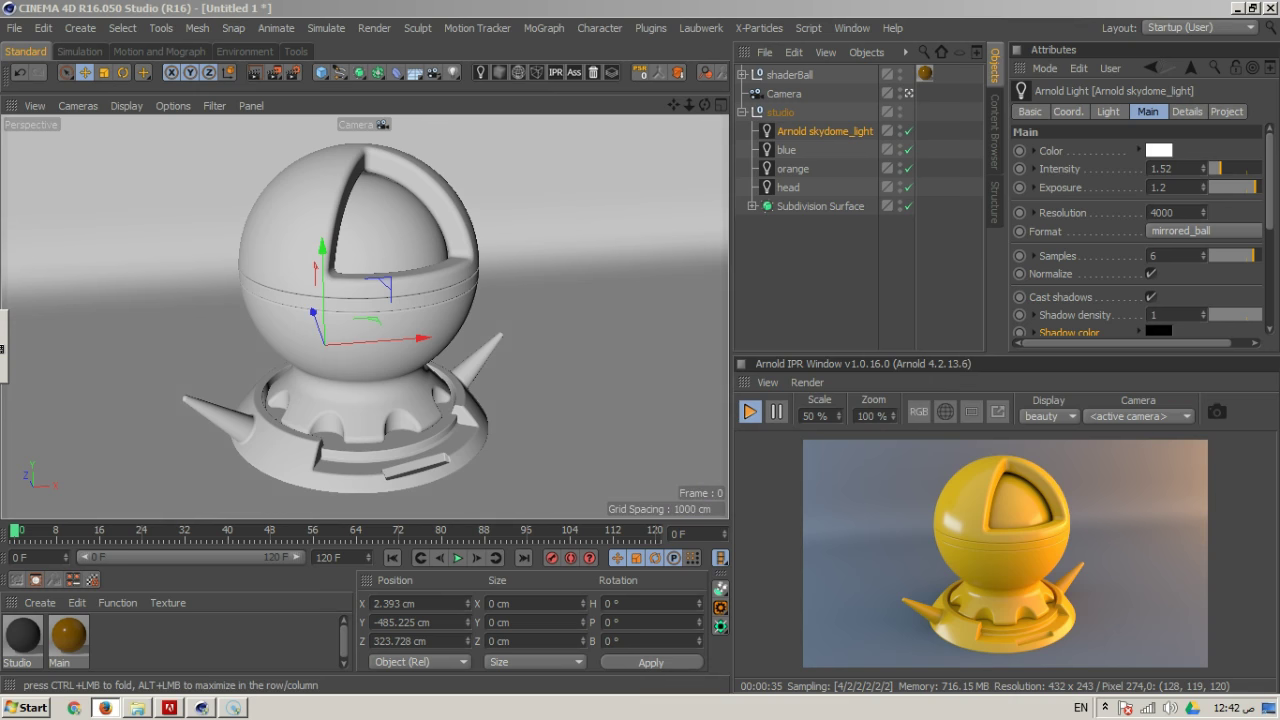
# Switch to the Firefox browser with the GFX Academy site and maximize its window
pyautogui.hotkey('alt', 'Tab')
pyautogui.moveTo(914, 194); pyautogui.dragTo(157, 122)
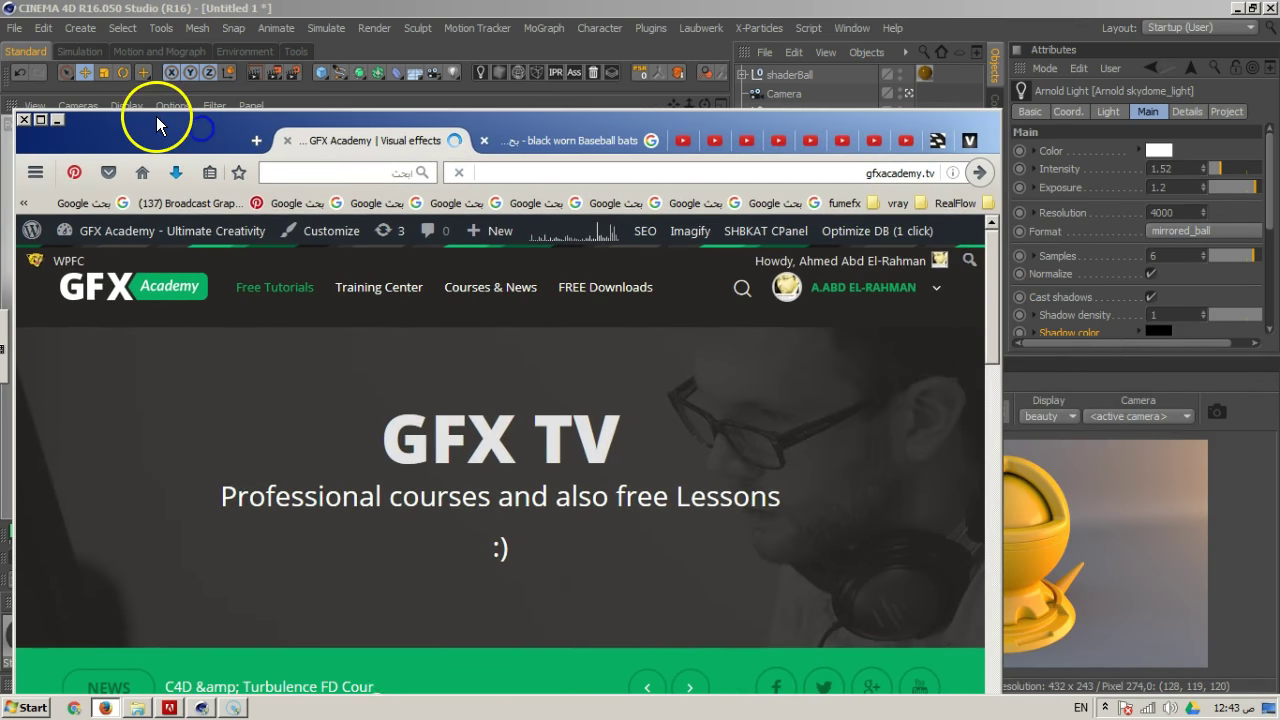
pyautogui.click(42, 121)
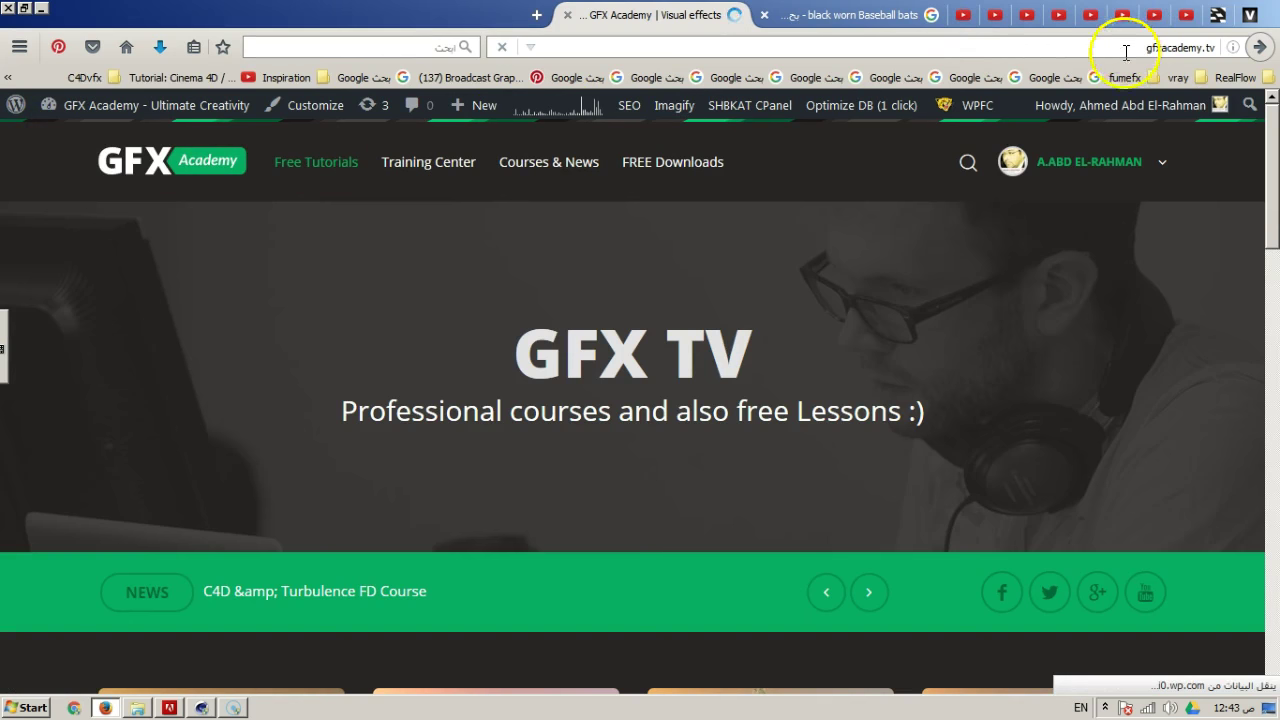
# Look through the tutorial carousel on the GFX Academy home page and return to the beginning of the page
pyautogui.moveTo(1272, 181)
pyautogui.mouseDown()
pyautogui.moveTo(1274, 245)
pyautogui.moveTo(1271, 160)
pyautogui.mouseUp()
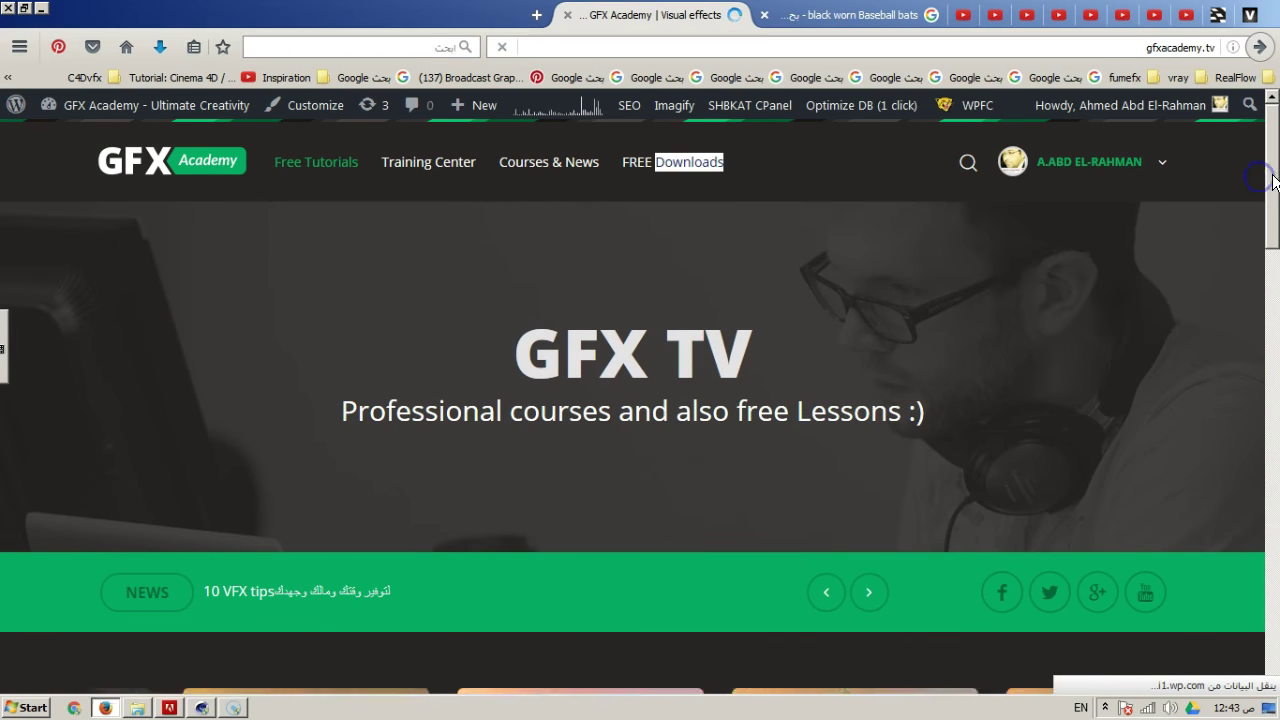
pyautogui.scroll(-3, 1263, 229)
pyautogui.moveTo(1260, 180); pyautogui.dragTo(1207, 276)
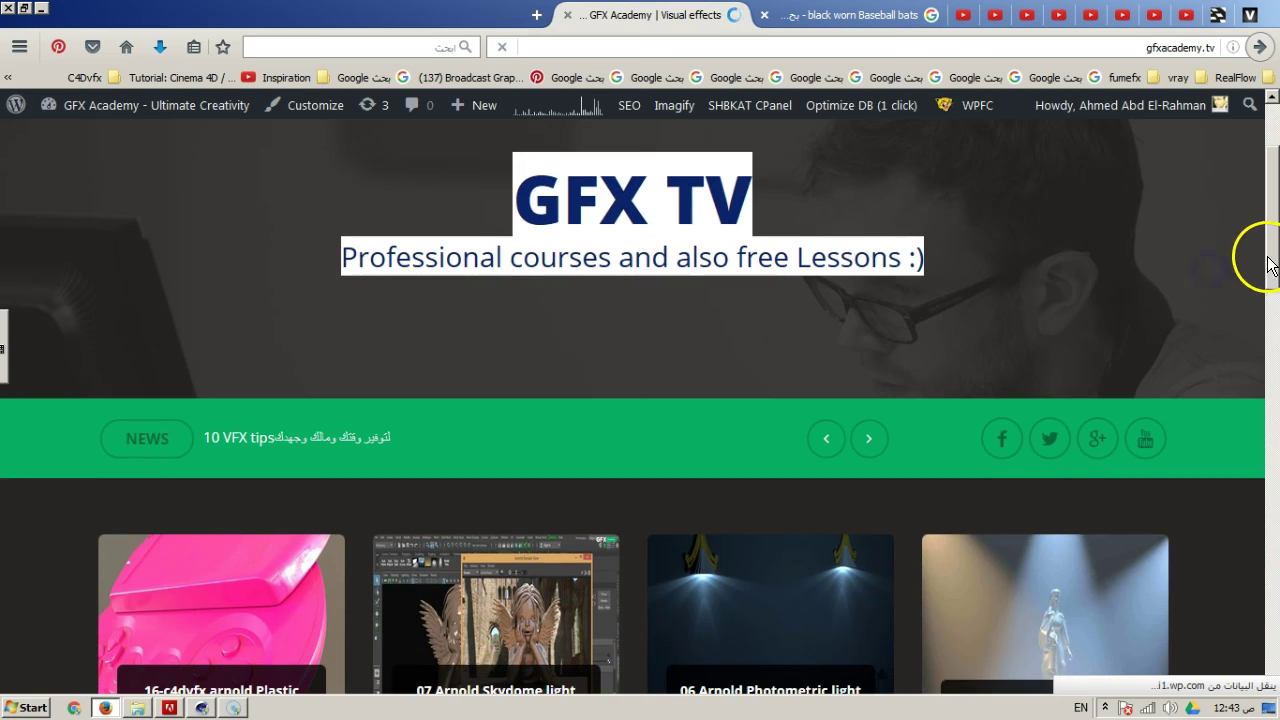
pyautogui.click(1194, 300)
pyautogui.scroll(-6, 1150, 320)
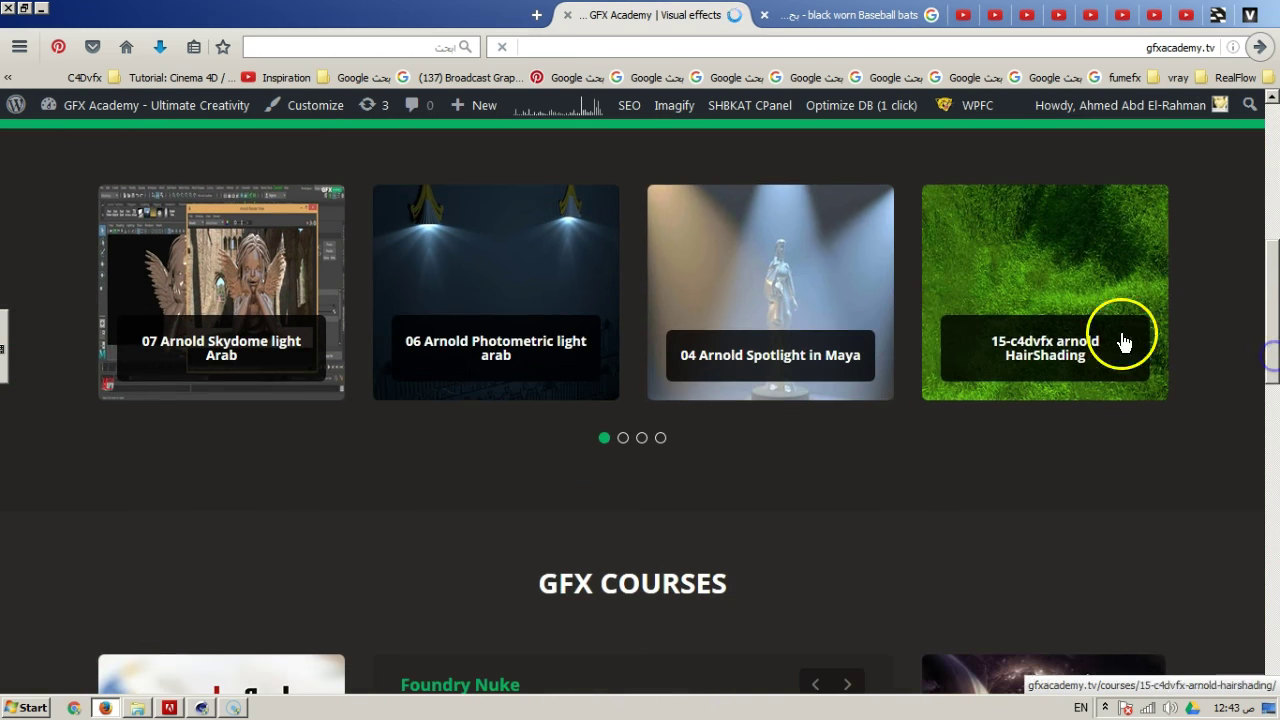
pyautogui.moveTo(557, 320); pyautogui.dragTo(751, 323)
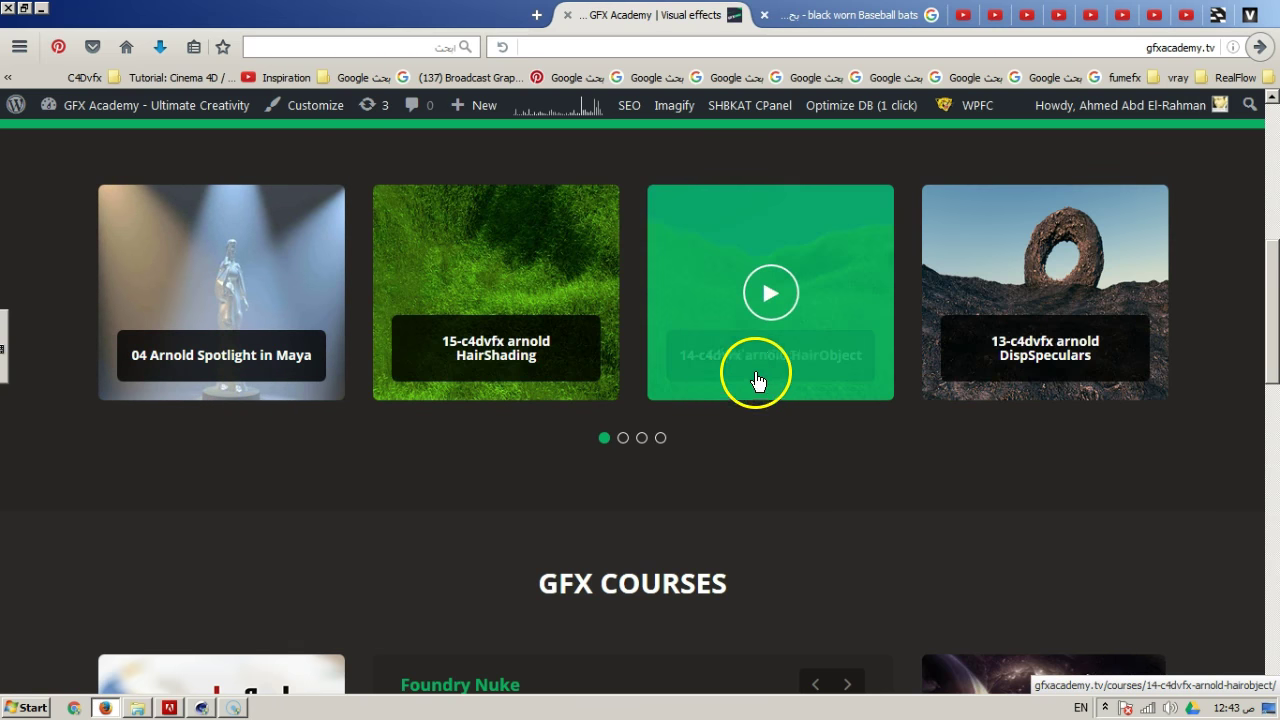
pyautogui.moveTo(523, 351); pyautogui.dragTo(808, 286)
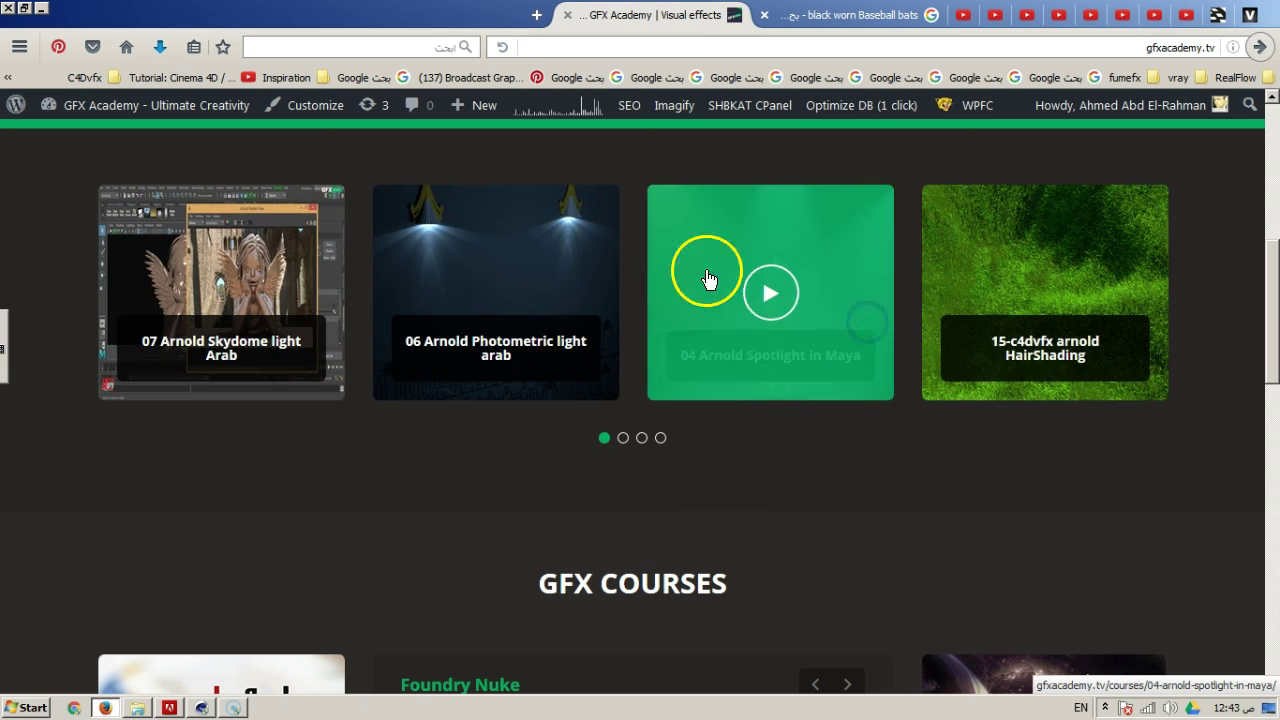
pyautogui.moveTo(797, 323)
pyautogui.mouseDown()
pyautogui.moveTo(823, 357)
pyautogui.moveTo(509, 337)
pyautogui.moveTo(818, 316)
pyautogui.mouseUp()
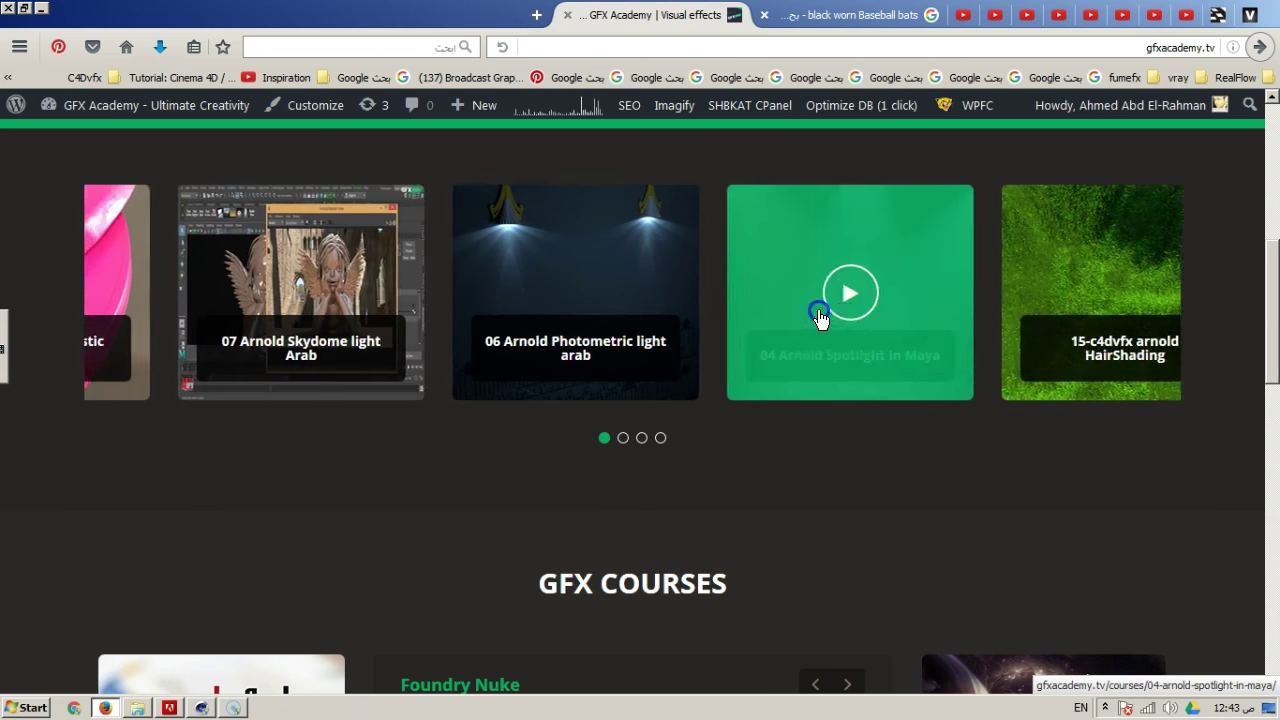
pyautogui.moveTo(437, 334); pyautogui.dragTo(529, 277)
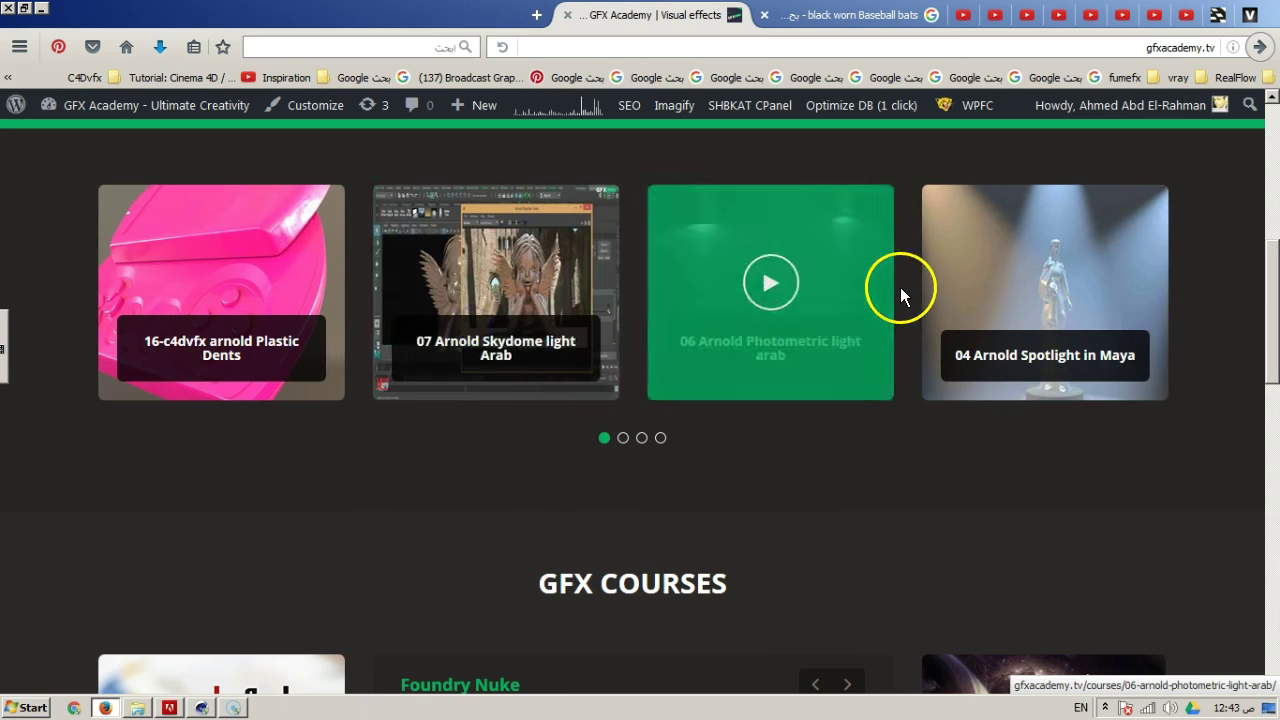
pyautogui.moveTo(900, 287); pyautogui.dragTo(647, 323)
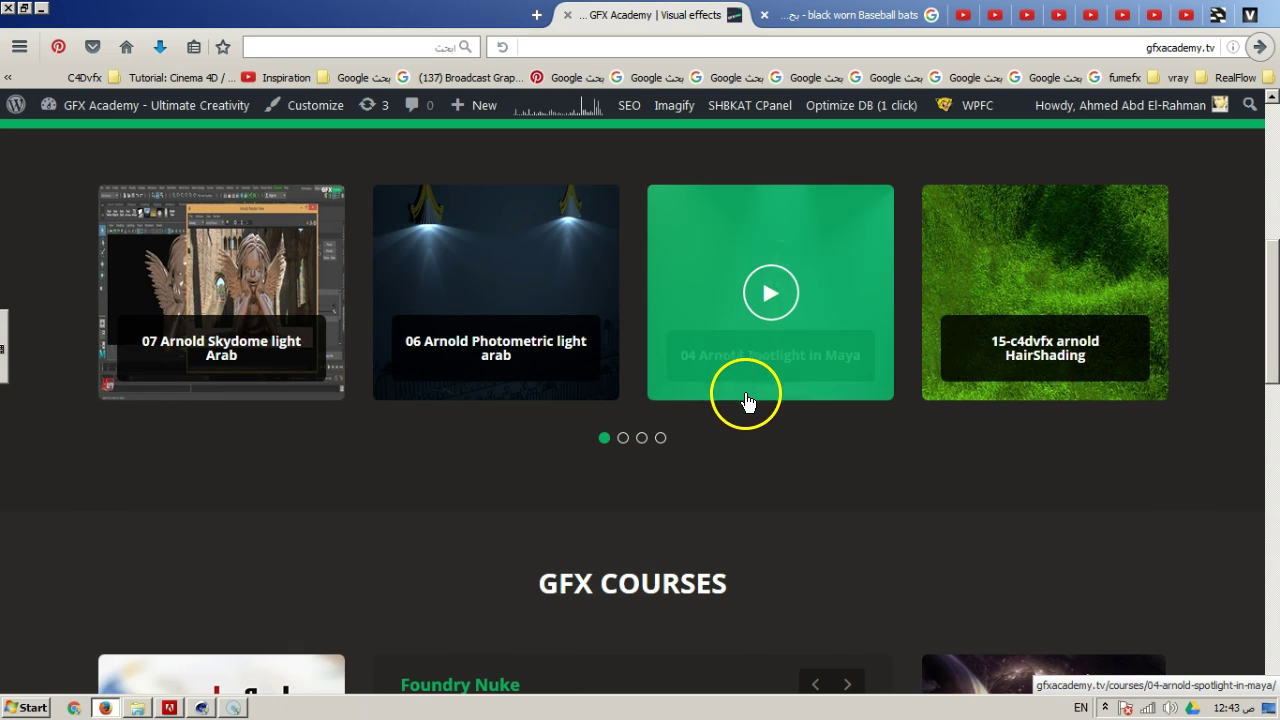
pyautogui.moveTo(474, 354); pyautogui.dragTo(646, 374)
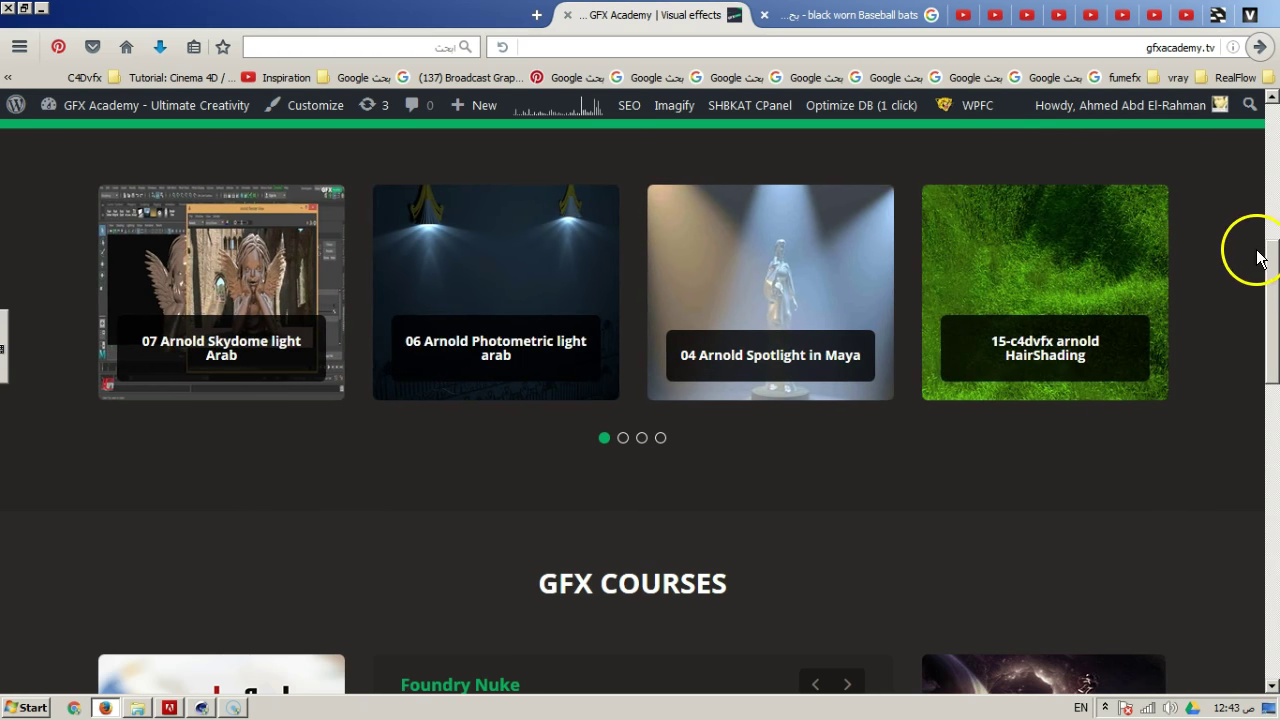
pyautogui.moveTo(1272, 266); pyautogui.dragTo(1080, 129)
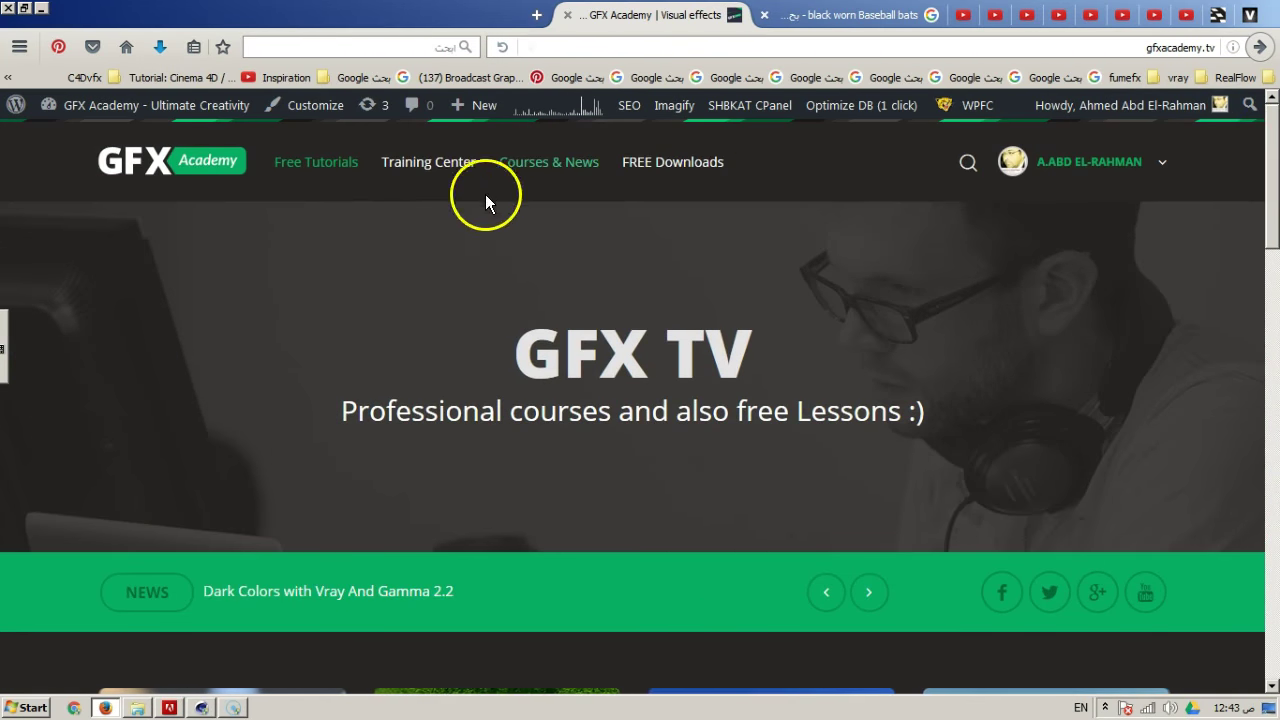
# Open the MaxoN Cinema 4D category of the free tutorials, load more lessons and look through them
pyautogui.moveTo(347, 181)
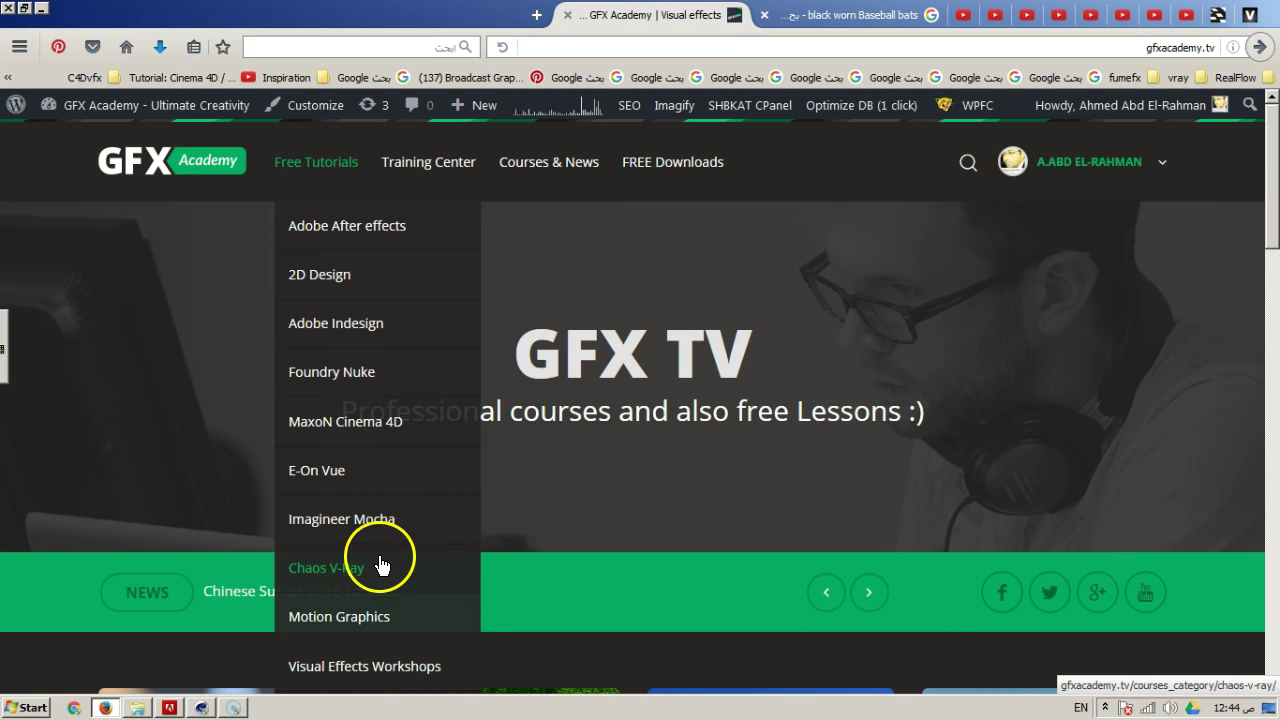
pyautogui.click(348, 438)
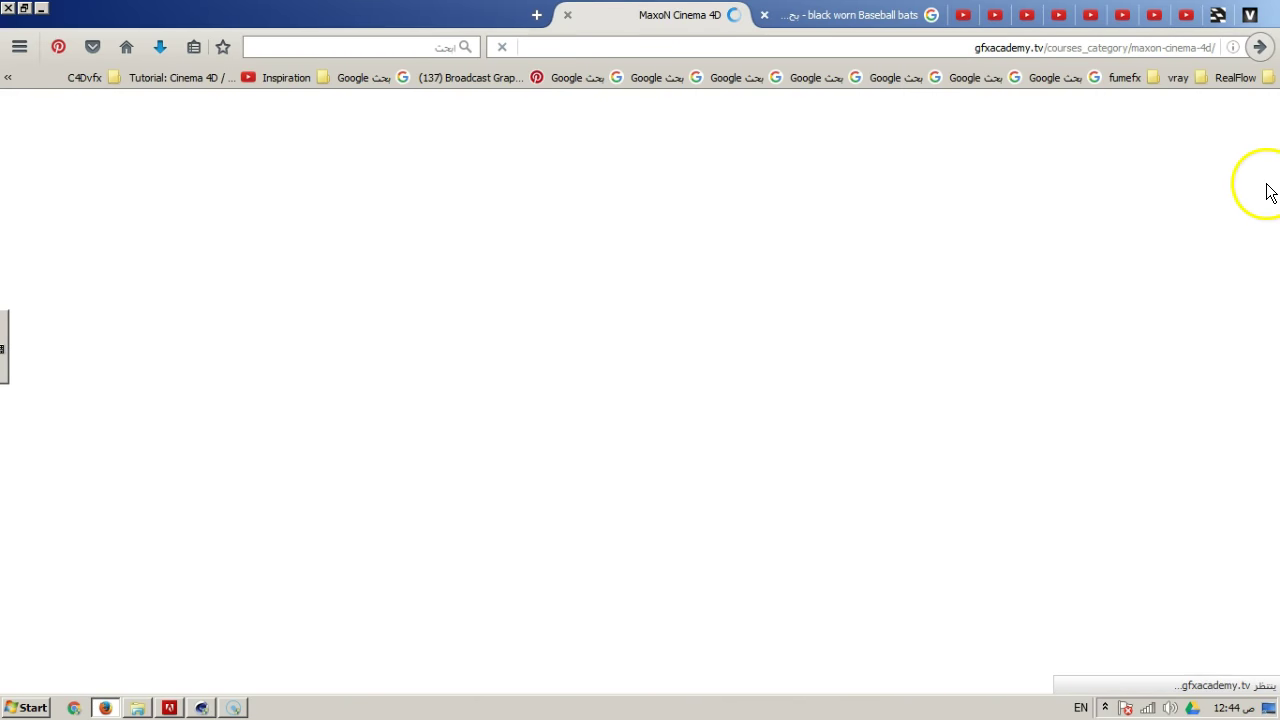
pyautogui.scroll(-5, 1257, 194)
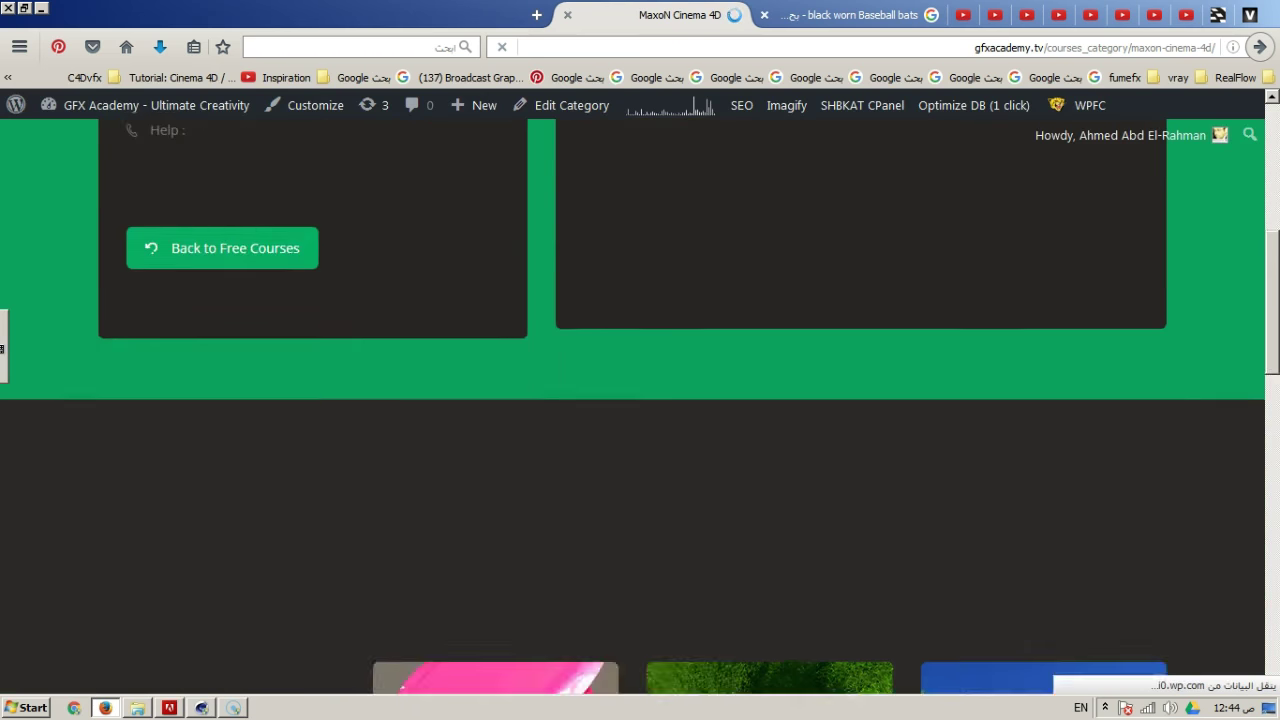
pyautogui.scroll(-4, 640, 400)
pyautogui.scroll(-4, 1265, 385)
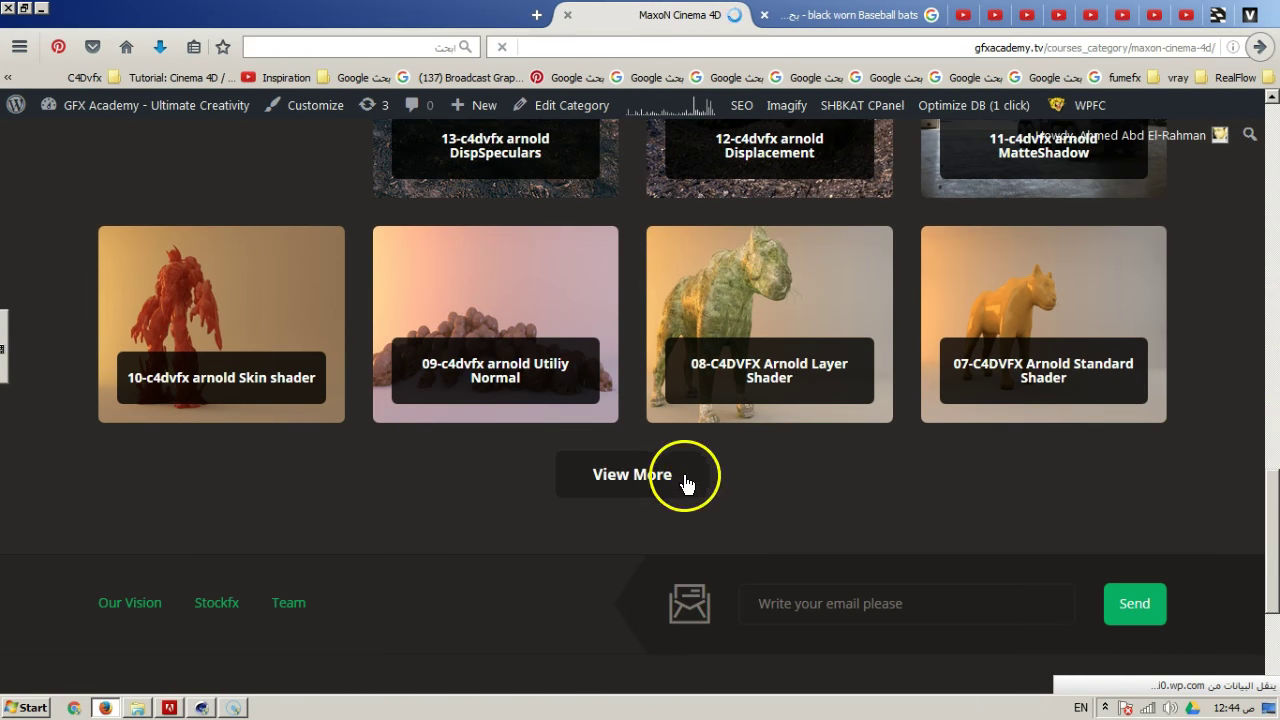
pyautogui.click(686, 484)
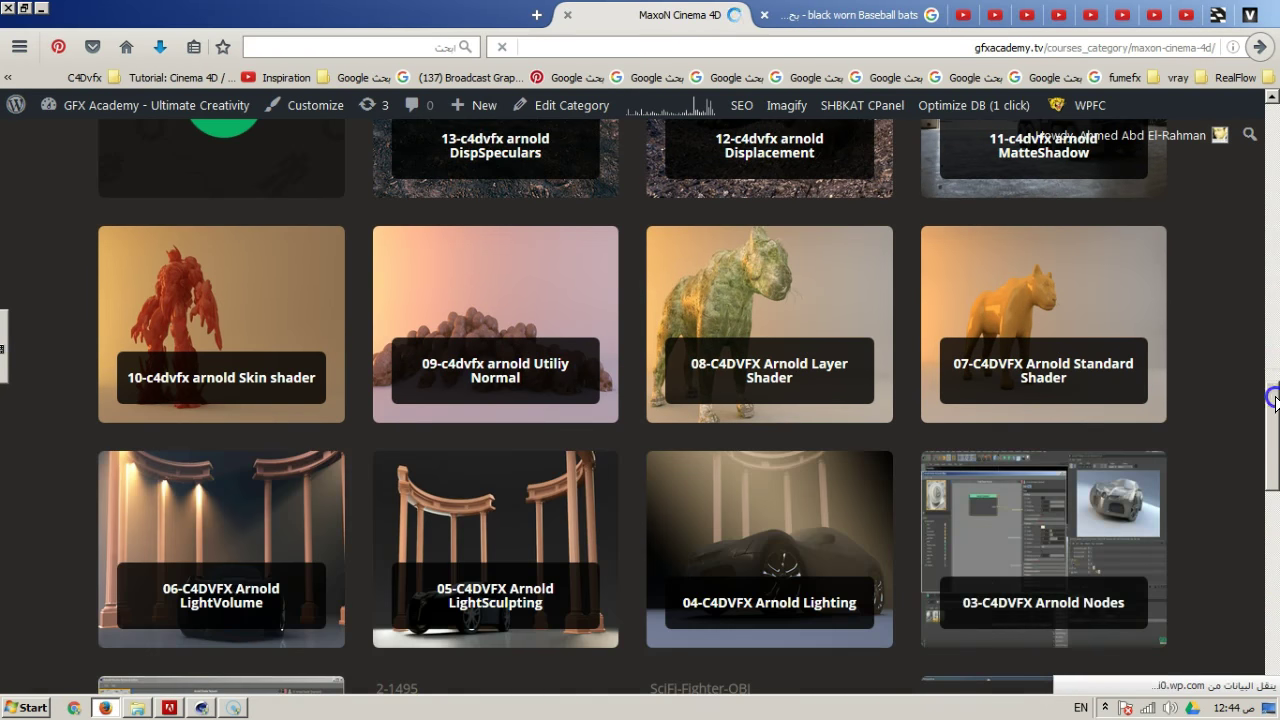
pyautogui.scroll(-3, 1262, 375)
pyautogui.scroll(-1, 689, 405)
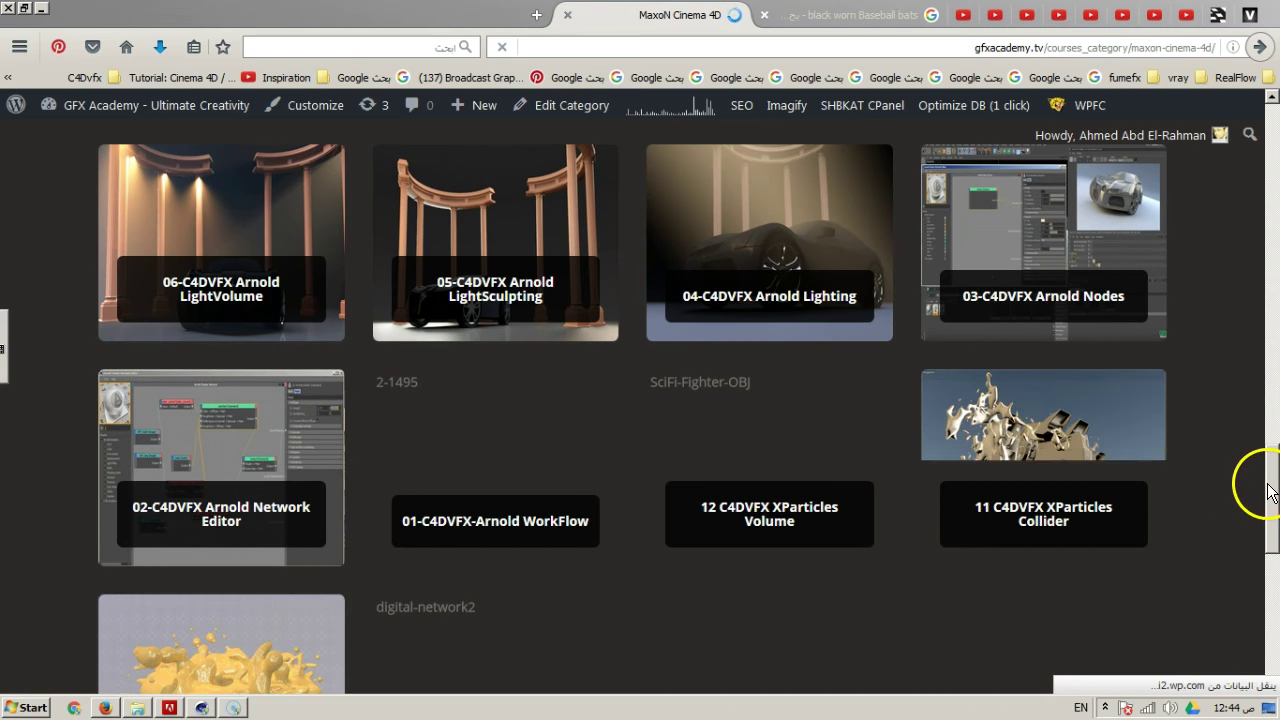
pyautogui.scroll(-2, 1262, 500)
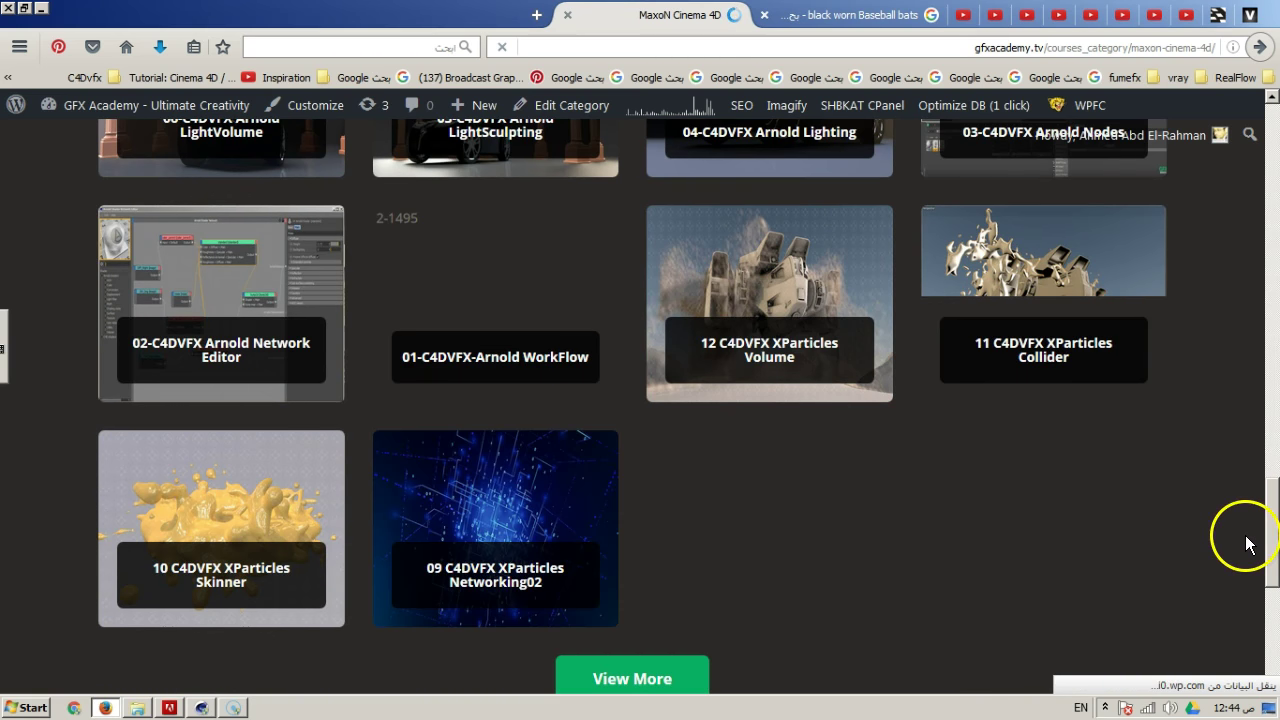
pyautogui.moveTo(1273, 543); pyautogui.dragTo(1256, 160)
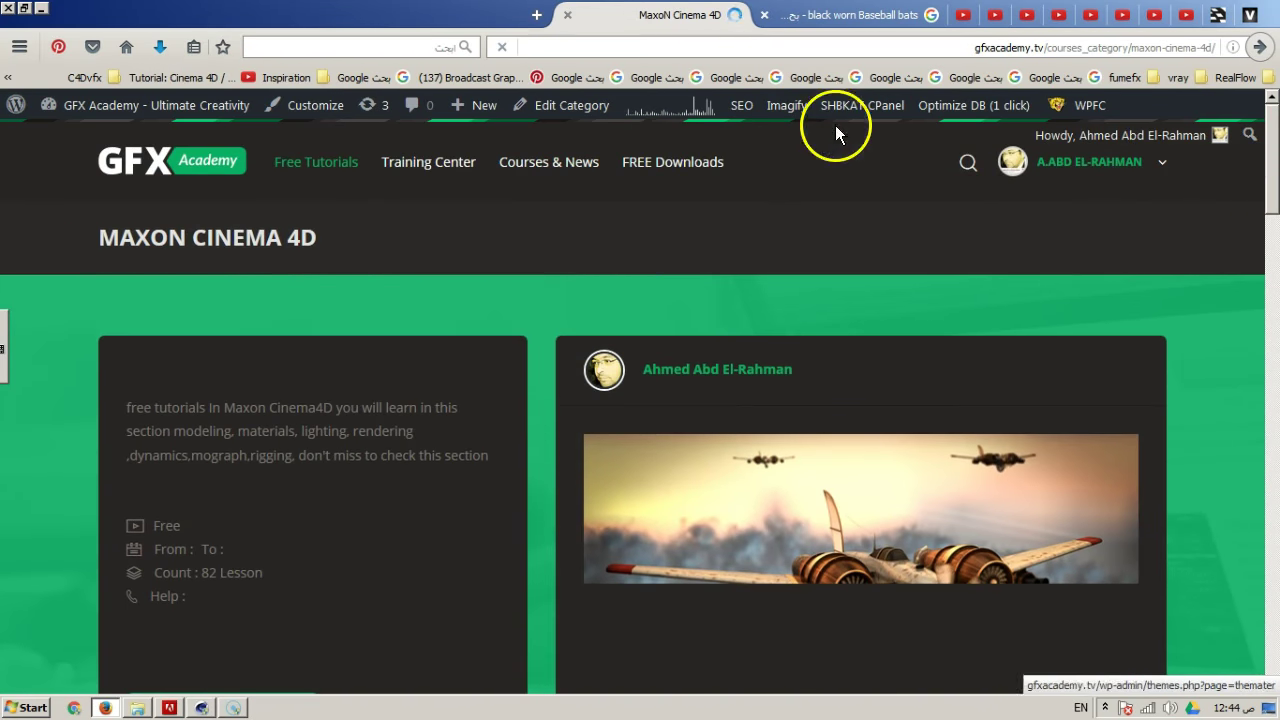
# Open the Chaos V-Ray category of the free tutorials and look through its lessons
pyautogui.moveTo(337, 172)
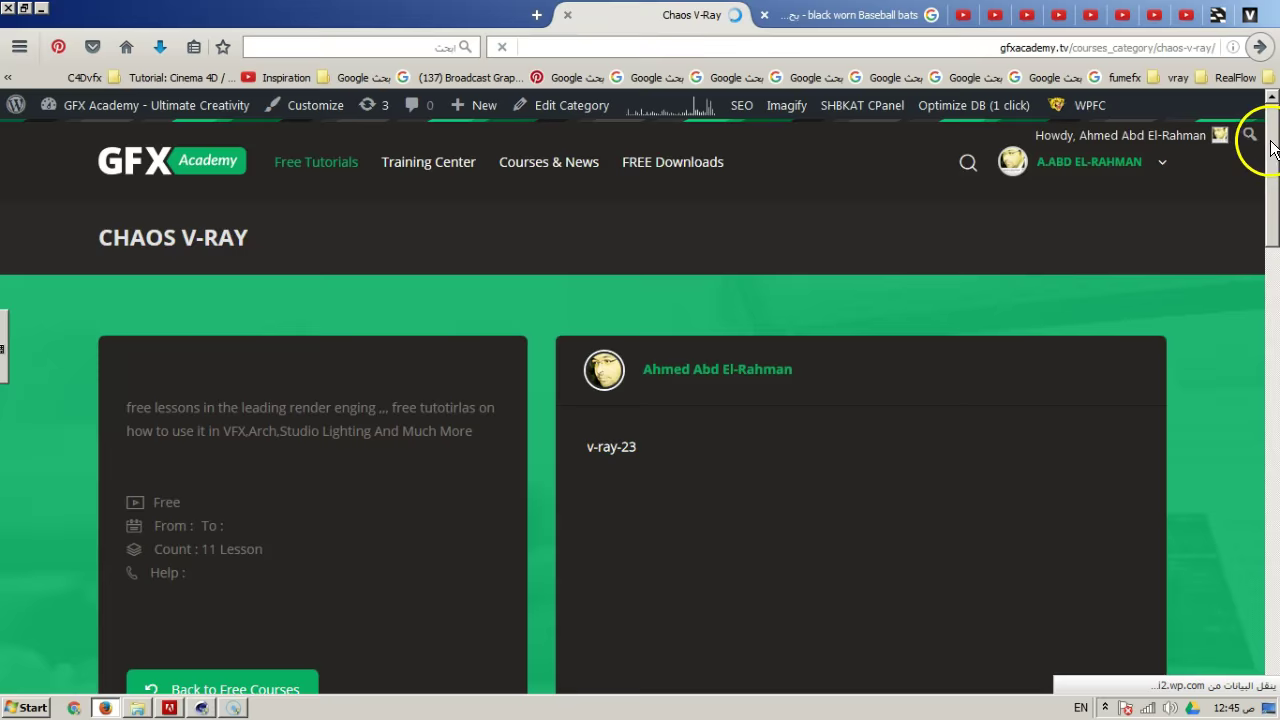
pyautogui.scroll(-10, 1272, 148)
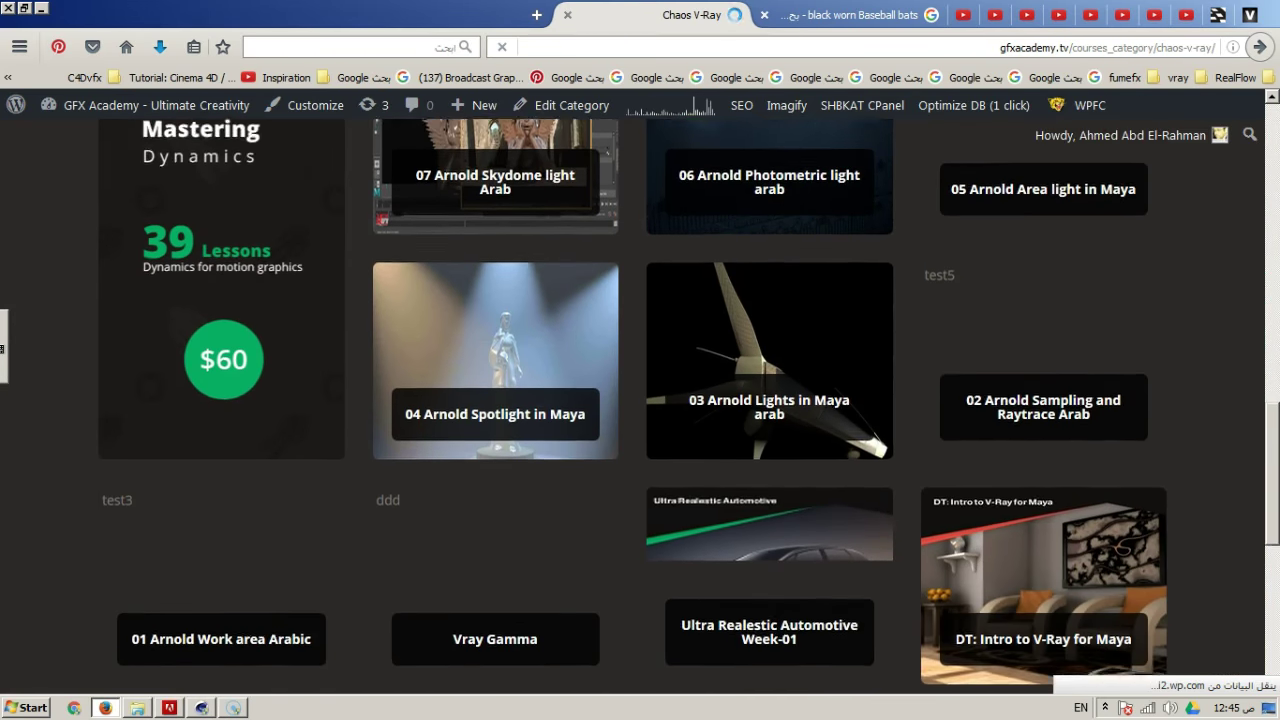
pyautogui.scroll(-1, 1257, 491)
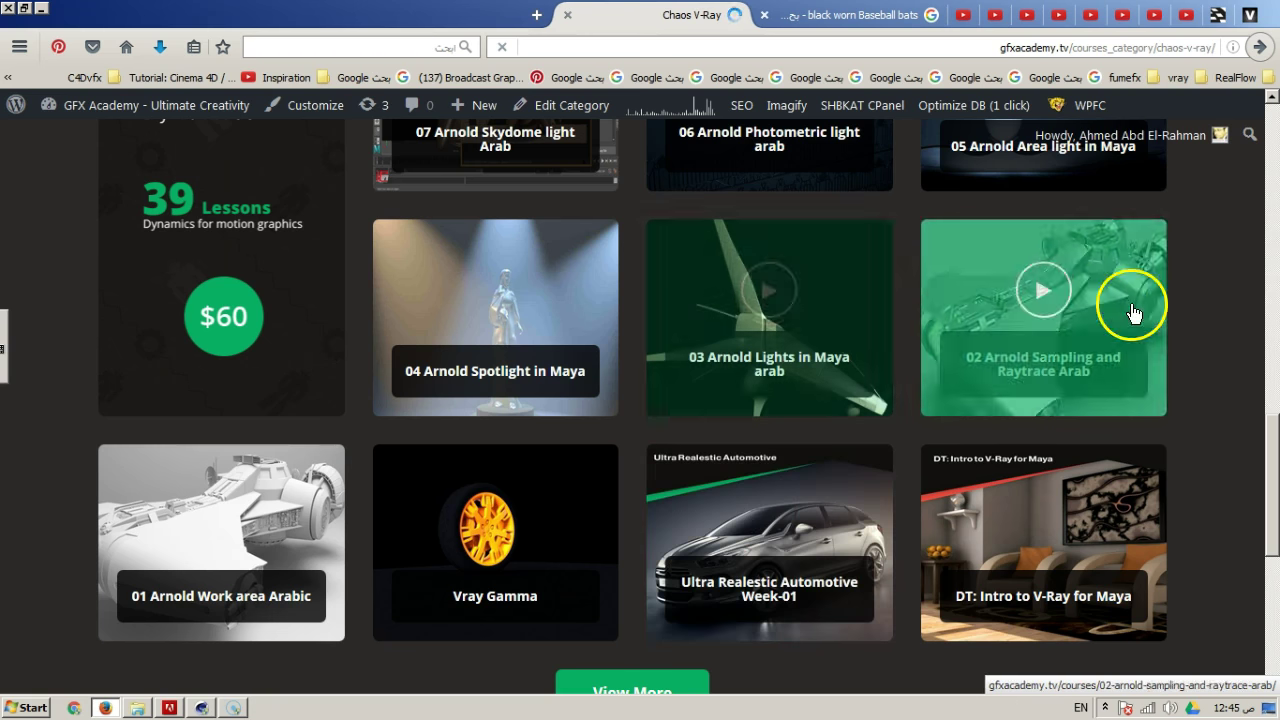
pyautogui.moveTo(1272, 445); pyautogui.dragTo(1257, 129)
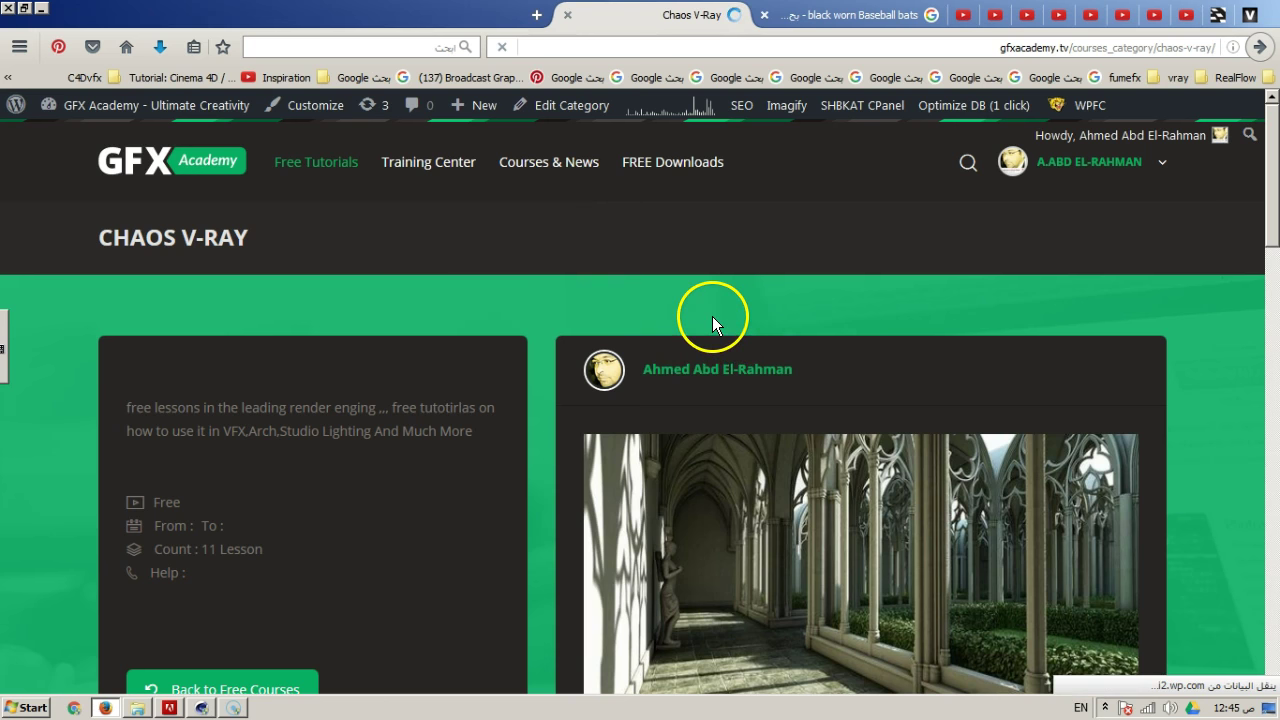
# Move the browser window out of the way, return to Cinema 4D and clear the object selection
pyautogui.moveTo(429, 168)
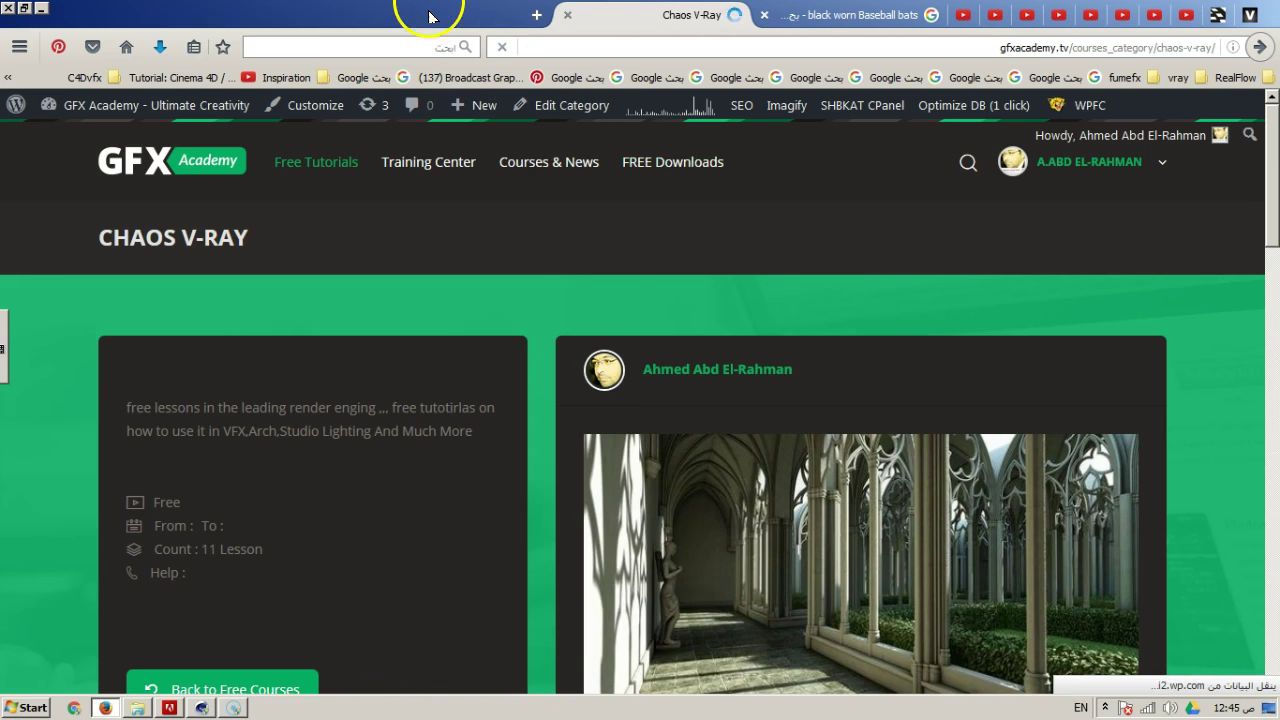
pyautogui.click(463, 17)
pyautogui.moveTo(455, 17); pyautogui.dragTo(1279, 105)
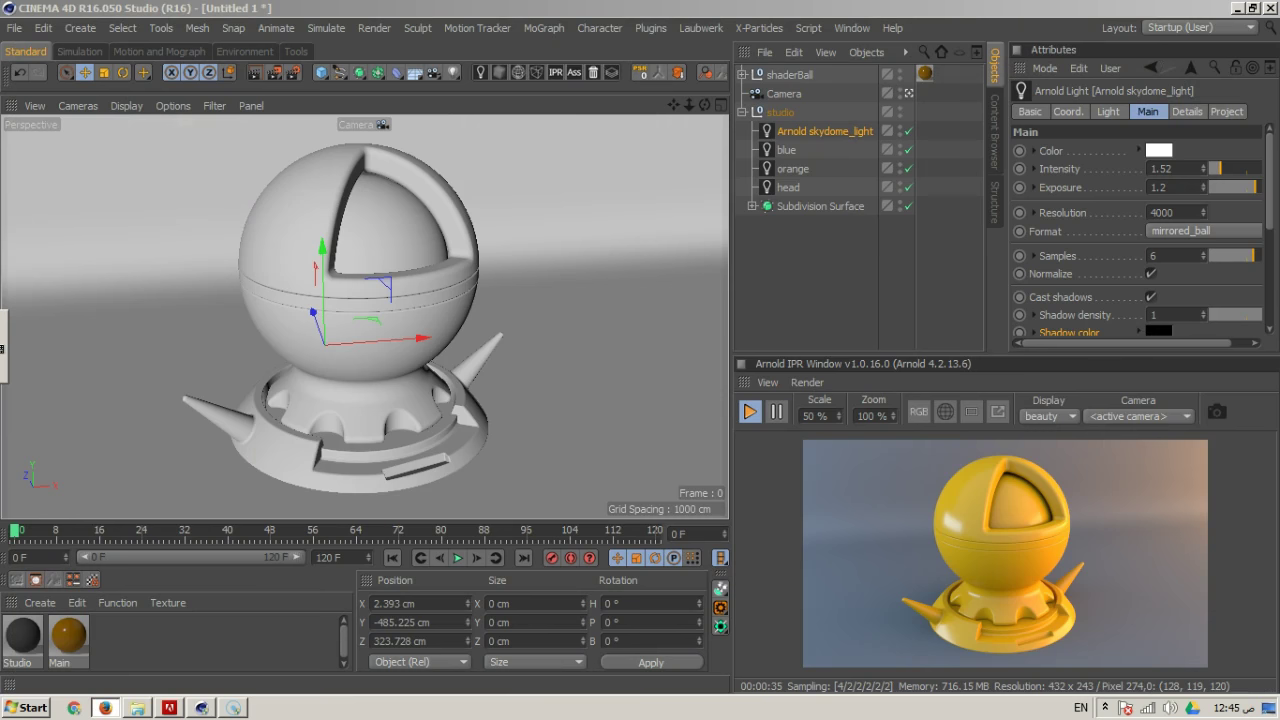
pyautogui.click(740, 318)
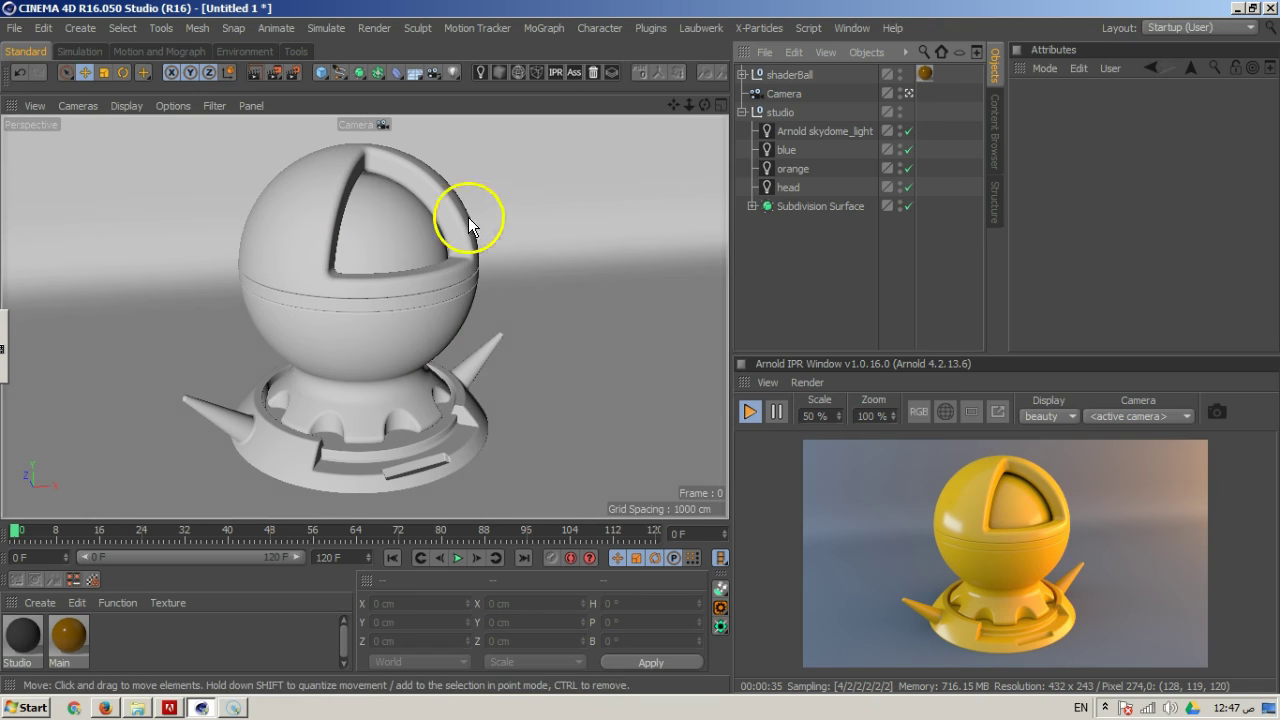
# Set the Arnold Renderer's Camera (AA) samples to 3 in the render settings
pyautogui.click(293, 78)
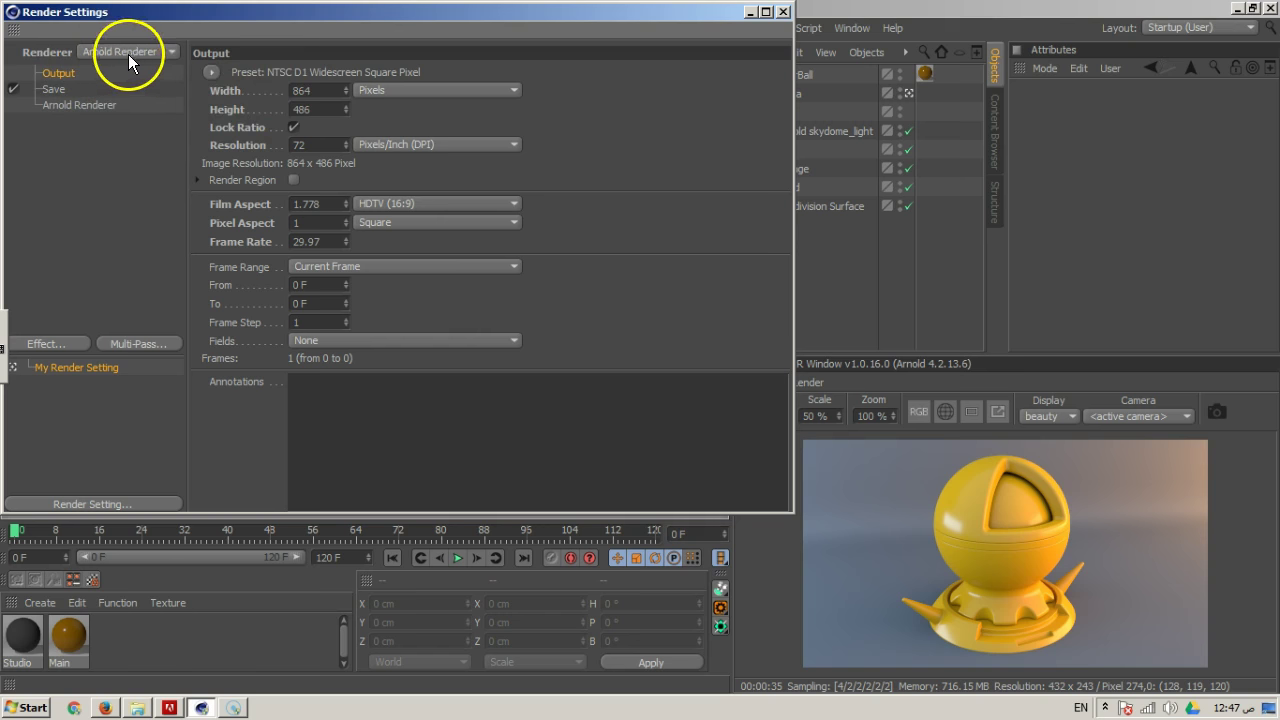
pyautogui.click(80, 105)
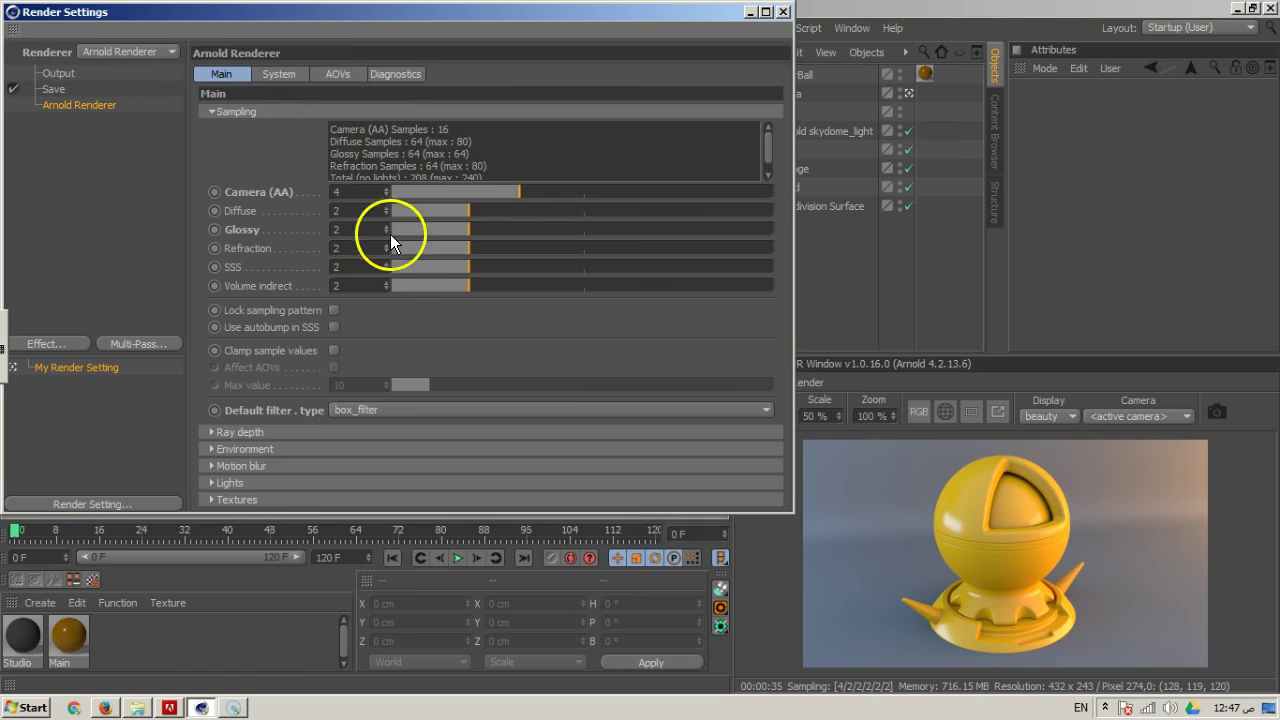
pyautogui.click(385, 195)
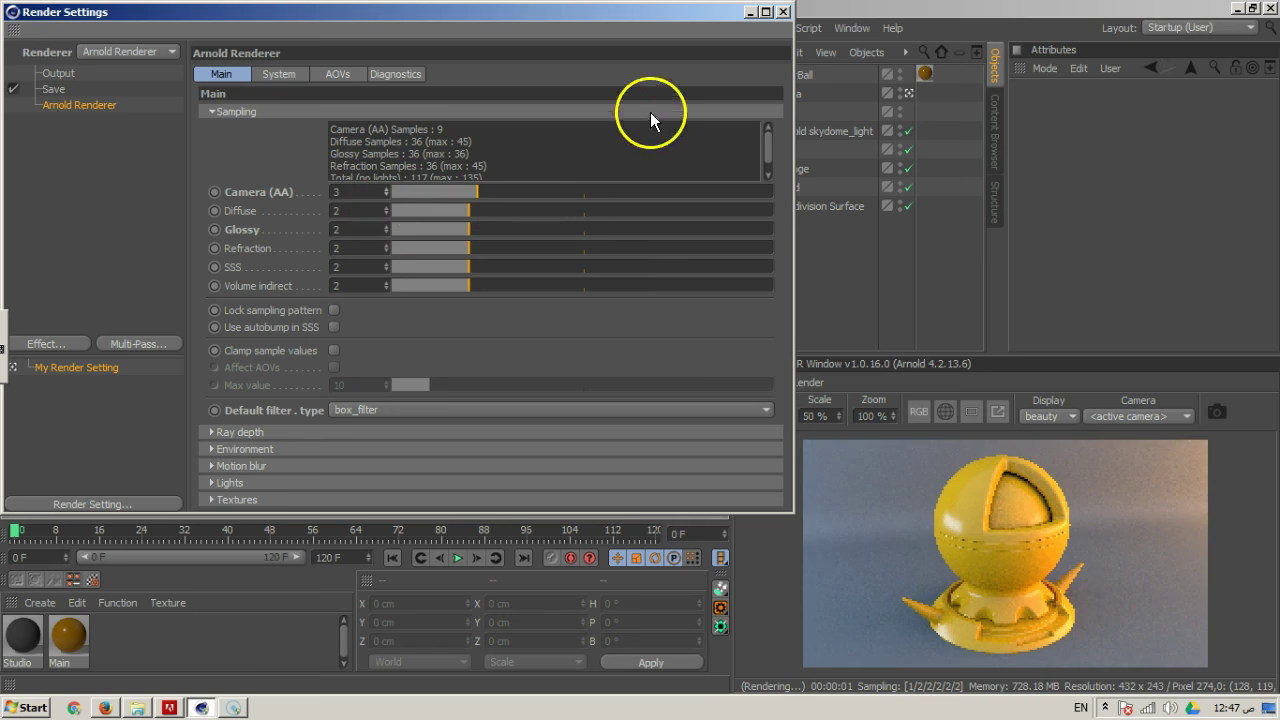
pyautogui.click(783, 12)
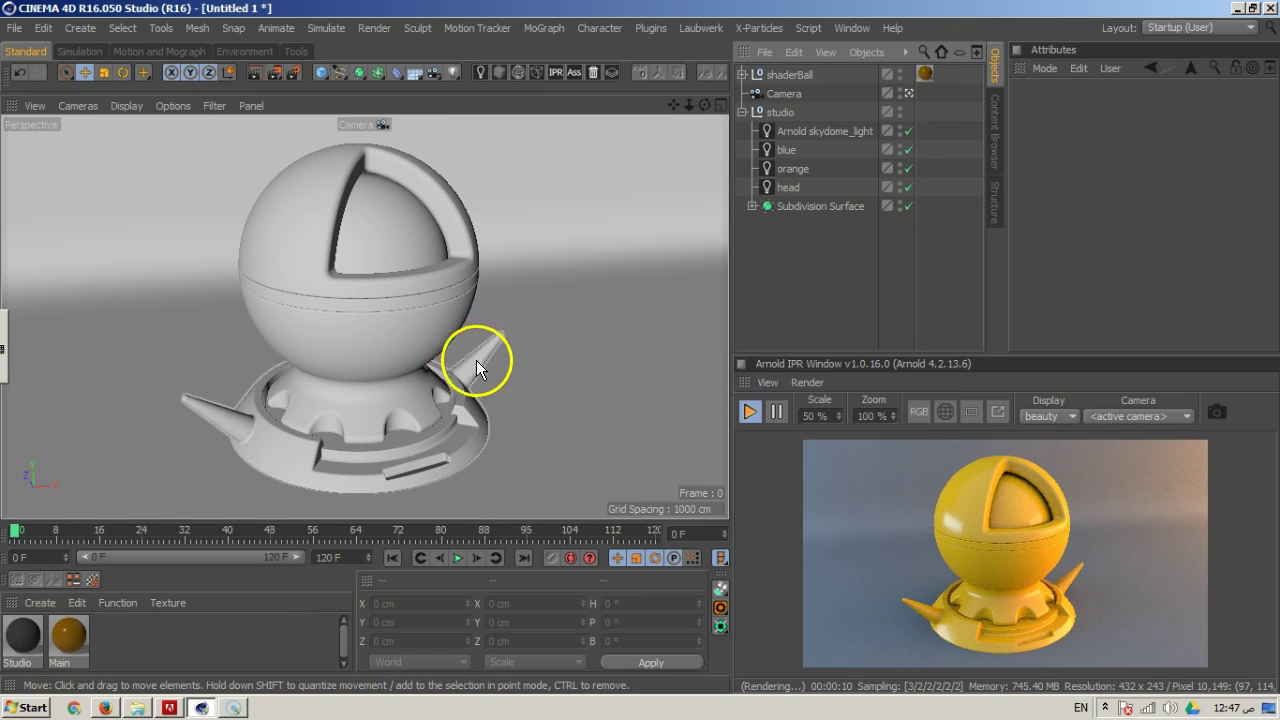
# Close the Untitled 1 project without saving its changes and stop the Arnold IPR render
pyautogui.click(15, 28)
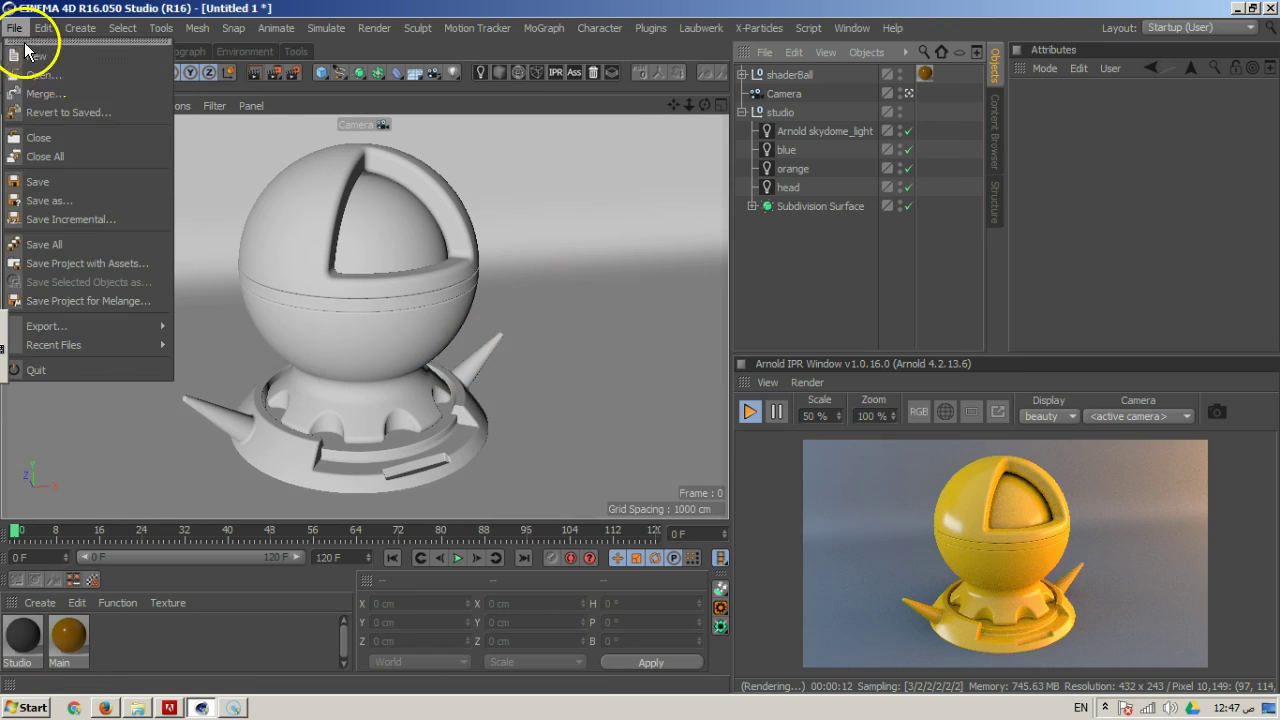
pyautogui.click(99, 139)
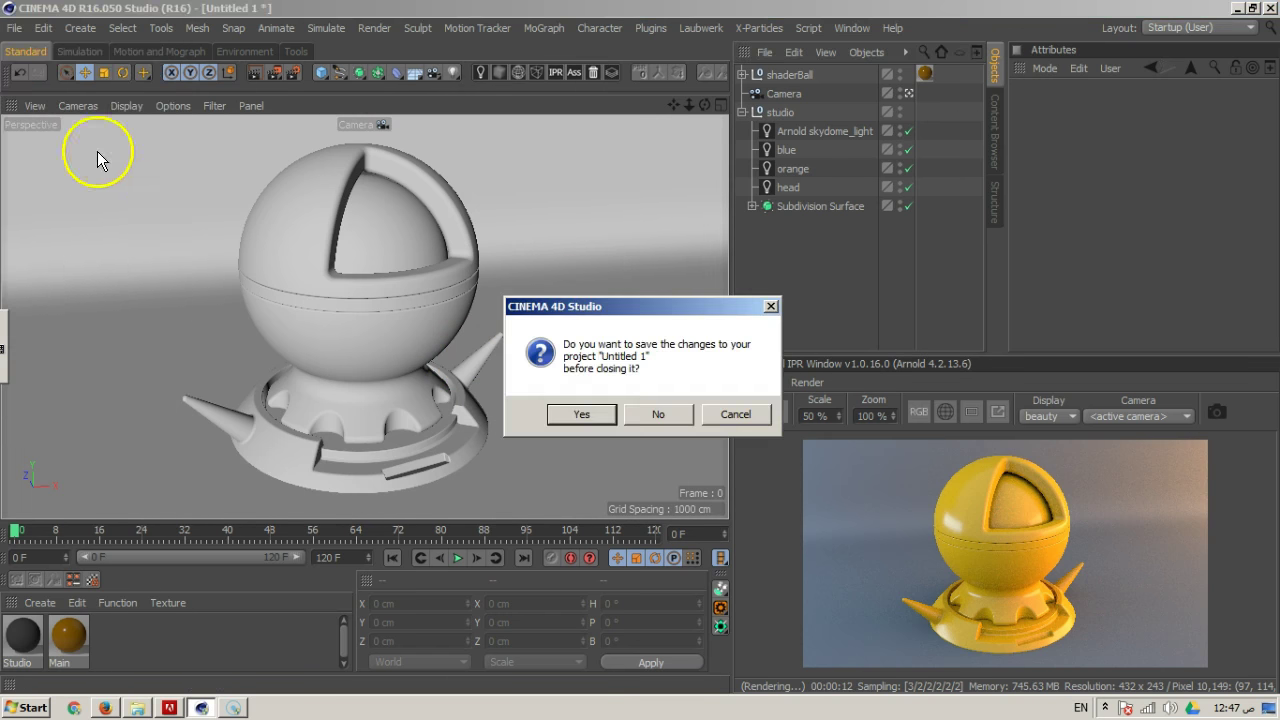
pyautogui.click(658, 415)
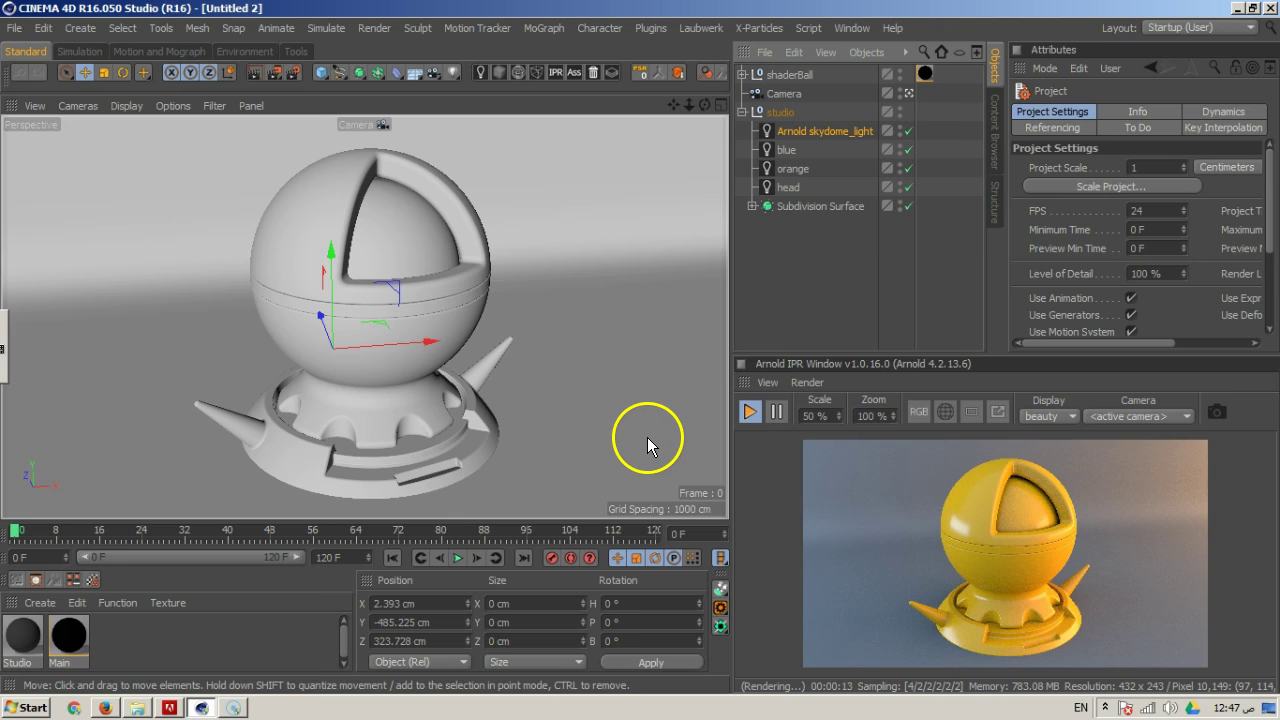
pyautogui.click(749, 411)
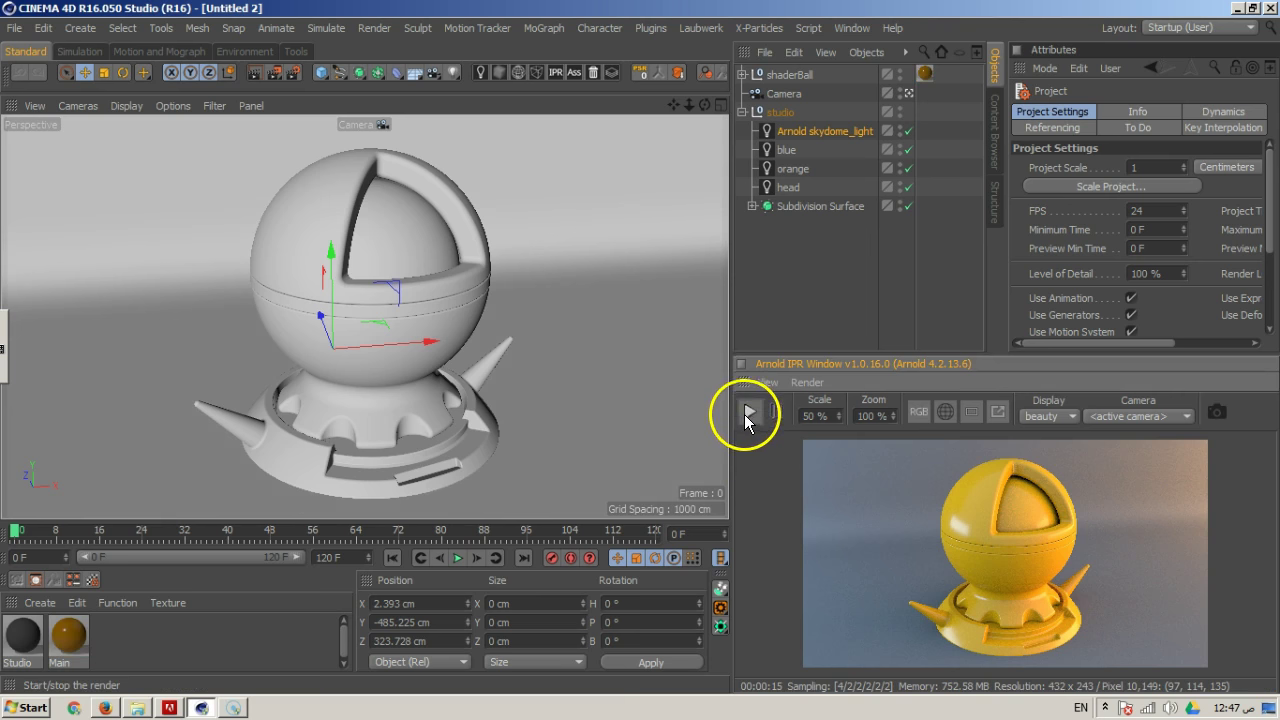
# Start the Arnold IPR render and set the Arnold Renderer's Camera (AA) samples to 3
pyautogui.click(748, 412)
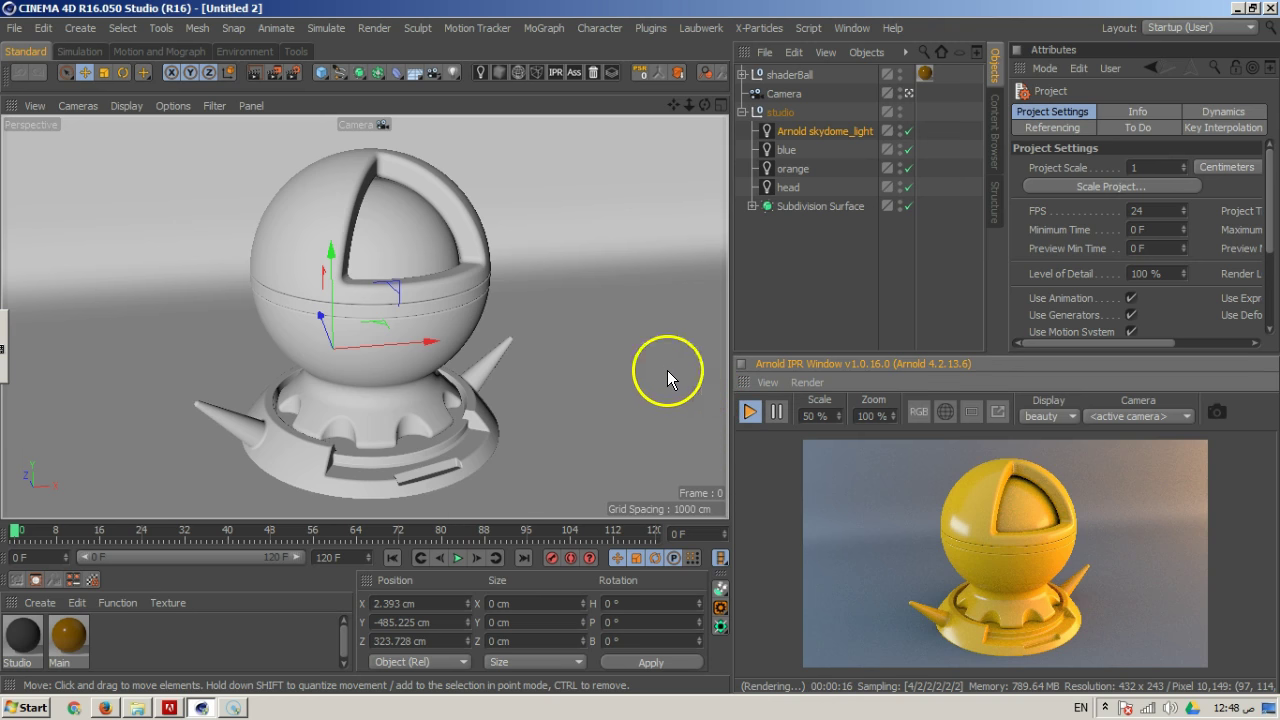
pyautogui.click(293, 72)
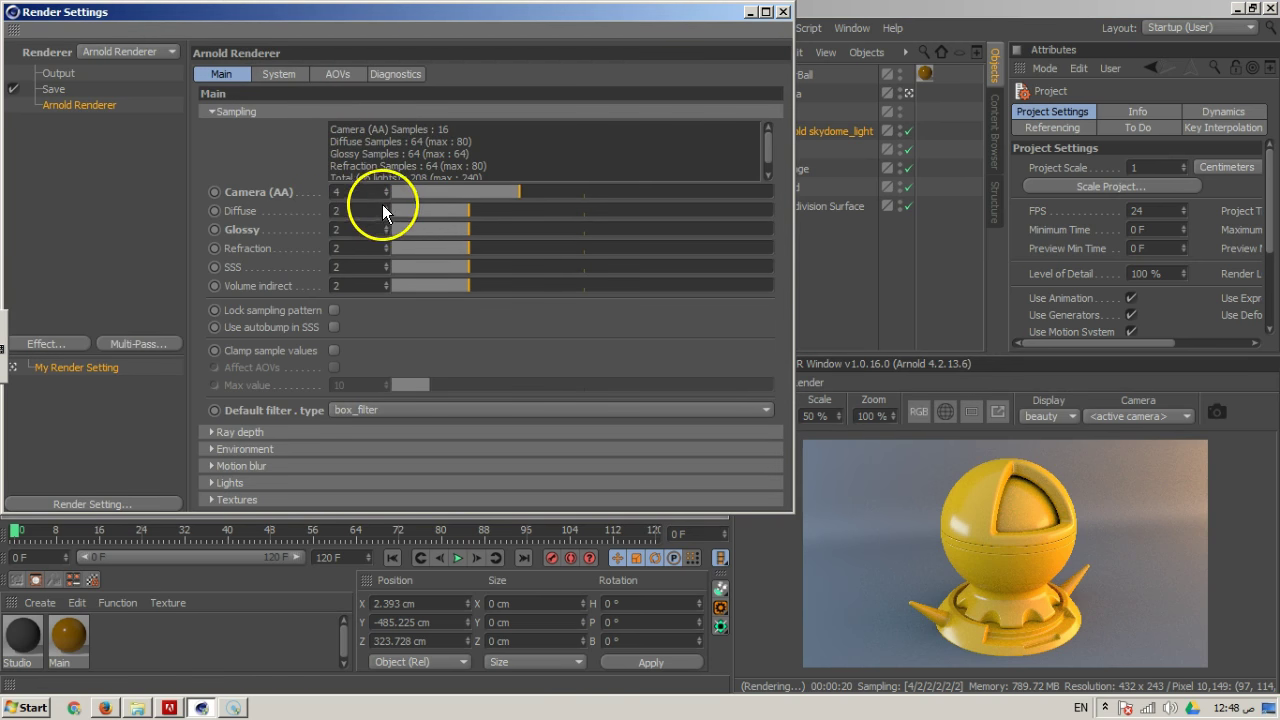
pyautogui.click(385, 195)
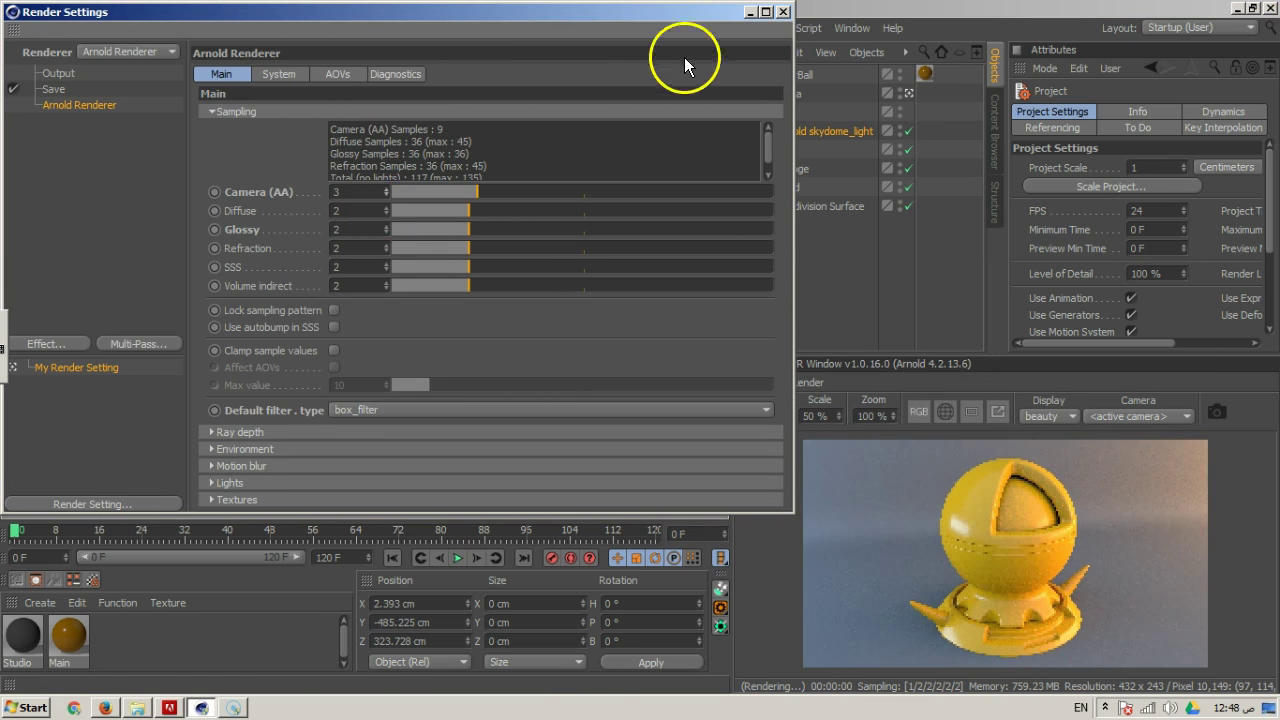
pyautogui.click(783, 12)
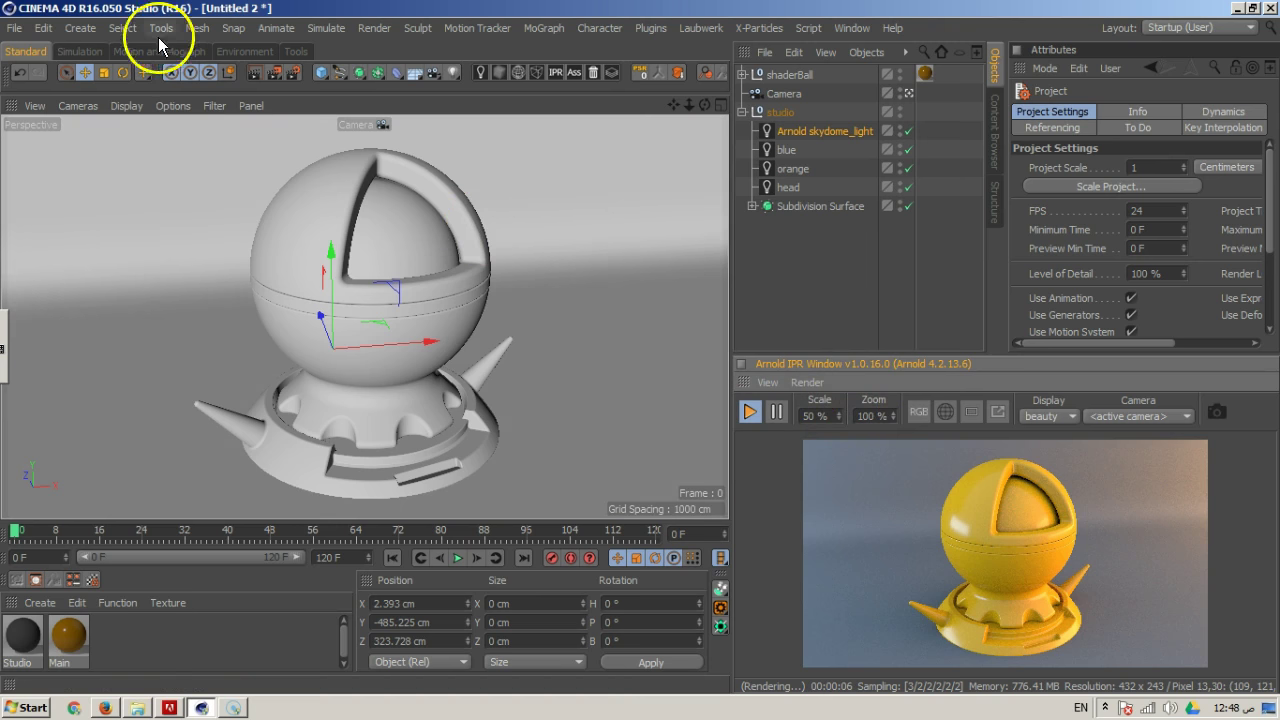
# Save the project under the name new in the CINEMA 4D R16 folder, overwriting the existing new.c4d
pyautogui.click(15, 27)
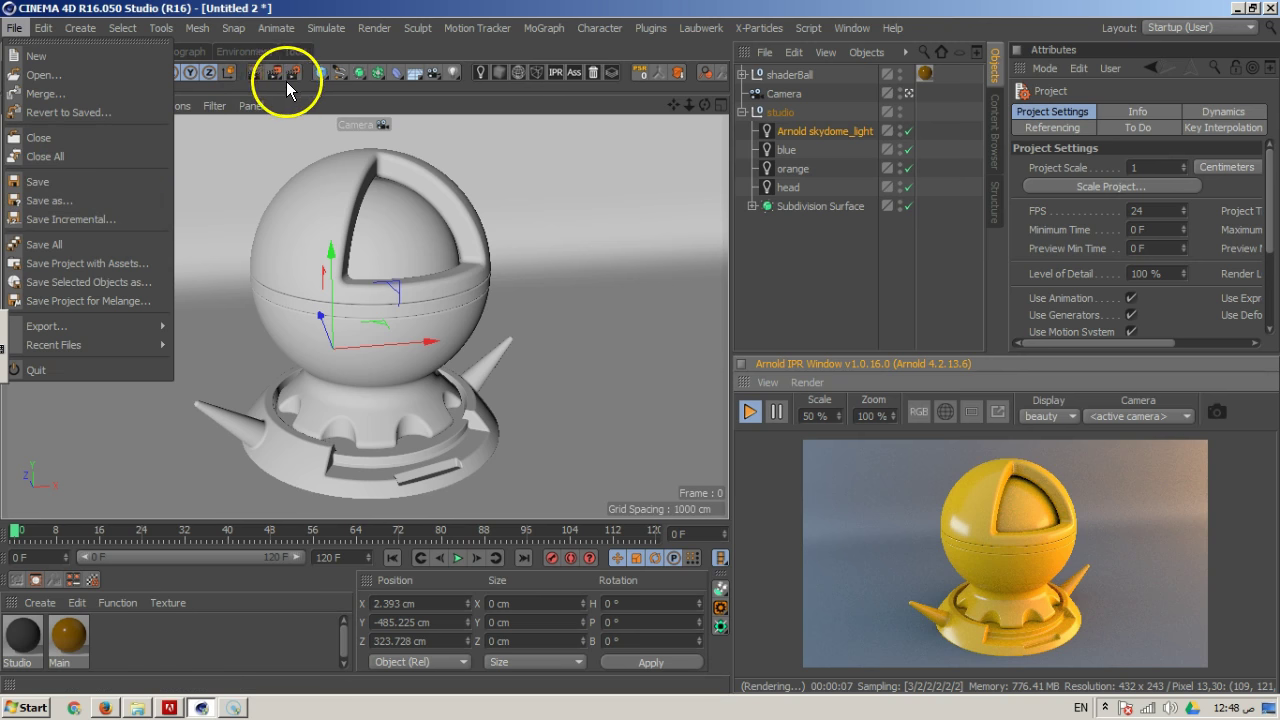
pyautogui.click(129, 201)
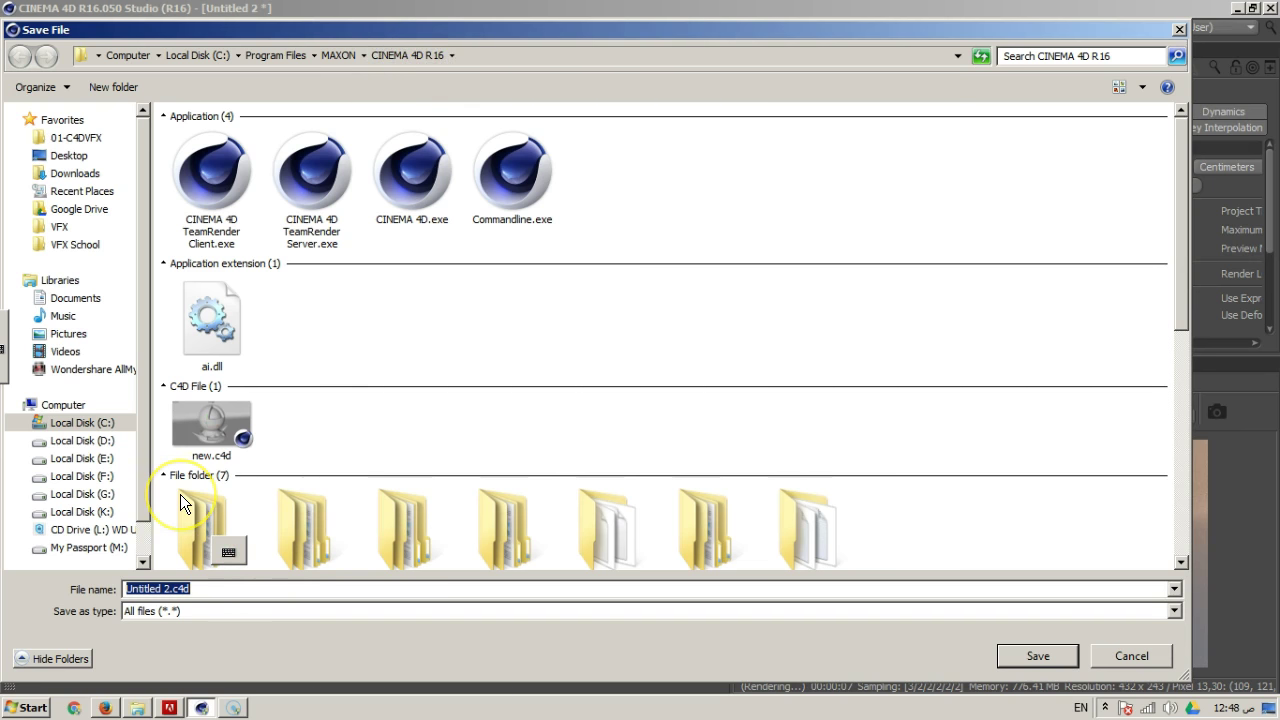
pyautogui.write('new')
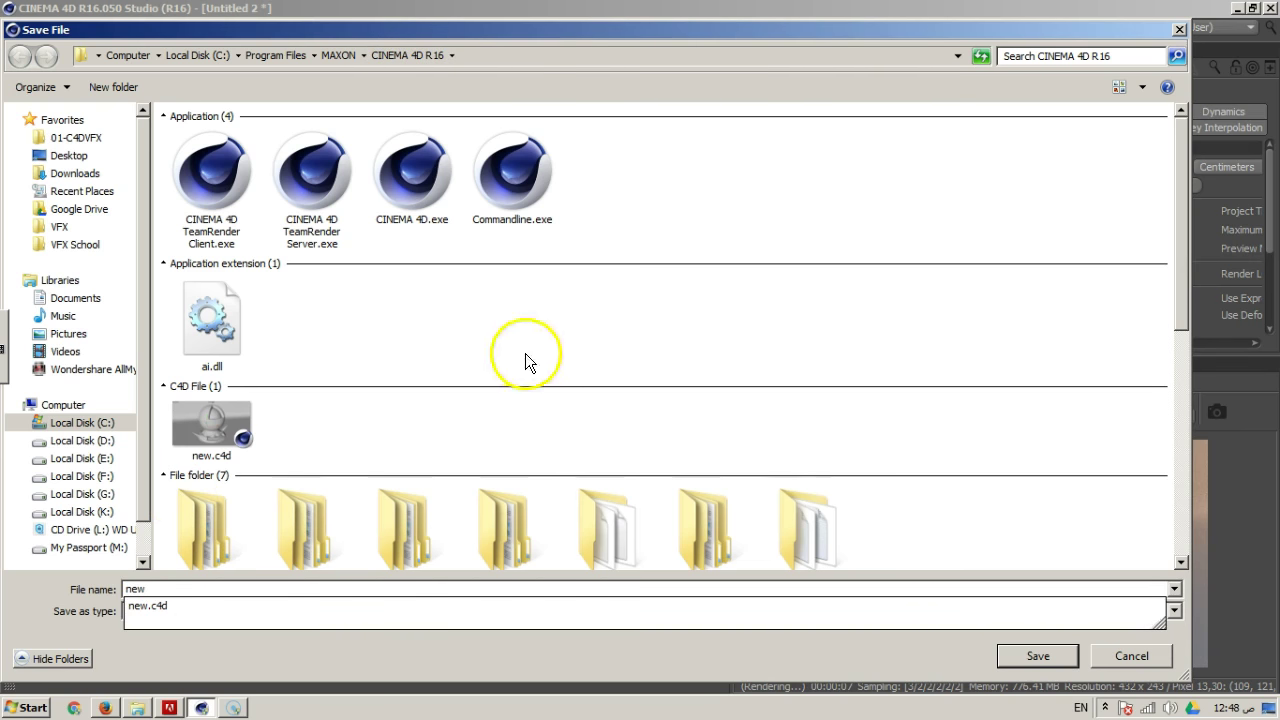
pyautogui.click(1035, 662)
pyautogui.click(1035, 662)
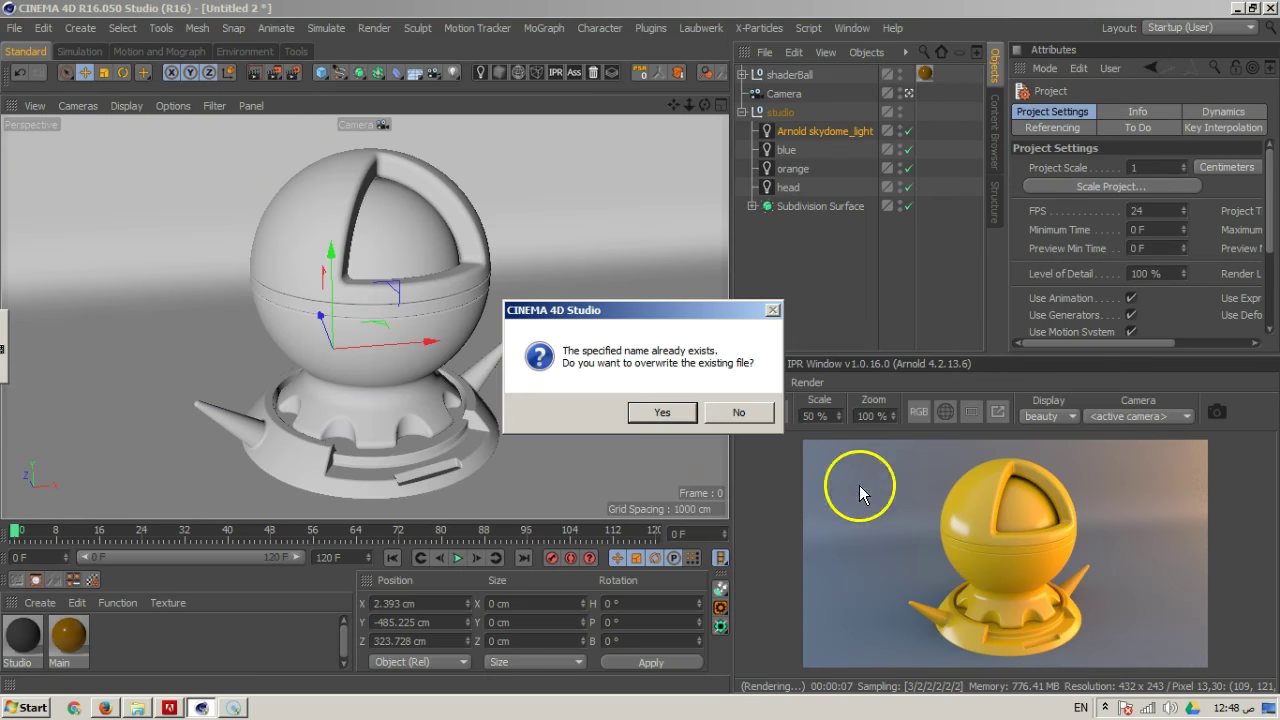
pyautogui.click(690, 489)
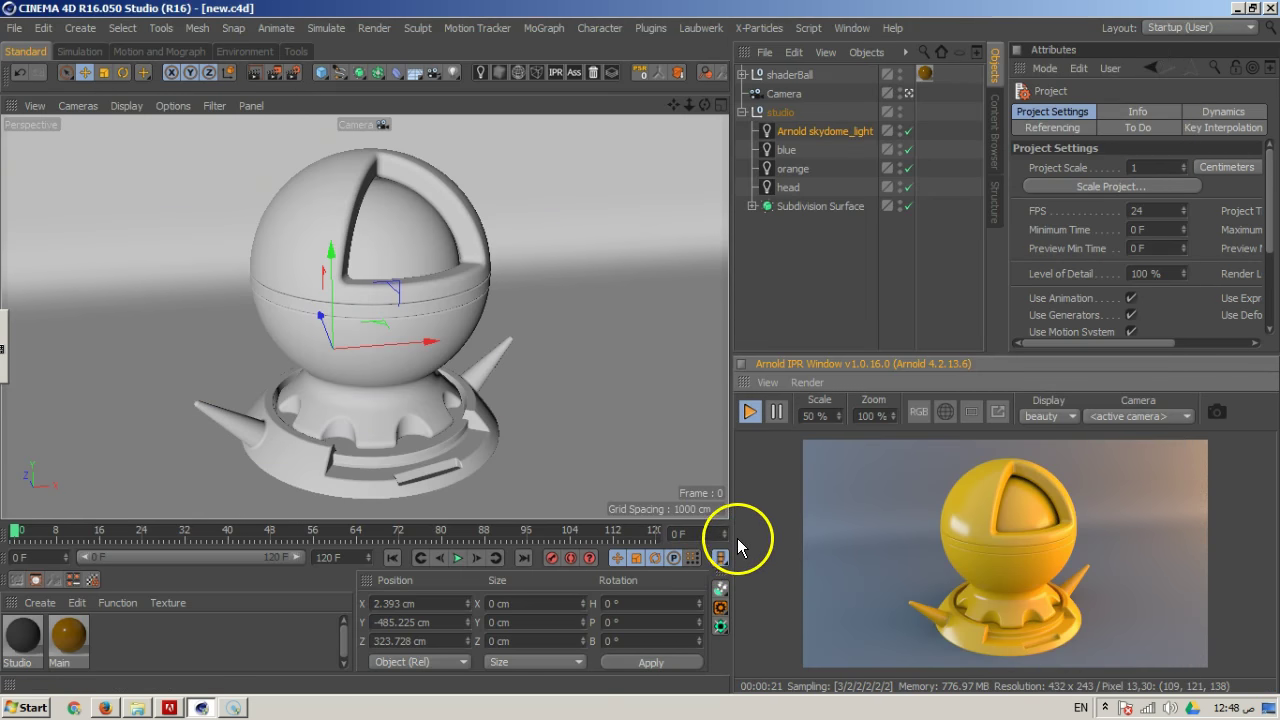
# Clear the object selection, close new.c4d with its changes saved, and check the Arnold sampling values in the render settings
pyautogui.click(771, 335)
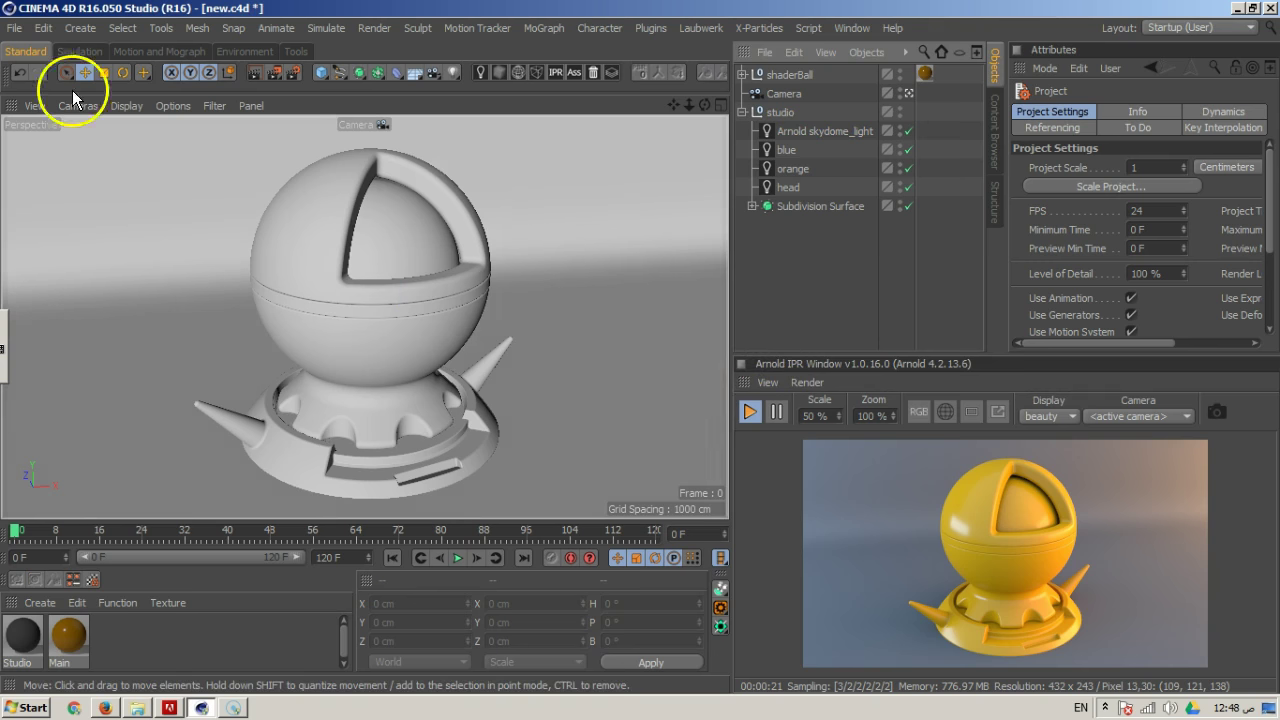
pyautogui.click(14, 28)
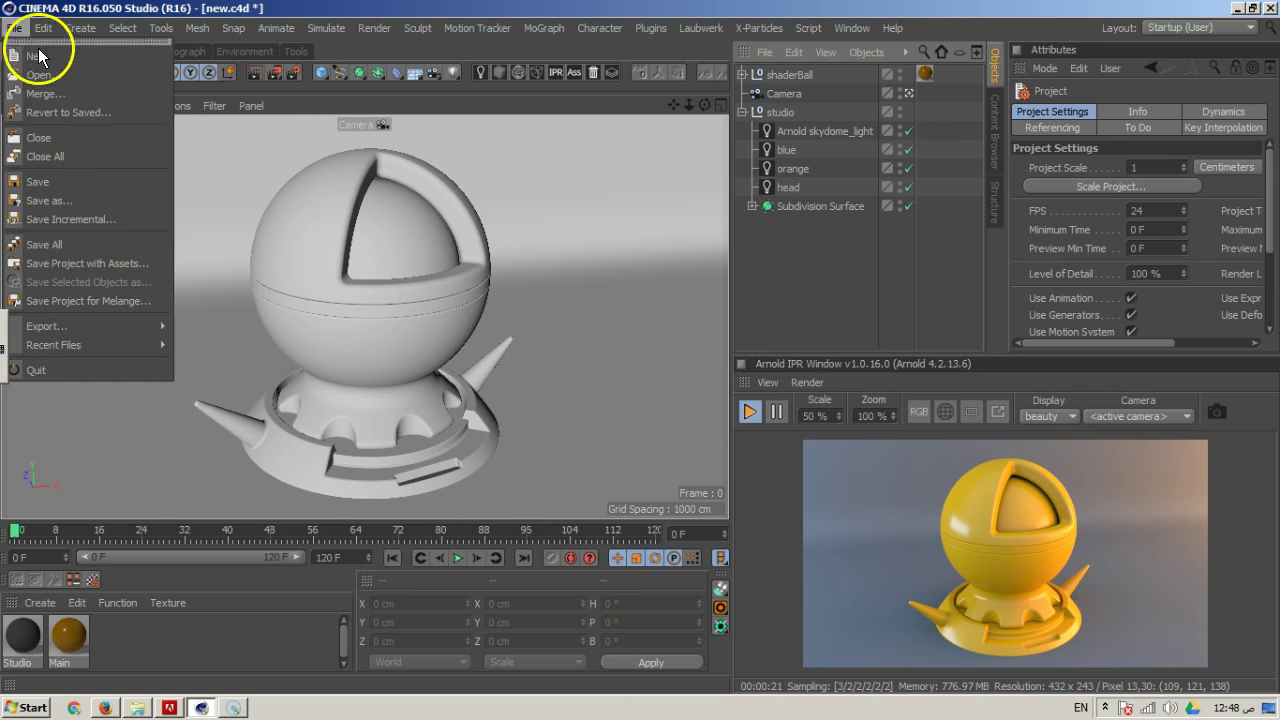
pyautogui.click(96, 140)
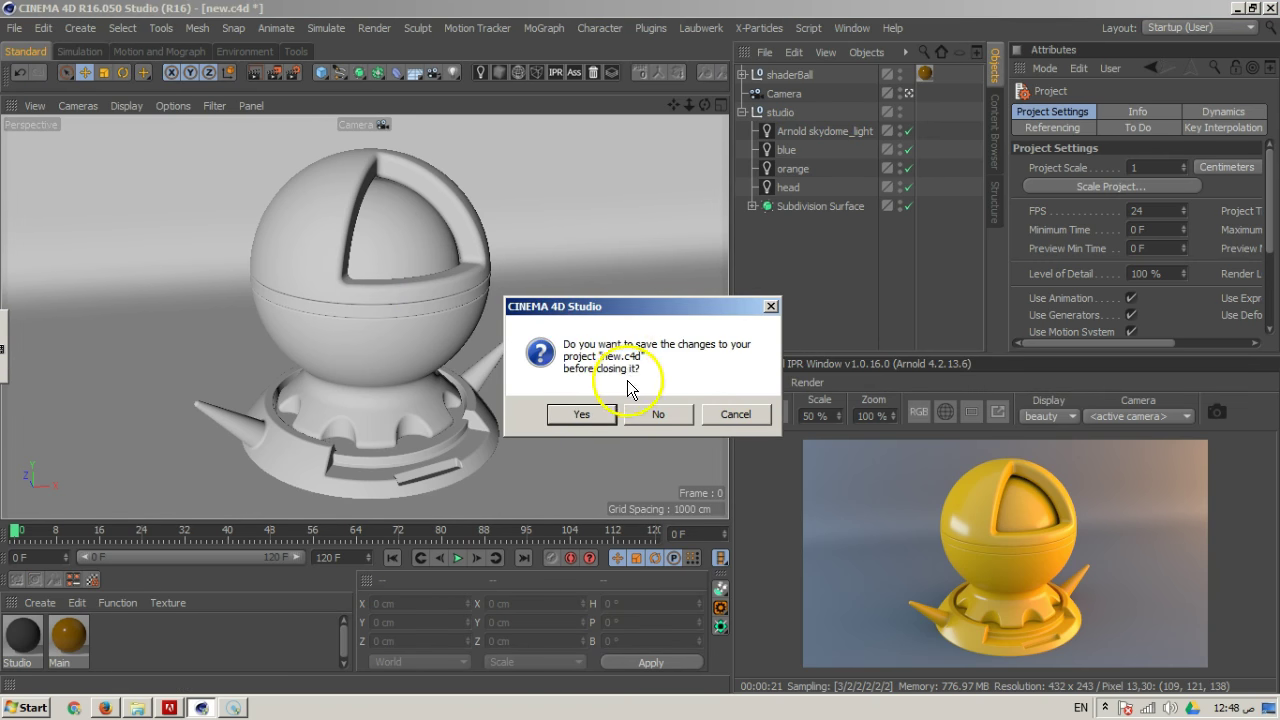
pyautogui.click(605, 418)
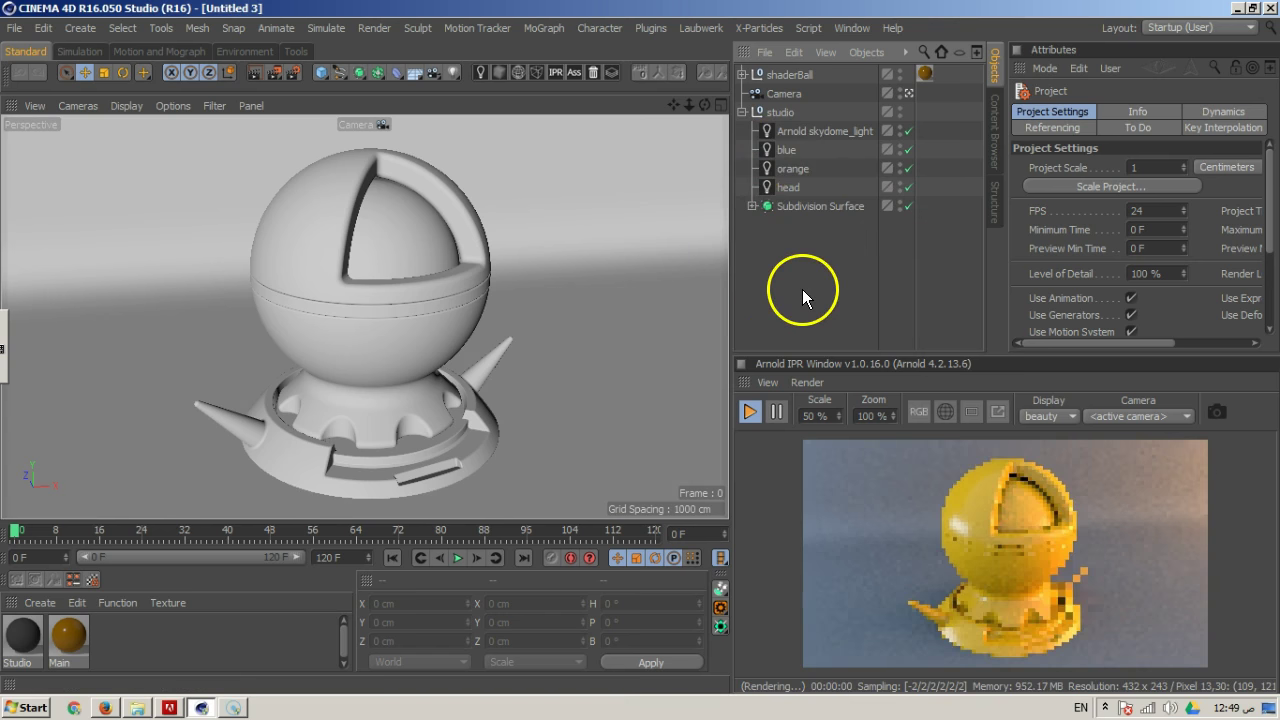
pyautogui.click(291, 74)
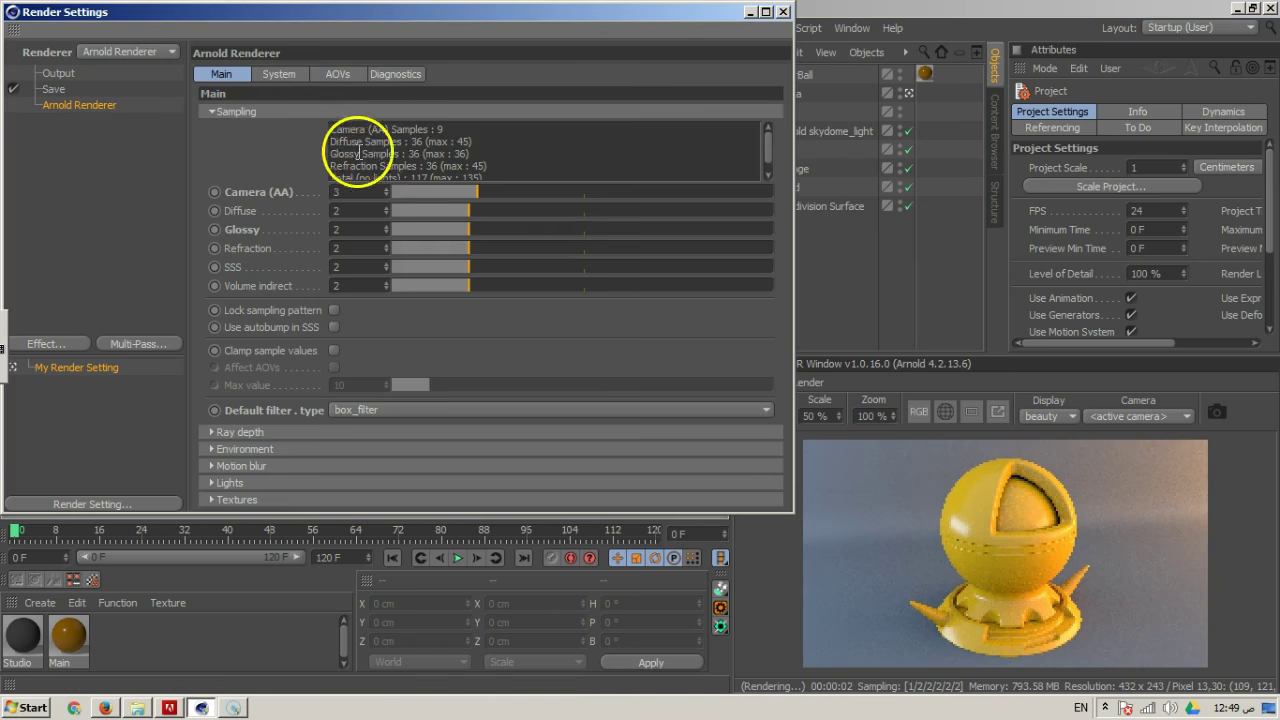
pyautogui.click(783, 12)
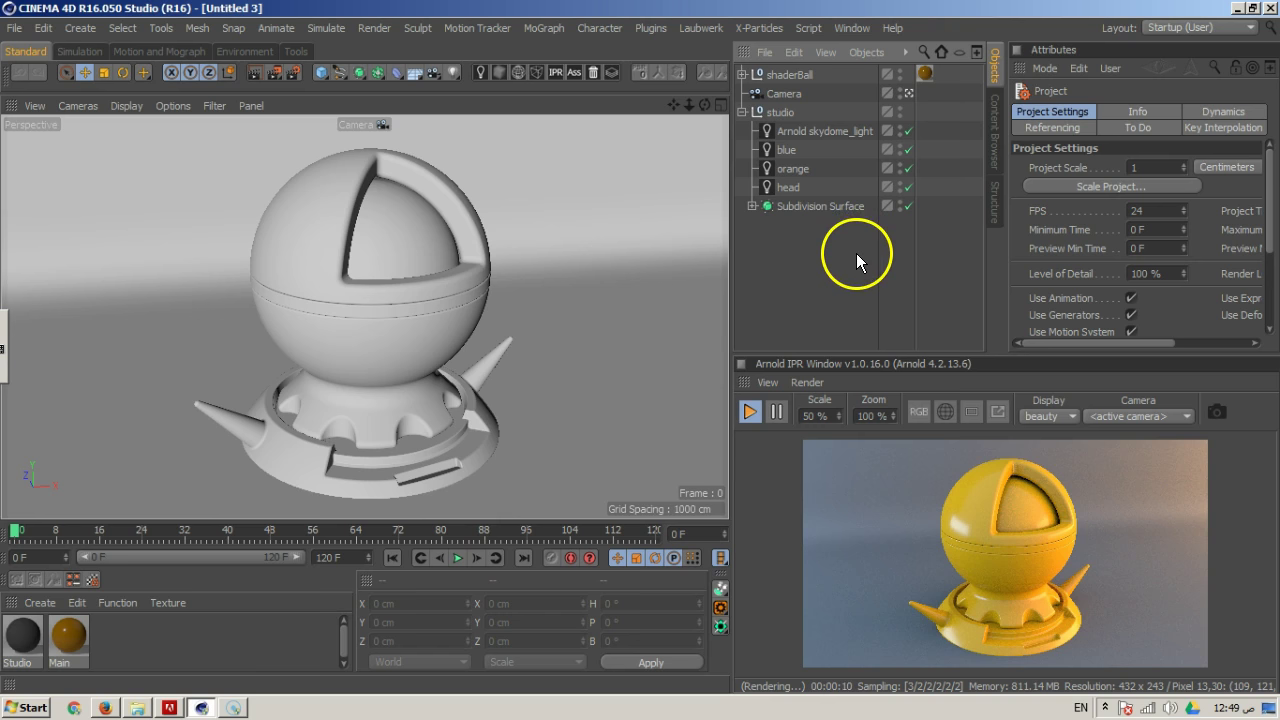
# Set the Arnold skydome_light's Color value type to texture and look over the HDRI image's shader settings
pyautogui.click(832, 132)
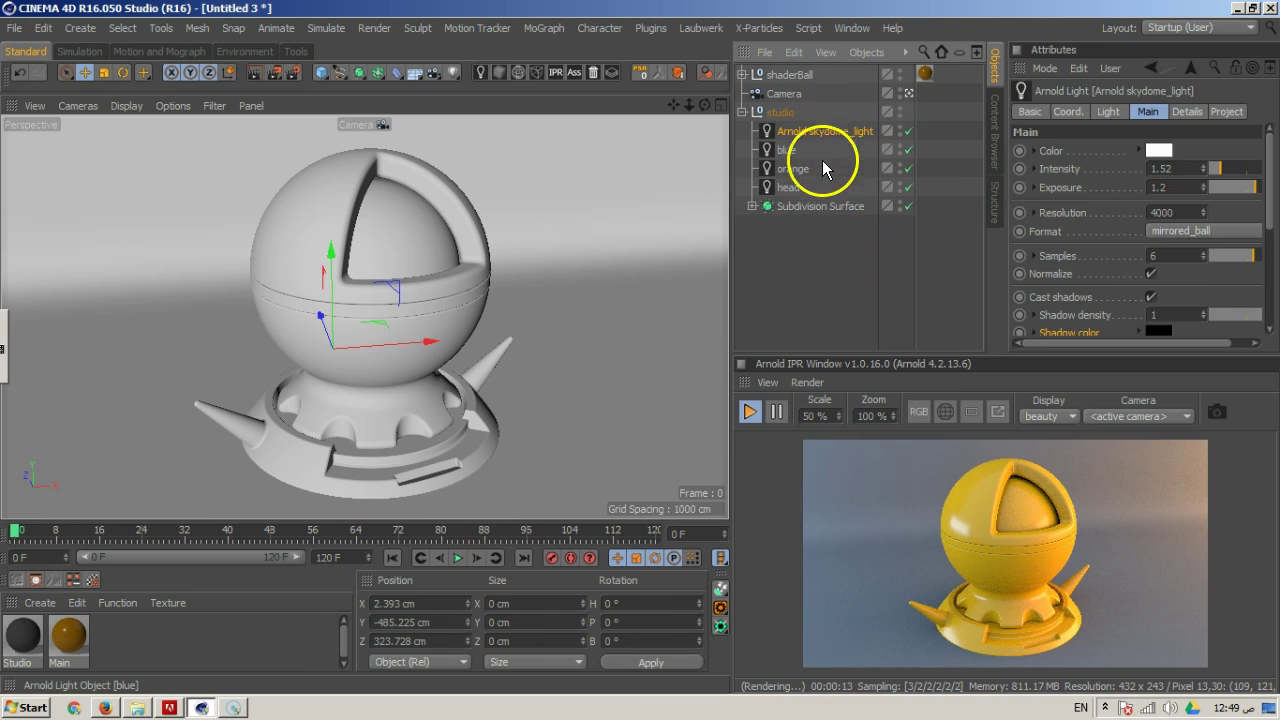
pyautogui.click(1035, 152)
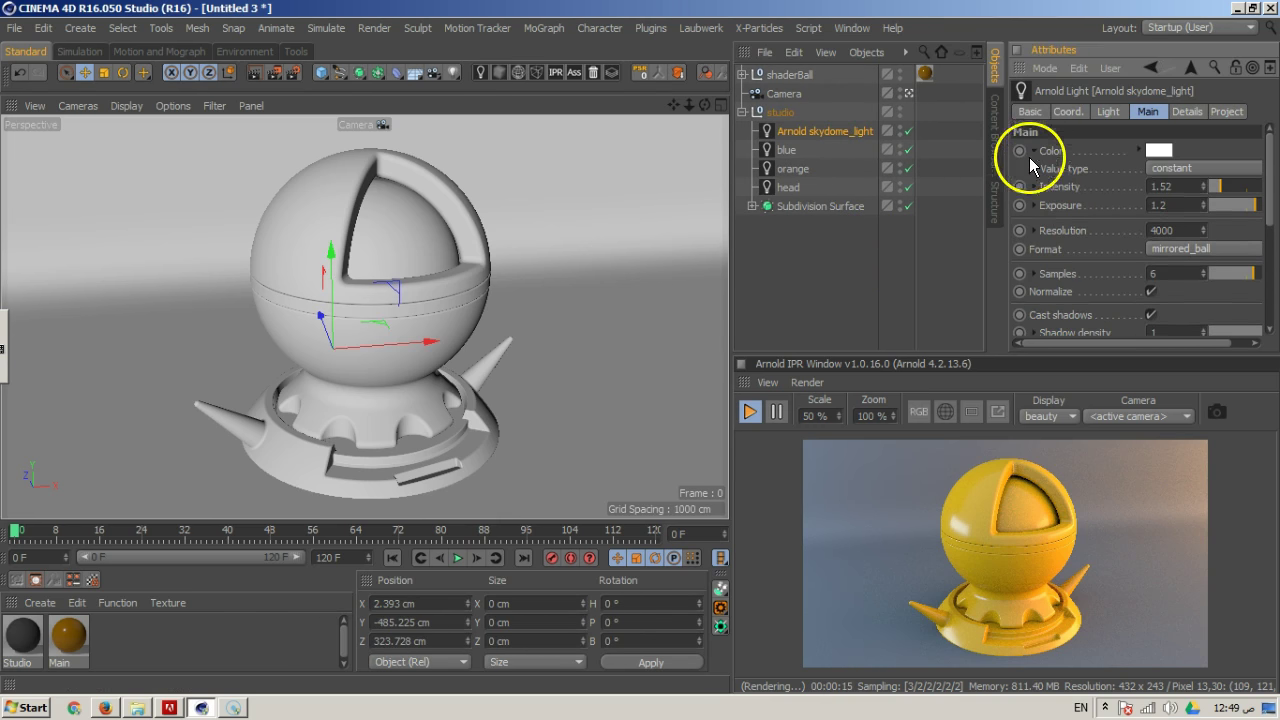
pyautogui.click(1175, 172)
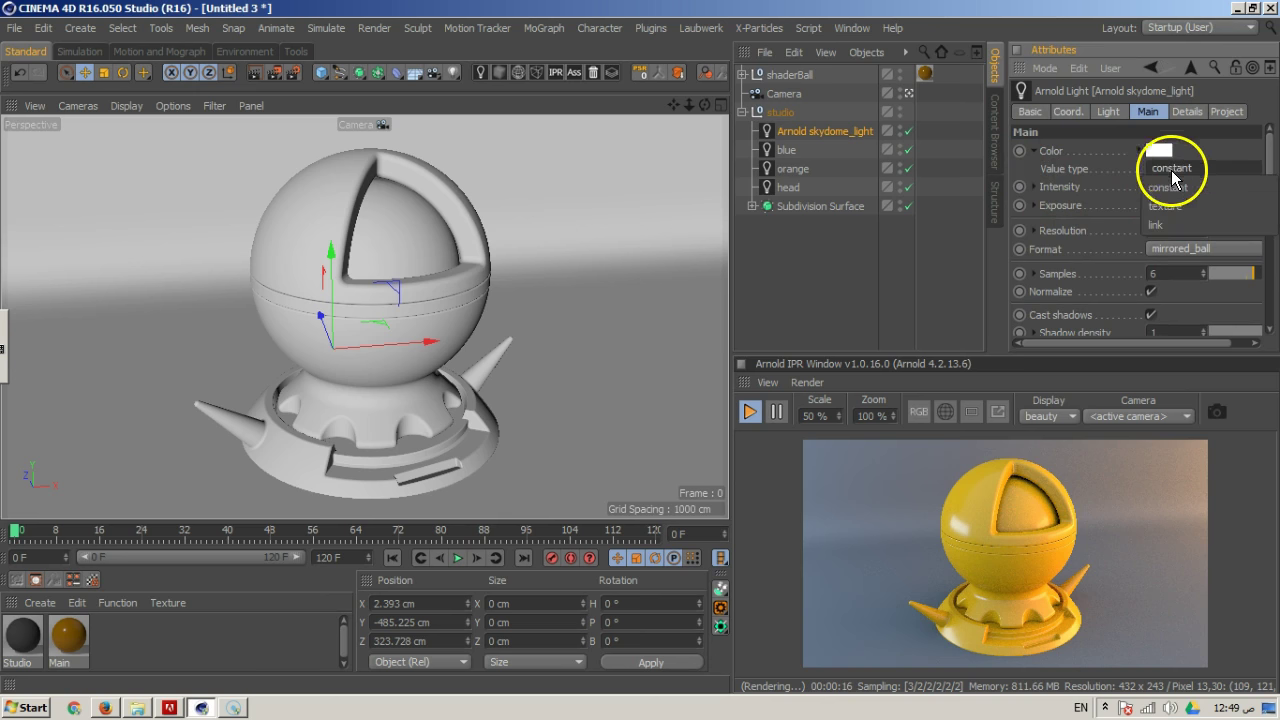
pyautogui.click(1181, 204)
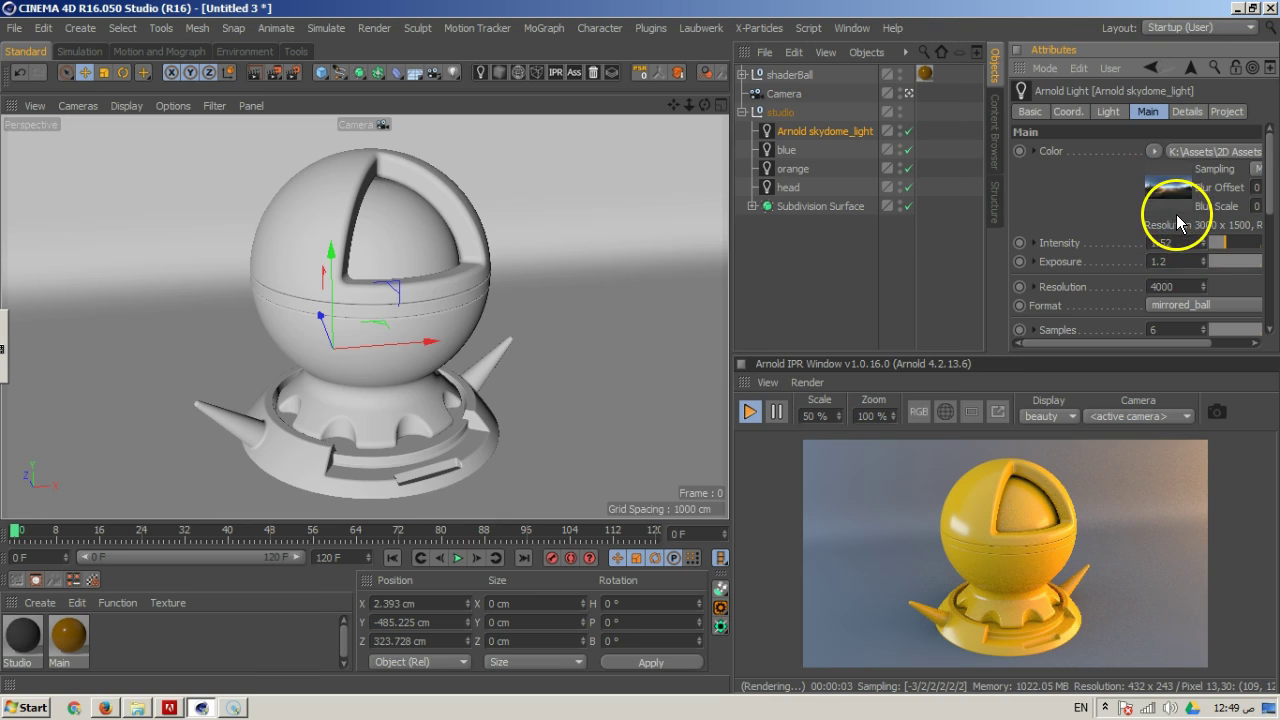
pyautogui.moveTo(1171, 345)
pyautogui.mouseDown()
pyautogui.moveTo(1228, 340)
pyautogui.moveTo(1171, 343)
pyautogui.mouseUp()
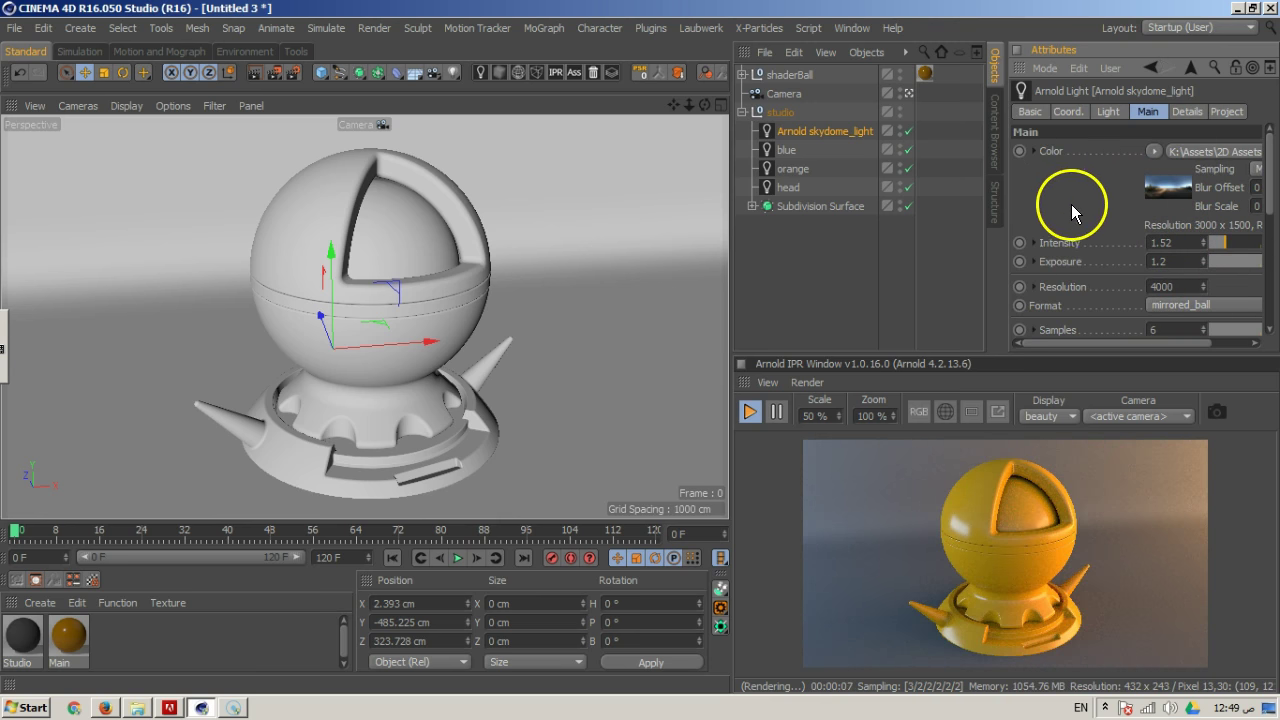
pyautogui.click(1036, 152)
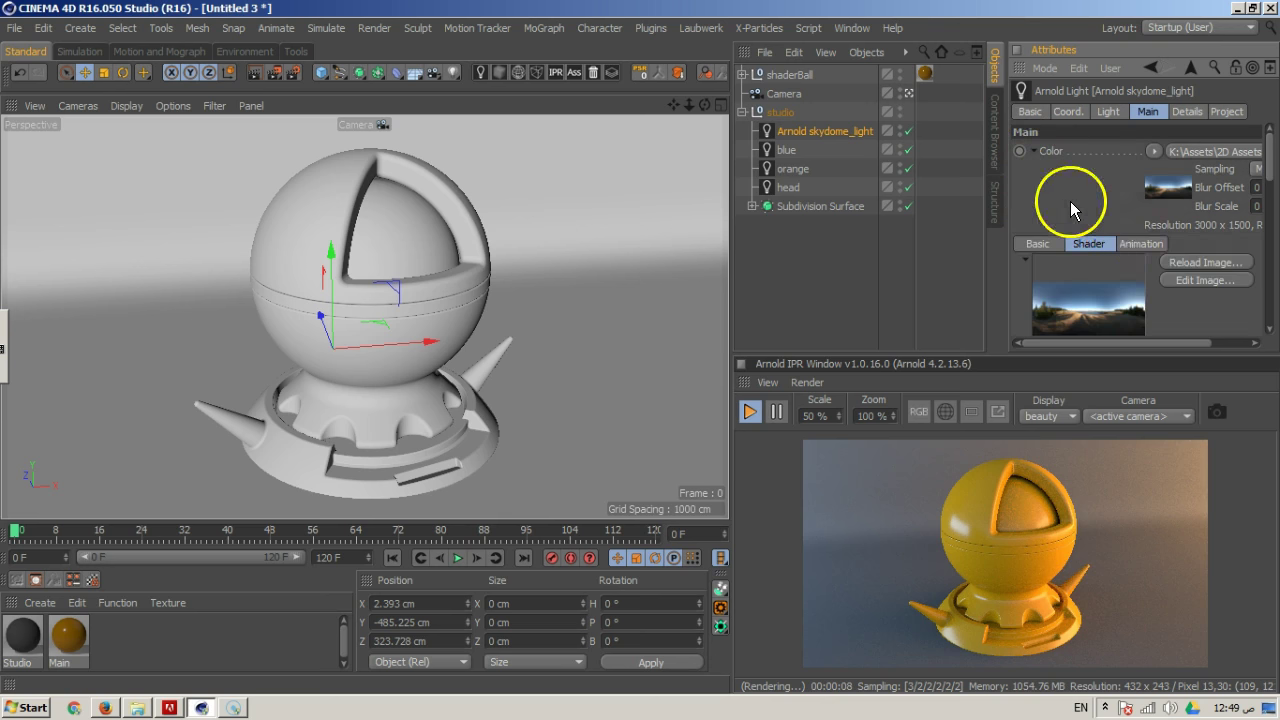
pyautogui.click(1035, 152)
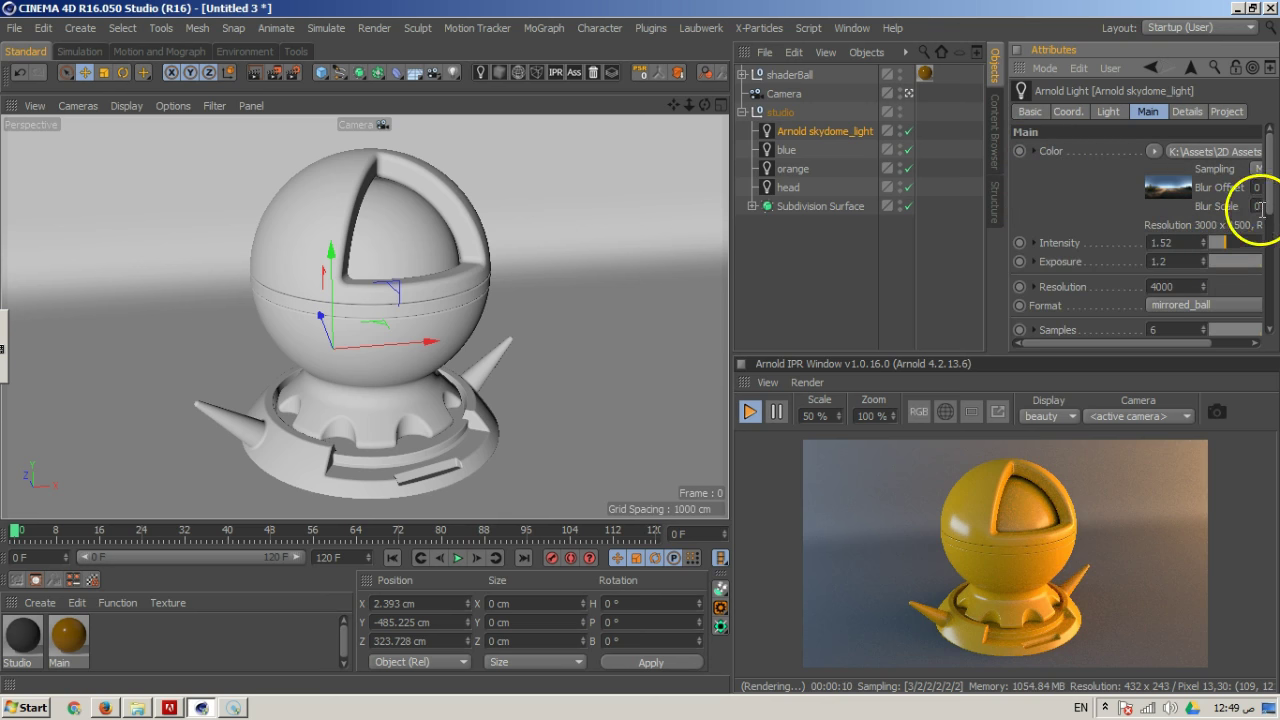
# Set the value type of the Arnold skydome_light's Color to link
pyautogui.moveTo(1266, 205); pyautogui.dragTo(1260, 249)
pyautogui.click(1034, 151)
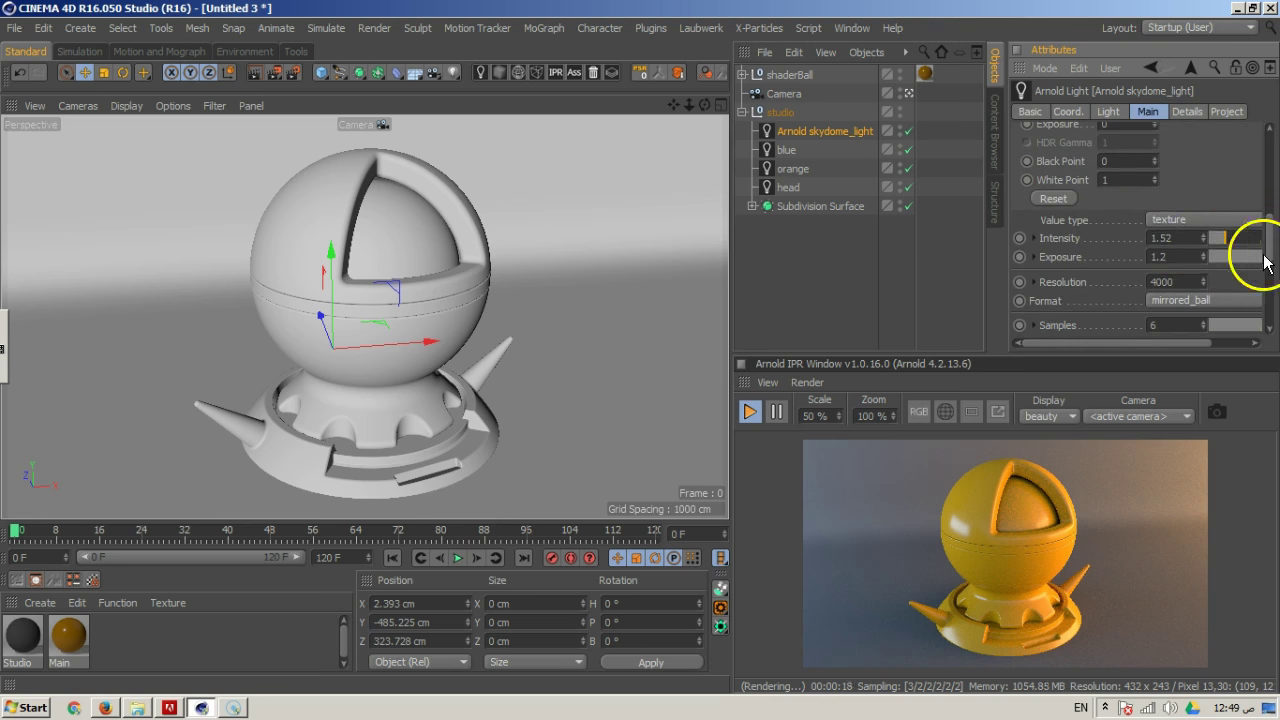
pyautogui.click(1185, 220)
pyautogui.click(1174, 277)
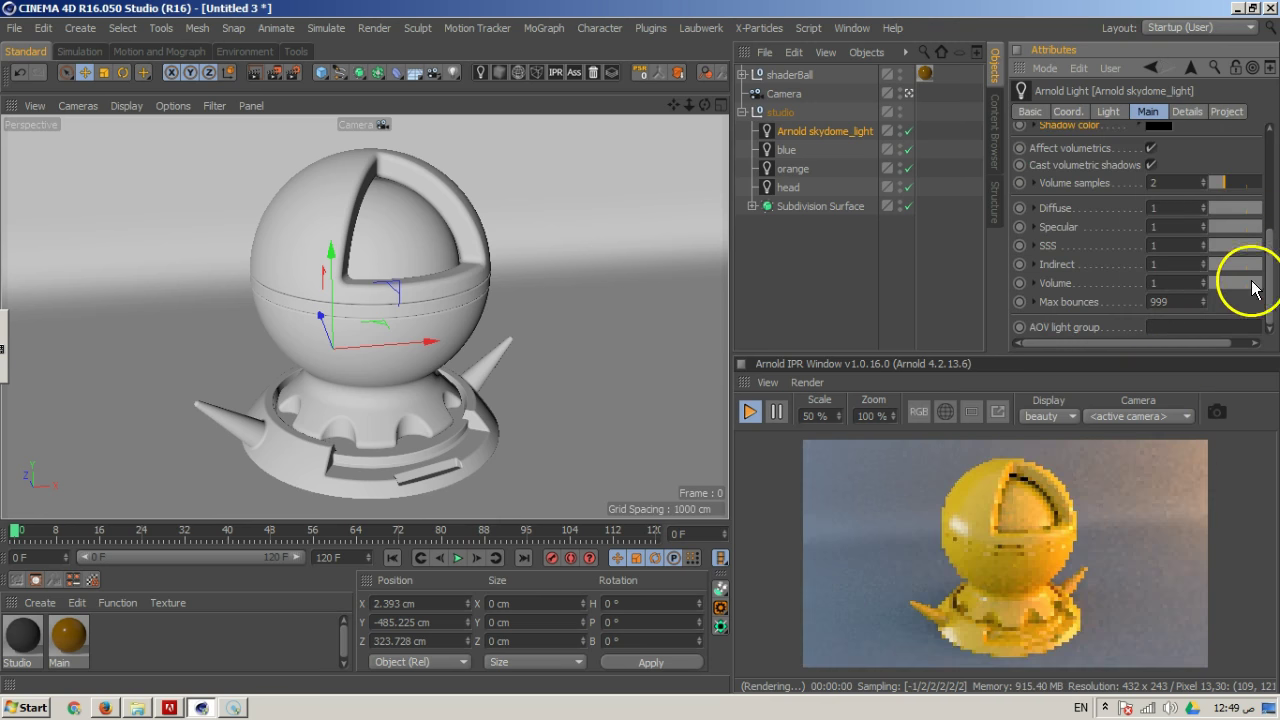
pyautogui.scroll(1, 1268, 275)
pyautogui.moveTo(1268, 275); pyautogui.dragTo(1260, 163)
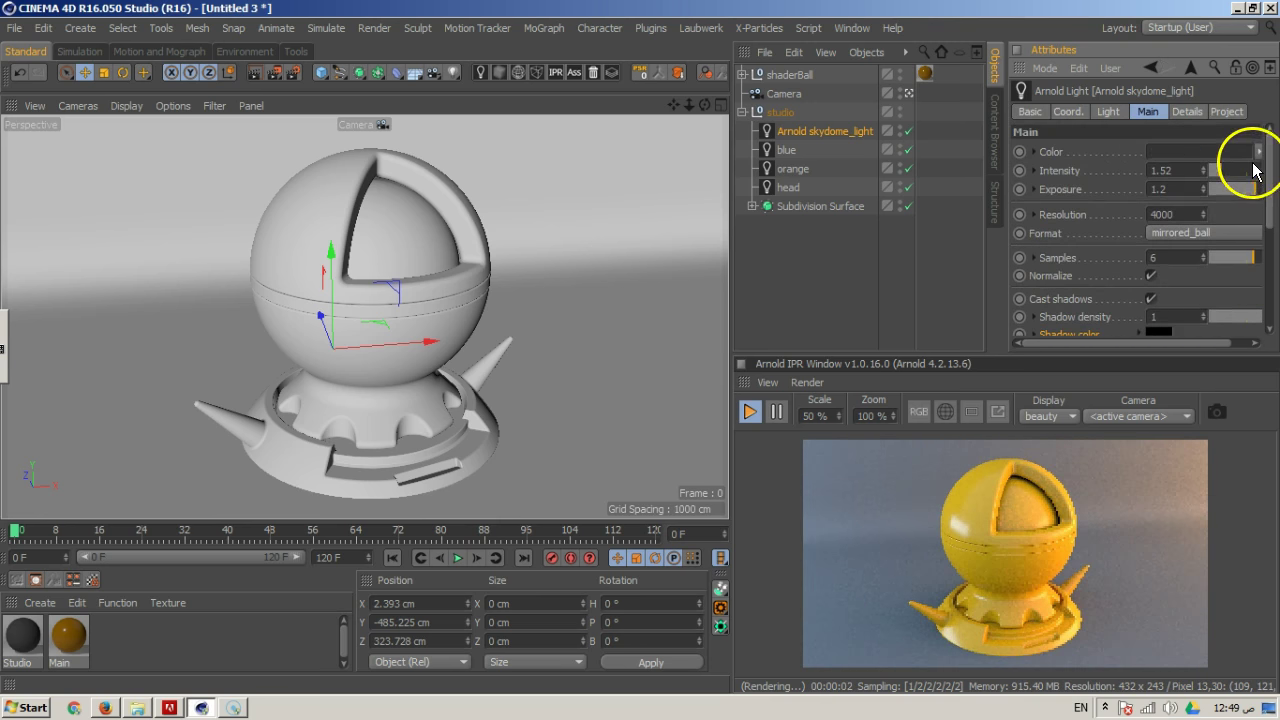
# Create an Arnold image texture material and open it in the Arnold Shader Network Editor
pyautogui.click(51, 603)
pyautogui.moveTo(128, 467)
pyautogui.moveTo(217, 508)
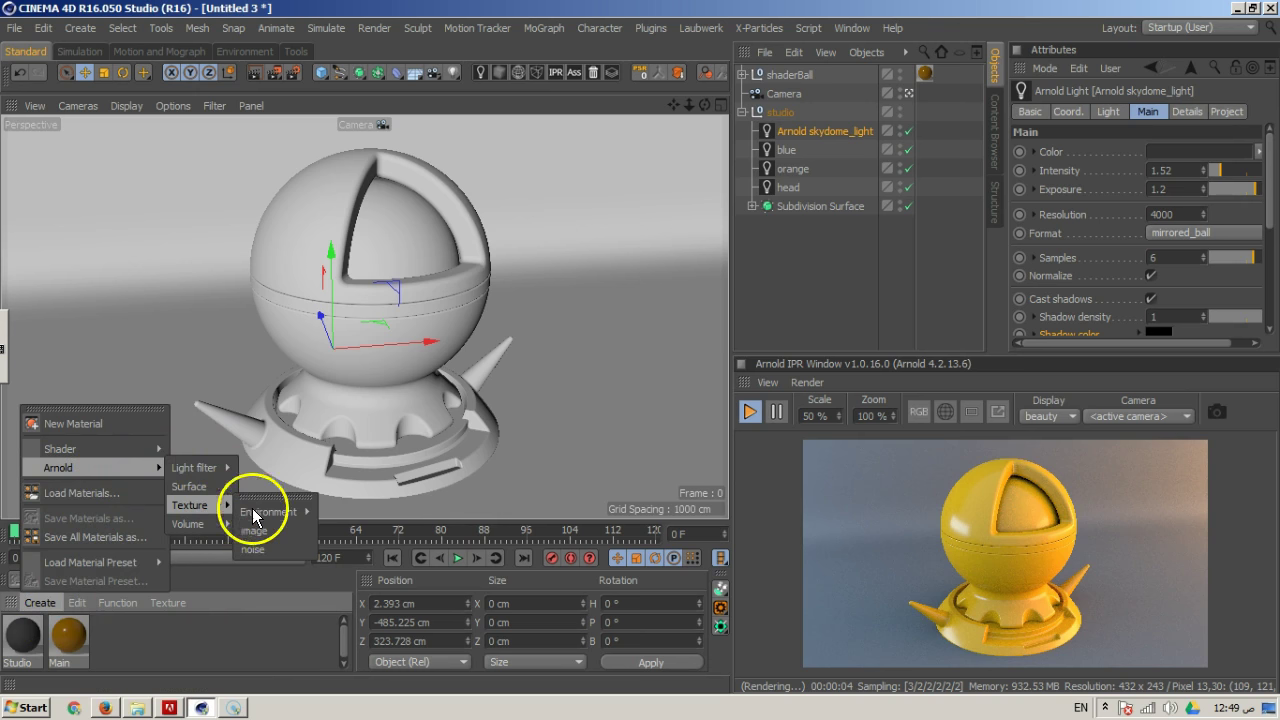
pyautogui.moveTo(272, 509)
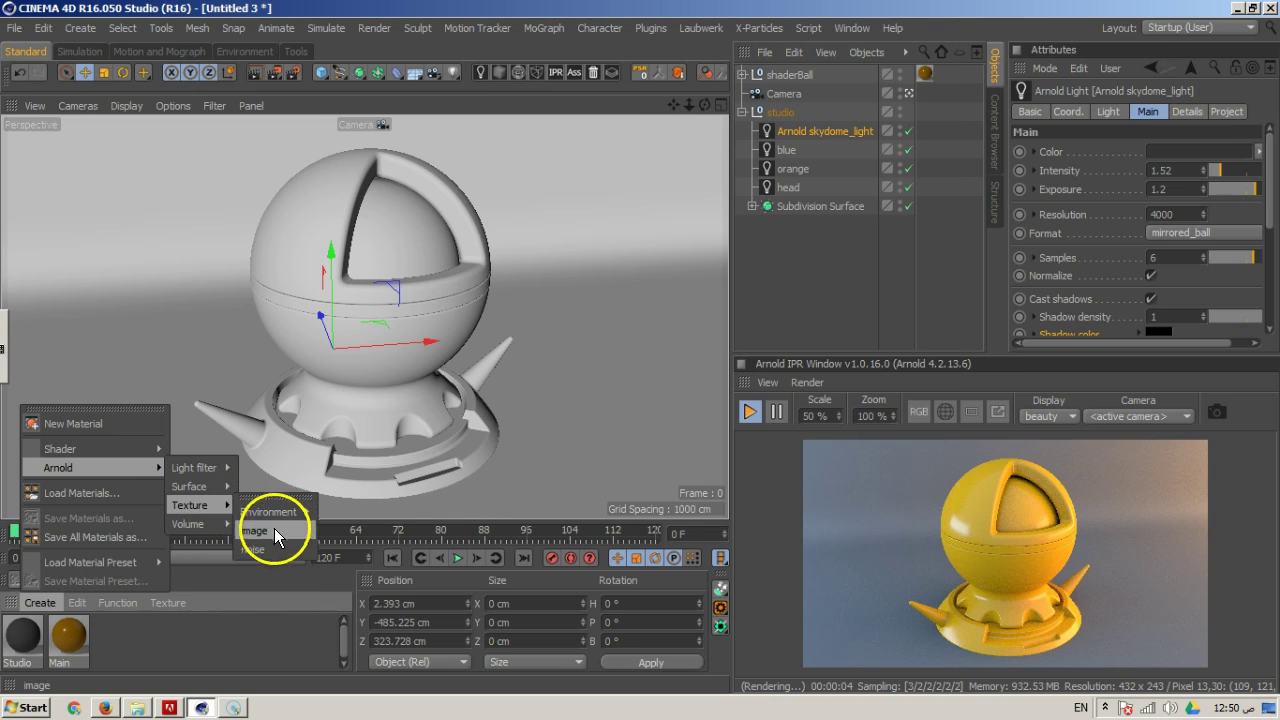
pyautogui.click(277, 535)
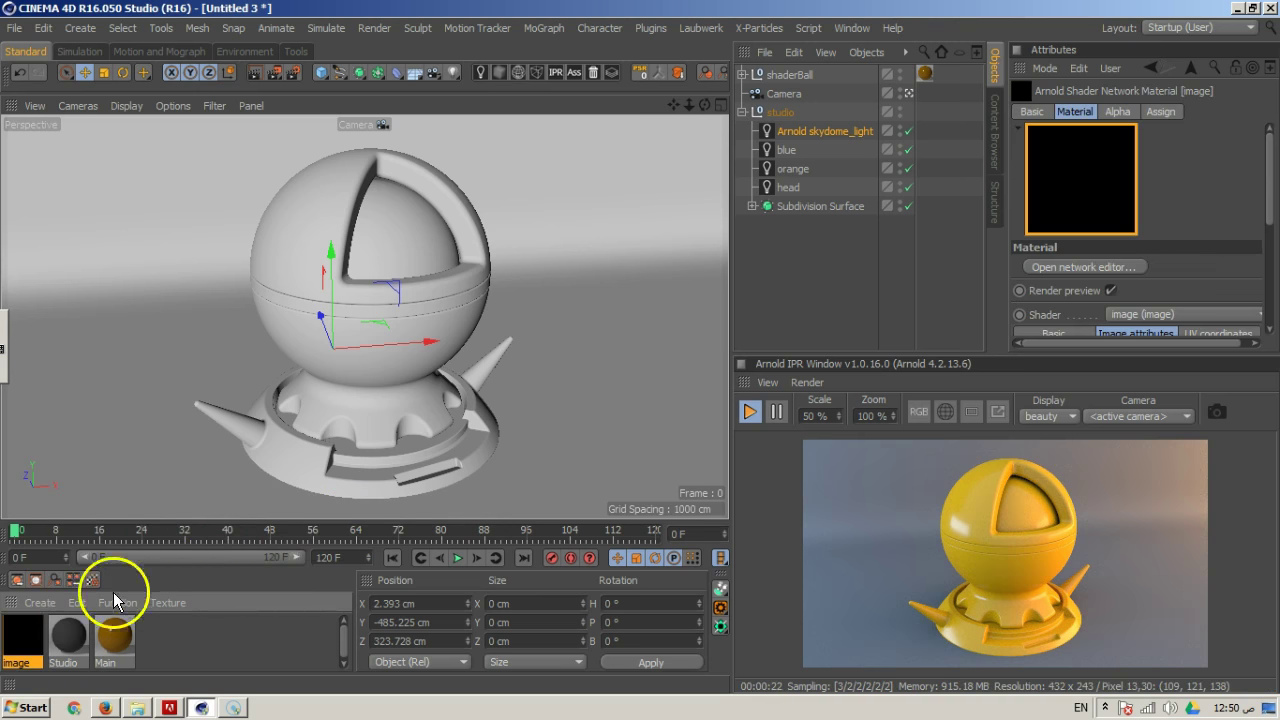
pyautogui.doubleClick(30, 635)
pyautogui.click(457, 214)
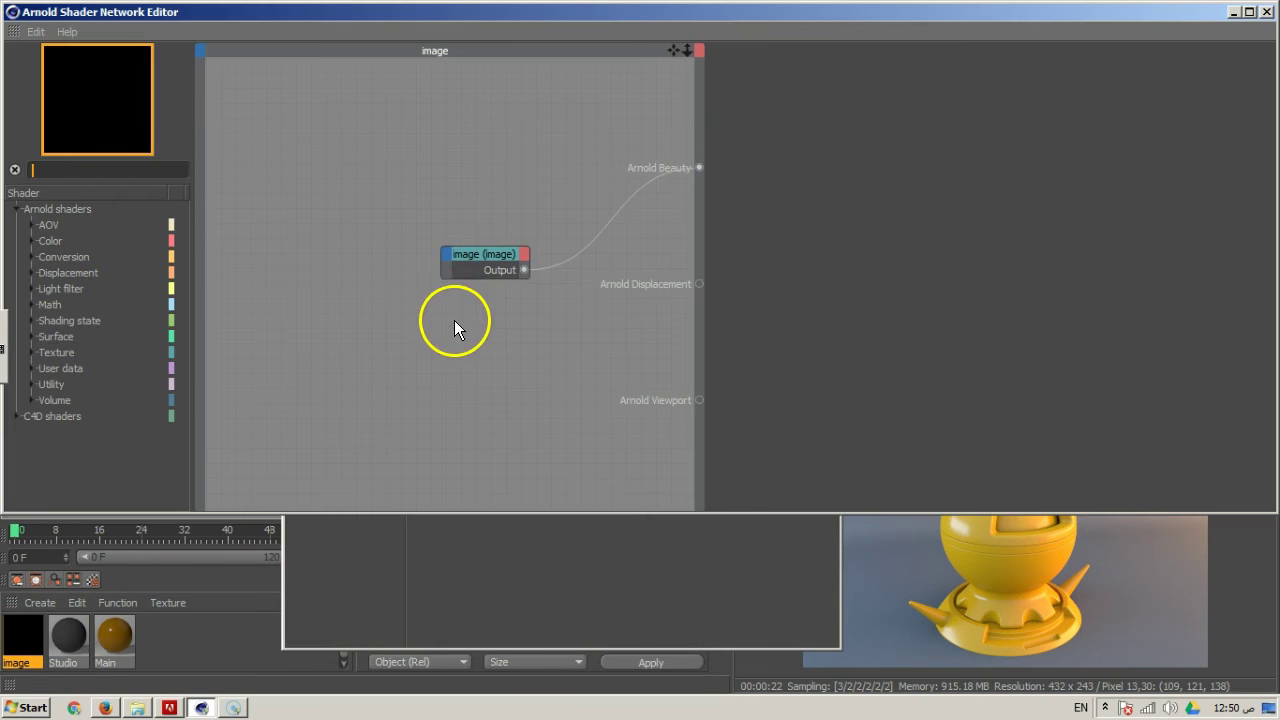
# Load carb_06_XXL.hdr from HDRI > CarBackgrounds > dh-carb-dvd2 > XXL into the image node, declining the project copy
pyautogui.moveTo(484, 258); pyautogui.dragTo(344, 258)
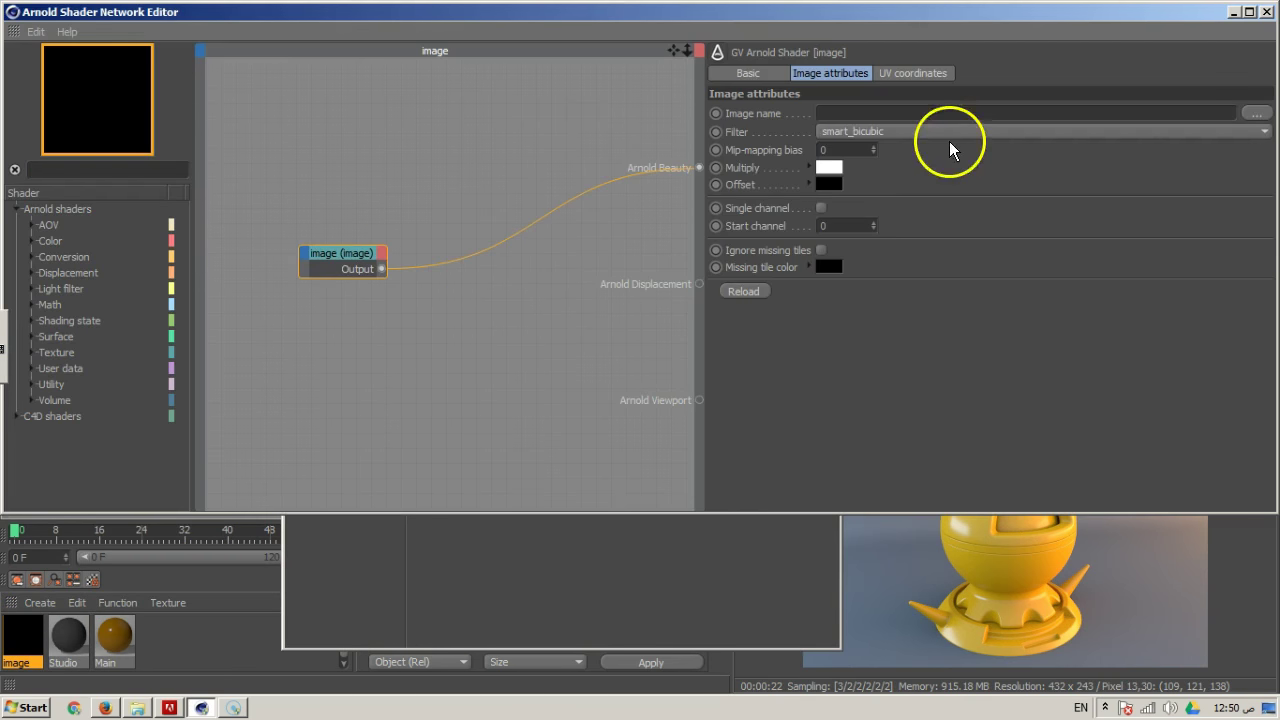
pyautogui.click(1251, 113)
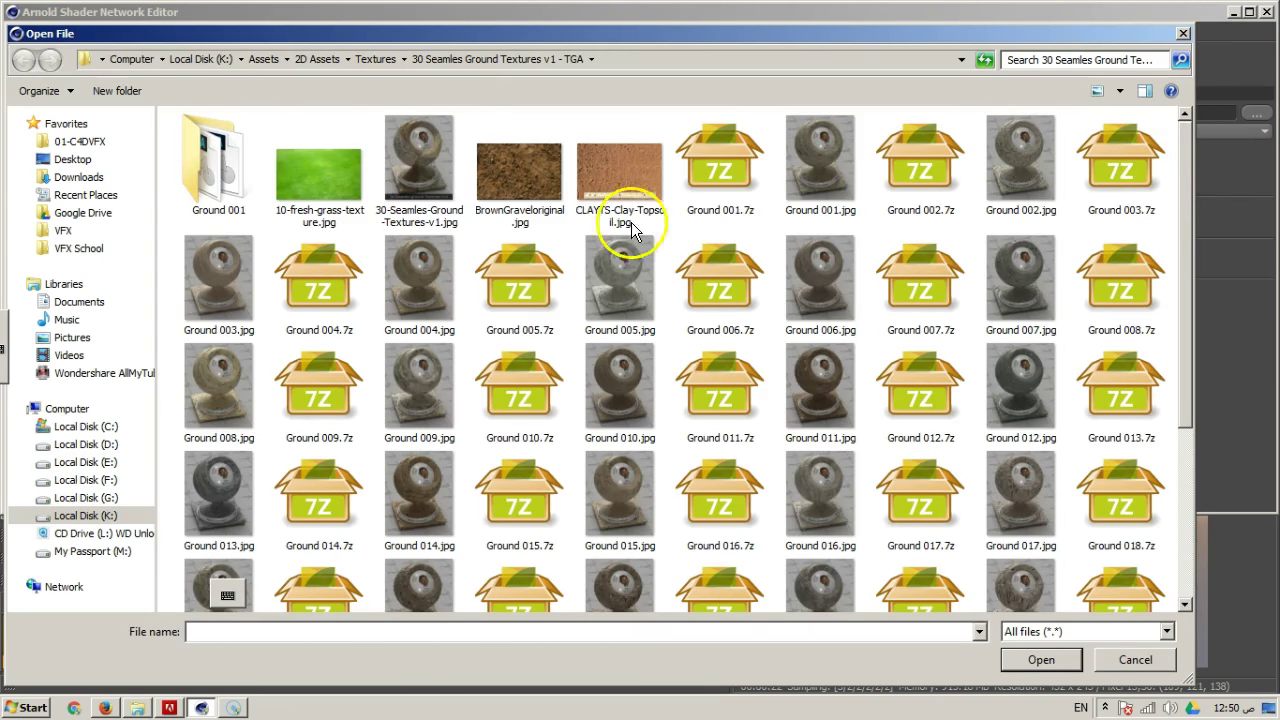
pyautogui.click(377, 59)
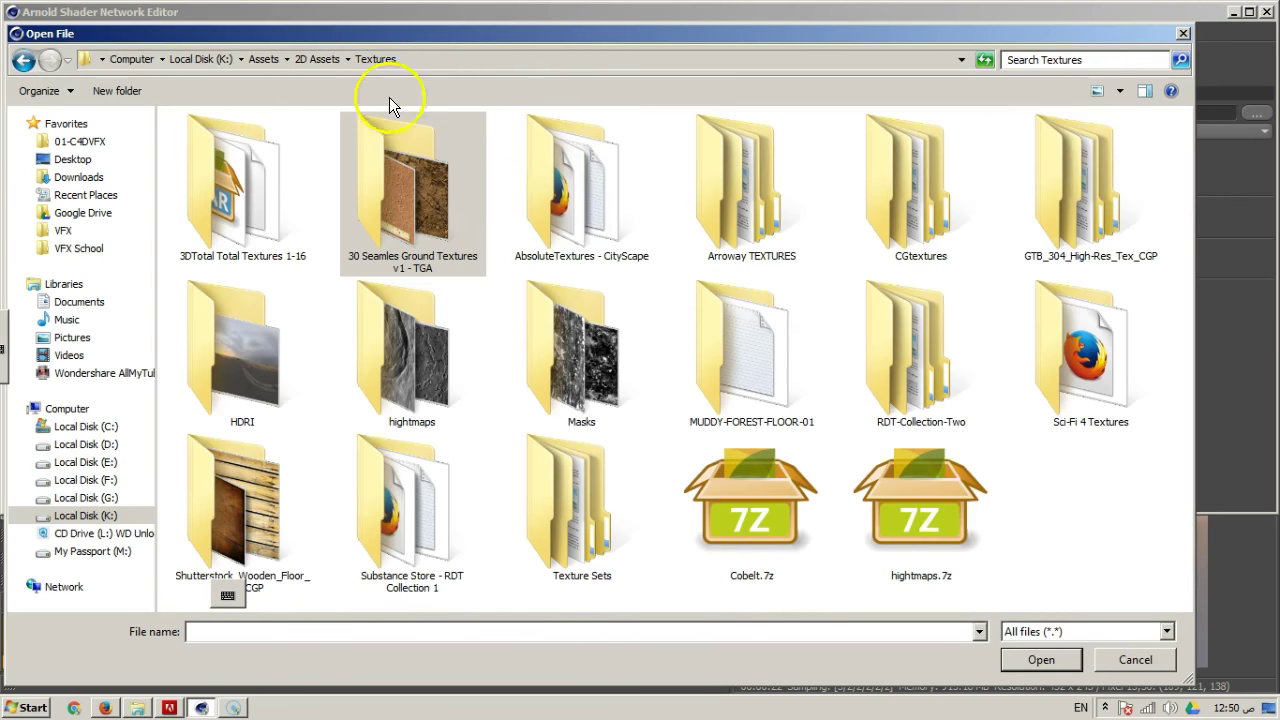
pyautogui.doubleClick(267, 396)
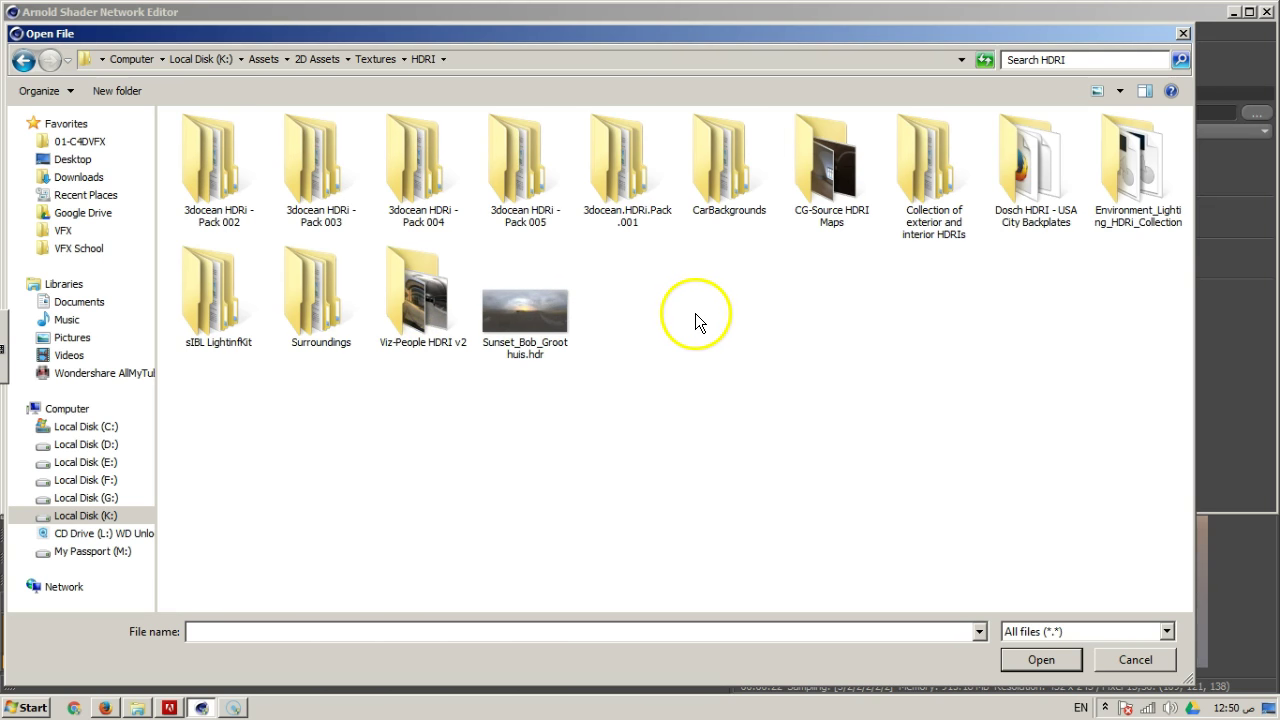
pyautogui.doubleClick(705, 186)
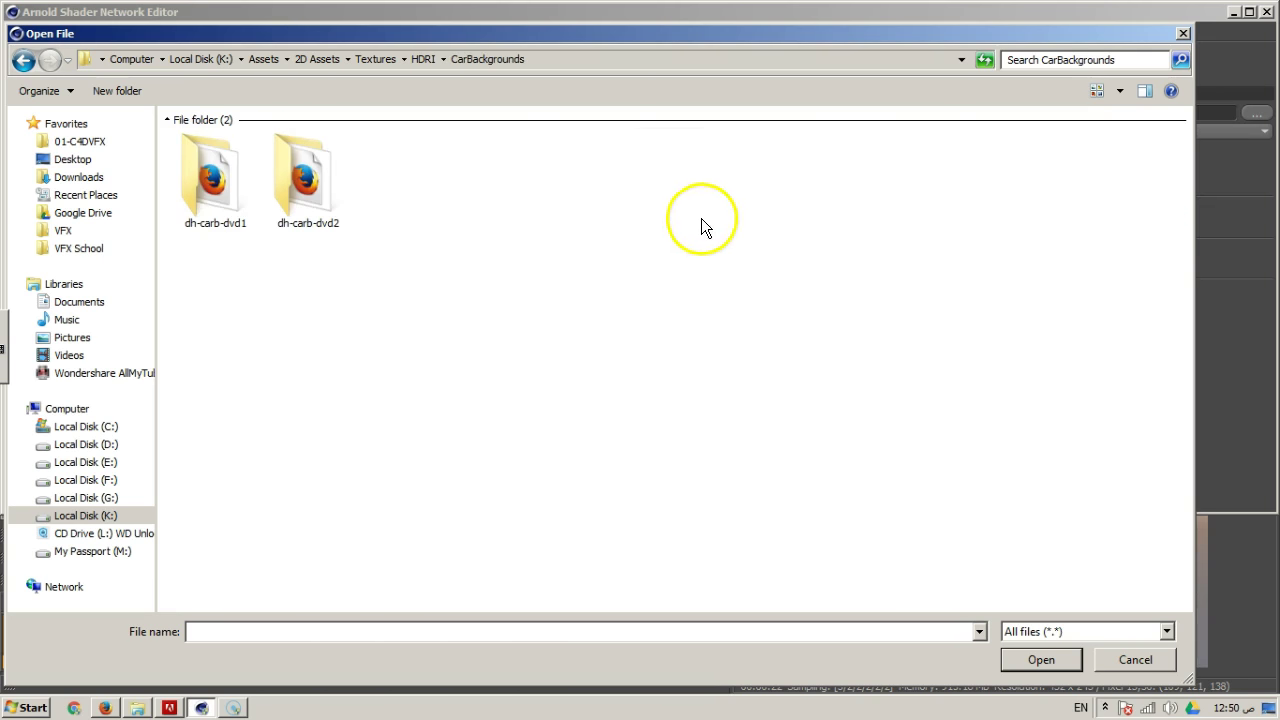
pyautogui.doubleClick(323, 224)
pyautogui.doubleClick(217, 219)
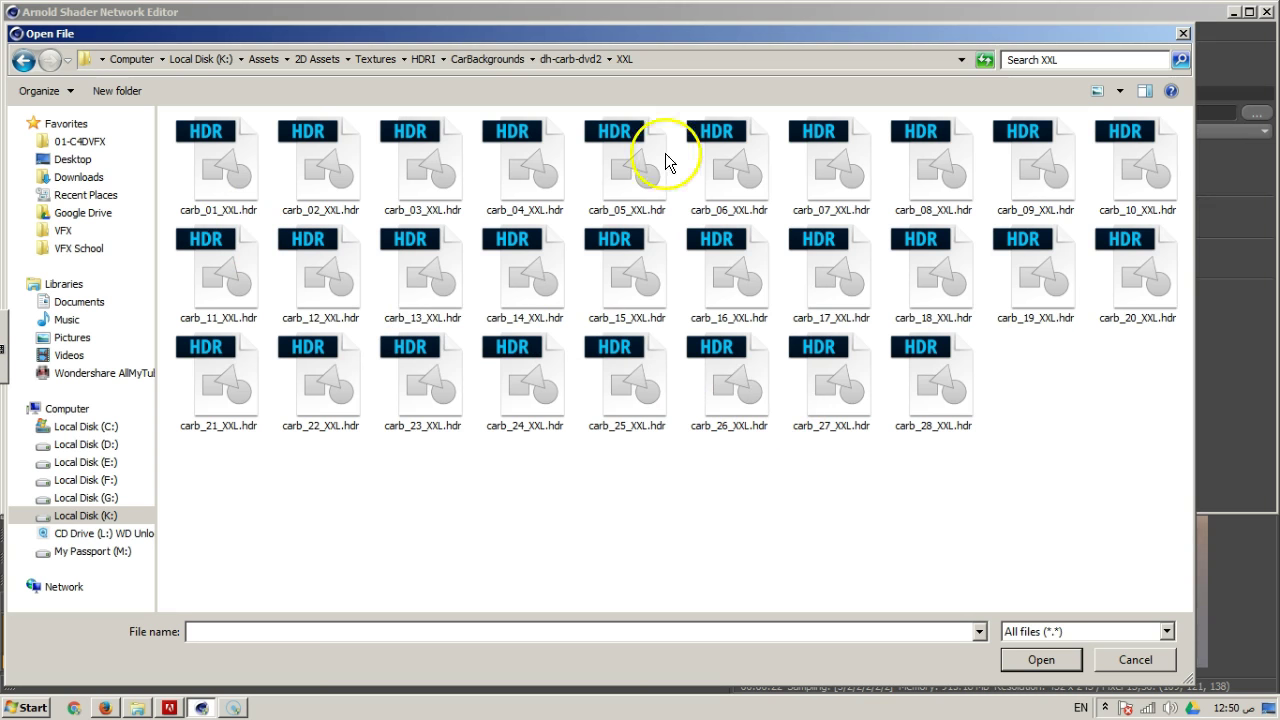
pyautogui.doubleClick(745, 190)
pyautogui.click(738, 408)
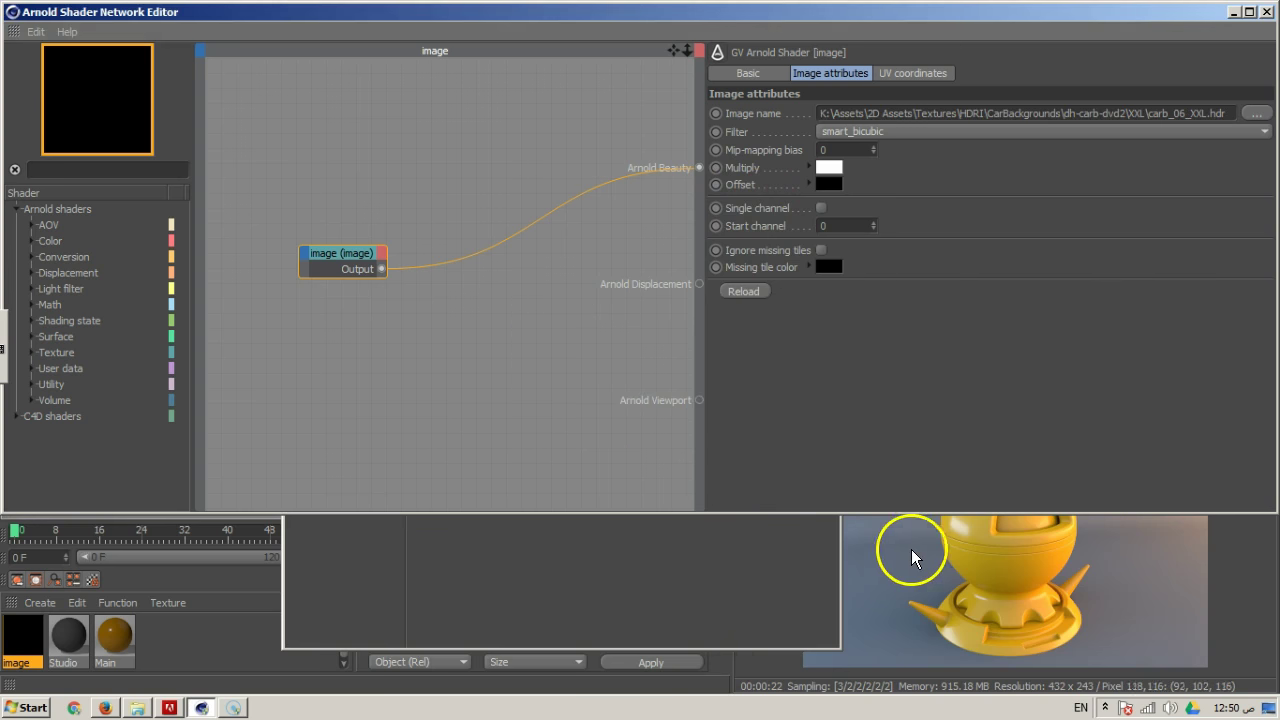
# Restore and reposition the Arnold Shader Network Editor and Material Editor windows over the main scene window
pyautogui.doubleClick(1014, 16)
pyautogui.moveTo(946, 177); pyautogui.dragTo(793, 308)
pyautogui.moveTo(770, 153); pyautogui.dragTo(613, 170)
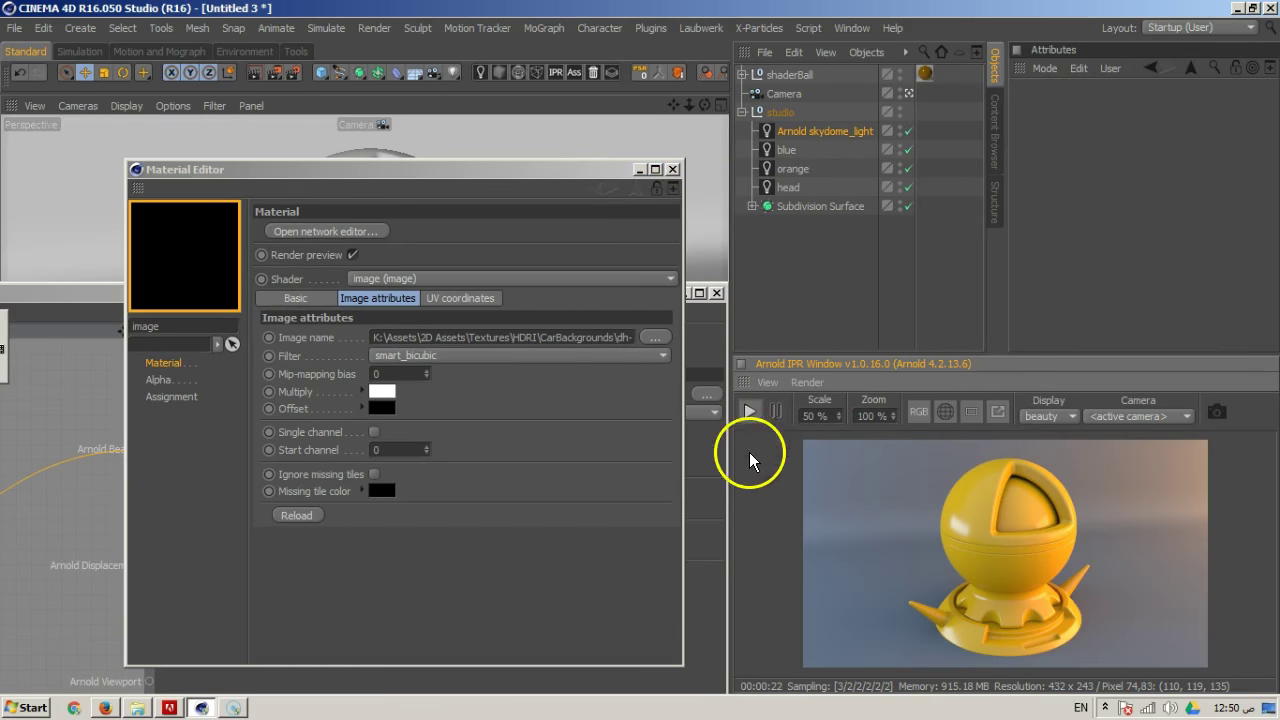
pyautogui.moveTo(86, 294); pyautogui.dragTo(651, 71)
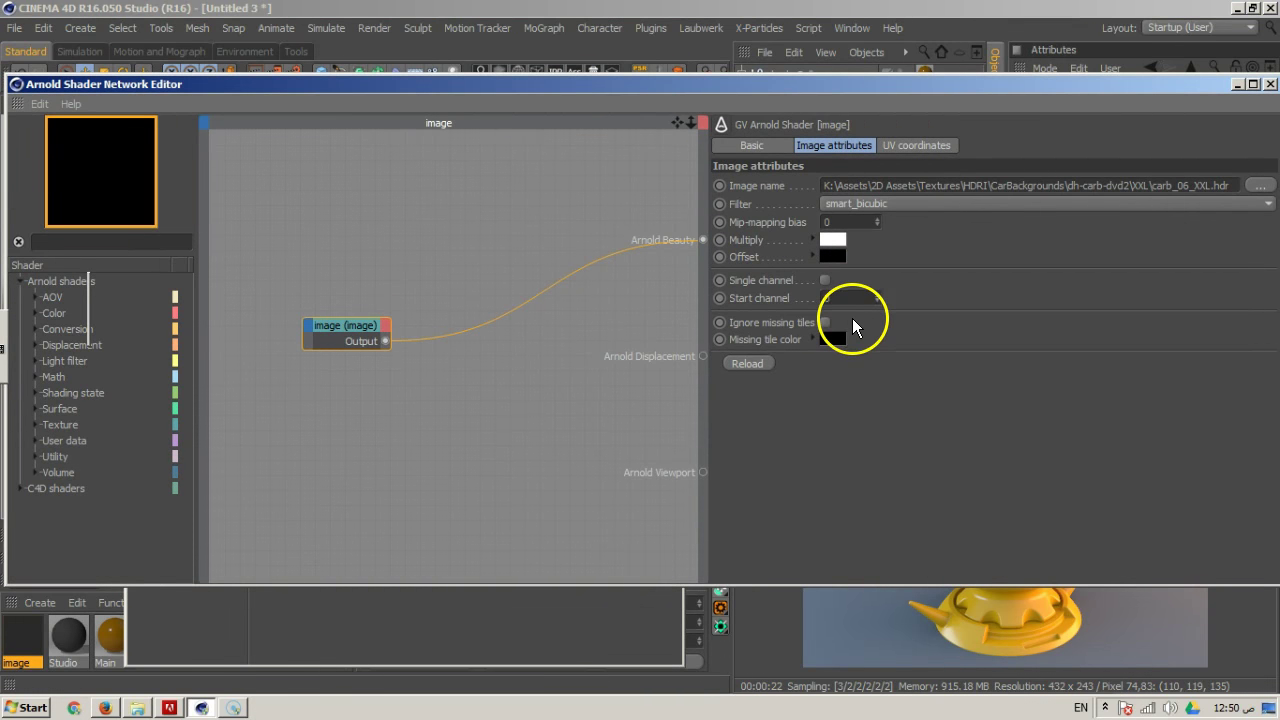
pyautogui.moveTo(1043, 85); pyautogui.dragTo(1016, 99)
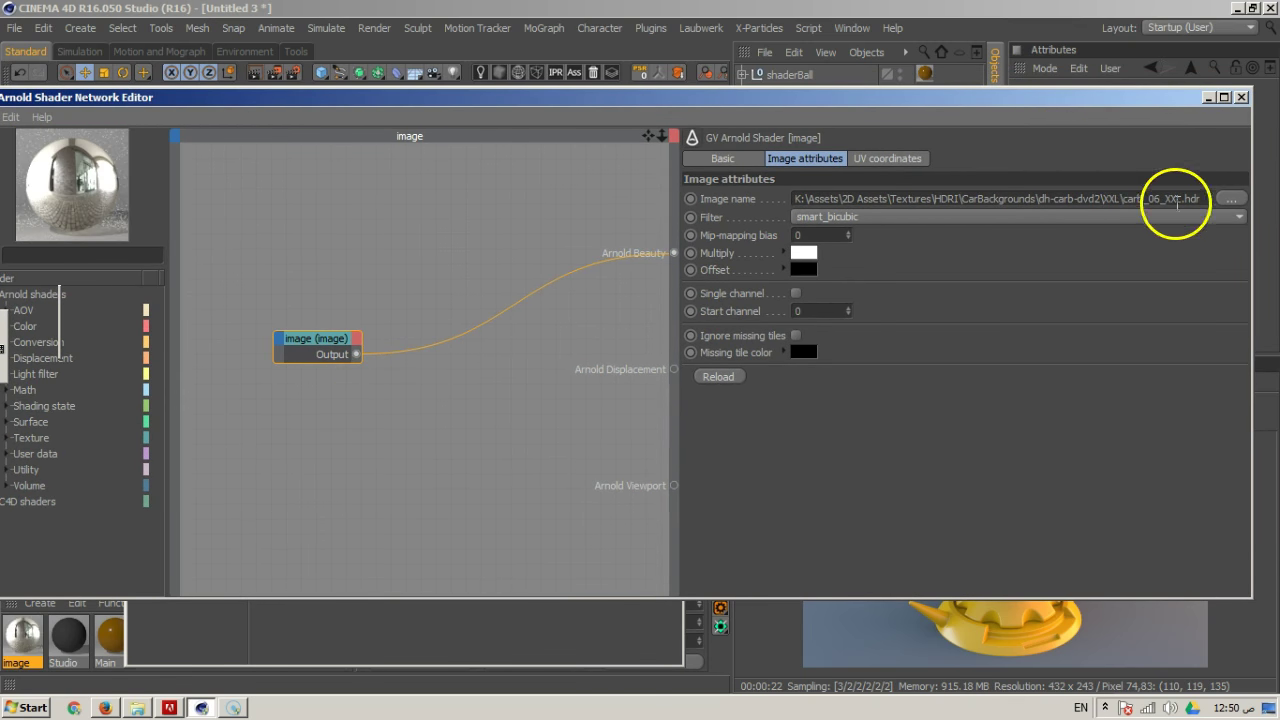
# Replace the image node's file with CARB_04LP.hdr from CarBackgrounds > dh-carb-dvd1 > HDRIs, declining the project copy
pyautogui.click(1228, 199)
pyautogui.click(575, 62)
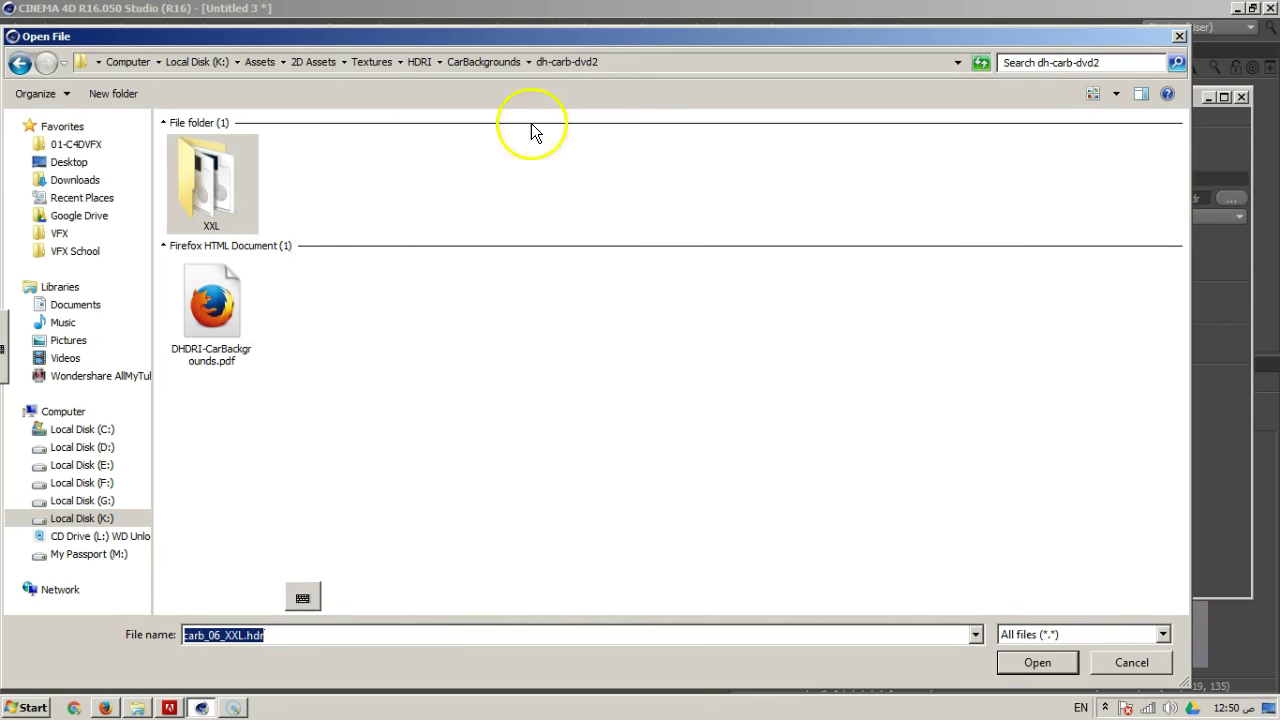
pyautogui.click(452, 62)
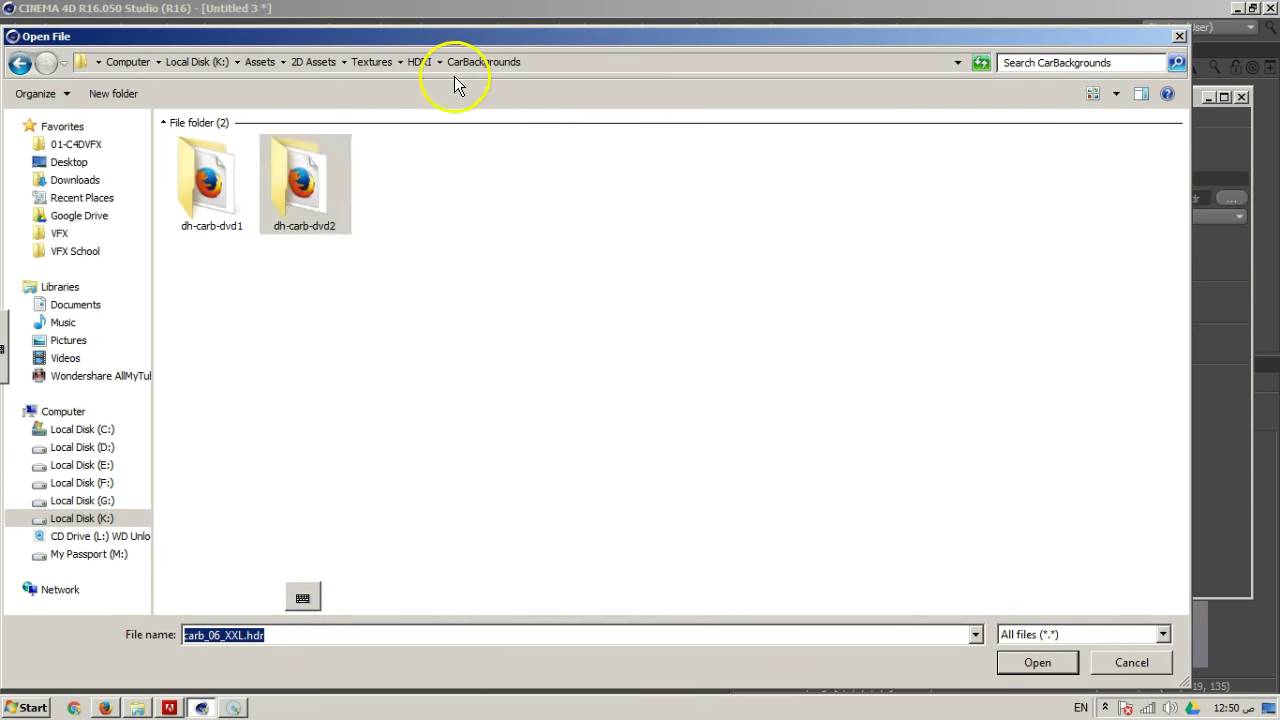
pyautogui.doubleClick(240, 179)
pyautogui.doubleClick(245, 205)
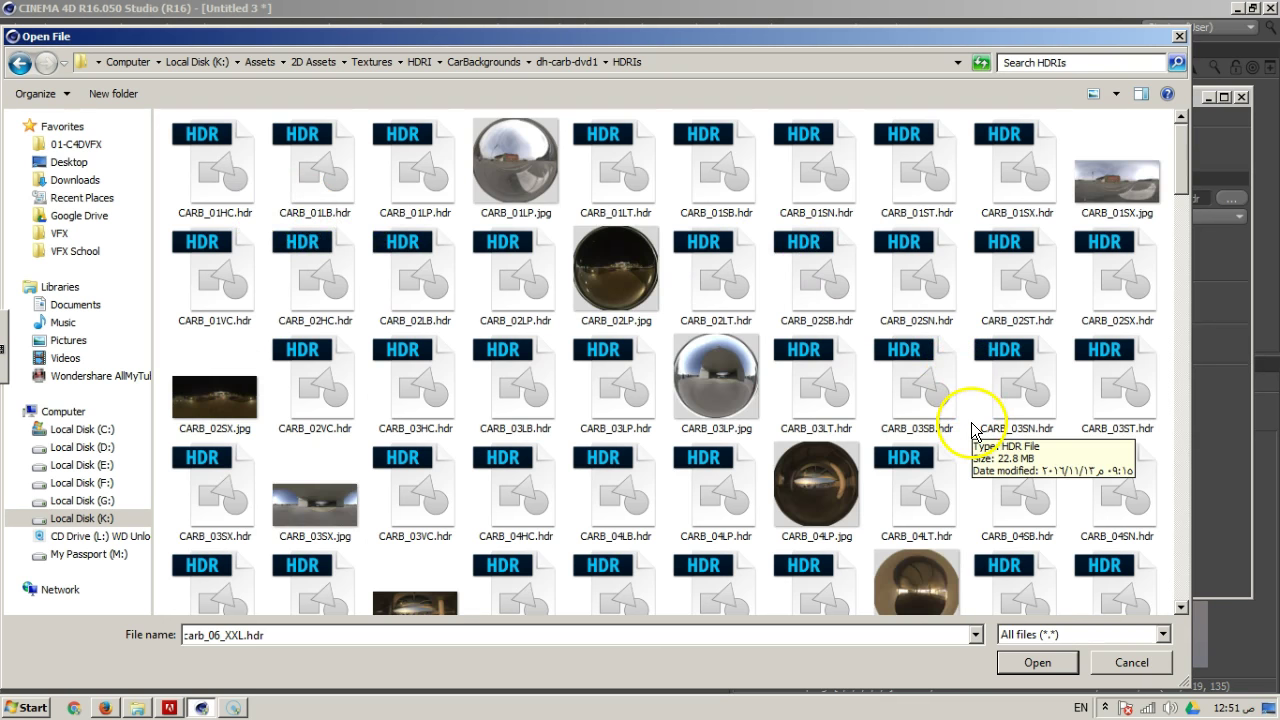
pyautogui.click(745, 492)
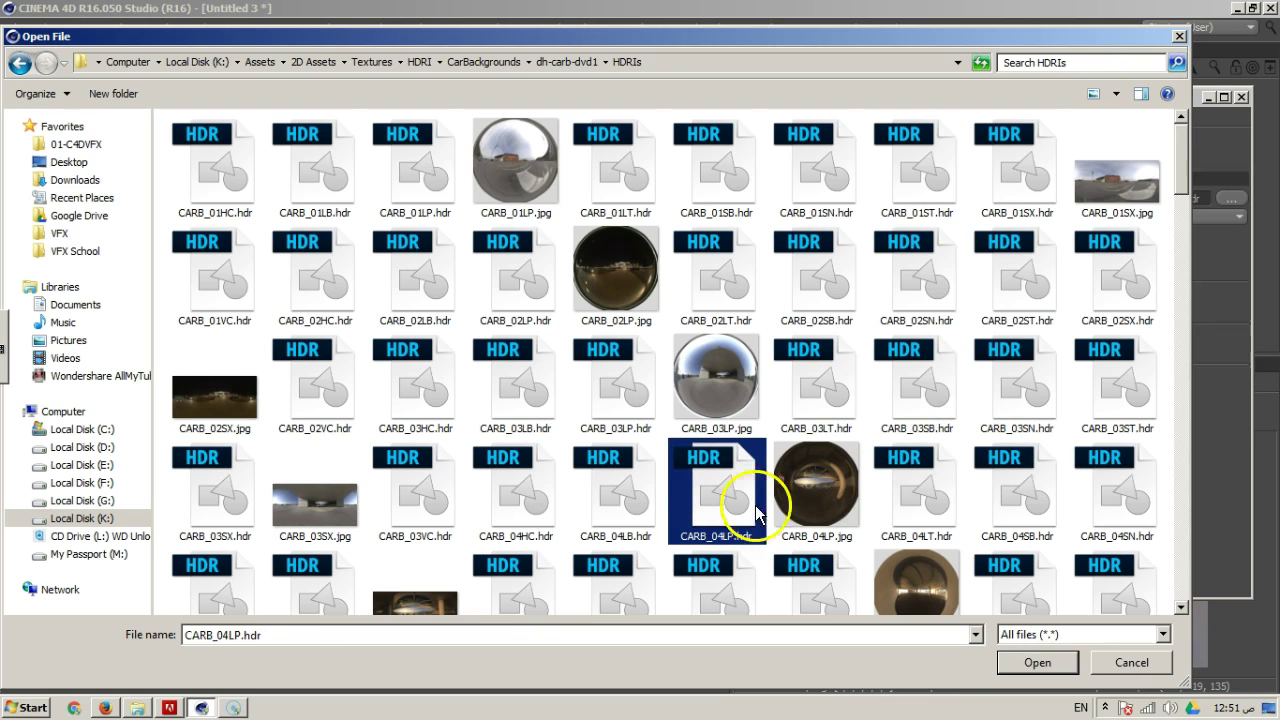
pyautogui.click(1040, 666)
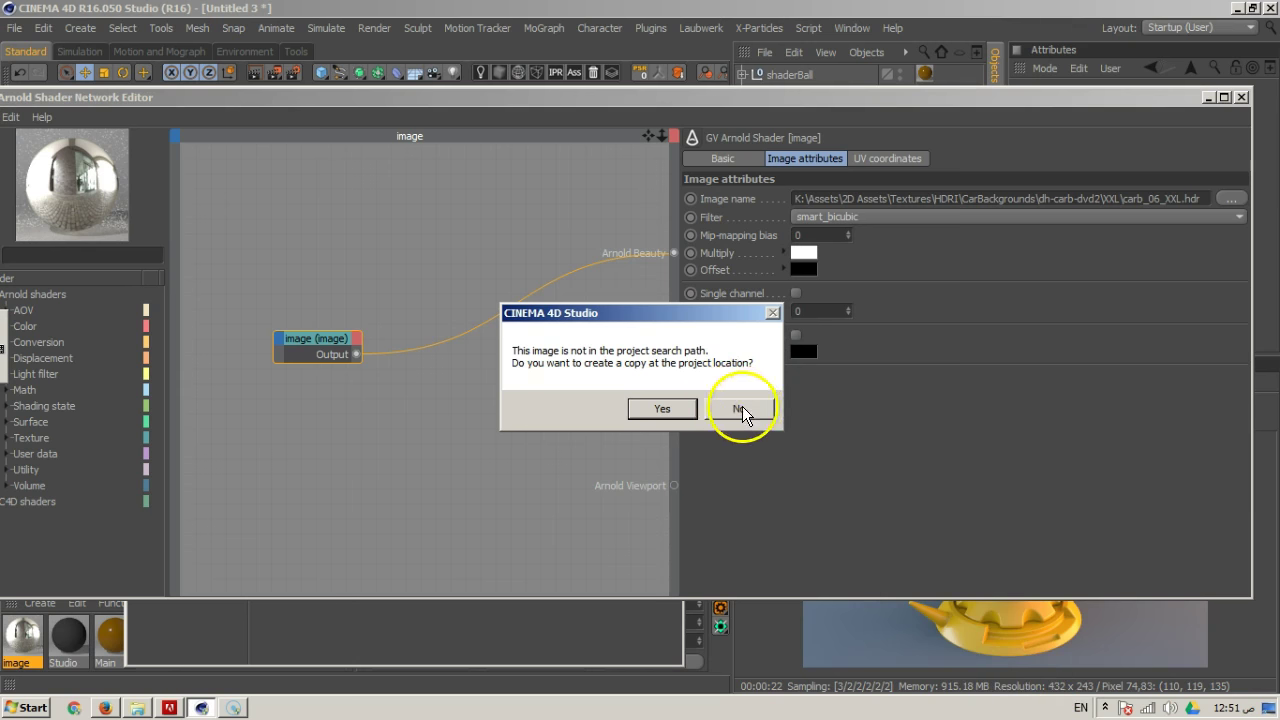
pyautogui.click(735, 406)
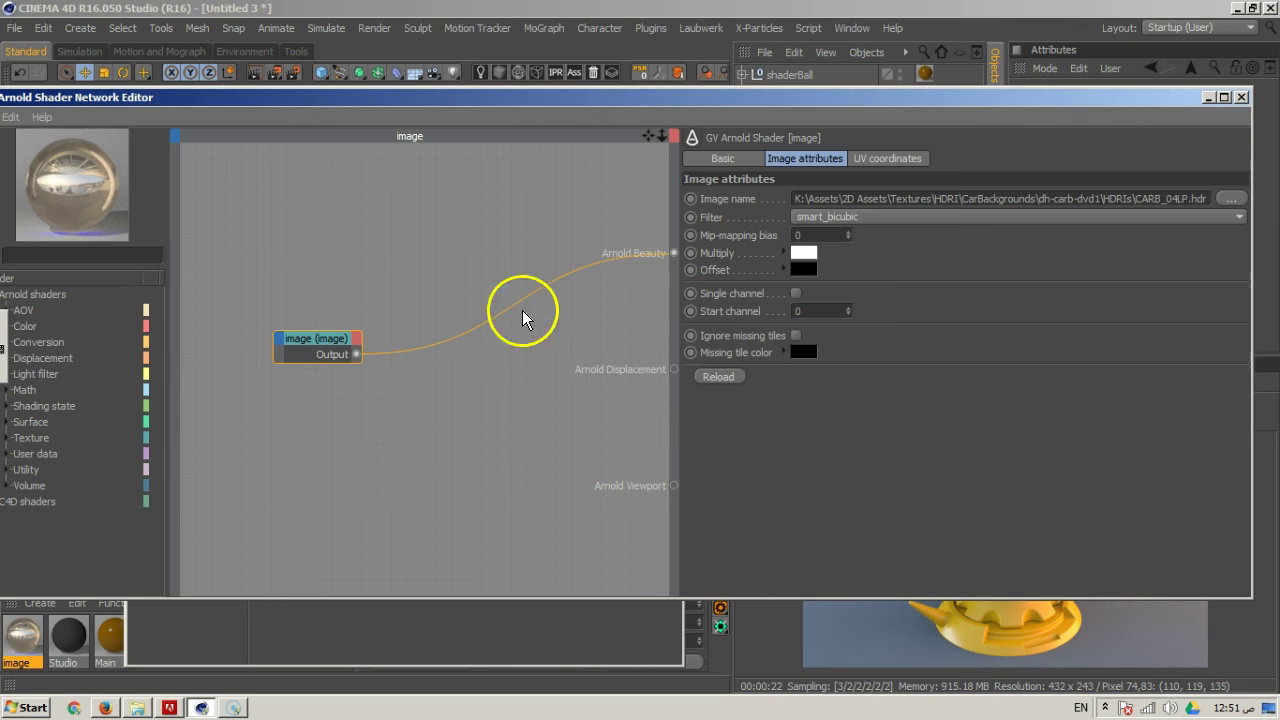
# Insert a color_correct shader between the image node and Arnold Beauty, feeding the image output into its default input
pyautogui.click(95, 255)
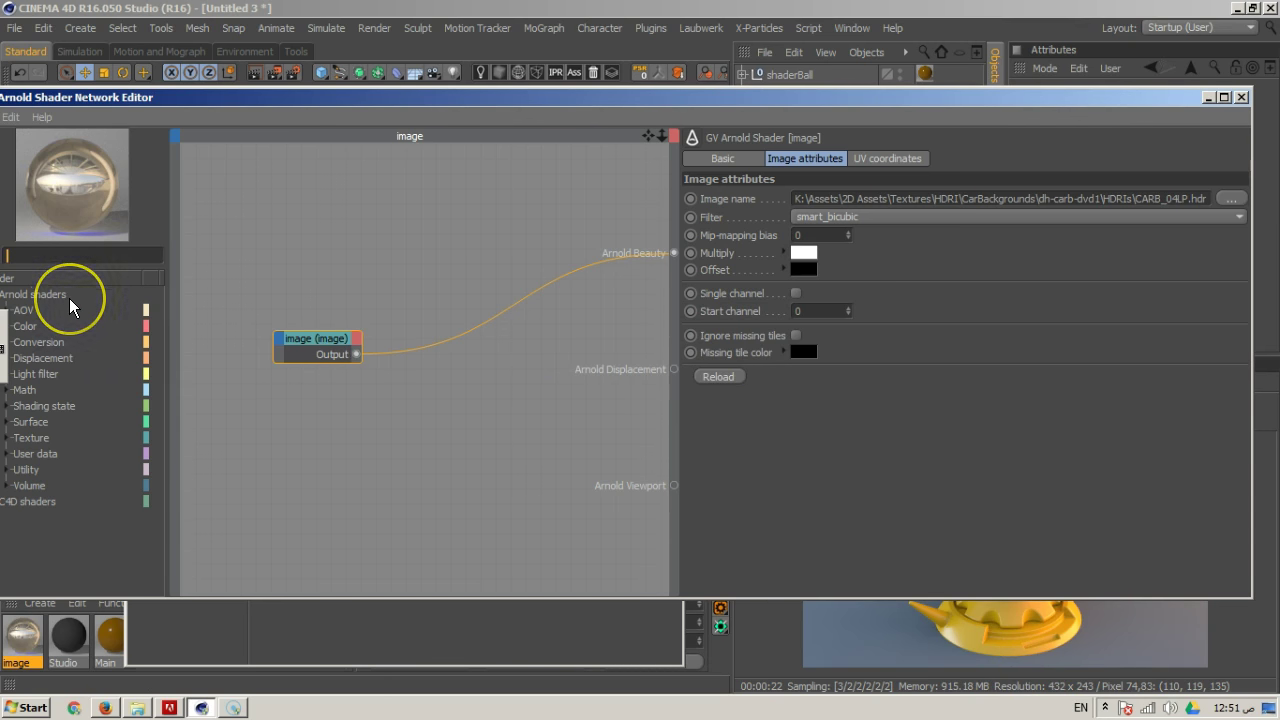
pyautogui.write('color')
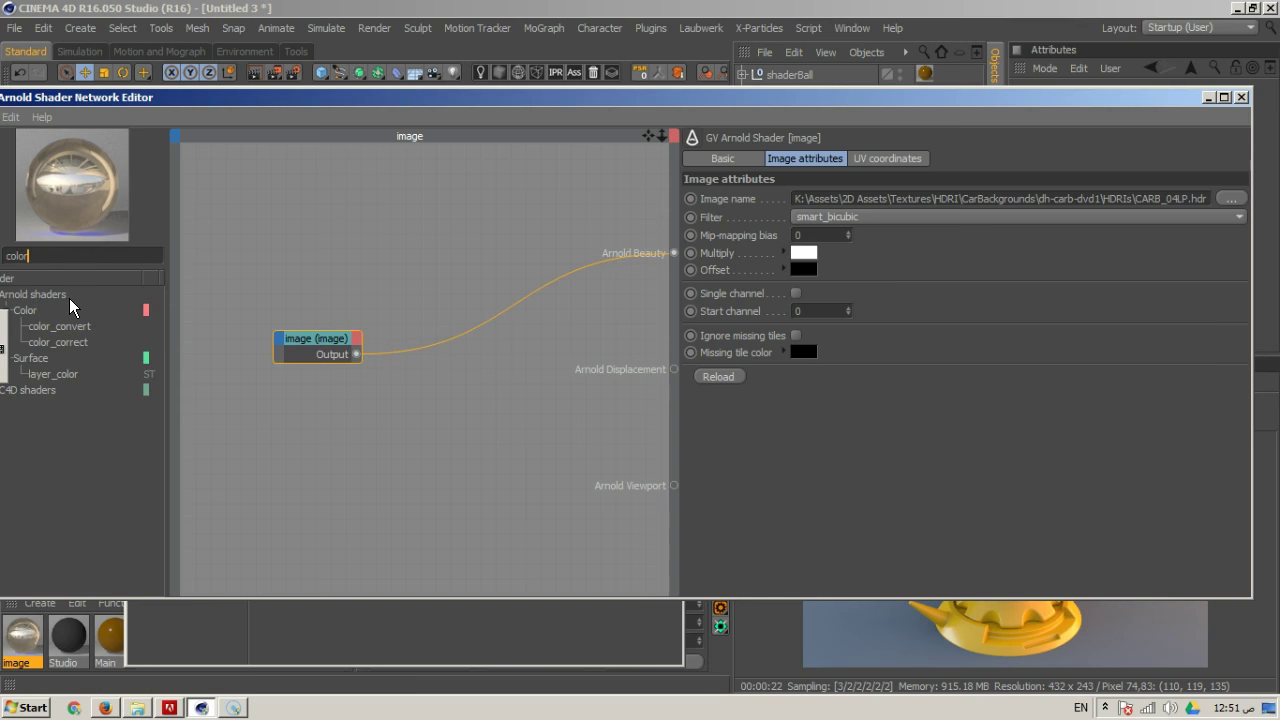
pyautogui.click(118, 344)
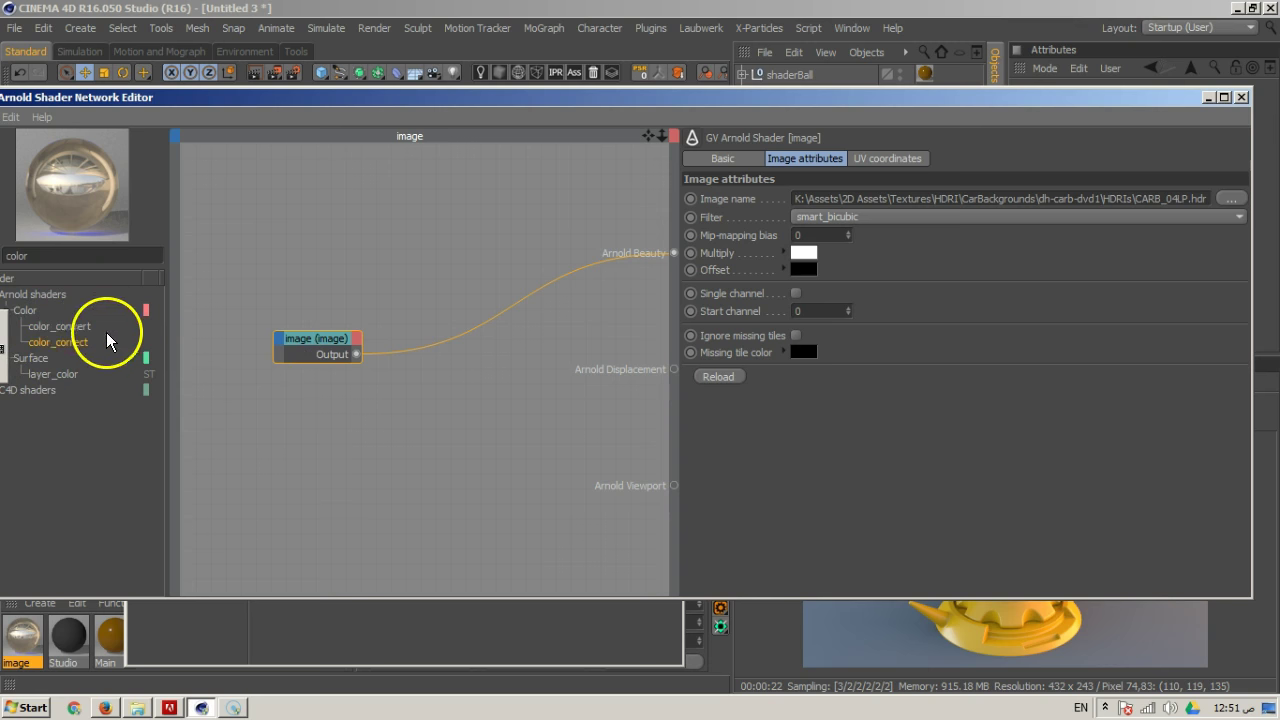
pyautogui.moveTo(80, 350); pyautogui.dragTo(331, 352)
pyautogui.click(362, 377)
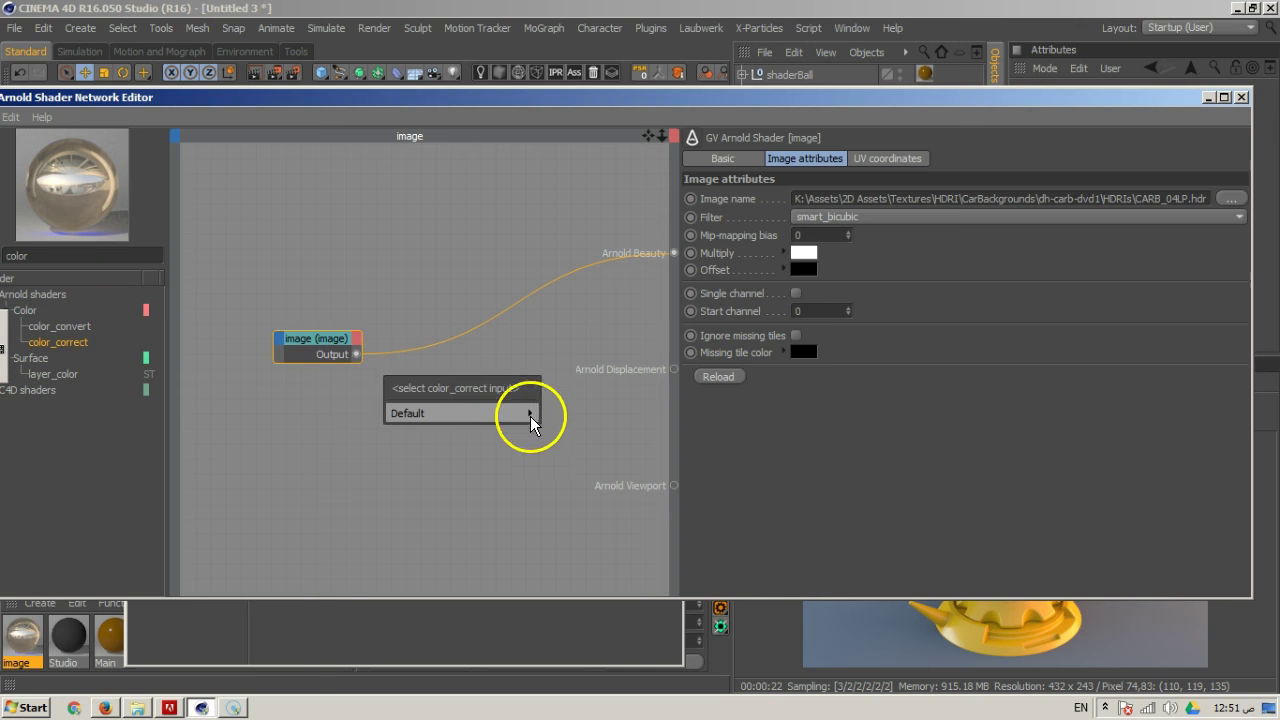
pyautogui.click(556, 415)
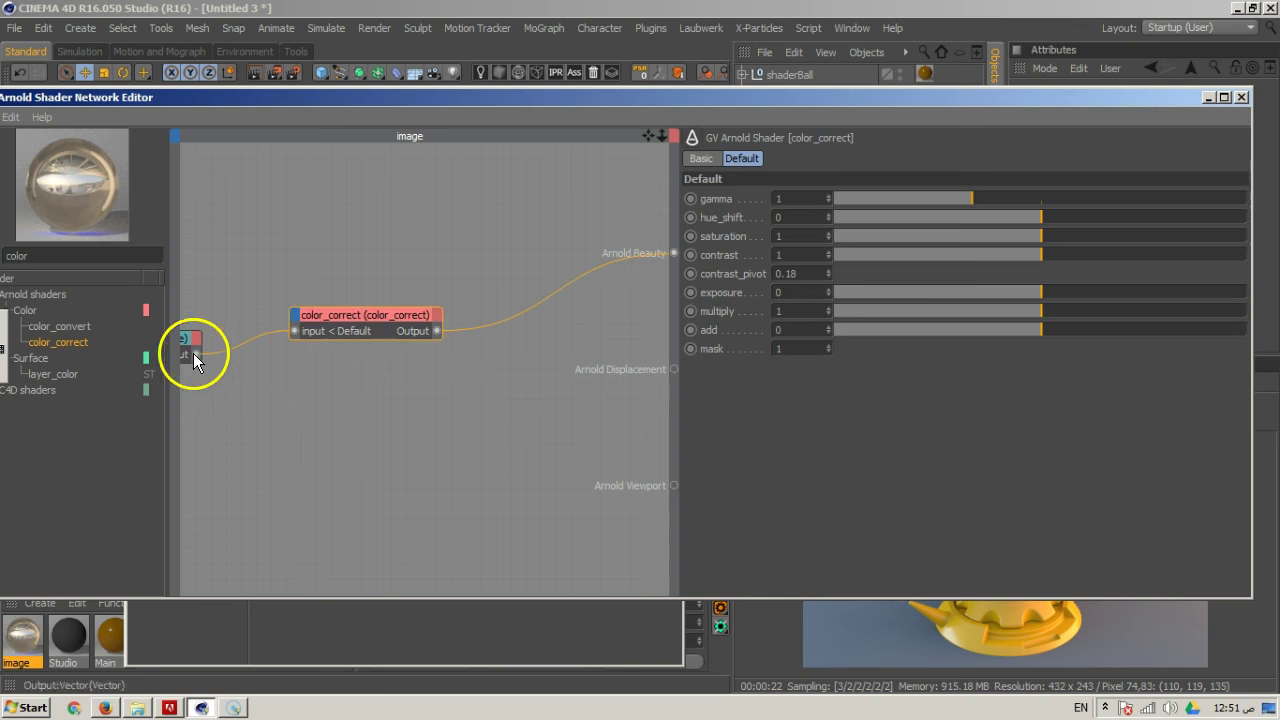
# Space out the image and color_correct nodes and set the color_correct exposure to 0.34
pyautogui.moveTo(186, 345); pyautogui.dragTo(271, 391)
pyautogui.moveTo(420, 317); pyautogui.dragTo(437, 294)
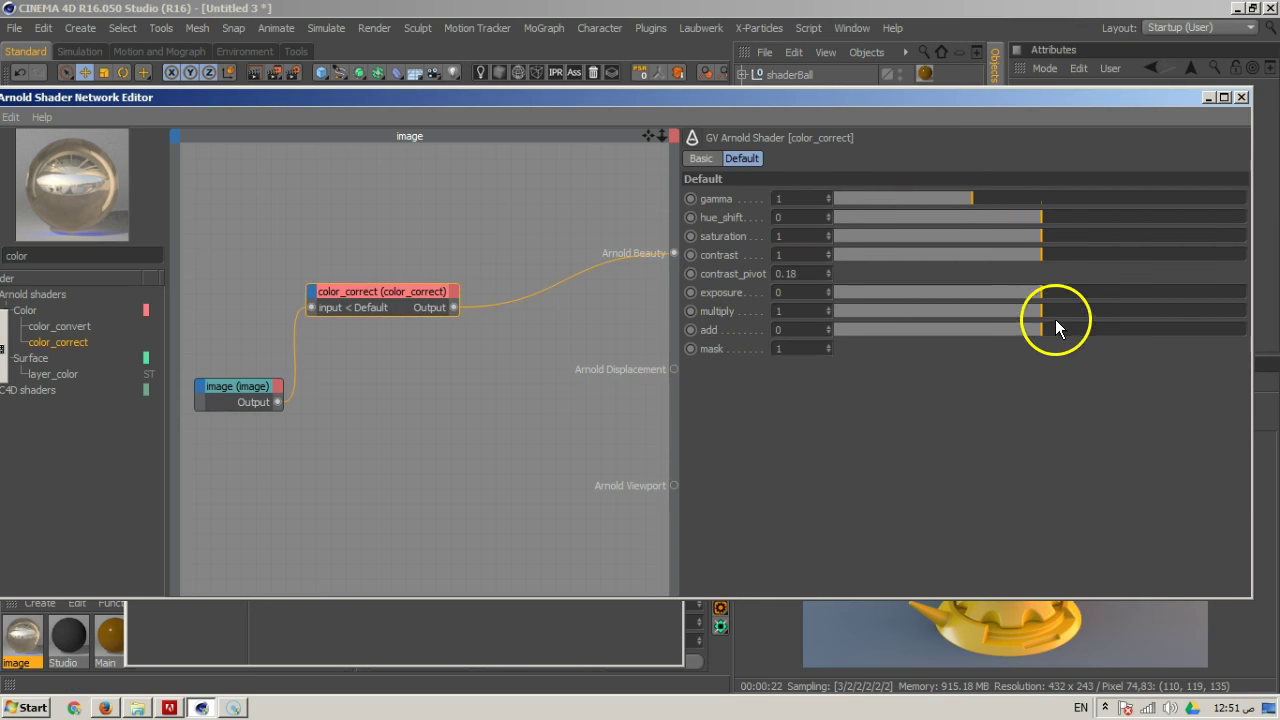
pyautogui.moveTo(1041, 295); pyautogui.dragTo(1049, 291)
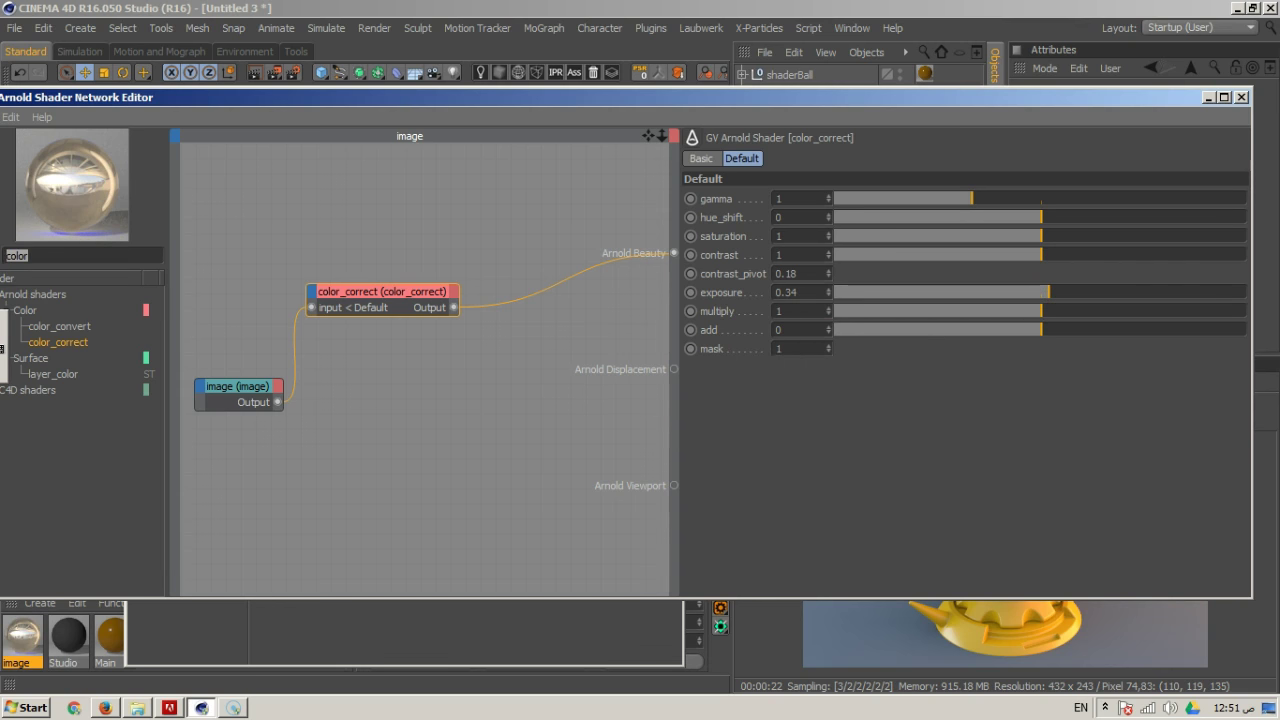
# Add a linearize shader and connect it between the image output and the color_correct input
pyautogui.write('lin')
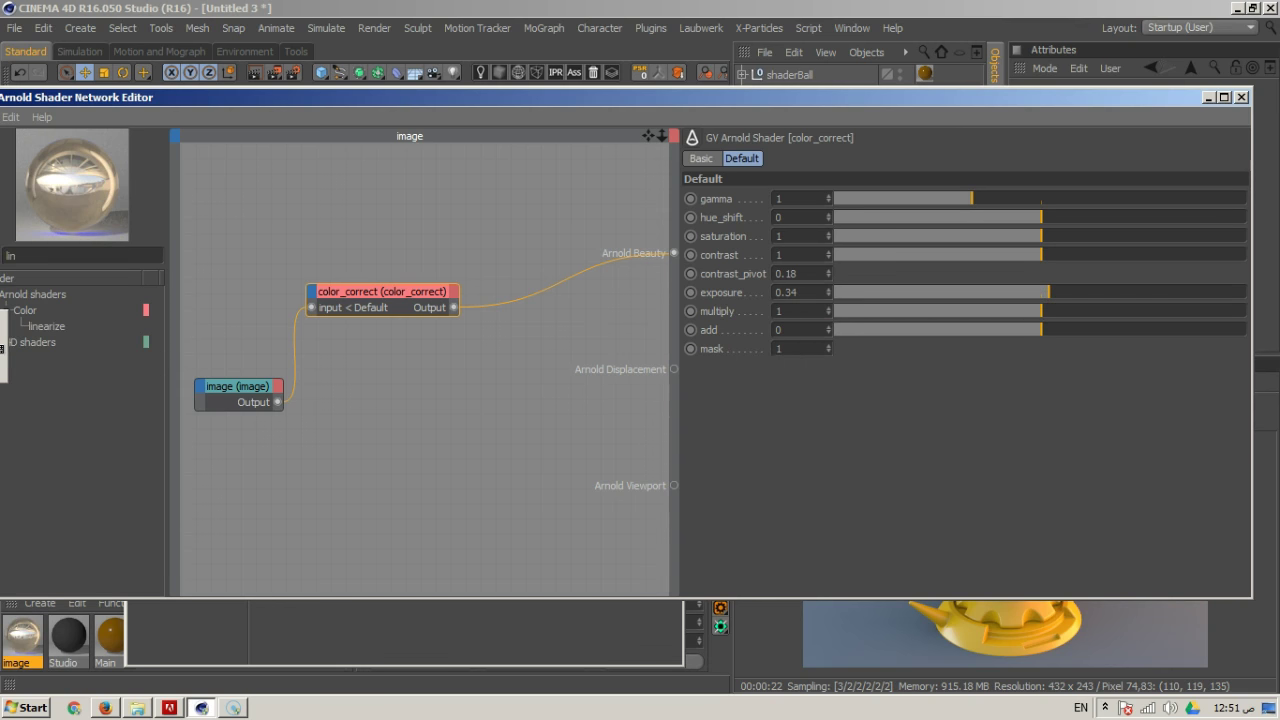
pyautogui.moveTo(55, 335); pyautogui.dragTo(303, 241)
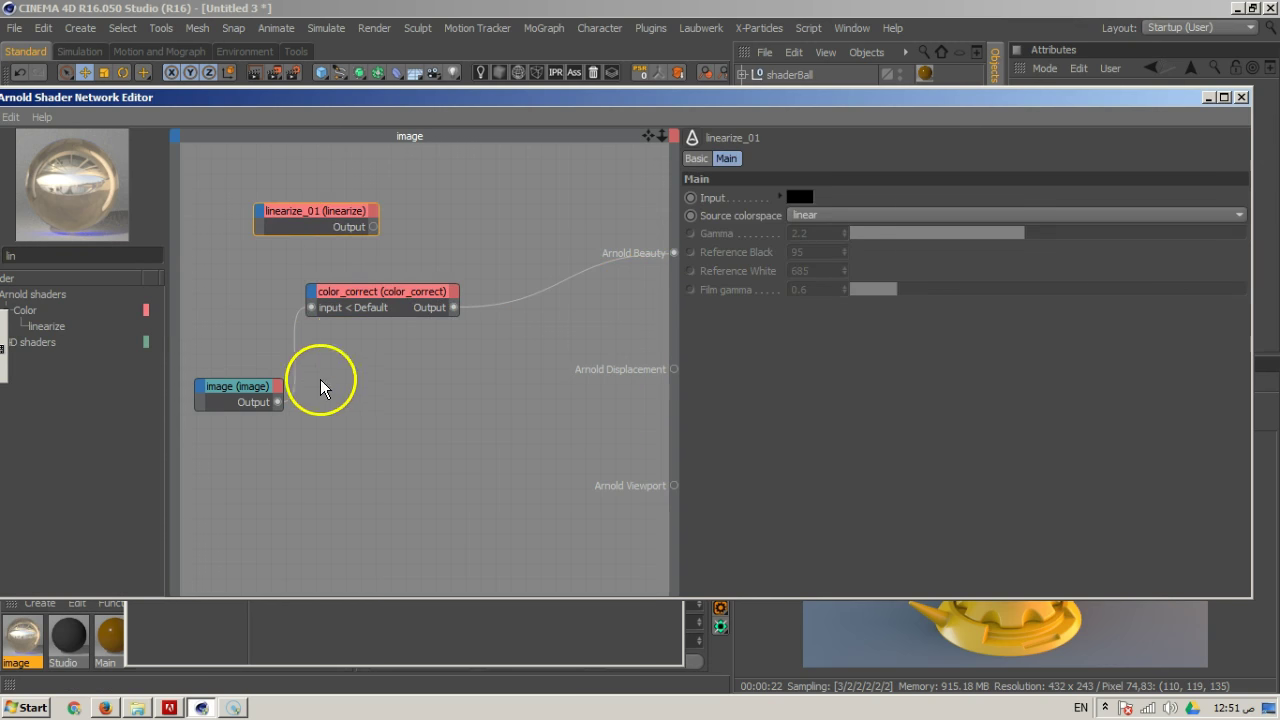
pyautogui.moveTo(294, 350); pyautogui.dragTo(300, 223)
pyautogui.click(300, 223)
pyautogui.moveTo(435, 290); pyautogui.dragTo(556, 250)
pyautogui.moveTo(439, 243); pyautogui.dragTo(520, 265)
pyautogui.click(505, 272)
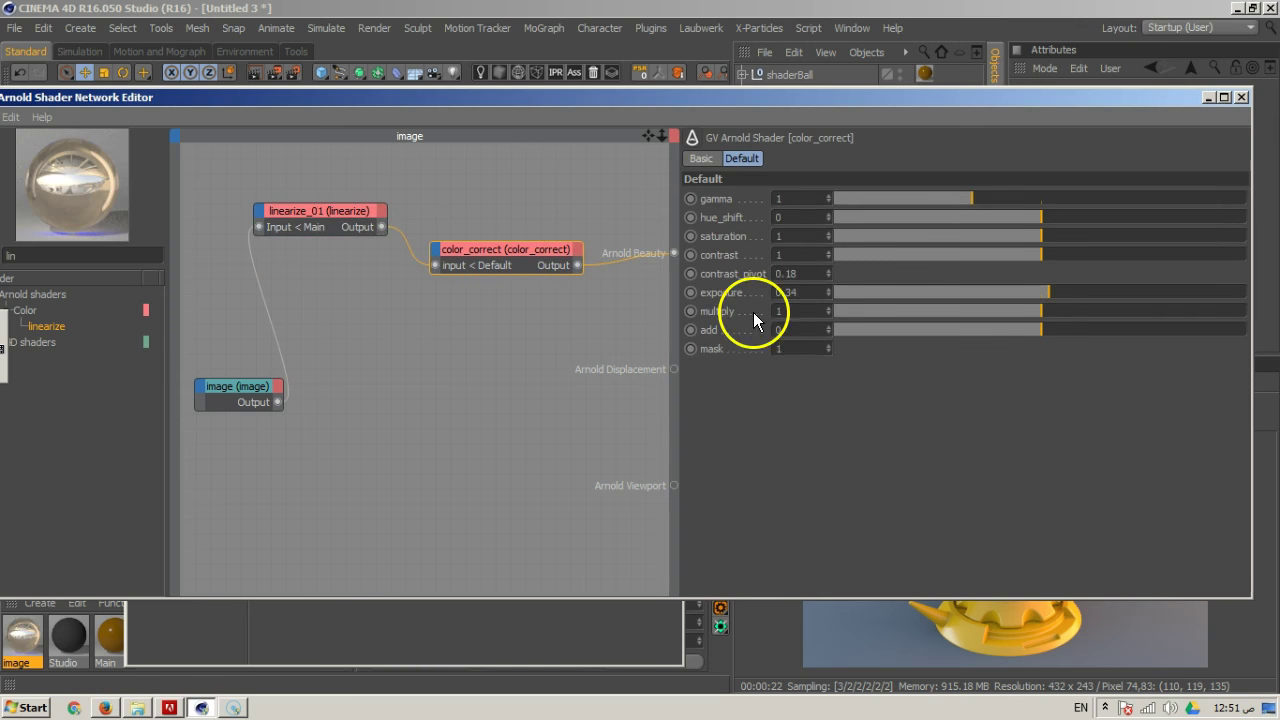
# Set the linearize node's source colorspace to sRGB and move the color_correct node slightly down
pyautogui.click(336, 227)
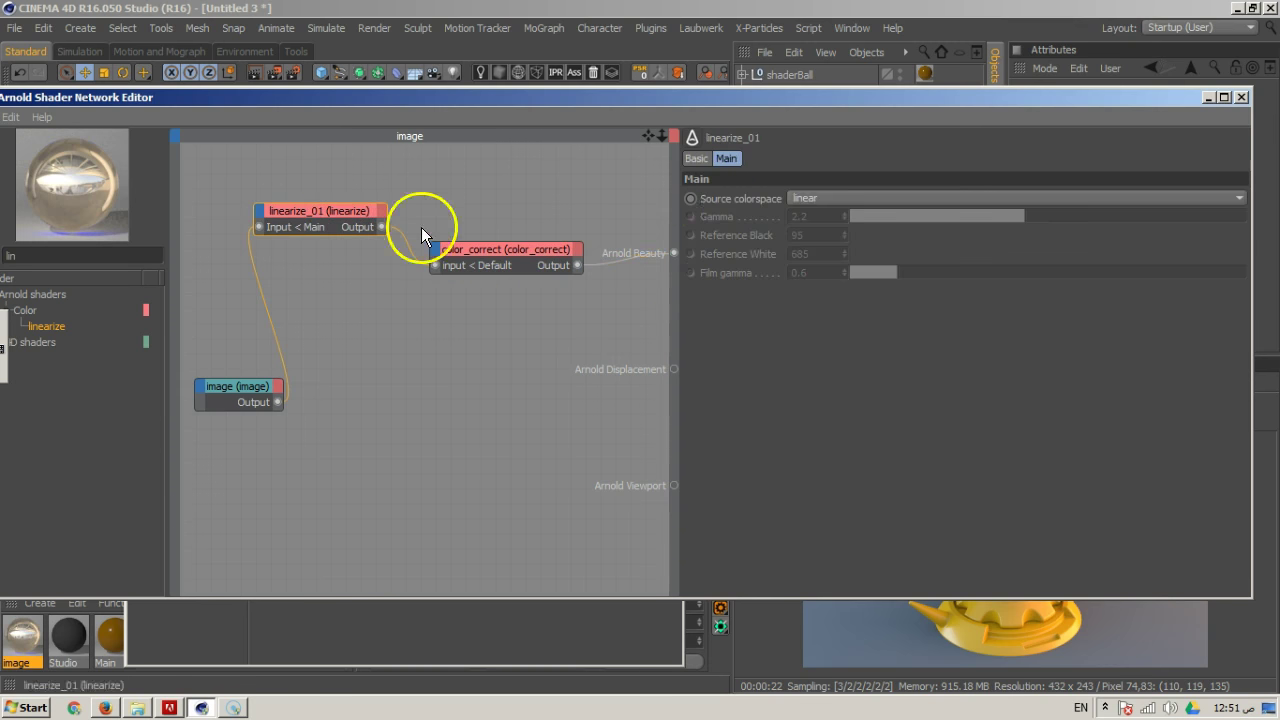
pyautogui.click(912, 197)
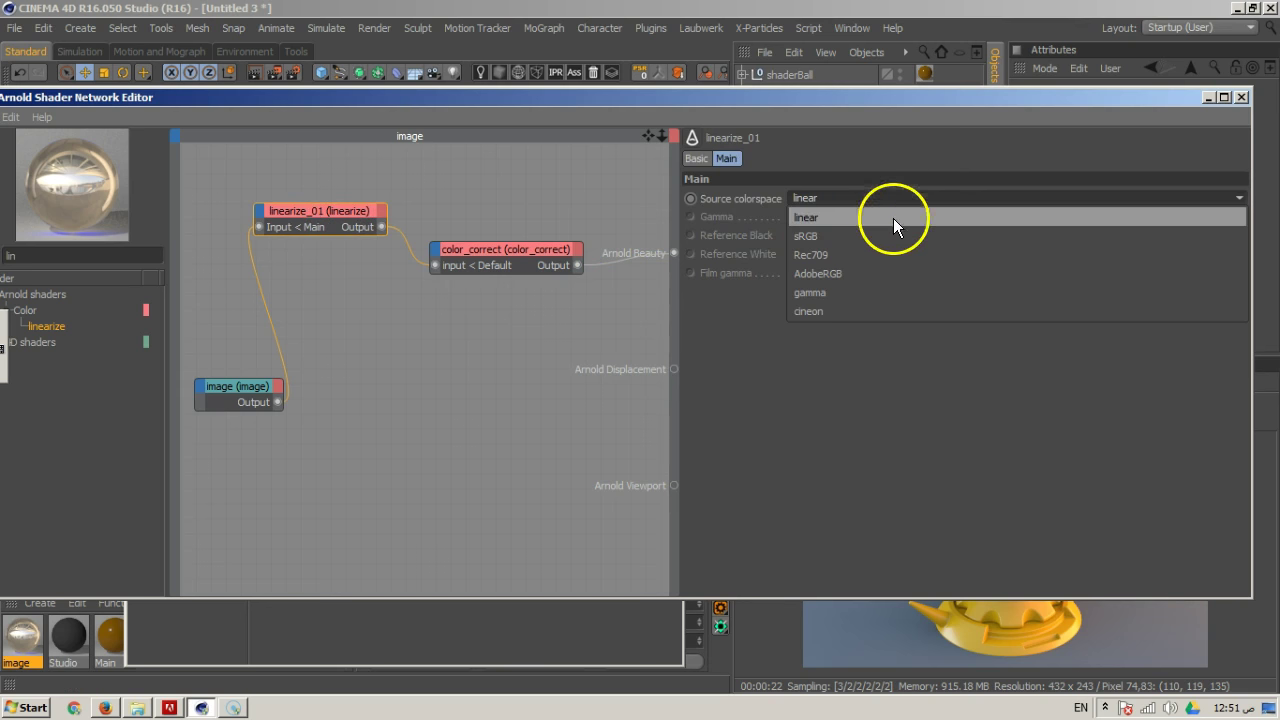
pyautogui.click(883, 236)
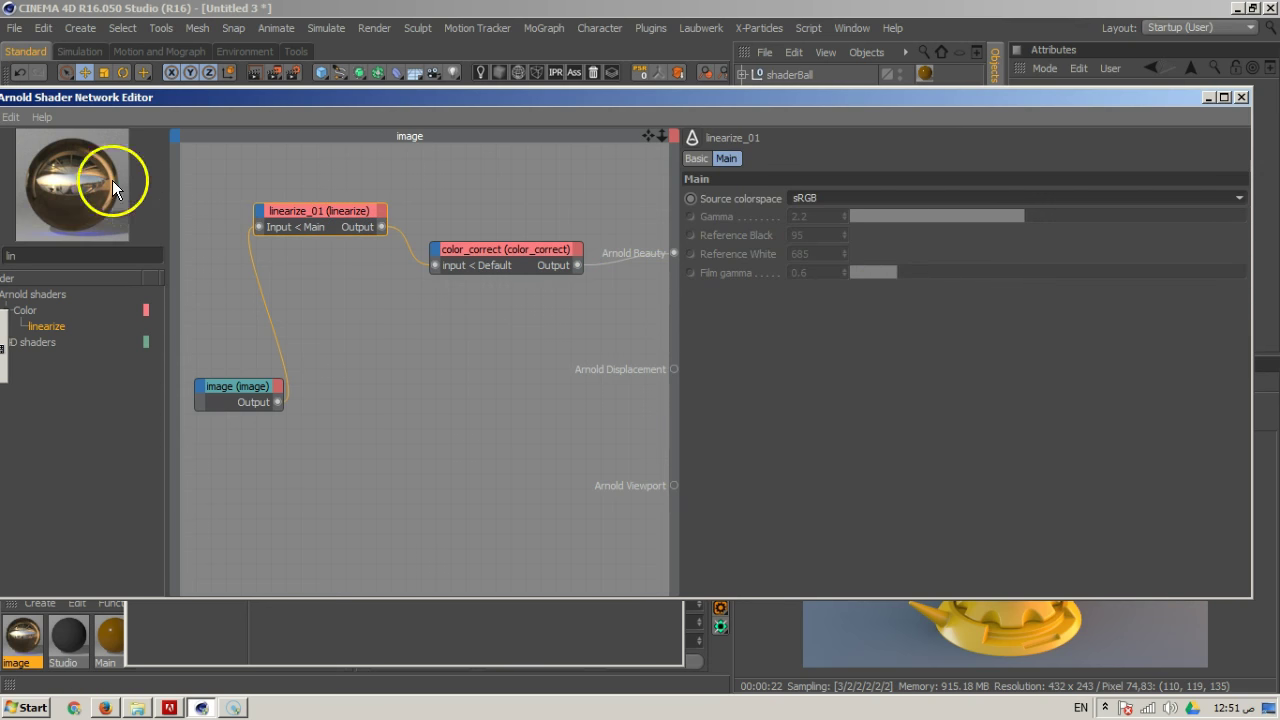
pyautogui.moveTo(520, 253); pyautogui.dragTo(507, 285)
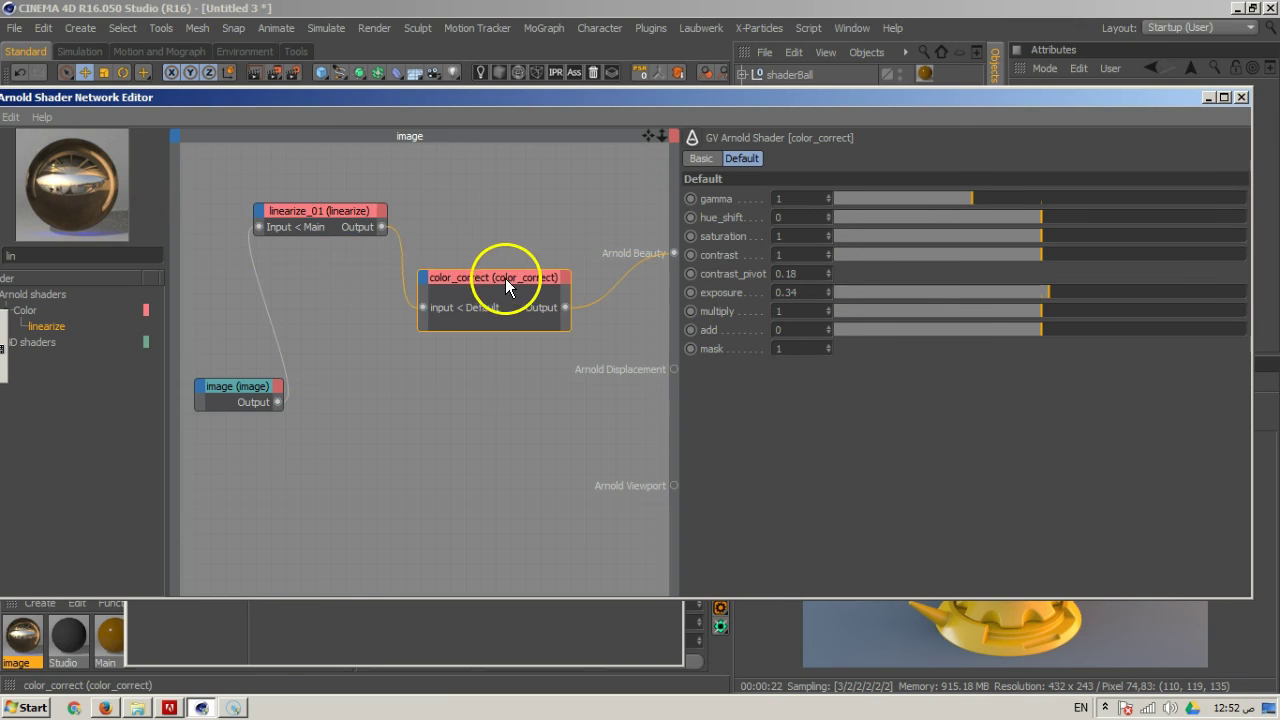
# Try the gamma, linear and sRGB source colorspaces on the linearize node and settle on Rec709
pyautogui.click(360, 212)
pyautogui.click(864, 198)
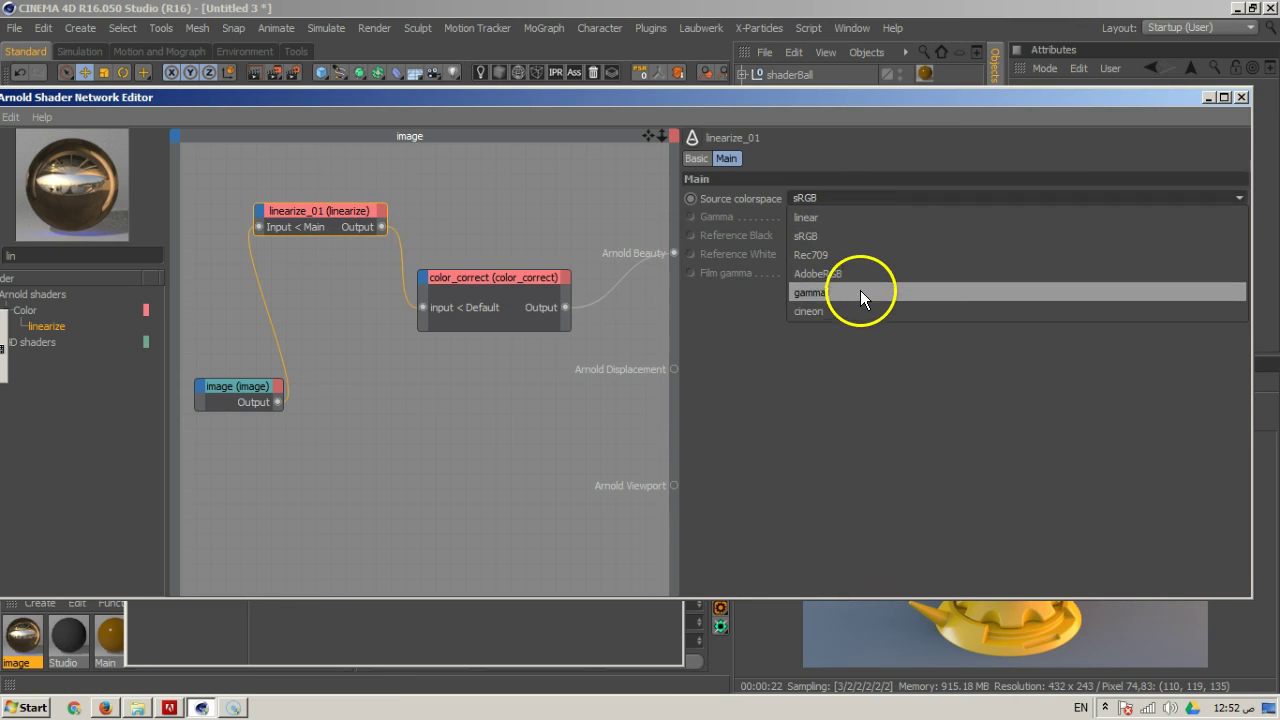
pyautogui.click(860, 292)
pyautogui.click(846, 200)
pyautogui.click(830, 217)
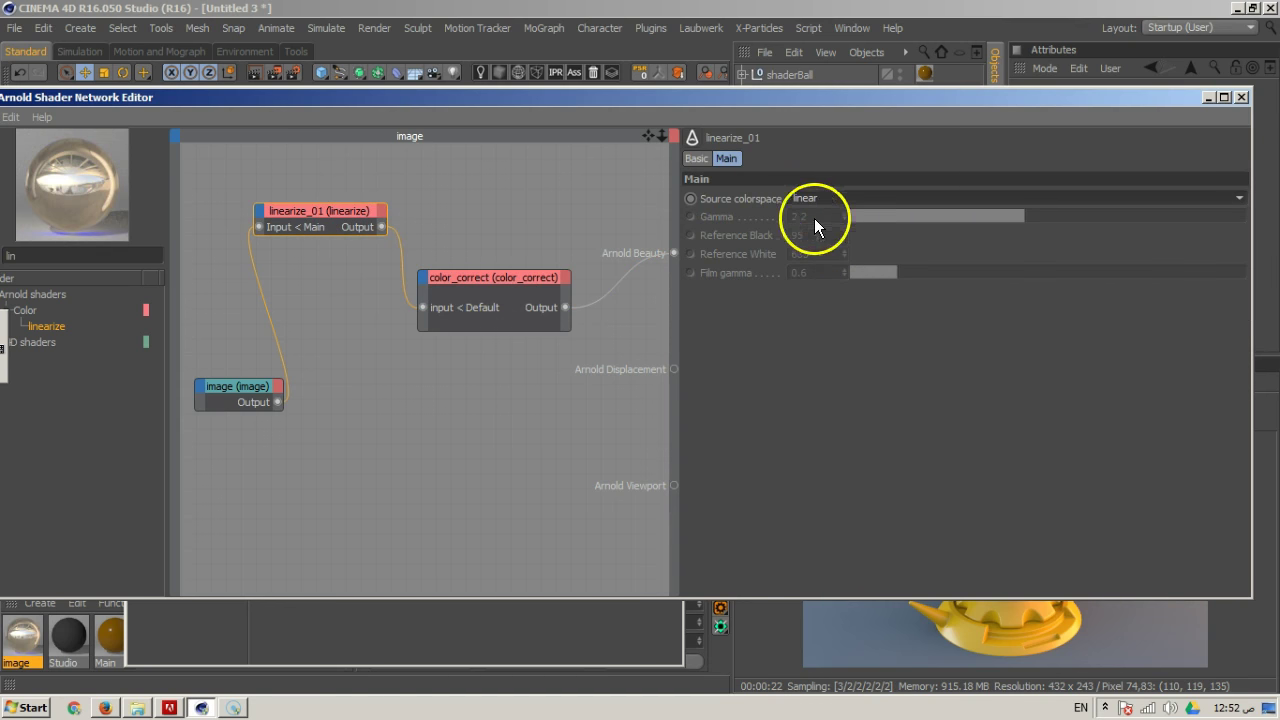
pyautogui.click(816, 198)
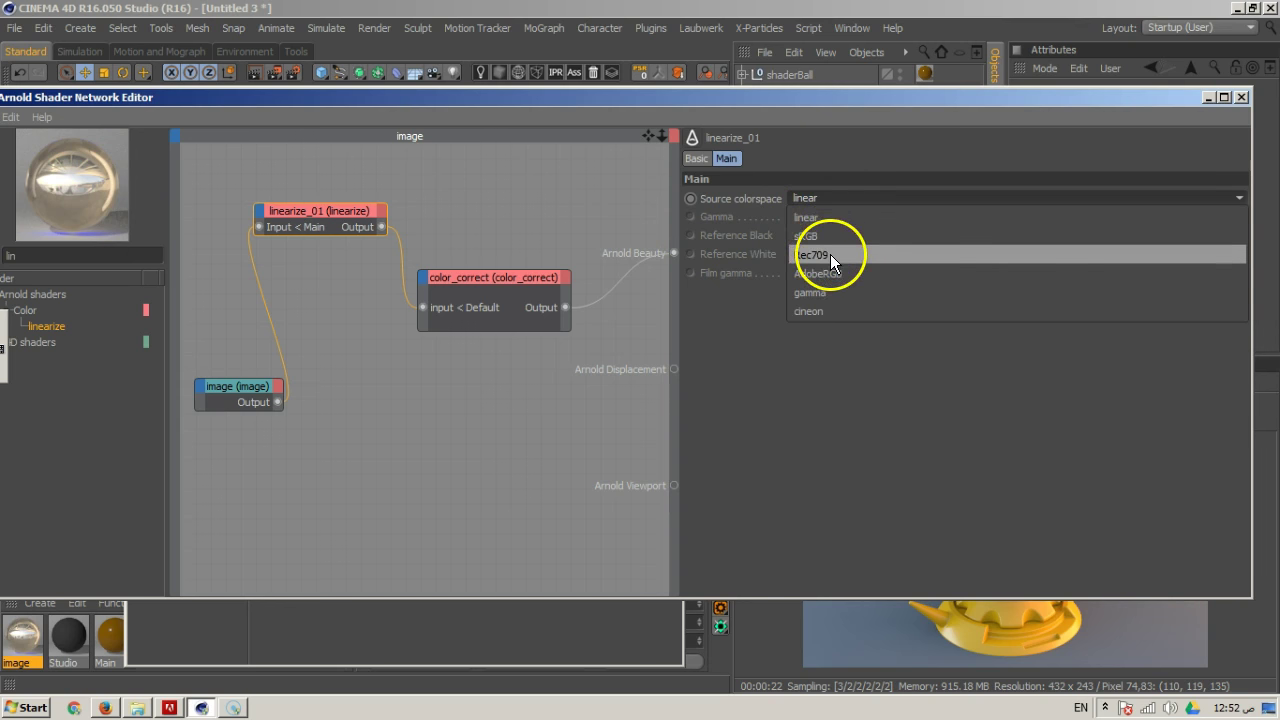
pyautogui.click(827, 254)
pyautogui.click(821, 199)
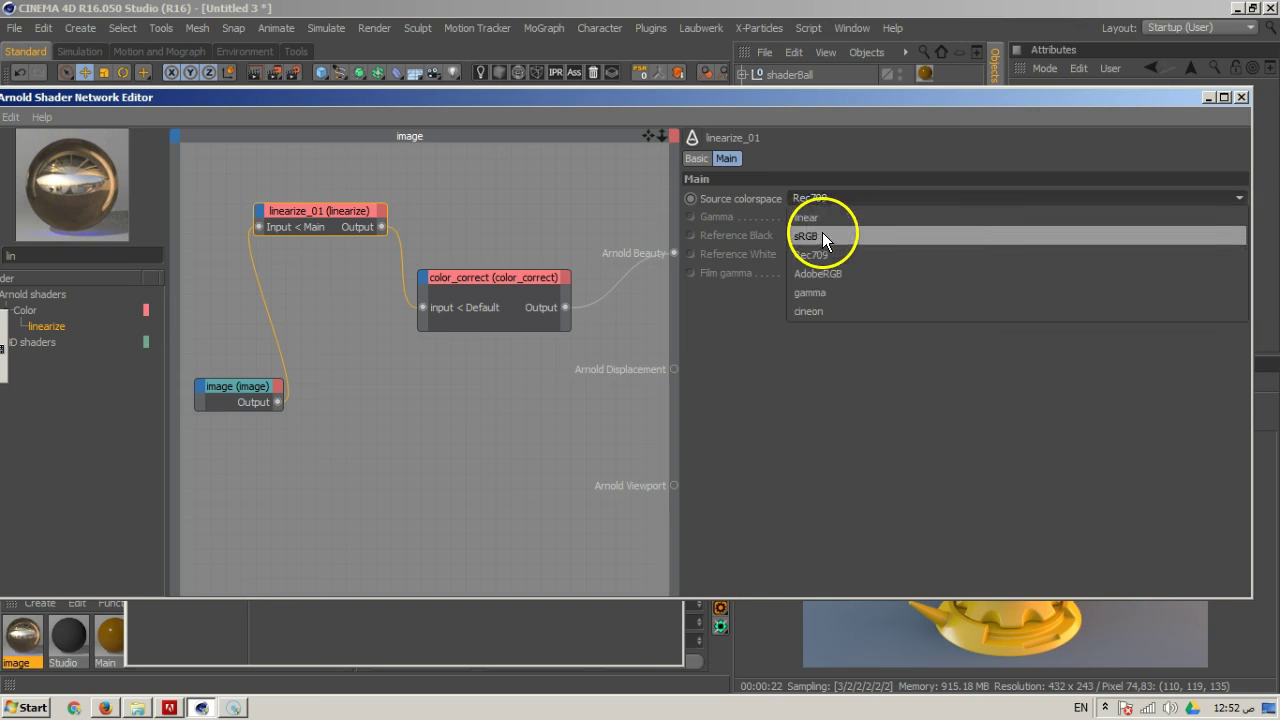
pyautogui.click(822, 234)
pyautogui.click(832, 196)
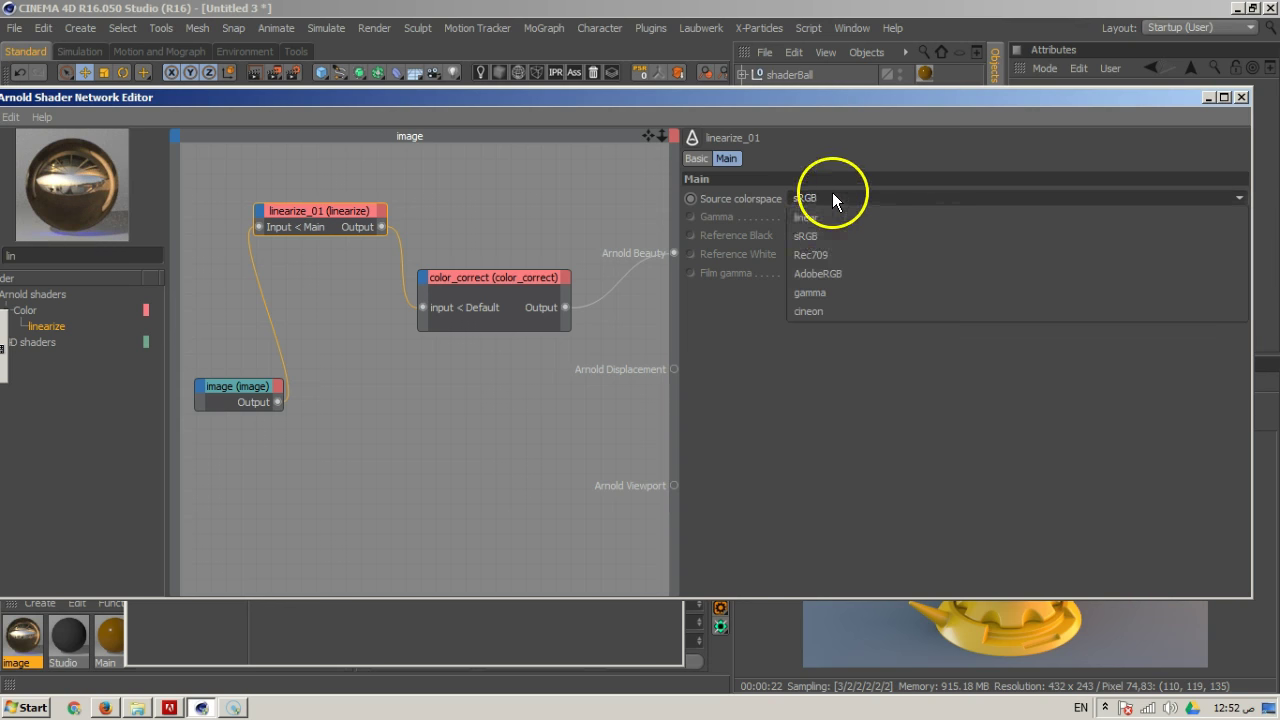
pyautogui.click(827, 254)
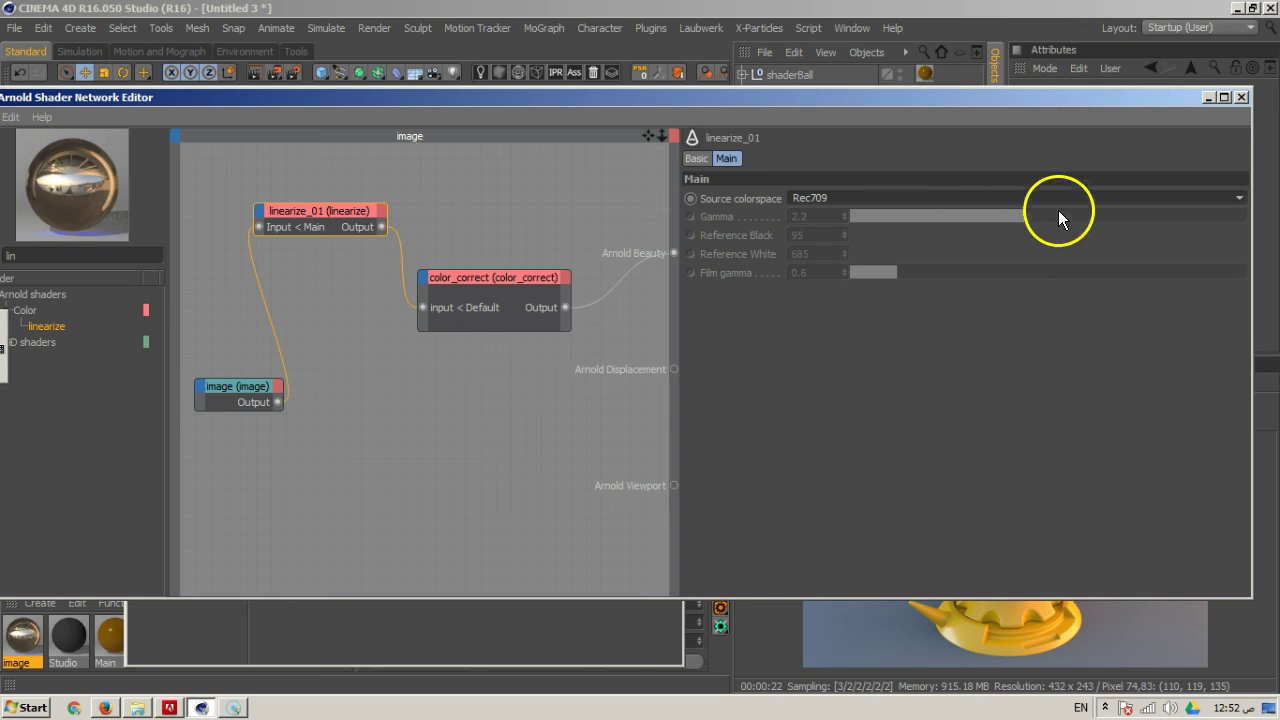
# Set the color_correct node's exposure to 0.38
pyautogui.click(535, 280)
pyautogui.moveTo(1048, 293); pyautogui.dragTo(1070, 297)
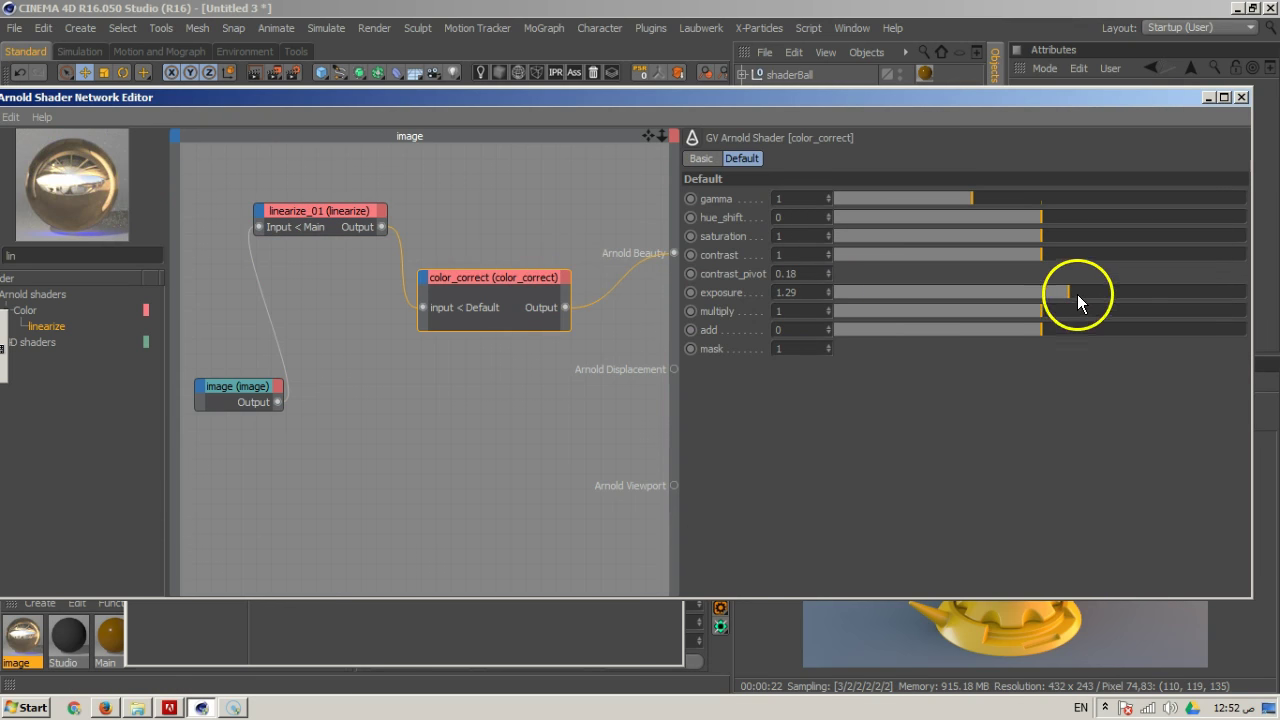
pyautogui.moveTo(1054, 293); pyautogui.dragTo(1061, 308)
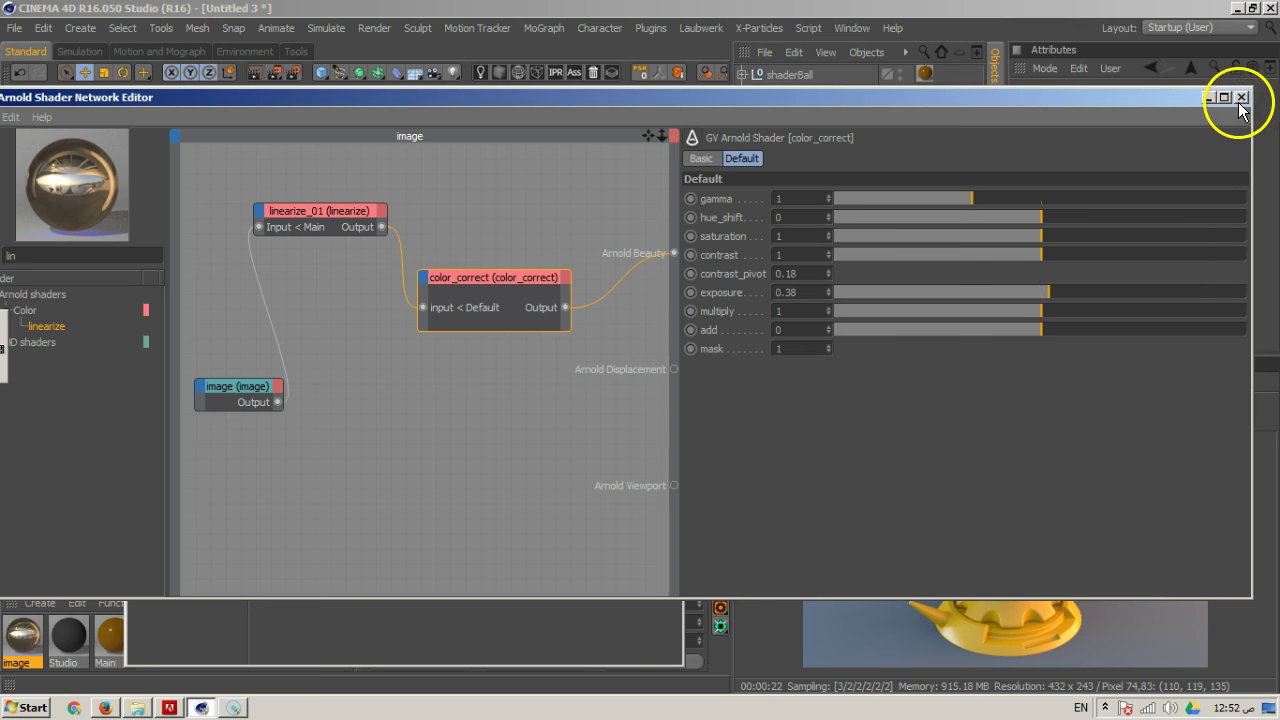
# Try gamma values of 2.24 and 1.49 on the color_correct node and reset gamma to 1
pyautogui.moveTo(972, 206); pyautogui.dragTo(1143, 200)
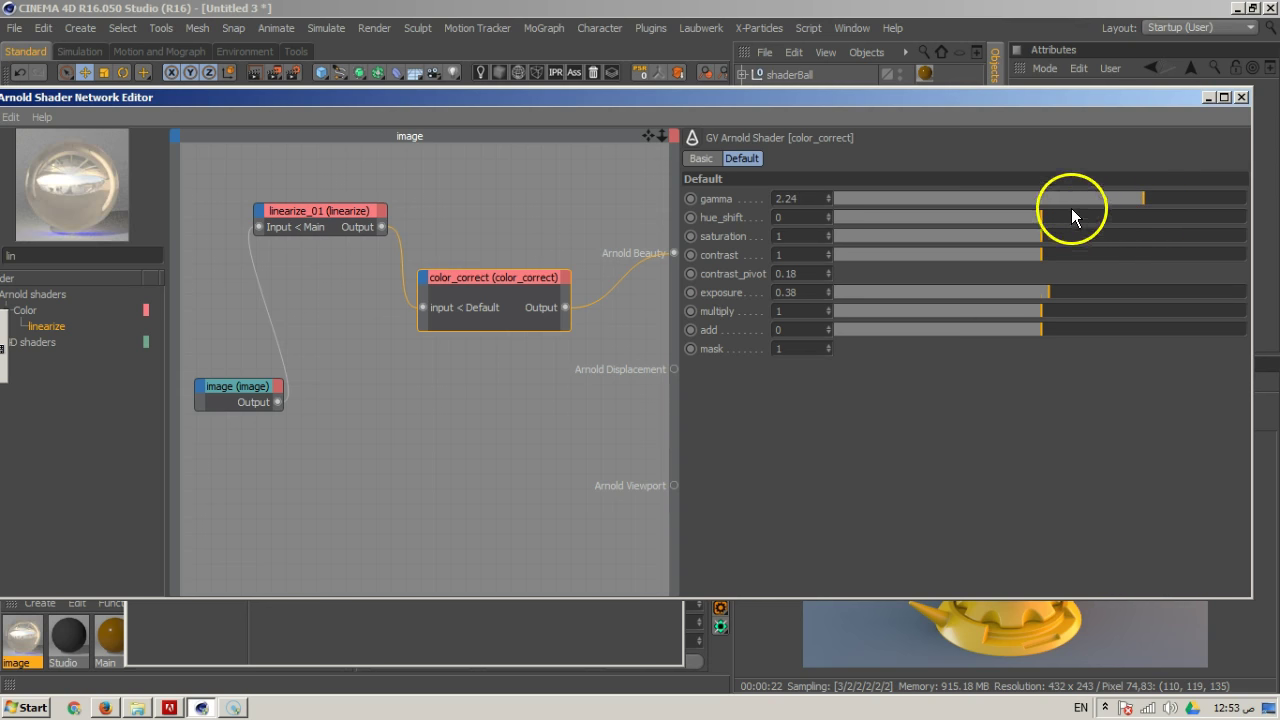
pyautogui.moveTo(1071, 208); pyautogui.dragTo(1046, 202)
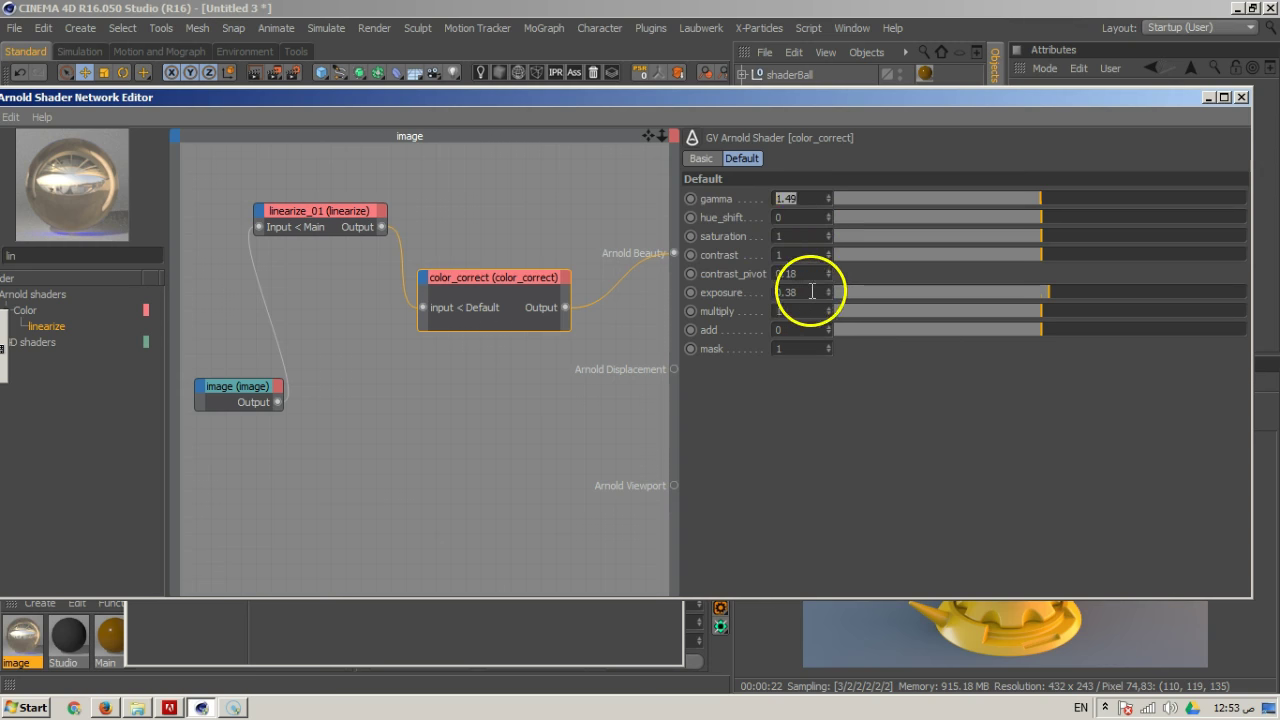
pyautogui.write('1')
pyautogui.press('Return')
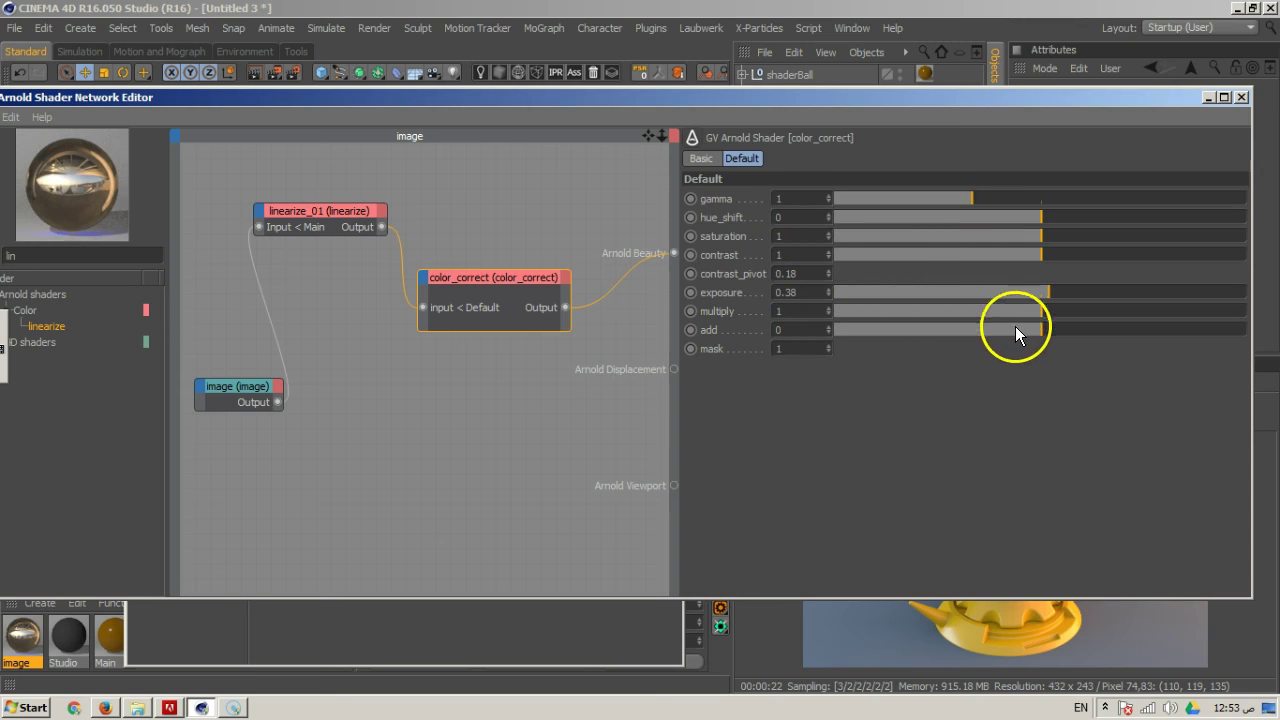
# Close the network and material editors and link the image material to the Arnold skydome_light's color
pyautogui.click(1241, 97)
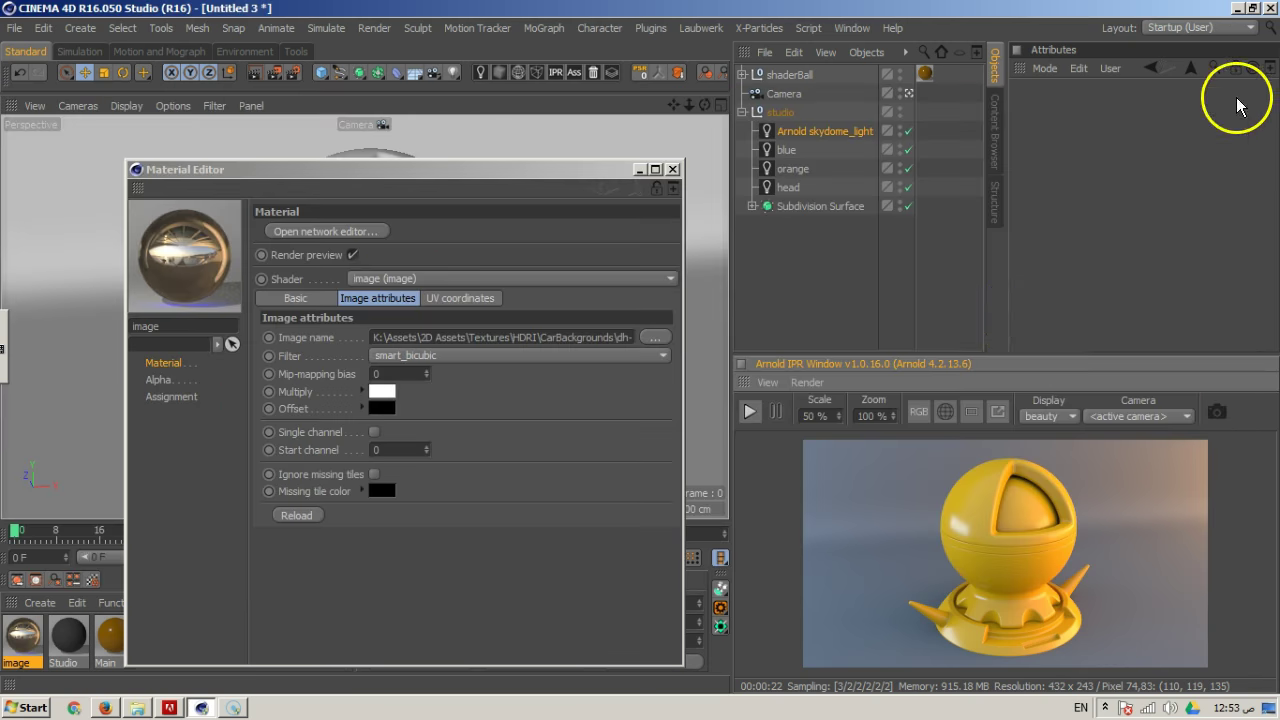
pyautogui.click(670, 169)
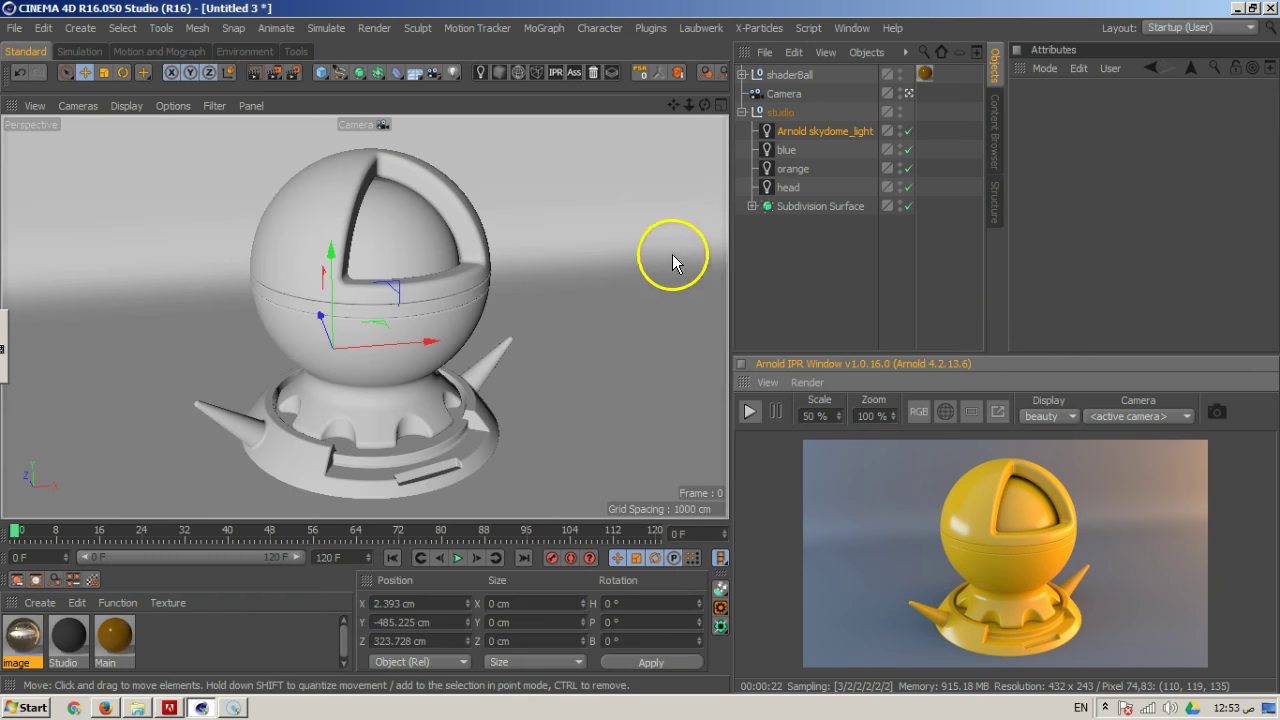
pyautogui.click(822, 131)
pyautogui.moveTo(40, 625); pyautogui.dragTo(1180, 152)
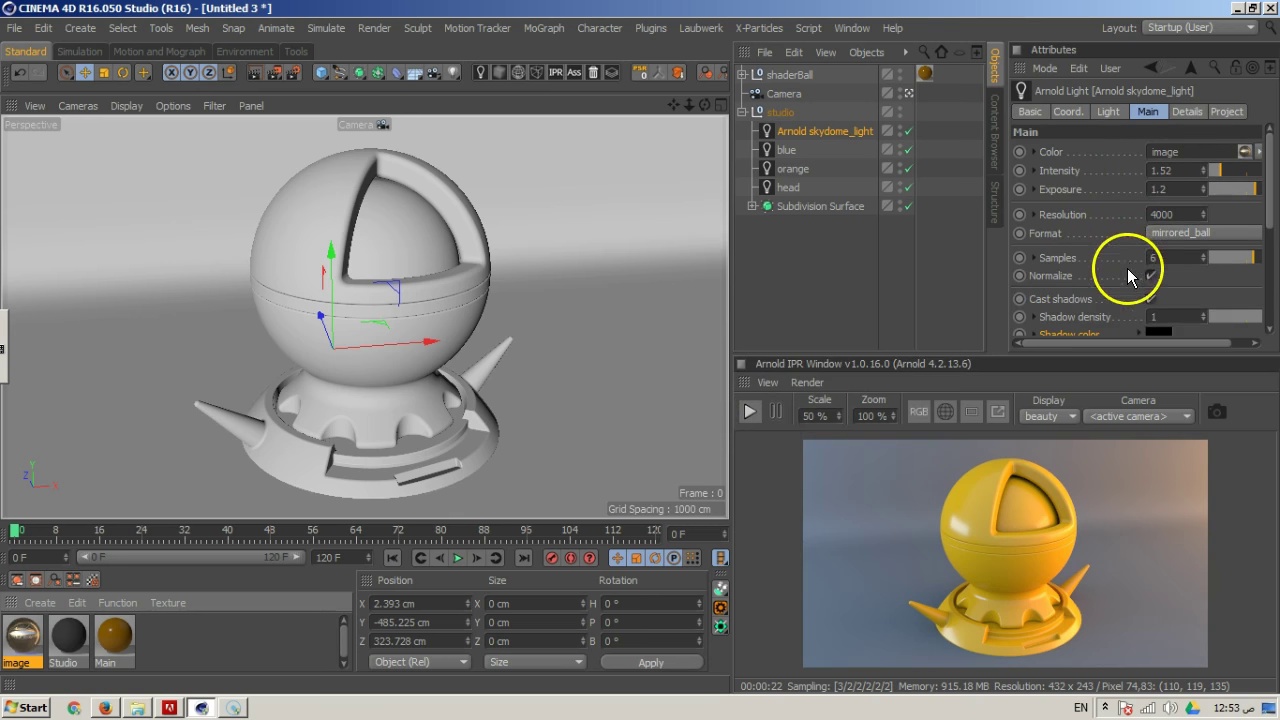
# Start the IPR render and raise the skydome light's intensity to 3.73
pyautogui.click(751, 414)
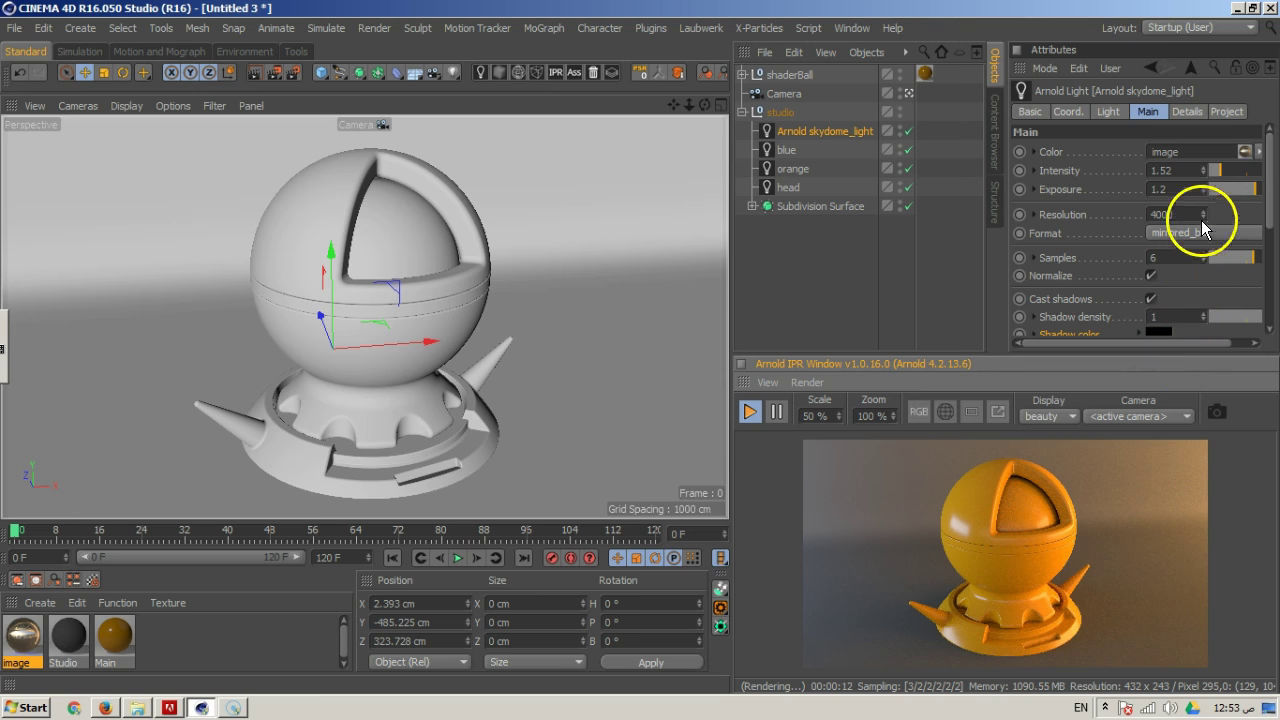
pyautogui.moveTo(1222, 177)
pyautogui.mouseDown()
pyautogui.moveTo(1247, 175)
pyautogui.moveTo(1236, 186)
pyautogui.mouseUp()
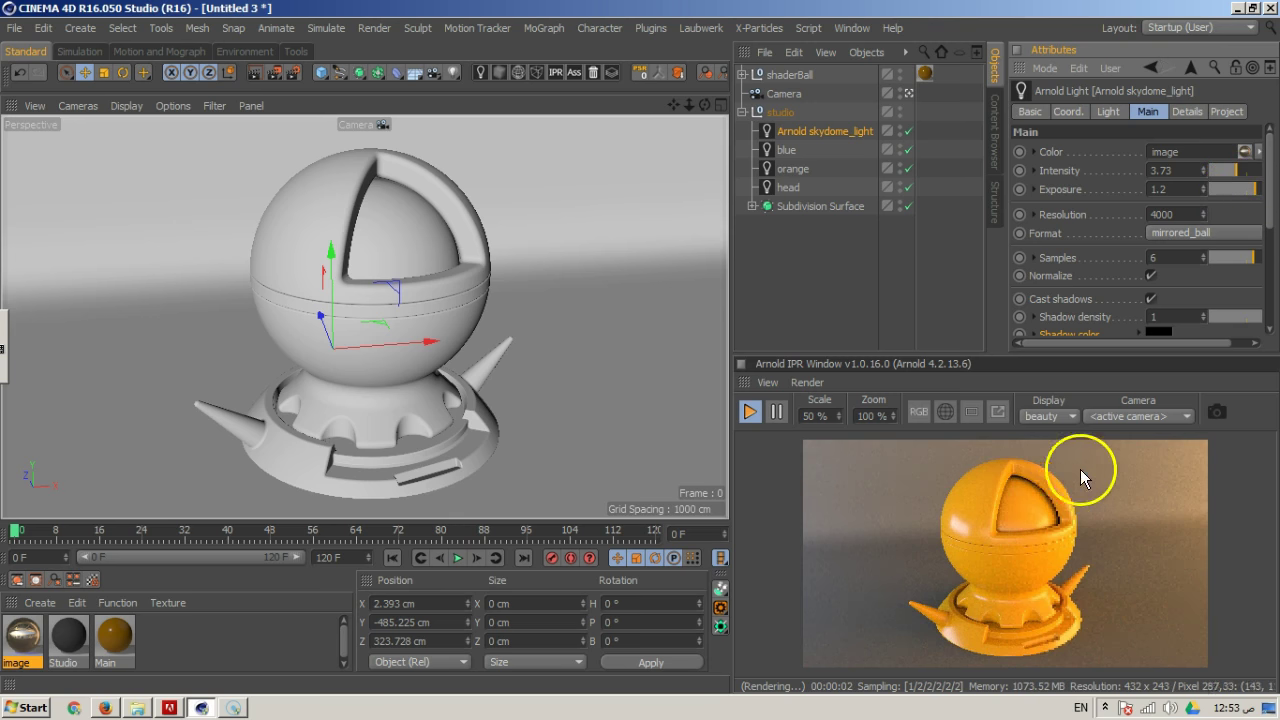
# Reopen the image material's shader network, set the color_correct saturation to 0.82, and close both editors
pyautogui.doubleClick(25, 635)
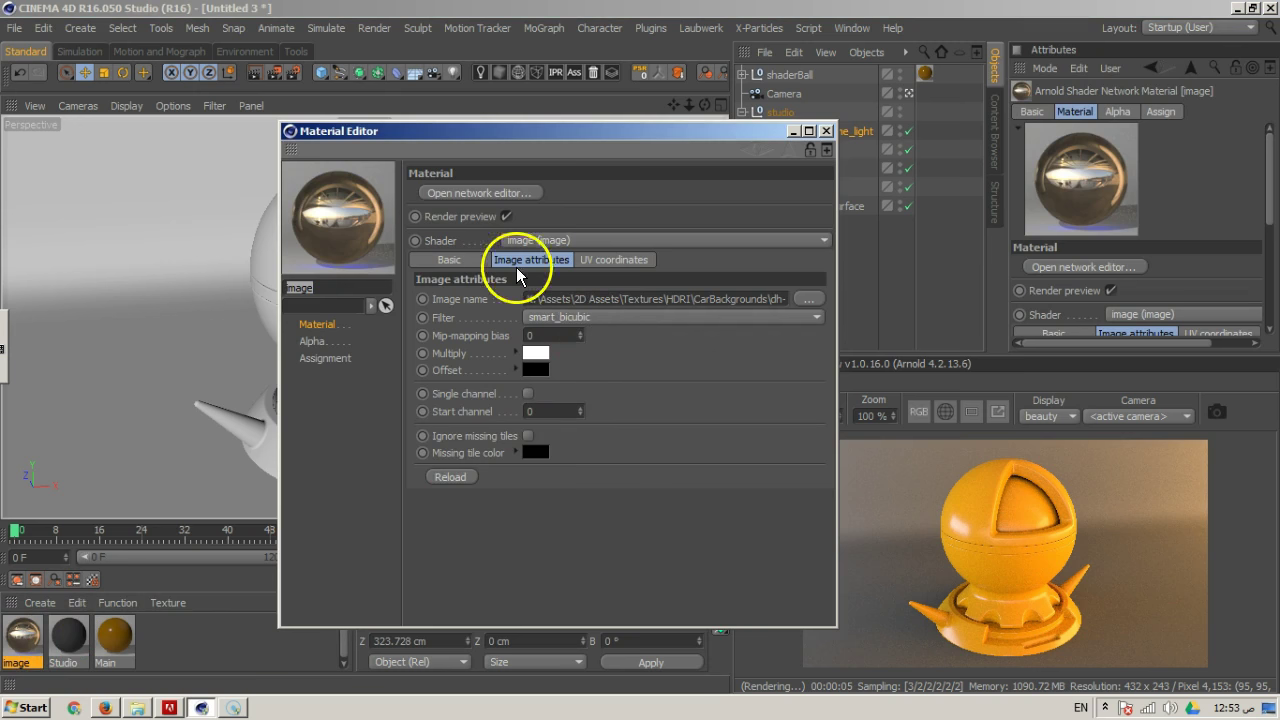
pyautogui.click(472, 192)
pyautogui.moveTo(1064, 236); pyautogui.dragTo(1024, 236)
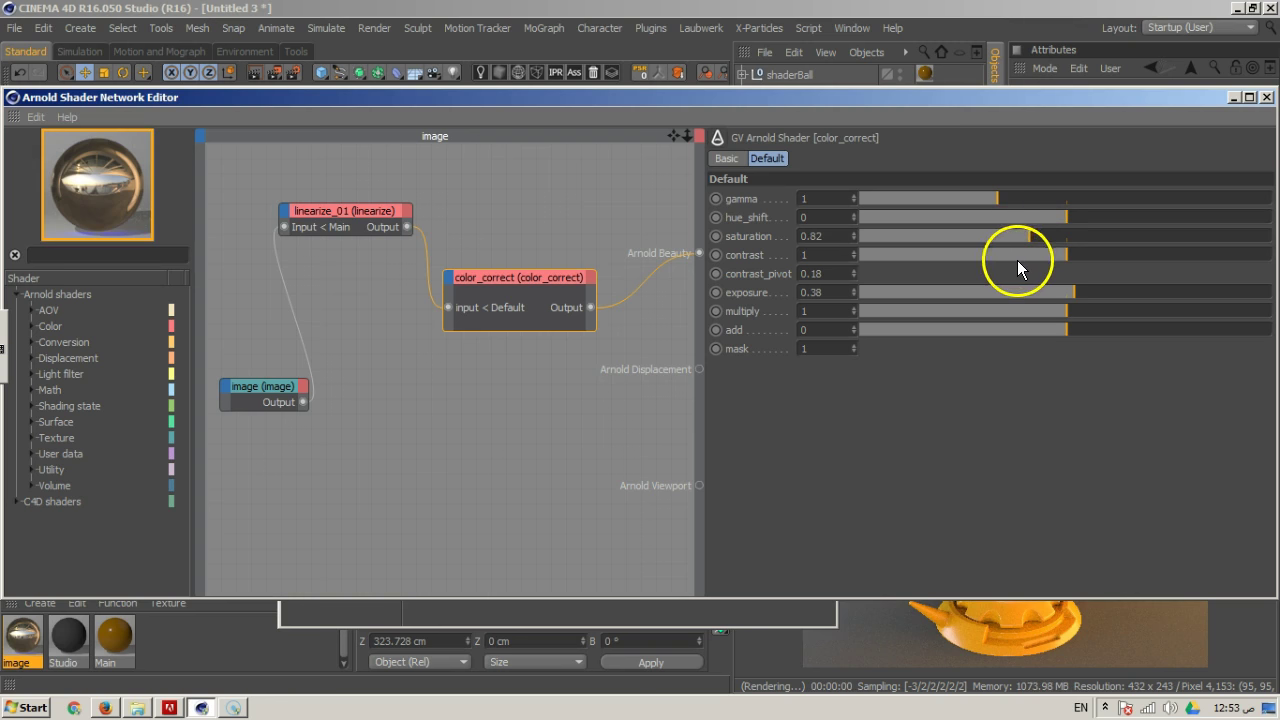
pyautogui.moveTo(990, 98); pyautogui.dragTo(552, 118)
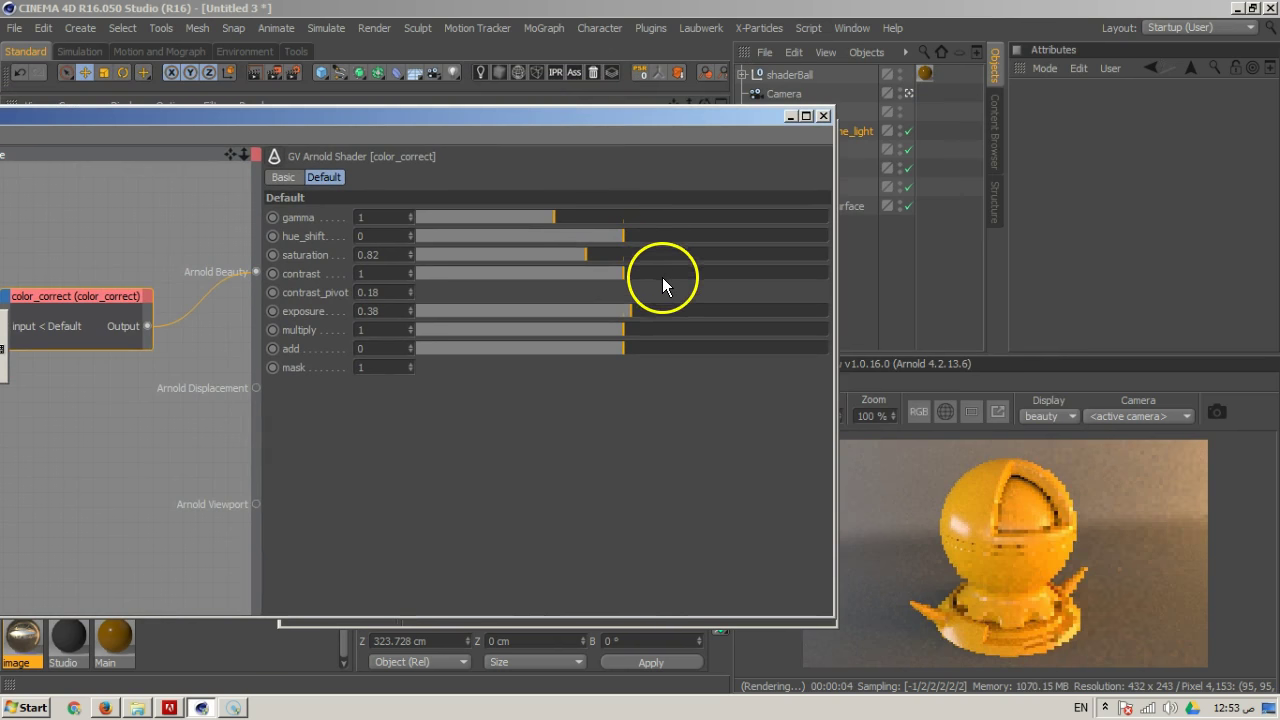
pyautogui.click(821, 117)
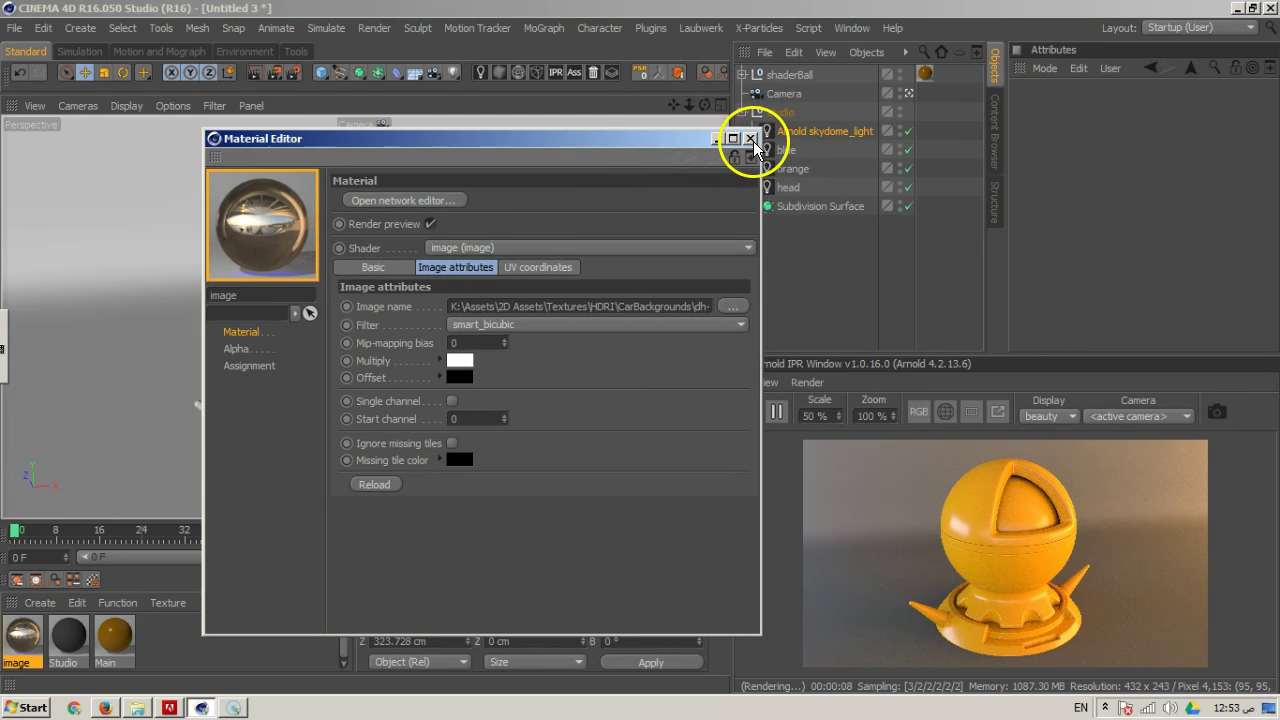
pyautogui.click(750, 138)
# Deselect the skydome light and collapse the studio group in the object list
pyautogui.click(805, 264)
pyautogui.click(743, 111)
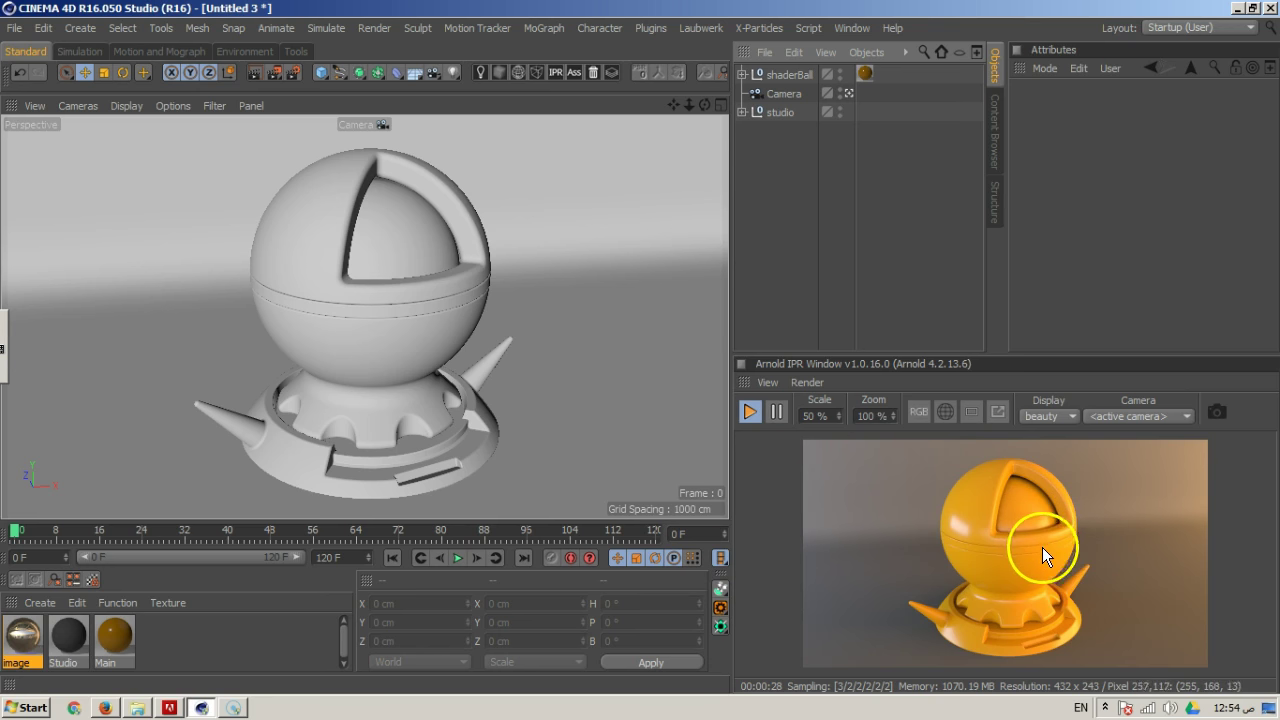
# Create a new Arnold Shader Network material and name it Plastic Dirt Shader
pyautogui.click(42, 602)
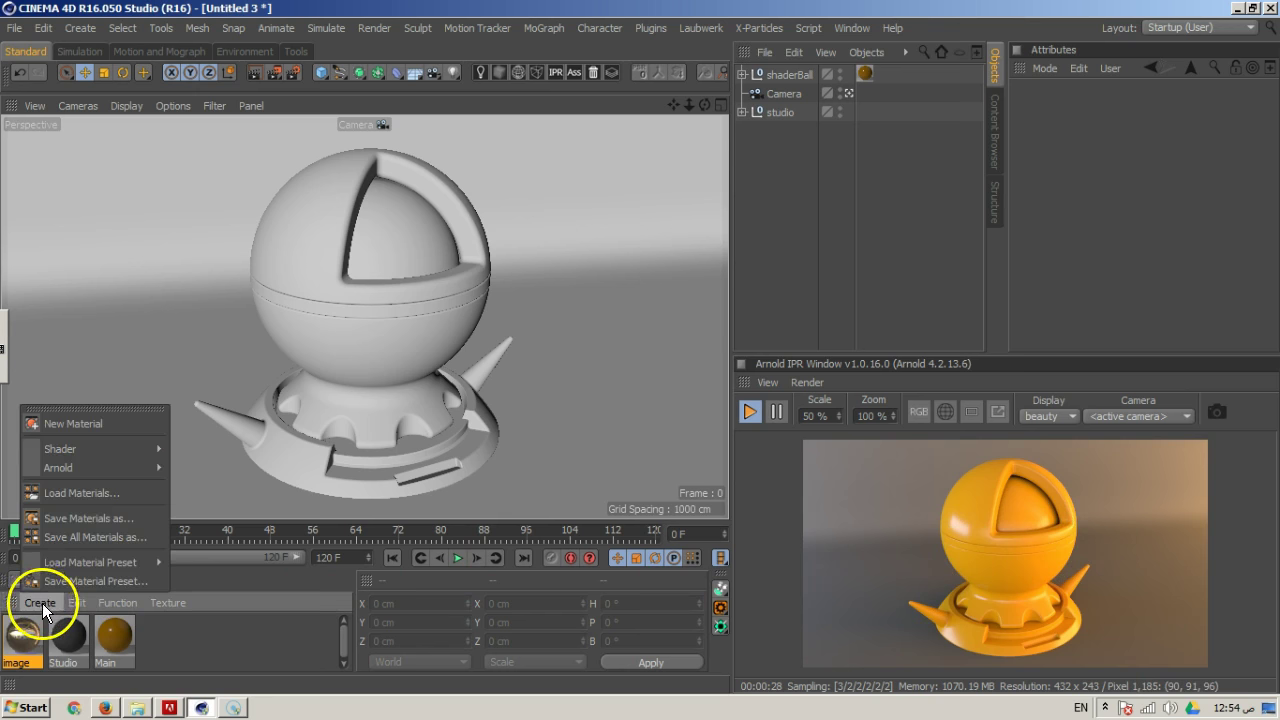
pyautogui.moveTo(146, 468)
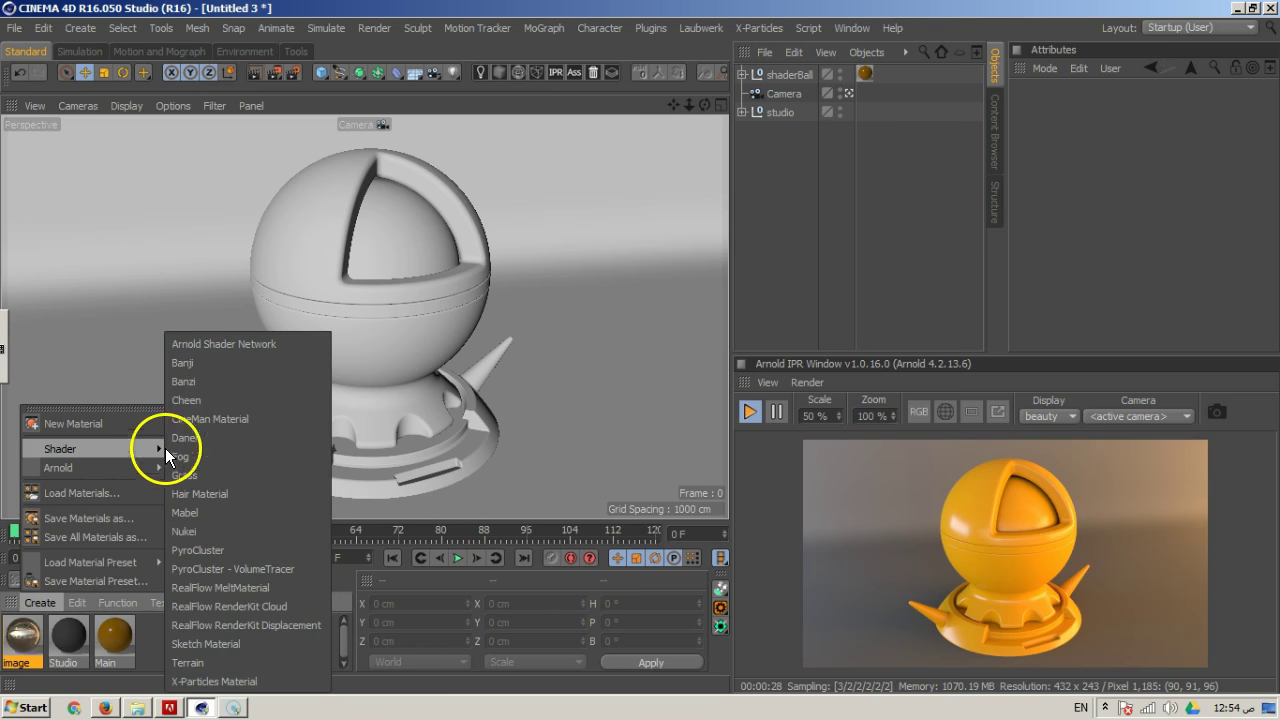
pyautogui.click(212, 341)
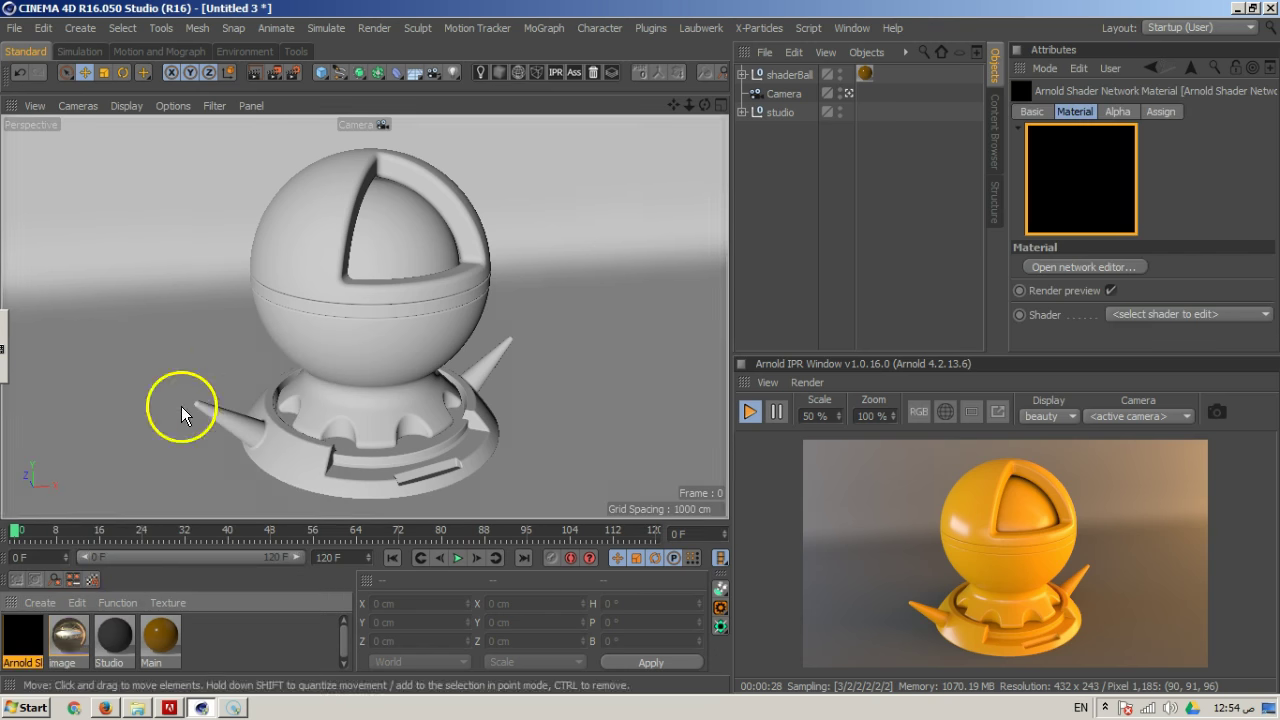
pyautogui.doubleClick(24, 662)
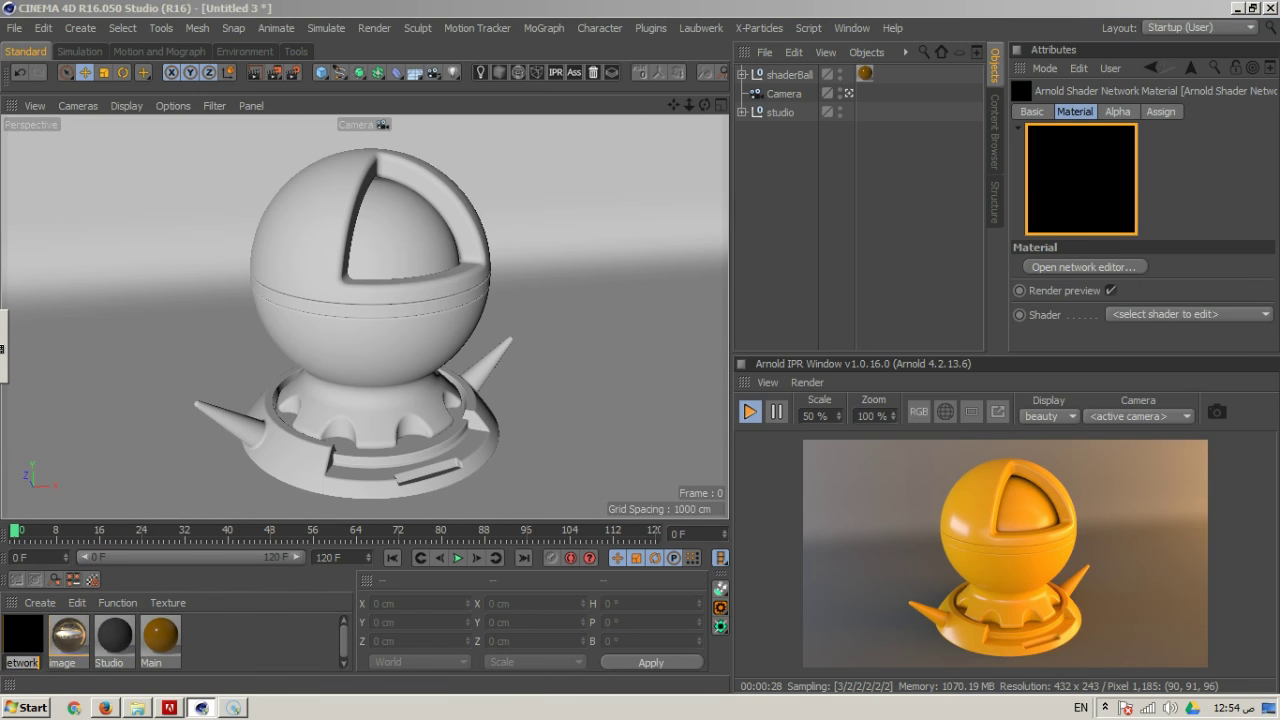
pyautogui.write('Plas')
pyautogui.write('tic')
pyautogui.write(' Dirt S')
pyautogui.write('hader')
pyautogui.press('Return')
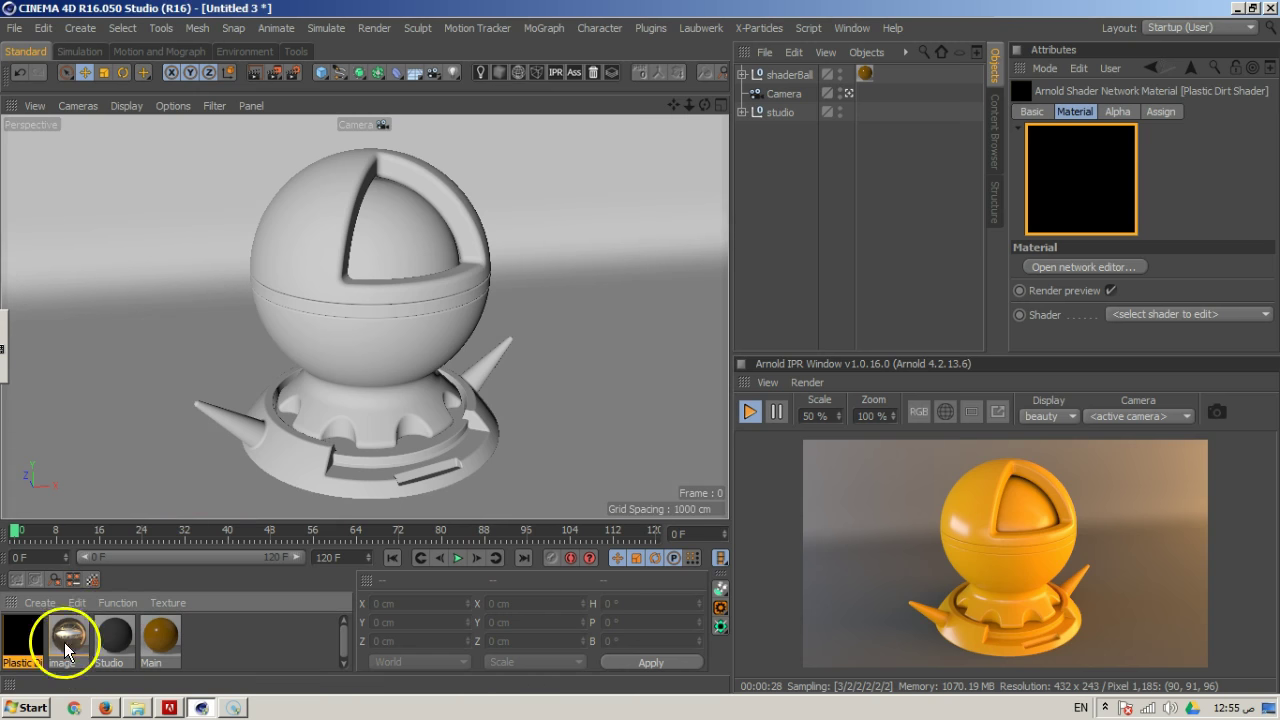
# Open the network editor of the Plastic Dirt Shader material and reposition its window
pyautogui.doubleClick(24, 643)
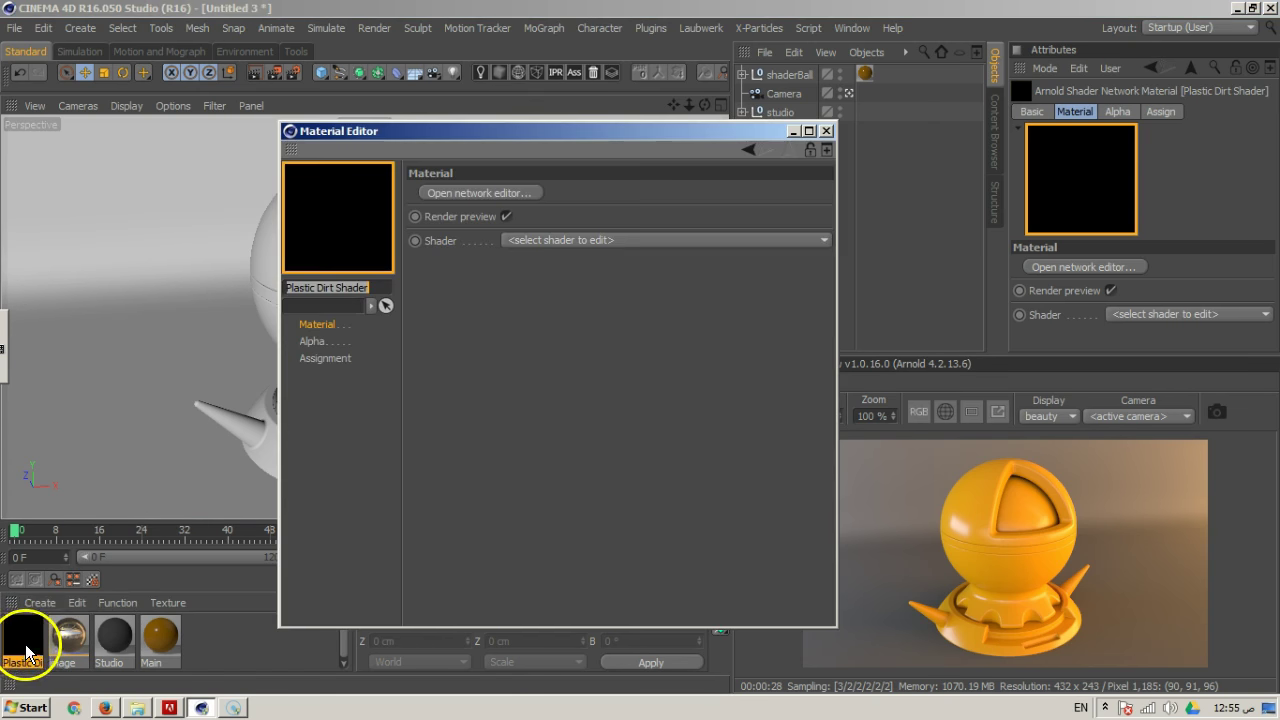
pyautogui.moveTo(568, 127); pyautogui.dragTo(740, 57)
pyautogui.click(666, 128)
pyautogui.moveTo(677, 118); pyautogui.dragTo(647, 81)
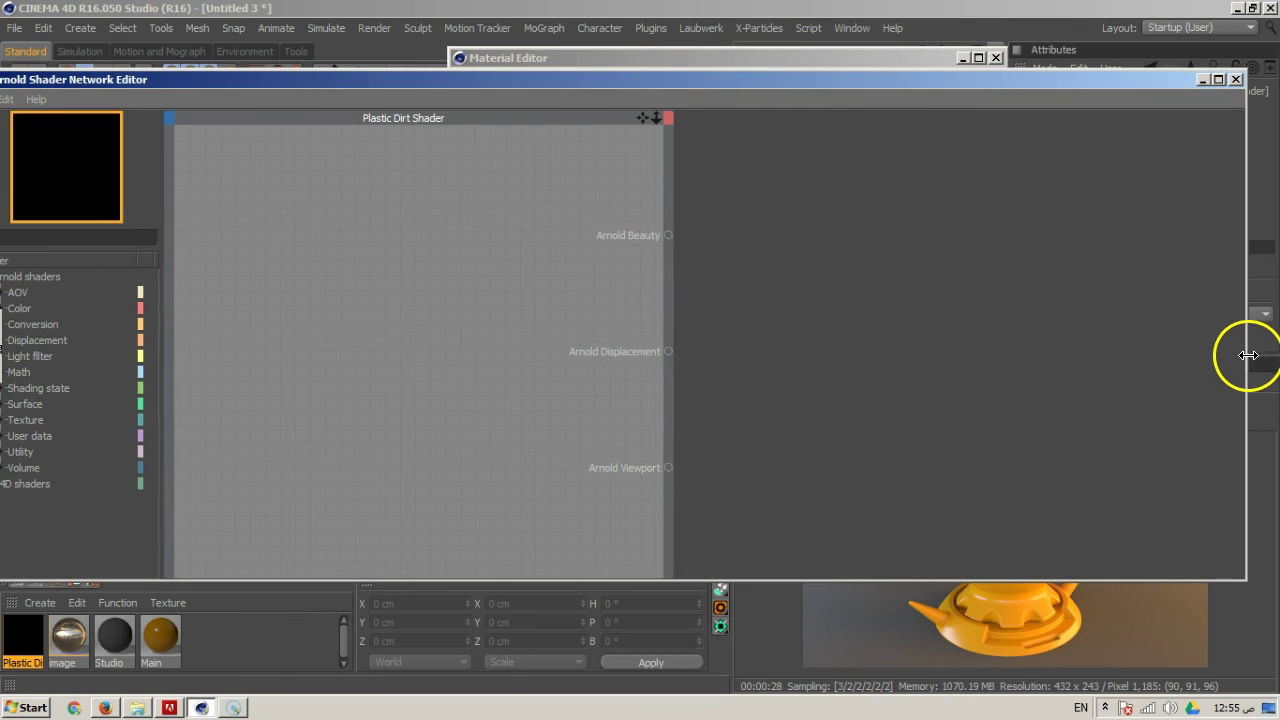
# Resize the network editor window so the IPR render stays visible beside it, and close the Material Editor
pyautogui.moveTo(1244, 354); pyautogui.dragTo(1241, 354)
pyautogui.moveTo(676, 296); pyautogui.dragTo(912, 286)
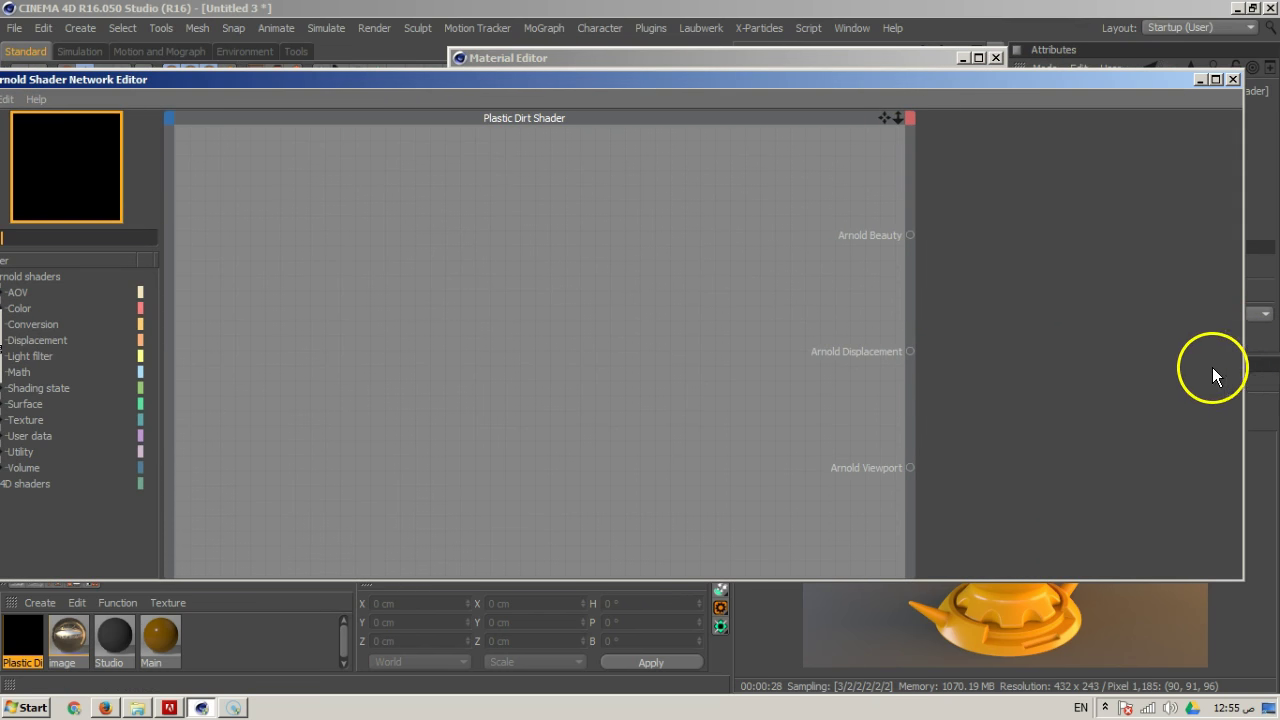
pyautogui.moveTo(1241, 366); pyautogui.dragTo(669, 383)
pyautogui.click(995, 57)
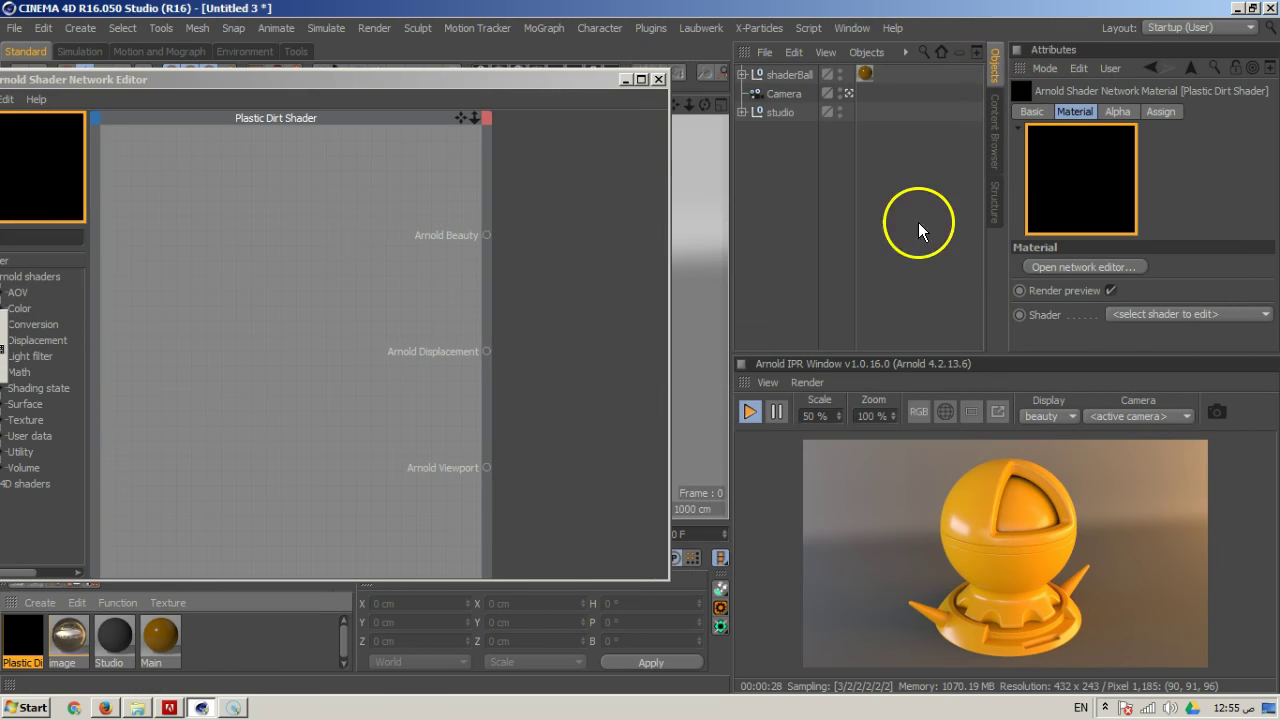
pyautogui.moveTo(566, 89); pyautogui.dragTo(643, 78)
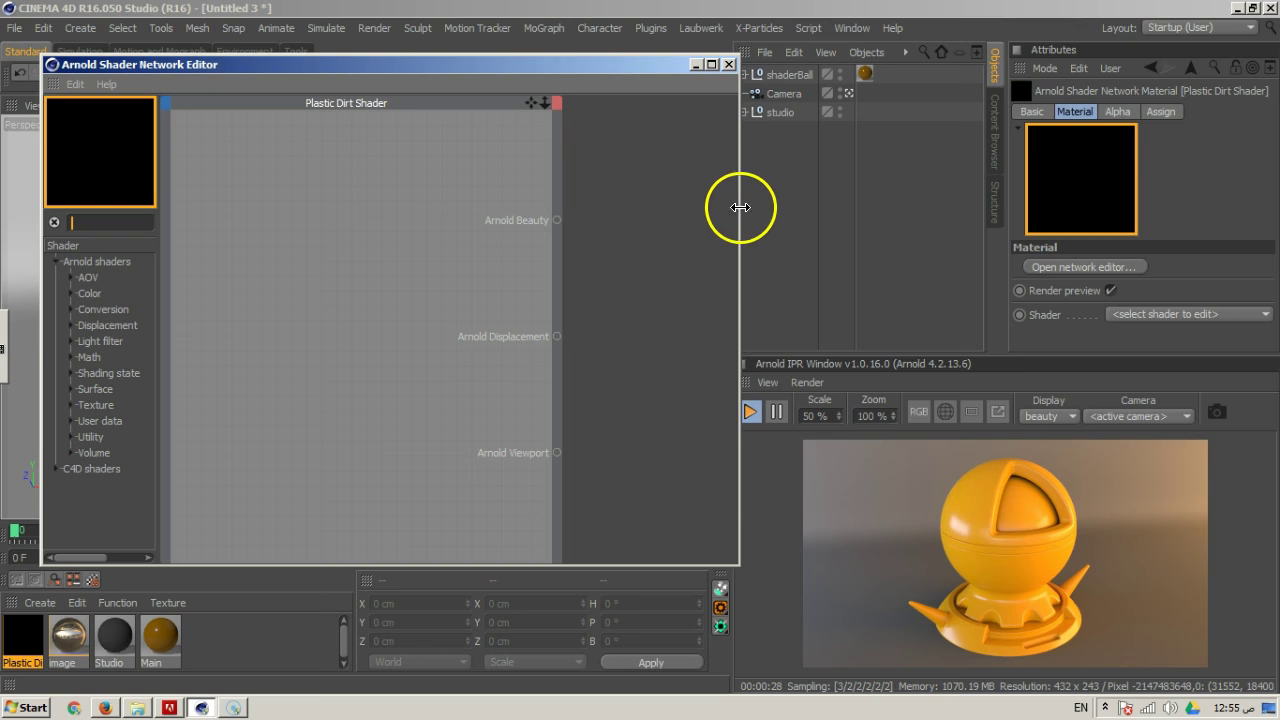
pyautogui.moveTo(739, 210); pyautogui.dragTo(901, 195)
# Add a standard surface shader to the Plastic Dirt Shader network and place it near the Arnold Beauty port
pyautogui.click(62, 222)
pyautogui.write('stan')
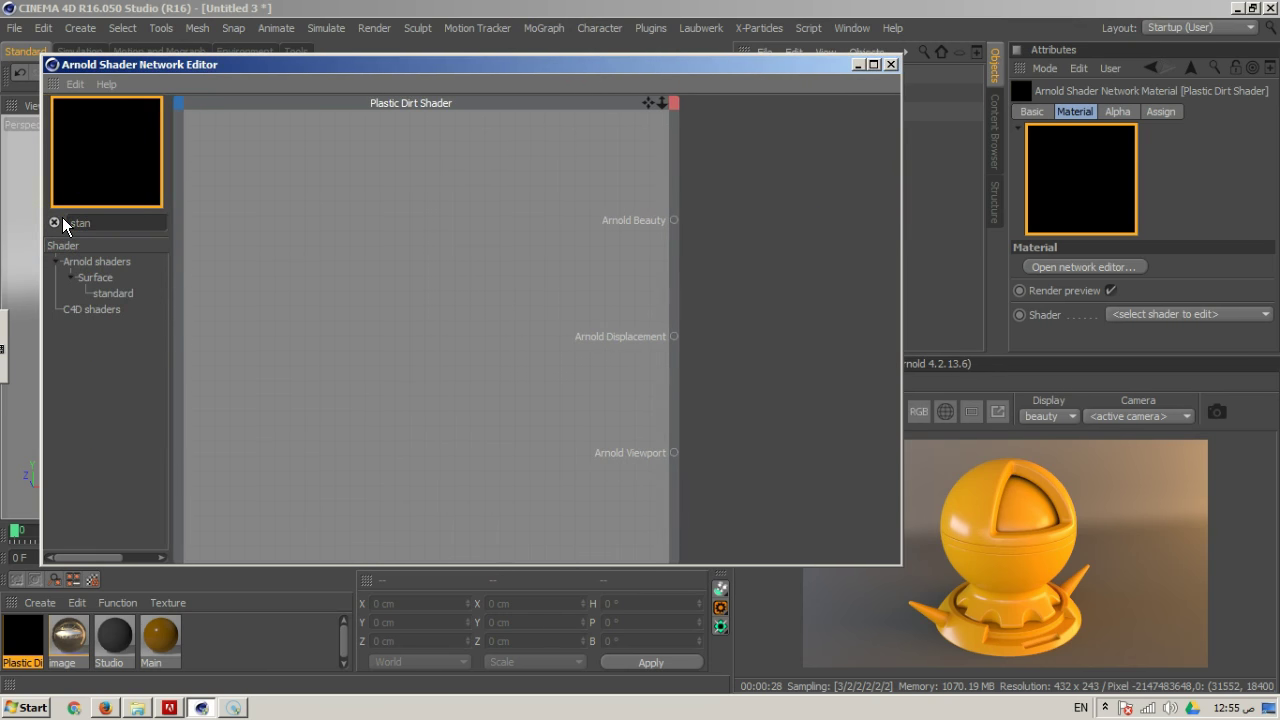
pyautogui.doubleClick(113, 293)
pyautogui.moveTo(383, 250); pyautogui.dragTo(451, 238)
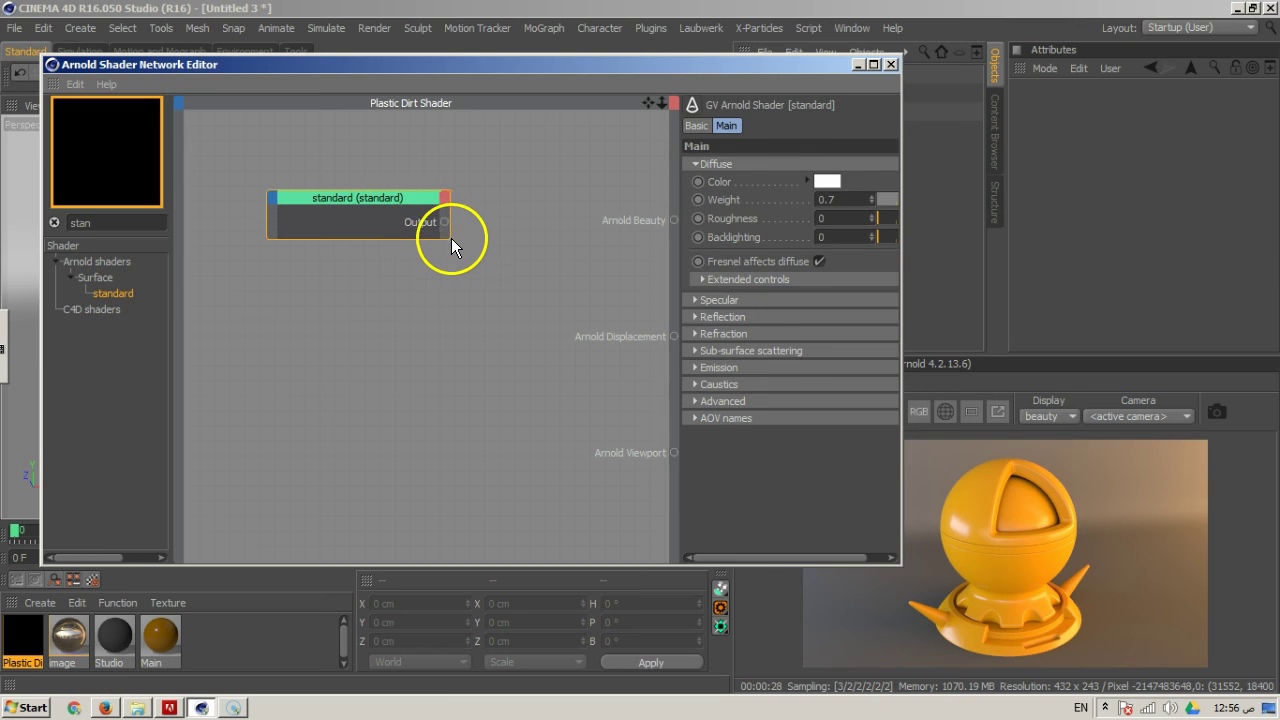
pyautogui.moveTo(381, 199); pyautogui.dragTo(472, 186)
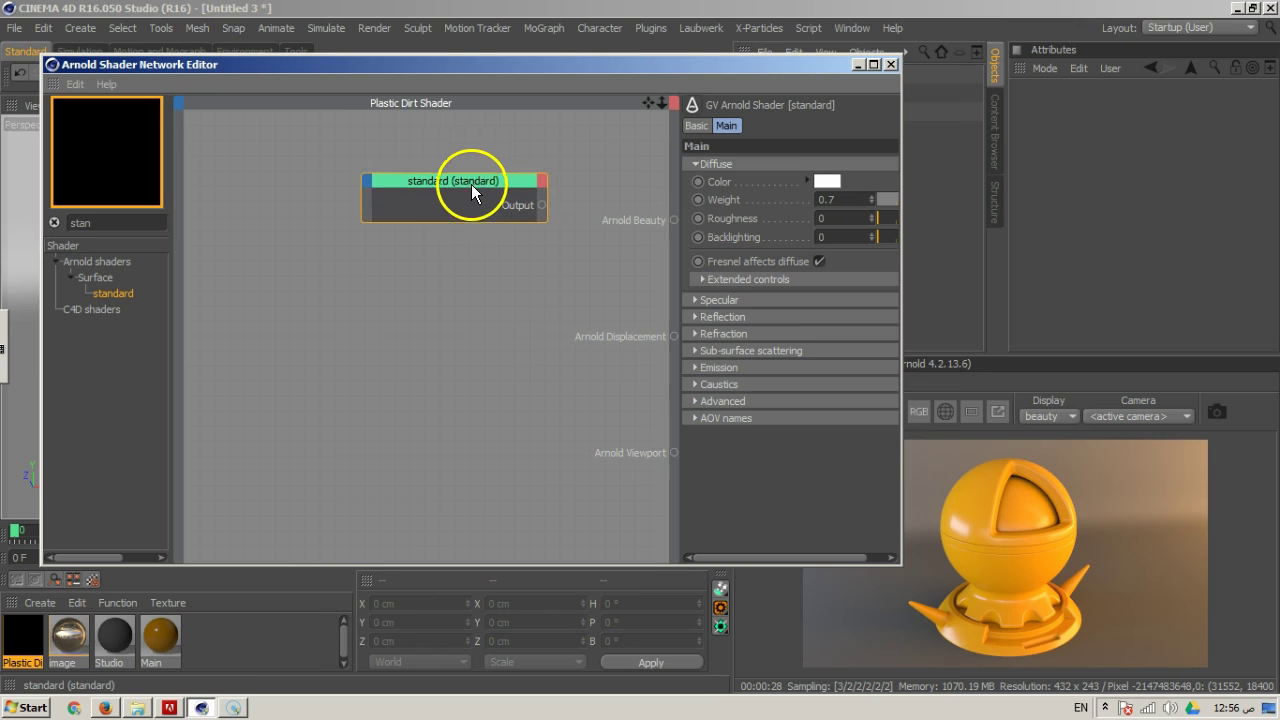
pyautogui.click(461, 245)
pyautogui.click(457, 183)
pyautogui.click(449, 203)
pyautogui.click(447, 268)
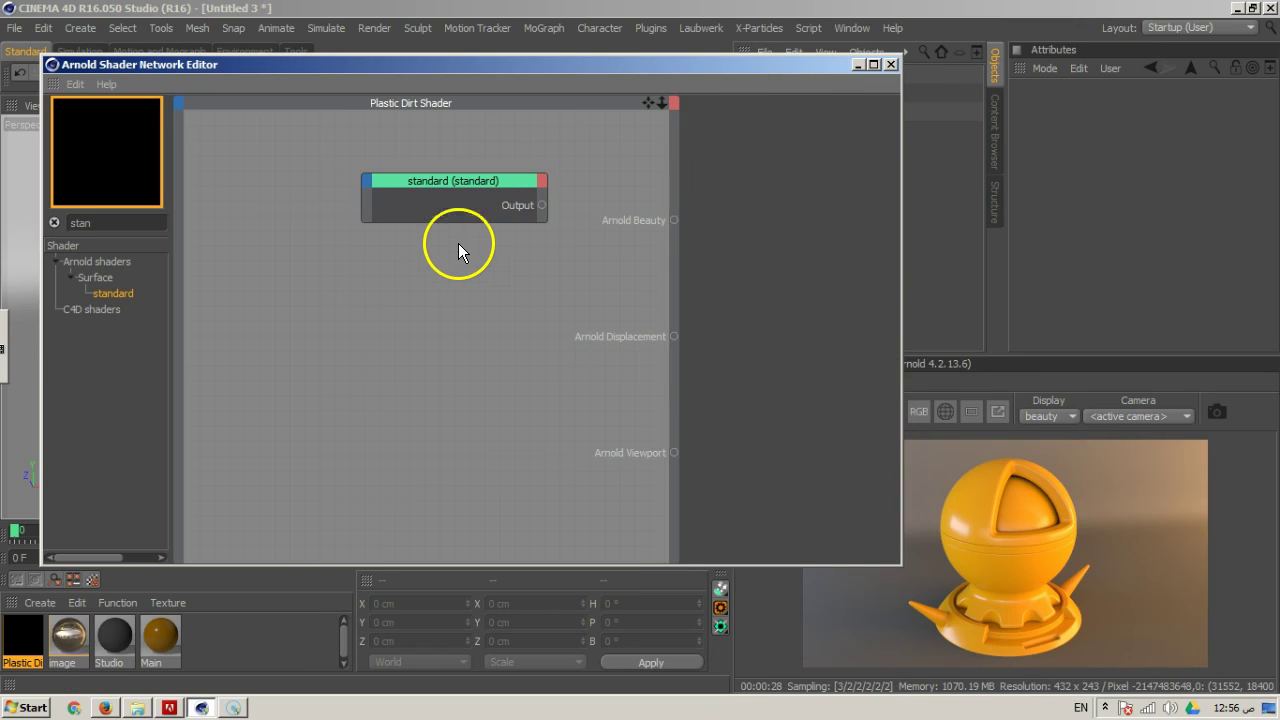
# Add an image texture node to the Plastic Dirt Shader network and widen the network editor window to show its attributes
pyautogui.moveTo(460, 186); pyautogui.dragTo(457, 180)
pyautogui.click(466, 238)
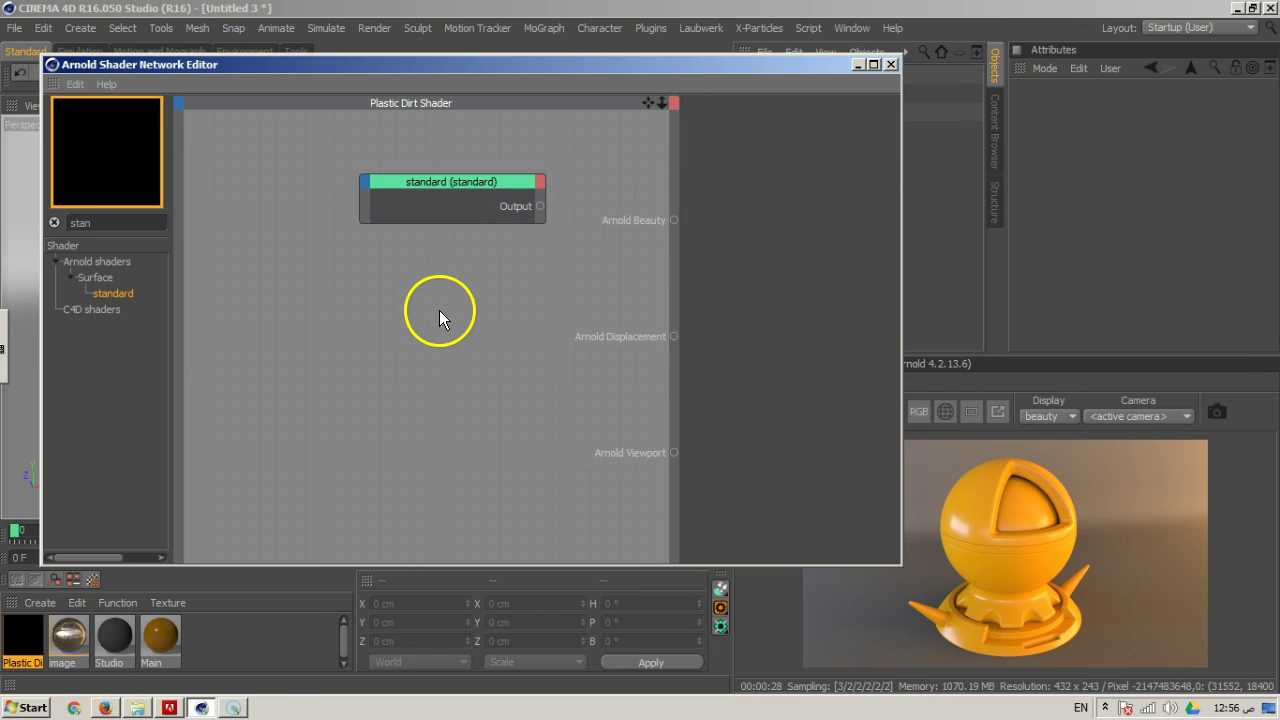
pyautogui.doubleClick(100, 222)
pyautogui.write('imag')
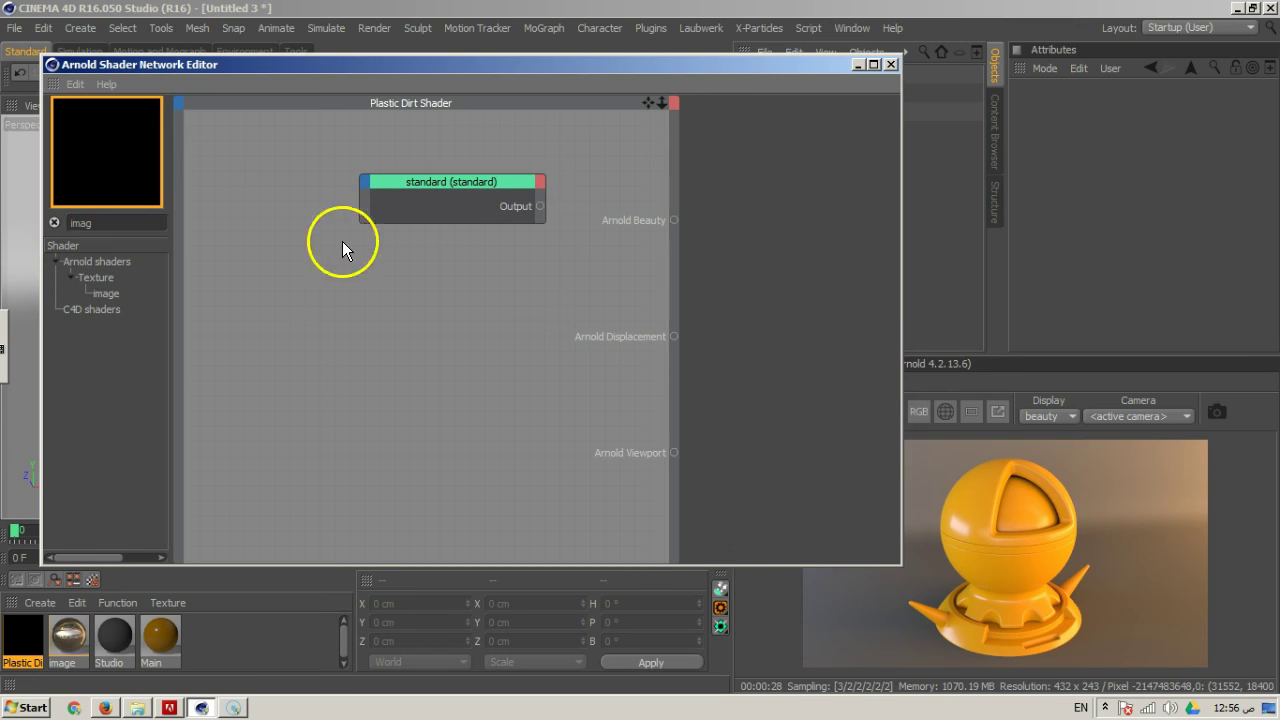
pyautogui.moveTo(125, 300); pyautogui.dragTo(176, 237)
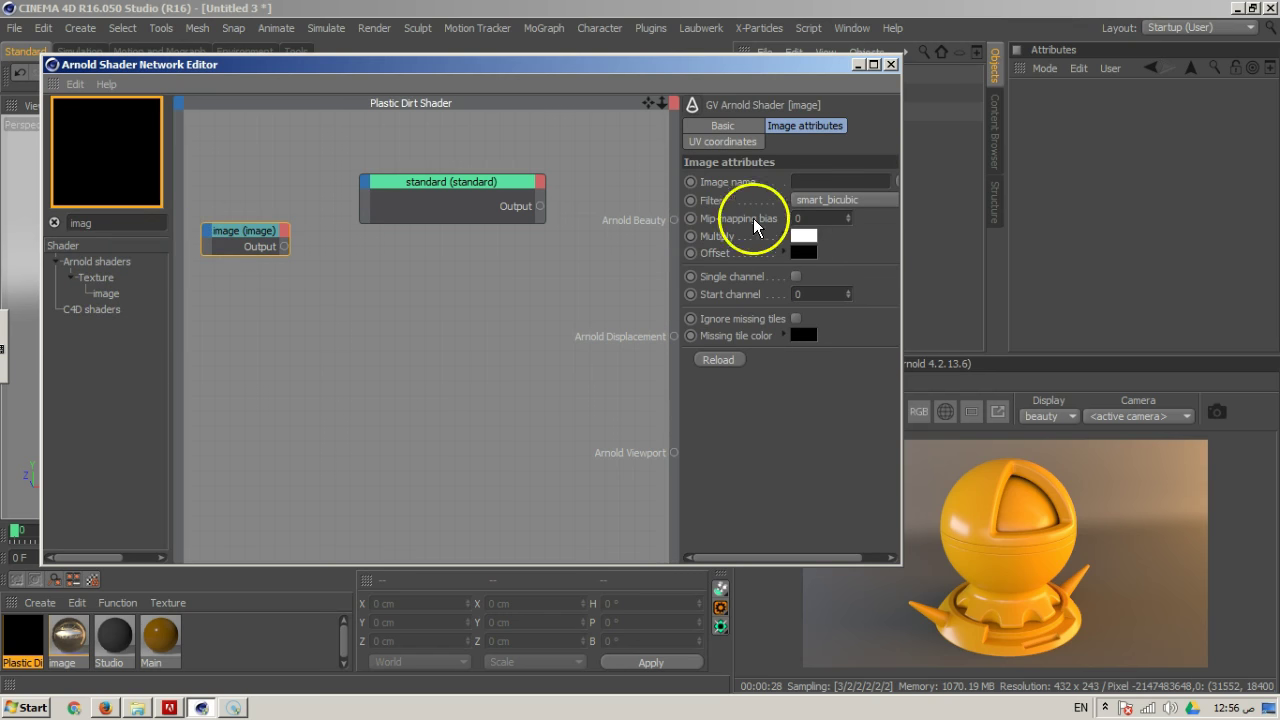
pyautogui.click(904, 215)
pyautogui.moveTo(904, 215); pyautogui.dragTo(1028, 212)
# Browse for the image node's file in the Plastic folder of the CGtextures texture library
pyautogui.click(998, 165)
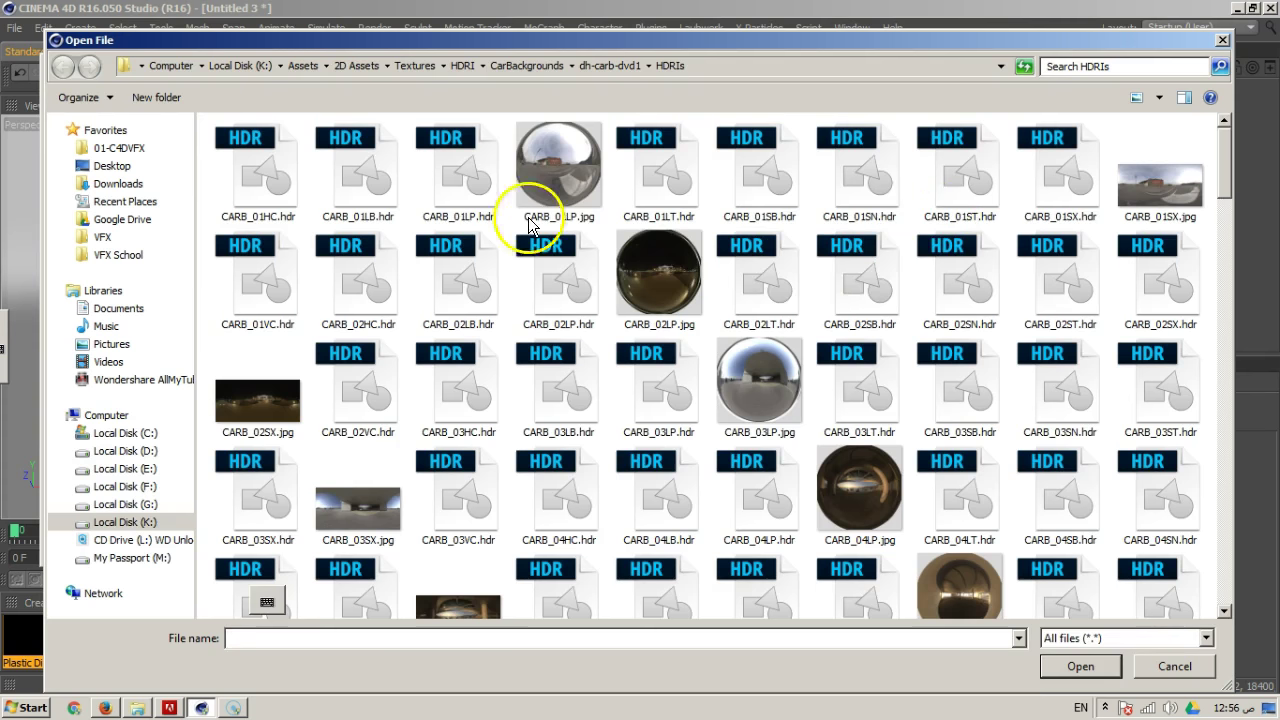
pyautogui.click(416, 63)
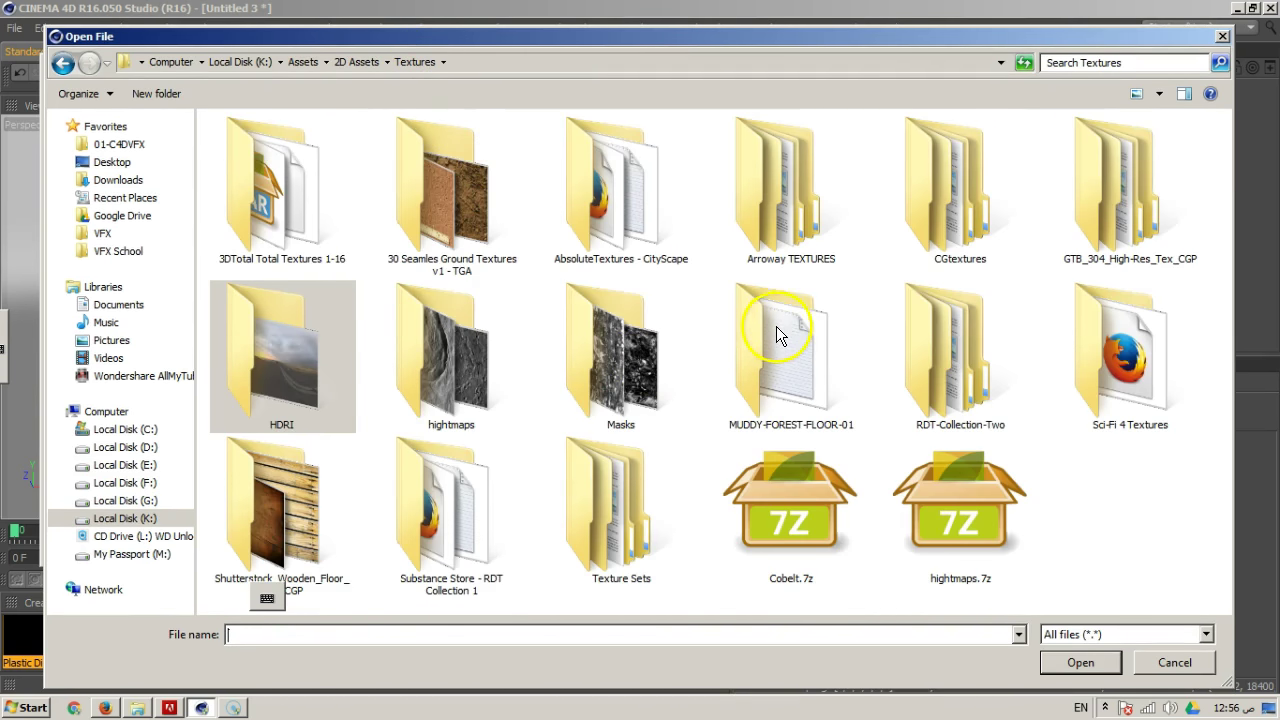
pyautogui.doubleClick(970, 243)
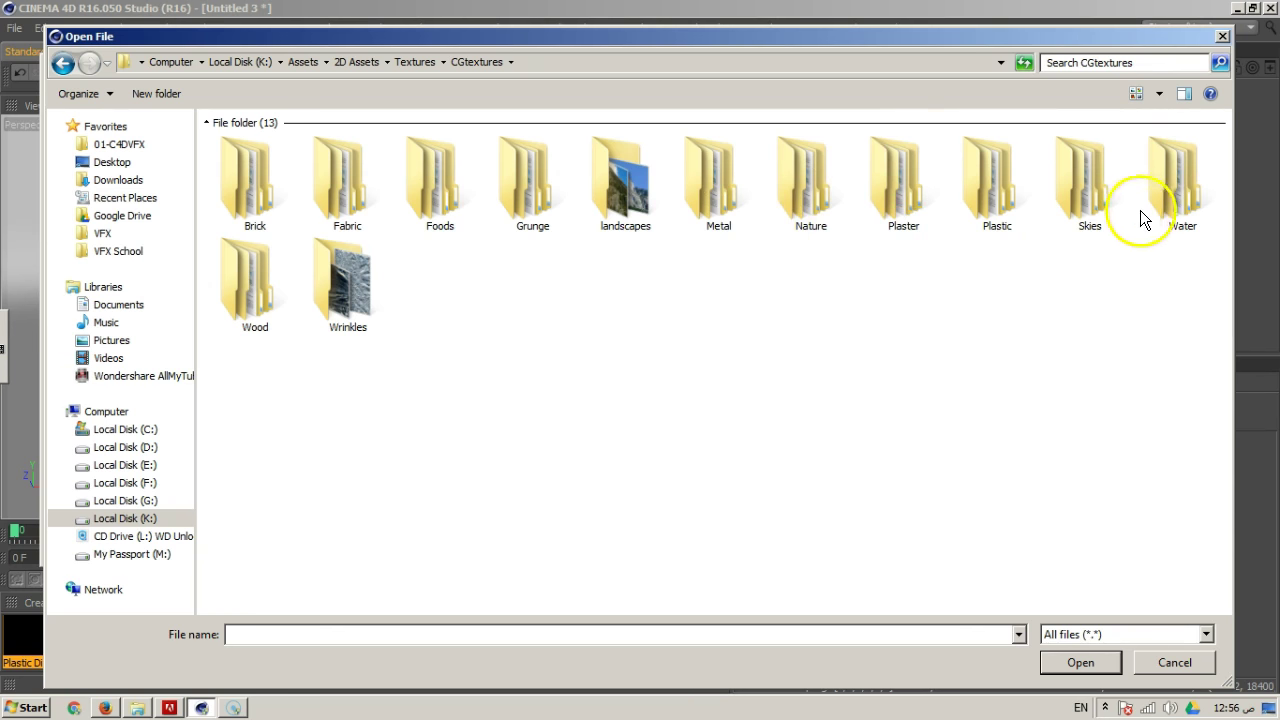
pyautogui.doubleClick(990, 222)
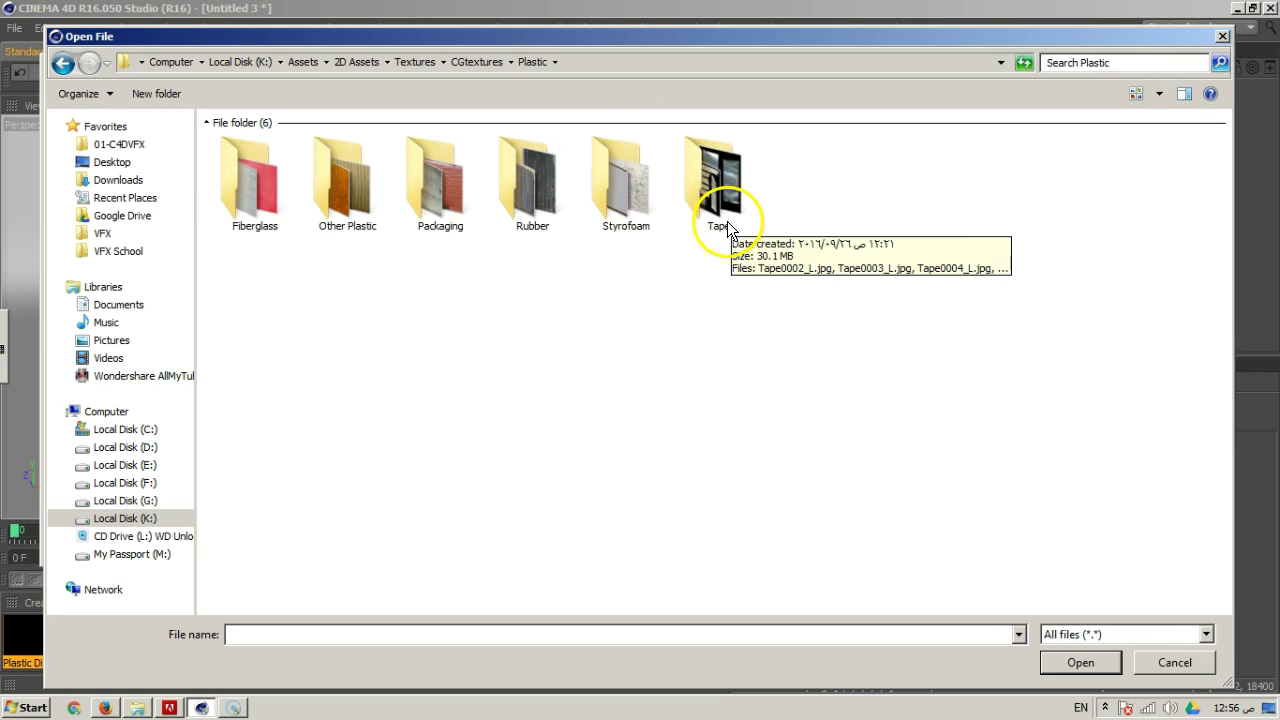
# Examine the Fiberglass and Styrofoam texture folders for a suitable plastic image, enlarging the Styrofoam thumbnails
pyautogui.doubleClick(260, 198)
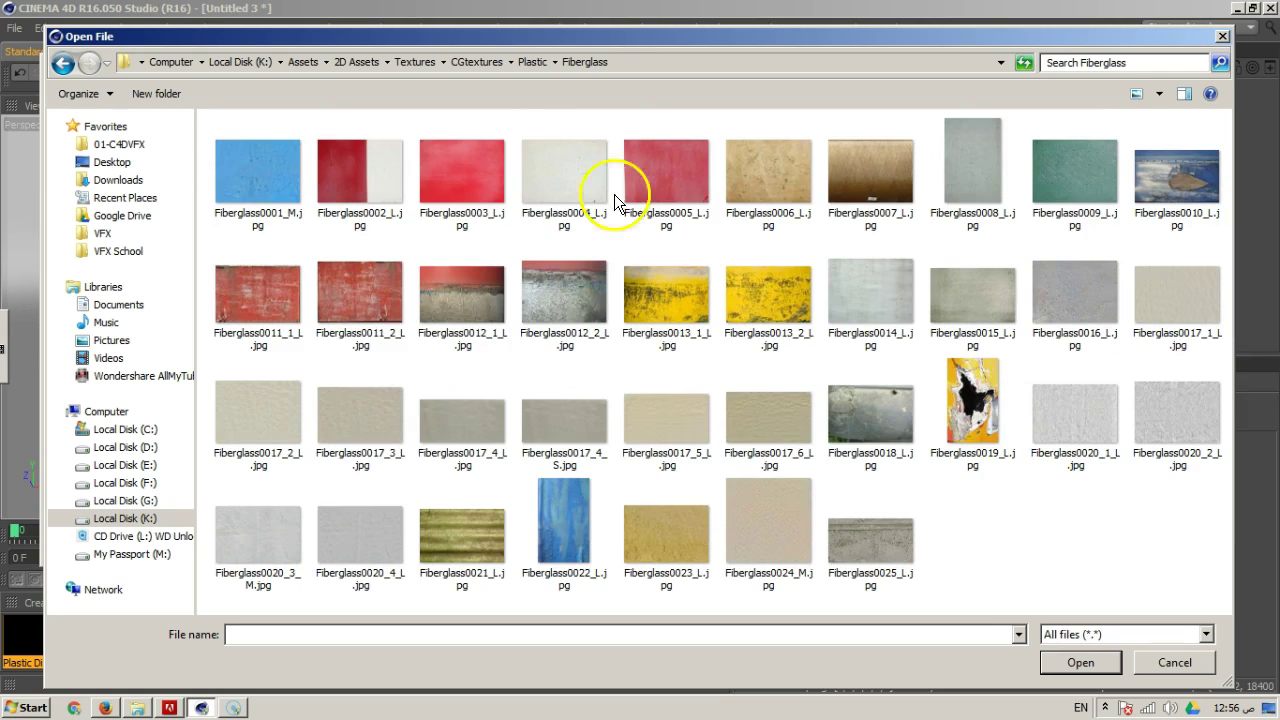
pyautogui.click(533, 62)
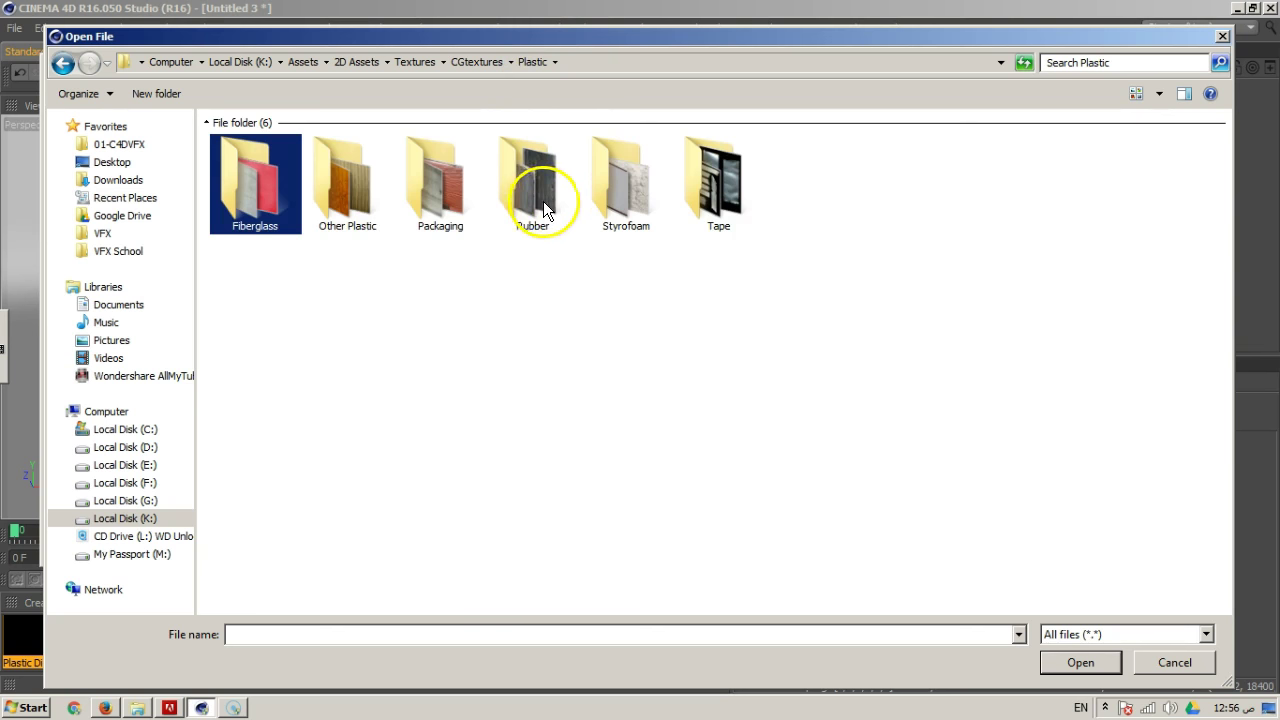
pyautogui.doubleClick(608, 183)
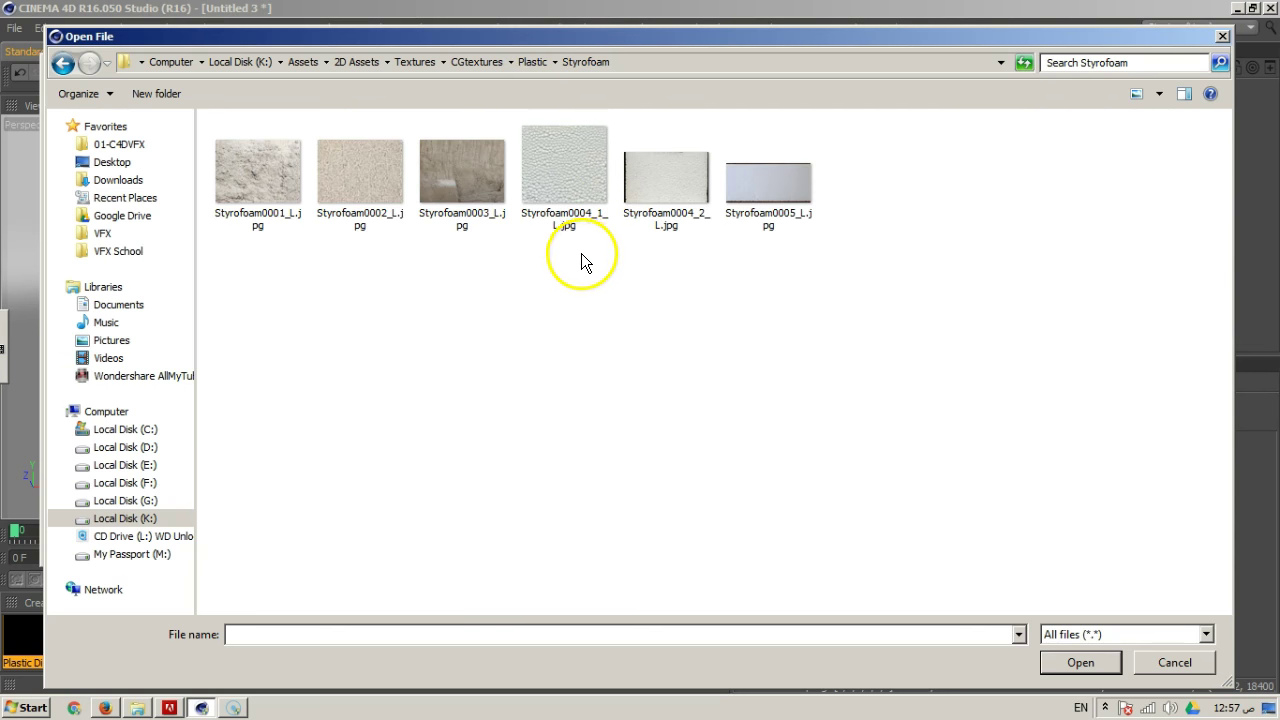
pyautogui.click(1159, 93)
pyautogui.moveTo(1137, 123); pyautogui.dragTo(1153, 57)
pyautogui.click(1153, 57)
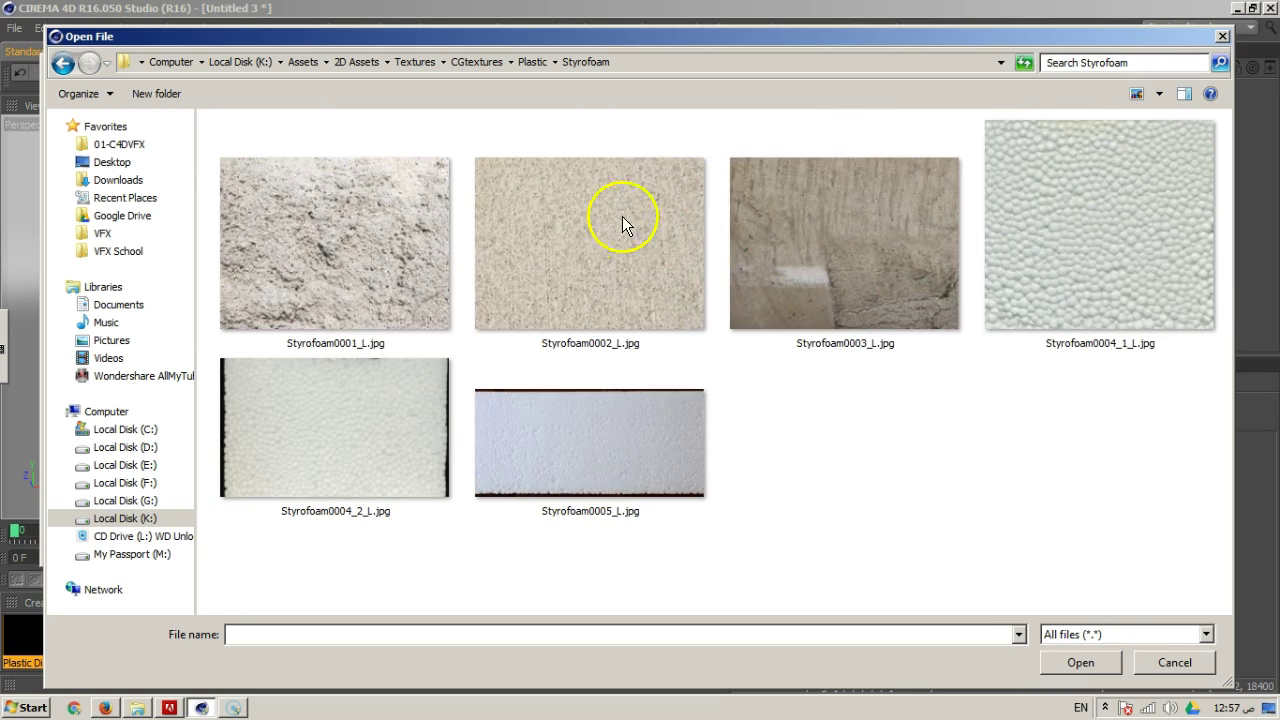
pyautogui.click(534, 63)
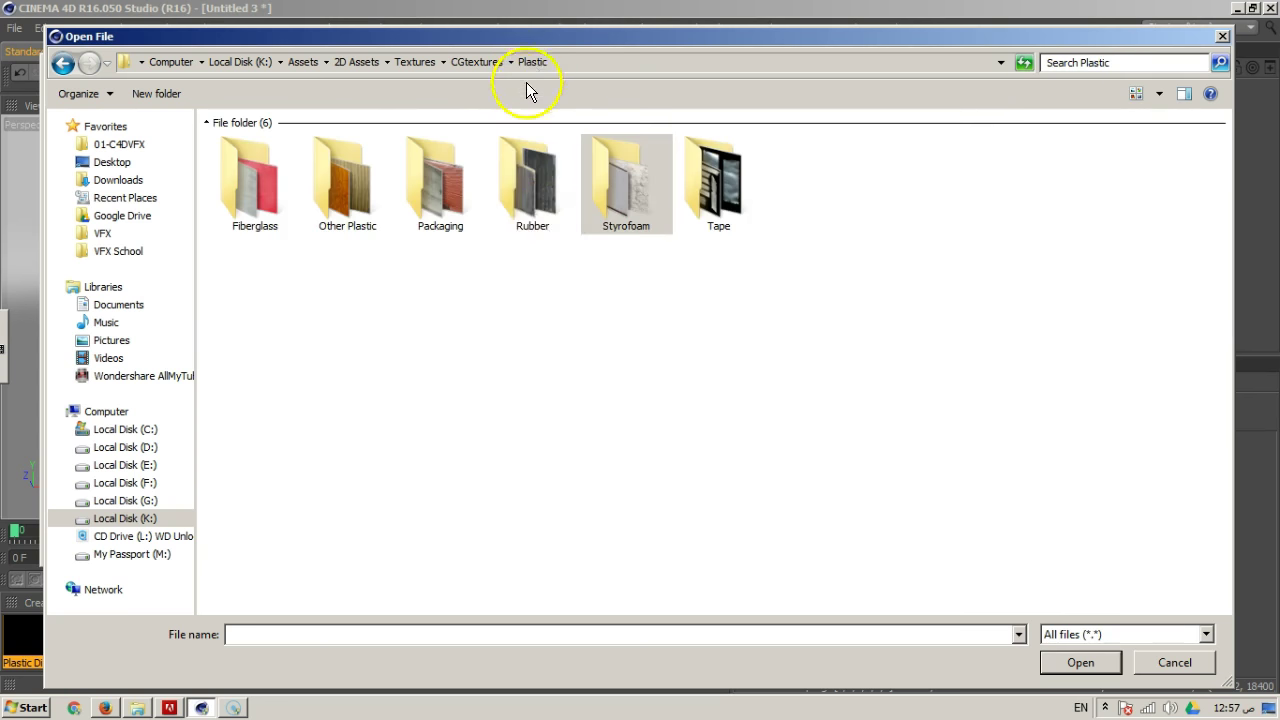
# Load Rubber0010_L.jpg from the Rubber folder into the image node without copying it to the project location
pyautogui.doubleClick(531, 207)
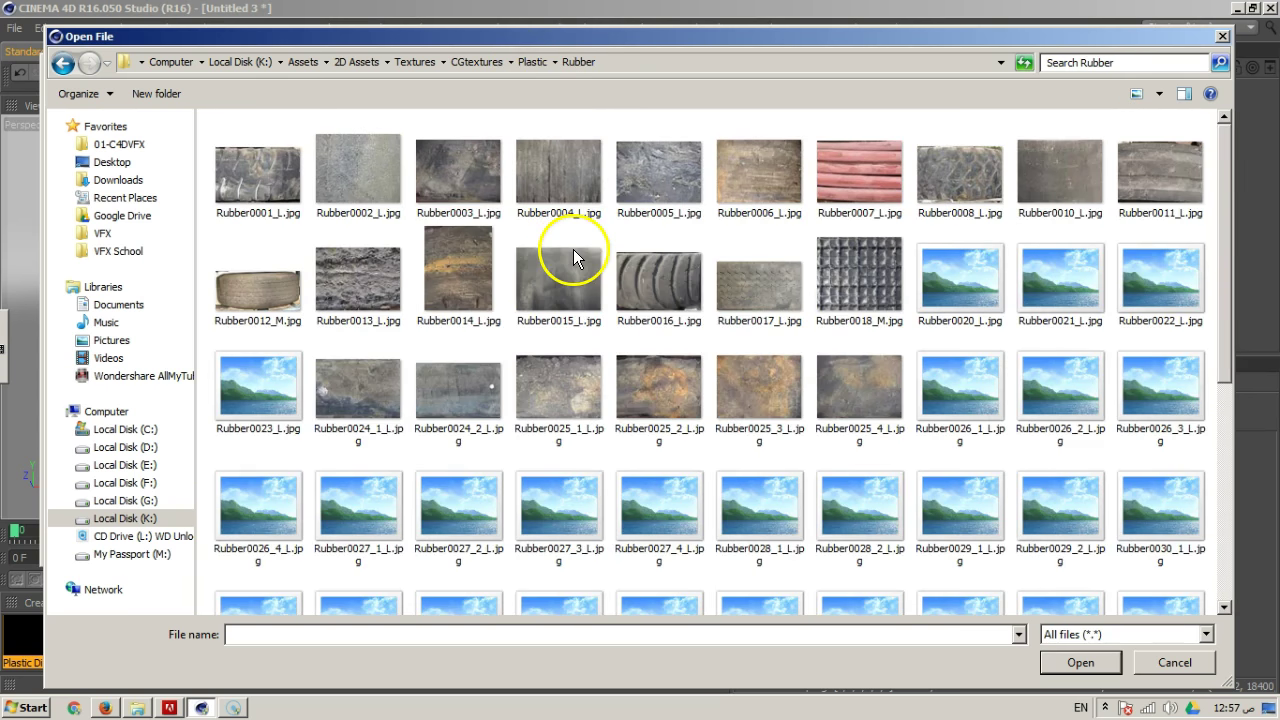
pyautogui.moveTo(1232, 288)
pyautogui.mouseDown()
pyautogui.moveTo(1250, 407)
pyautogui.moveTo(1237, 280)
pyautogui.mouseUp()
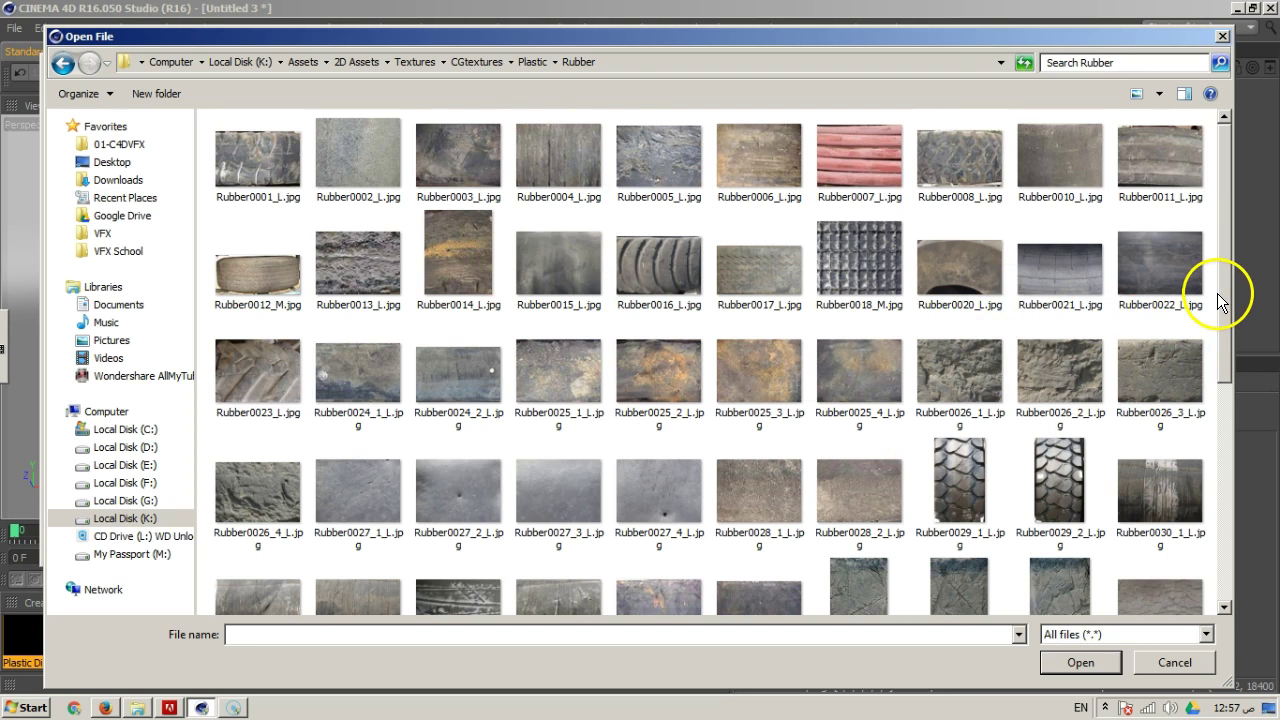
pyautogui.click(1067, 192)
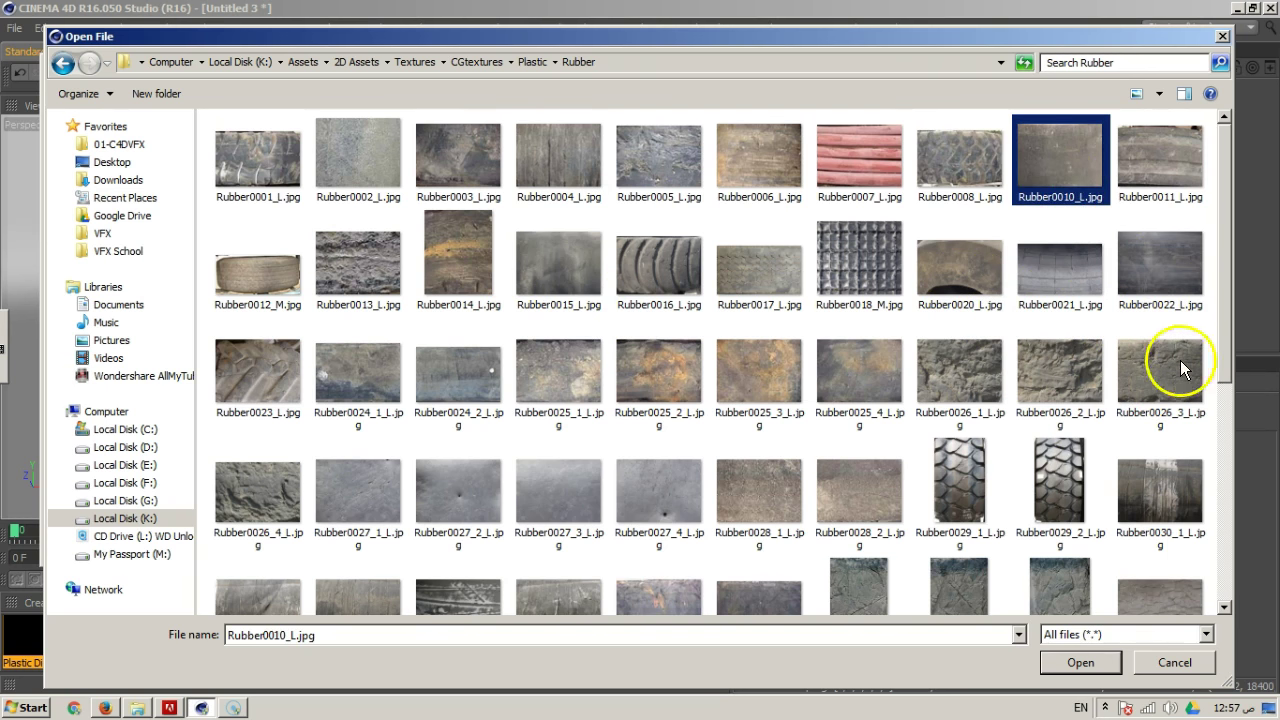
pyautogui.moveTo(857, 508)
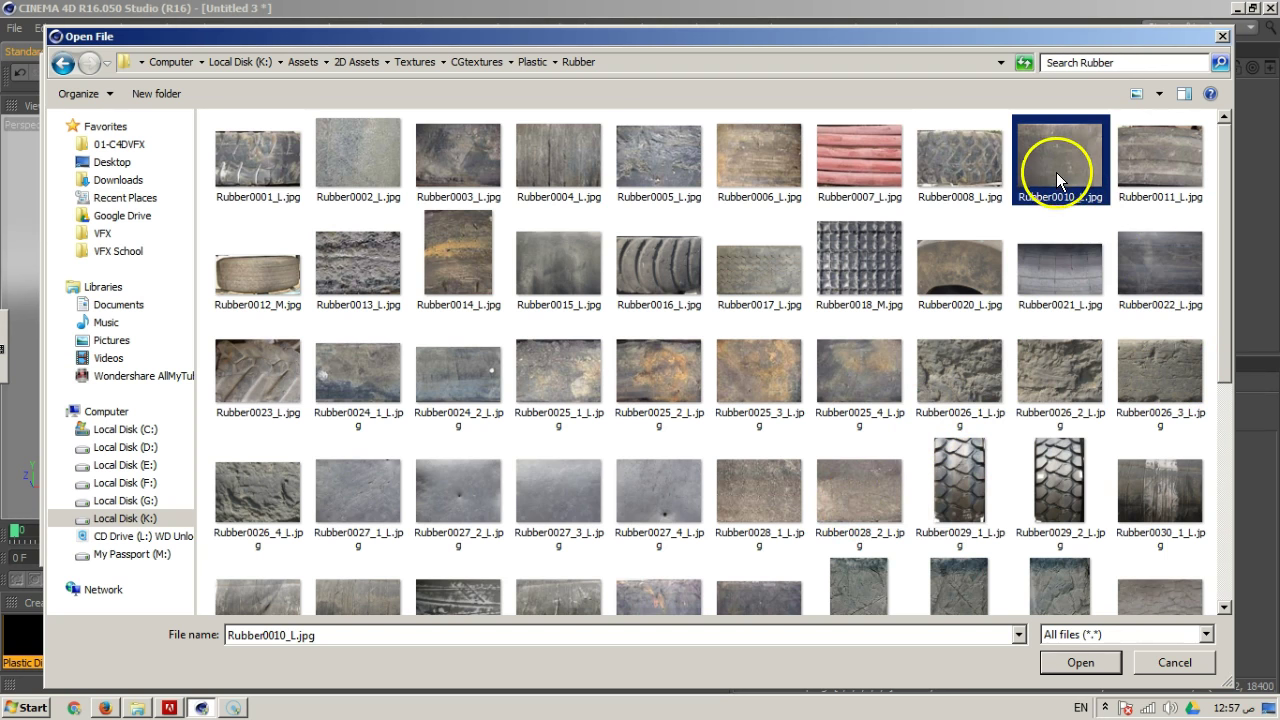
pyautogui.moveTo(1052, 173)
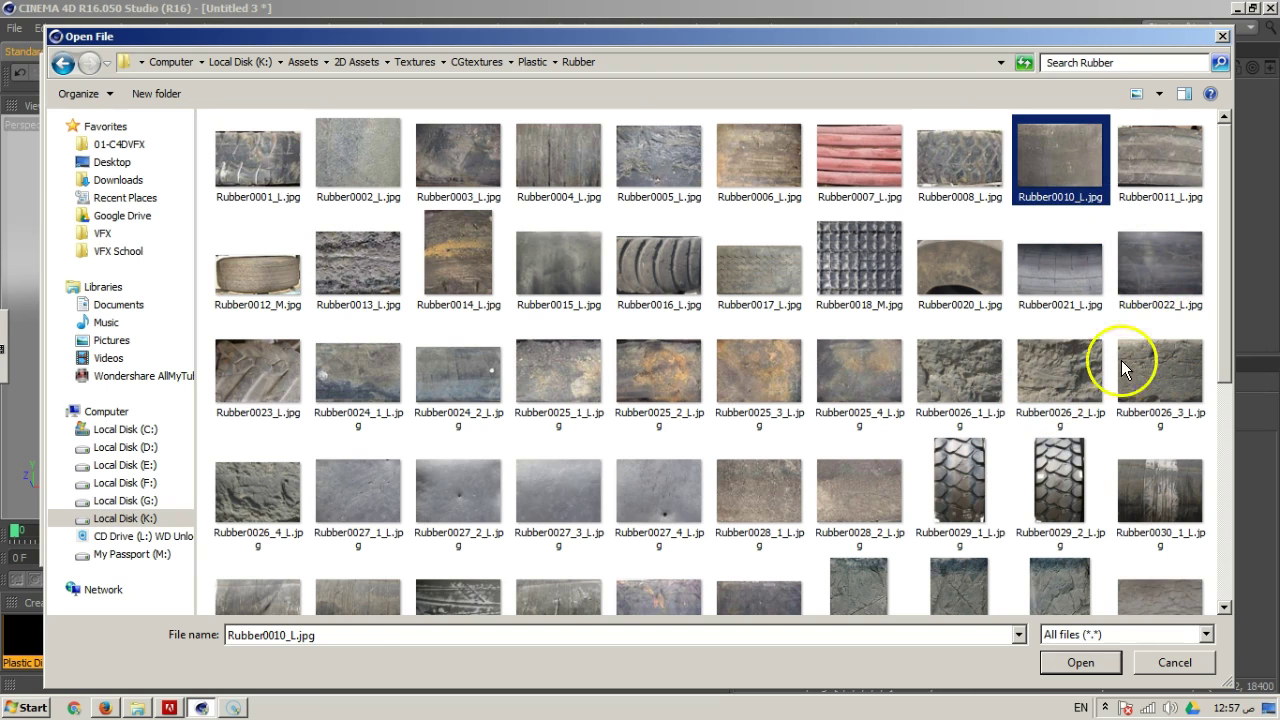
pyautogui.click(1079, 662)
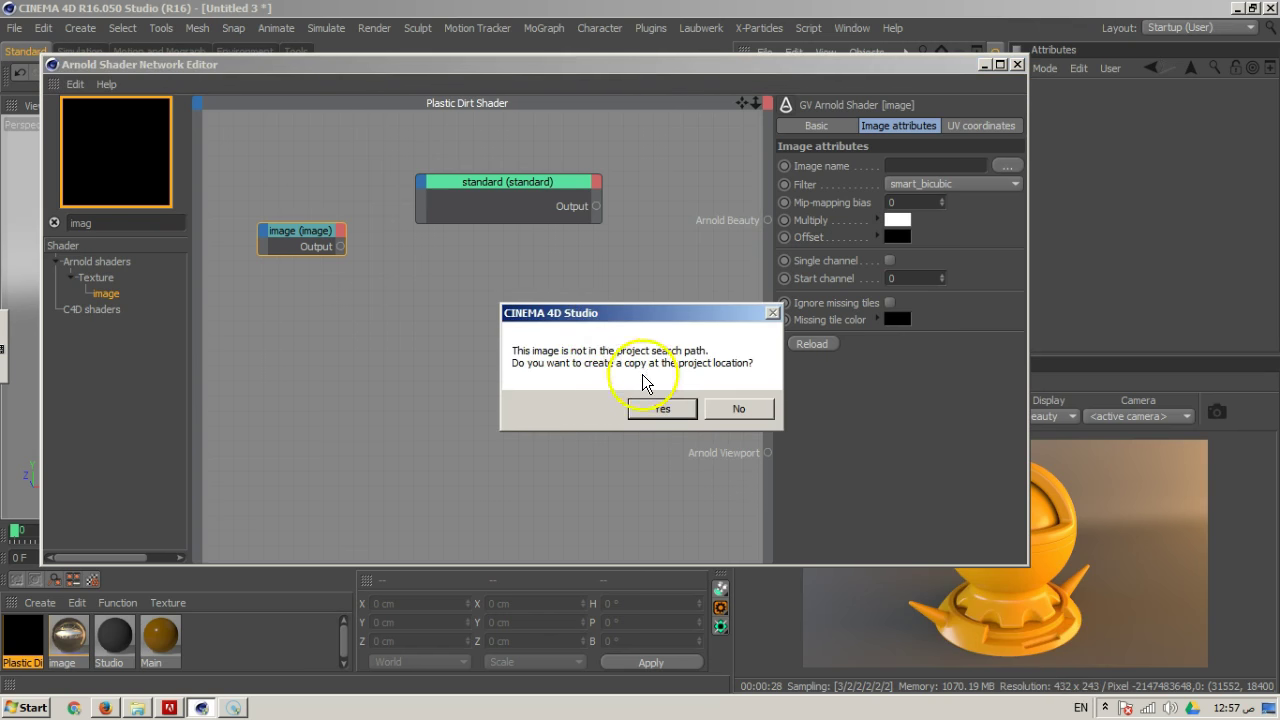
pyautogui.click(740, 407)
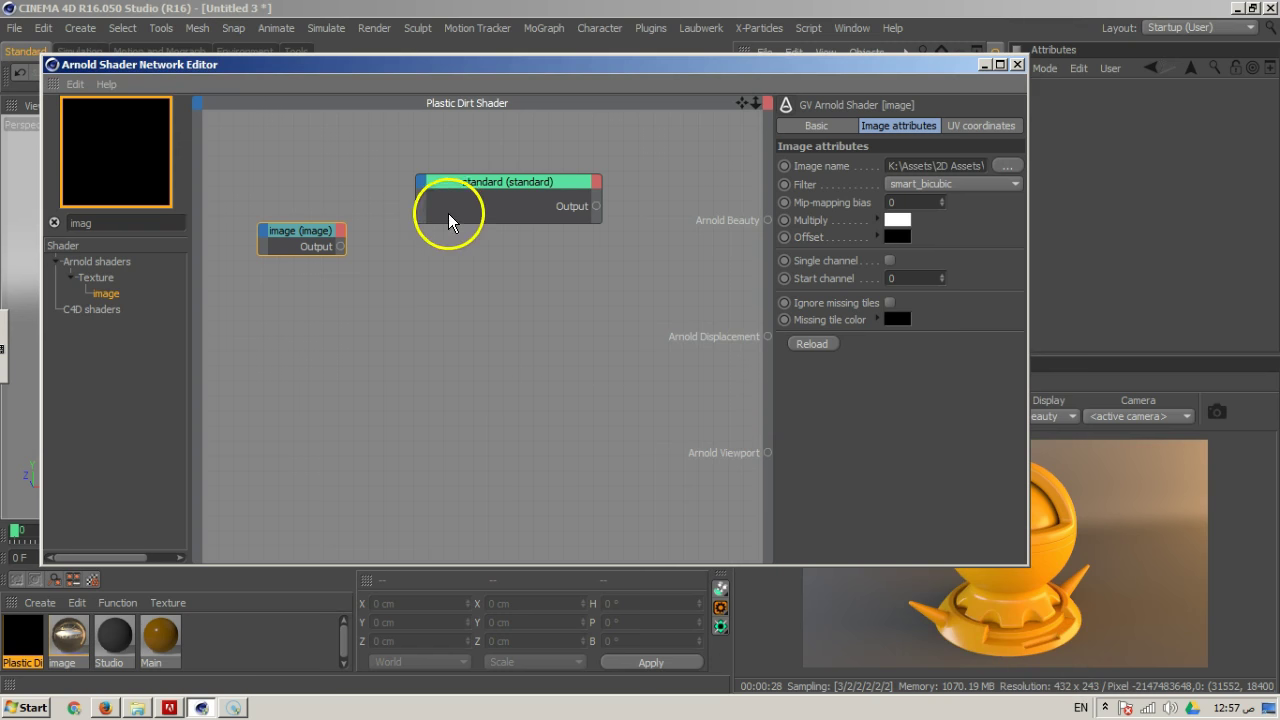
# Connect the standard shader's output to Arnold Beauty, and place a duplicate of the image node below the original
pyautogui.moveTo(584, 70); pyautogui.dragTo(514, 64)
pyautogui.moveTo(528, 195); pyautogui.dragTo(697, 210)
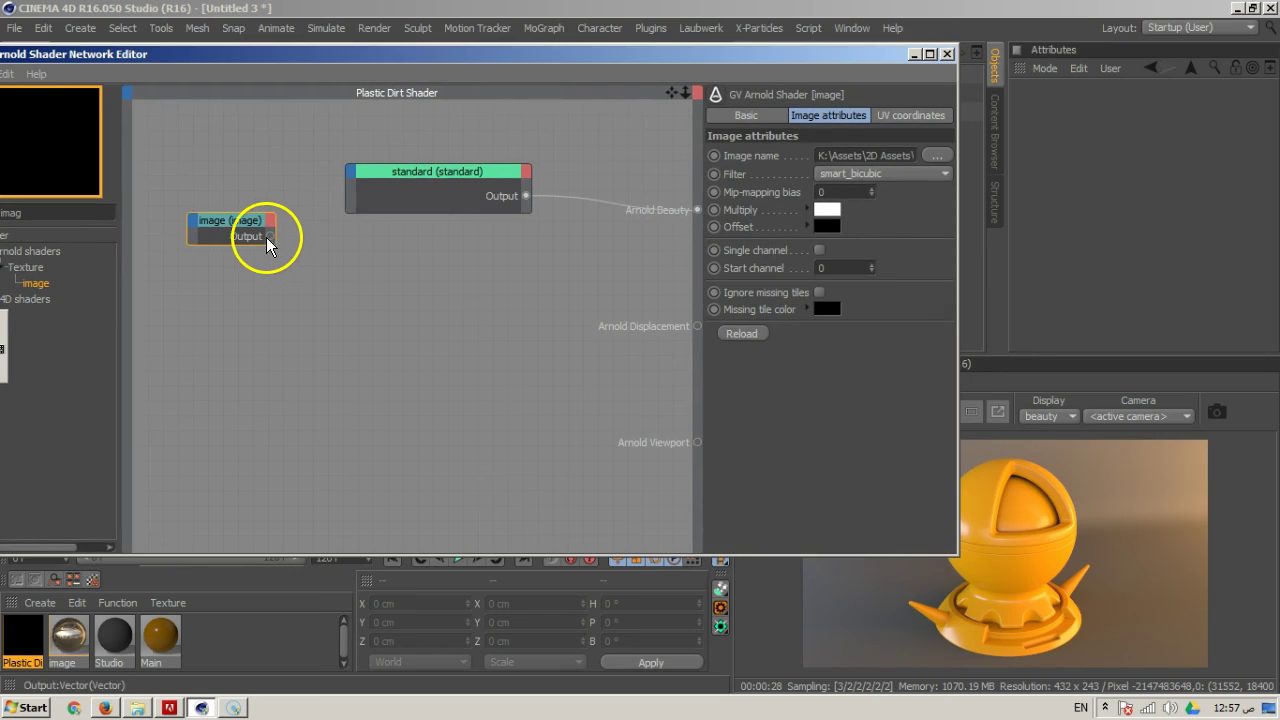
pyautogui.moveTo(240, 223); pyautogui.dragTo(205, 267)
pyautogui.moveTo(402, 180); pyautogui.dragTo(443, 154)
pyautogui.moveTo(231, 258); pyautogui.dragTo(238, 292)
pyautogui.click(215, 192)
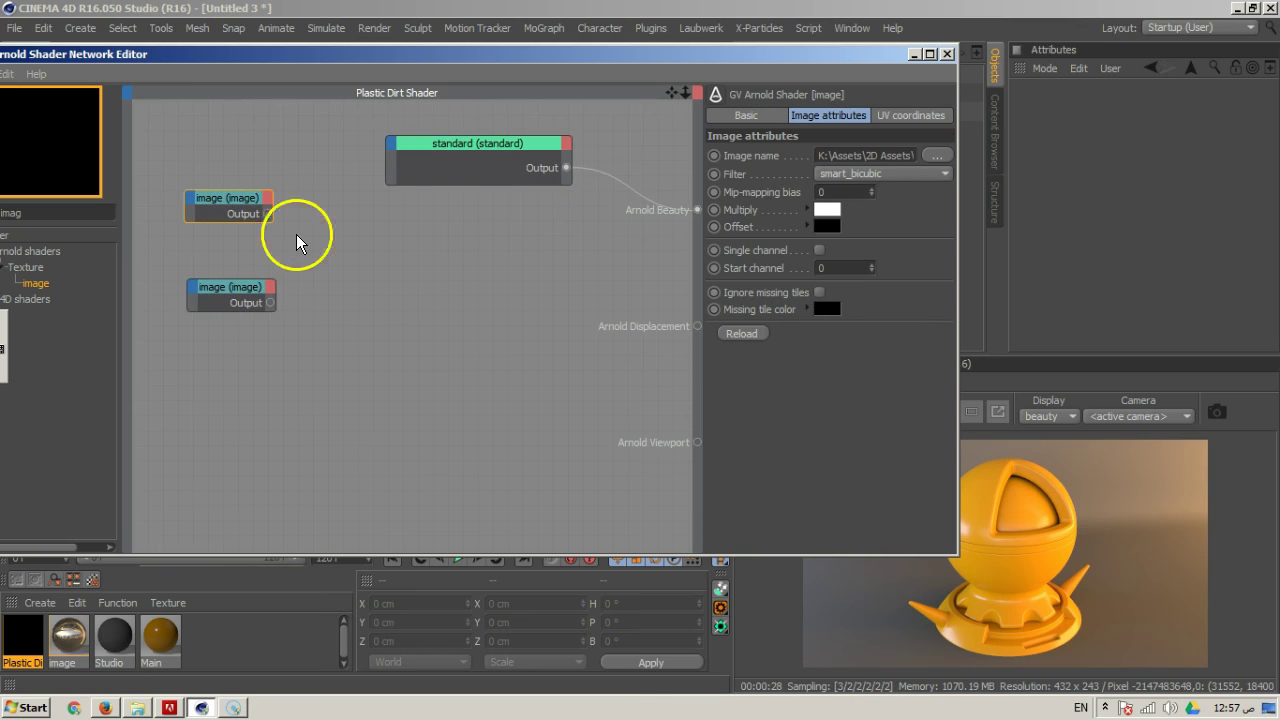
# Show the upper image node's basic properties and move the network editor window fully back into view
pyautogui.click(752, 117)
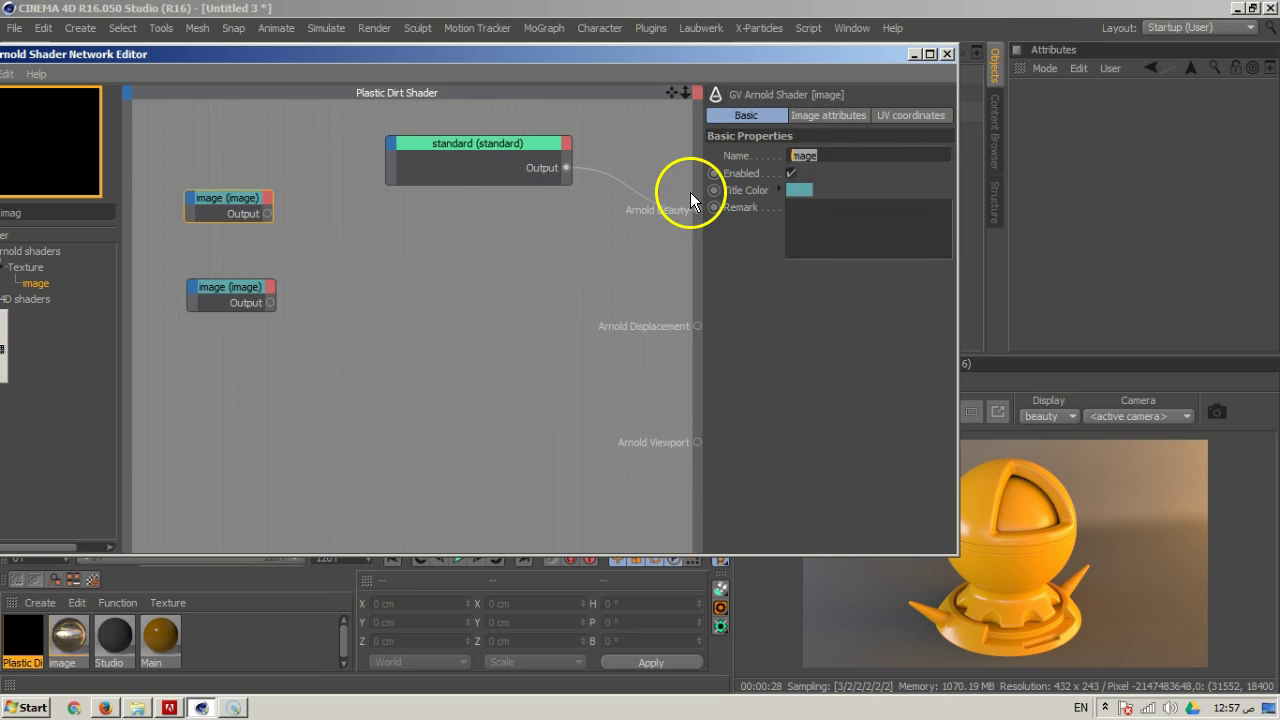
pyautogui.moveTo(835, 156); pyautogui.dragTo(764, 167)
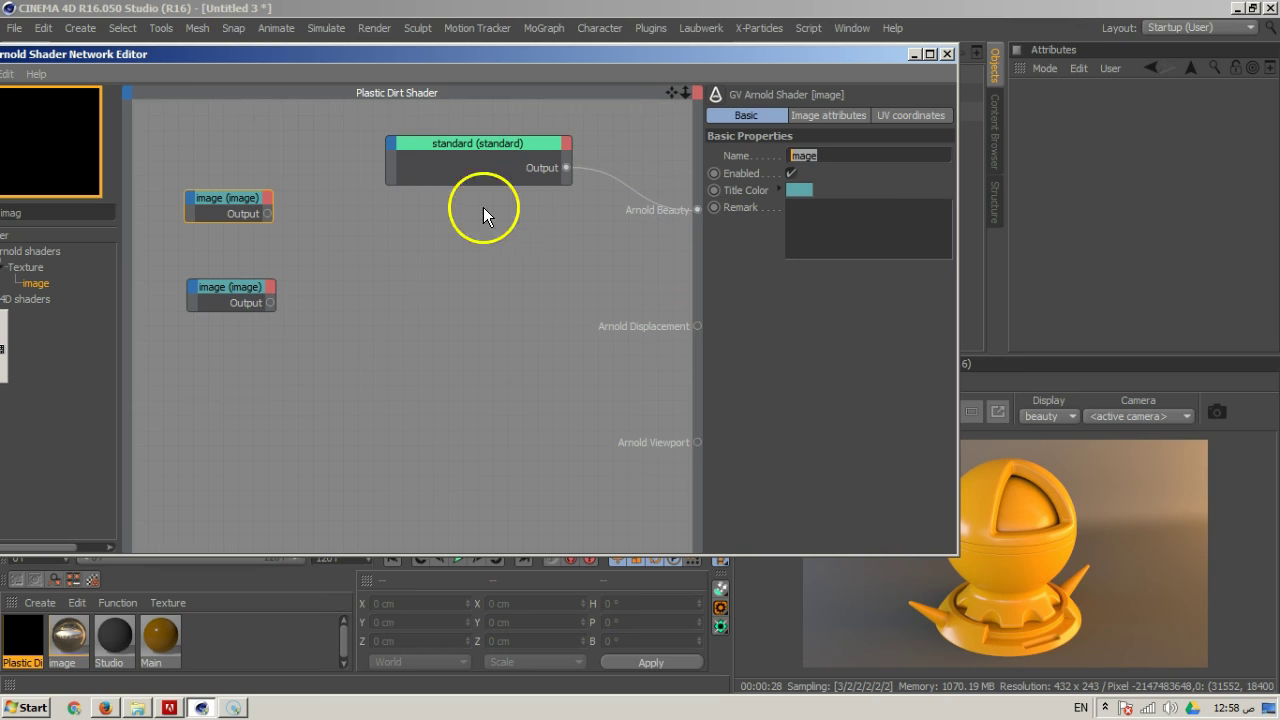
pyautogui.moveTo(619, 51); pyautogui.dragTo(720, 57)
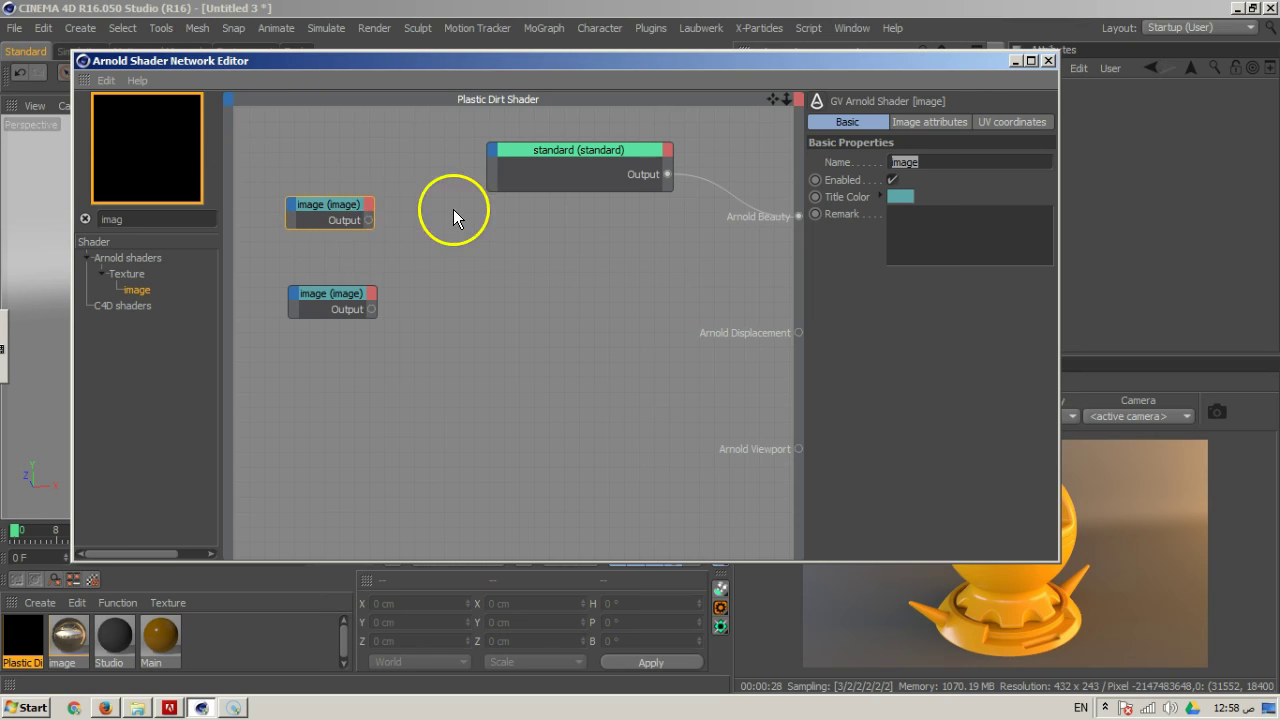
pyautogui.click(468, 289)
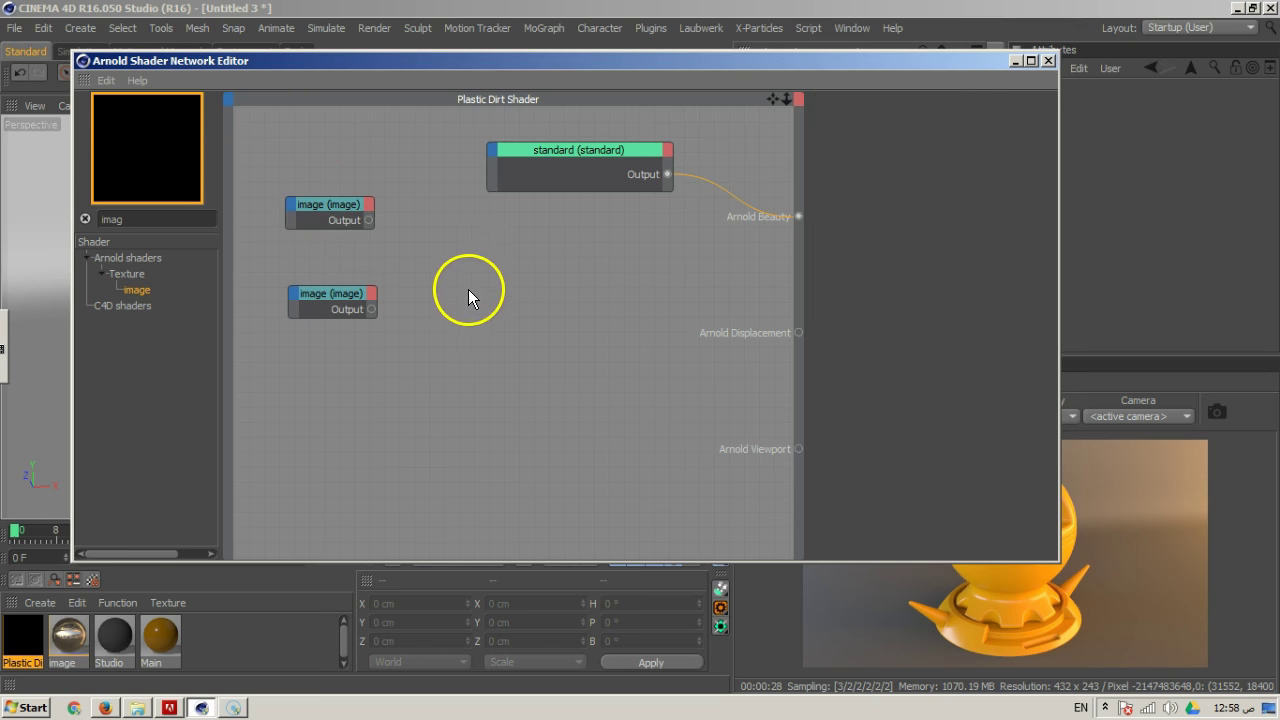
pyautogui.rightClick(470, 254)
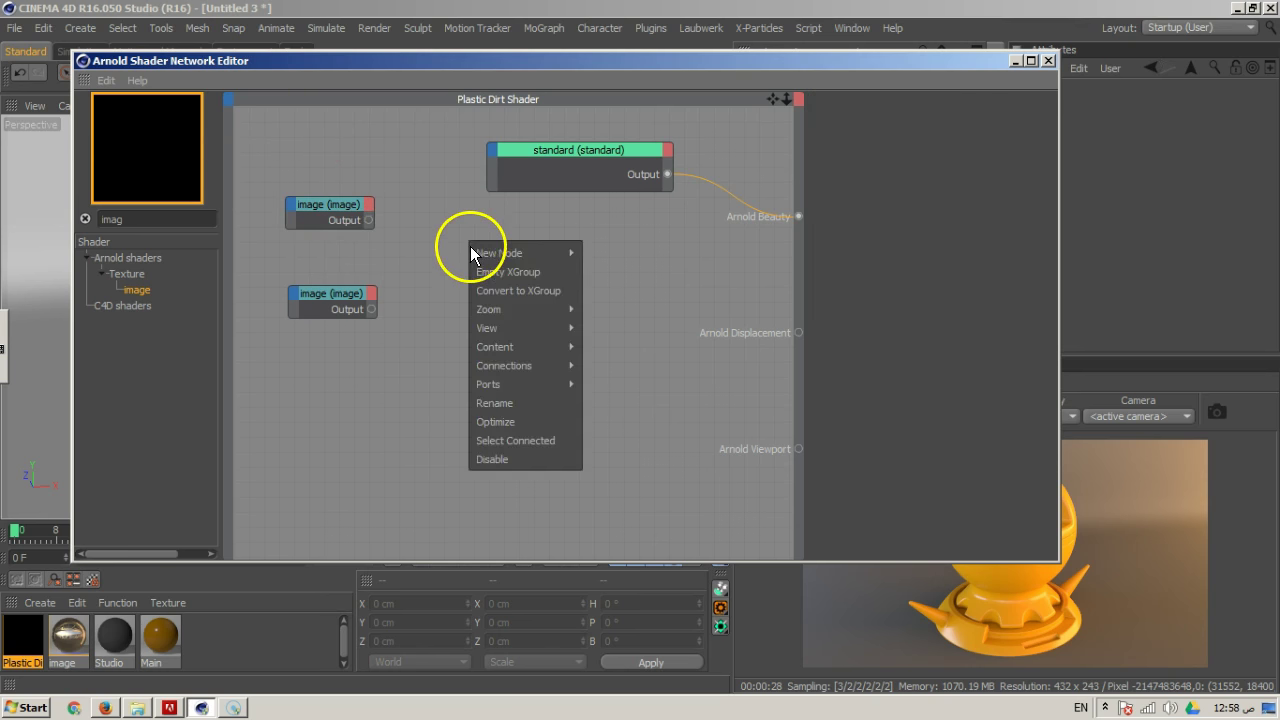
pyautogui.click(541, 272)
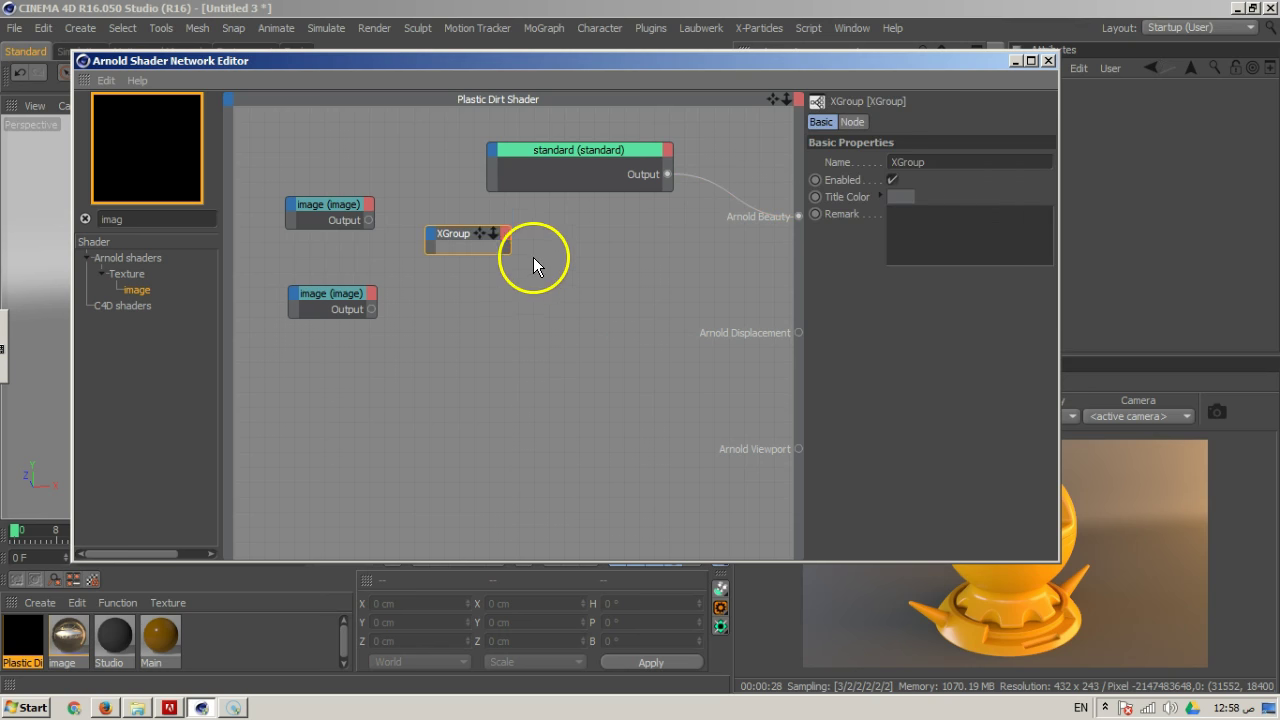
pyautogui.moveTo(509, 254); pyautogui.dragTo(690, 319)
pyautogui.moveTo(530, 236); pyautogui.dragTo(424, 348)
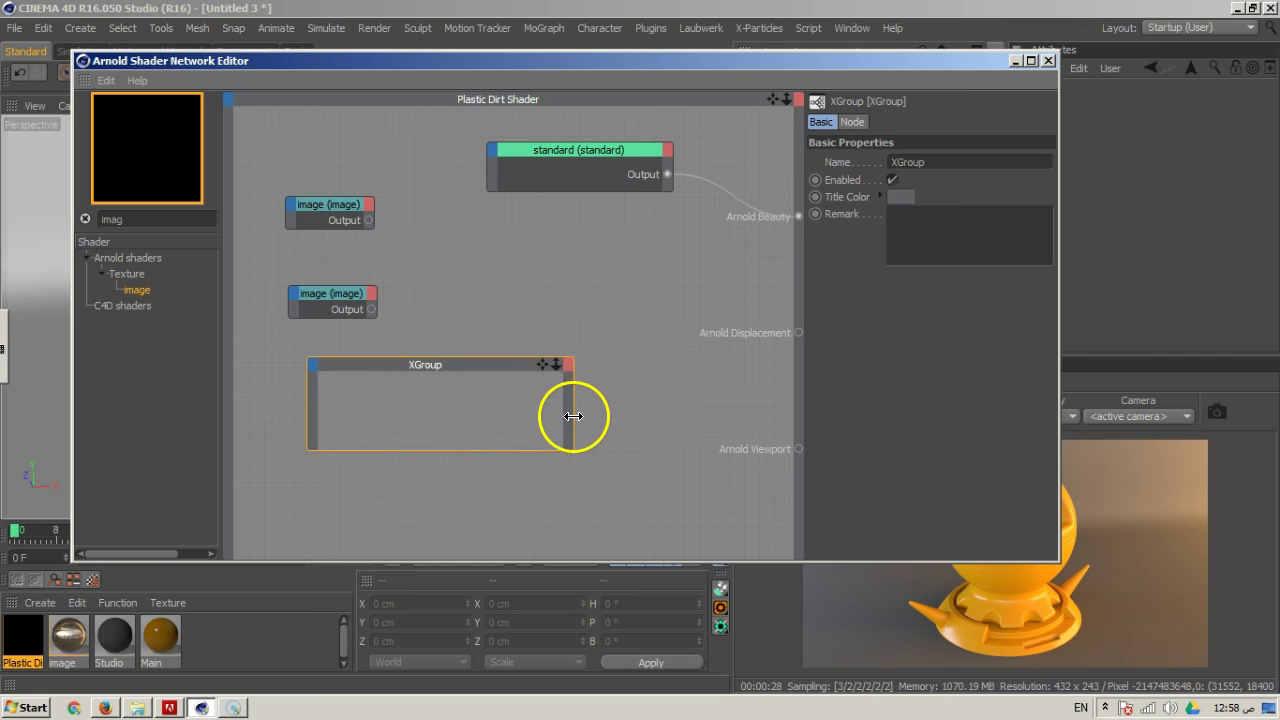
pyautogui.click(569, 364)
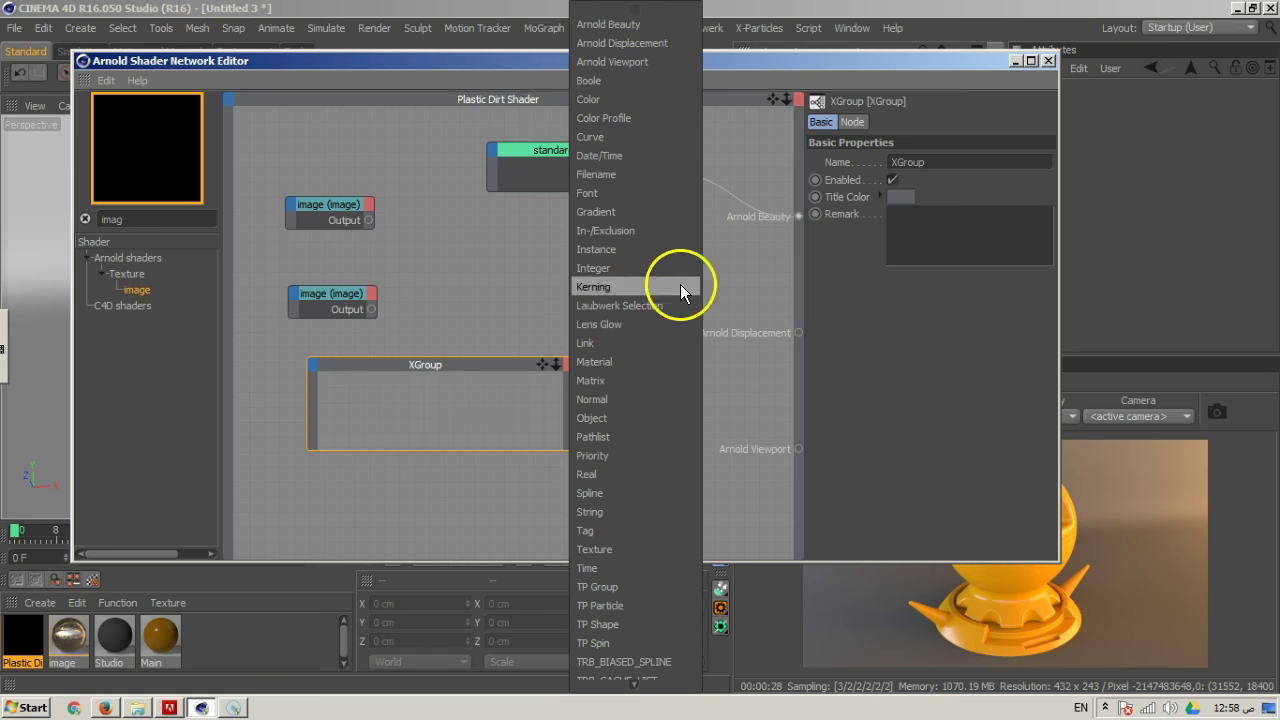
pyautogui.click(496, 364)
pyautogui.moveTo(487, 365); pyautogui.dragTo(492, 359)
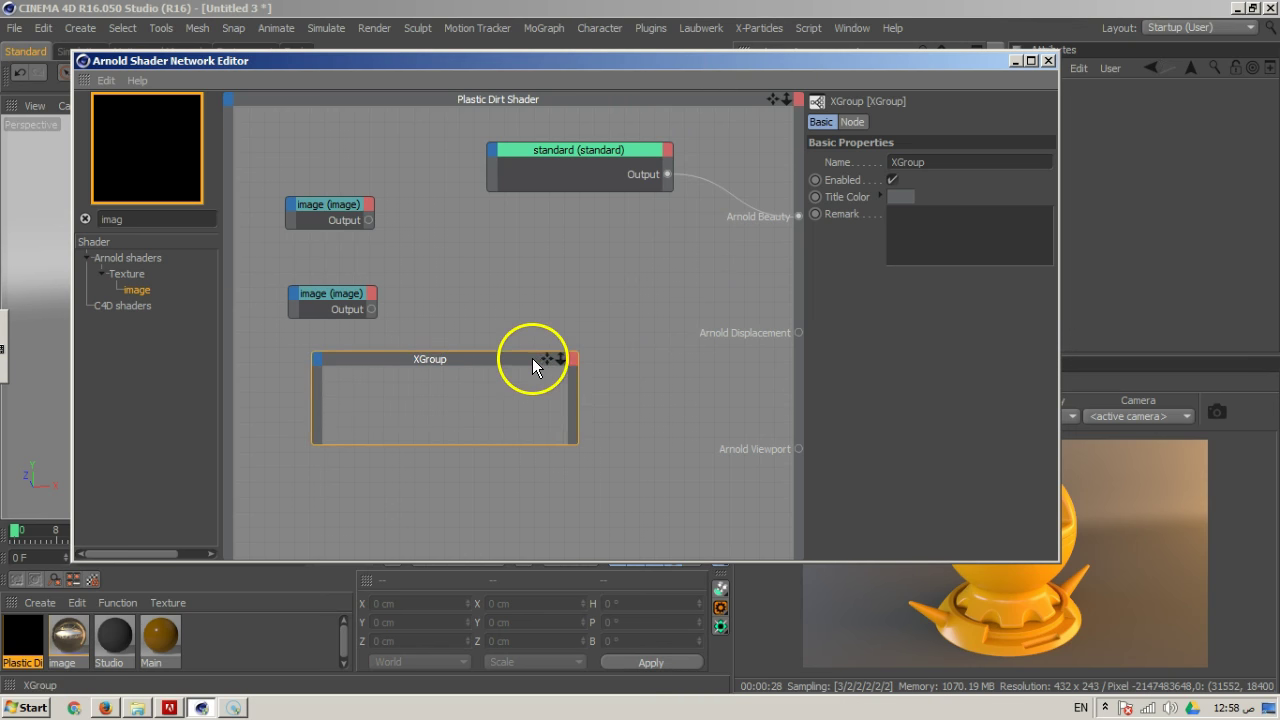
pyautogui.press('Delete')
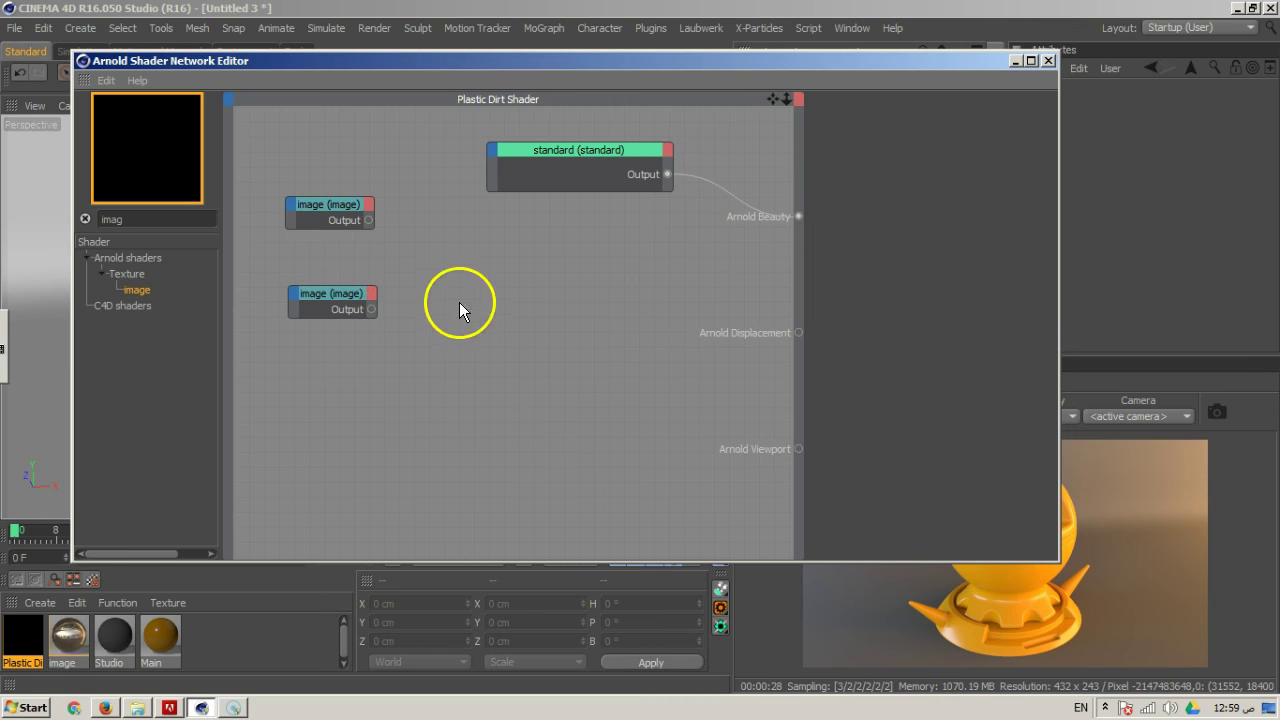
# Rename the upper image node BarkPL-IMG and widen it so its full title fits
pyautogui.click(330, 207)
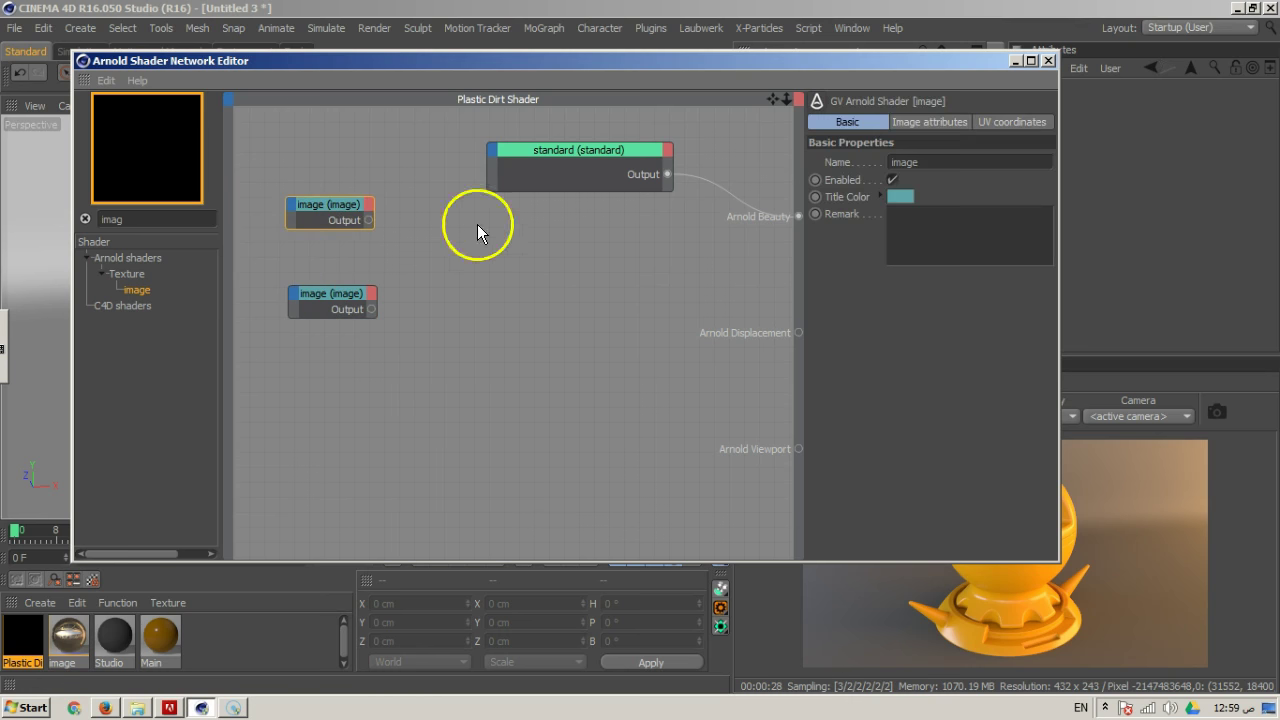
pyautogui.click(939, 123)
pyautogui.click(860, 122)
pyautogui.moveTo(931, 160); pyautogui.dragTo(856, 166)
pyautogui.write('BarkPL-IMG')
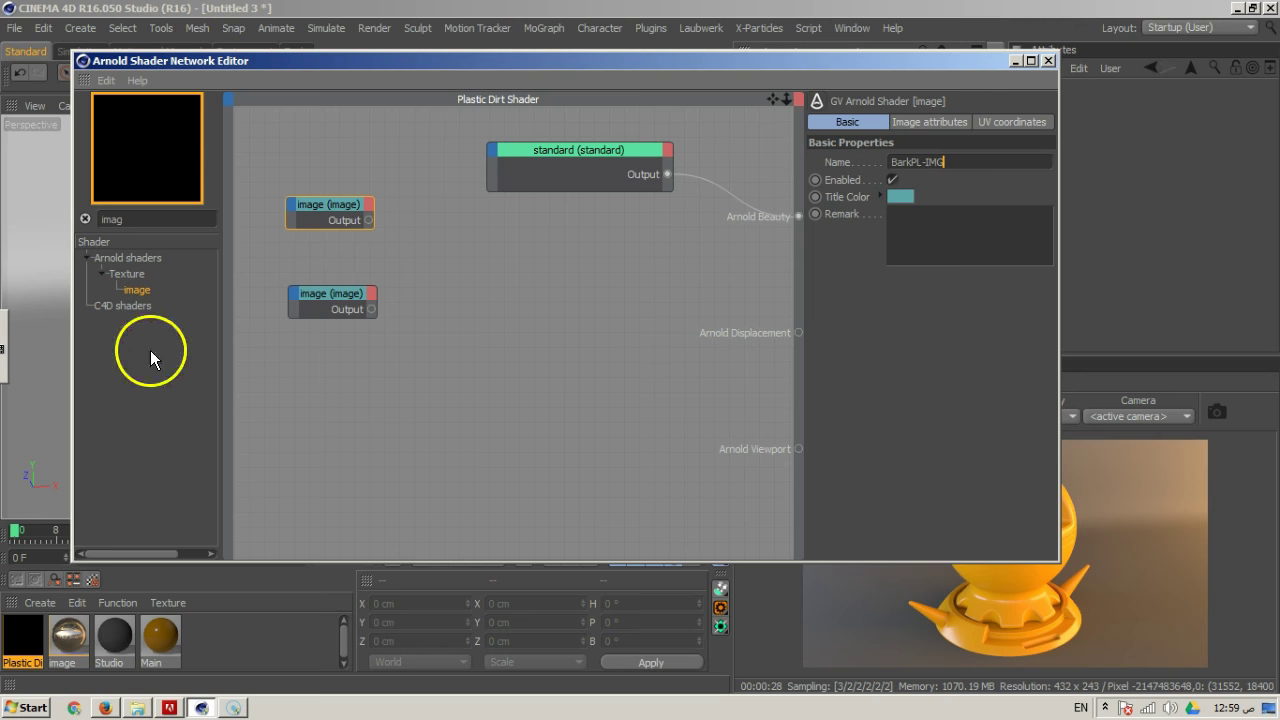
pyautogui.click(446, 227)
pyautogui.click(305, 224)
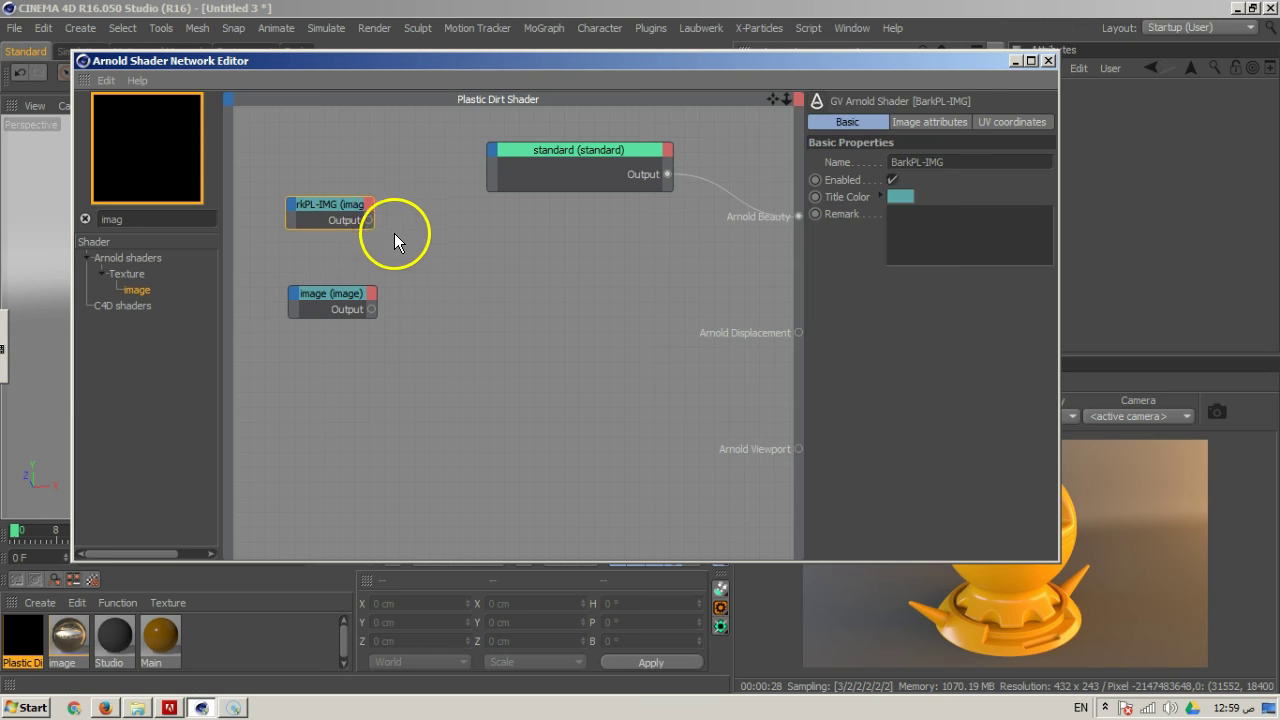
pyautogui.moveTo(372, 227); pyautogui.dragTo(428, 240)
pyautogui.click(336, 294)
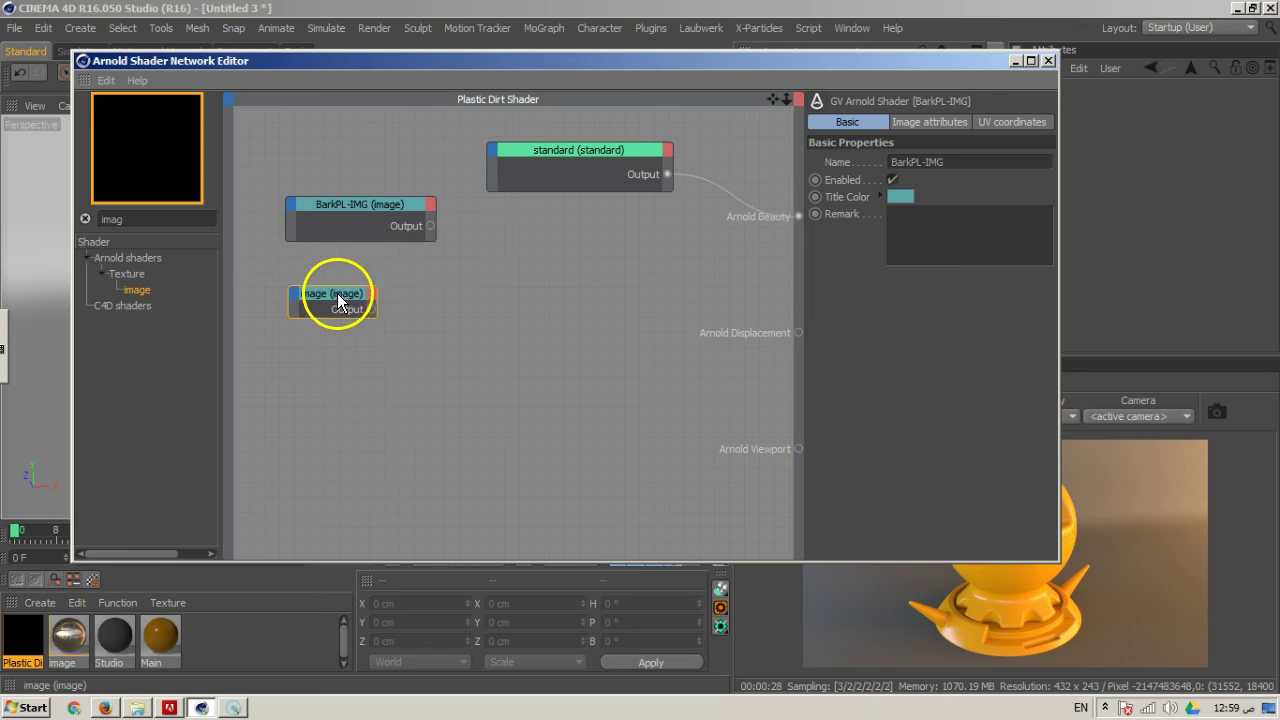
pyautogui.click(926, 121)
pyautogui.click(1056, 160)
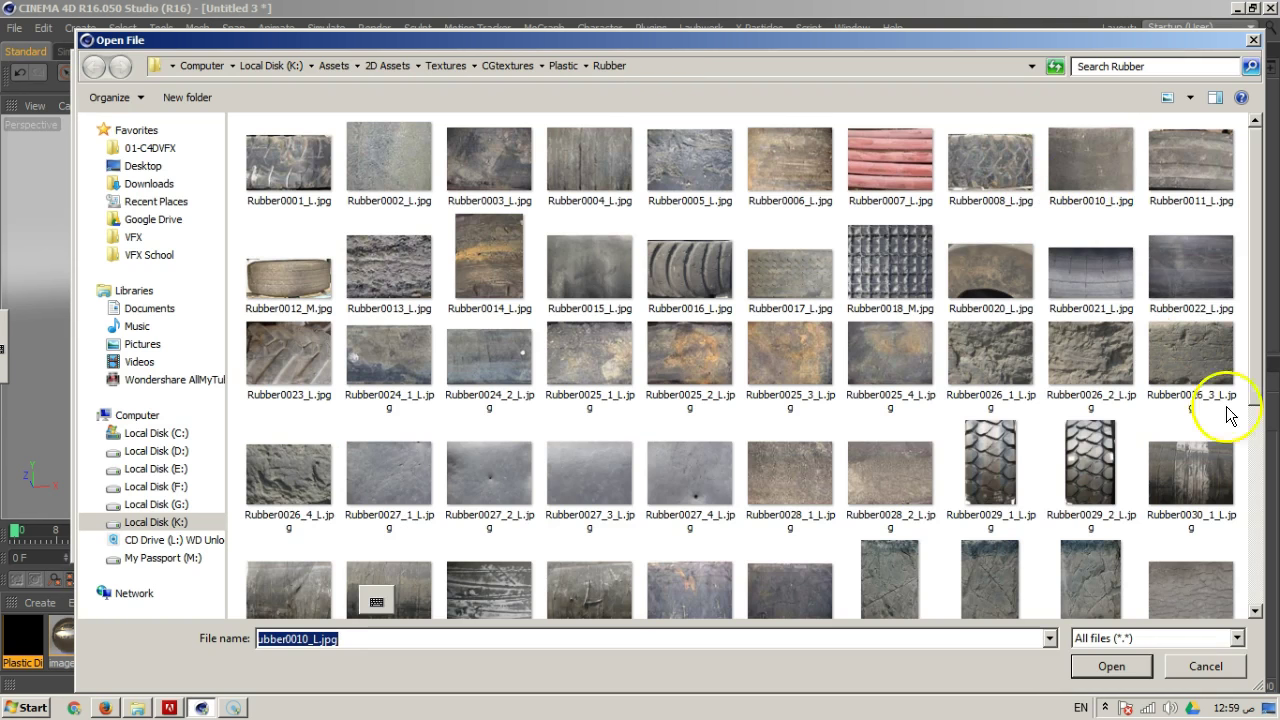
pyautogui.click(1182, 670)
# Load Rubber0022_L.jpg from the Rubber folder into the BarkPL-IMG node without copying it to the project location
pyautogui.click(380, 215)
pyautogui.click(1038, 161)
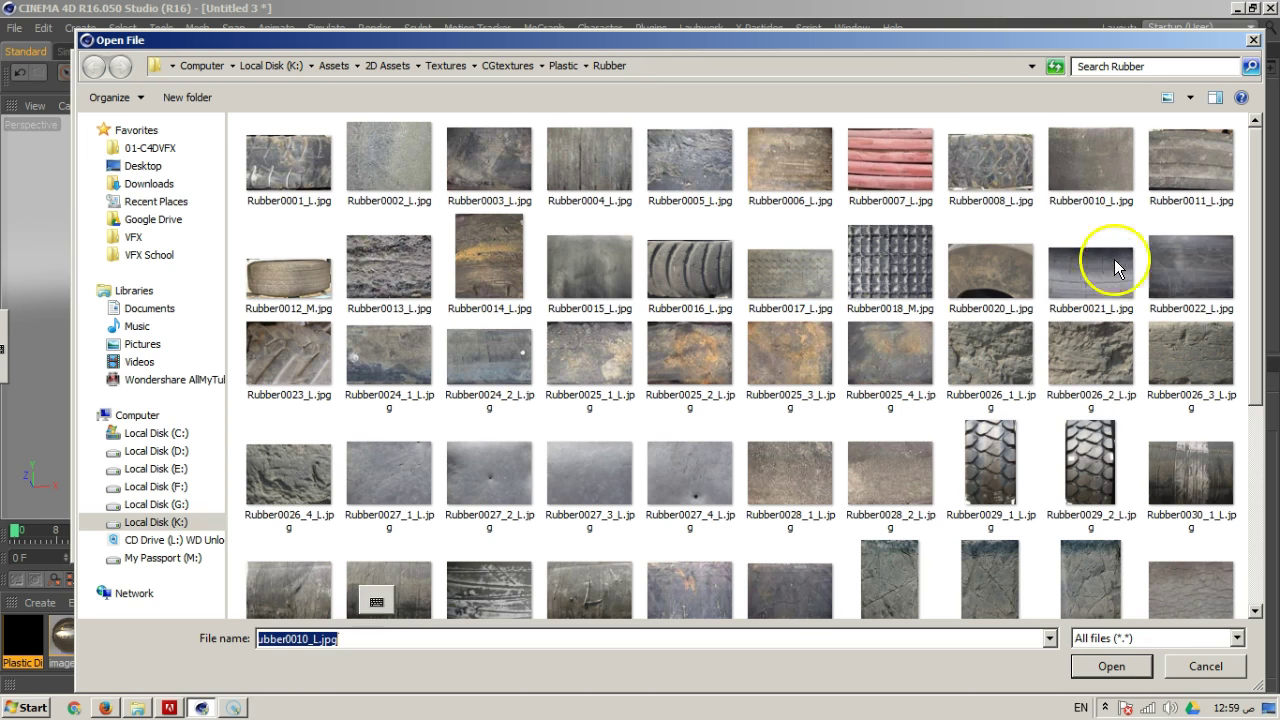
pyautogui.click(1198, 275)
pyautogui.click(1110, 665)
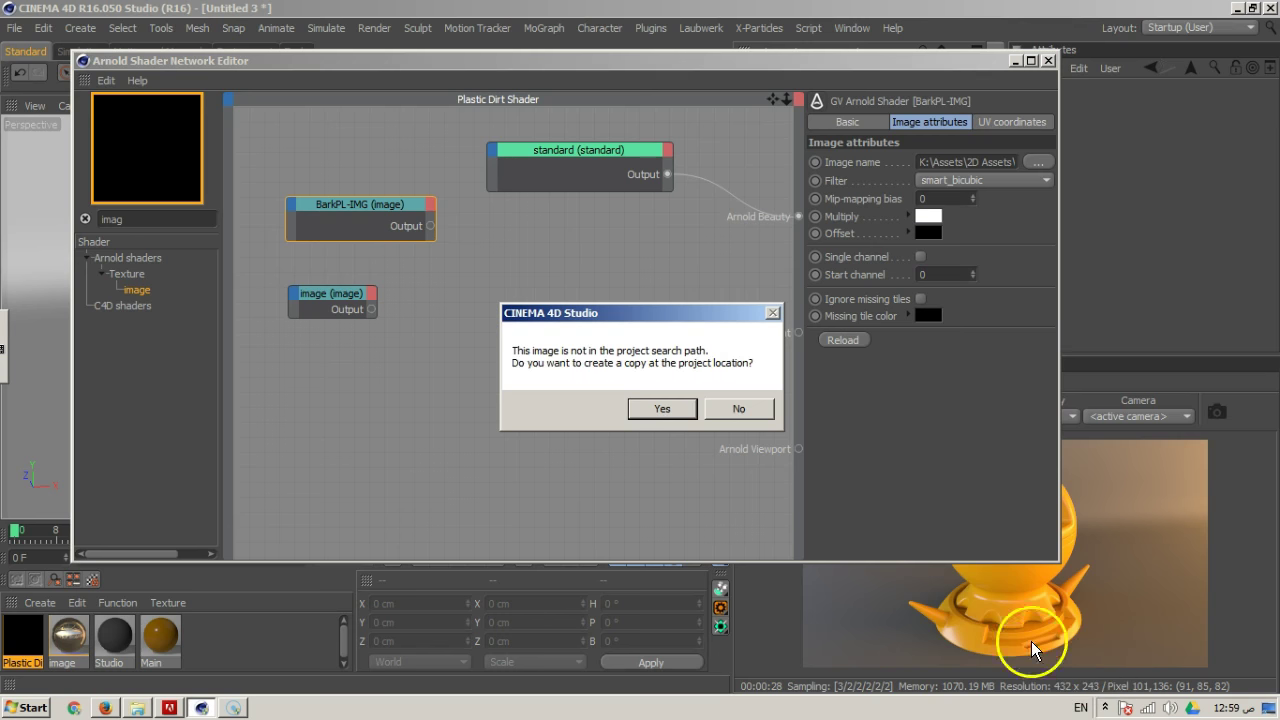
pyautogui.click(752, 408)
# Load Rubber0010_L.jpg into the lower image node without copying it to the project location
pyautogui.click(325, 295)
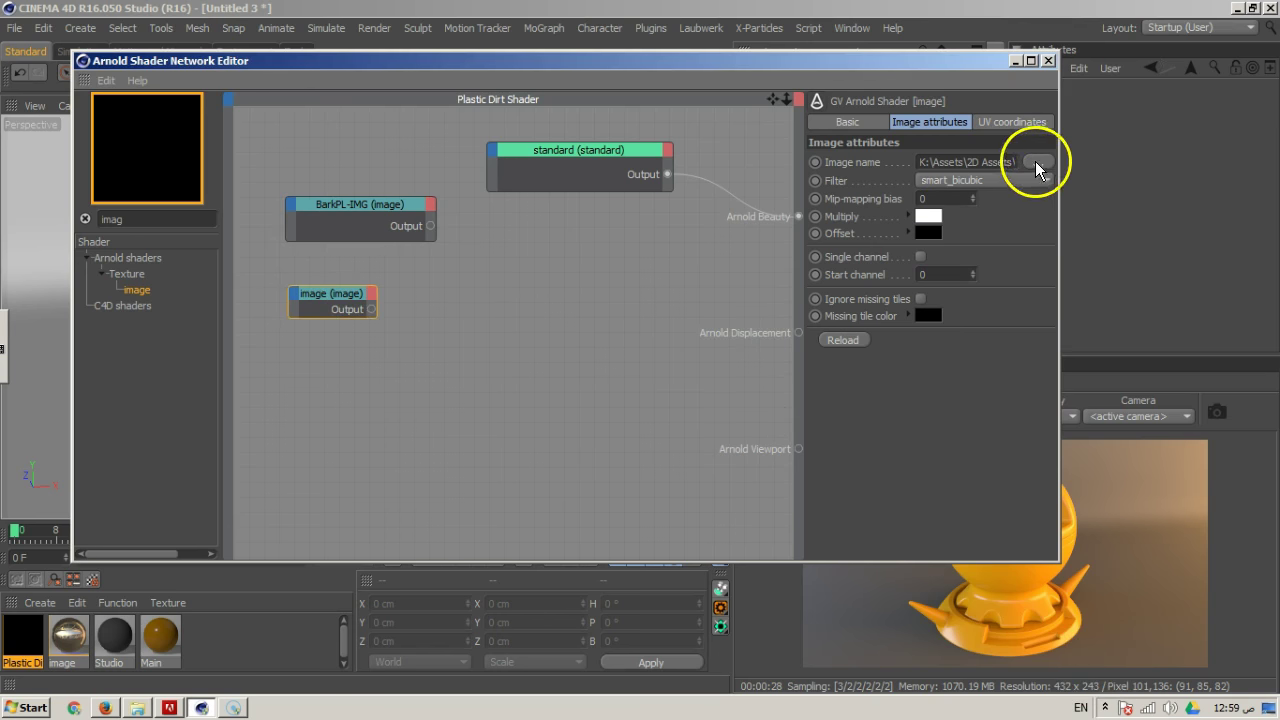
pyautogui.click(1040, 163)
pyautogui.click(1112, 195)
pyautogui.click(1105, 666)
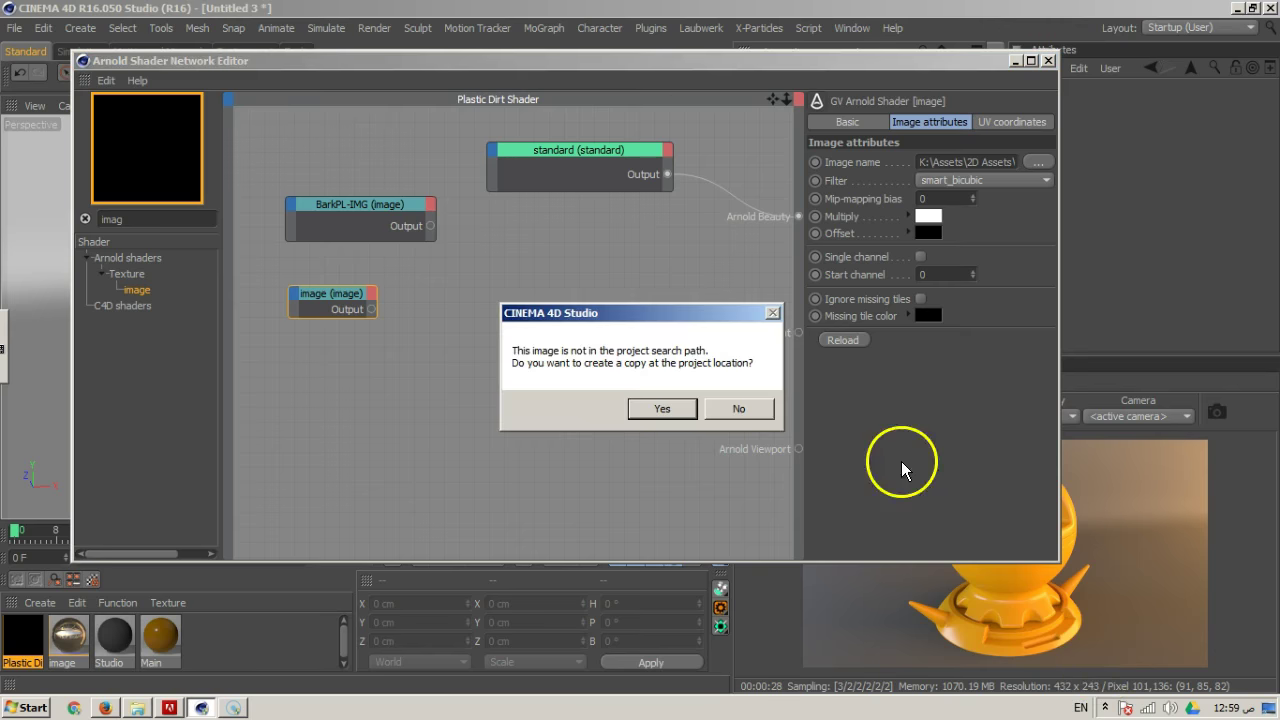
pyautogui.click(752, 409)
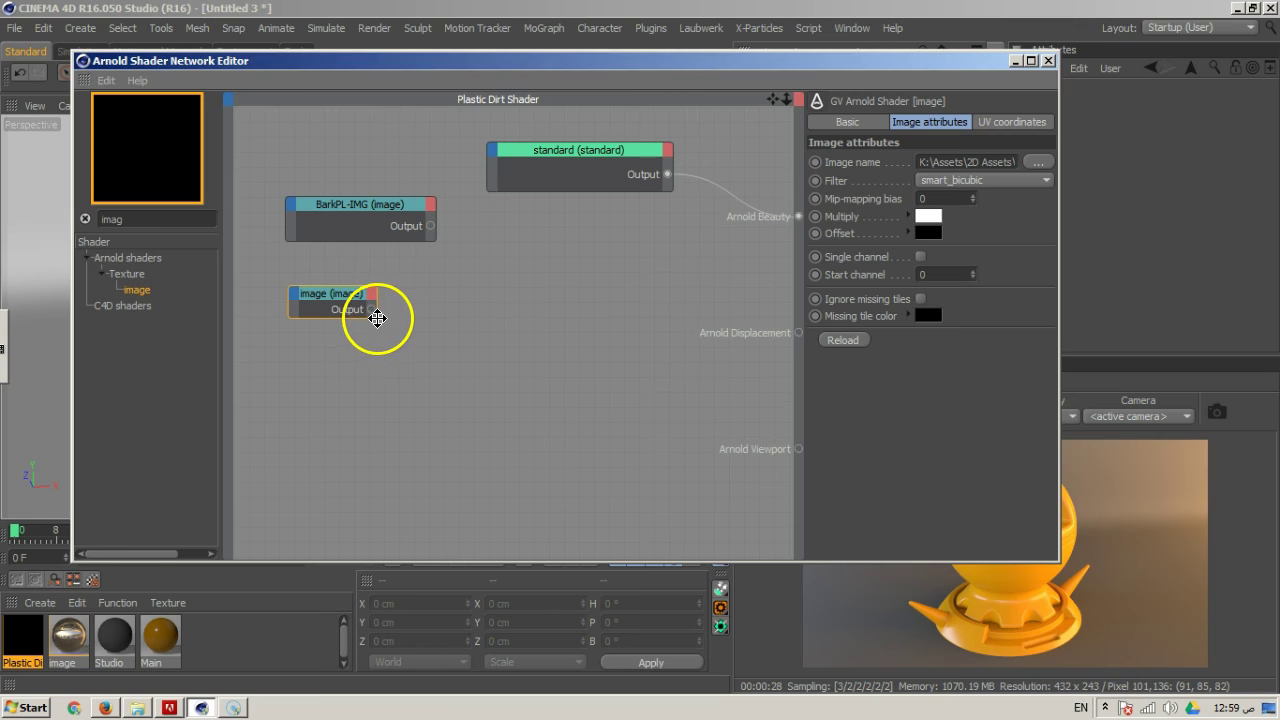
# Widen the lower image node to match the one above it and rename it LitePL-IMG
pyautogui.moveTo(387, 315); pyautogui.dragTo(377, 281)
pyautogui.click(847, 121)
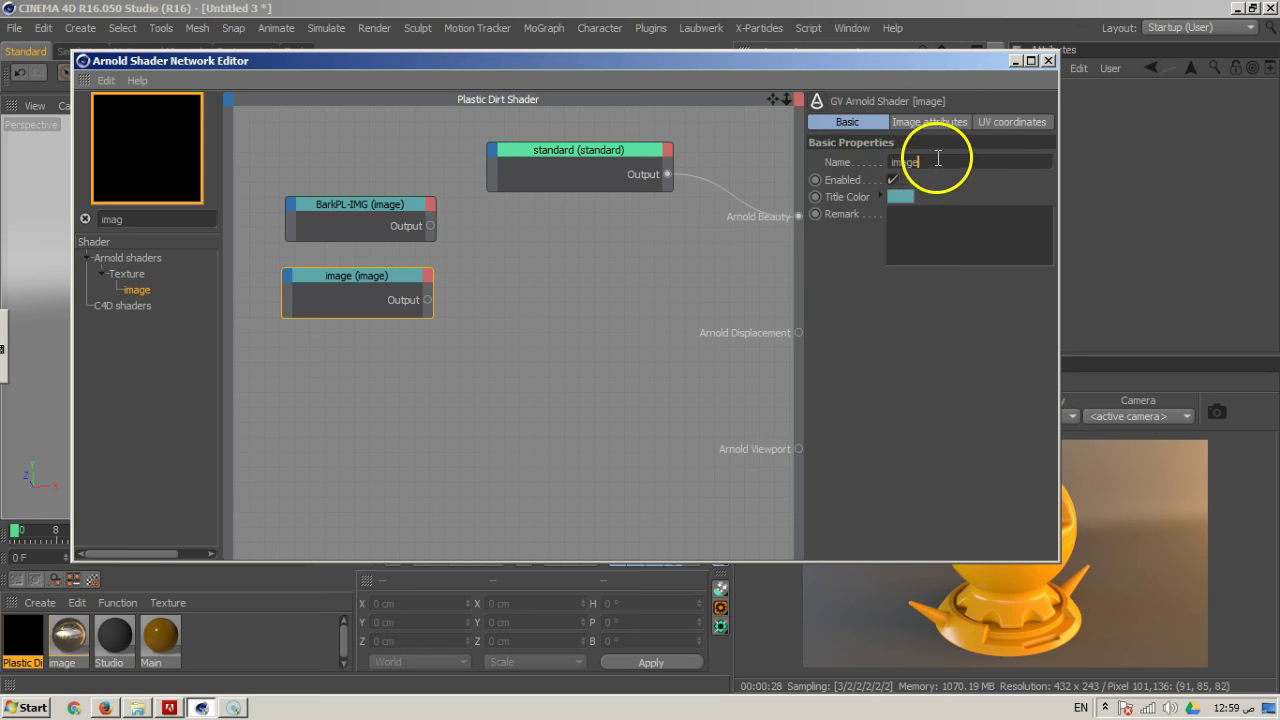
pyautogui.write('Light')
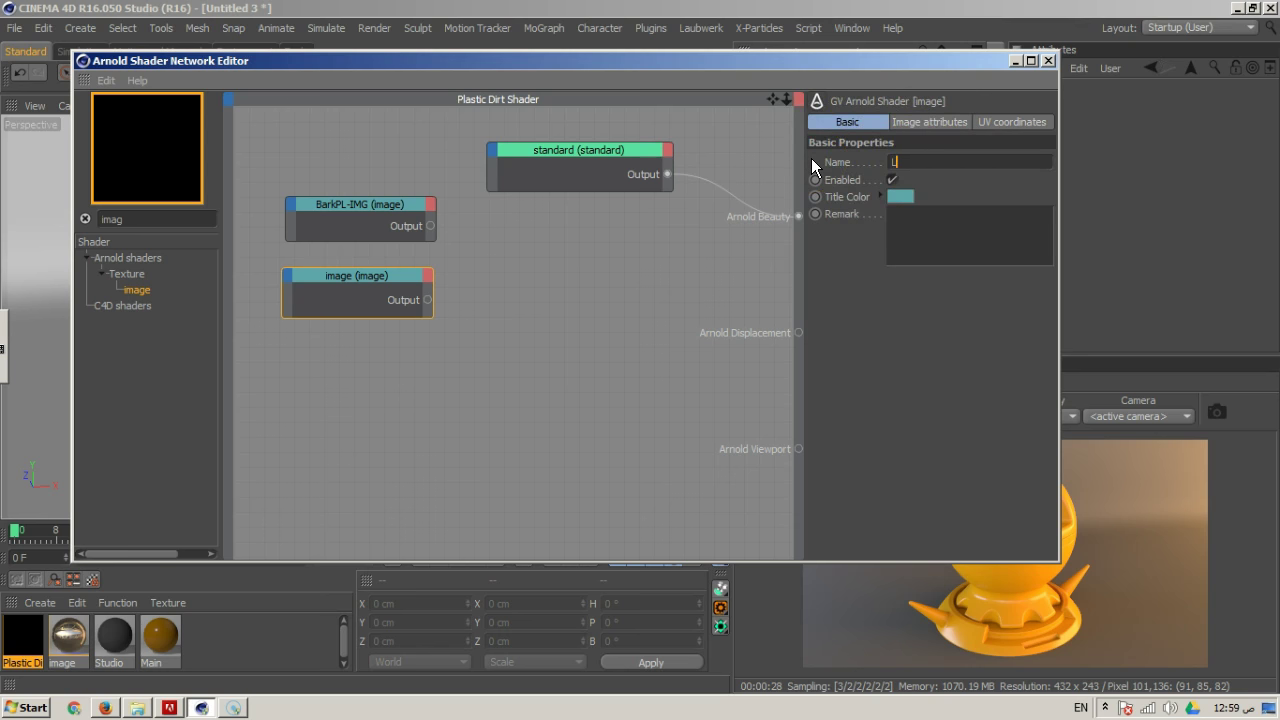
pyautogui.press('BackSpace')
pyautogui.press('BackSpace')
pyautogui.press('BackSpace')
pyautogui.write('tePL-IMG')
pyautogui.click(465, 278)
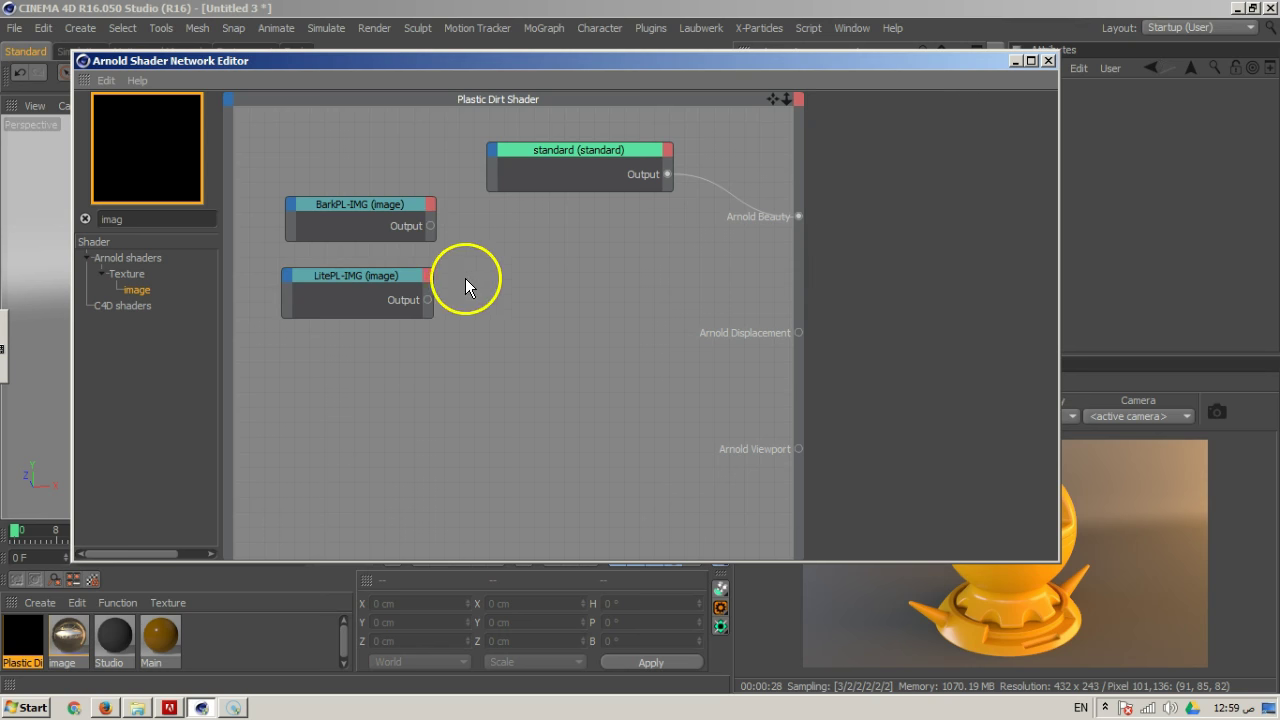
# Space the two image nodes and the standard node apart and connect LitePL-IMG's output to Arnold Beauty
pyautogui.moveTo(363, 203); pyautogui.dragTo(341, 159)
pyautogui.moveTo(364, 275); pyautogui.dragTo(328, 275)
pyautogui.moveTo(594, 148); pyautogui.dragTo(635, 160)
pyautogui.moveTo(364, 276); pyautogui.dragTo(798, 216)
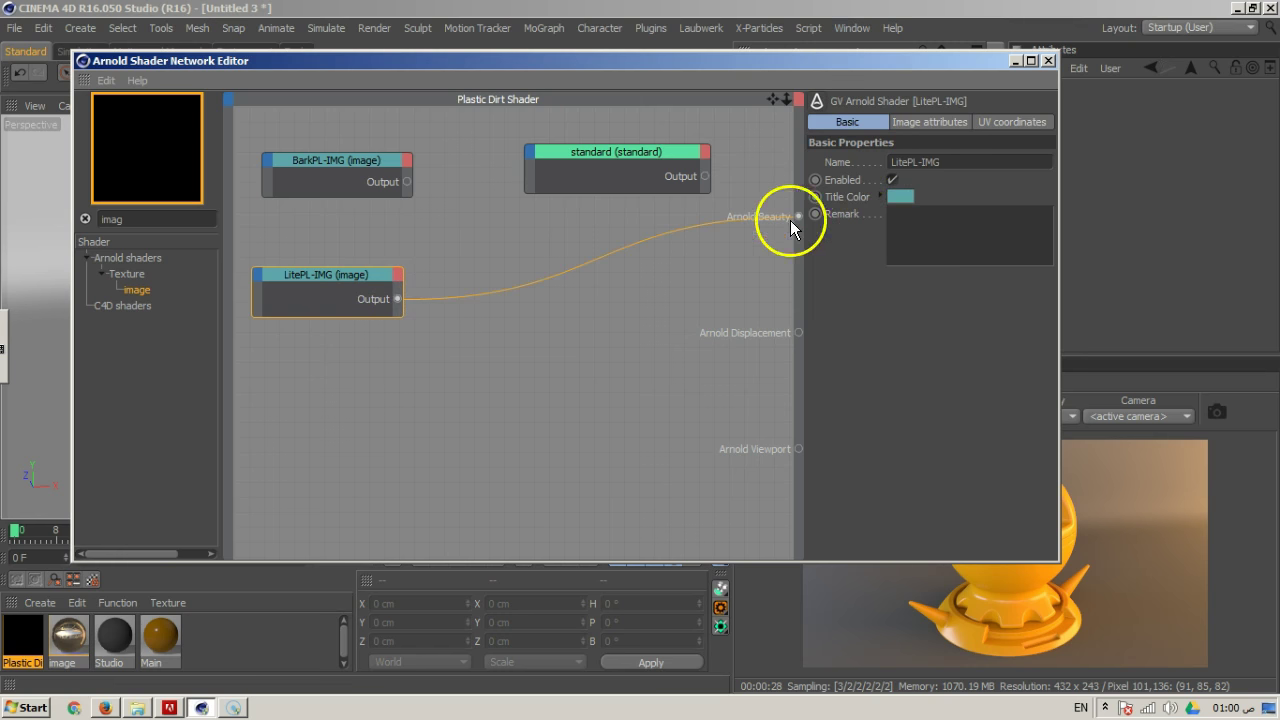
# Apply the Plastic Dirt Shader material to the shaderBall object, keeping the network editor clear of the object list and render preview
pyautogui.moveTo(897, 76); pyautogui.dragTo(586, 58)
pyautogui.click(968, 362)
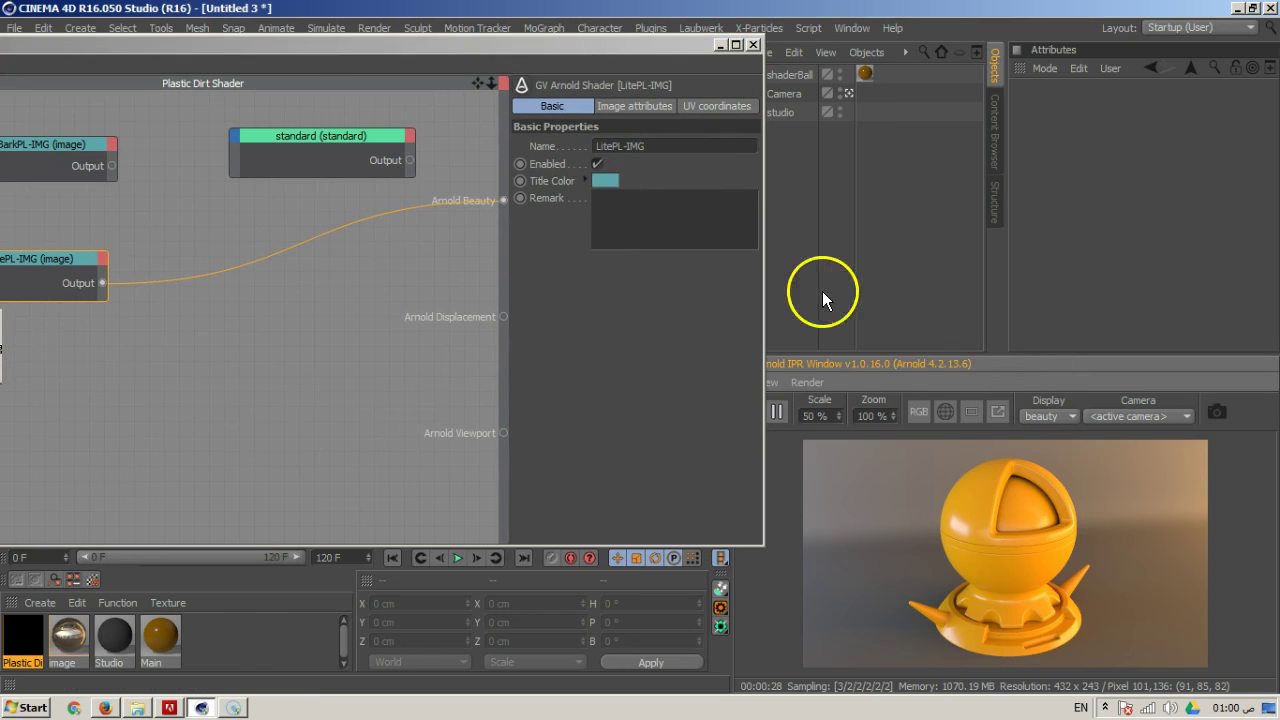
pyautogui.moveTo(625, 70); pyautogui.dragTo(614, 129)
pyautogui.moveTo(23, 630); pyautogui.dragTo(866, 74)
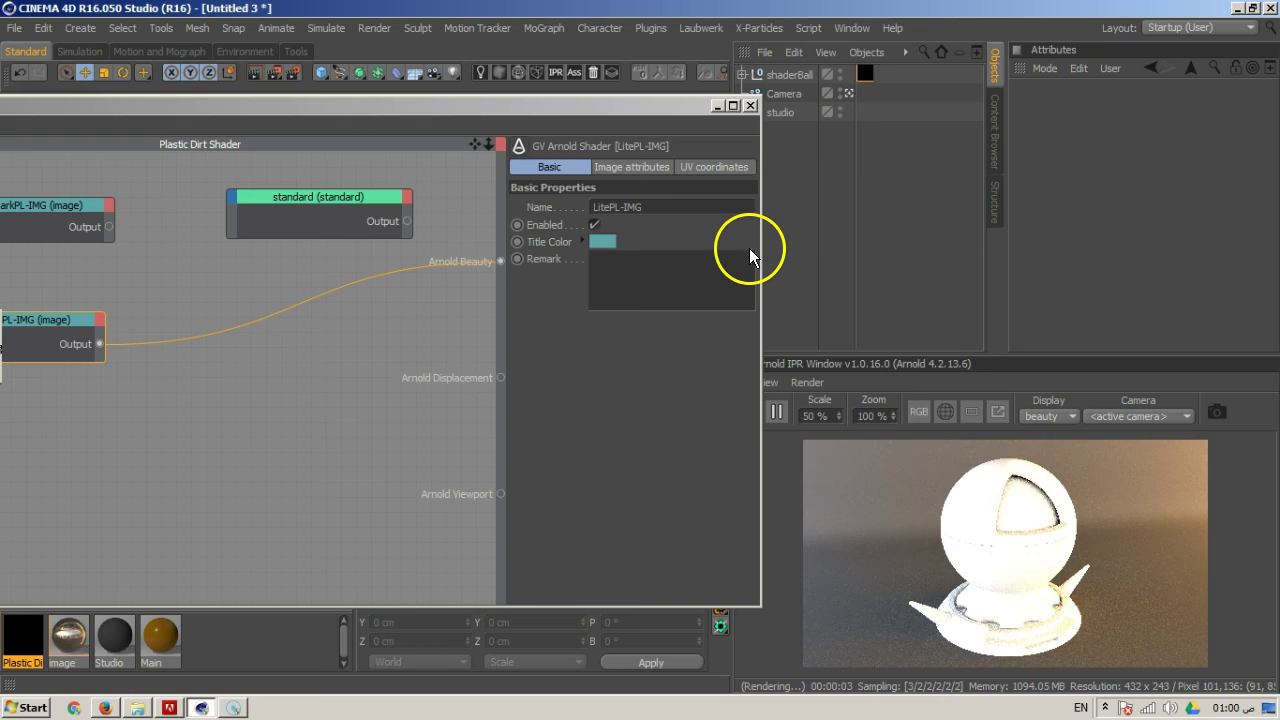
pyautogui.moveTo(662, 108); pyautogui.dragTo(487, 159)
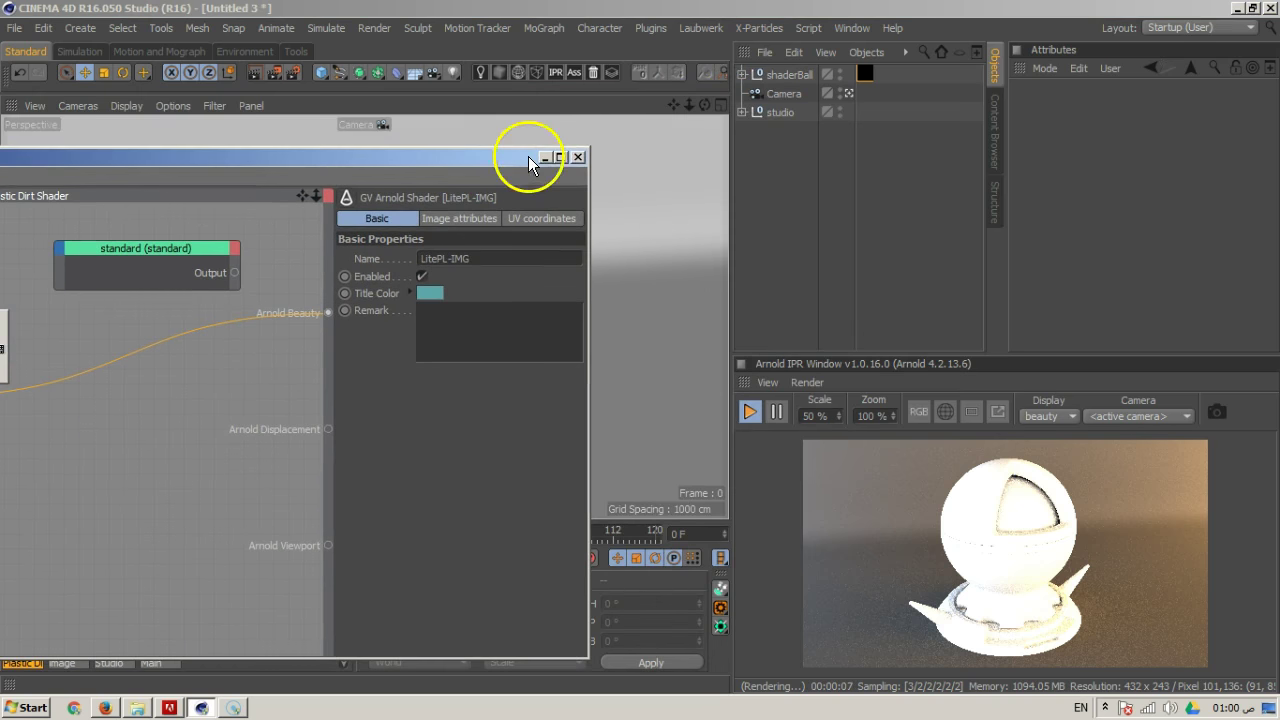
# Expand the studio group and switch its skydome, blue and orange lights off and back on to compare the render
pyautogui.click(743, 112)
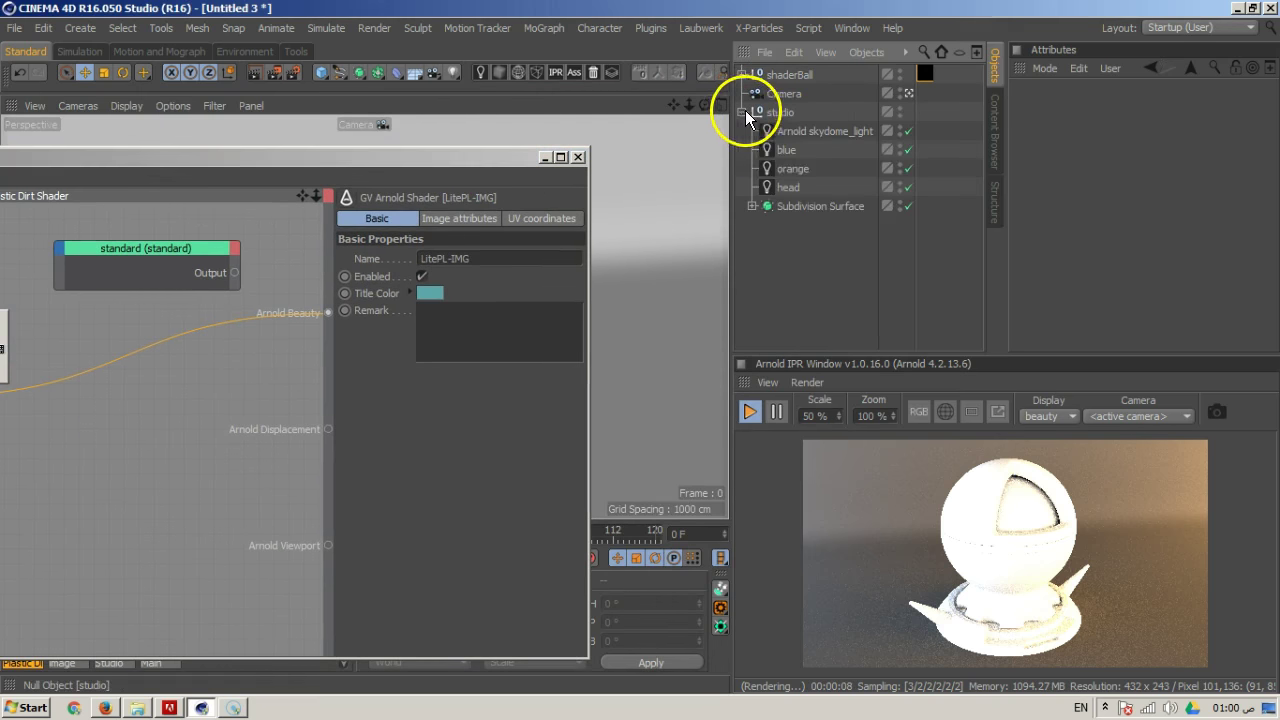
pyautogui.click(908, 131)
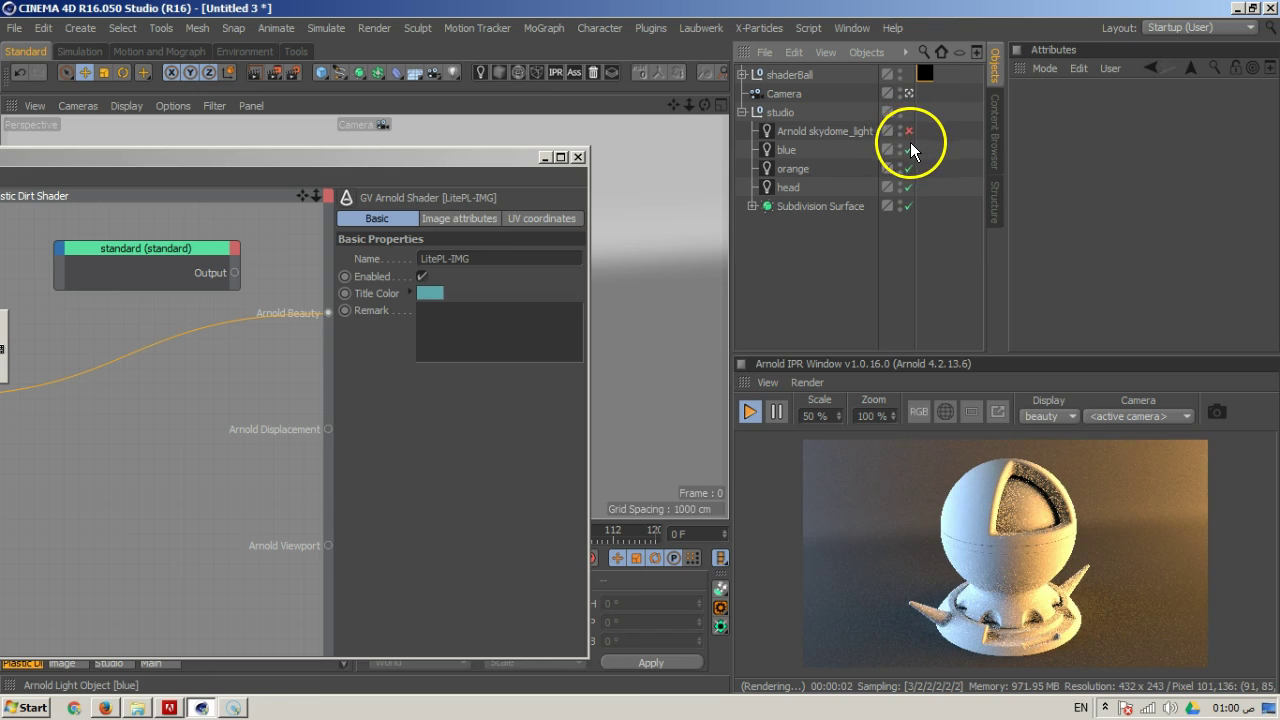
pyautogui.click(909, 149)
pyautogui.click(909, 167)
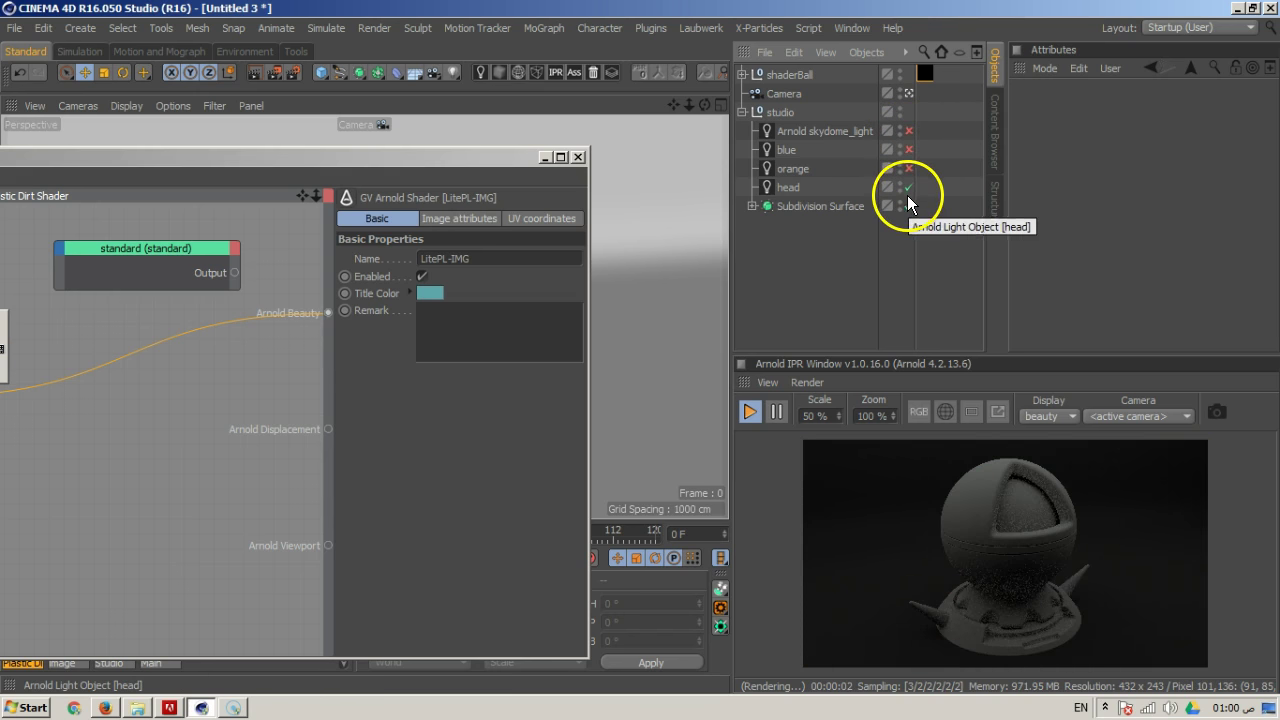
pyautogui.click(909, 168)
pyautogui.click(909, 131)
pyautogui.click(909, 149)
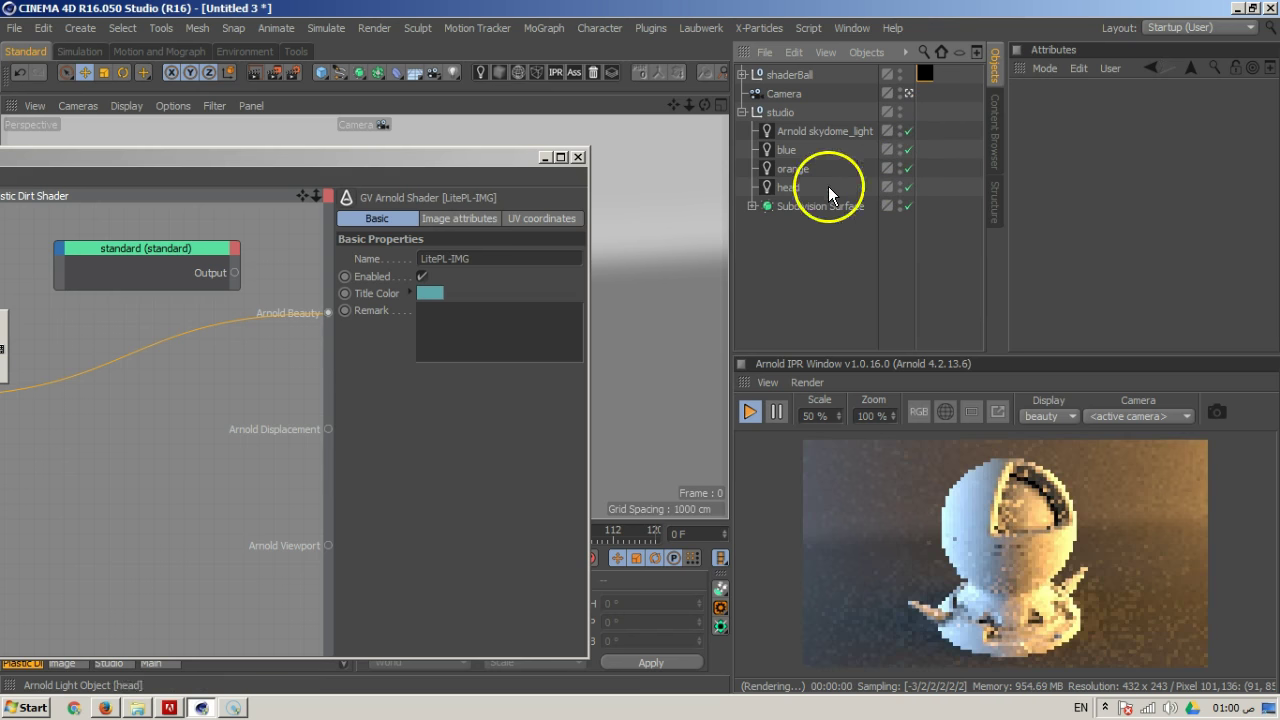
# Connect LitePL-IMG to the standard shader's Diffuse Color and the standard shader's output to Arnold Beauty
pyautogui.moveTo(390, 180); pyautogui.dragTo(628, 117)
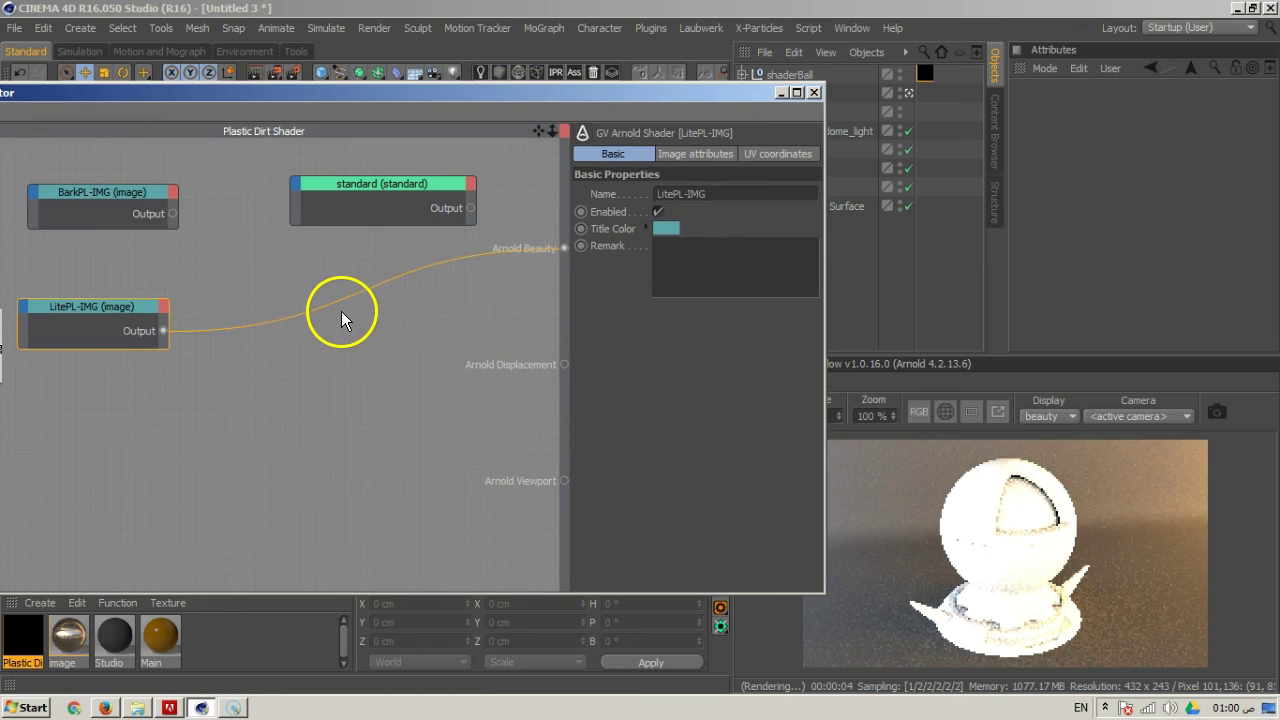
pyautogui.moveTo(335, 305); pyautogui.dragTo(300, 196)
pyautogui.moveTo(366, 200)
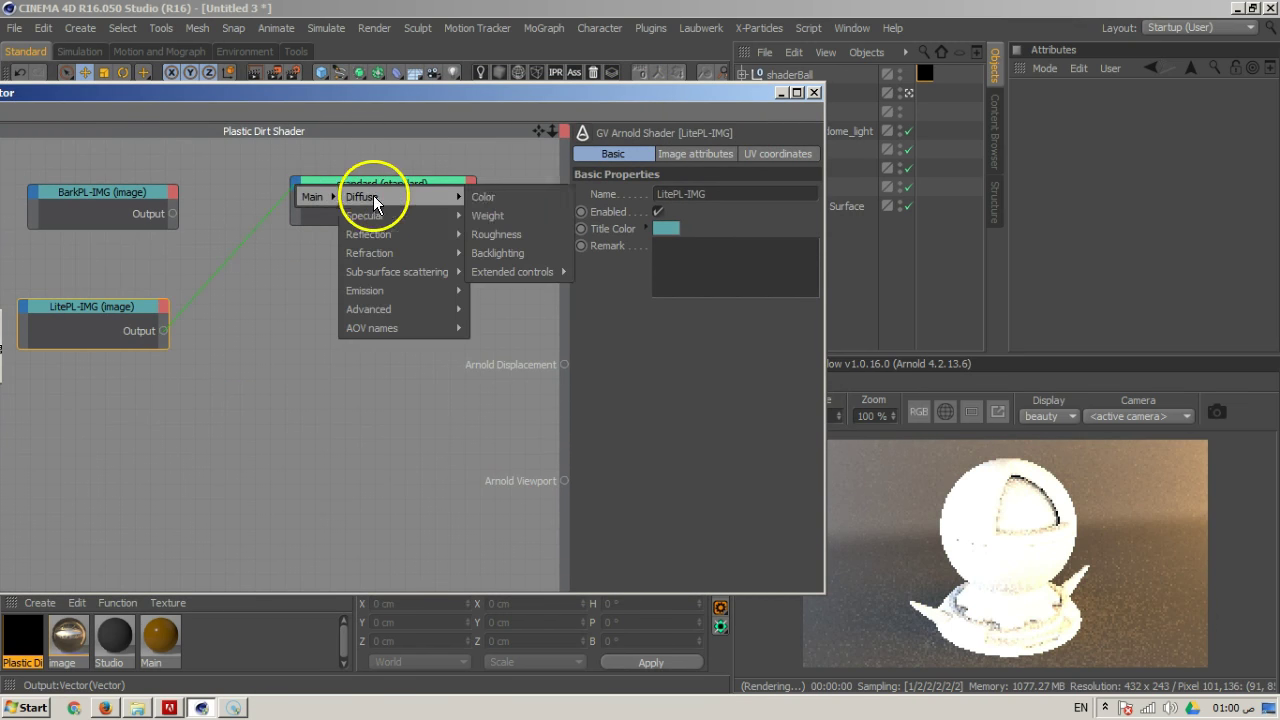
pyautogui.click(484, 196)
pyautogui.moveTo(461, 200); pyautogui.dragTo(563, 248)
pyautogui.moveTo(703, 93); pyautogui.dragTo(590, 125)
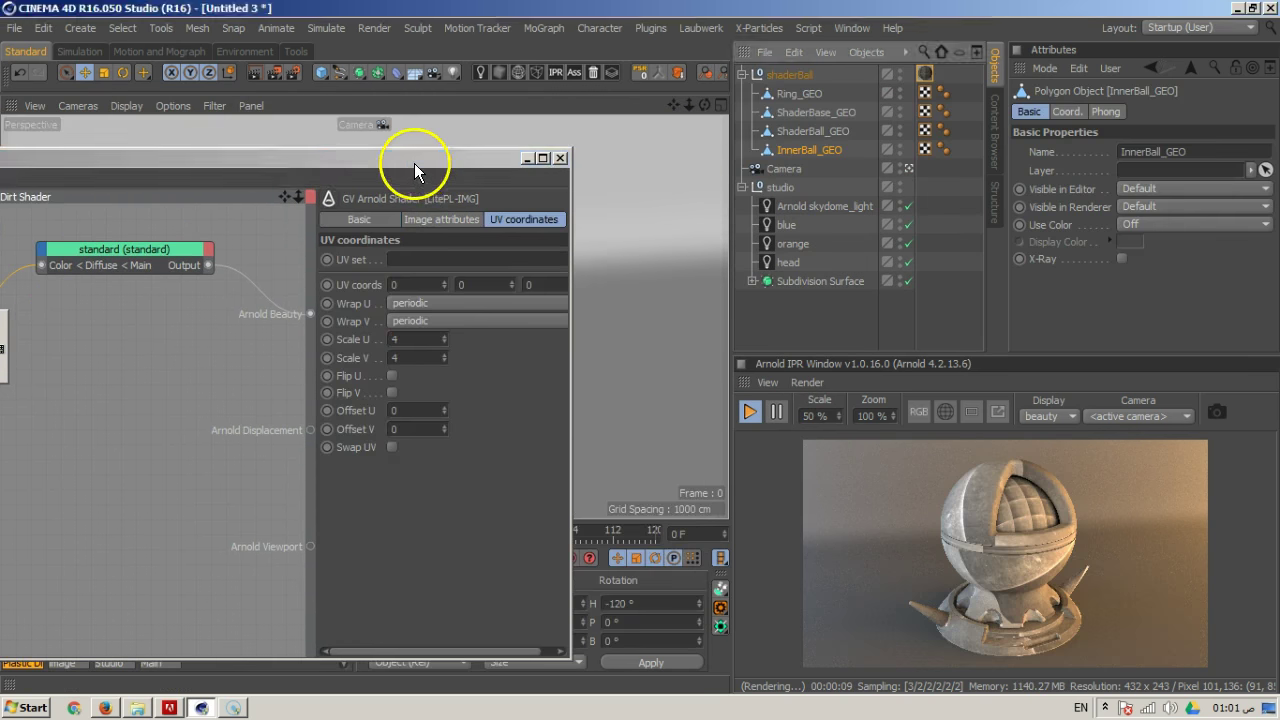
# Try a UV scale of 2 in both U and V on the LitePL-IMG node
pyautogui.moveTo(423, 163); pyautogui.dragTo(620, 89)
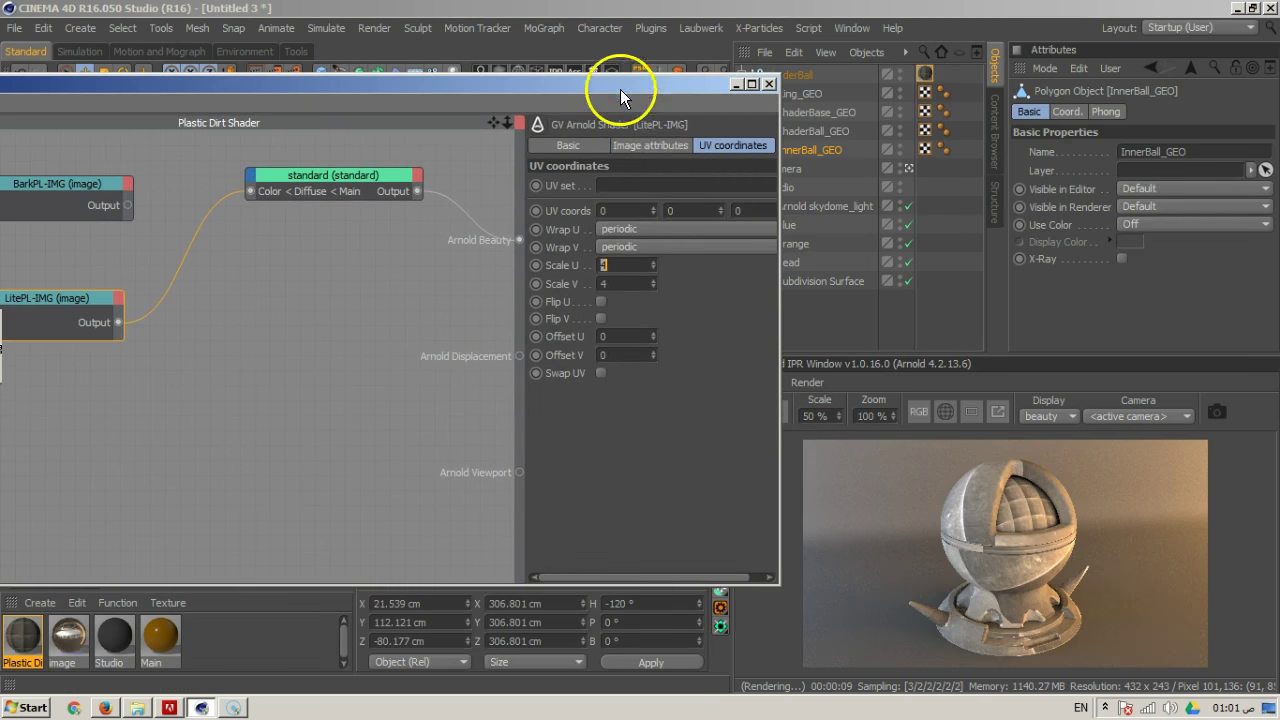
pyautogui.click(609, 282)
pyautogui.write('2')
pyautogui.press('Return')
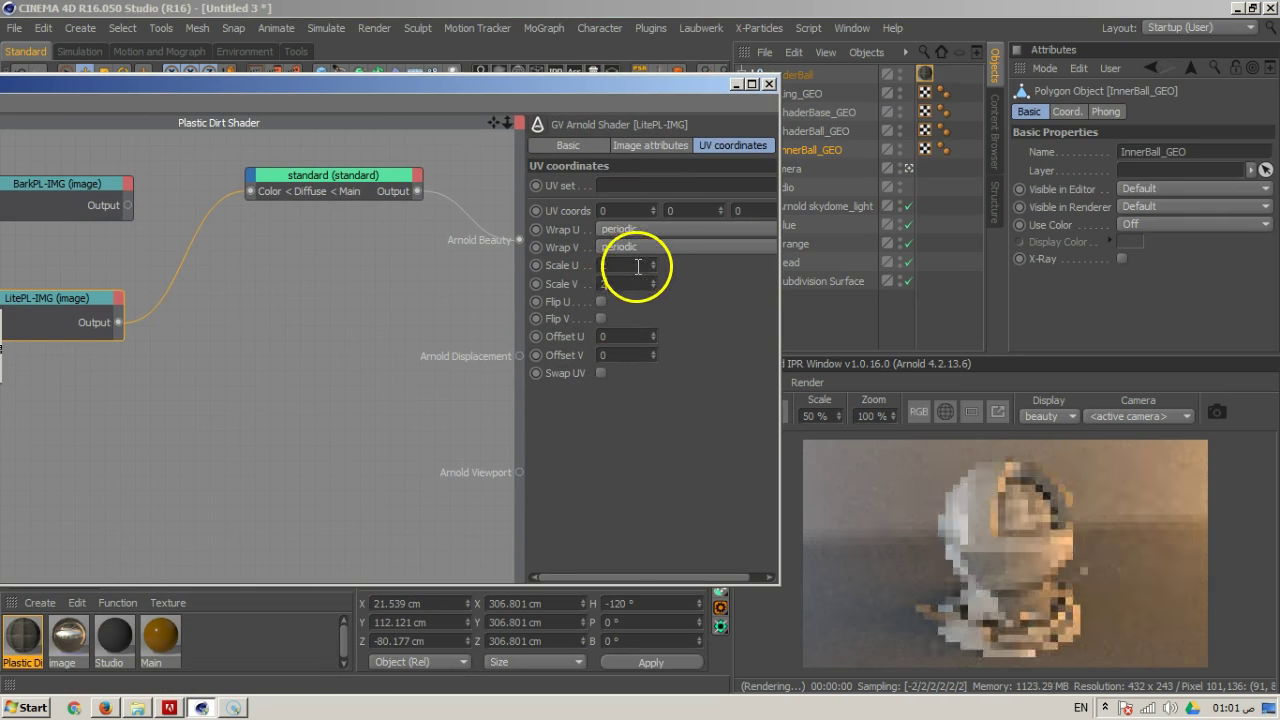
pyautogui.write('2')
pyautogui.press('Return')
pyautogui.press('Return')
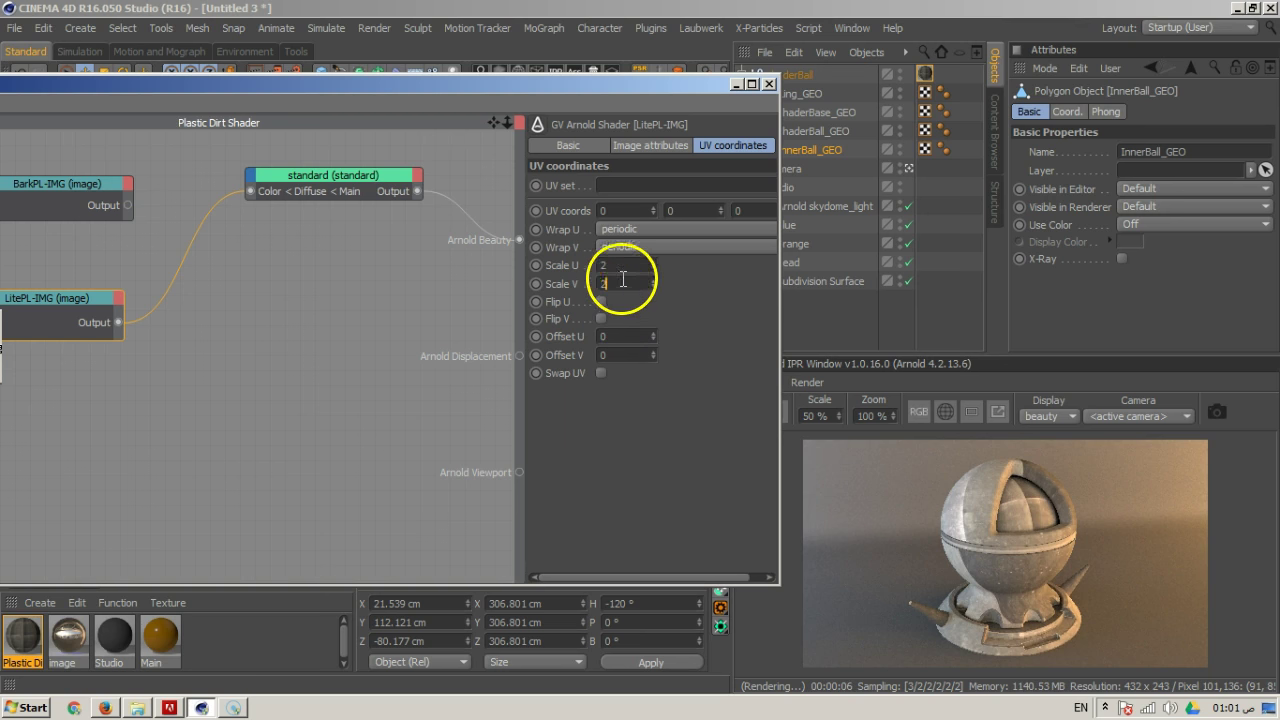
# Set the LitePL-IMG node's Scale U and Scale V to 1
pyautogui.click(617, 264)
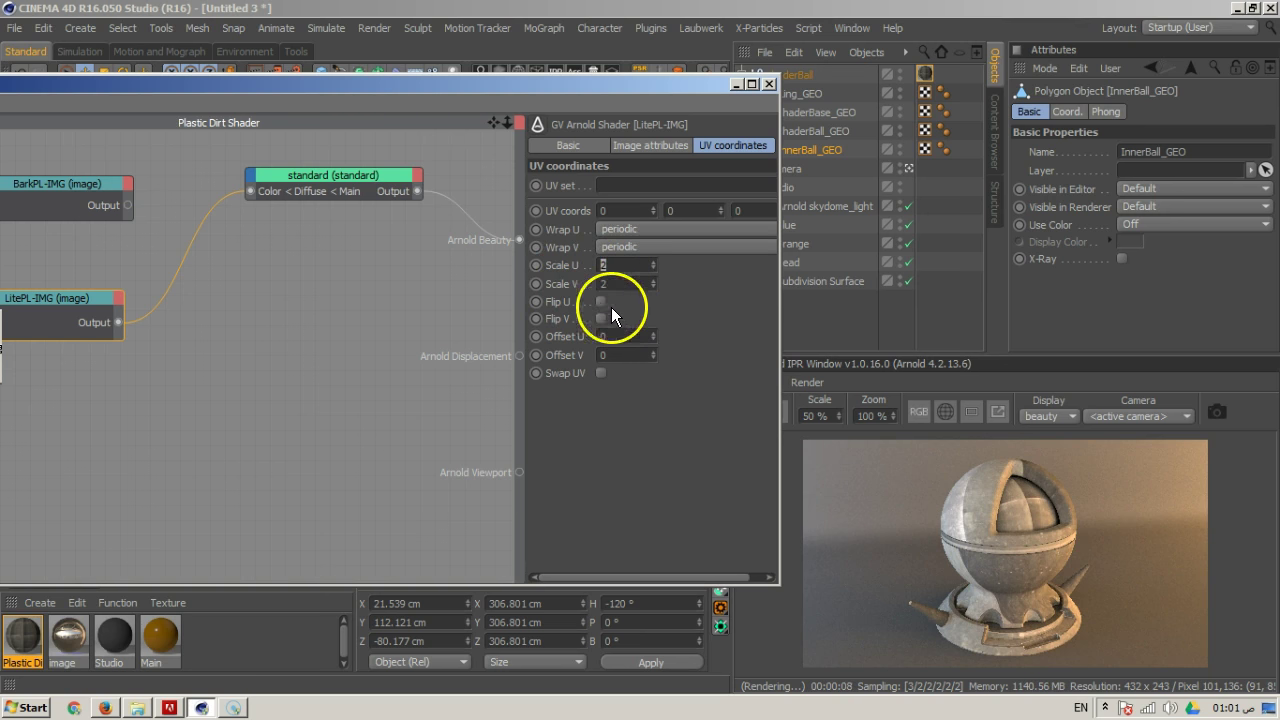
pyautogui.write('1')
pyautogui.press('Return')
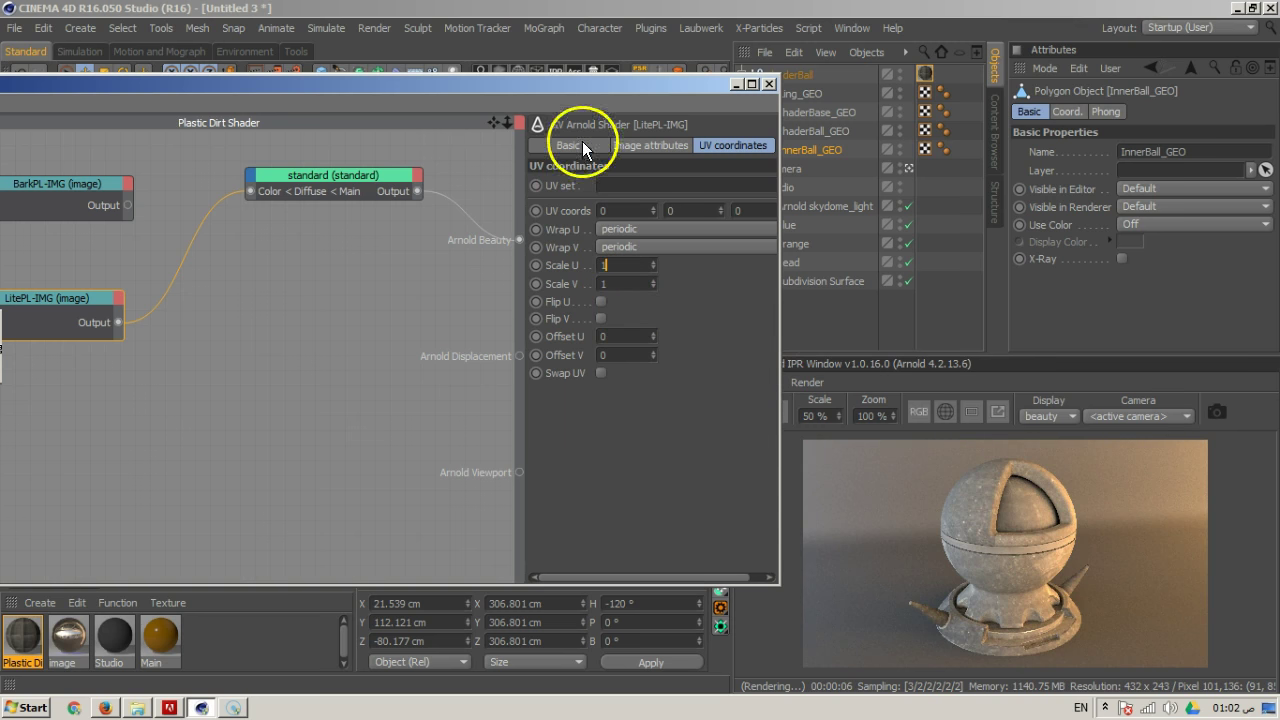
# Connect BarkPL-IMG to the standard shader's Diffuse Color instead of LitePL-IMG, and set its Scale U to 1.28 and Scale V to 1.51
pyautogui.moveTo(565, 88); pyautogui.dragTo(655, 86)
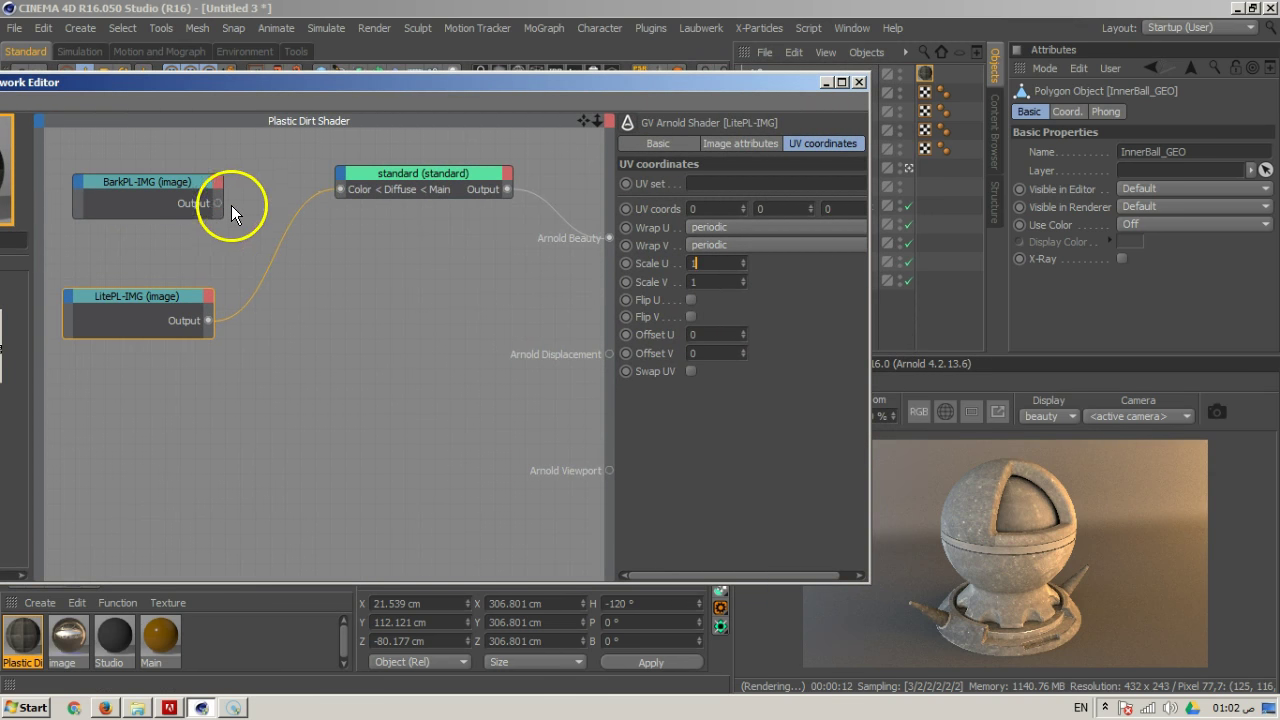
pyautogui.moveTo(269, 214); pyautogui.dragTo(337, 187)
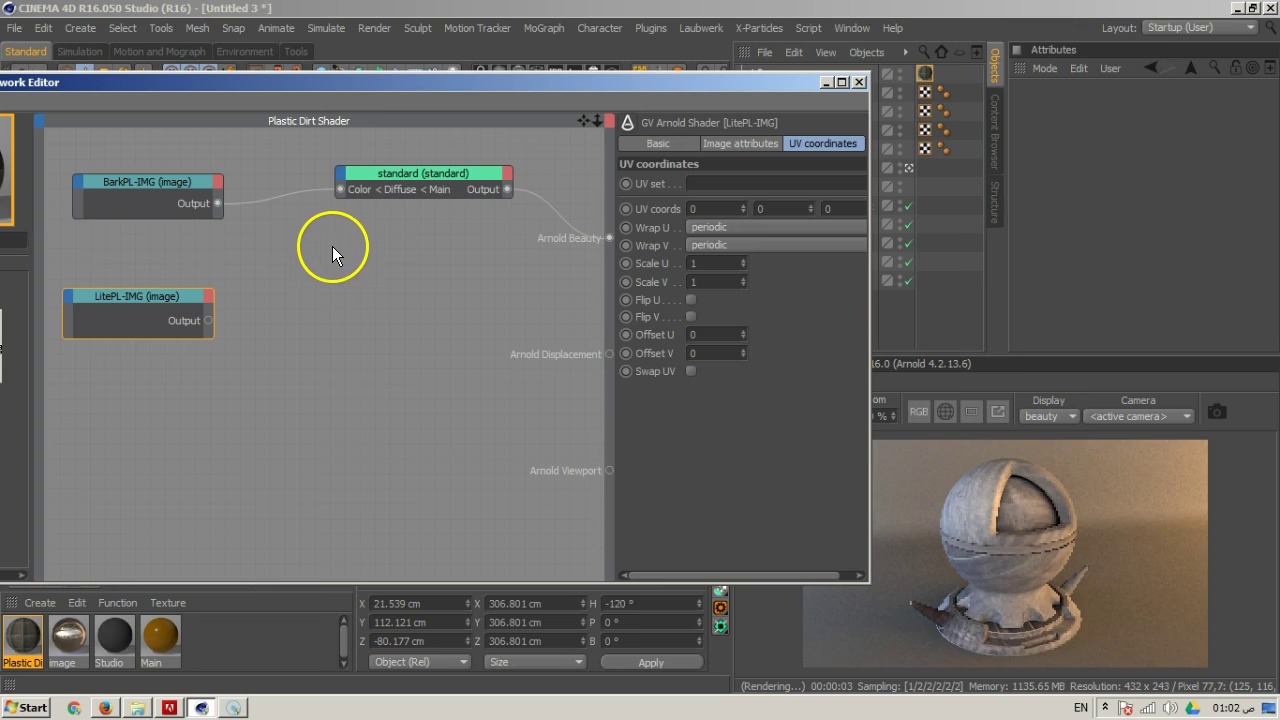
pyautogui.click(188, 192)
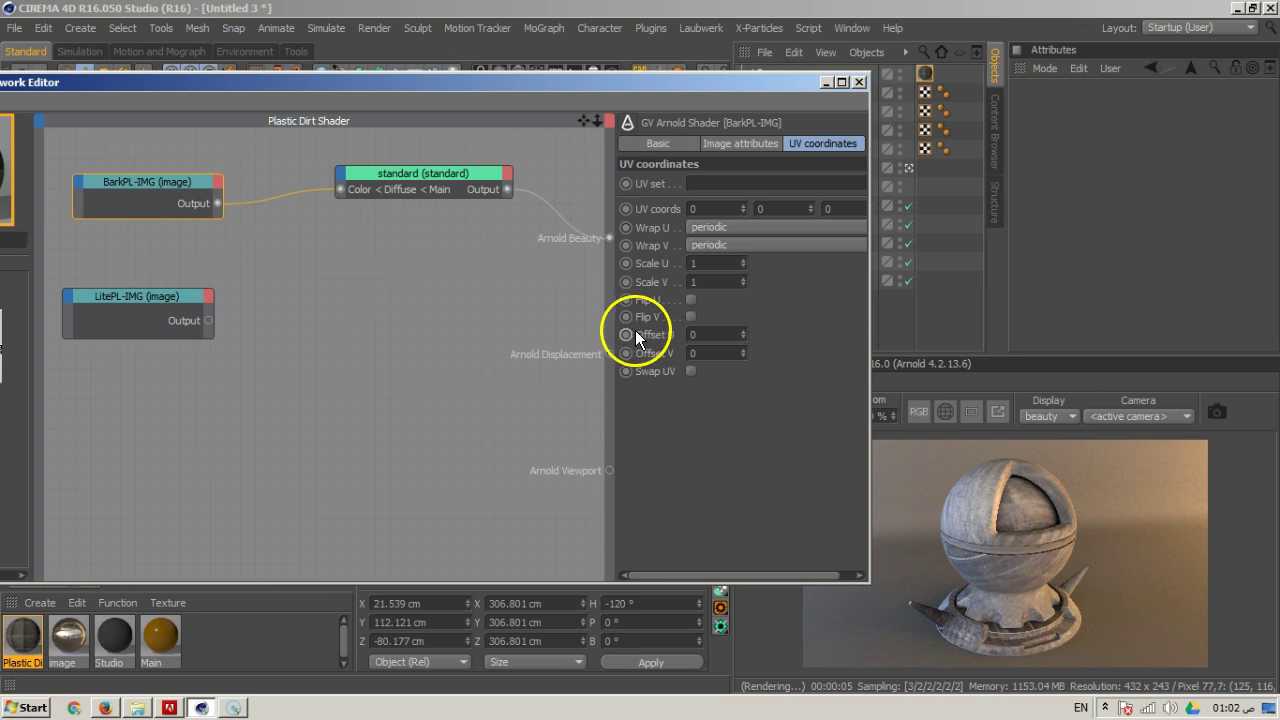
pyautogui.moveTo(744, 285); pyautogui.dragTo(755, 233)
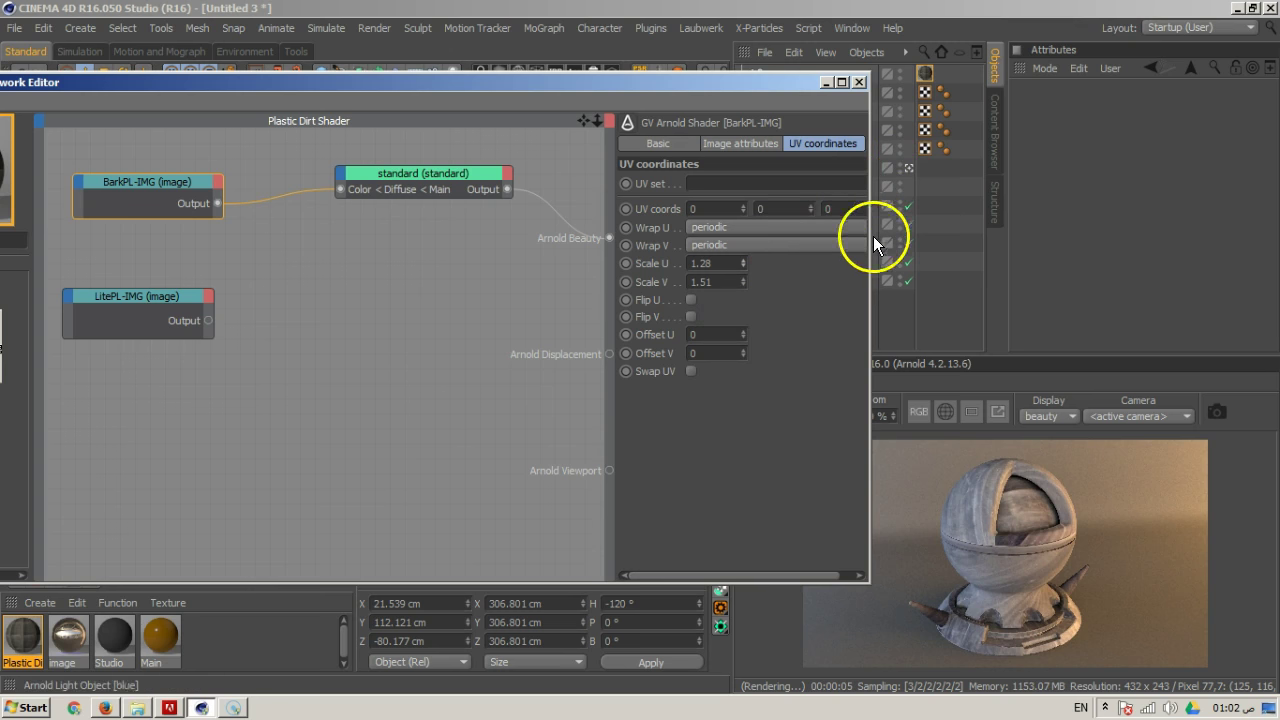
pyautogui.moveTo(874, 246); pyautogui.dragTo(938, 245)
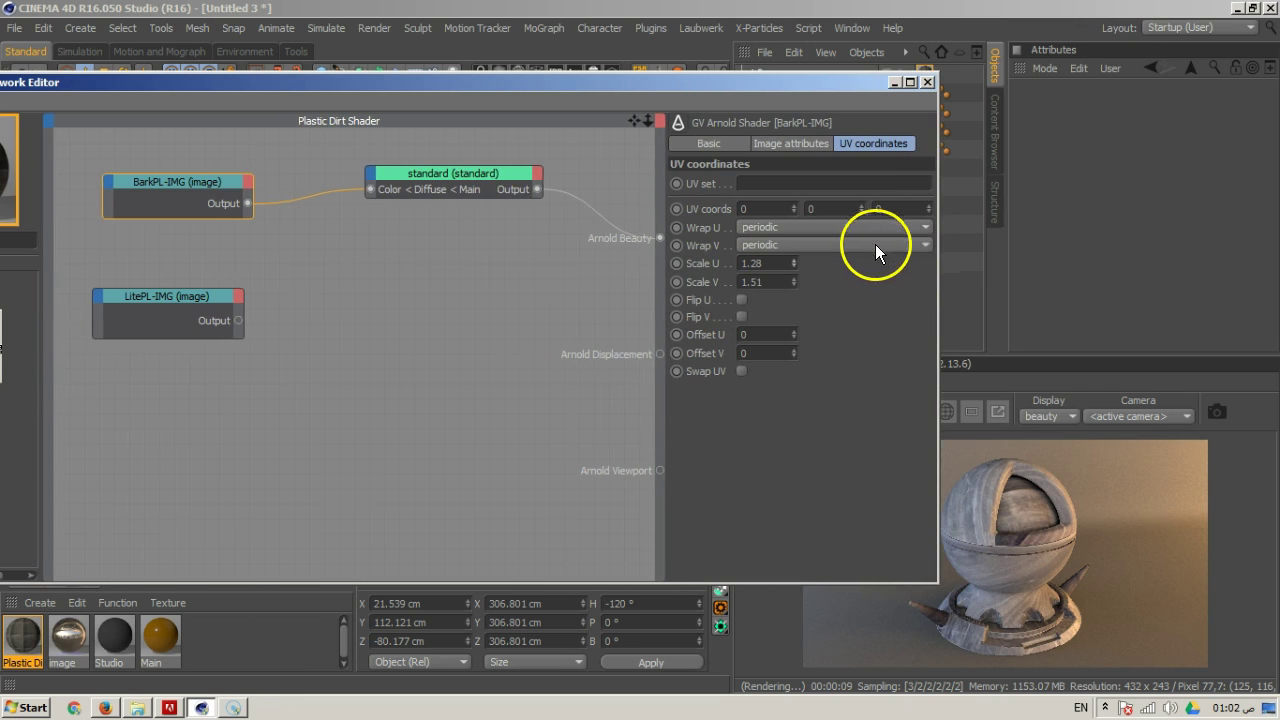
pyautogui.moveTo(938, 277); pyautogui.dragTo(878, 279)
# Toggle the Lock UVW option on the UVW tags of Ring_GEO, ShaderBase_GEO and ShaderBall_GEO, keeping the network editor clear of the object list
pyautogui.moveTo(737, 86); pyautogui.dragTo(581, 90)
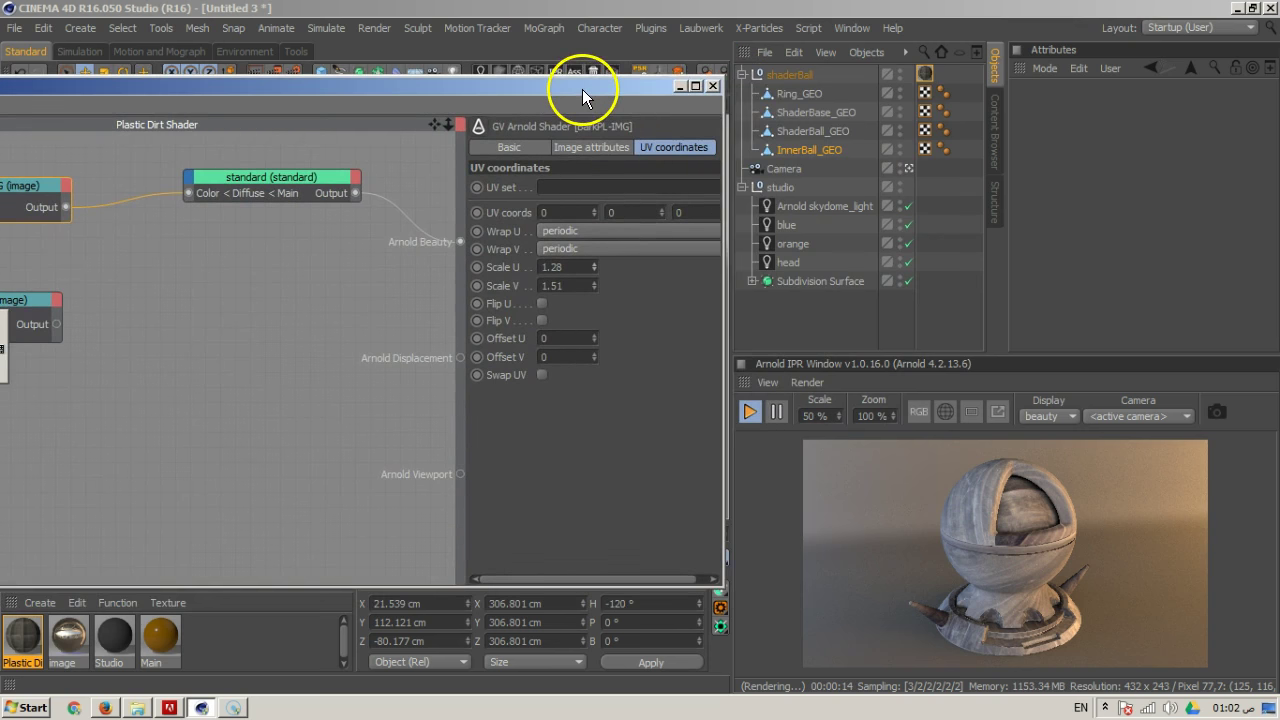
pyautogui.click(931, 147)
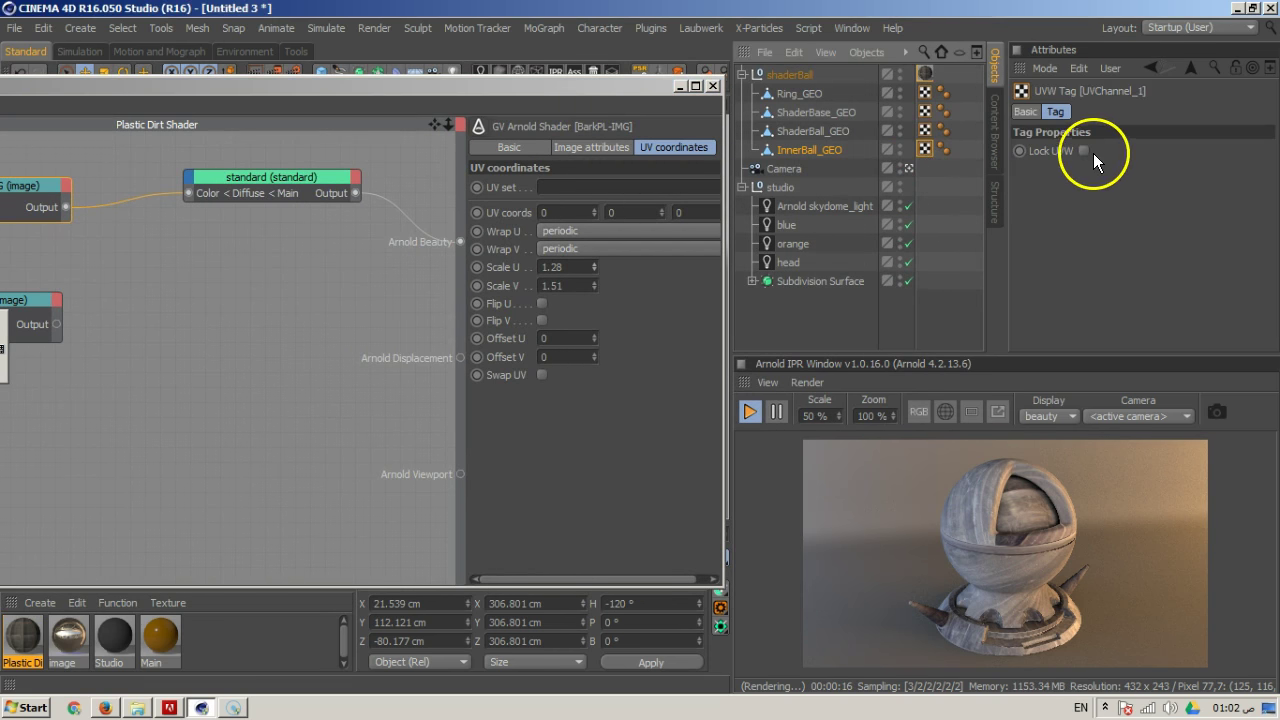
pyautogui.click(925, 93)
pyautogui.click(1083, 151)
pyautogui.click(926, 112)
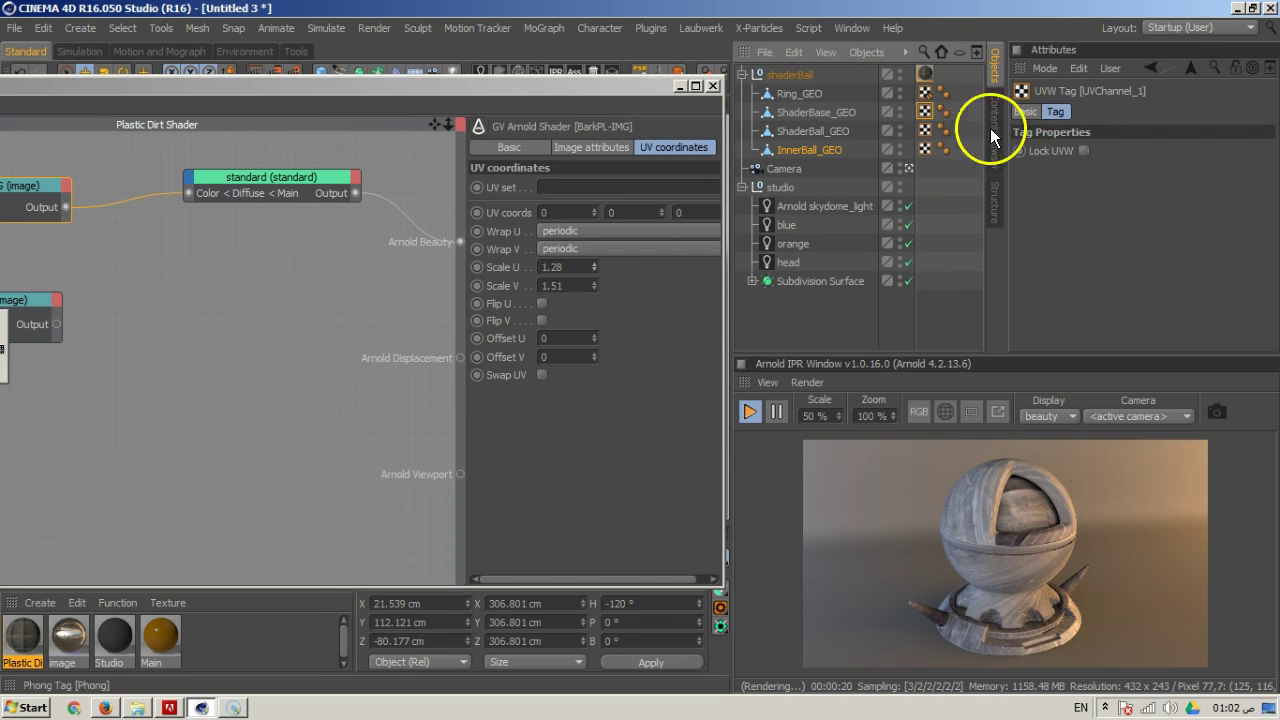
pyautogui.click(1081, 151)
pyautogui.click(925, 131)
pyautogui.click(1082, 151)
pyautogui.click(925, 112)
pyautogui.click(1082, 151)
pyautogui.click(925, 93)
pyautogui.click(1081, 151)
# Set the BarkPL-IMG node's Scale U and Scale V to 1
pyautogui.click(925, 74)
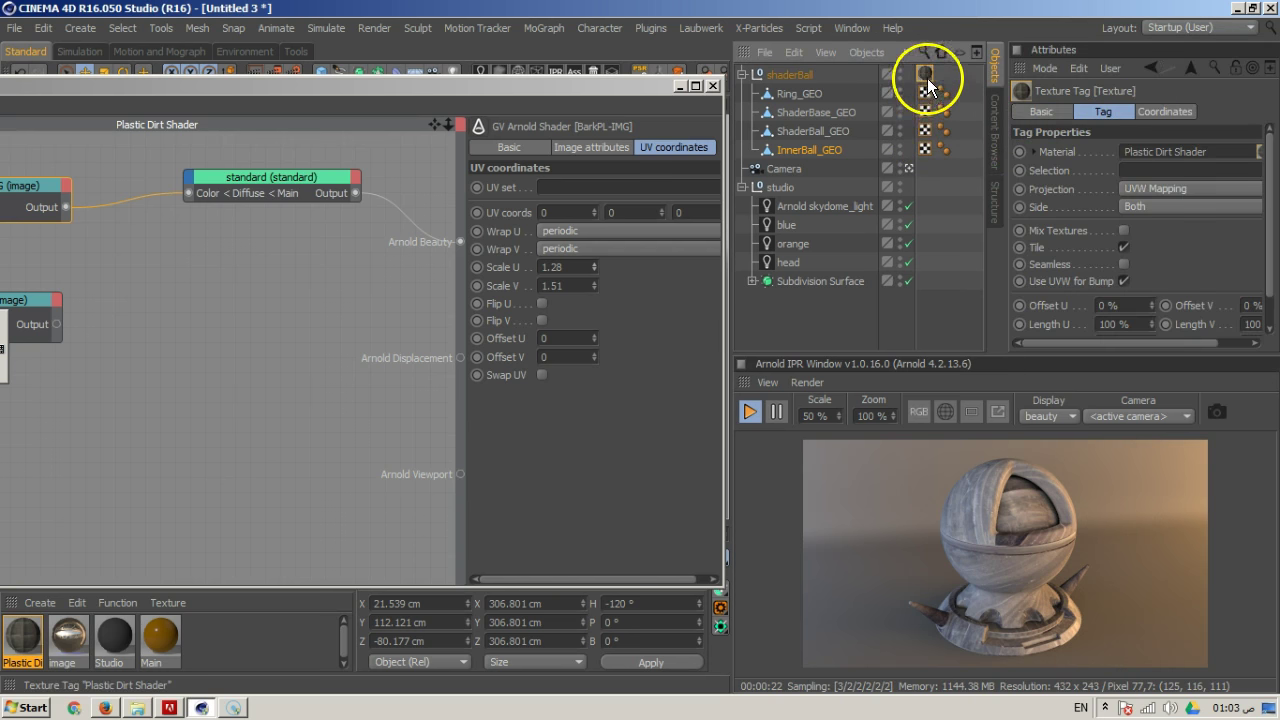
pyautogui.click(556, 267)
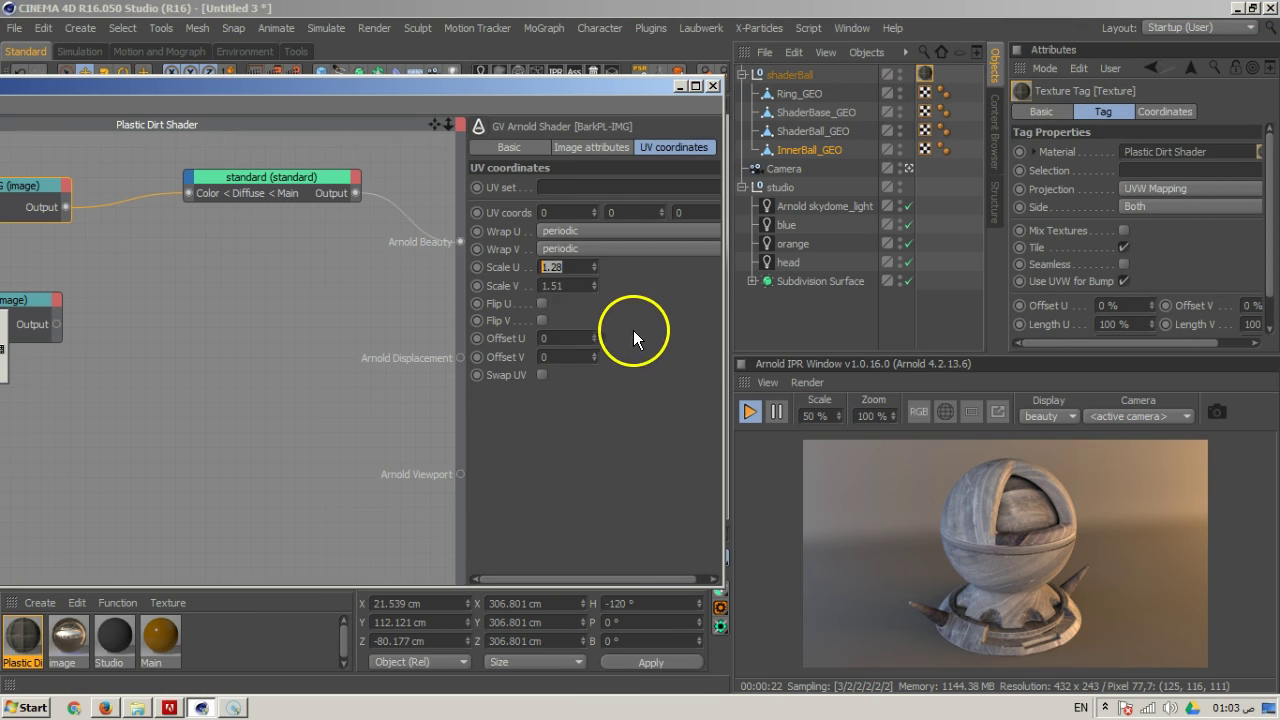
pyautogui.write('1')
pyautogui.press('Tab')
pyautogui.write('1')
pyautogui.press('Return')
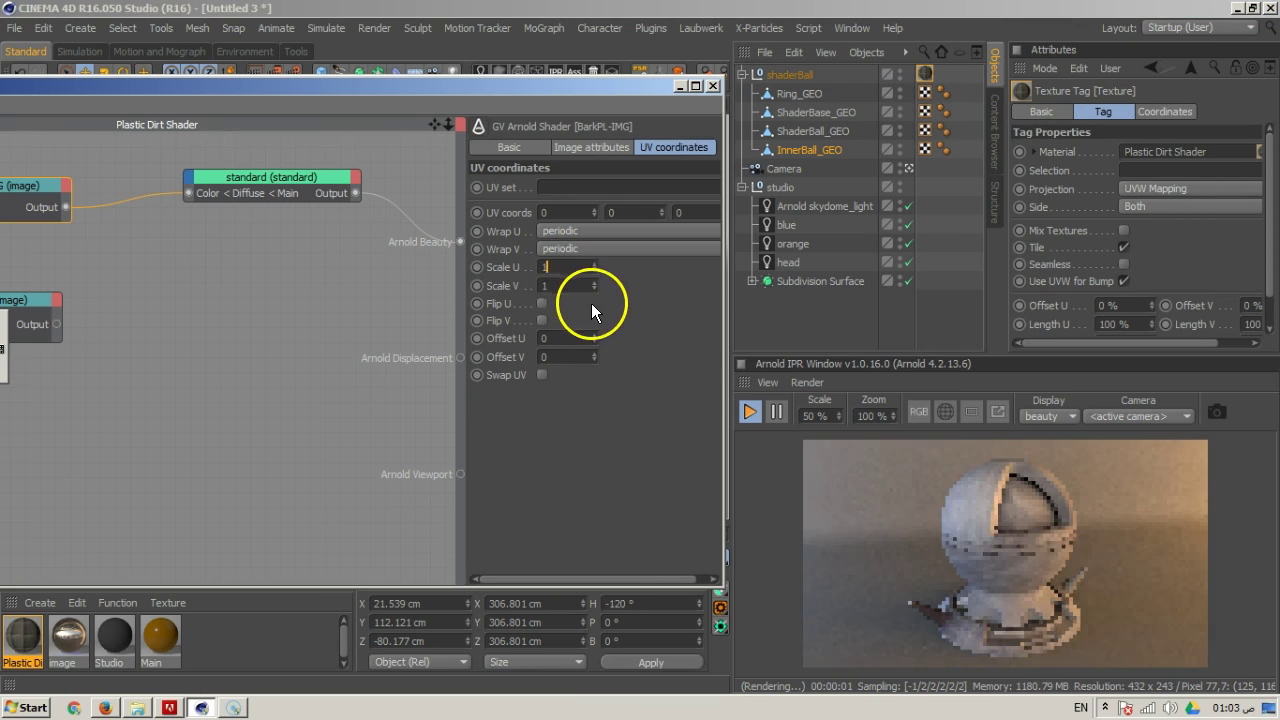
# Disconnect BarkPL-IMG from the standard shader's diffuse color and add a mix node to the network
pyautogui.moveTo(561, 90); pyautogui.dragTo(718, 76)
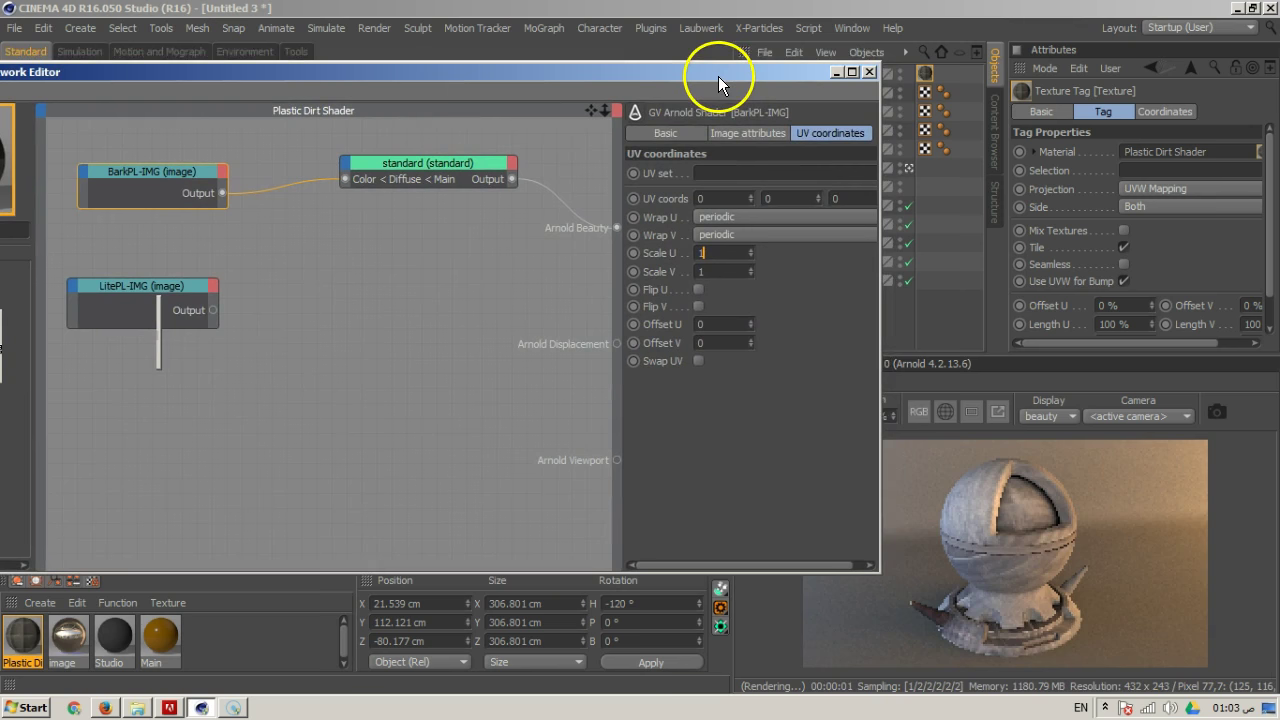
pyautogui.moveTo(263, 194); pyautogui.dragTo(299, 285)
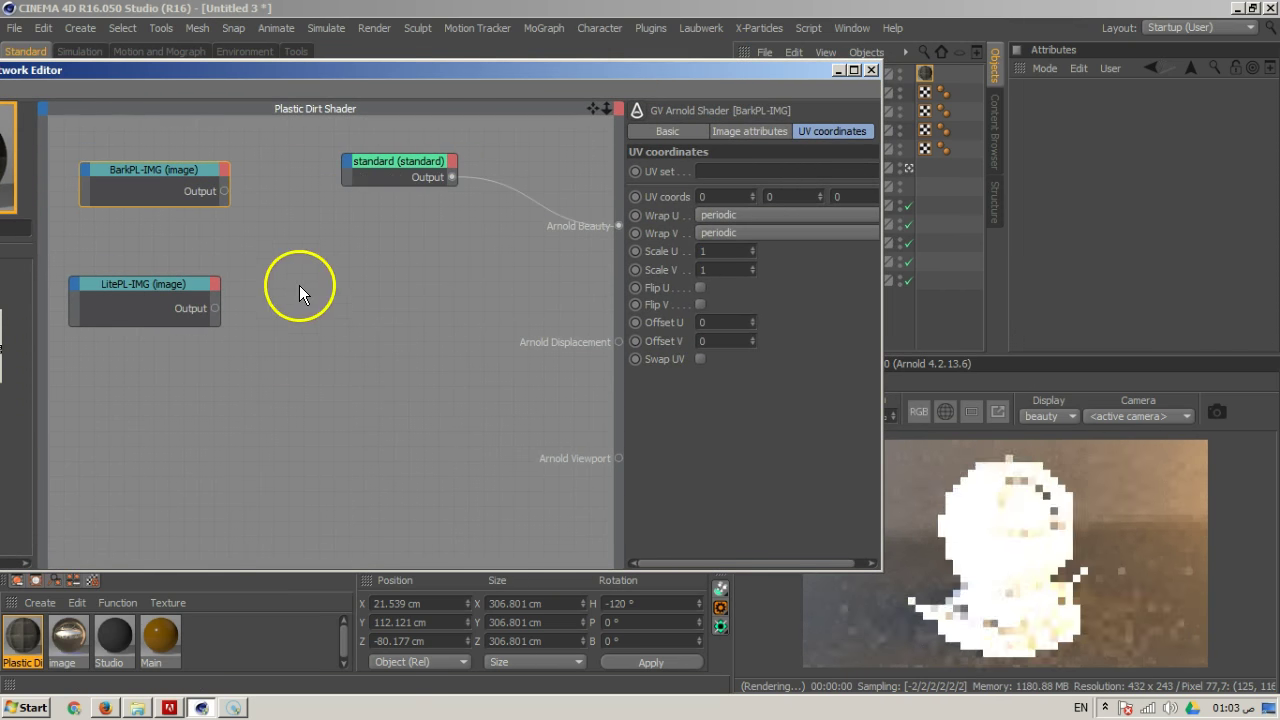
pyautogui.moveTo(420, 71); pyautogui.dragTo(573, 68)
pyautogui.moveTo(692, 69); pyautogui.dragTo(749, 76)
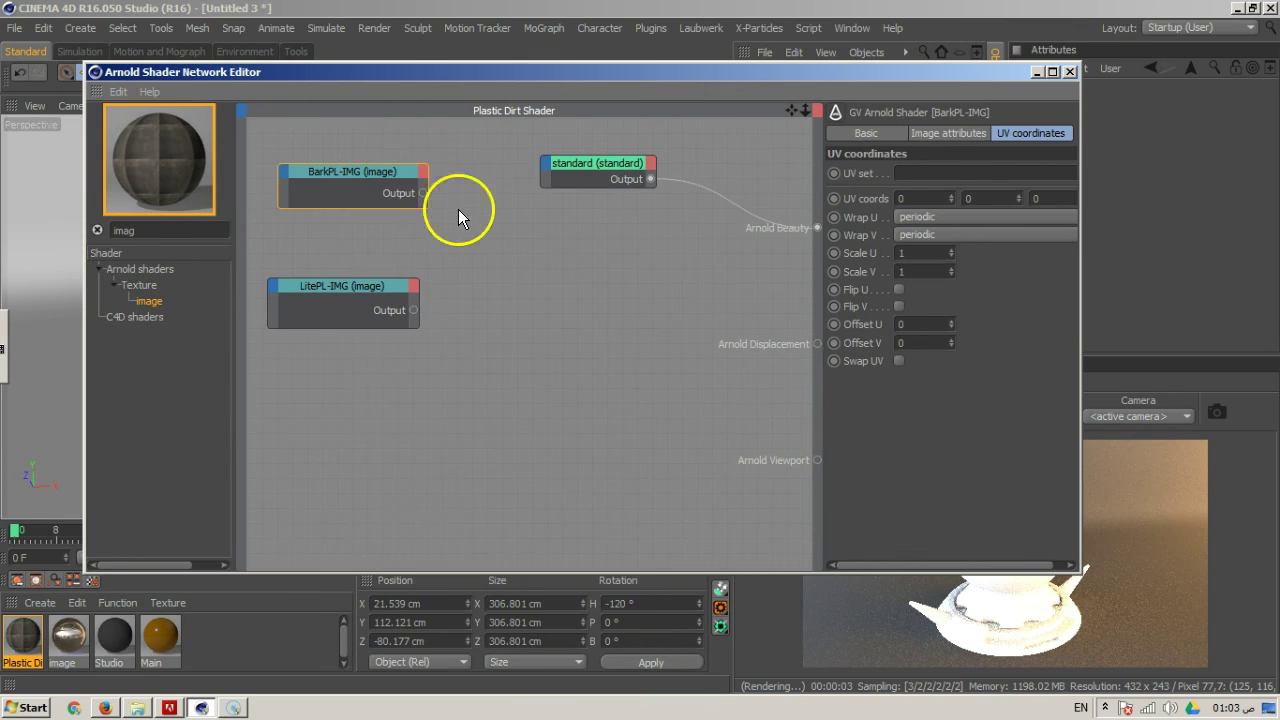
pyautogui.doubleClick(127, 230)
pyautogui.write('mix')
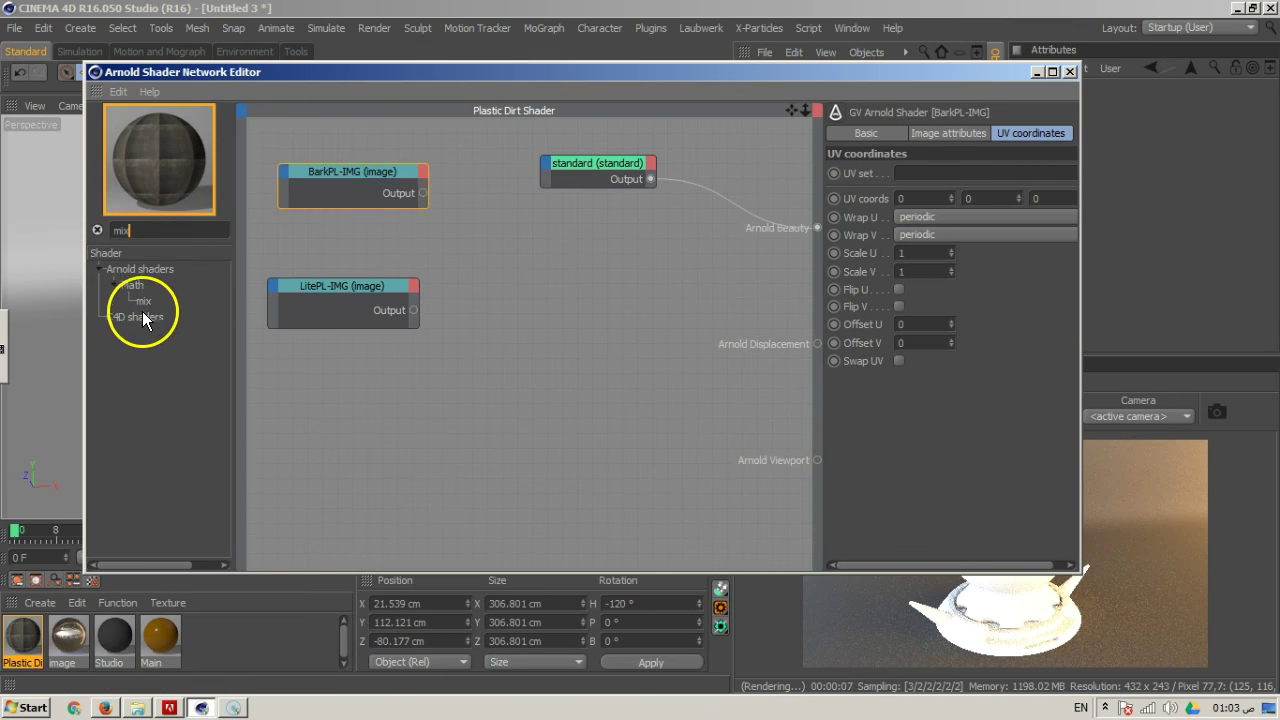
pyautogui.moveTo(147, 302); pyautogui.dragTo(540, 235)
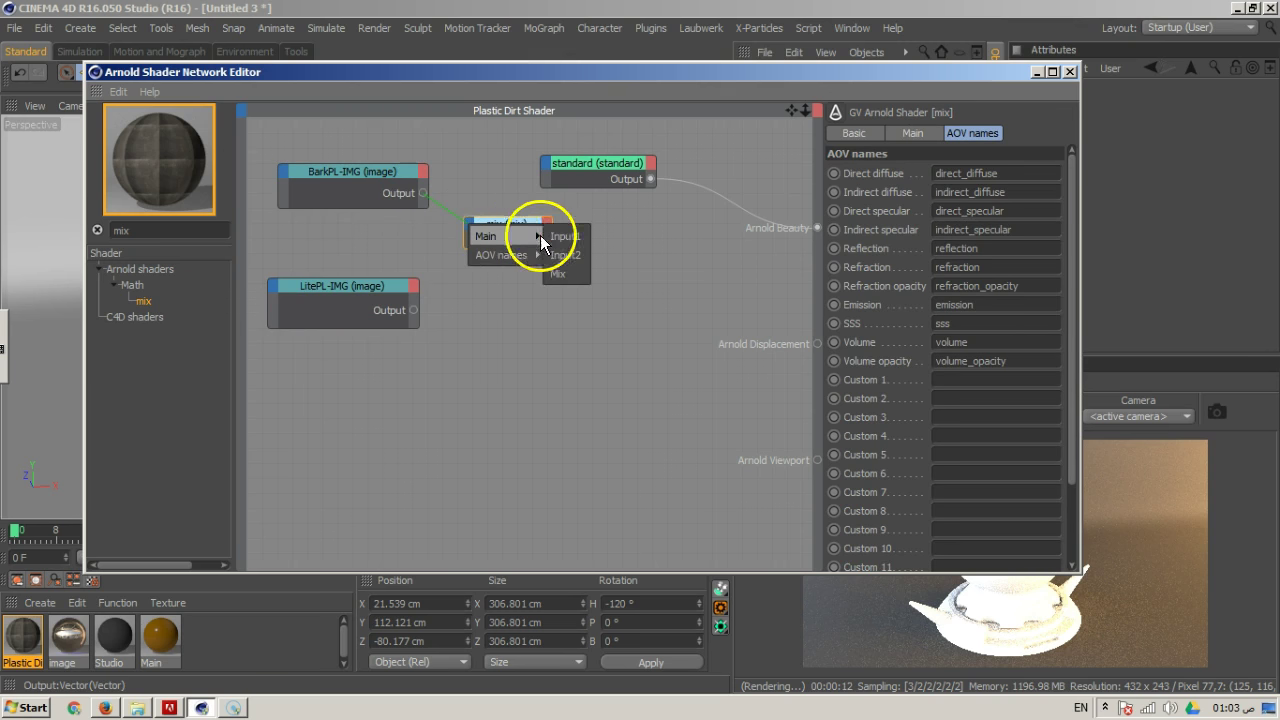
# Connect BarkPL-IMG to the mix node's Input1 and LitePL-IMG to its Input2
pyautogui.click(569, 235)
pyautogui.moveTo(414, 310); pyautogui.dragTo(507, 231)
pyautogui.moveTo(500, 240)
pyautogui.click(572, 239)
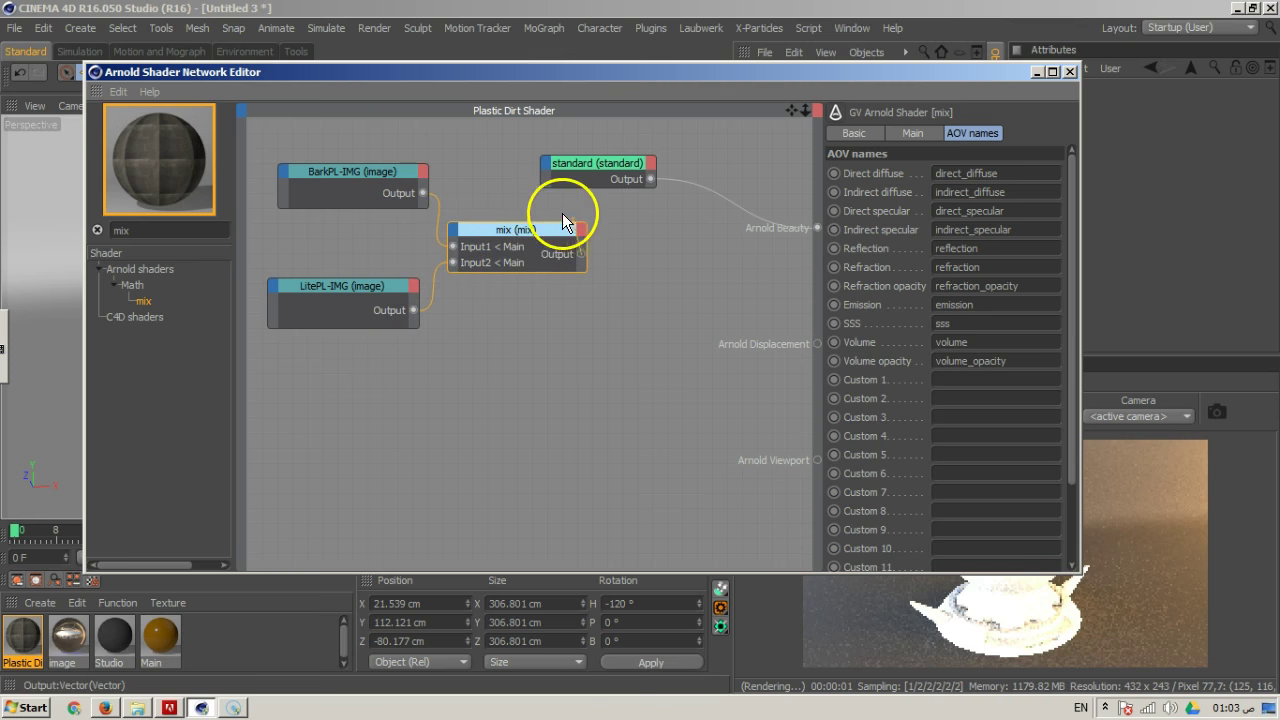
# Connect the mix node's output to the standard shader's Diffuse Color, keeping the network editor clear of the render preview
pyautogui.moveTo(540, 170); pyautogui.dragTo(543, 163)
pyautogui.moveTo(640, 166)
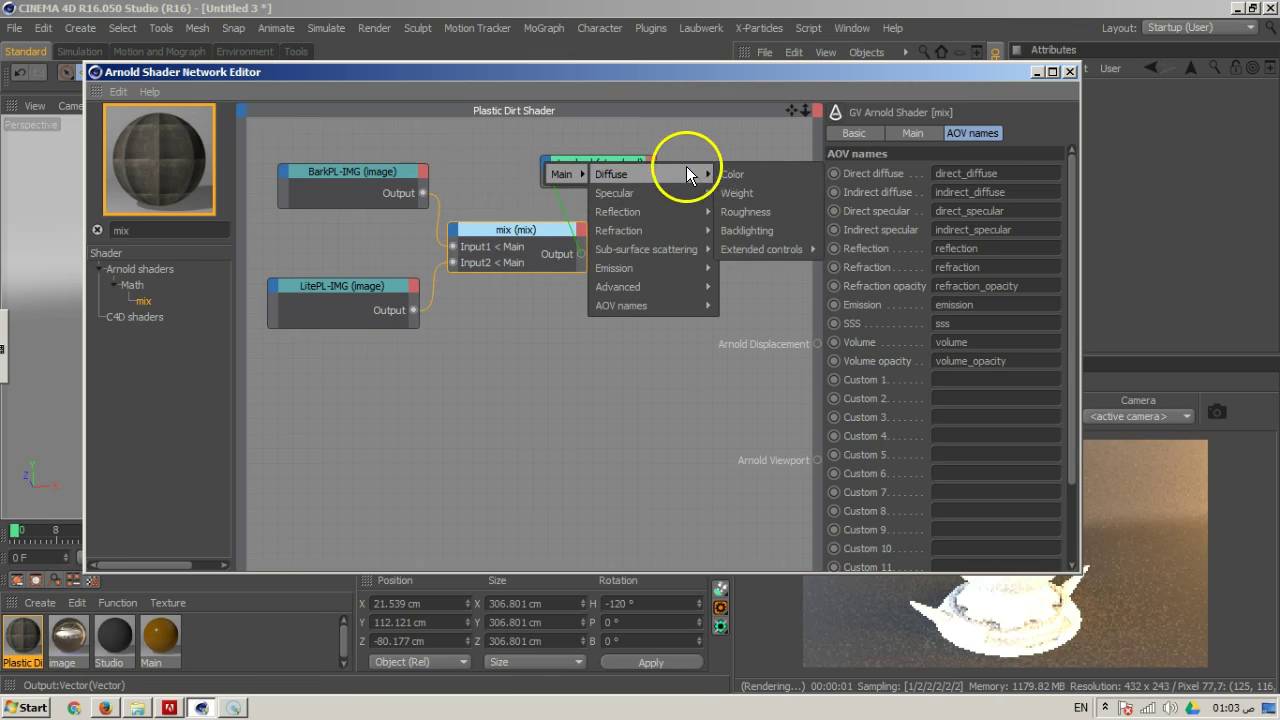
pyautogui.click(748, 172)
pyautogui.moveTo(819, 88); pyautogui.dragTo(601, 80)
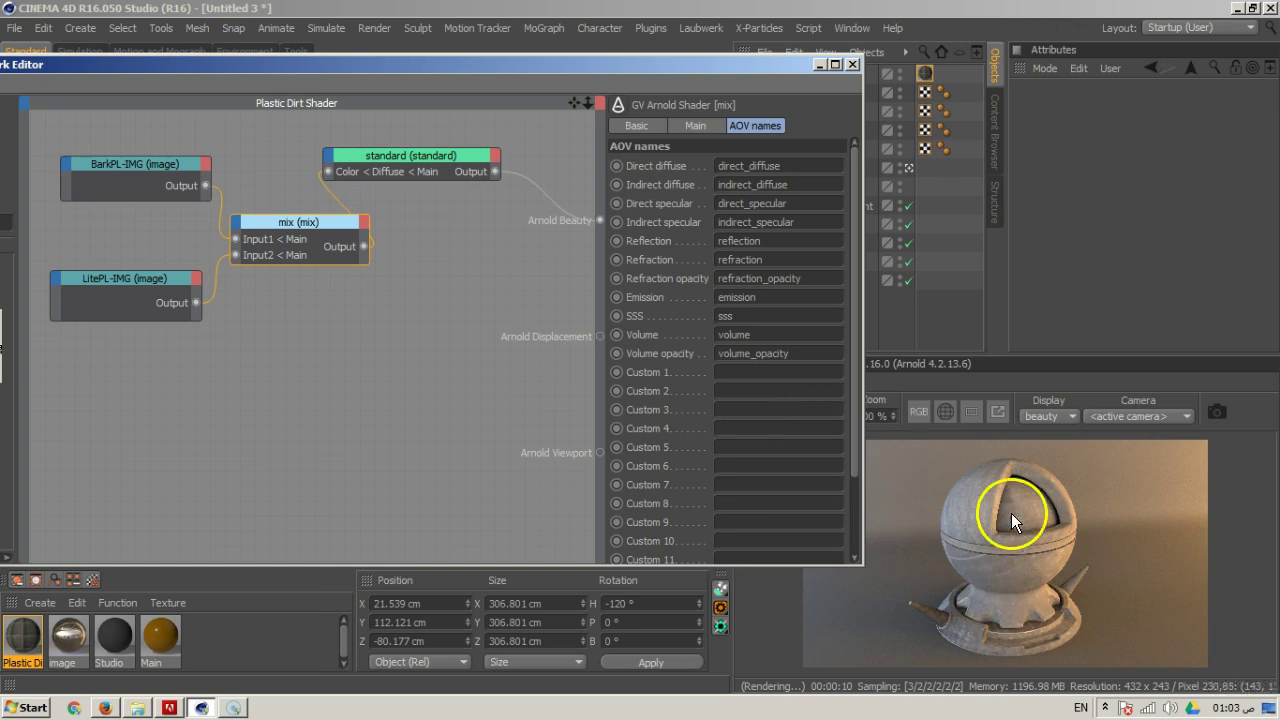
# Rearrange the standard, mix, BarkPL-IMG and LitePL-IMG nodes into a compact layout flowing from the images to the standard shader
pyautogui.moveTo(565, 81); pyautogui.dragTo(765, 94)
pyautogui.moveTo(623, 171); pyautogui.dragTo(690, 158)
pyautogui.moveTo(528, 236); pyautogui.dragTo(539, 178)
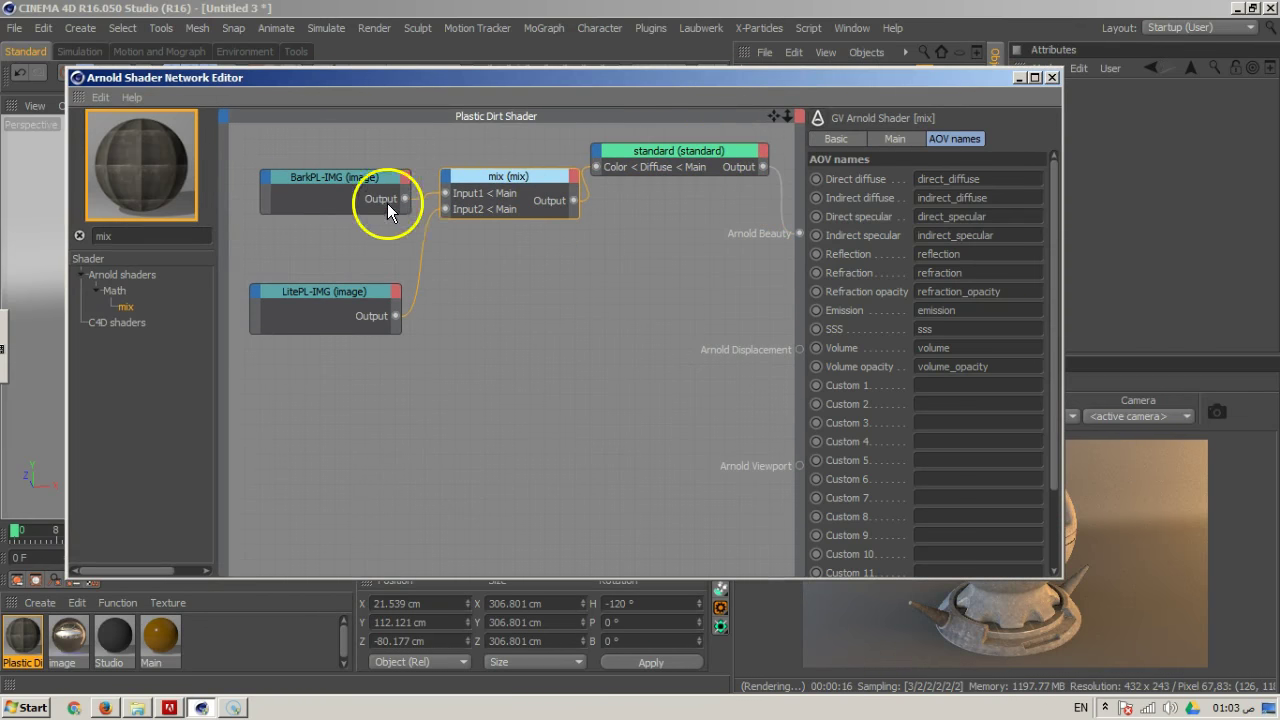
pyautogui.moveTo(360, 174); pyautogui.dragTo(394, 144)
pyautogui.moveTo(366, 290); pyautogui.dragTo(402, 252)
# Add a noise node between the two images, connect it to the mix node's Mix input, and place that port between Input1 and Input2
pyautogui.click(150, 236)
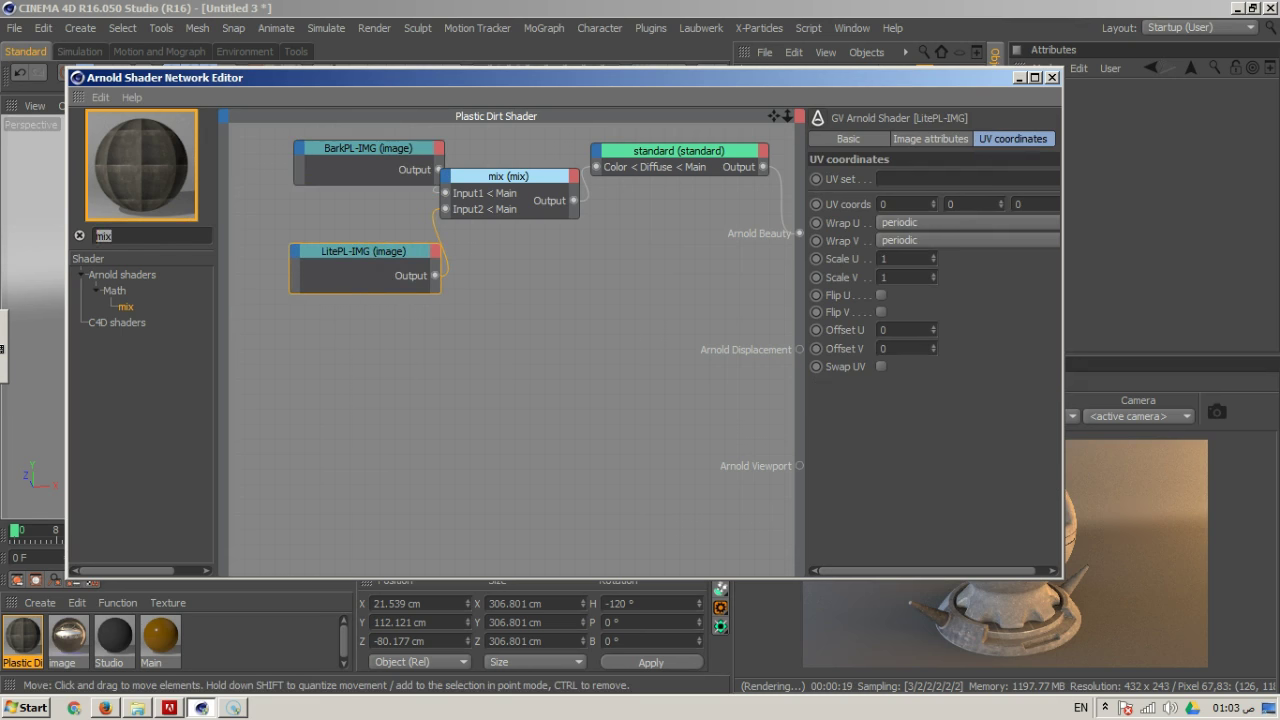
pyautogui.write('noi')
pyautogui.moveTo(127, 313); pyautogui.dragTo(540, 190)
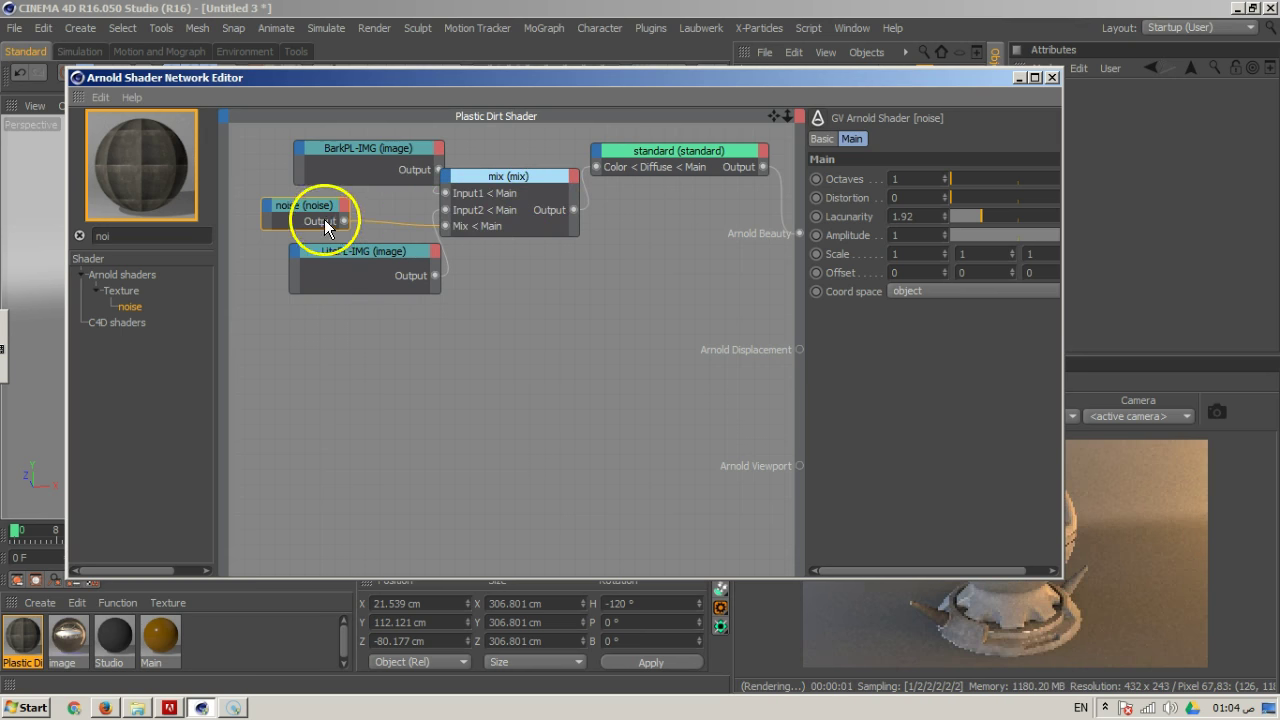
pyautogui.moveTo(303, 207); pyautogui.dragTo(292, 208)
pyautogui.moveTo(477, 226); pyautogui.dragTo(475, 199)
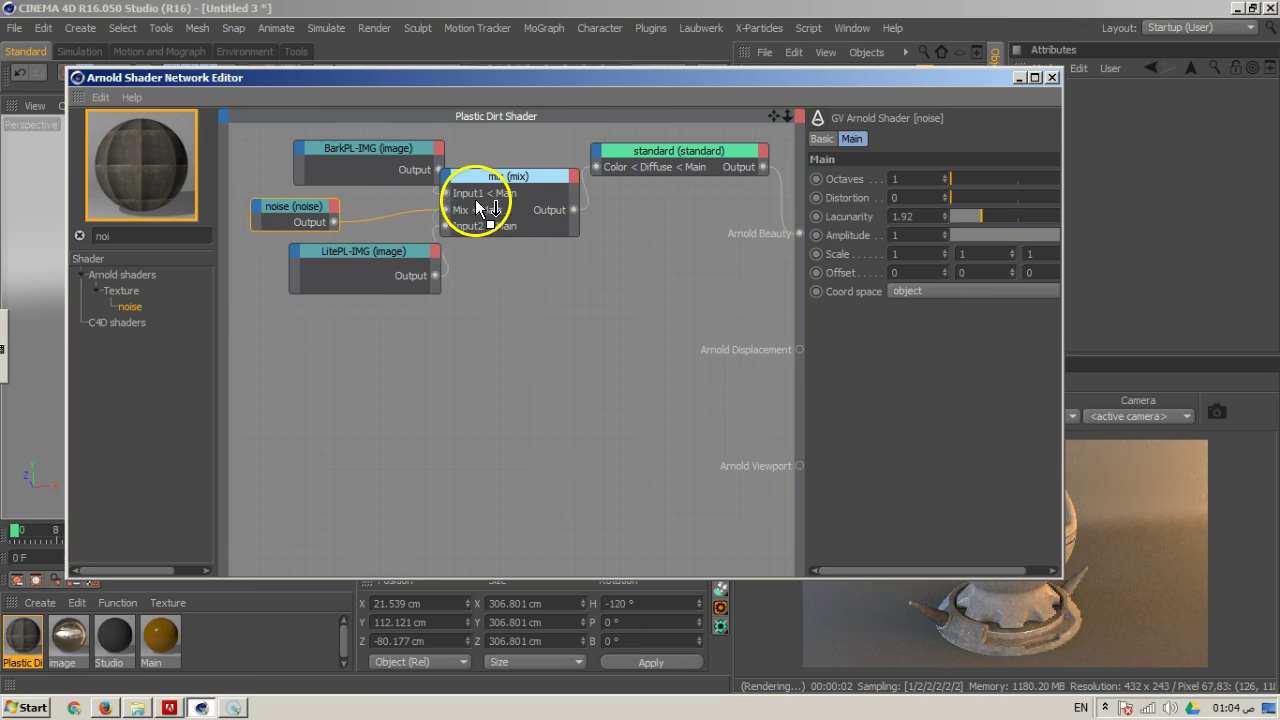
pyautogui.moveTo(385, 253); pyautogui.dragTo(359, 264)
pyautogui.moveTo(289, 209)
pyautogui.mouseDown()
pyautogui.moveTo(329, 223)
pyautogui.moveTo(308, 214)
pyautogui.mouseUp()
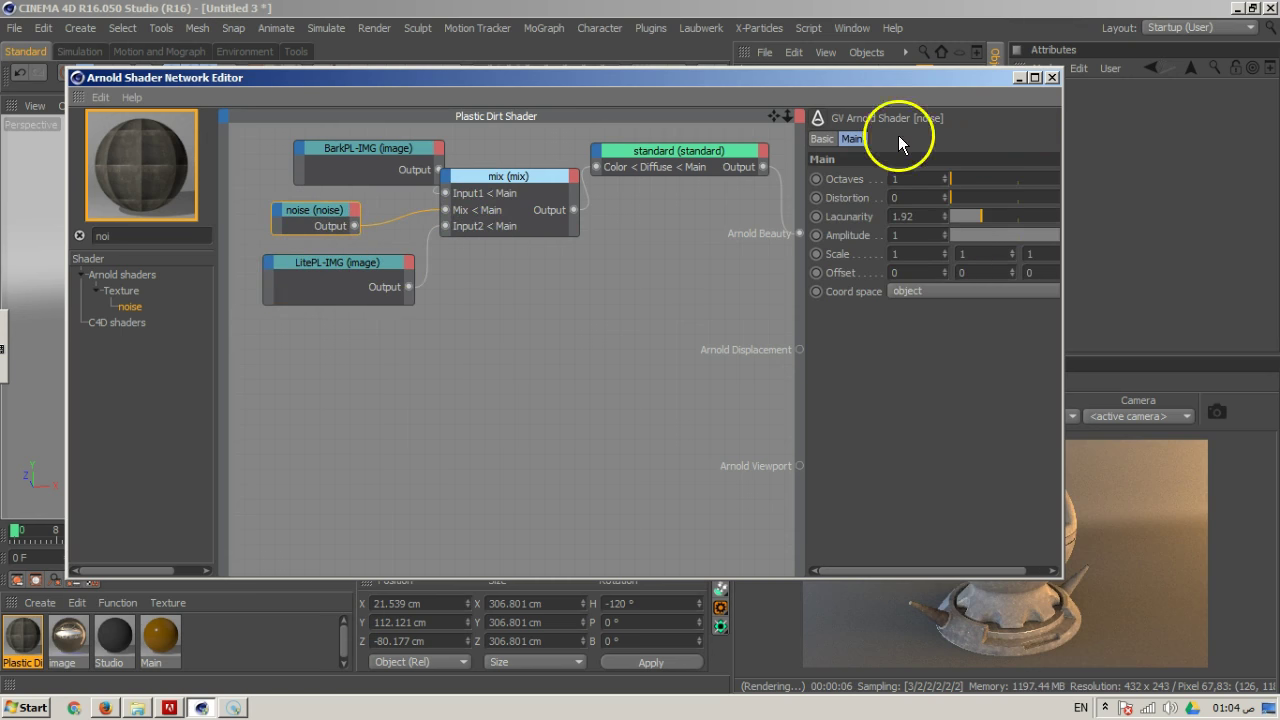
# Connect the noise node directly to Arnold Beauty for previewing and set its Scale to 2 on all three axes
pyautogui.moveTo(873, 86); pyautogui.dragTo(651, 86)
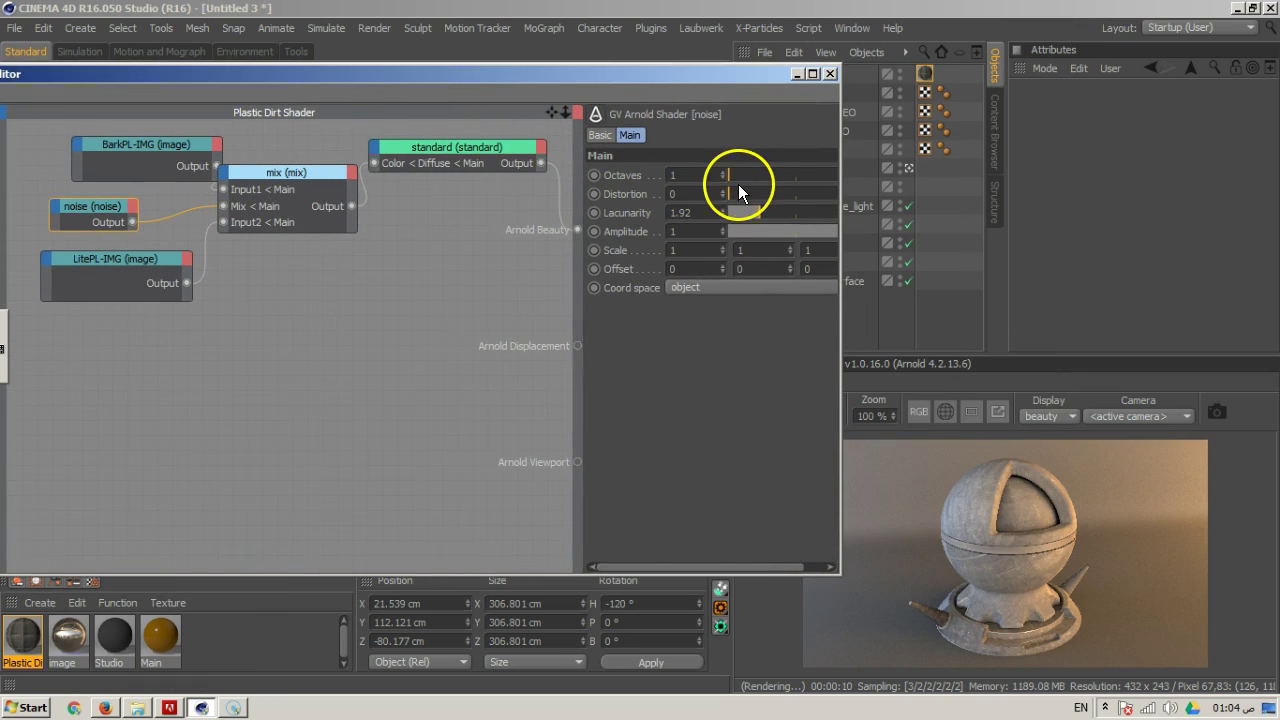
pyautogui.press('Return')
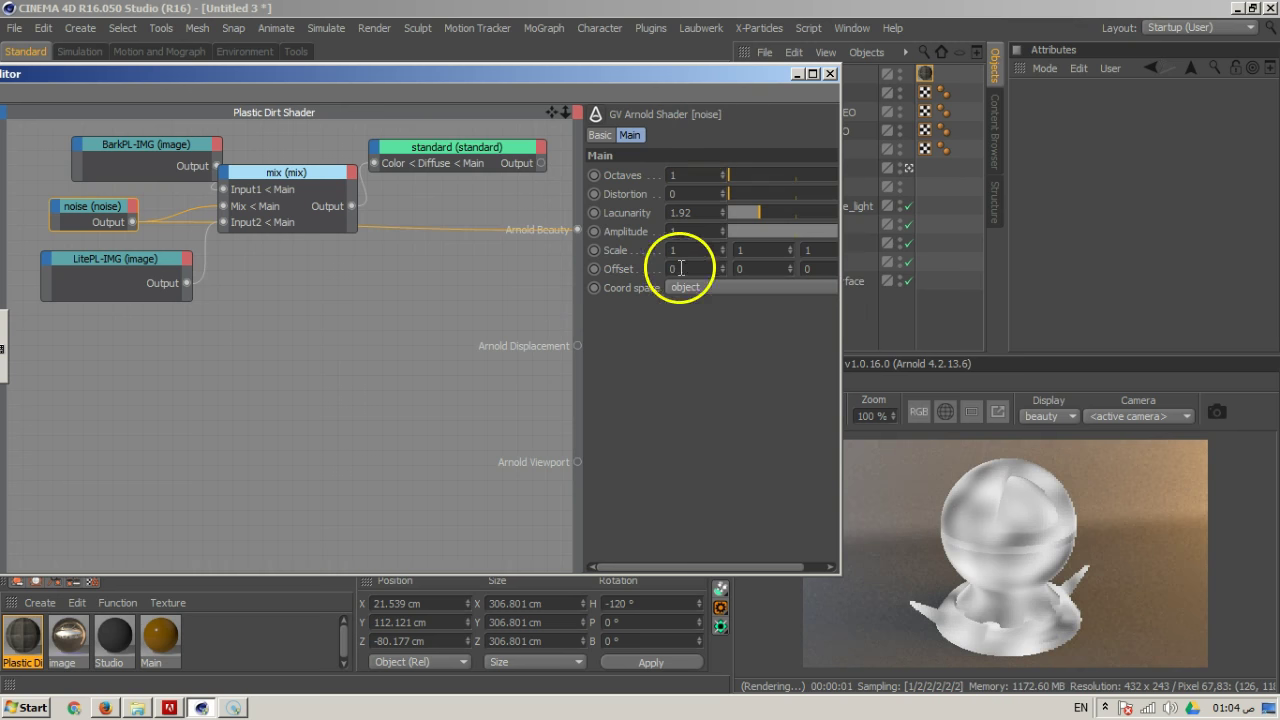
pyautogui.moveTo(722, 249)
pyautogui.mouseDown()
pyautogui.moveTo(722, 235)
pyautogui.moveTo(723, 246)
pyautogui.mouseUp()
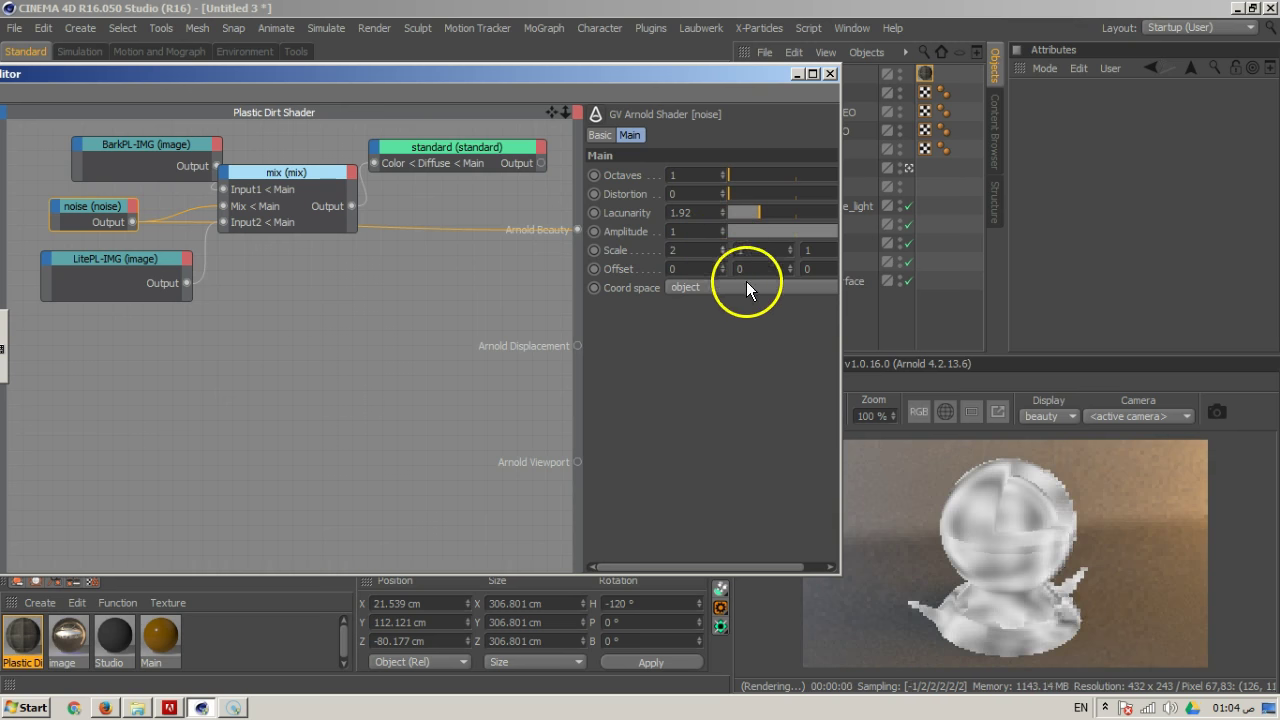
pyautogui.click(762, 254)
pyautogui.write('2')
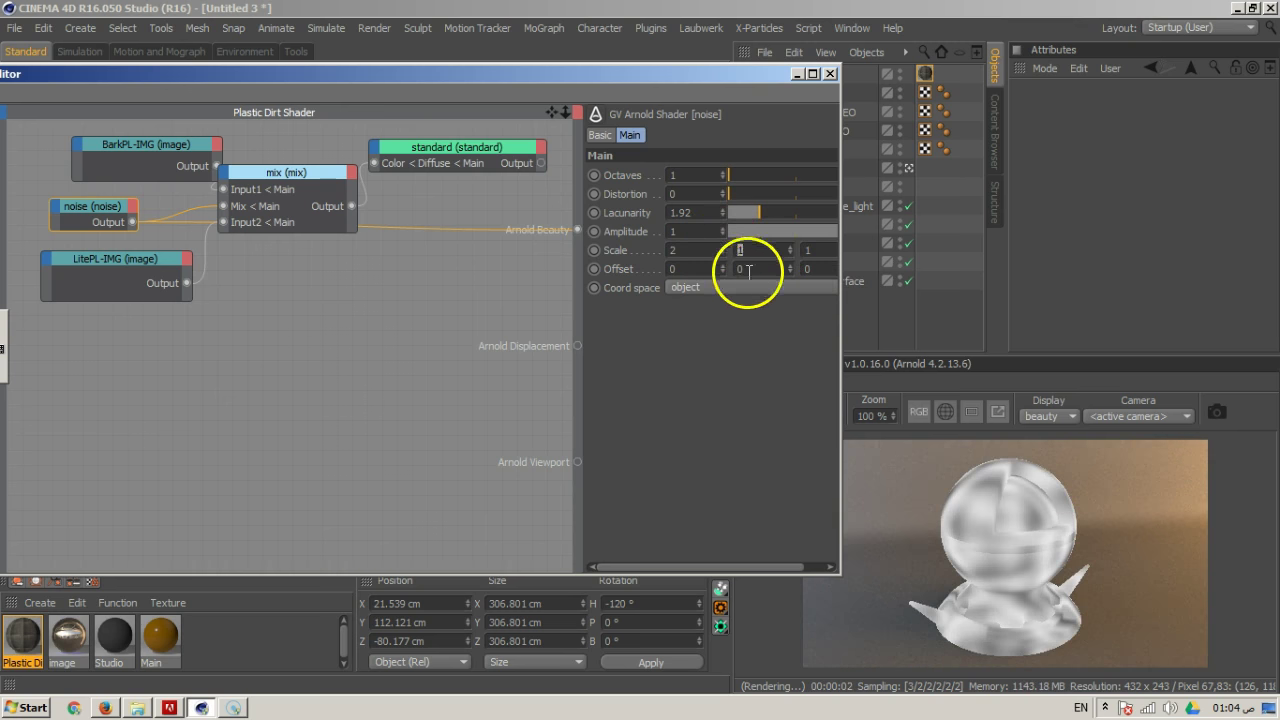
pyautogui.press('Tab')
pyautogui.write('2')
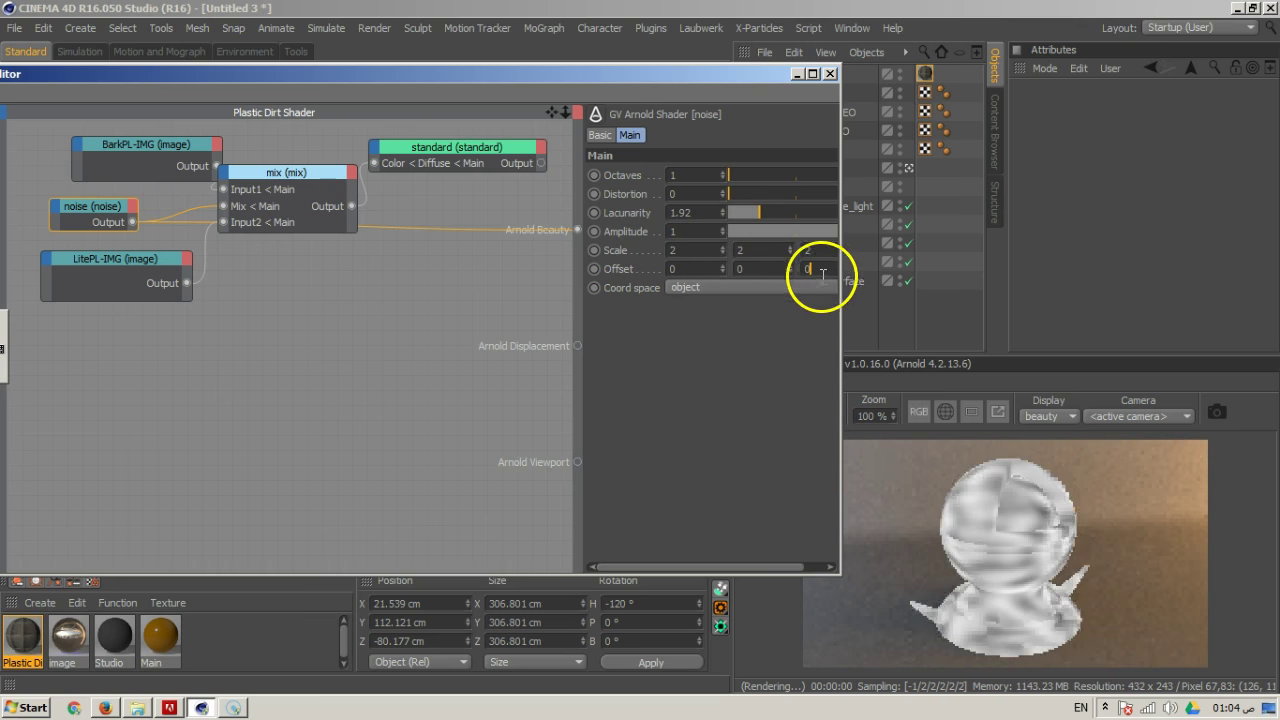
pyautogui.press('Tab')
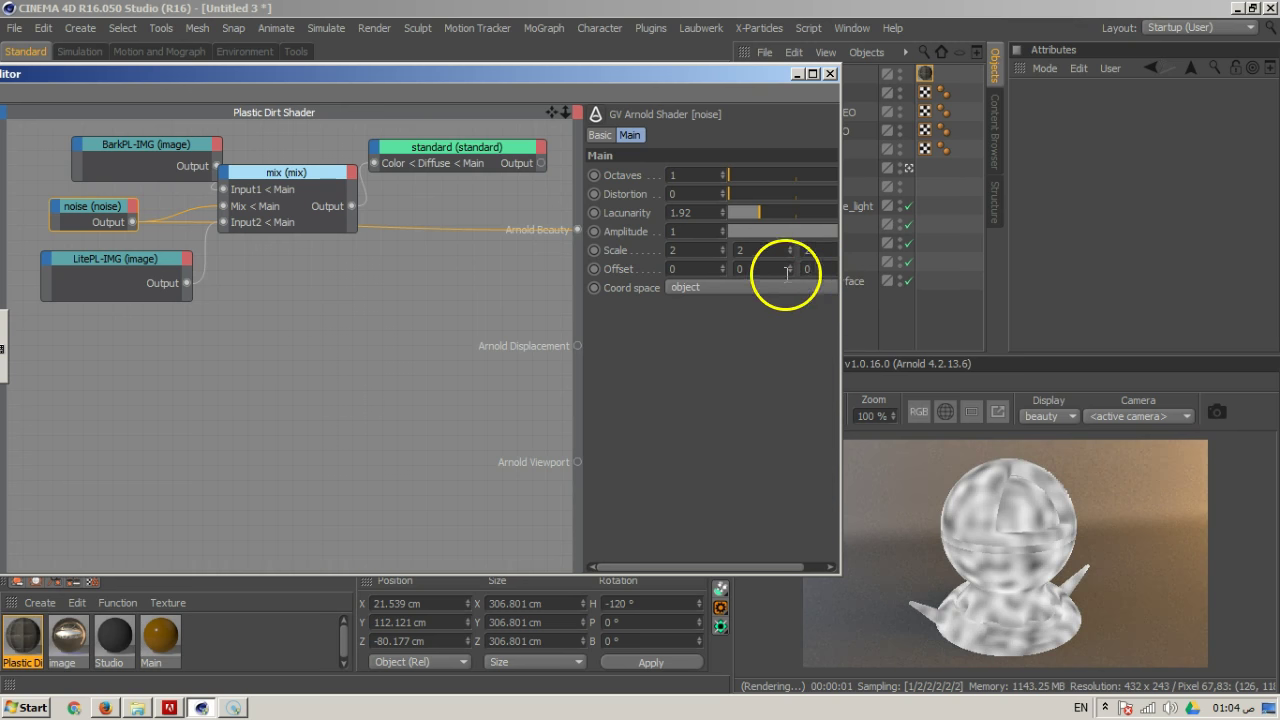
# Try stretching the noise along Y only with a Scale of 0, 64, 0, and check it in the IPR render
pyautogui.doubleClick(818, 249)
pyautogui.write('0')
pyautogui.doubleClick(694, 250)
pyautogui.write('0')
pyautogui.doubleClick(771, 249)
pyautogui.write('29')
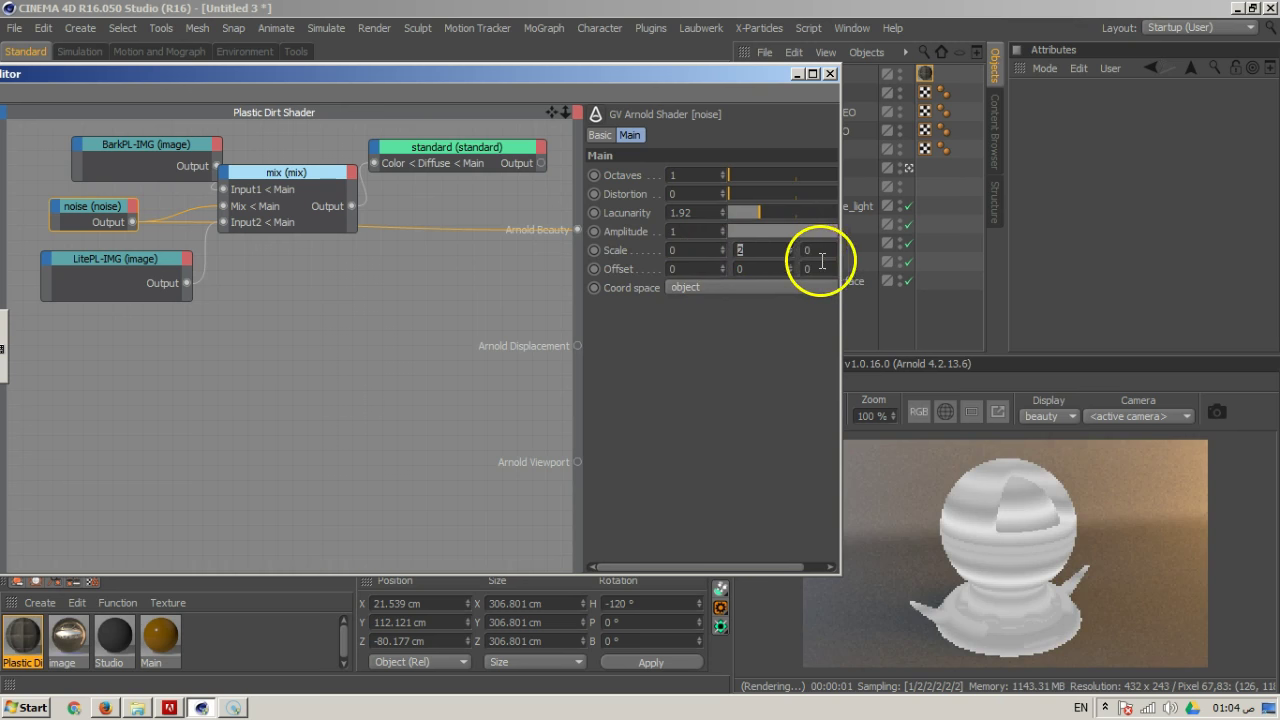
pyautogui.press('Return')
pyautogui.moveTo(791, 230); pyautogui.dragTo(765, 337)
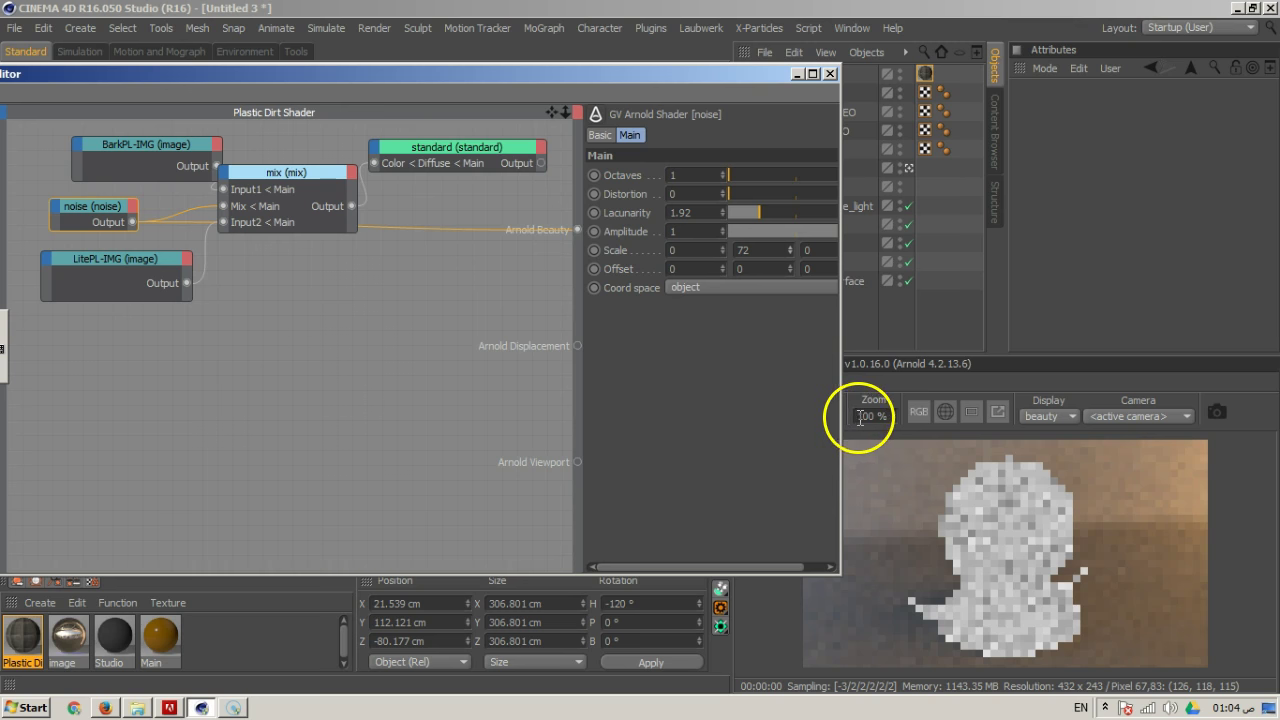
pyautogui.moveTo(790, 251); pyautogui.dragTo(794, 303)
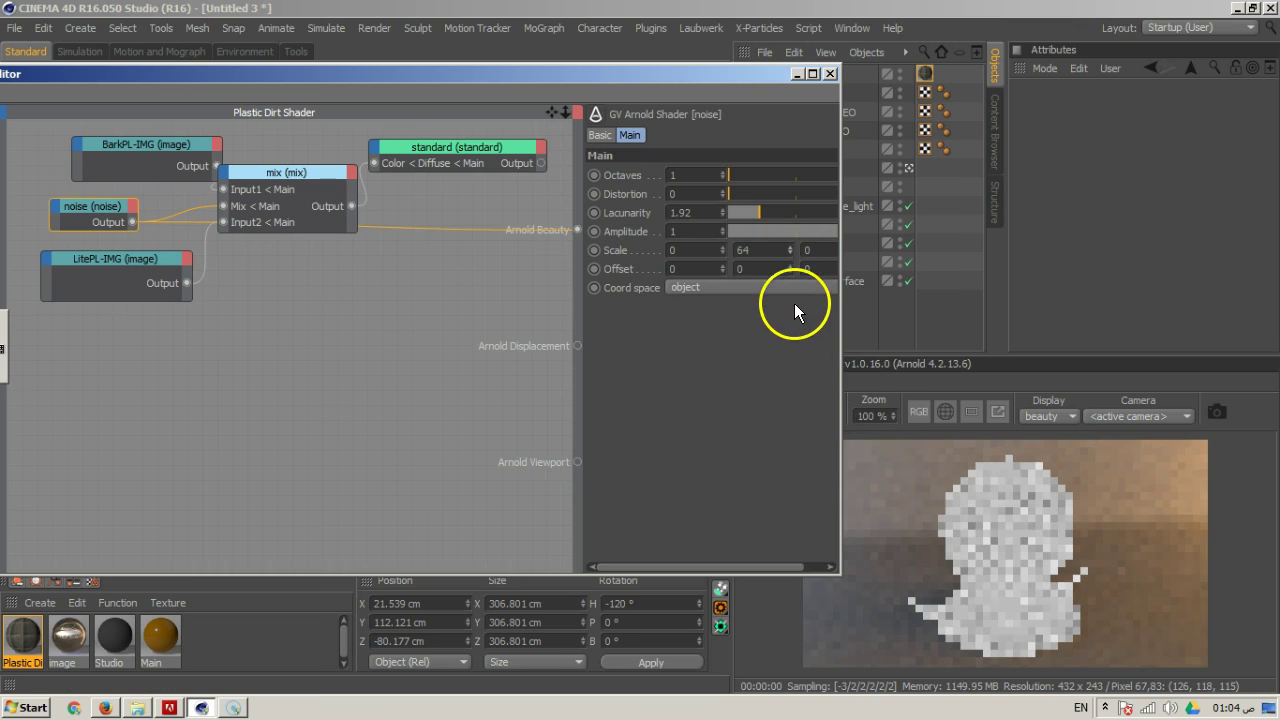
pyautogui.moveTo(740, 74); pyautogui.dragTo(500, 122)
pyautogui.click(750, 411)
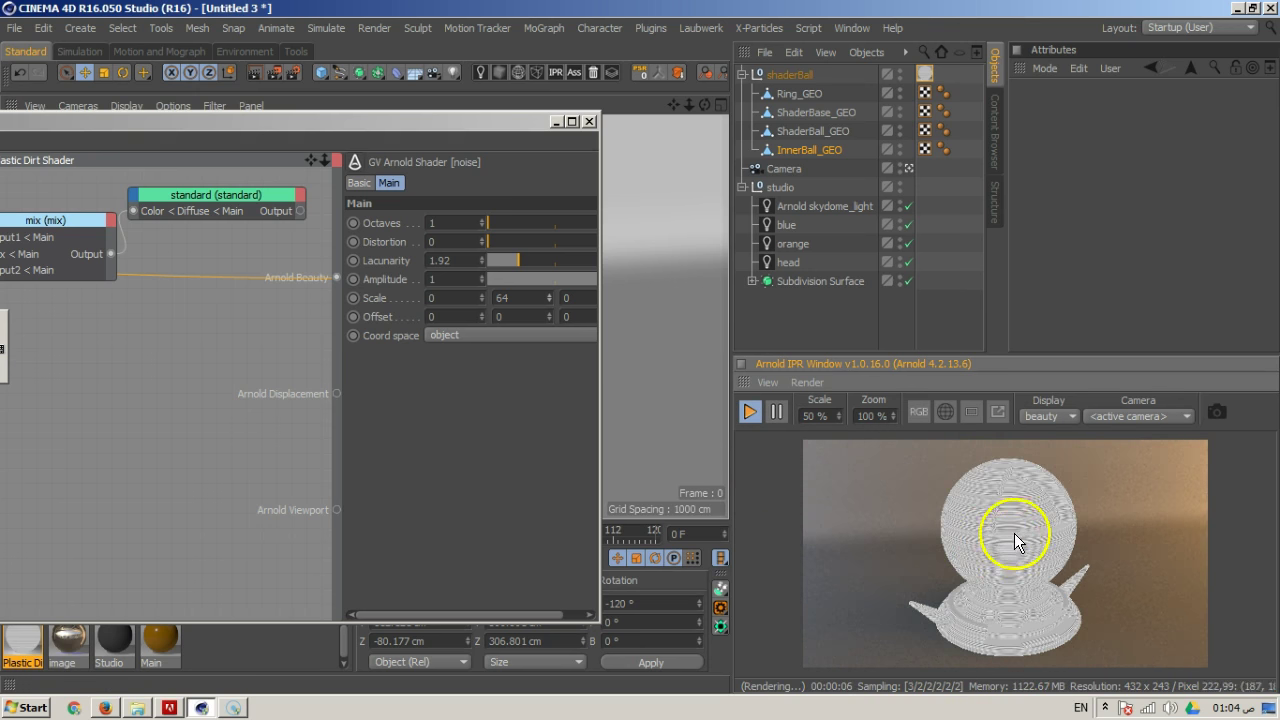
# Try a Scale of 0, 1, 1 on the noise node
pyautogui.moveTo(510, 125); pyautogui.dragTo(636, 97)
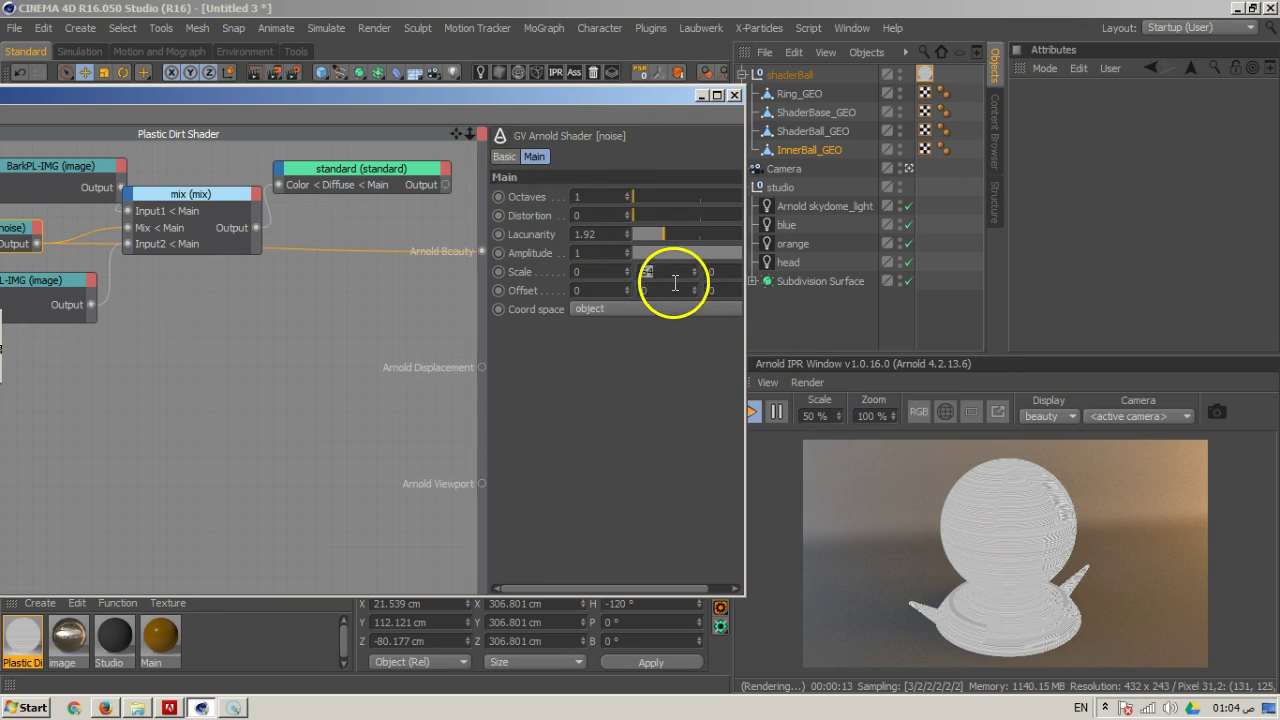
pyautogui.write('1')
pyautogui.press('Tab')
pyautogui.write('1')
pyautogui.press('Tab')
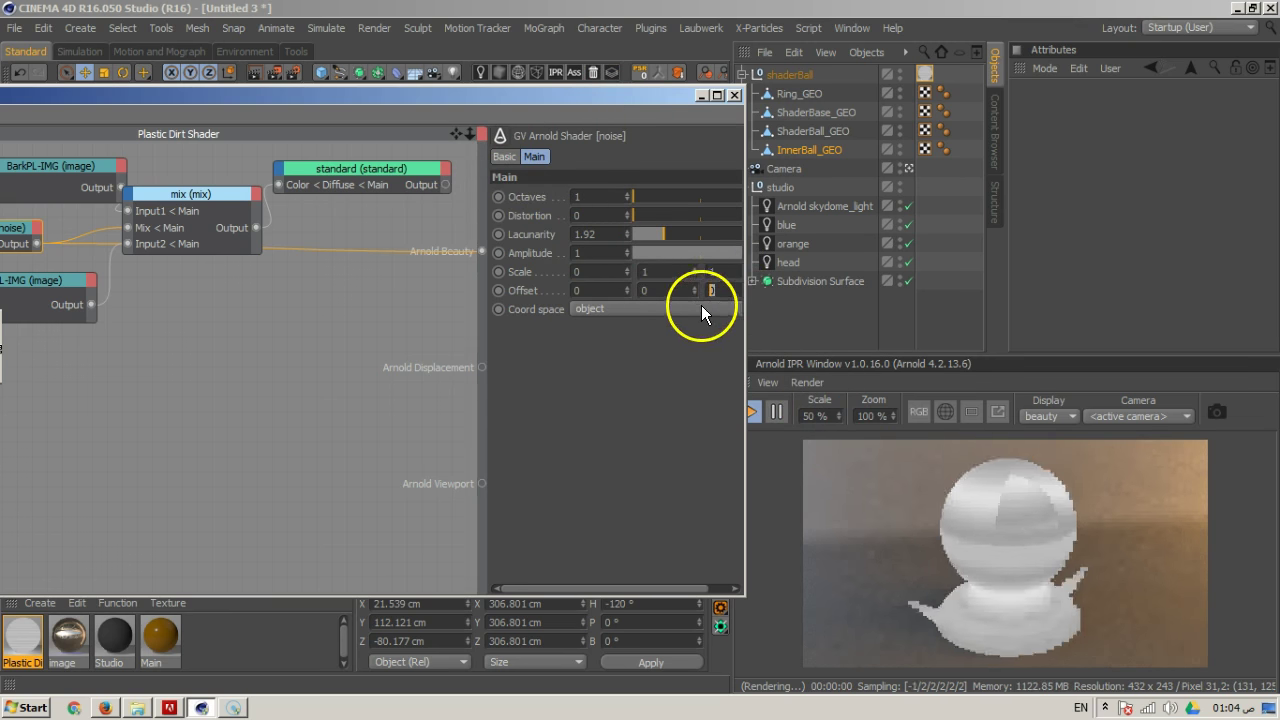
# Try stretching the noise along X only, with an X Scale of 9 raised to 17 and the other axes at 0
pyautogui.doubleClick(714, 271)
pyautogui.write('0')
pyautogui.doubleClick(668, 271)
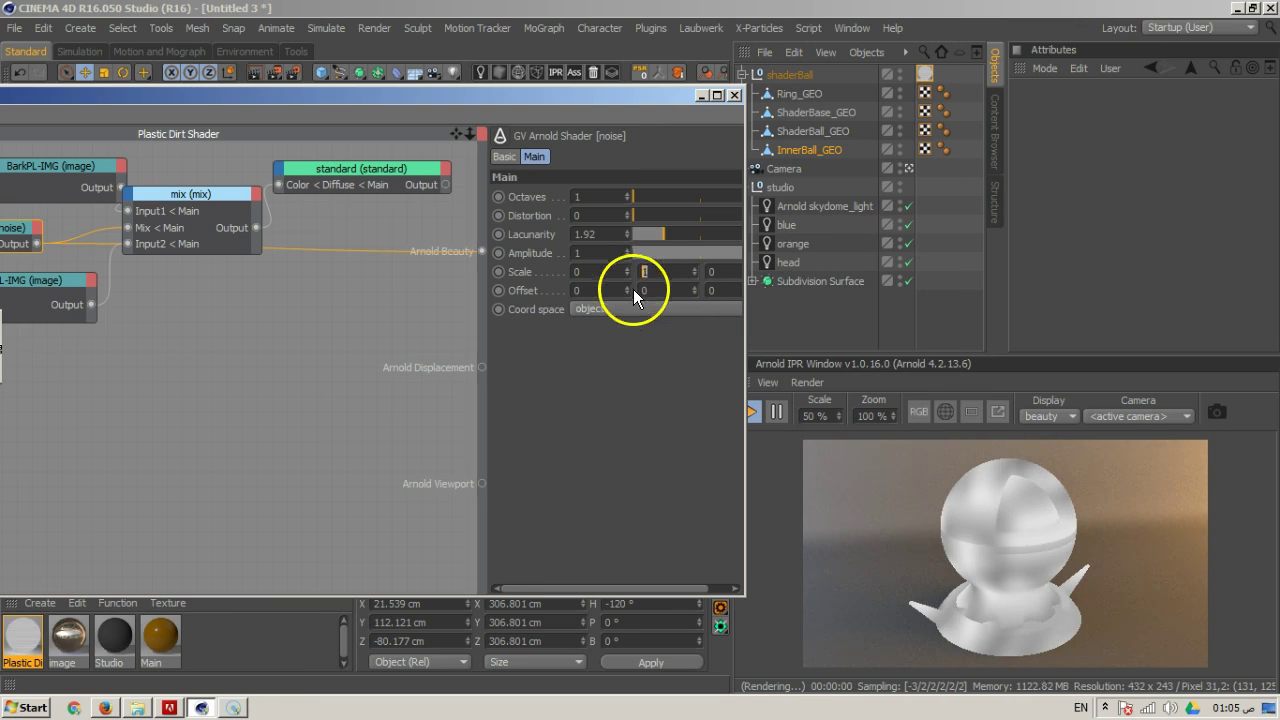
pyautogui.write('0')
pyautogui.press('Return')
pyautogui.doubleClick(626, 270)
pyautogui.write('9')
pyautogui.press('Return')
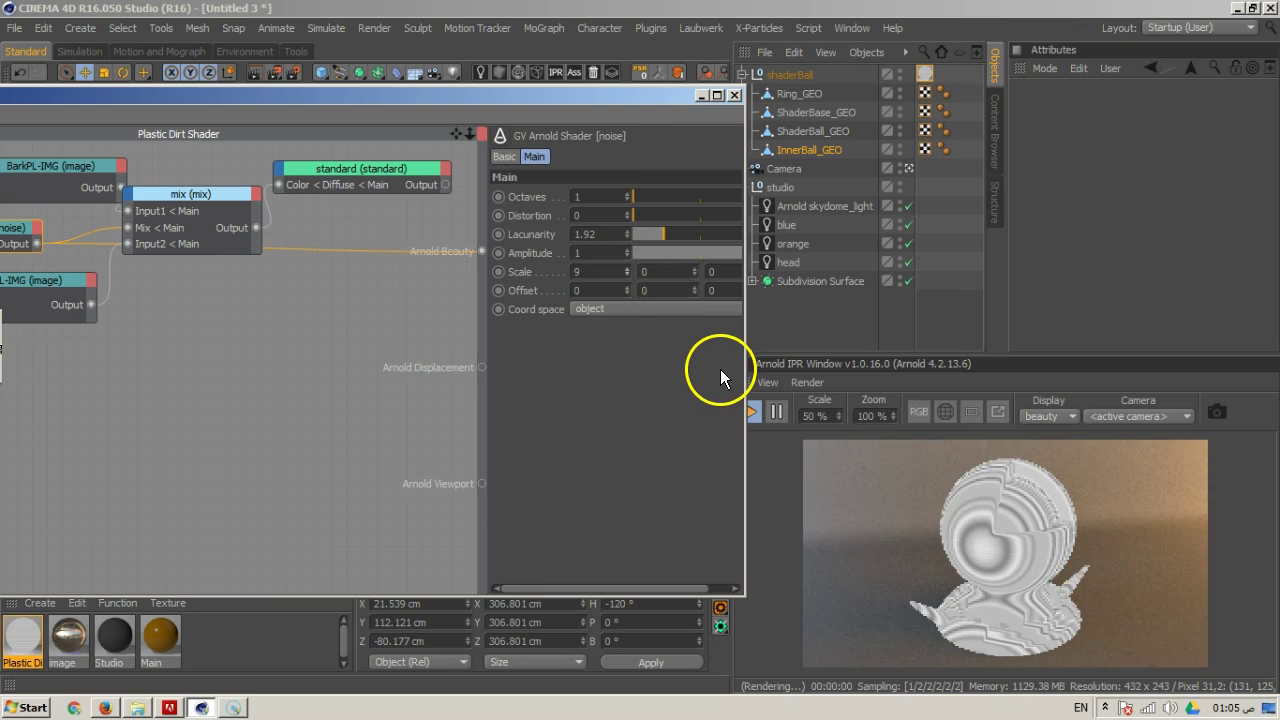
pyautogui.click(627, 268)
pyautogui.moveTo(626, 268); pyautogui.dragTo(627, 261)
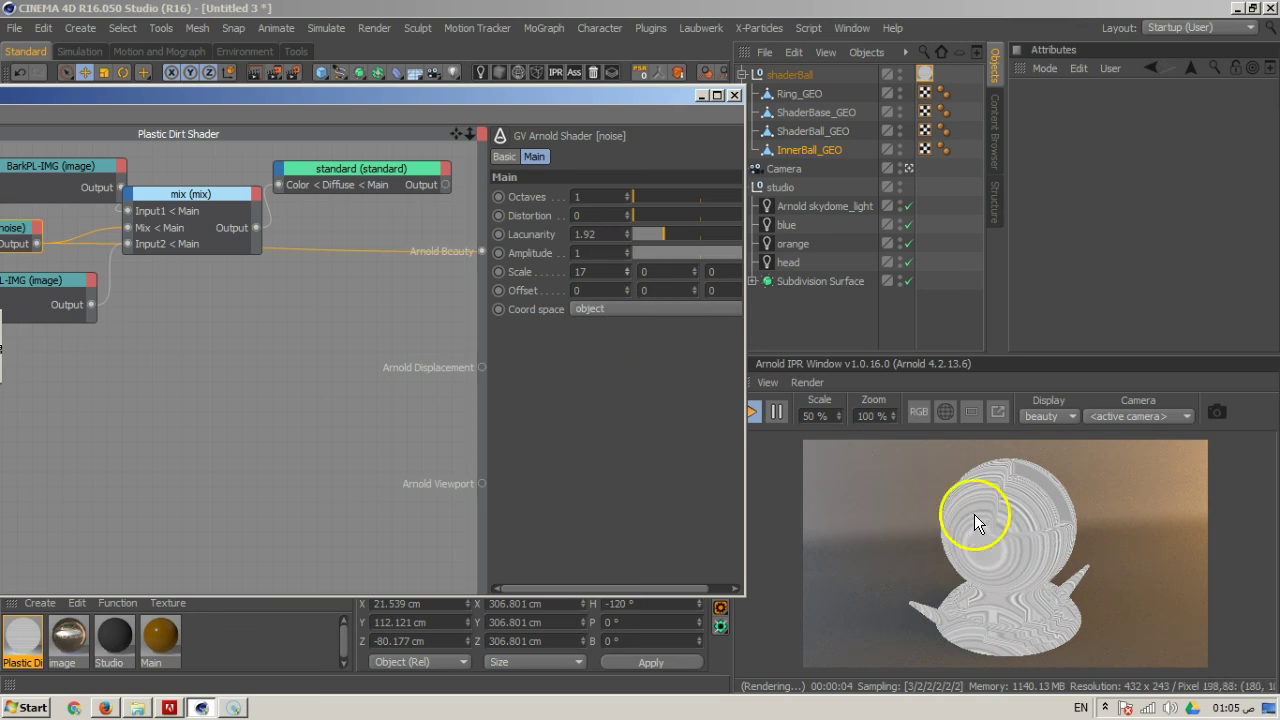
# Set the noise node's Scale to a uniform 2, 2, 2
pyautogui.click(514, 283)
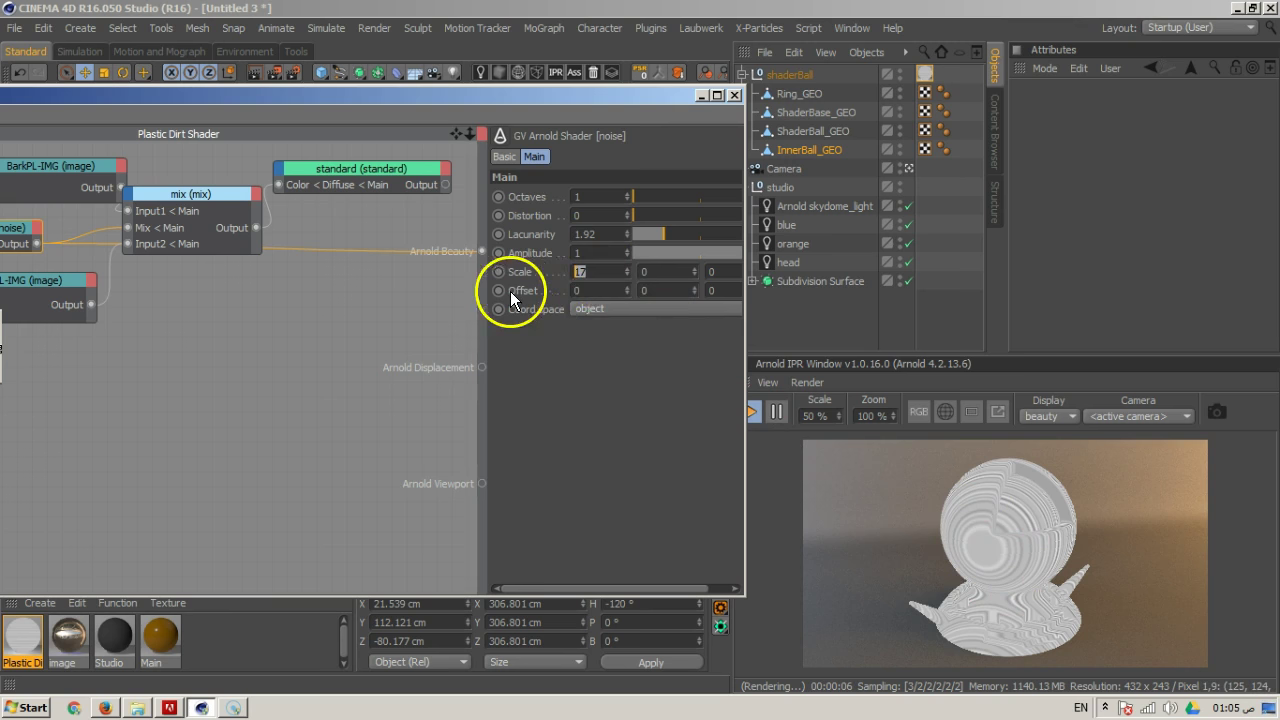
pyautogui.write('2')
pyautogui.click(657, 271)
pyautogui.write('2')
pyautogui.click(737, 271)
pyautogui.write('2')
pyautogui.click(737, 286)
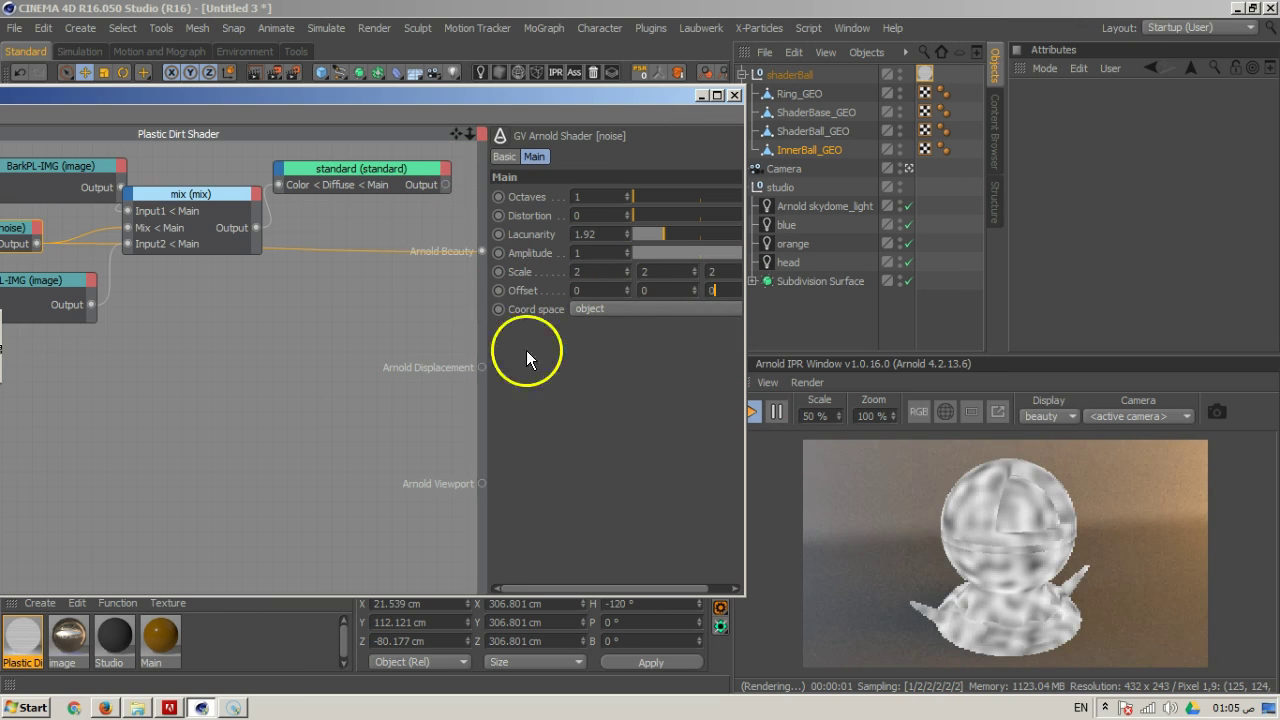
# Set the noise node's Octaves to 3 and Distortion to 0.66
pyautogui.click(673, 195)
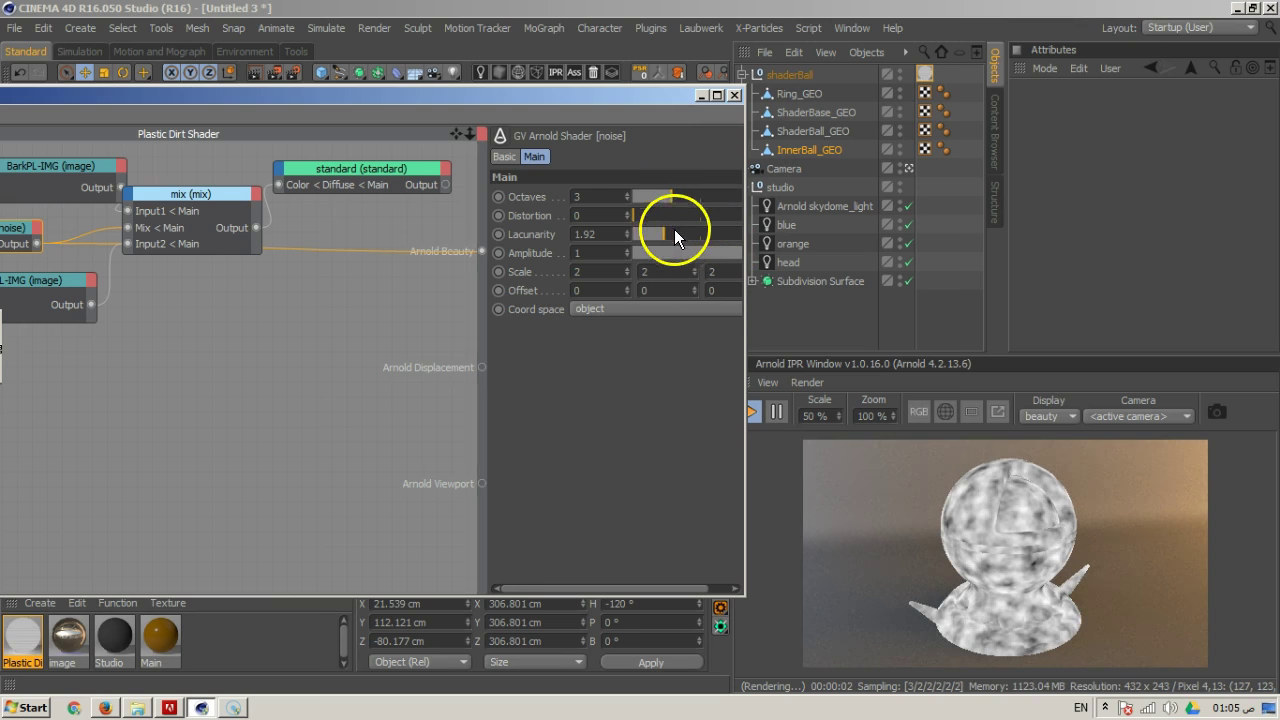
pyautogui.moveTo(636, 216); pyautogui.dragTo(640, 216)
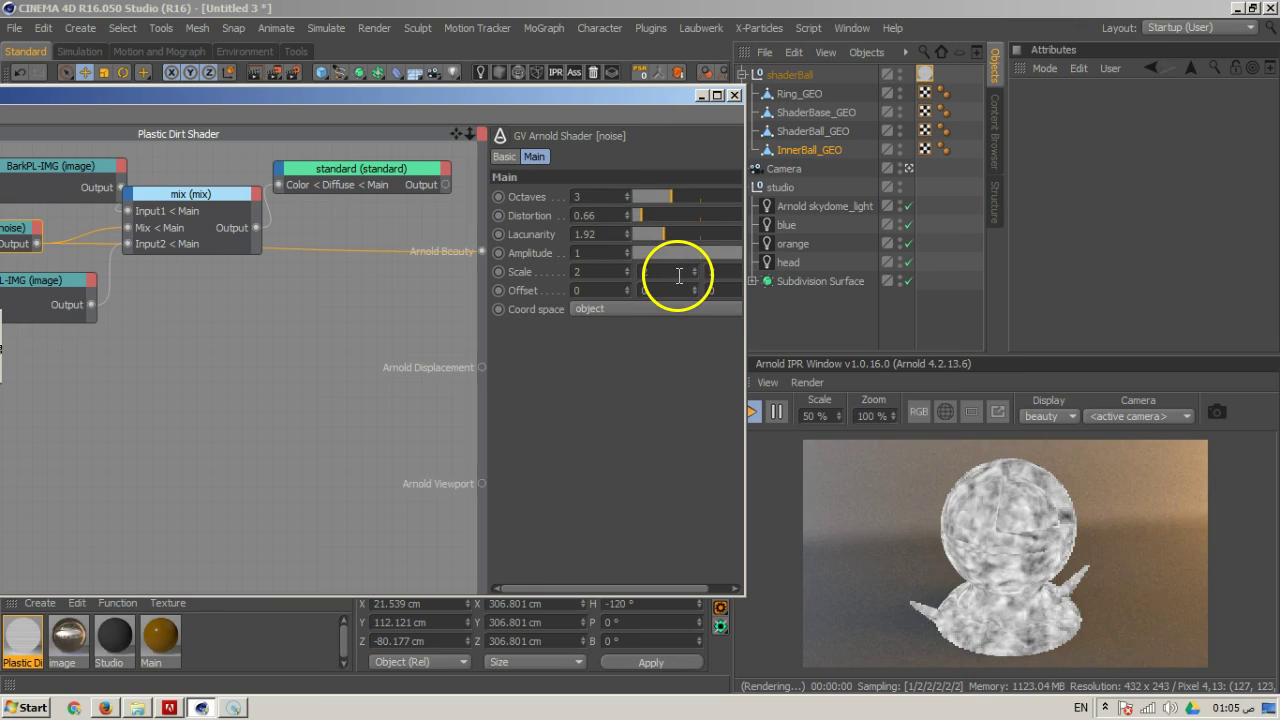
# Remove the connection between the noise node's output and Arnold Beauty
pyautogui.moveTo(521, 100); pyautogui.dragTo(680, 106)
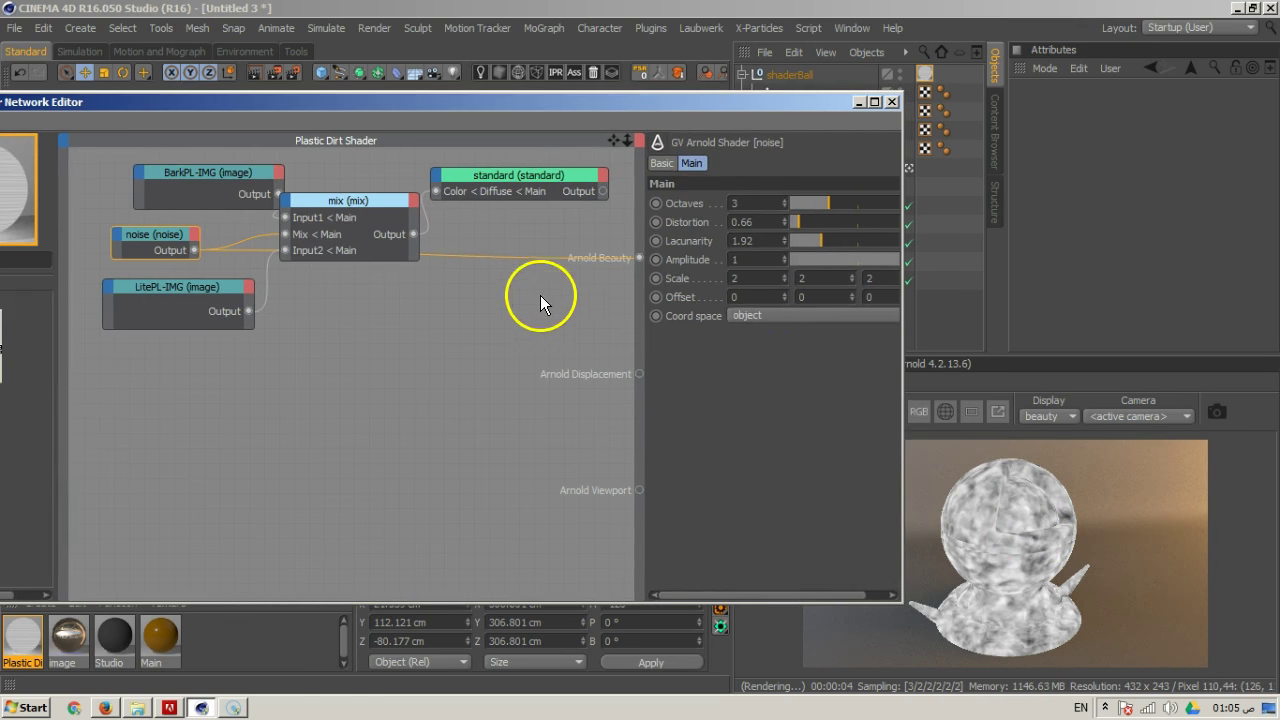
pyautogui.click(507, 255)
pyautogui.press('Delete')
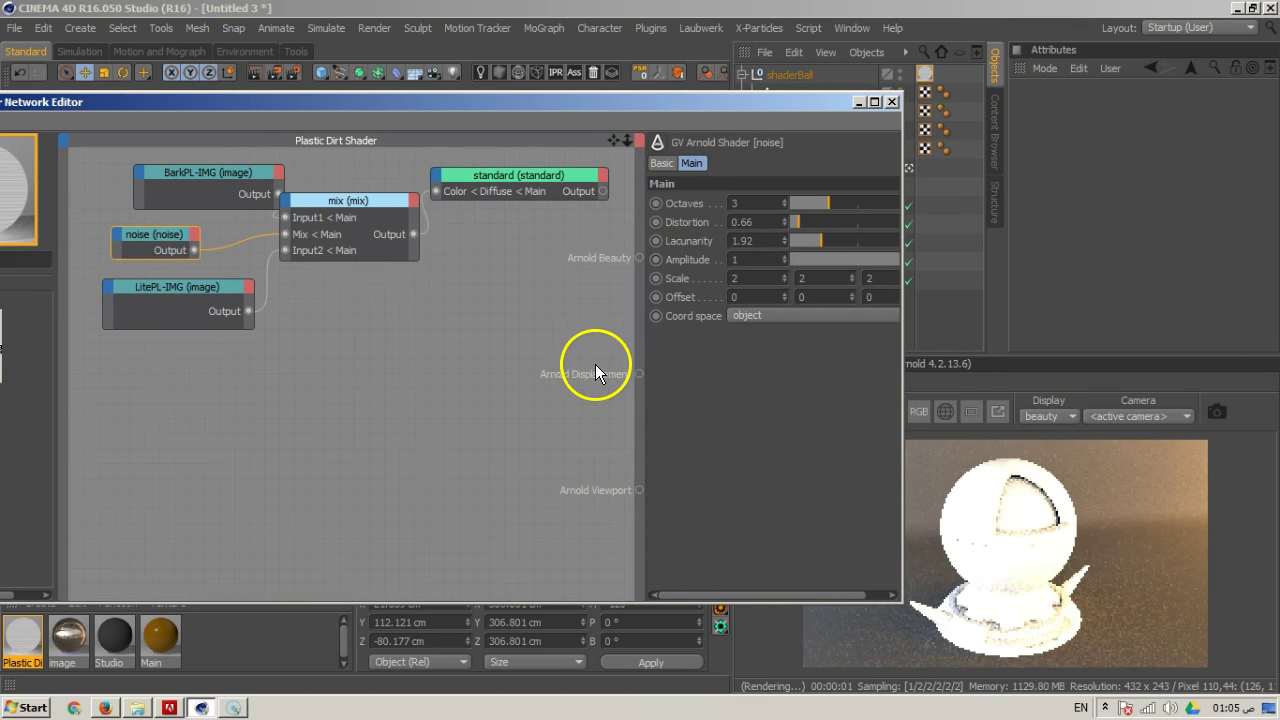
# Spread out the BarkPL-IMG, LitePL-IMG and mix nodes to leave more room between them in the network
pyautogui.moveTo(220, 172); pyautogui.dragTo(182, 171)
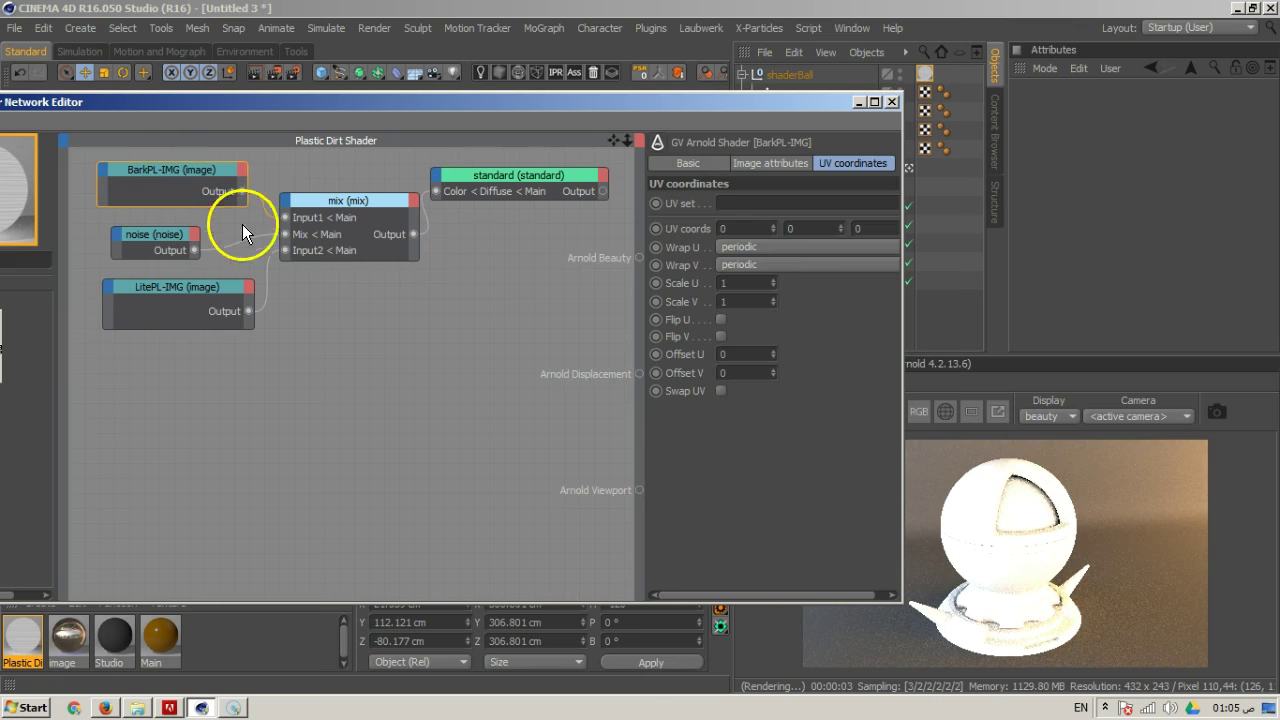
pyautogui.moveTo(222, 290); pyautogui.dragTo(183, 292)
pyautogui.moveTo(373, 201); pyautogui.dragTo(336, 206)
pyautogui.moveTo(720, 104); pyautogui.dragTo(500, 128)
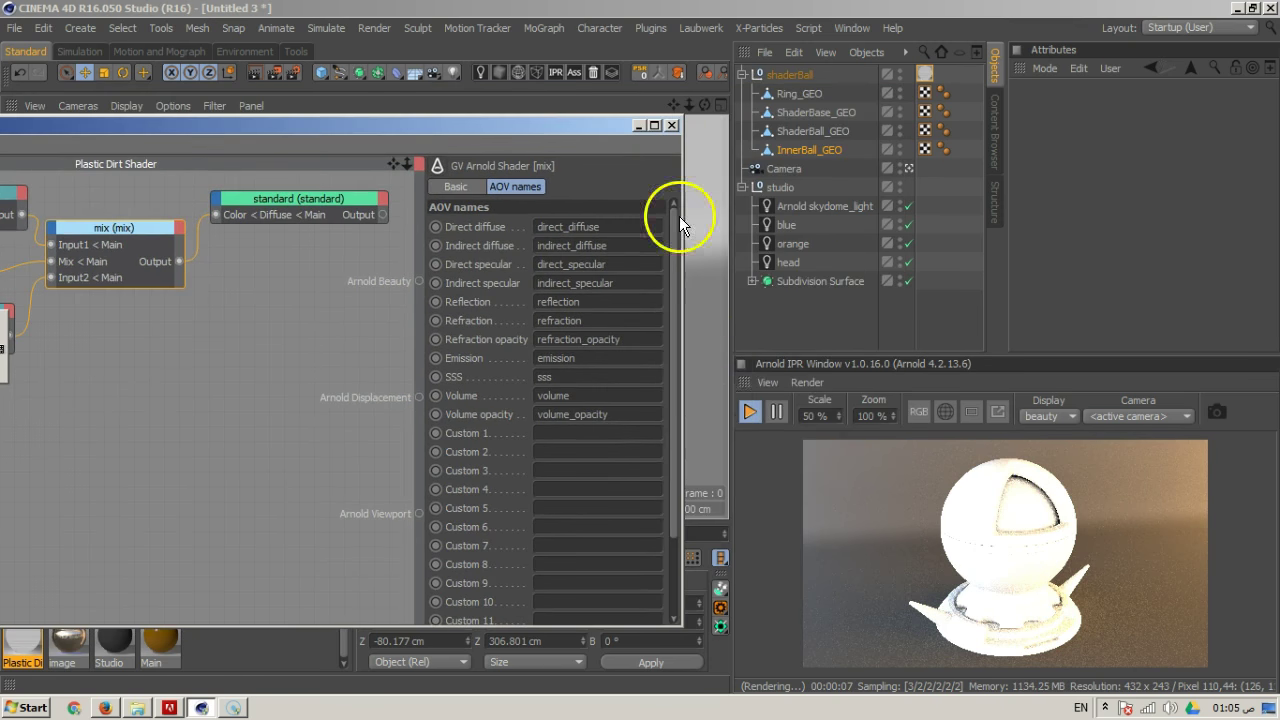
# Restart the IPR render and connect the standard shader's output to Arnold Beauty
pyautogui.click(755, 411)
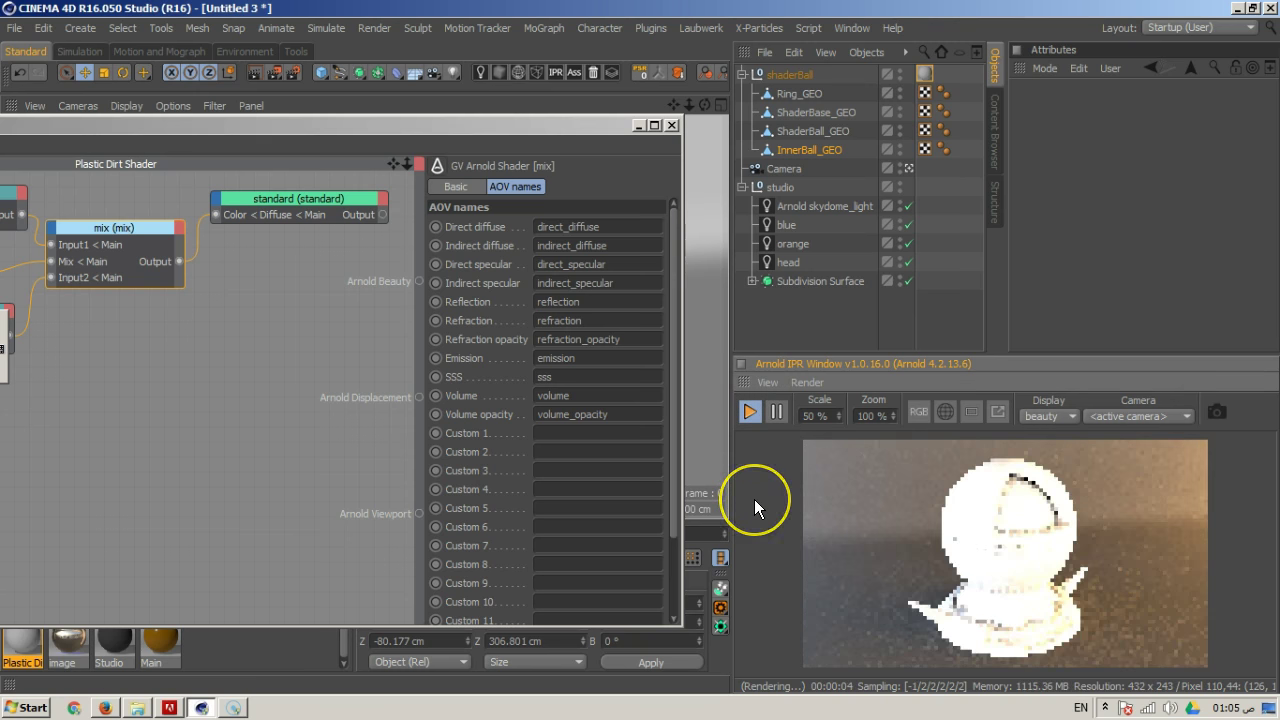
pyautogui.click(777, 412)
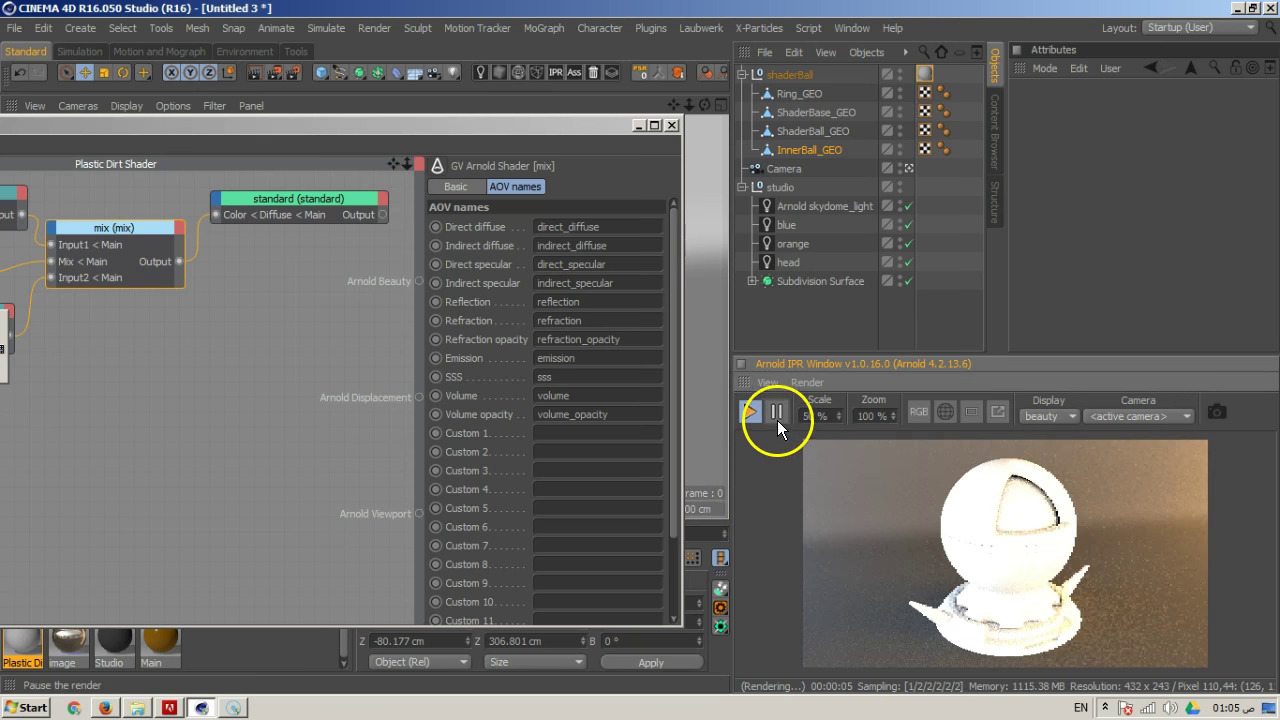
pyautogui.click(756, 416)
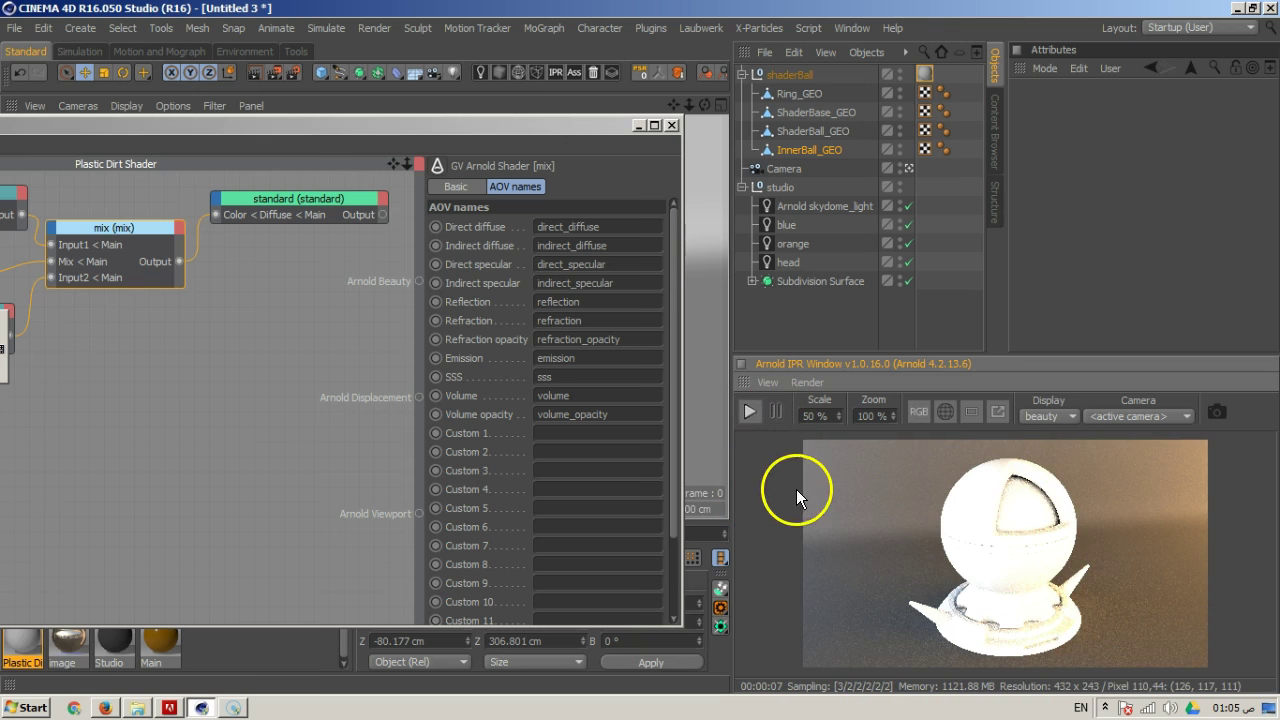
pyautogui.click(758, 428)
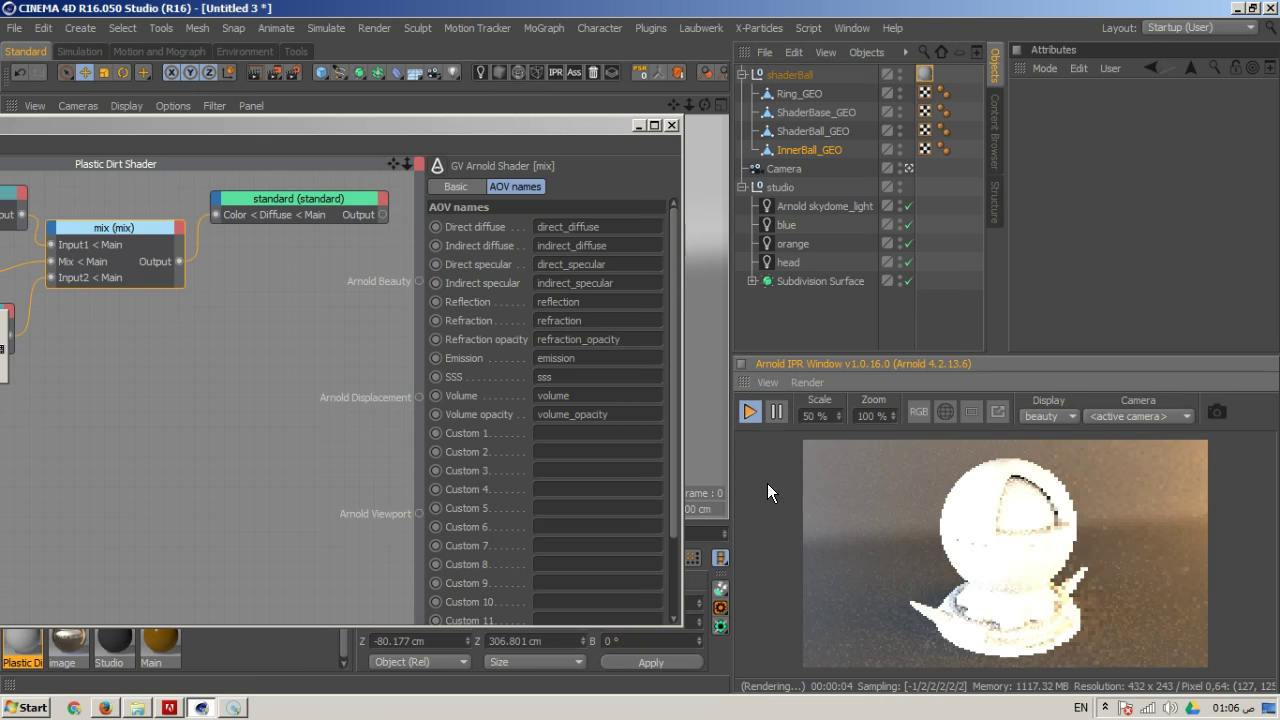
pyautogui.moveTo(385, 216); pyautogui.dragTo(419, 281)
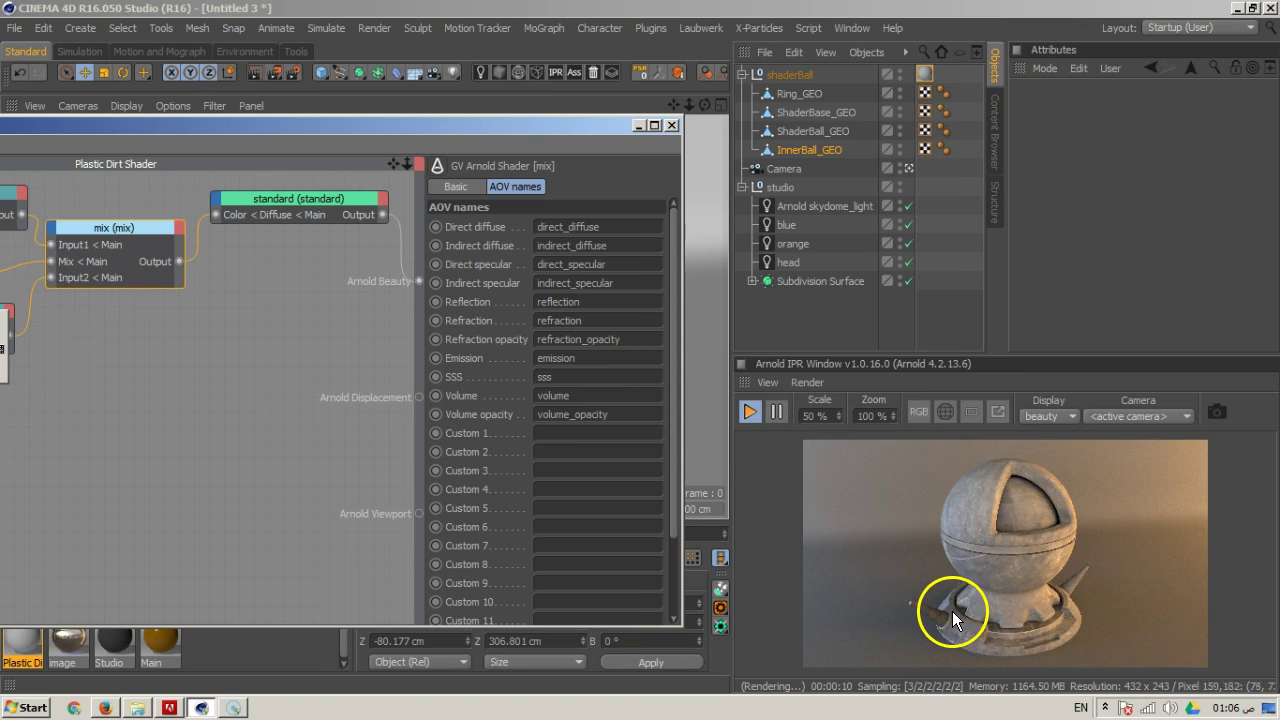
# Set the LitePL-IMG image's Scale U and Scale V to 2, Offset U to 0.24 and Offset V to 0.1
pyautogui.moveTo(330, 127); pyautogui.dragTo(505, 117)
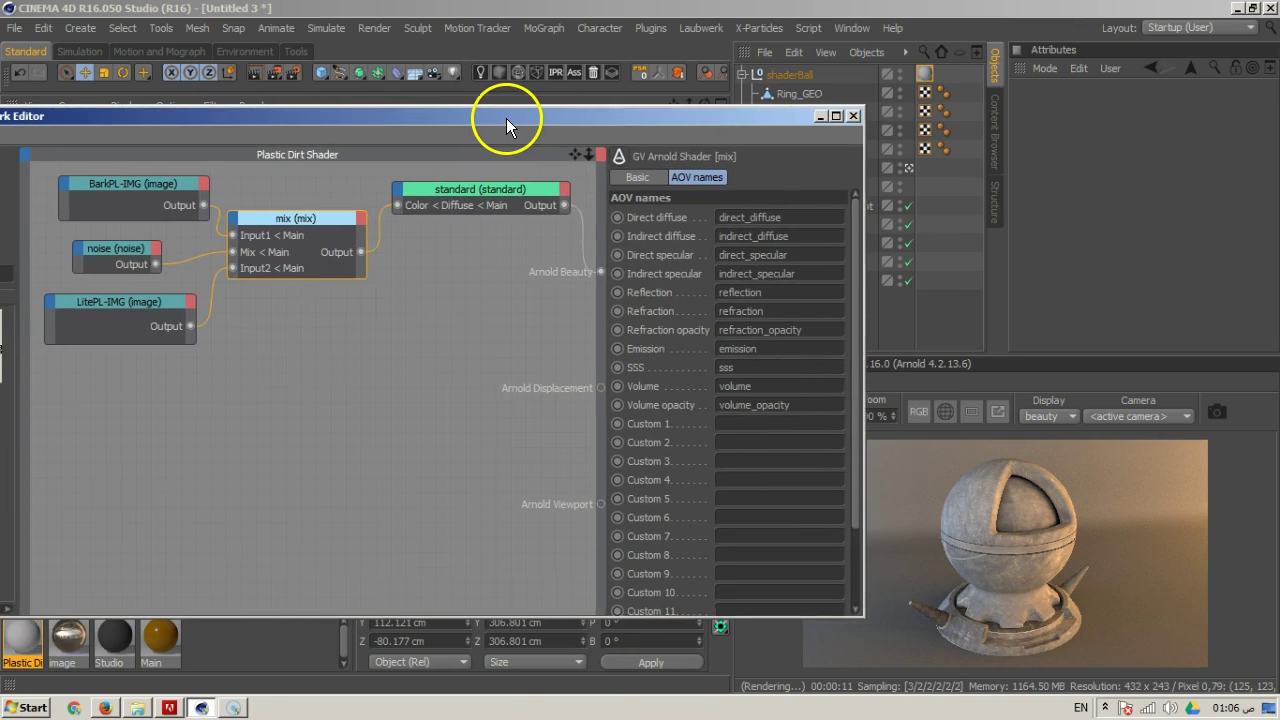
pyautogui.click(180, 316)
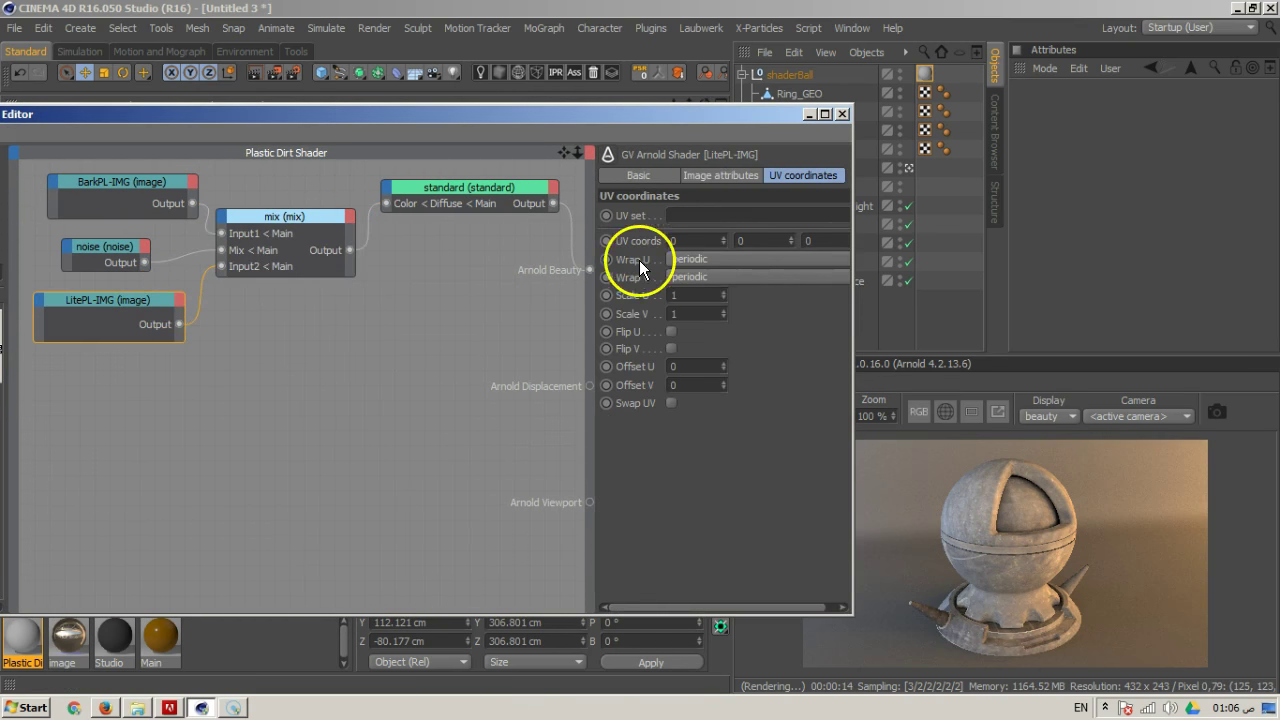
pyautogui.doubleClick(698, 294)
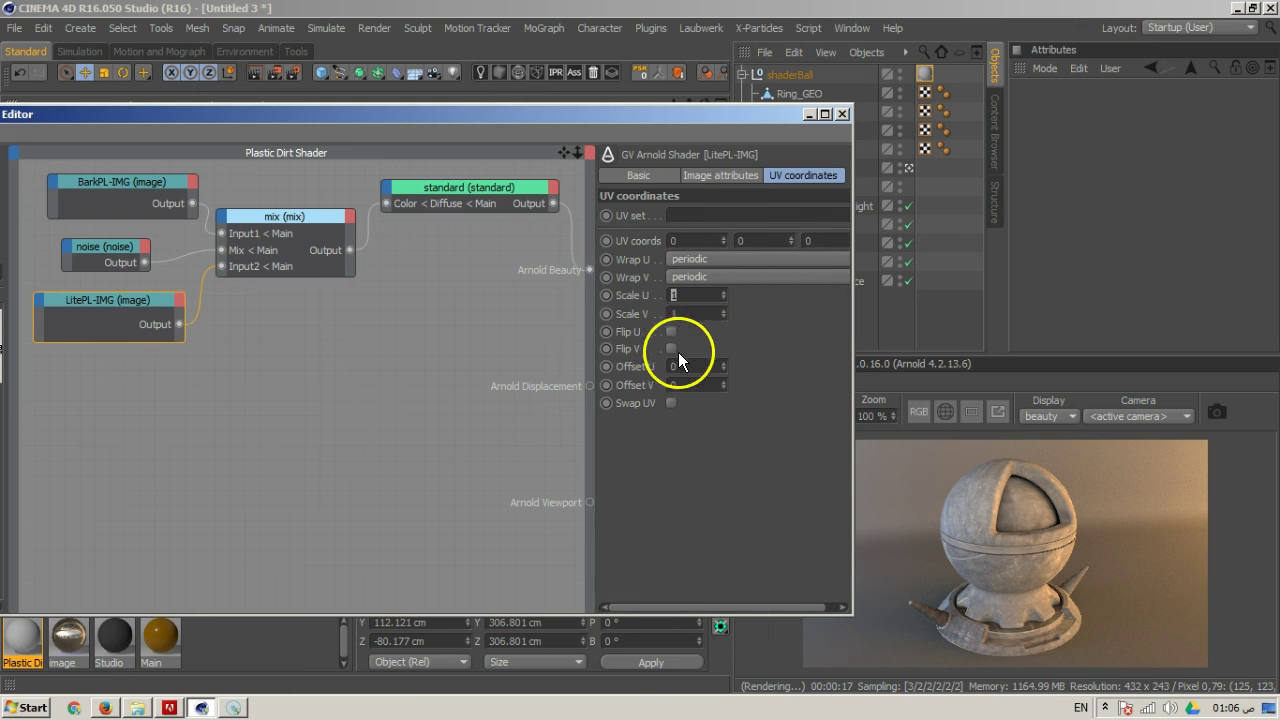
pyautogui.write('2')
pyautogui.press('Return')
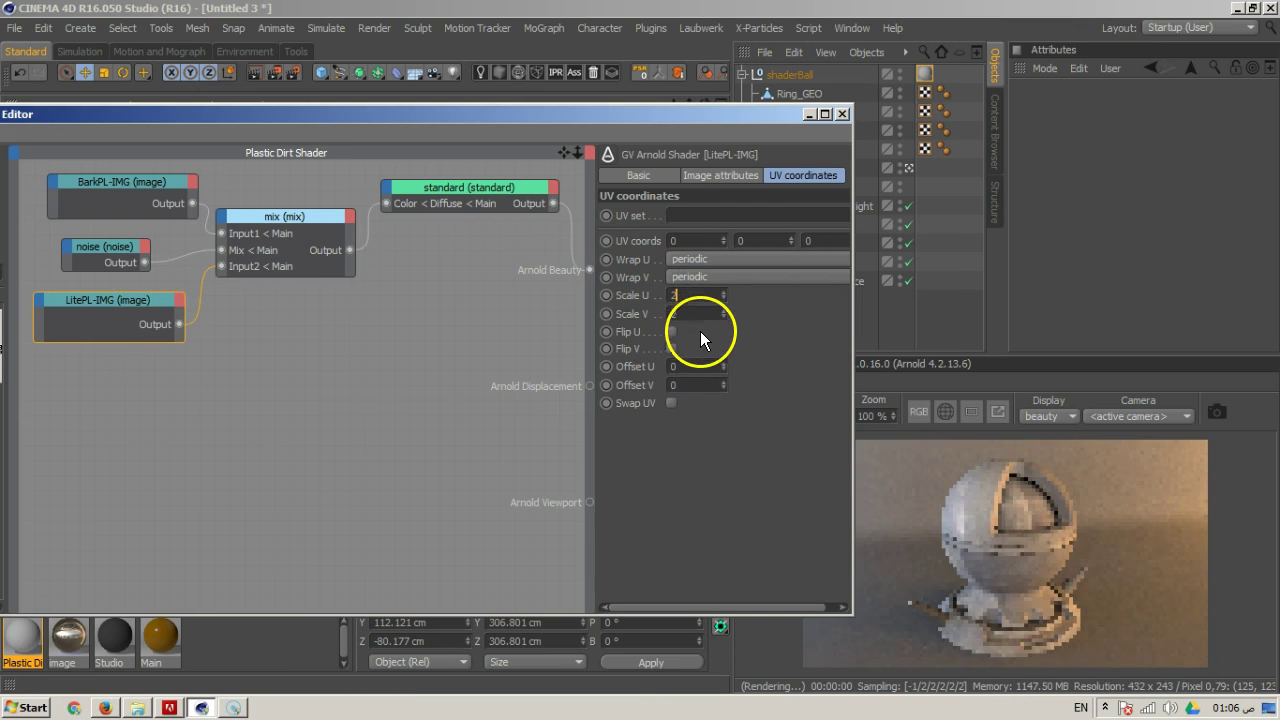
pyautogui.moveTo(725, 367); pyautogui.dragTo(726, 341)
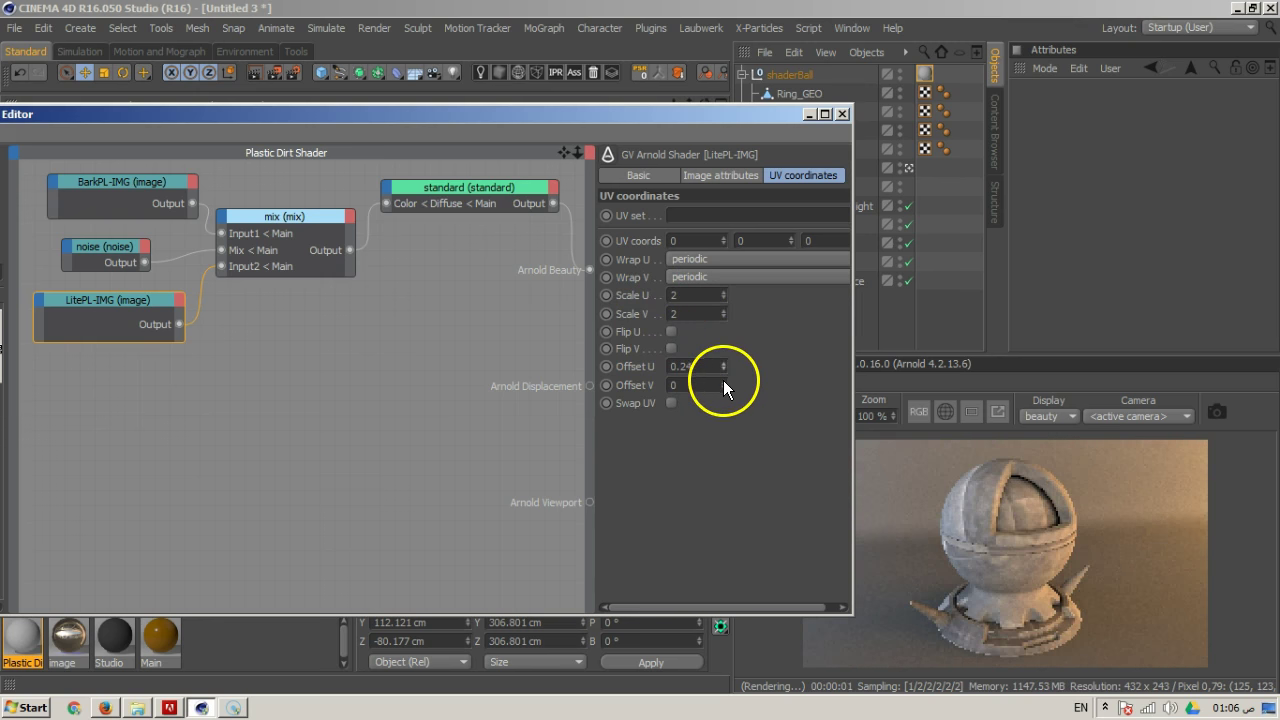
pyautogui.click(723, 382)
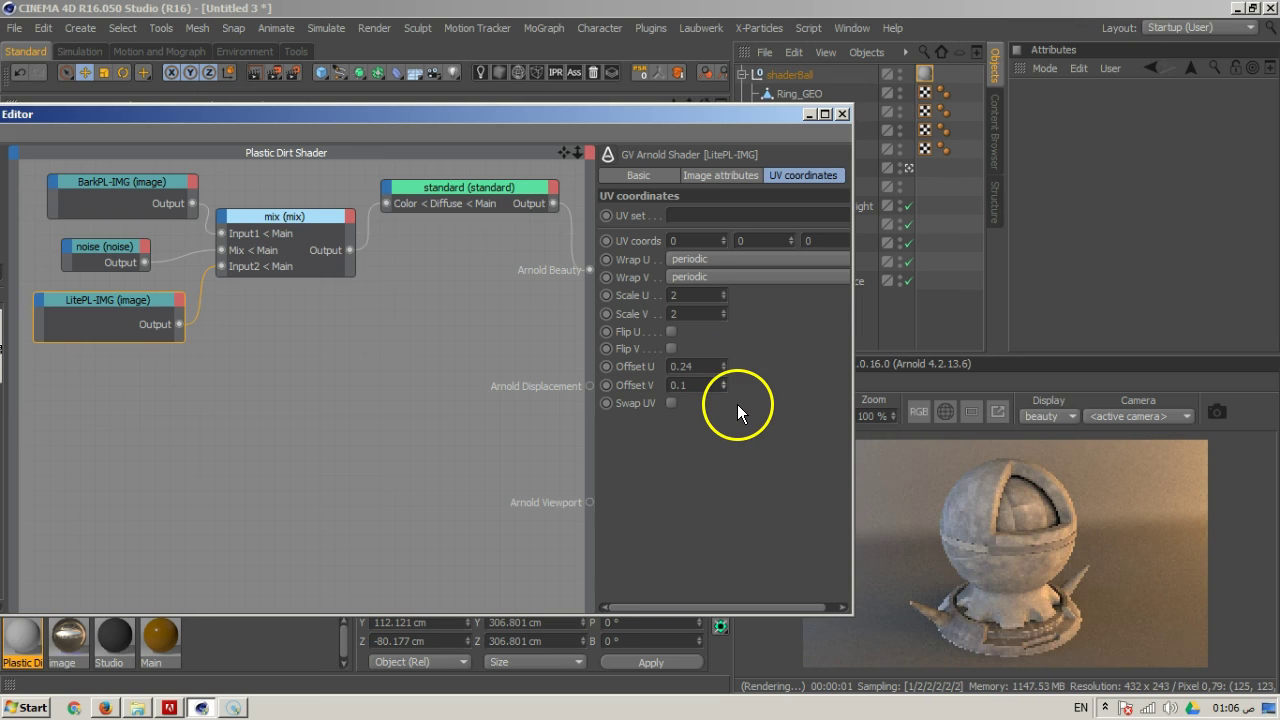
# Enable Flip U and Flip V on LitePL-IMG, and adjust Offset U to 0.25, Scale U to 1.5 and Scale V to 1.27
pyautogui.click(672, 402)
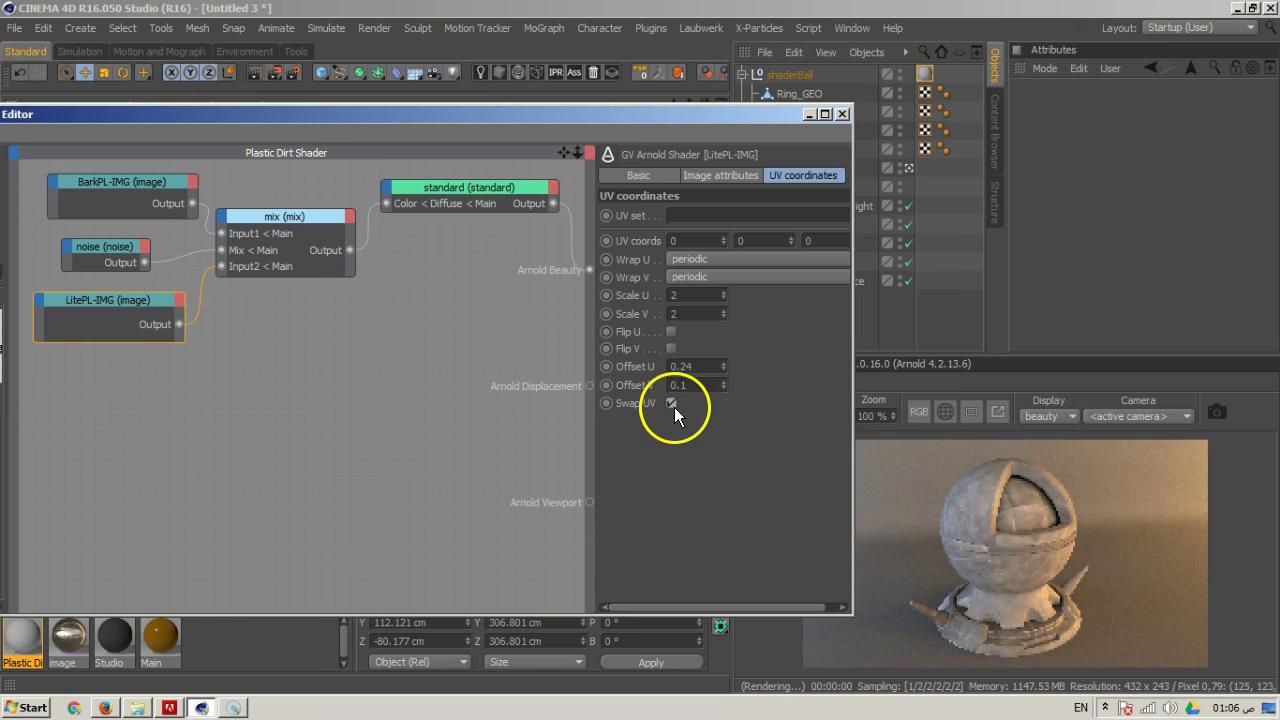
pyautogui.click(672, 403)
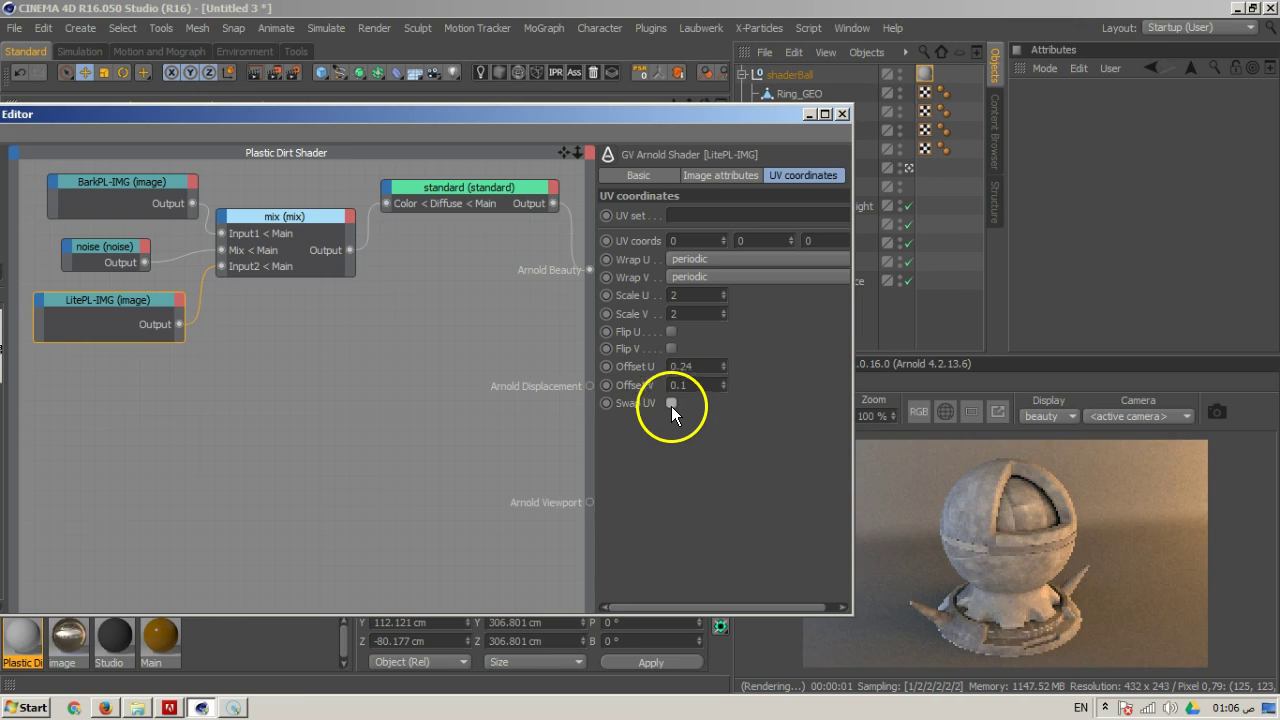
pyautogui.click(671, 349)
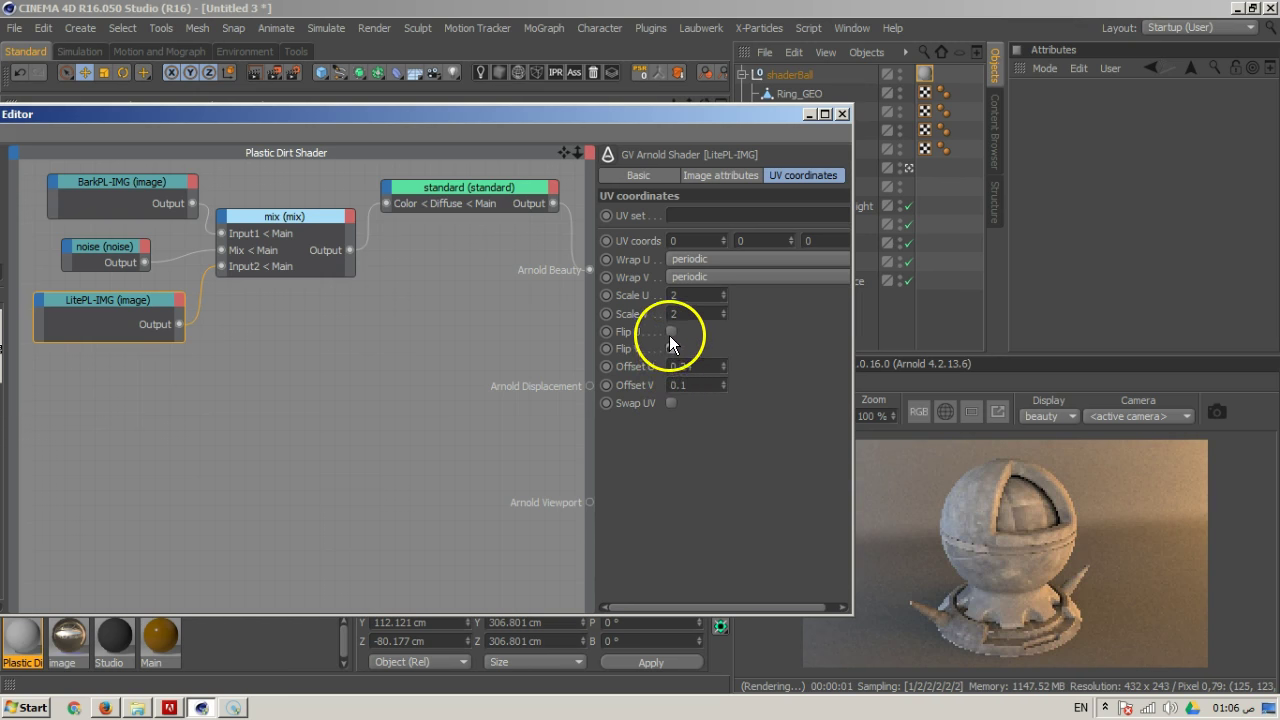
pyautogui.click(670, 333)
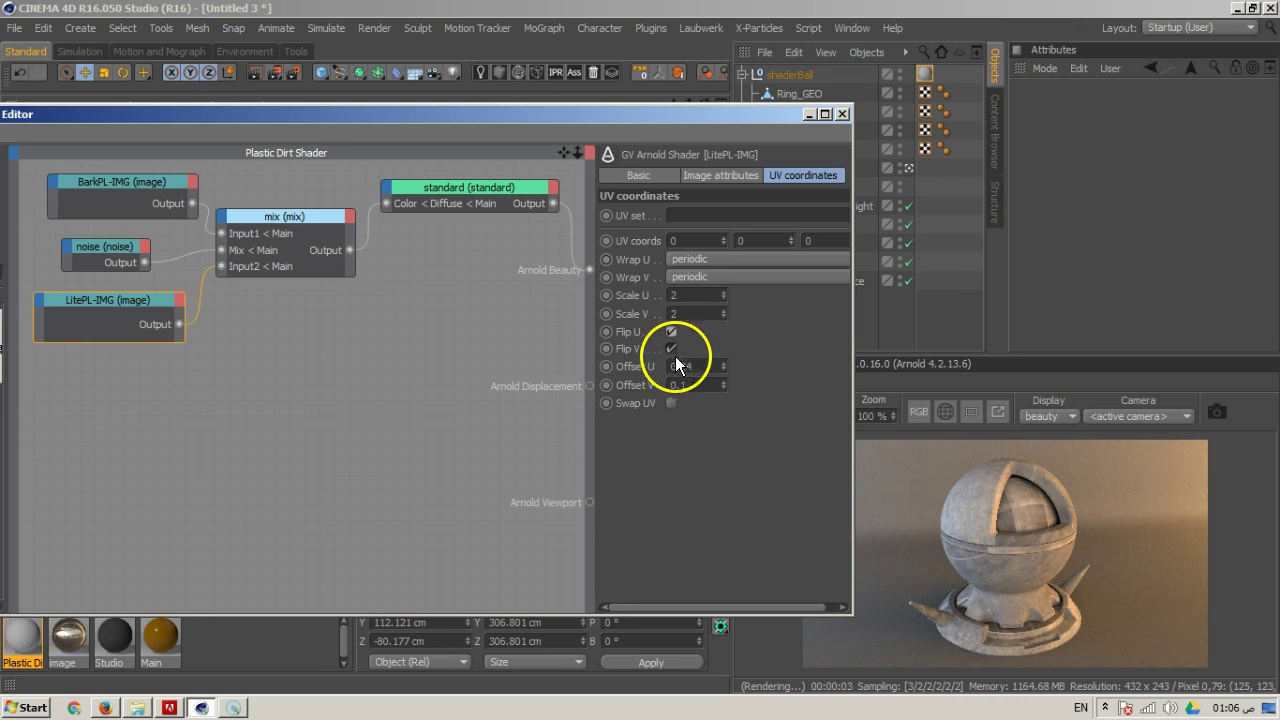
pyautogui.moveTo(722, 364)
pyautogui.mouseDown()
pyautogui.moveTo(744, 323)
pyautogui.moveTo(736, 371)
pyautogui.mouseUp()
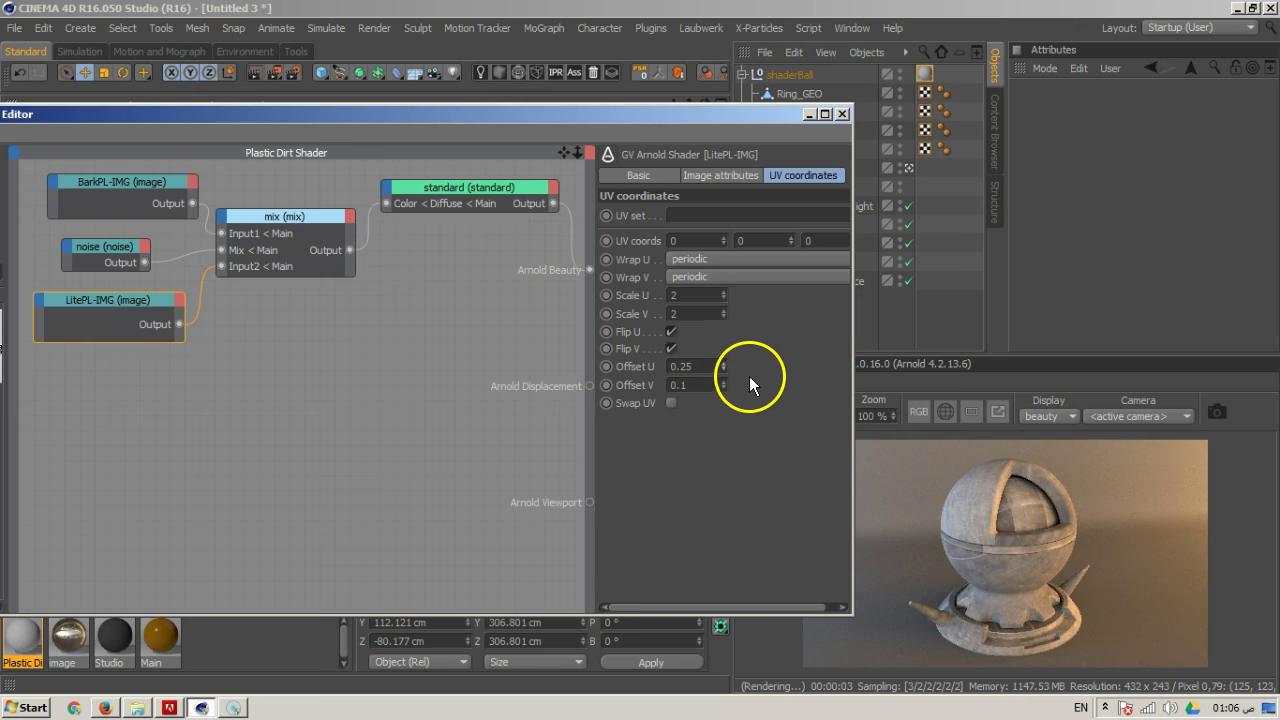
pyautogui.moveTo(726, 293); pyautogui.dragTo(730, 348)
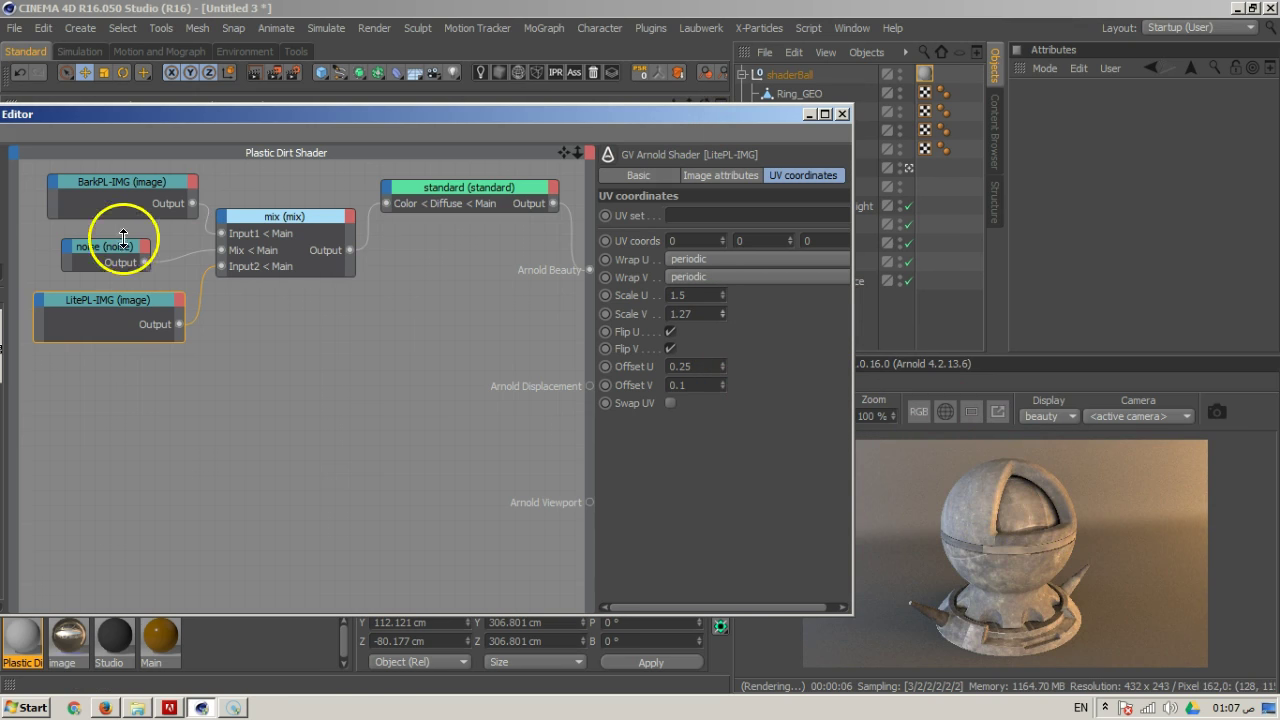
# Rename the mix node as mix_DIFF
pyautogui.click(277, 228)
pyautogui.click(635, 177)
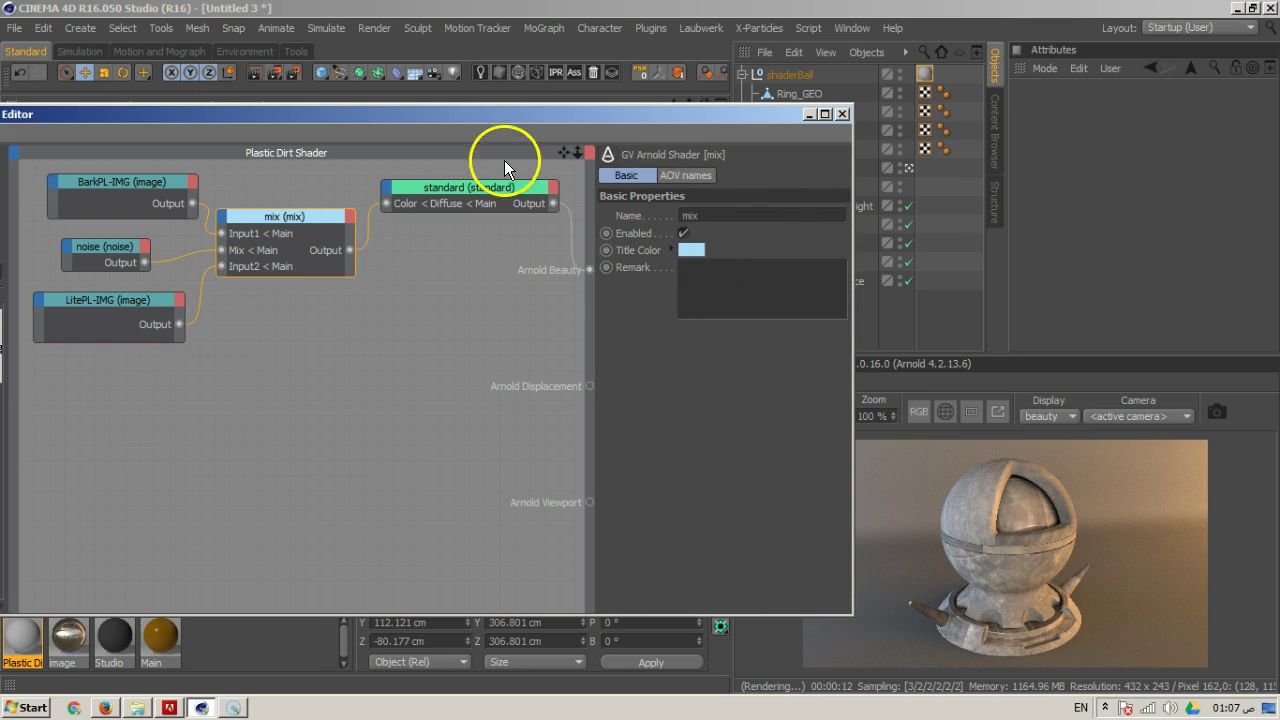
pyautogui.moveTo(514, 118); pyautogui.dragTo(660, 99)
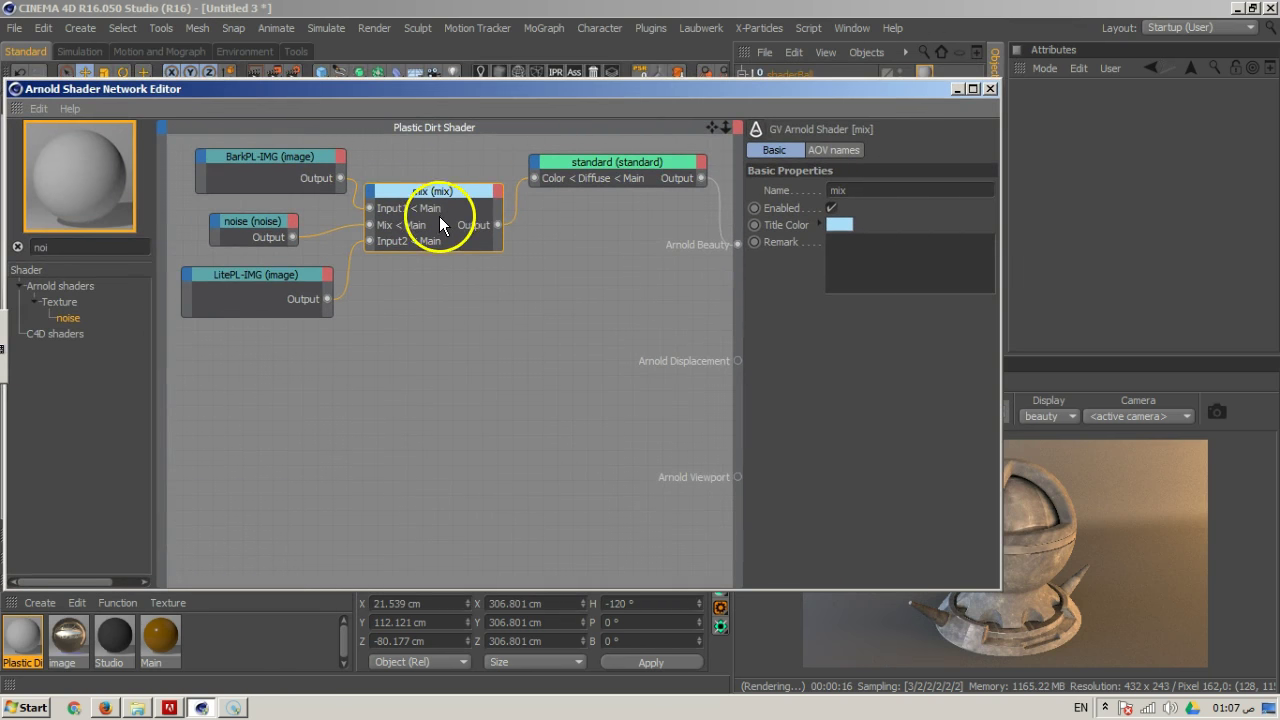
pyautogui.moveTo(466, 146); pyautogui.dragTo(233, 334)
pyautogui.click(425, 268)
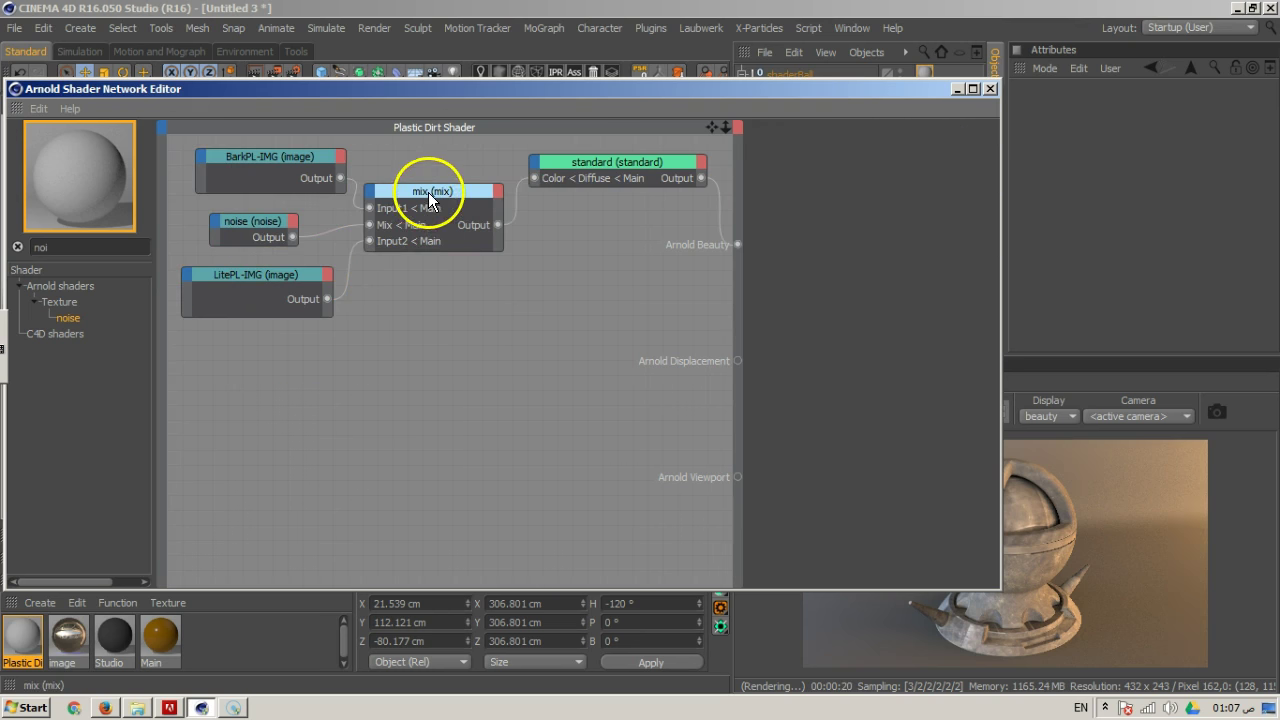
pyautogui.click(423, 192)
pyautogui.click(845, 191)
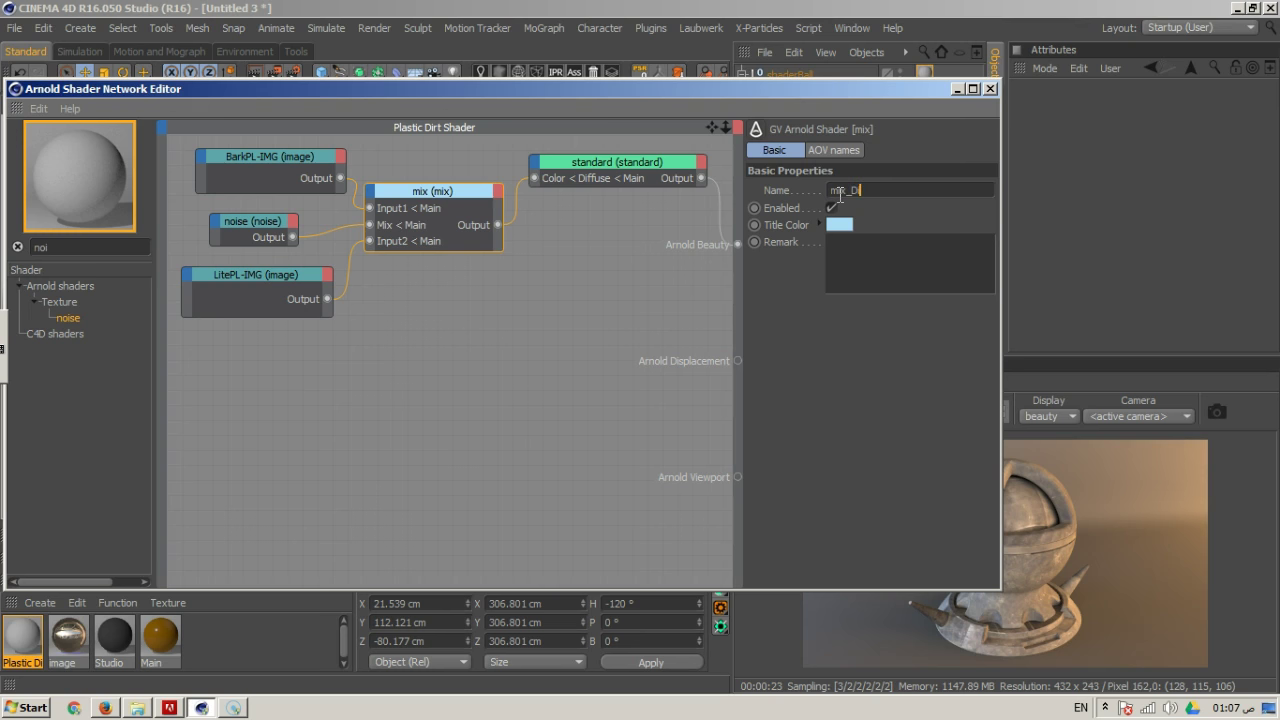
pyautogui.press('Return')
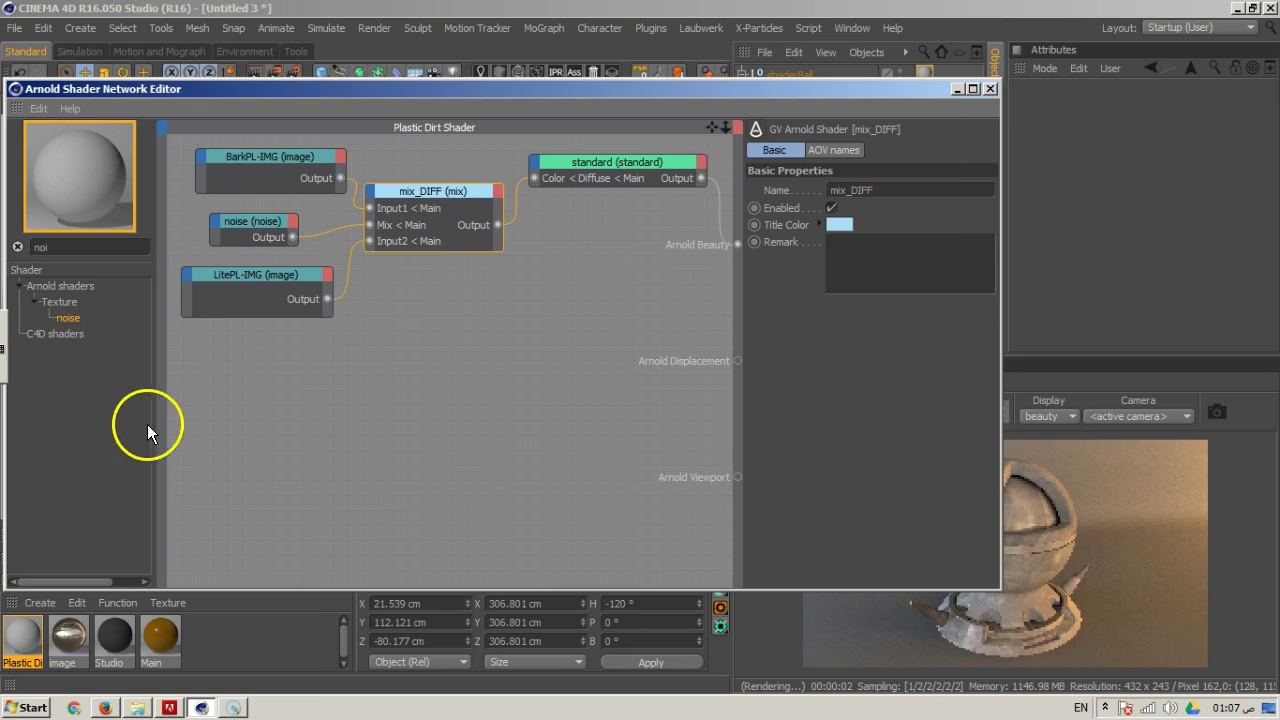
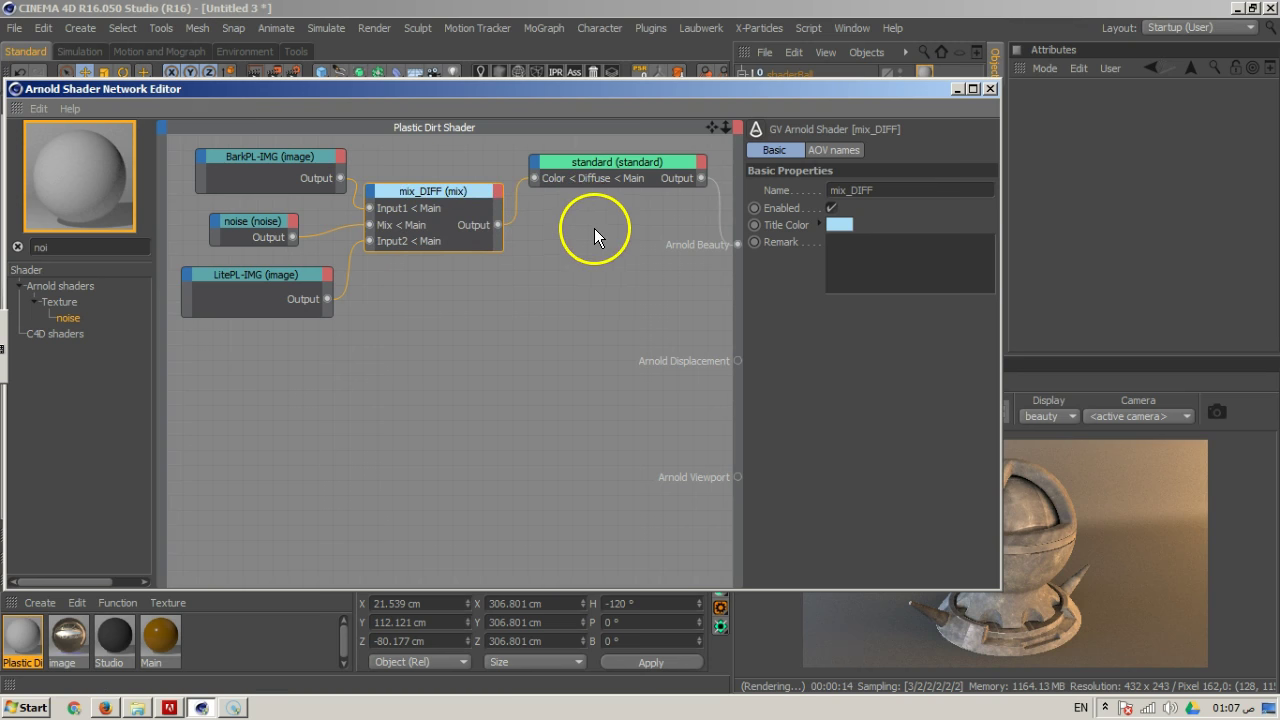
# Undock the Arnold IPR window, place it beside the shader network and enlarge it
pyautogui.moveTo(637, 85); pyautogui.dragTo(383, 133)
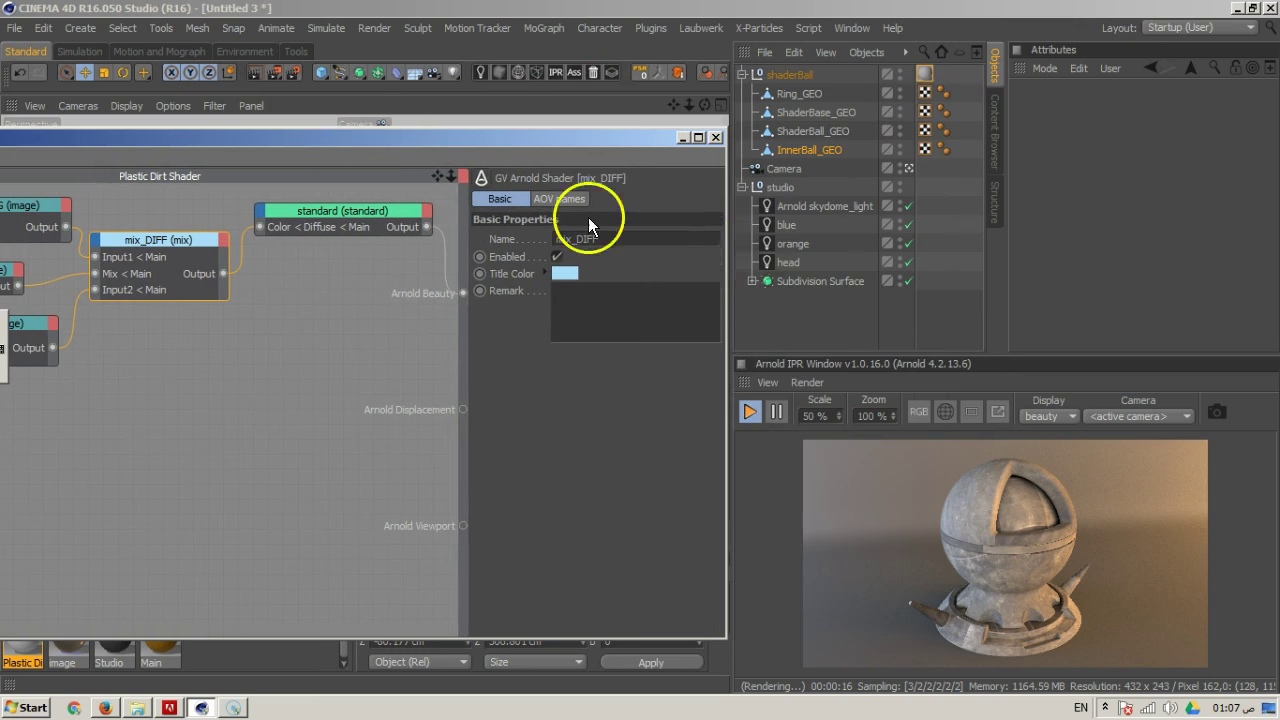
pyautogui.click(743, 382)
pyautogui.click(771, 397)
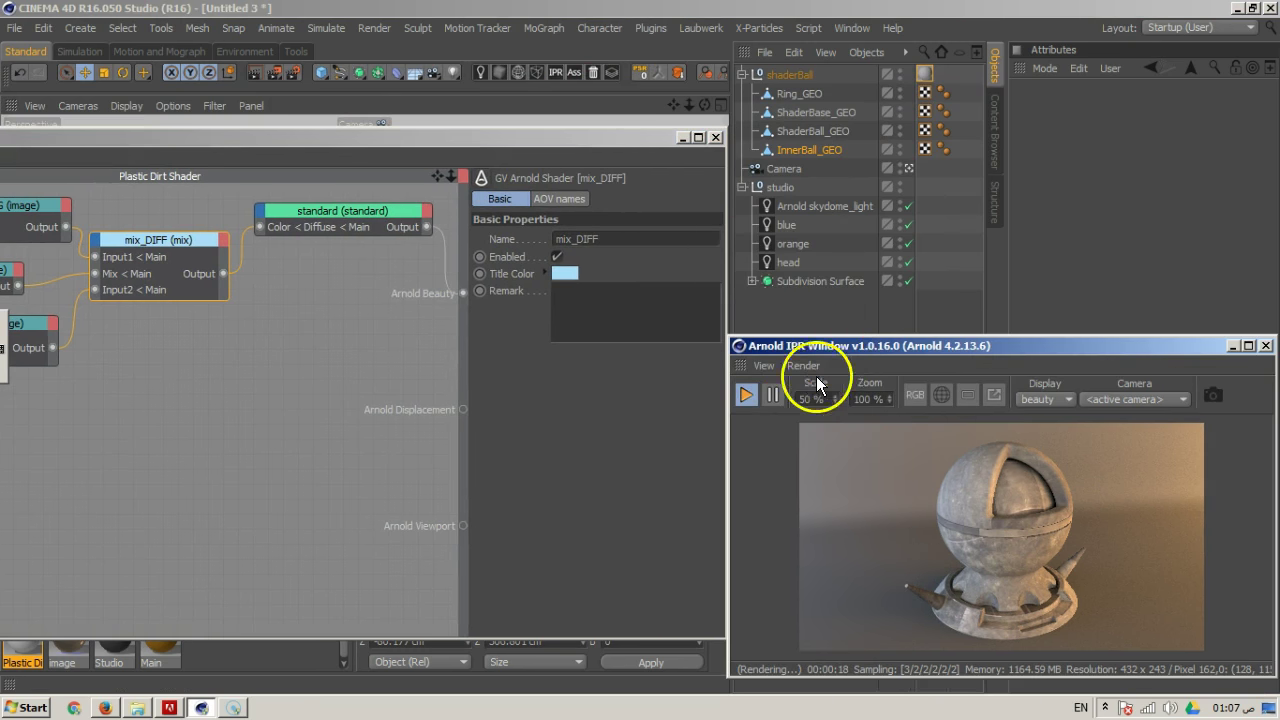
pyautogui.moveTo(829, 345); pyautogui.dragTo(762, 66)
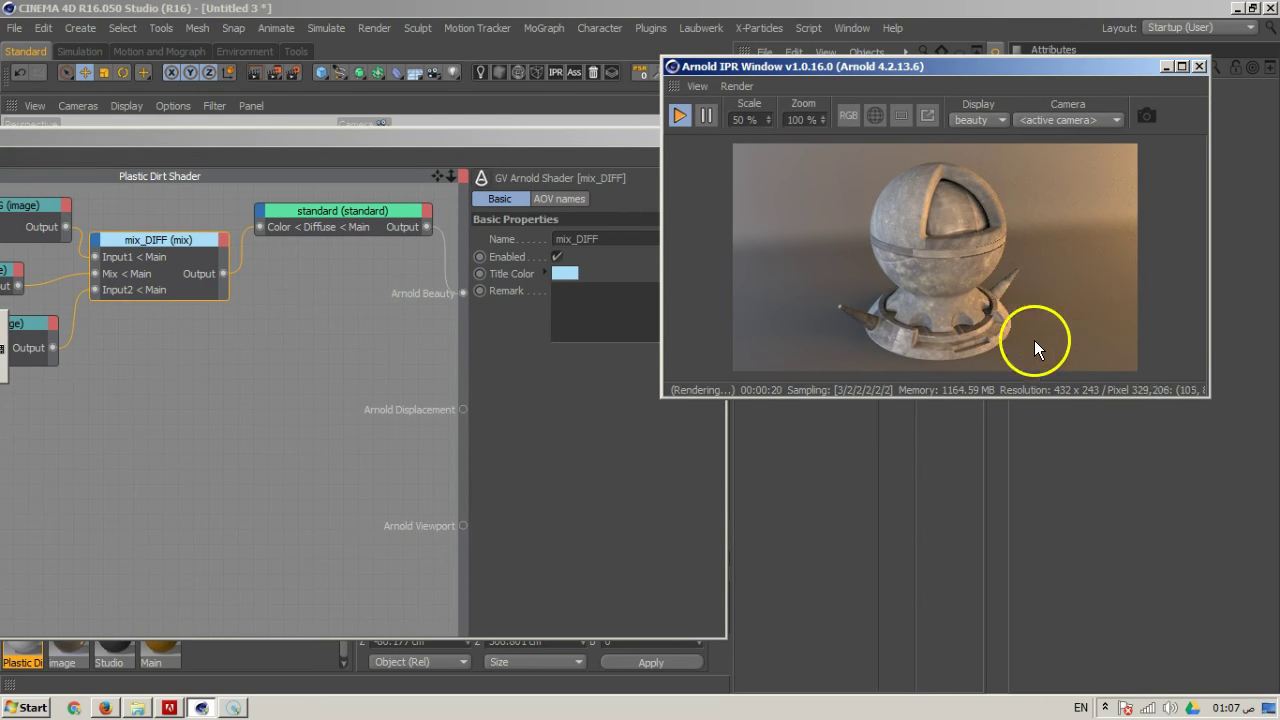
pyautogui.moveTo(659, 397); pyautogui.dragTo(568, 520)
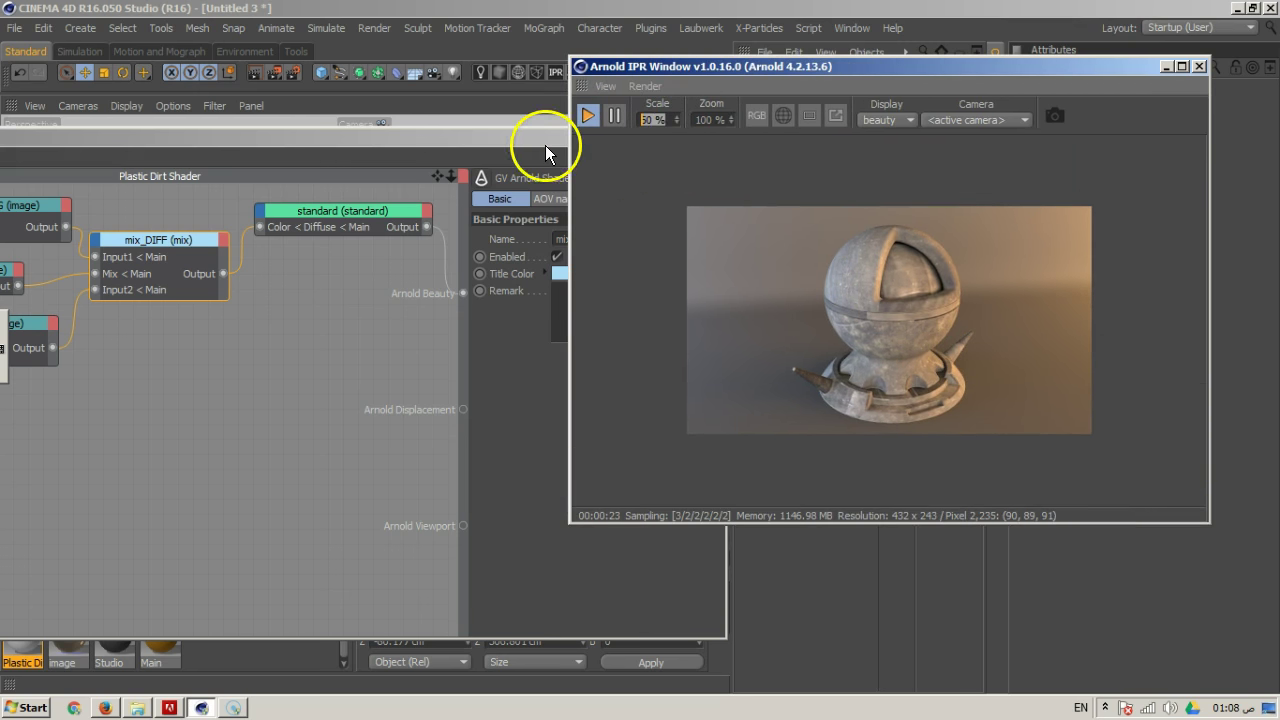
# Set the IPR render scale to 100 % and enlarge the render window further around the shader ball
pyautogui.write('100')
pyautogui.press('Return')
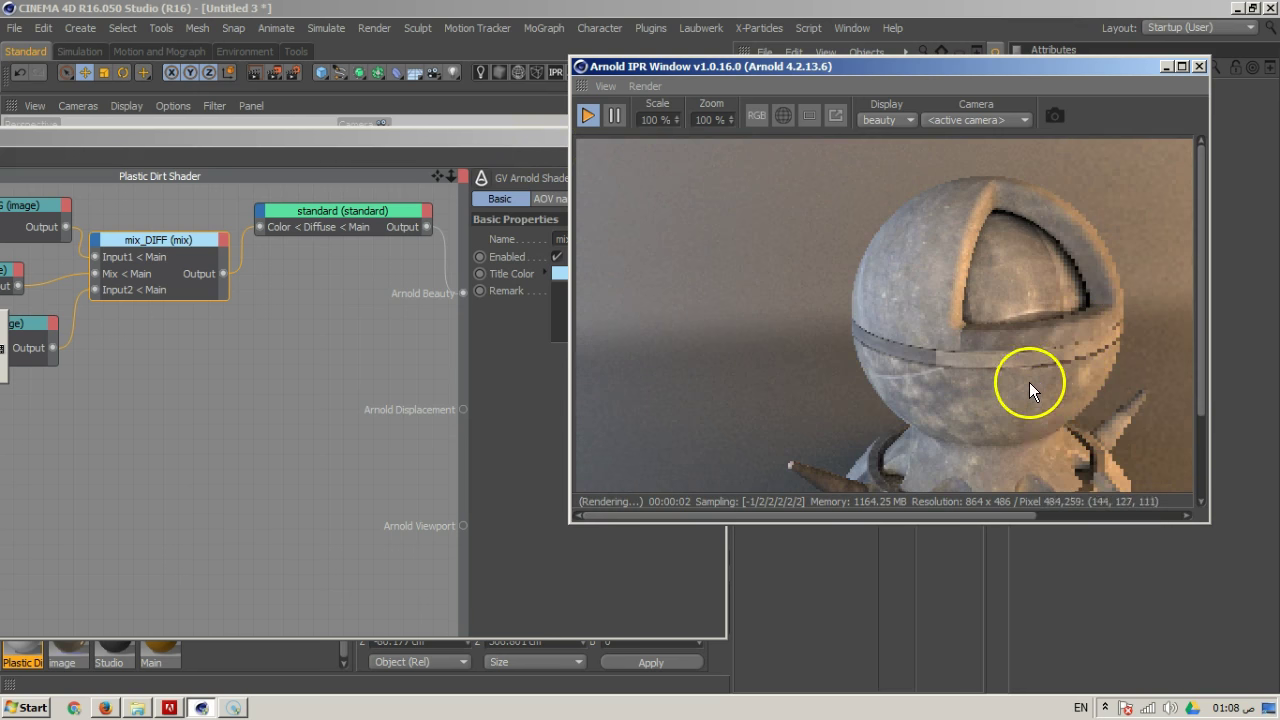
pyautogui.moveTo(1060, 390); pyautogui.dragTo(969, 367, button='middle')
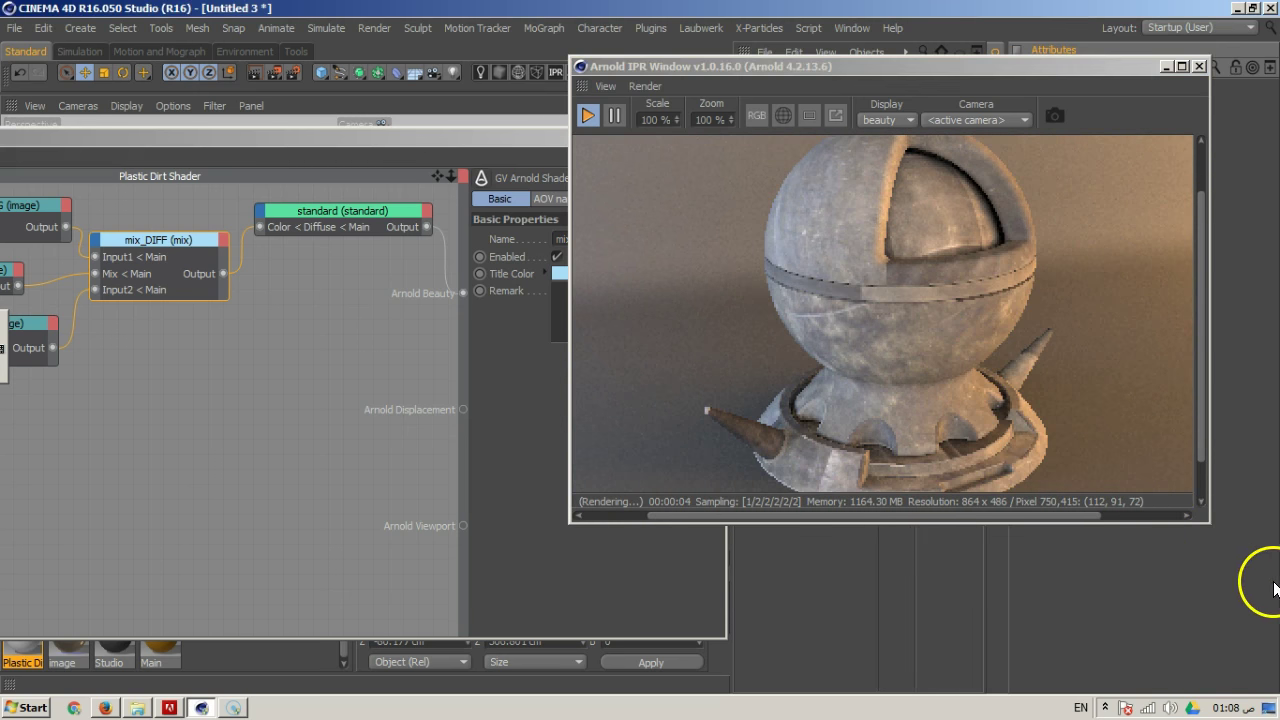
pyautogui.moveTo(1213, 528); pyautogui.dragTo(1273, 605)
# Make the standard node taller in the shader network and show its Main shader attributes
pyautogui.moveTo(437, 141); pyautogui.dragTo(750, 117)
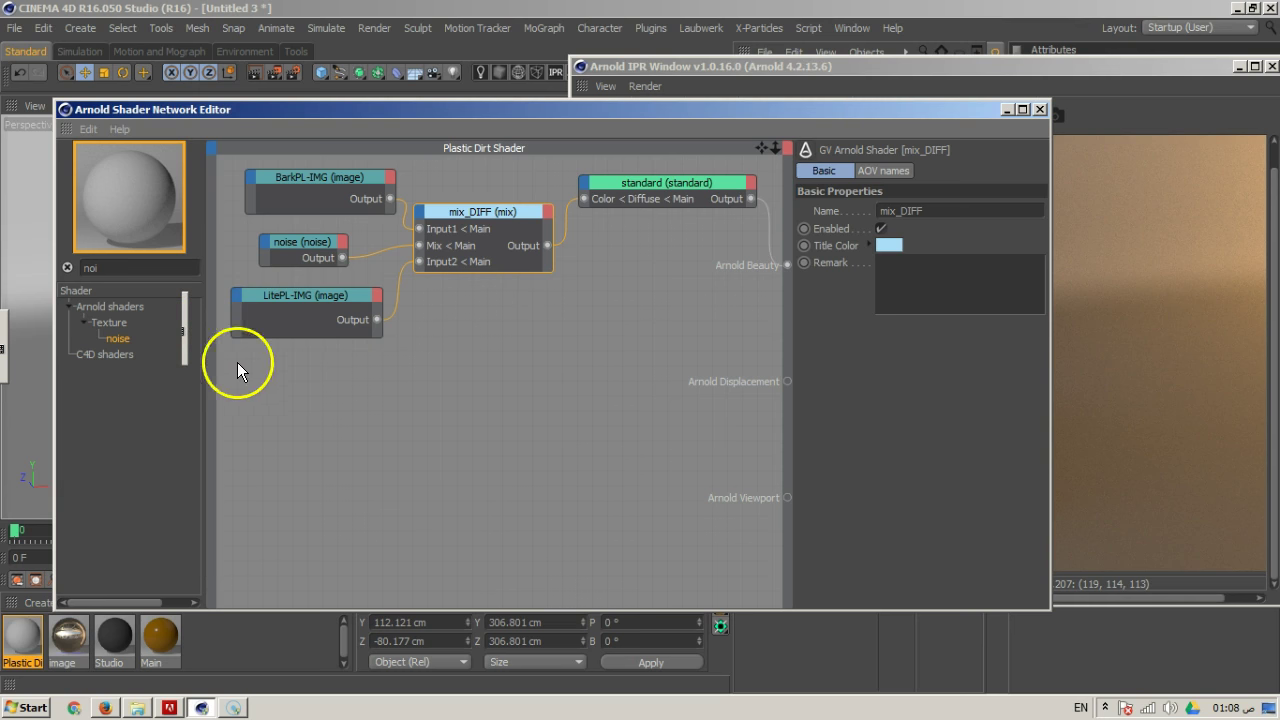
pyautogui.click(694, 183)
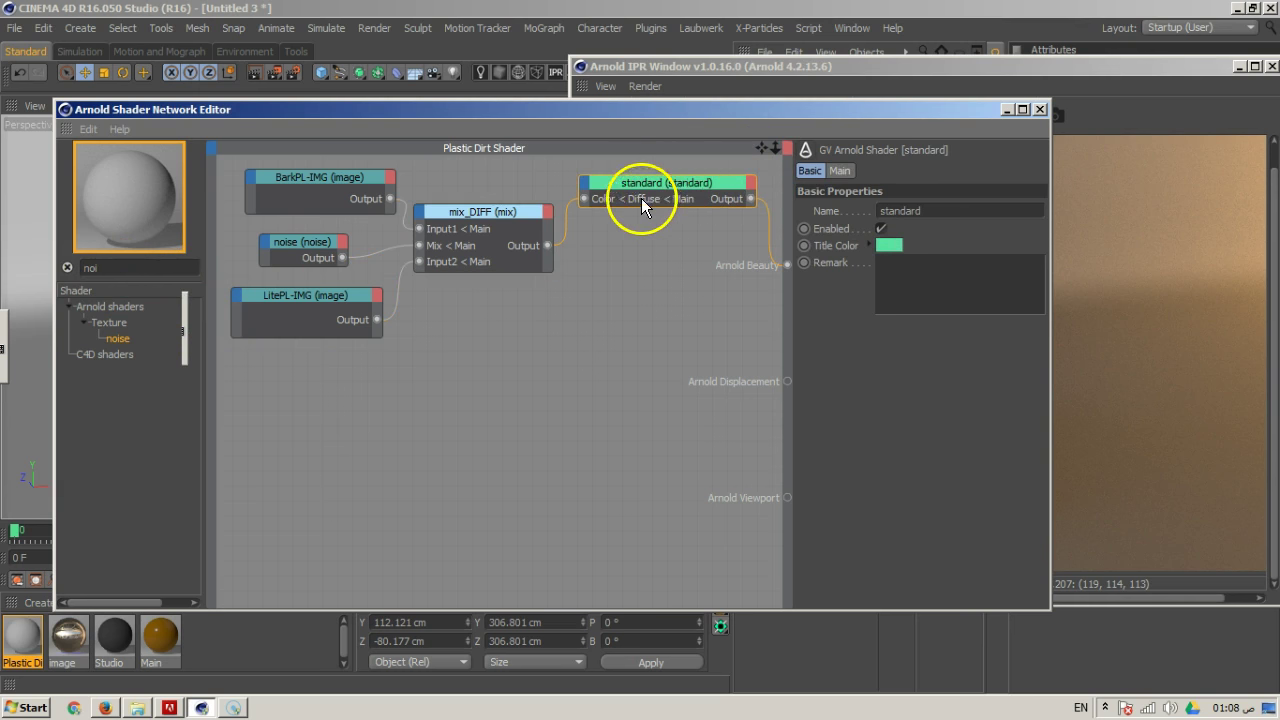
pyautogui.moveTo(679, 176); pyautogui.dragTo(683, 226)
pyautogui.click(839, 171)
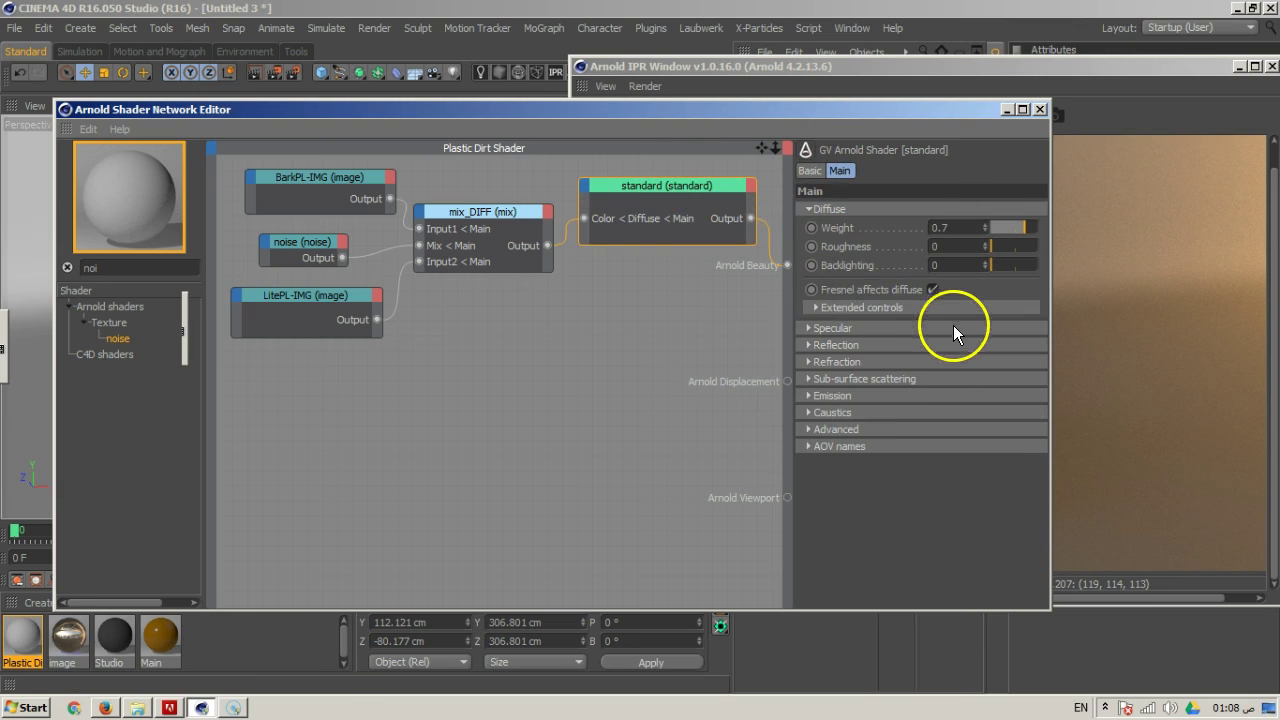
# Expand the standard shader's Specular settings and widen the shader network editor so the parameters fit
pyautogui.moveTo(949, 131); pyautogui.dragTo(598, 155)
pyautogui.click(534, 356)
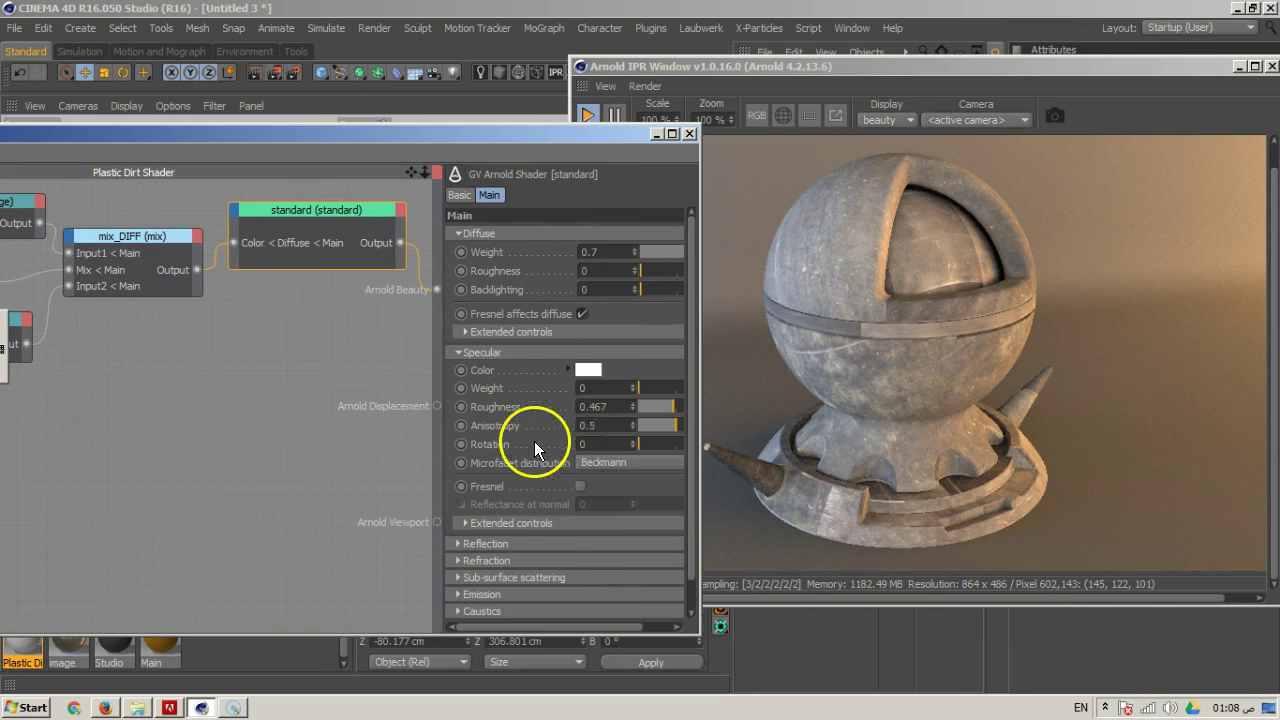
pyautogui.moveTo(703, 637); pyautogui.dragTo(793, 643)
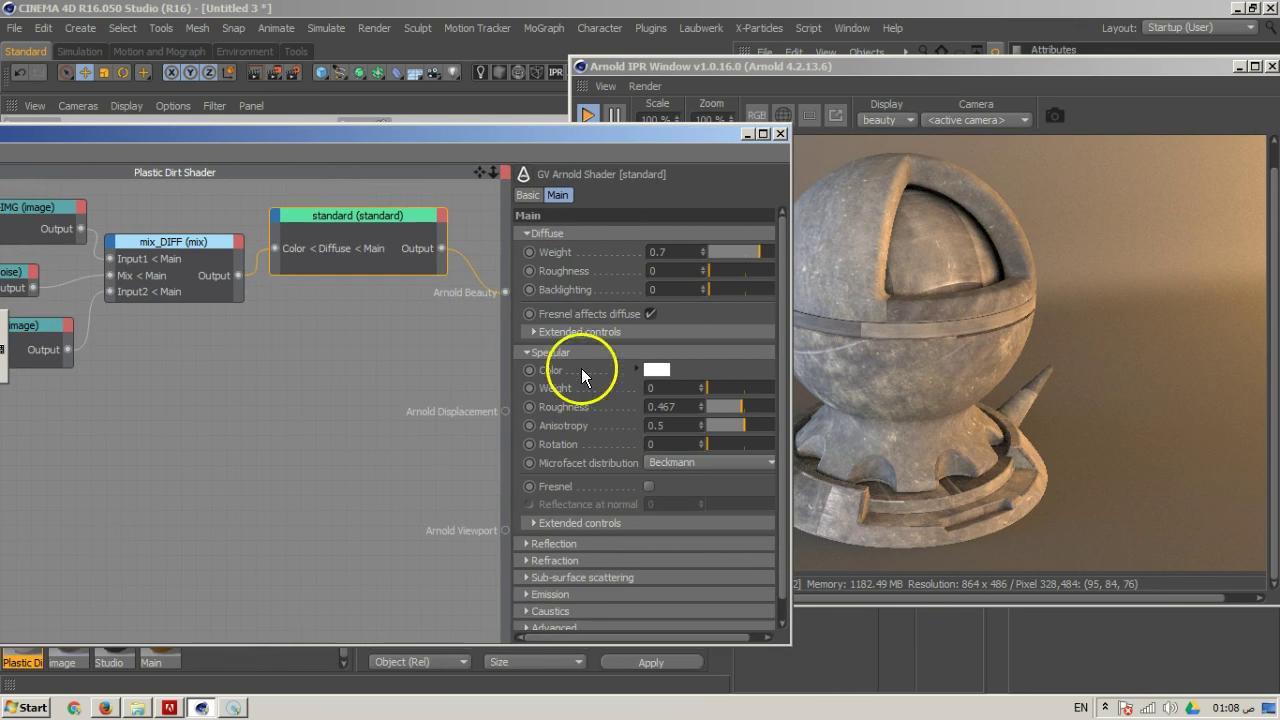
pyautogui.click(559, 397)
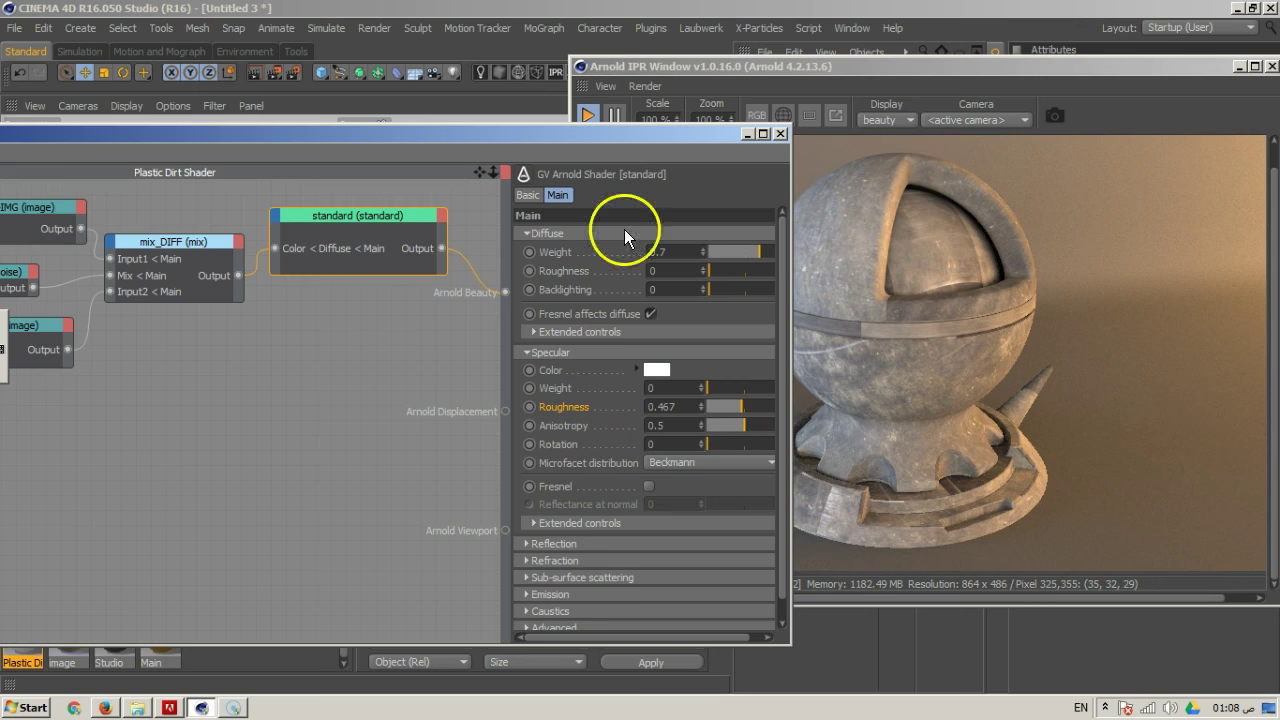
# Find the image shader and add a new image node below LitePL-IMG in the network
pyautogui.moveTo(667, 138); pyautogui.dragTo(870, 100)
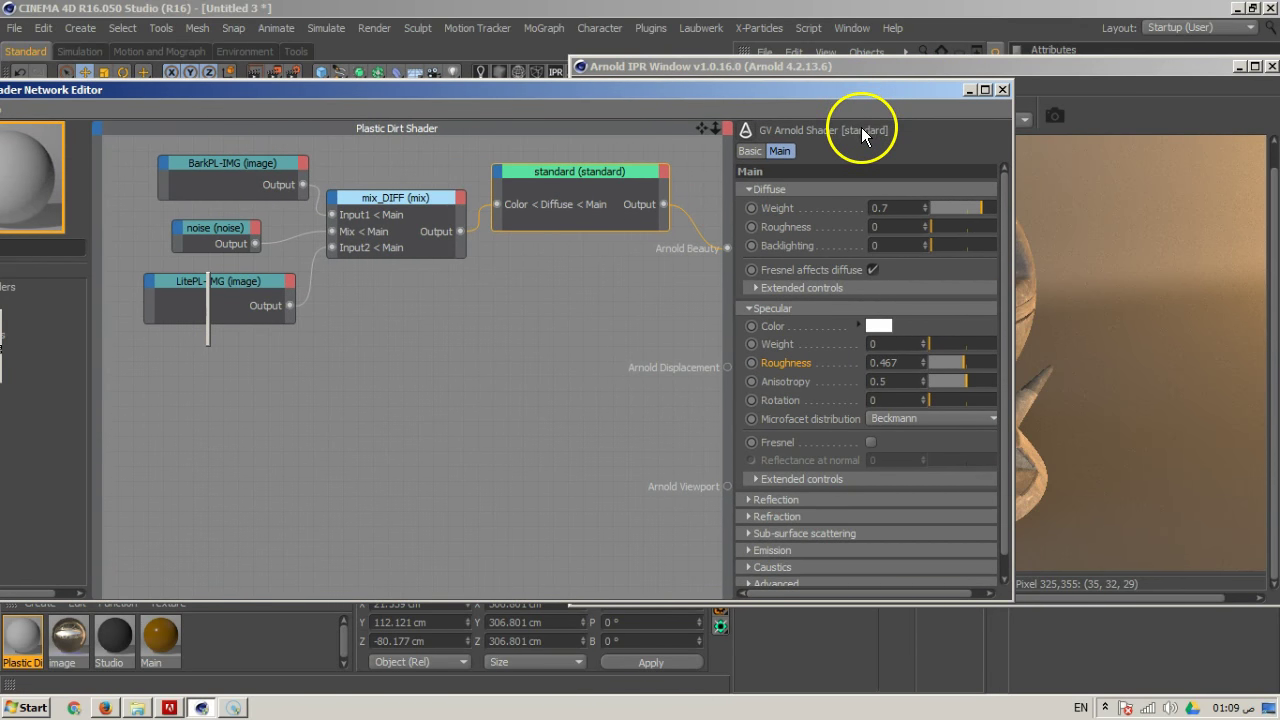
pyautogui.moveTo(705, 102); pyautogui.dragTo(805, 107)
pyautogui.doubleClick(60, 252)
pyautogui.write('imag')
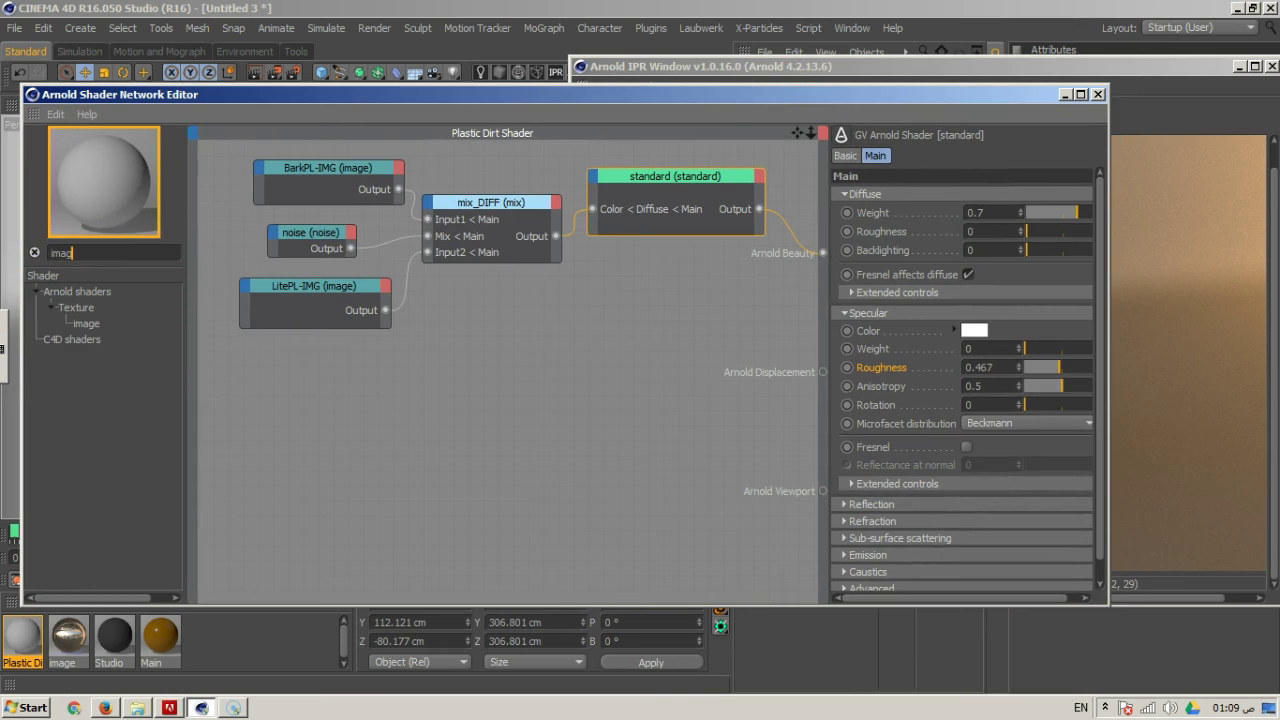
pyautogui.moveTo(95, 330); pyautogui.dragTo(440, 385)
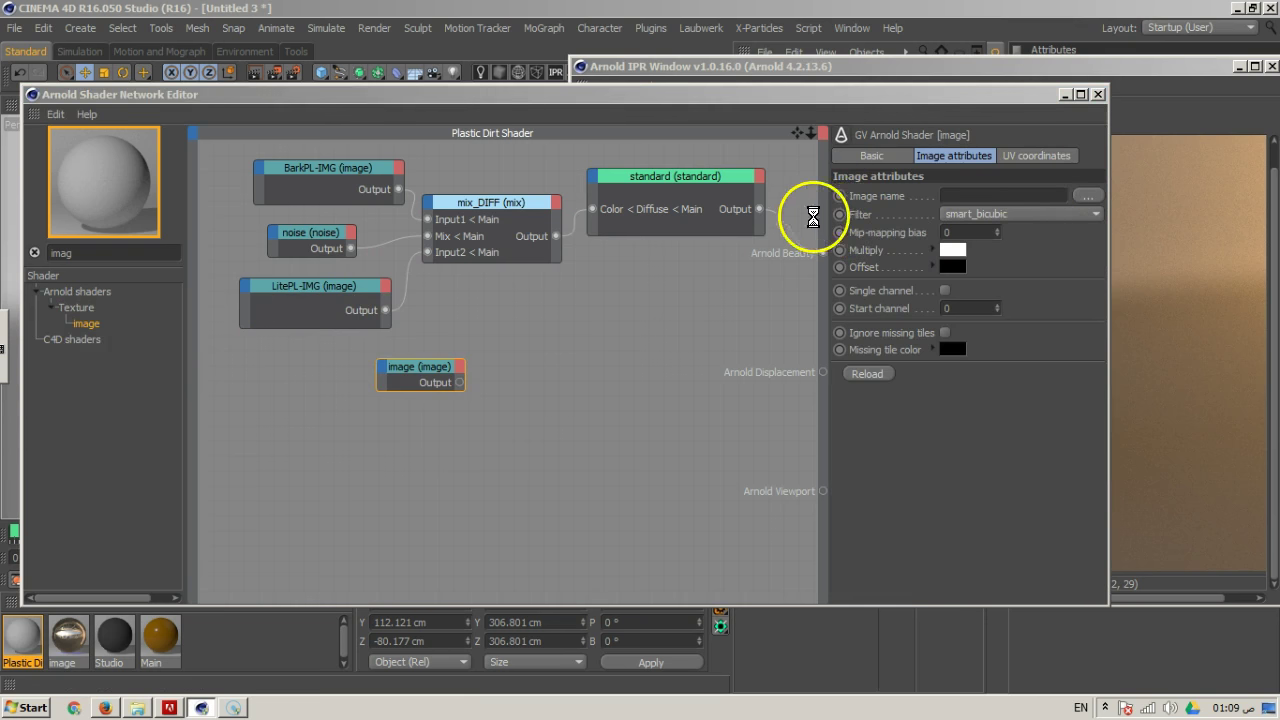
# Start choosing a file for the new image node and go to the Textures > Masks folder
pyautogui.click(796, 210)
pyautogui.doubleClick(527, 148)
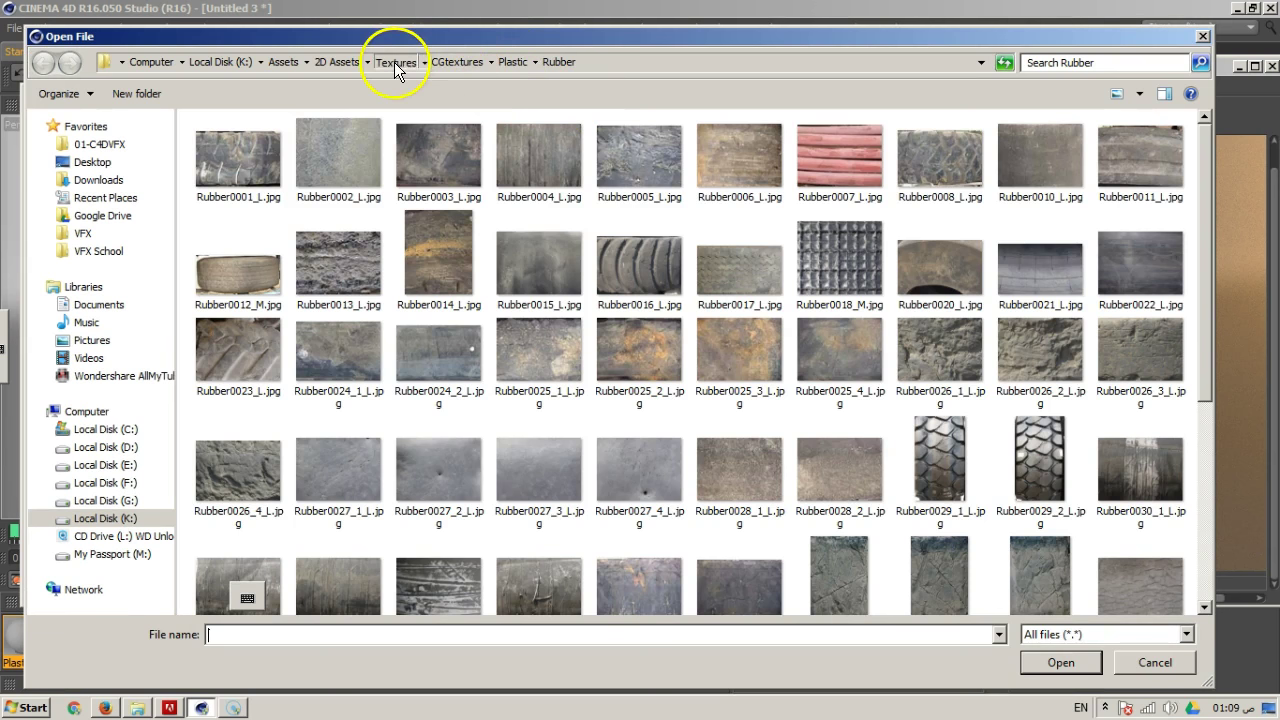
pyautogui.click(396, 62)
pyautogui.click(617, 362)
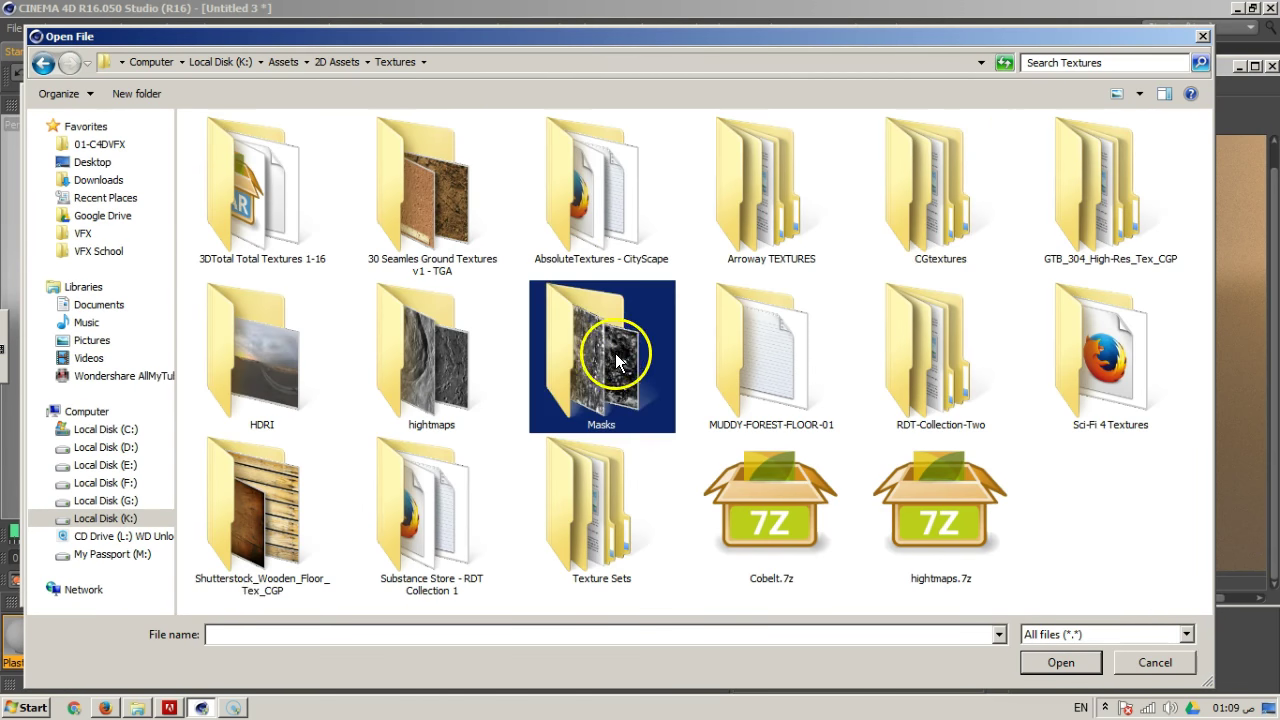
pyautogui.doubleClick(617, 362)
pyautogui.click(623, 362)
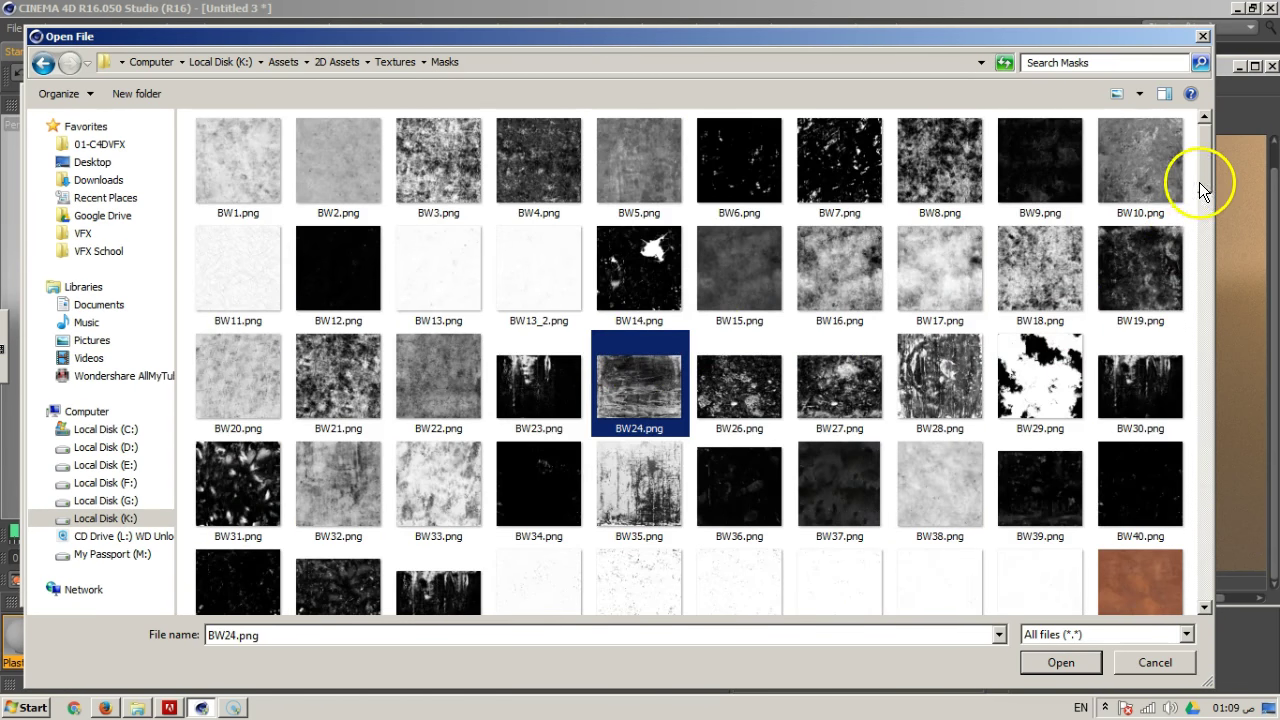
# Load dr_2.png from the Masks folder into the image node without copying it to the project location
pyautogui.scroll(-5, 1205, 185)
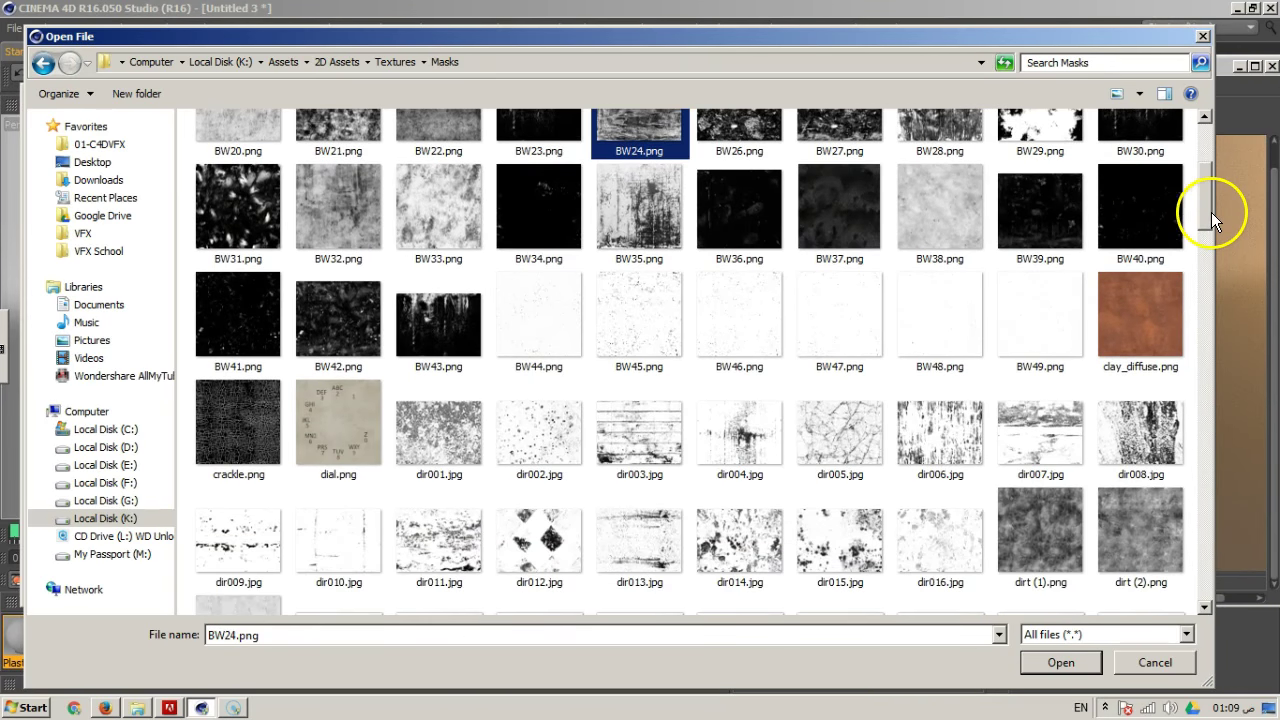
pyautogui.scroll(-4, 1213, 240)
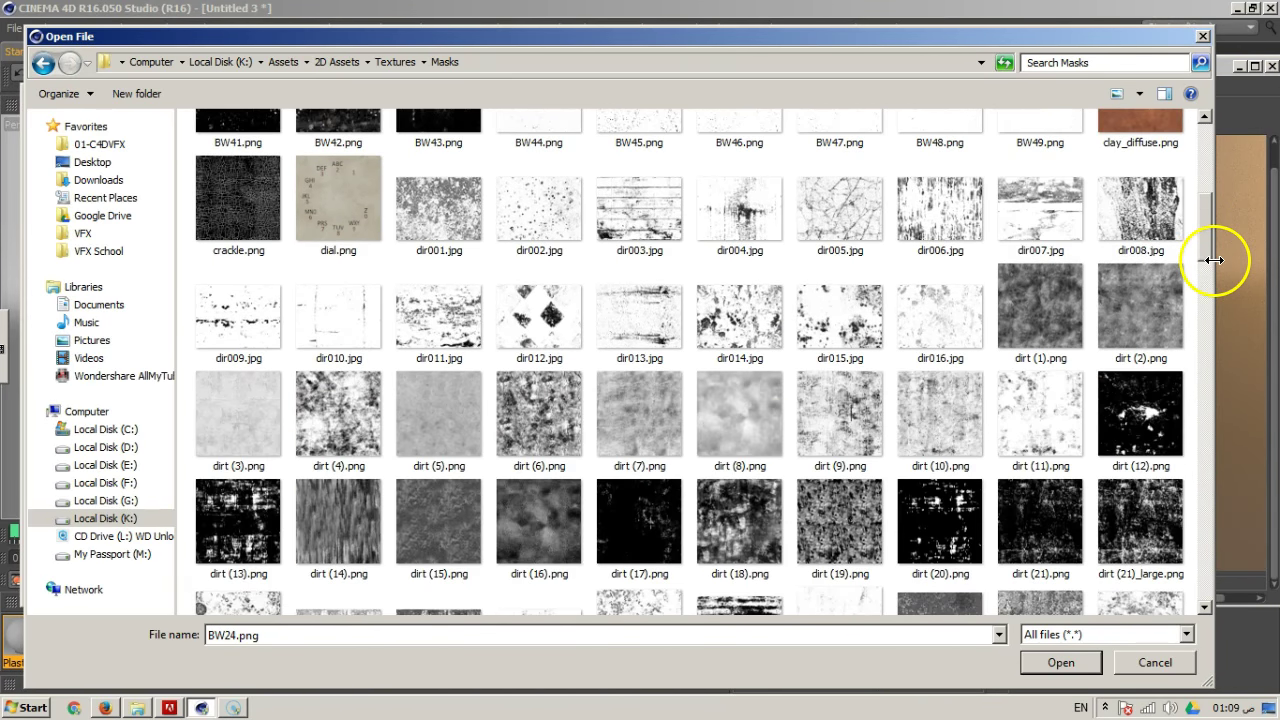
pyautogui.scroll(-3, 1210, 270)
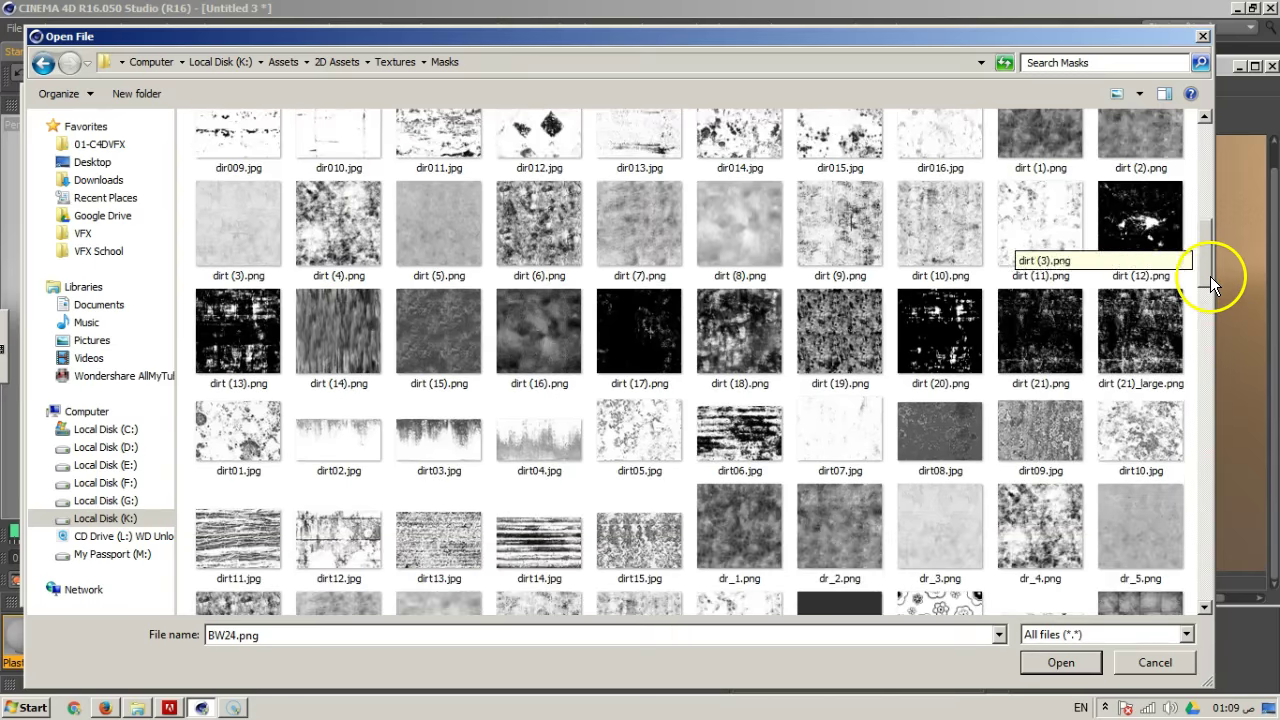
pyautogui.scroll(2, 1208, 270)
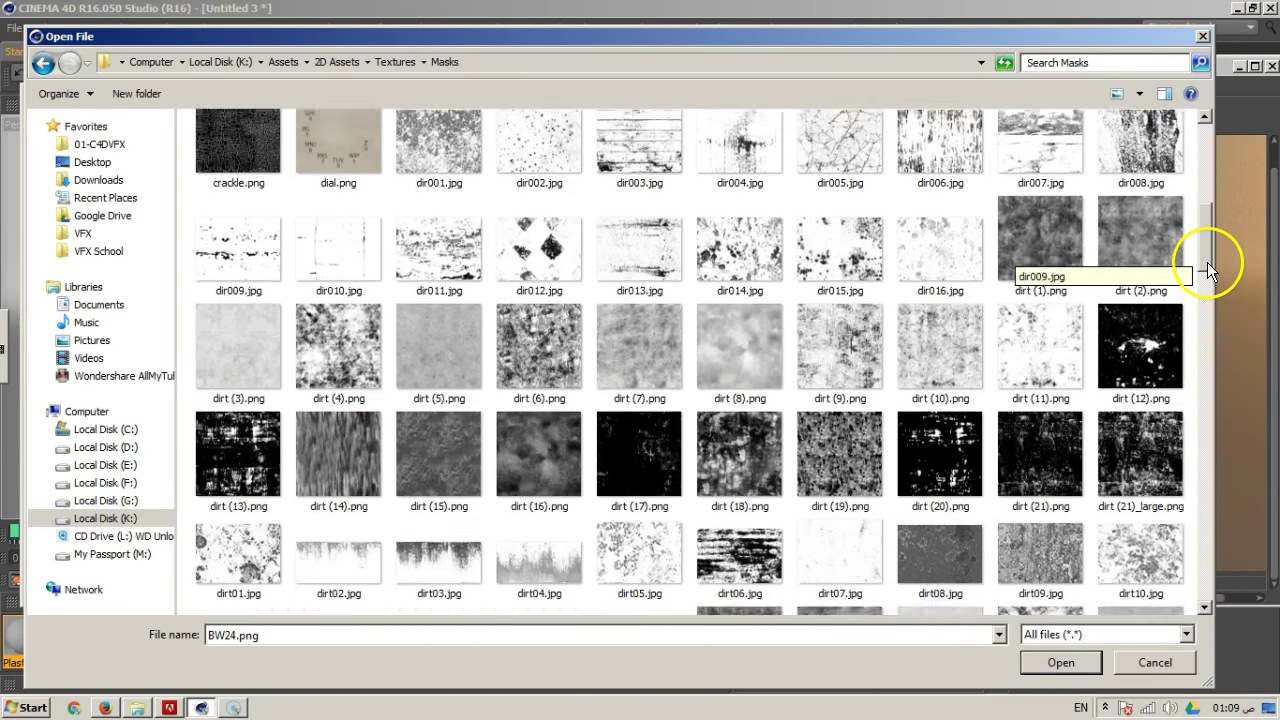
pyautogui.scroll(-2, 1206, 270)
pyautogui.scroll(-5, 1206, 277)
pyautogui.scroll(2, 1208, 289)
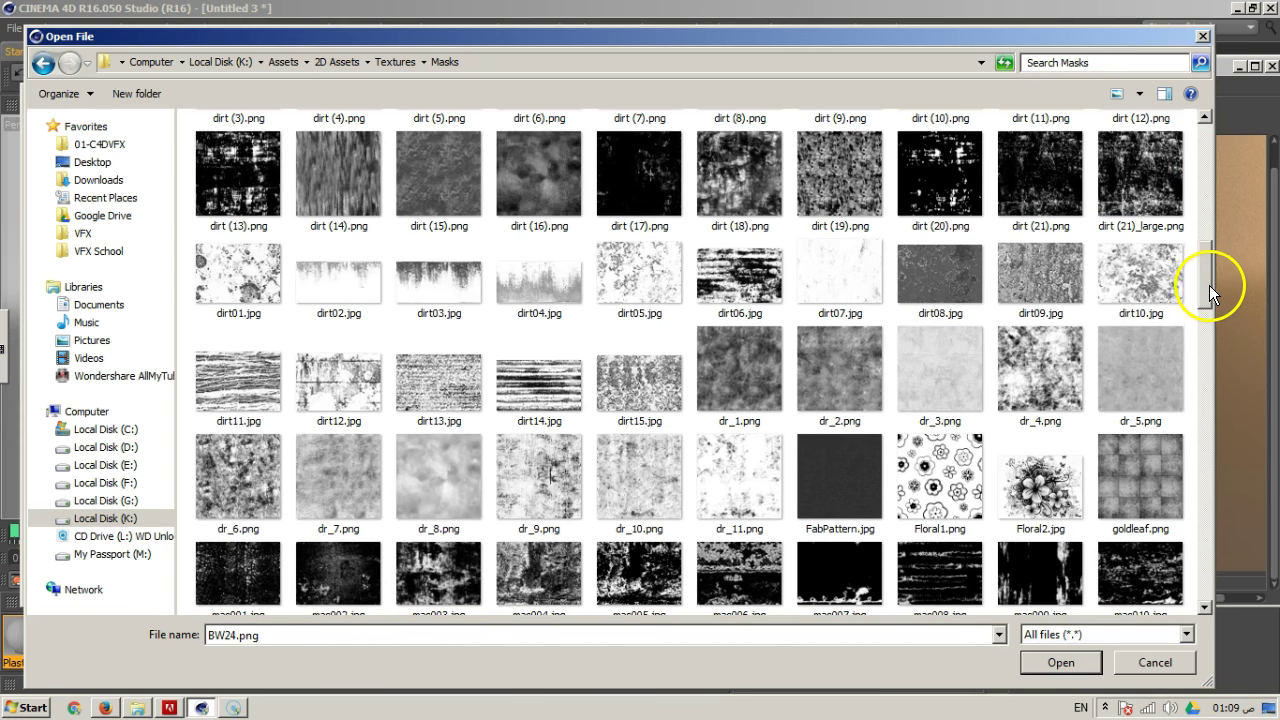
pyautogui.click(855, 368)
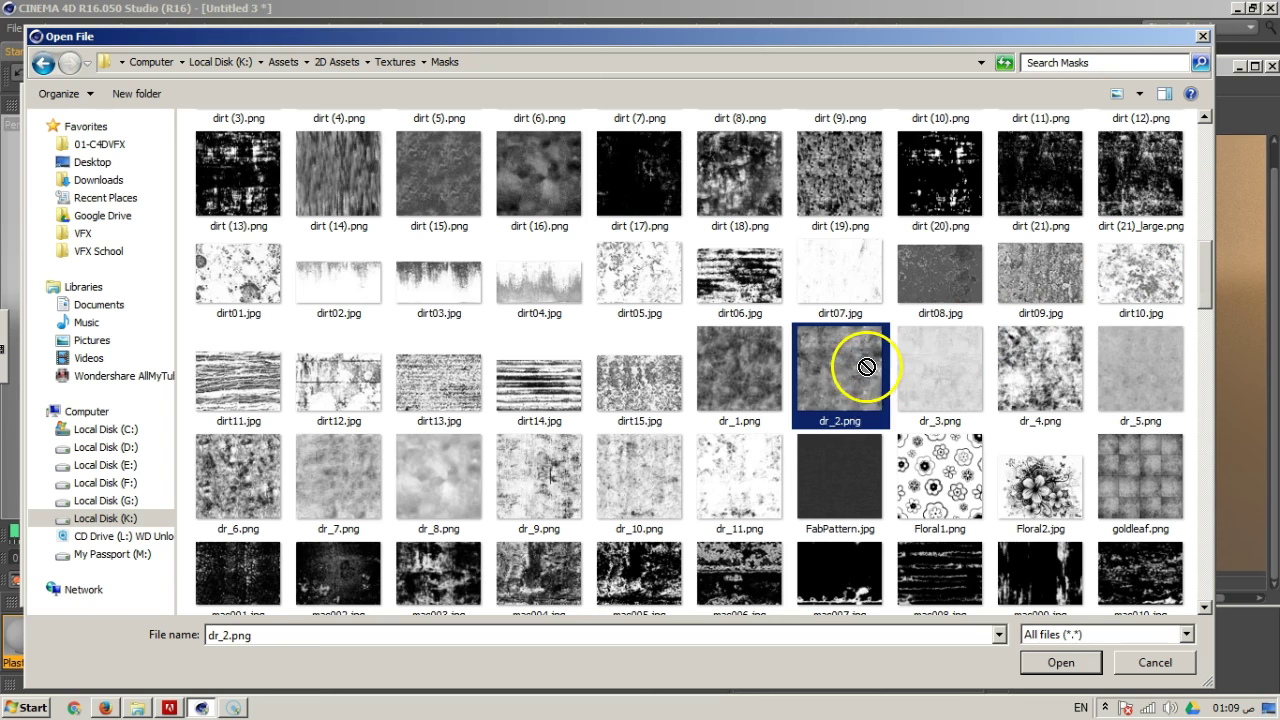
pyautogui.click(1058, 663)
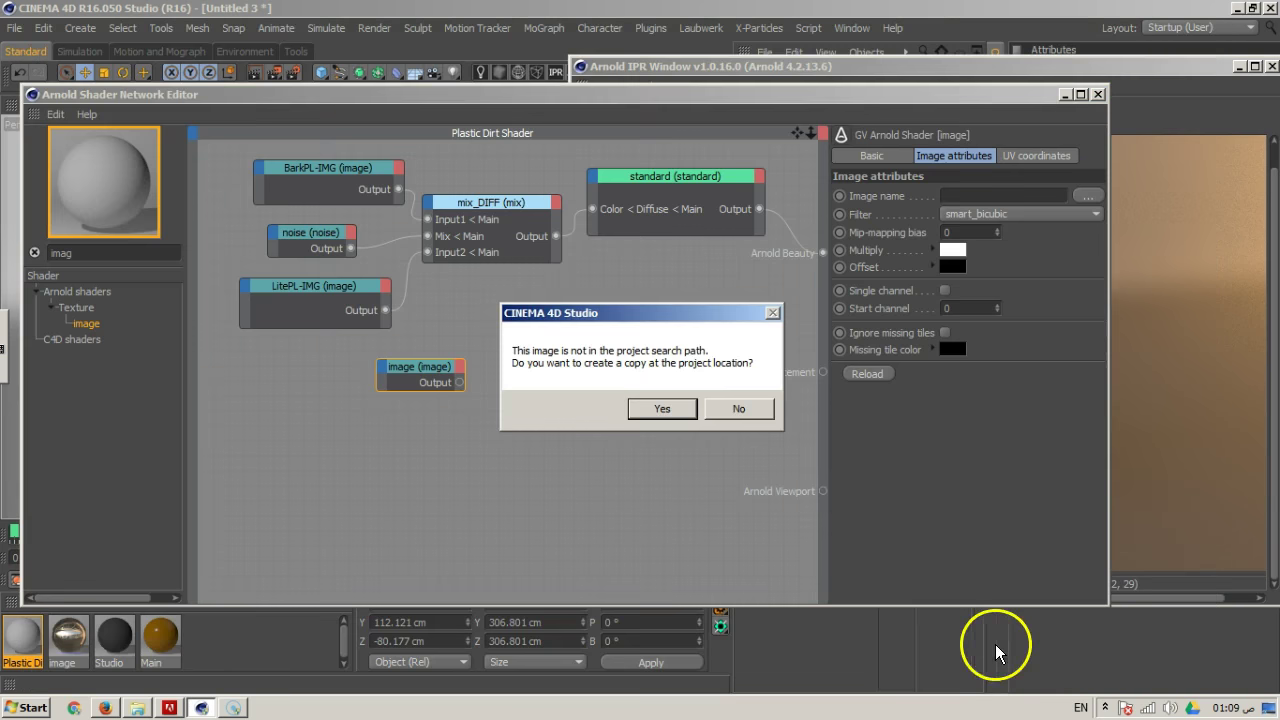
pyautogui.click(737, 404)
# Reposition the image node, wire its output directly to Arnold Beauty and uncover the IPR render to preview it
pyautogui.moveTo(436, 371); pyautogui.dragTo(400, 385)
pyautogui.hotkey('alt', 'w')
pyautogui.press('v')
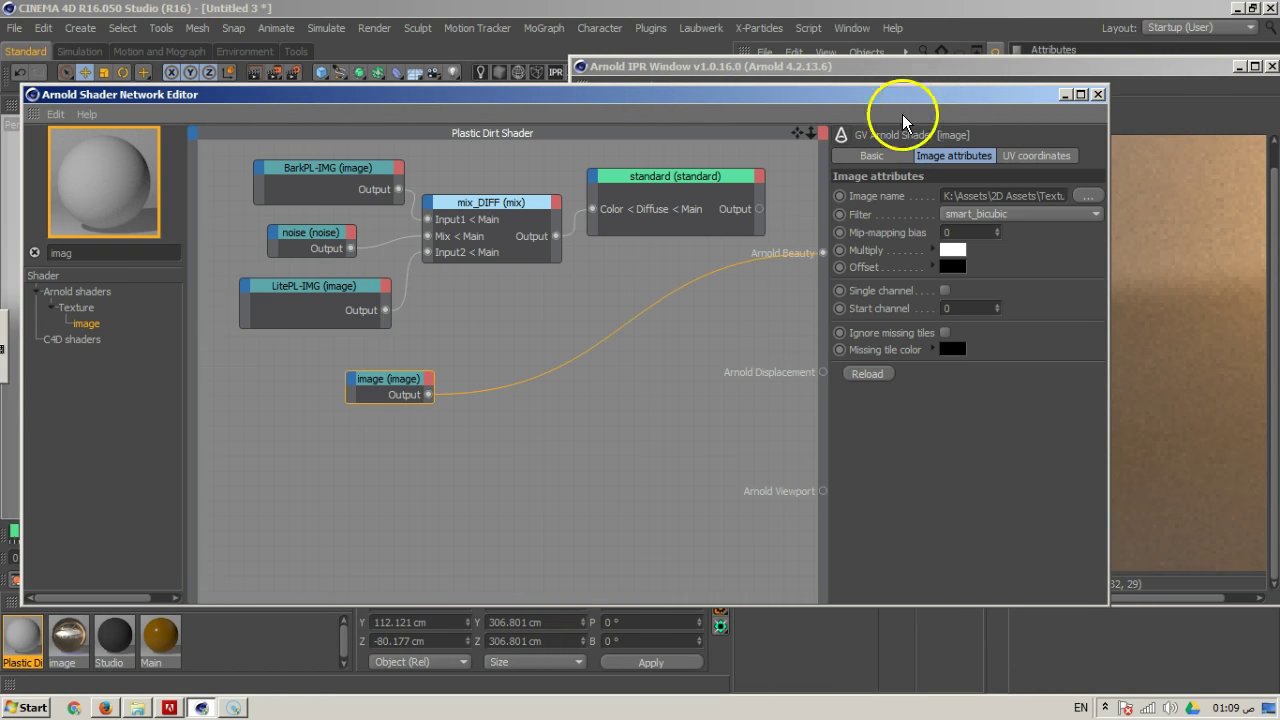
pyautogui.moveTo(894, 100); pyautogui.dragTo(508, 123)
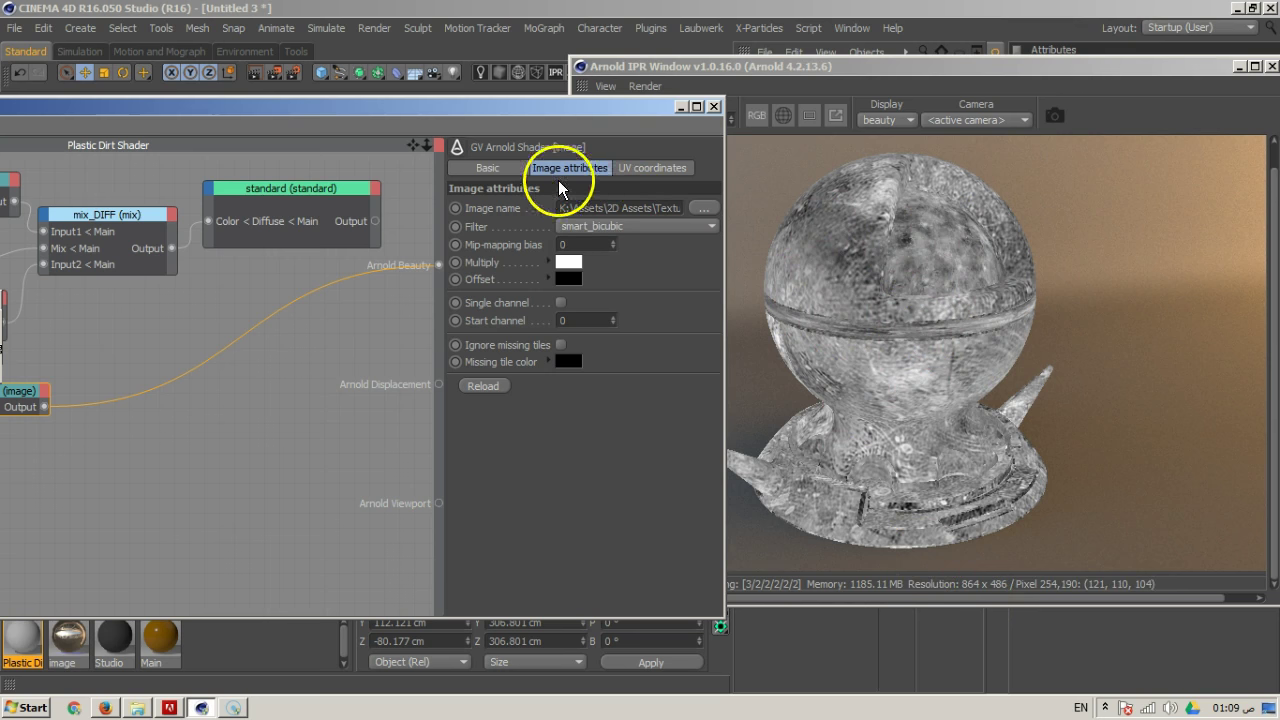
# Set the image node's UV scaling to 1.46 for Scale U and 1.64 for Scale V
pyautogui.click(650, 167)
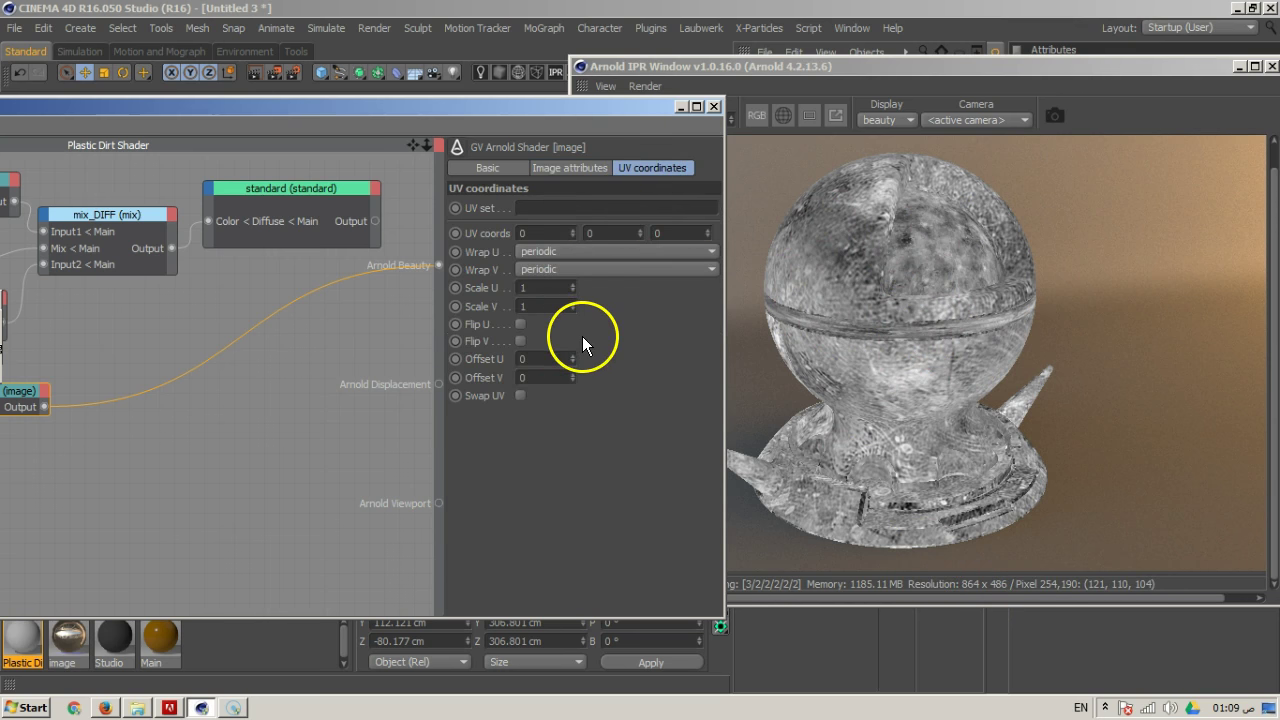
pyautogui.moveTo(617, 117); pyautogui.dragTo(539, 57)
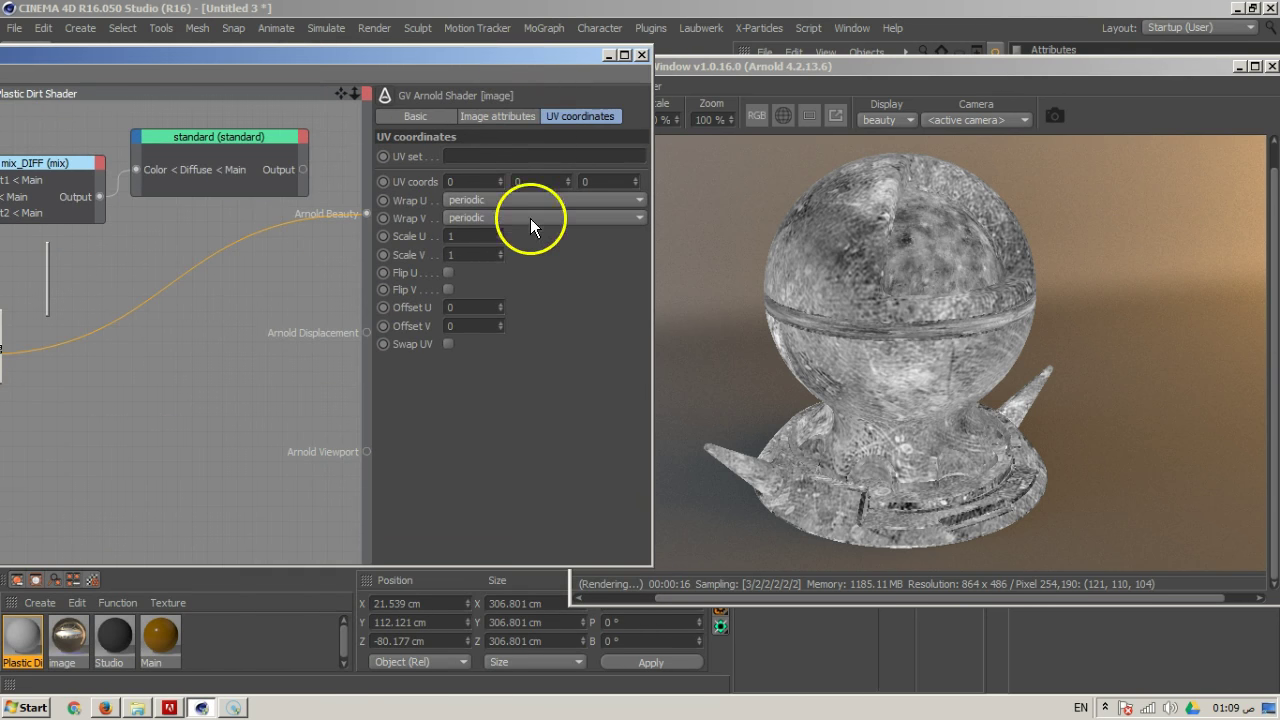
pyautogui.moveTo(501, 234); pyautogui.dragTo(524, 191)
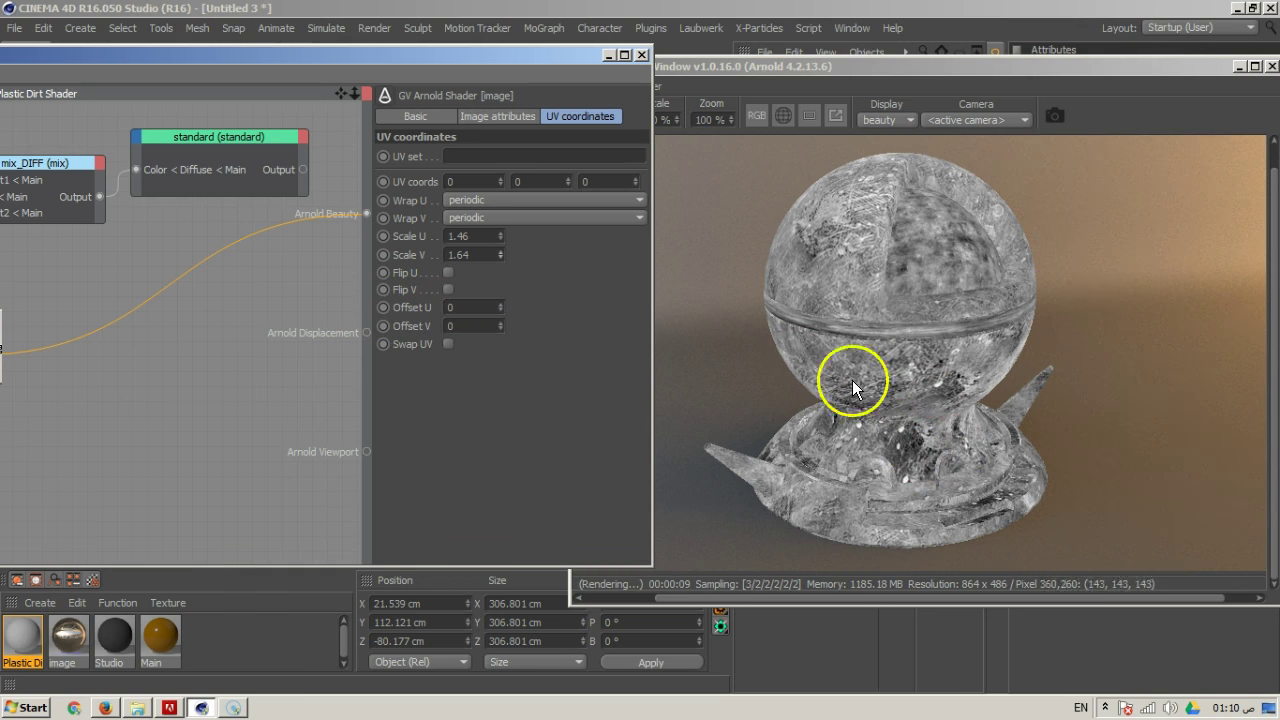
# Replace the preview link by wiring the image node into the standard shader's Specular Weight, and reconnect standard to Arnold Beauty
pyautogui.moveTo(528, 56); pyautogui.dragTo(764, 66)
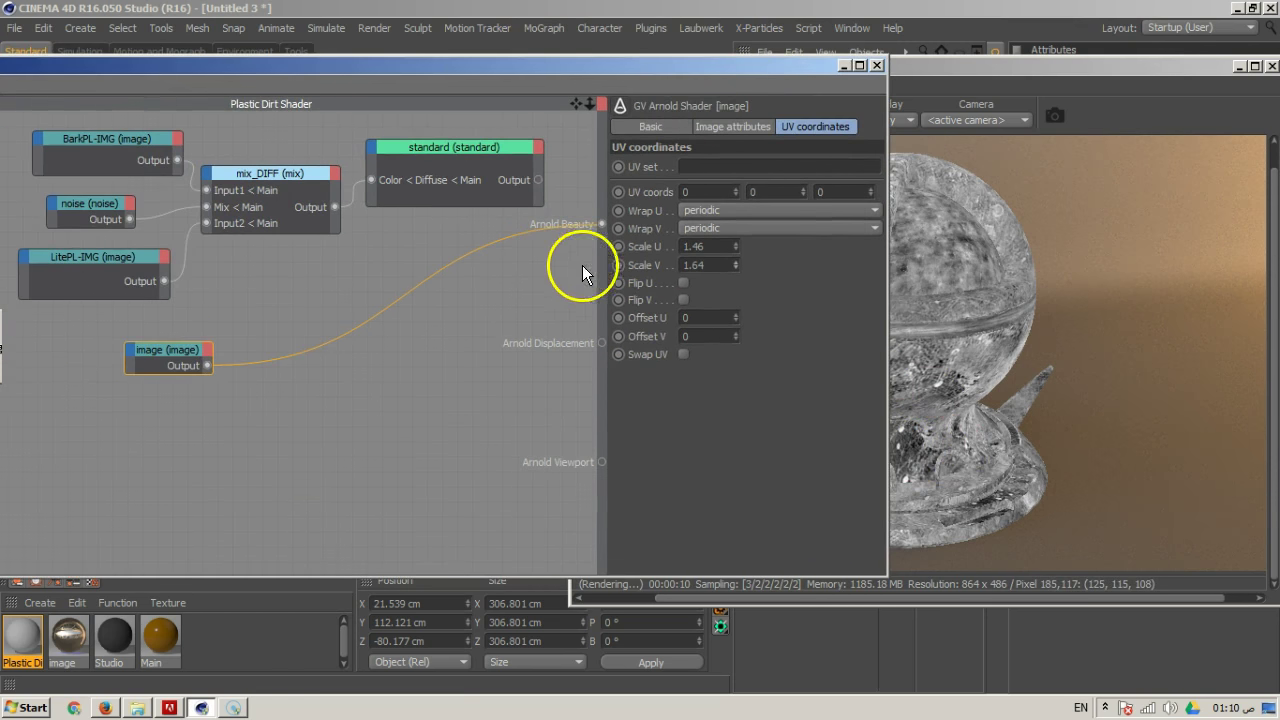
pyautogui.click(275, 358)
pyautogui.press('Delete')
pyautogui.moveTo(204, 365); pyautogui.dragTo(350, 204)
pyautogui.moveTo(378, 148); pyautogui.dragTo(380, 150)
pyautogui.moveTo(417, 161)
pyautogui.moveTo(539, 179)
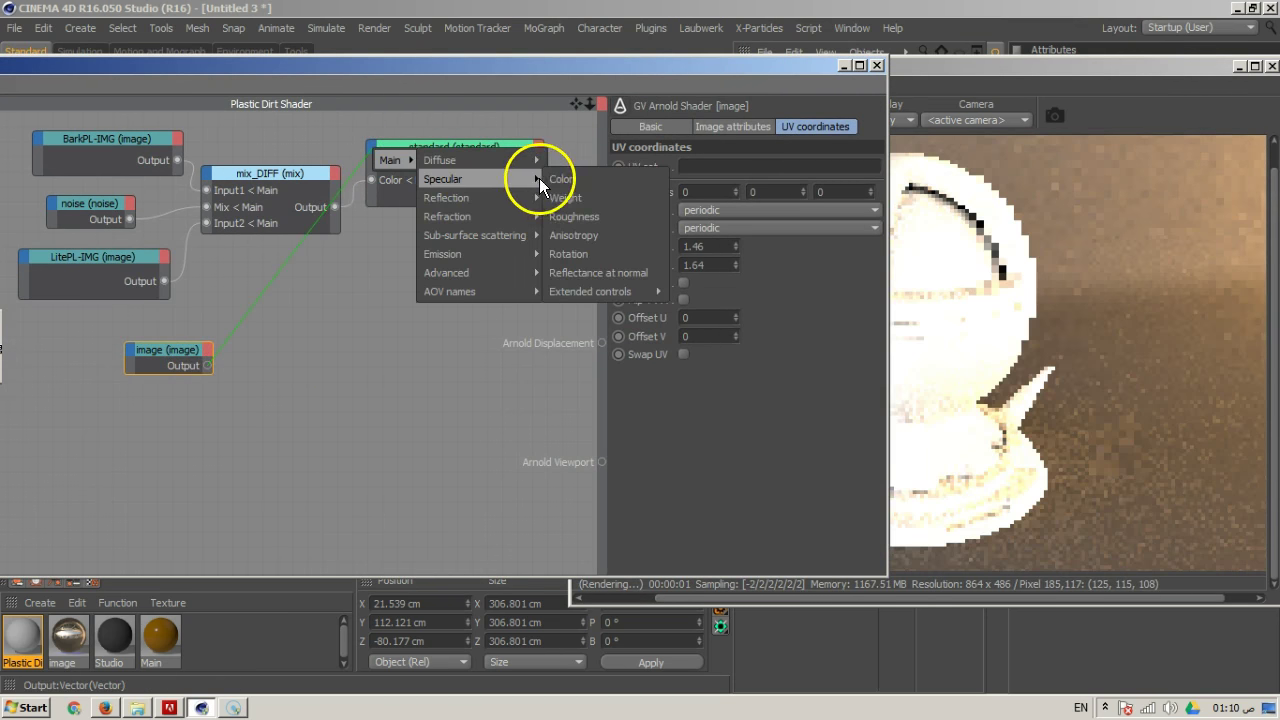
pyautogui.click(584, 186)
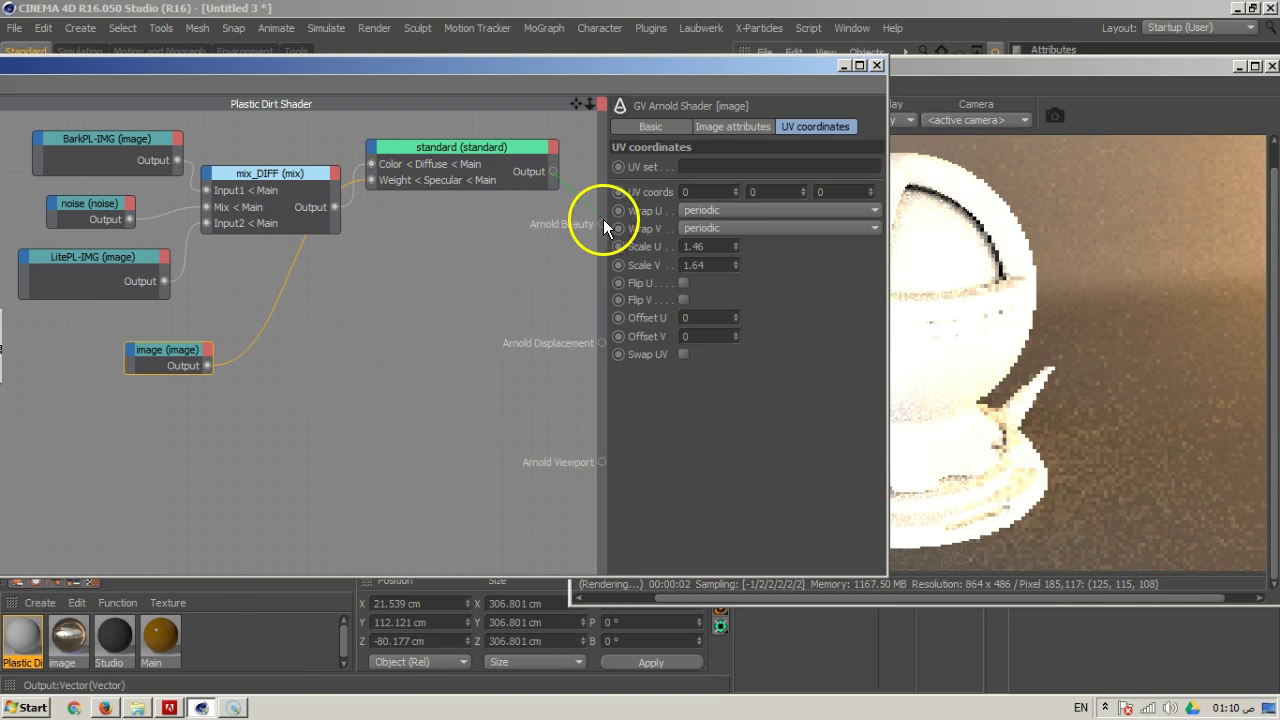
pyautogui.moveTo(604, 226); pyautogui.dragTo(603, 227)
pyautogui.moveTo(708, 67); pyautogui.dragTo(483, 60)
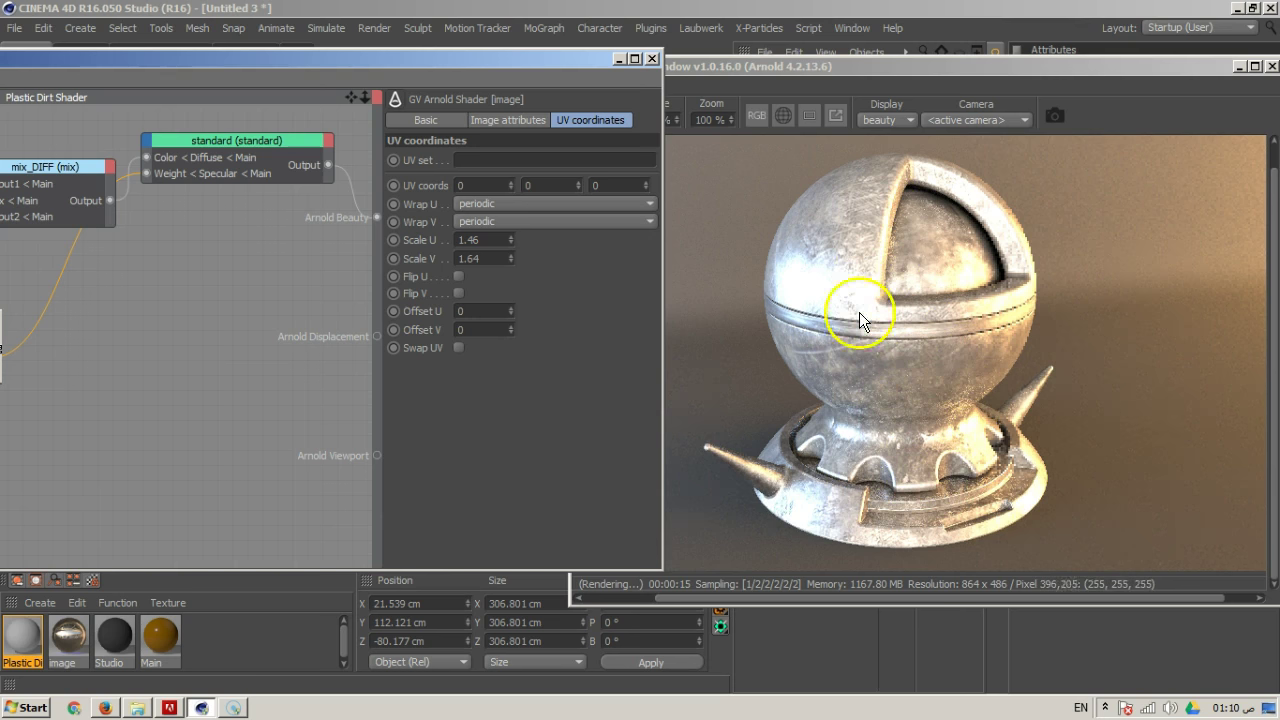
# Enable Fresnel in the standard shader's Specular settings and set its microfacet distribution to GGX
pyautogui.click(257, 138)
pyautogui.click(519, 395)
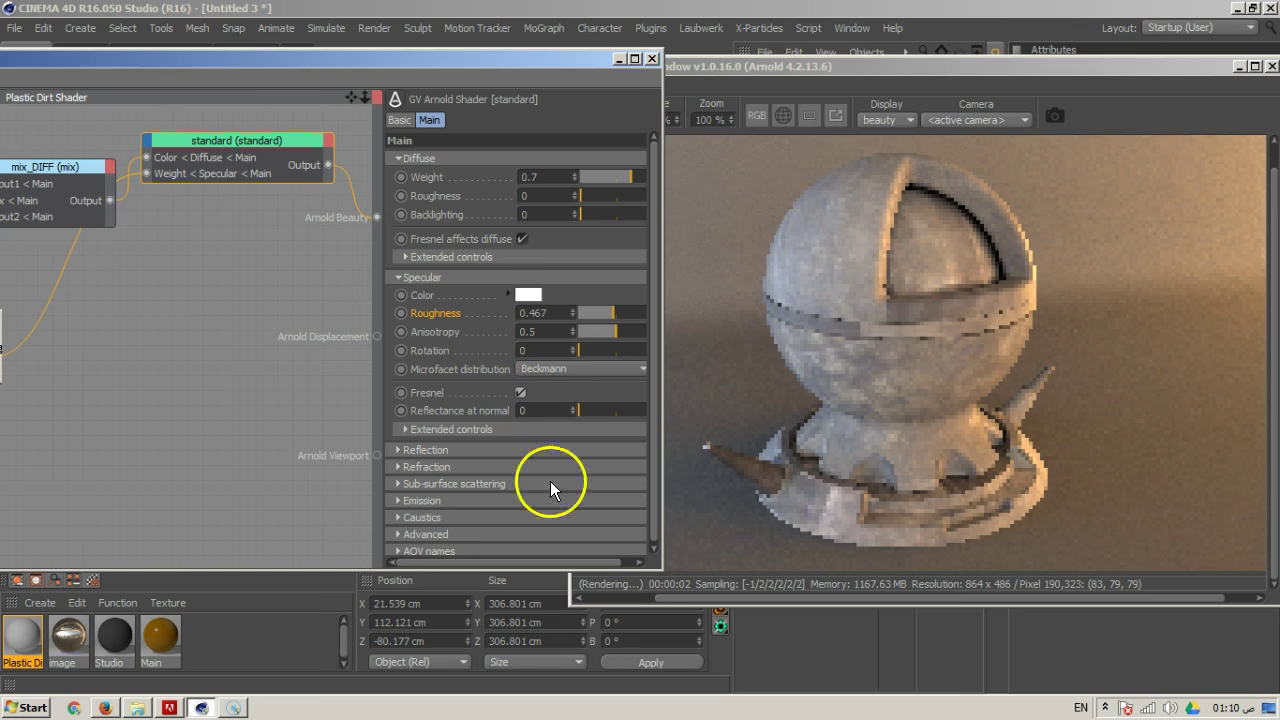
pyautogui.click(563, 372)
pyautogui.click(559, 404)
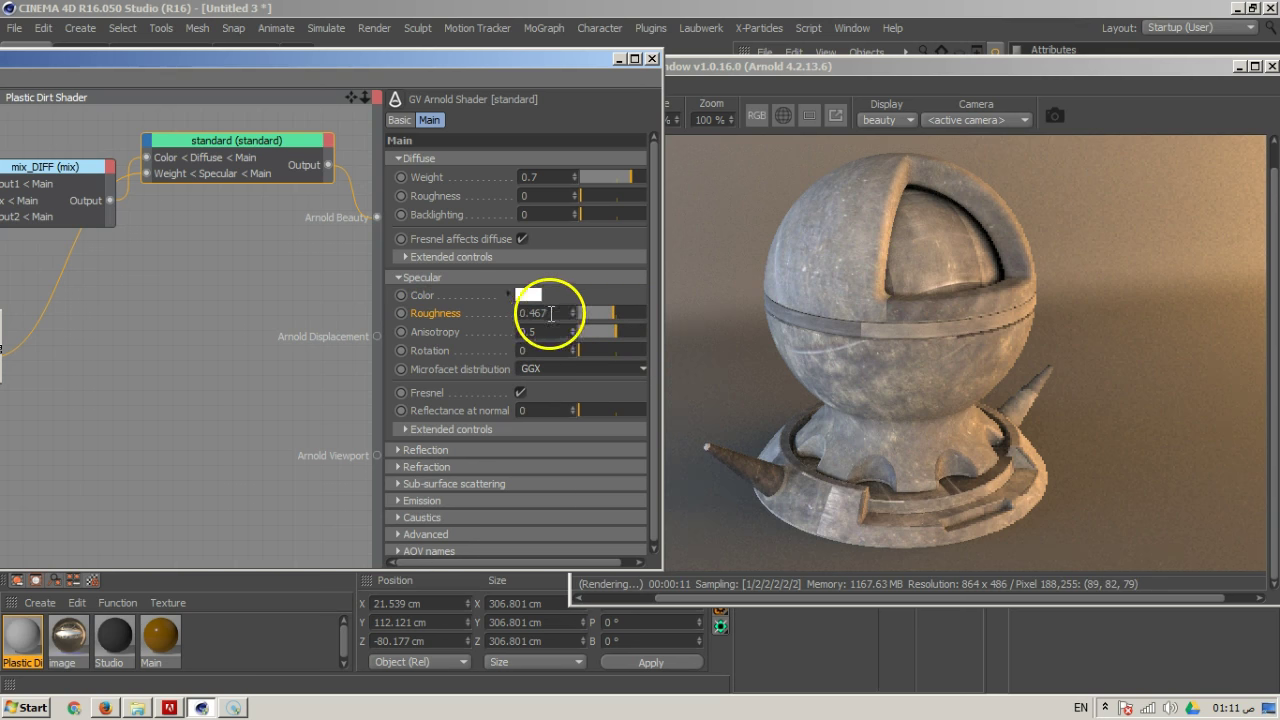
# Enable Fresnel use IOR in the standard shader's Refraction settings and set the IOR to 1.6
pyautogui.click(502, 277)
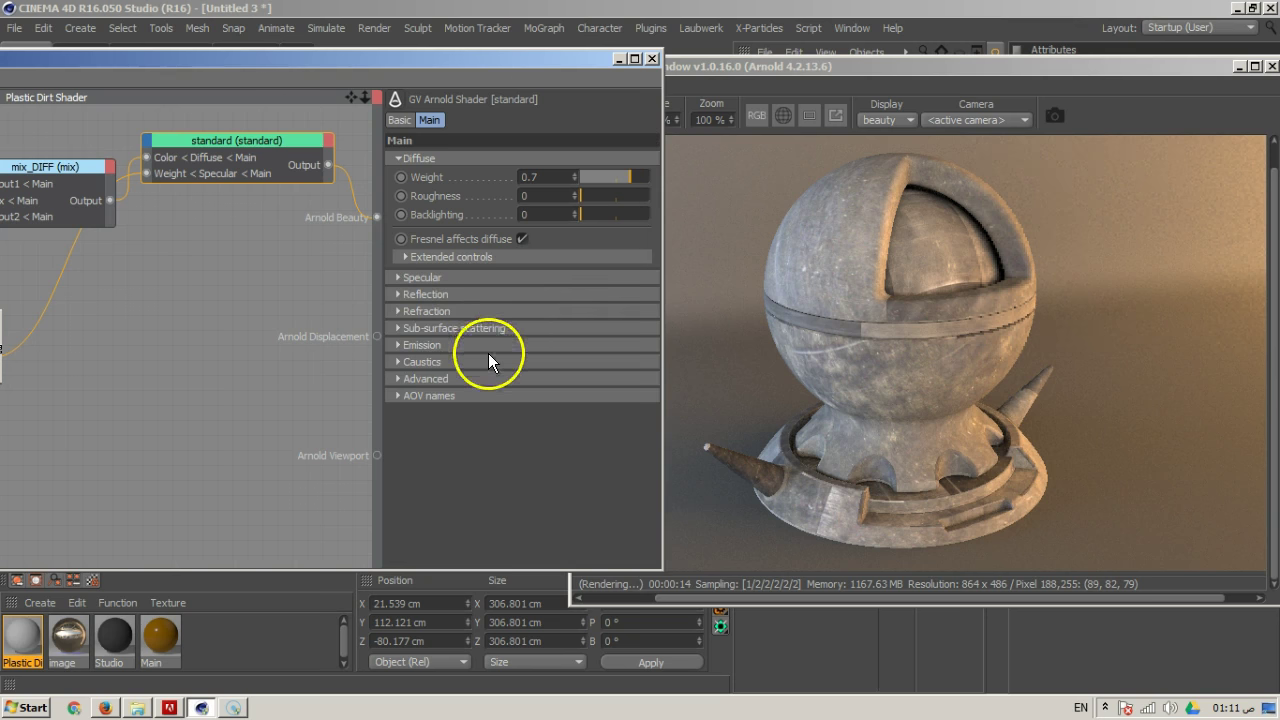
pyautogui.click(466, 313)
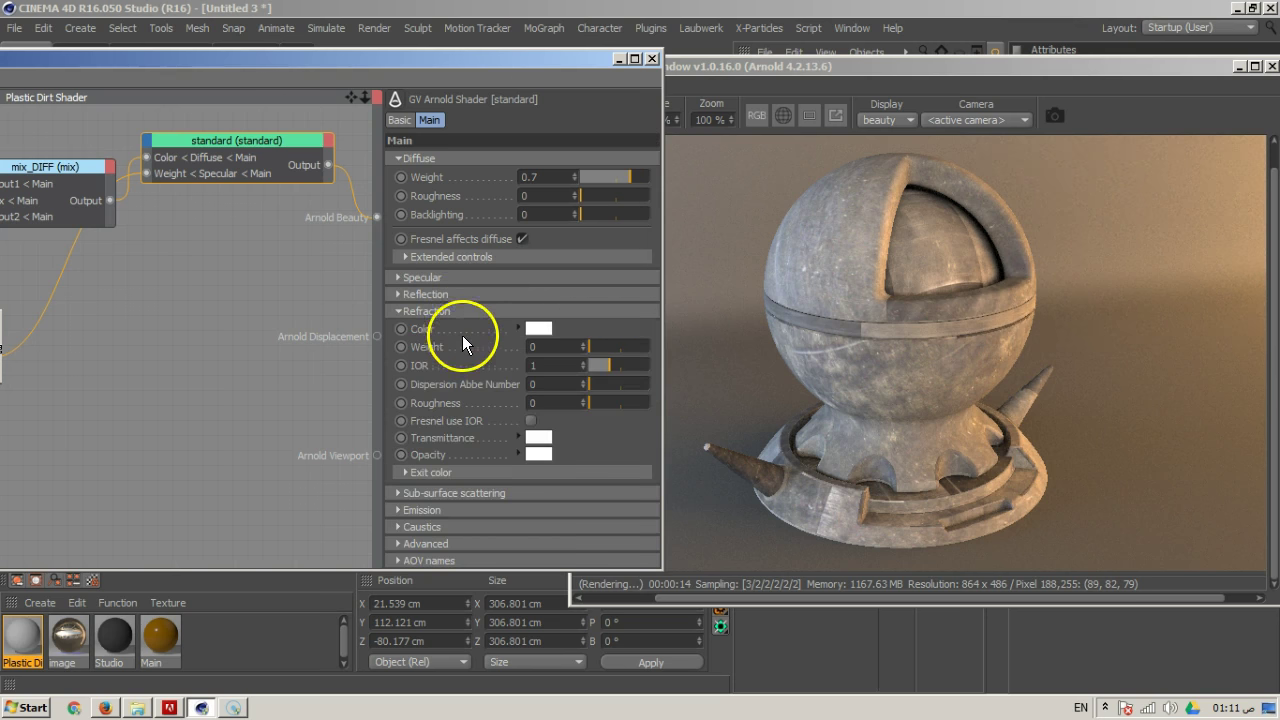
pyautogui.click(530, 420)
pyautogui.click(550, 366)
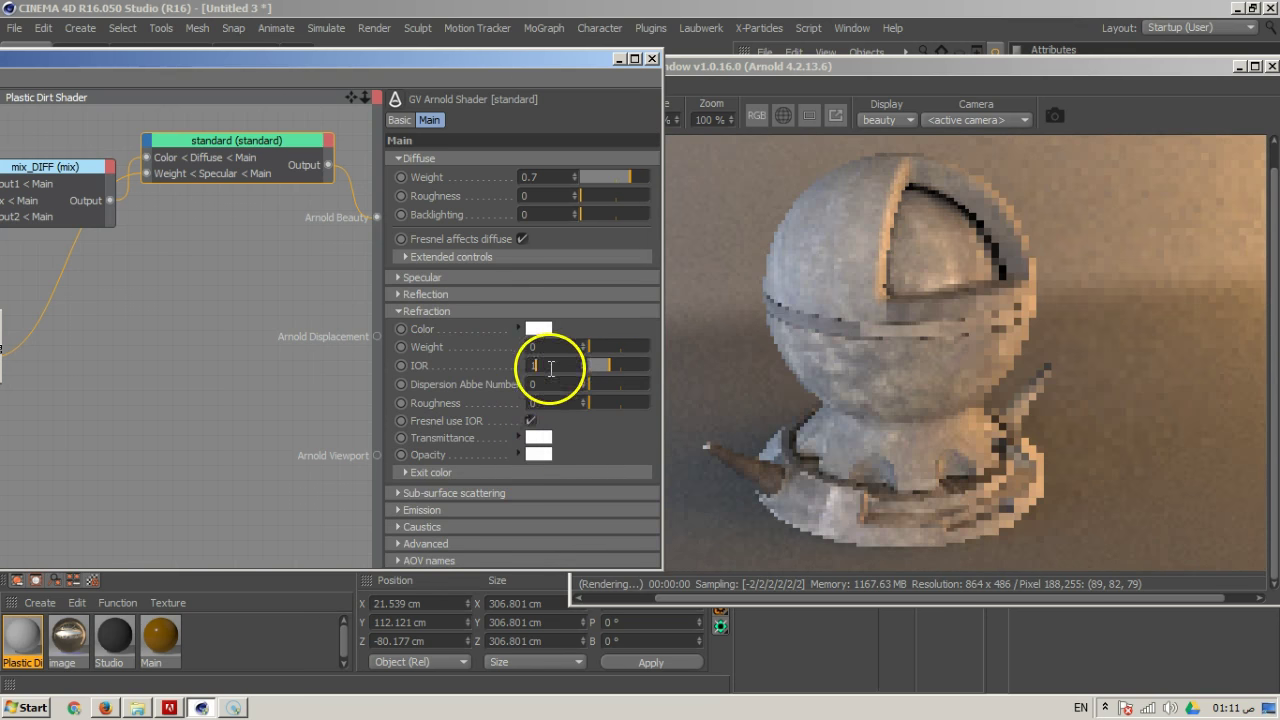
pyautogui.write('.6')
pyautogui.press('Return')
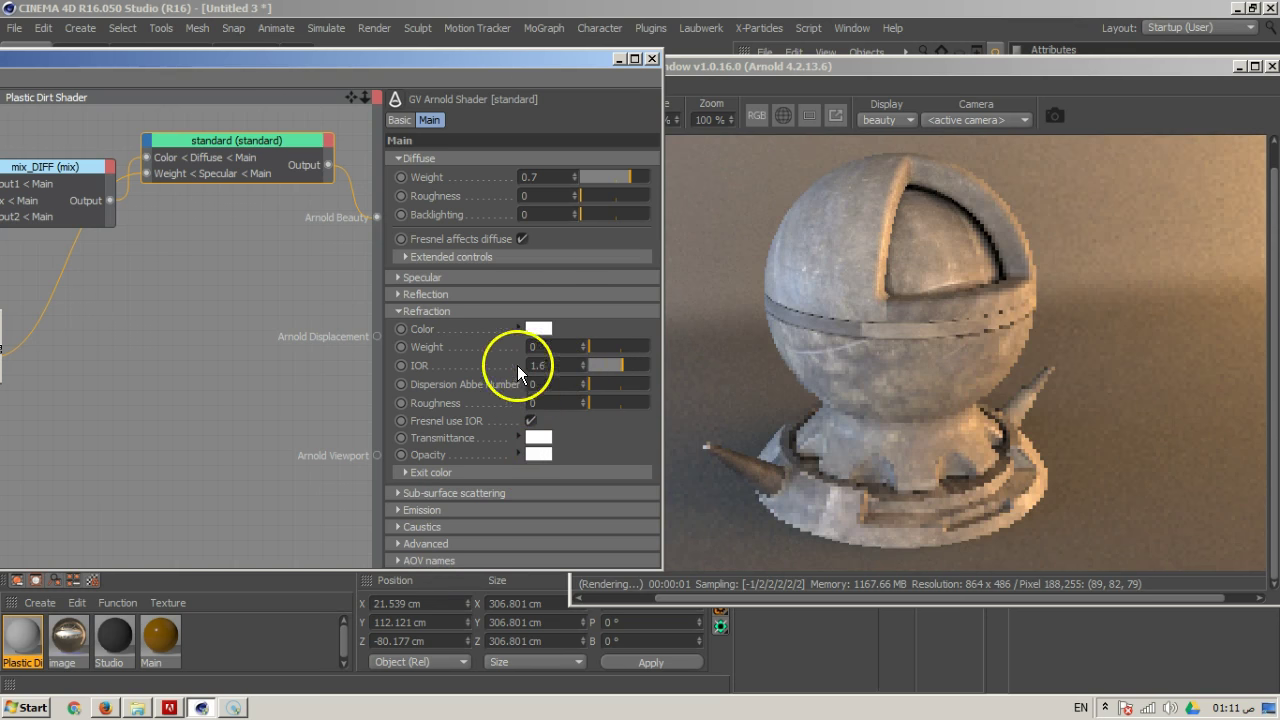
# Set the standard shader's refraction IOR to 2.5
pyautogui.doubleClick(560, 365)
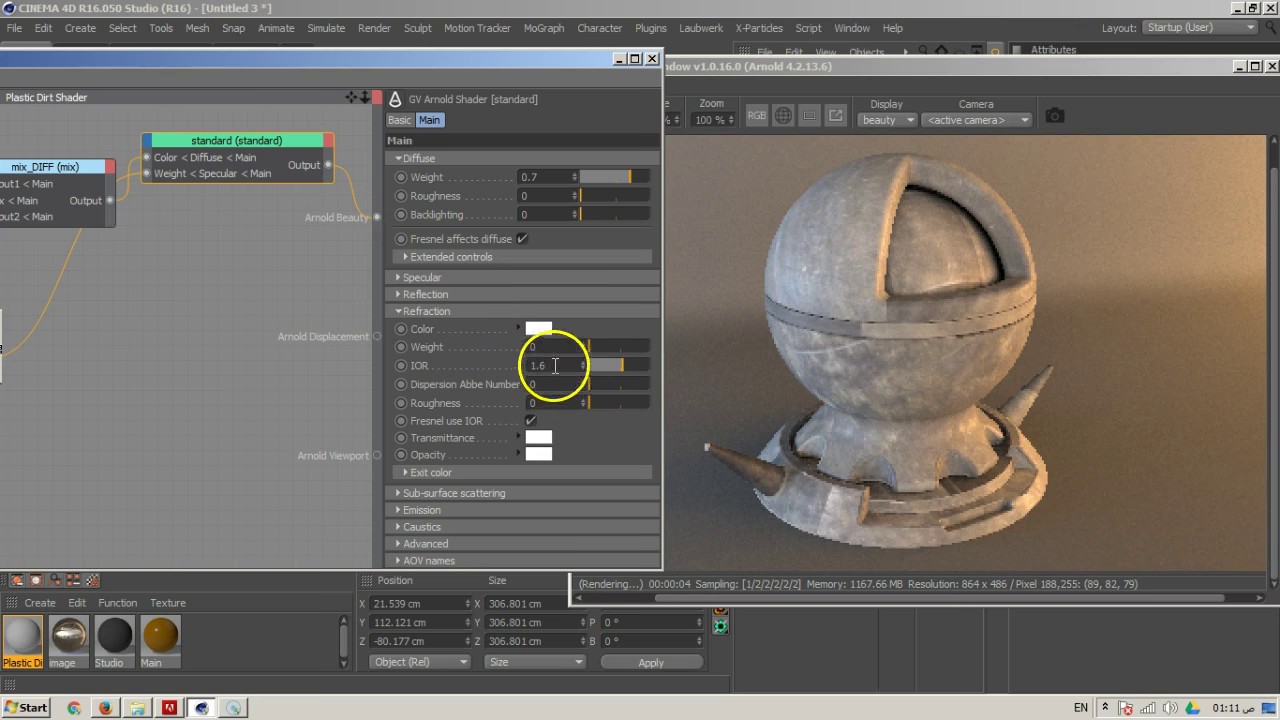
pyautogui.write('2.5')
pyautogui.press('Return')
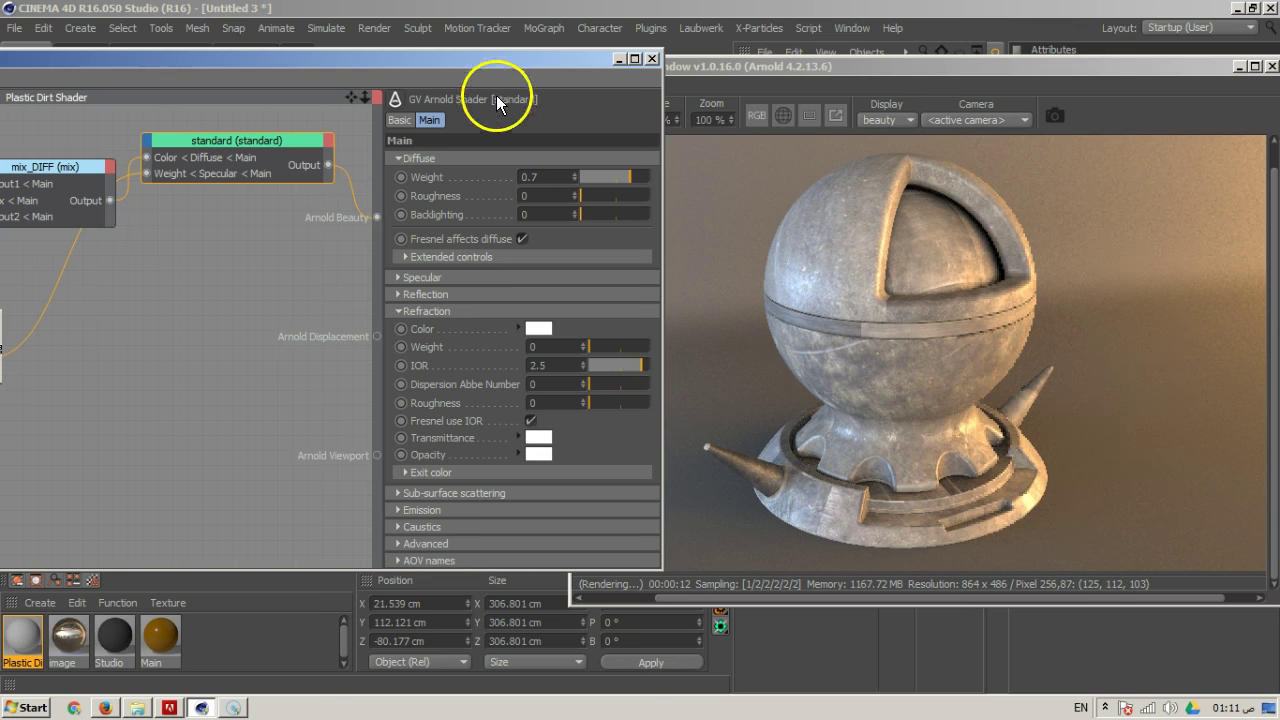
# Uncover the shader network and move the standard node lower, between the mix_DIFF and image node rows
pyautogui.moveTo(513, 58); pyautogui.dragTo(846, 62)
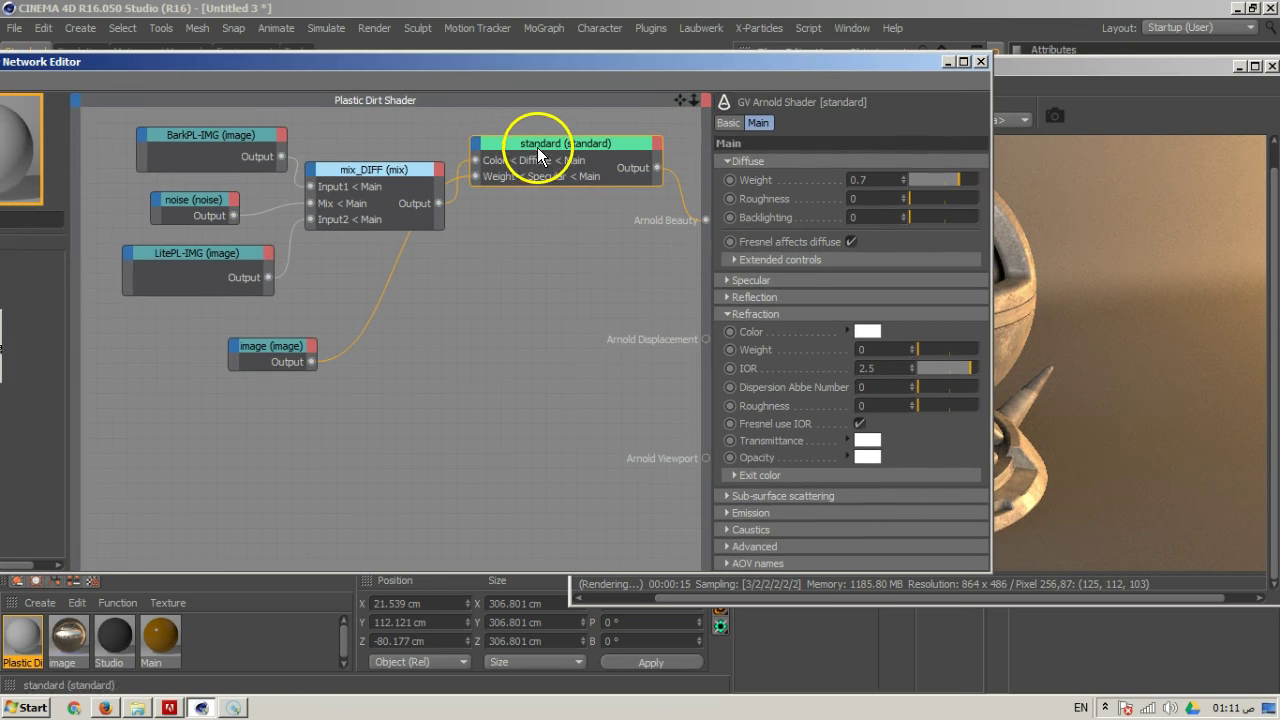
pyautogui.moveTo(571, 143); pyautogui.dragTo(563, 254)
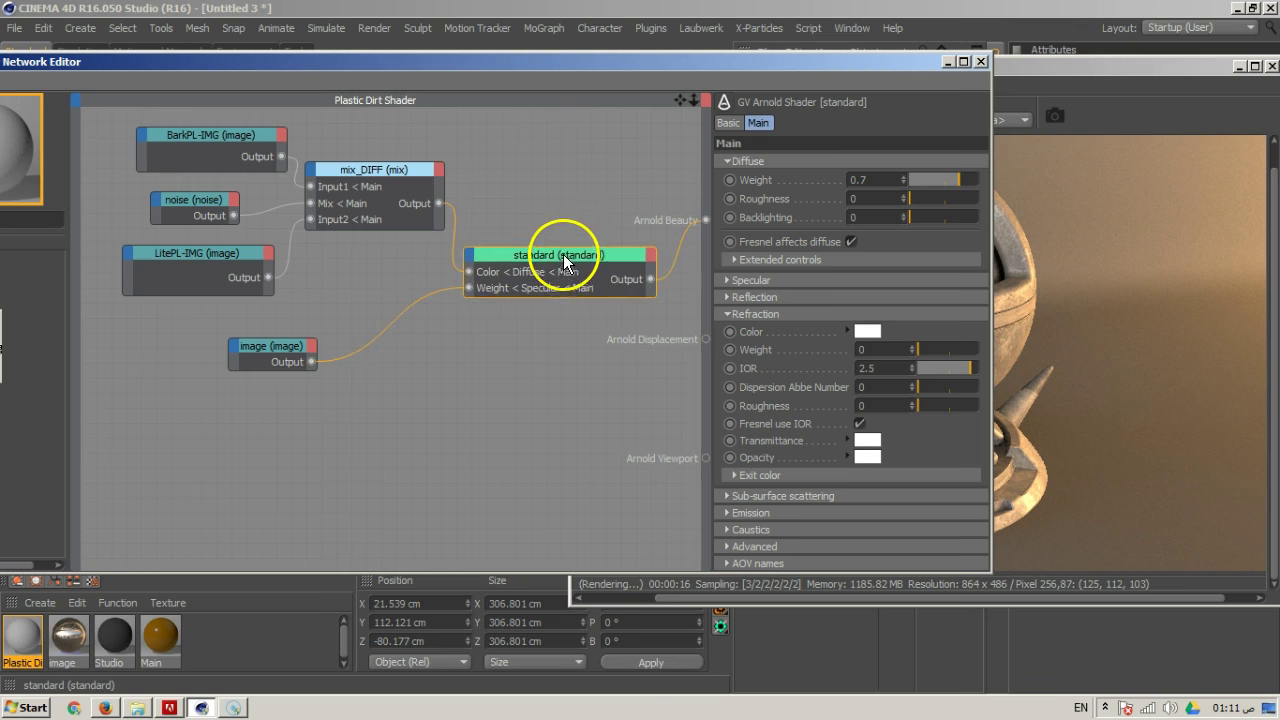
pyautogui.doubleClick(574, 252)
pyautogui.doubleClick(543, 257)
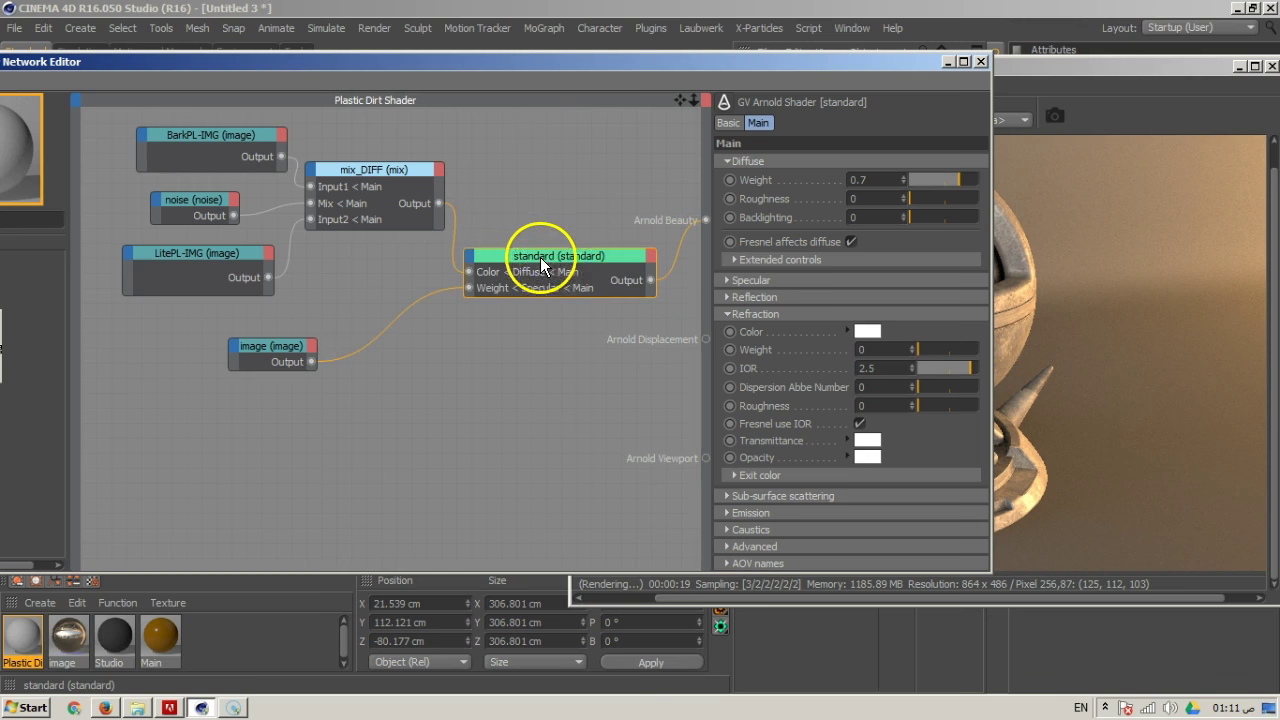
pyautogui.moveTo(549, 262); pyautogui.dragTo(541, 274)
pyautogui.moveTo(780, 60); pyautogui.dragTo(678, 95)
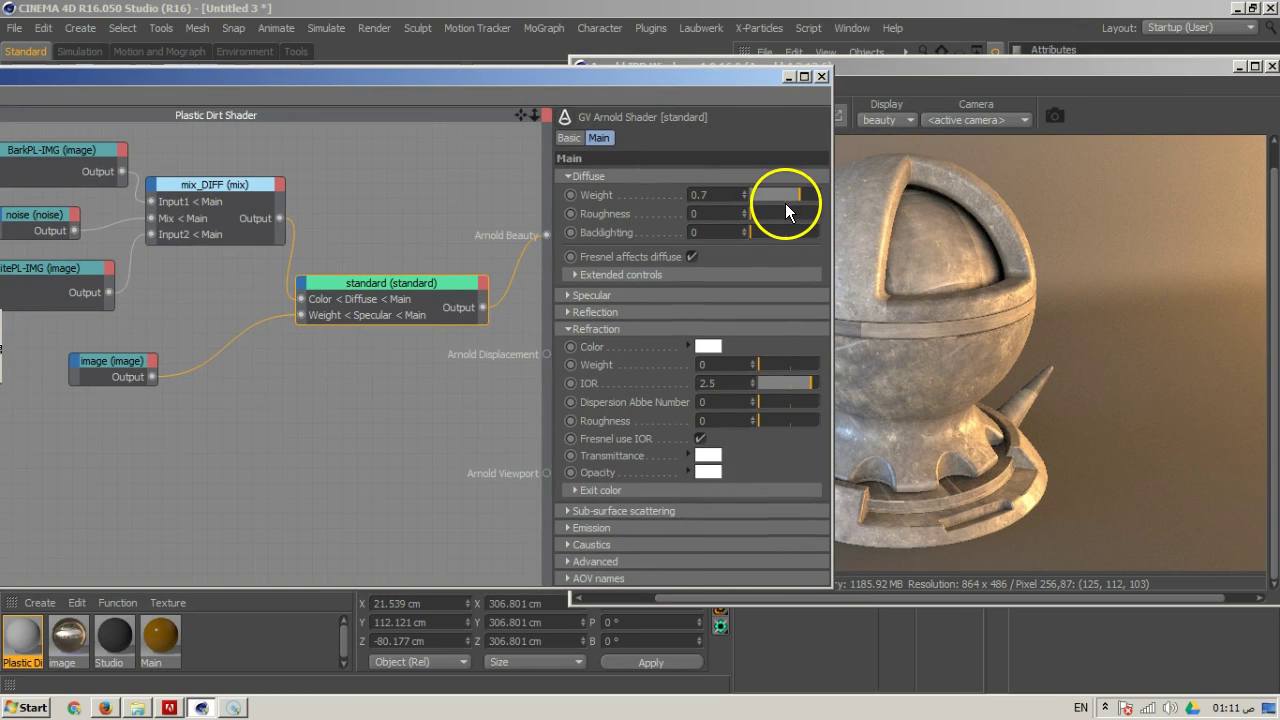
pyautogui.moveTo(601, 82); pyautogui.dragTo(800, 52)
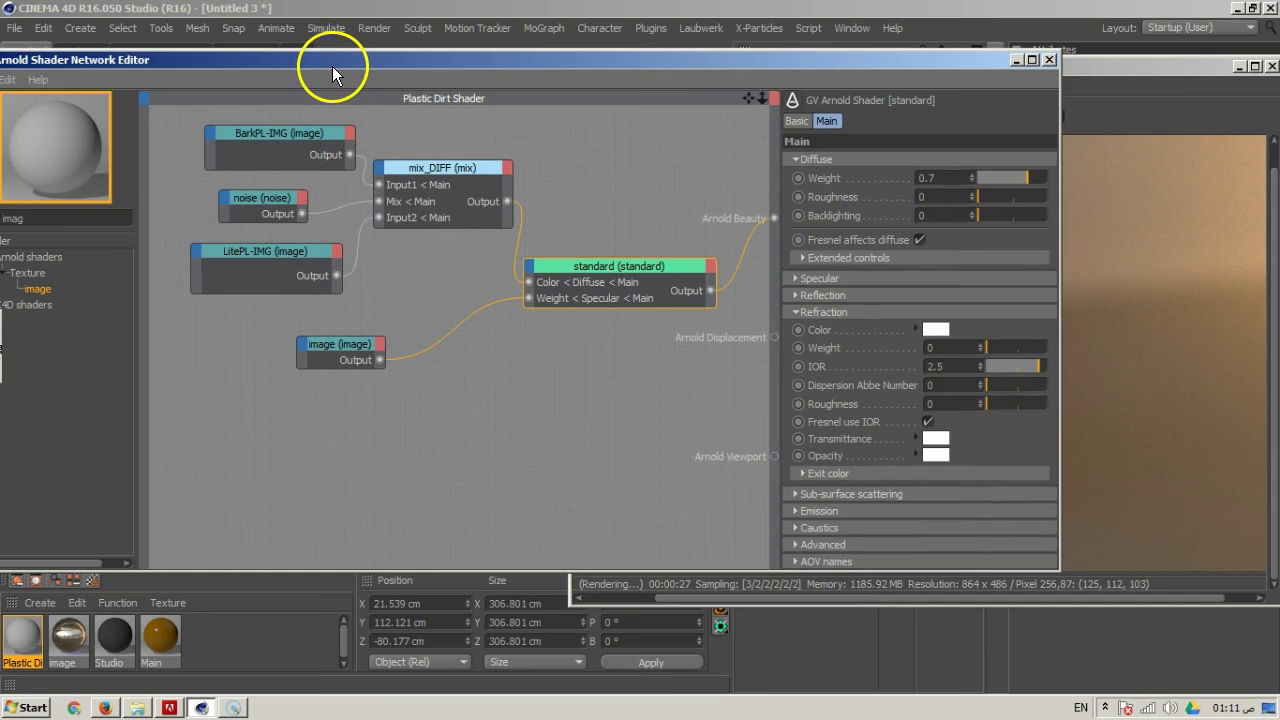
# Find color_correct in the shader list and insert it after the image node through its Default input, feeding the standard shader's specular weight
pyautogui.moveTo(329, 63); pyautogui.dragTo(492, 67)
pyautogui.doubleClick(186, 214)
pyautogui.write('color')
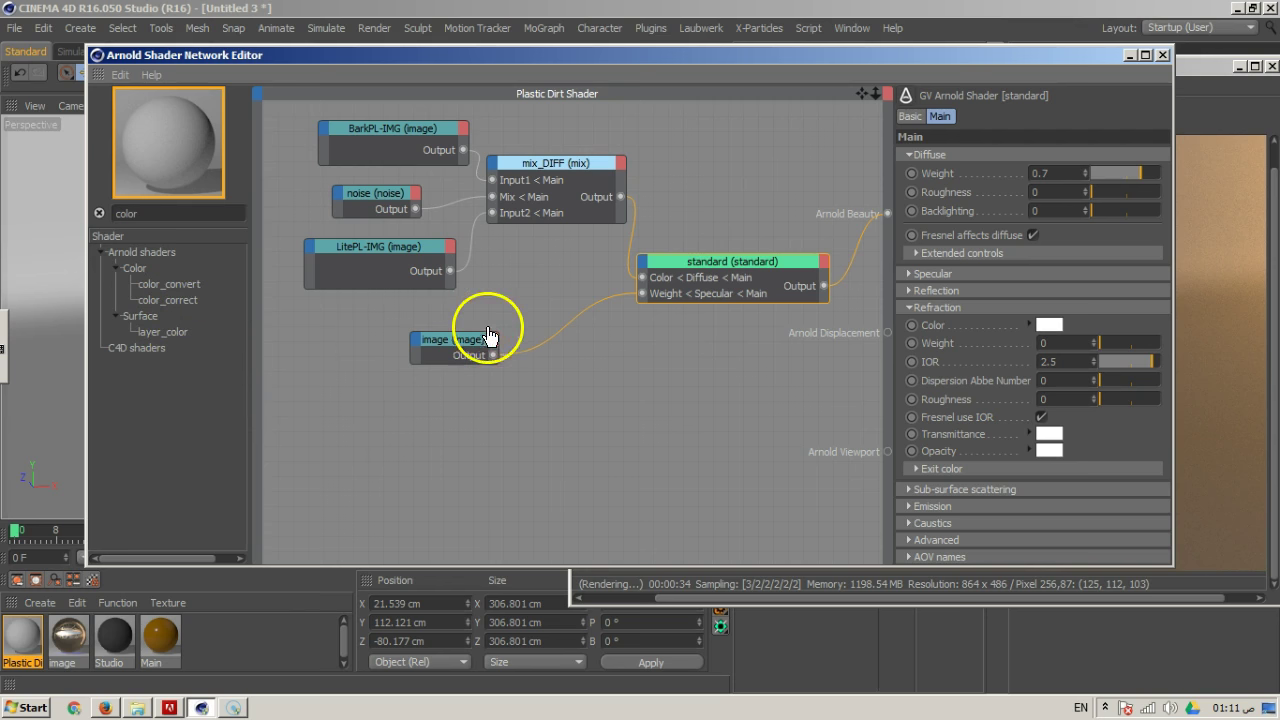
pyautogui.moveTo(558, 344); pyautogui.dragTo(594, 343)
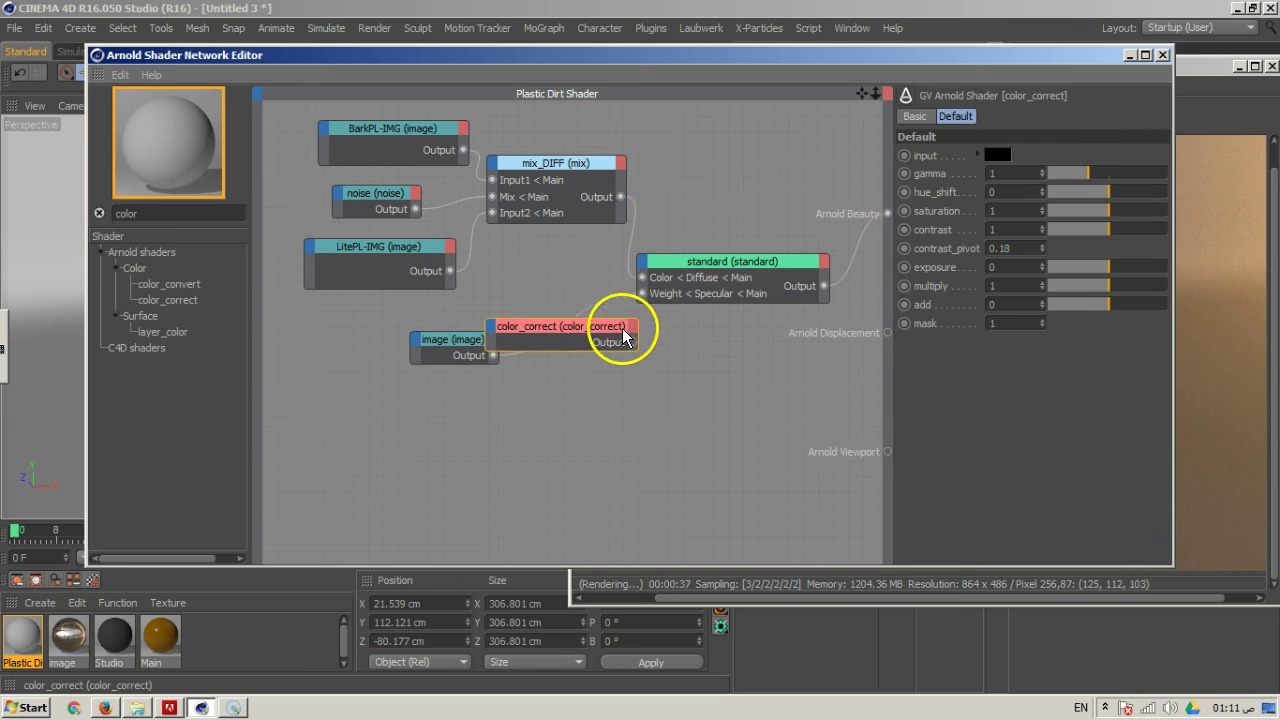
pyautogui.hotkey('ctrl', 'z')
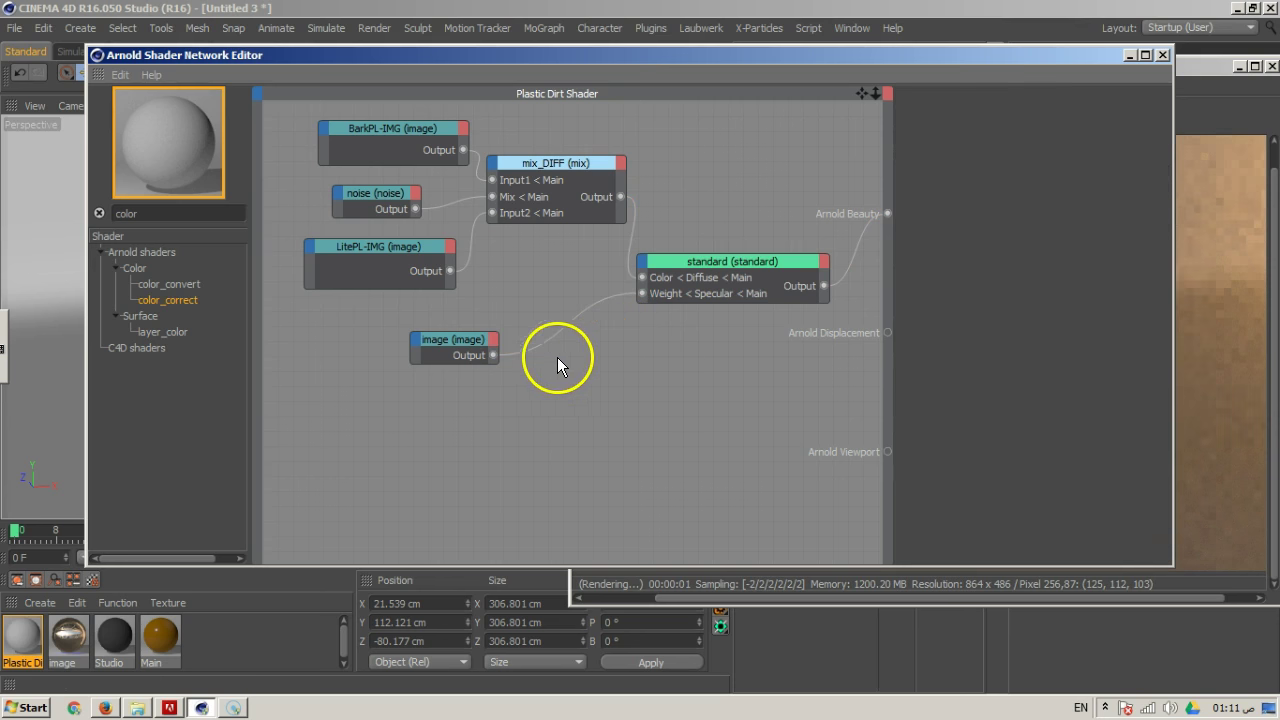
pyautogui.moveTo(177, 301); pyautogui.dragTo(480, 350)
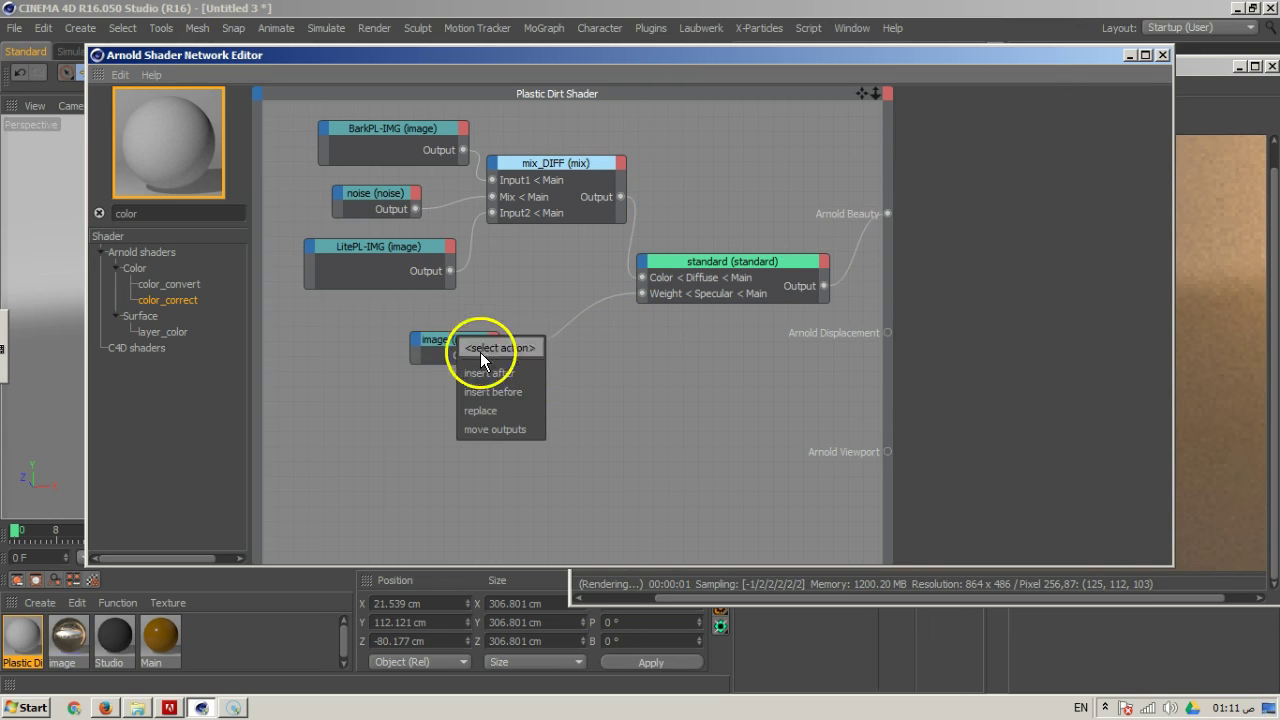
pyautogui.click(525, 373)
pyautogui.moveTo(583, 419)
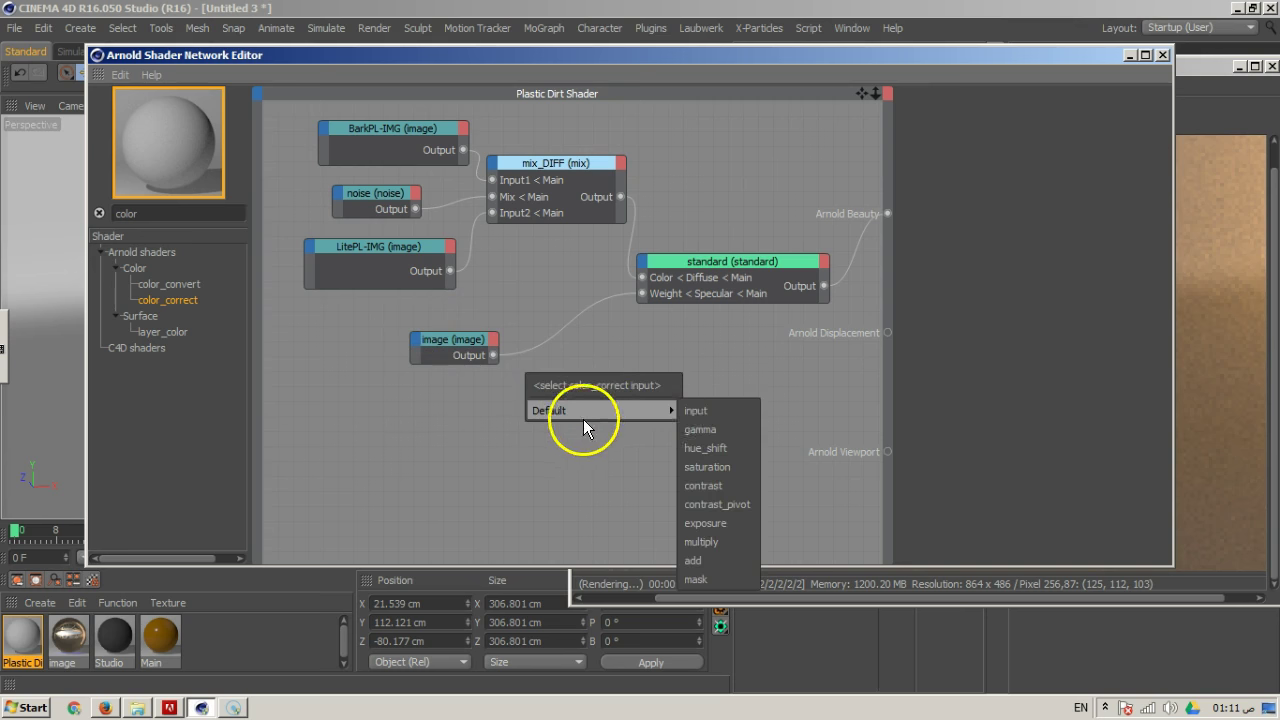
pyautogui.click(706, 414)
pyautogui.moveTo(468, 353); pyautogui.dragTo(520, 328)
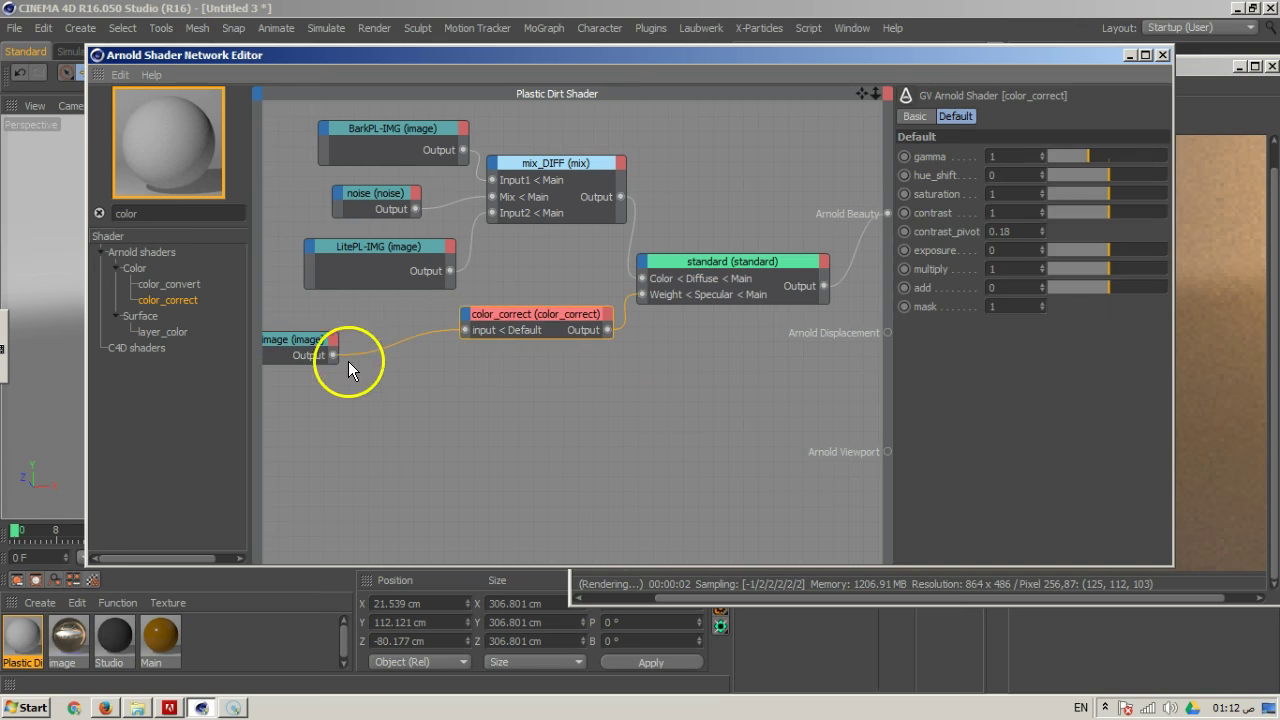
pyautogui.moveTo(304, 342); pyautogui.dragTo(368, 350)
pyautogui.click(580, 314)
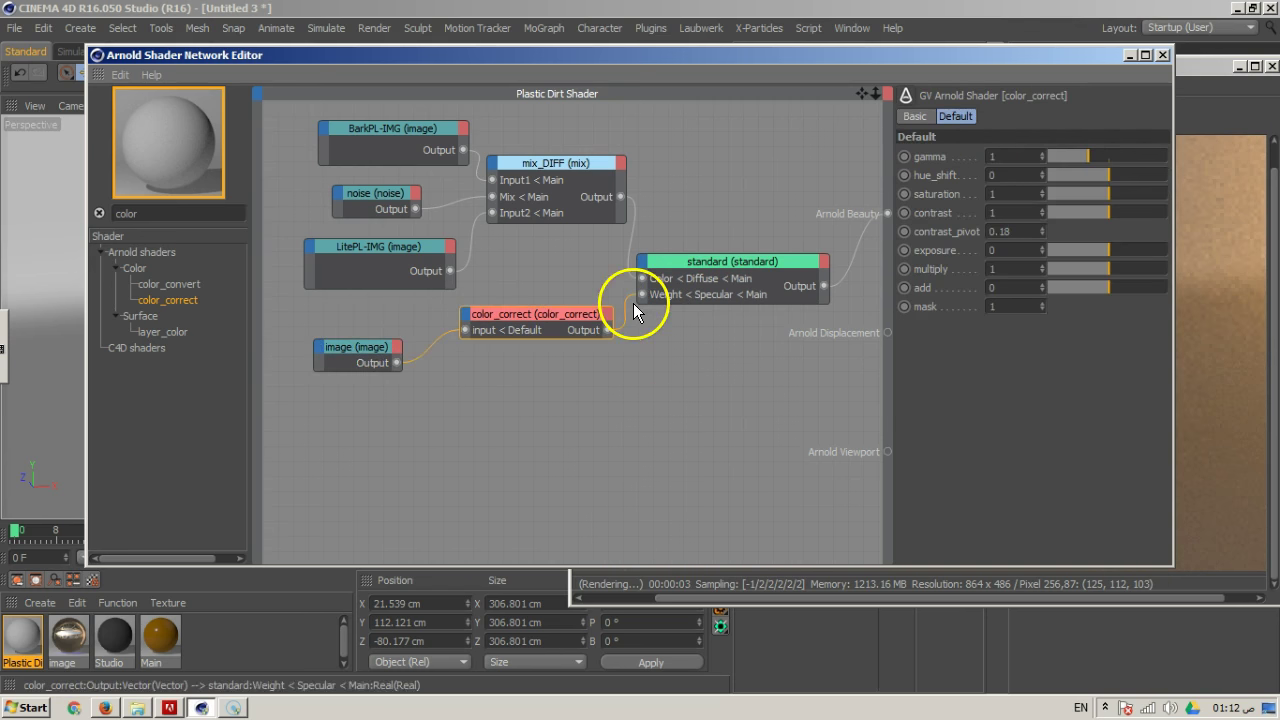
# Preview the color_correct output through Arnold Beauty and raise its contrast to 1.39
pyautogui.moveTo(989, 54); pyautogui.dragTo(521, 112)
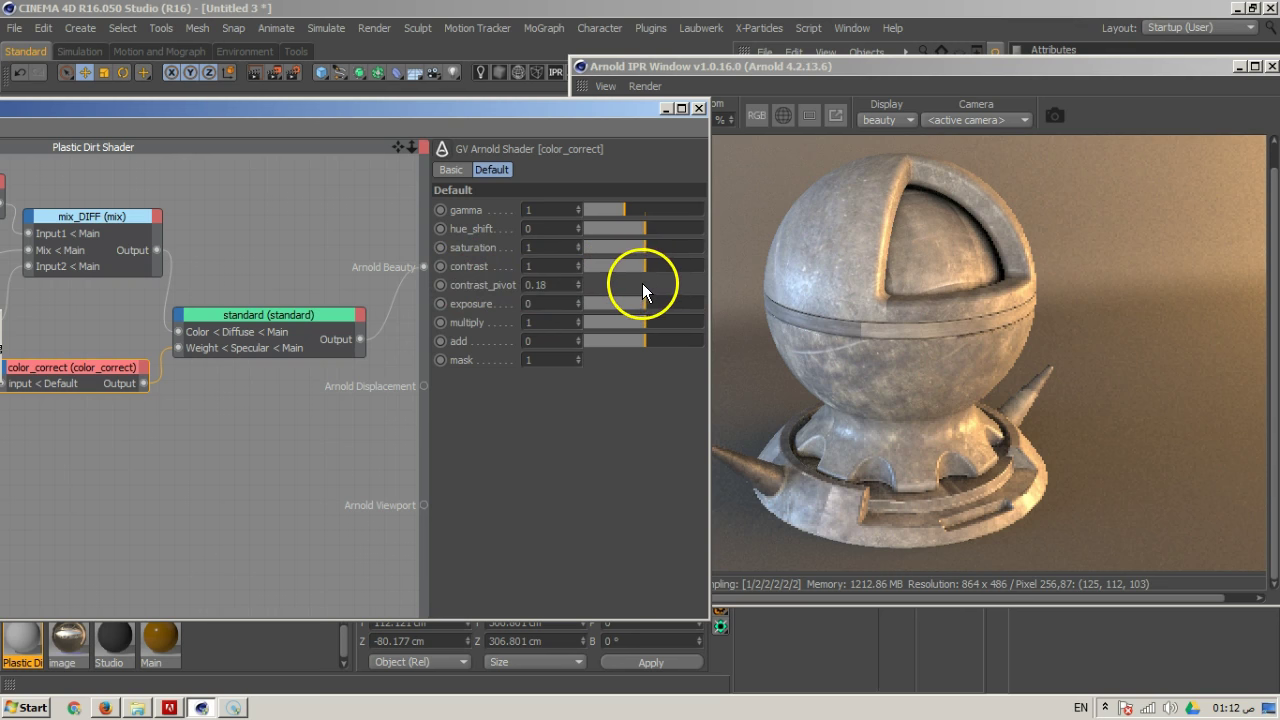
pyautogui.rightClick(623, 223)
pyautogui.press('Escape')
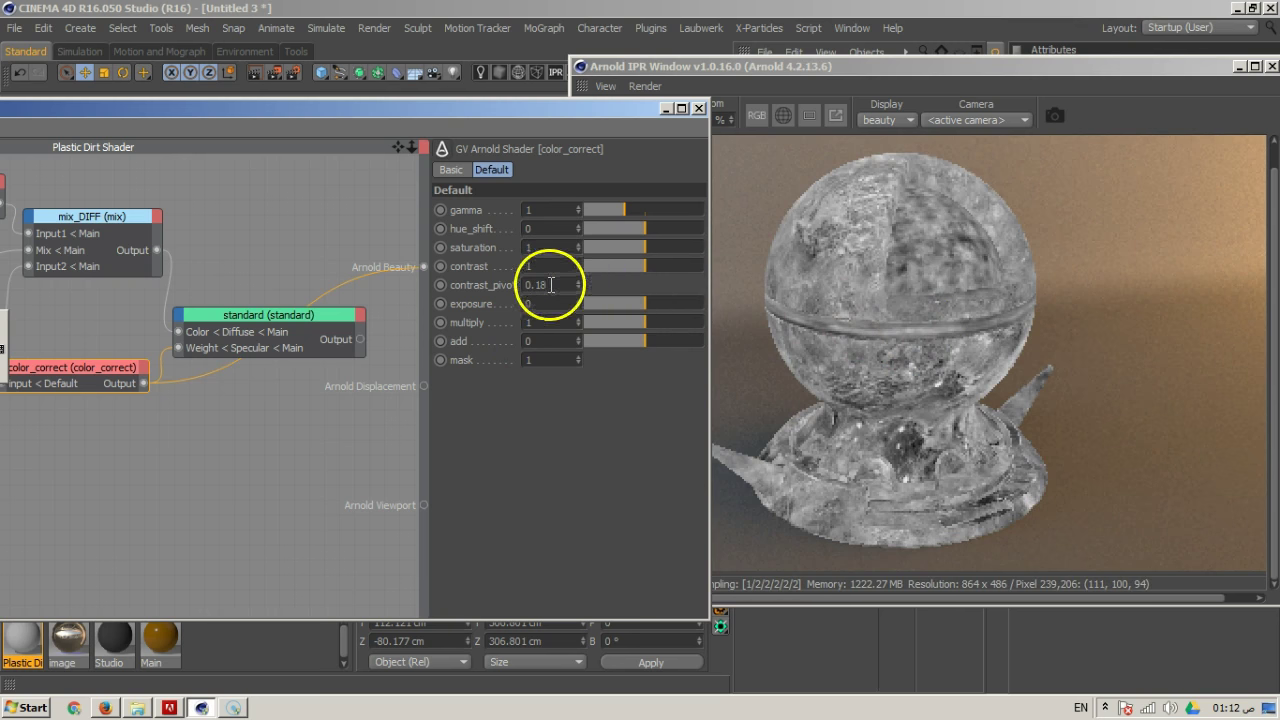
pyautogui.moveTo(647, 266); pyautogui.dragTo(667, 264)
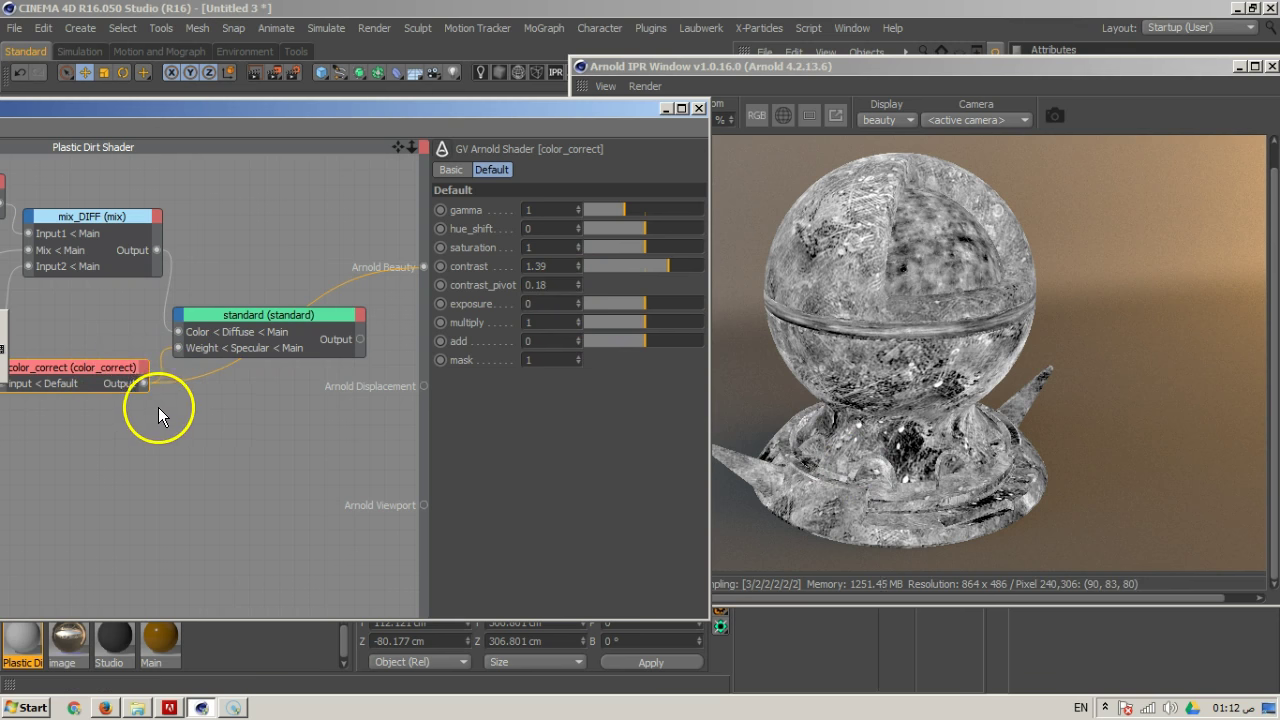
# Replace the color_correct node with a ramp_float node connected to the standard shader's specular weight
pyautogui.press('Delete')
pyautogui.moveTo(284, 113); pyautogui.dragTo(590, 112)
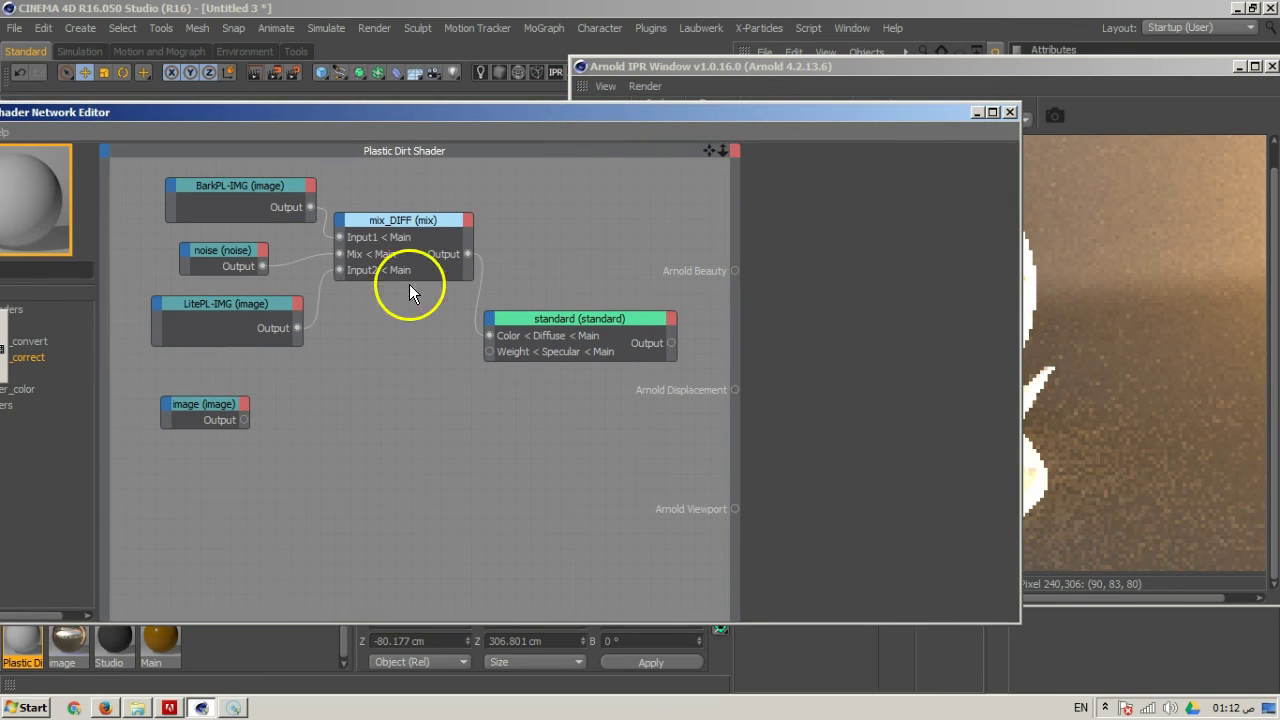
pyautogui.moveTo(382, 113); pyautogui.dragTo(537, 97)
pyautogui.doubleClick(150, 254)
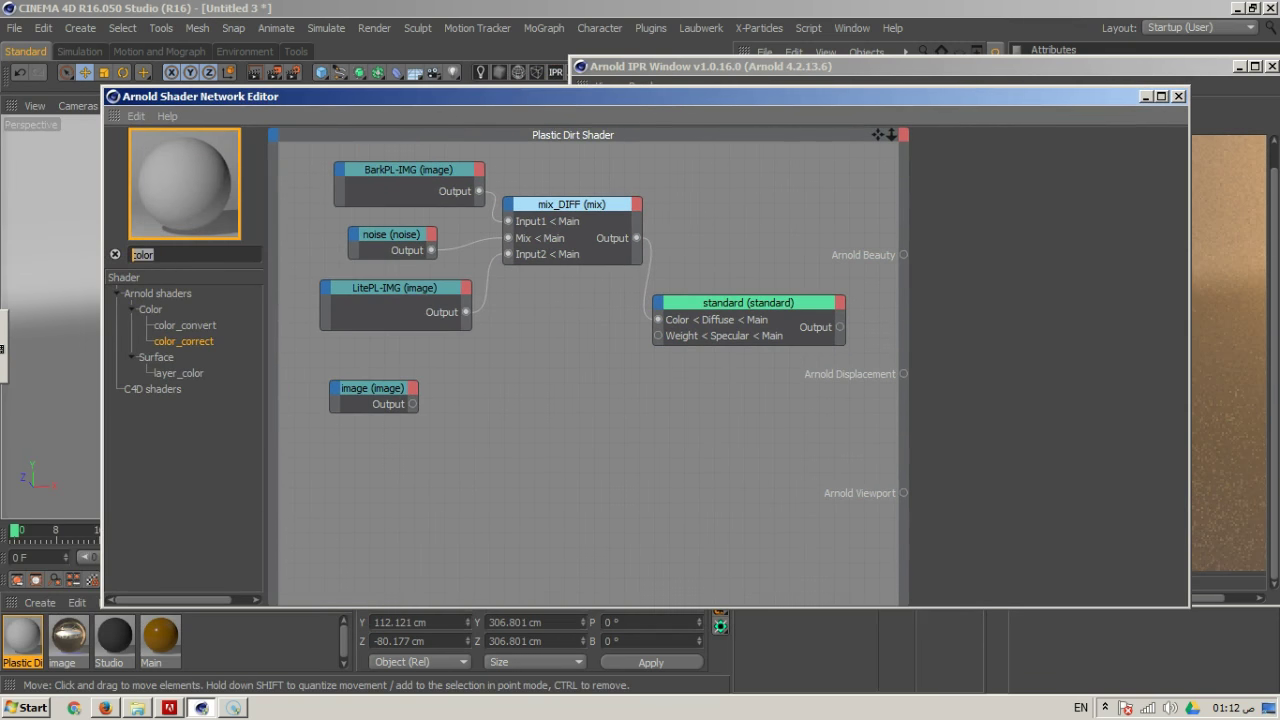
pyautogui.write('ramp')
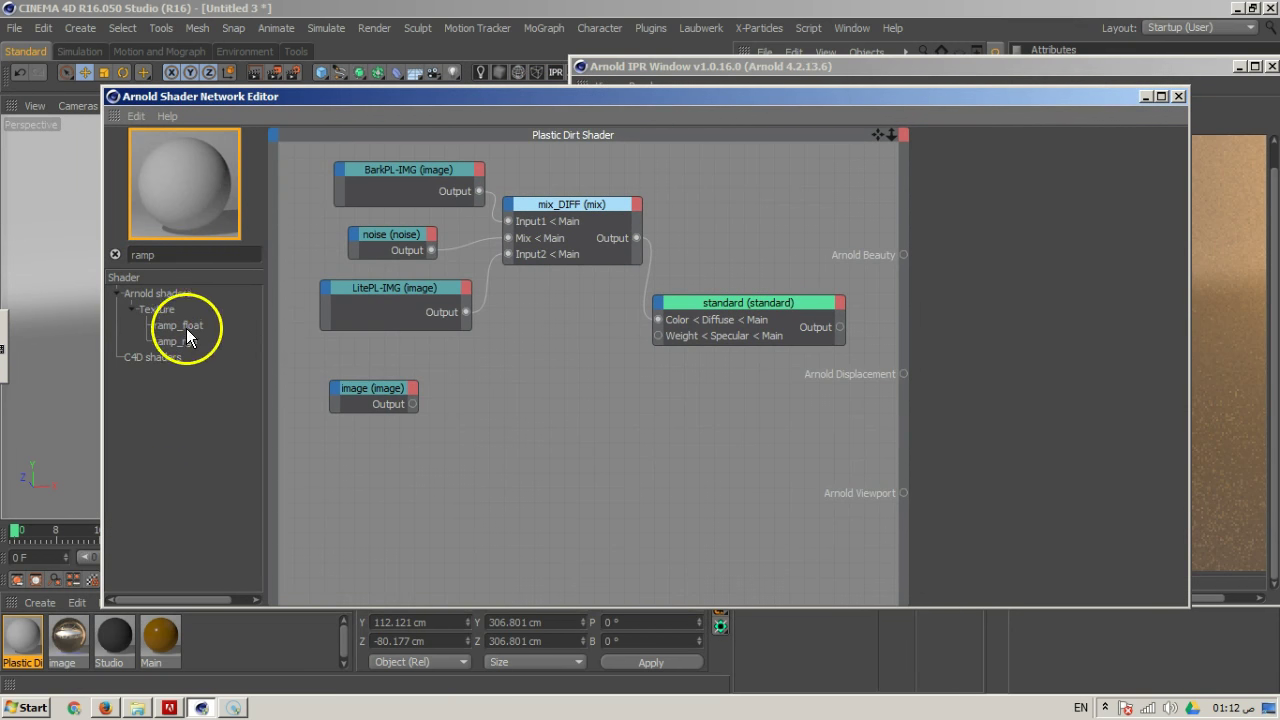
pyautogui.moveTo(194, 328); pyautogui.dragTo(548, 354)
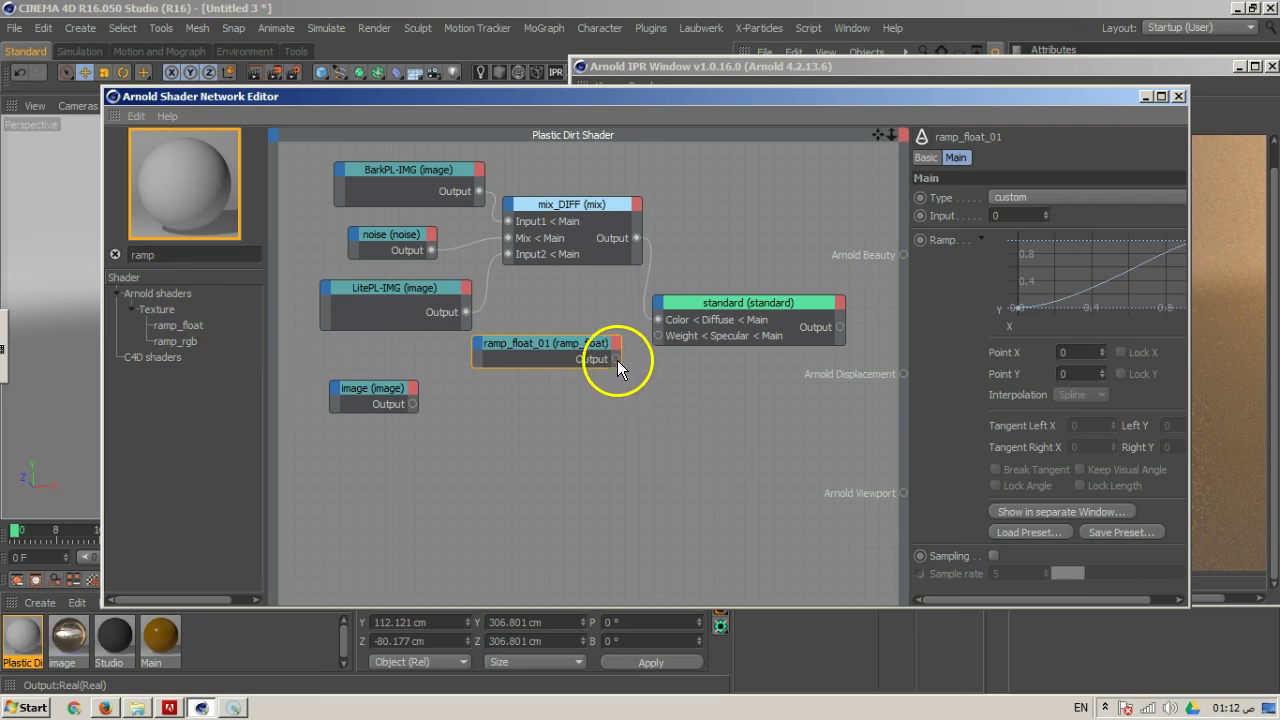
pyautogui.moveTo(656, 338); pyautogui.dragTo(658, 336)
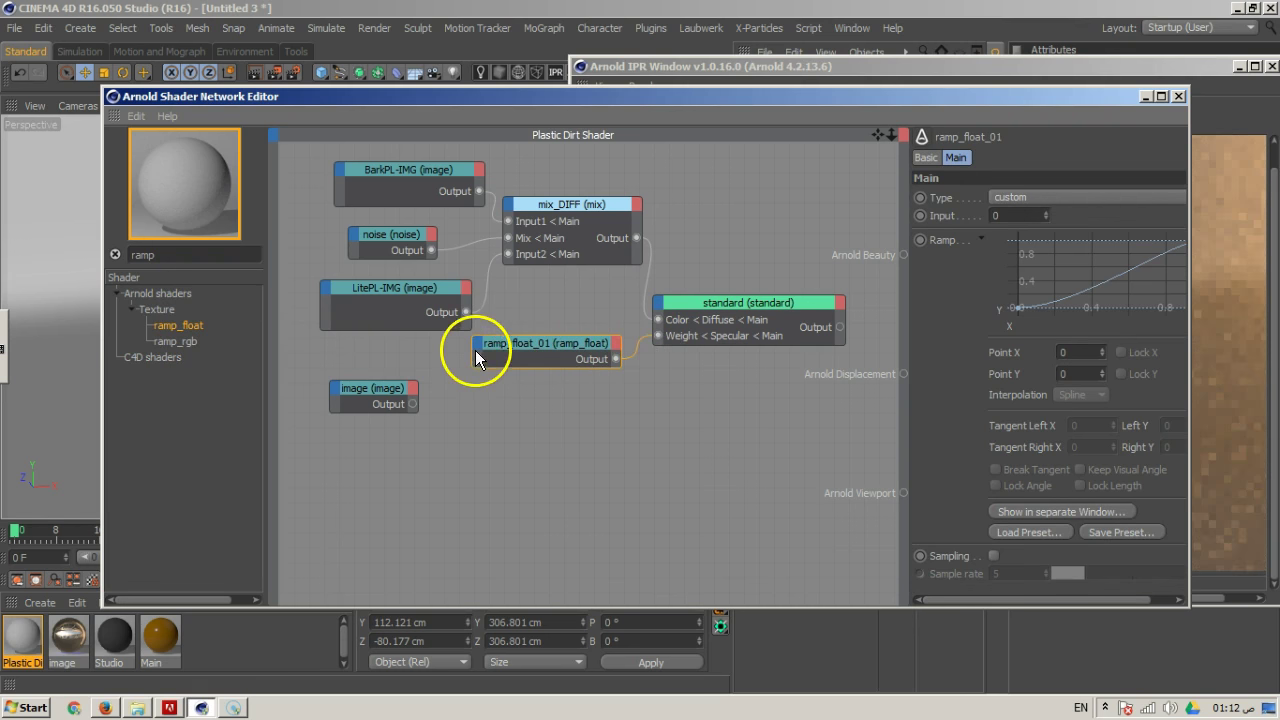
# Connect the image output to the ramp_float Input and the standard shader's output to Arnold Beauty
pyautogui.moveTo(462, 350); pyautogui.dragTo(479, 345)
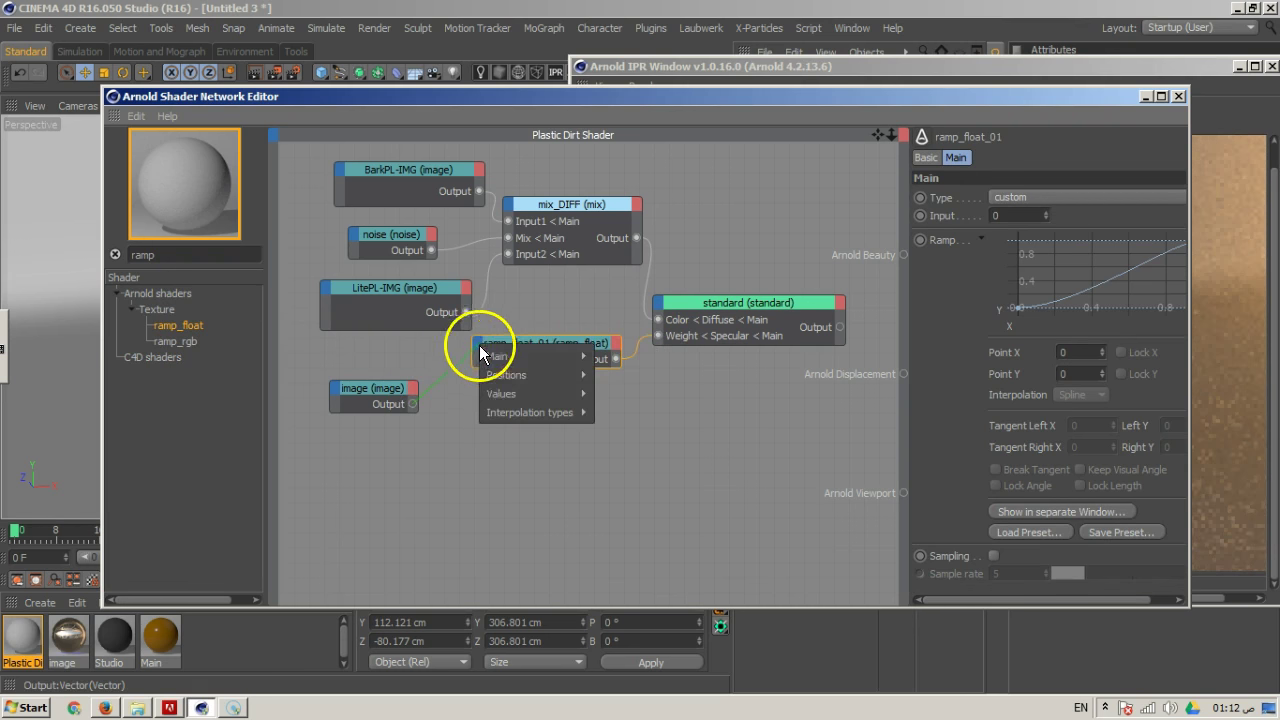
pyautogui.moveTo(520, 353)
pyautogui.click(612, 353)
pyautogui.moveTo(828, 100); pyautogui.dragTo(387, 83)
pyautogui.moveTo(385, 308); pyautogui.dragTo(448, 236)
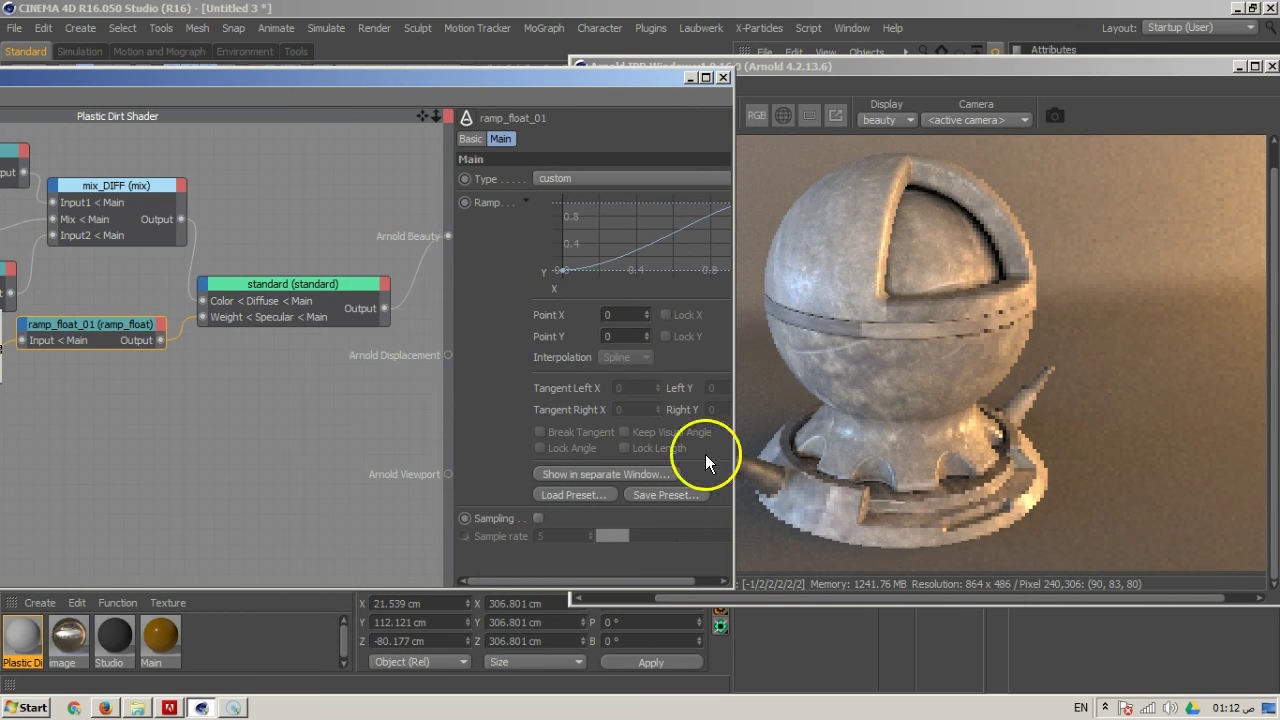
# Open the ramp curve in a separate enlarged window and add two points, near X 0.11 and at about X 0.861, Y 0.893
pyautogui.click(605, 474)
pyautogui.moveTo(657, 144); pyautogui.dragTo(290, 89)
pyautogui.moveTo(485, 446); pyautogui.dragTo(719, 589)
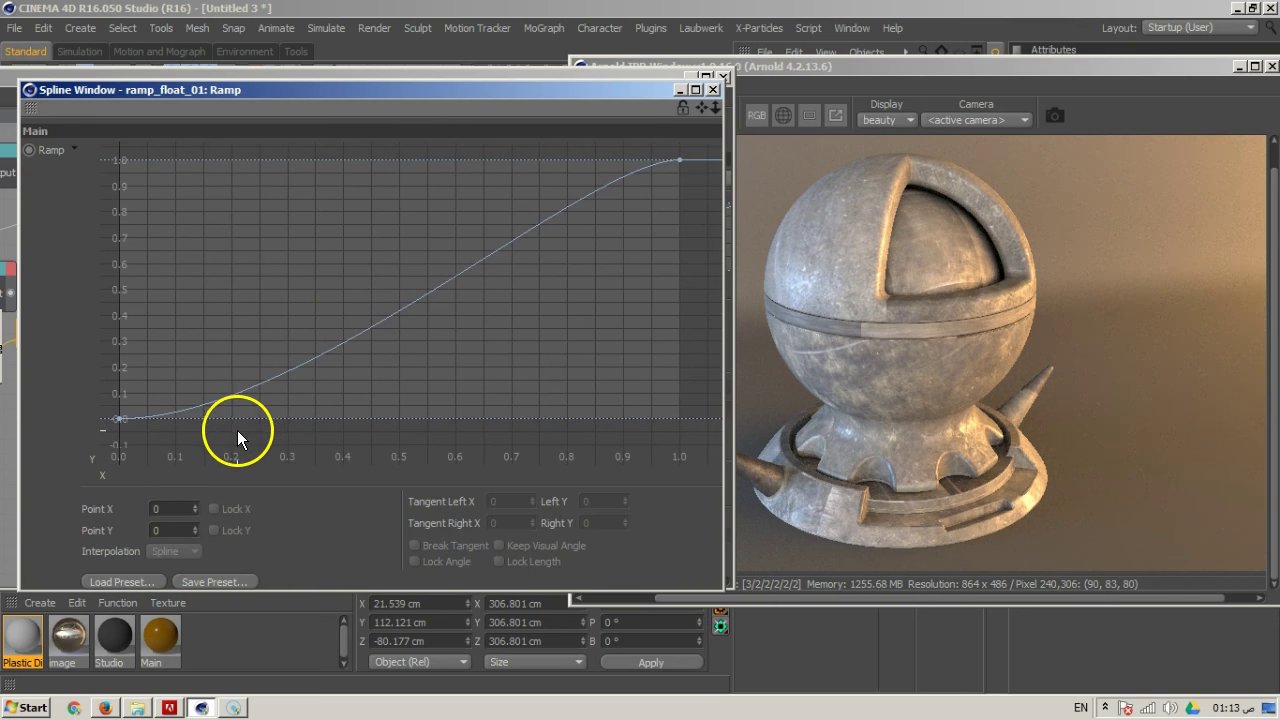
pyautogui.keyDown('ctrl'); pyautogui.click(180, 411); pyautogui.keyUp('ctrl')
pyautogui.keyDown('ctrl'); pyautogui.click(602, 187); pyautogui.keyUp('ctrl')
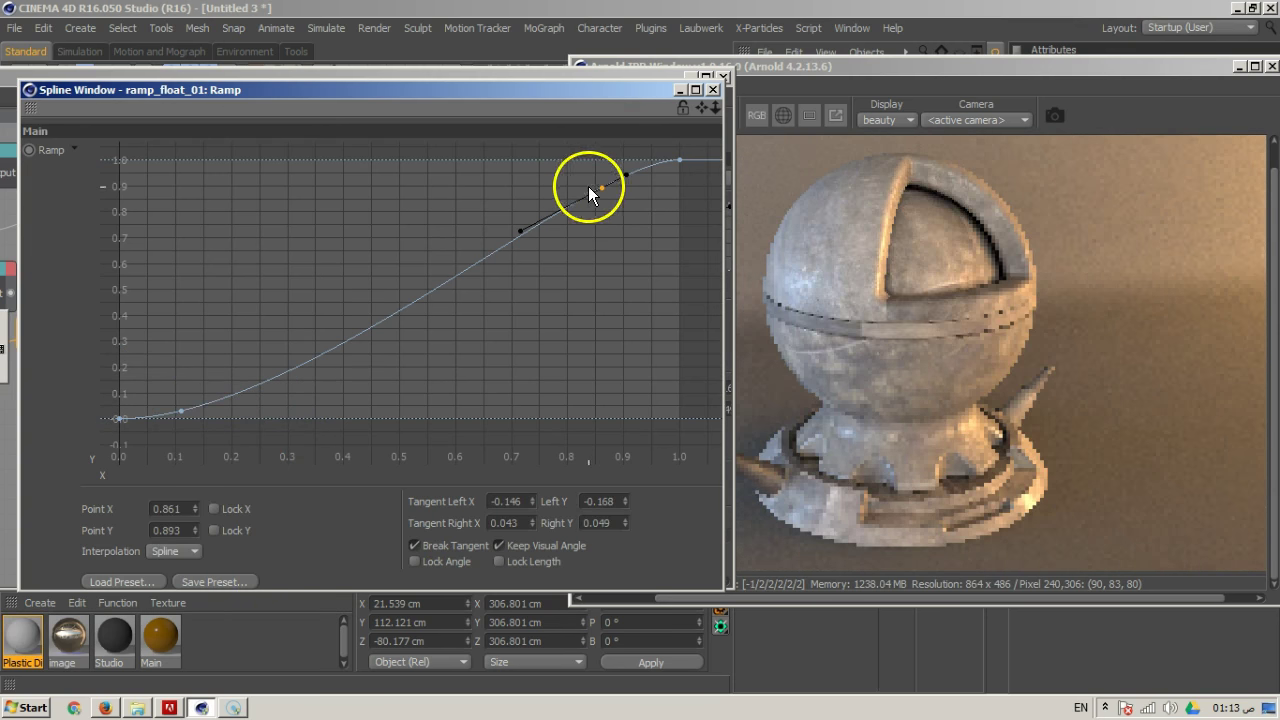
# Steepen the ramp by moving its lower inner point to about 0.237, 0.009 and the upper one to about 0.527, 0.955
pyautogui.moveTo(602, 187); pyautogui.dragTo(517, 175)
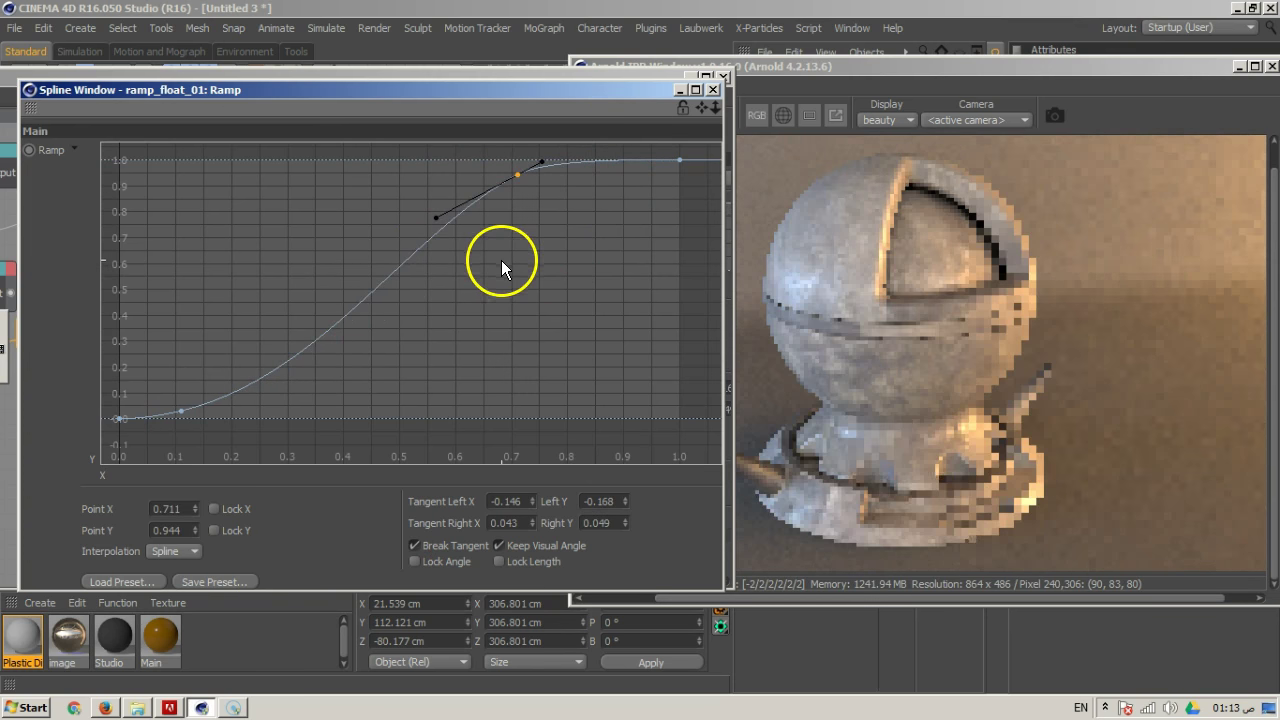
pyautogui.moveTo(181, 411); pyautogui.dragTo(254, 416)
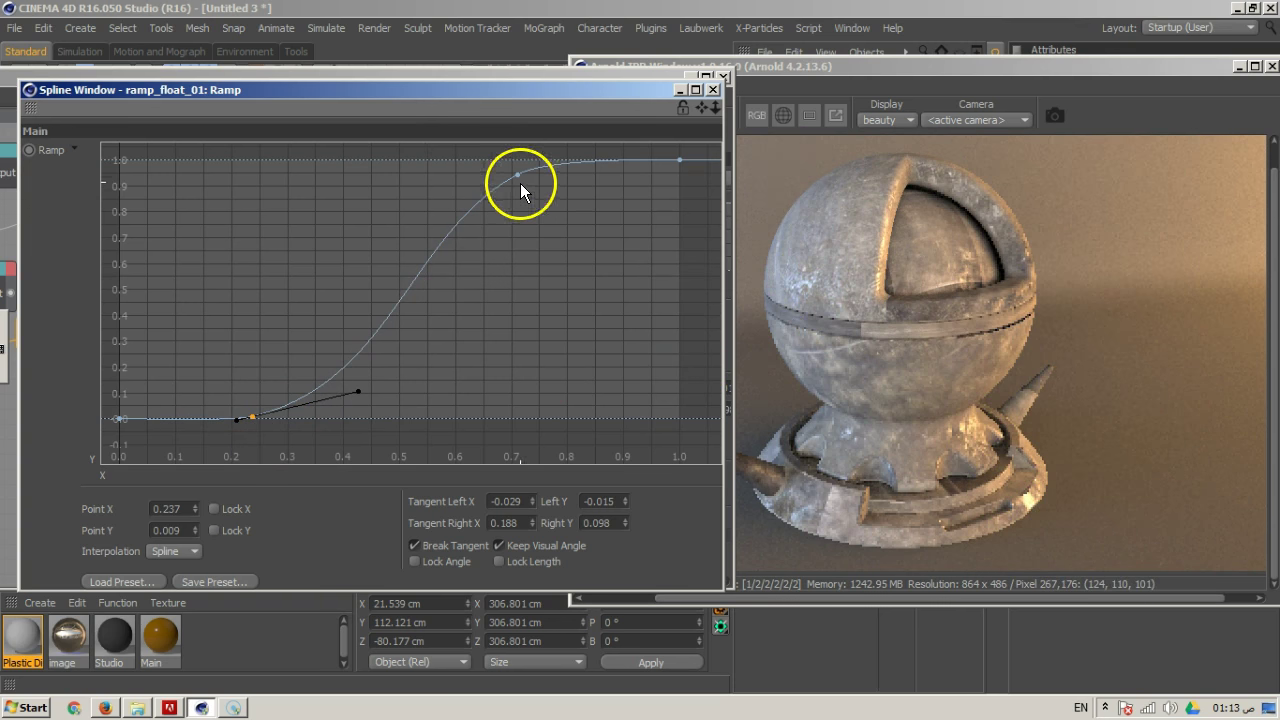
pyautogui.moveTo(517, 176); pyautogui.dragTo(428, 170)
pyautogui.moveTo(410, 166); pyautogui.dragTo(416, 176)
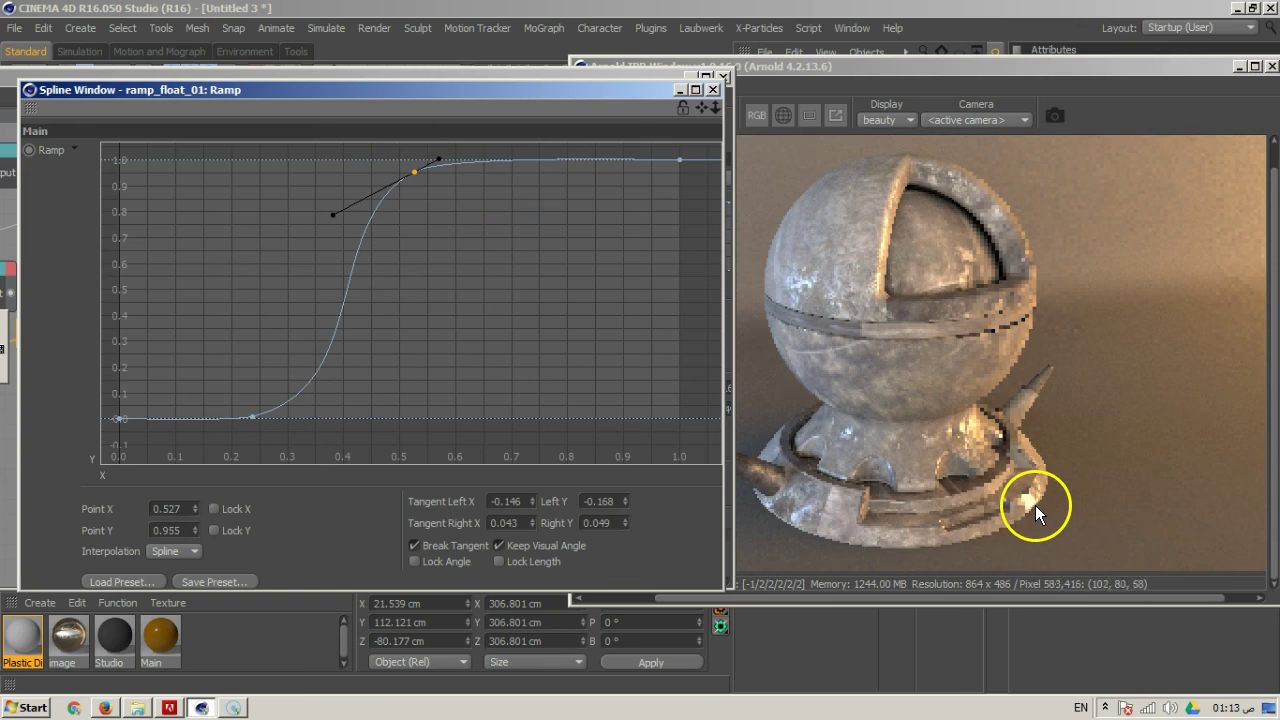
pyautogui.click(1005, 321)
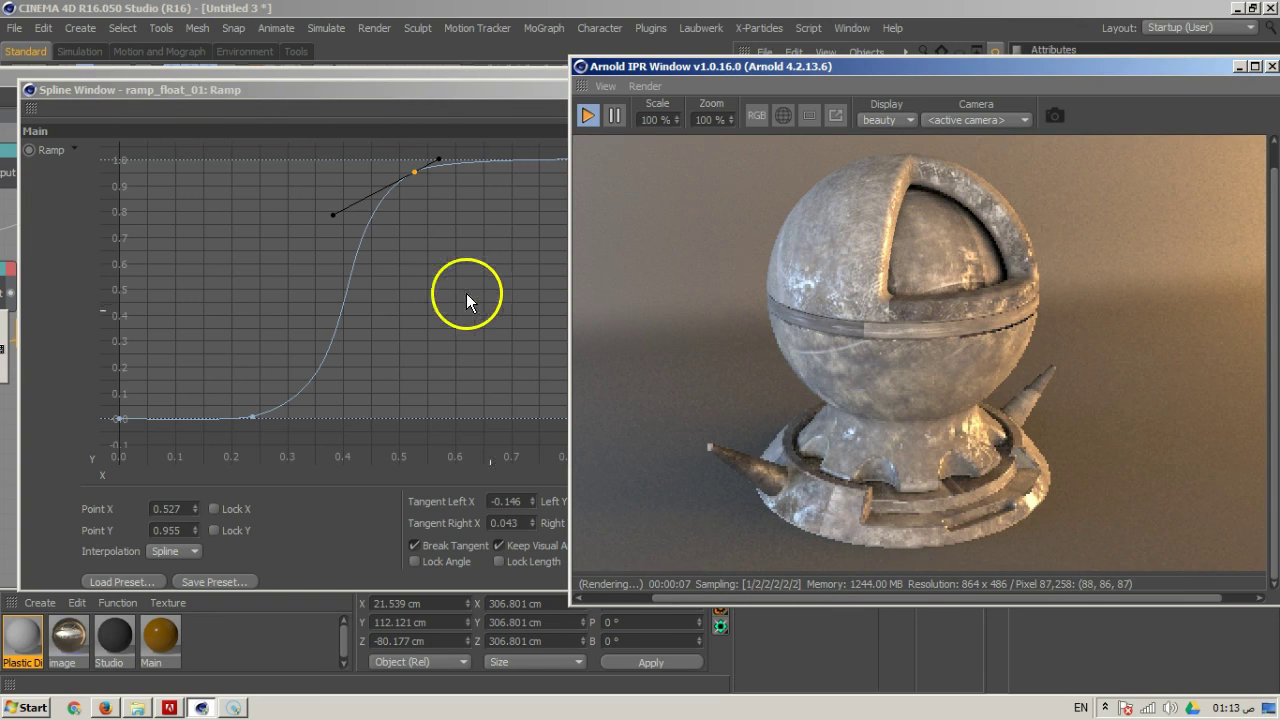
# Soften the ramp by moving its lower inner point to about 0.138, 0.038 and the upper one to about 0.766, 0.958
pyautogui.click(252, 418)
pyautogui.moveTo(251, 418); pyautogui.dragTo(197, 418)
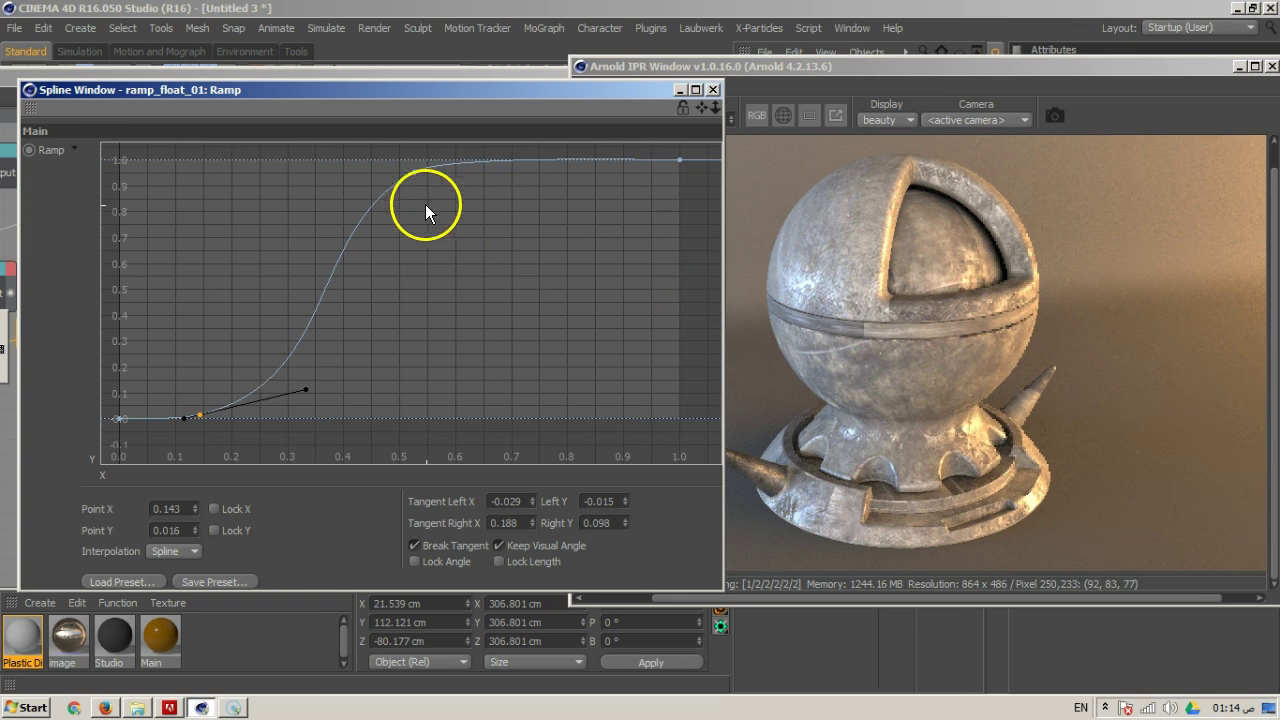
pyautogui.moveTo(416, 171); pyautogui.dragTo(566, 179)
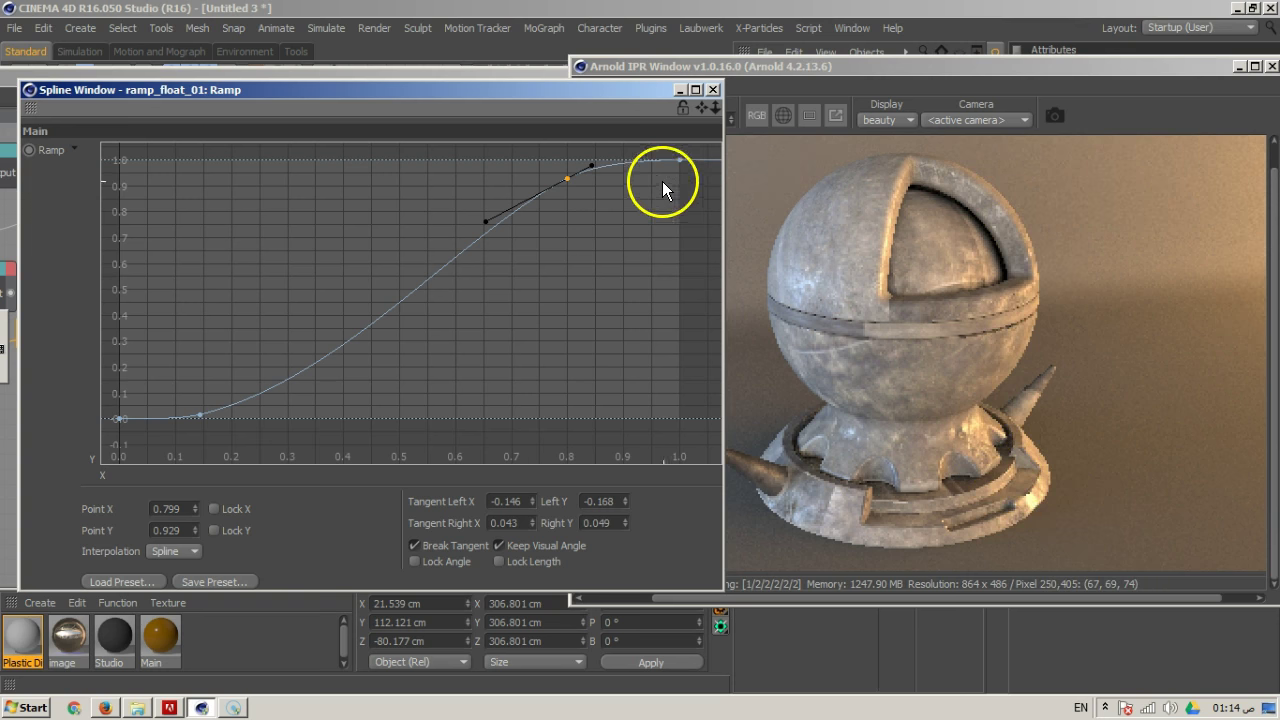
pyautogui.moveTo(566, 179); pyautogui.dragTo(587, 191)
pyautogui.moveTo(202, 416); pyautogui.dragTo(198, 409)
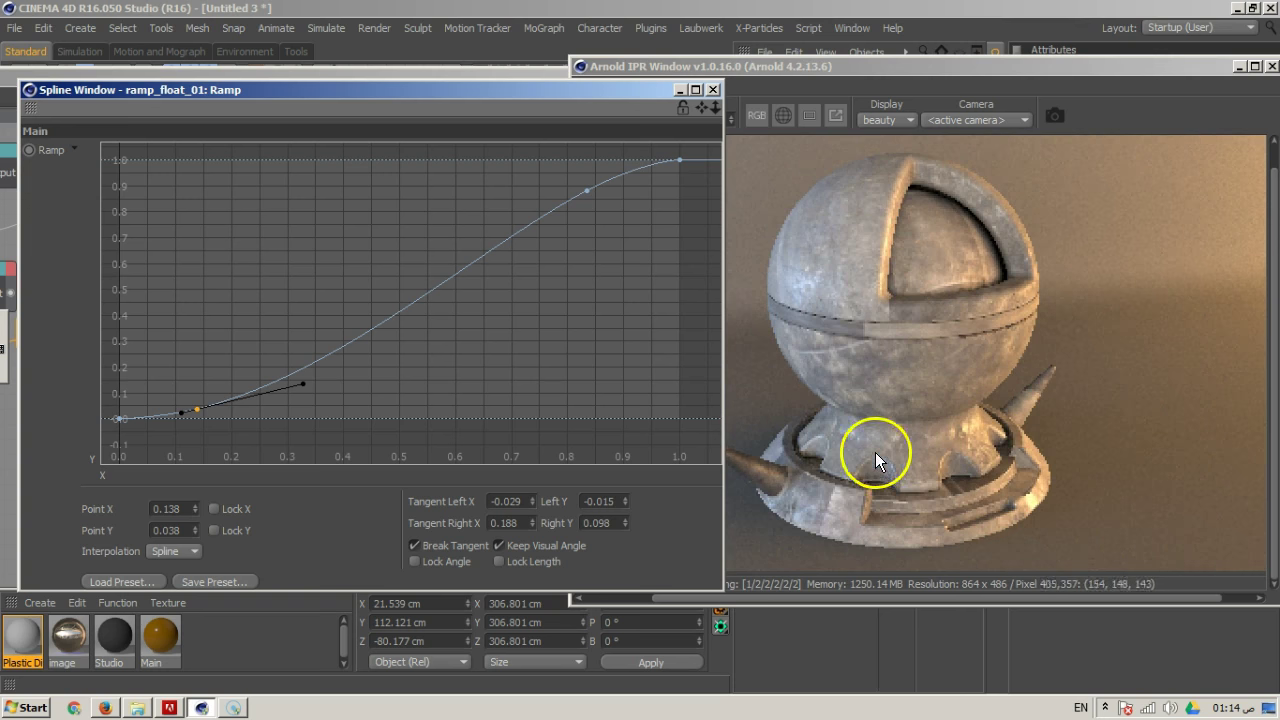
pyautogui.keyDown('ctrl'); pyautogui.moveTo(589, 187); pyautogui.dragTo(550, 169); pyautogui.keyUp('ctrl')
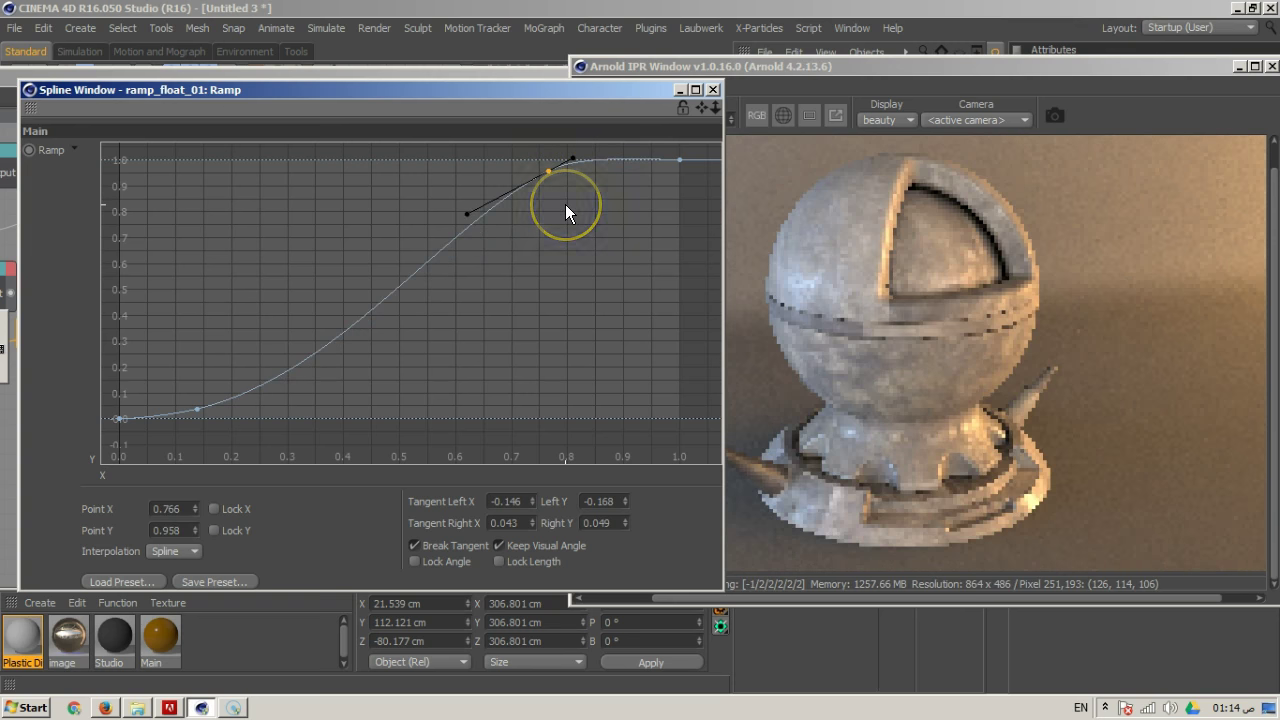
pyautogui.click(599, 221)
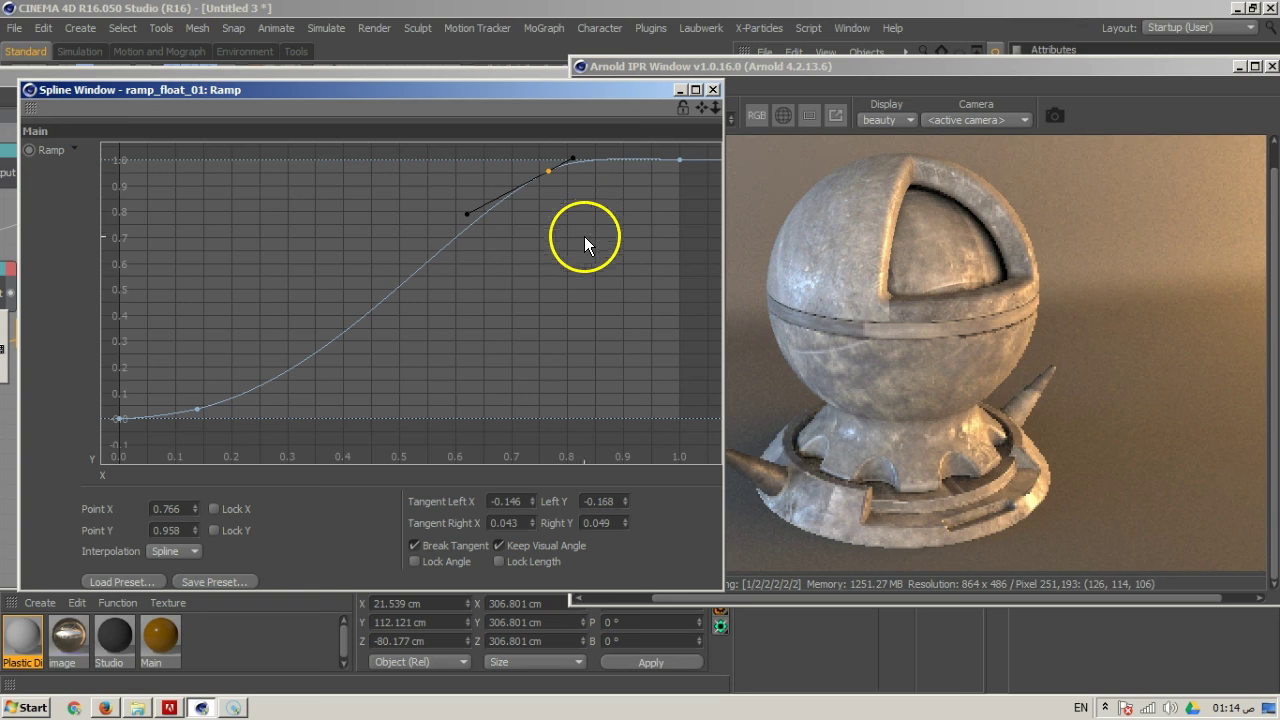
# Move the ramp's lower inner point to about 0.132, 0.013 and the upper one to about 0.579, 0.955, and close the curve window
pyautogui.moveTo(199, 412); pyautogui.dragTo(261, 415)
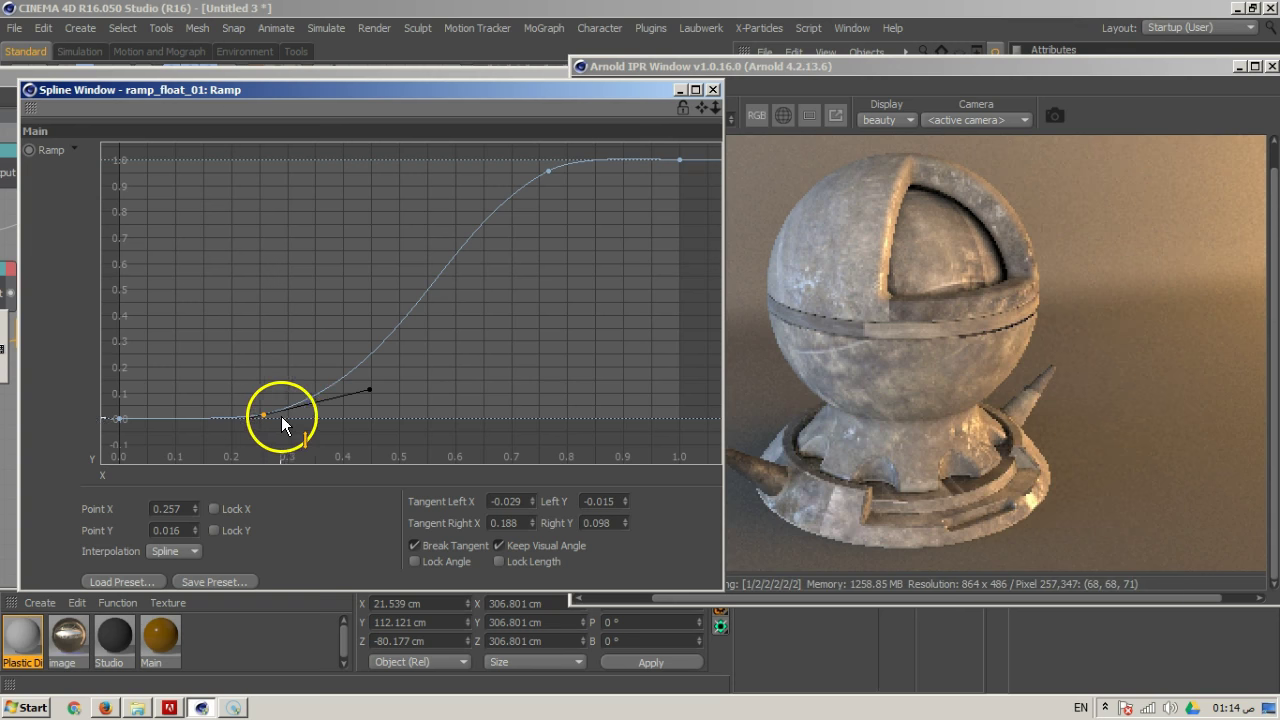
pyautogui.moveTo(264, 416); pyautogui.dragTo(195, 417)
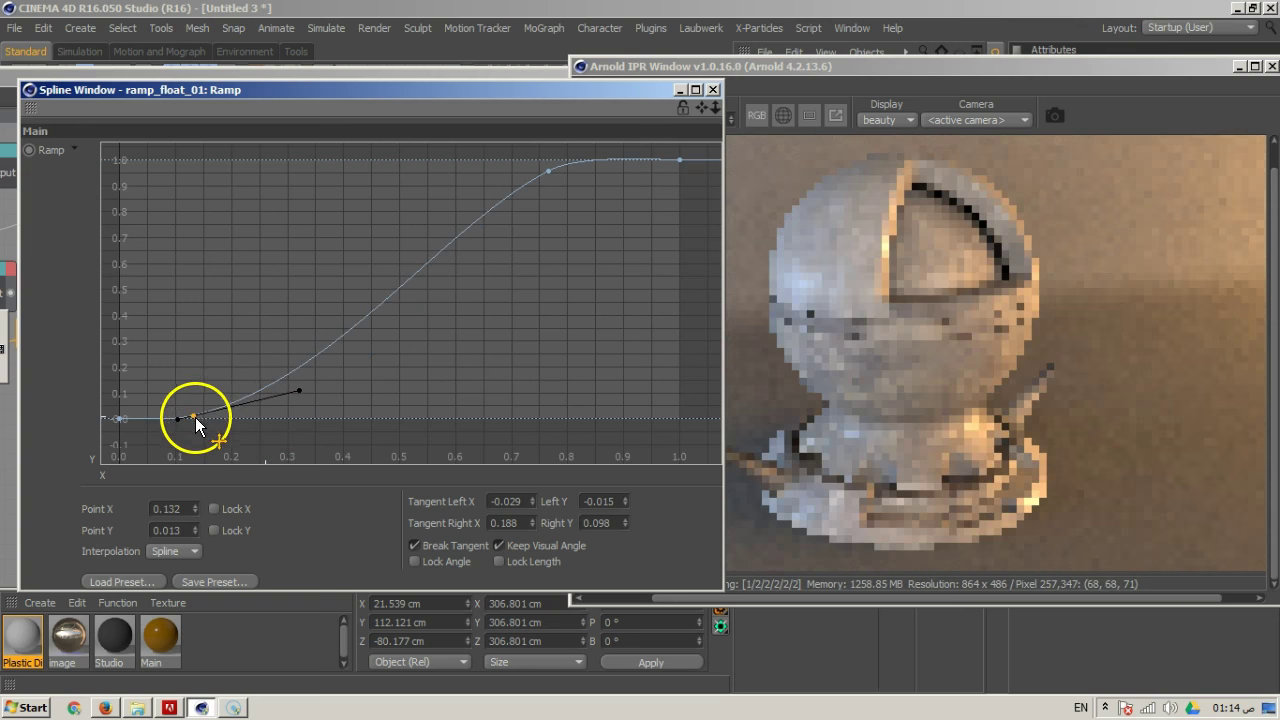
pyautogui.click(548, 172)
pyautogui.moveTo(548, 171); pyautogui.dragTo(443, 172)
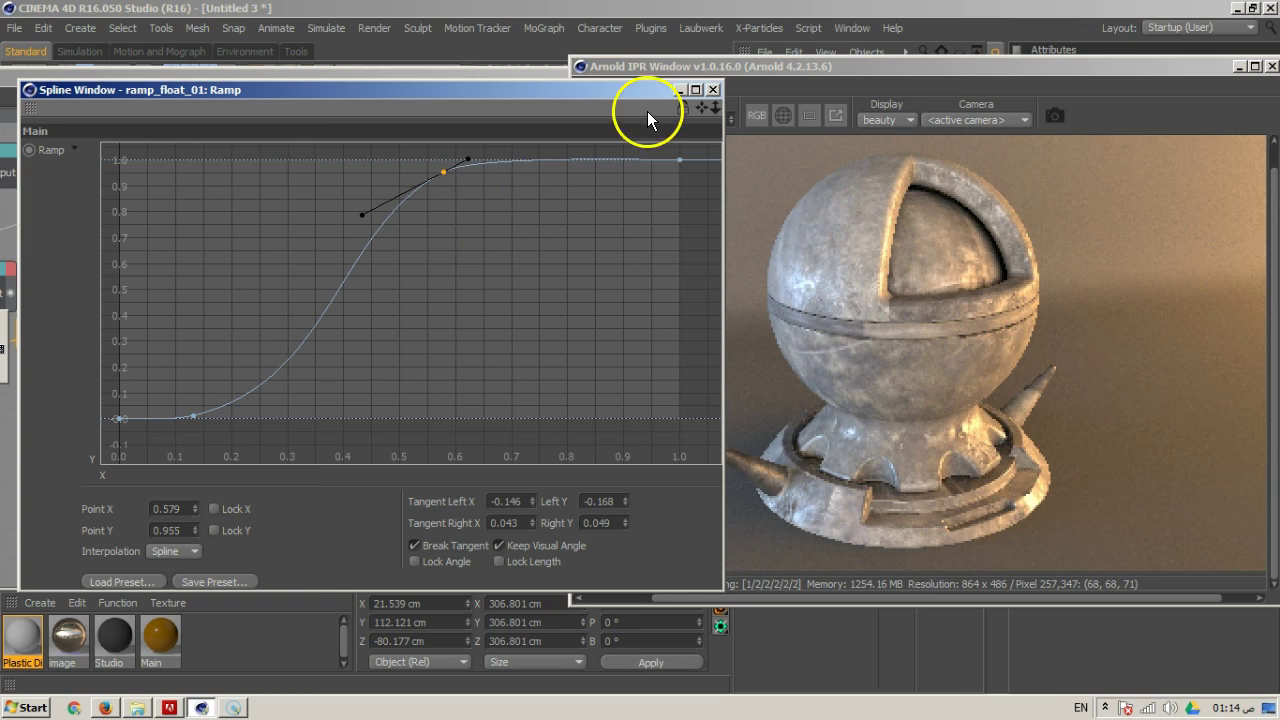
pyautogui.click(713, 90)
# Bring the shader network back into view and reposition the ramp_float and image nodes beneath the LitePL-IMG node
pyautogui.click(403, 120)
pyautogui.moveTo(397, 80); pyautogui.dragTo(604, 39)
pyautogui.moveTo(301, 280); pyautogui.dragTo(293, 294)
pyautogui.moveTo(135, 337); pyautogui.dragTo(88, 343)
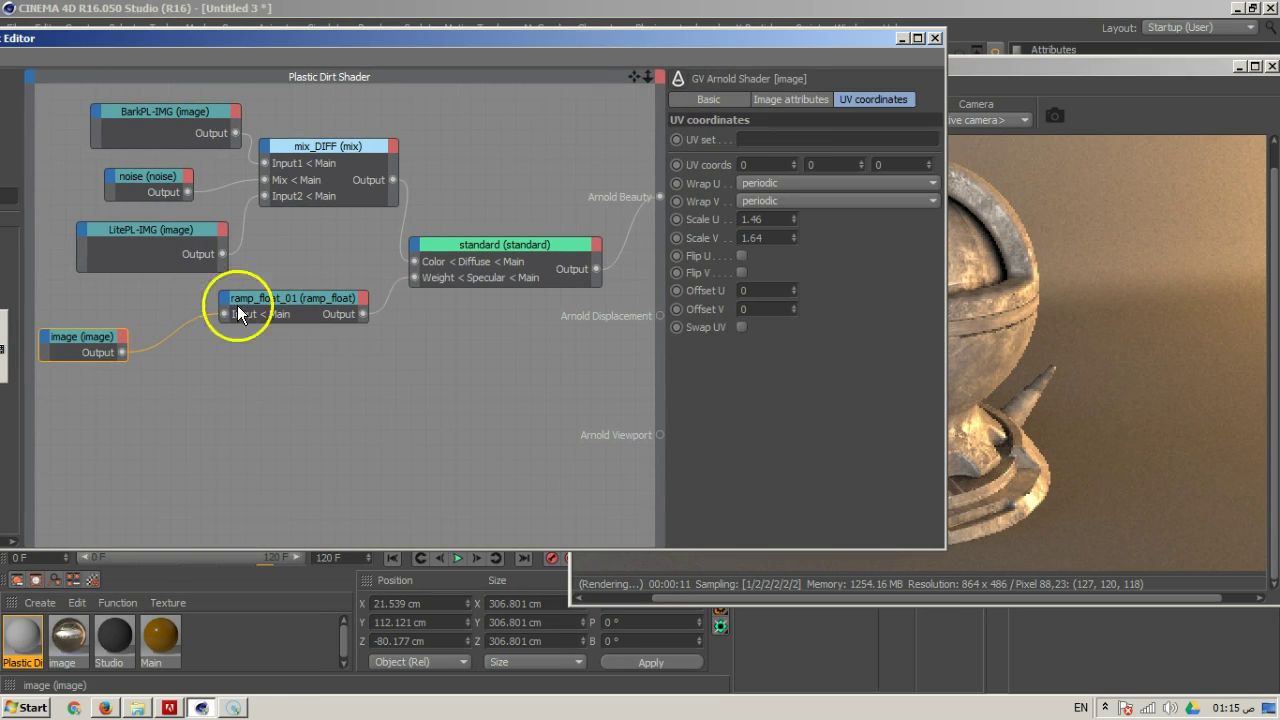
# Fine-tune the position of the ramp_float node between the image node and the standard shader
pyautogui.moveTo(305, 296); pyautogui.dragTo(278, 295)
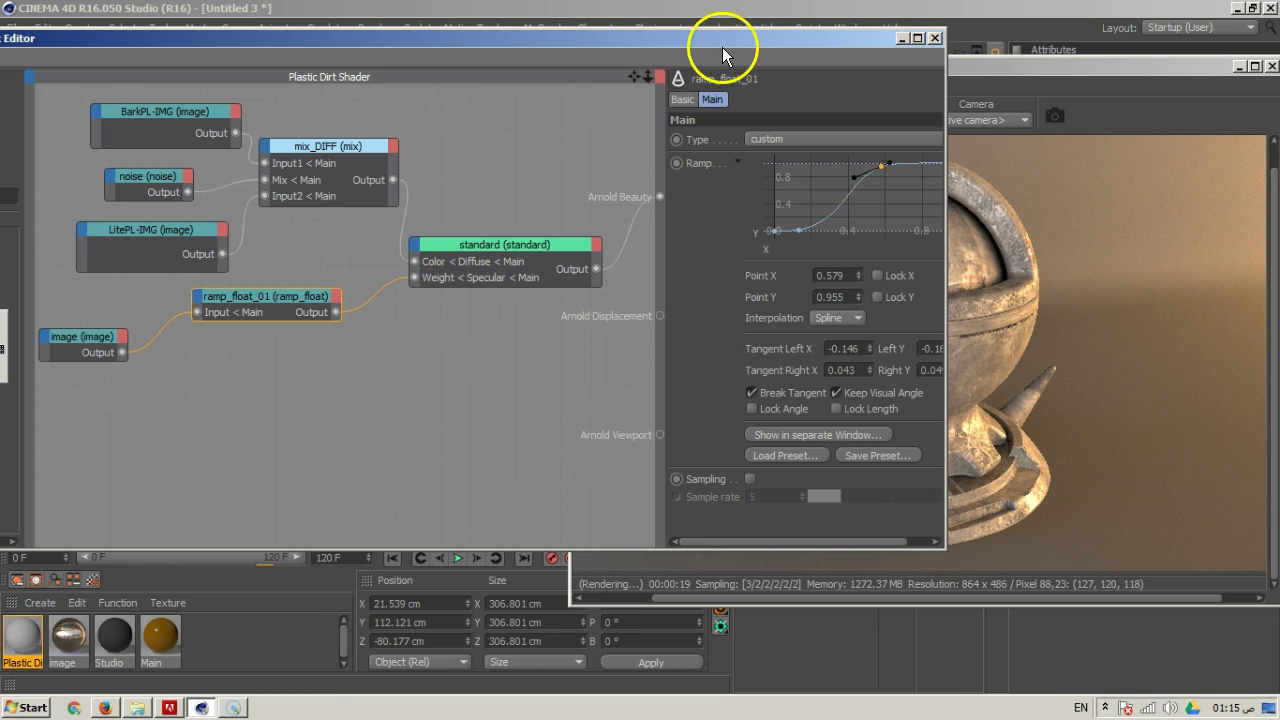
pyautogui.moveTo(722, 41); pyautogui.dragTo(795, 37)
pyautogui.moveTo(335, 294); pyautogui.dragTo(338, 295)
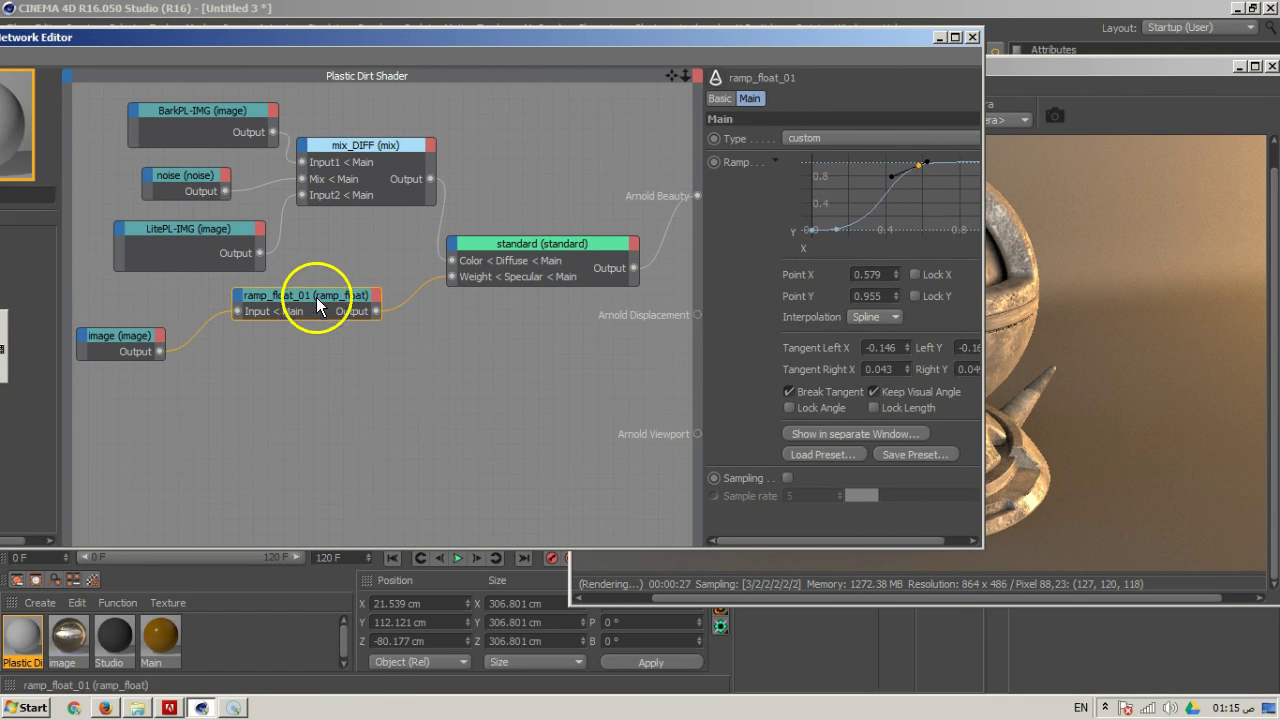
pyautogui.moveTo(391, 56); pyautogui.dragTo(459, 38)
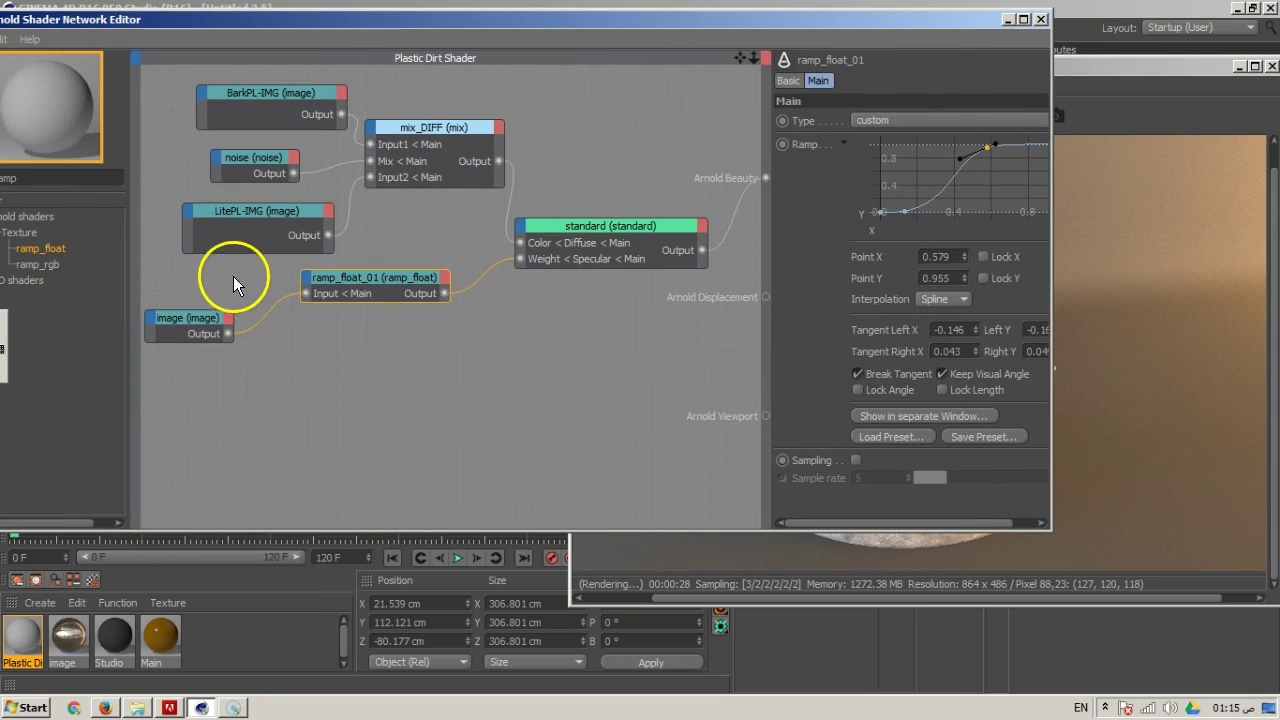
pyautogui.moveTo(389, 275); pyautogui.dragTo(405, 265)
# Duplicate the image node directly below the original and connect the copy to the standard shader's specular roughness, checking the render
pyautogui.moveTo(182, 320); pyautogui.dragTo(226, 350)
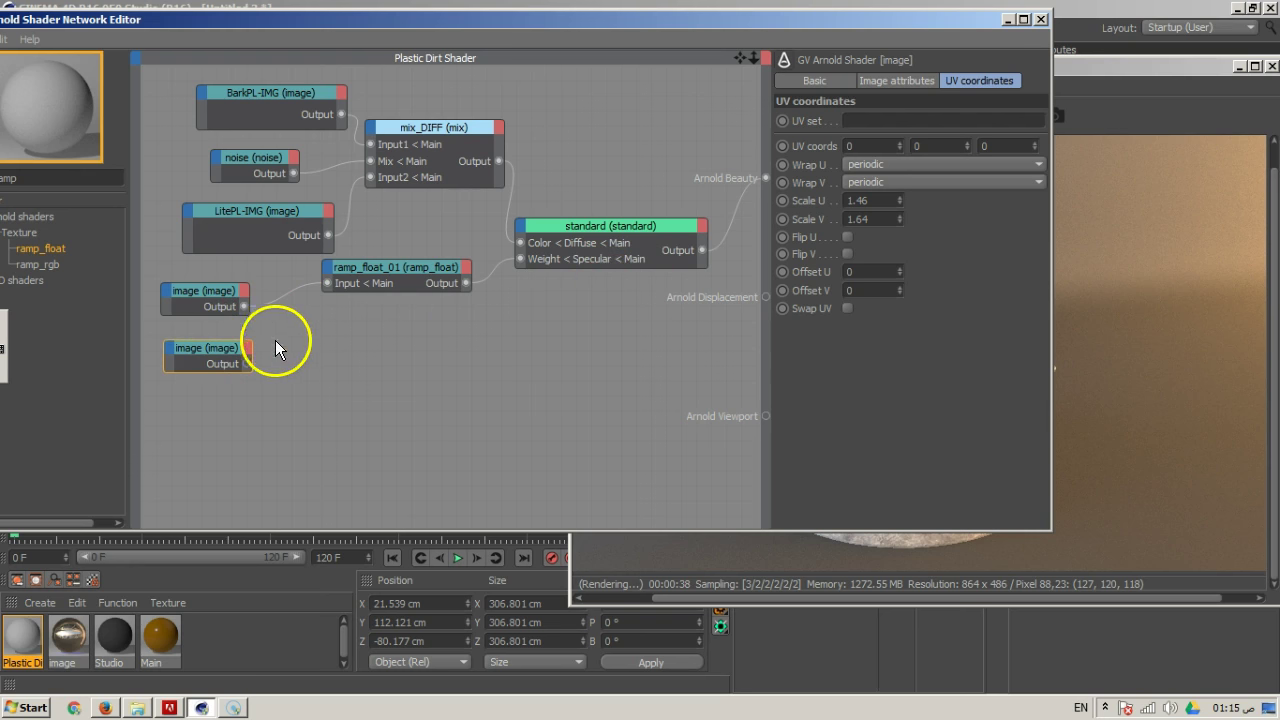
pyautogui.moveTo(246, 363); pyautogui.dragTo(728, 278)
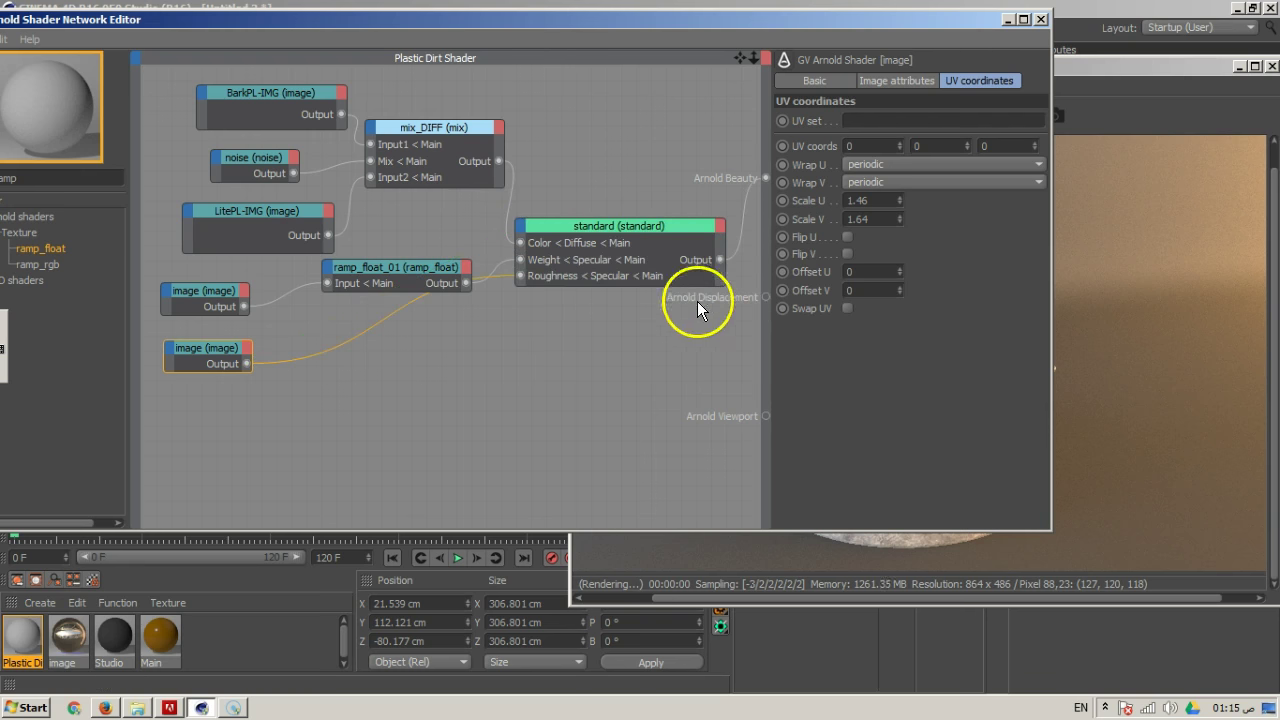
pyautogui.moveTo(406, 270); pyautogui.dragTo(405, 250)
pyautogui.moveTo(757, 18); pyautogui.dragTo(422, 33)
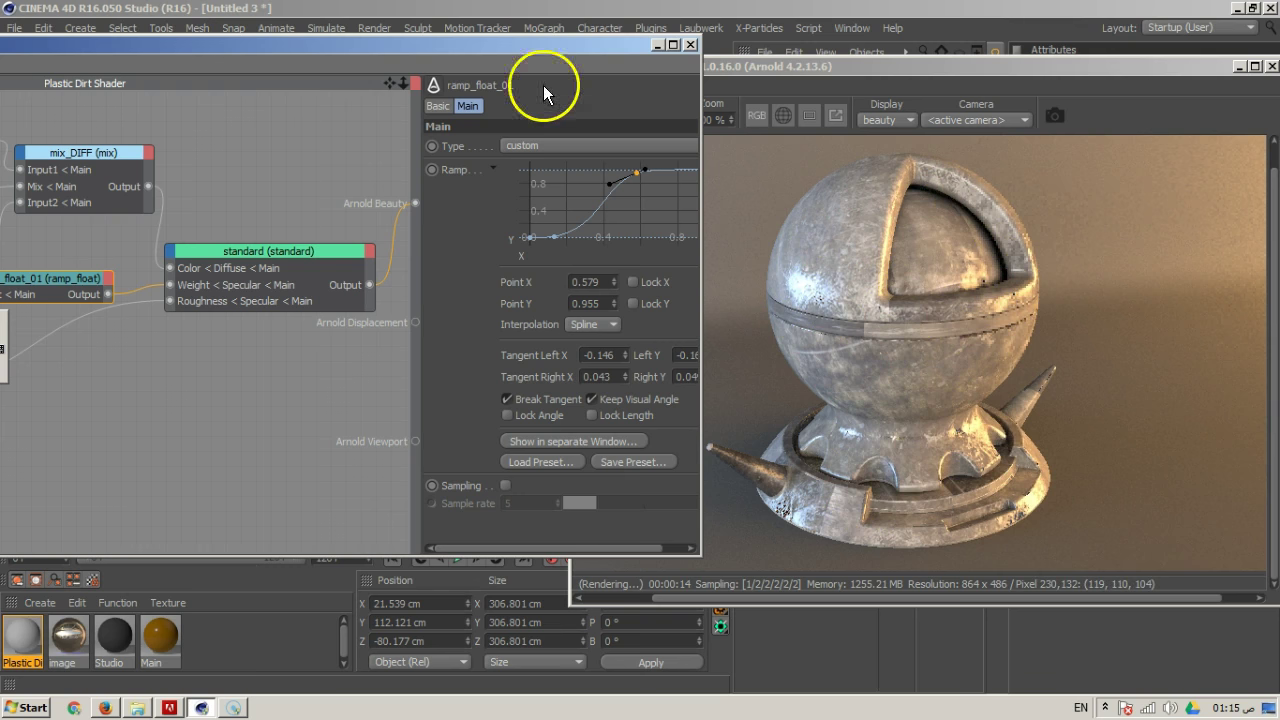
pyautogui.moveTo(530, 42); pyautogui.dragTo(752, 40)
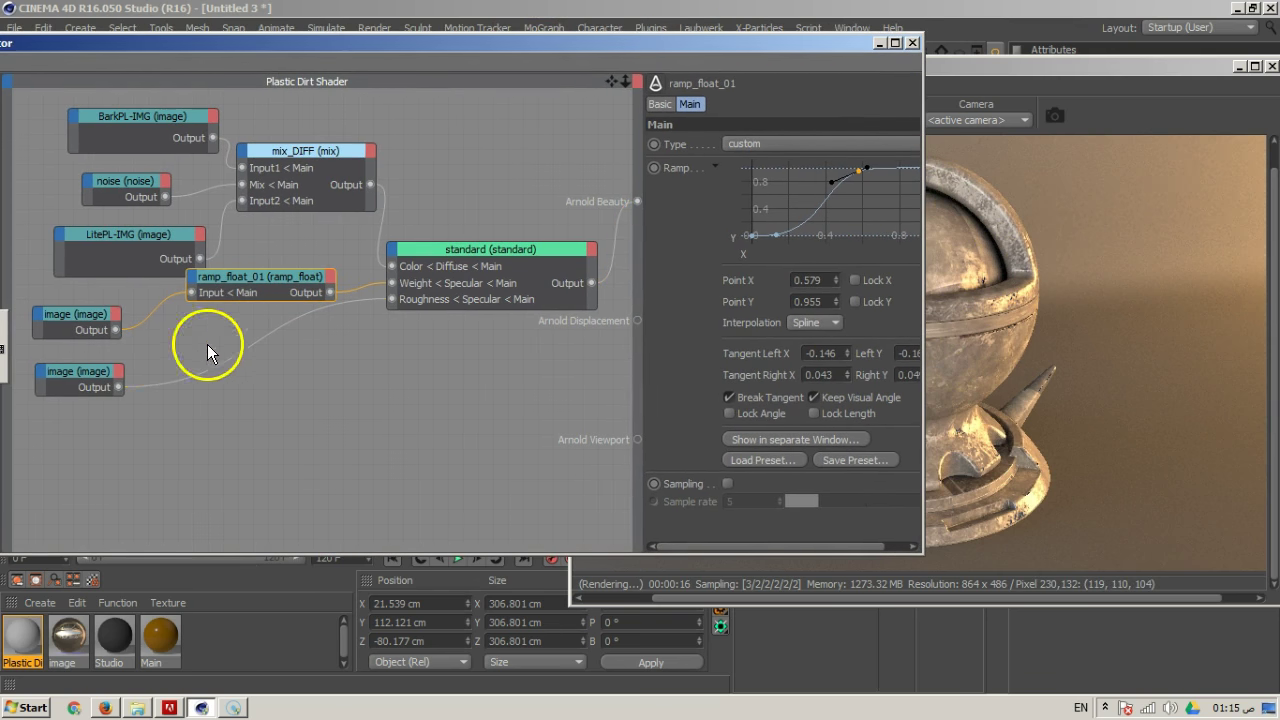
# Duplicate the ramp_float node and wire the copy between the second image node and the standard shader's specular roughness
pyautogui.moveTo(71, 377); pyautogui.dragTo(74, 392)
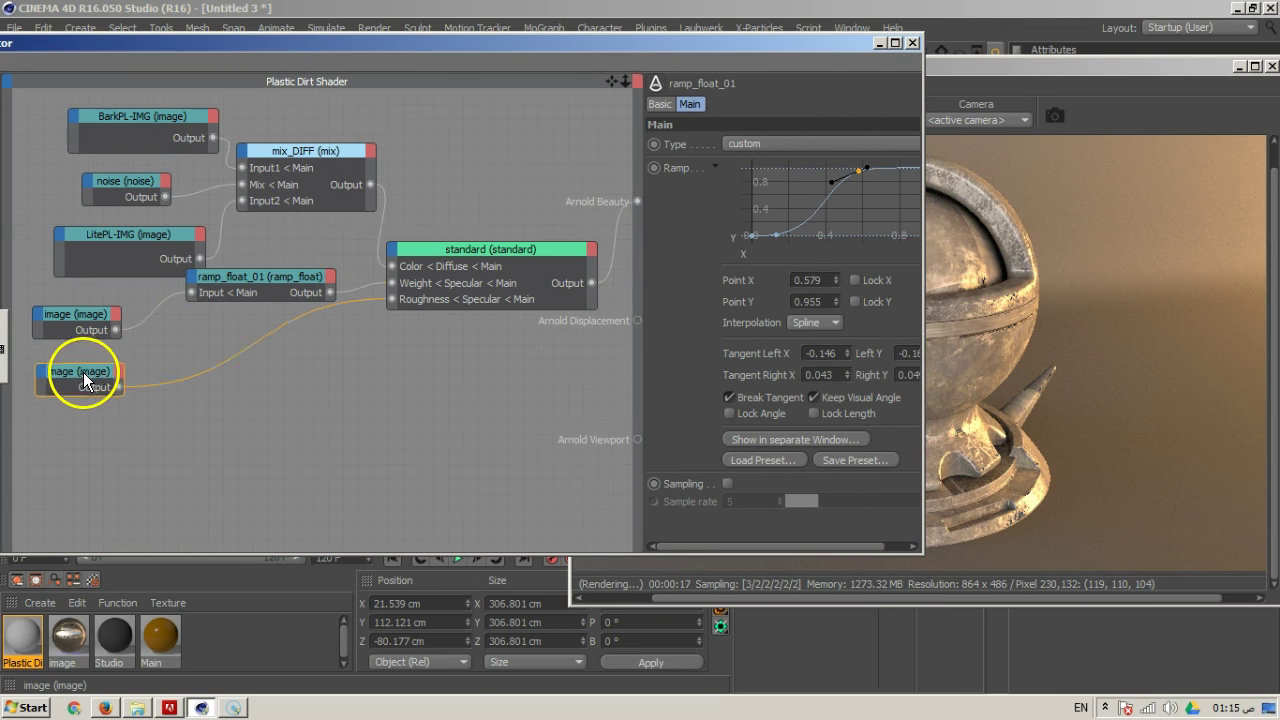
pyautogui.click(278, 279)
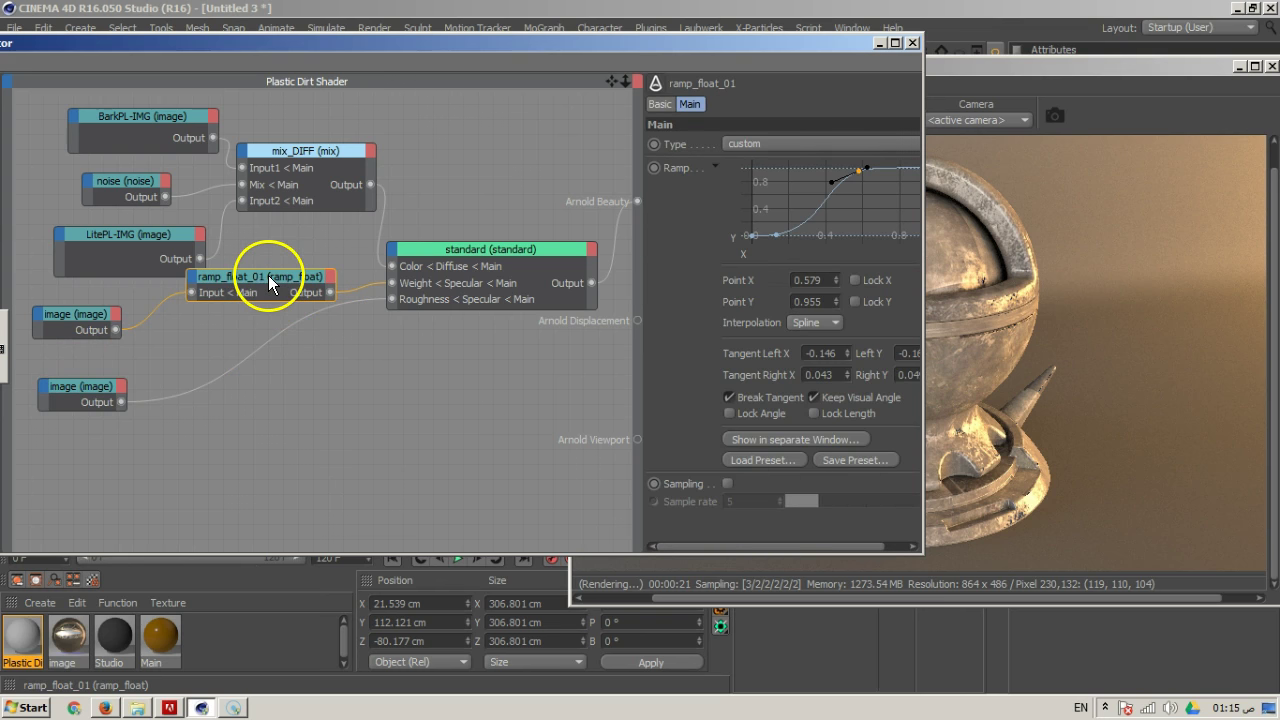
pyautogui.moveTo(268, 276); pyautogui.dragTo(270, 357)
pyautogui.click(129, 405)
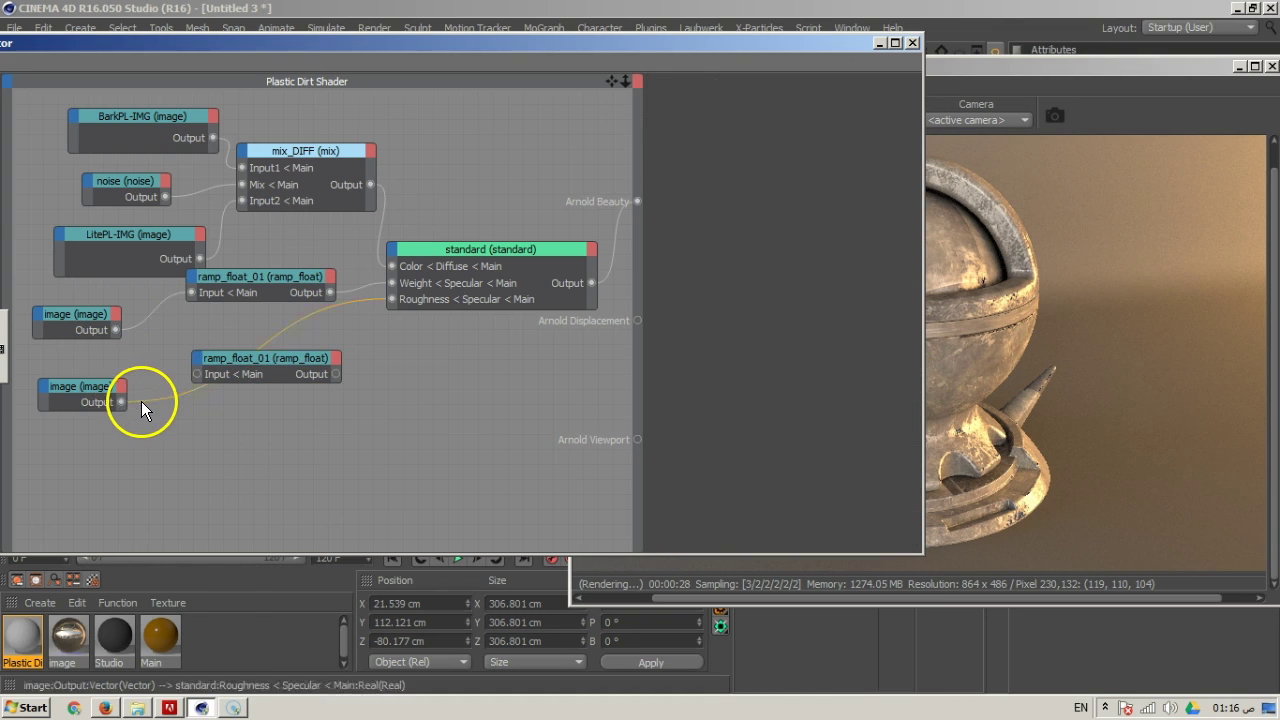
pyautogui.click(123, 402)
pyautogui.moveTo(182, 371); pyautogui.dragTo(196, 375)
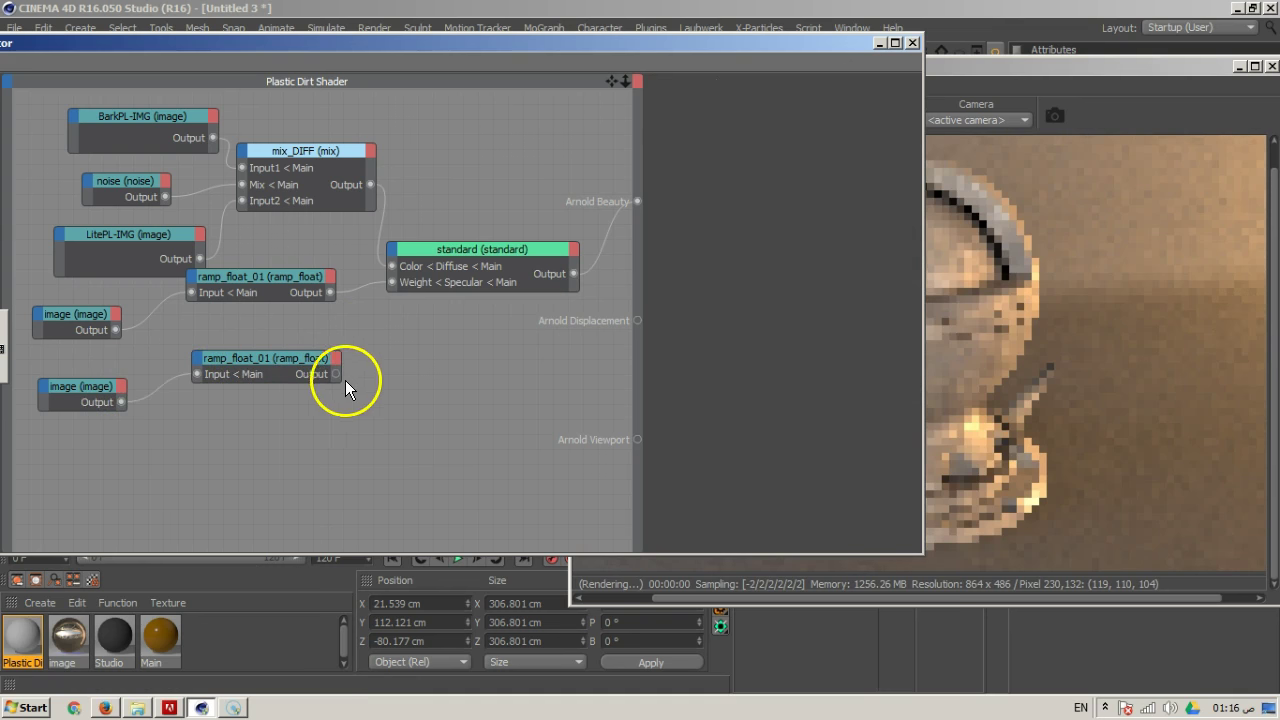
pyautogui.moveTo(377, 262); pyautogui.dragTo(400, 254)
pyautogui.moveTo(507, 257)
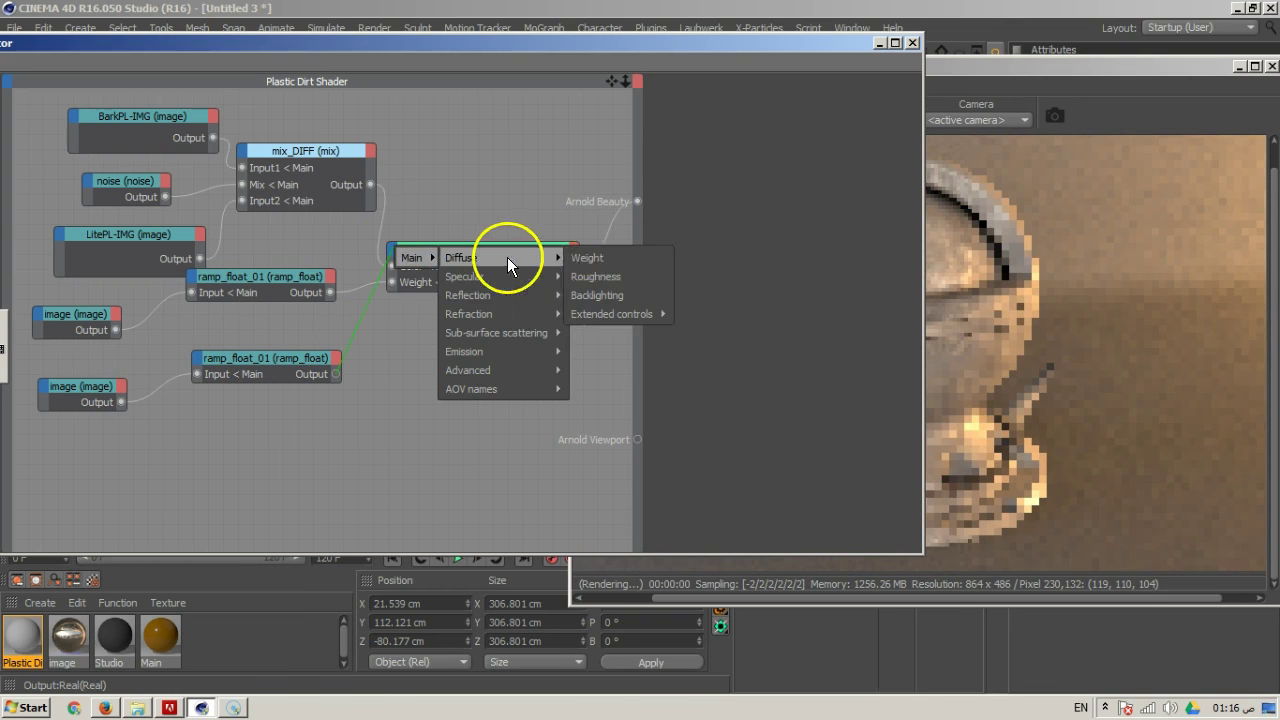
pyautogui.moveTo(551, 276)
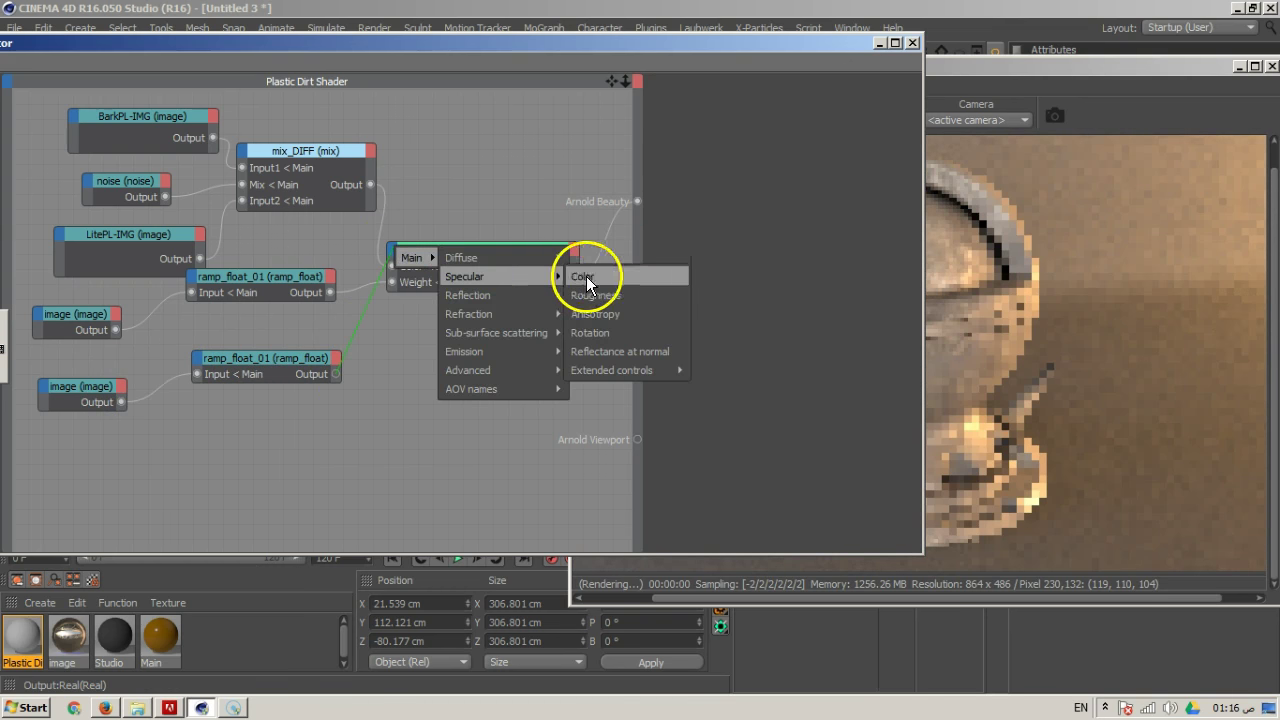
pyautogui.click(593, 293)
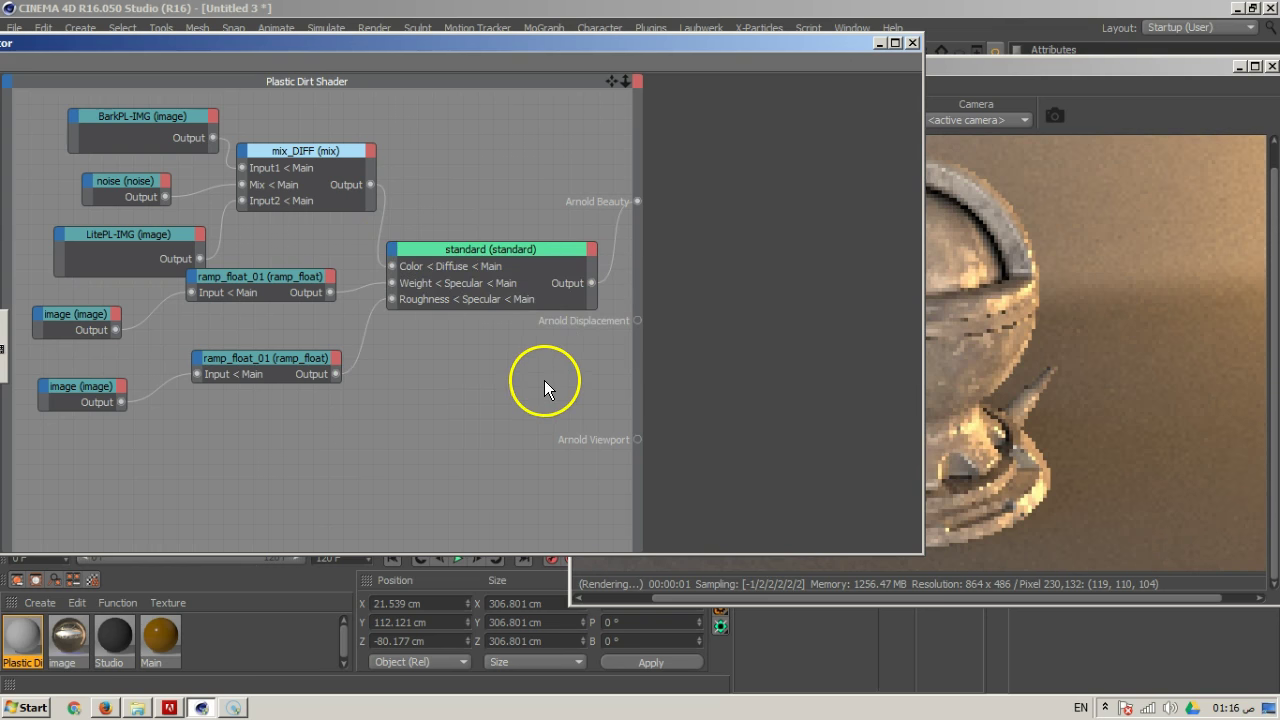
# Open the roughness ramp's curve in a separate window, try its upper inner point at about 0.86, 0.951 and settle it at about 0.52, 0.922
pyautogui.moveTo(654, 43); pyautogui.dragTo(507, 24)
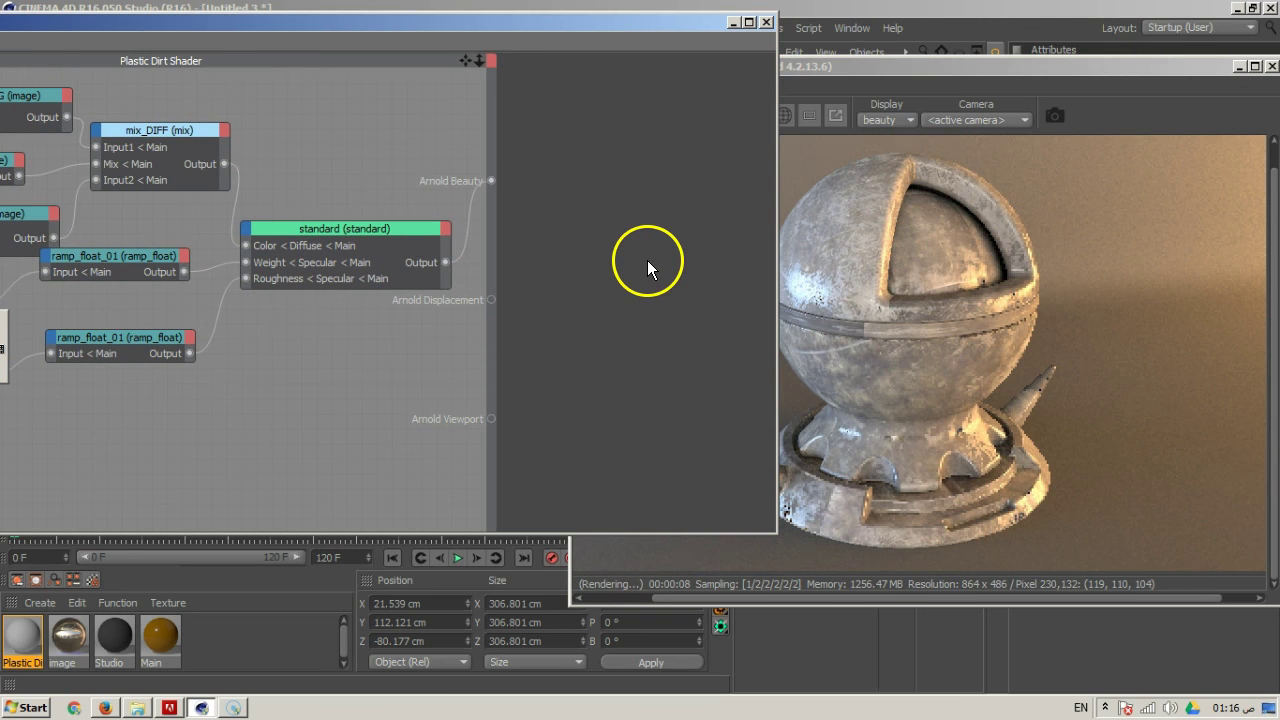
pyautogui.click(176, 339)
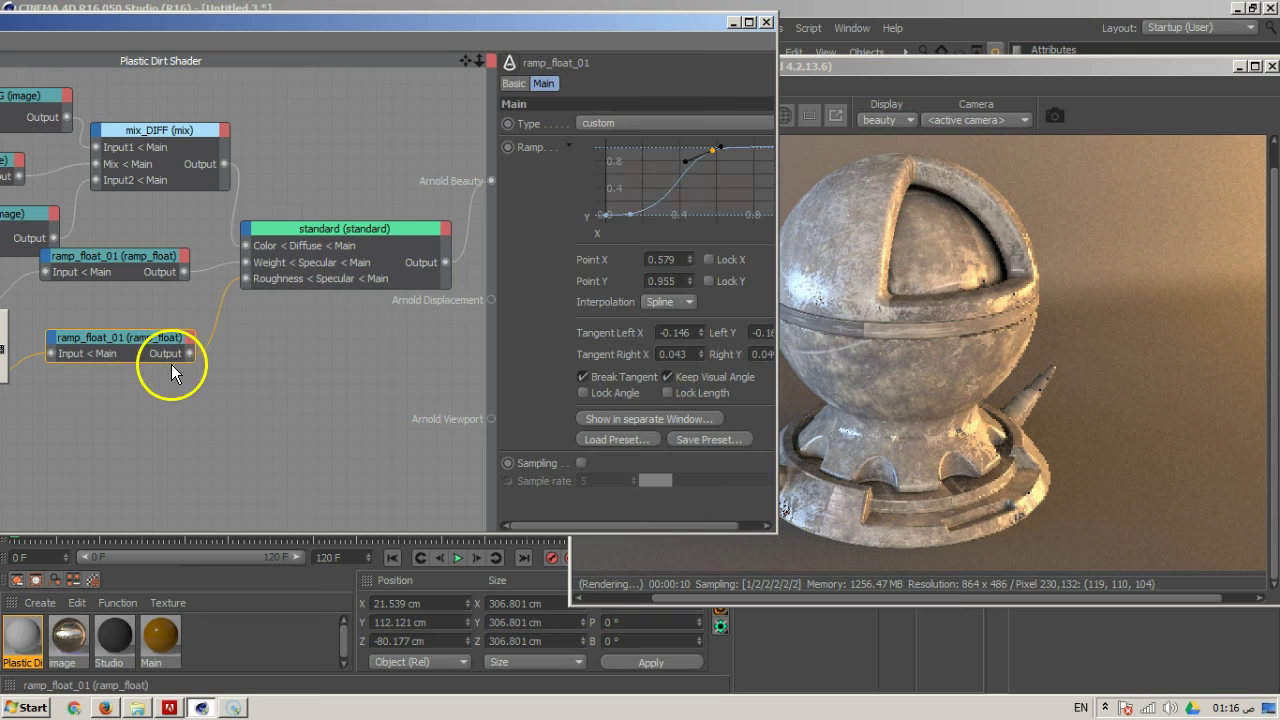
pyautogui.click(662, 418)
pyautogui.moveTo(454, 186); pyautogui.dragTo(612, 186)
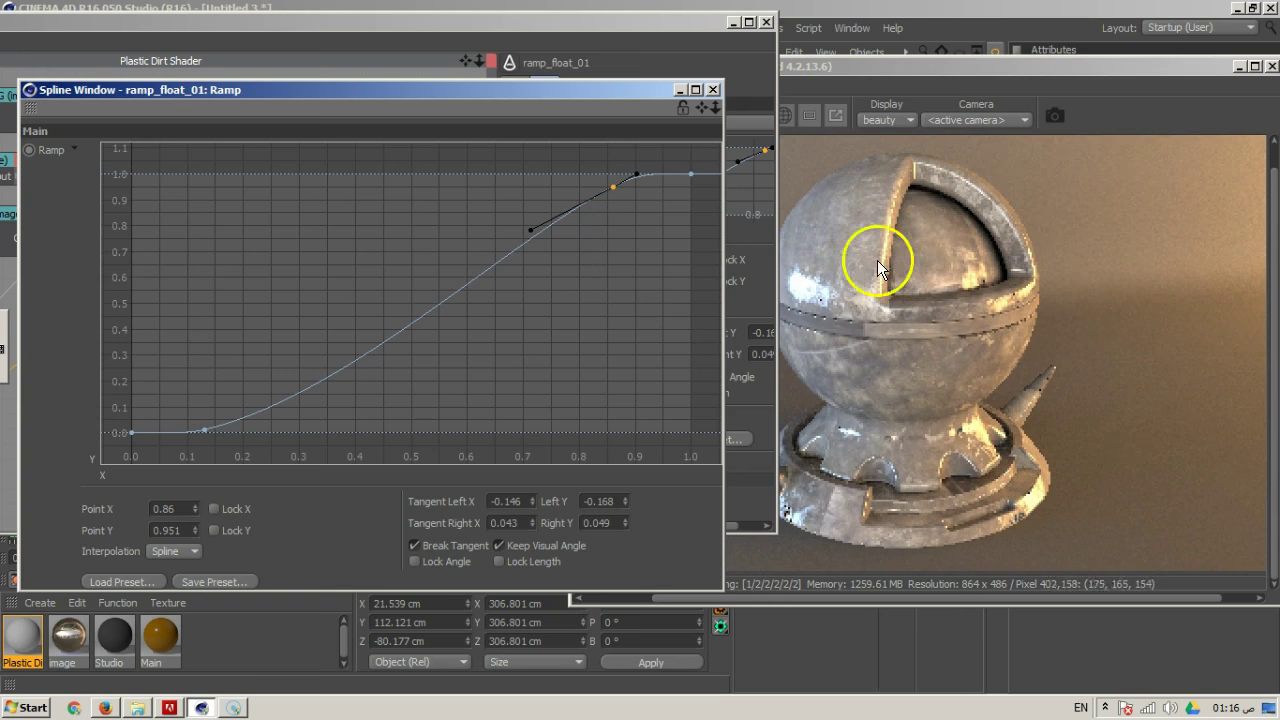
pyautogui.moveTo(611, 187); pyautogui.dragTo(424, 196)
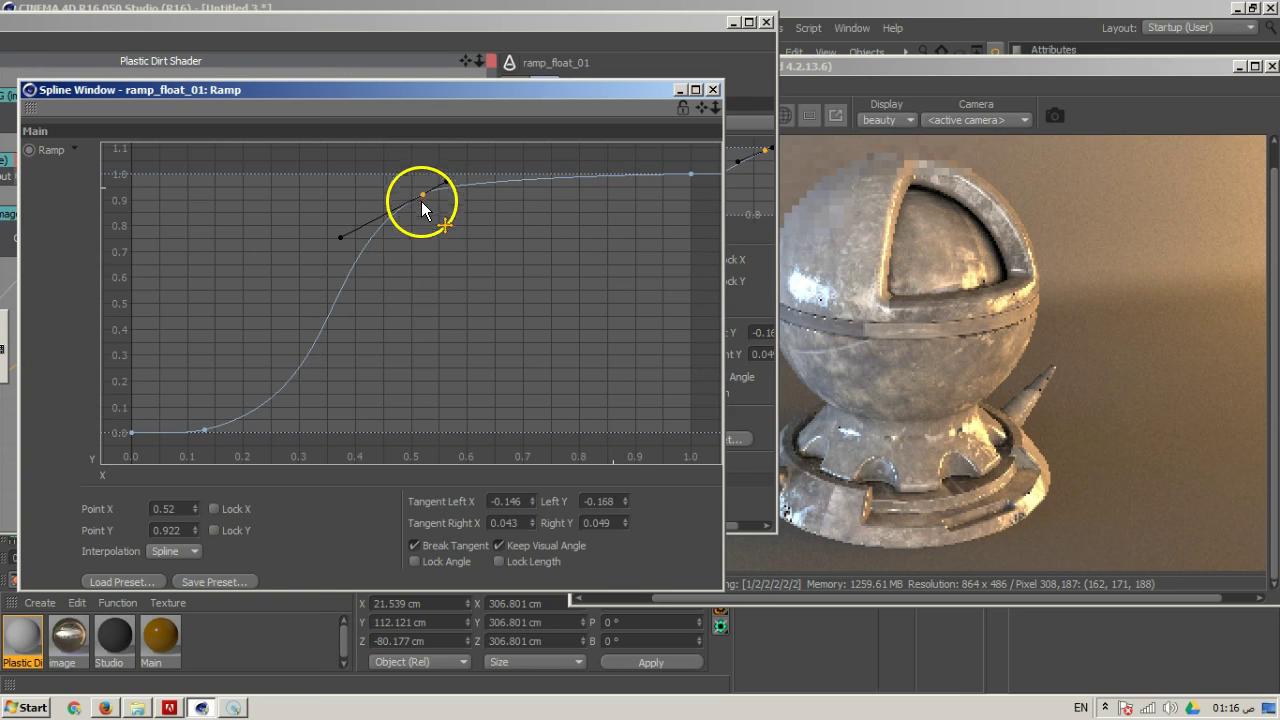
# Try the roughness ramp's lower inner point at about 0.276, 0.02, settle it at about 0.072, 0.016, and close the curve window
pyautogui.moveTo(204, 429); pyautogui.dragTo(286, 425)
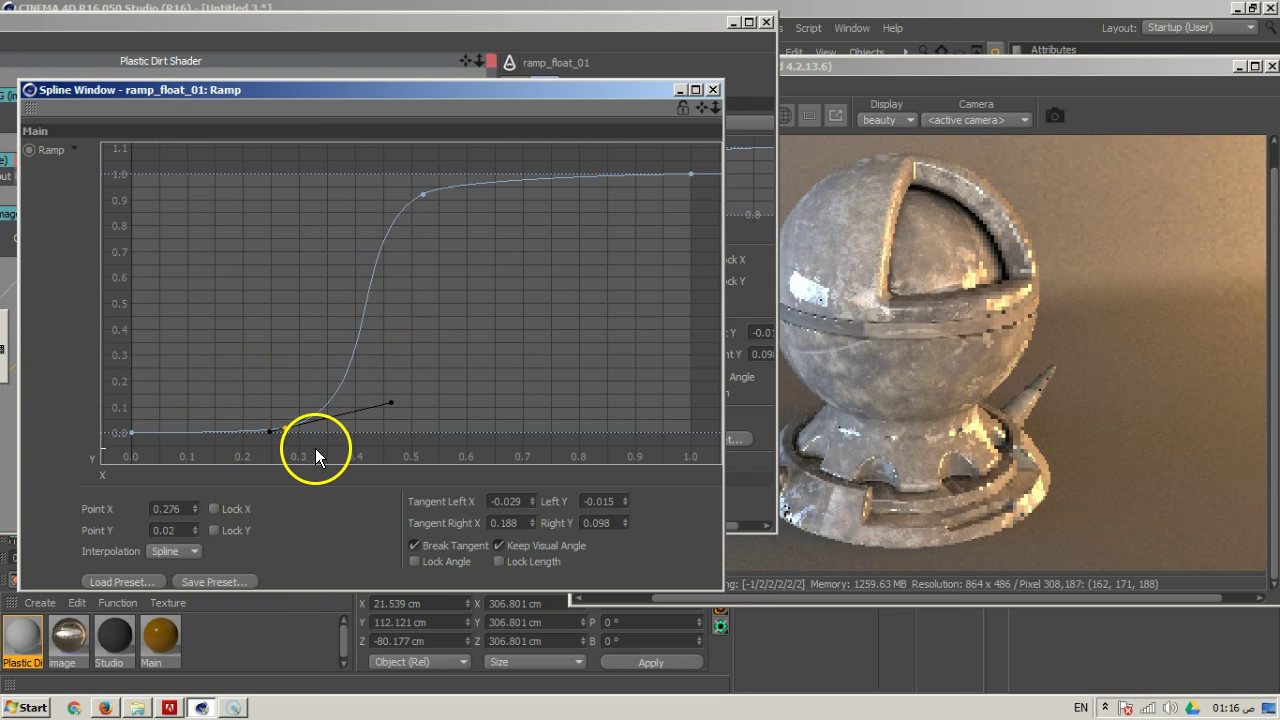
pyautogui.moveTo(291, 432); pyautogui.dragTo(170, 428)
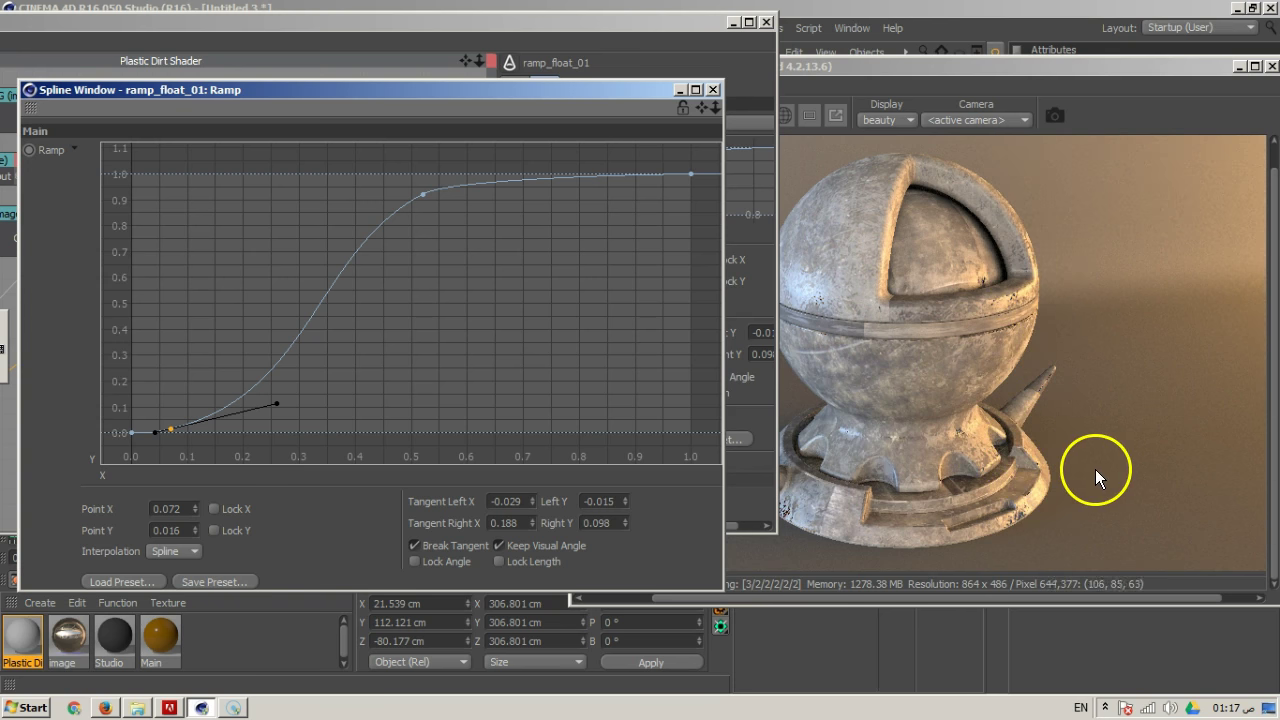
pyautogui.click(713, 90)
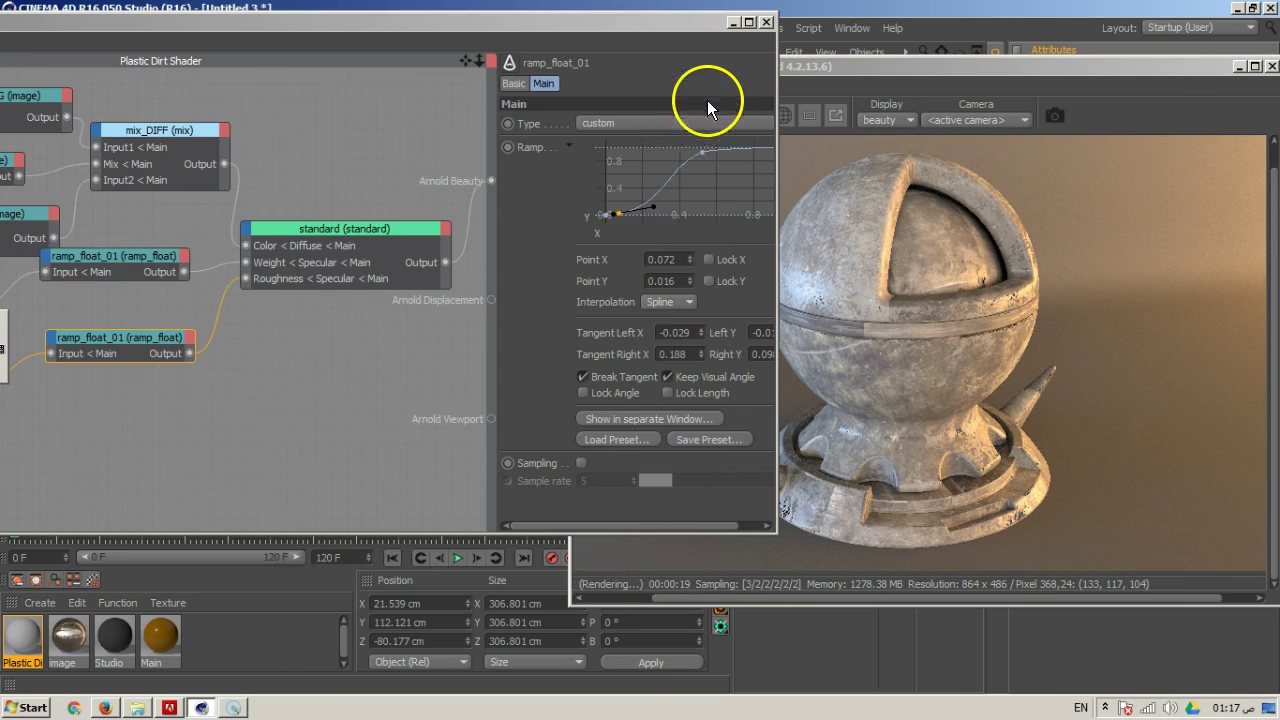
# Space the two ramp_float nodes further apart vertically, lining up the lower one with the second image node
pyautogui.moveTo(523, 22); pyautogui.dragTo(795, 12)
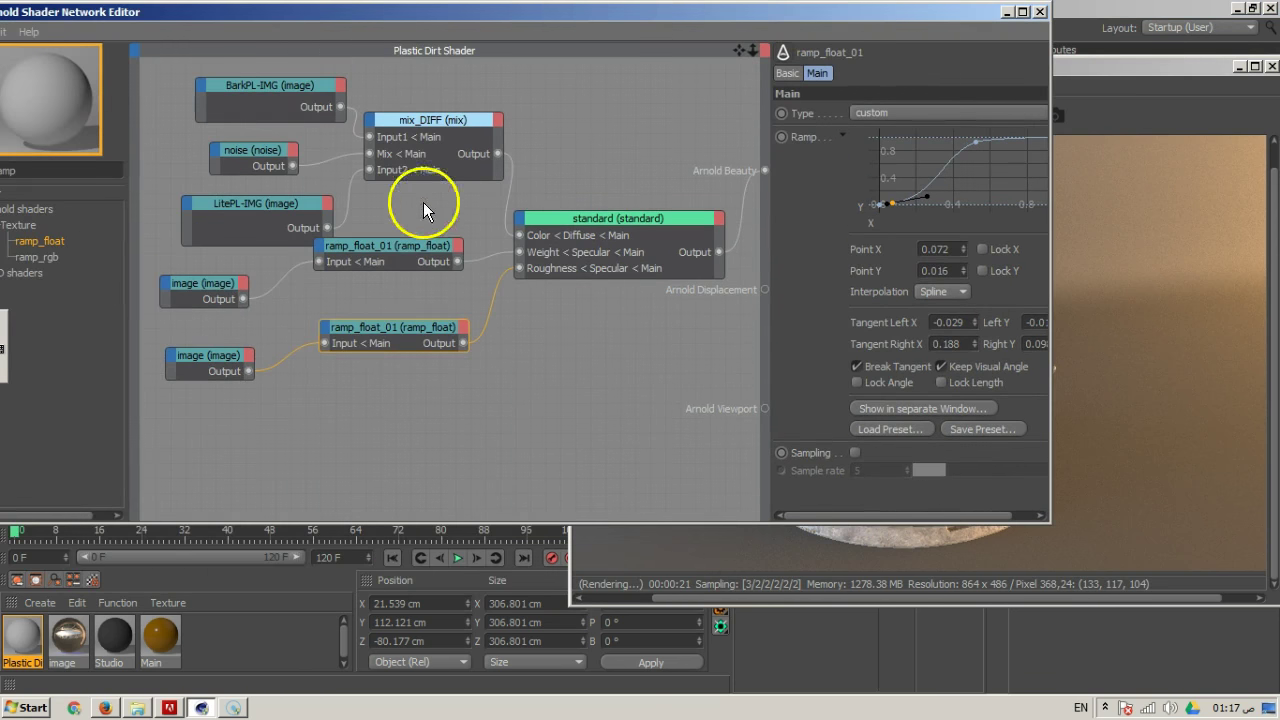
pyautogui.moveTo(414, 248); pyautogui.dragTo(420, 258)
pyautogui.moveTo(426, 328); pyautogui.dragTo(424, 356)
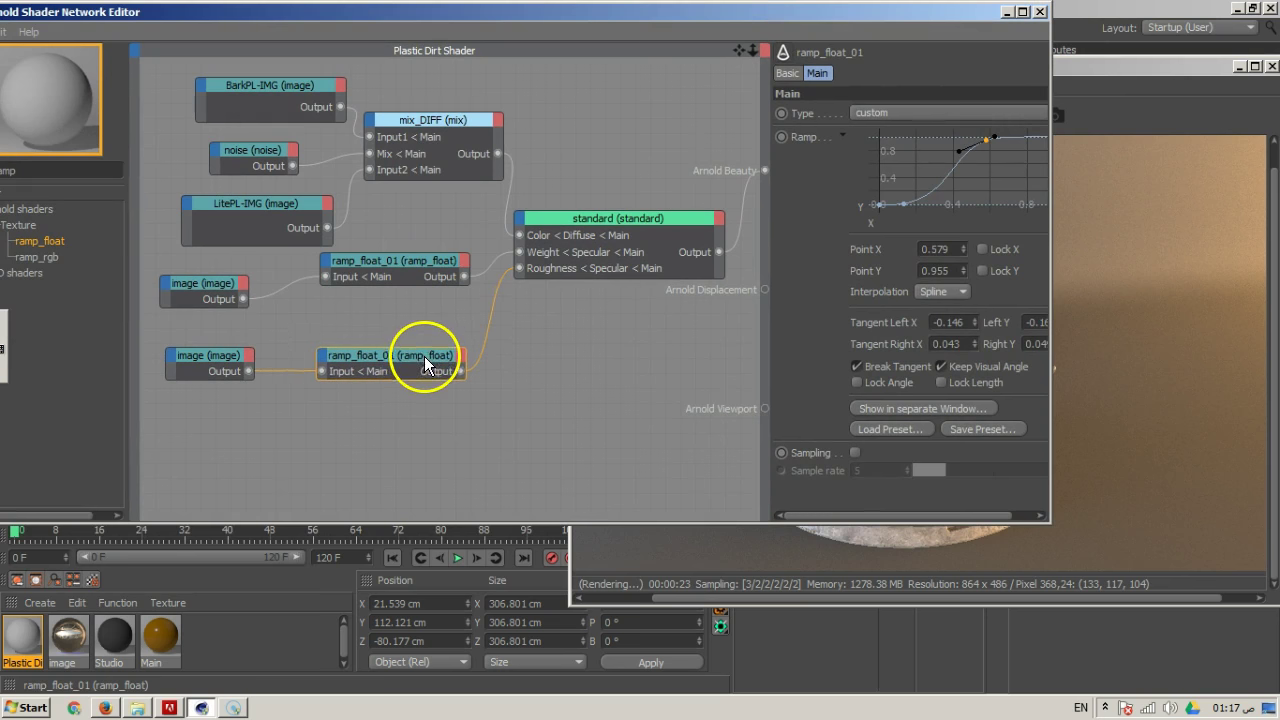
# Delete the duplicate image node and connect the remaining image node to the input of the lower ramp_float node
pyautogui.moveTo(222, 374); pyautogui.dragTo(218, 338)
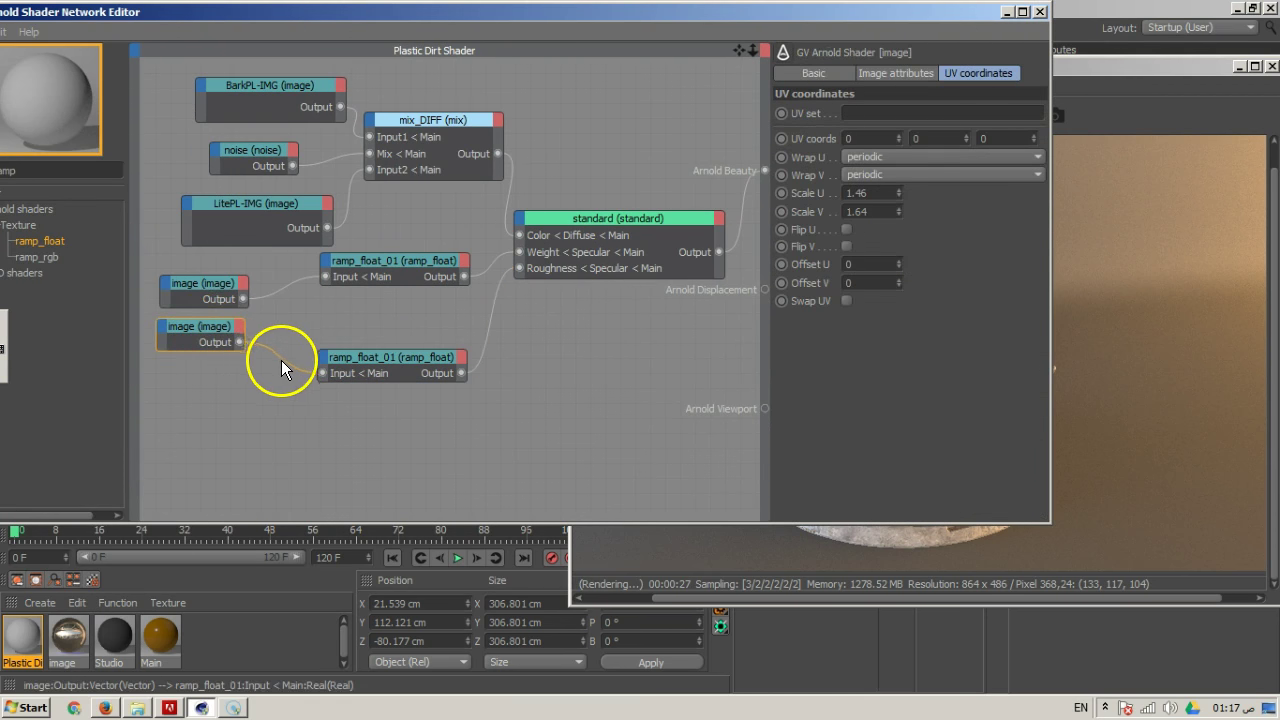
pyautogui.press('Delete')
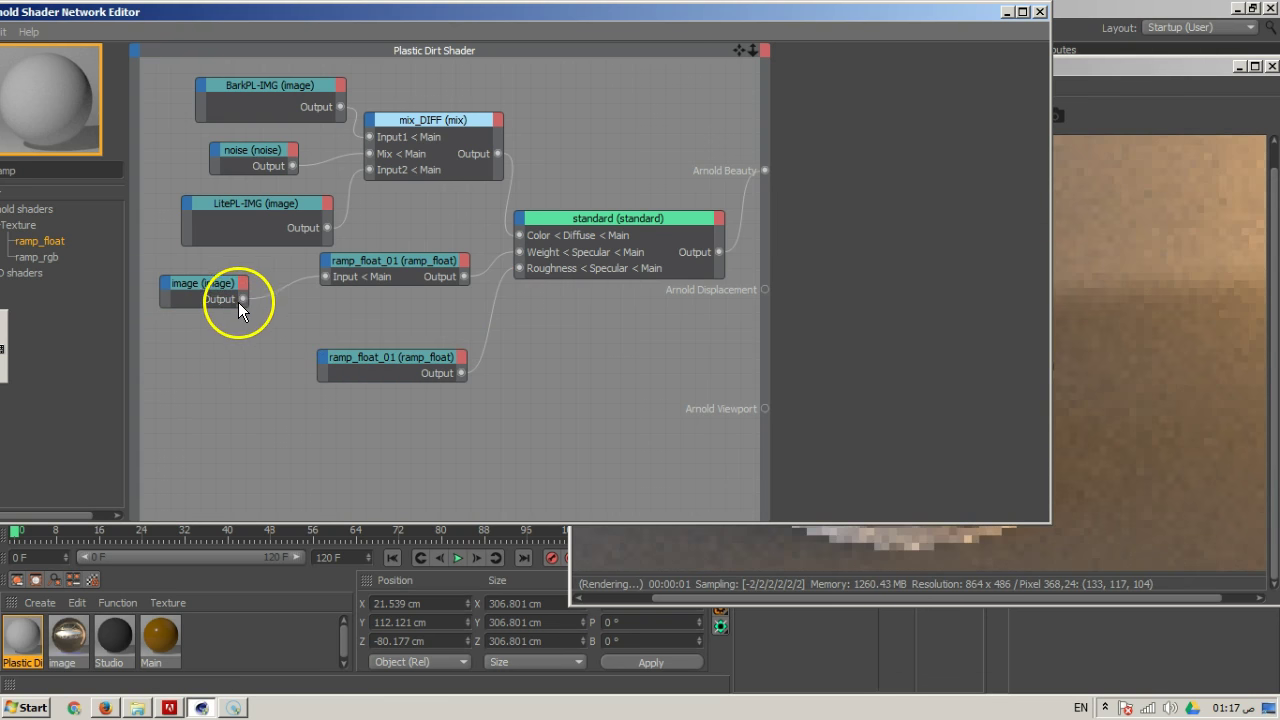
pyautogui.moveTo(290, 350); pyautogui.dragTo(320, 357)
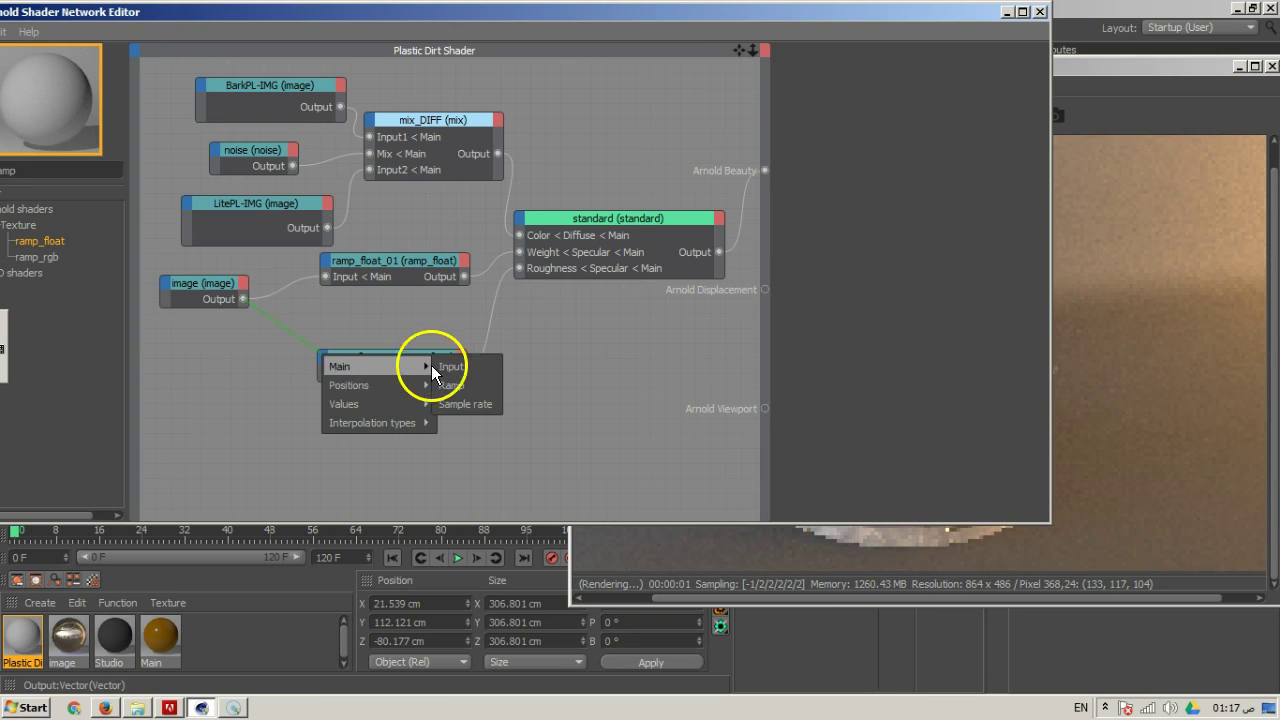
pyautogui.click(461, 370)
pyautogui.moveTo(769, 12); pyautogui.dragTo(792, 93)
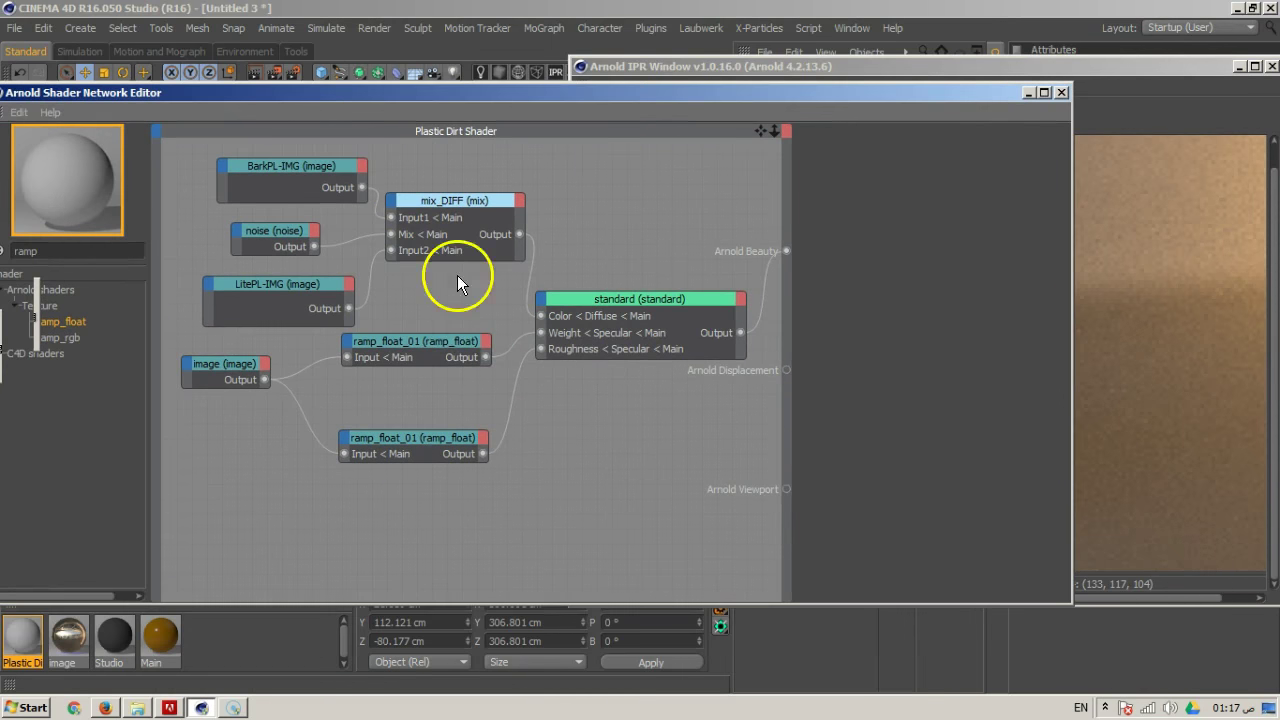
pyautogui.moveTo(445, 434); pyautogui.dragTo(436, 411)
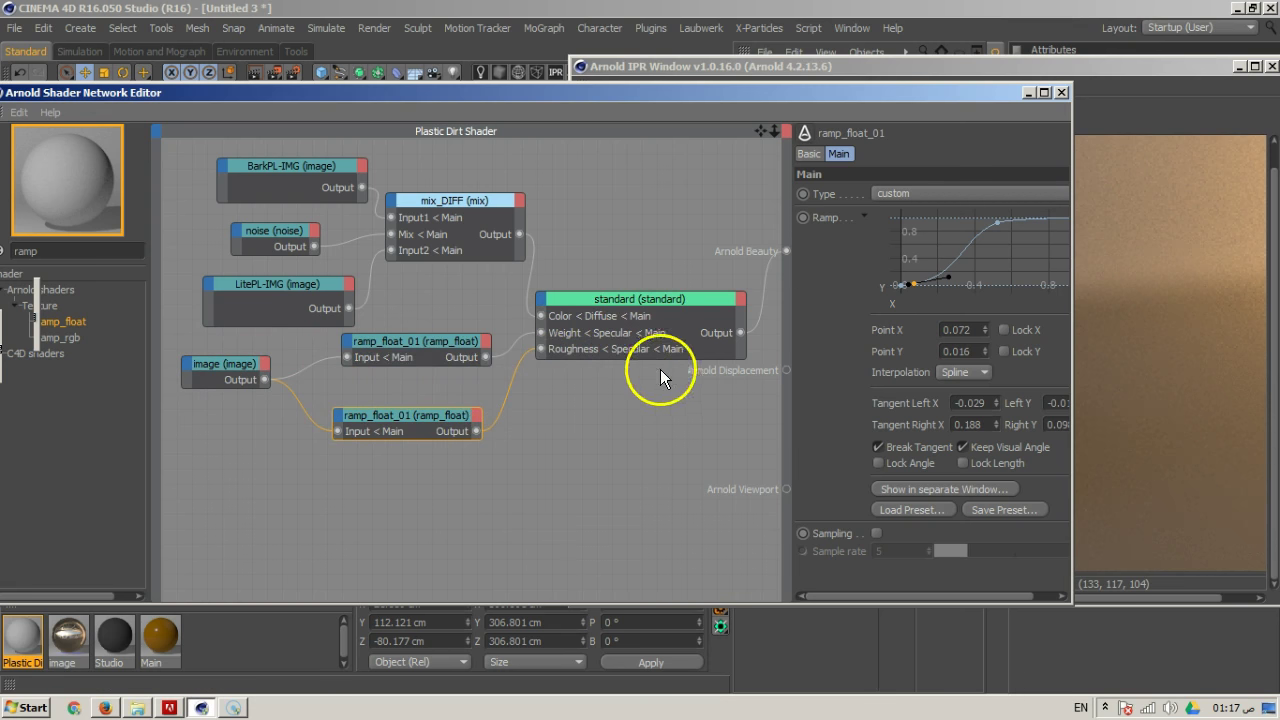
# Rename the standard shader node as Rough_Base_Tex
pyautogui.click(630, 299)
pyautogui.click(808, 154)
pyautogui.doubleClick(929, 194)
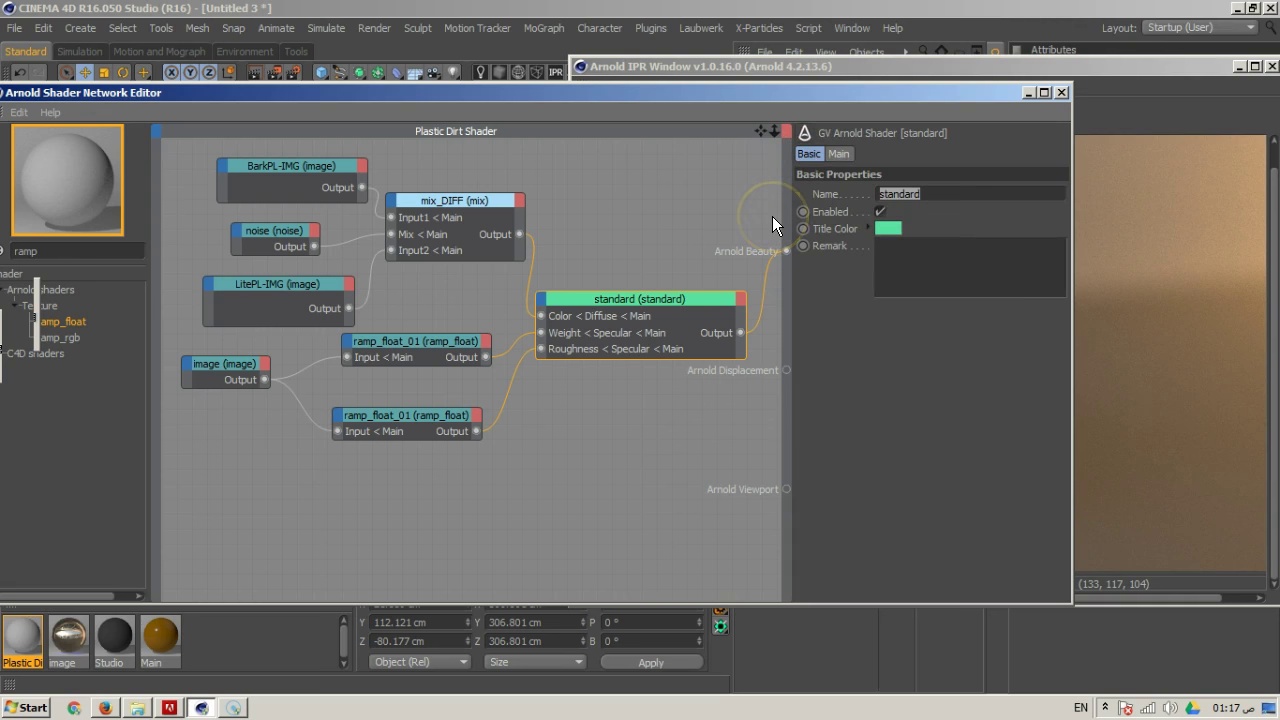
pyautogui.write('Rough_Base')
pyautogui.press('Left')
pyautogui.press('Left')
pyautogui.press('Left')
pyautogui.press('Left')
pyautogui.press('Left')
pyautogui.press('Left')
pyautogui.press('Left')
pyautogui.press('Left')
pyautogui.press('BackSpace')
pyautogui.write('o')
pyautogui.press('Right')
pyautogui.press('Right')
pyautogui.press('Right')
pyautogui.press('Right')
pyautogui.press('Right')
pyautogui.press('Right')
pyautogui.press('Right')
pyautogui.press('Right')
pyautogui.write('_D')
pyautogui.press('BackSpace')
pyautogui.write('Tex')
pyautogui.click(300, 647)
pyautogui.click(583, 495)
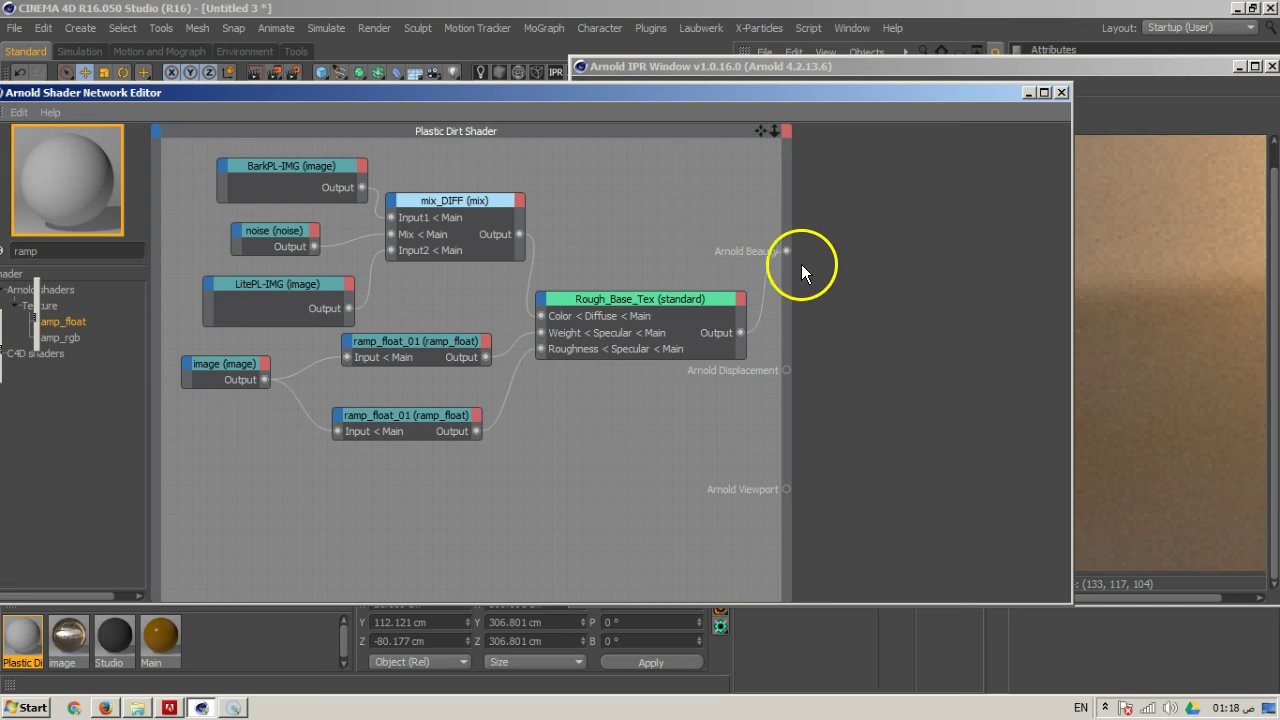
# Select the Rough_Base_Tex shader together with the image and both ramp_float nodes, and clear the selection
pyautogui.click(659, 341)
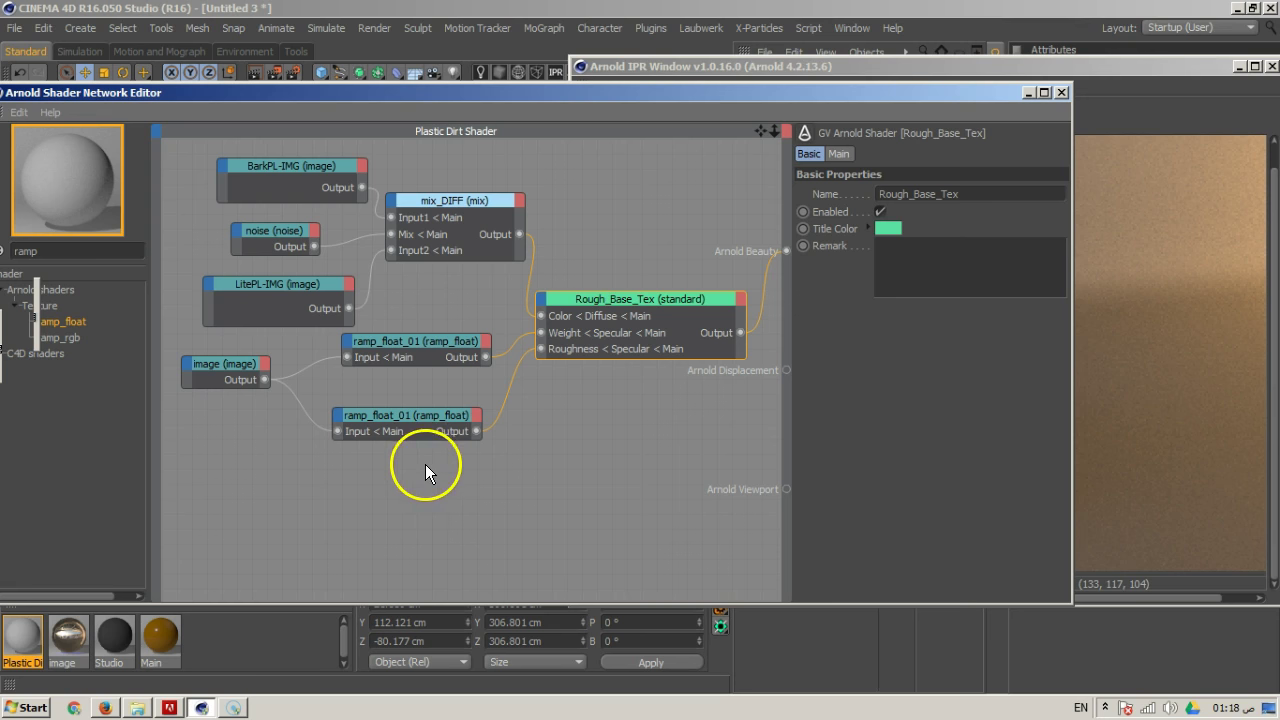
pyautogui.keyDown('shift'); pyautogui.moveTo(437, 423); pyautogui.dragTo(451, 329); pyautogui.keyUp('shift')
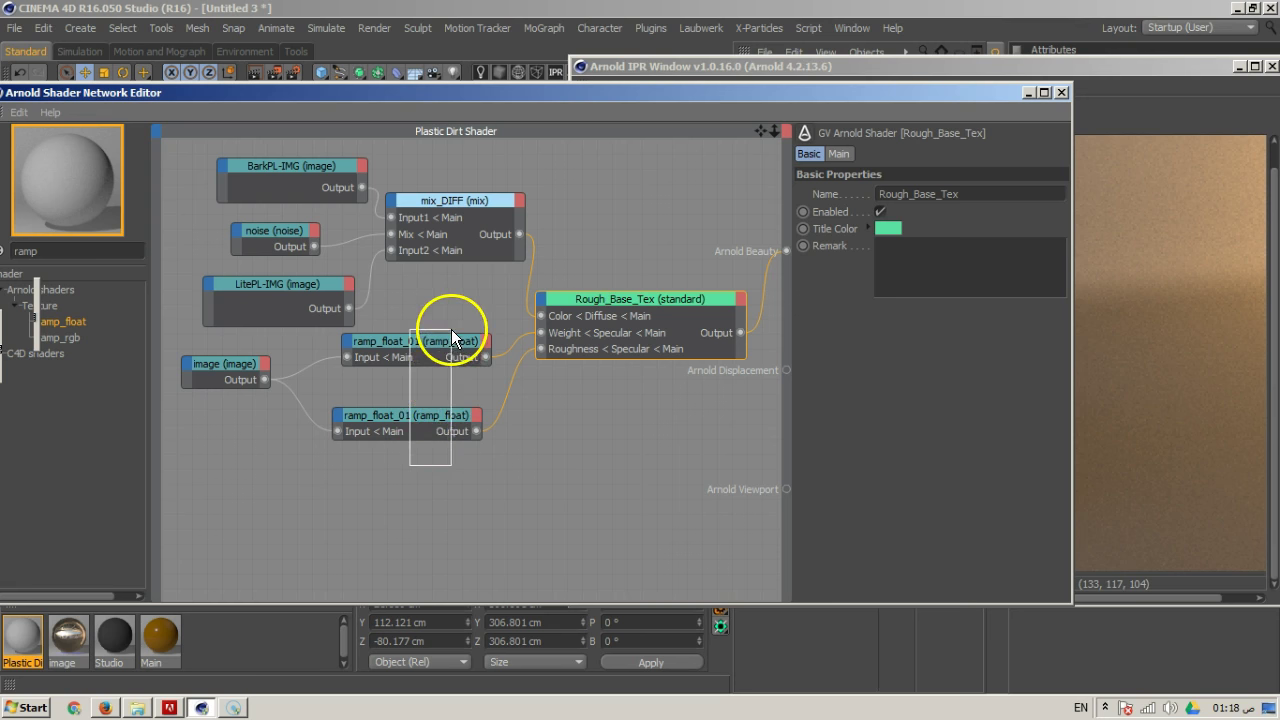
pyautogui.keyDown('shift'); pyautogui.click(225, 368); pyautogui.keyUp('shift')
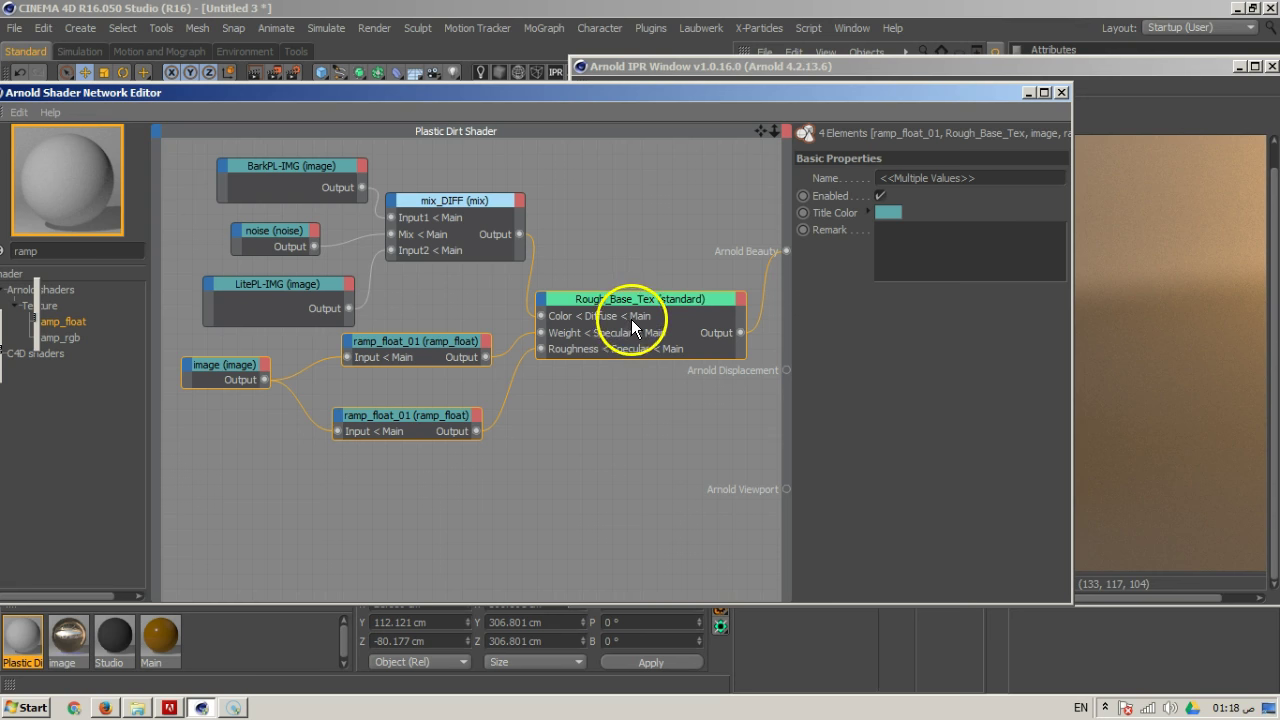
pyautogui.click(621, 266)
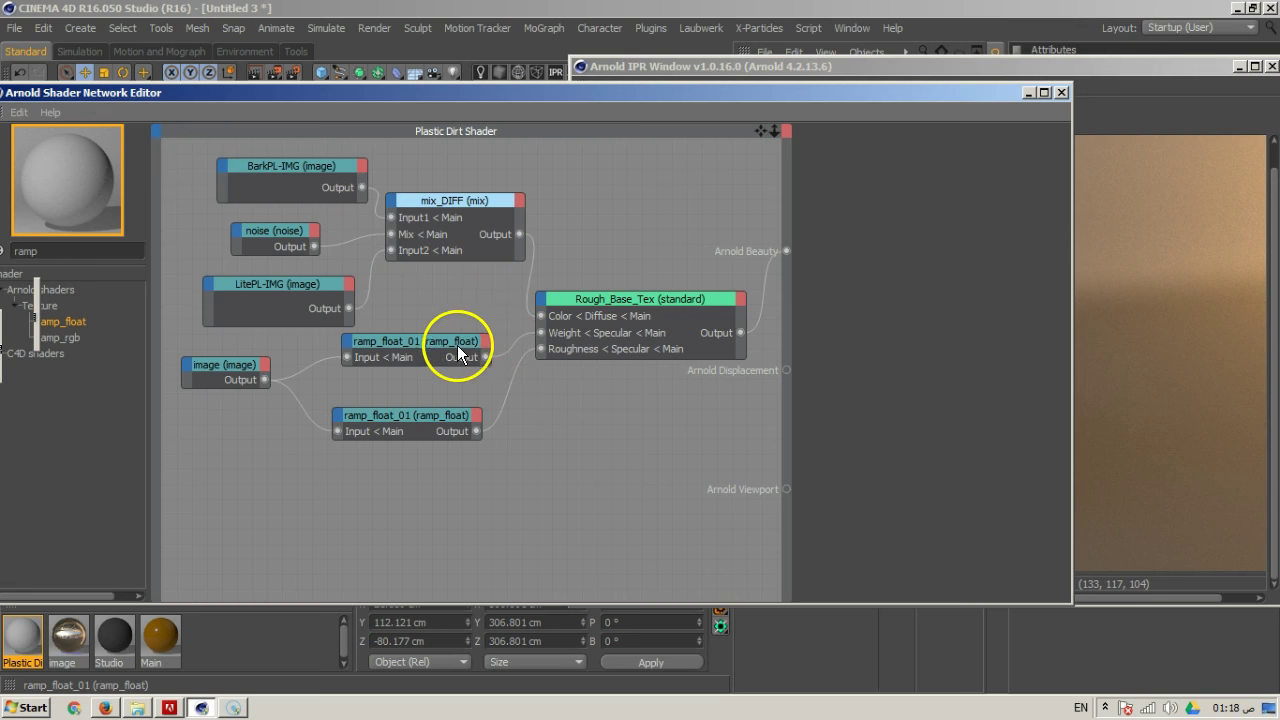
# Move both ramp_float nodes slightly lower, away from the LitePL-IMG node
pyautogui.moveTo(444, 348); pyautogui.dragTo(436, 356)
pyautogui.click(430, 414)
pyautogui.moveTo(430, 414); pyautogui.dragTo(420, 427)
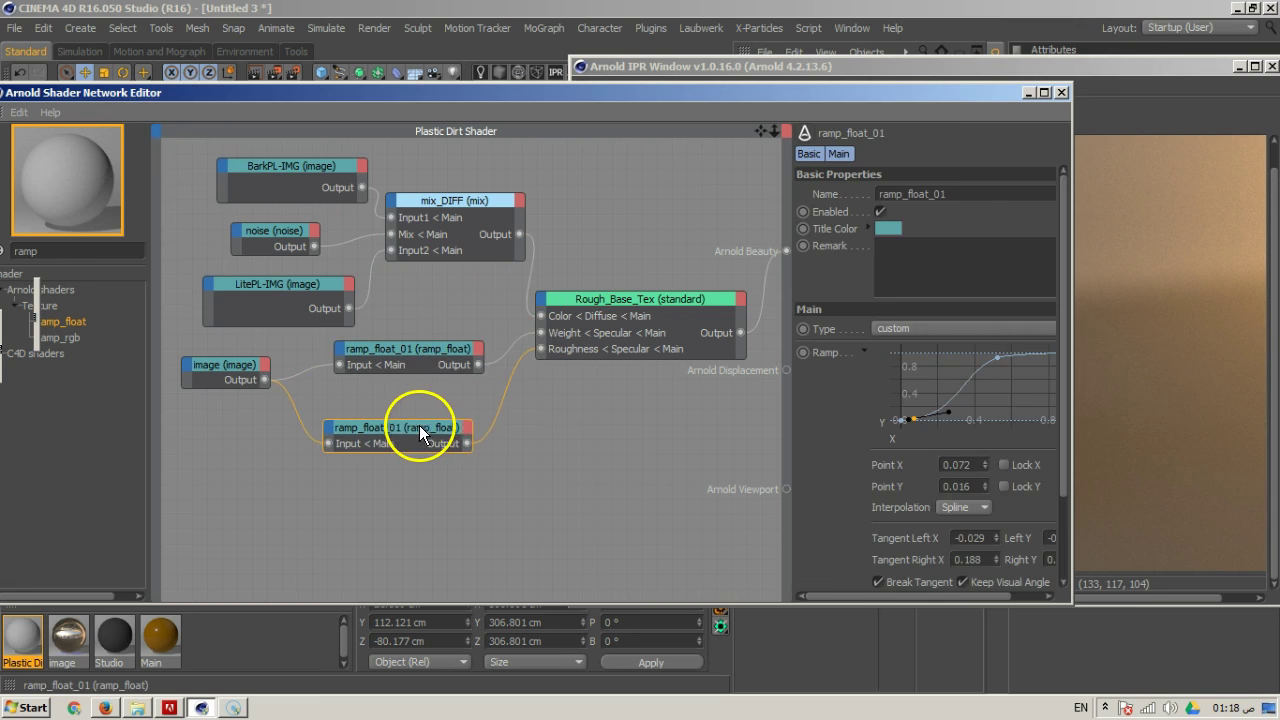
# Duplicate the Rough_Base_Tex shader with its image and both ramp_float nodes, placing the copies below the originals
pyautogui.click(622, 300)
pyautogui.keyDown('shift'); pyautogui.click(428, 440); pyautogui.keyUp('shift')
pyautogui.keyDown('shift'); pyautogui.click(430, 350); pyautogui.keyUp('shift')
pyautogui.keyDown('shift'); pyautogui.click(219, 365); pyautogui.keyUp('shift')
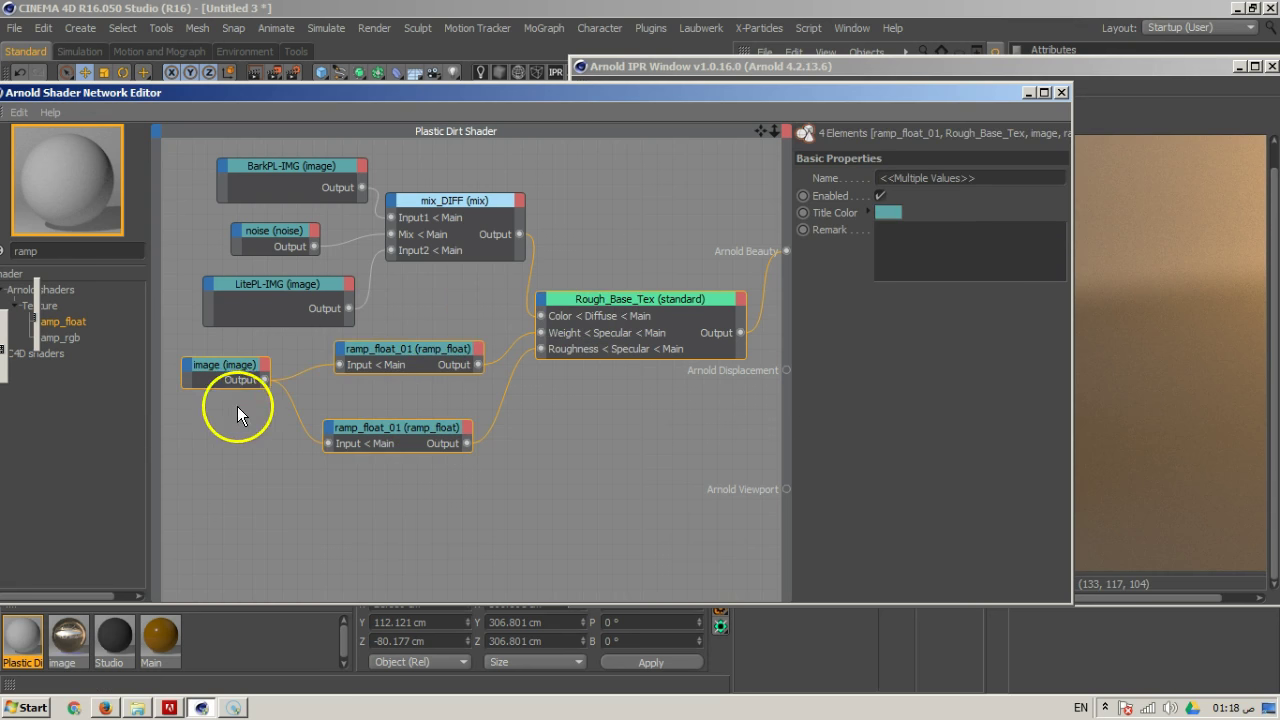
pyautogui.moveTo(620, 301)
pyautogui.mouseDown()
pyautogui.moveTo(627, 328)
pyautogui.moveTo(619, 300)
pyautogui.mouseUp()
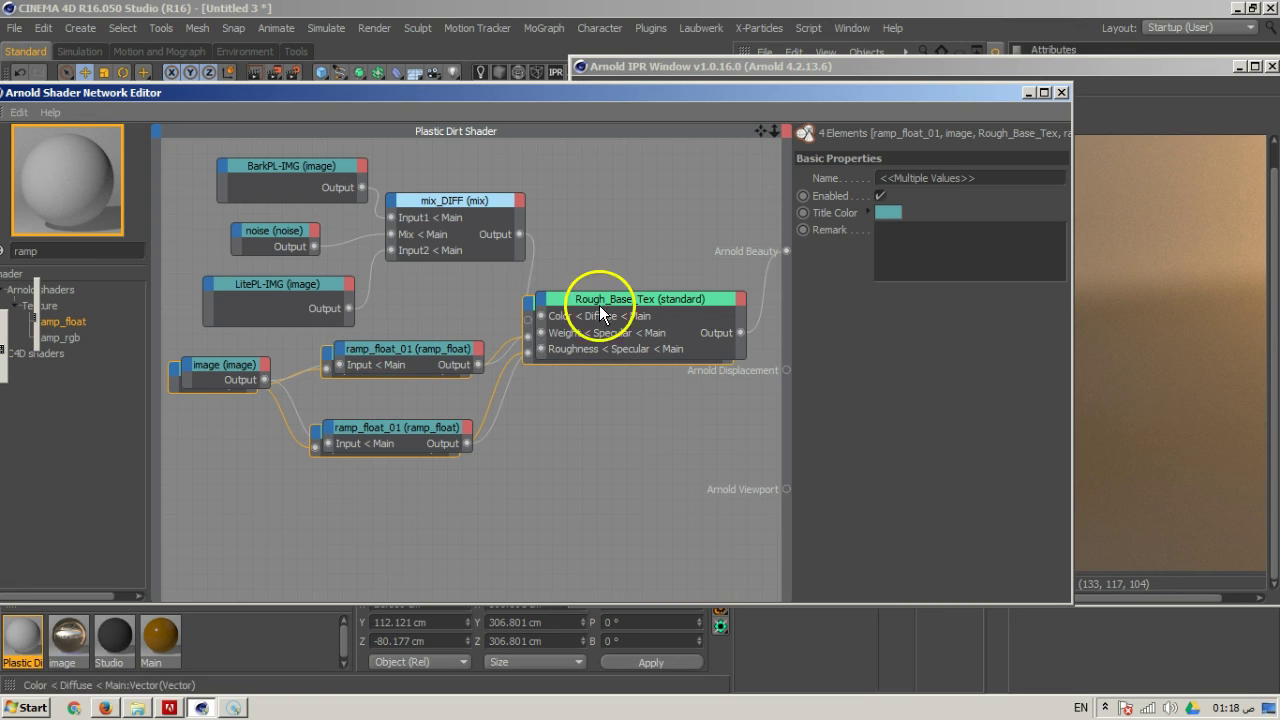
pyautogui.keyDown('ctrl'); pyautogui.moveTo(533, 305); pyautogui.dragTo(530, 434); pyautogui.keyUp('ctrl')
pyautogui.click(651, 538)
# Rename the duplicated standard shader as sharp_Base_Tex
pyautogui.click(634, 422)
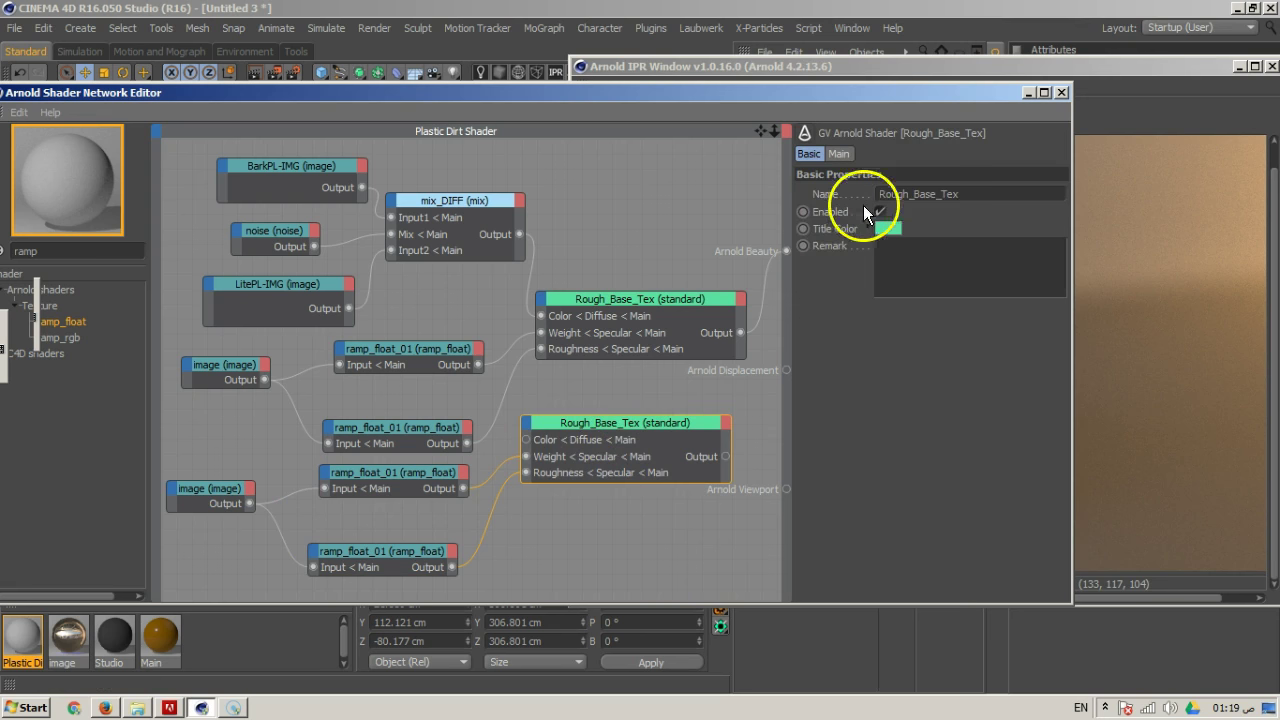
pyautogui.doubleClick(910, 196)
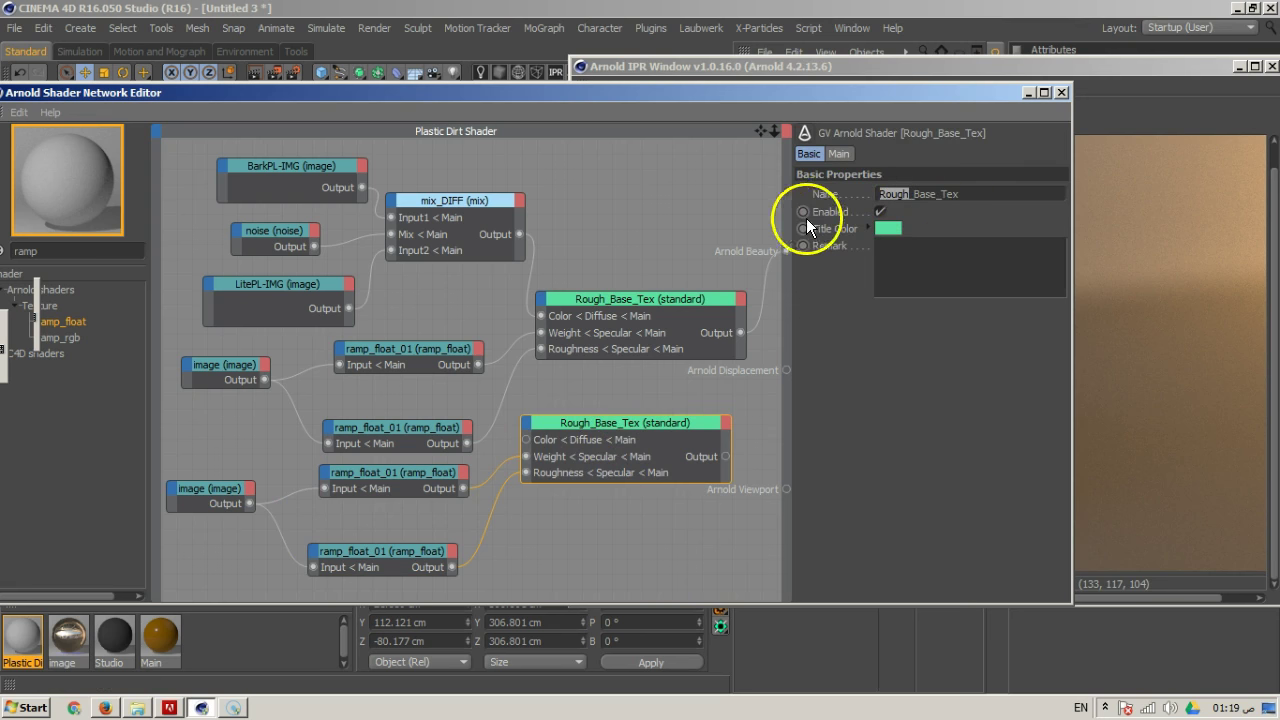
pyautogui.write('sharp')
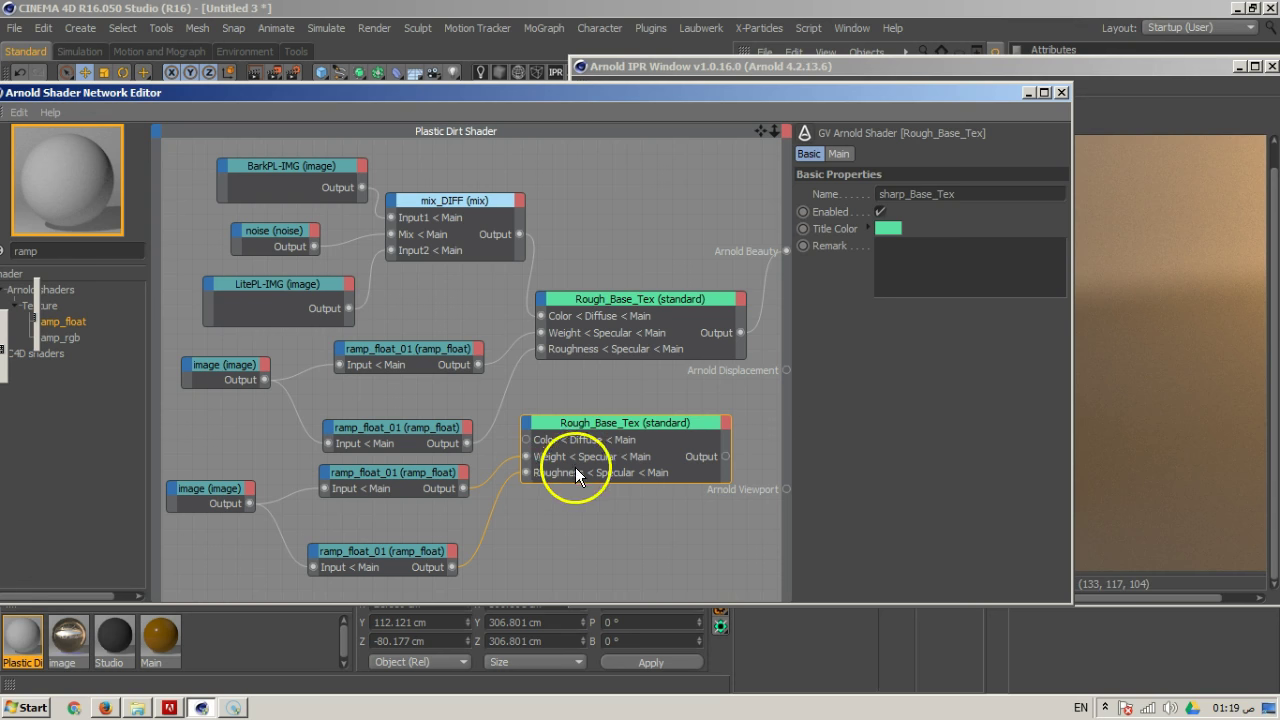
pyautogui.click(530, 563)
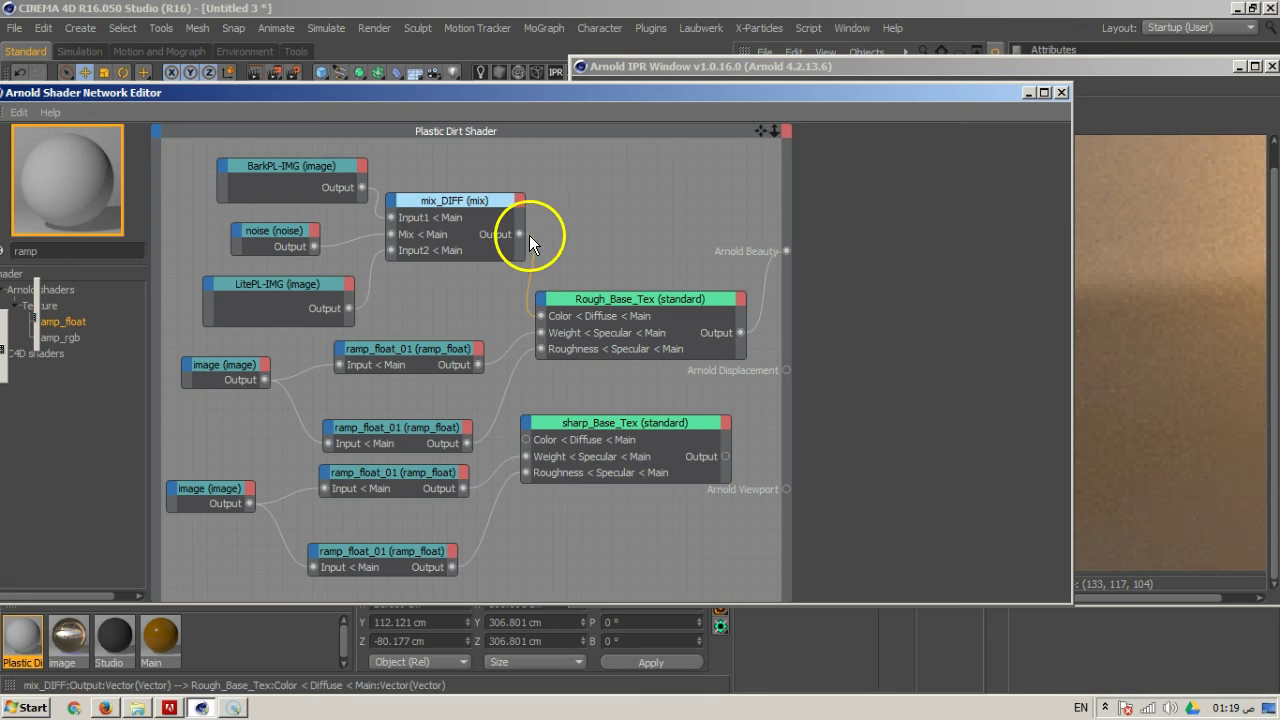
# Connect mix_DIFF to the diffuse color of sharp_Base_Tex, and move mix_DIFF and the Rough_Base_Tex node group away from the lower group
pyautogui.moveTo(521, 235); pyautogui.dragTo(528, 439)
pyautogui.moveTo(439, 161); pyautogui.dragTo(298, 305)
pyautogui.moveTo(448, 199); pyautogui.dragTo(212, 180)
pyautogui.moveTo(650, 290); pyautogui.dragTo(661, 194)
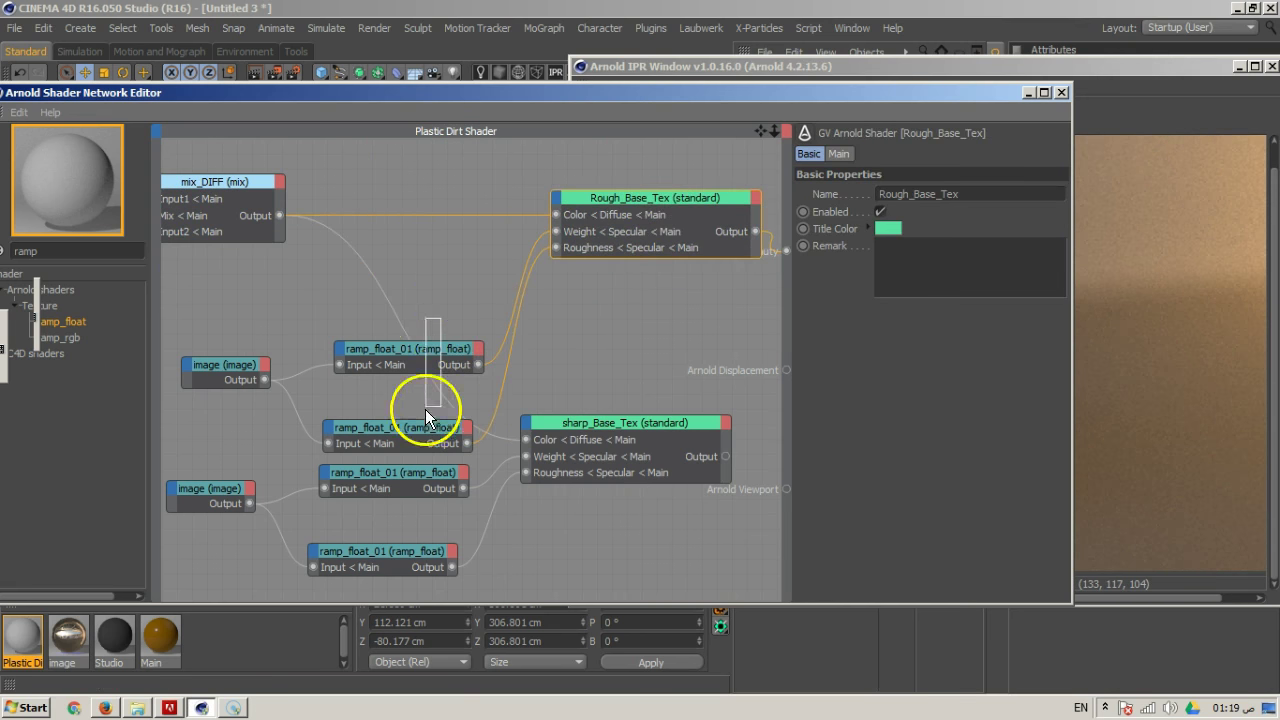
pyautogui.moveTo(425, 409); pyautogui.dragTo(426, 405)
pyautogui.moveTo(431, 350); pyautogui.dragTo(467, 241)
pyautogui.moveTo(210, 362); pyautogui.dragTo(237, 266)
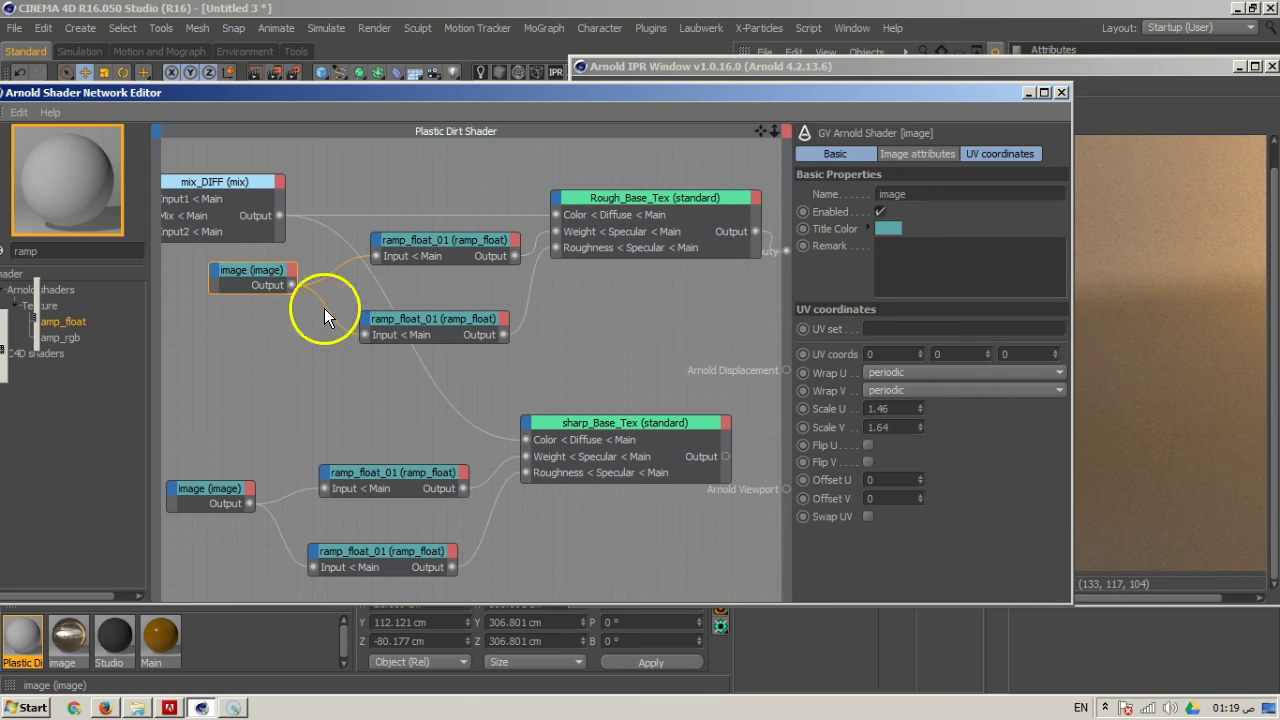
# Move sharp_Base_Tex with its image and two ramp_float nodes up, closer beneath the Rough_Base_Tex group
pyautogui.moveTo(690, 418); pyautogui.dragTo(624, 364)
pyautogui.moveTo(371, 470); pyautogui.dragTo(337, 381)
pyautogui.moveTo(393, 541); pyautogui.dragTo(383, 446)
pyautogui.moveTo(205, 494); pyautogui.dragTo(201, 434)
pyautogui.moveTo(360, 386); pyautogui.dragTo(374, 388)
pyautogui.moveTo(214, 433); pyautogui.dragTo(206, 413)
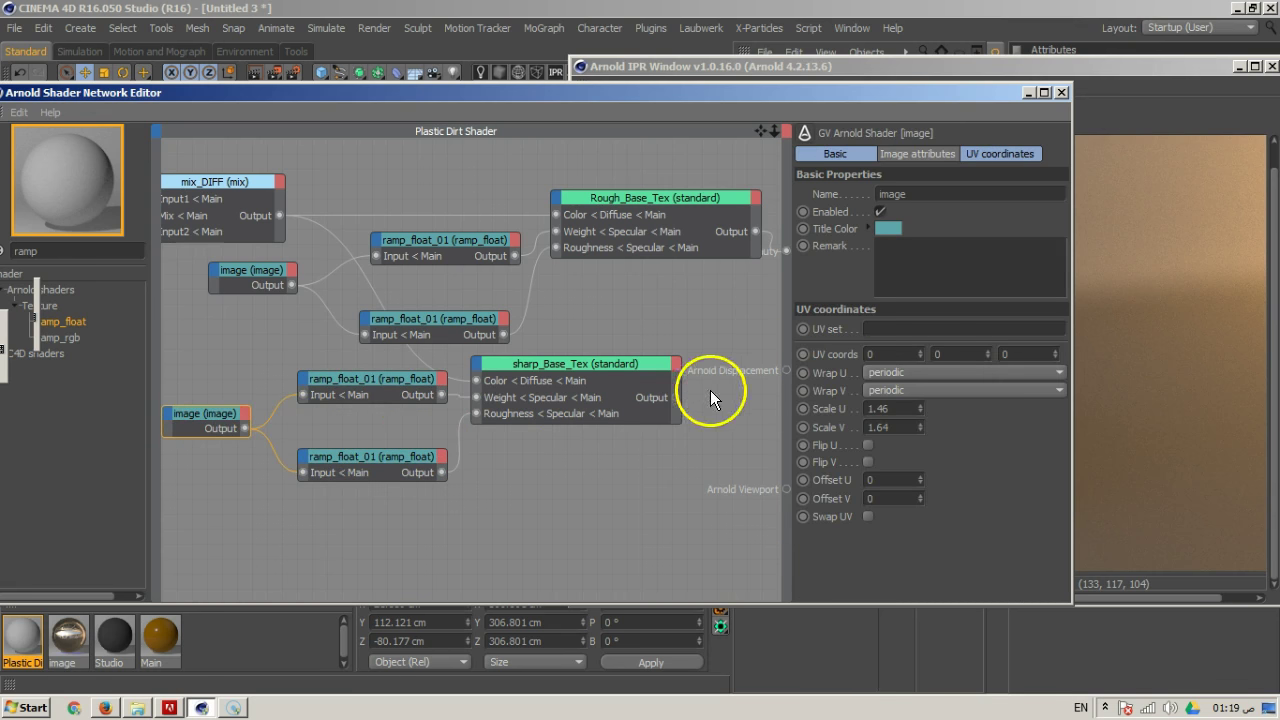
# Connect the sharp_Base_Tex output to Arnold Beauty and move the network editor aside to uncover the IPR render
pyautogui.moveTo(659, 197); pyautogui.dragTo(626, 179)
pyautogui.moveTo(676, 398); pyautogui.dragTo(780, 251)
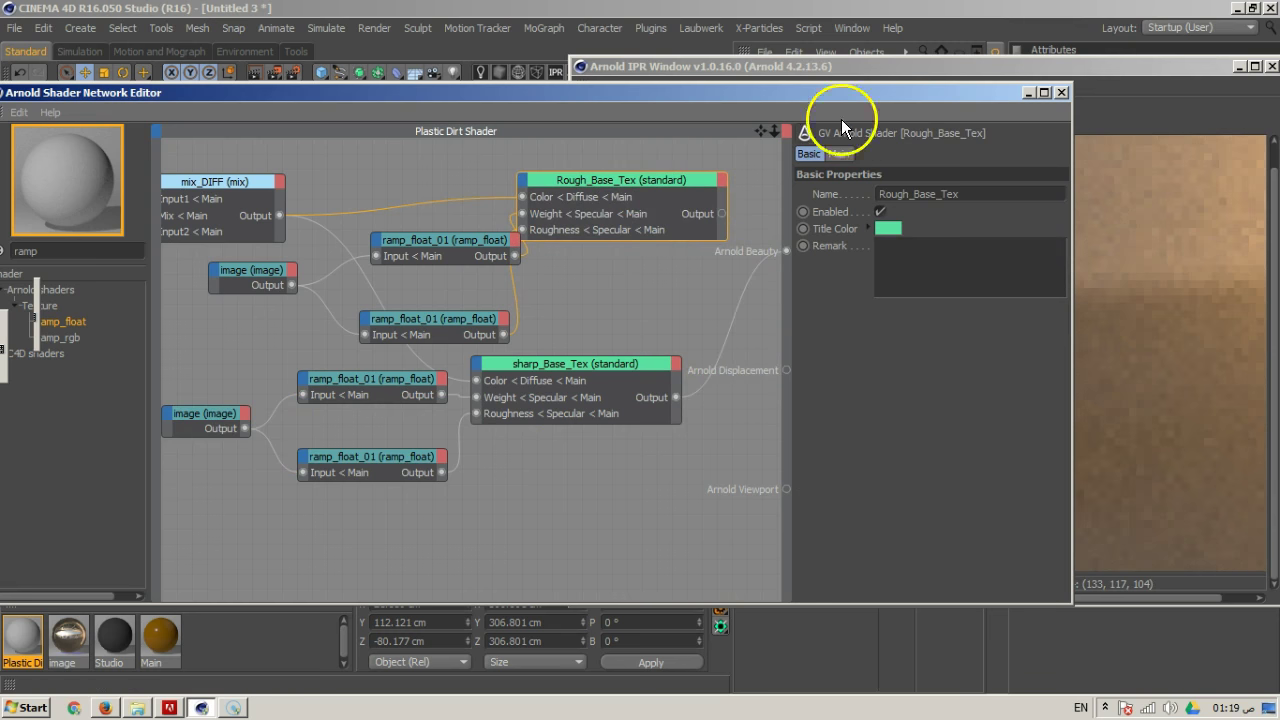
pyautogui.moveTo(849, 92); pyautogui.dragTo(576, 86)
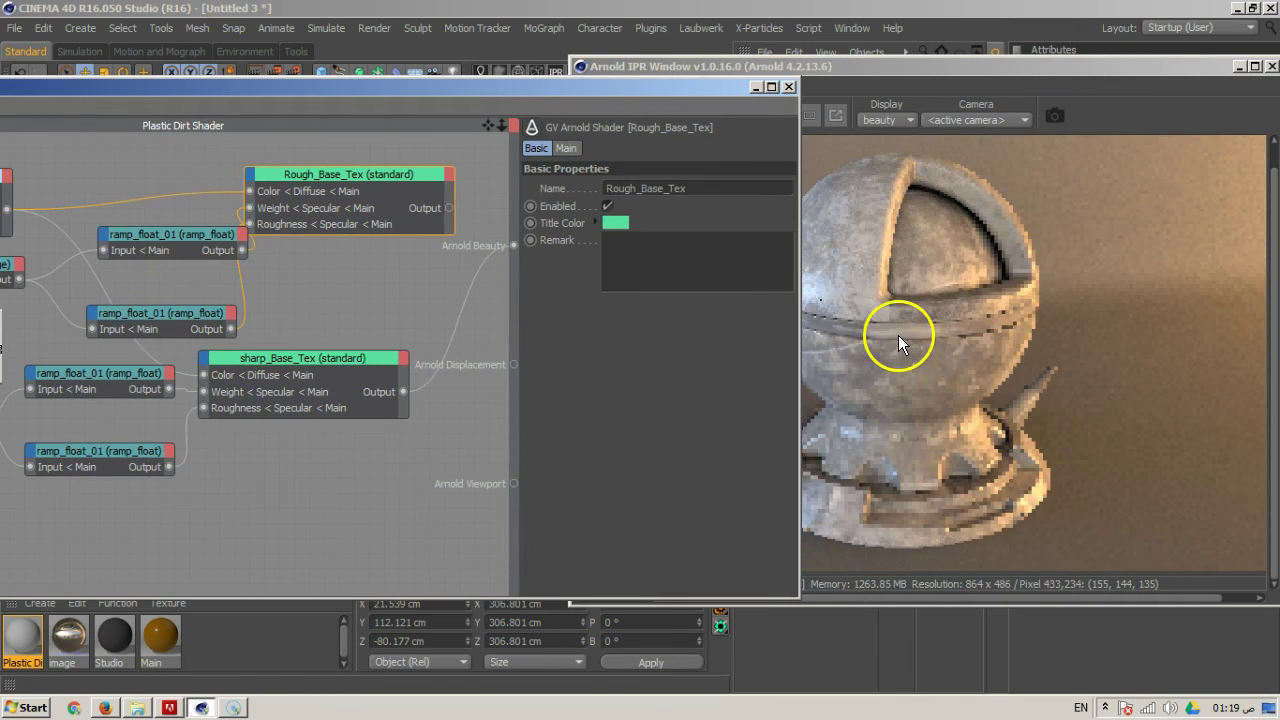
# Open sharp_Base_Tex's roughness ramp curve in a separate window and move its inner points to about (0.756, 0.944) and (0.118, 0.024)
pyautogui.click(136, 451)
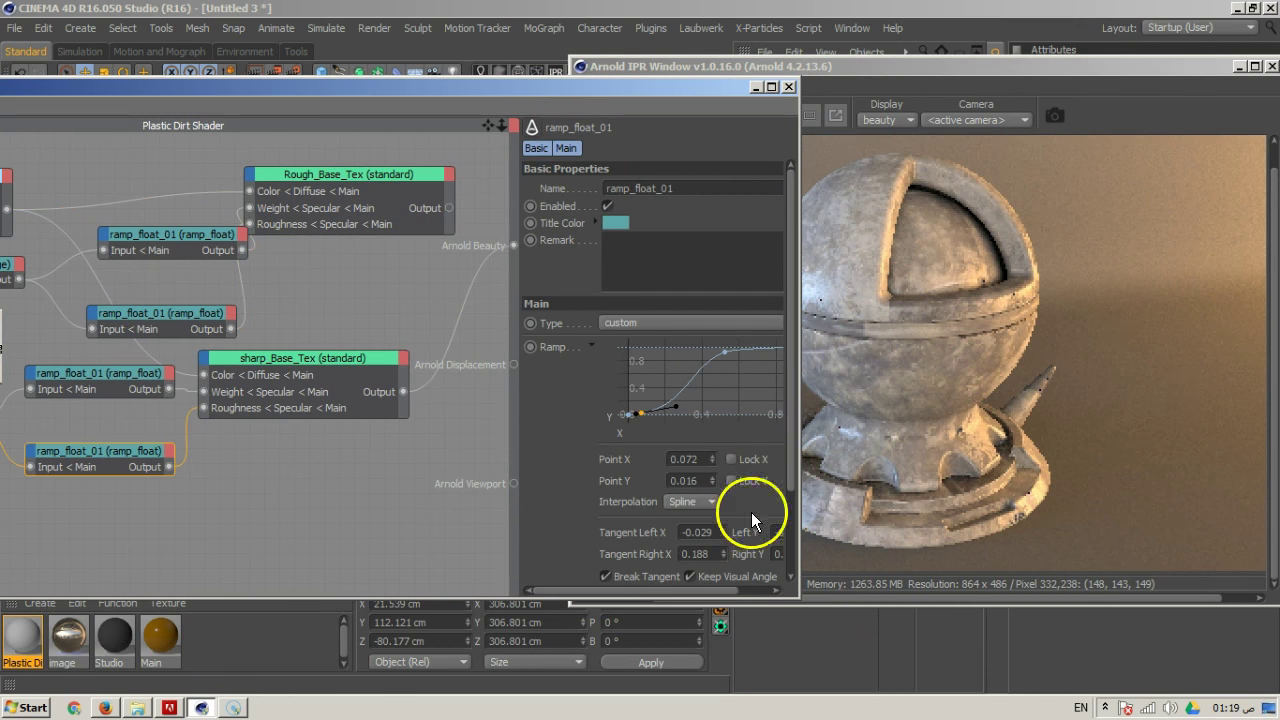
pyautogui.scroll(-3, 793, 508)
pyautogui.click(725, 532)
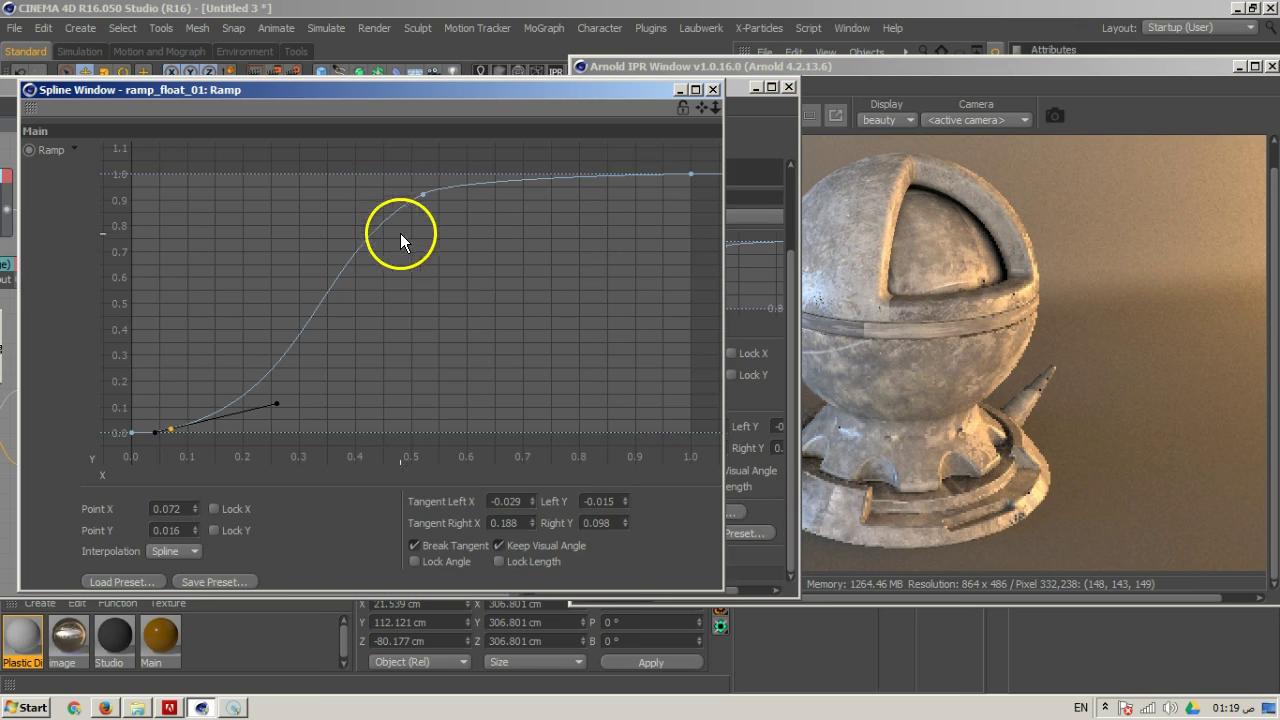
pyautogui.moveTo(420, 194); pyautogui.dragTo(556, 187)
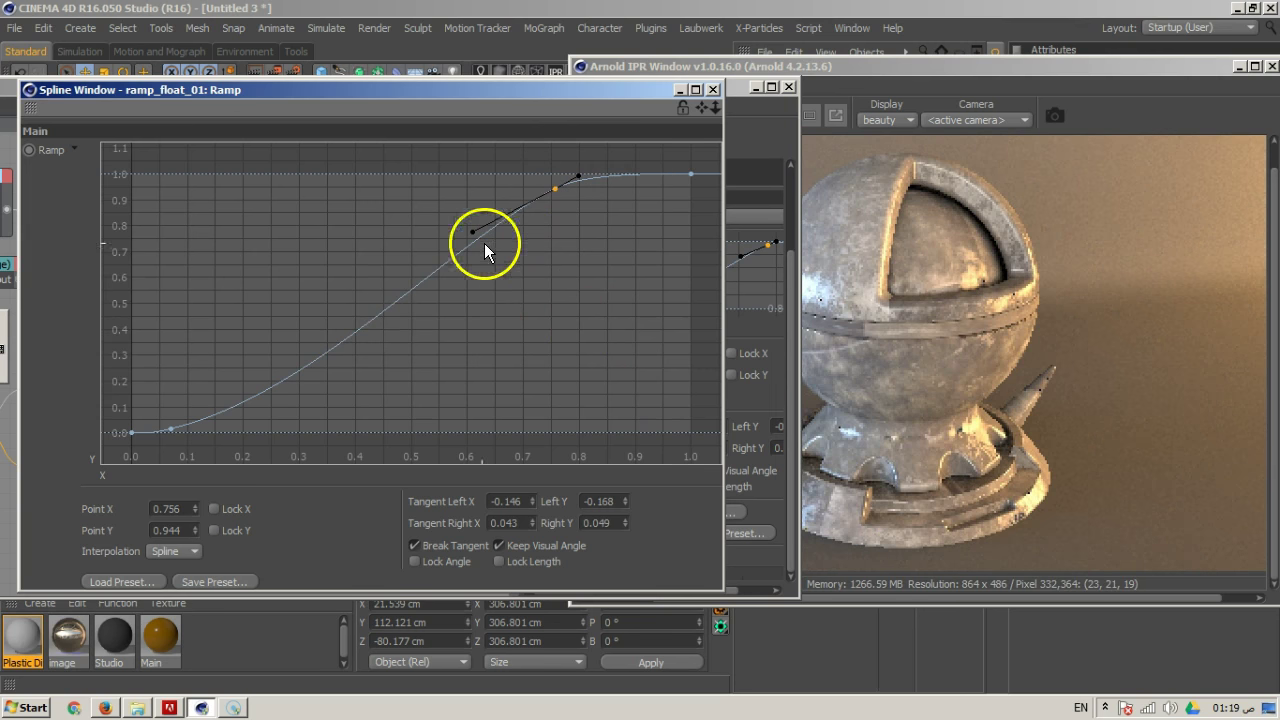
pyautogui.moveTo(178, 427)
pyautogui.keyDown('ctrl'); pyautogui.mouseDown()
pyautogui.moveTo(255, 402)
pyautogui.moveTo(290, 422)
pyautogui.moveTo(240, 423)
pyautogui.moveTo(328, 421)
pyautogui.moveTo(165, 412)
pyautogui.moveTo(198, 427)
pyautogui.mouseUp(); pyautogui.keyUp('ctrl')
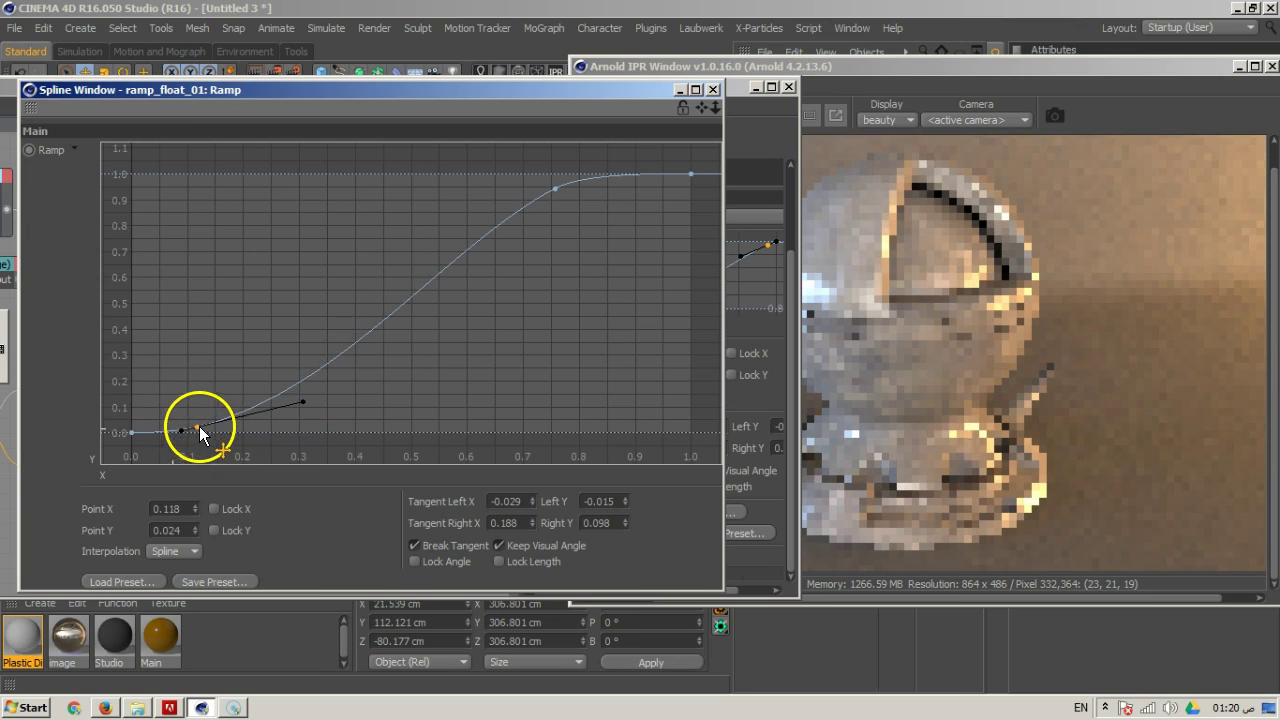
# Adjust the roughness ramp's upper inner point to about X 0.676, Y 0.799 and lower the curve's end point to about 0.89
pyautogui.moveTo(557, 187); pyautogui.dragTo(550, 223)
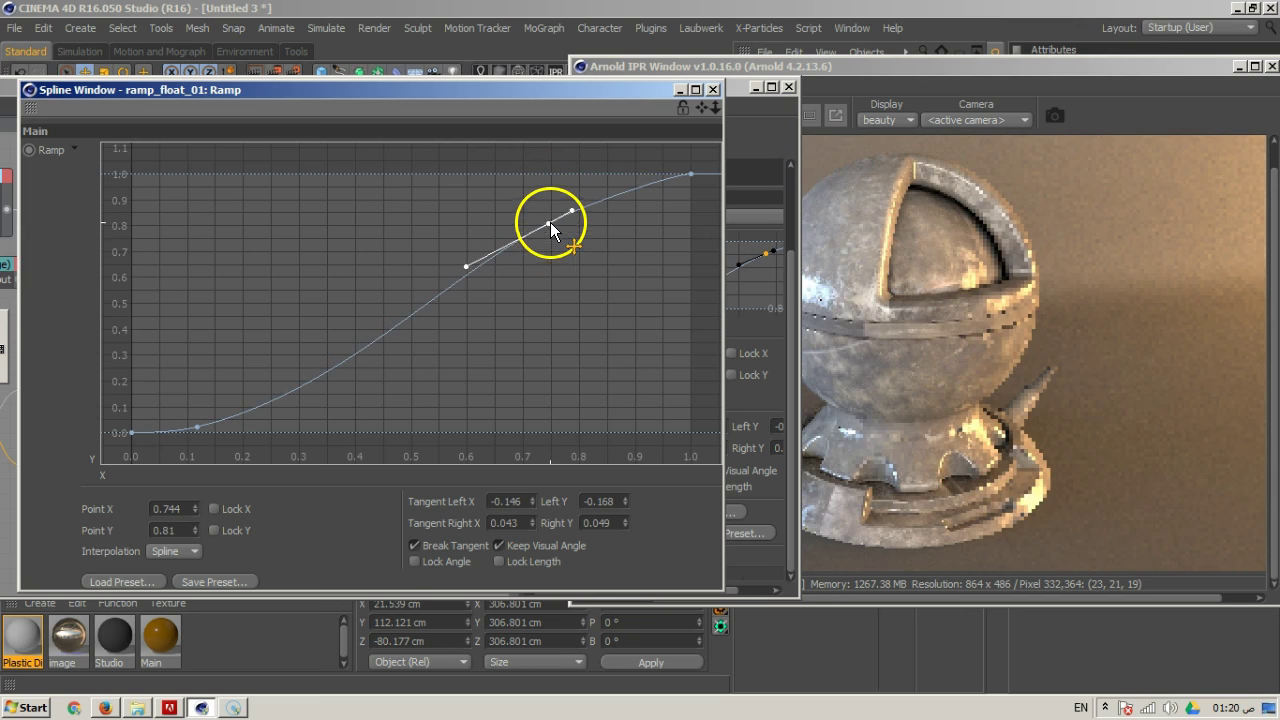
pyautogui.moveTo(550, 221); pyautogui.dragTo(464, 184)
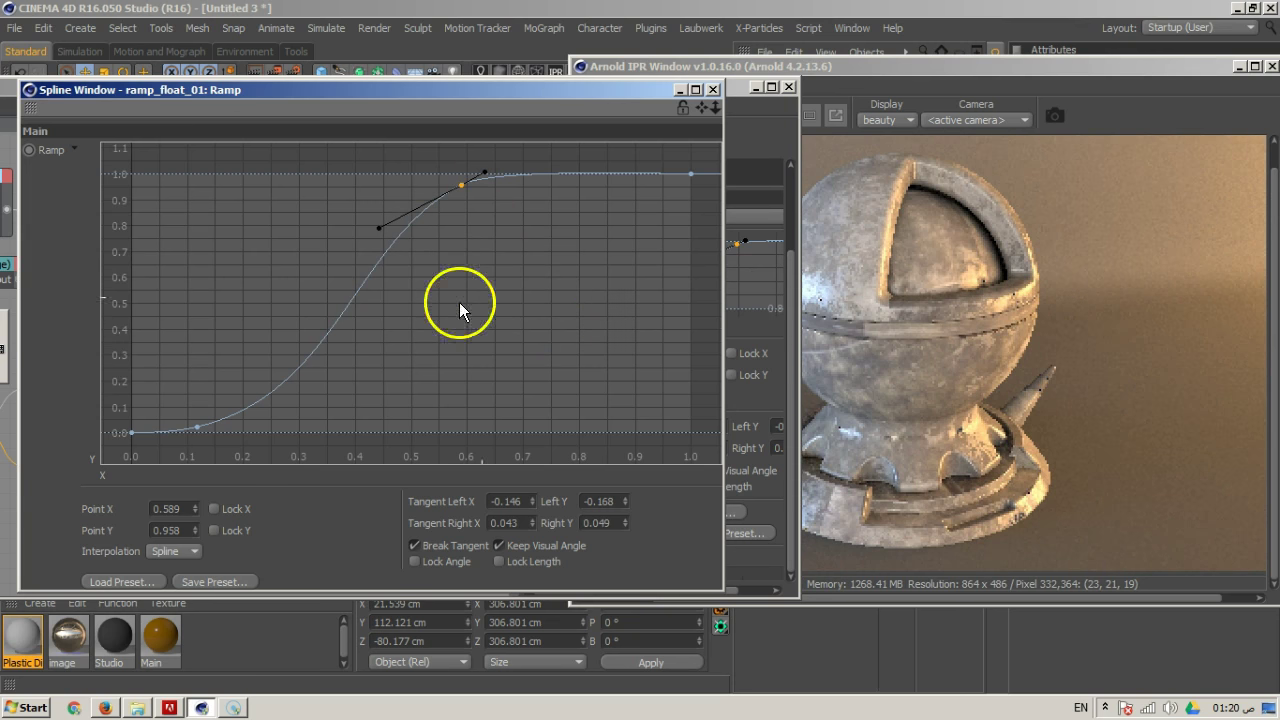
pyautogui.moveTo(464, 190); pyautogui.dragTo(469, 196)
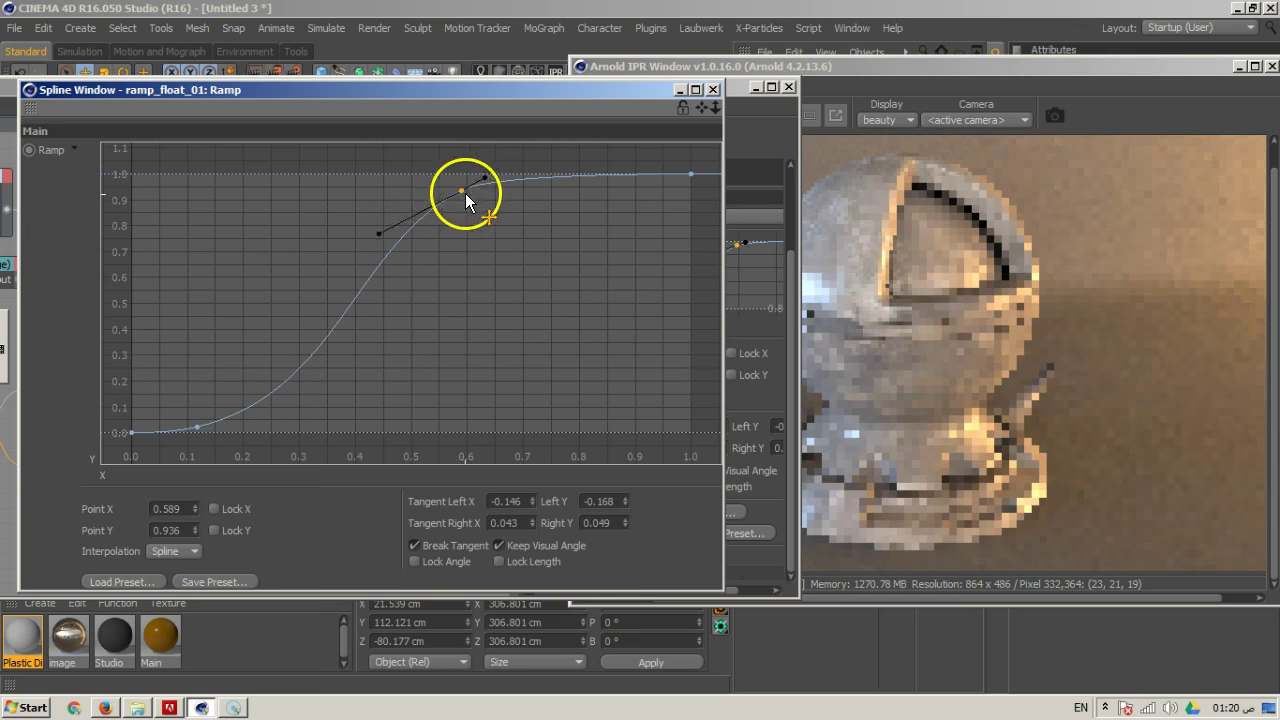
pyautogui.moveTo(461, 190); pyautogui.dragTo(536, 218)
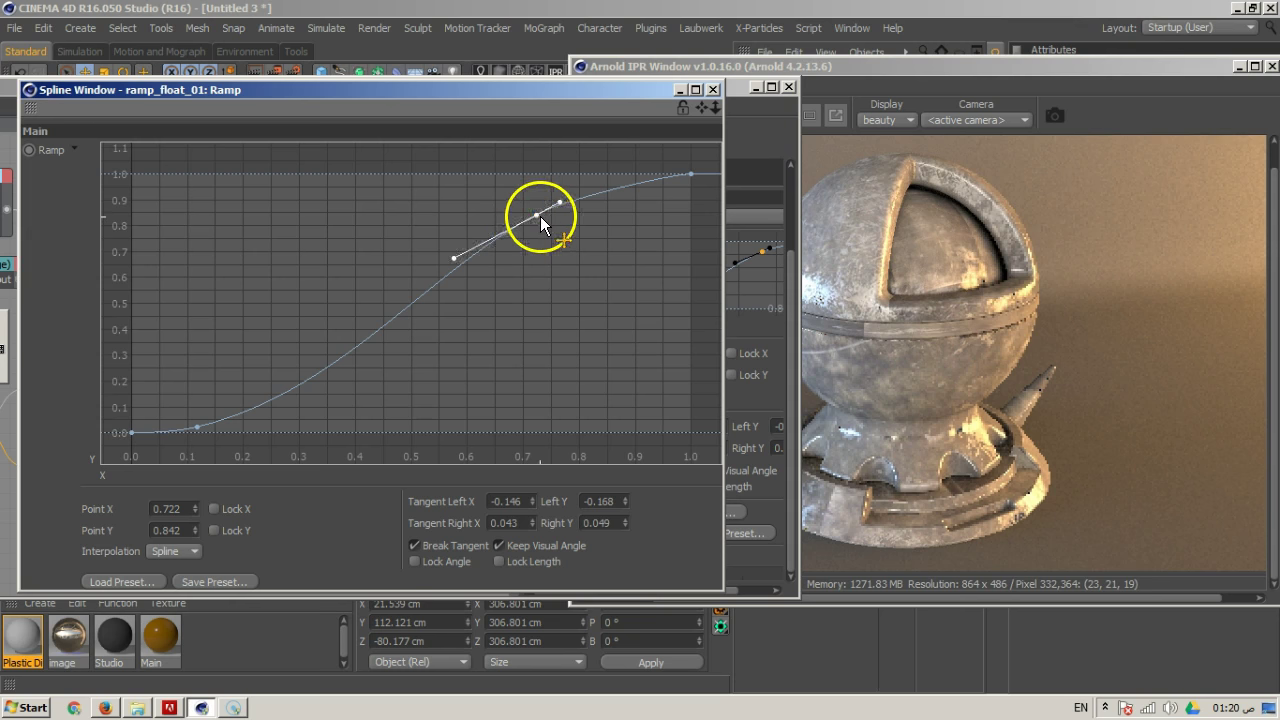
pyautogui.moveTo(538, 216); pyautogui.dragTo(506, 203)
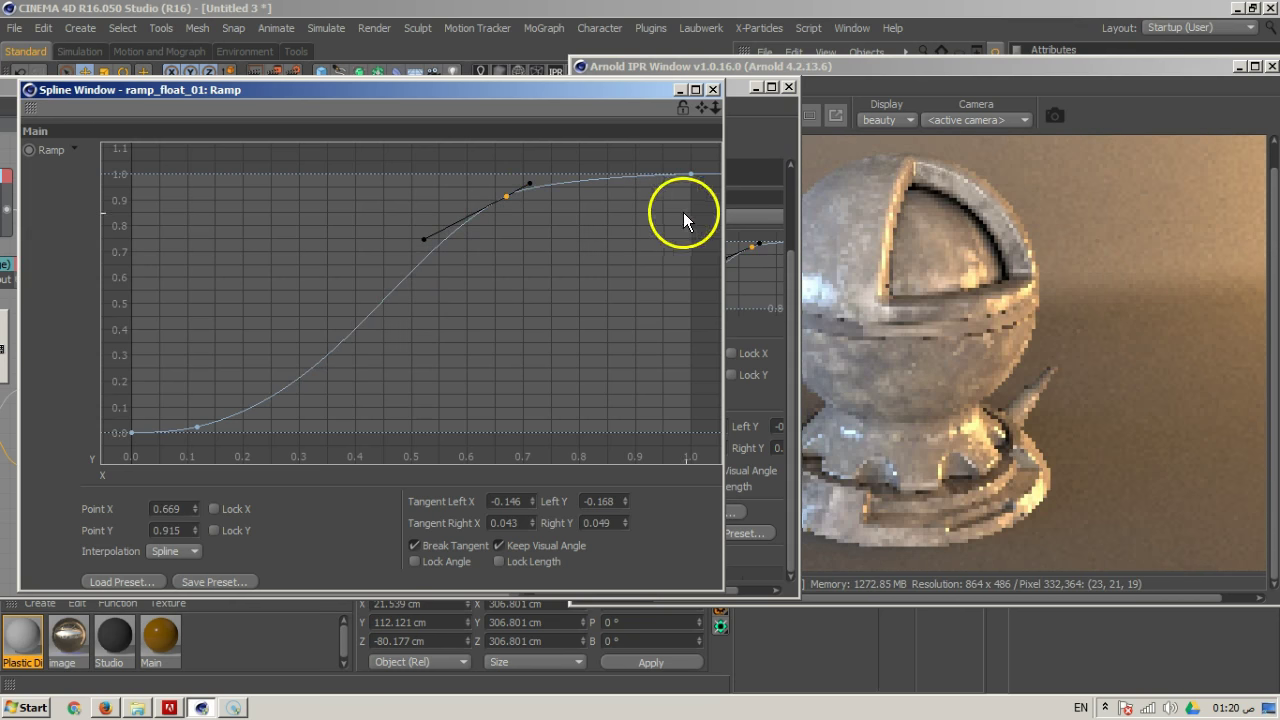
pyautogui.moveTo(692, 176); pyautogui.dragTo(718, 224)
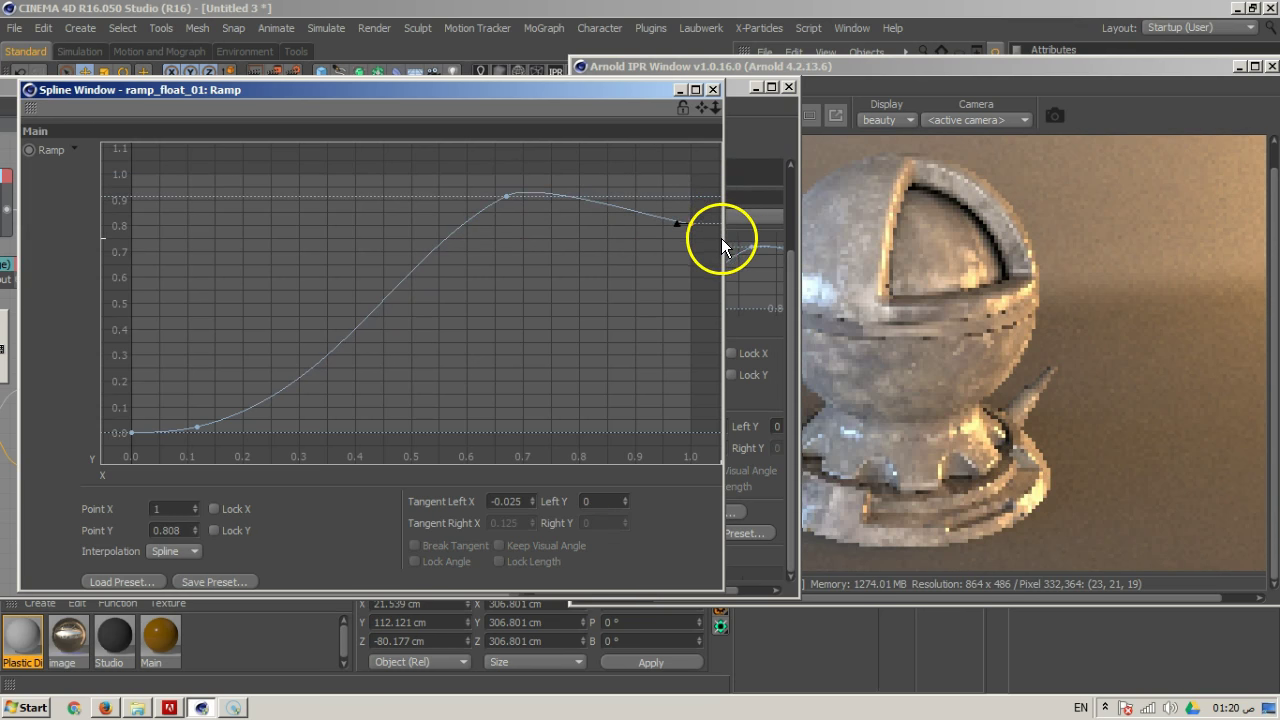
pyautogui.moveTo(692, 223); pyautogui.dragTo(692, 201)
pyautogui.moveTo(509, 195); pyautogui.dragTo(513, 225)
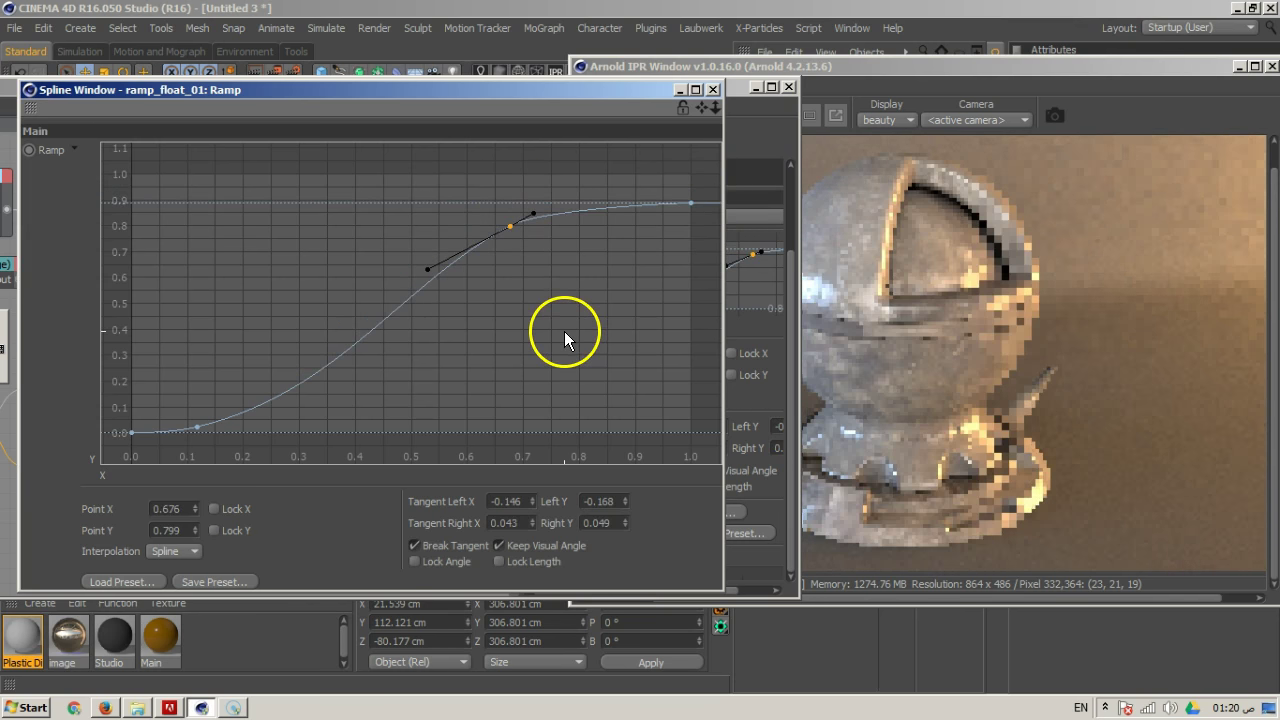
# Raise the curve's start, move the lower inner point to about (0.231, 0.089) and the end point to Y 0.938, and close the curve window
pyautogui.moveTo(217, 387); pyautogui.dragTo(131, 416)
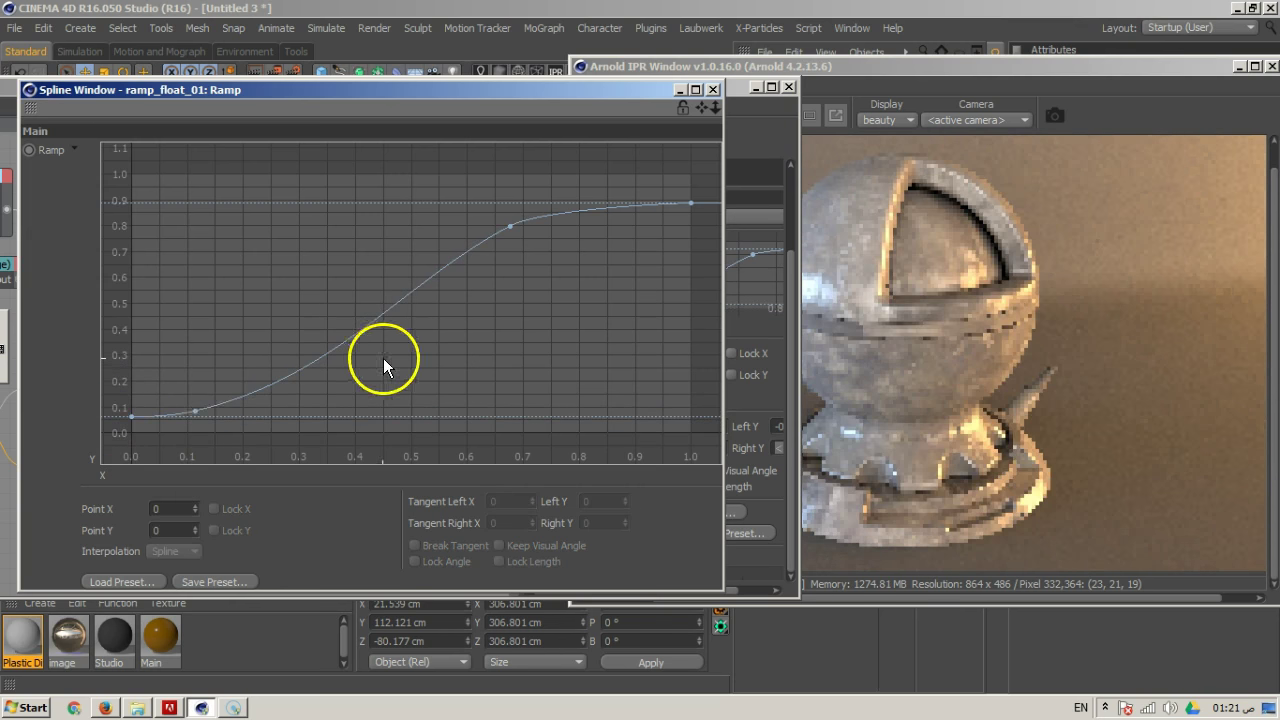
pyautogui.moveTo(194, 409); pyautogui.dragTo(259, 409)
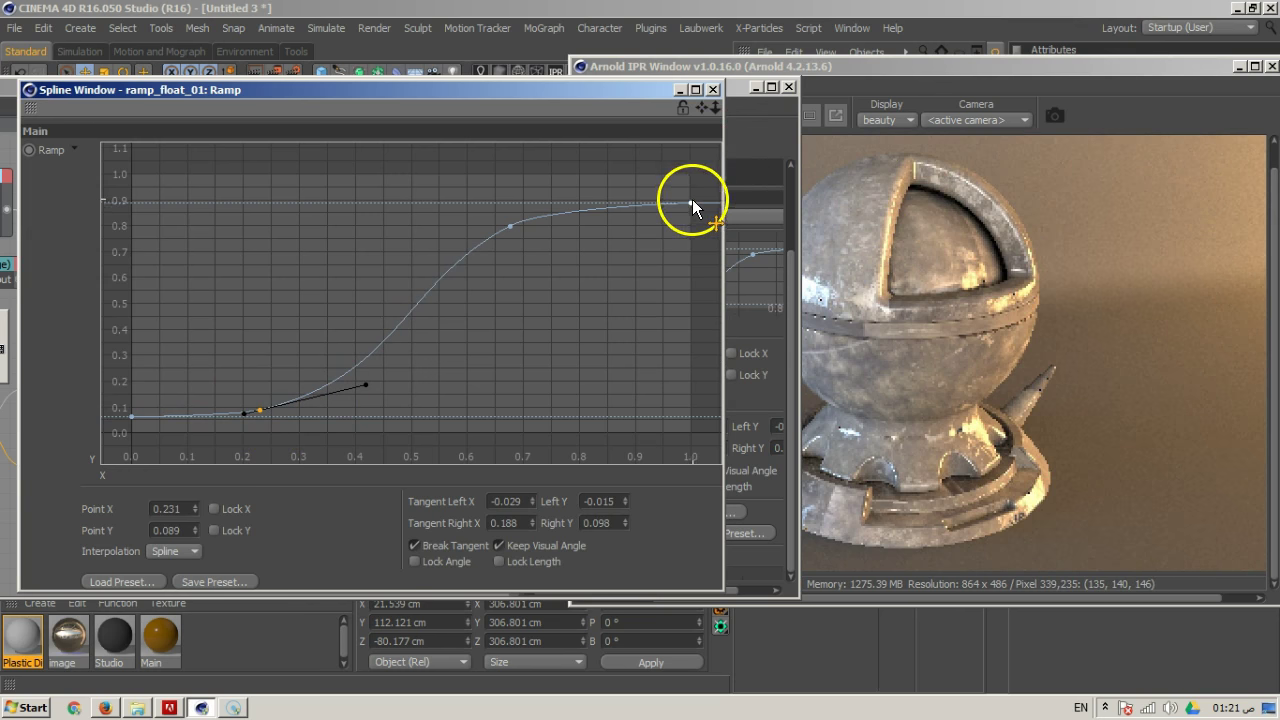
pyautogui.moveTo(692, 200); pyautogui.dragTo(702, 188)
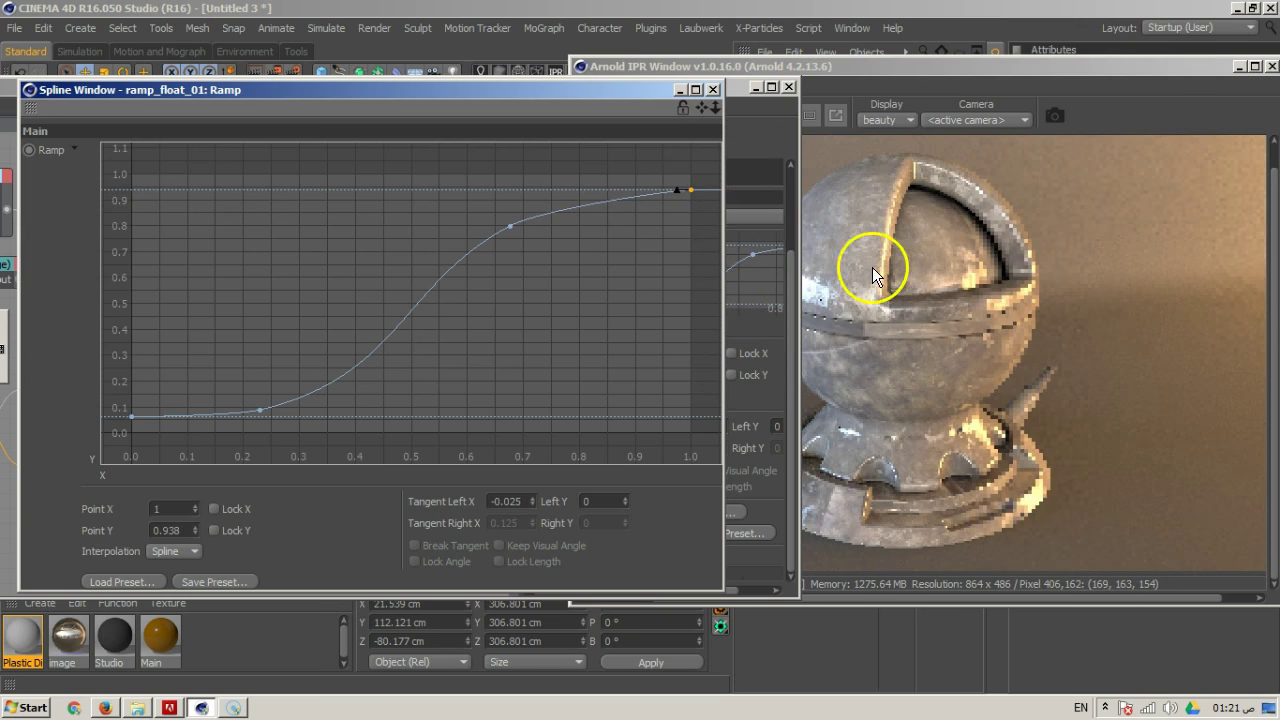
pyautogui.click(713, 89)
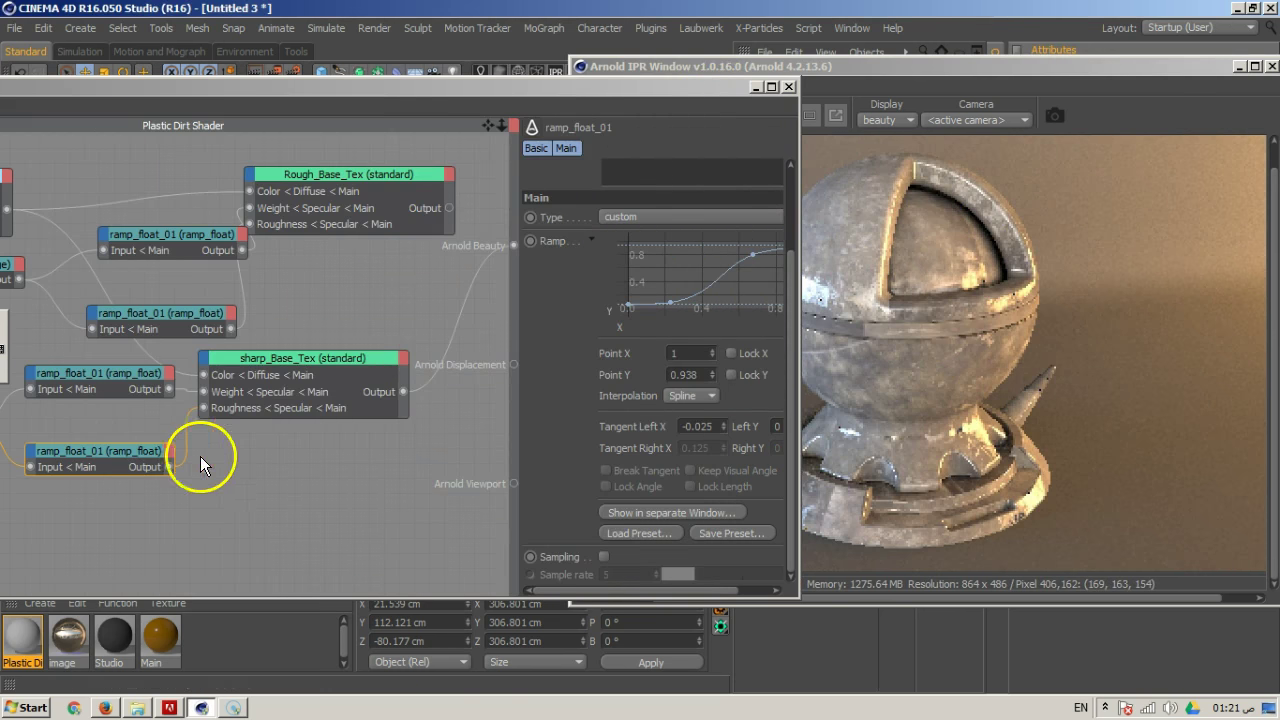
# Move the two ramp_float nodes feeding sharp_Base_Tex slightly down and away from the shader
pyautogui.click(123, 455)
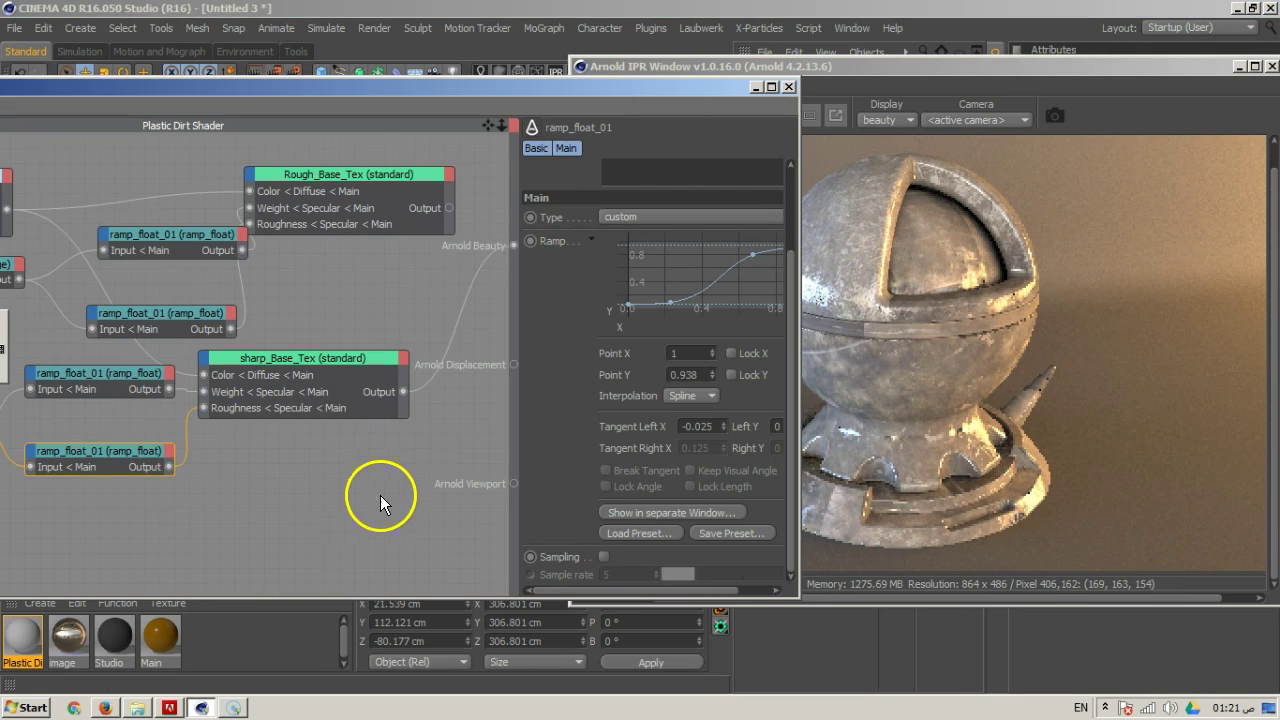
pyautogui.click(171, 421)
pyautogui.moveTo(487, 77); pyautogui.dragTo(394, 106)
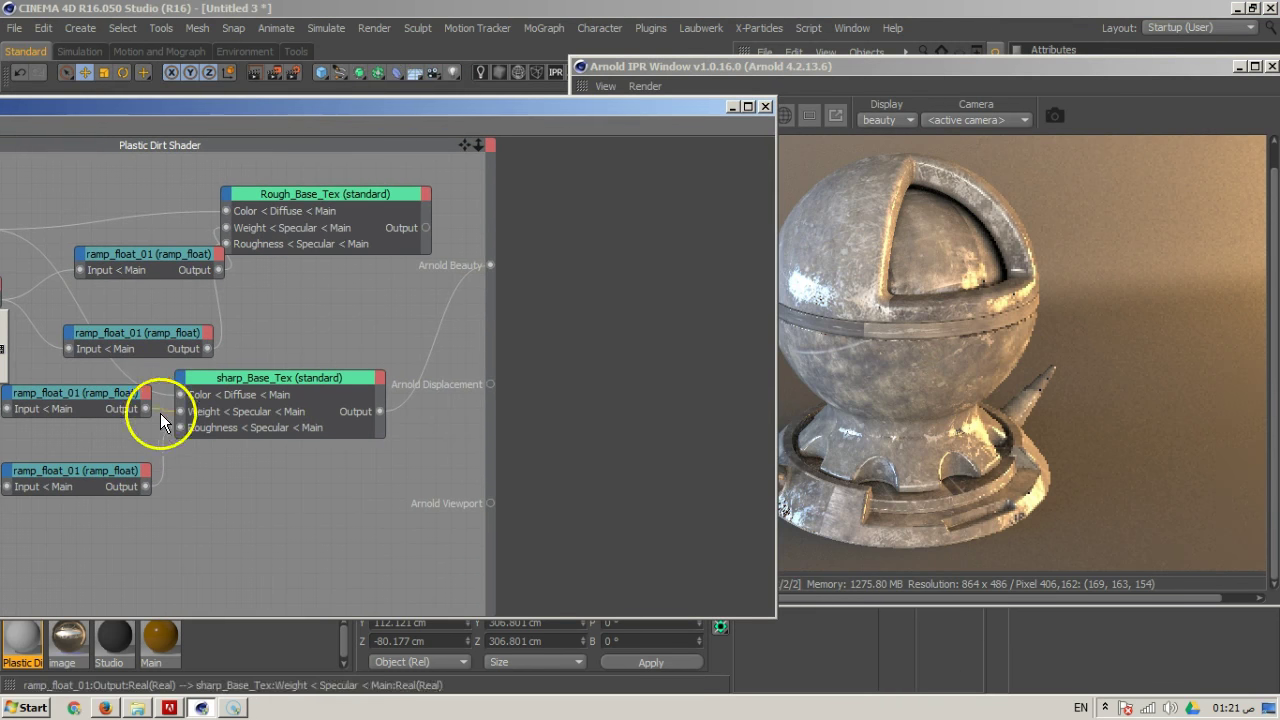
pyautogui.moveTo(108, 469); pyautogui.dragTo(91, 483)
pyautogui.moveTo(81, 393); pyautogui.dragTo(72, 412)
pyautogui.click(313, 527)
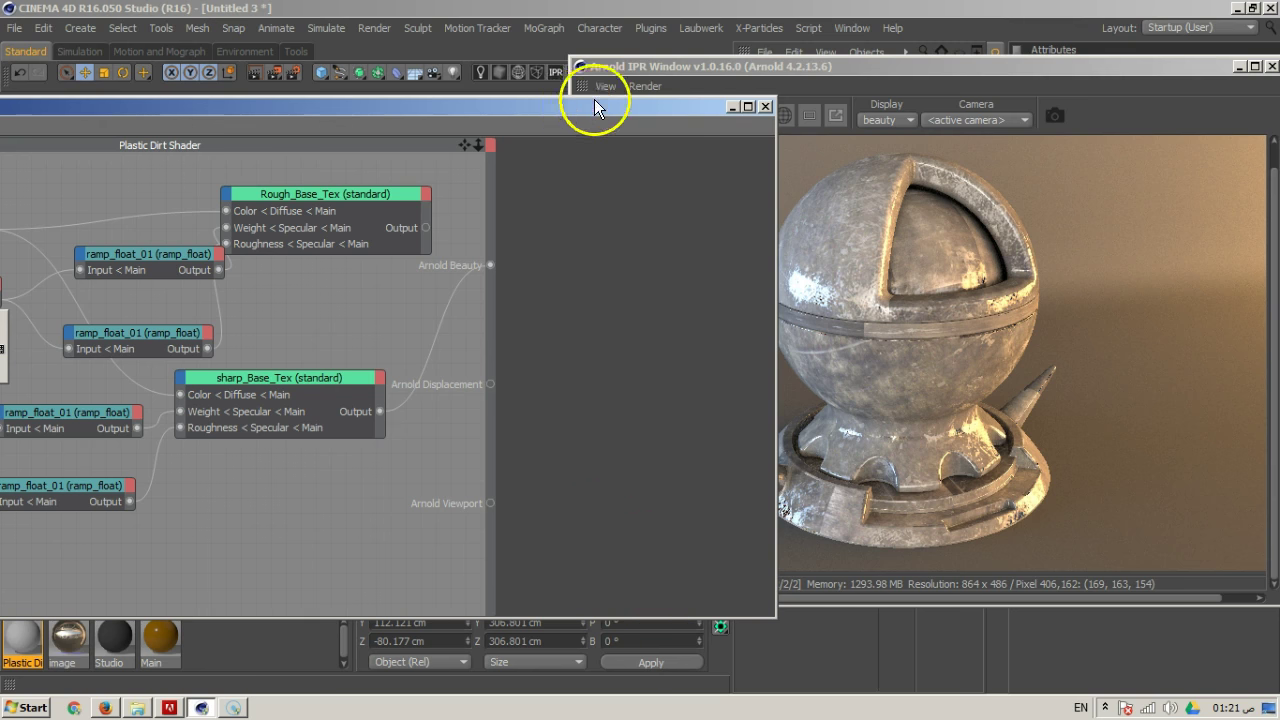
# Add a layer_color shader between Rough_Base_Tex and sharp_Base_Tex, and disconnect sharp_Base_Tex from Arnold Beauty
pyautogui.moveTo(591, 112); pyautogui.dragTo(752, 99)
pyautogui.doubleClick(68, 246)
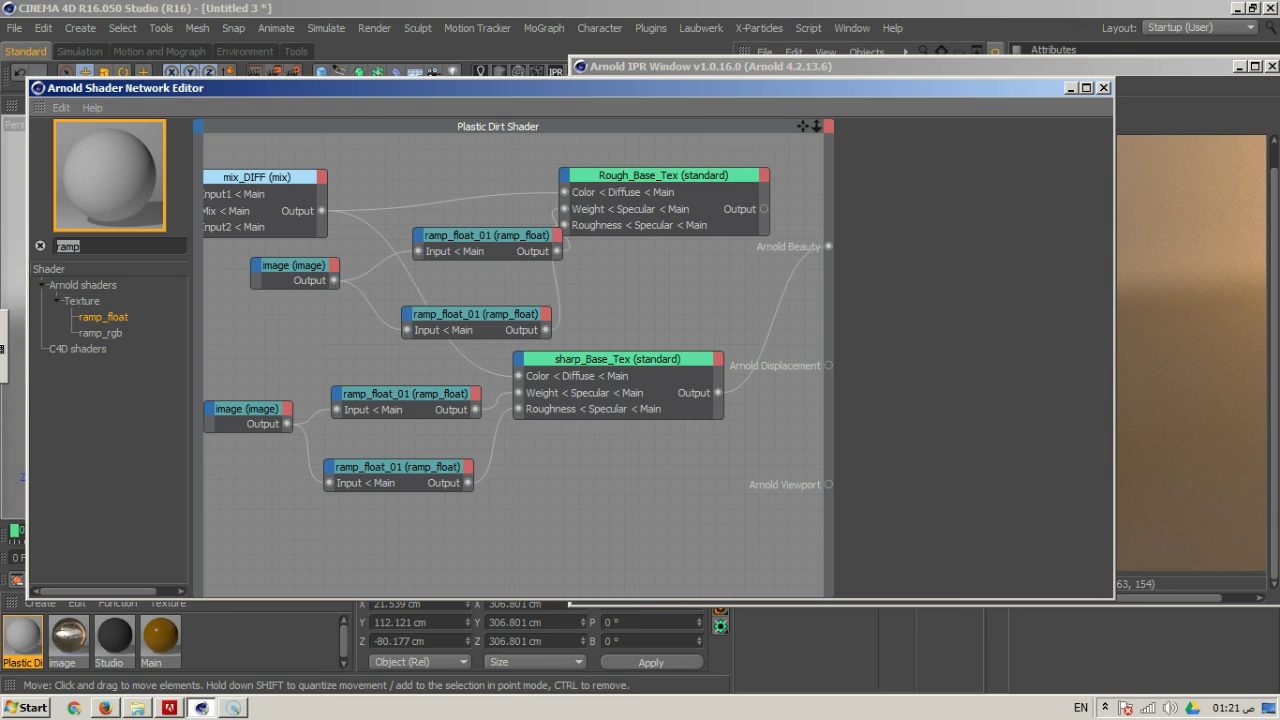
pyautogui.write('Layer')
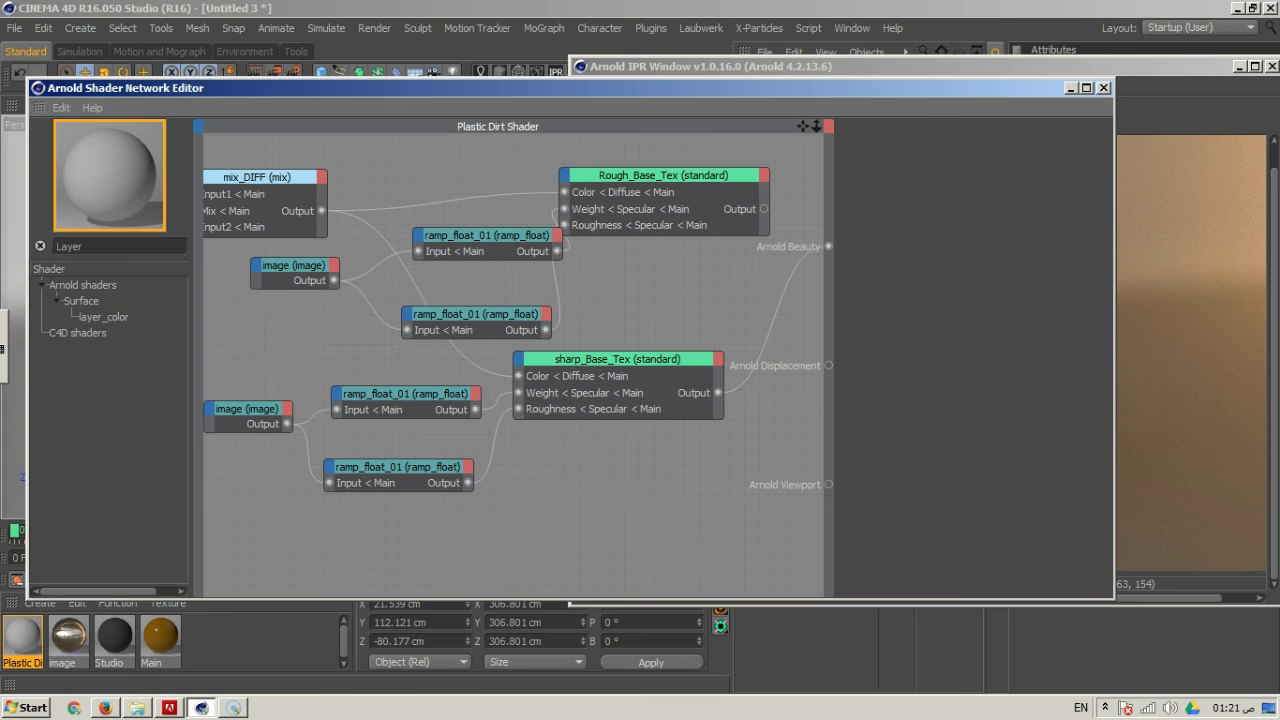
pyautogui.moveTo(108, 318); pyautogui.dragTo(676, 320)
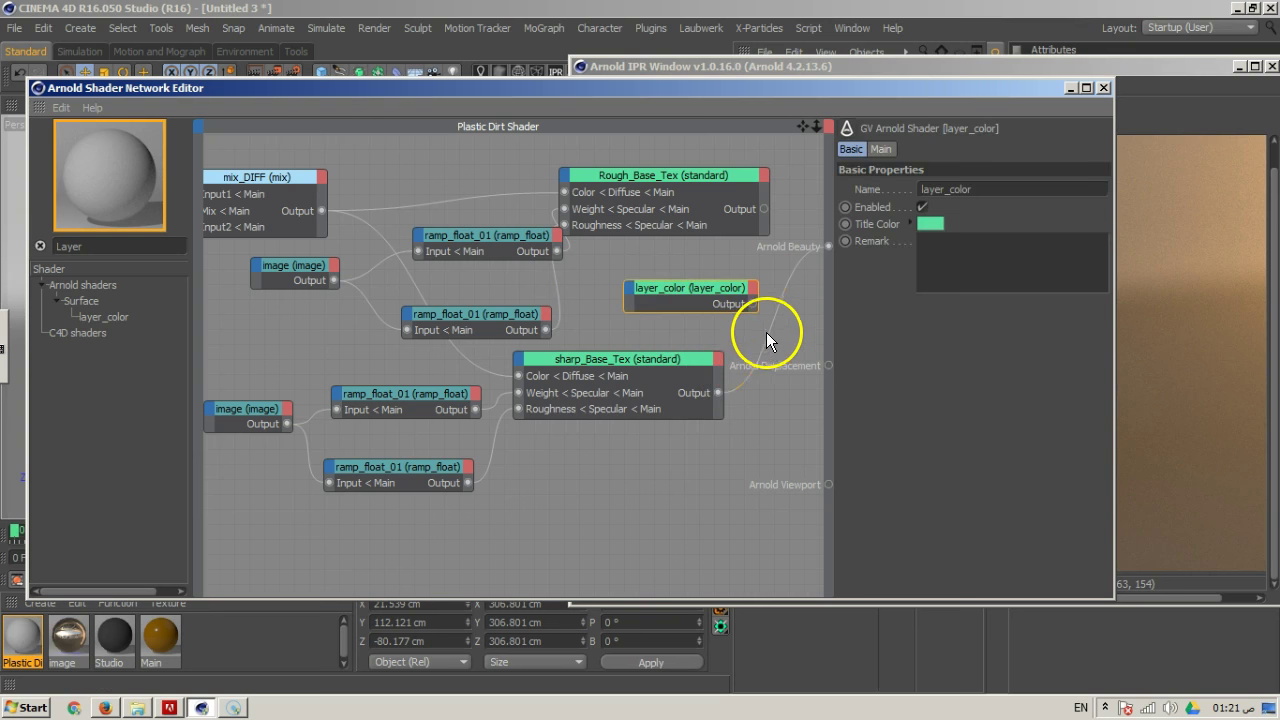
pyautogui.click(765, 342)
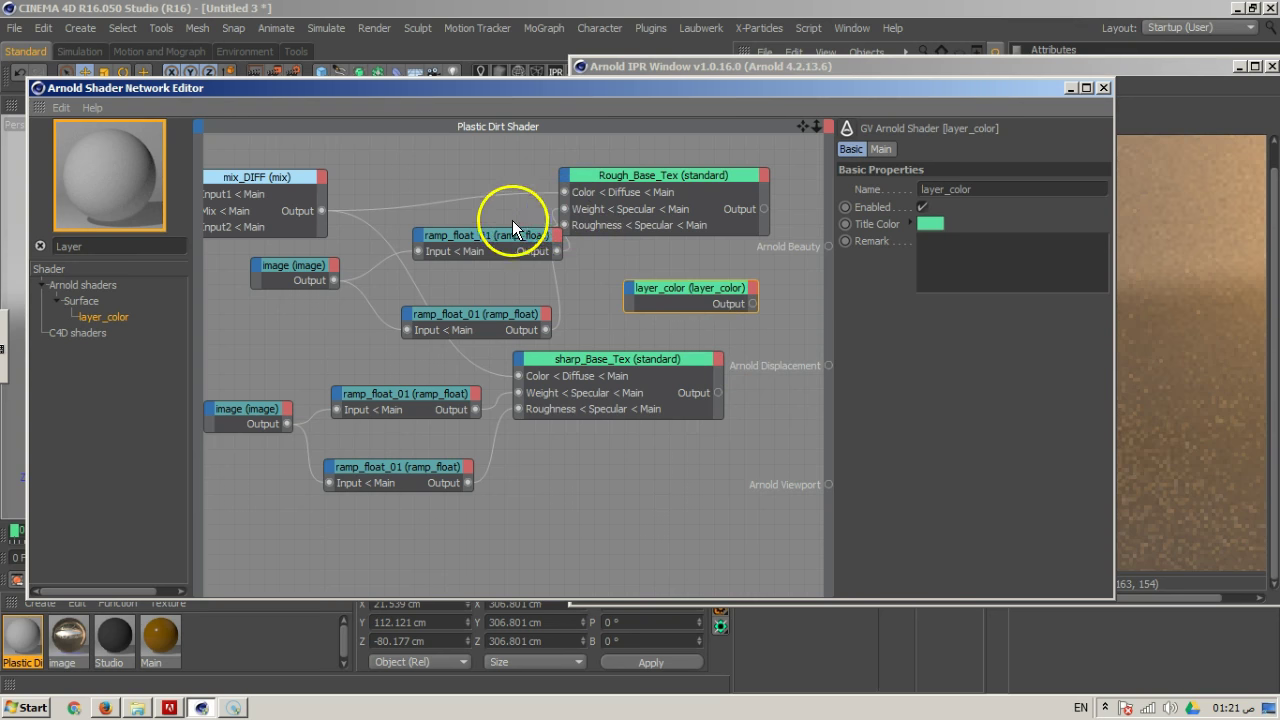
# Move the image and both ramp_float nodes of Rough_Base_Tex up and away from the layer_color node
pyautogui.moveTo(498, 237); pyautogui.dragTo(470, 201)
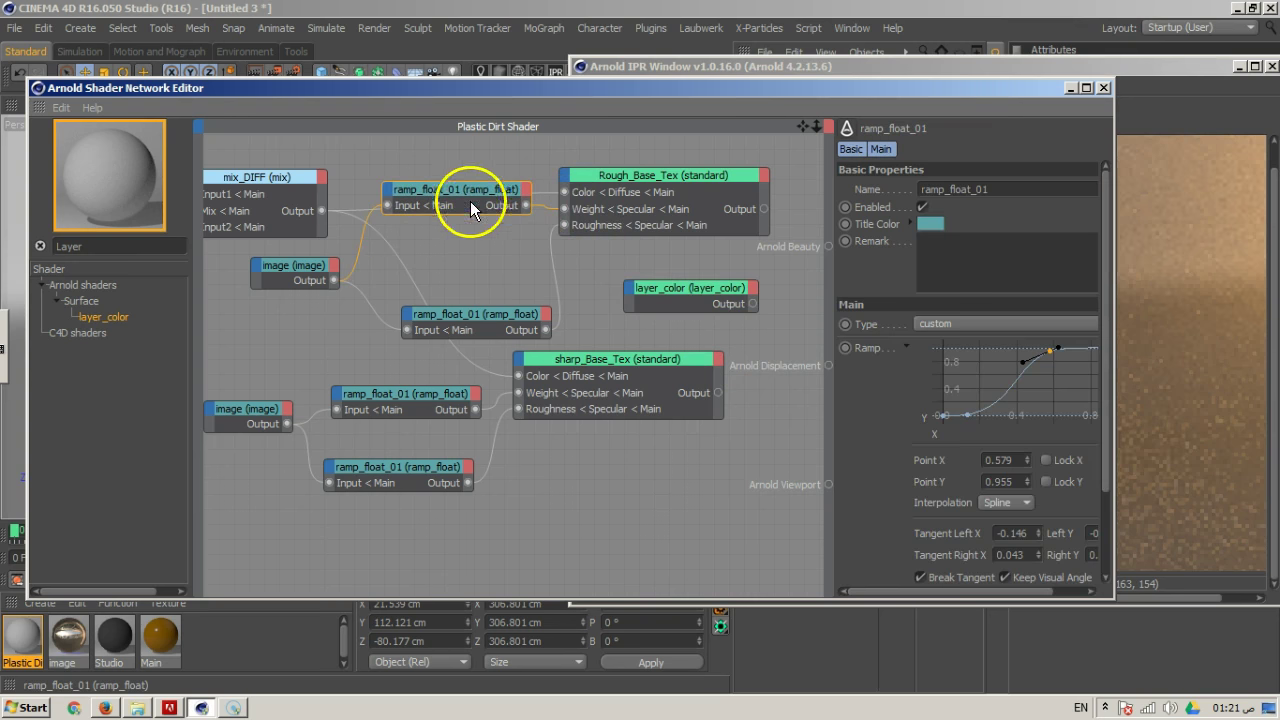
pyautogui.moveTo(499, 314); pyautogui.dragTo(470, 264)
pyautogui.moveTo(300, 286); pyautogui.dragTo(258, 261)
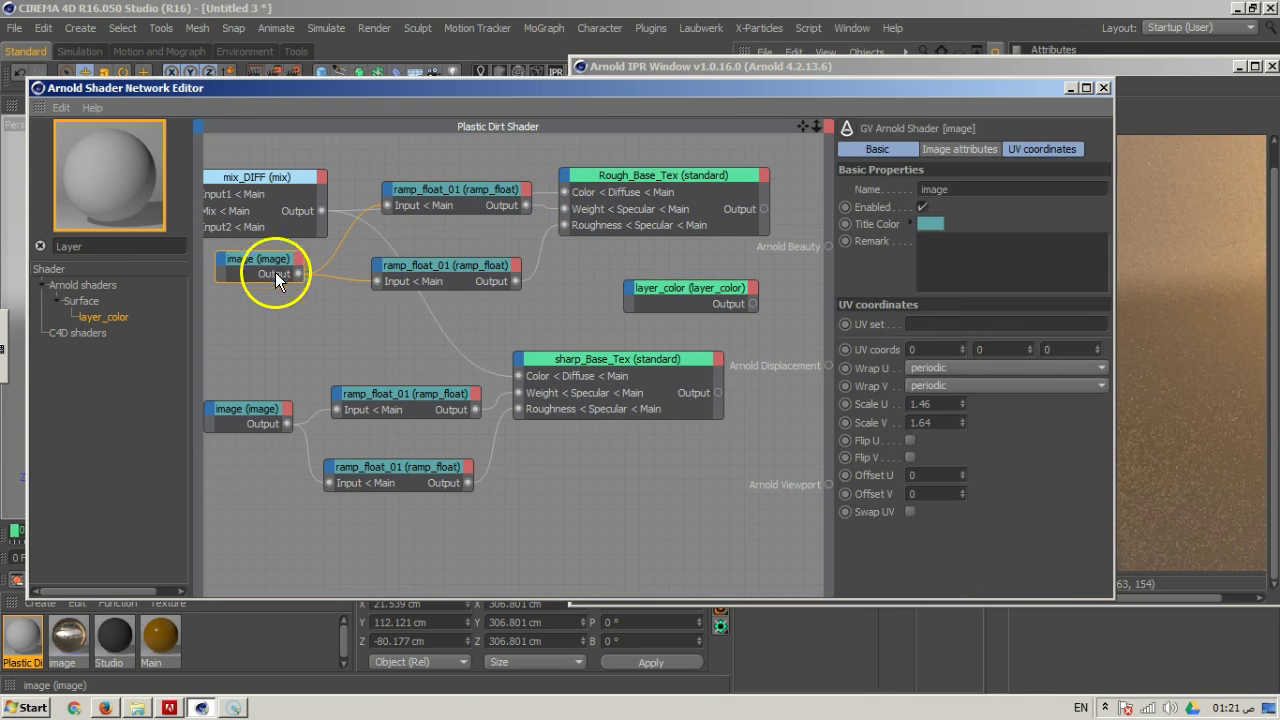
# Add Layer 1 and Layer 2 input ports to the layer_color node and move the node slightly up
pyautogui.click(672, 297)
pyautogui.moveTo(660, 302)
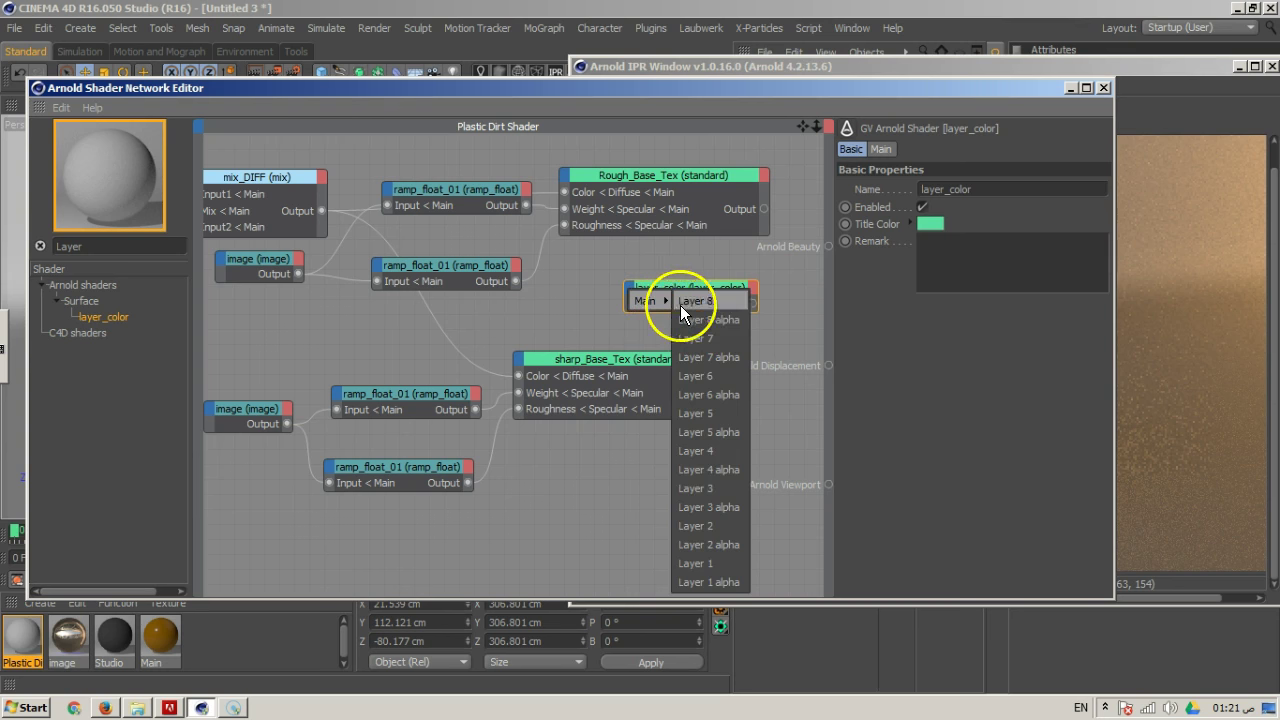
pyautogui.click(712, 562)
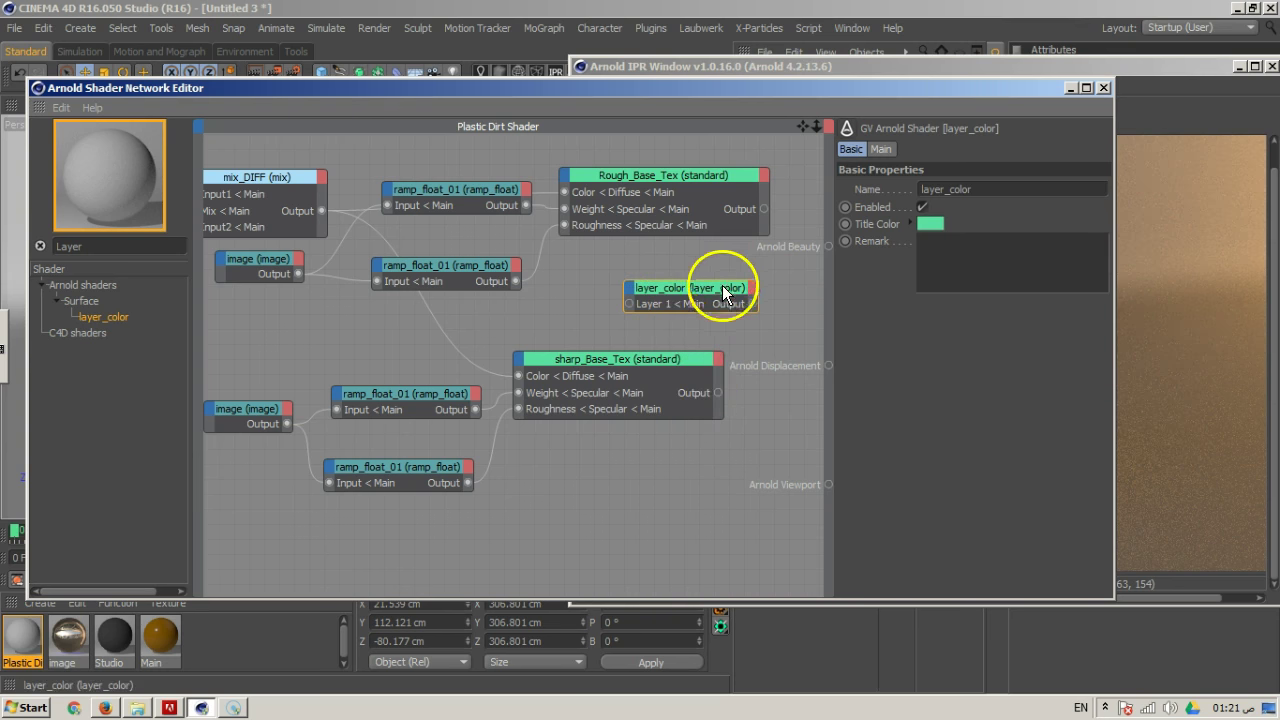
pyautogui.click(633, 289)
pyautogui.moveTo(660, 298)
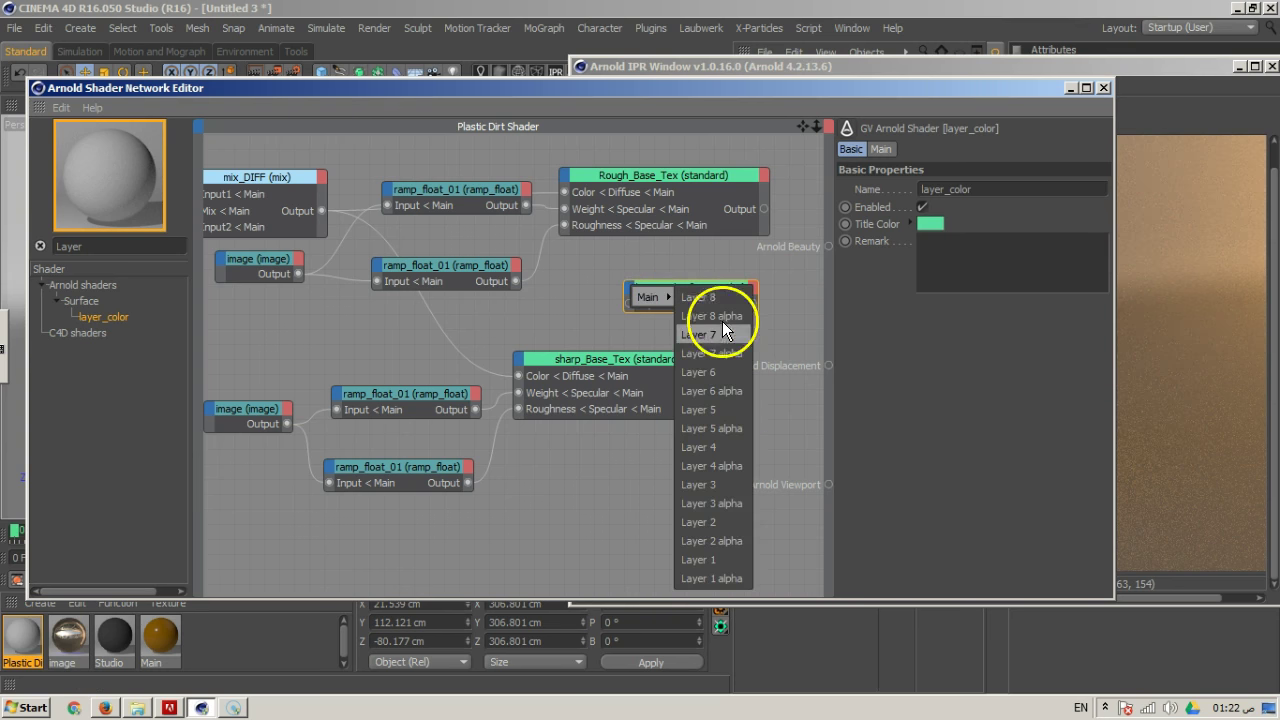
pyautogui.click(714, 523)
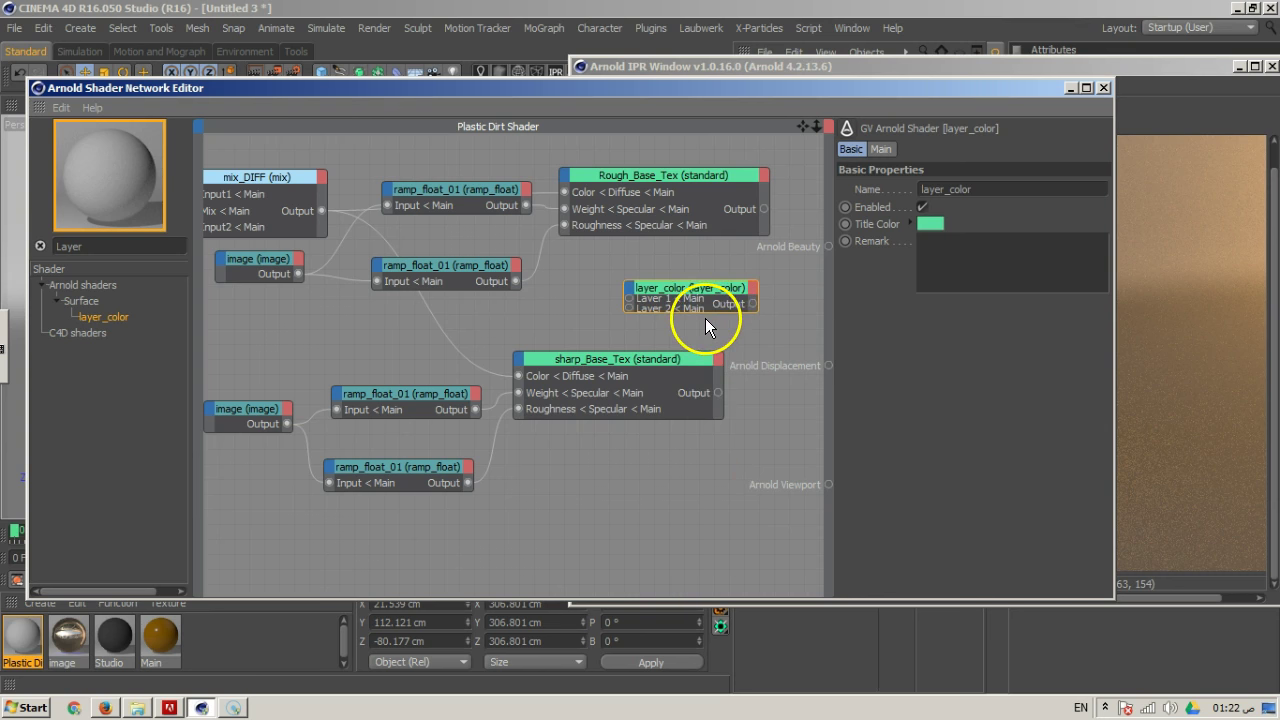
pyautogui.moveTo(705, 290); pyautogui.dragTo(704, 271)
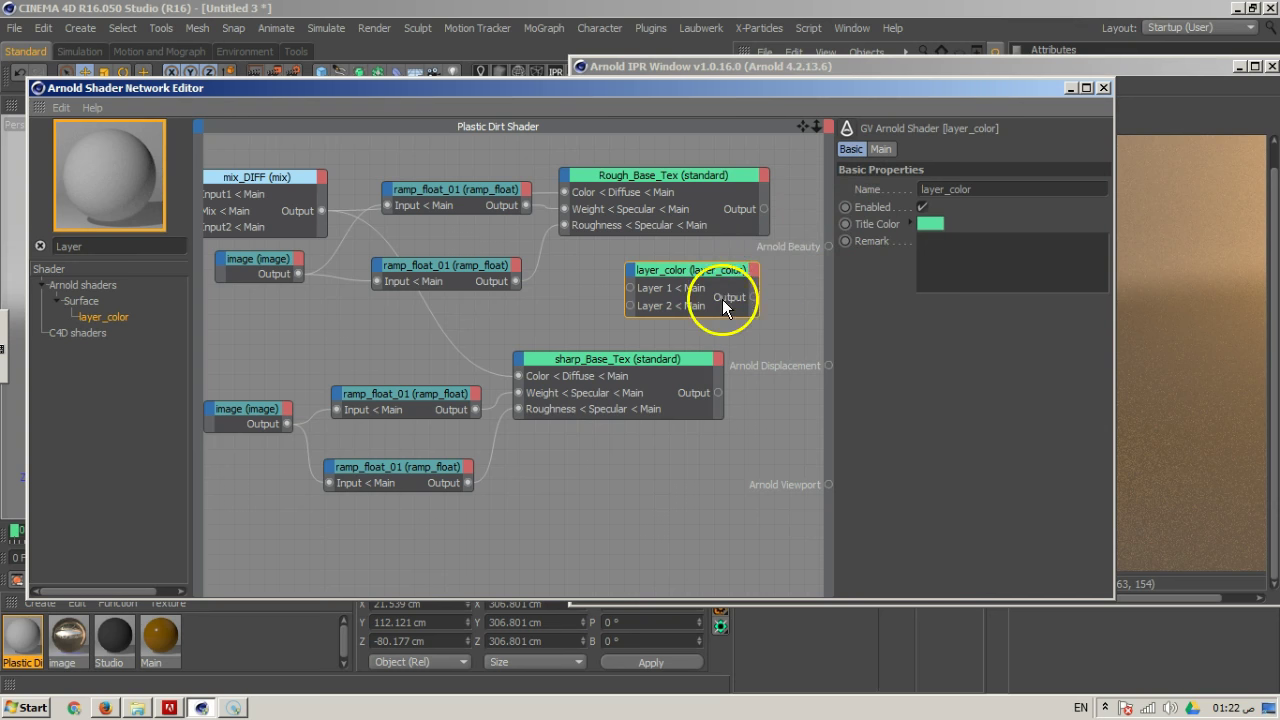
# Set the layer_color node's Layer 1 to red and Layer 2 to cyan, and connect its output to Arnold Beauty
pyautogui.click(881, 149)
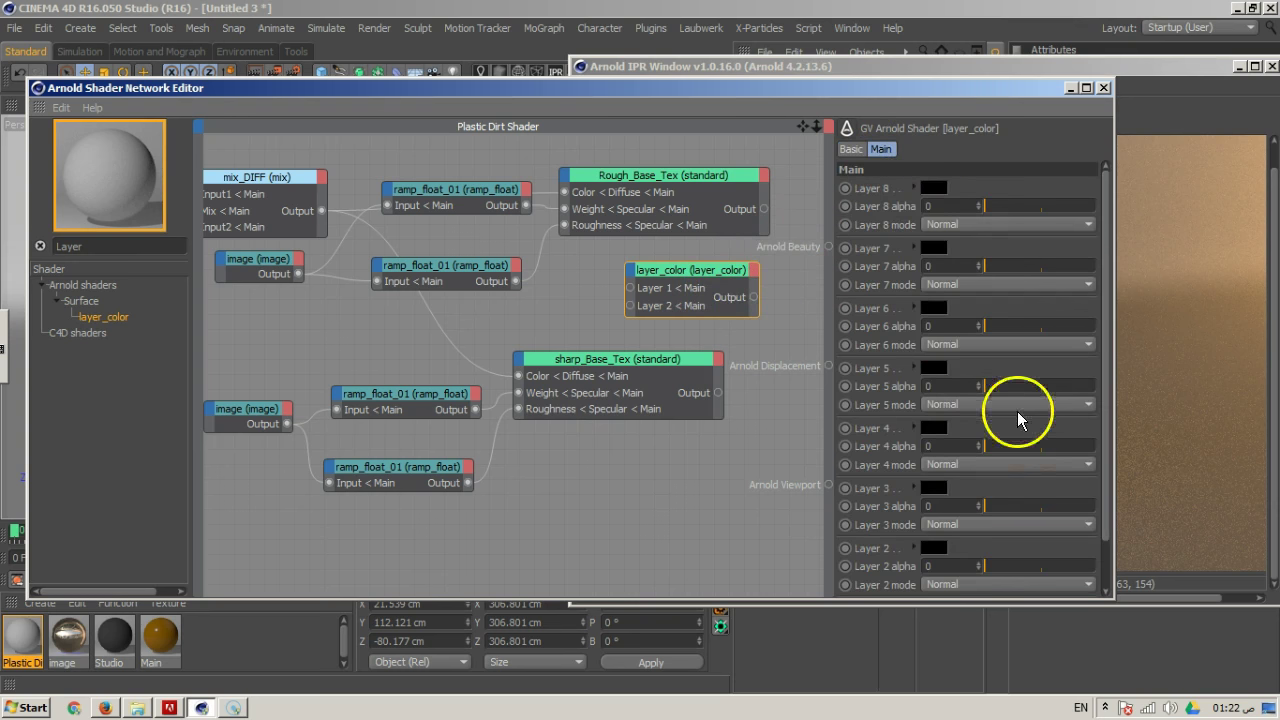
pyautogui.scroll(-3, 1090, 560)
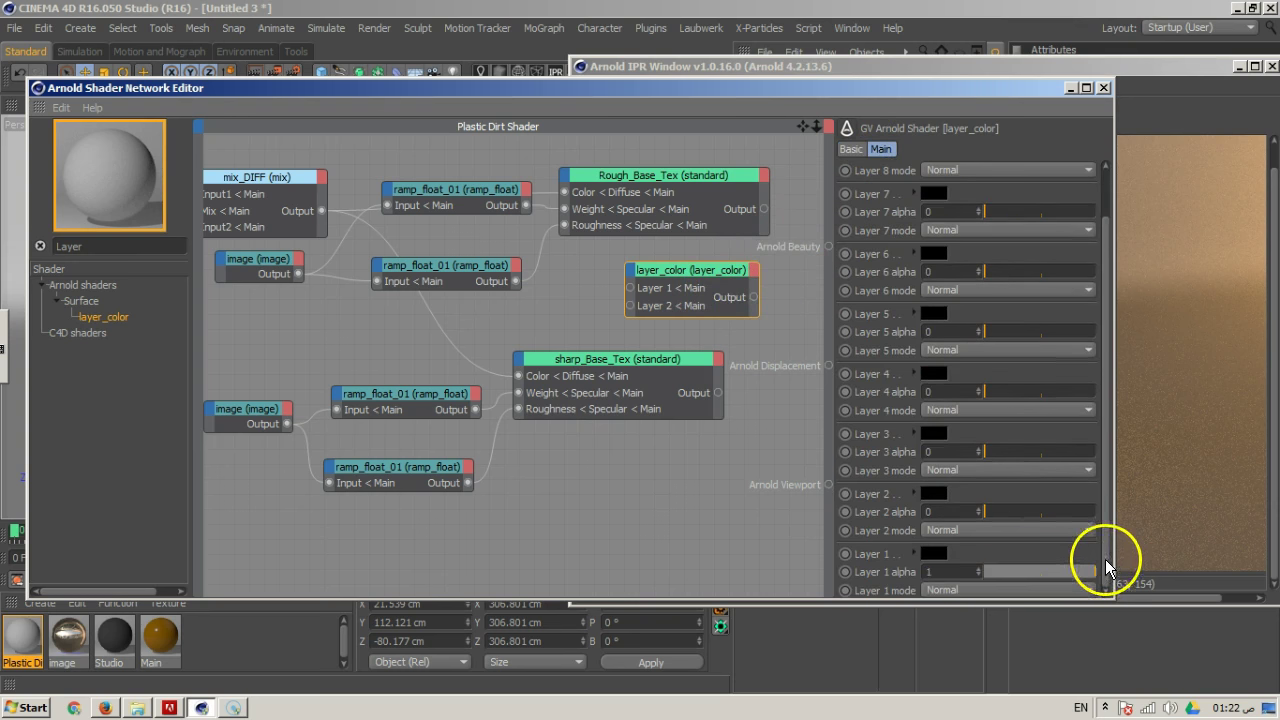
pyautogui.click(933, 553)
pyautogui.click(944, 494)
pyautogui.click(903, 641)
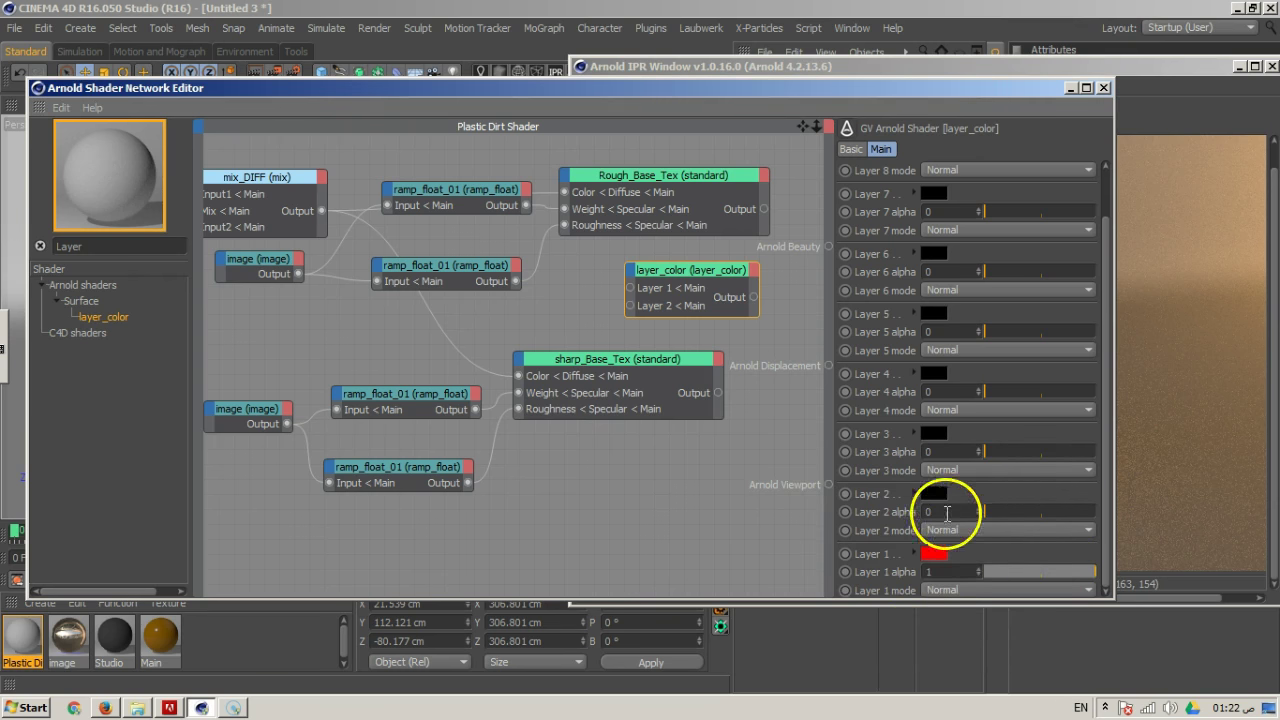
pyautogui.click(943, 494)
pyautogui.click(908, 424)
pyautogui.click(968, 423)
pyautogui.click(900, 583)
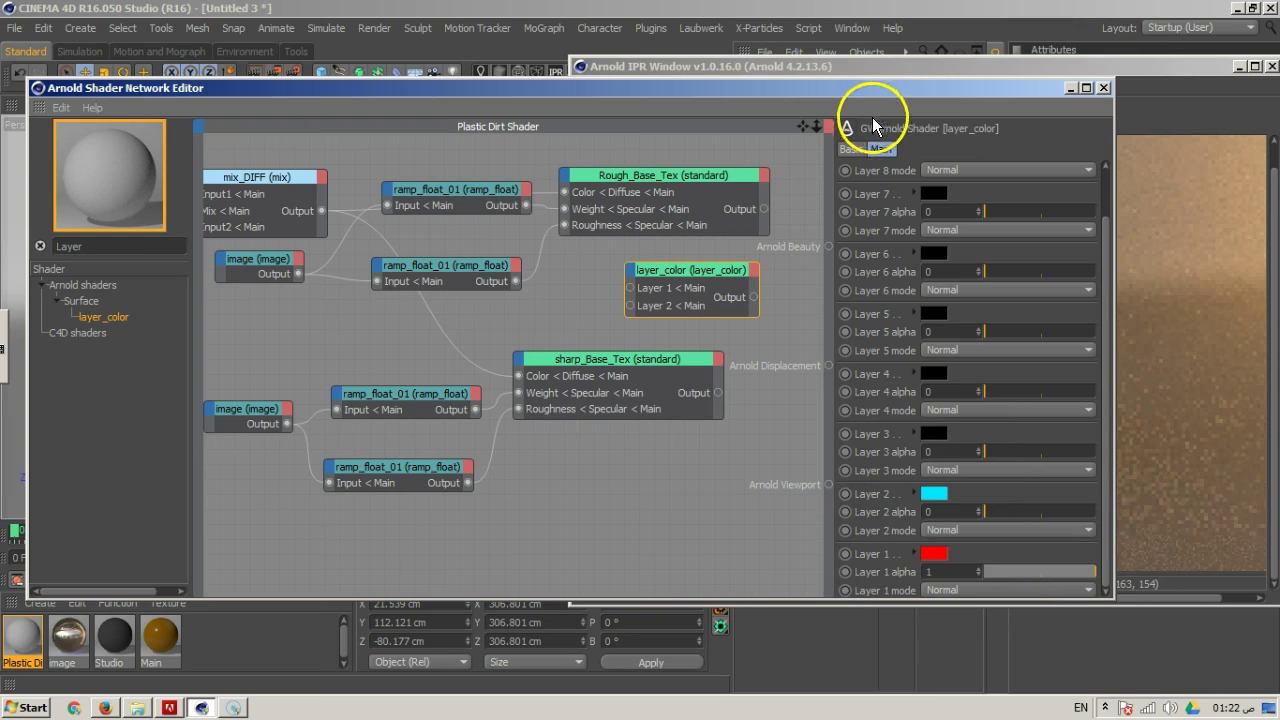
pyautogui.moveTo(753, 297); pyautogui.dragTo(828, 247)
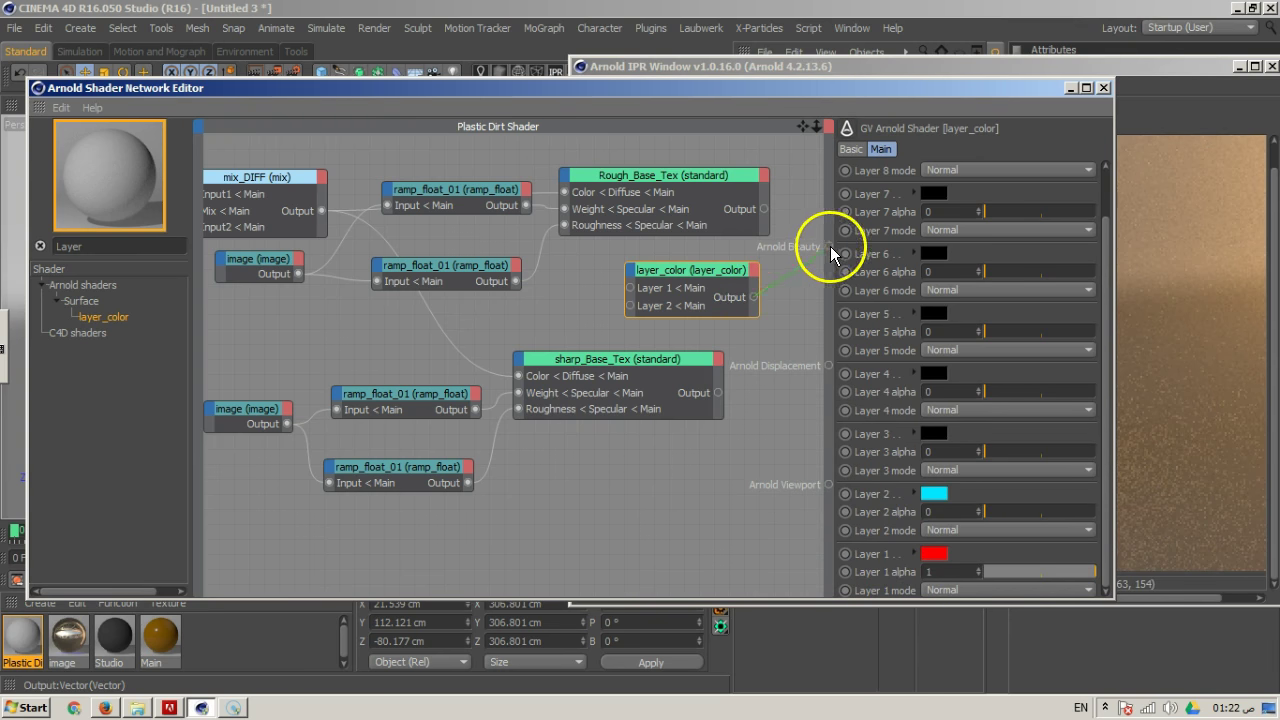
# Search the shaders for "util" and add a utility node beside layer_color, with its color mode on color
pyautogui.moveTo(1008, 92); pyautogui.dragTo(1005, 64)
pyautogui.doubleClick(130, 223)
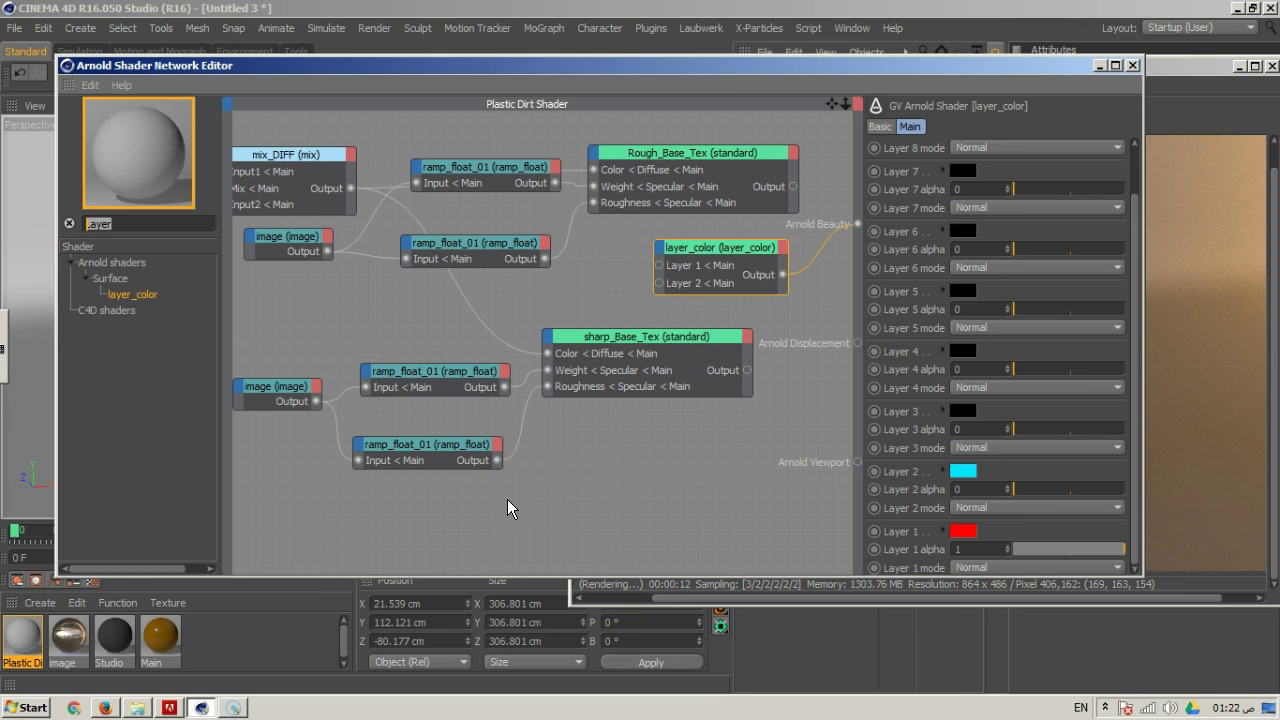
pyautogui.write('util')
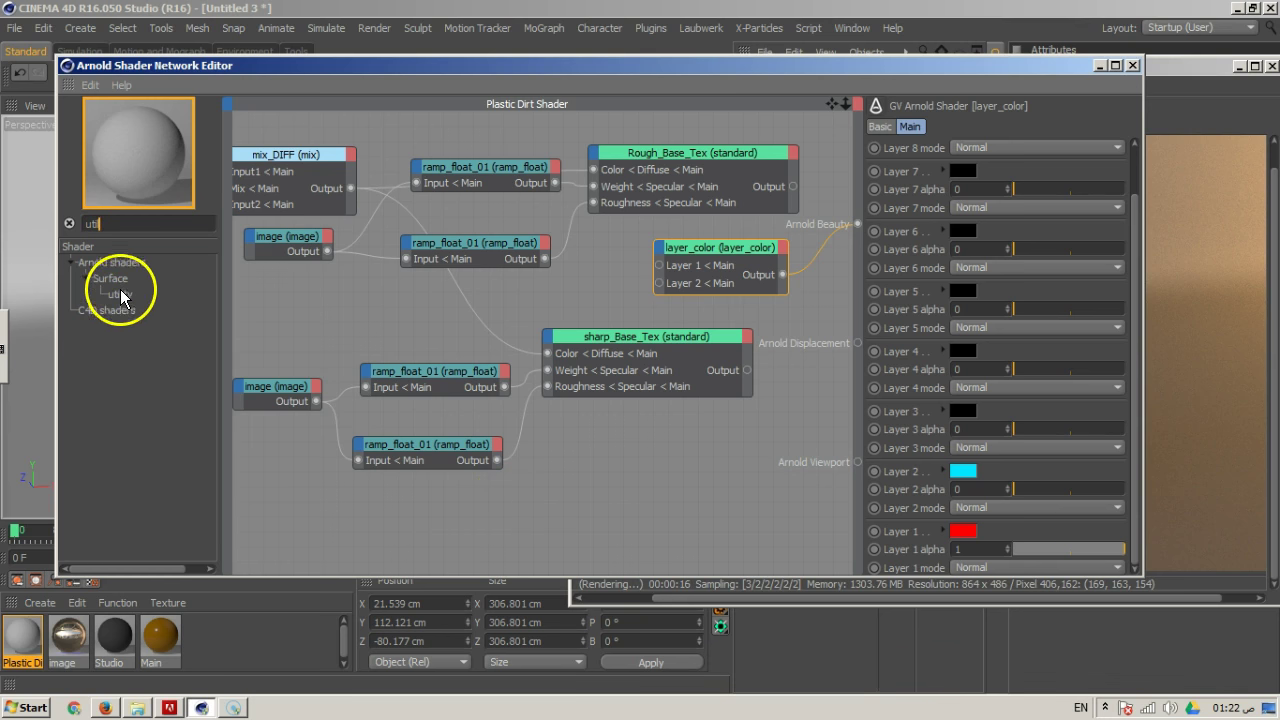
pyautogui.moveTo(228, 299); pyautogui.dragTo(548, 287)
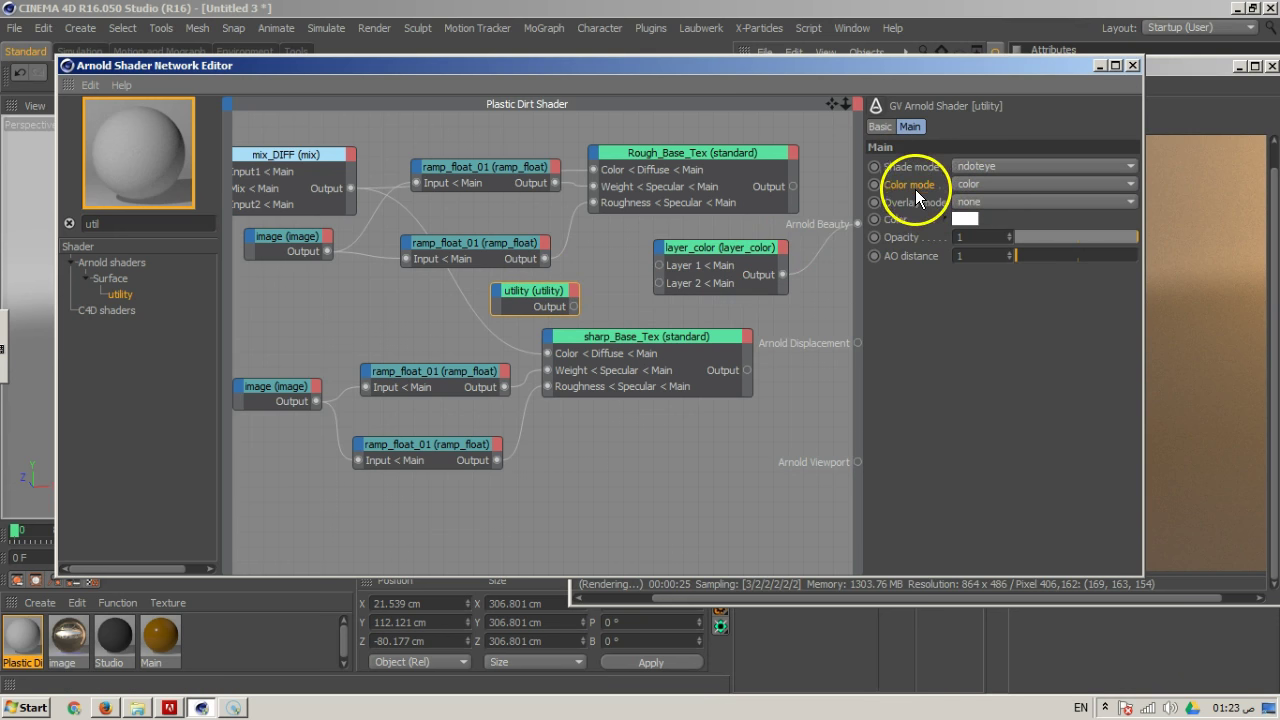
pyautogui.click(975, 186)
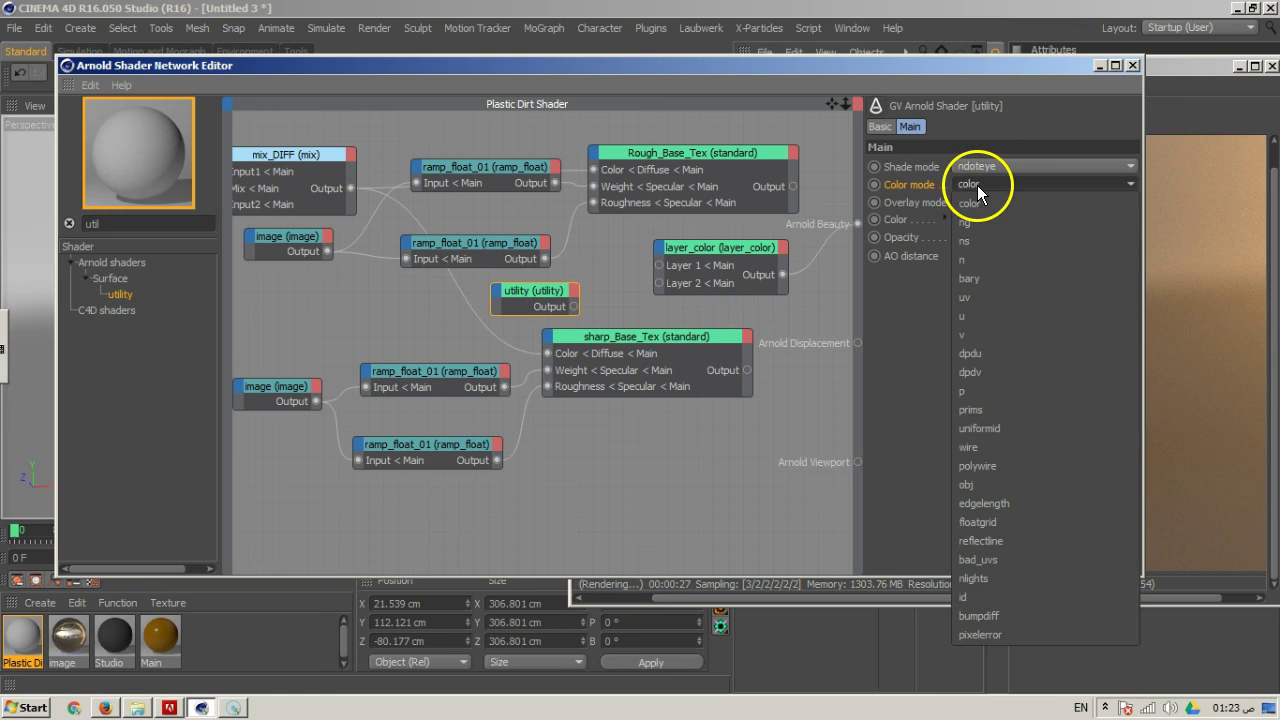
pyautogui.click(977, 183)
# Connect the utility node's output to the Layer 2 alpha input of layer_color
pyautogui.moveTo(1022, 72); pyautogui.dragTo(647, 92)
pyautogui.moveTo(199, 325); pyautogui.dragTo(305, 277)
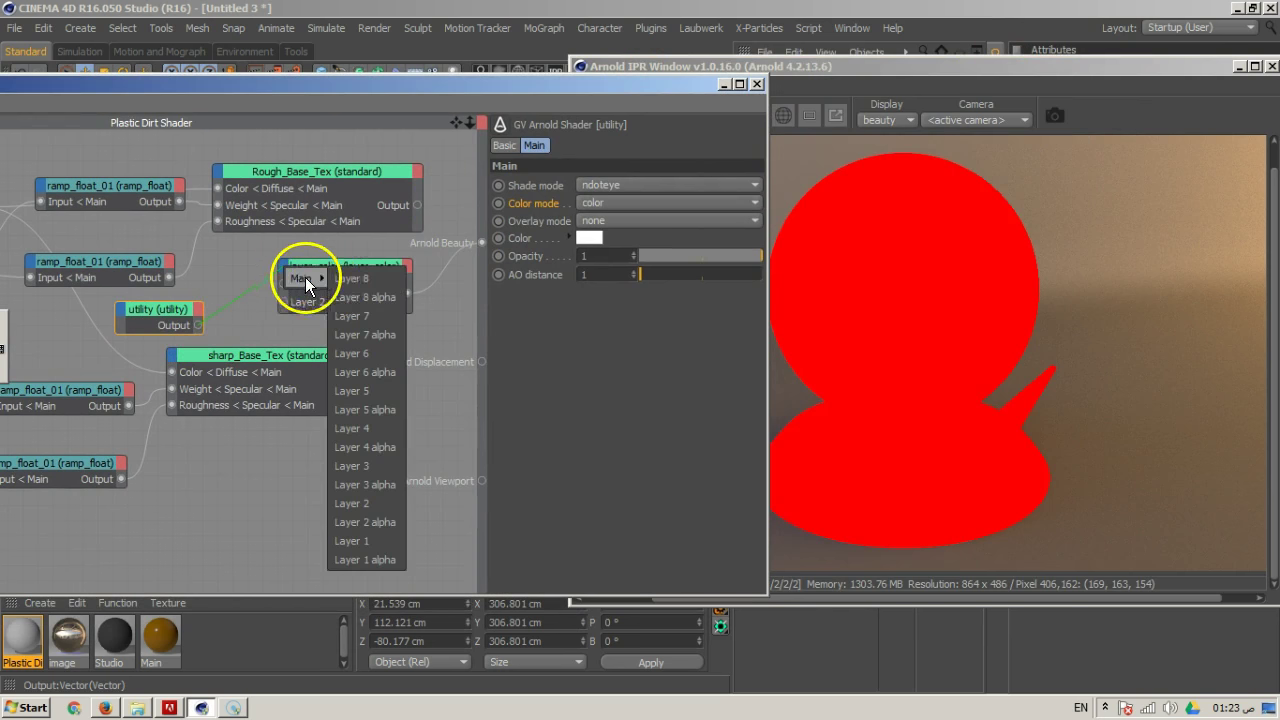
pyautogui.click(391, 521)
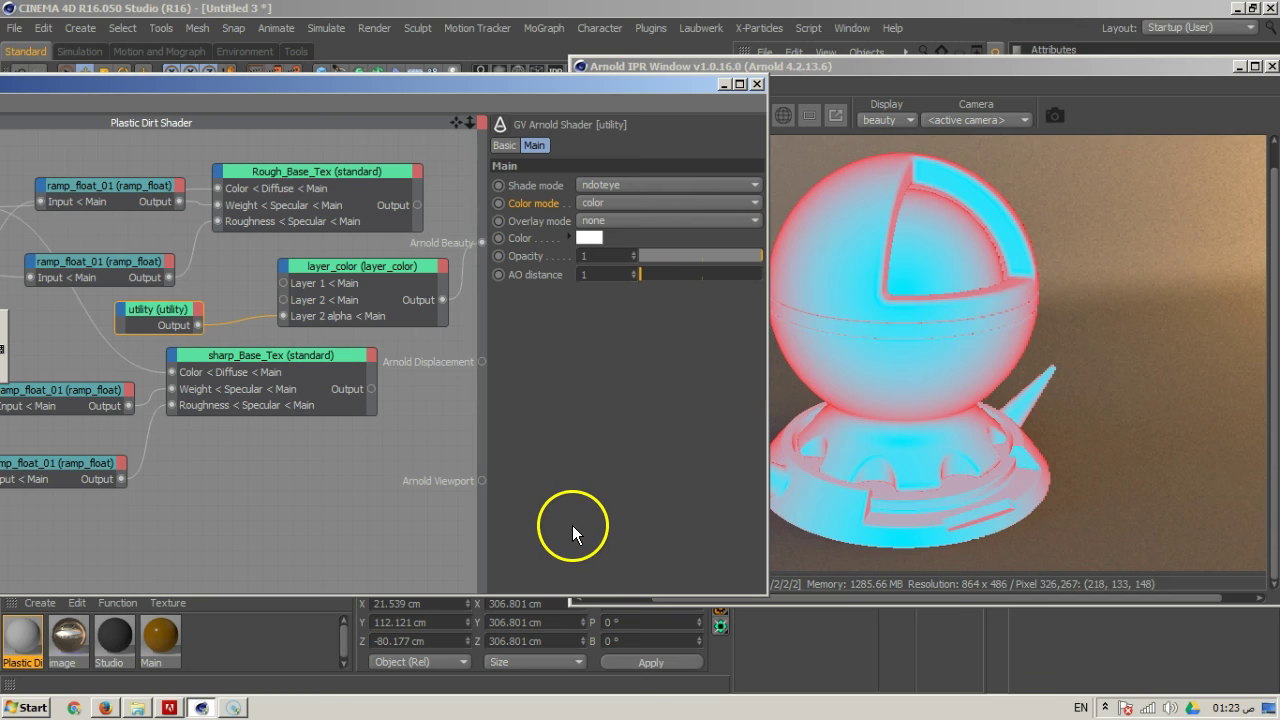
# Insert a ramp_float node on the connection between utility and layer_color, using its main Input port
pyautogui.moveTo(491, 88); pyautogui.dragTo(833, 90)
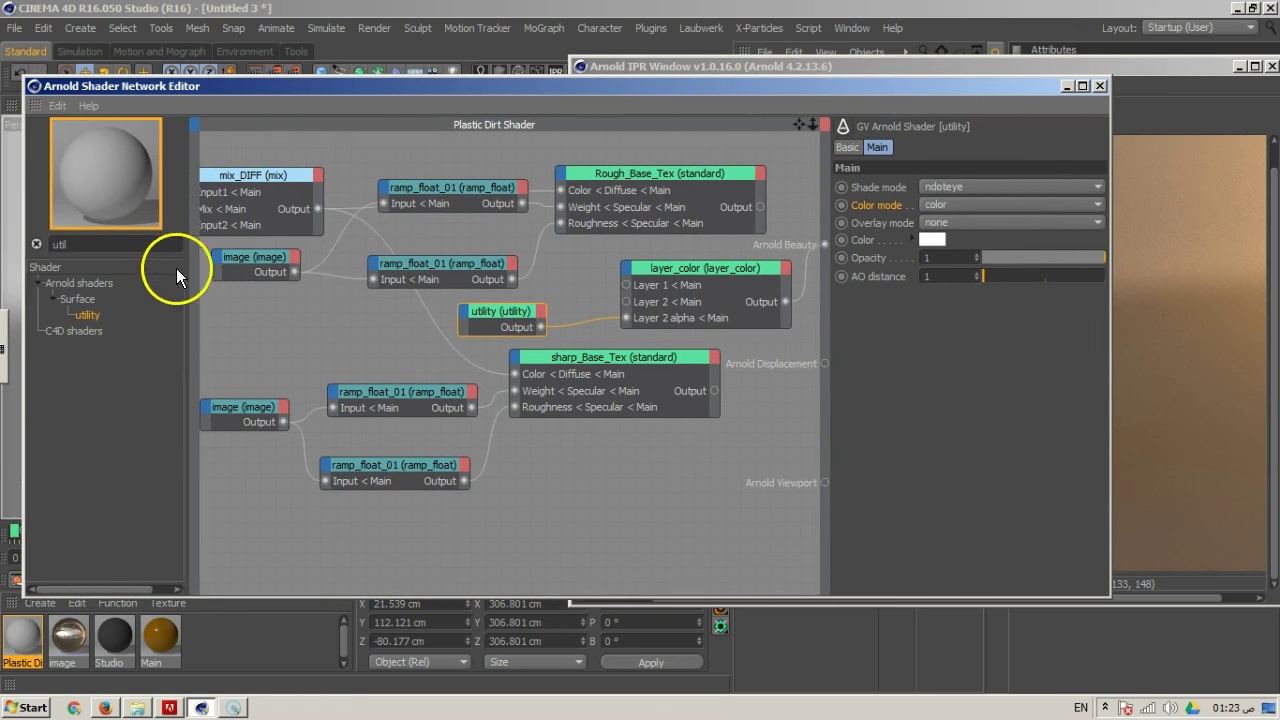
pyautogui.write('r')
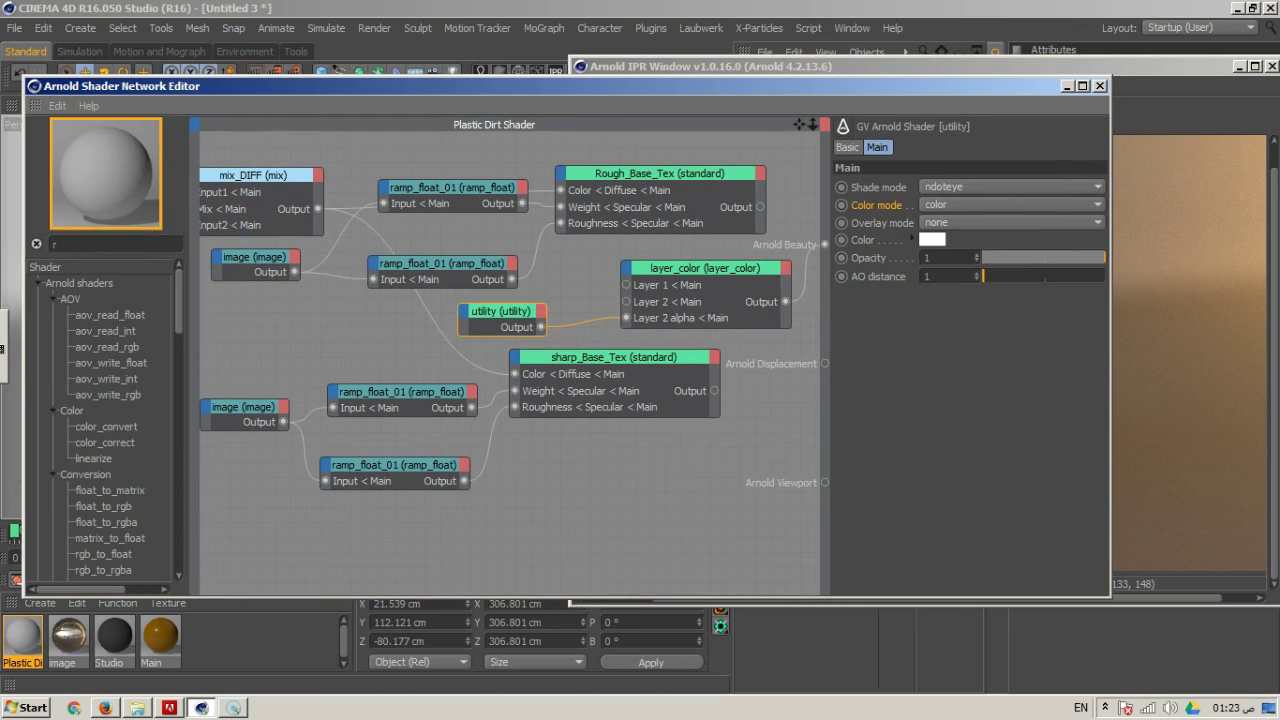
pyautogui.write('amp')
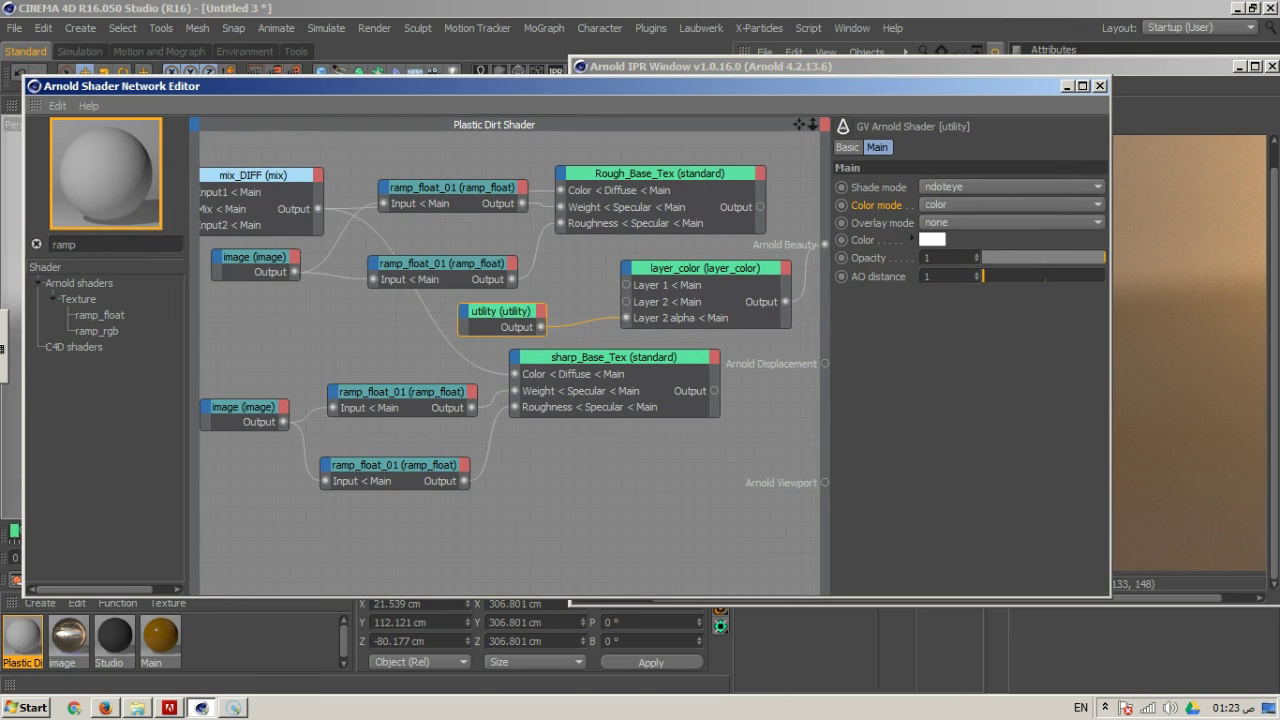
pyautogui.click(100, 315)
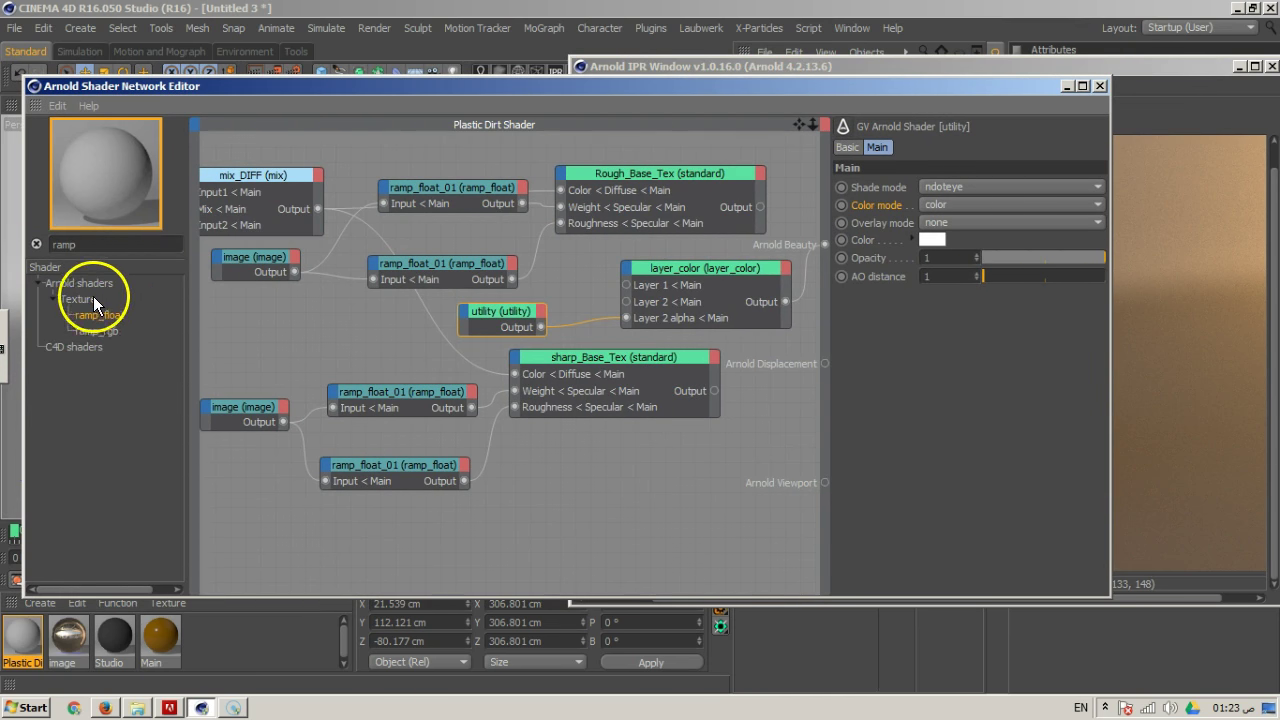
pyautogui.click(519, 318)
pyautogui.click(580, 346)
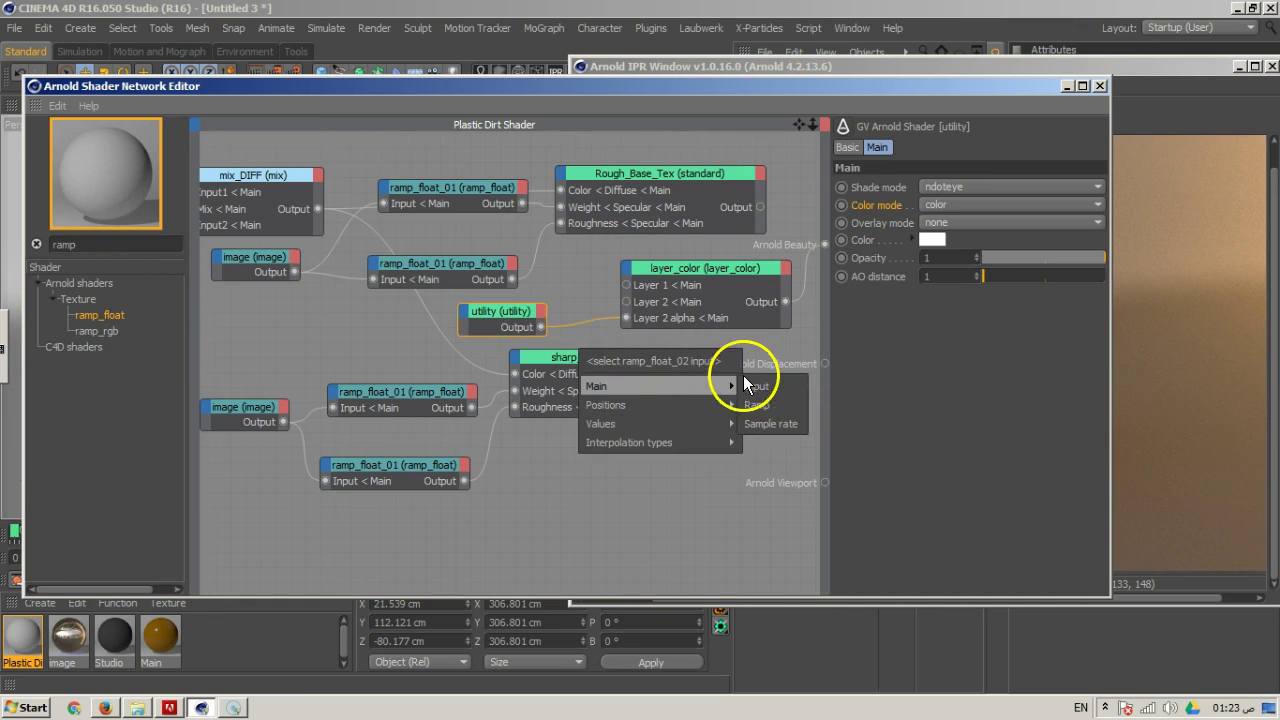
pyautogui.click(765, 386)
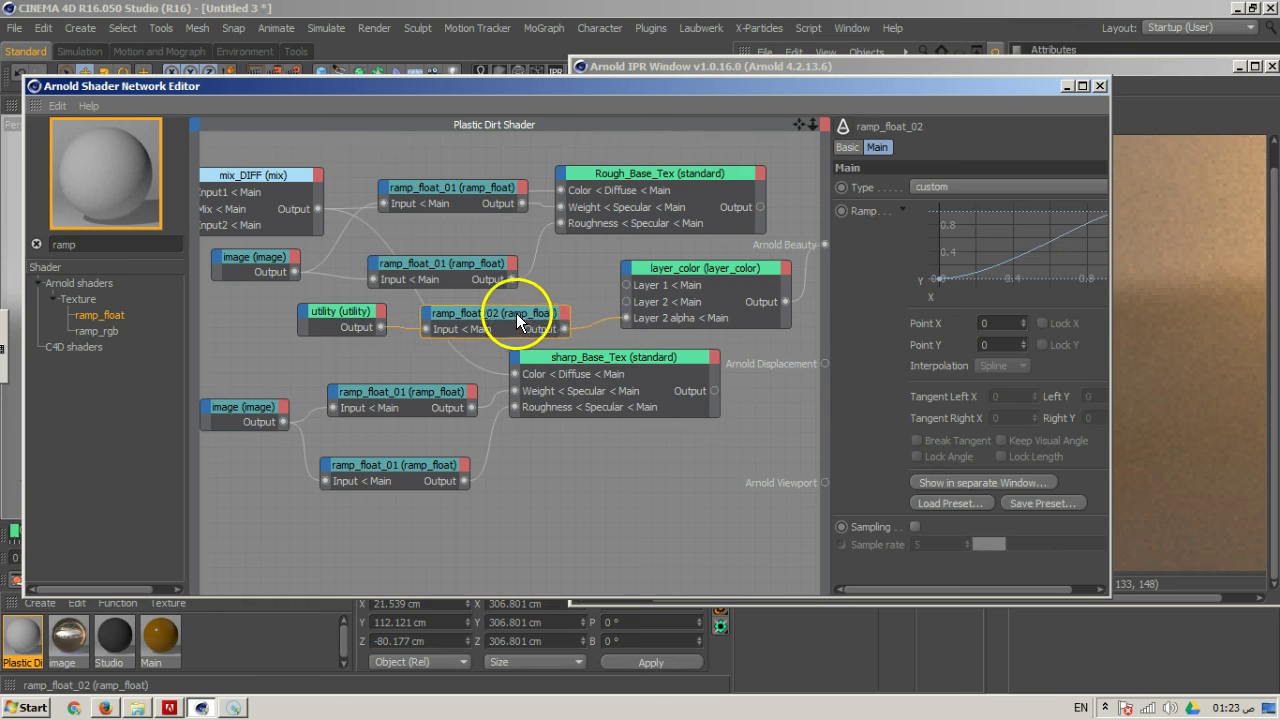
# Open the new ramp's curve in a separate window and add linear points at about (0.827, 0.852) and (0.196, 0.098)
pyautogui.moveTo(815, 89); pyautogui.dragTo(372, 97)
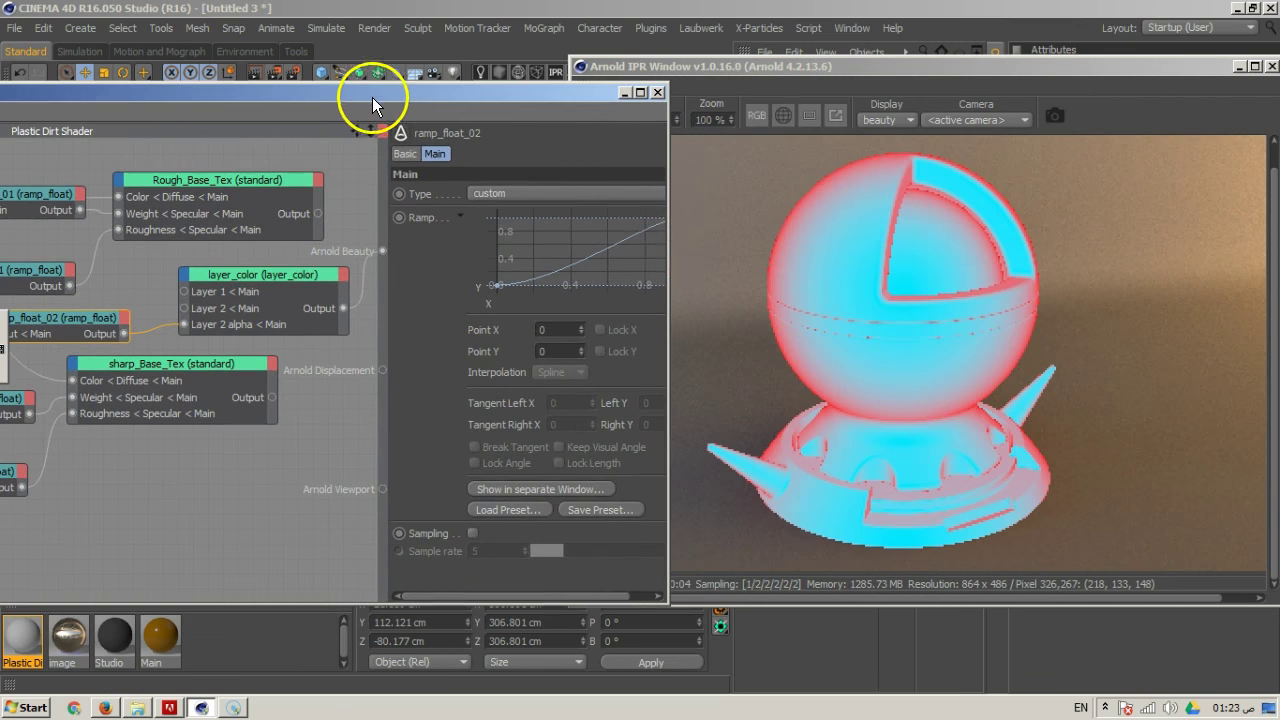
pyautogui.click(561, 489)
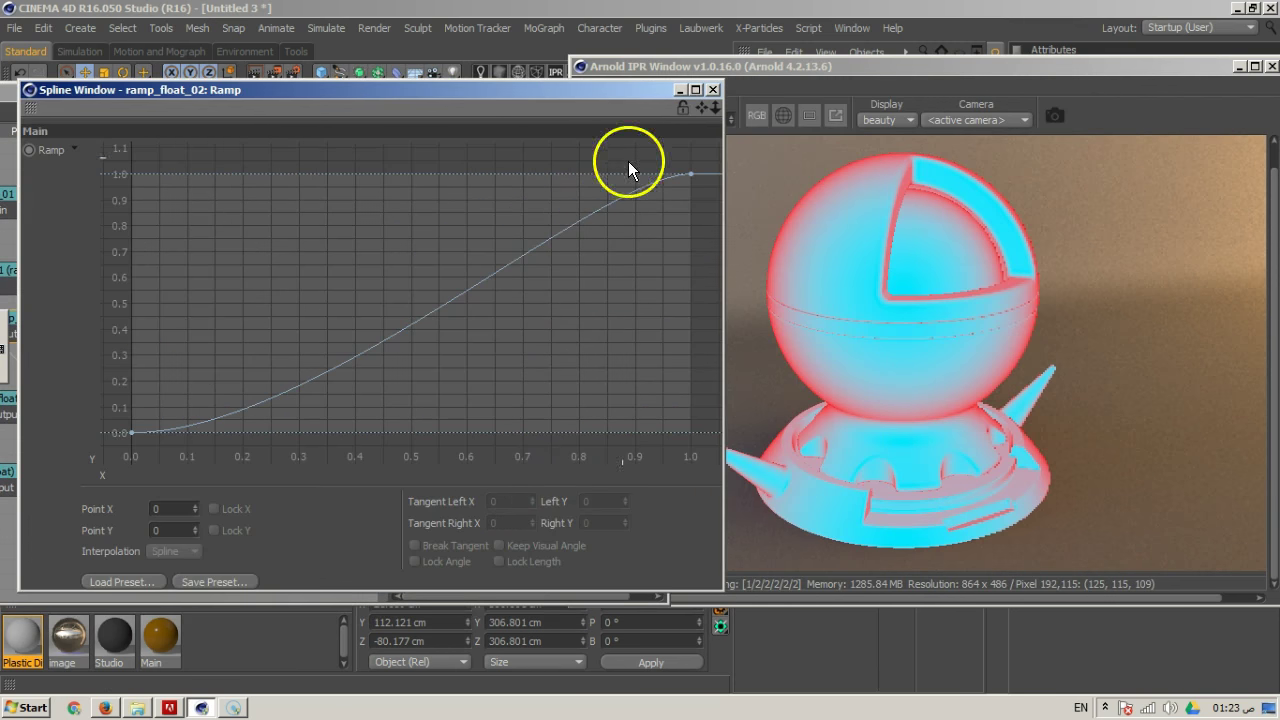
pyautogui.keyDown('ctrl'); pyautogui.click(596, 212); pyautogui.keyUp('ctrl')
pyautogui.keyDown('ctrl'); pyautogui.click(242, 409); pyautogui.keyUp('ctrl')
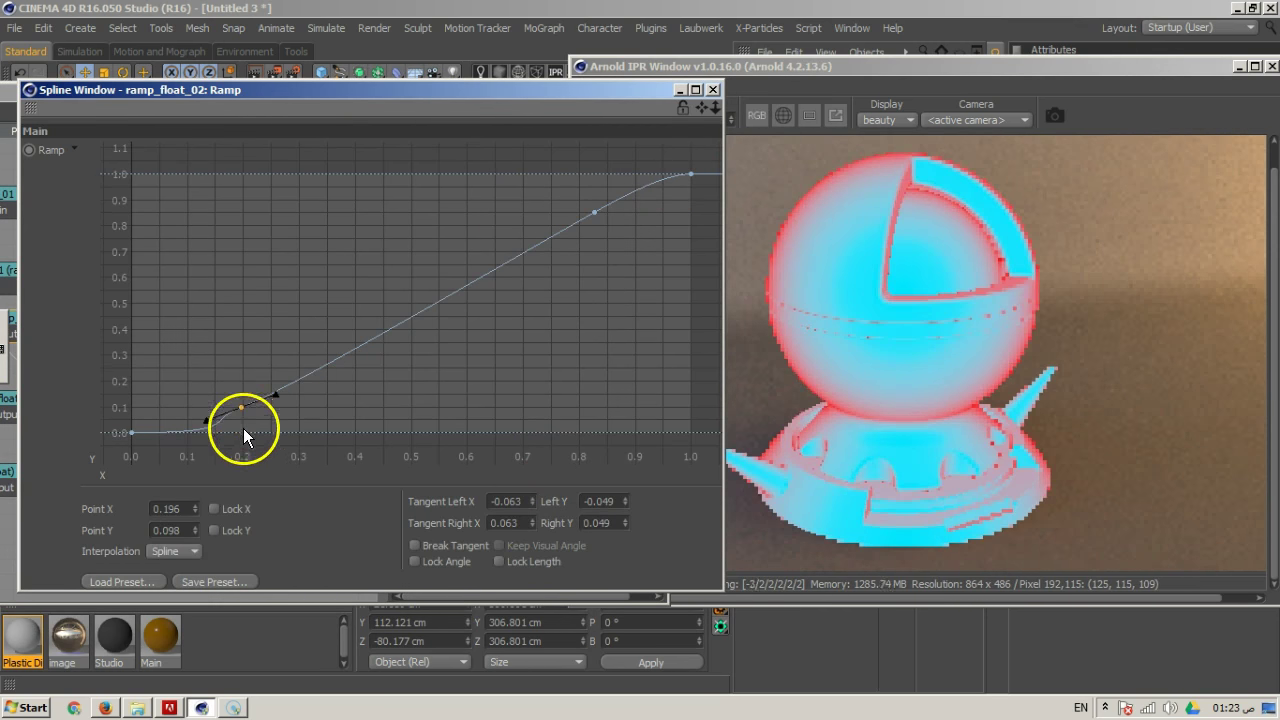
pyautogui.click(190, 551)
pyautogui.click(186, 590)
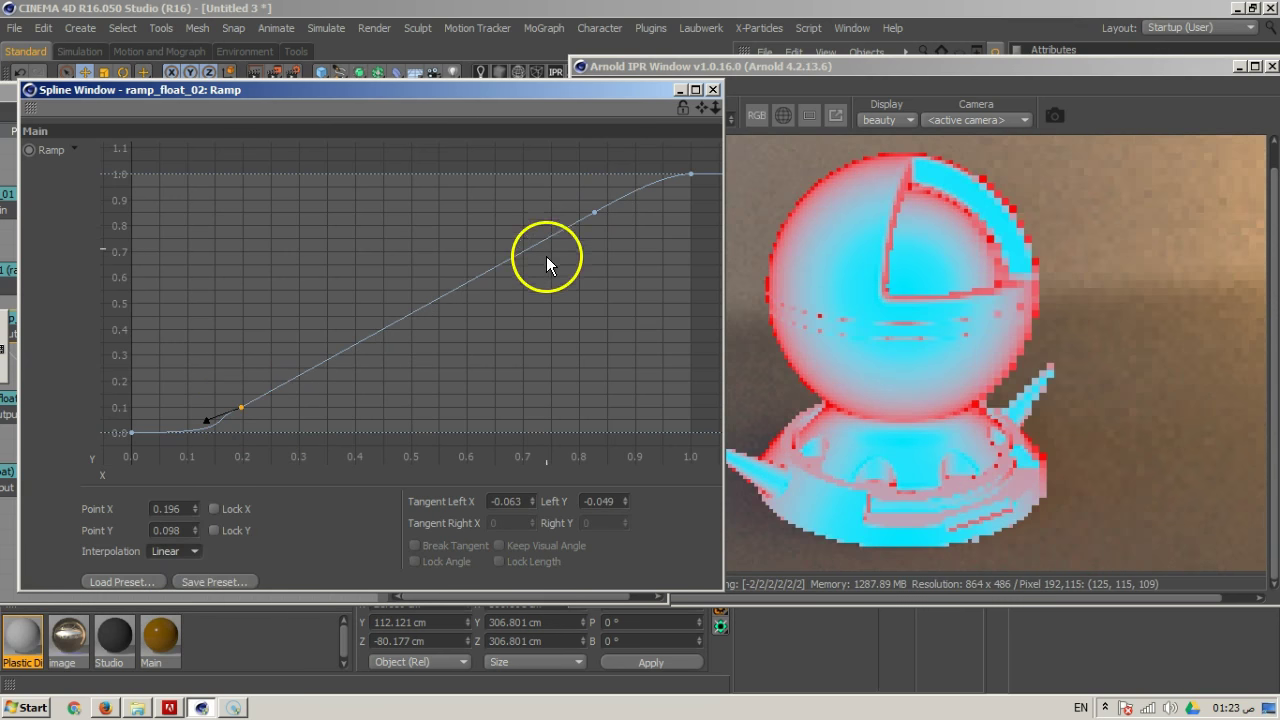
pyautogui.click(592, 214)
pyautogui.click(187, 553)
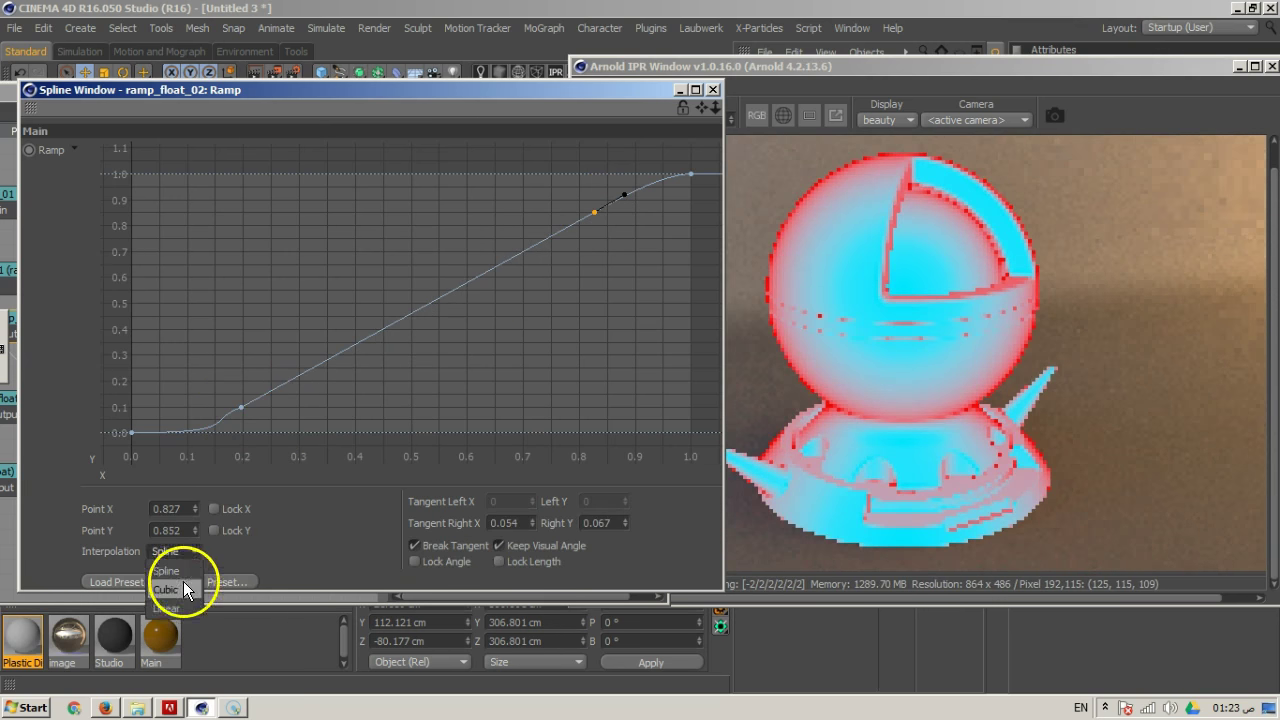
pyautogui.click(185, 607)
# Make the curve's start point linear and move the inner points to about (0.357, 0.058) and (0.82, 0.95)
pyautogui.moveTo(241, 408); pyautogui.dragTo(213, 414)
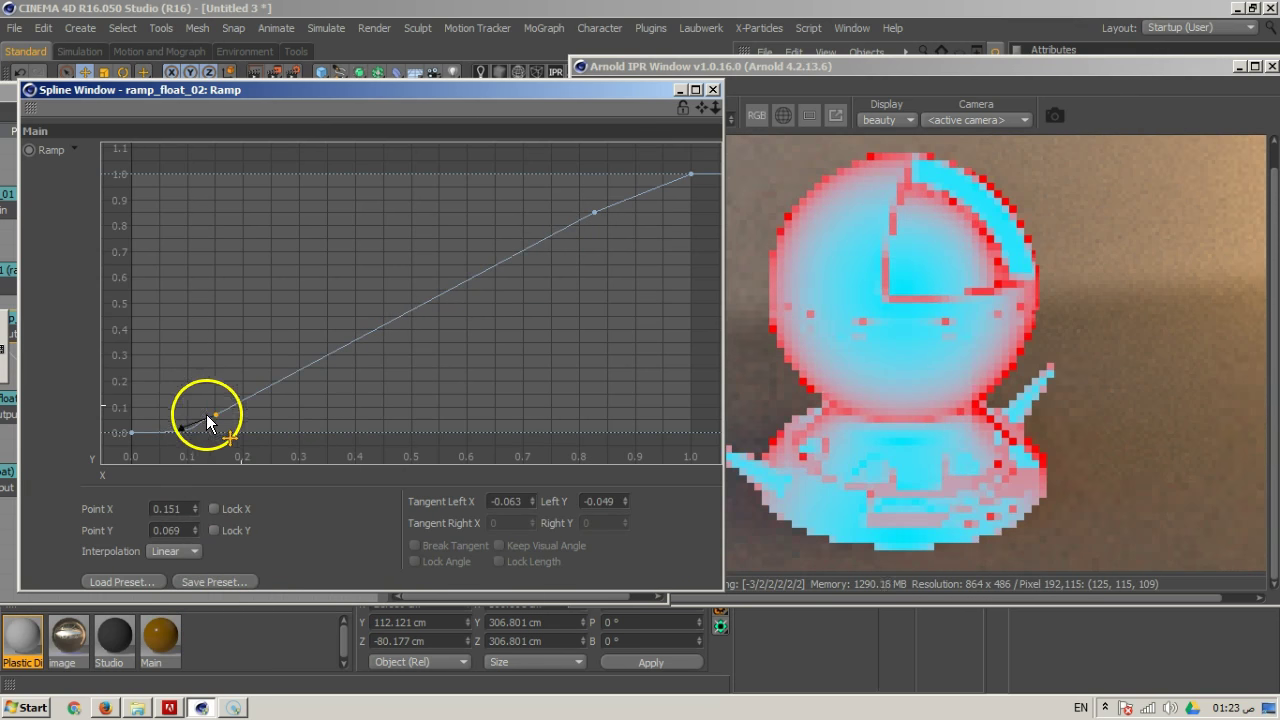
pyautogui.click(130, 432)
pyautogui.click(178, 551)
pyautogui.click(183, 606)
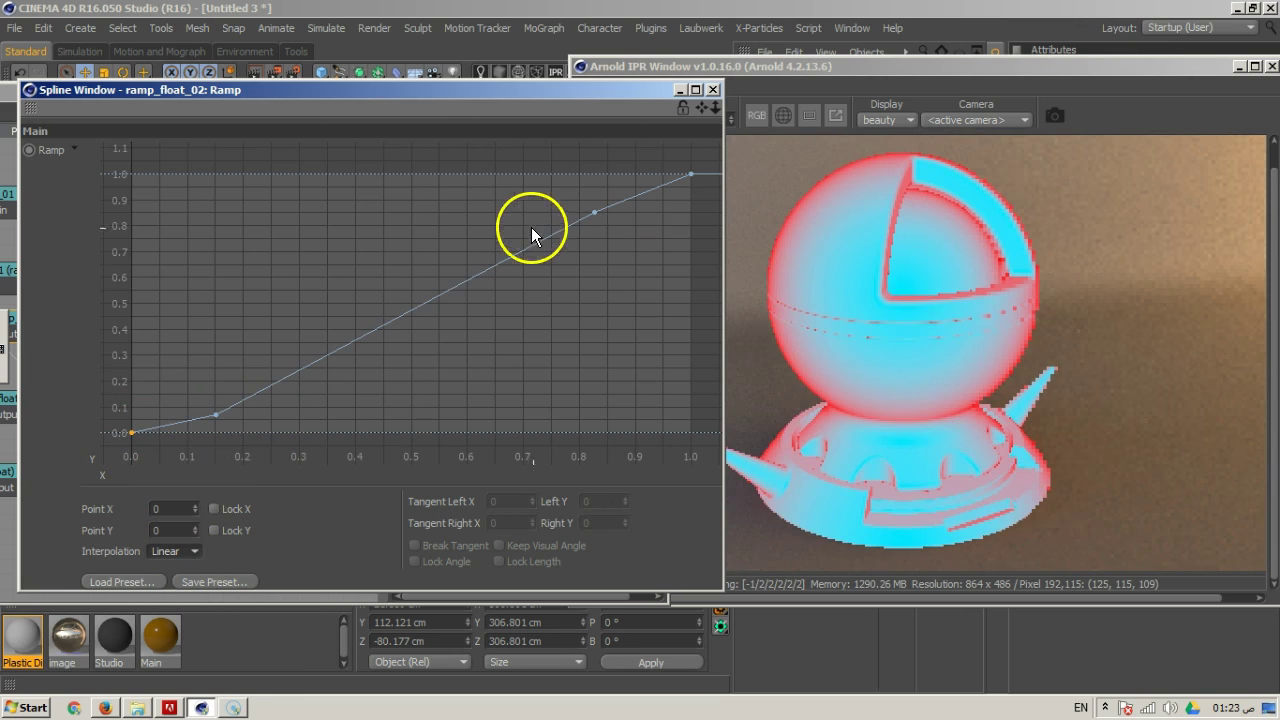
pyautogui.moveTo(595, 214); pyautogui.dragTo(588, 188)
pyautogui.moveTo(220, 415); pyautogui.dragTo(335, 418)
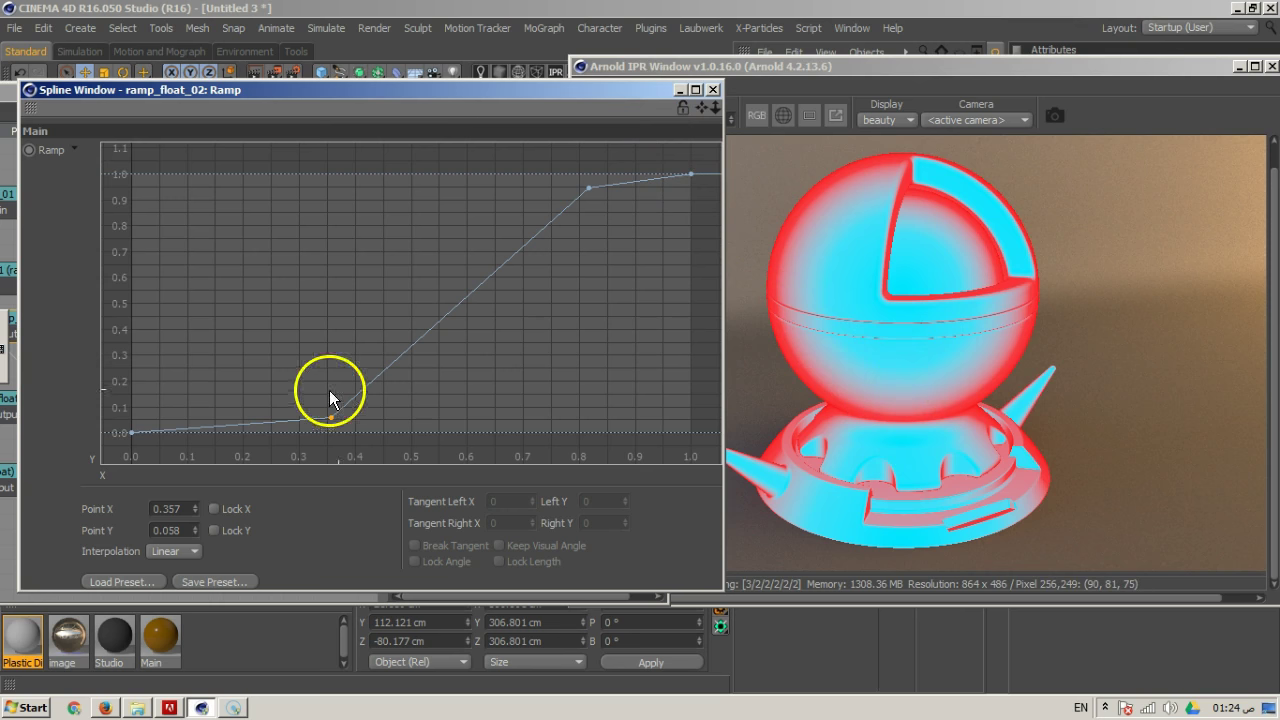
# Select the start and lower inner points together and raise them so the start is at Y about 0.11
pyautogui.moveTo(411, 380); pyautogui.dragTo(52, 457)
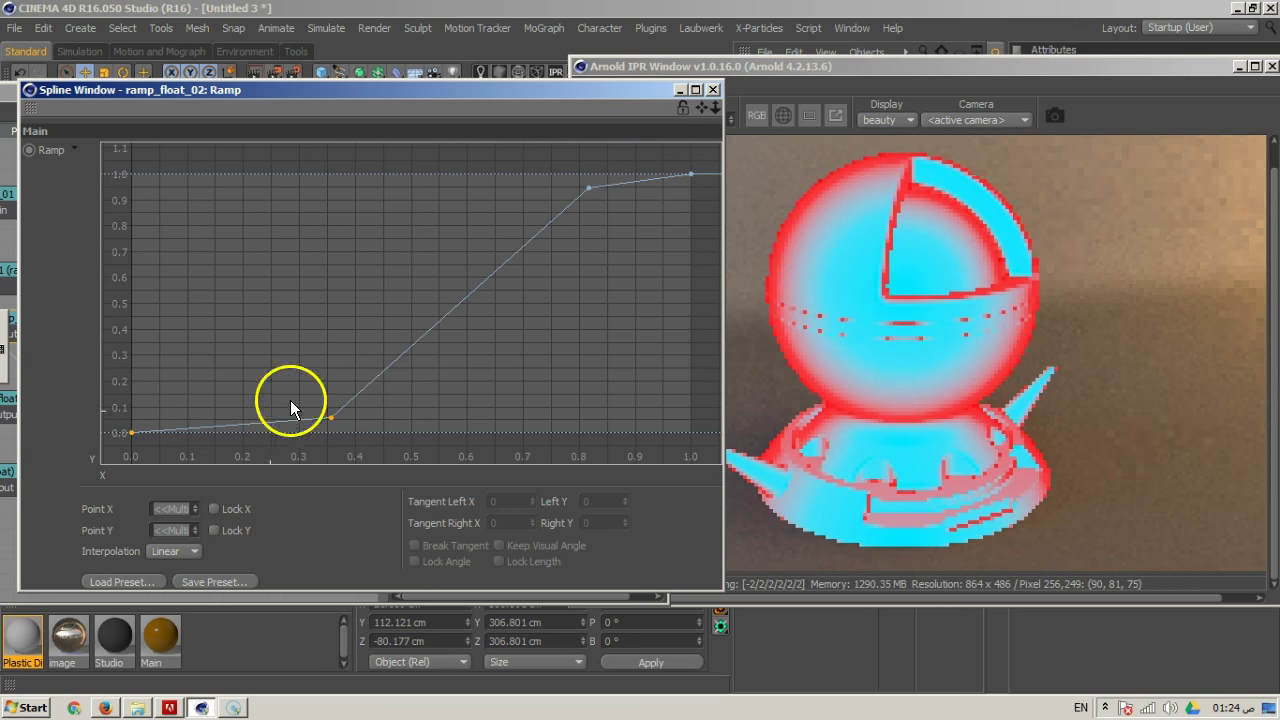
pyautogui.moveTo(378, 346); pyautogui.dragTo(97, 477)
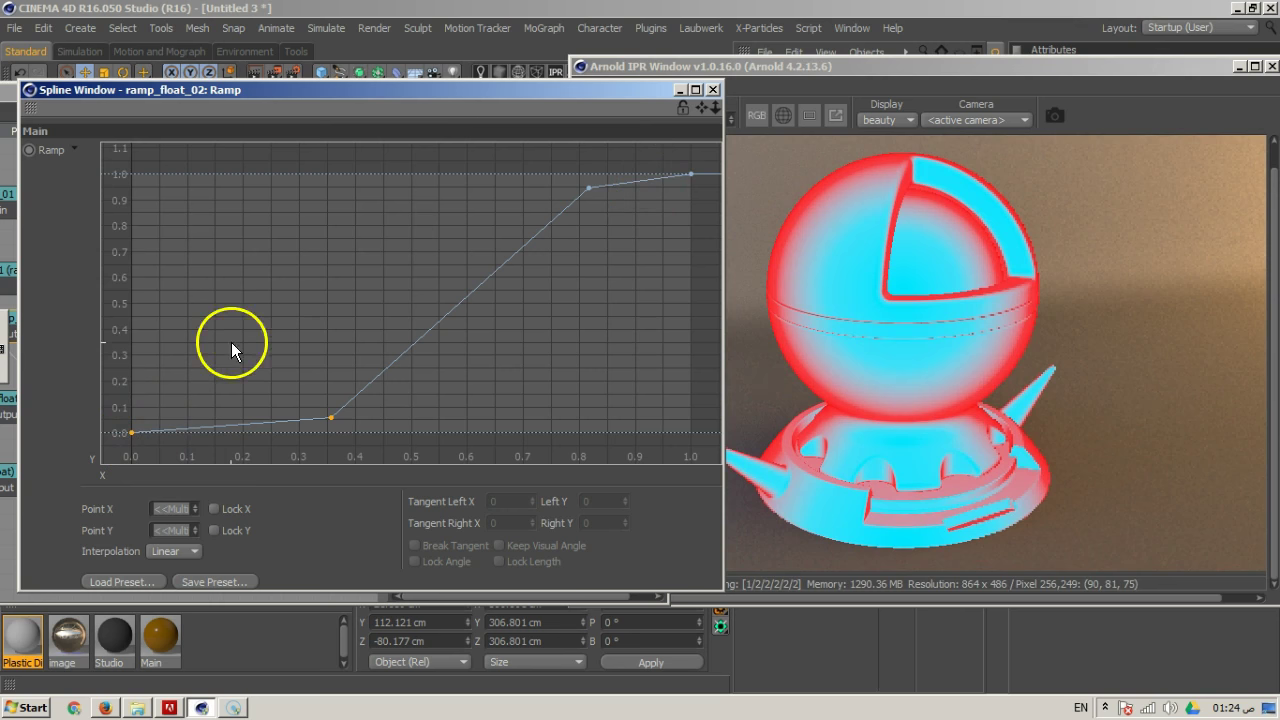
pyautogui.moveTo(129, 427); pyautogui.dragTo(109, 404)
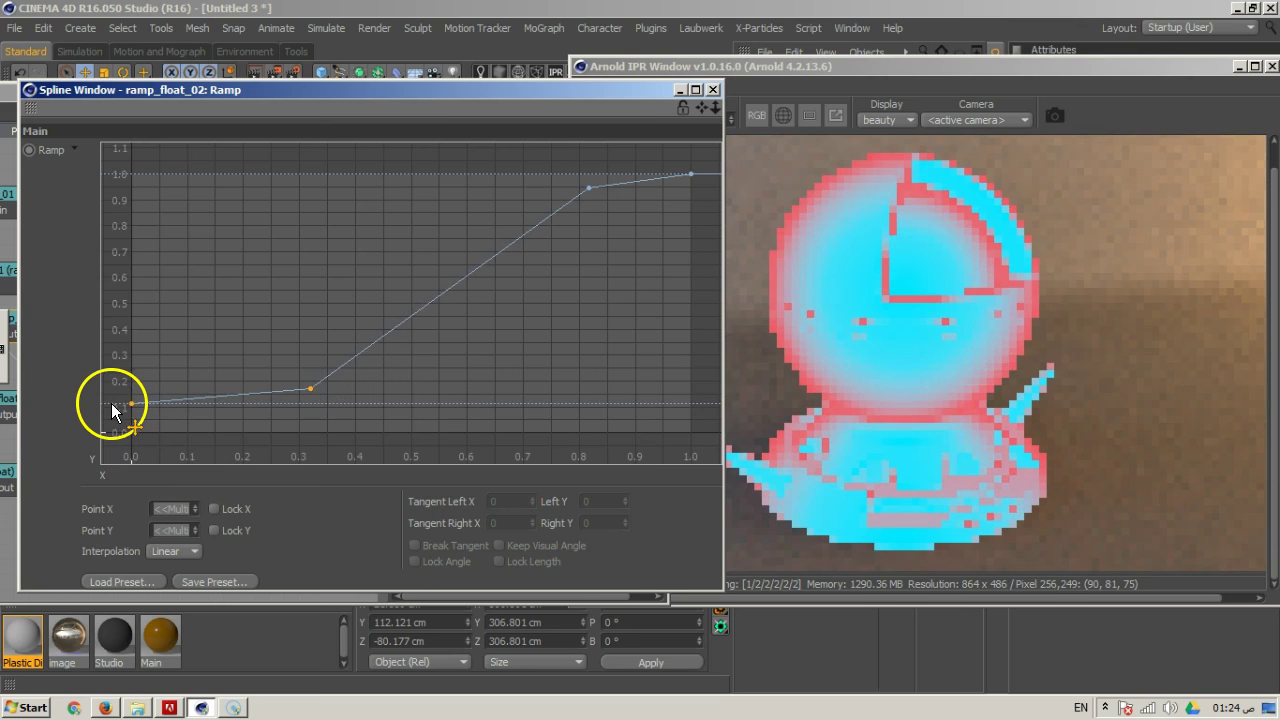
# Lower the curve's end point to Y about 0.93 and move the upper inner point to about (0.819, 0.928)
pyautogui.moveTo(697, 157); pyautogui.dragTo(565, 235)
pyautogui.moveTo(691, 176)
pyautogui.mouseDown()
pyautogui.moveTo(703, 209)
pyautogui.moveTo(700, 178)
pyautogui.moveTo(699, 192)
pyautogui.mouseUp()
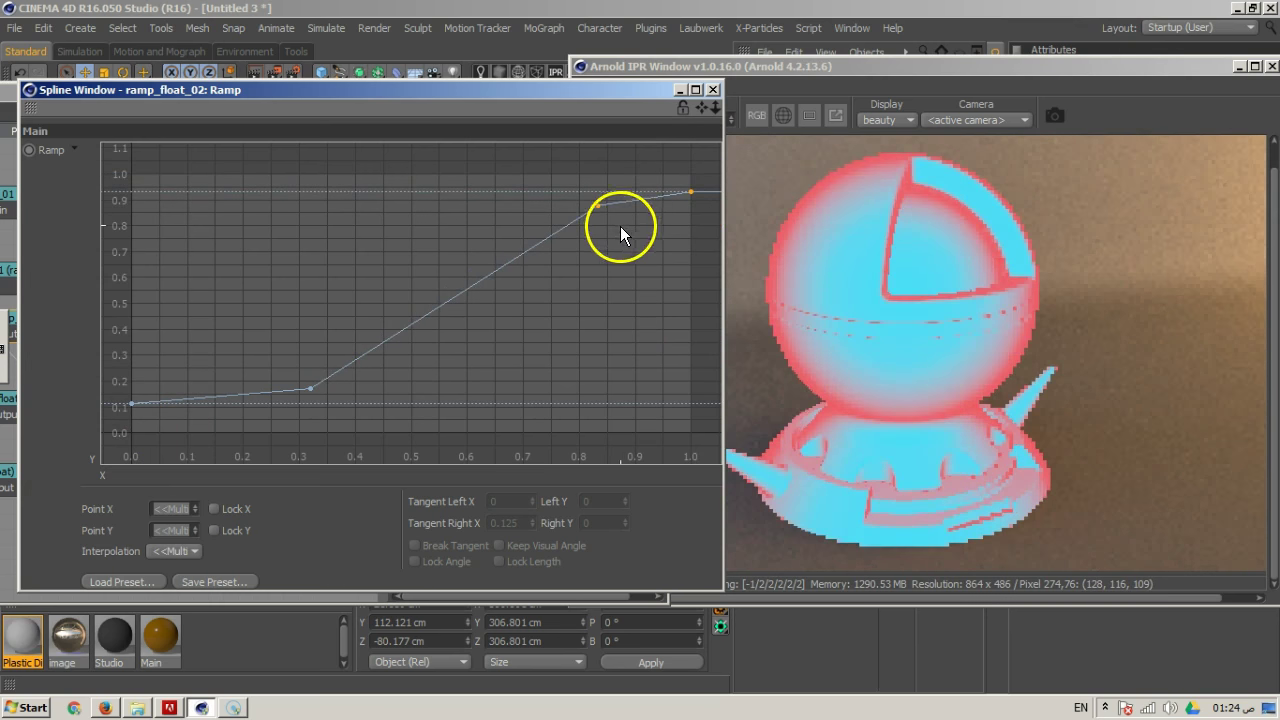
pyautogui.click(590, 222)
pyautogui.click(597, 206)
pyautogui.moveTo(599, 203); pyautogui.dragTo(589, 193)
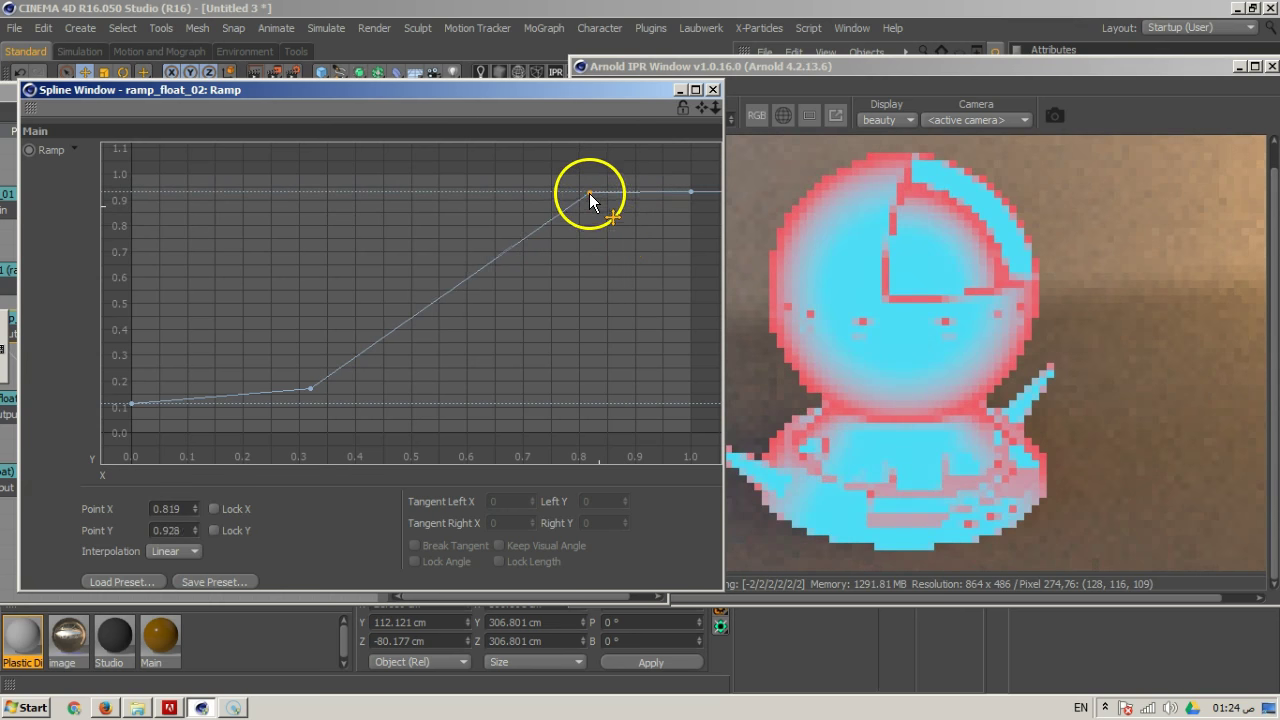
# Move the ramp_float_02 curve's lower inner point to about (0.308, 0.113), level with the start point, and close the curve window
pyautogui.click(322, 391)
pyautogui.moveTo(313, 387)
pyautogui.mouseDown()
pyautogui.moveTo(278, 394)
pyautogui.moveTo(365, 404)
pyautogui.moveTo(270, 397)
pyautogui.moveTo(305, 402)
pyautogui.mouseUp()
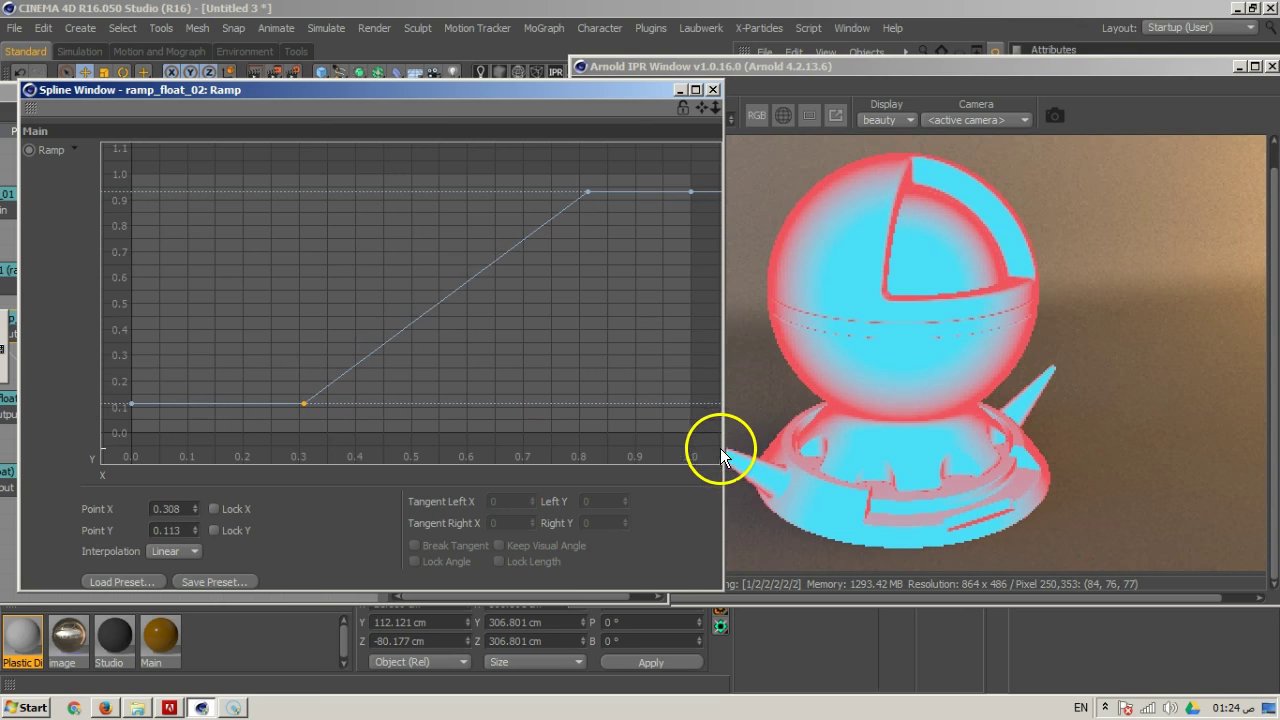
pyautogui.click(713, 89)
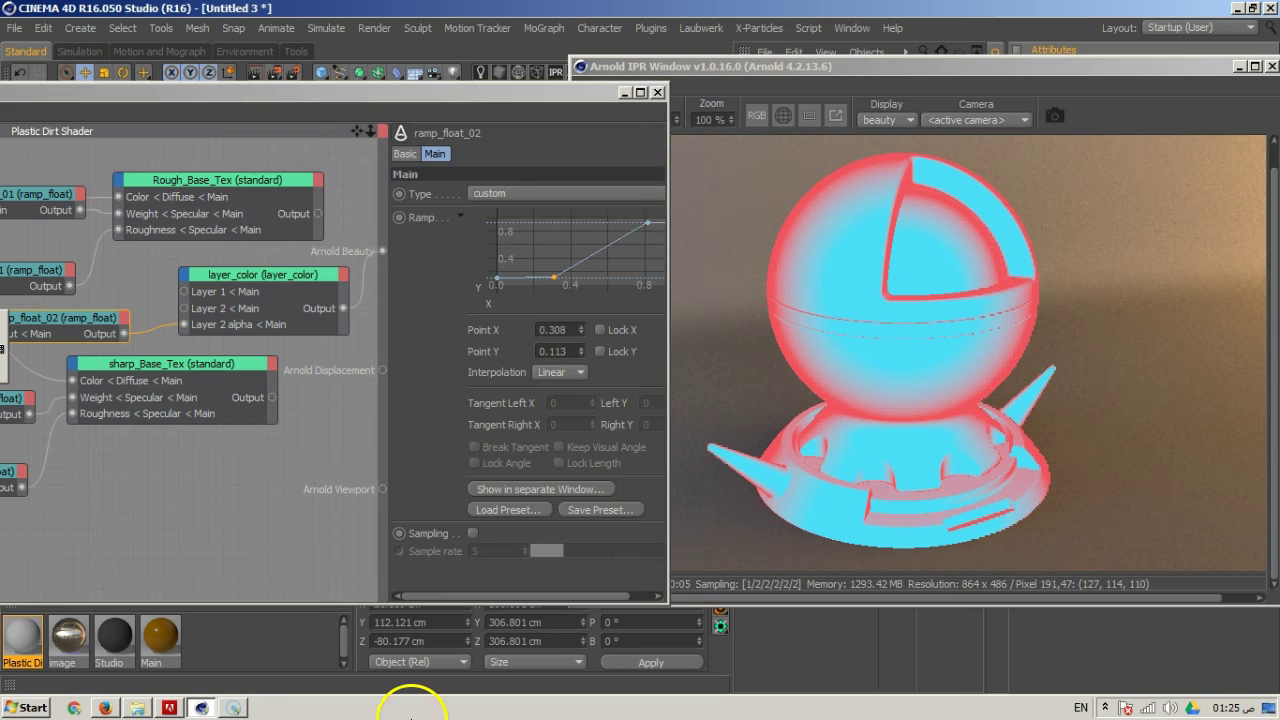
# Try the ambocc shade mode on the utility node, checking the render, and set it back to ndoteye
pyautogui.moveTo(369, 113); pyautogui.dragTo(590, 93)
pyautogui.click(129, 298)
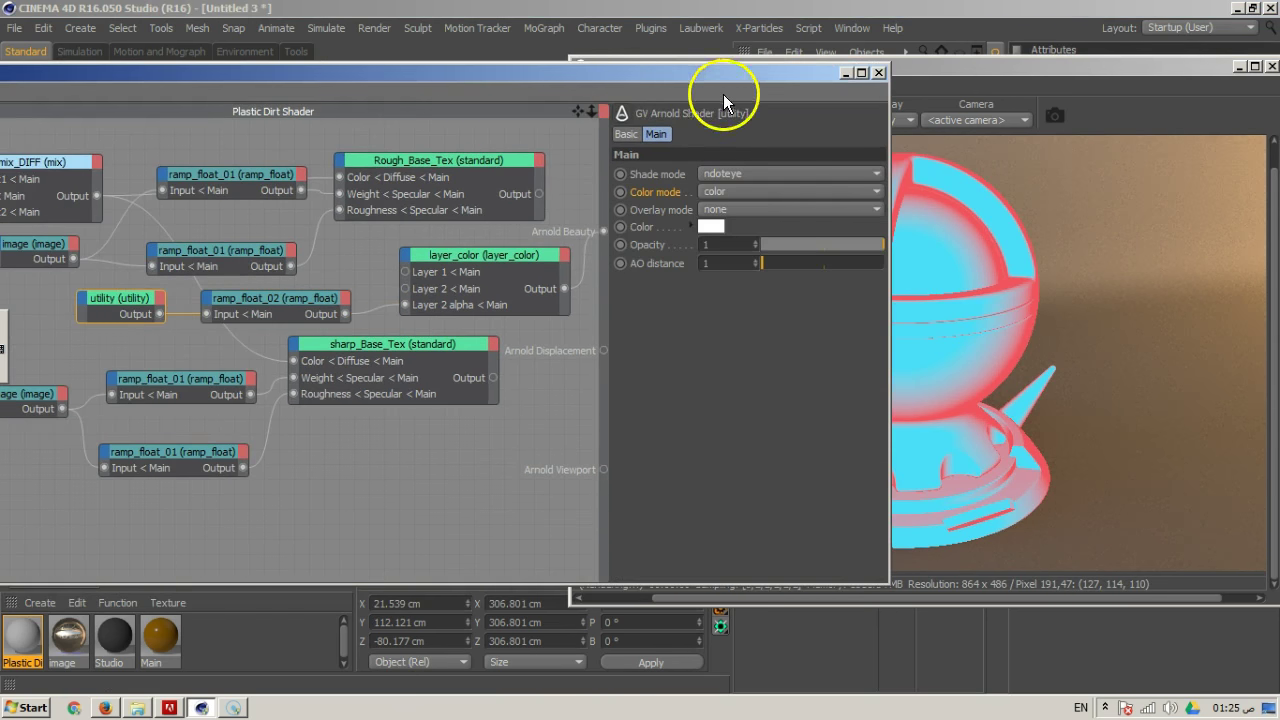
pyautogui.moveTo(735, 78); pyautogui.dragTo(335, 98)
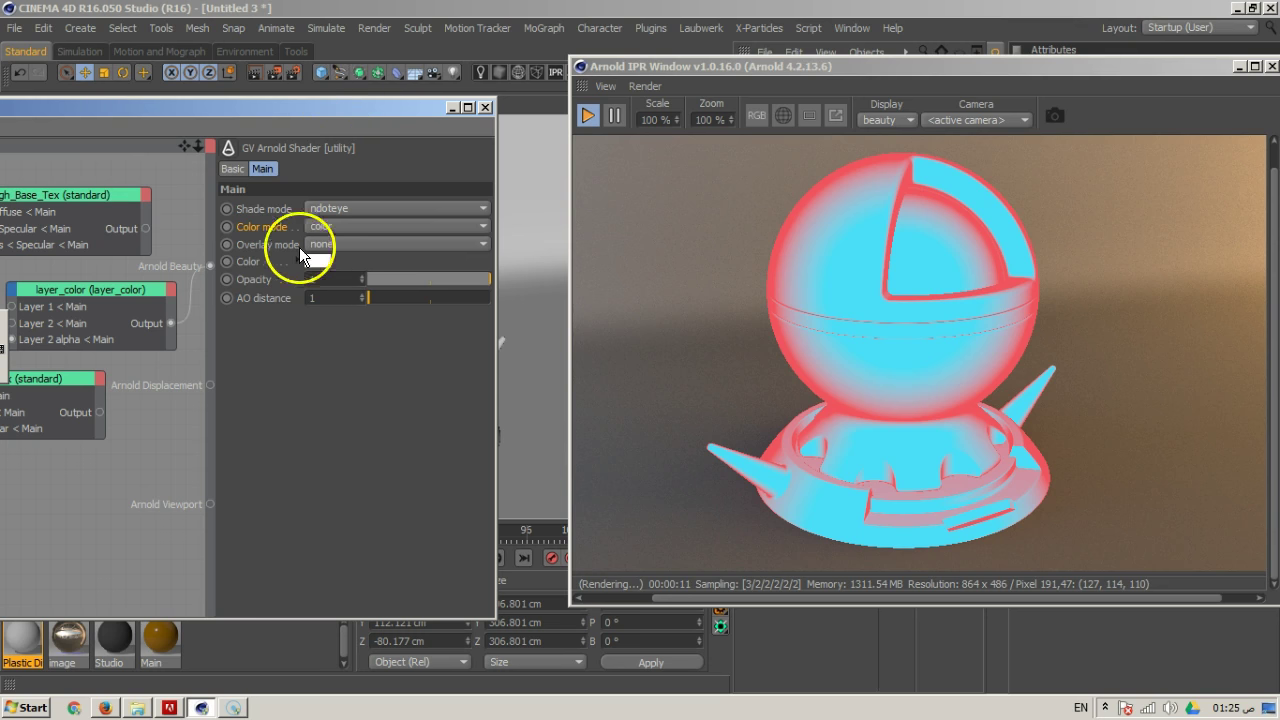
pyautogui.click(328, 207)
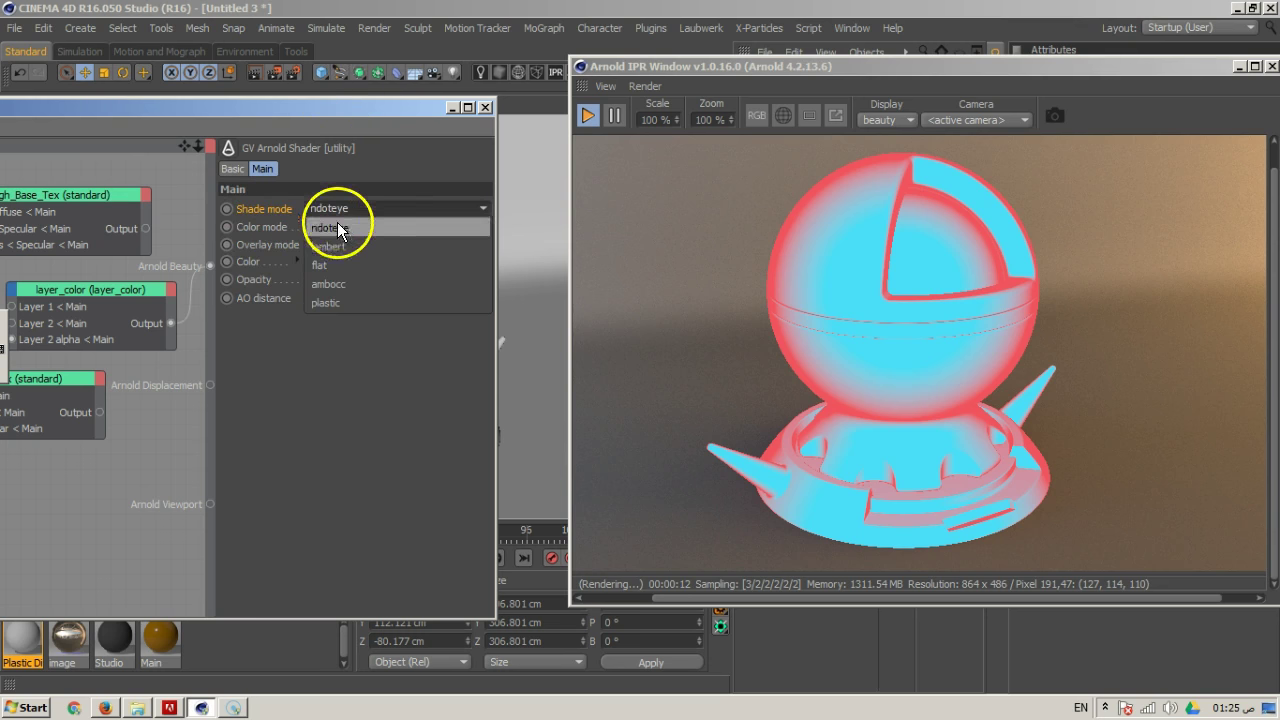
pyautogui.click(349, 285)
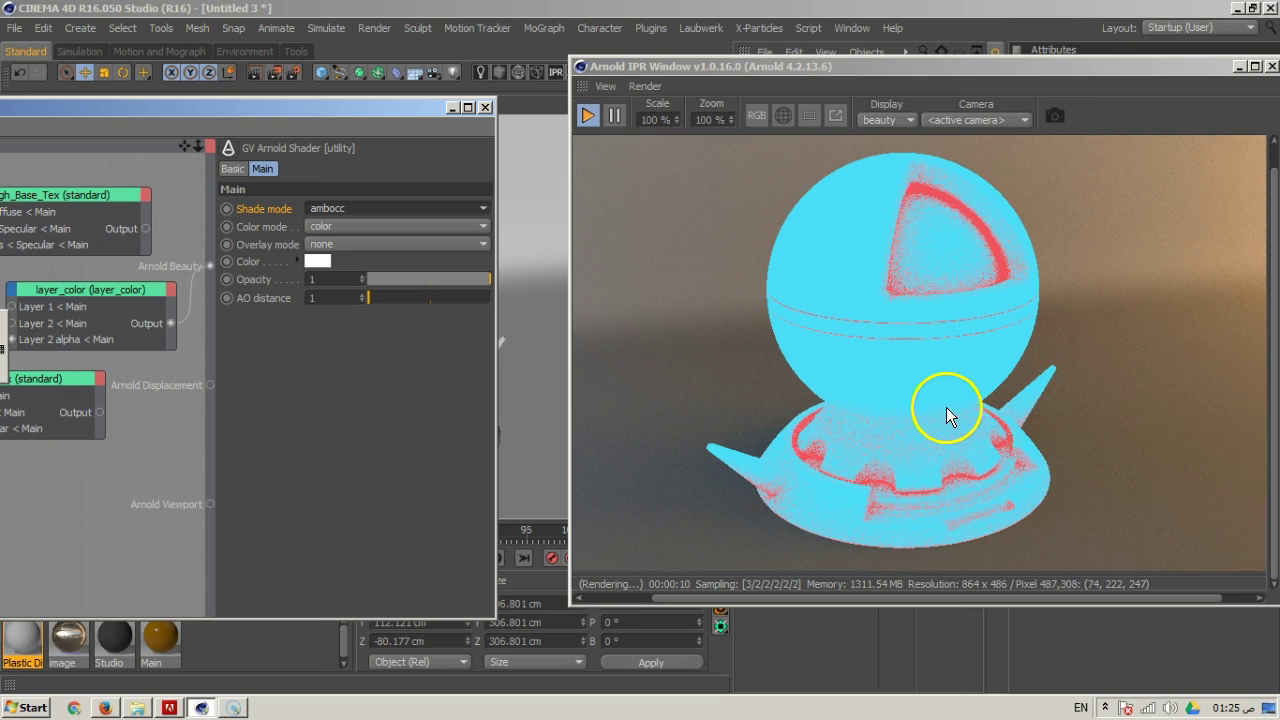
pyautogui.click(409, 205)
pyautogui.click(380, 231)
pyautogui.moveTo(398, 112); pyautogui.dragTo(784, 133)
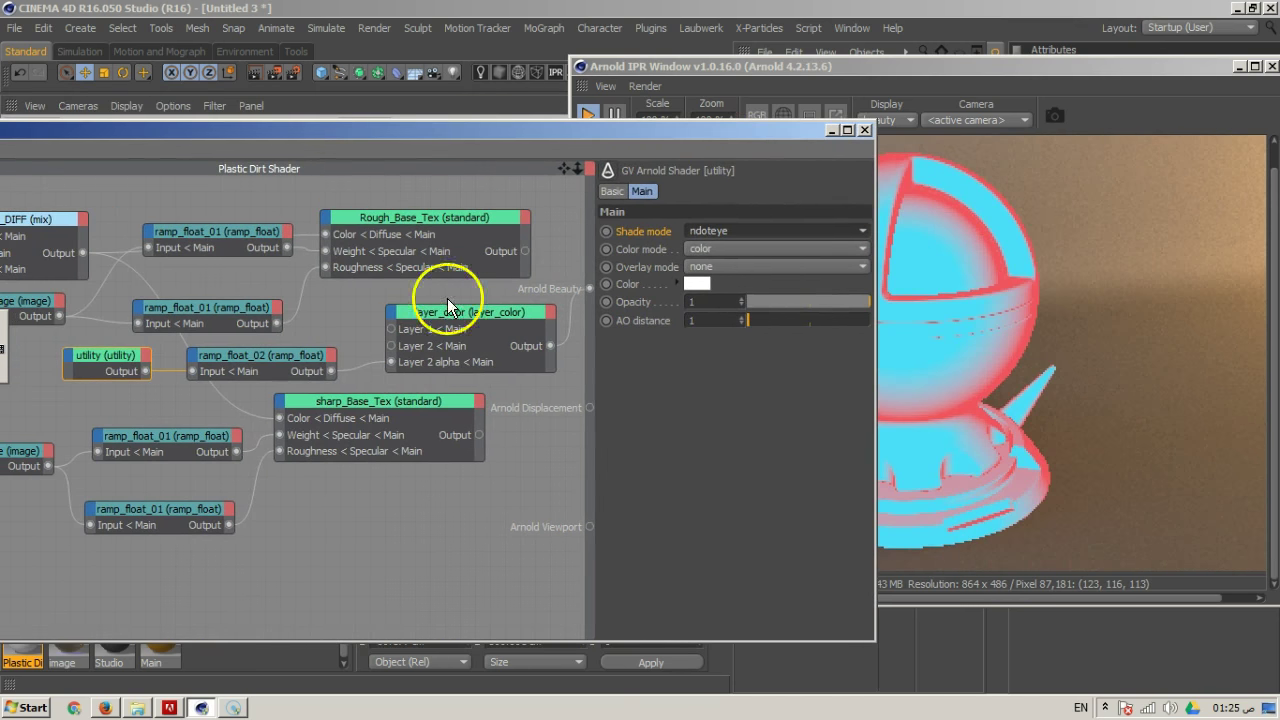
# Connect the sharp_Base_Tex output to Layer 1 and the Rough_Base_Tex output to Layer 2 of the layer_color node
pyautogui.moveTo(623, 136); pyautogui.dragTo(365, 120)
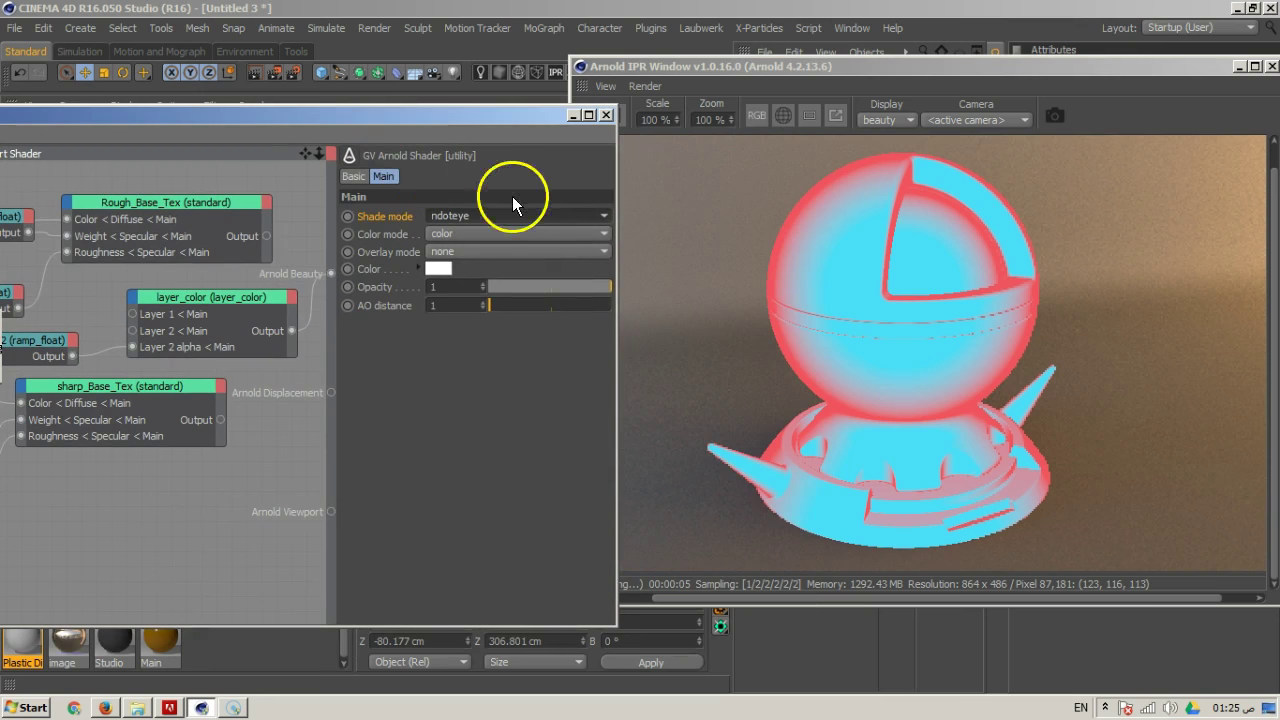
pyautogui.click(210, 314)
pyautogui.moveTo(609, 523); pyautogui.dragTo(618, 578)
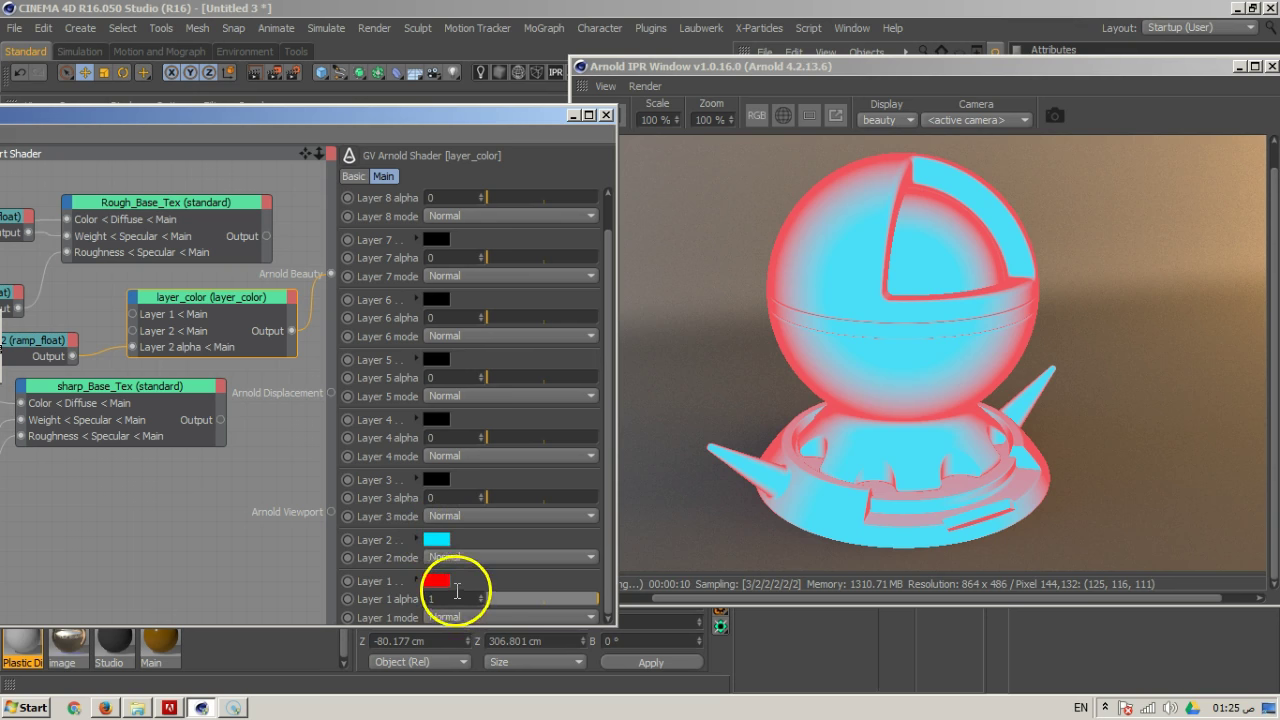
pyautogui.moveTo(455, 108); pyautogui.dragTo(678, 74)
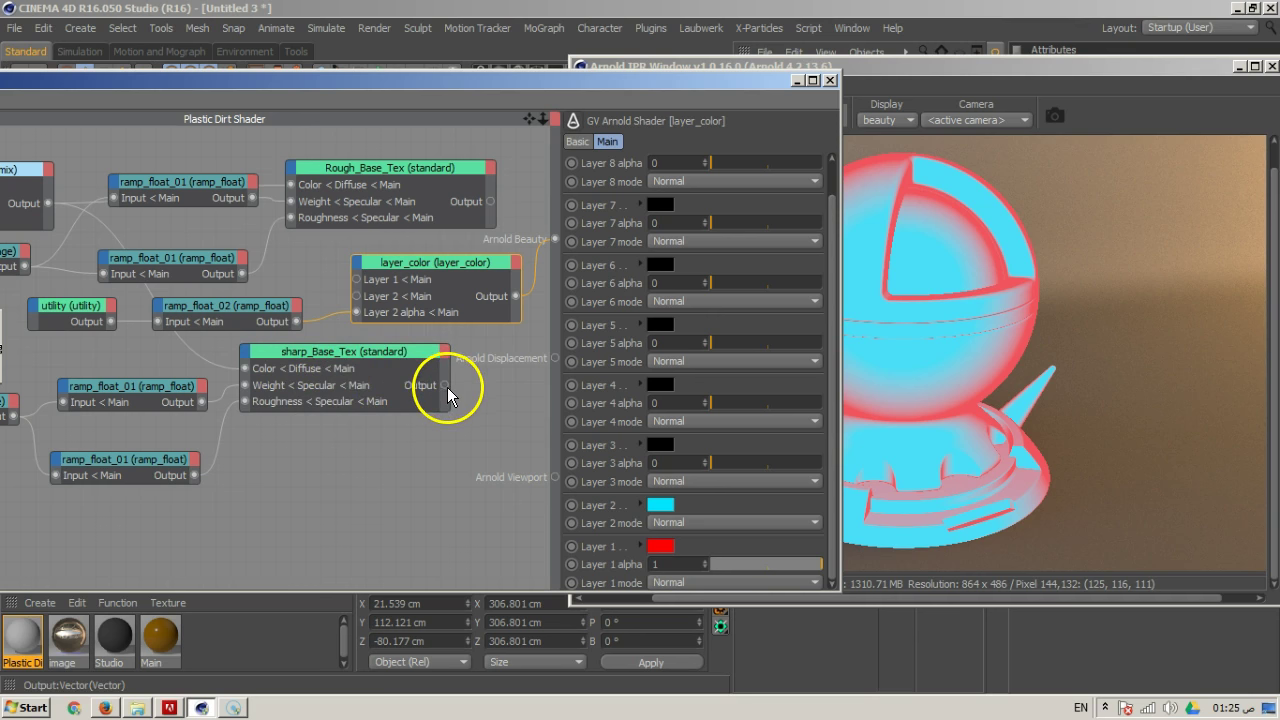
pyautogui.moveTo(447, 387); pyautogui.dragTo(421, 344)
pyautogui.moveTo(357, 283); pyautogui.dragTo(354, 277)
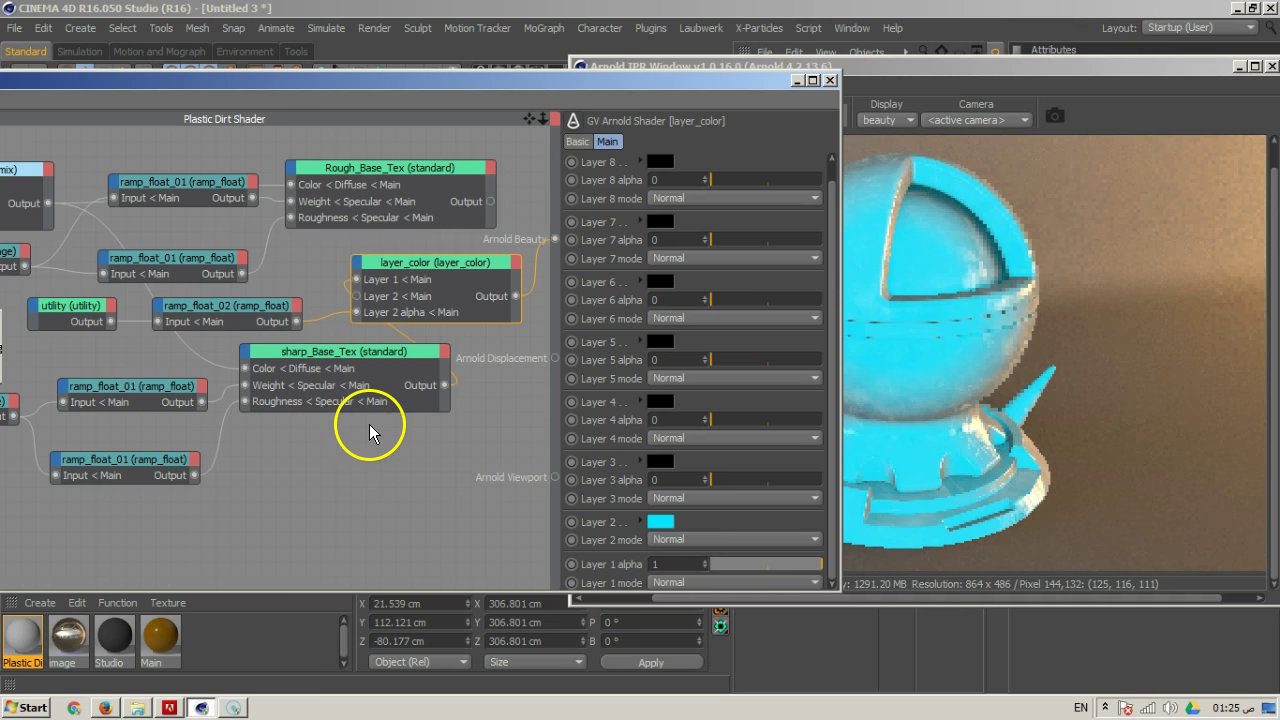
pyautogui.moveTo(389, 367); pyautogui.dragTo(350, 380)
pyautogui.moveTo(488, 201); pyautogui.dragTo(357, 295)
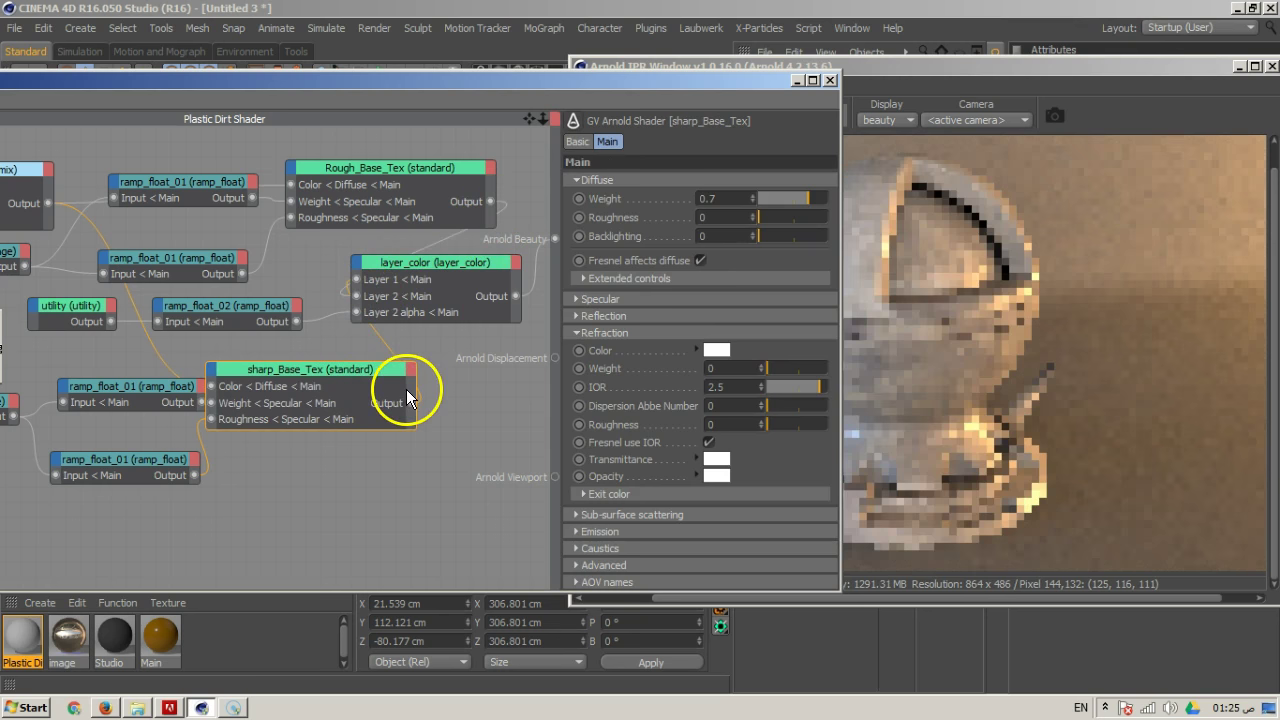
# Review the layered shader in the live preview and the finished render, and close the Picture Viewer
pyautogui.moveTo(601, 83); pyautogui.dragTo(284, 108)
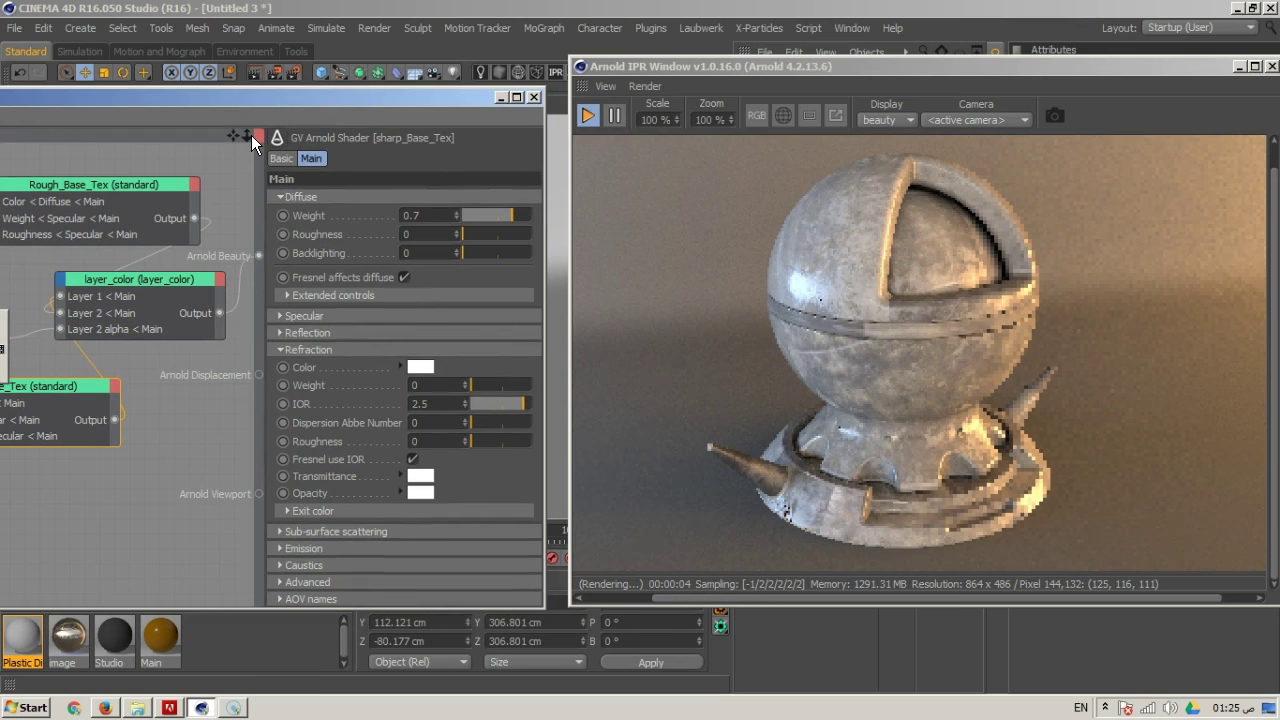
pyautogui.click(439, 510)
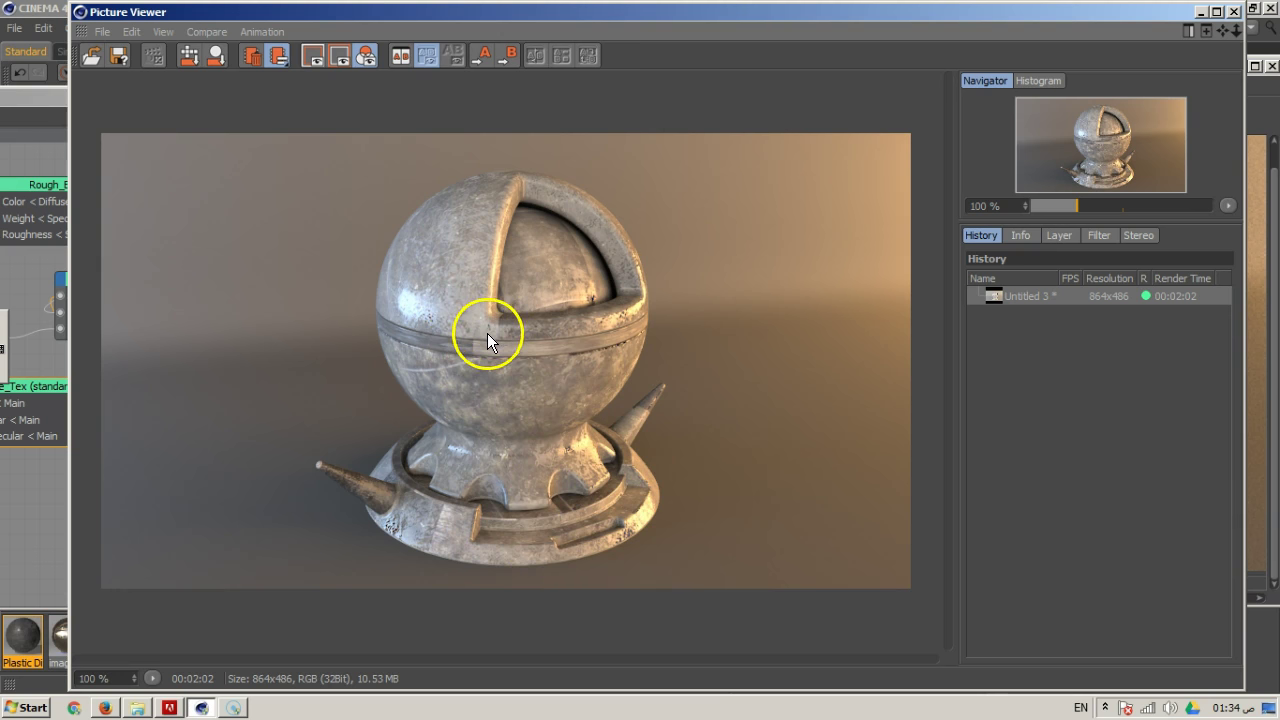
pyautogui.click(1234, 11)
# Tidy the shader network by repositioning the Rough_Base_Tex and mix_DIFF nodes
pyautogui.moveTo(440, 100); pyautogui.dragTo(928, 81)
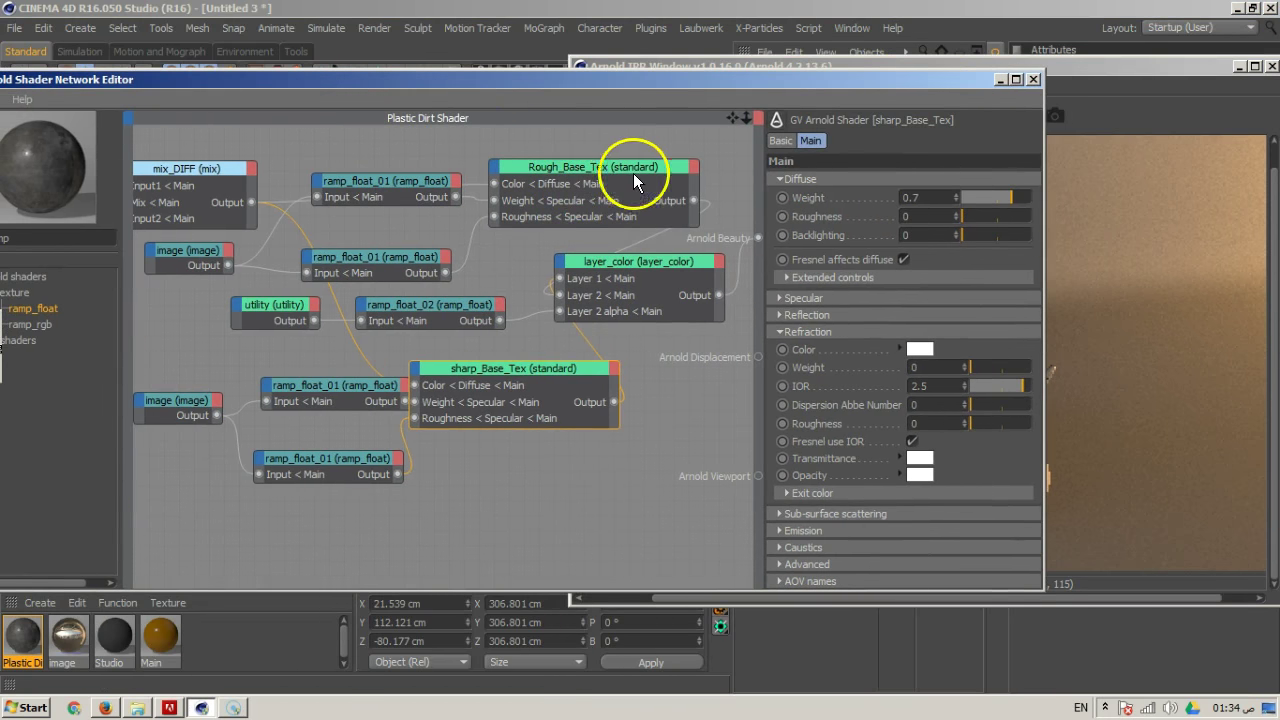
pyautogui.moveTo(622, 166); pyautogui.dragTo(647, 158)
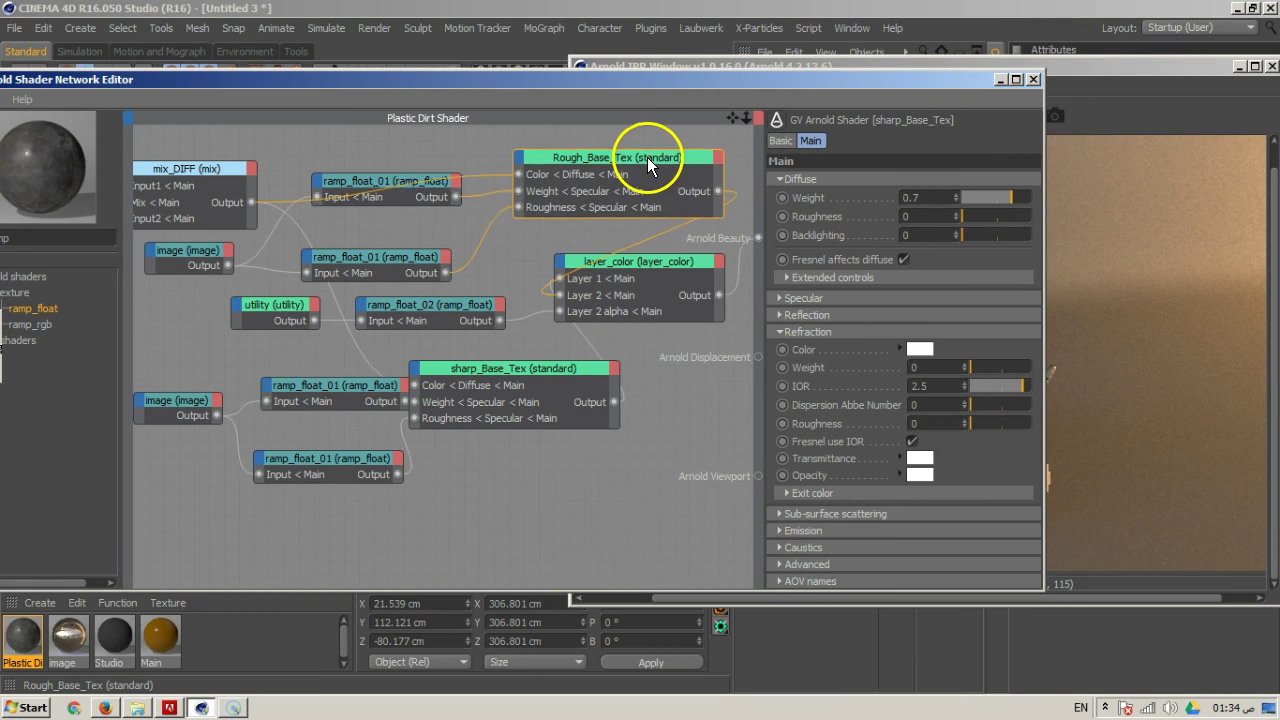
pyautogui.moveTo(240, 165); pyautogui.dragTo(264, 153)
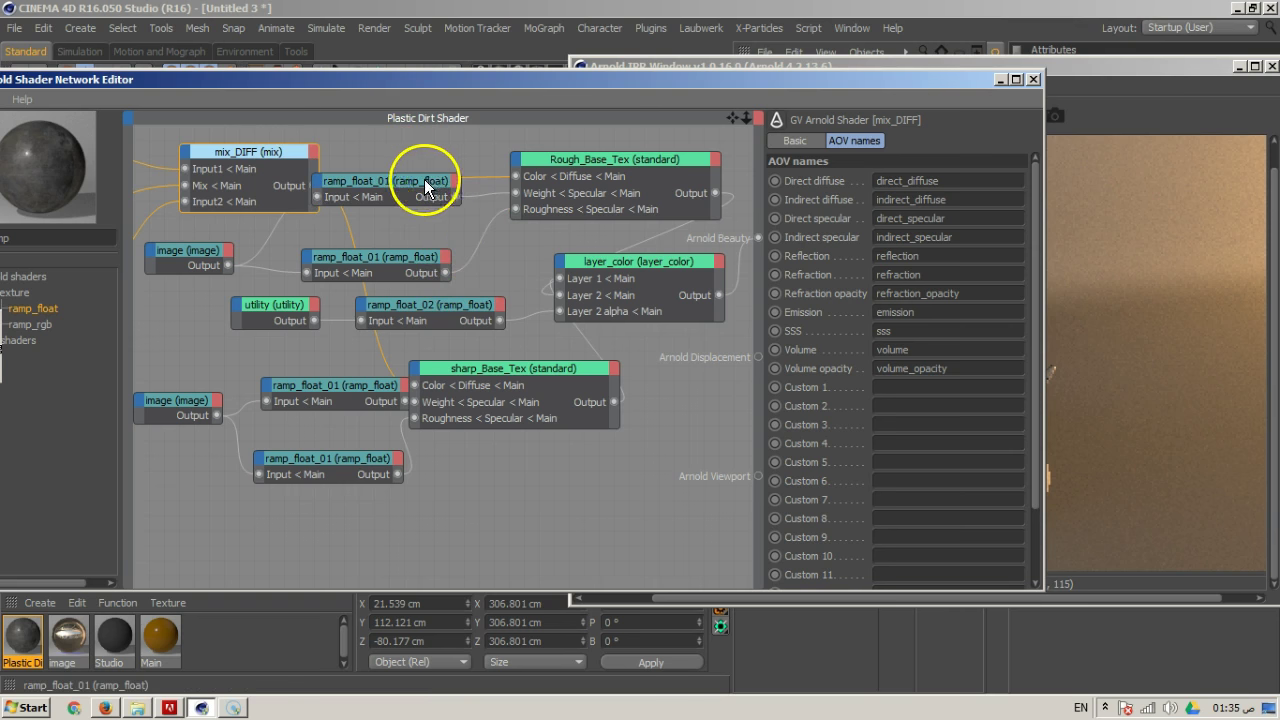
pyautogui.click(531, 149)
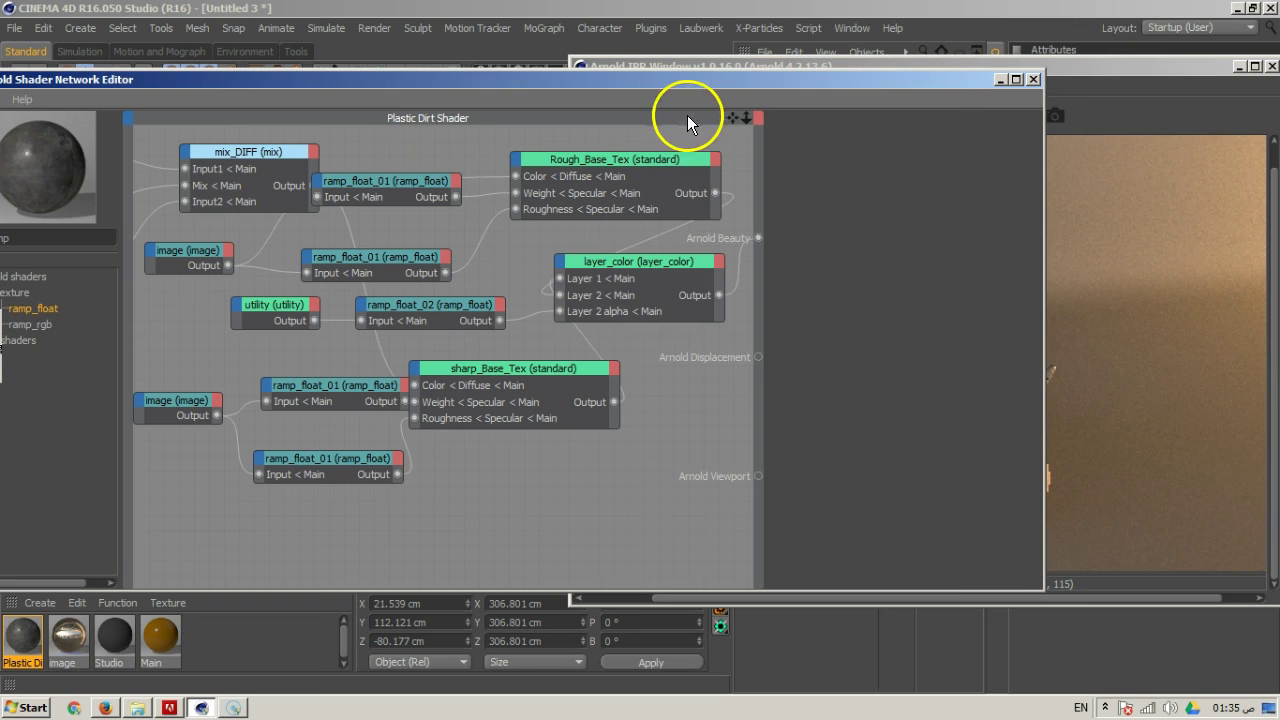
# Select the BarkPL-IMG image node and open the file chooser for its image name
pyautogui.moveTo(731, 118); pyautogui.dragTo(949, 161)
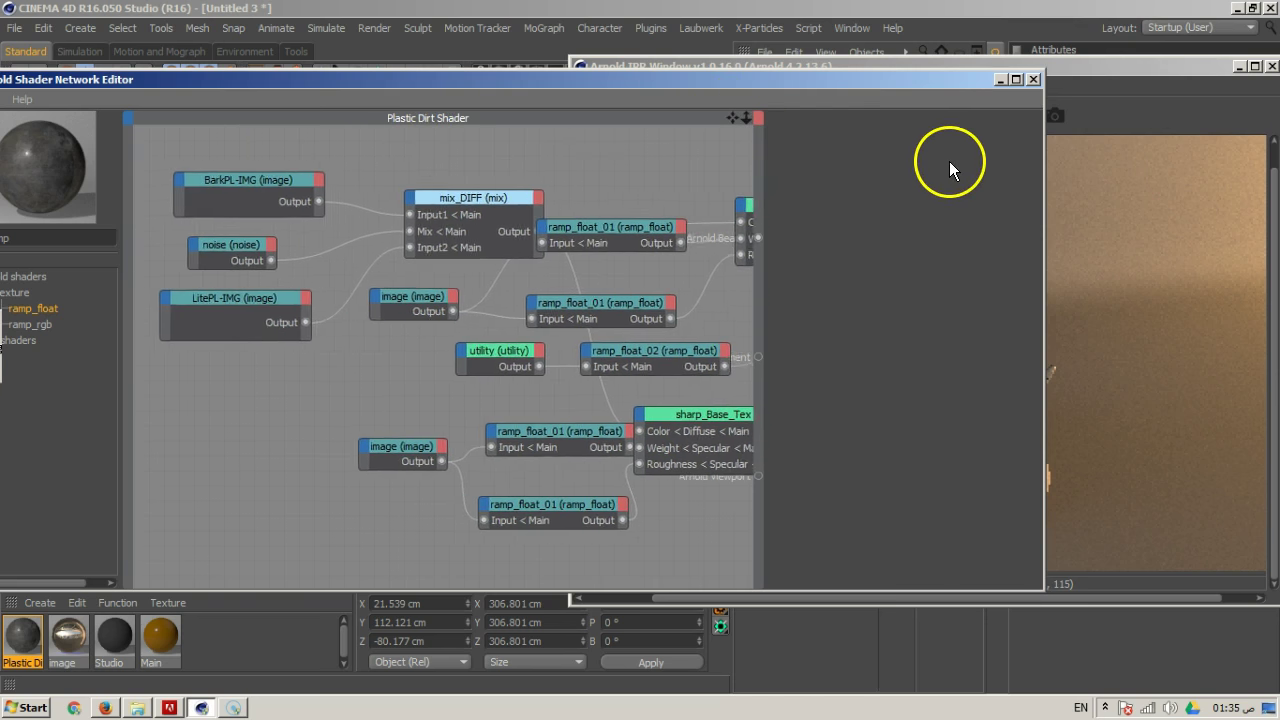
pyautogui.click(232, 300)
pyautogui.click(248, 178)
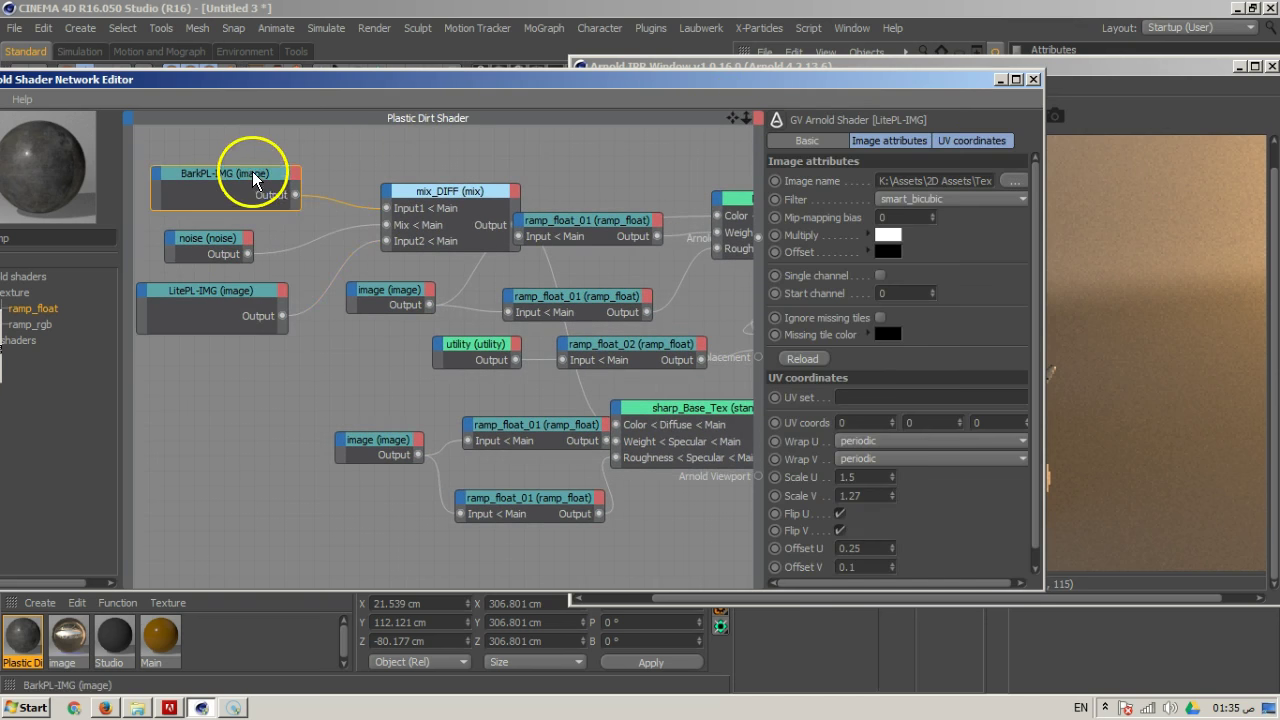
pyautogui.click(1014, 181)
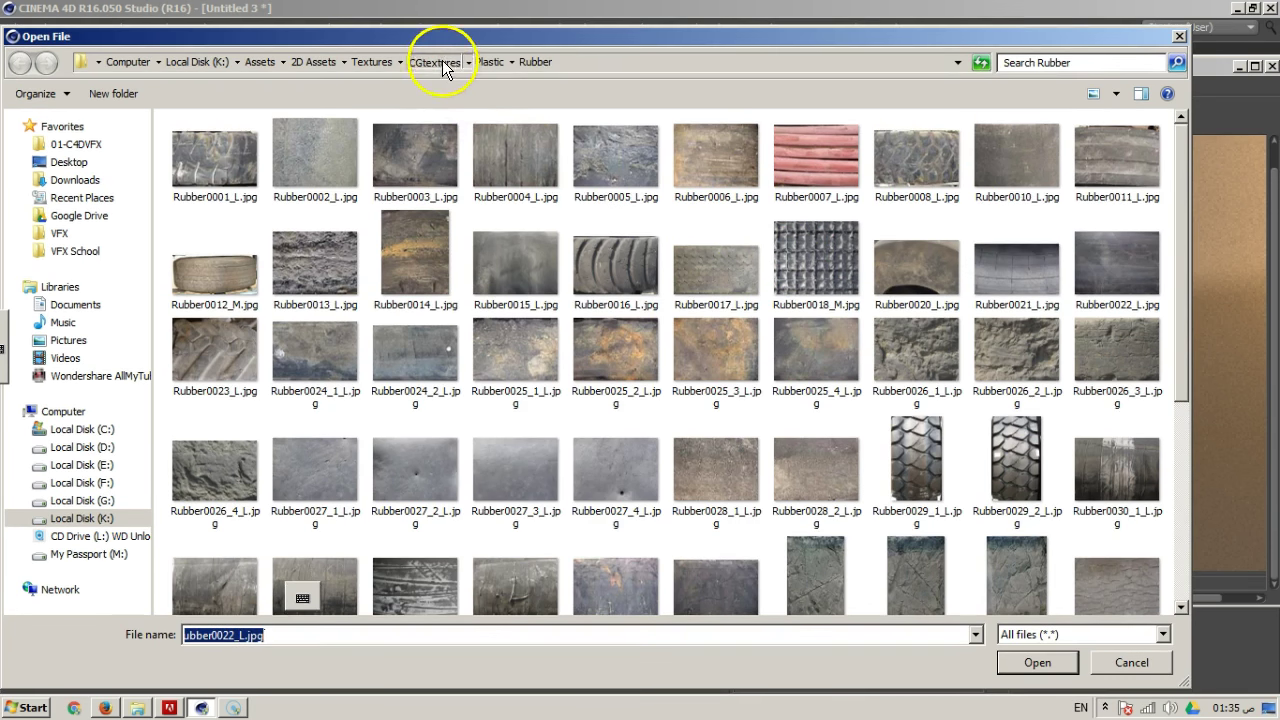
# Browse to the 3DTotal Total Textures 1-16 folder and try searching it for leather textures
pyautogui.click(437, 63)
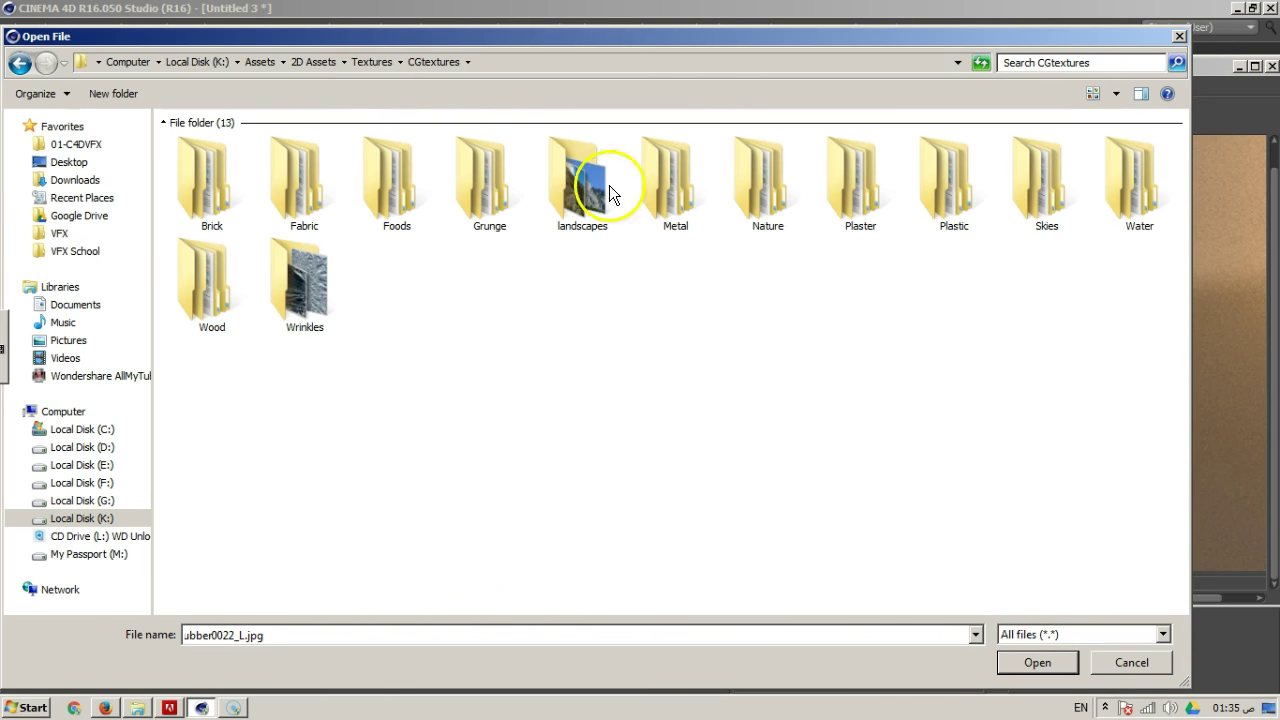
pyautogui.click(375, 62)
pyautogui.doubleClick(255, 200)
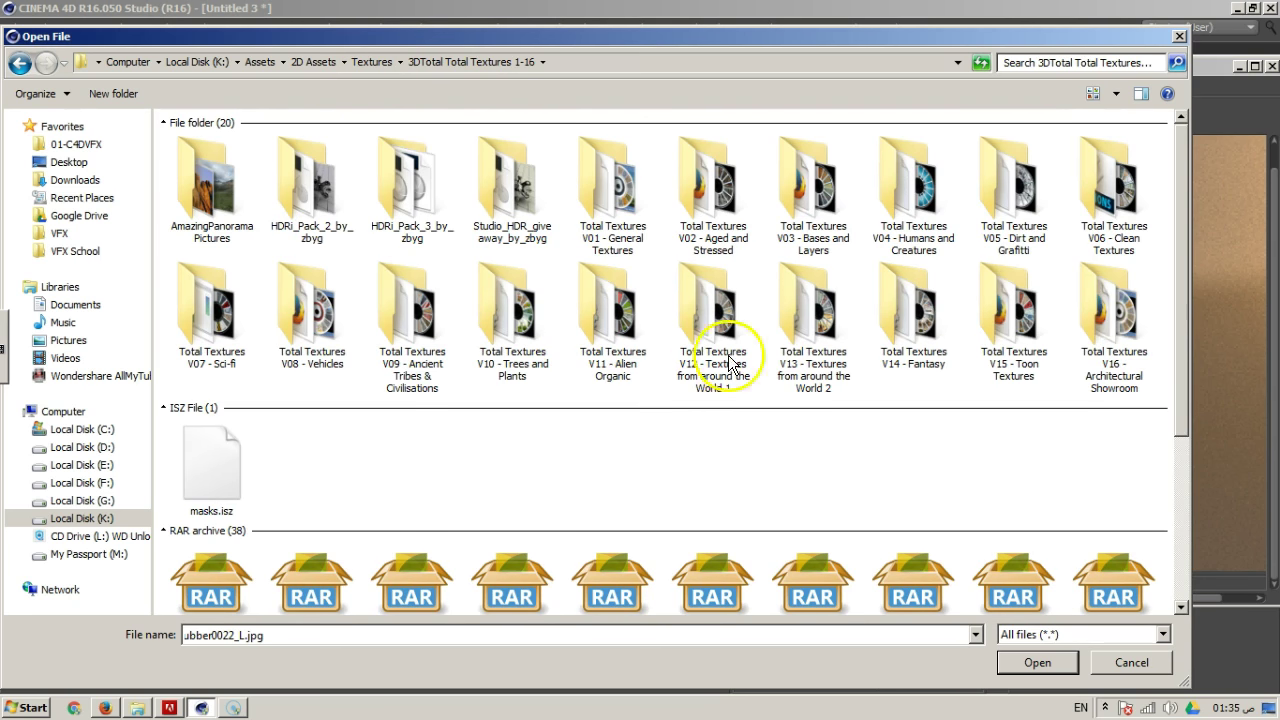
pyautogui.click(1035, 62)
pyautogui.write('leat')
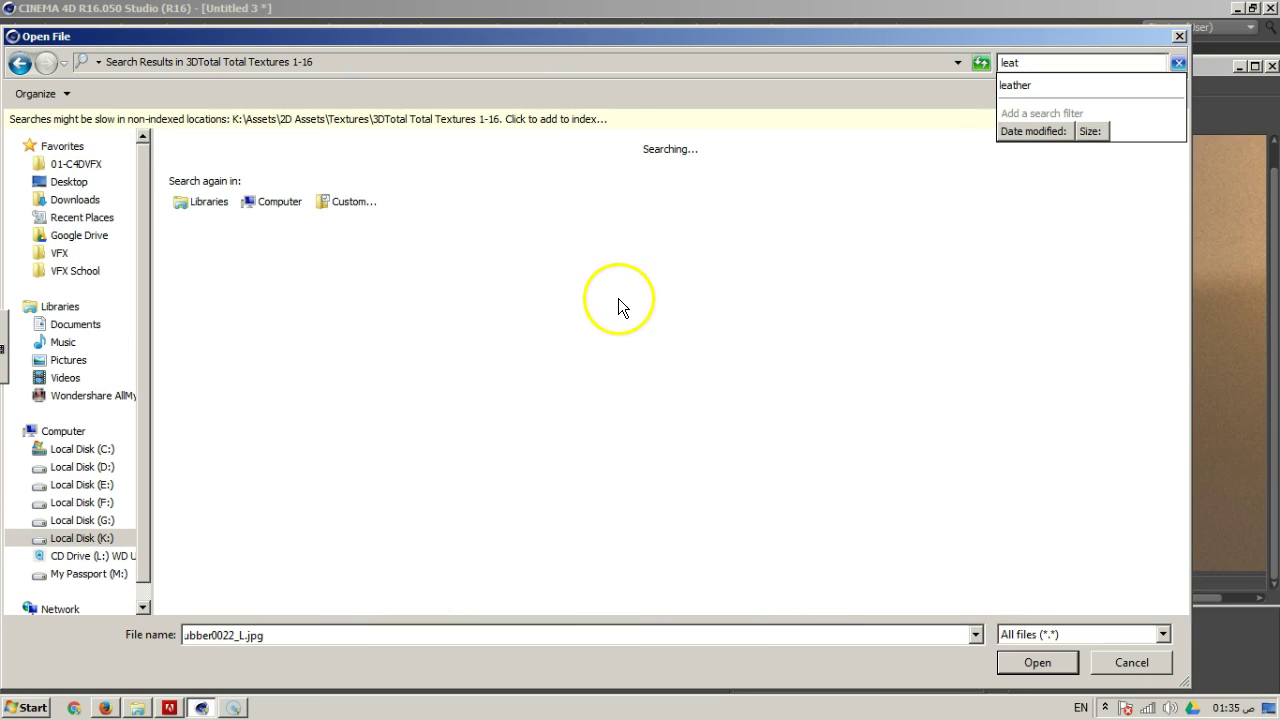
pyautogui.click(650, 315)
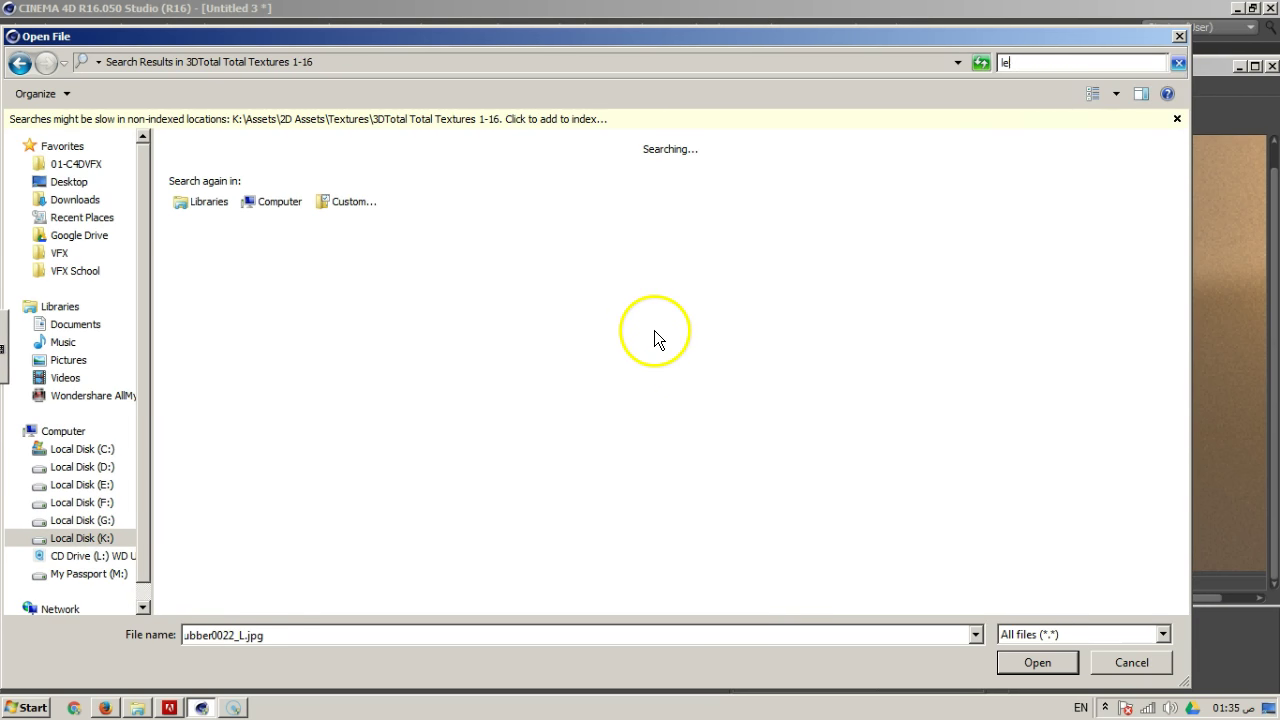
pyautogui.press('BackSpace')
pyautogui.press('BackSpace')
# From the Leather folder within Textures, load Leather0011_1_L.jpg into BarkPL-IMG without copying it to the project
pyautogui.click(371, 62)
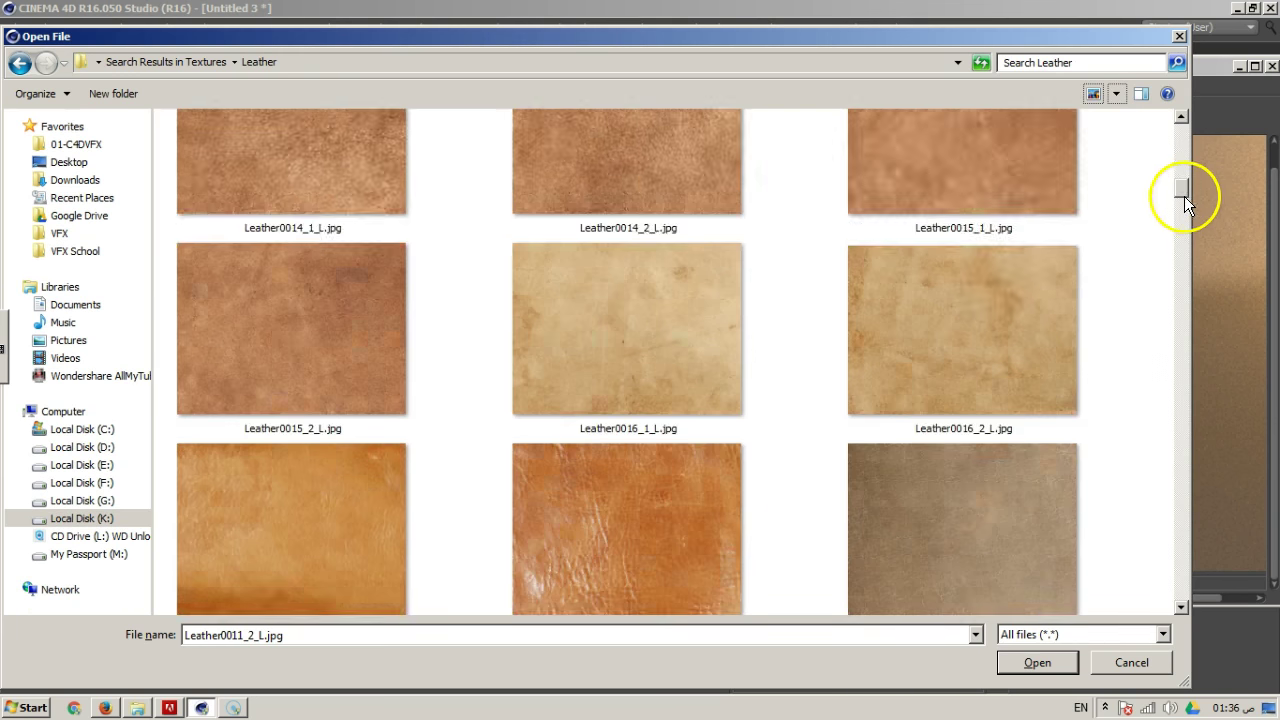
pyautogui.moveTo(1184, 196); pyautogui.dragTo(1194, 328)
pyautogui.moveTo(1188, 329); pyautogui.dragTo(1176, 170)
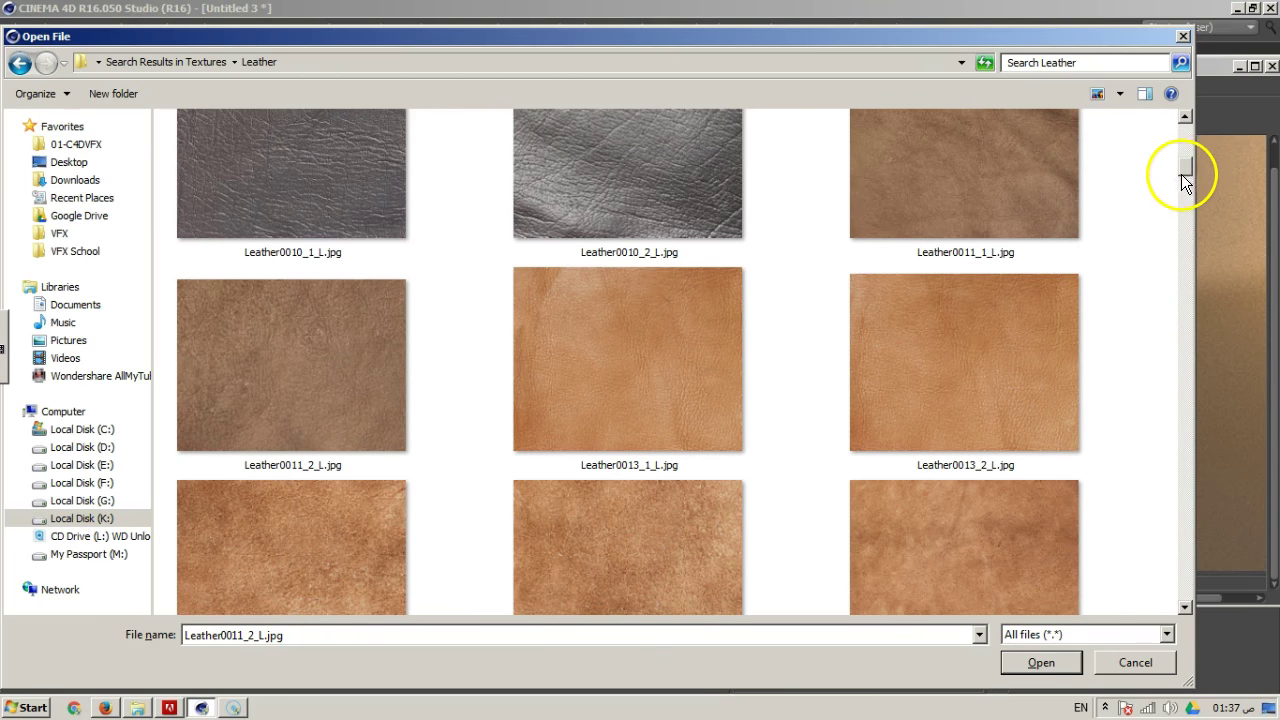
pyautogui.click(1185, 118)
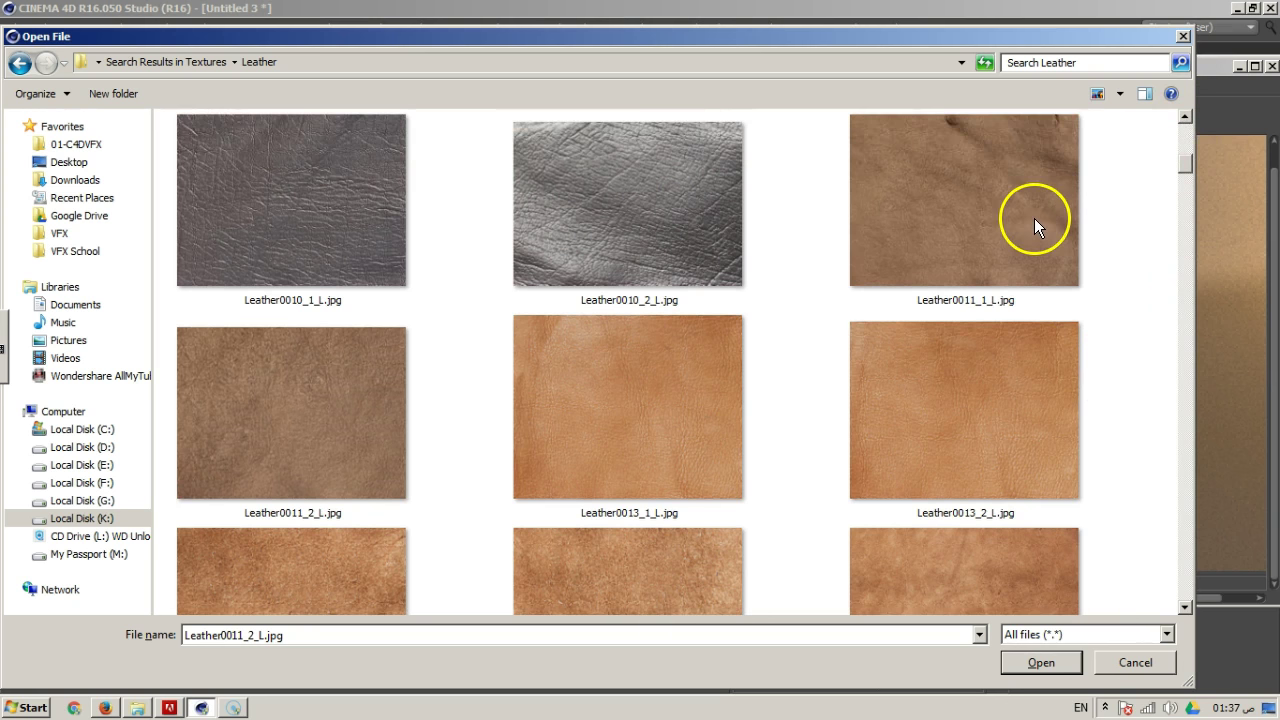
pyautogui.click(1027, 238)
pyautogui.click(1035, 663)
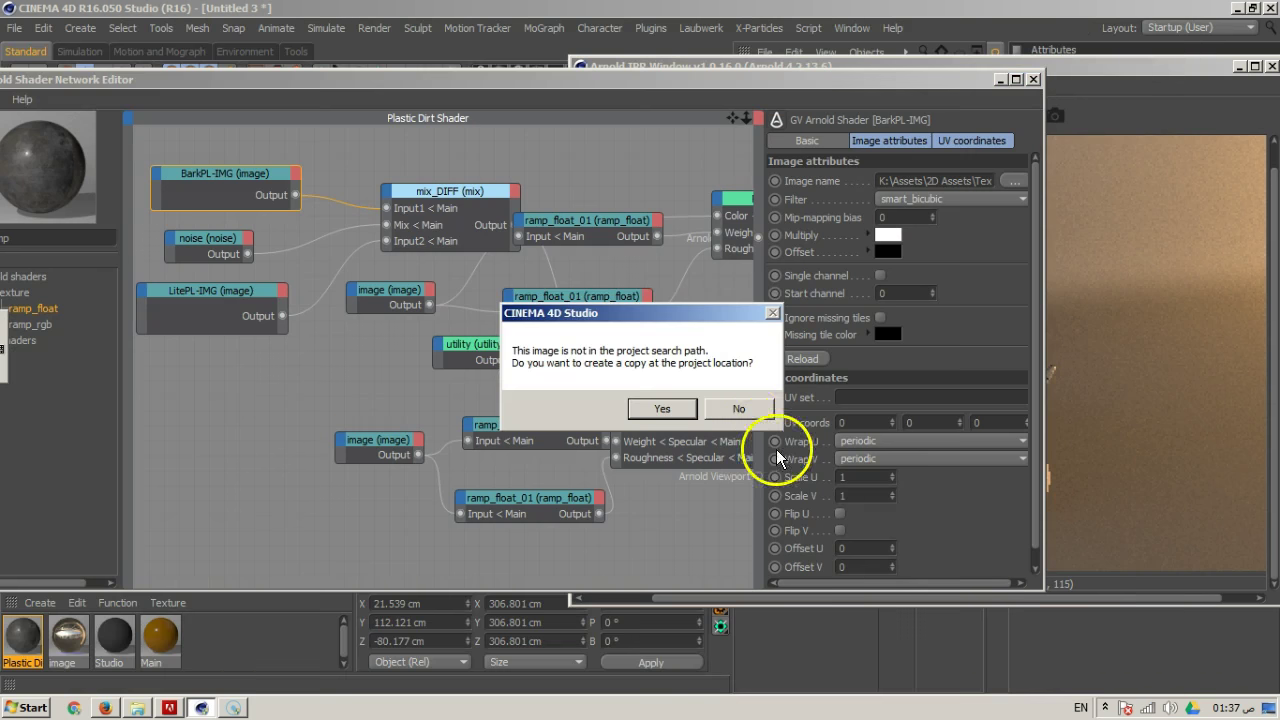
pyautogui.click(745, 411)
# For the LitePL-IMG node, search the Textures folder for "leather" and load Leather0041_L.jpg
pyautogui.click(223, 293)
pyautogui.click(1013, 181)
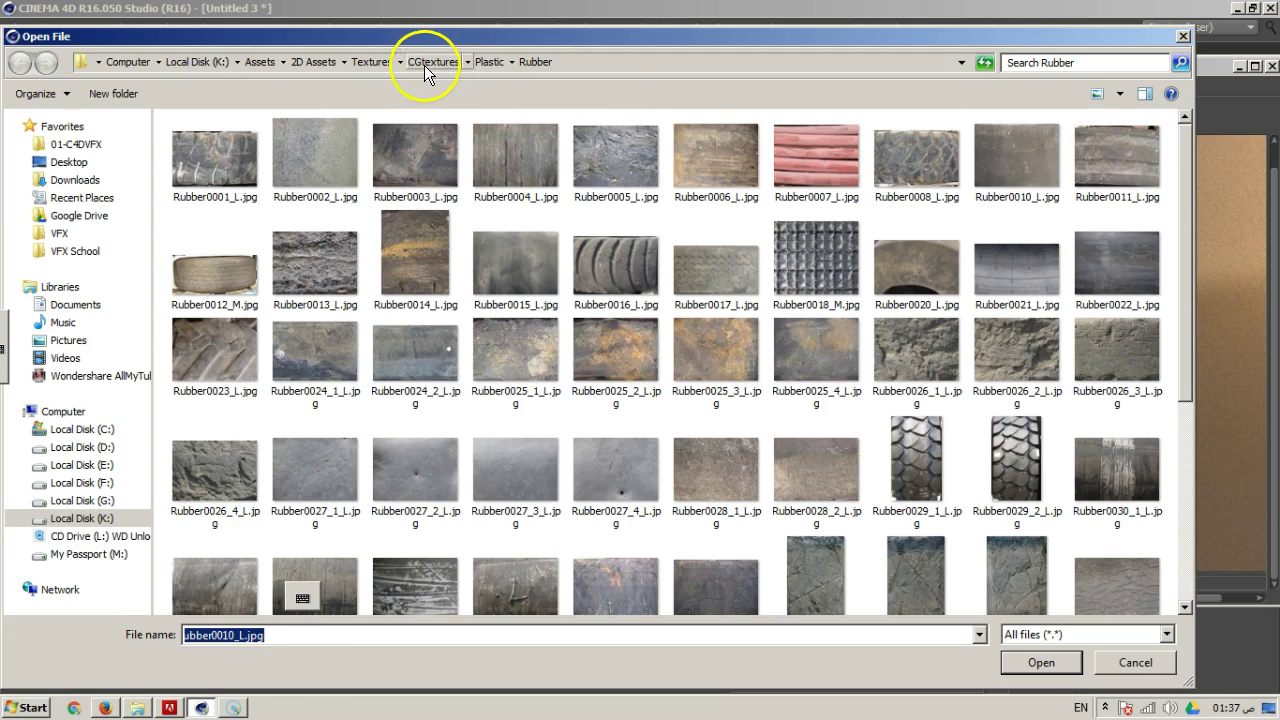
pyautogui.click(373, 62)
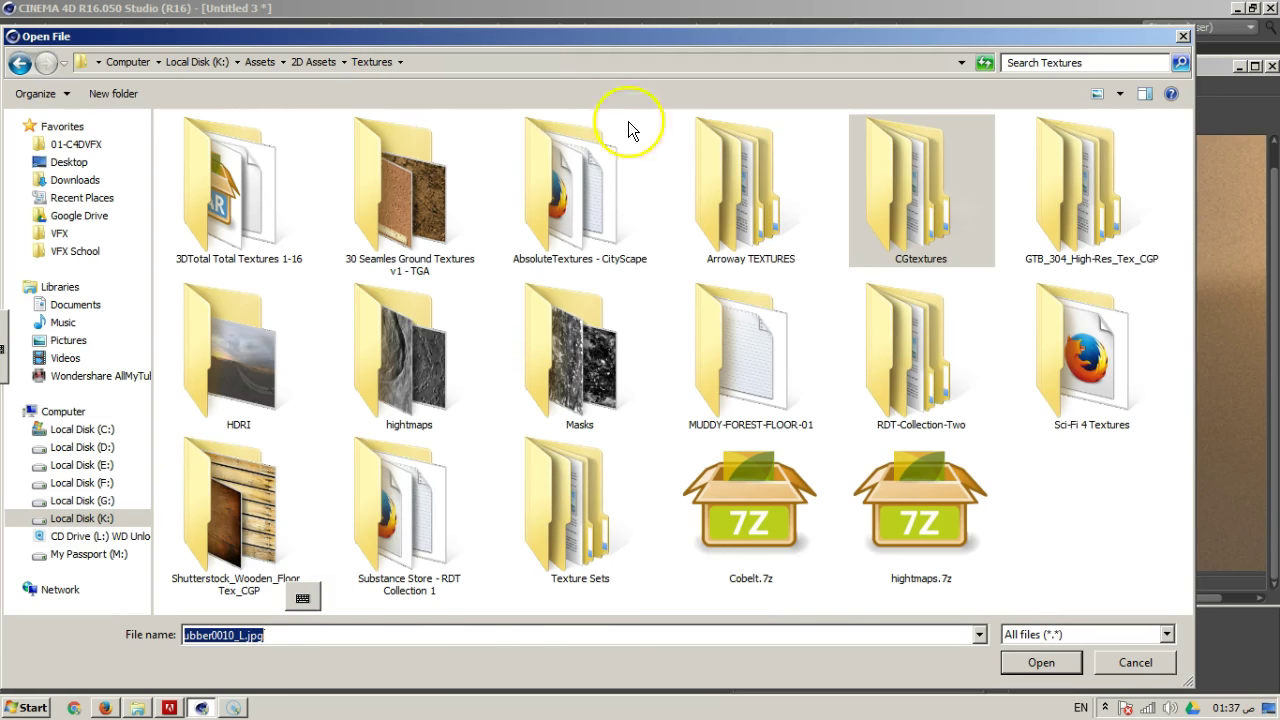
pyautogui.click(1066, 62)
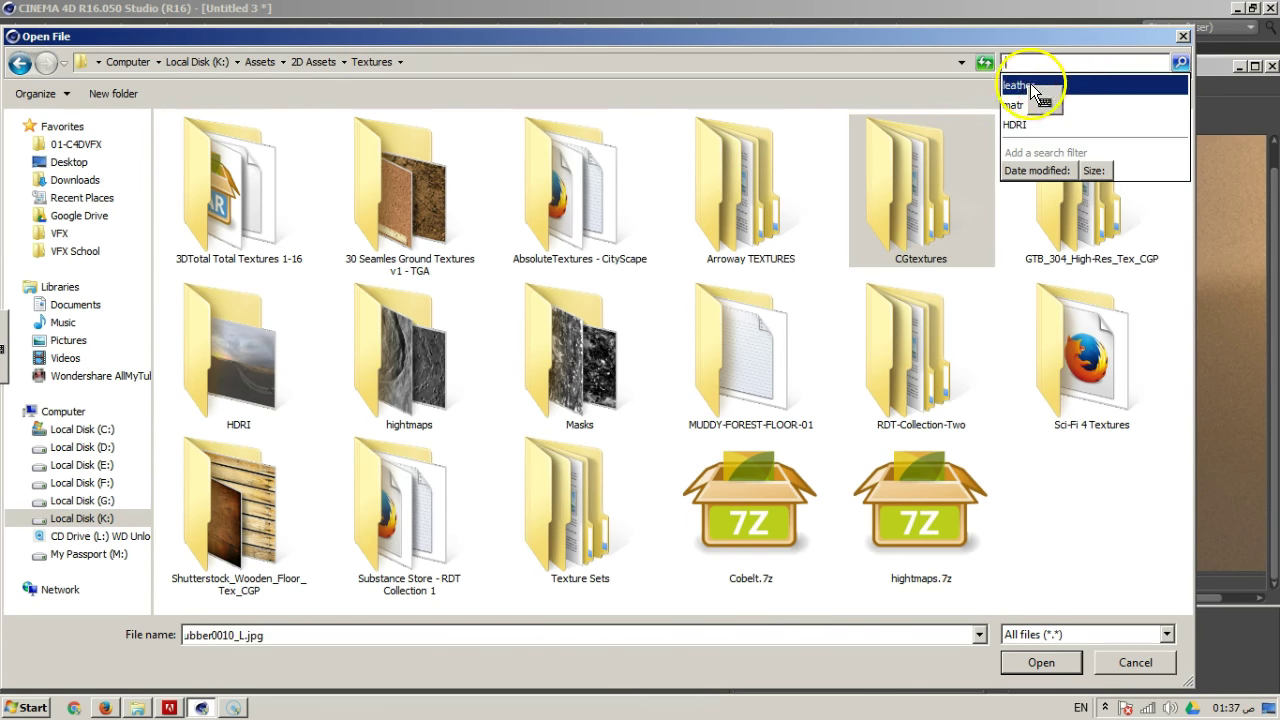
pyautogui.write('leather')
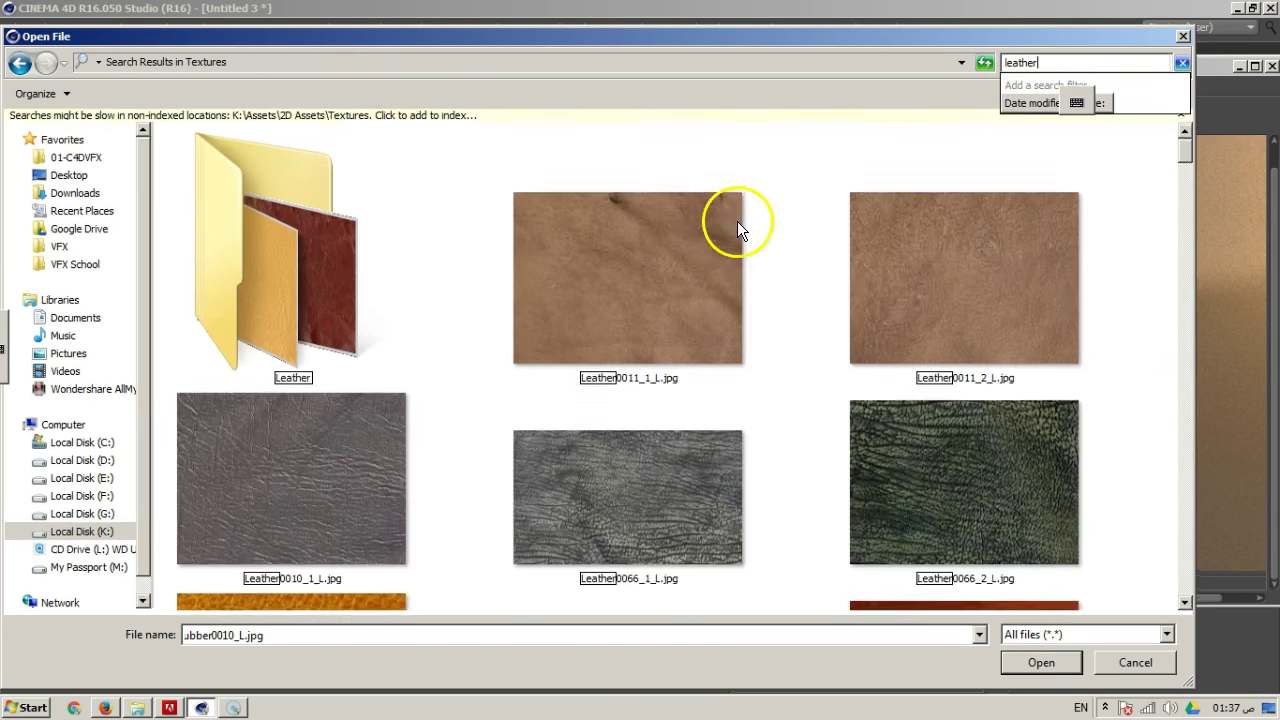
pyautogui.moveTo(1192, 158); pyautogui.dragTo(1189, 383)
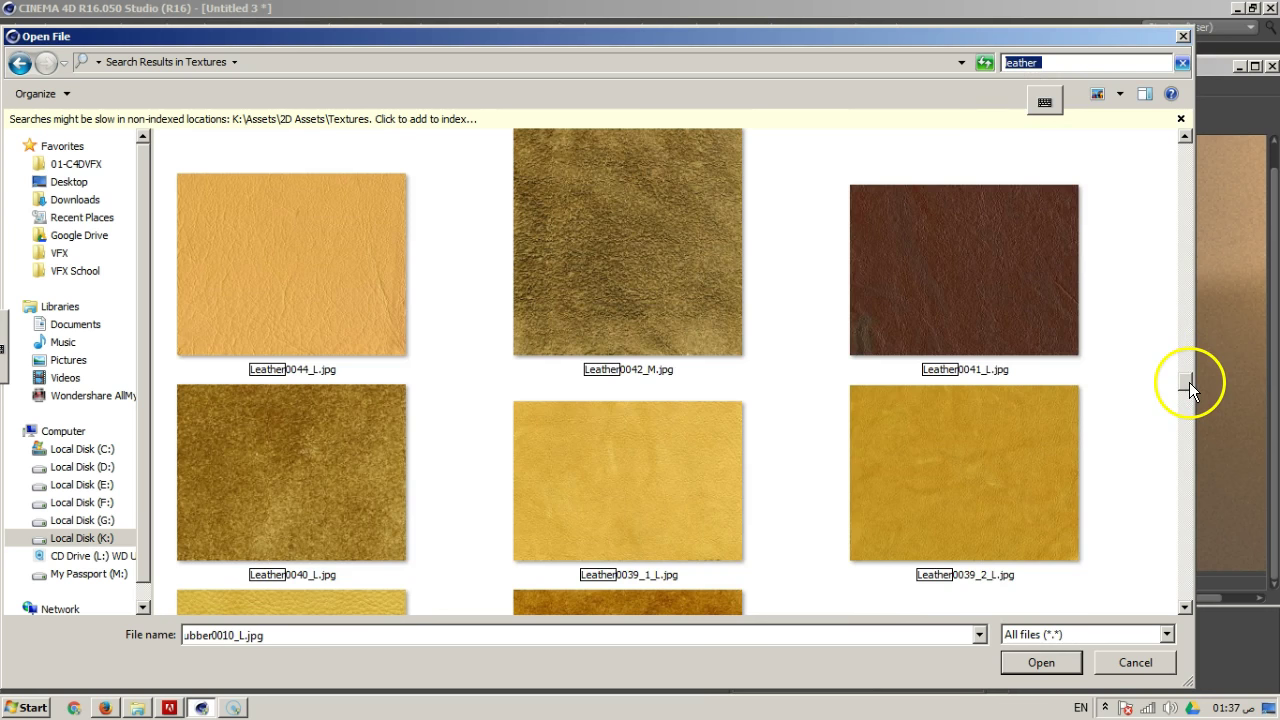
pyautogui.click(1048, 337)
pyautogui.click(1038, 663)
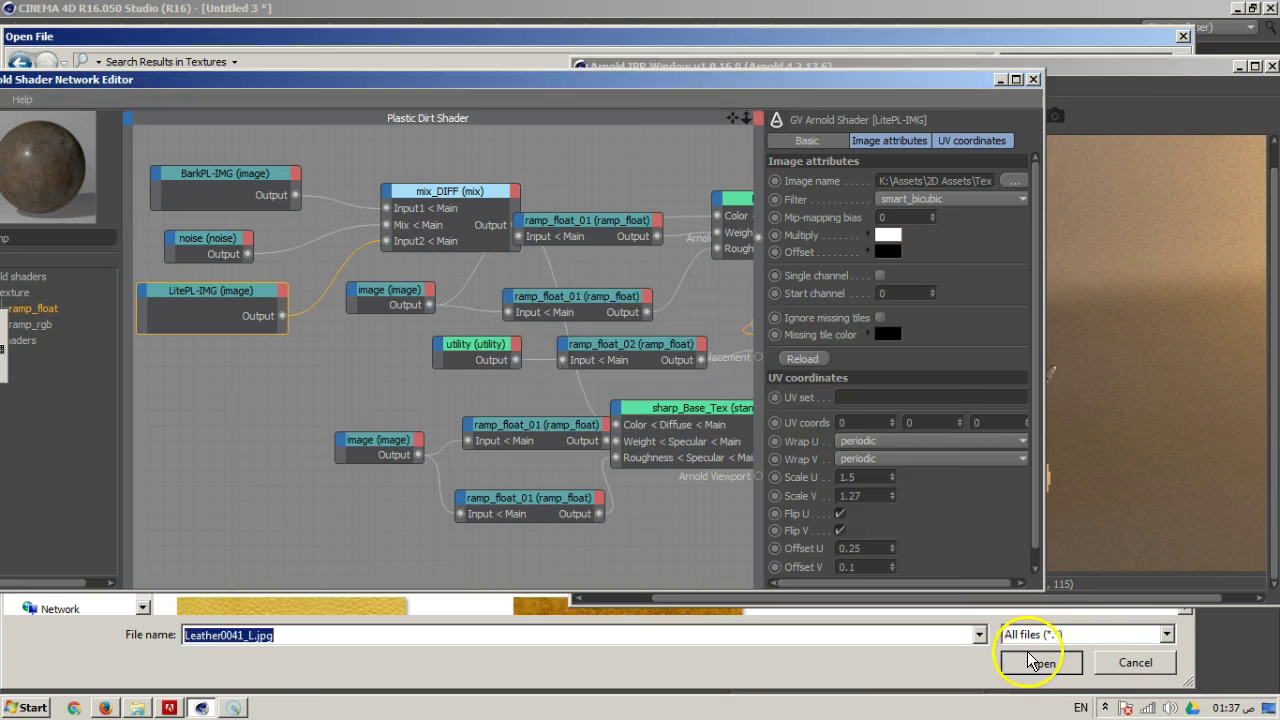
# Decline copying the leather image to the project and restart the IPR render to preview the material
pyautogui.click(739, 408)
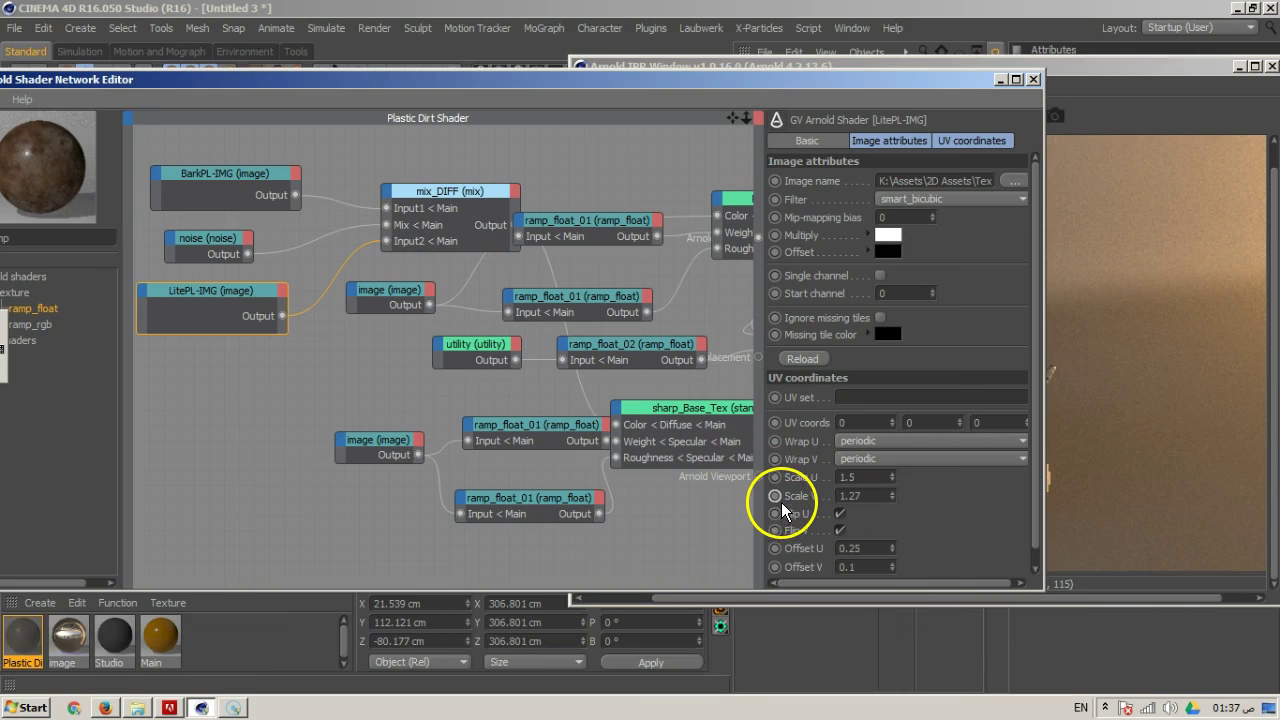
pyautogui.moveTo(936, 79); pyautogui.dragTo(590, 148)
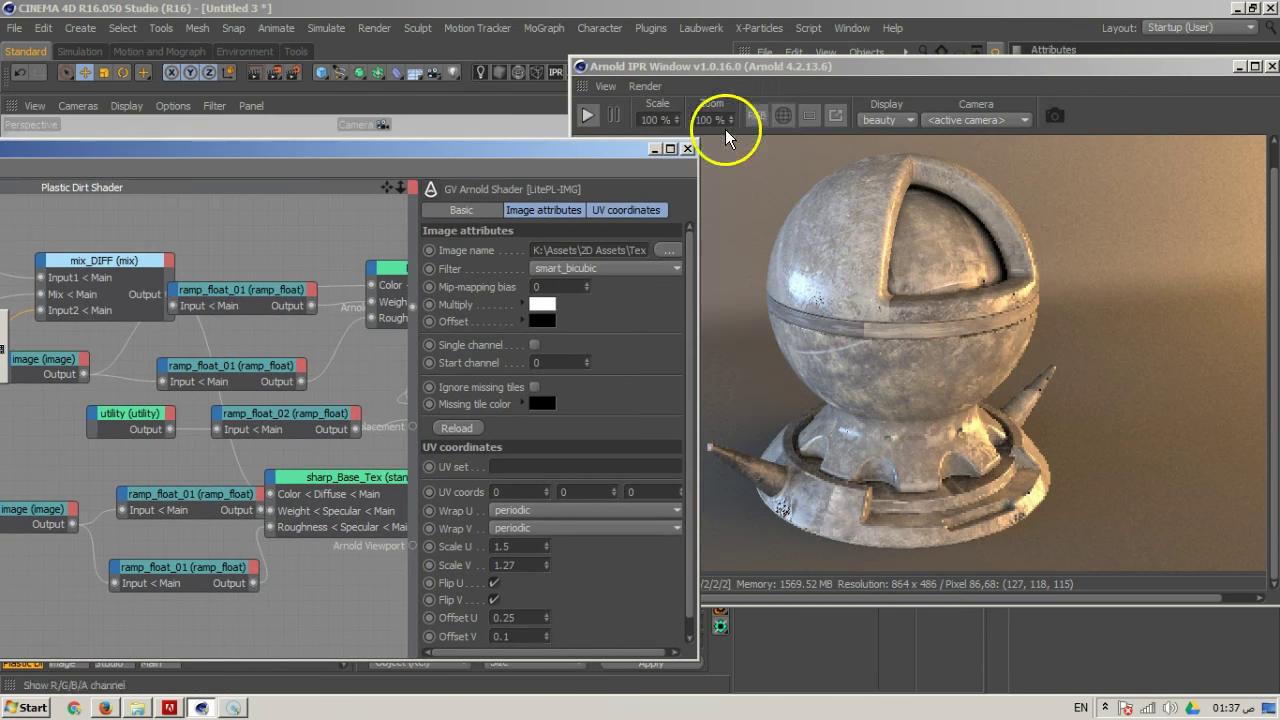
pyautogui.click(588, 116)
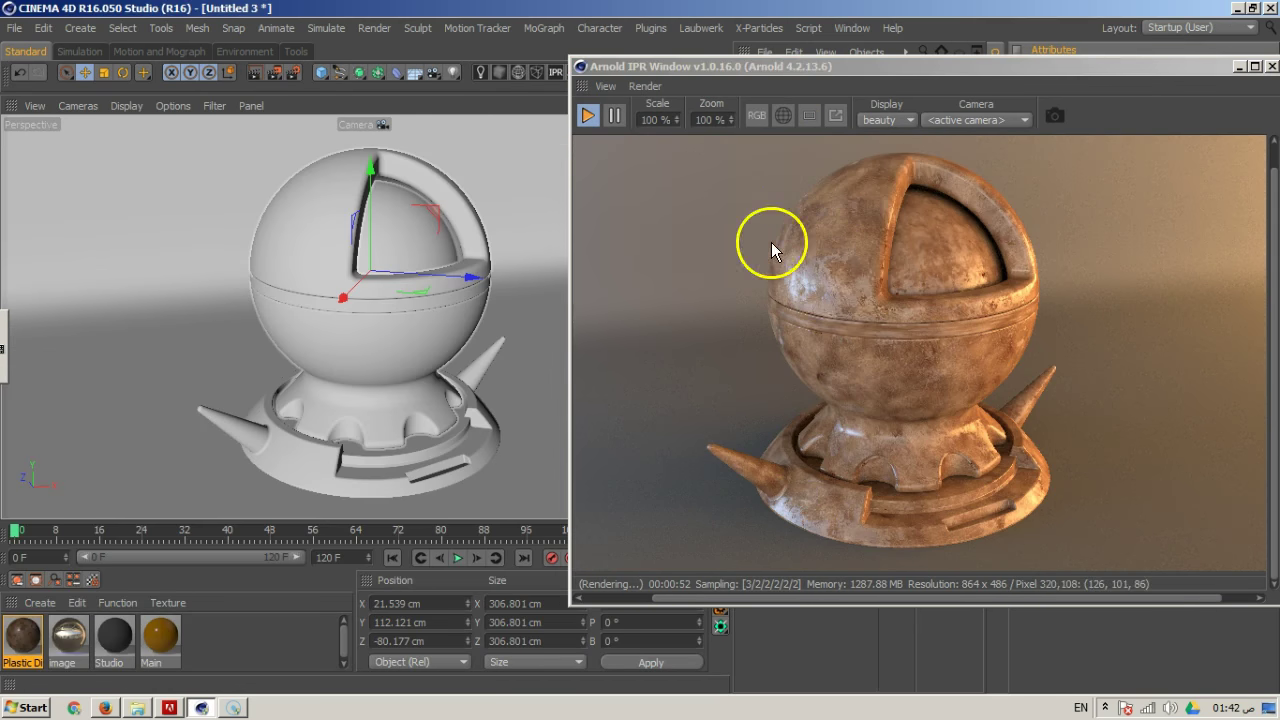
pyautogui.moveTo(908, 72); pyautogui.dragTo(832, 68)
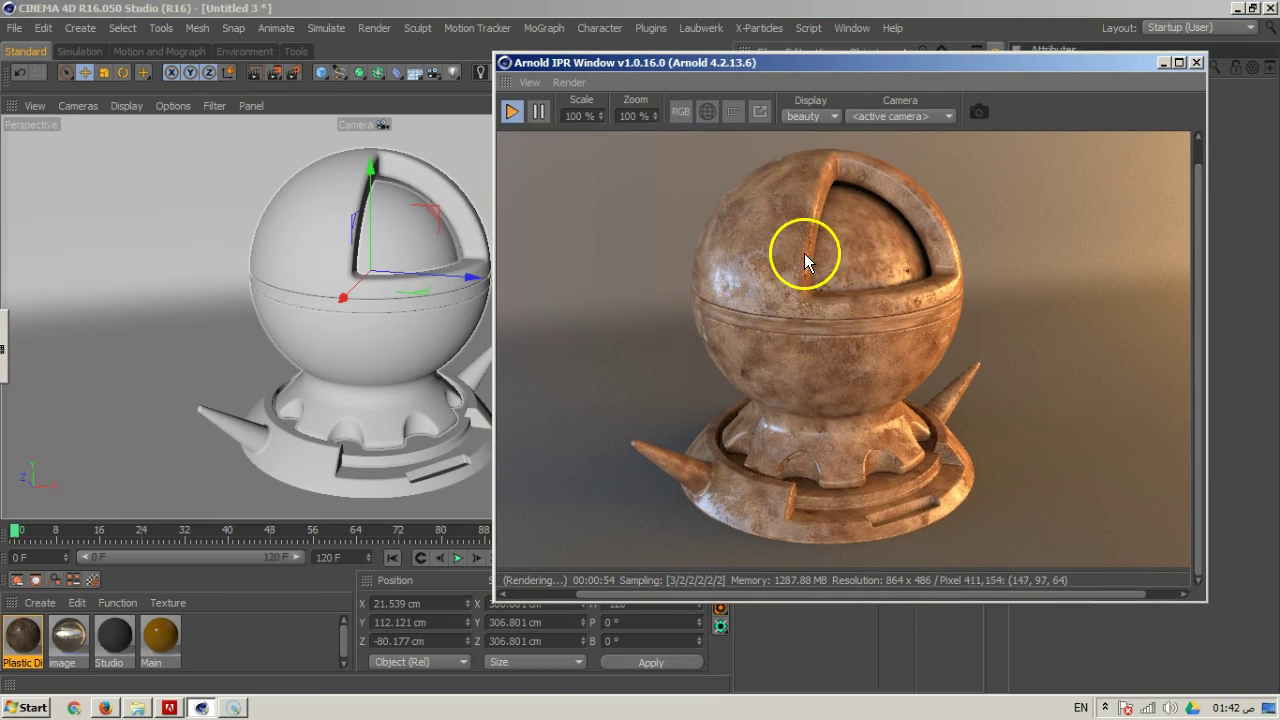
# Reopen the Plastic Dirt Shader network and spread out the lower image, utility, lower ramp_float_01, sharp_Base_Tex and mix_DIFF nodes
pyautogui.doubleClick(40, 655)
pyautogui.click(480, 193)
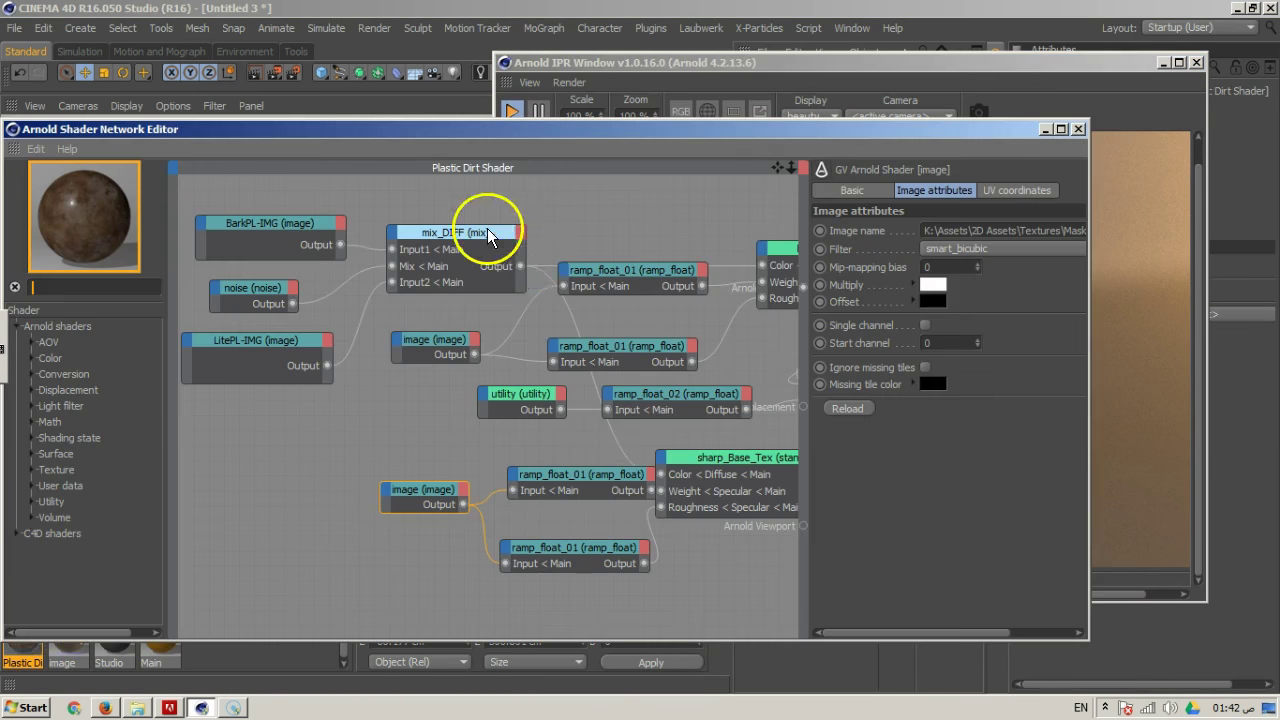
pyautogui.moveTo(428, 500); pyautogui.dragTo(268, 512)
pyautogui.moveTo(549, 395); pyautogui.dragTo(467, 410)
pyautogui.moveTo(579, 482); pyautogui.dragTo(476, 473)
pyautogui.moveTo(580, 542); pyautogui.dragTo(484, 549)
pyautogui.moveTo(239, 515); pyautogui.dragTo(200, 506)
pyautogui.moveTo(430, 425); pyautogui.dragTo(398, 402)
pyautogui.moveTo(485, 465); pyautogui.dragTo(415, 450)
pyautogui.moveTo(469, 556); pyautogui.dragTo(417, 540)
pyautogui.moveTo(725, 463); pyautogui.dragTo(577, 480)
pyautogui.moveTo(459, 230); pyautogui.dragTo(437, 196)
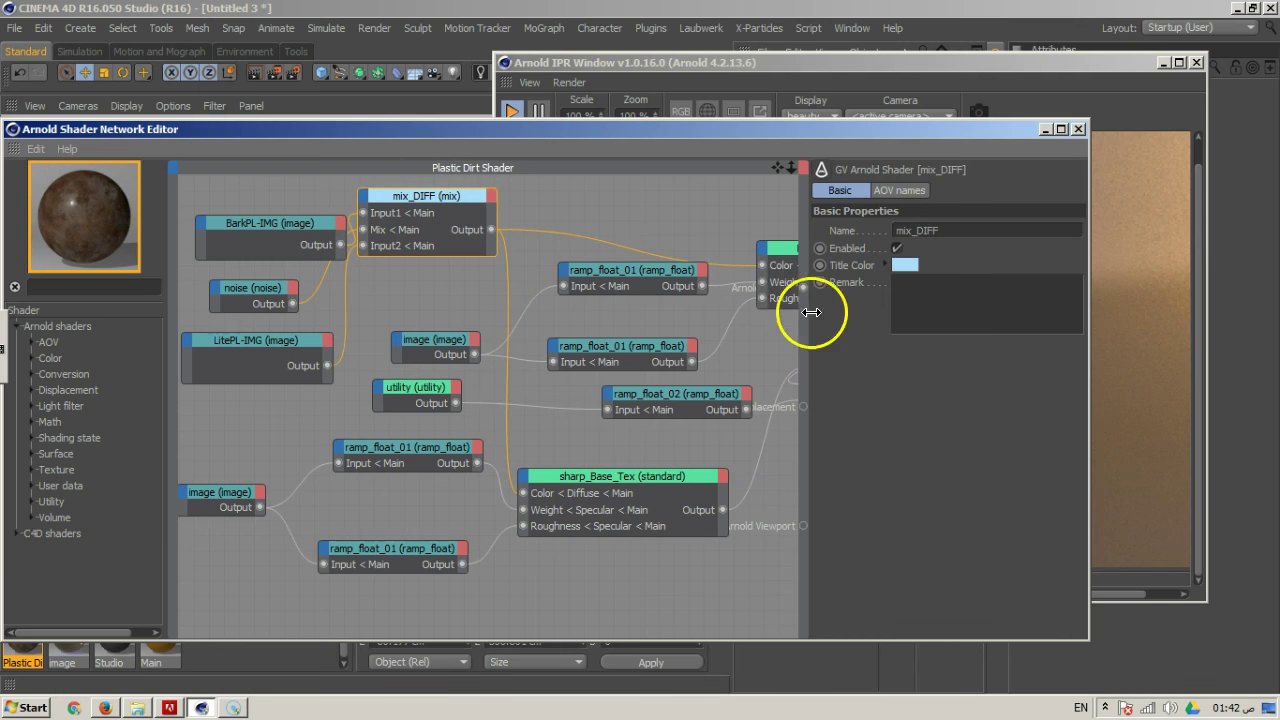
# Place Layer 2 alpha above Layer 2 on the layer_color node, and reposition layer_color, Rough_Base_Tex and the upper ramp_float_01
pyautogui.moveTo(781, 173); pyautogui.dragTo(448, 184)
pyautogui.moveTo(578, 370); pyautogui.dragTo(703, 365)
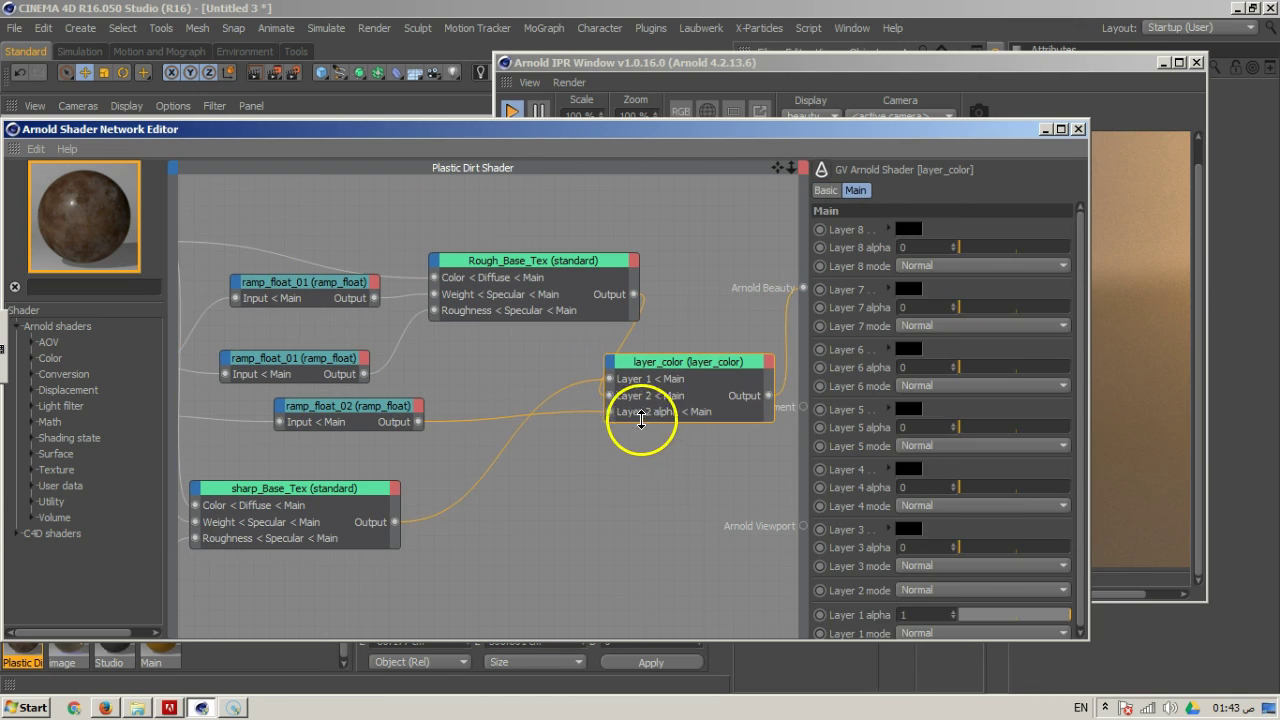
pyautogui.moveTo(646, 396); pyautogui.dragTo(650, 425)
pyautogui.moveTo(573, 259); pyautogui.dragTo(507, 232)
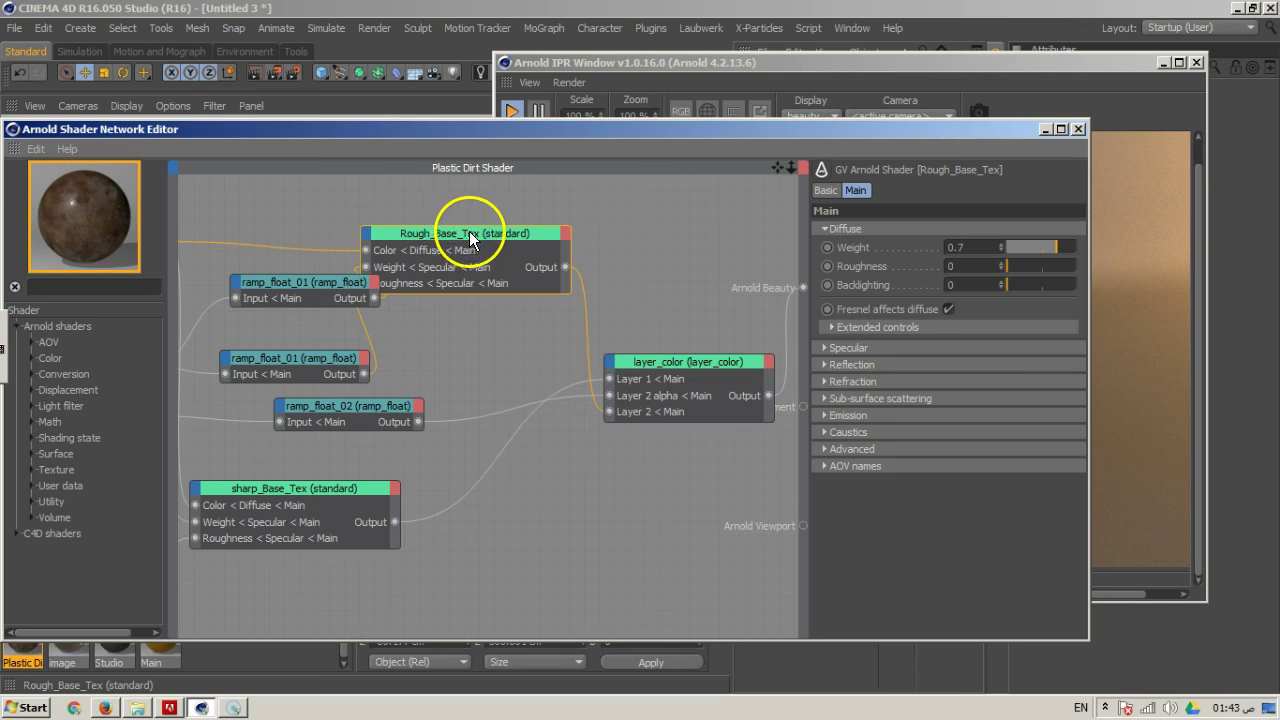
pyautogui.moveTo(469, 231); pyautogui.dragTo(563, 228)
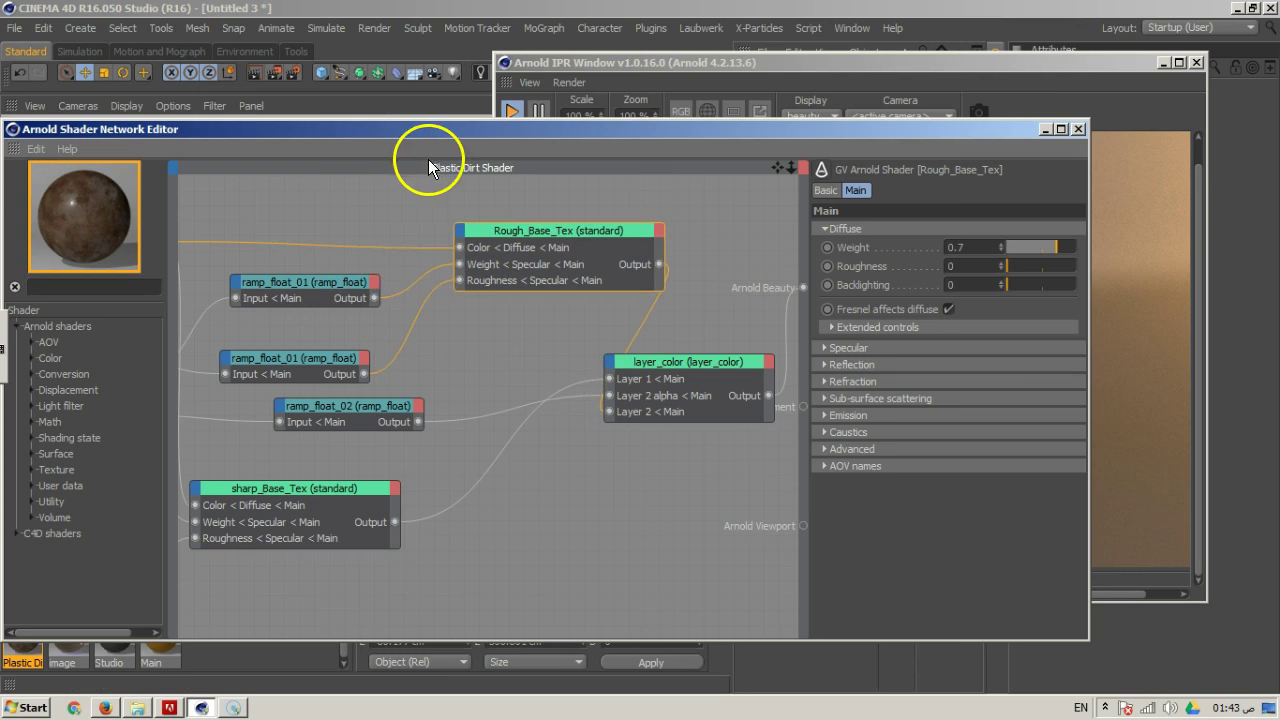
pyautogui.moveTo(329, 285); pyautogui.dragTo(336, 266)
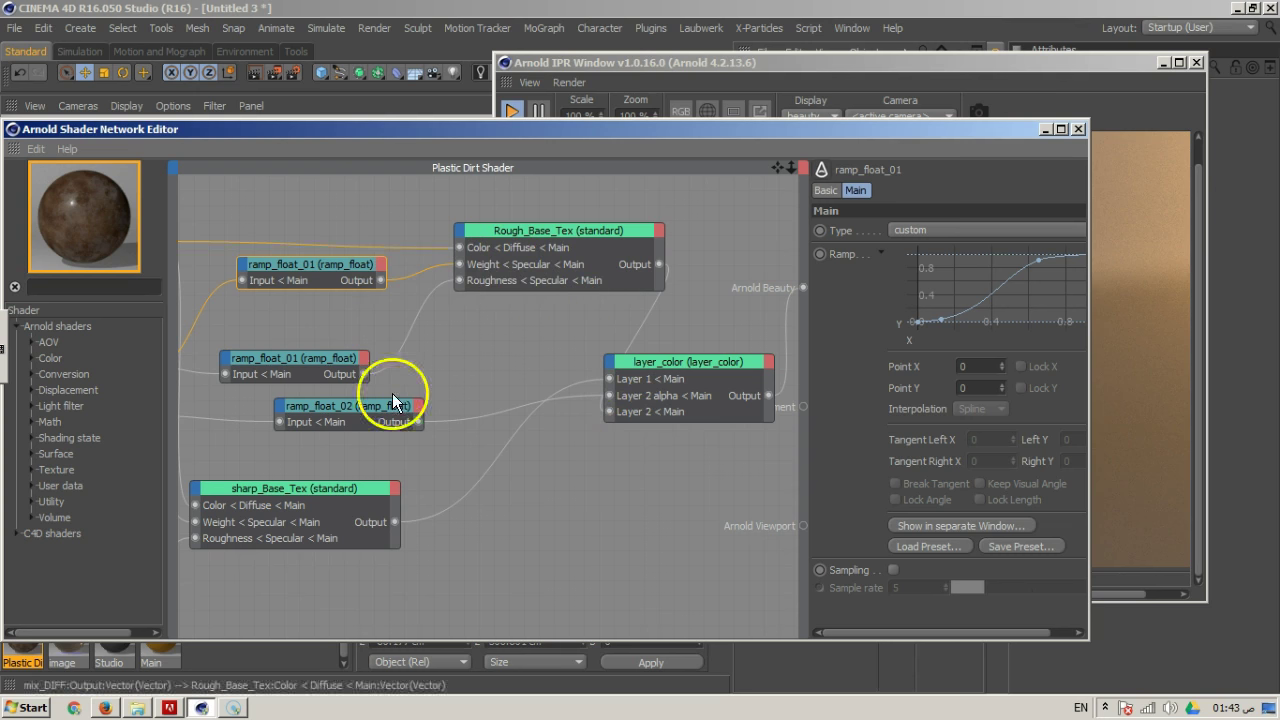
# Move the utility node and ramp_float_02 closer together just above sharp_Base_Tex
pyautogui.moveTo(655, 132); pyautogui.dragTo(738, 105)
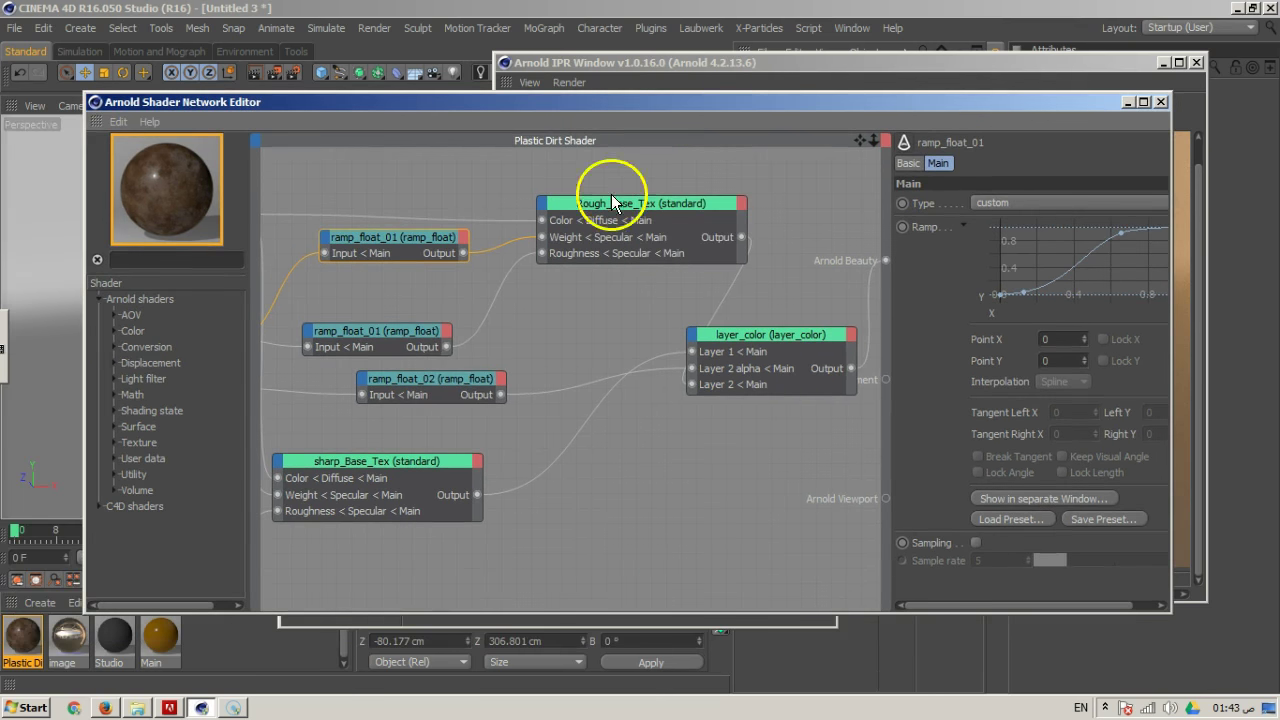
pyautogui.moveTo(864, 139); pyautogui.dragTo(697, 386)
pyautogui.moveTo(336, 390); pyautogui.dragTo(490, 406)
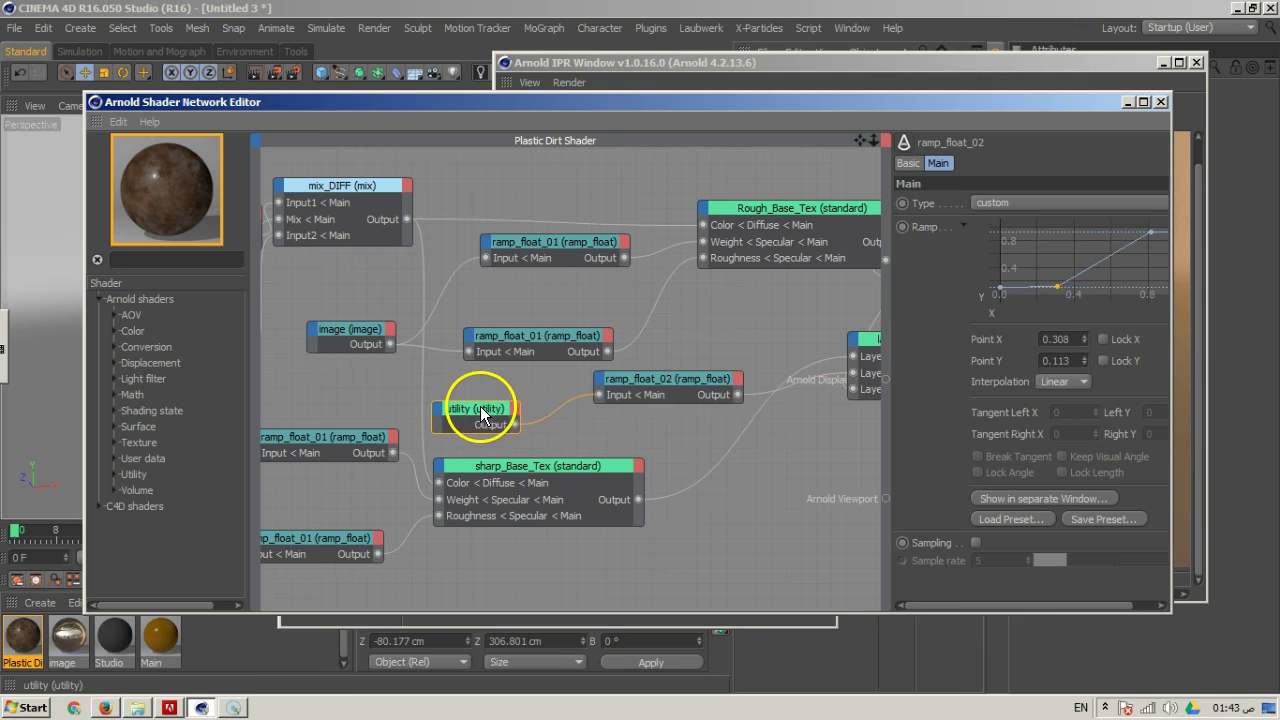
pyautogui.moveTo(694, 378); pyautogui.dragTo(684, 380)
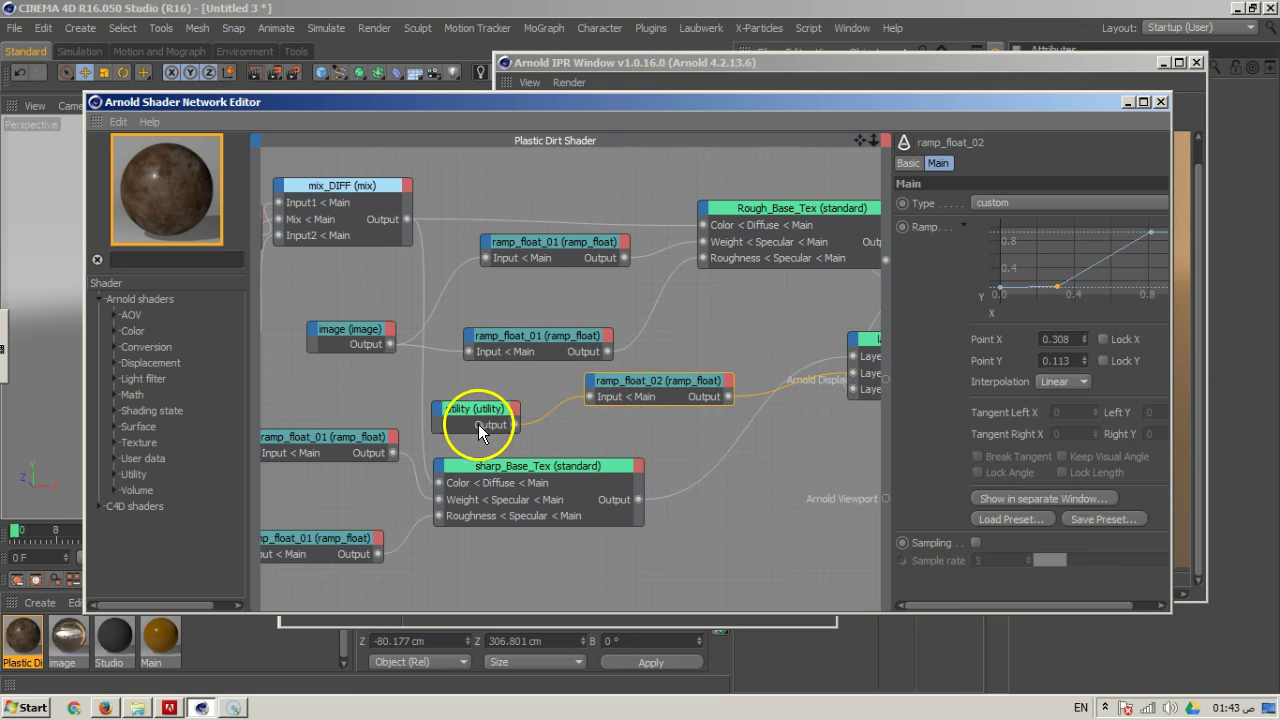
pyautogui.moveTo(478, 418); pyautogui.dragTo(466, 417)
# Arrange the shader network editor beside the IPR render to examine the leather result next to the utility node's settings
pyautogui.moveTo(910, 106); pyautogui.dragTo(500, 101)
pyautogui.click(776, 134)
pyautogui.click(826, 131)
pyautogui.moveTo(818, 62); pyautogui.dragTo(856, 73)
pyautogui.click(474, 110)
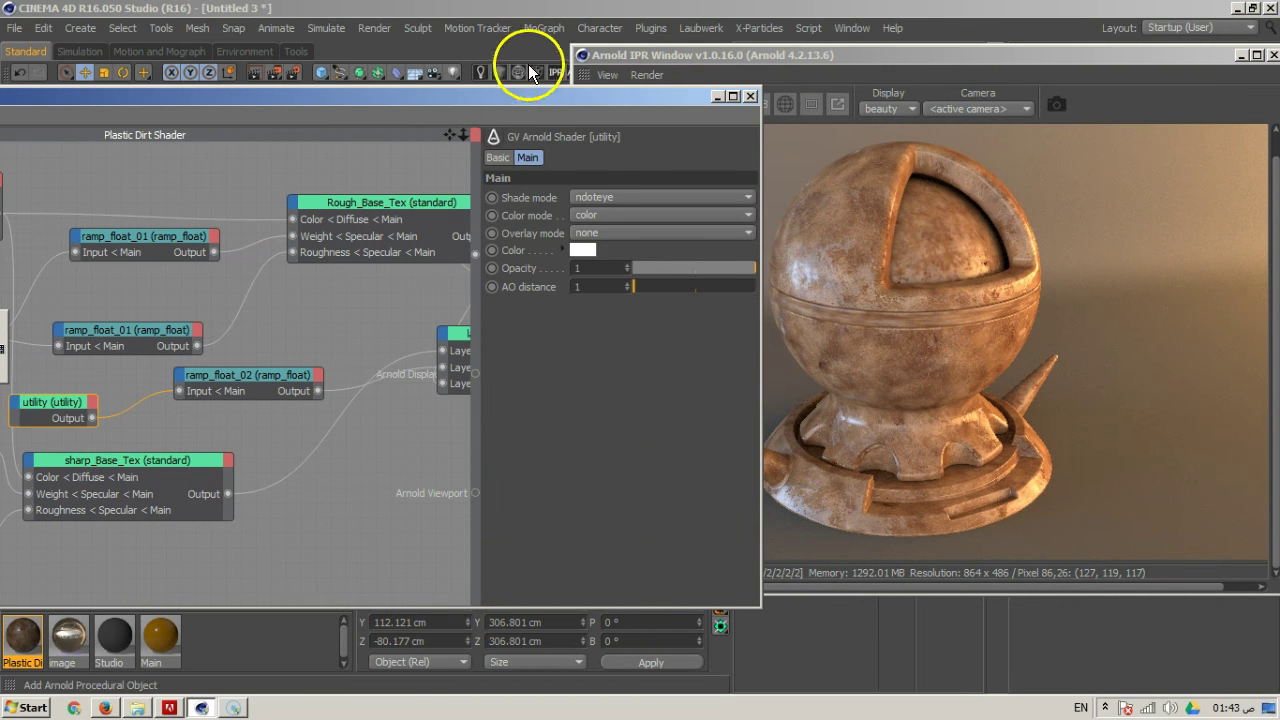
pyautogui.moveTo(514, 96); pyautogui.dragTo(562, 60)
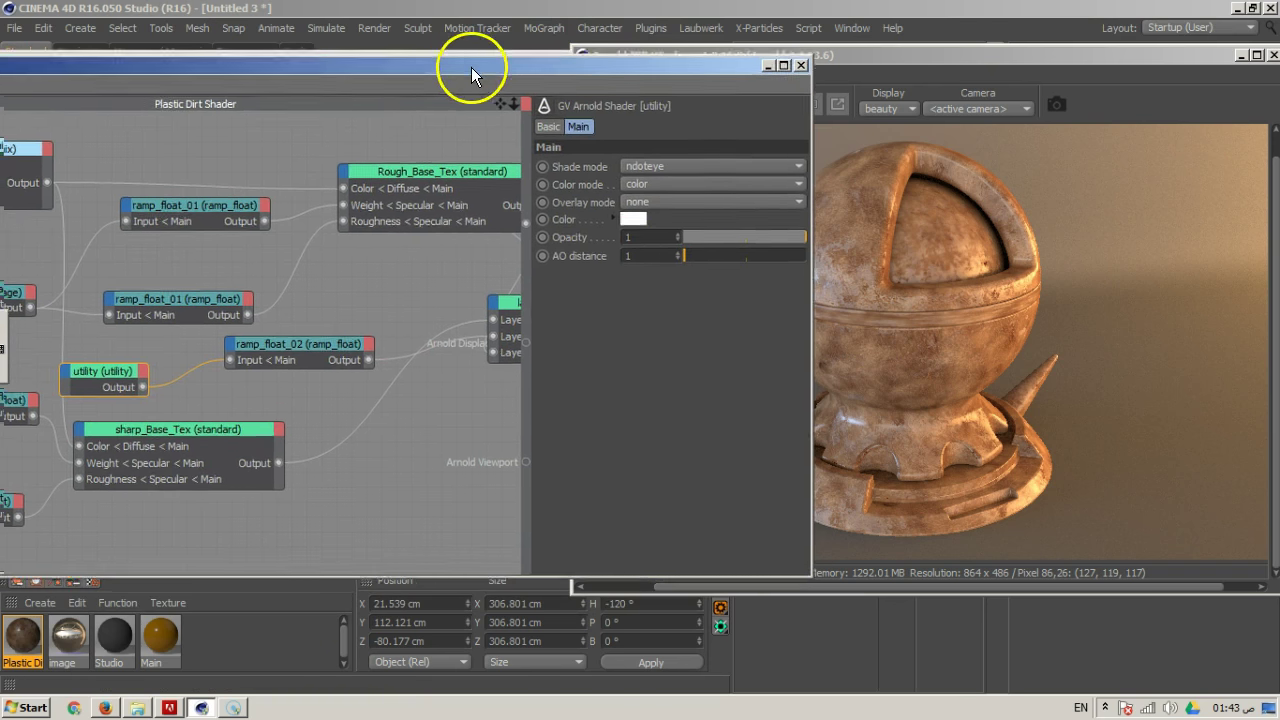
# Add a complement node to the network and wire it between the utility output and the ramp_float_02 input
pyautogui.moveTo(471, 63); pyautogui.dragTo(738, 63)
pyautogui.click(94, 228)
pyautogui.write('comp')
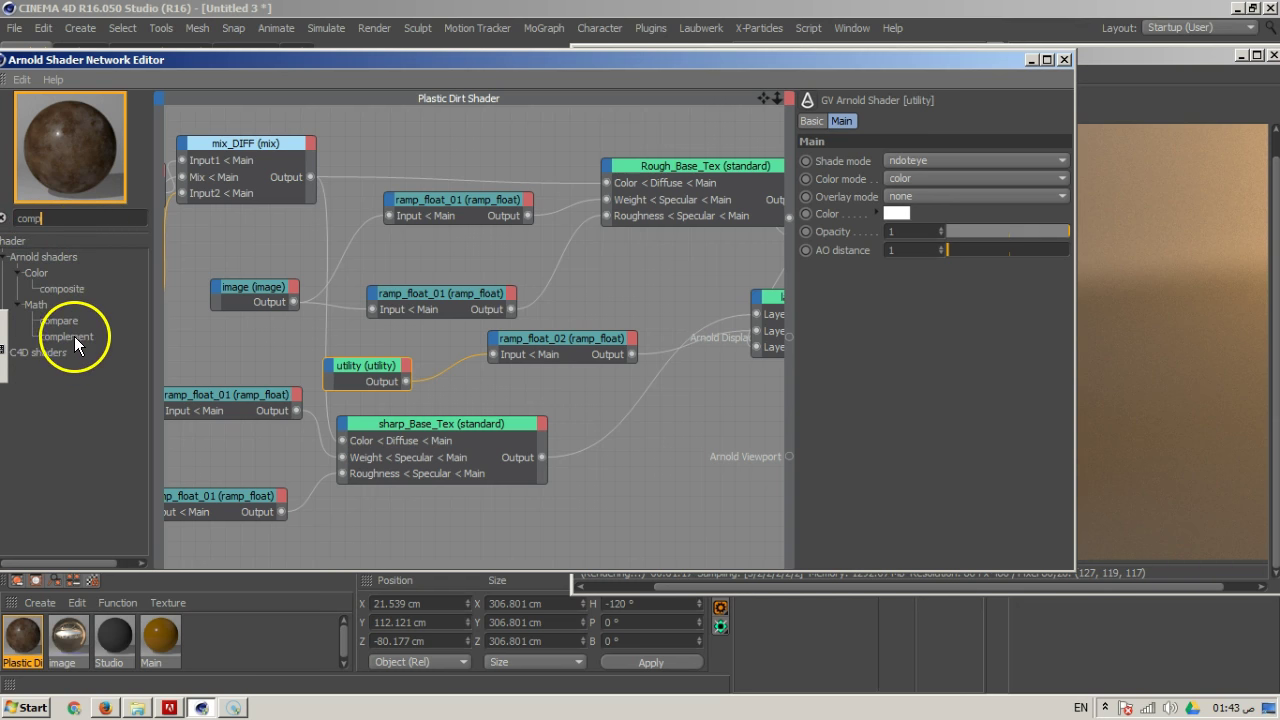
pyautogui.click(480, 392)
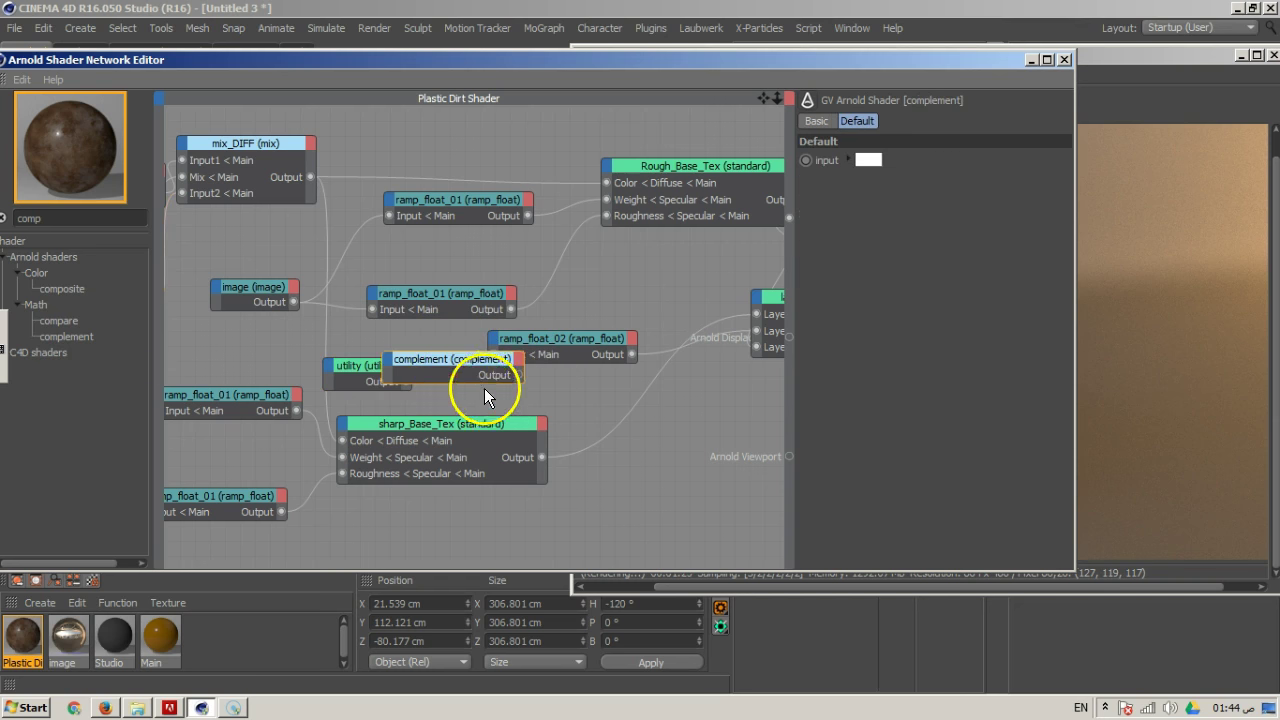
pyautogui.moveTo(527, 347); pyautogui.dragTo(553, 335)
pyautogui.moveTo(339, 369); pyautogui.dragTo(455, 370)
# Open ramp_float_02's ramp in a separate window and reverse it, placing high points at about X 0.12 and 0.45, low points near 0.70 and 1.0
pyautogui.moveTo(833, 60); pyautogui.dragTo(440, 55)
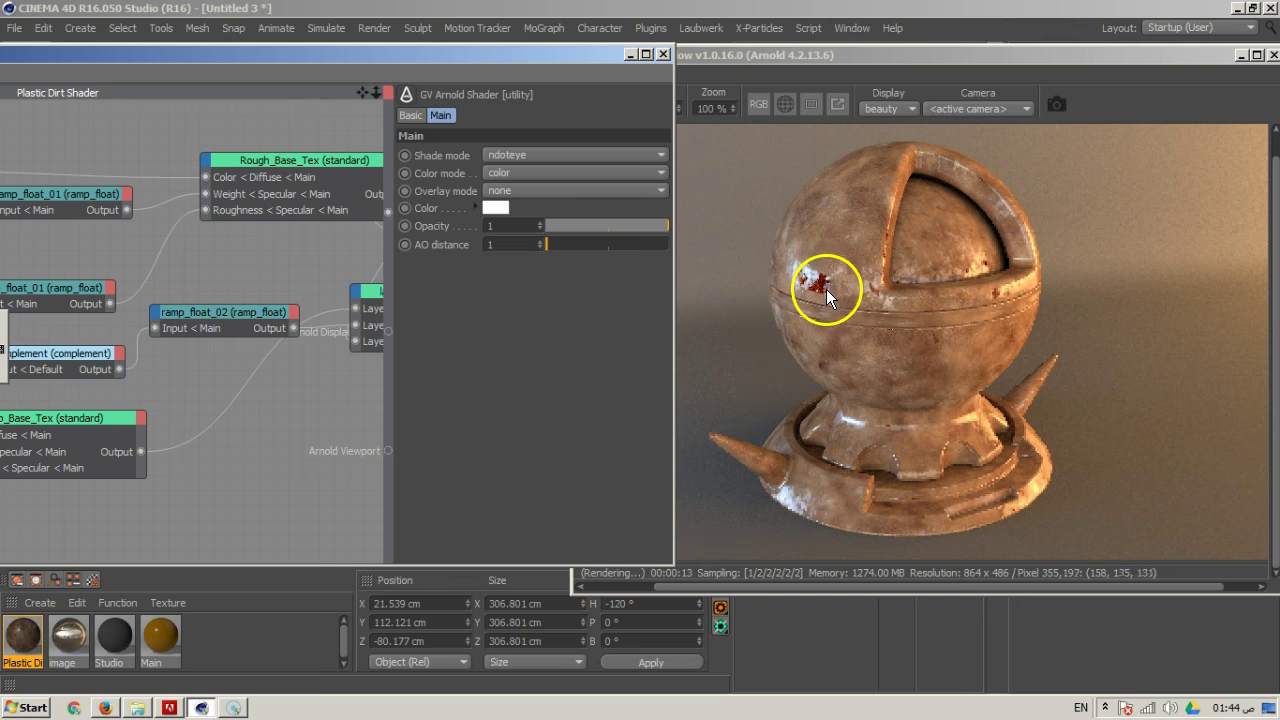
pyautogui.moveTo(510, 58); pyautogui.dragTo(539, 77)
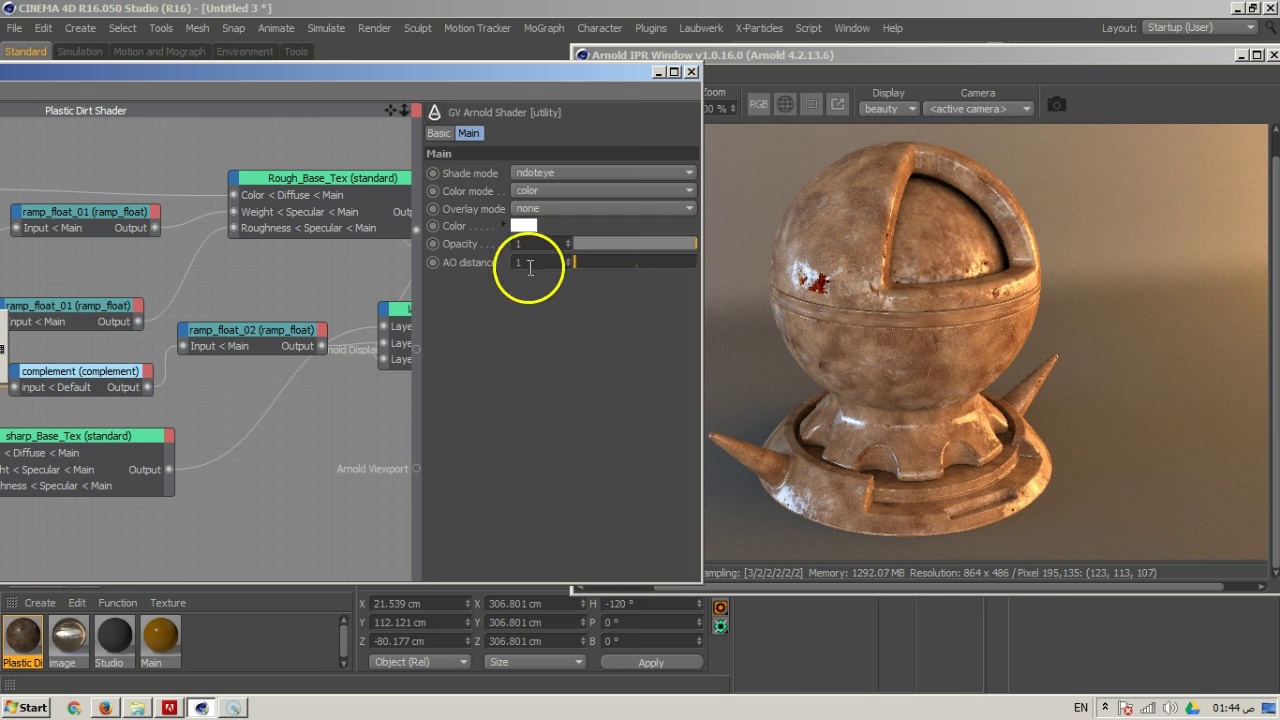
pyautogui.click(261, 330)
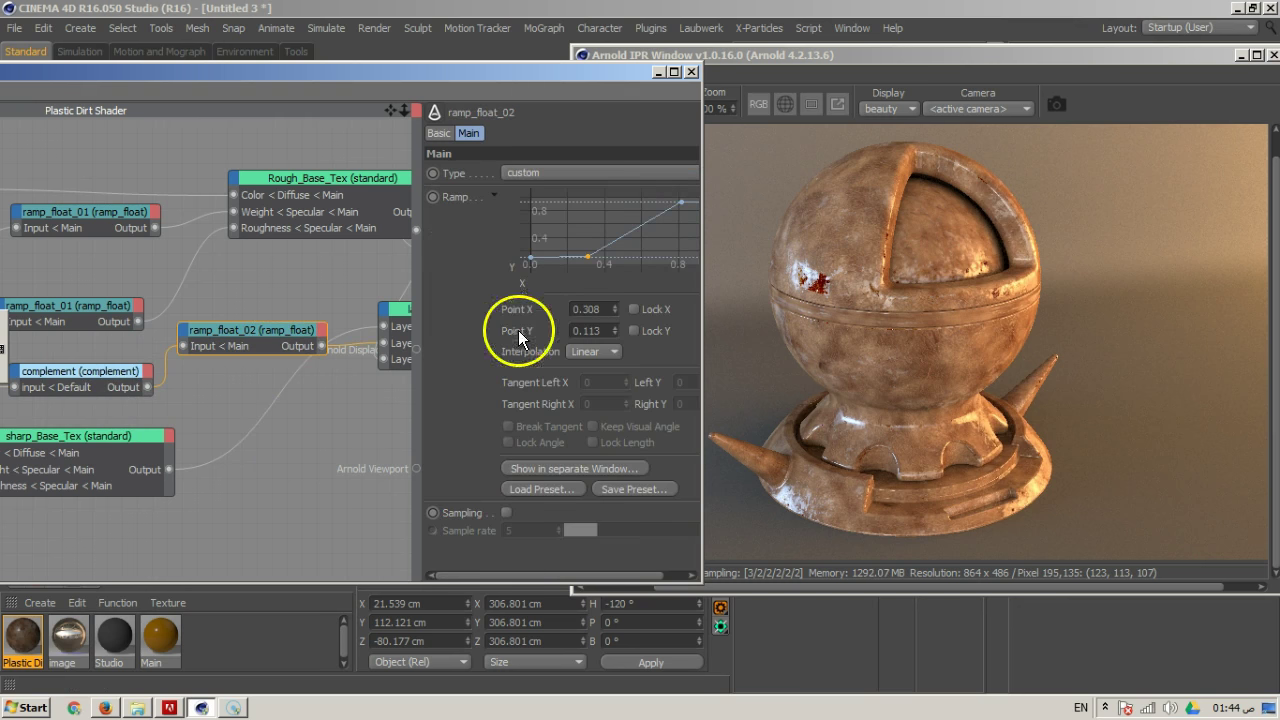
pyautogui.click(575, 468)
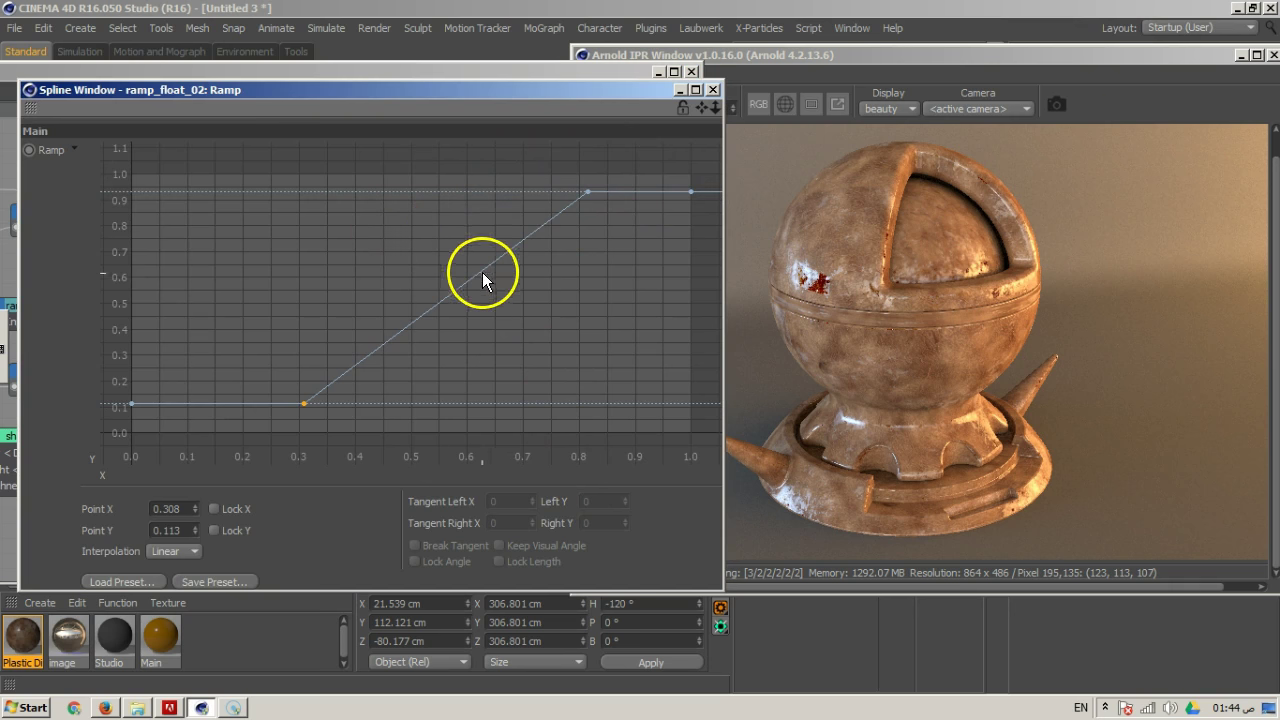
pyautogui.click(666, 223)
pyautogui.moveTo(691, 191); pyautogui.dragTo(375, 194)
pyautogui.moveTo(588, 192); pyautogui.dragTo(205, 206)
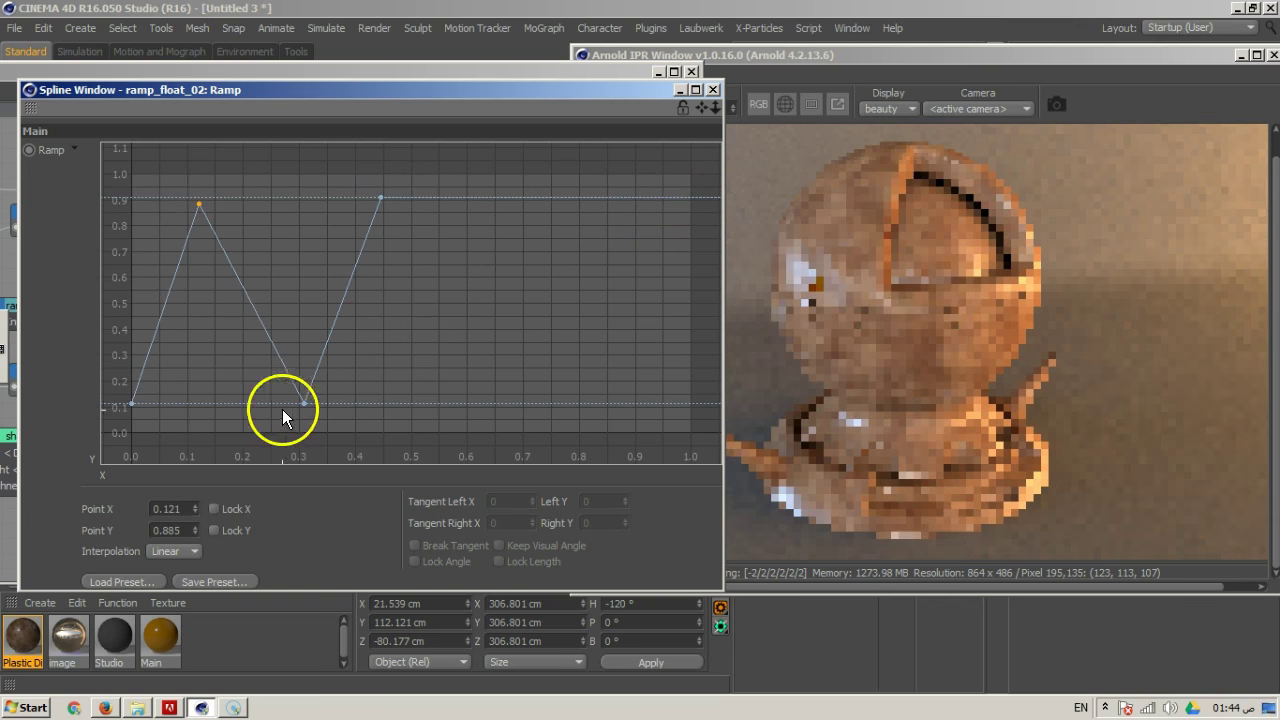
pyautogui.moveTo(131, 405); pyautogui.dragTo(682, 406)
pyautogui.moveTo(307, 402); pyautogui.dragTo(528, 400)
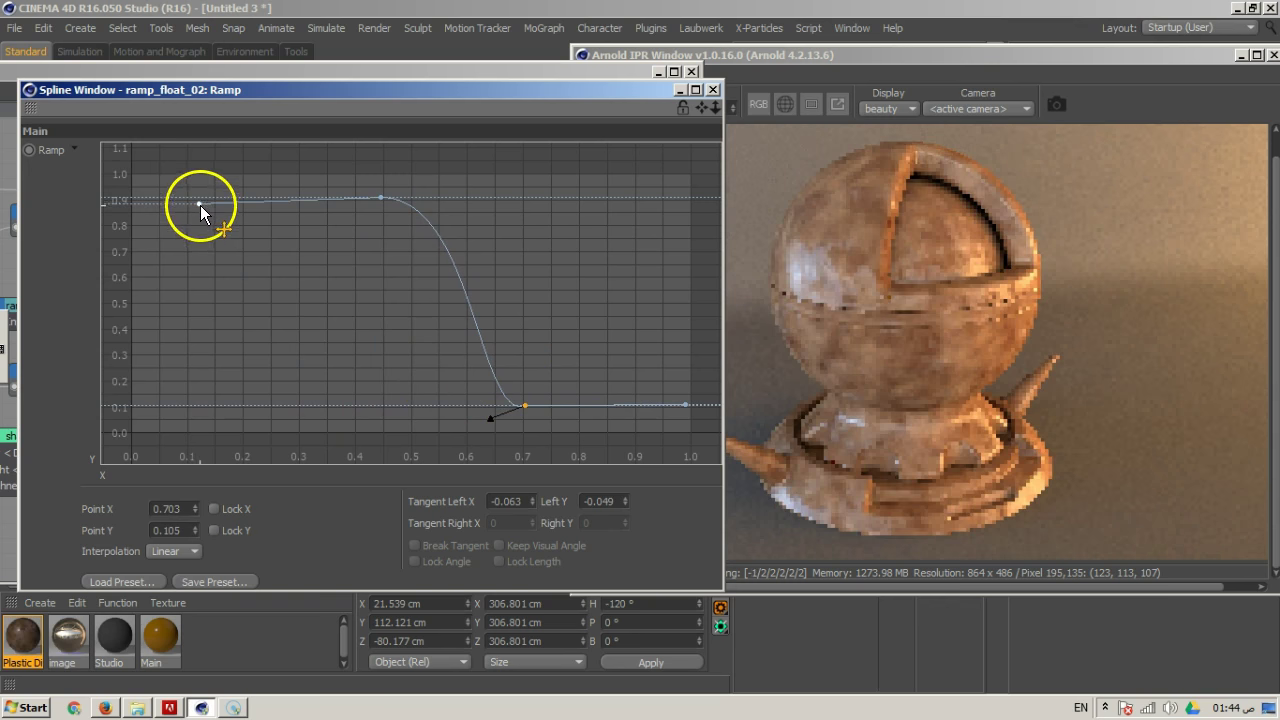
# Refine ramp_float_02's falloff with points at about 0/0.91, 0.376/0.906 and 0.697/0.109, close the spline window and check the IPR render
pyautogui.moveTo(200, 205); pyautogui.dragTo(132, 199)
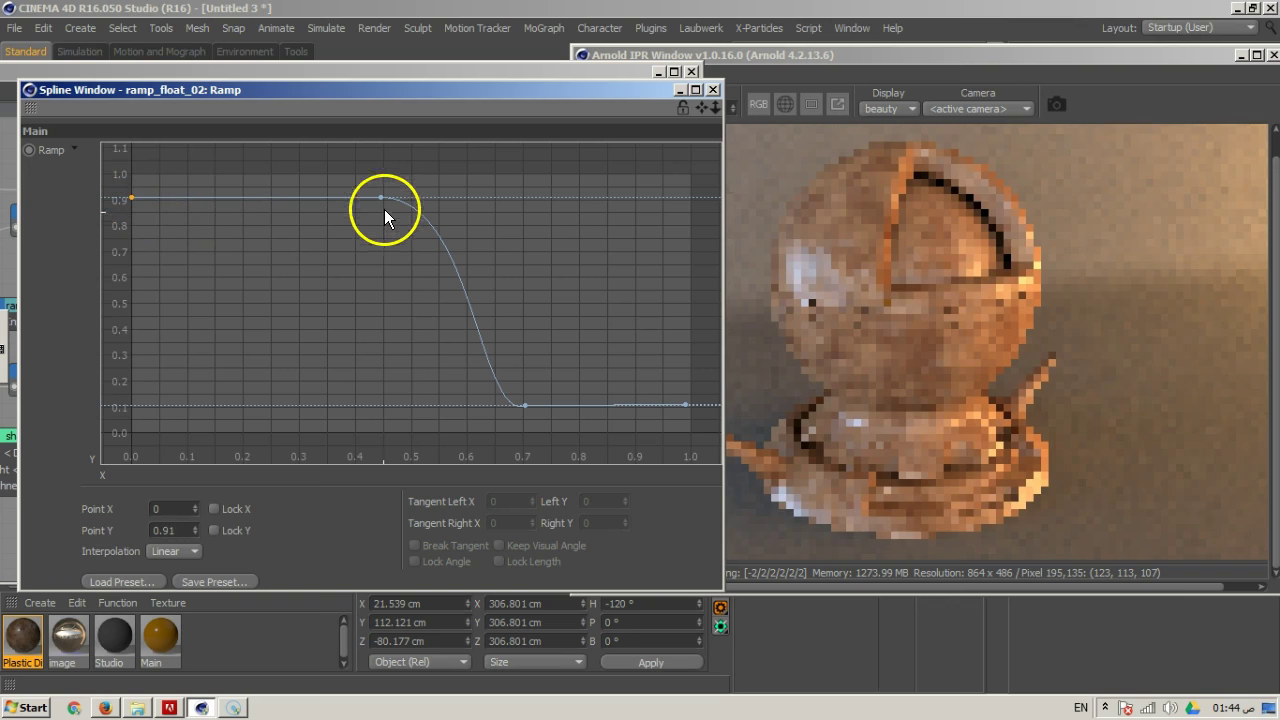
pyautogui.moveTo(381, 201); pyautogui.dragTo(346, 198)
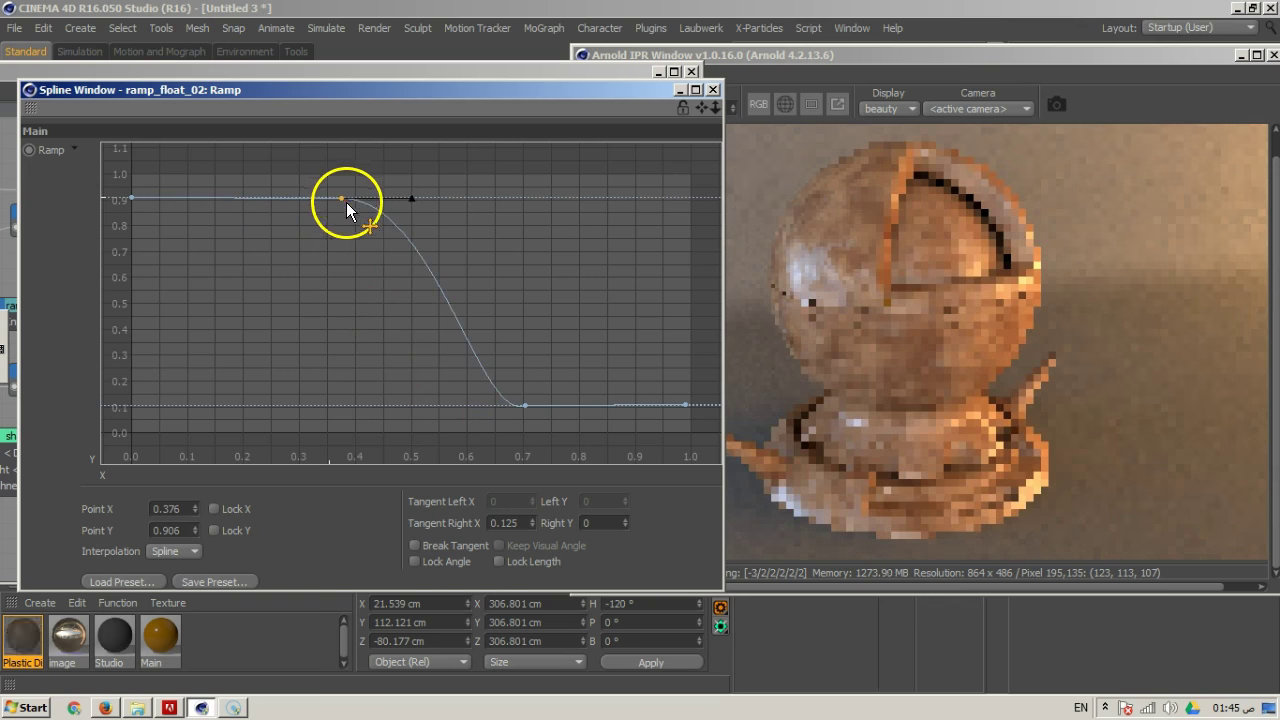
pyautogui.moveTo(527, 405); pyautogui.dragTo(523, 403)
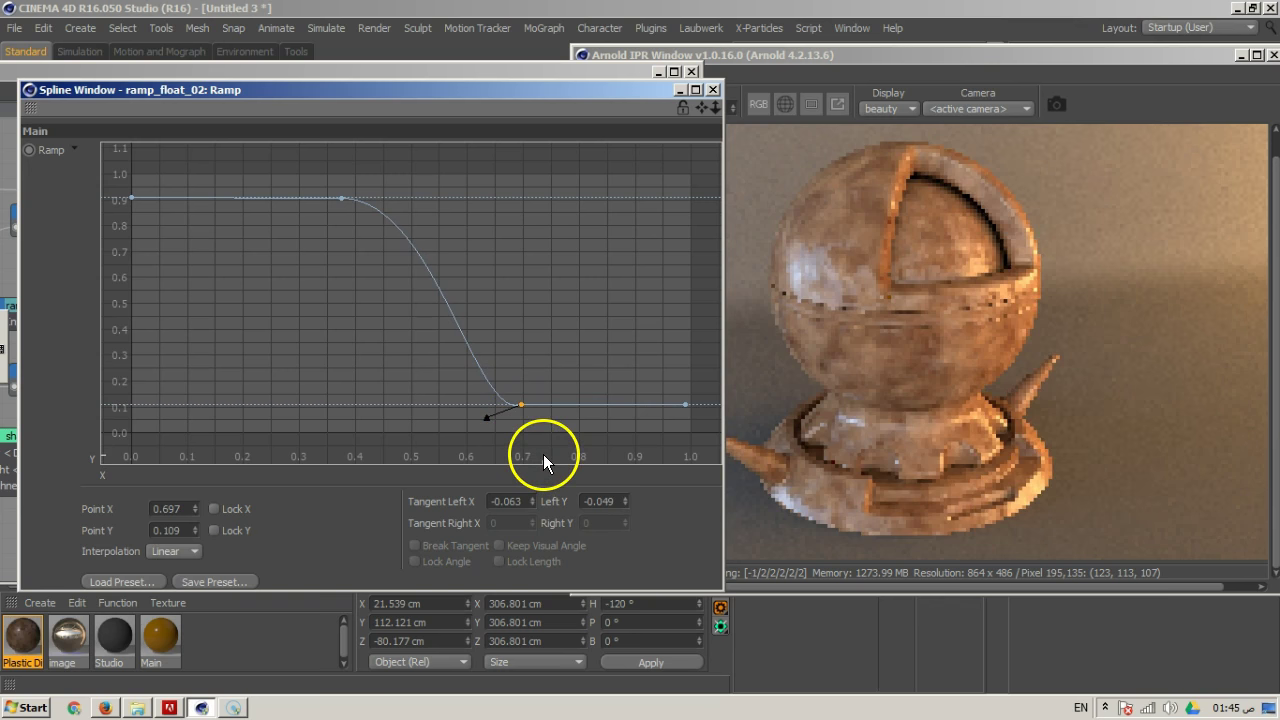
pyautogui.click(712, 89)
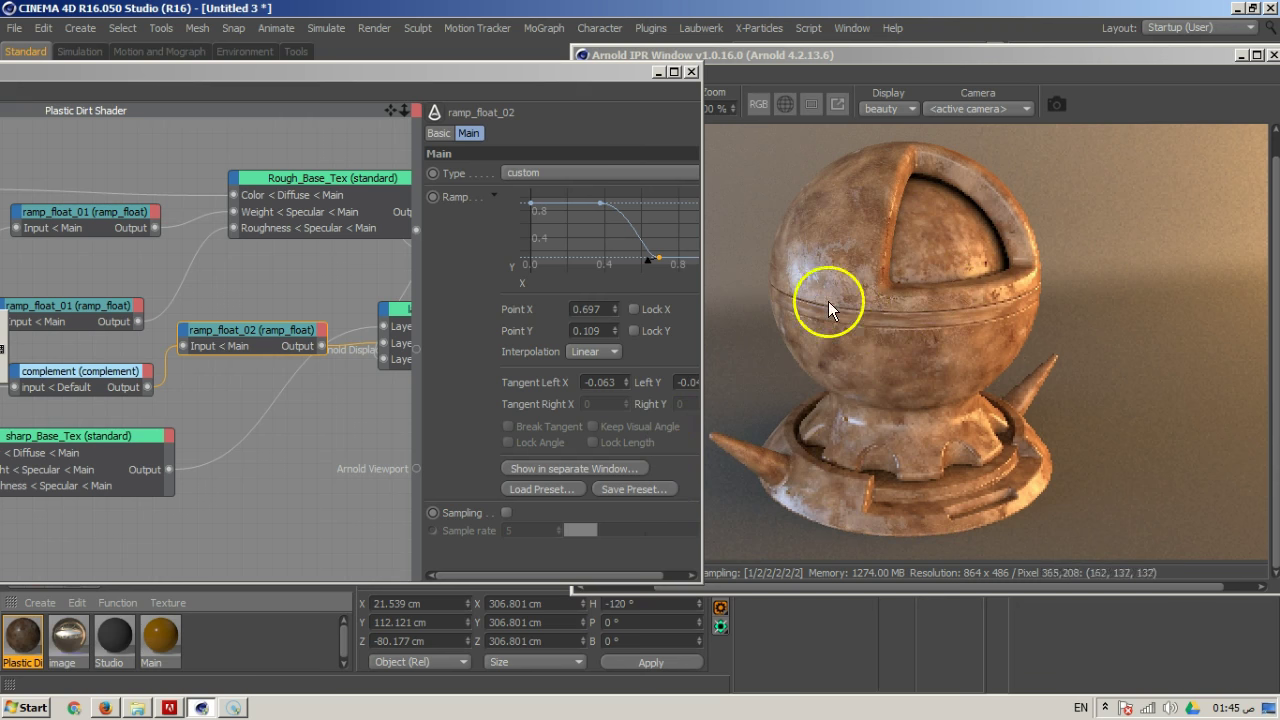
pyautogui.click(703, 300)
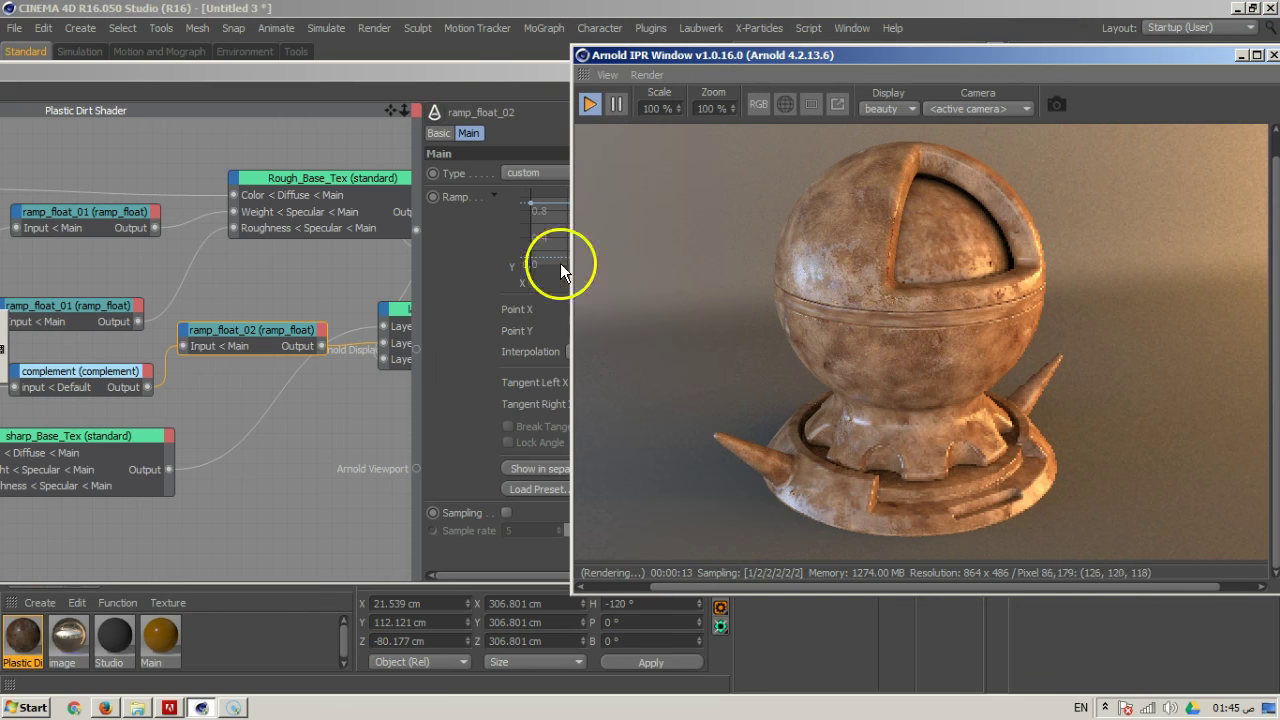
# Move layer_color beneath Rough_Base_Tex and shift Rough_Base_Tex, mix_DIFF and the upper ramp_float_01 higher in the network
pyautogui.moveTo(468, 72); pyautogui.dragTo(777, 64)
pyautogui.moveTo(675, 142); pyautogui.dragTo(472, 470)
pyautogui.moveTo(712, 162); pyautogui.dragTo(637, 160)
pyautogui.click(713, 380)
pyautogui.moveTo(780, 296); pyautogui.dragTo(603, 423)
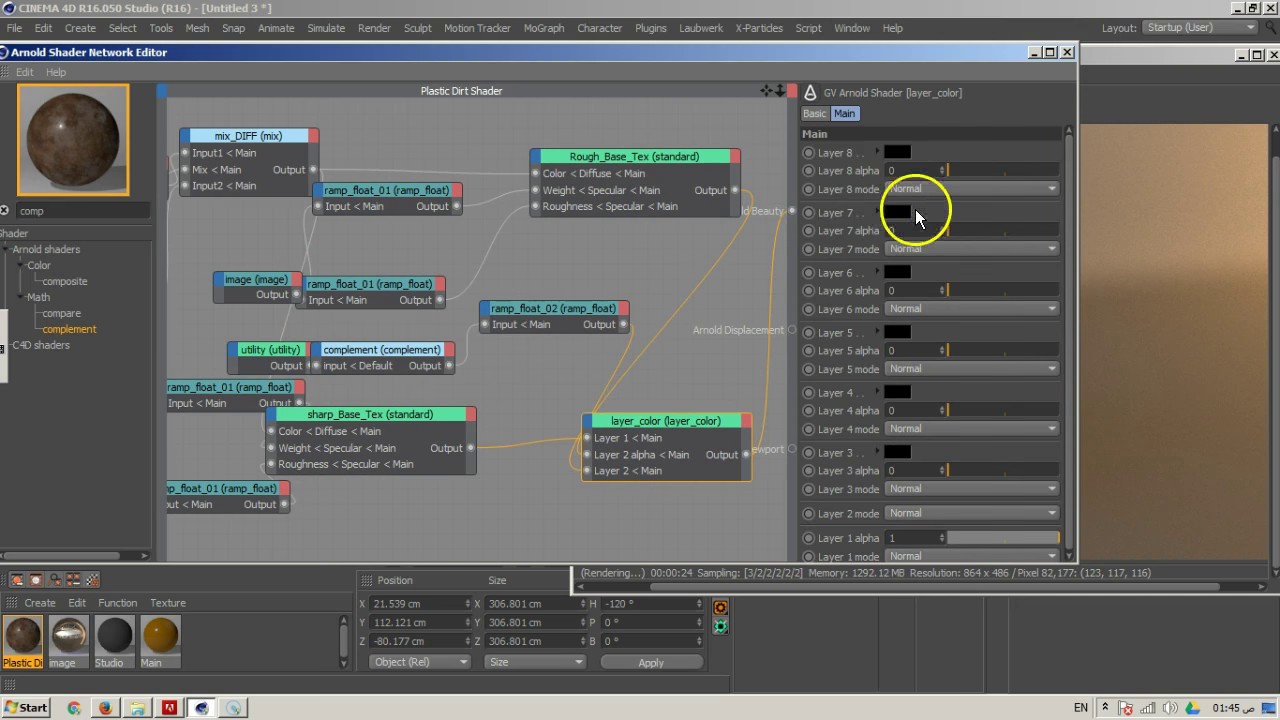
pyautogui.moveTo(605, 156); pyautogui.dragTo(571, 131)
pyautogui.moveTo(240, 134); pyautogui.dragTo(215, 97)
pyautogui.click(364, 190)
pyautogui.moveTo(364, 190); pyautogui.dragTo(341, 158)
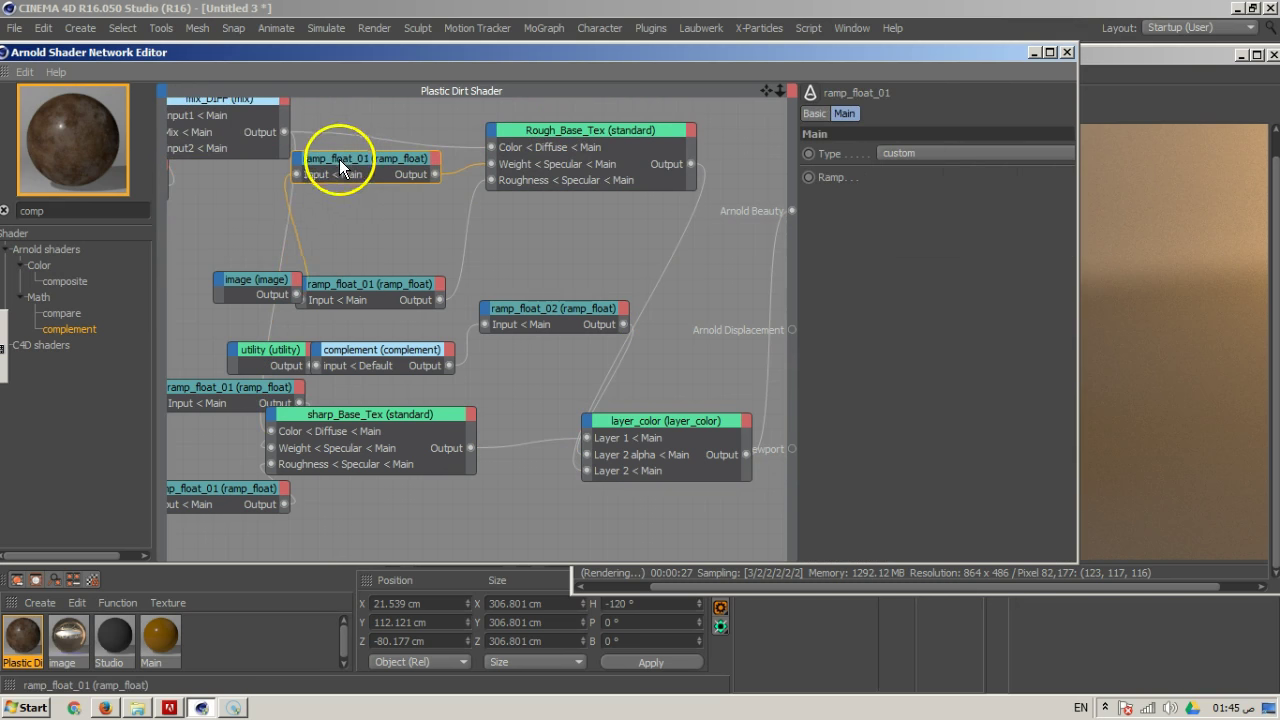
# Tidy the middle of the network by repositioning the image, second ramp_float_01, ramp_float_02, utility and complement nodes
pyautogui.moveTo(257, 277); pyautogui.dragTo(162, 246)
pyautogui.click(360, 293)
pyautogui.moveTo(360, 293); pyautogui.dragTo(313, 249)
pyautogui.moveTo(580, 314); pyautogui.dragTo(500, 263)
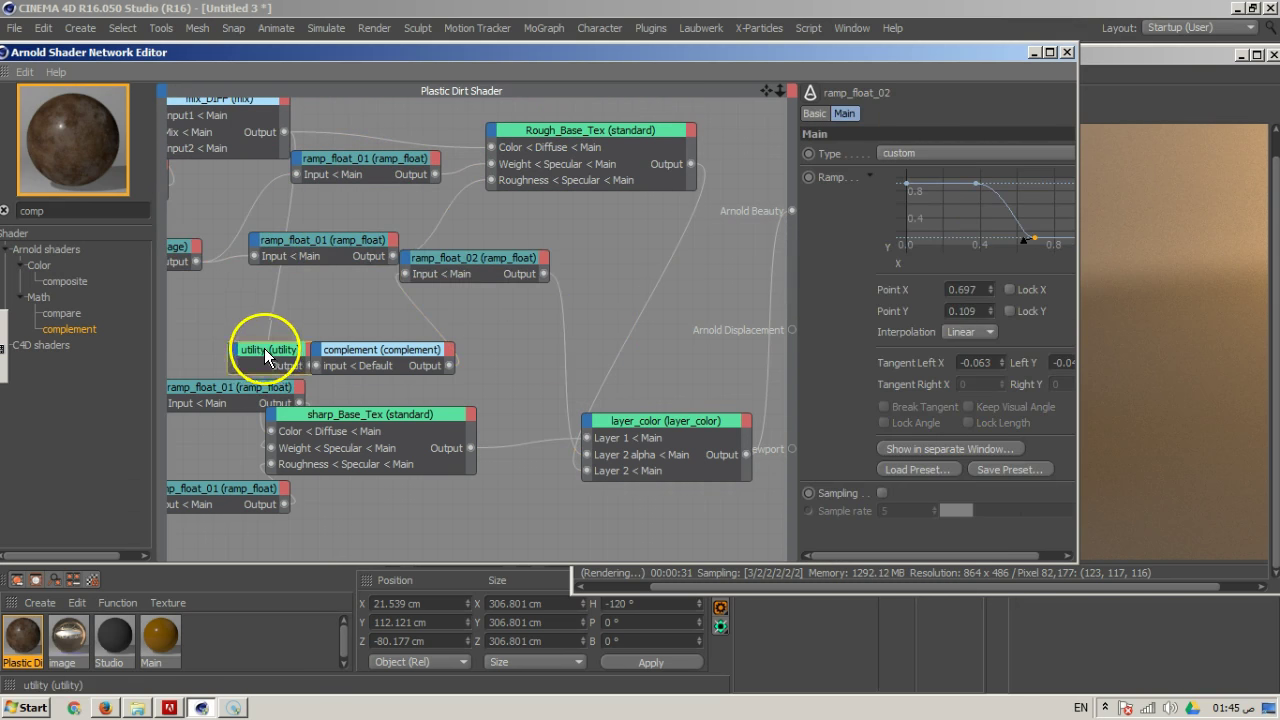
pyautogui.moveTo(264, 348); pyautogui.dragTo(174, 306)
pyautogui.moveTo(366, 346); pyautogui.dragTo(300, 309)
# Gather the two lower ramp_float_01 nodes beside sharp_Base_Tex below complement, move layer_color up, and deselect all nodes
pyautogui.moveTo(259, 388); pyautogui.dragTo(157, 350)
pyautogui.moveTo(364, 411); pyautogui.dragTo(383, 365)
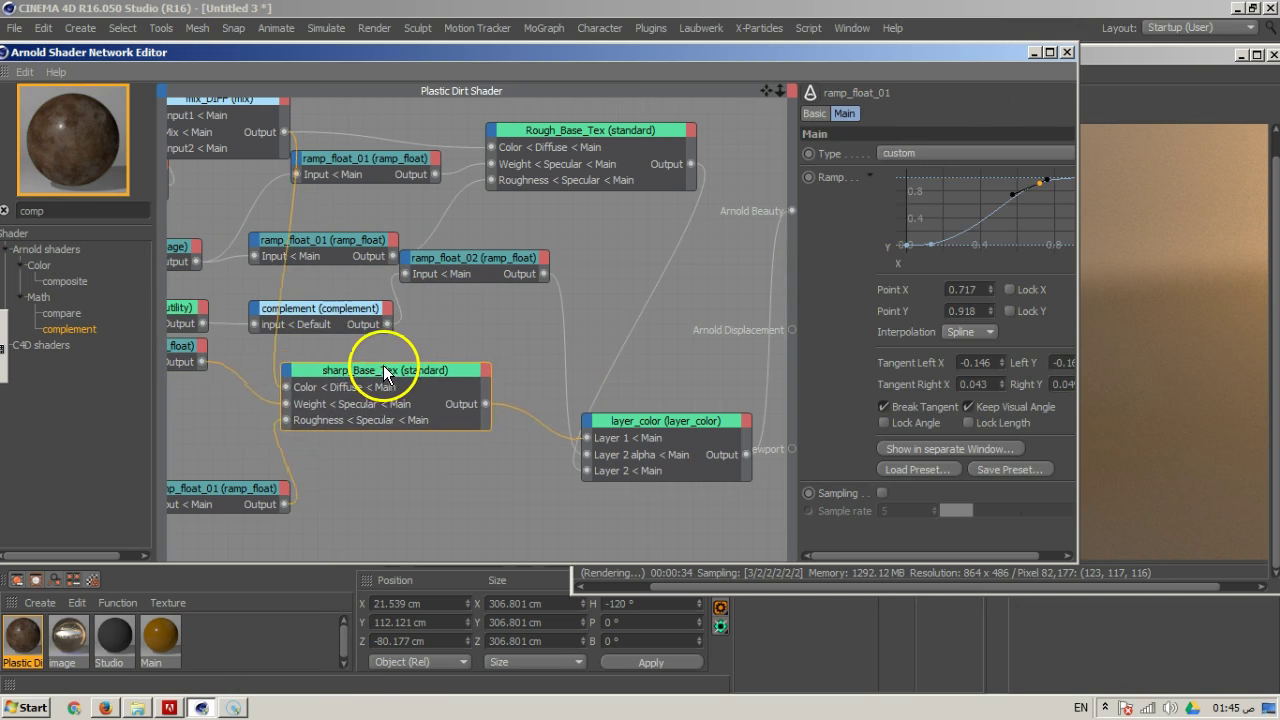
pyautogui.moveTo(248, 490); pyautogui.dragTo(206, 414)
pyautogui.hotkey('ctrl', 'z')
pyautogui.moveTo(243, 466); pyautogui.dragTo(208, 413)
pyautogui.moveTo(374, 386)
pyautogui.mouseDown()
pyautogui.moveTo(388, 367)
pyautogui.moveTo(369, 379)
pyautogui.mouseUp()
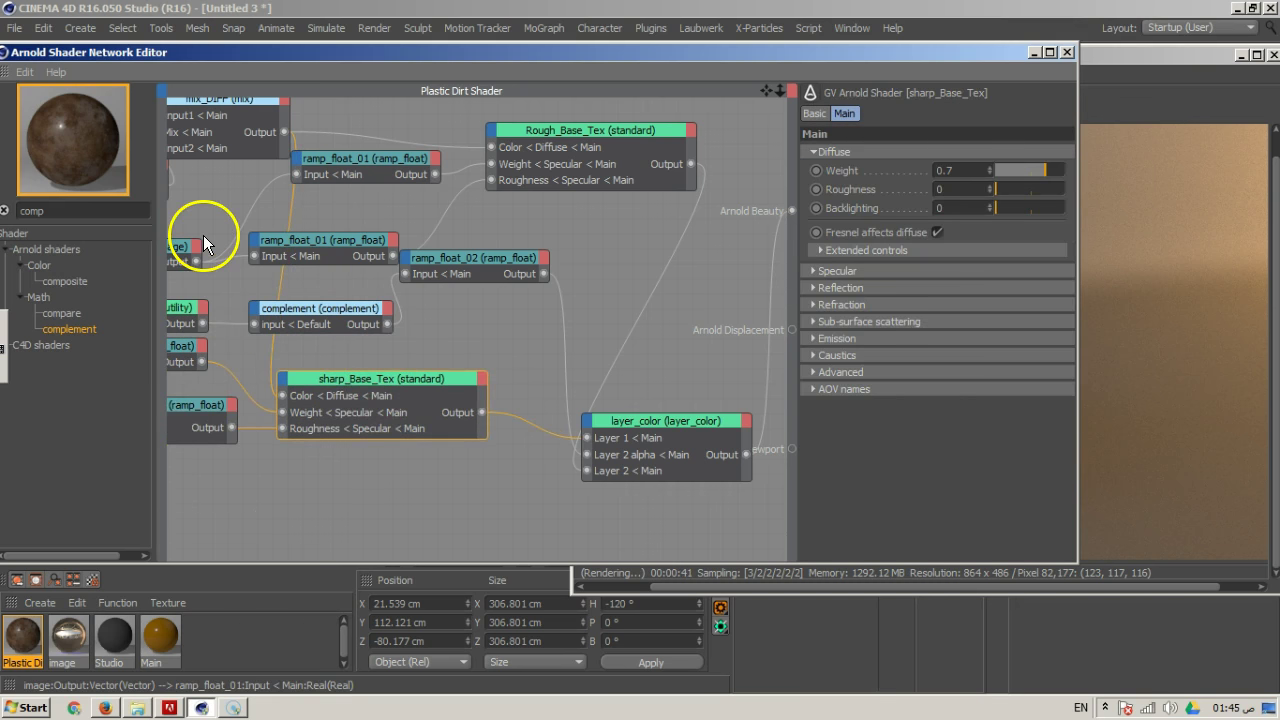
pyautogui.moveTo(690, 420); pyautogui.dragTo(669, 335)
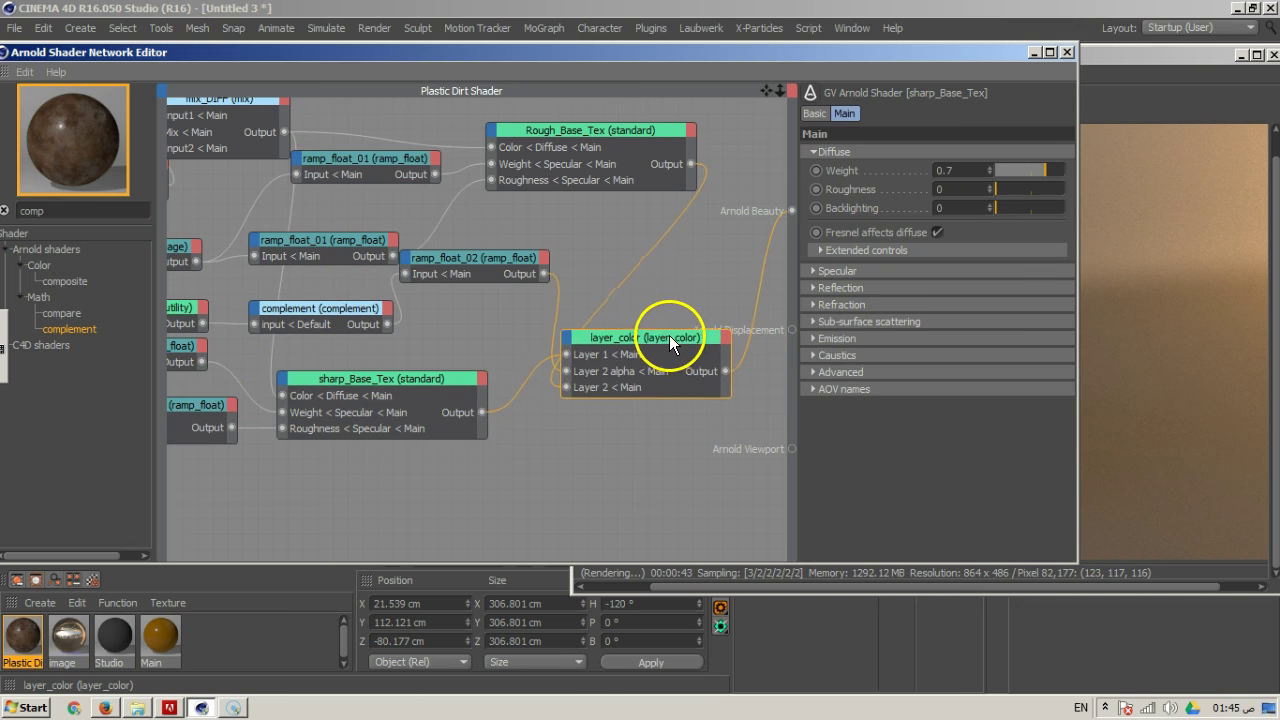
pyautogui.click(641, 445)
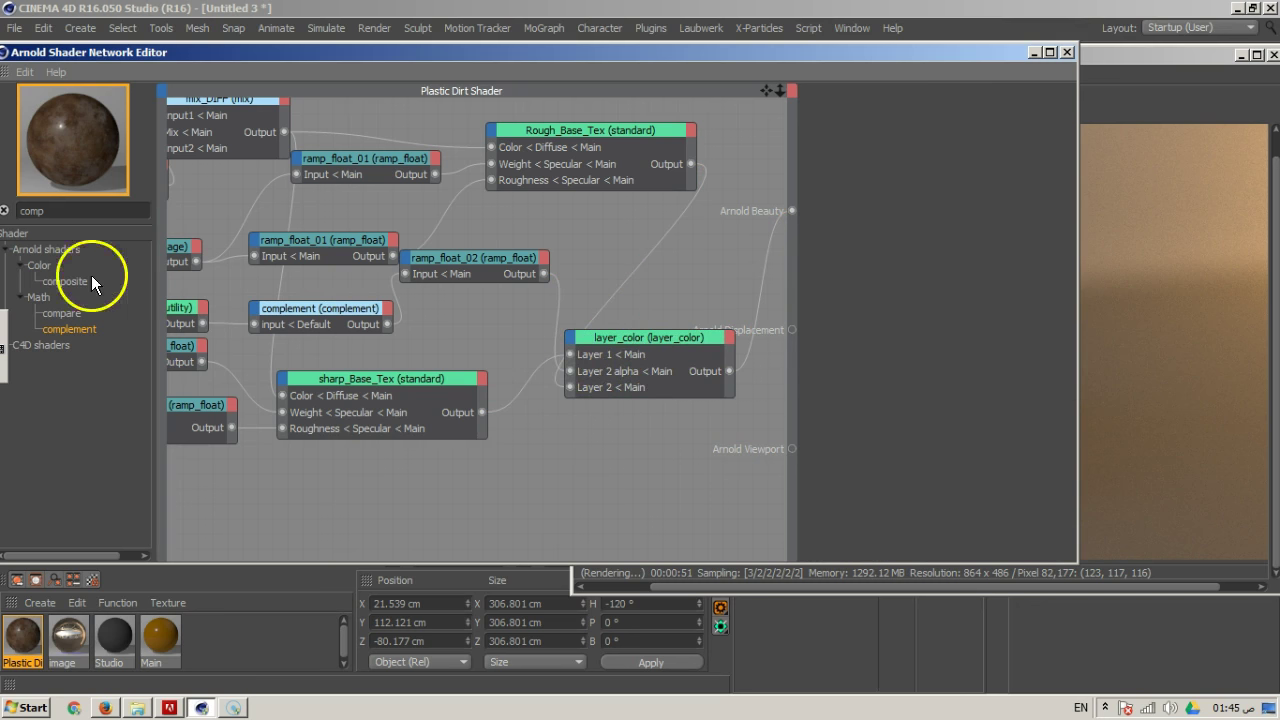
# Add an image node below sharp_Base_Tex, connect its output to Arnold Beauty, and shift the network editor to reveal the IPR render
pyautogui.click(4, 210)
pyautogui.write('ima')
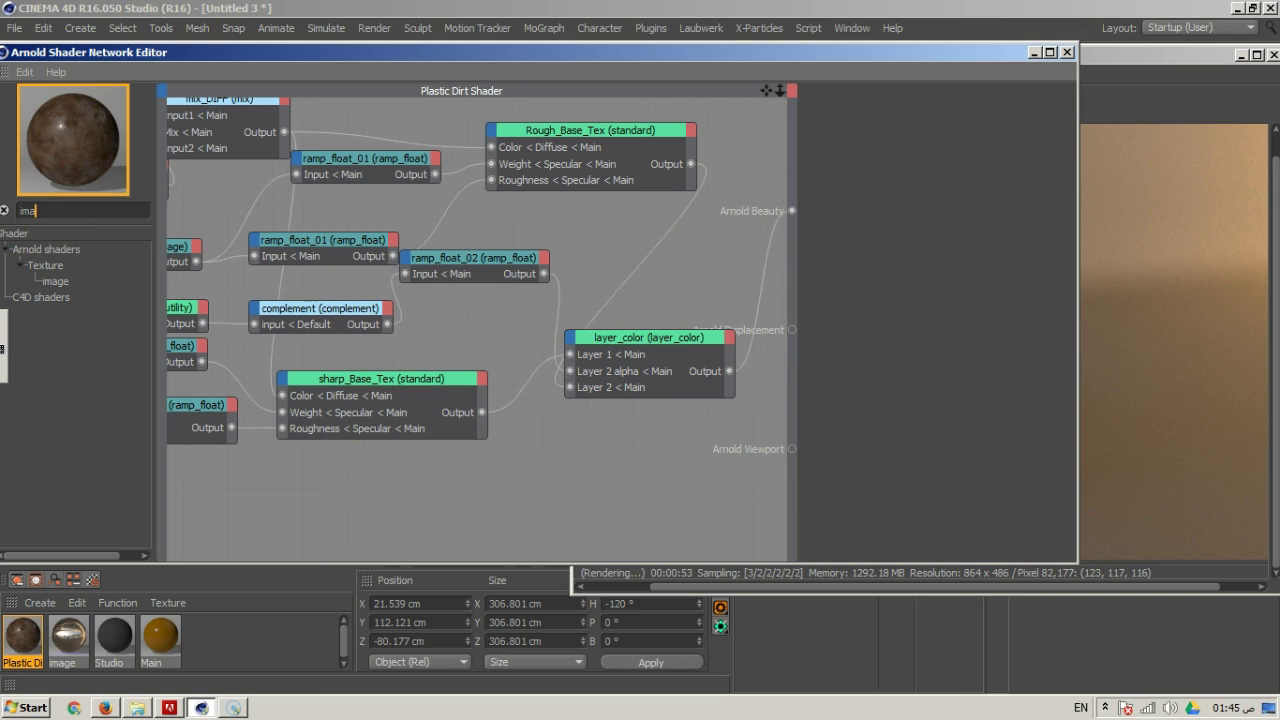
pyautogui.moveTo(57, 290); pyautogui.dragTo(343, 505)
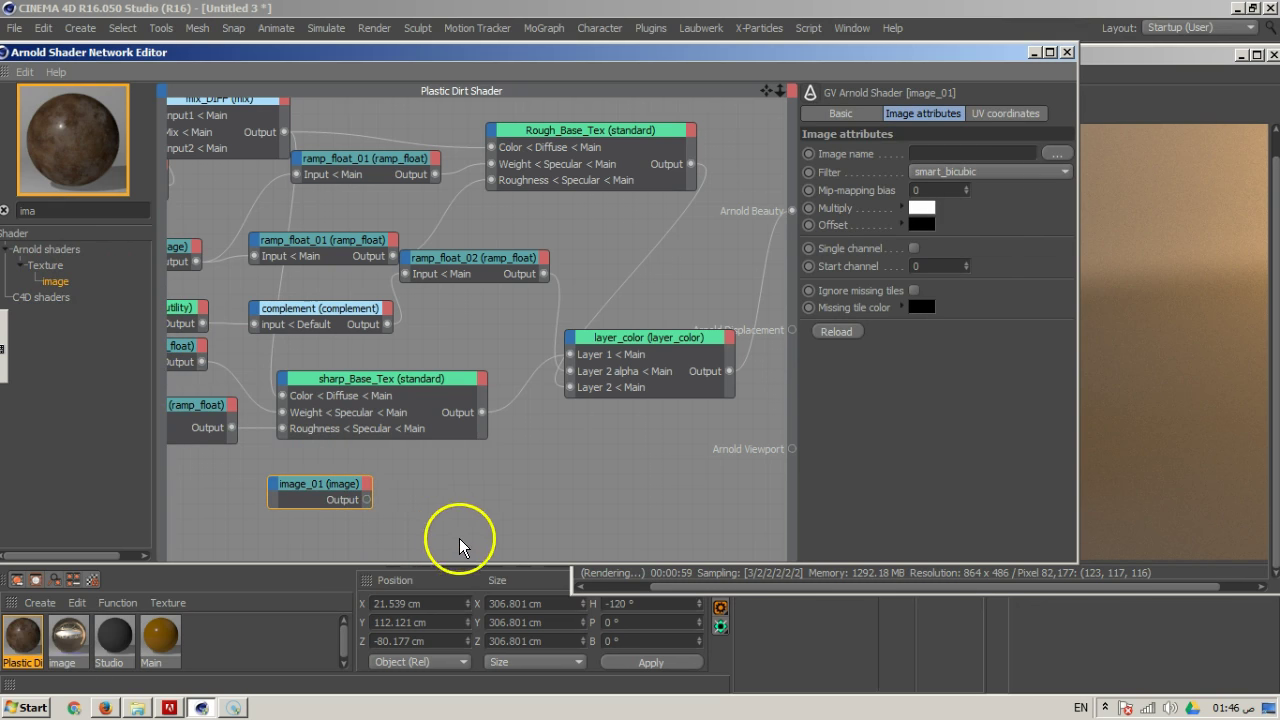
pyautogui.moveTo(375, 507); pyautogui.dragTo(791, 211)
pyautogui.moveTo(919, 59); pyautogui.dragTo(669, 115)
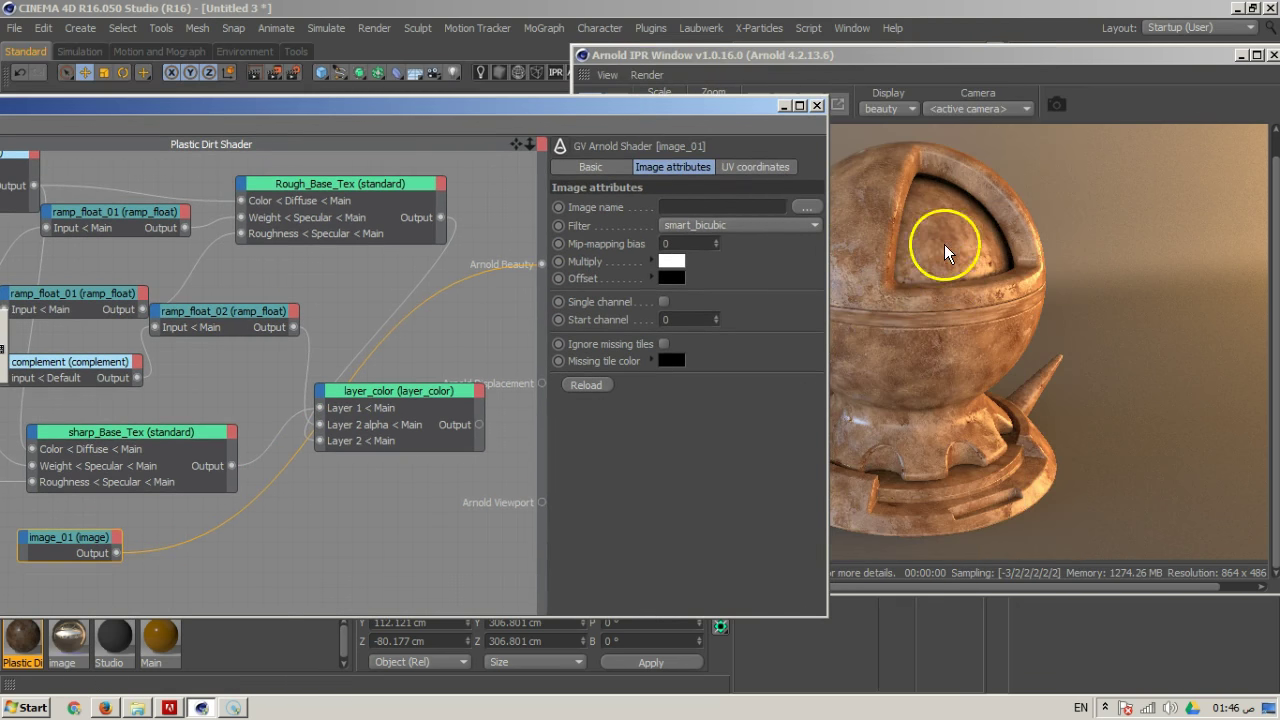
pyautogui.click(923, 57)
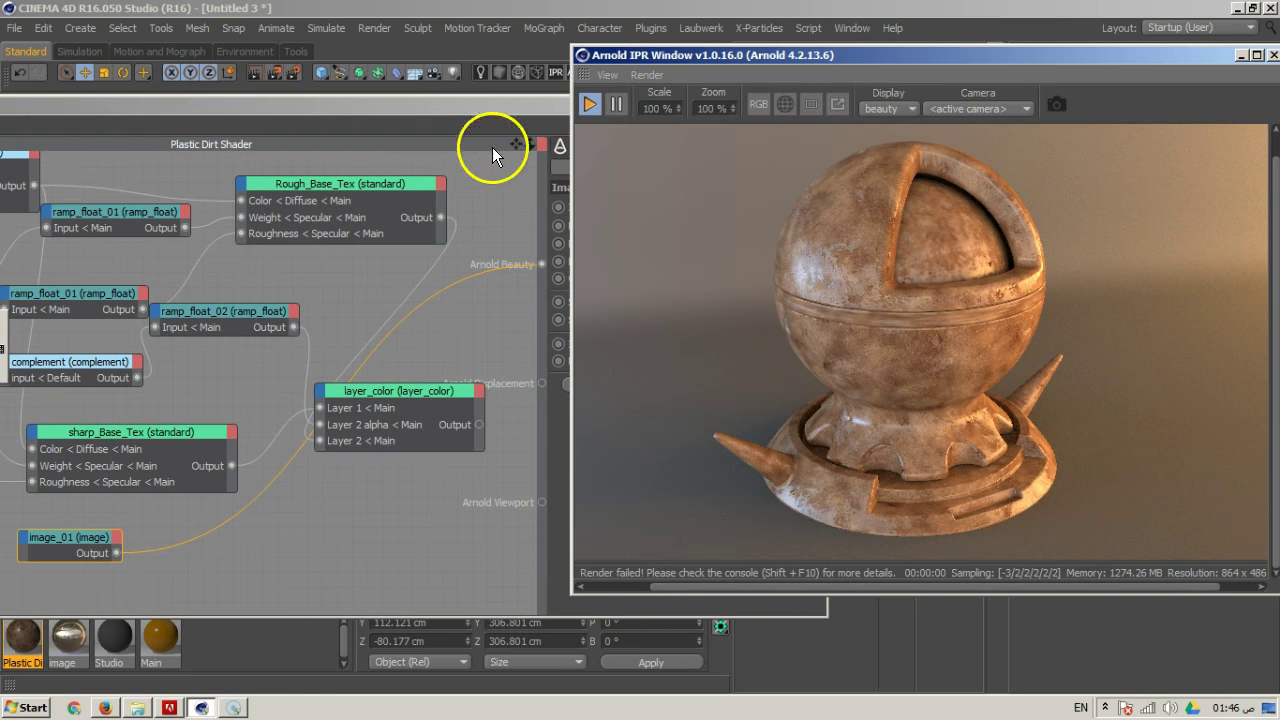
pyautogui.click(492, 147)
# Load dr_6.png from the Textures\Masks folder as the image for image_01
pyautogui.click(820, 203)
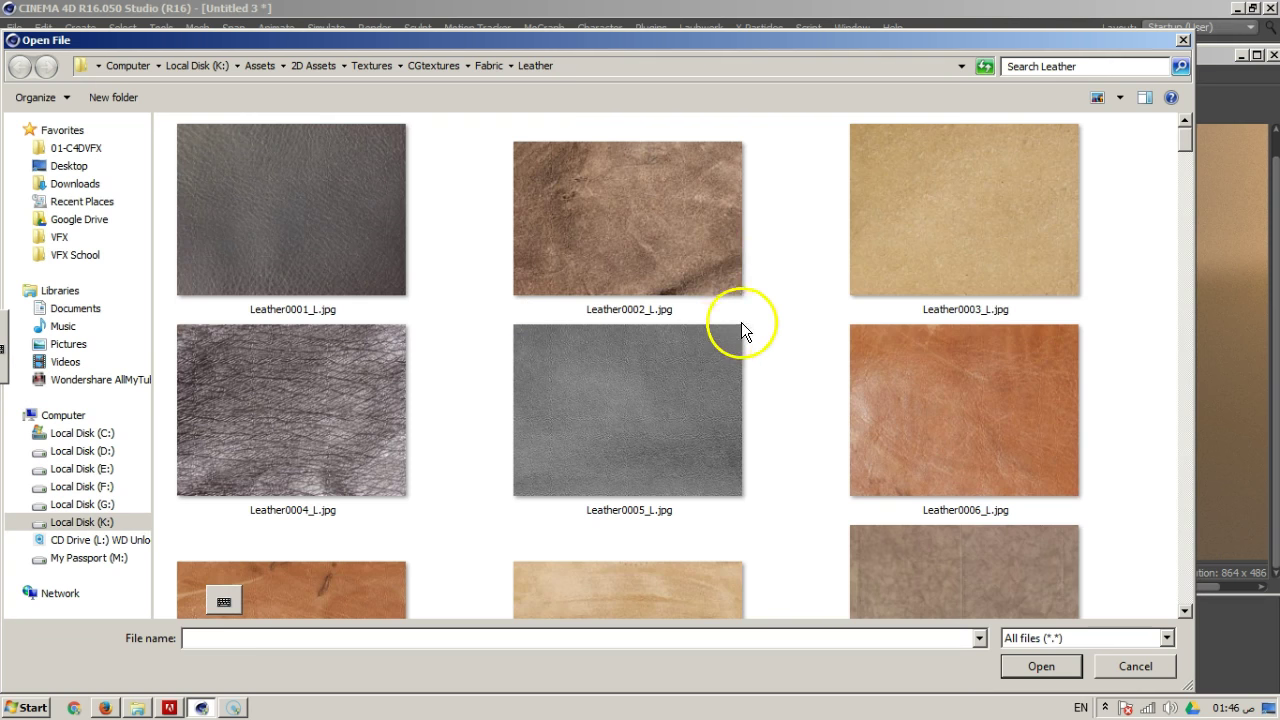
pyautogui.click(488, 63)
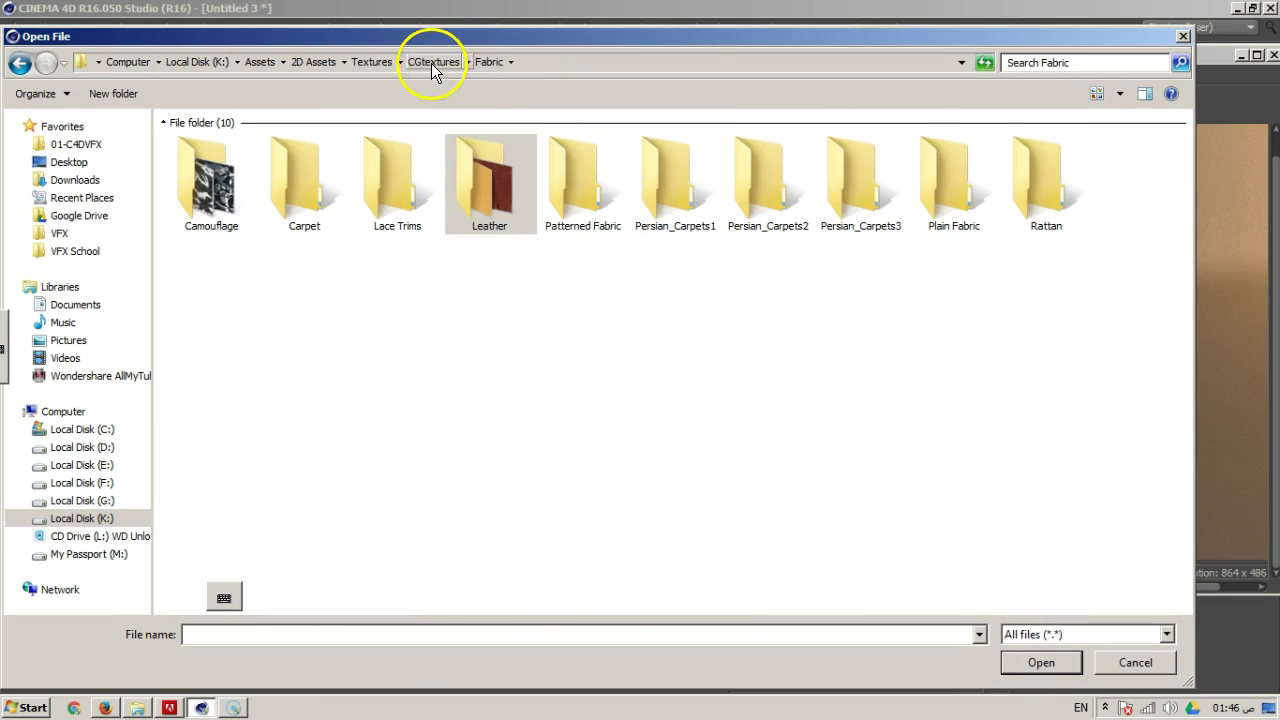
pyautogui.click(430, 63)
pyautogui.click(372, 62)
pyautogui.doubleClick(568, 370)
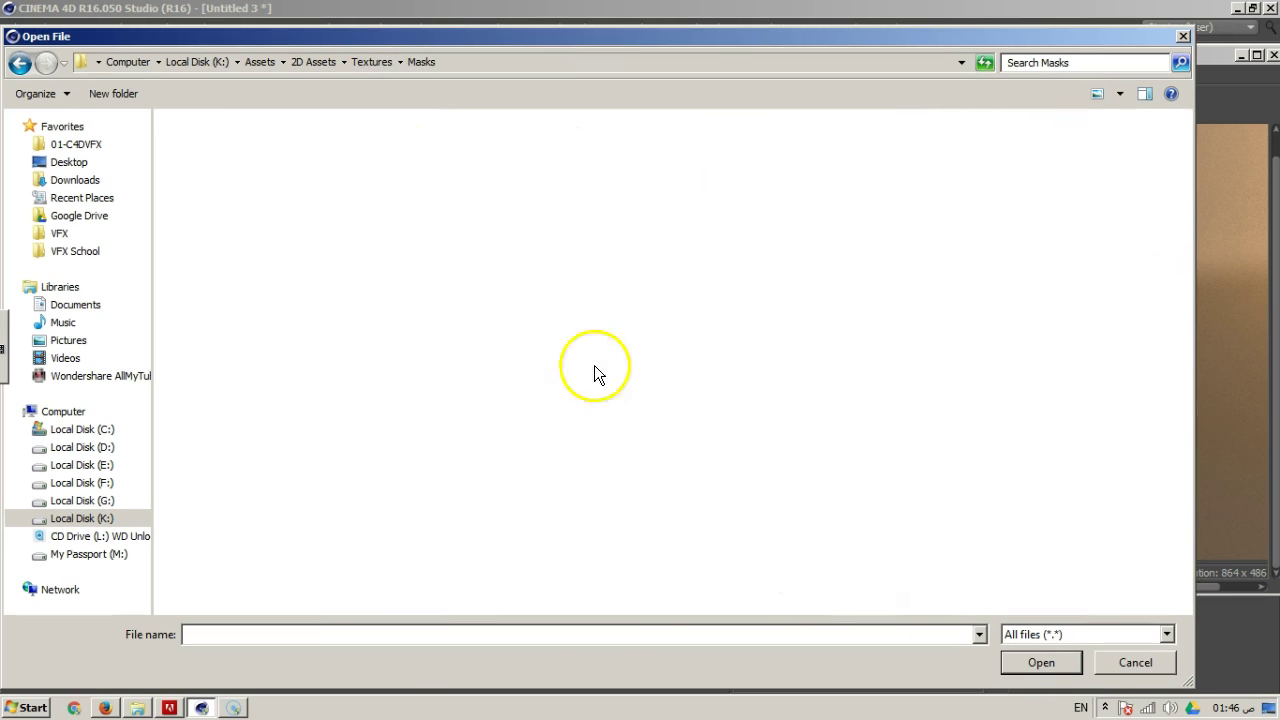
pyautogui.moveTo(1191, 182); pyautogui.dragTo(1190, 340)
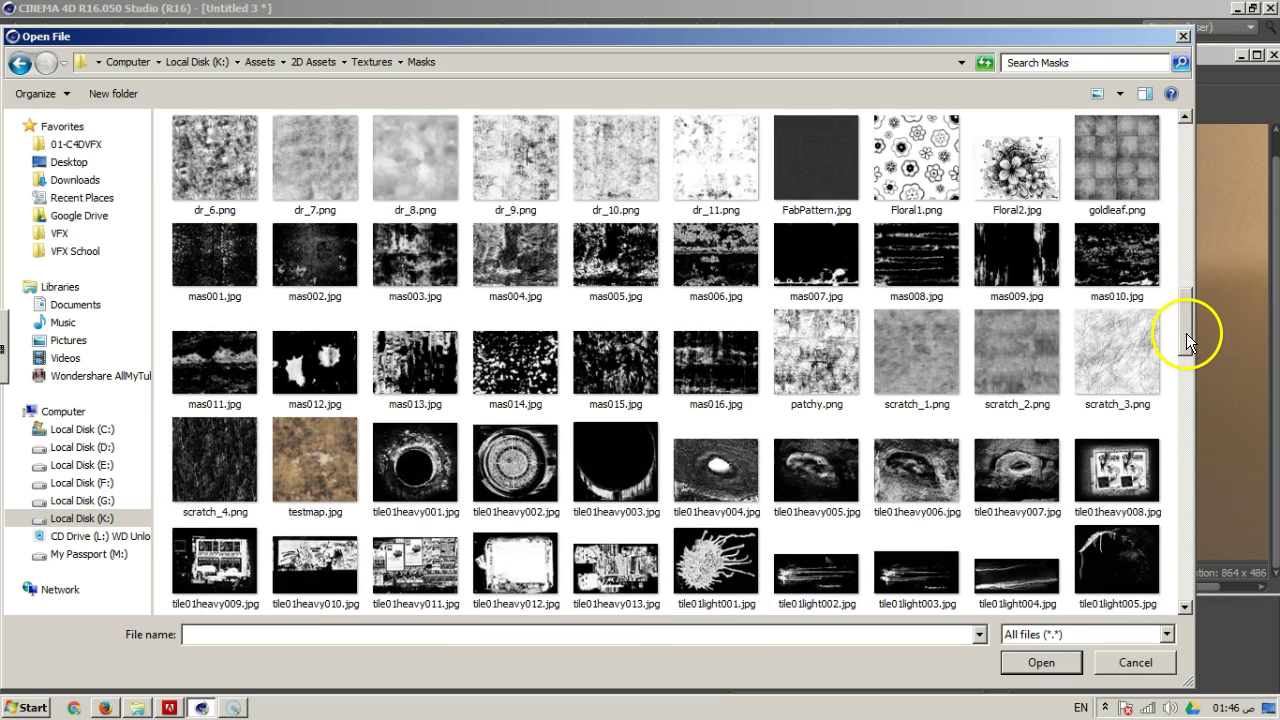
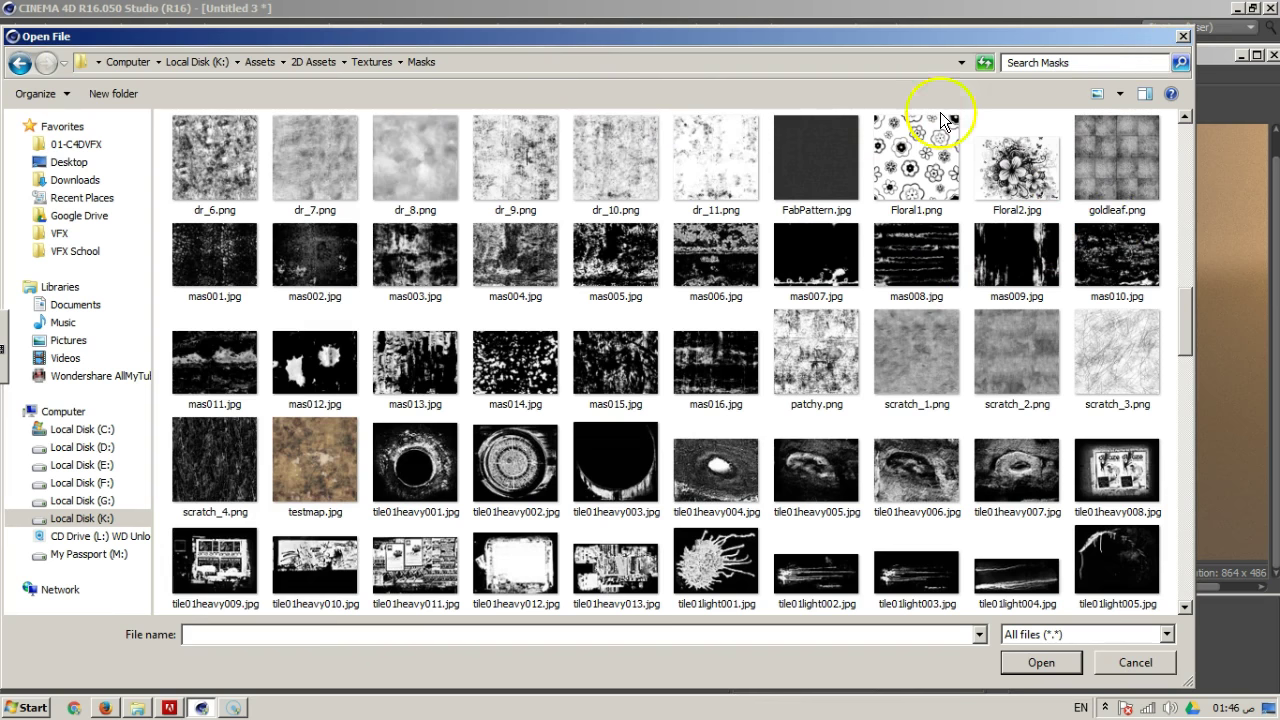
pyautogui.moveTo(1080, 43); pyautogui.dragTo(778, 400)
pyautogui.moveTo(1187, 305); pyautogui.dragTo(1202, 275)
pyautogui.click(185, 360)
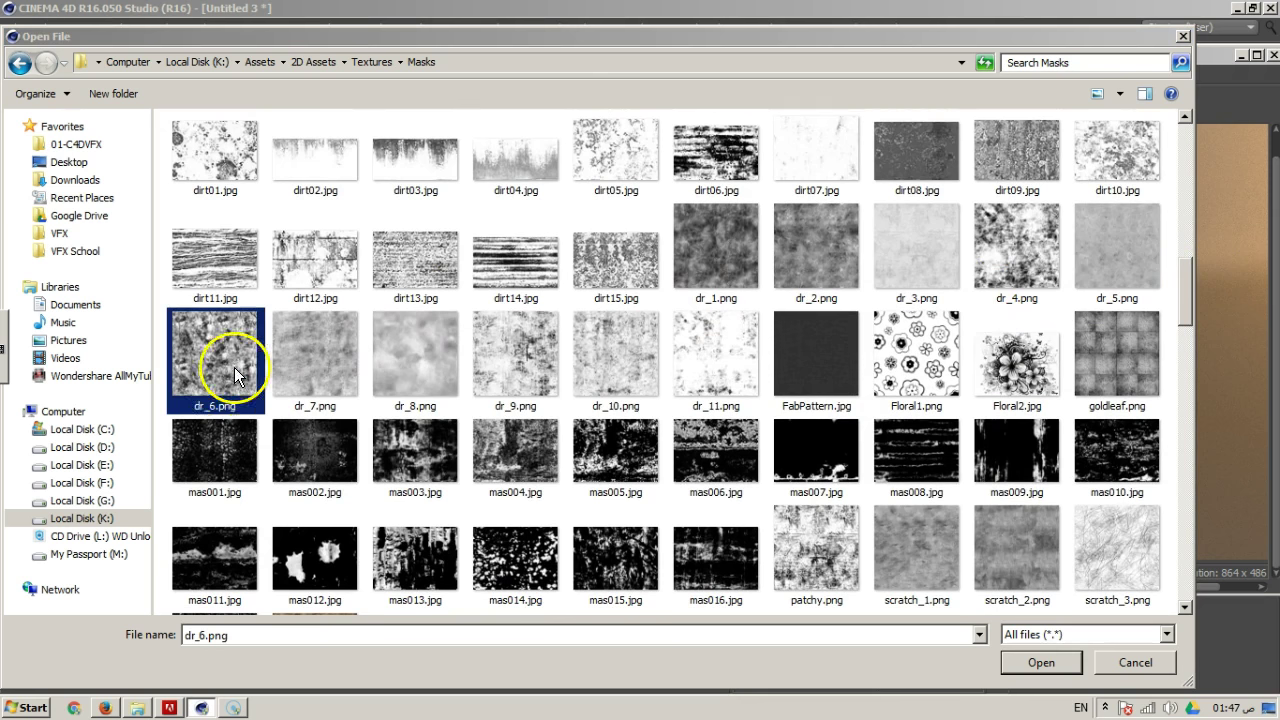
pyautogui.click(1068, 670)
pyautogui.click(740, 405)
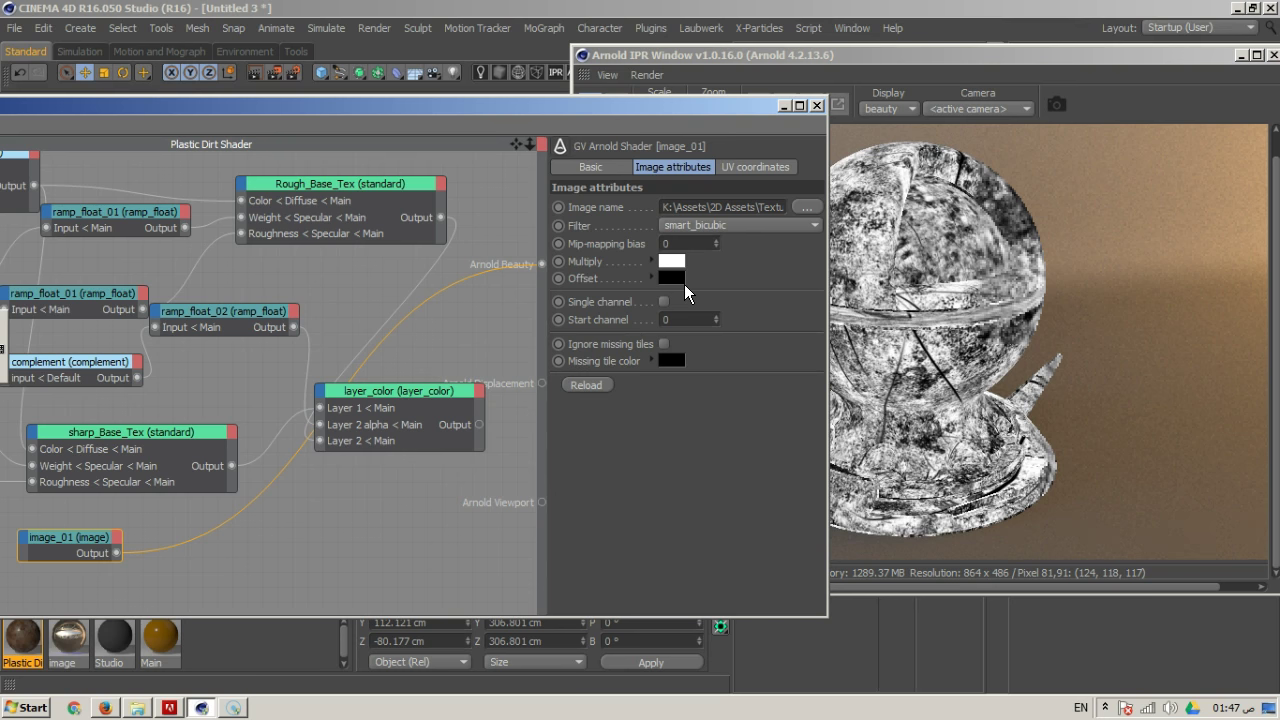
# Set image_01's UV coordinates to Scale U 3 and Scale V 3
pyautogui.click(754, 167)
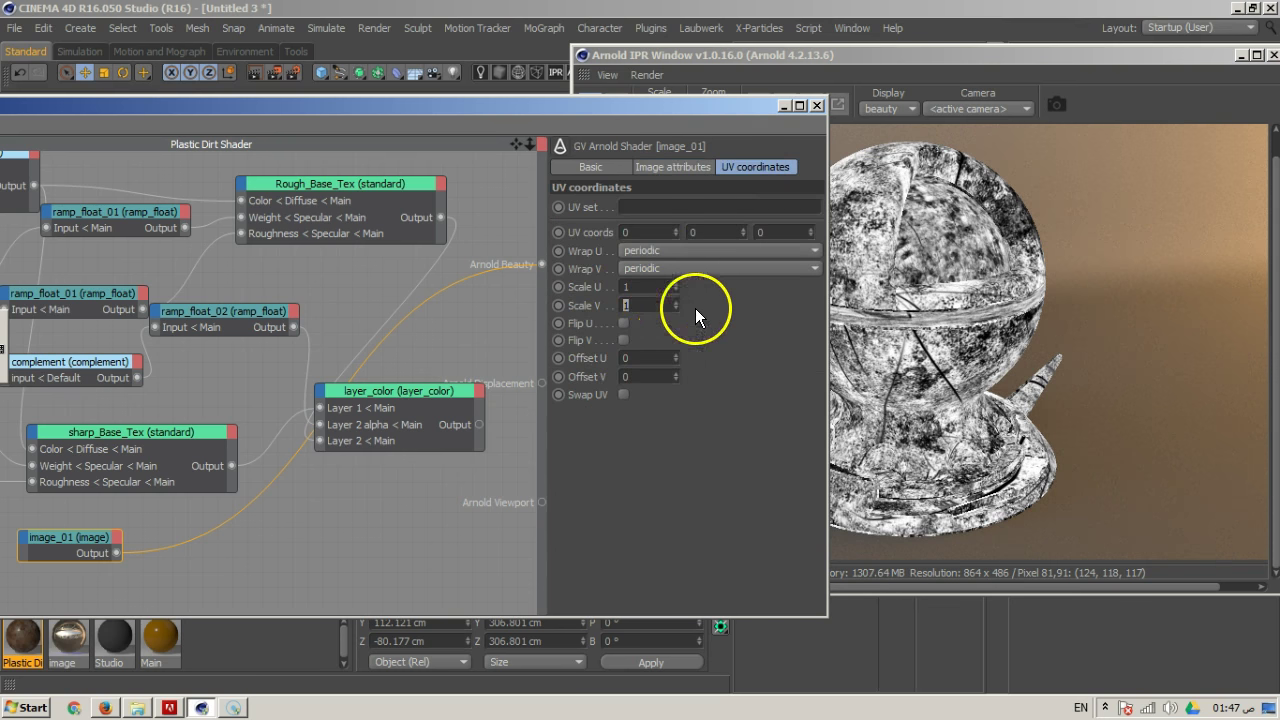
pyautogui.write('3')
pyautogui.press('Tab')
pyautogui.write('3')
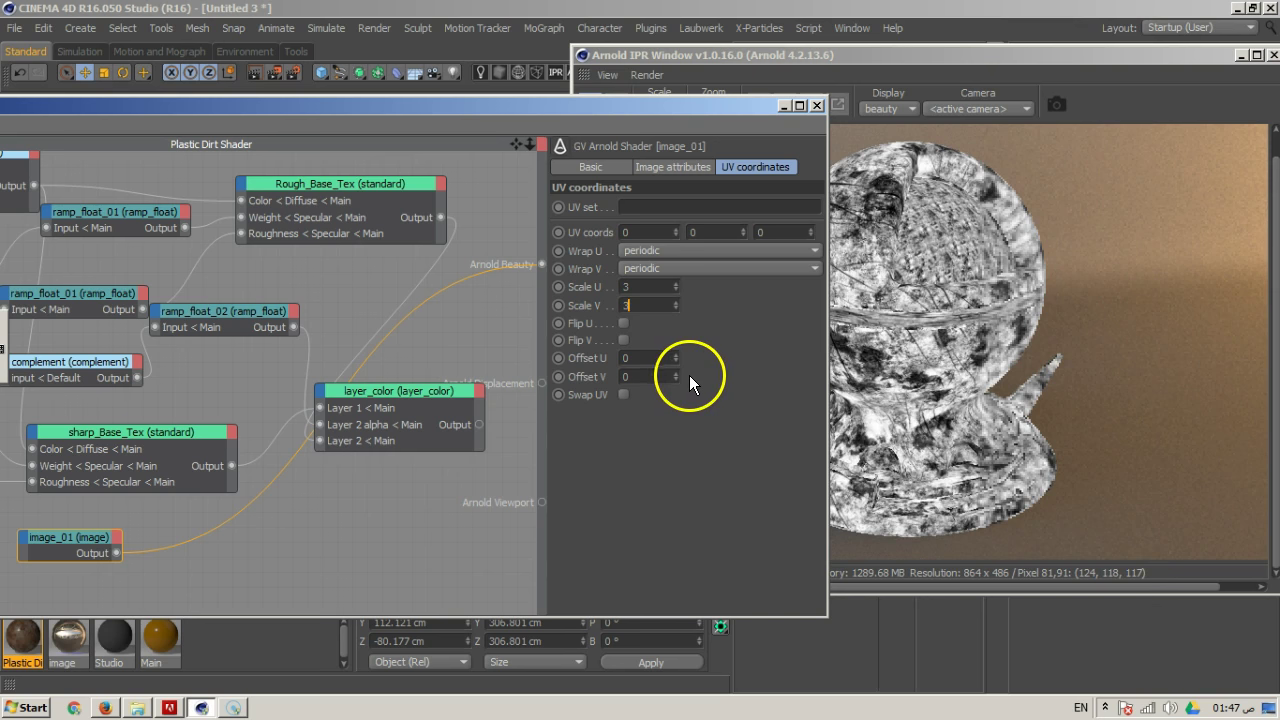
# Try Scale U and Scale V at 5 on image_01, then restore both to 3
pyautogui.moveTo(760, 114)
pyautogui.mouseDown()
pyautogui.moveTo(550, 150)
pyautogui.moveTo(772, 121)
pyautogui.mouseUp()
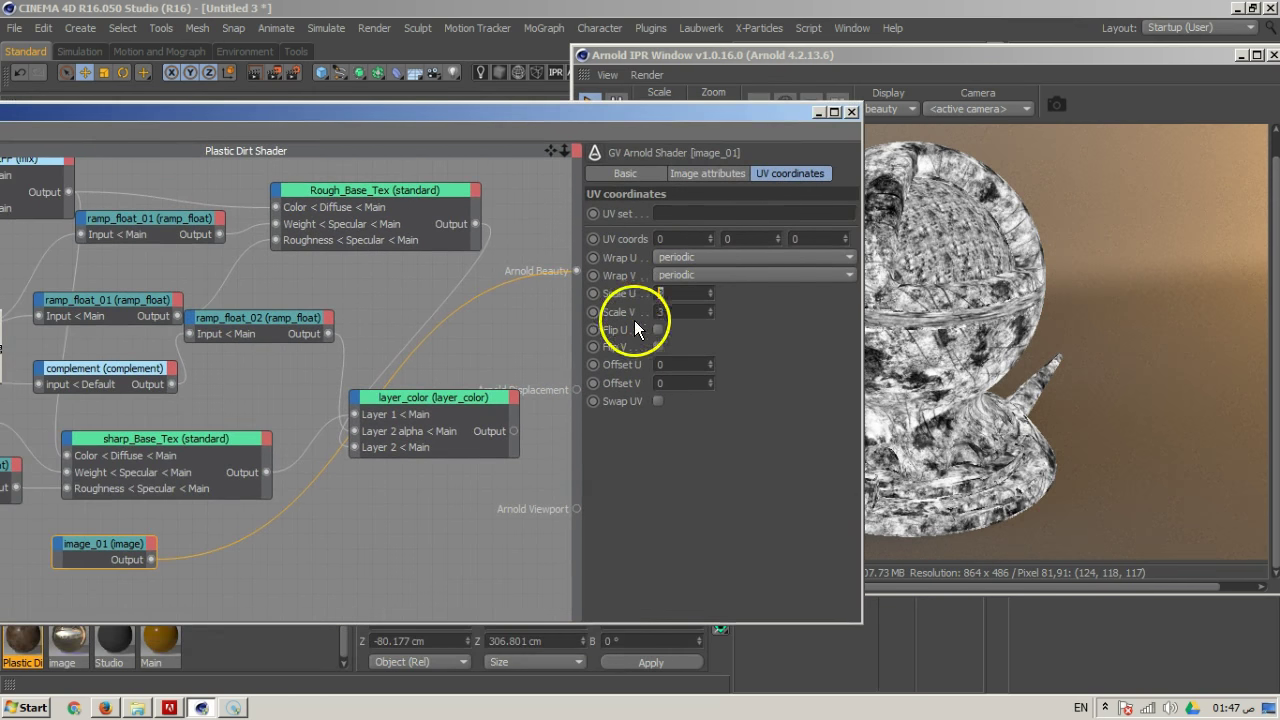
pyautogui.write('5')
pyautogui.press('Return')
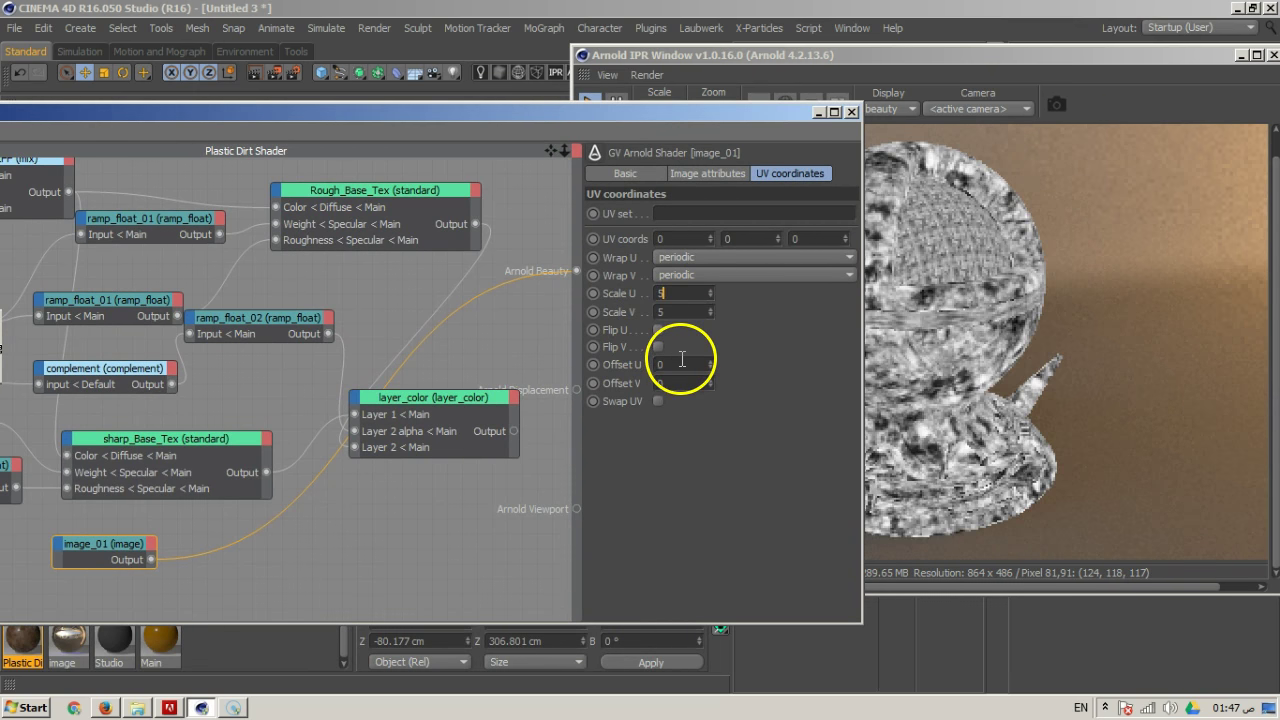
pyautogui.doubleClick(662, 312)
pyautogui.write('3')
pyautogui.press('Return')
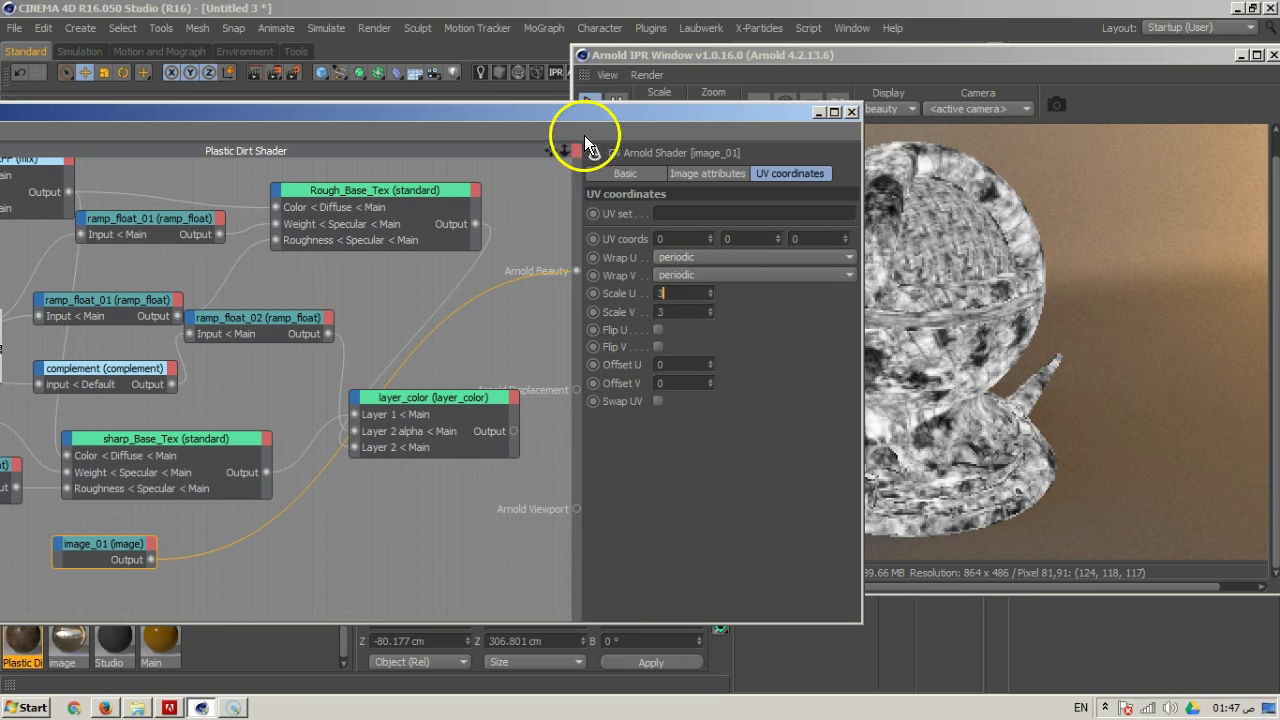
# Add a standard shader to the right of image_01 and connect its output to layer_color's Layer 3 input
pyautogui.moveTo(584, 117); pyautogui.dragTo(759, 97)
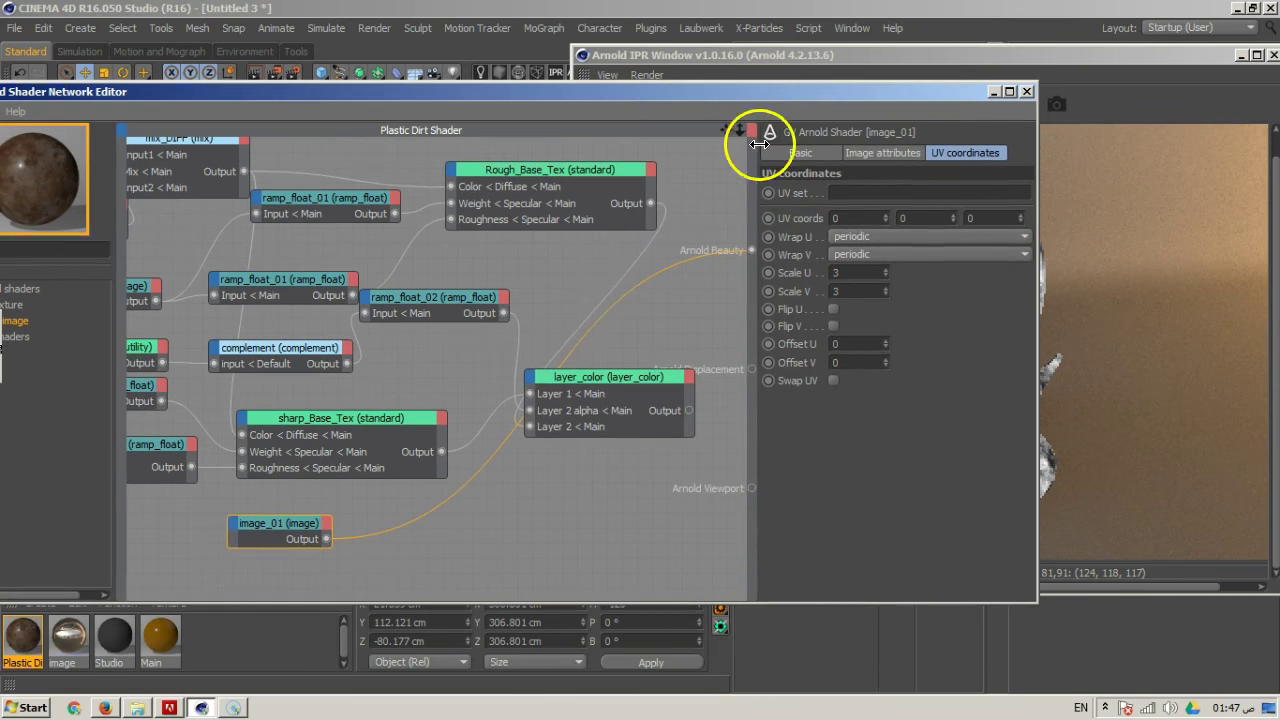
pyautogui.click(588, 440)
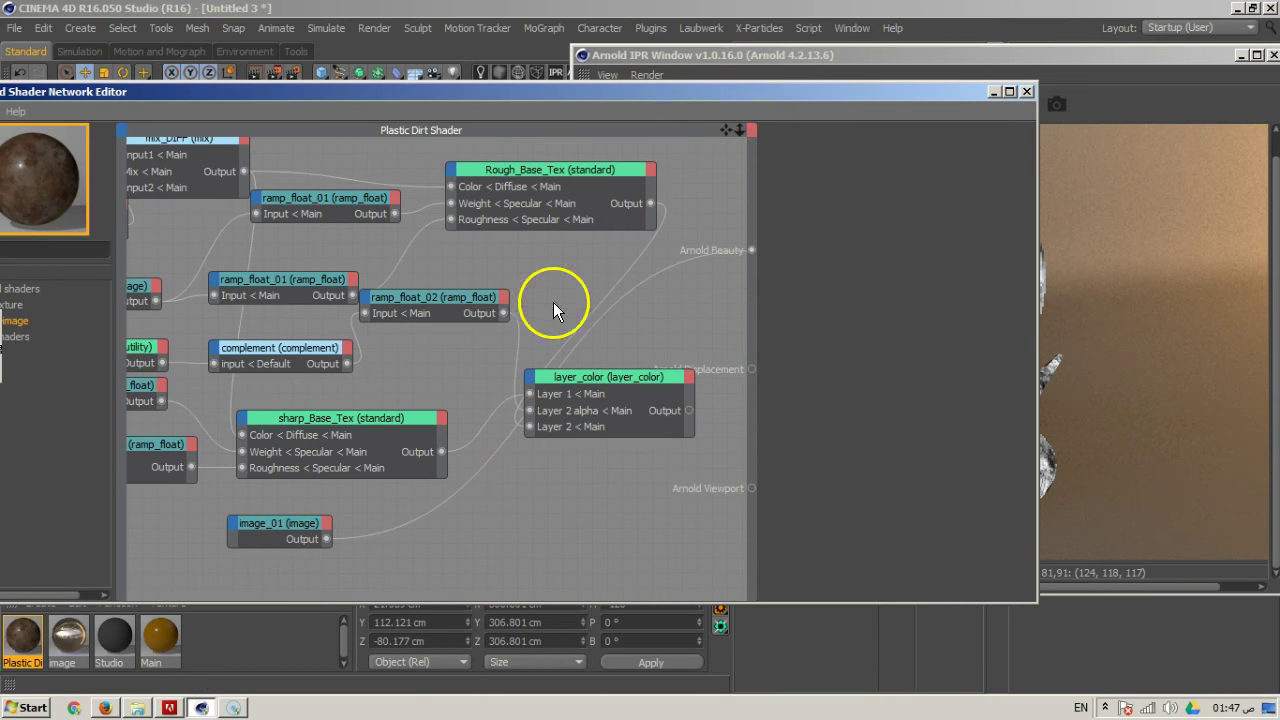
pyautogui.moveTo(764, 116); pyautogui.dragTo(828, 99)
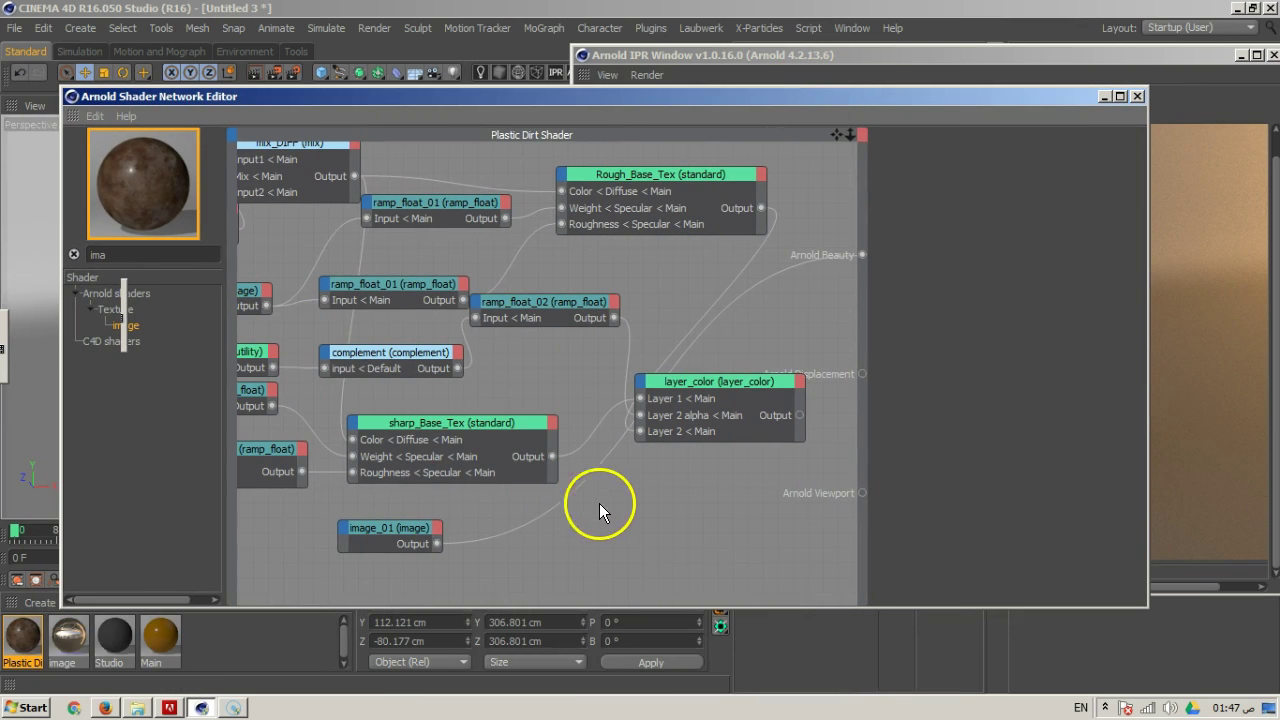
pyautogui.click(172, 257)
pyautogui.write('stan')
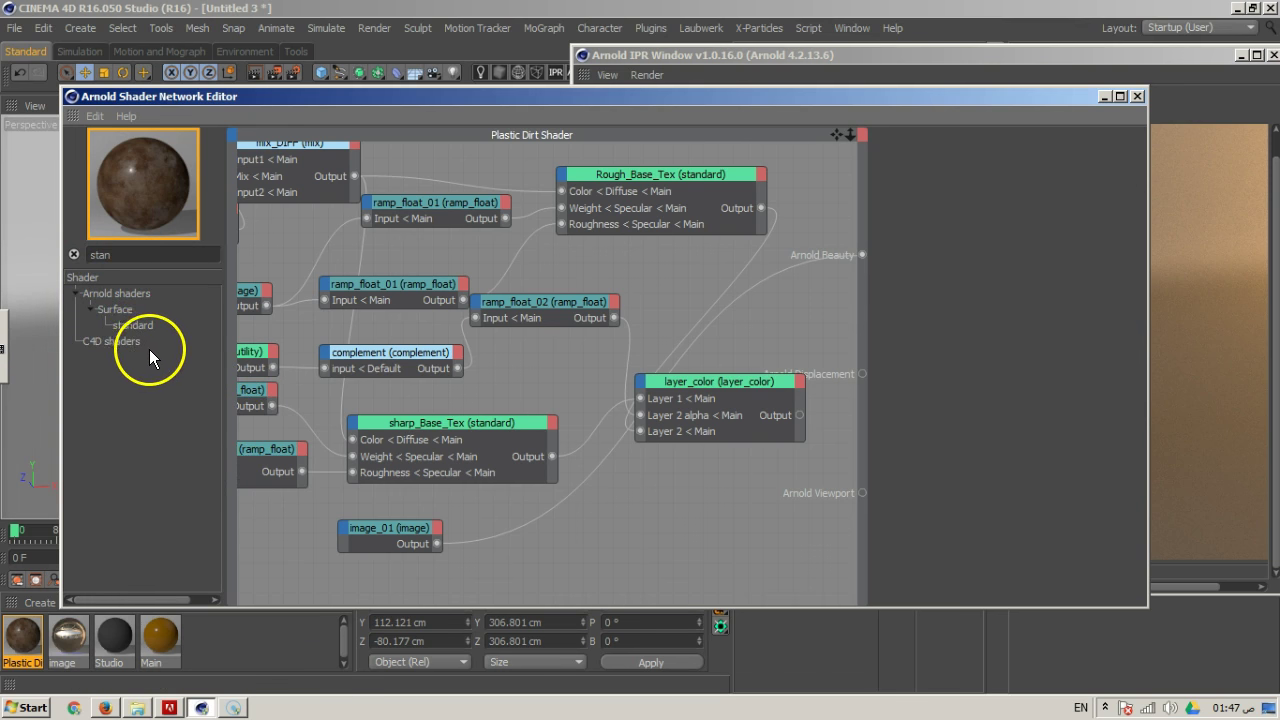
pyautogui.moveTo(143, 322); pyautogui.dragTo(612, 522)
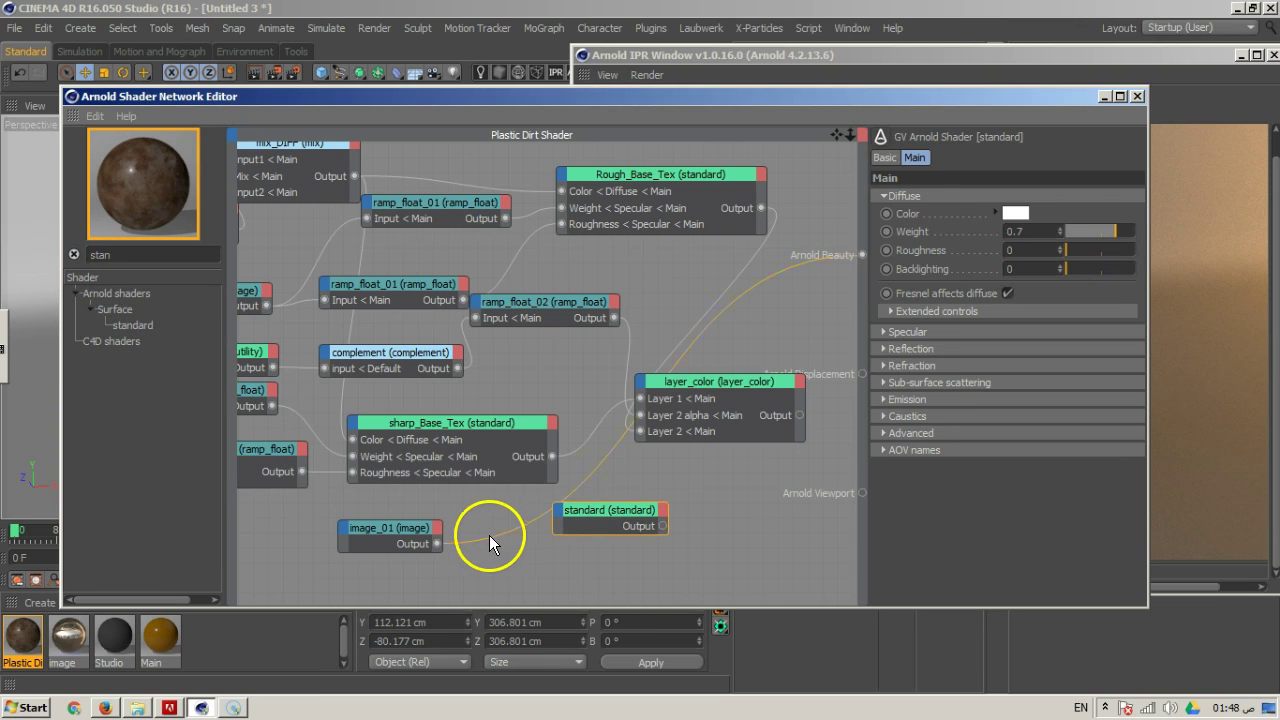
pyautogui.moveTo(585, 517); pyautogui.dragTo(584, 541)
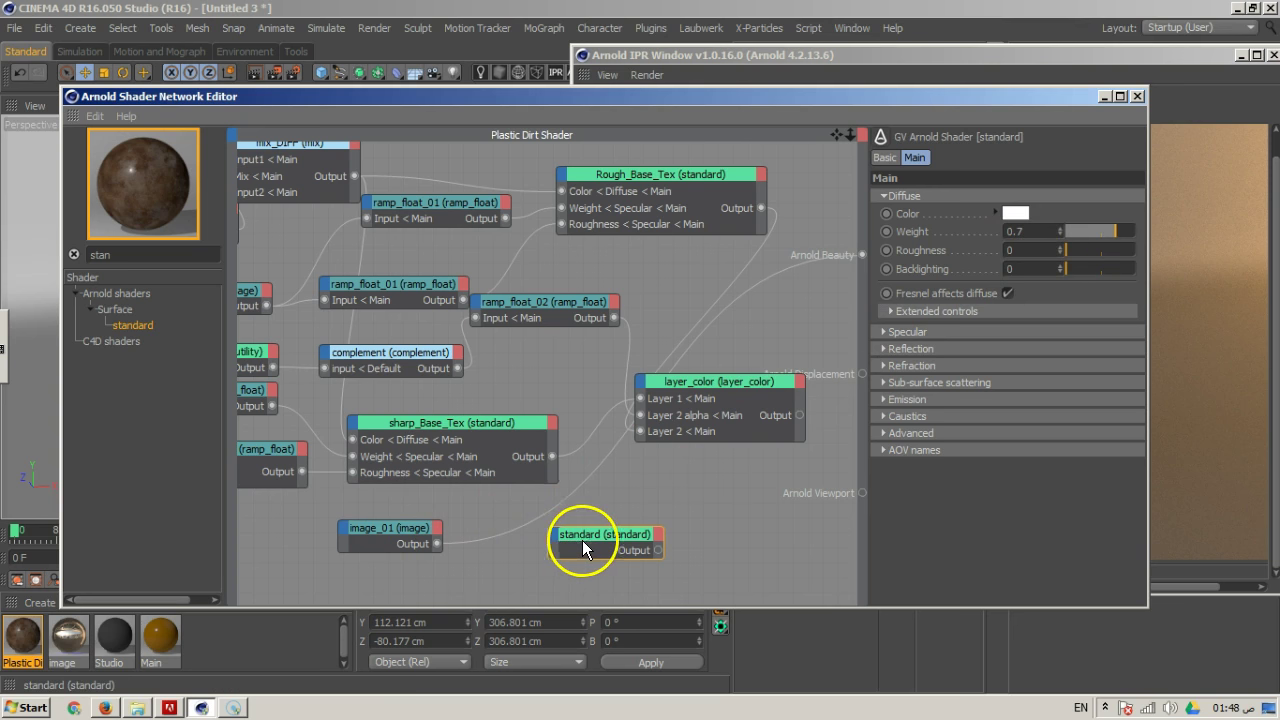
pyautogui.moveTo(588, 533); pyautogui.dragTo(566, 541)
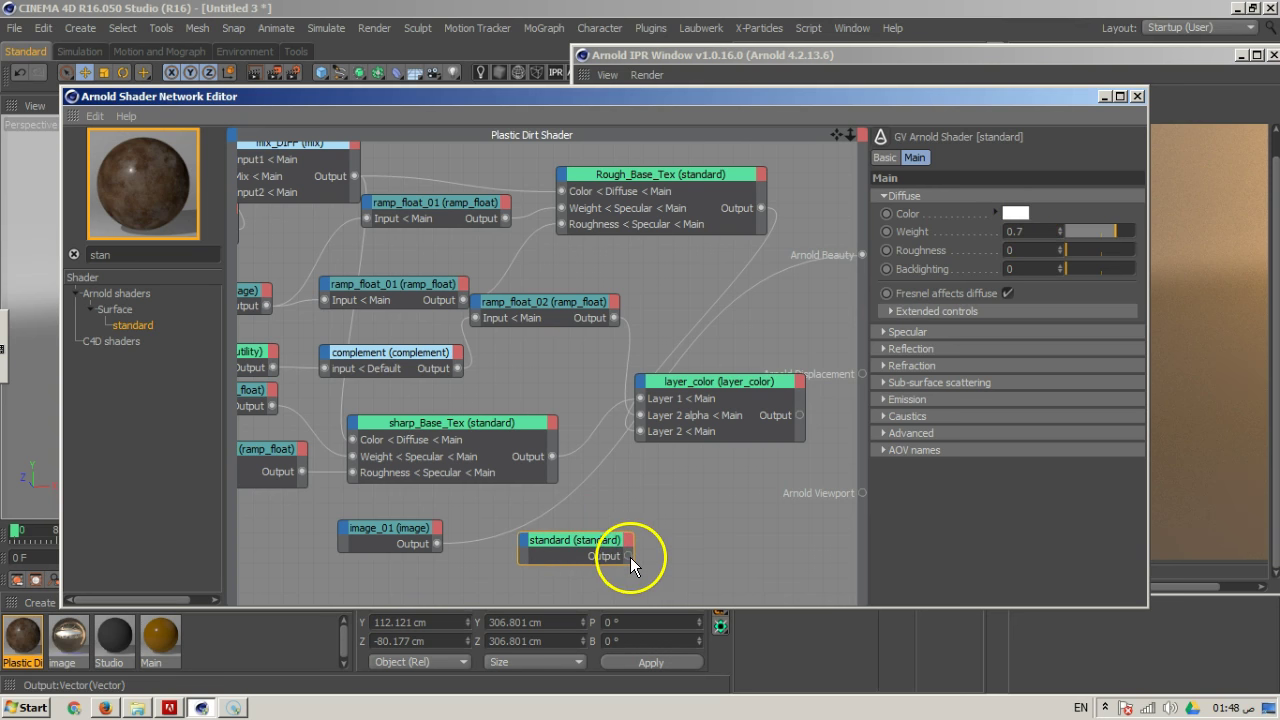
pyautogui.moveTo(628, 556); pyautogui.dragTo(725, 395)
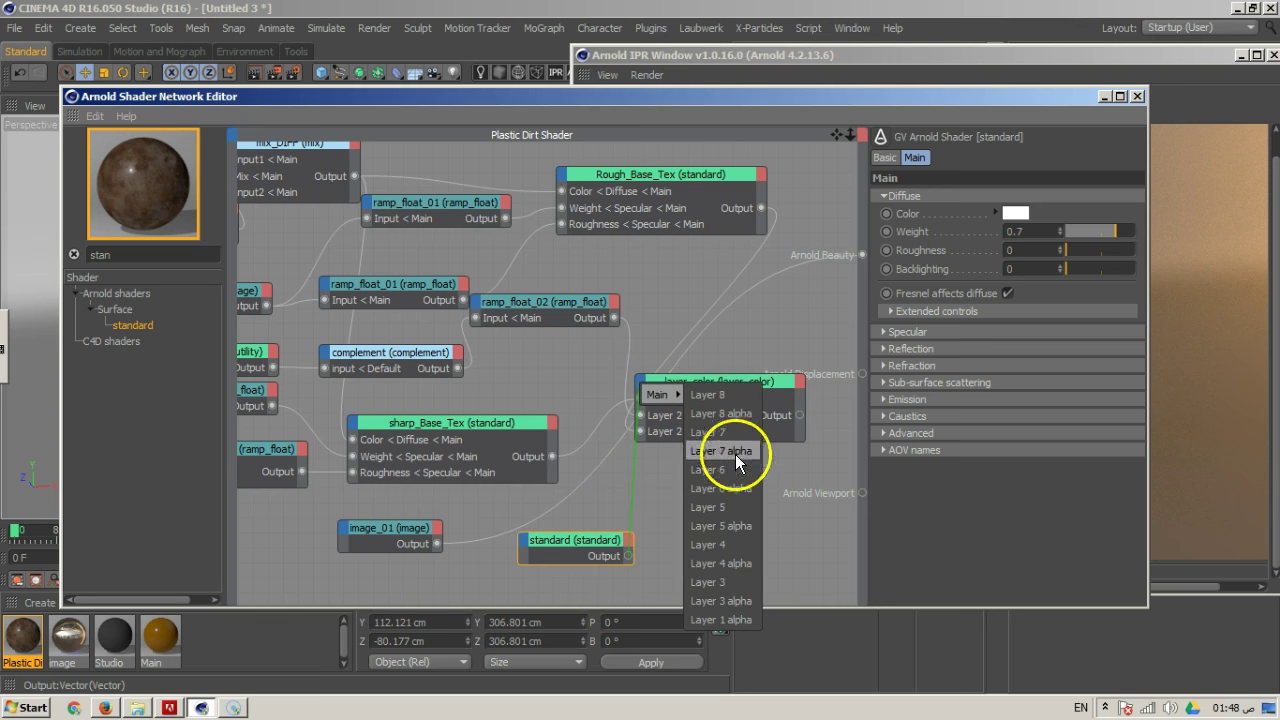
pyautogui.moveTo(729, 581); pyautogui.dragTo(731, 582)
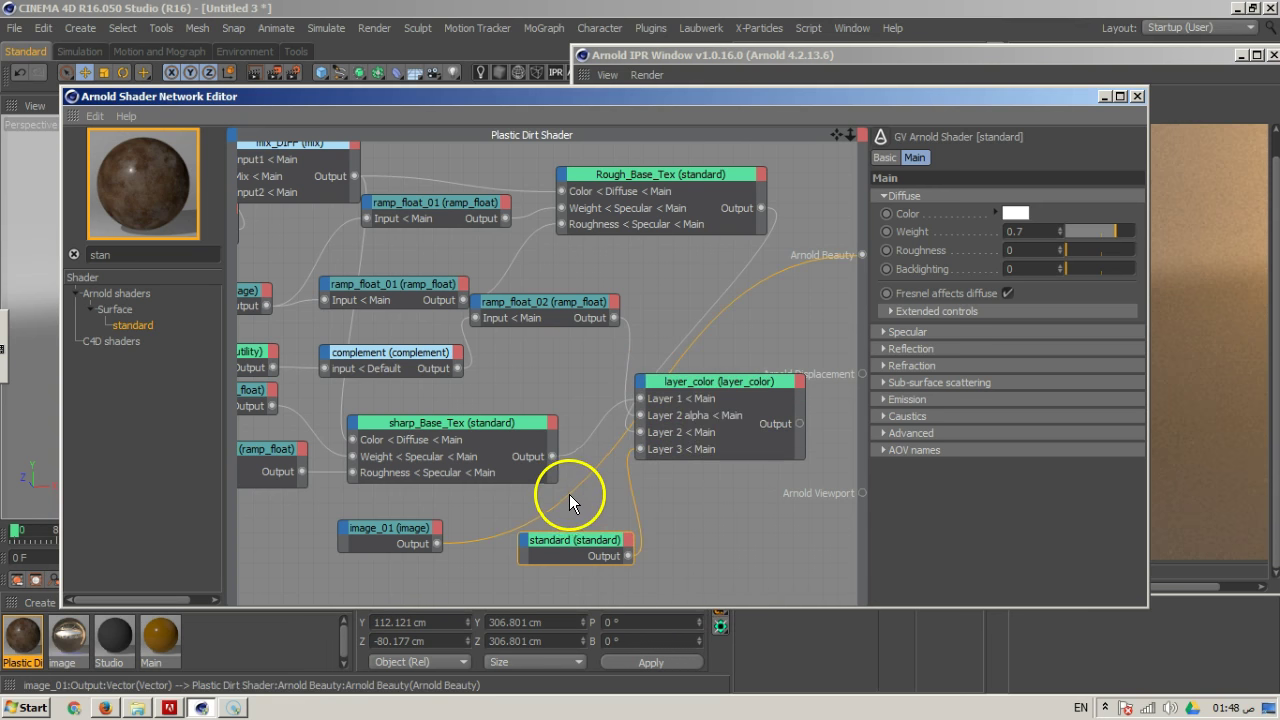
# Move image_01 away from the standard node and insert a ramp_float node between image_01 and Arnold Beauty through its Main Input port
pyautogui.moveTo(393, 529); pyautogui.dragTo(352, 512)
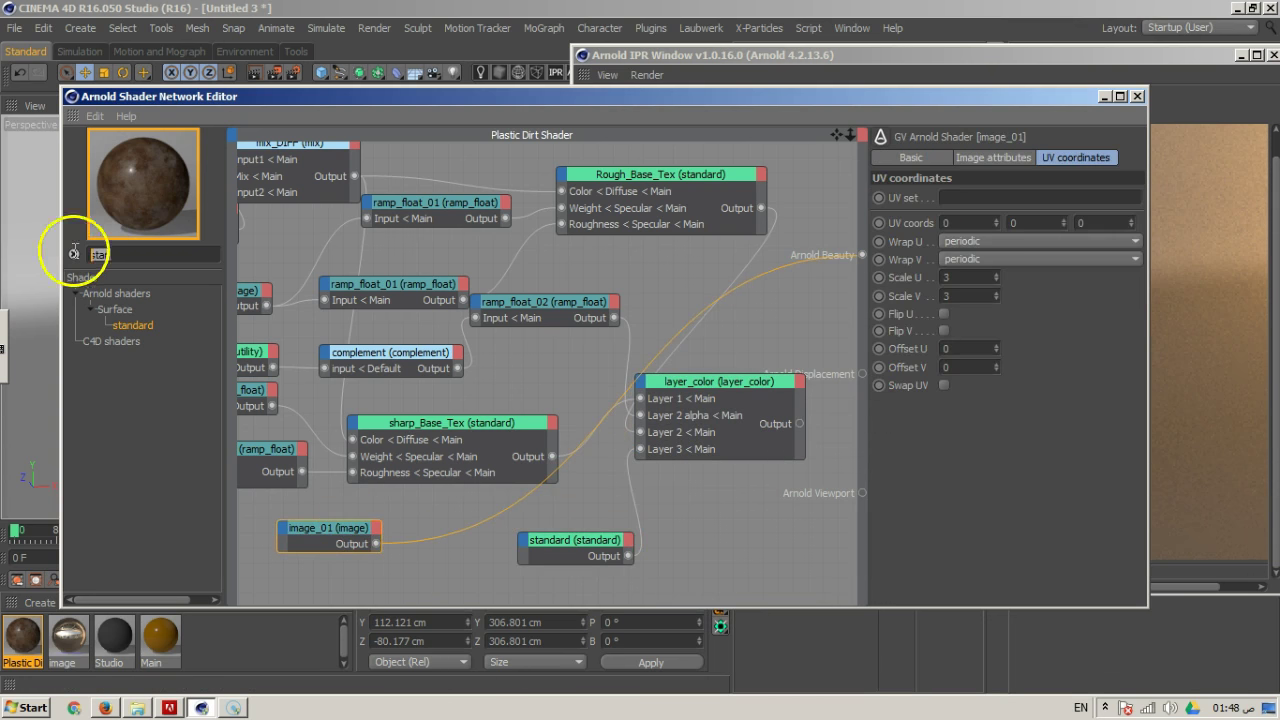
pyautogui.write('floa')
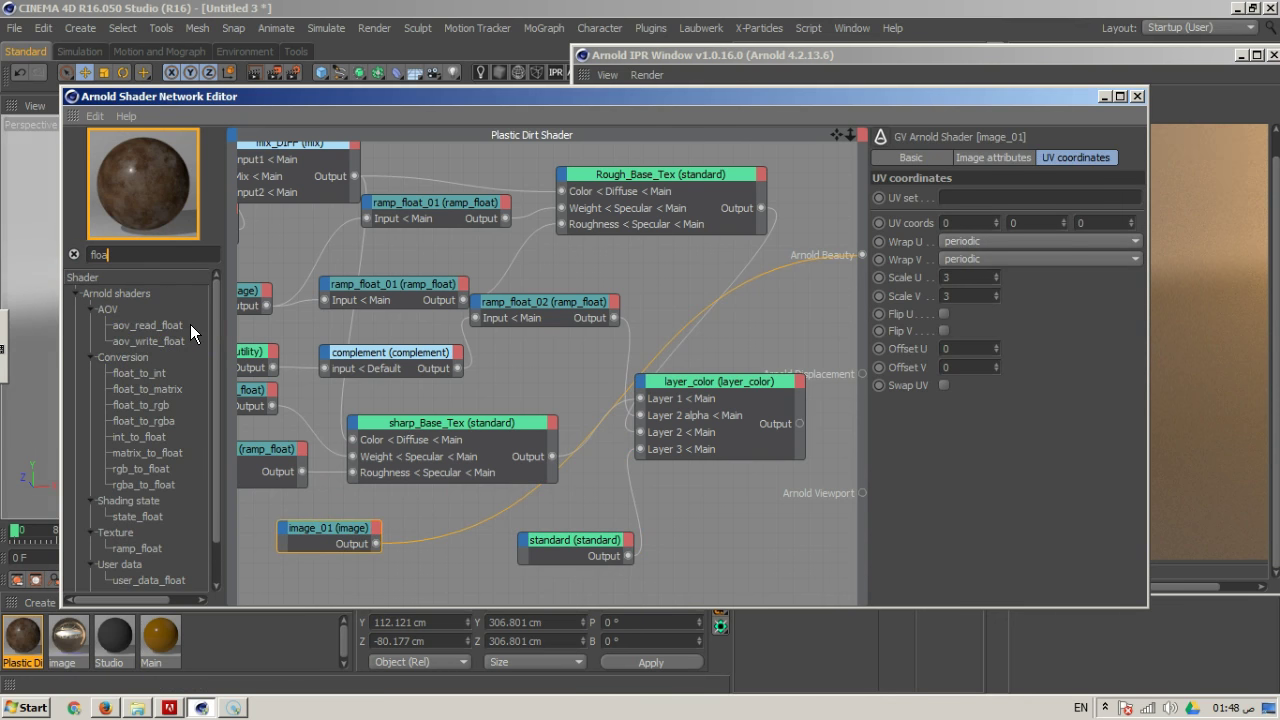
pyautogui.press('BackSpace')
pyautogui.press('BackSpace')
pyautogui.press('BackSpace')
pyautogui.press('BackSpace')
pyautogui.write('ramp')
pyautogui.click(193, 305)
pyautogui.moveTo(153, 329); pyautogui.dragTo(519, 539)
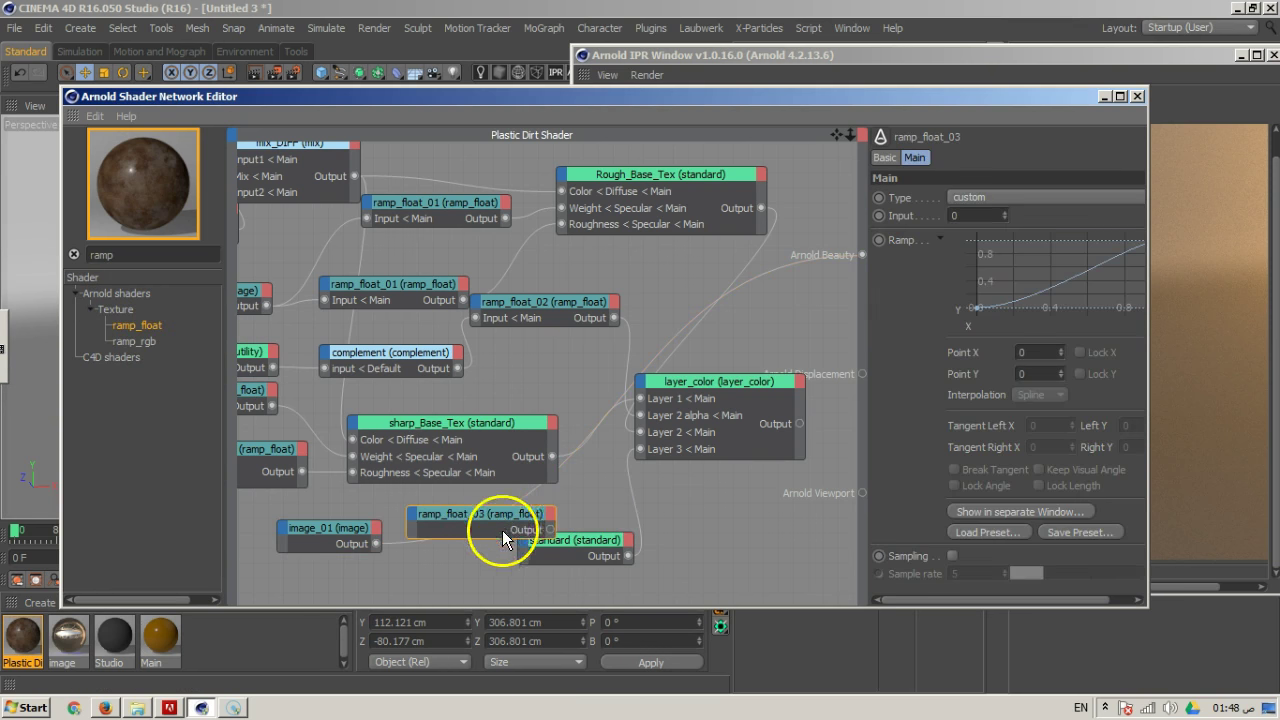
pyautogui.press('Delete')
pyautogui.moveTo(142, 326); pyautogui.dragTo(363, 541)
pyautogui.click(416, 568)
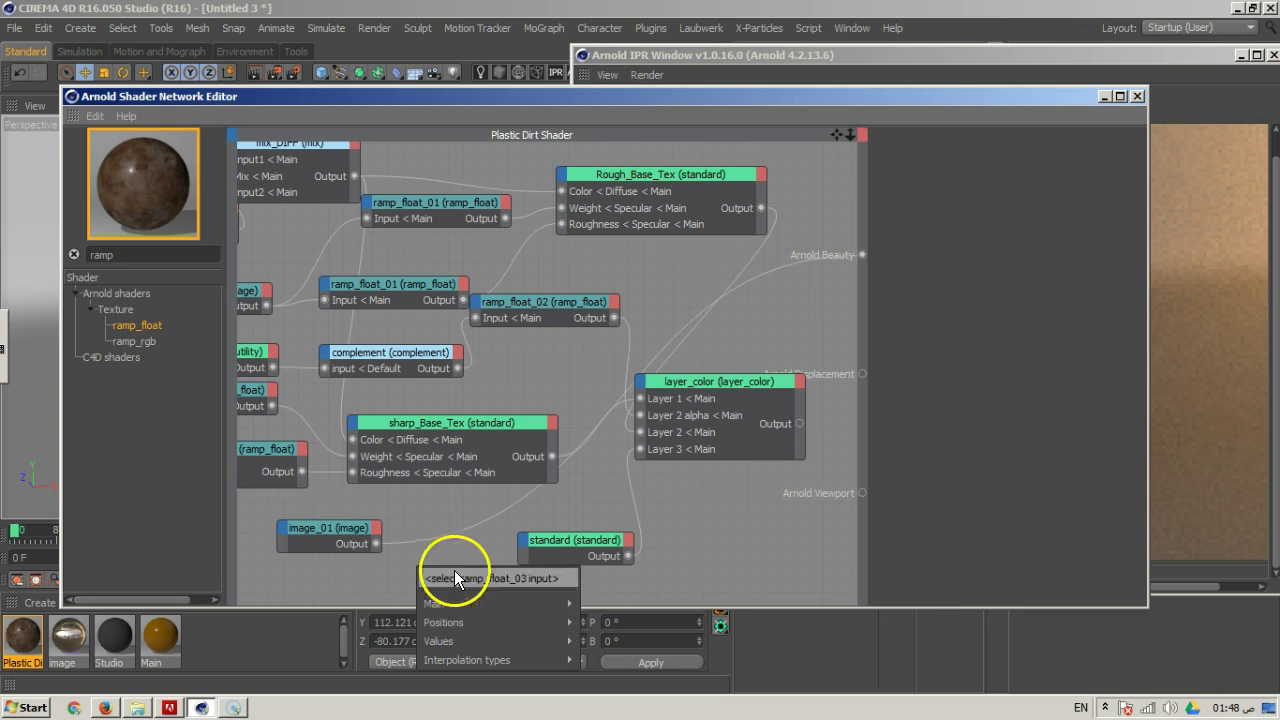
pyautogui.click(580, 600)
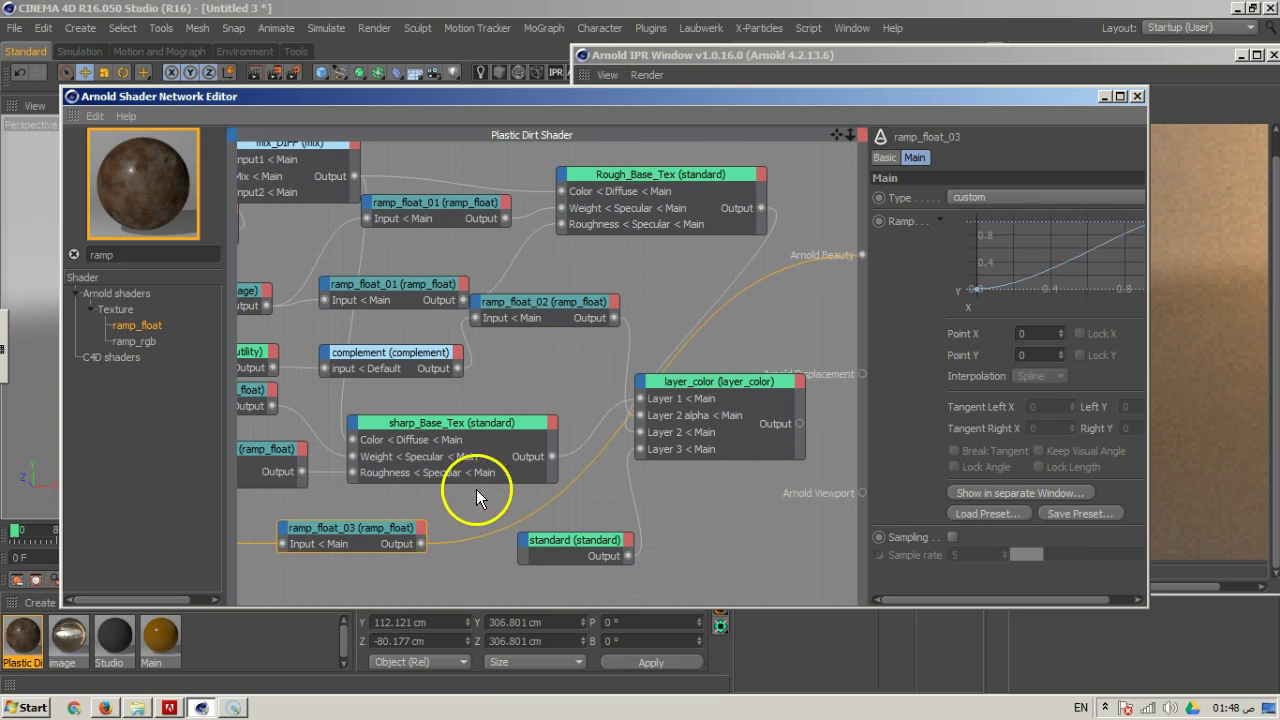
pyautogui.click(405, 502)
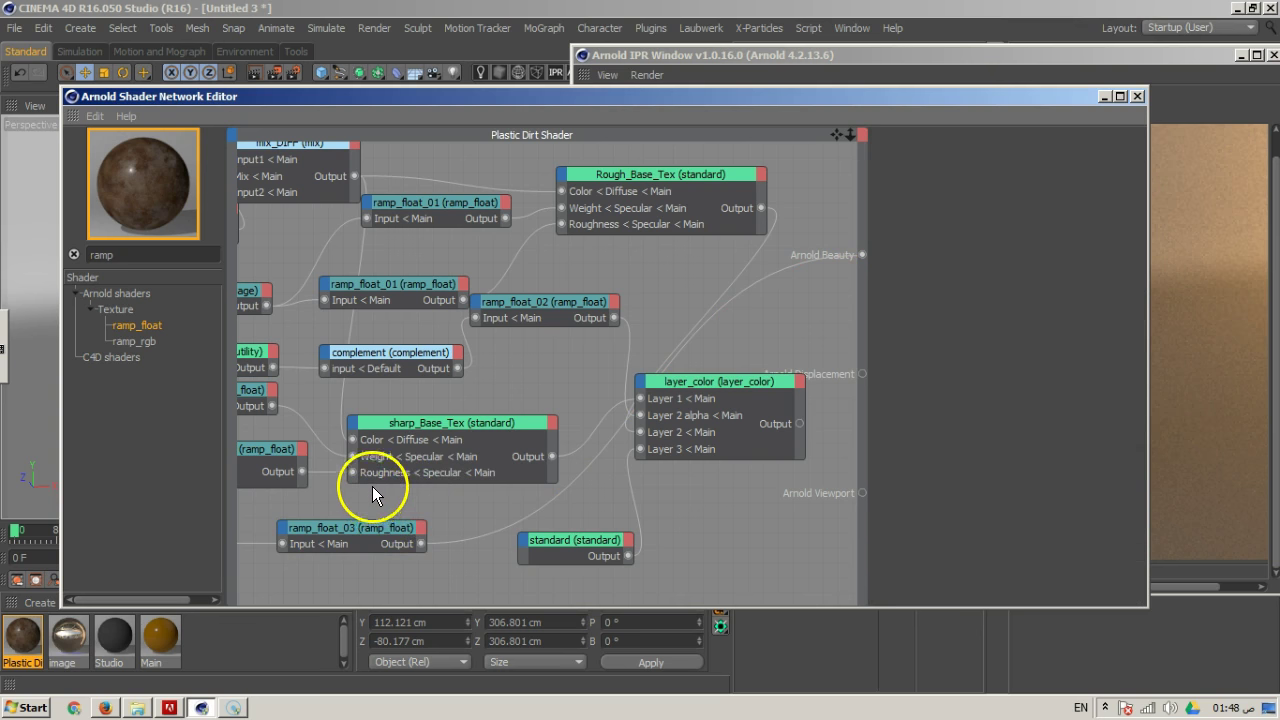
# Reposition ramp_float_03 and image_01 closer to the standard node below sharp_Base_Tex, leaving ramp_float_03 selected
pyautogui.moveTo(384, 498); pyautogui.dragTo(487, 480, button='middle')
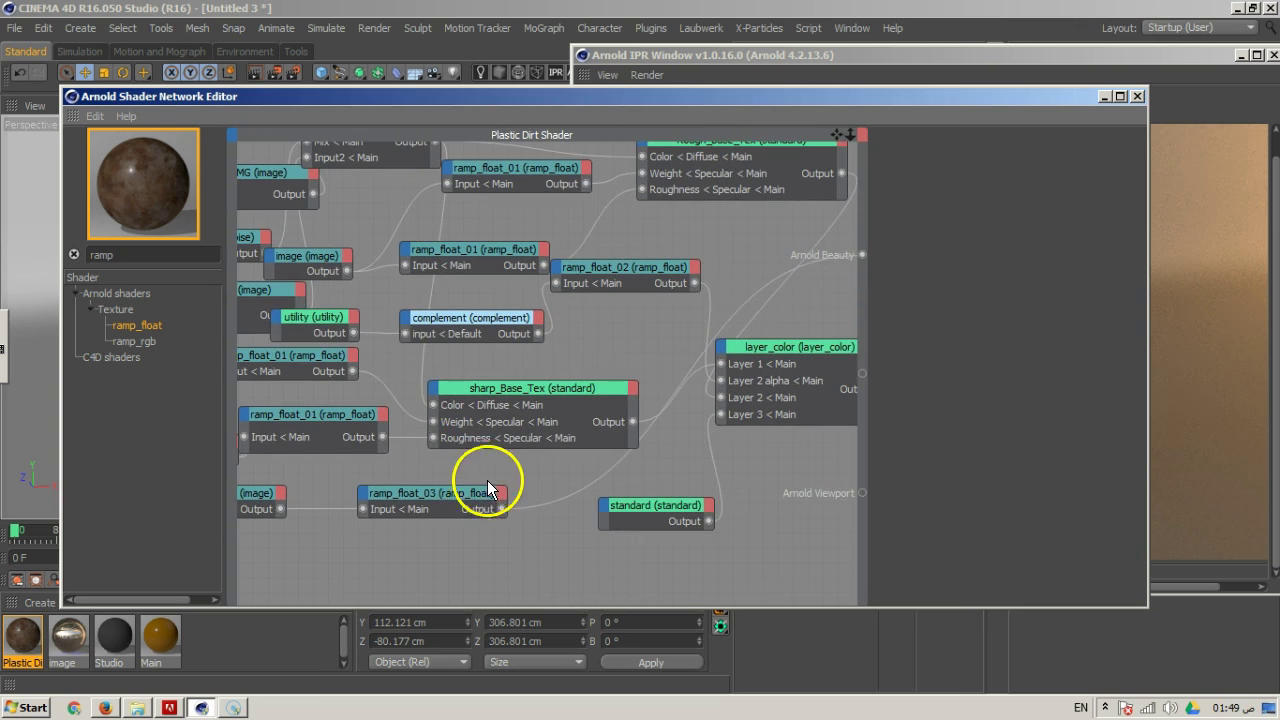
pyautogui.moveTo(467, 499); pyautogui.dragTo(532, 491)
pyautogui.moveTo(262, 500); pyautogui.dragTo(360, 520)
pyautogui.click(530, 486)
# Detach ramp_float_03 from Arnold Beauty, connect it to layer_color's Layer 3 alpha, and shift the editor to reveal the IPR render
pyautogui.moveTo(566, 500); pyautogui.dragTo(614, 414)
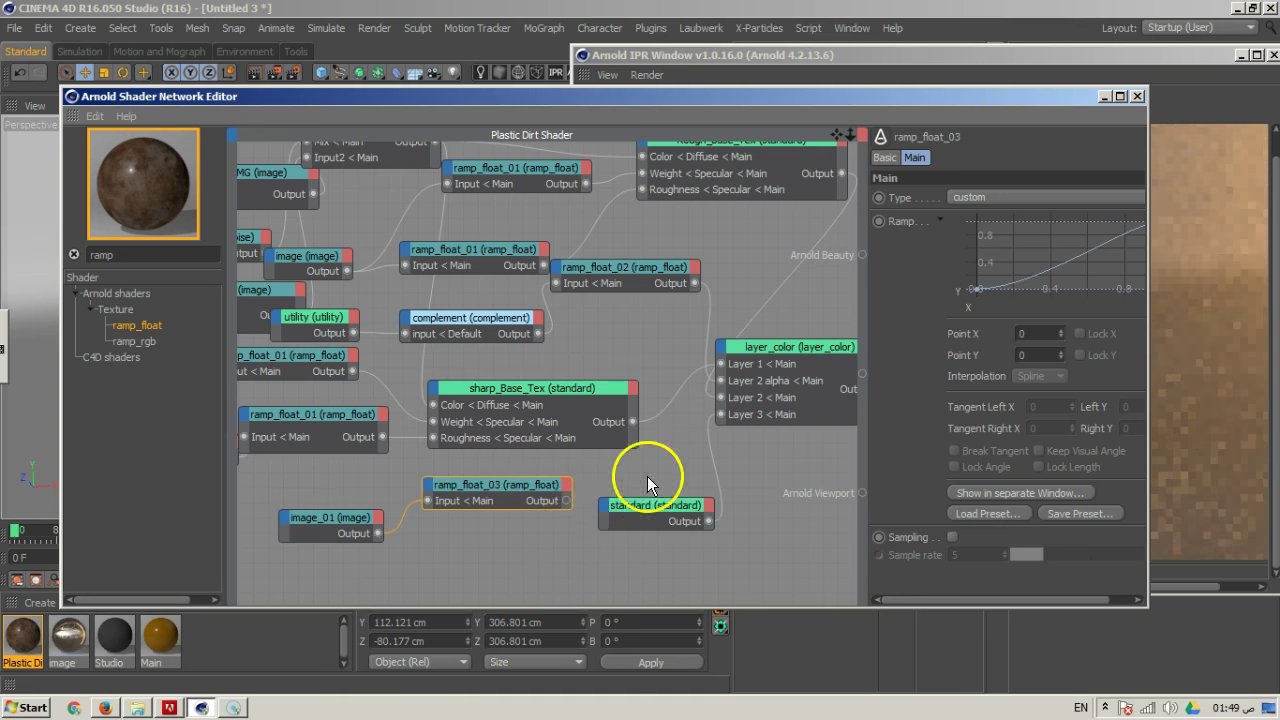
pyautogui.moveTo(566, 500); pyautogui.dragTo(722, 350)
pyautogui.moveTo(757, 363)
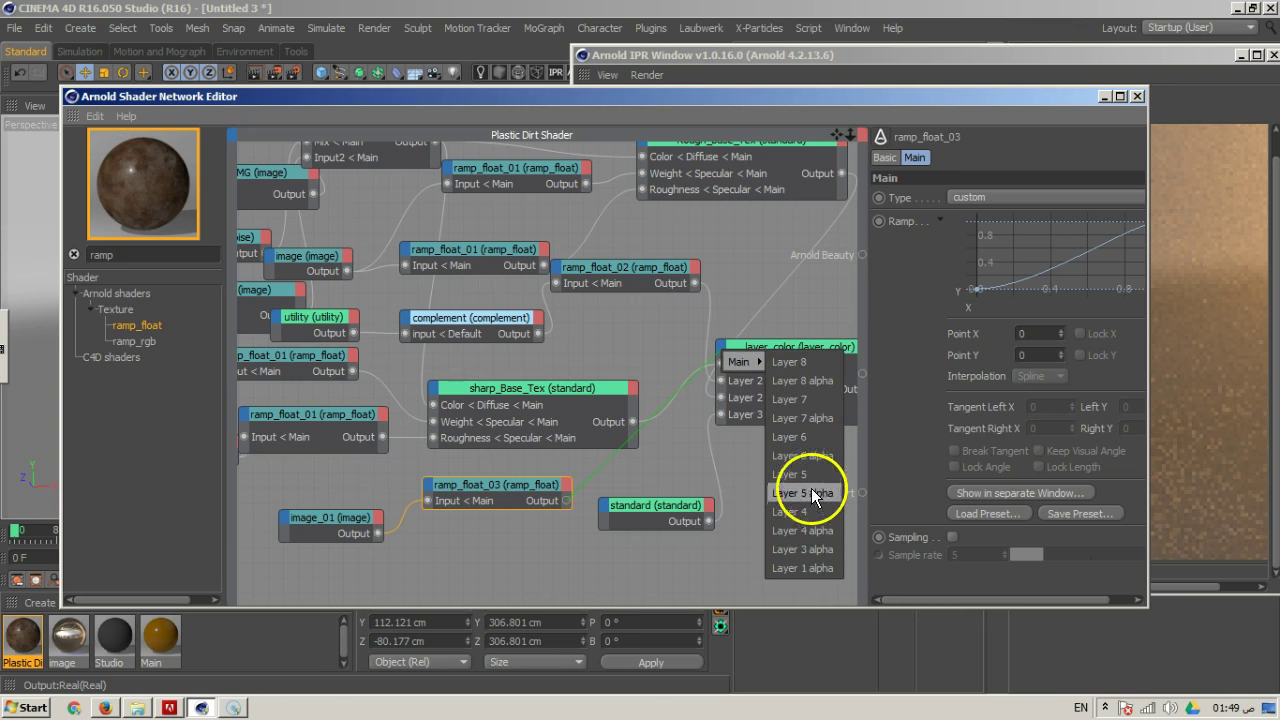
pyautogui.click(813, 549)
pyautogui.moveTo(852, 99); pyautogui.dragTo(501, 90)
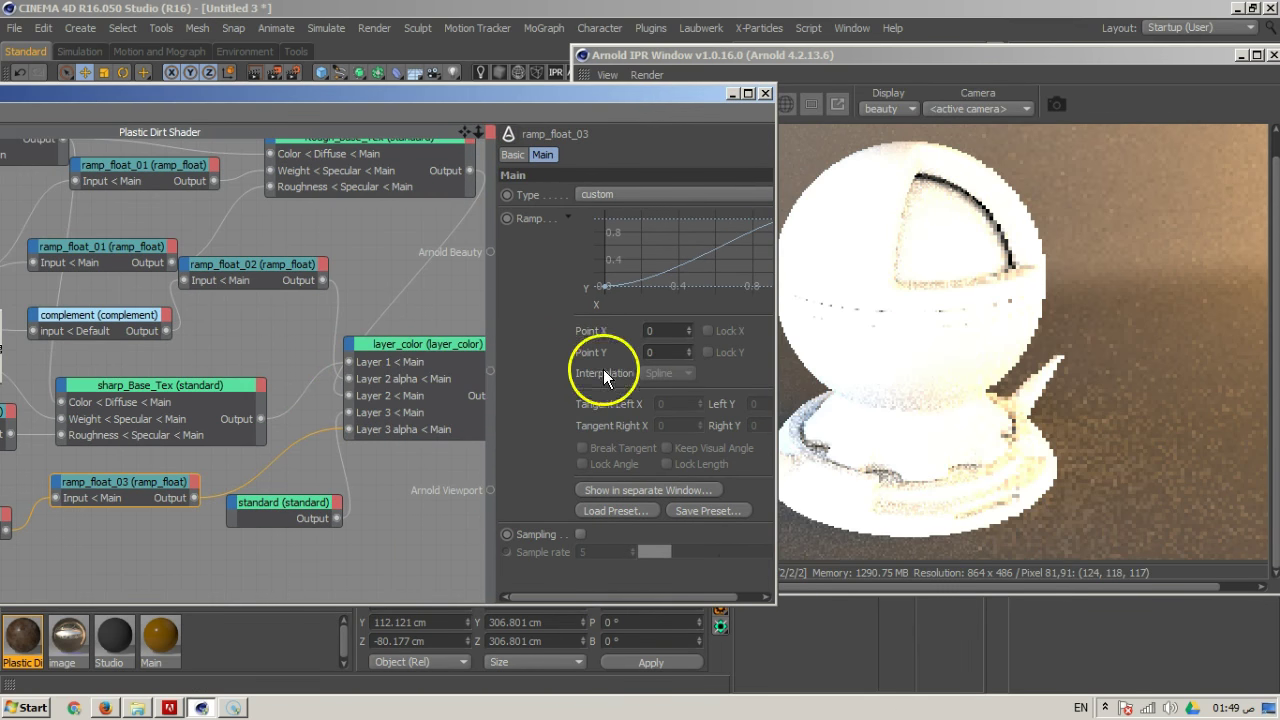
# Connect layer_color's output to Arnold Beauty and shift the node editor aside to uncover the IPR render
pyautogui.moveTo(776, 466); pyautogui.dragTo(1018, 466)
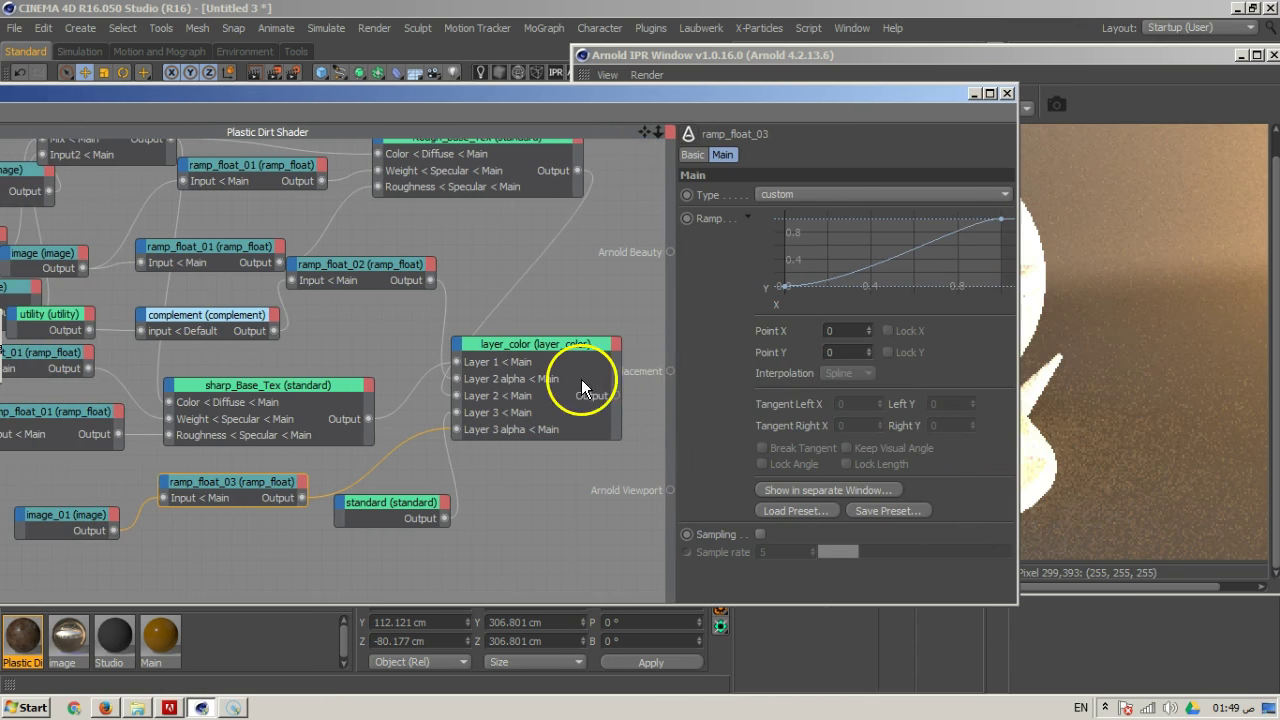
pyautogui.click(638, 398)
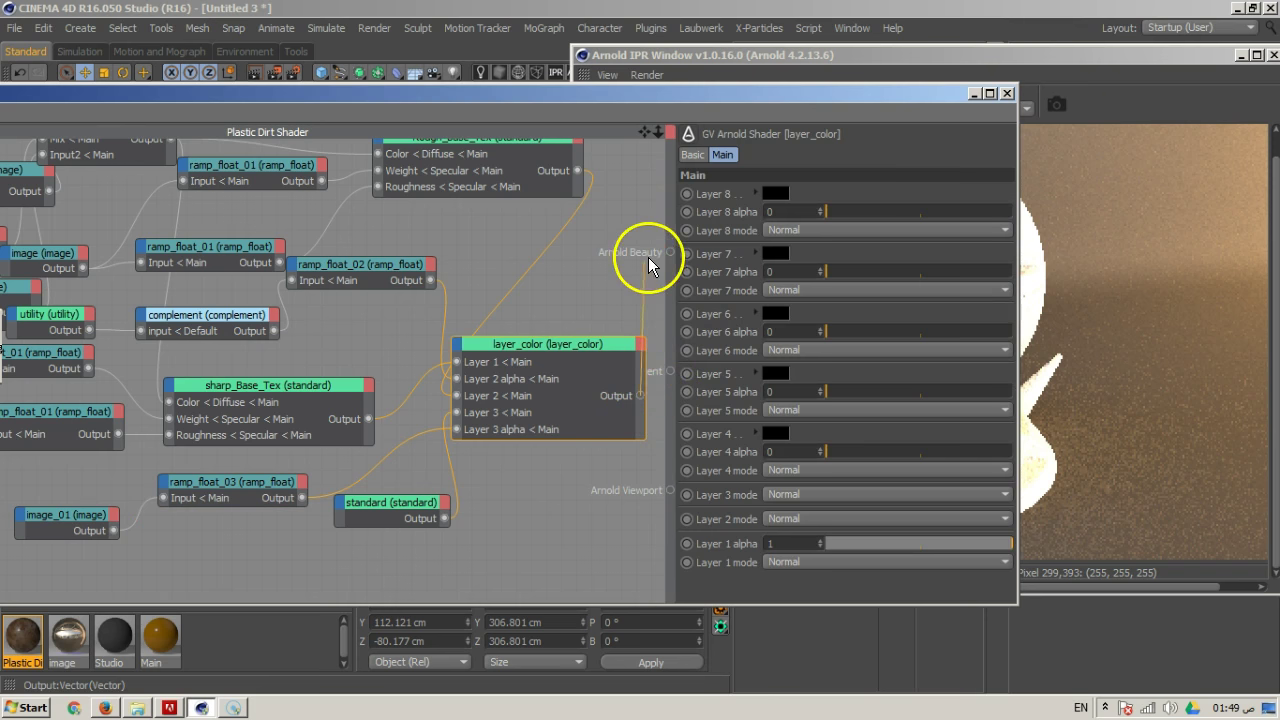
pyautogui.moveTo(802, 101); pyautogui.dragTo(523, 99)
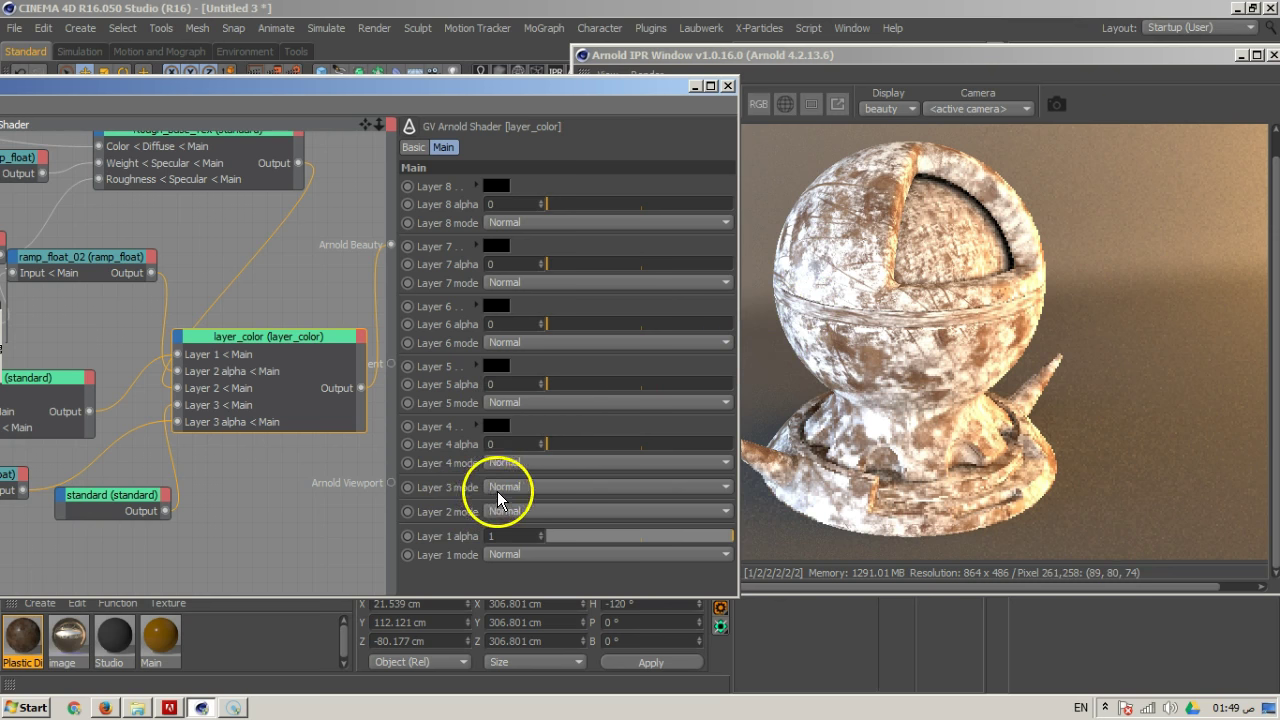
# Try Multiply as layer_color's Layer 3 mode, and switch it to Soft Light
pyautogui.click(496, 487)
pyautogui.click(525, 77)
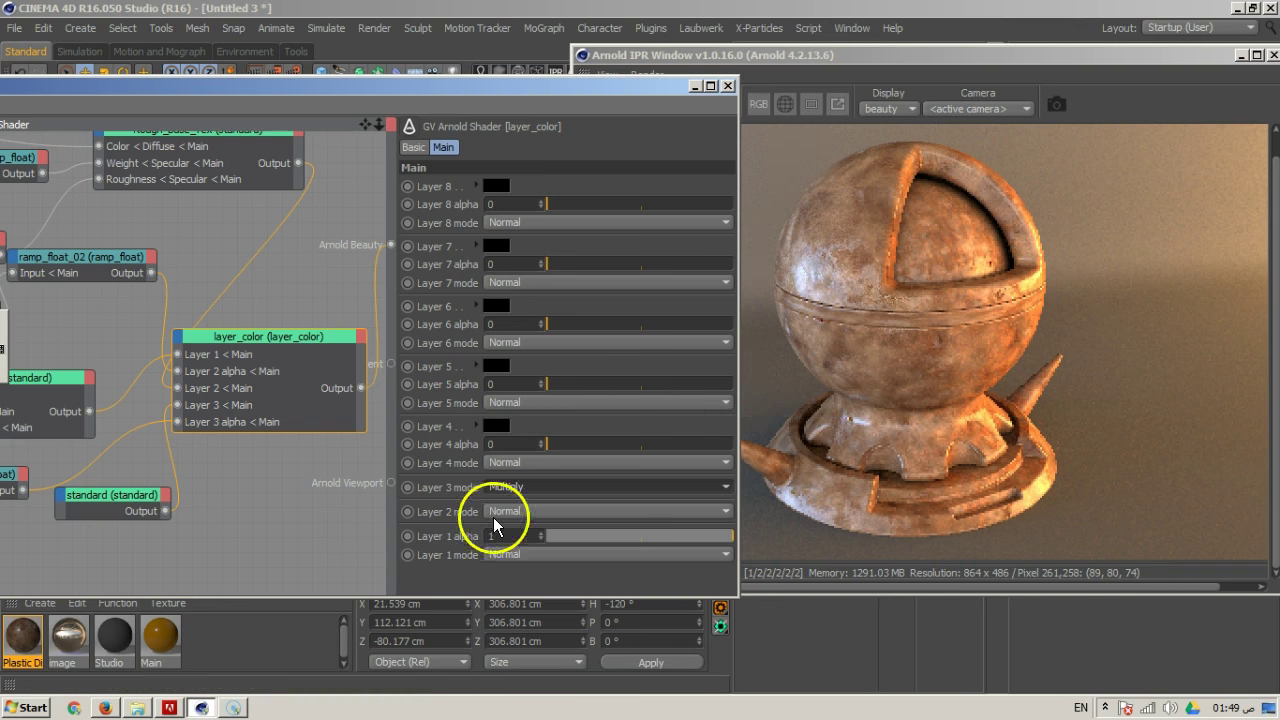
pyautogui.click(530, 487)
pyautogui.click(530, 243)
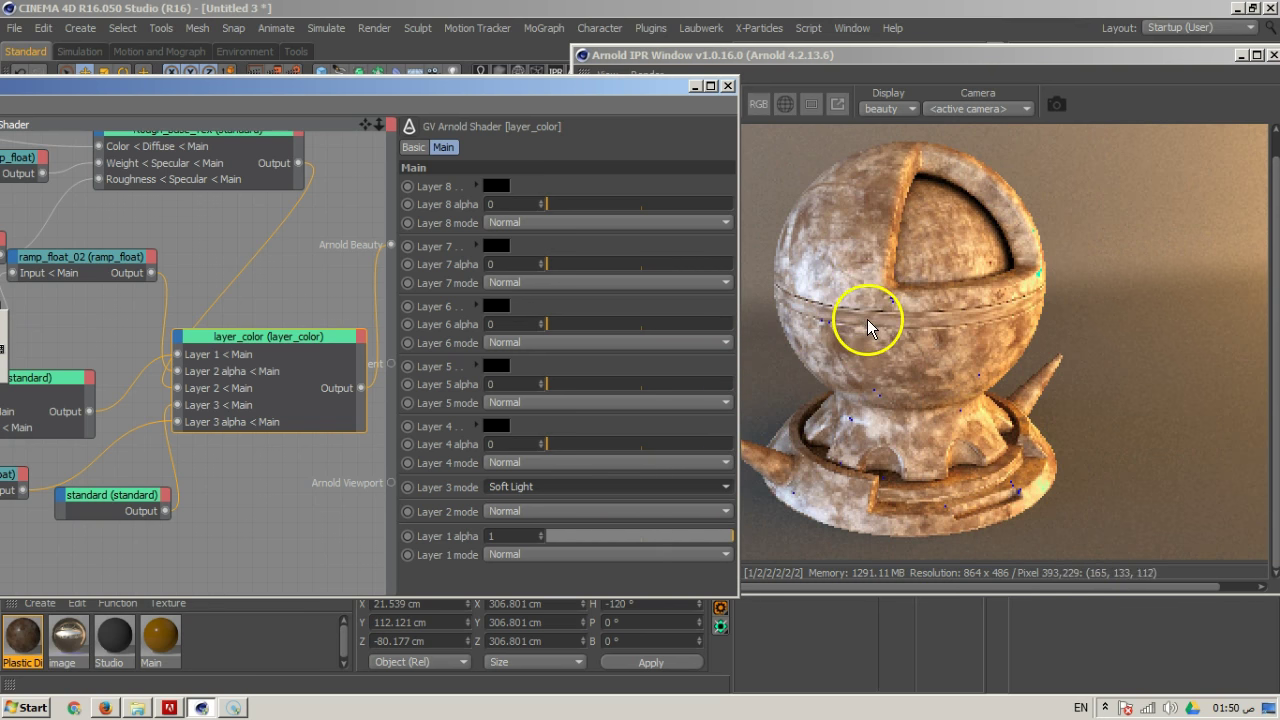
# Show ramp_float_03's curve in a separate window and lower its end point to about Y 0.598, keeping the start point at 0
pyautogui.moveTo(613, 91); pyautogui.dragTo(876, 96)
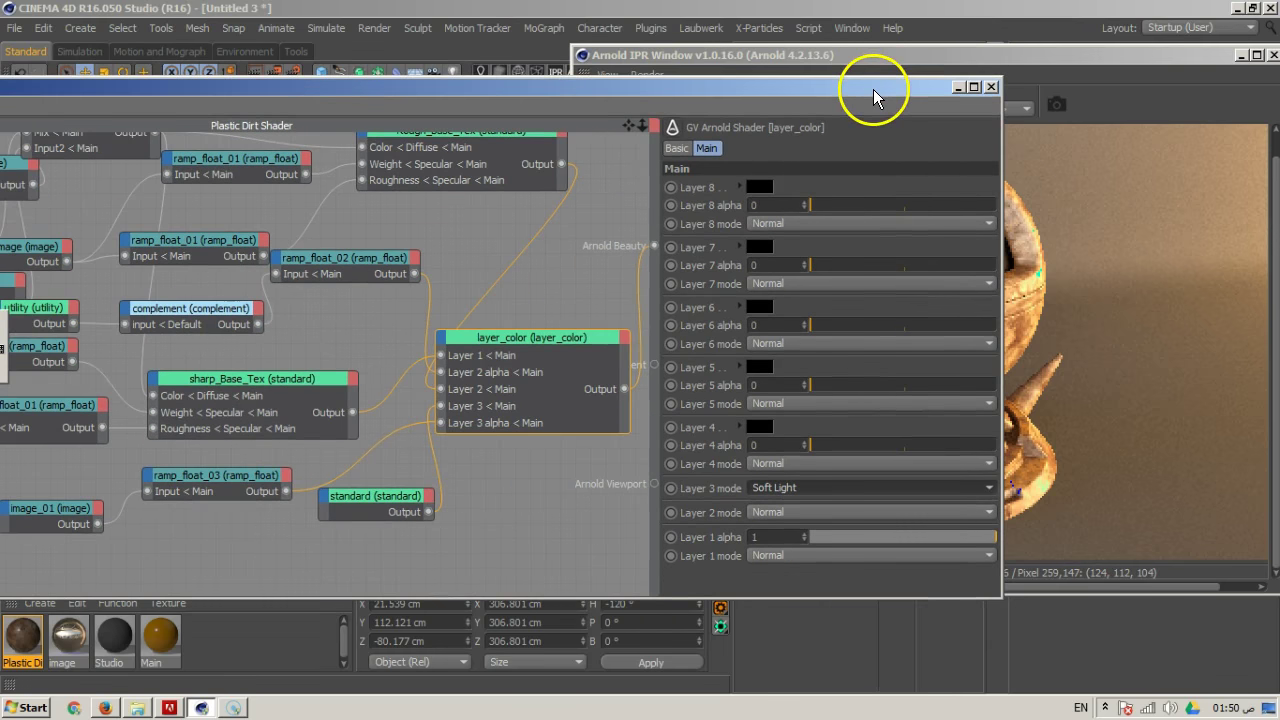
pyautogui.click(253, 475)
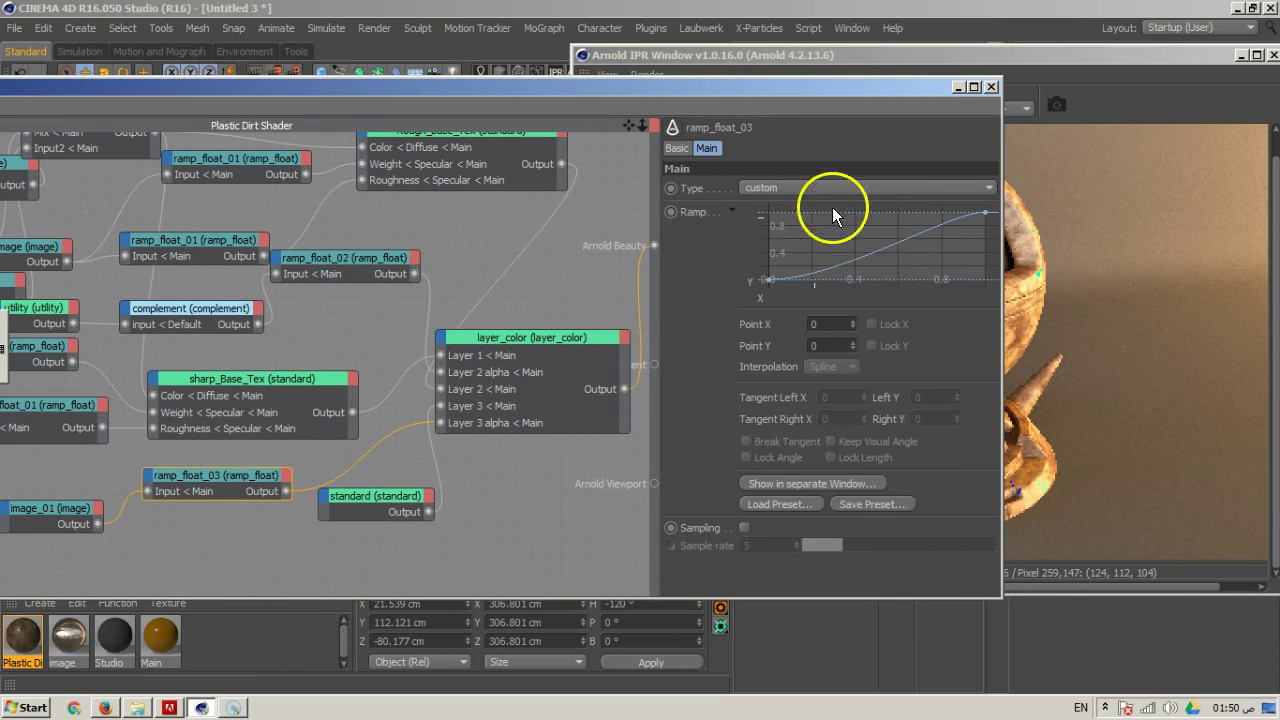
pyautogui.click(826, 485)
pyautogui.moveTo(822, 90); pyautogui.dragTo(567, 119)
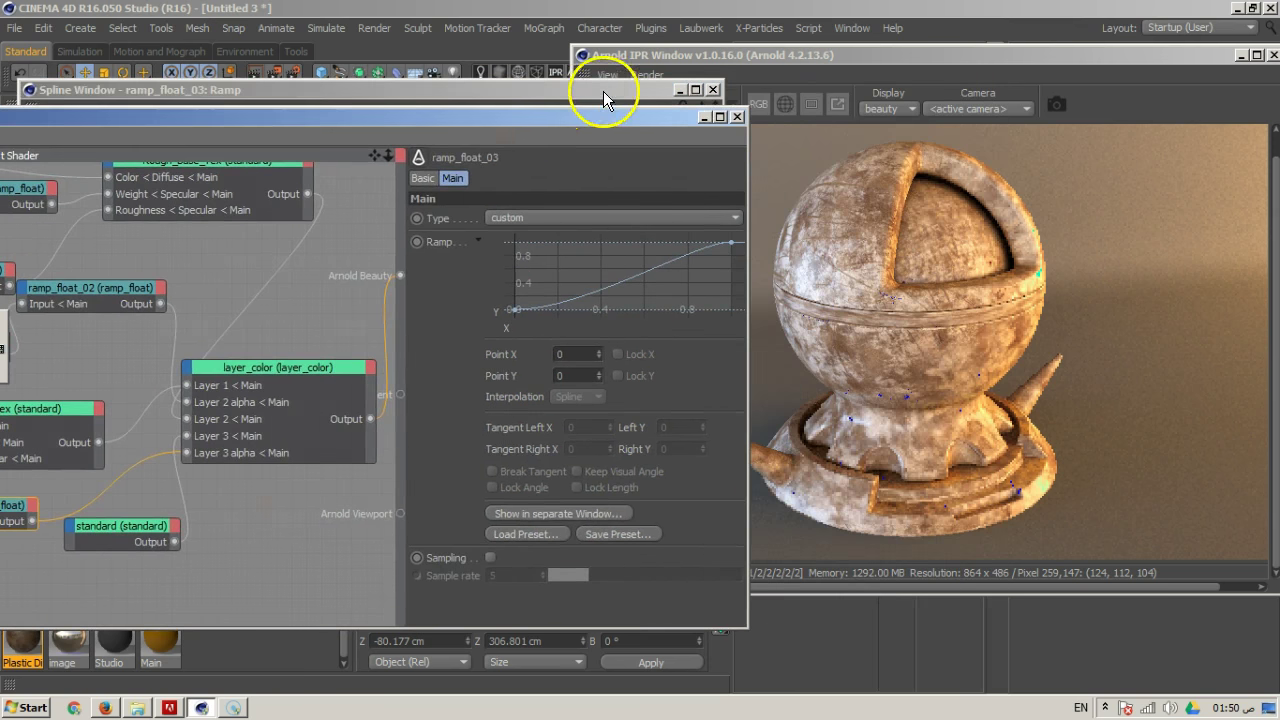
pyautogui.click(606, 88)
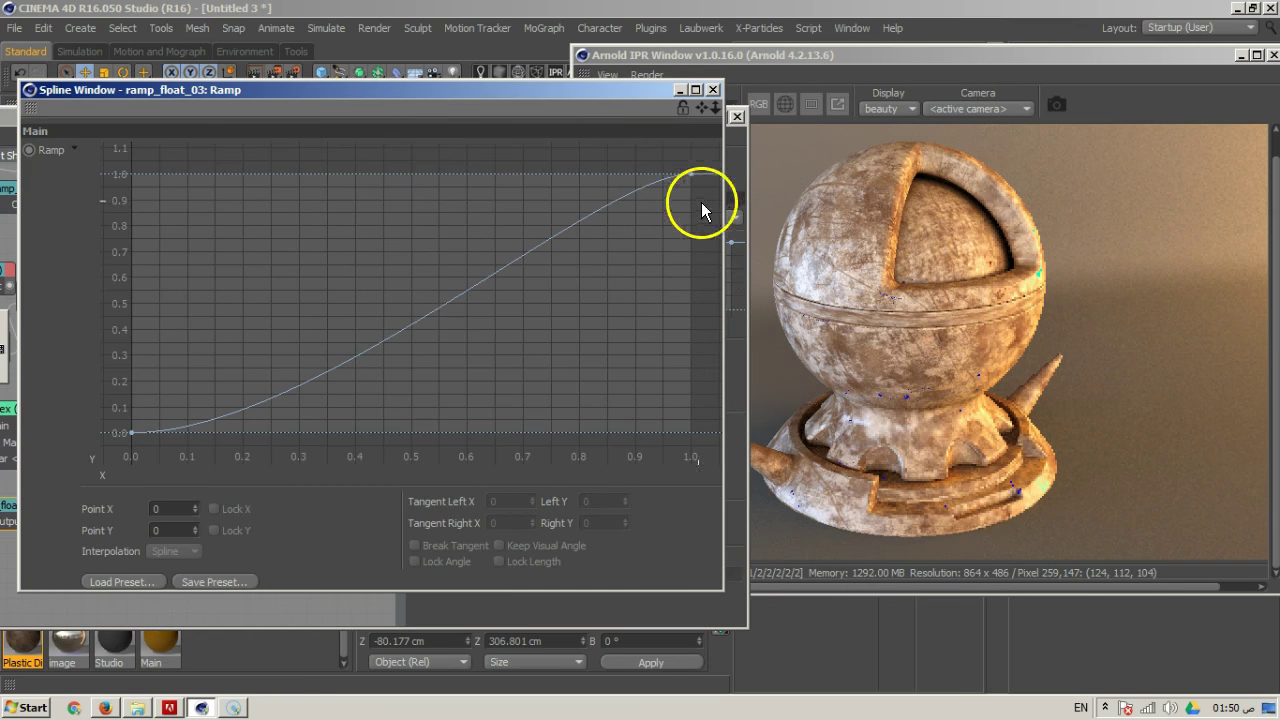
pyautogui.moveTo(689, 175); pyautogui.dragTo(749, 273)
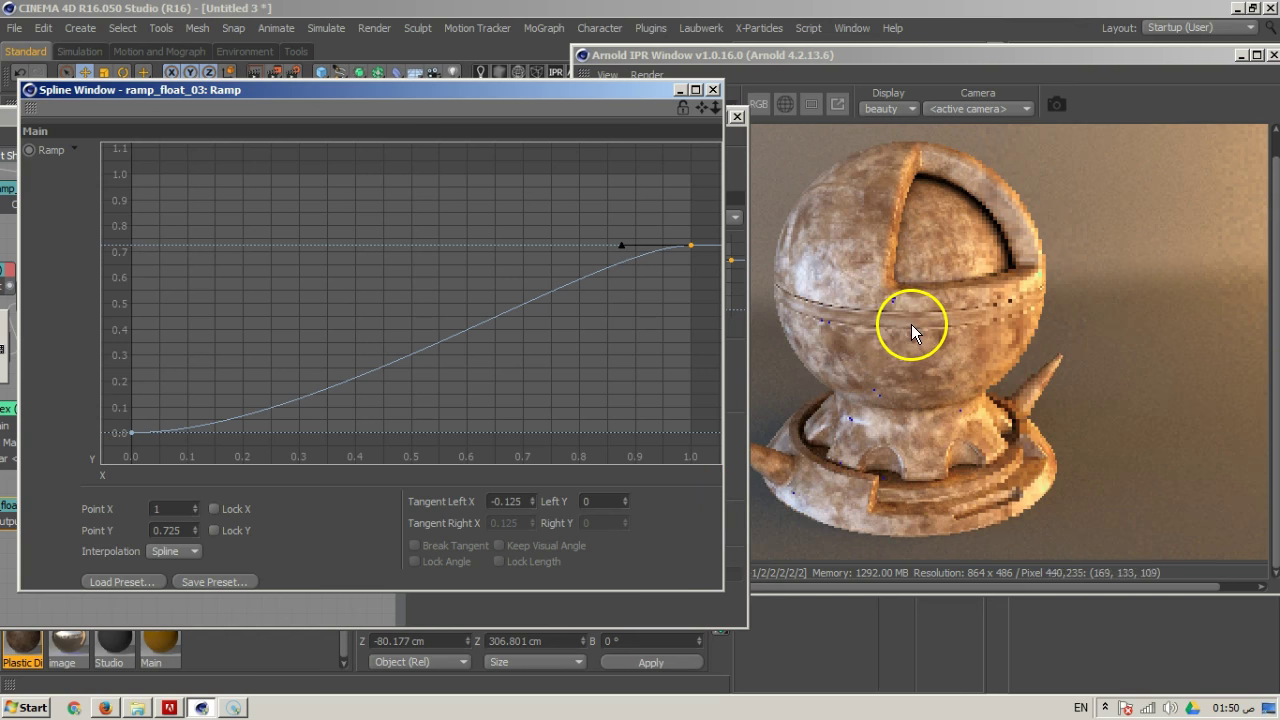
pyautogui.moveTo(144, 428); pyautogui.dragTo(102, 395)
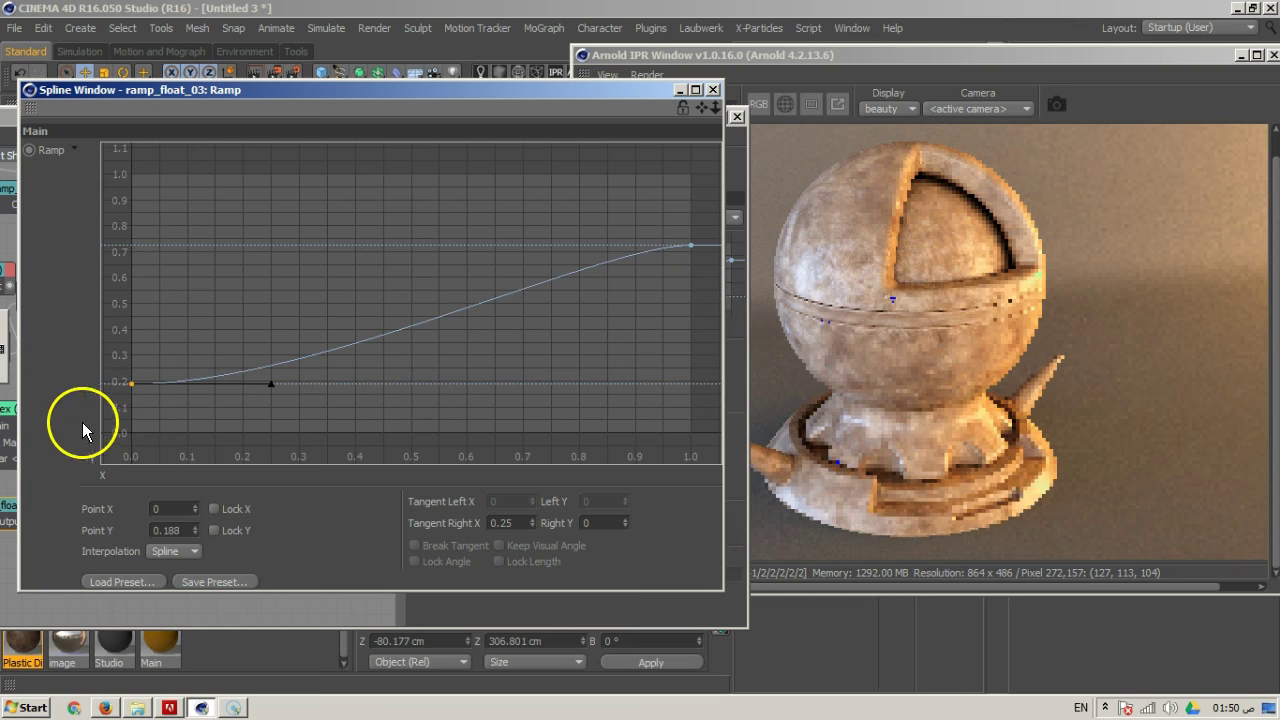
pyautogui.moveTo(130, 384); pyautogui.dragTo(116, 445)
pyautogui.moveTo(691, 246); pyautogui.dragTo(706, 275)
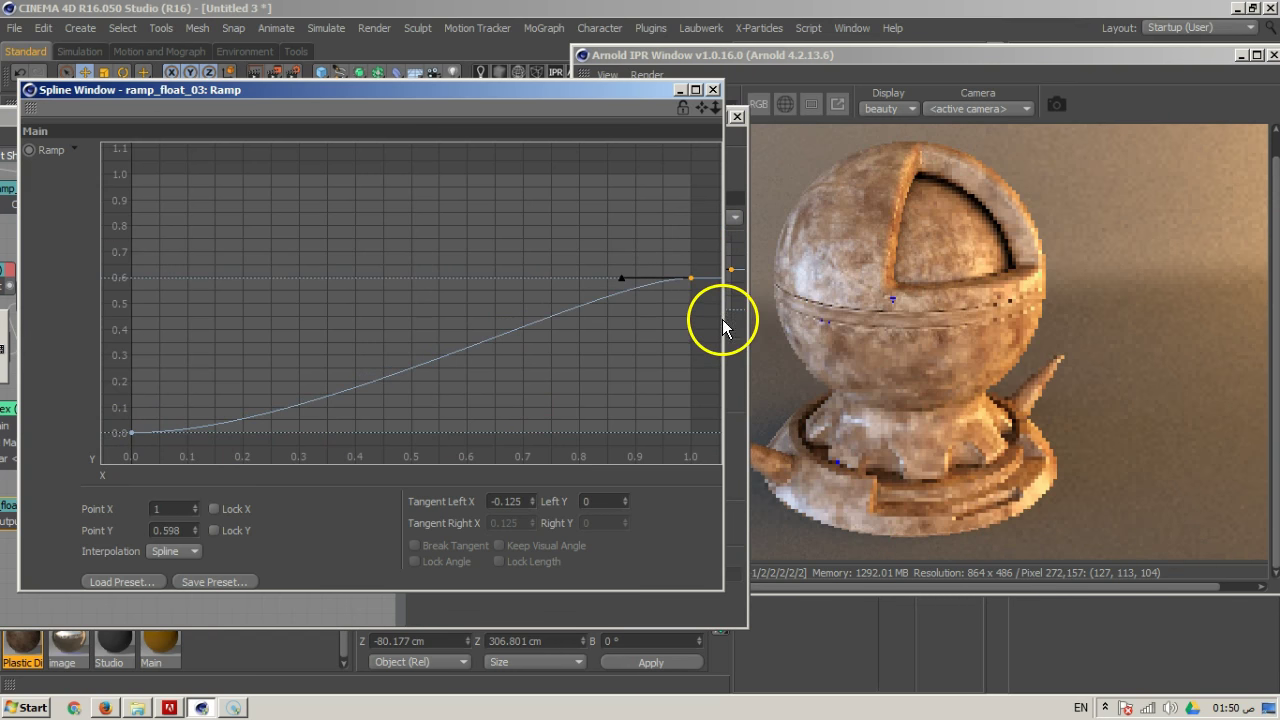
pyautogui.click(738, 427)
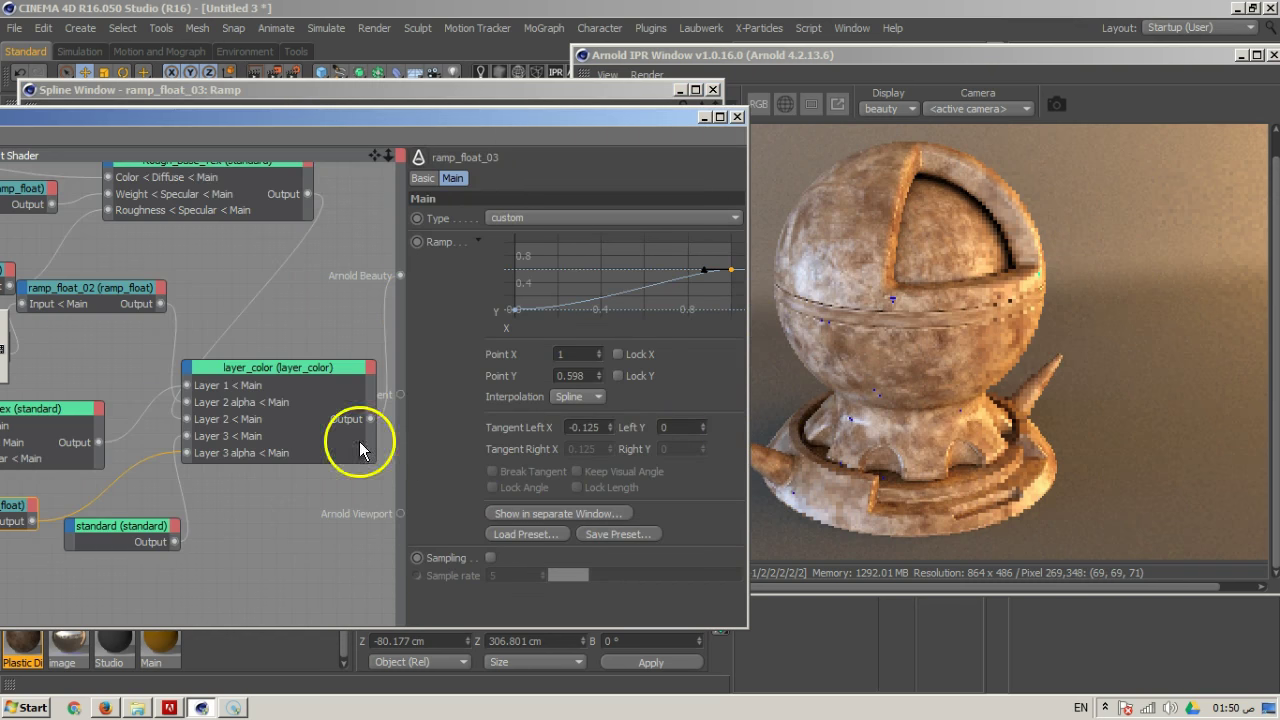
# Give the standard shader feeding Layer 3 a pale beige diffuse color and a diffuse weight of 0.91
pyautogui.click(129, 534)
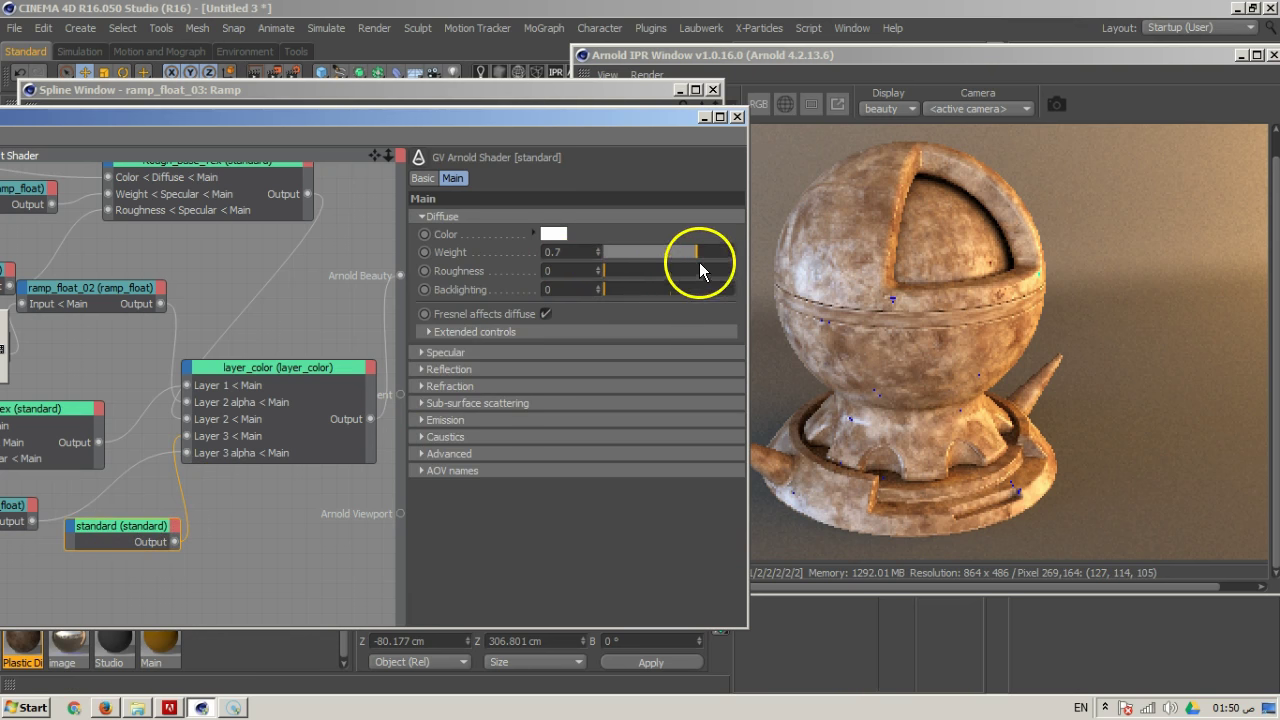
pyautogui.click(554, 235)
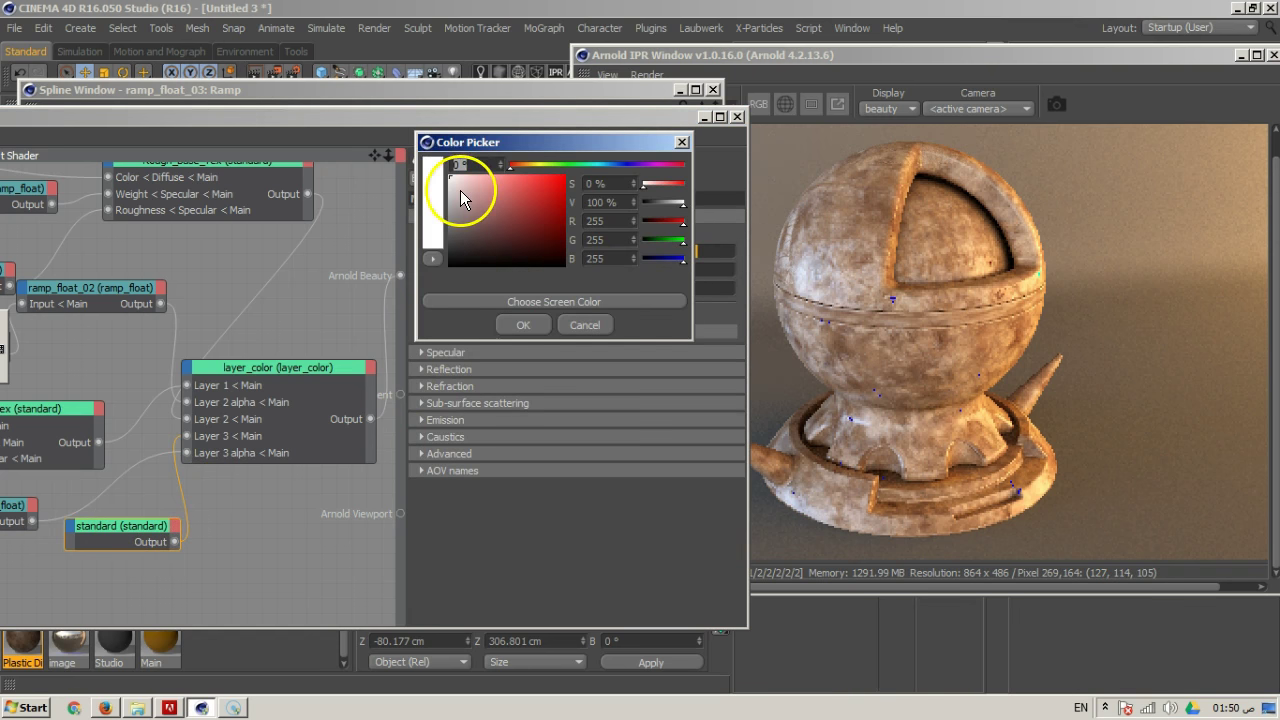
pyautogui.moveTo(508, 168)
pyautogui.mouseDown()
pyautogui.moveTo(543, 165)
pyautogui.moveTo(523, 168)
pyautogui.mouseUp()
pyautogui.moveTo(466, 203)
pyautogui.mouseDown()
pyautogui.moveTo(446, 188)
pyautogui.moveTo(458, 191)
pyautogui.mouseUp()
pyautogui.click(529, 323)
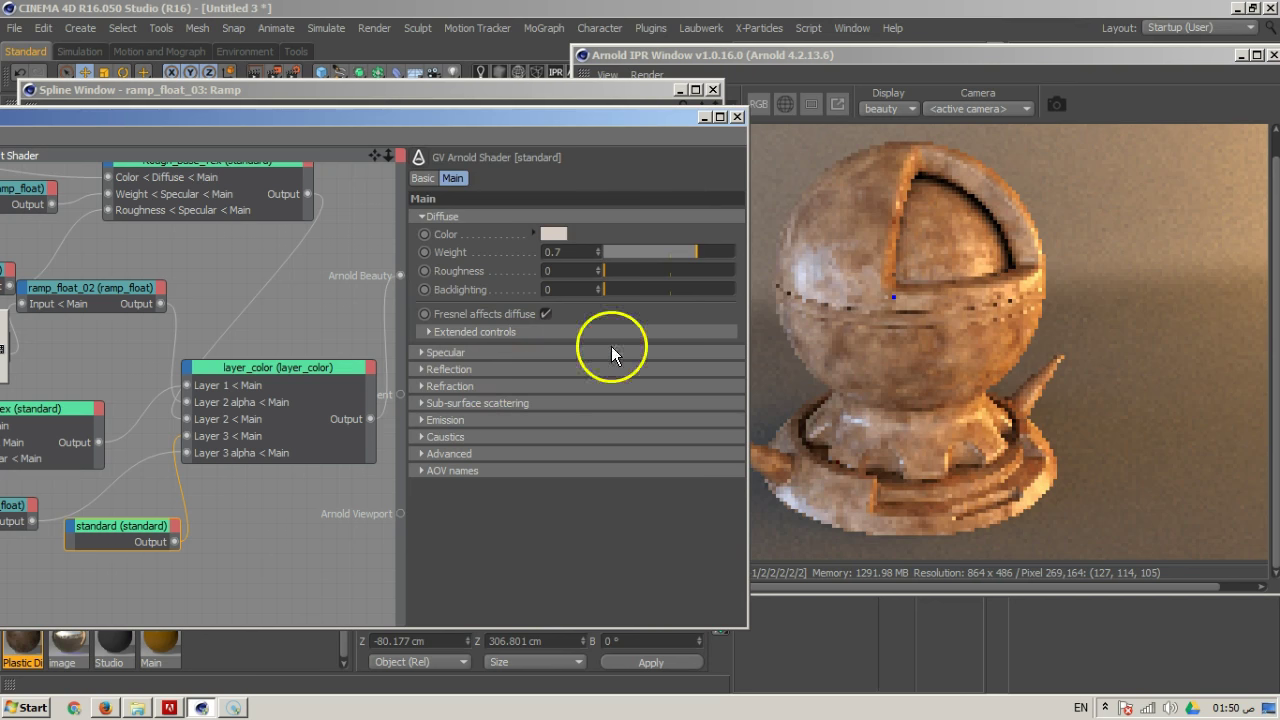
pyautogui.moveTo(719, 252); pyautogui.dragTo(724, 253)
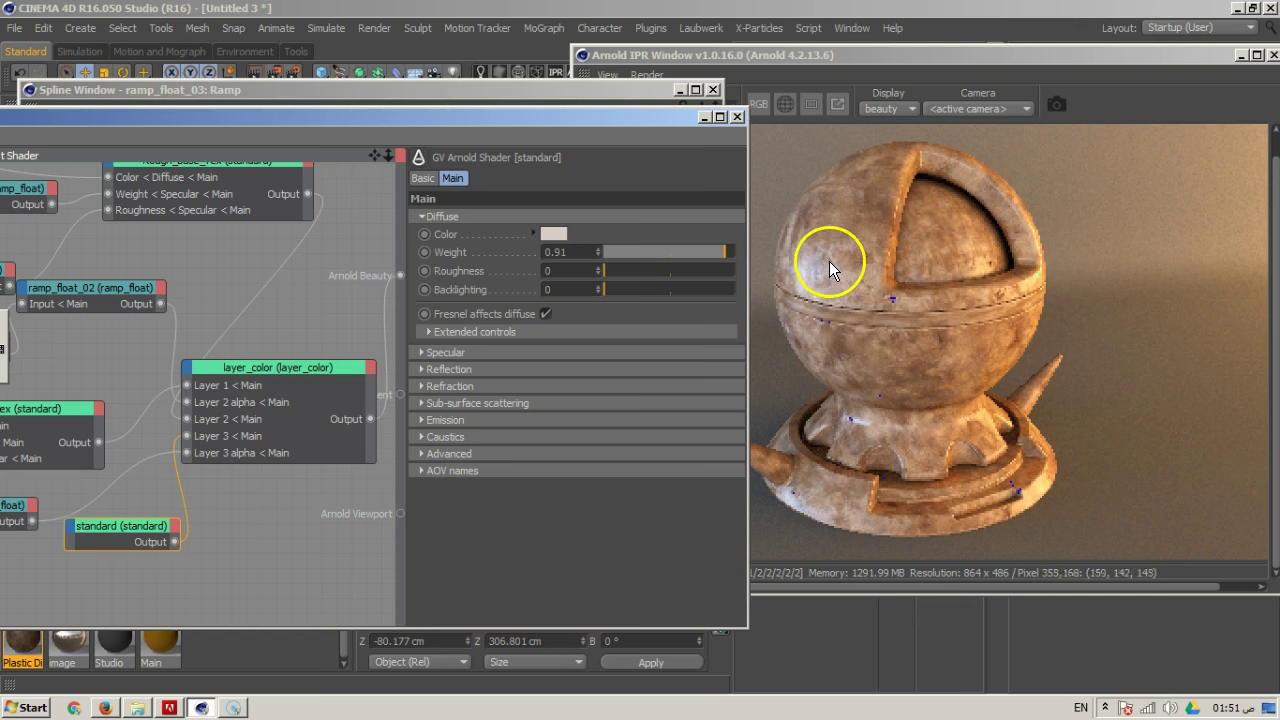
# Bend ramp_float_03's end tangent down to about X -0.051, Y -0.366, set the end point to about Y 0.659, and close the spline window
pyautogui.click(20, 506)
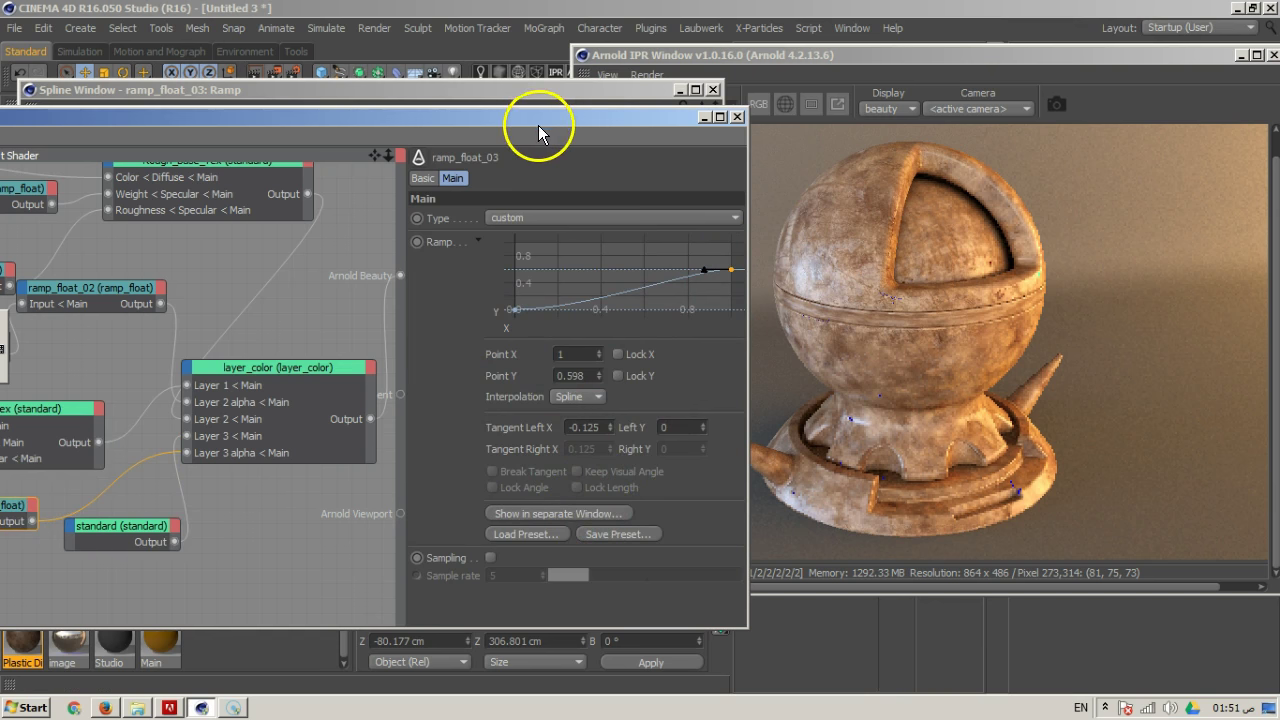
pyautogui.click(543, 89)
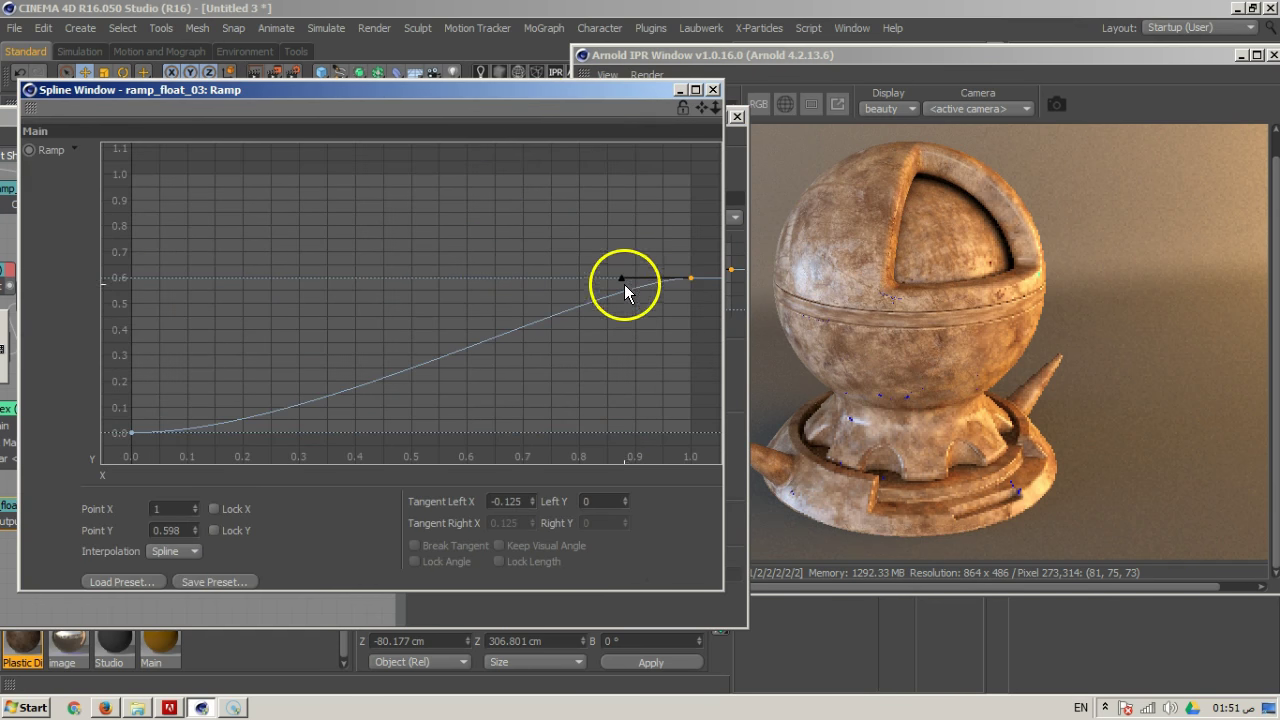
pyautogui.moveTo(625, 282); pyautogui.dragTo(666, 394)
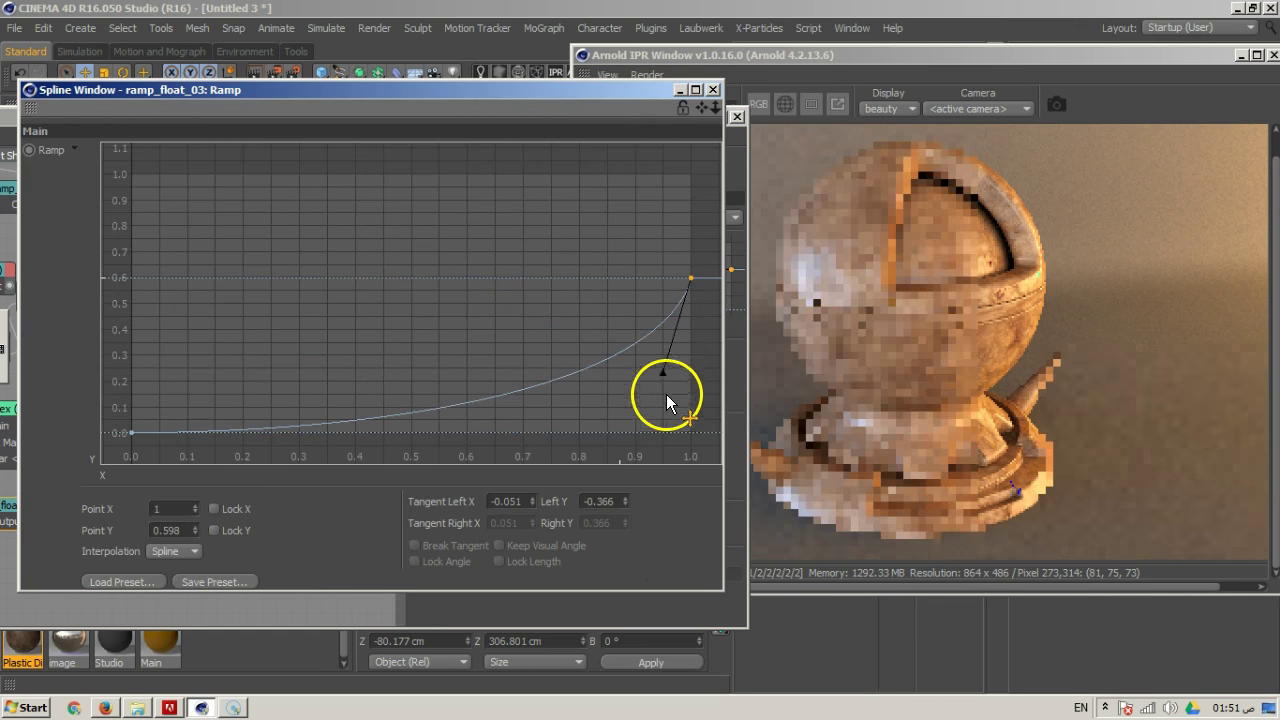
pyautogui.moveTo(689, 278); pyautogui.dragTo(696, 254)
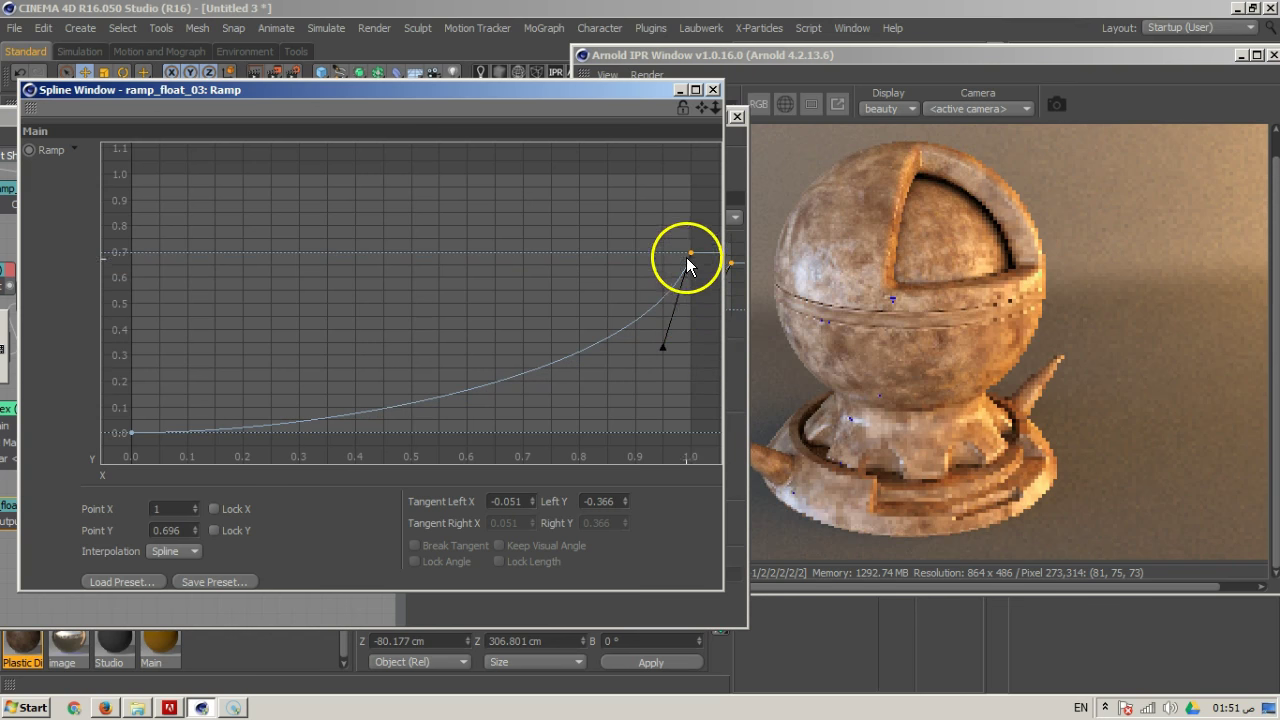
pyautogui.moveTo(692, 252); pyautogui.dragTo(694, 263)
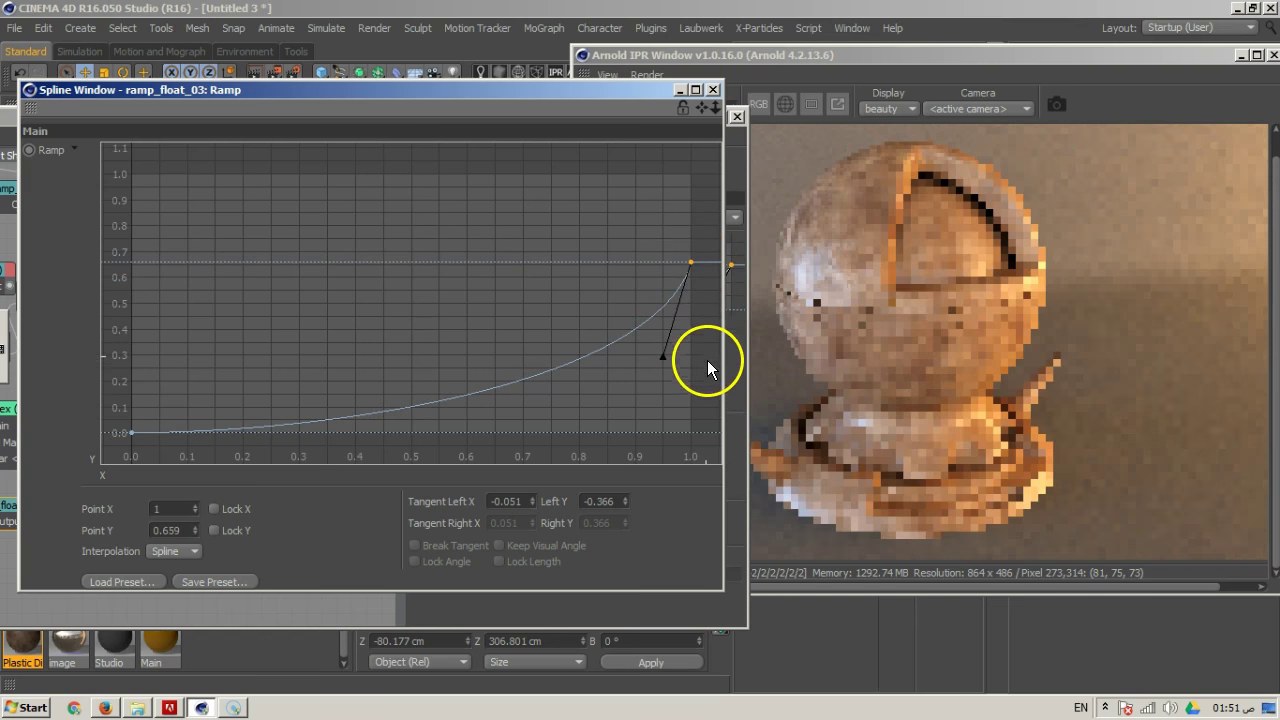
pyautogui.click(713, 90)
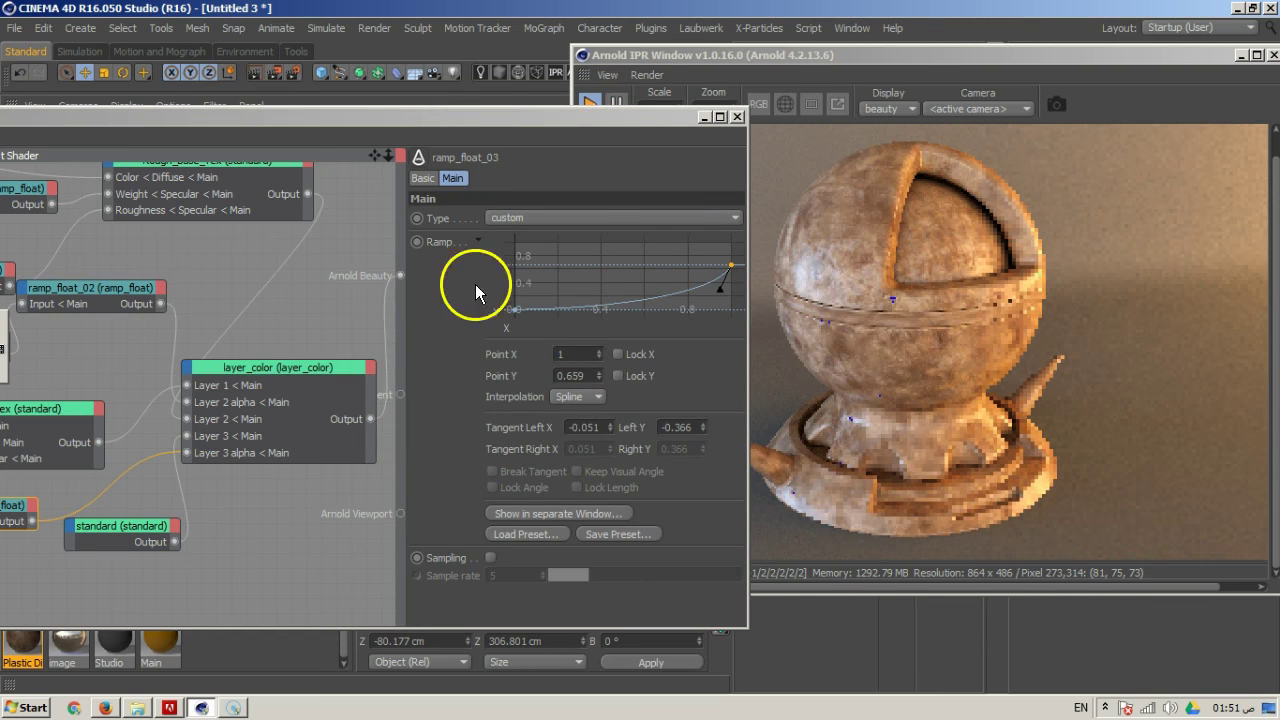
# Test Multiply, Overlay and Soft Light as layer_color's Layer 3 mode, and settle on Difference
pyautogui.click(305, 373)
pyautogui.click(557, 518)
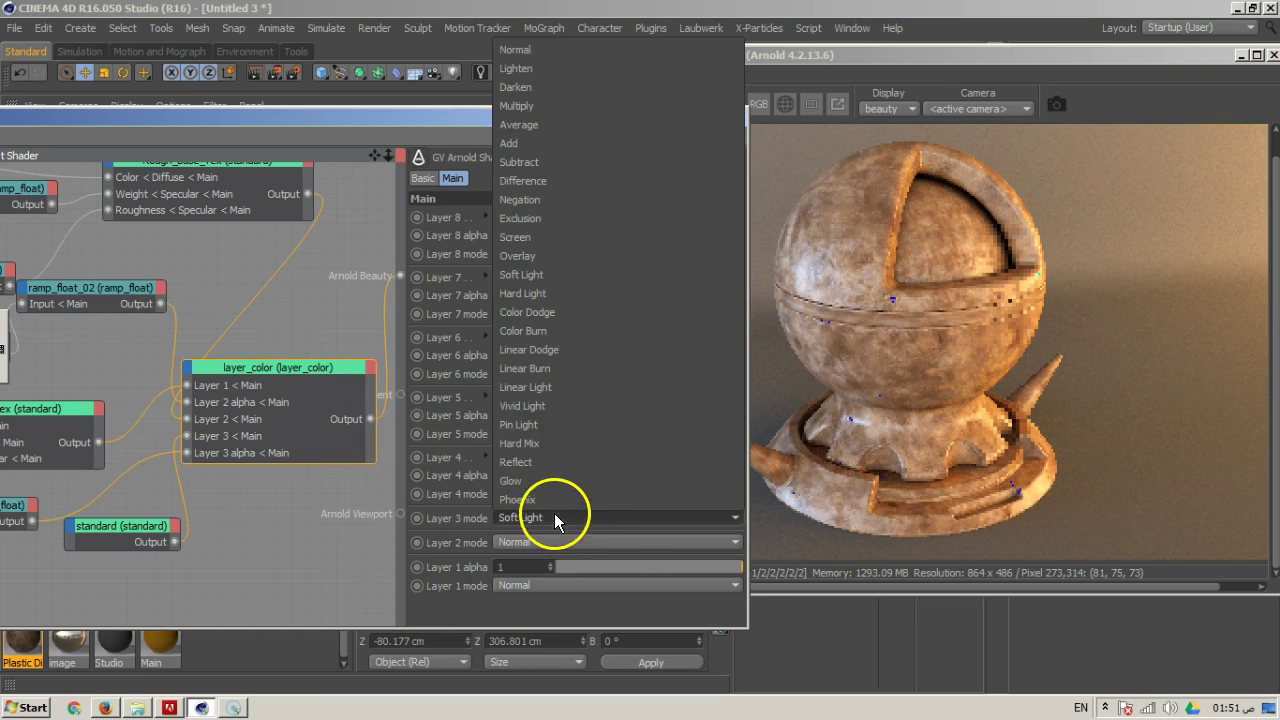
pyautogui.click(546, 106)
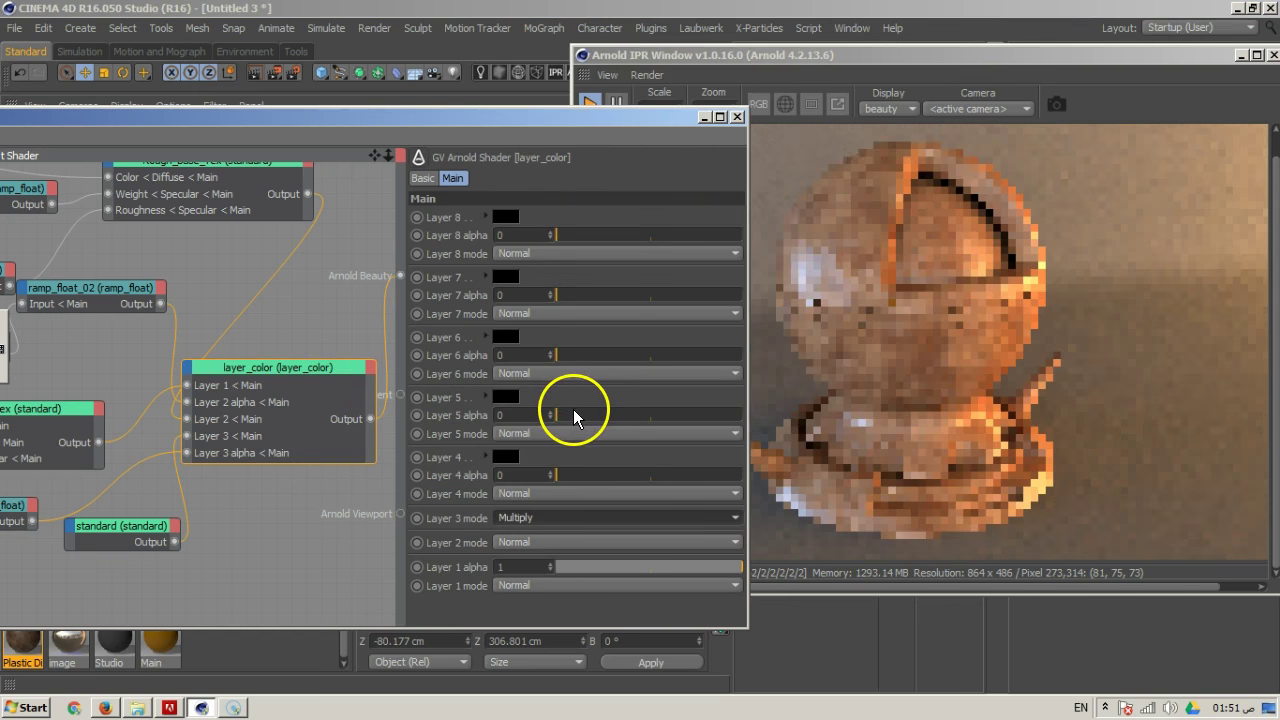
pyautogui.click(572, 518)
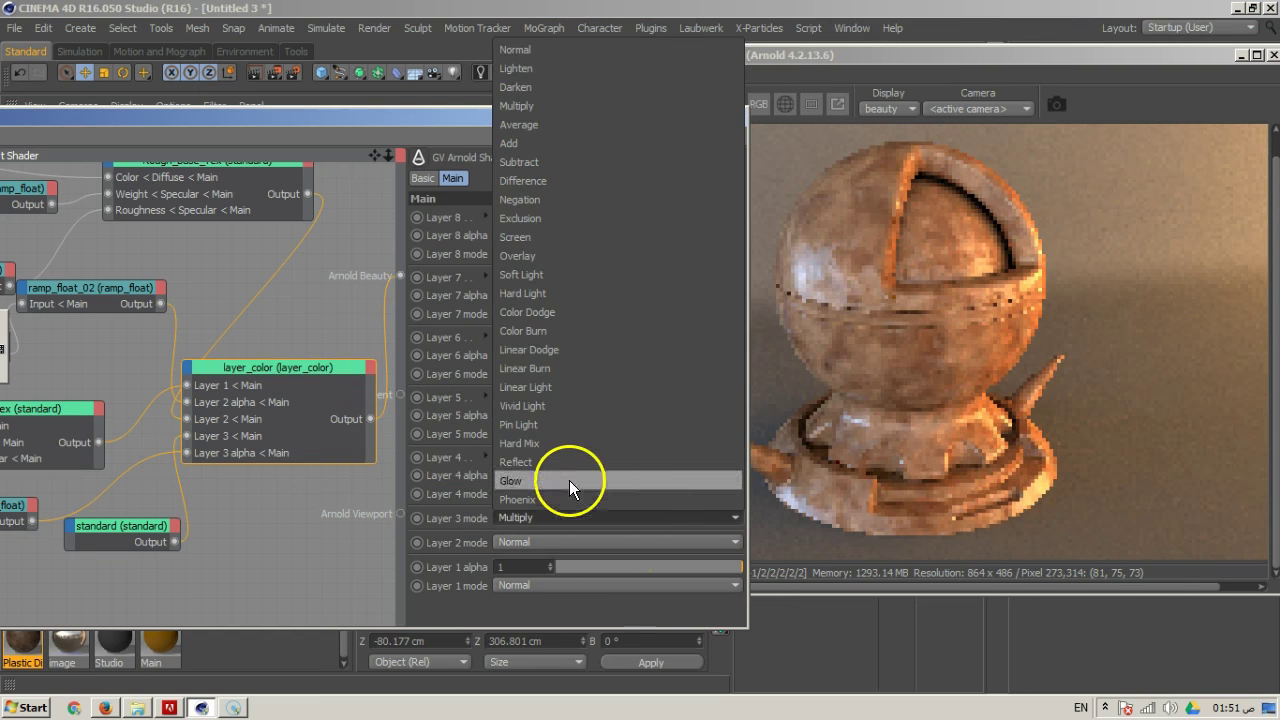
pyautogui.click(567, 254)
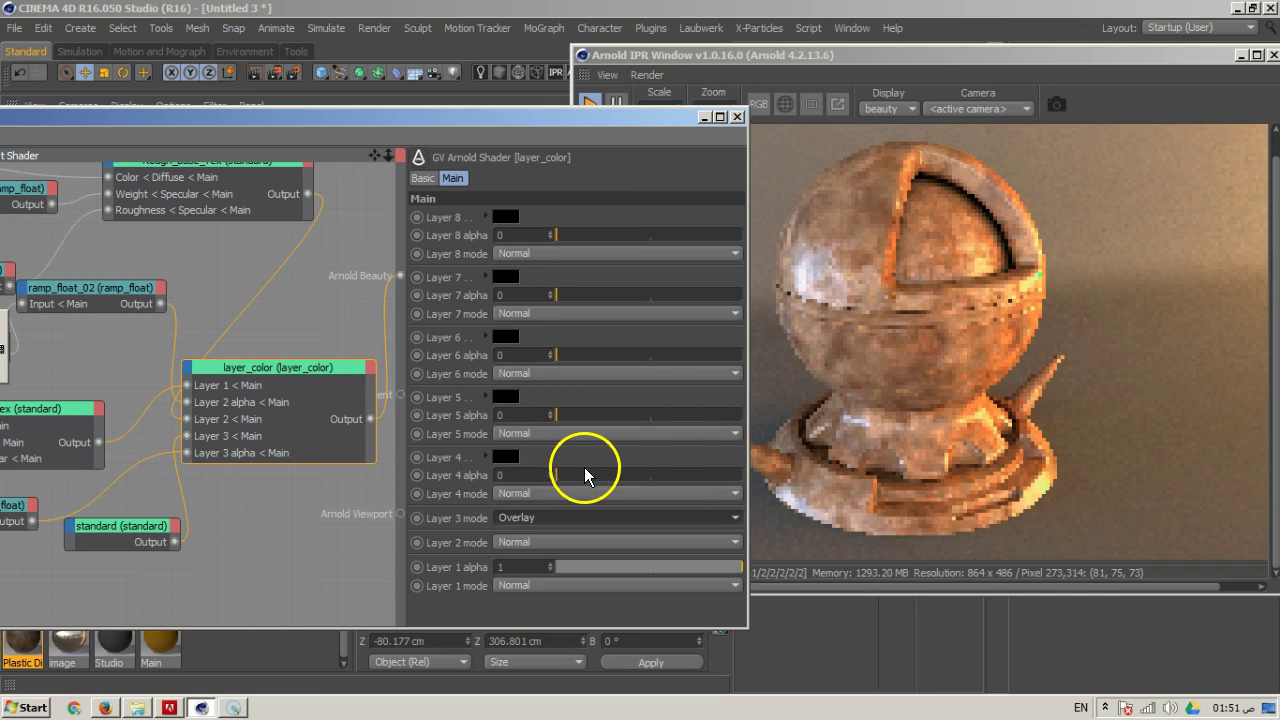
pyautogui.click(580, 516)
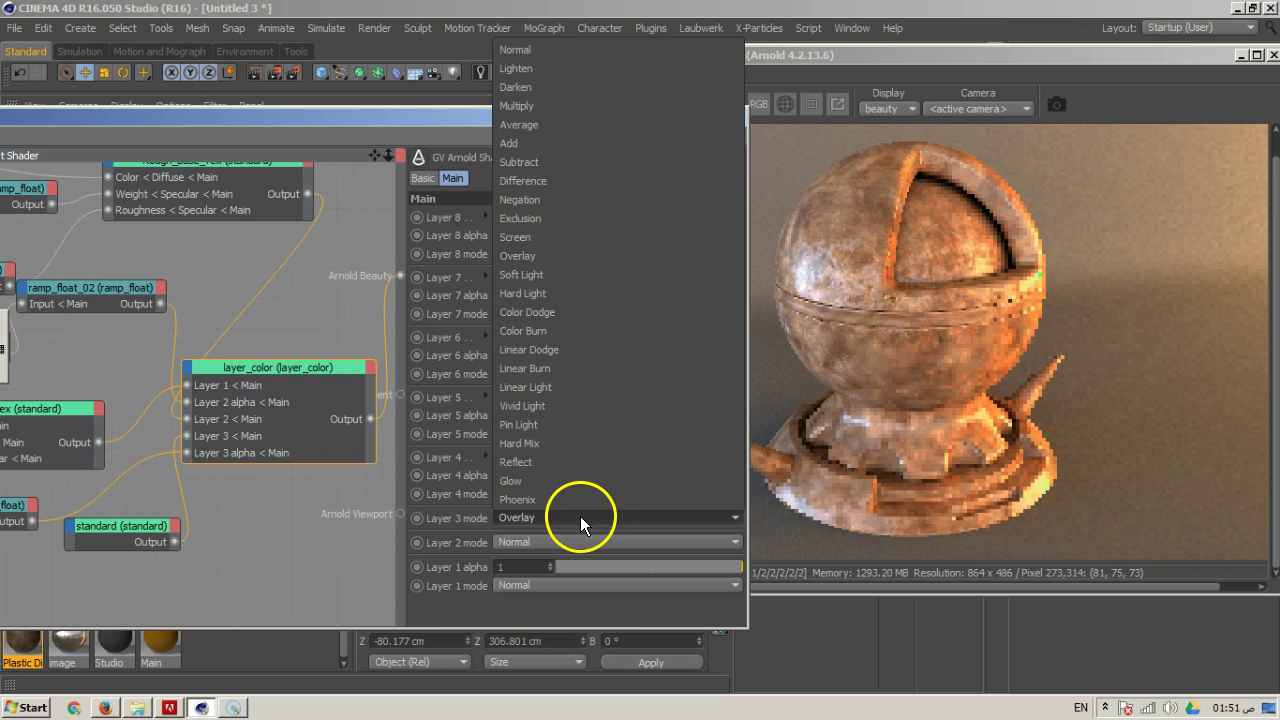
pyautogui.click(561, 275)
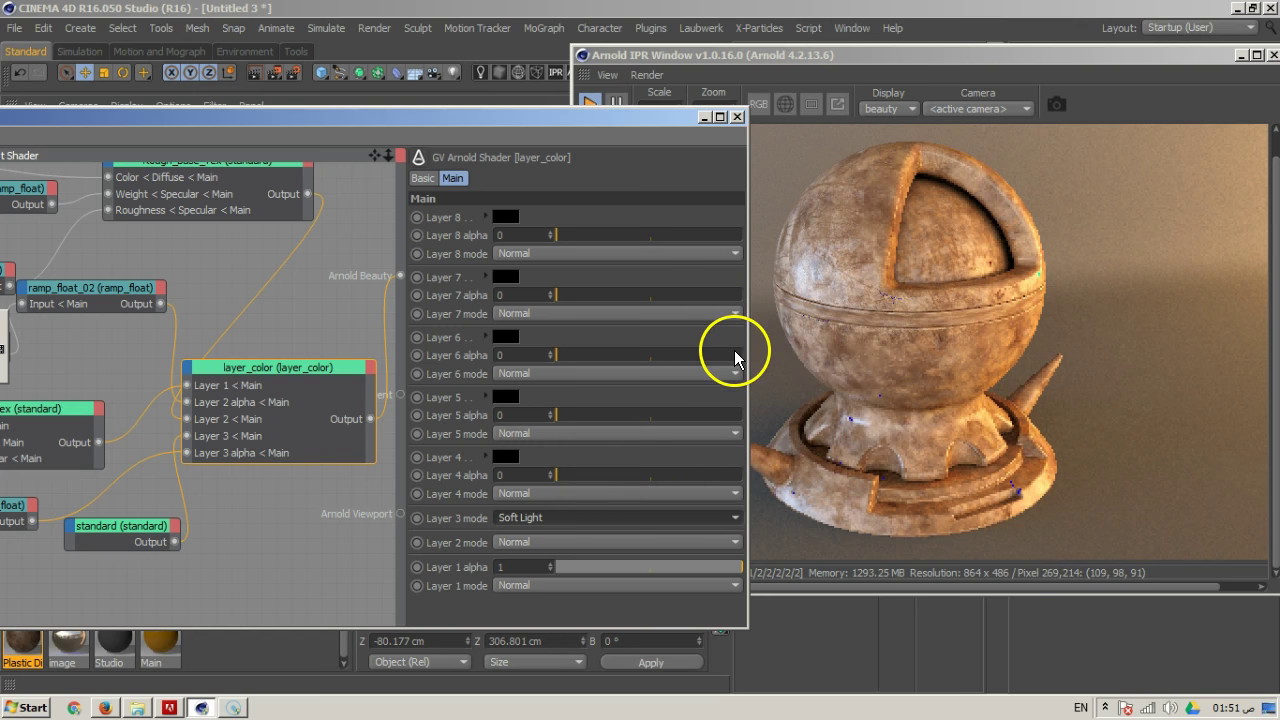
pyautogui.click(593, 518)
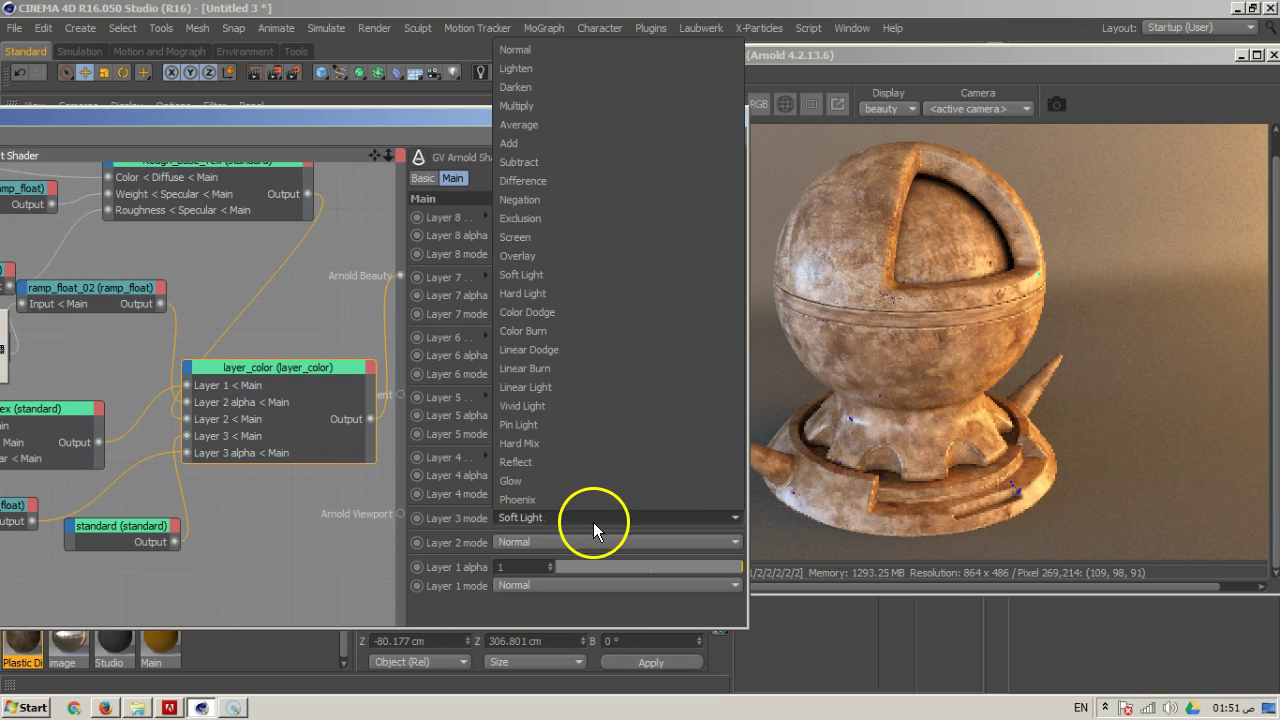
pyautogui.click(612, 181)
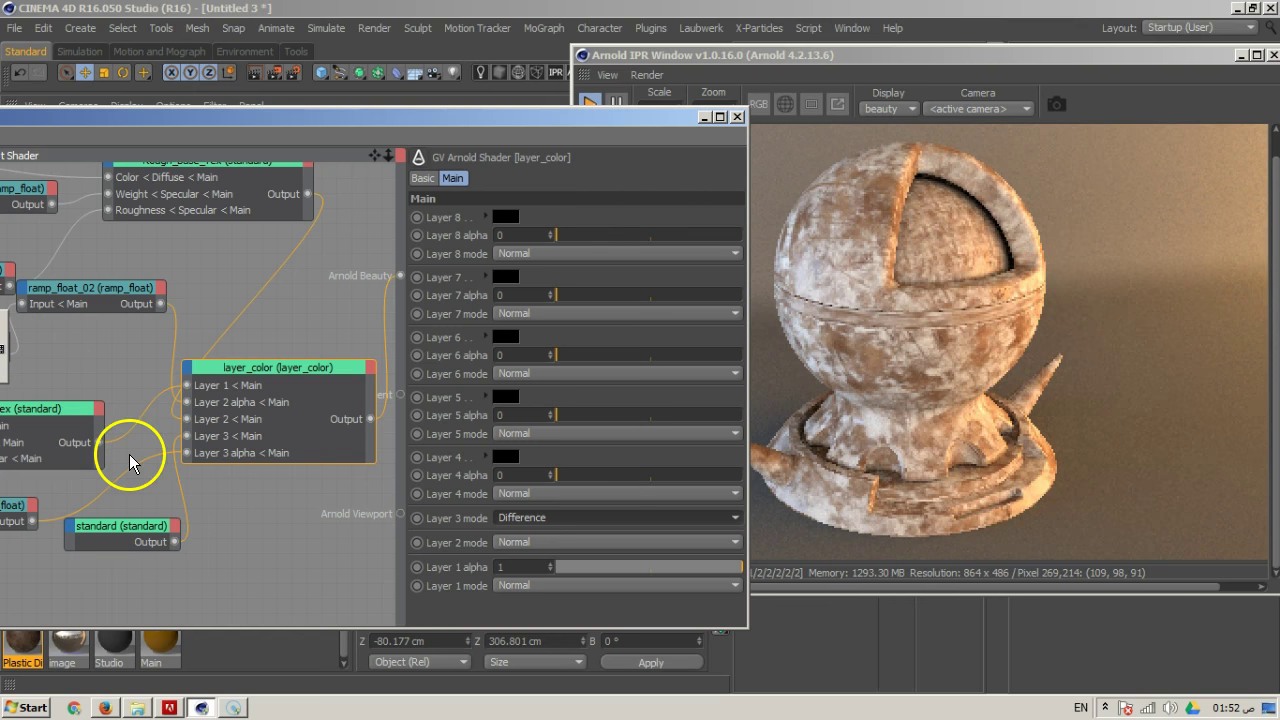
# Flatten ramp_float_03's end tangent to about X -0.294, Y 0 in a separate spline window and raise the end point to about Y 0.728
pyautogui.click(14, 507)
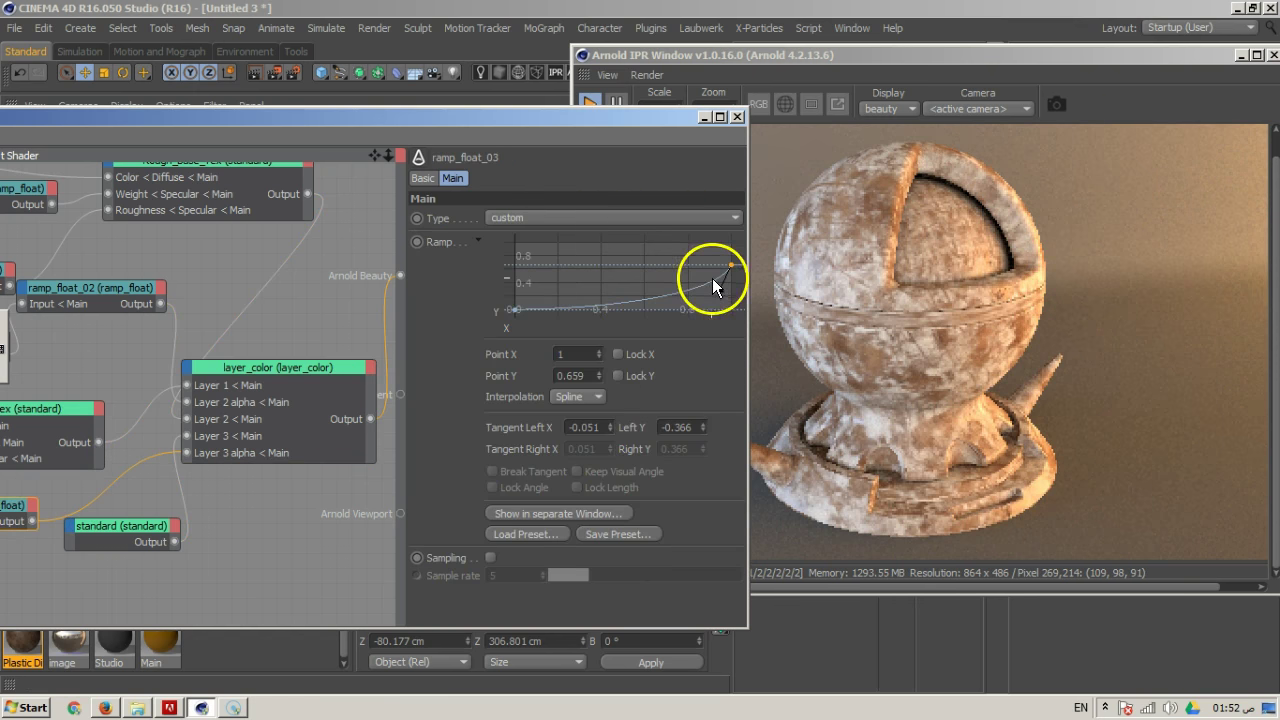
pyautogui.click(589, 517)
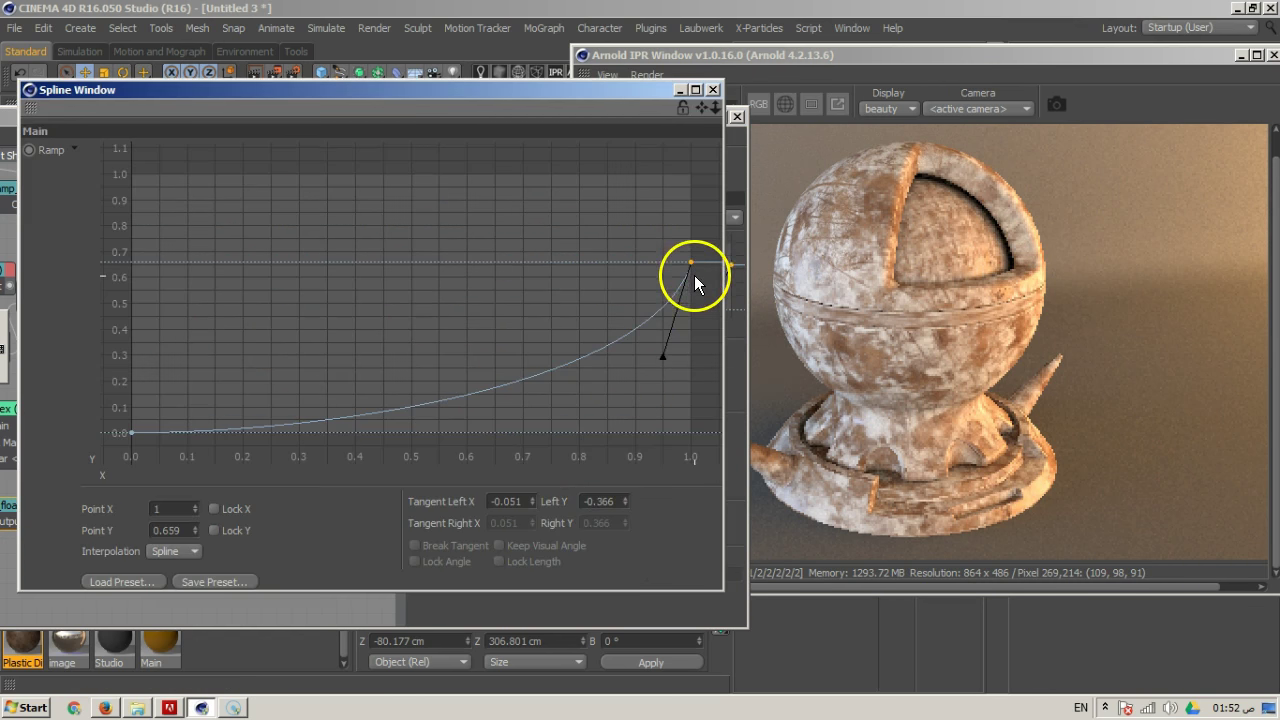
pyautogui.moveTo(665, 359); pyautogui.dragTo(527, 262)
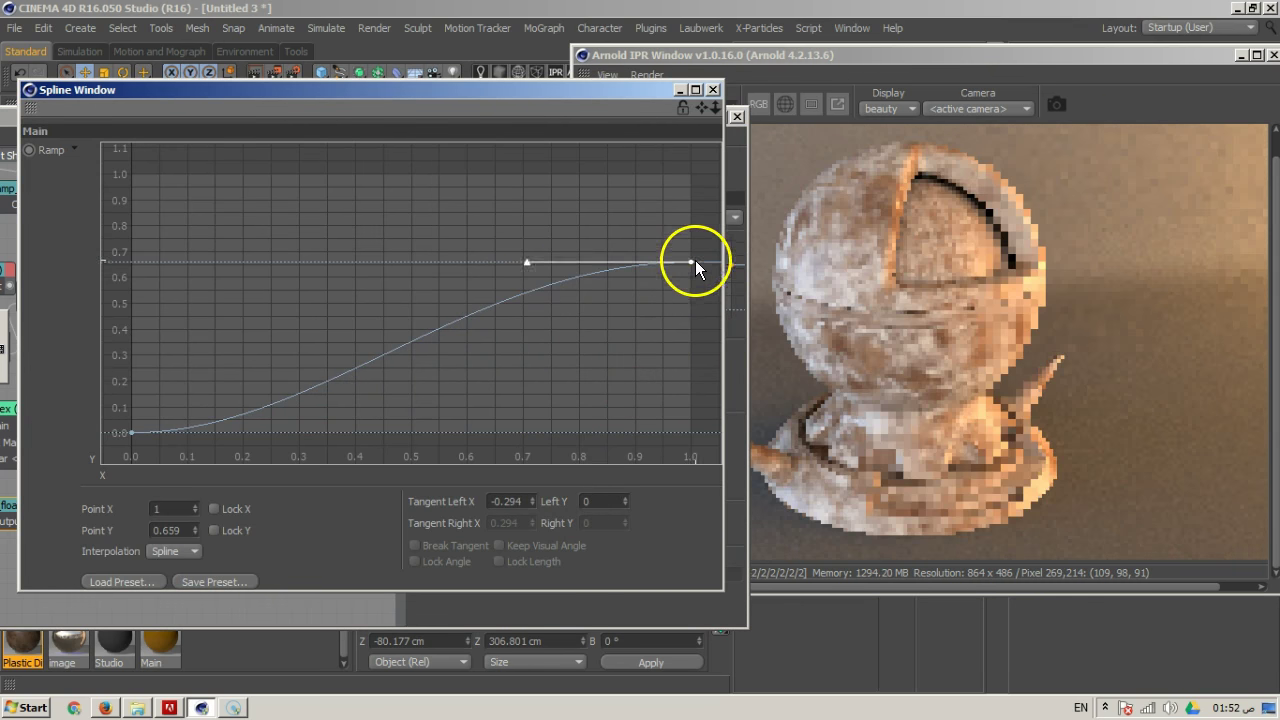
pyautogui.moveTo(690, 261)
pyautogui.mouseDown()
pyautogui.moveTo(698, 311)
pyautogui.moveTo(699, 253)
pyautogui.mouseUp()
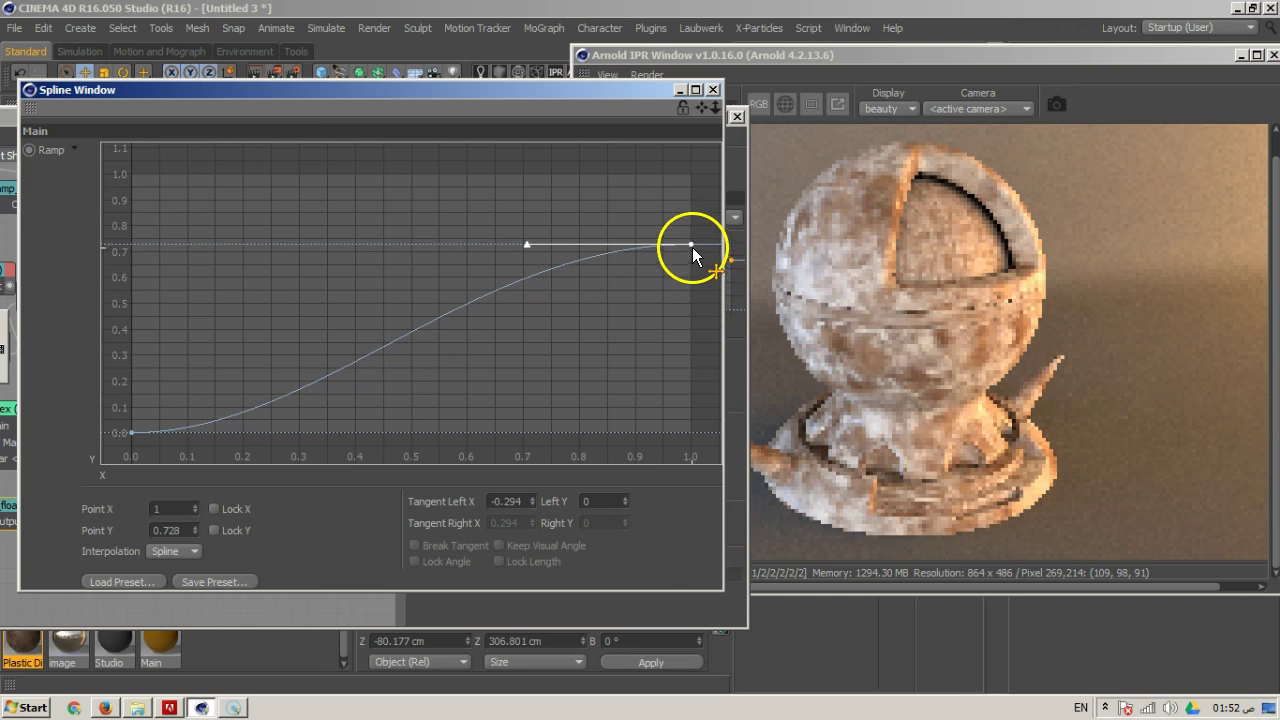
# Lower ramp_float_03's end point to about Y 0.221 and shift its start point to about X 0.062
pyautogui.click(691, 245)
pyautogui.moveTo(689, 250); pyautogui.dragTo(712, 342)
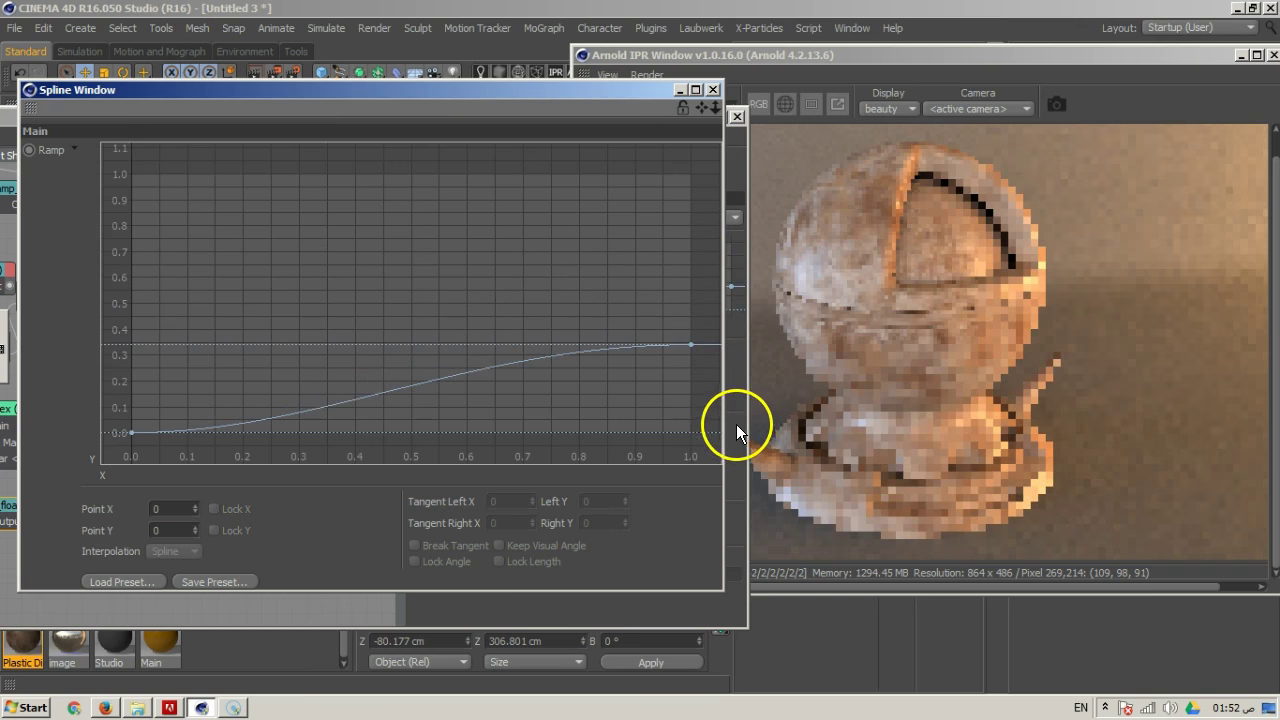
pyautogui.click(137, 429)
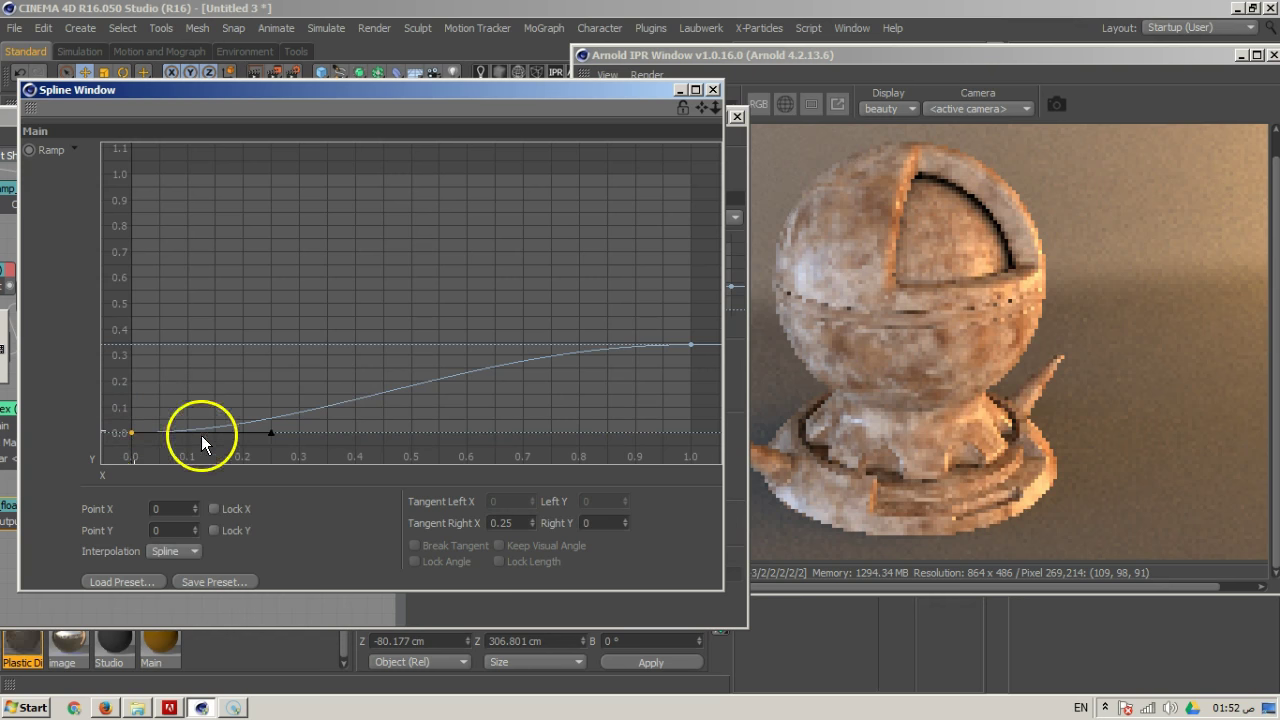
pyautogui.moveTo(134, 430); pyautogui.dragTo(170, 439)
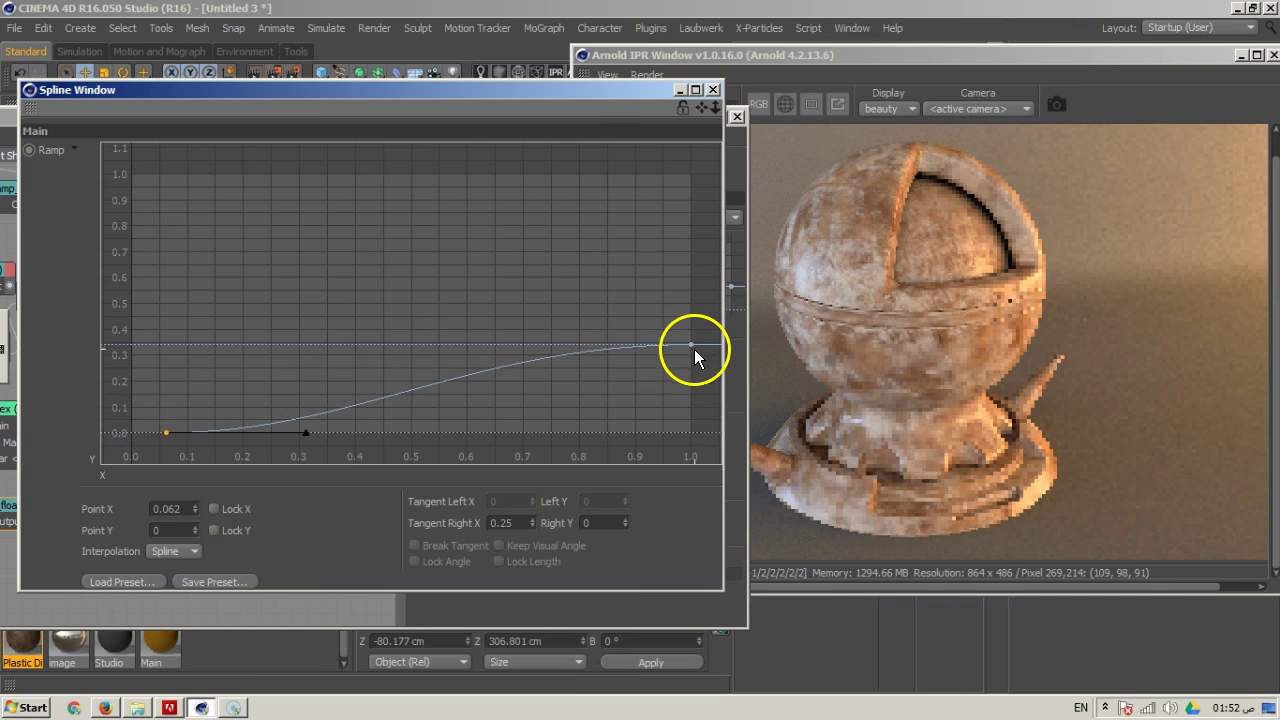
pyautogui.moveTo(692, 345); pyautogui.dragTo(702, 389)
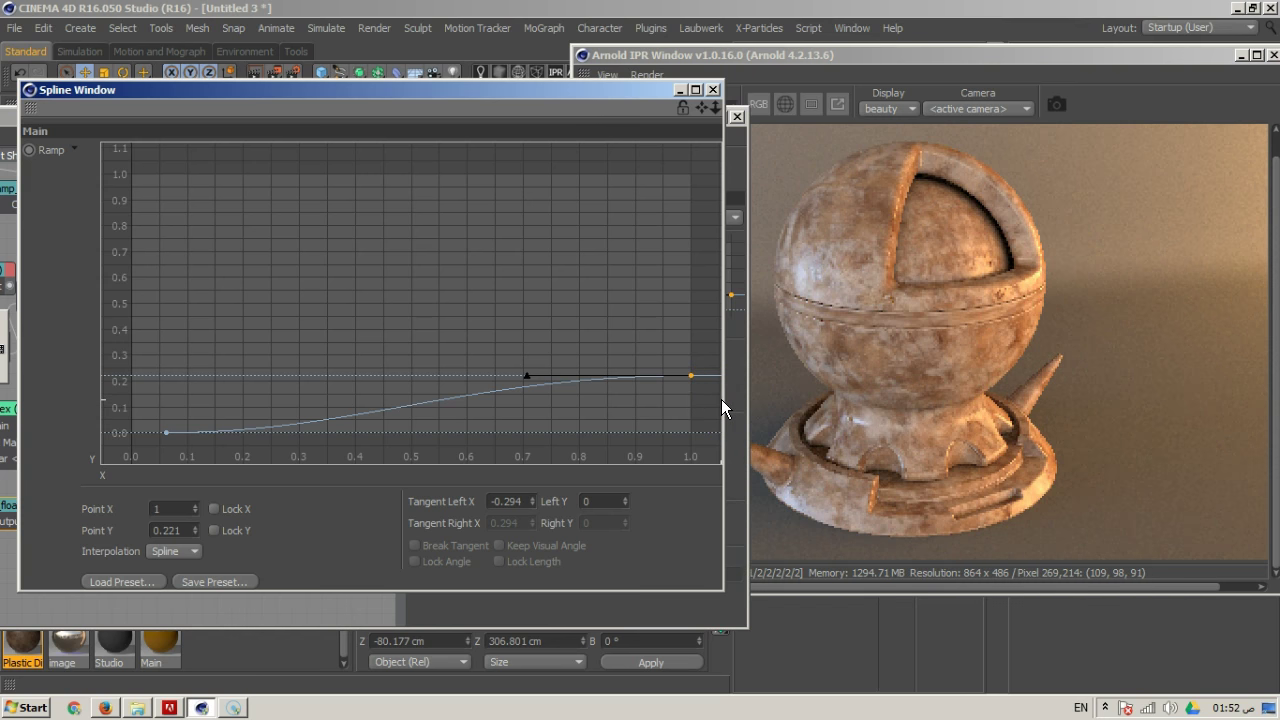
pyautogui.moveTo(800, 274); pyautogui.dragTo(863, 485)
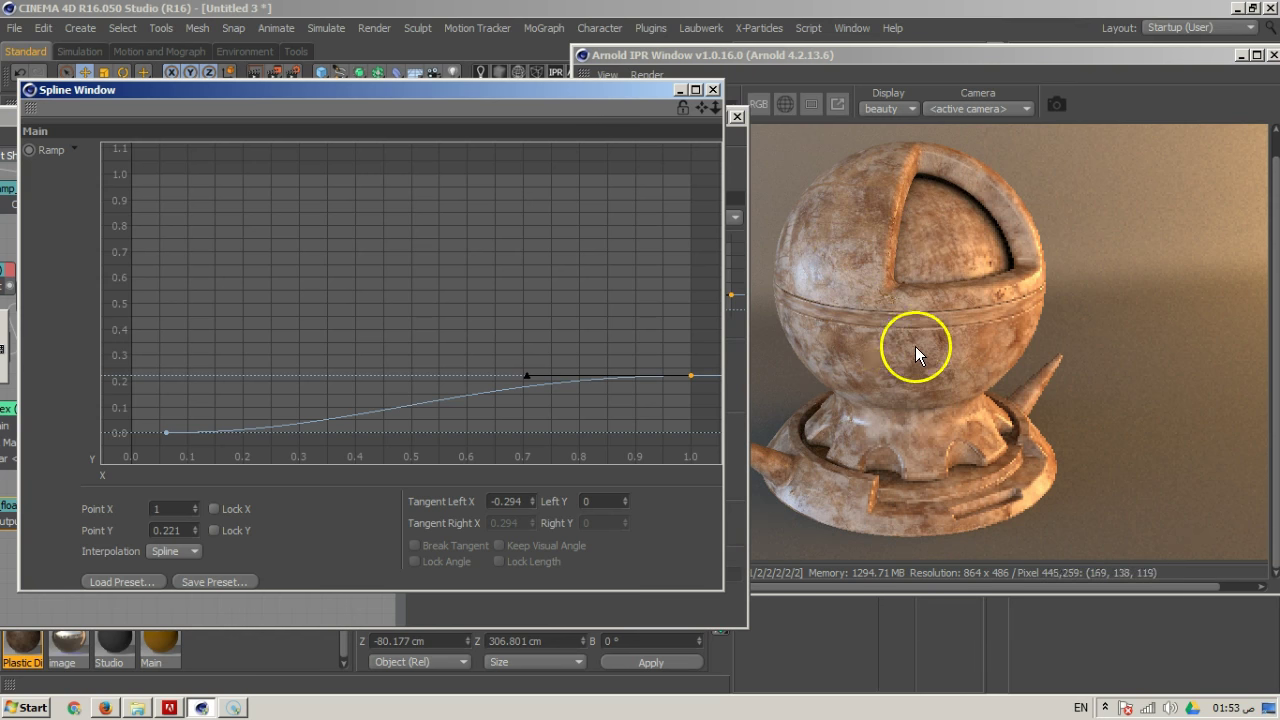
# Bend the ramp's end tangent to about X -0.071, Y -0.188, move the start point to X 0, and close the spline window
pyautogui.moveTo(527, 375); pyautogui.dragTo(650, 423)
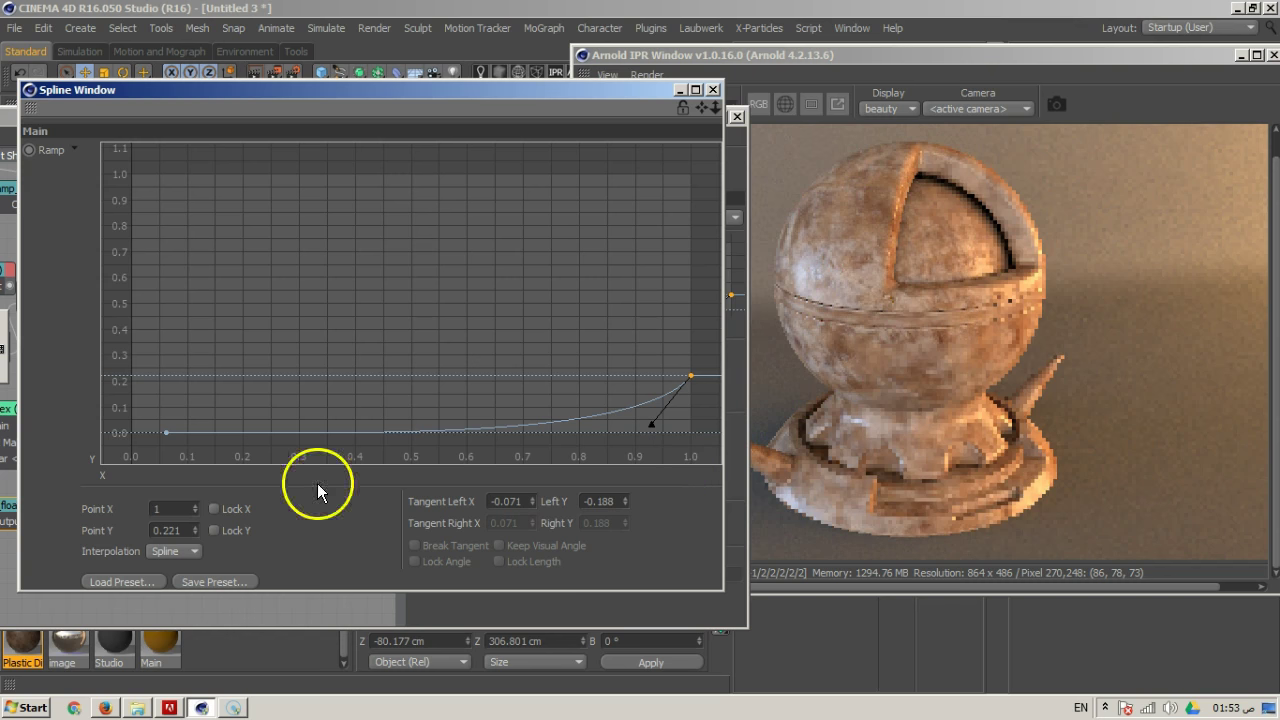
pyautogui.moveTo(164, 433); pyautogui.dragTo(131, 433)
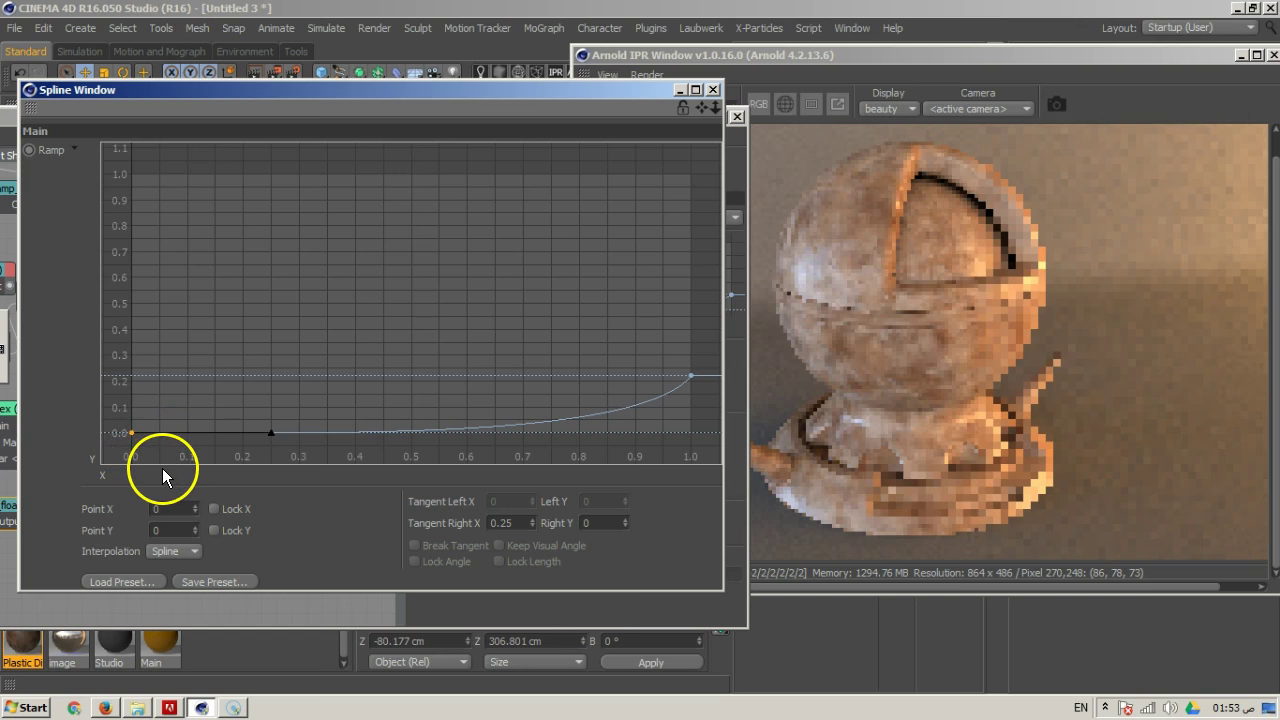
pyautogui.click(713, 89)
# Set the diffuse weight to 0.71 and diffuse roughness to 0.24 on the standard shader feeding Layer 3
pyautogui.click(314, 378)
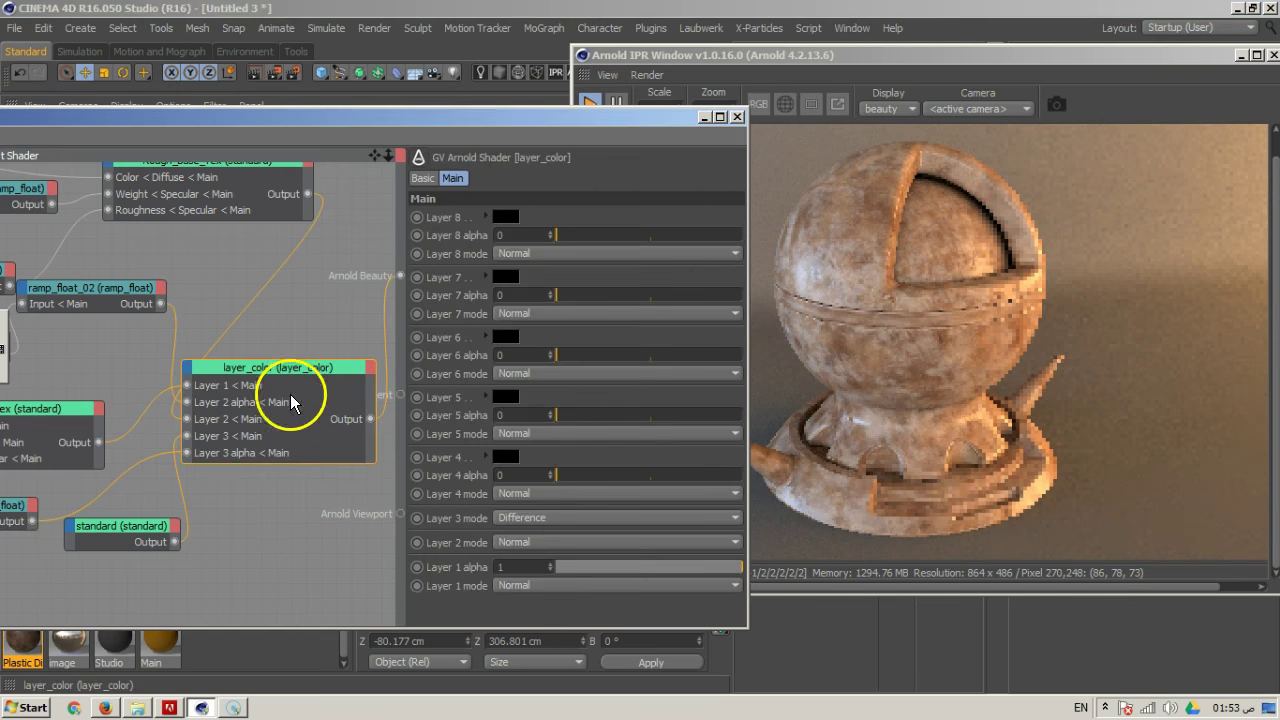
pyautogui.click(145, 522)
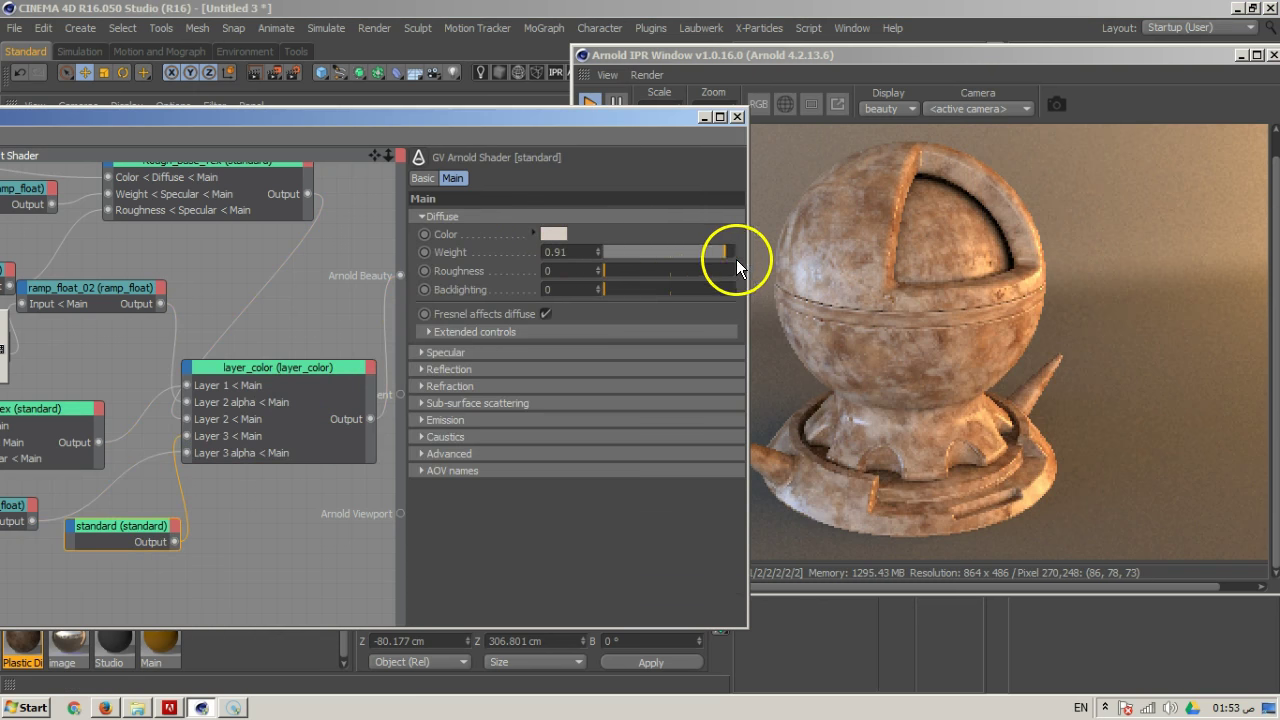
pyautogui.moveTo(717, 253); pyautogui.dragTo(699, 253)
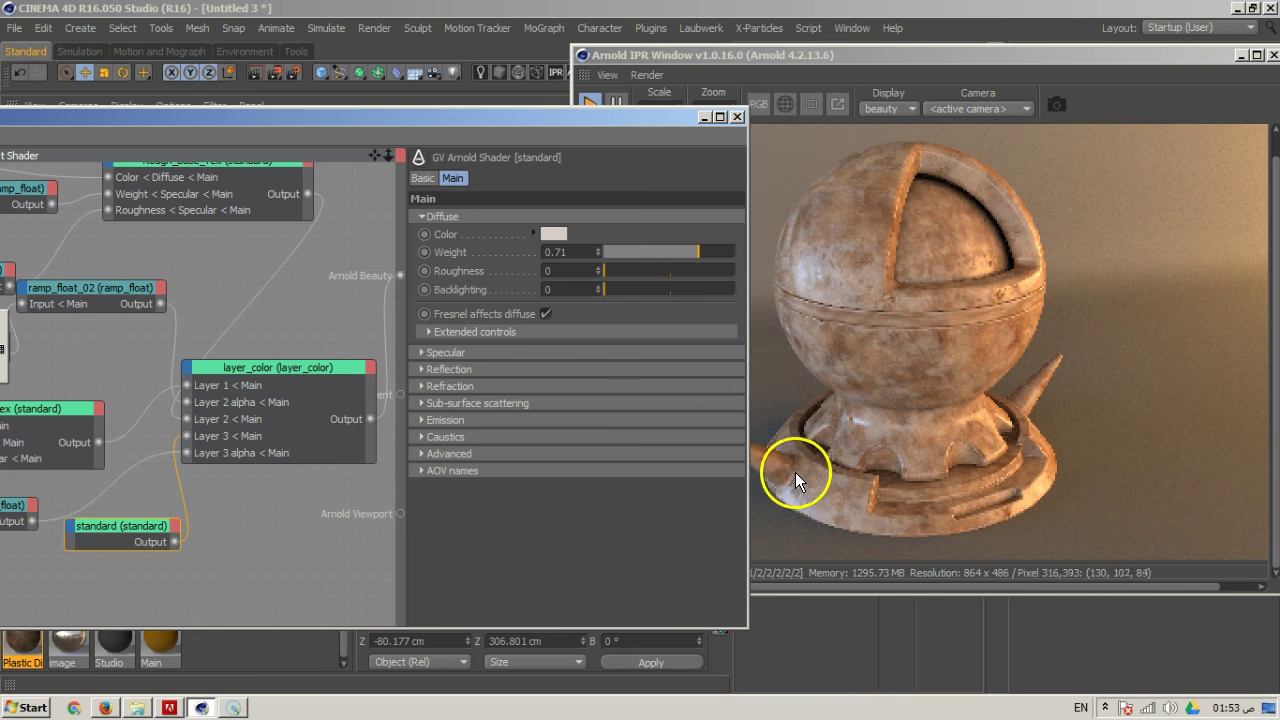
pyautogui.click(635, 270)
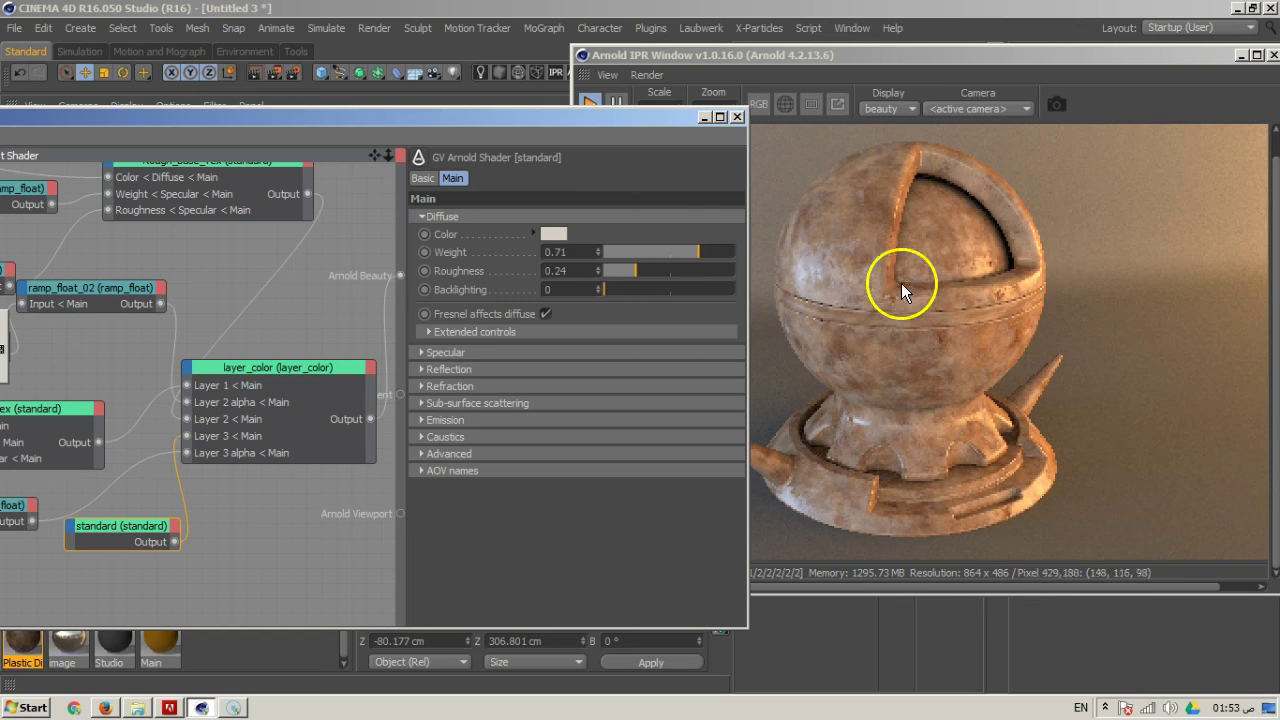
# Duplicate the standard shader that feeds Layer 3 and place the copy just below the original
pyautogui.moveTo(607, 113); pyautogui.dragTo(870, 77)
pyautogui.moveTo(413, 482); pyautogui.dragTo(424, 531)
pyautogui.moveTo(419, 464); pyautogui.dragTo(421, 539)
pyautogui.moveTo(418, 468); pyautogui.dragTo(430, 481)
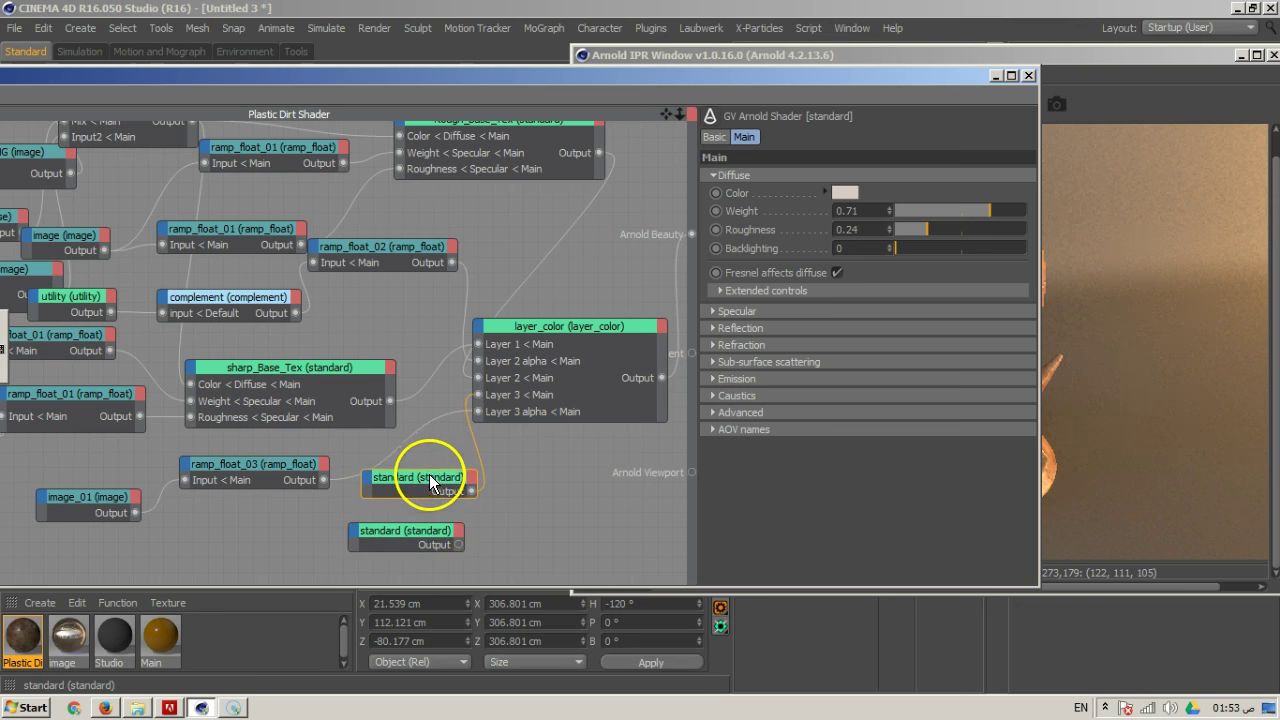
pyautogui.moveTo(419, 537); pyautogui.dragTo(418, 542)
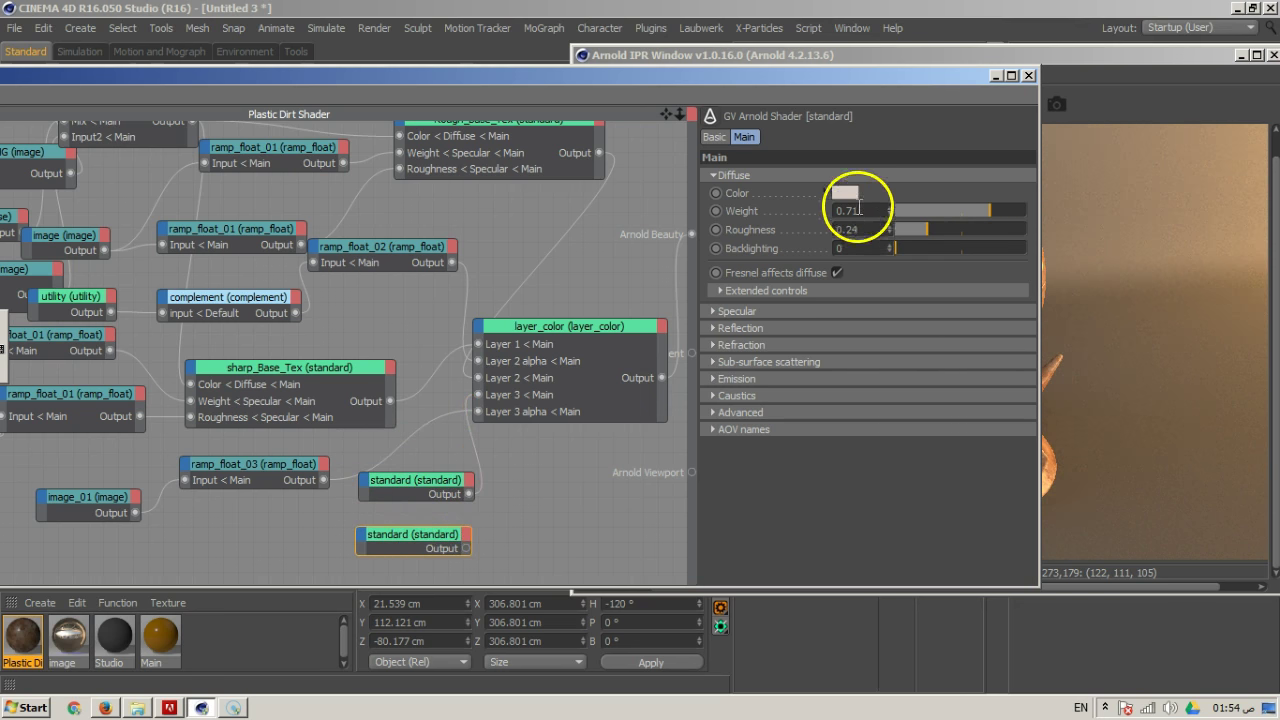
# Give the copied standard shader a neutral near-white diffuse color of RGB 231, 231, 231
pyautogui.click(848, 196)
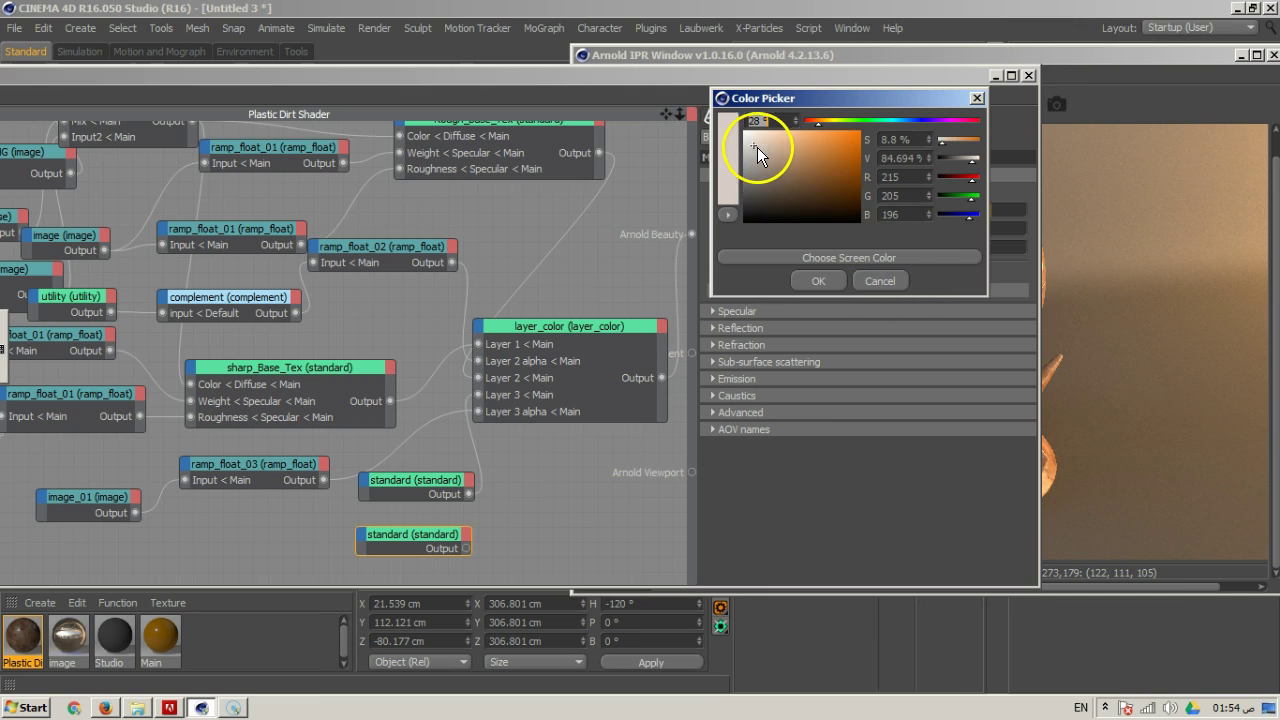
pyautogui.moveTo(753, 145); pyautogui.dragTo(744, 139)
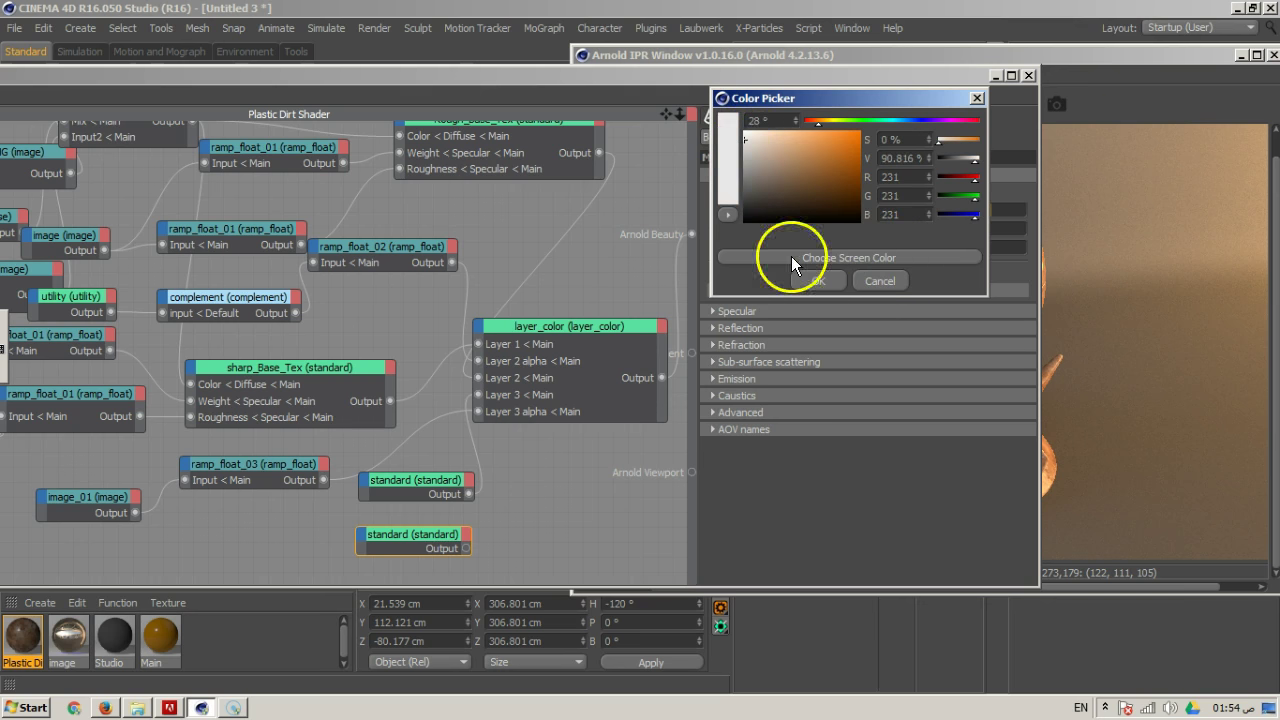
pyautogui.click(817, 283)
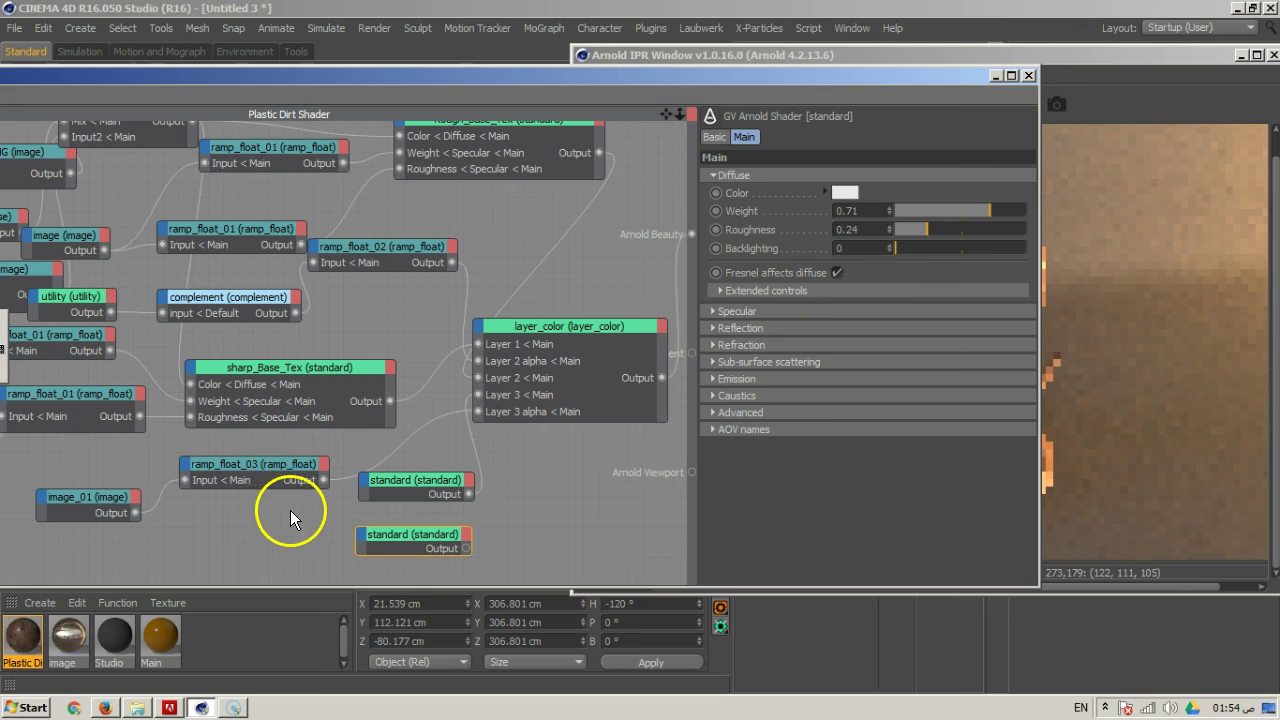
# Duplicate the image_01 node below the original and connect the copied standard shader to layer_color's Layer 4 input
pyautogui.click(108, 508)
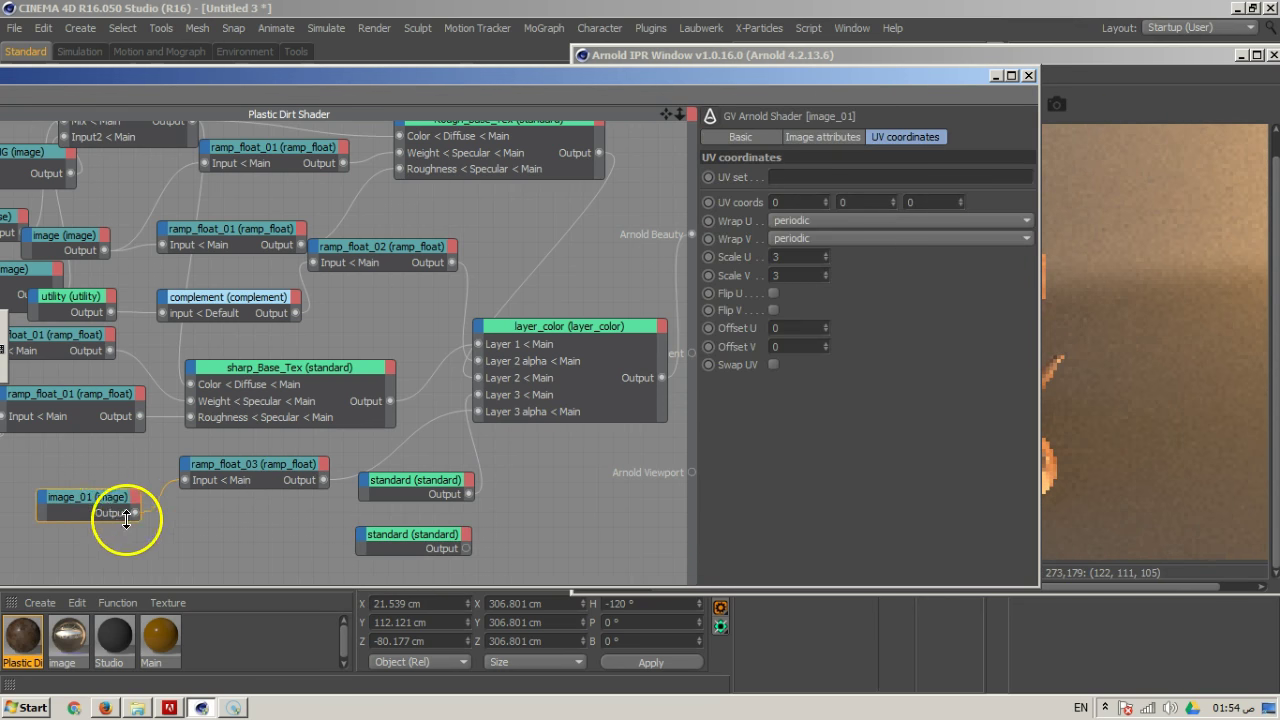
pyautogui.moveTo(106, 500); pyautogui.dragTo(290, 560)
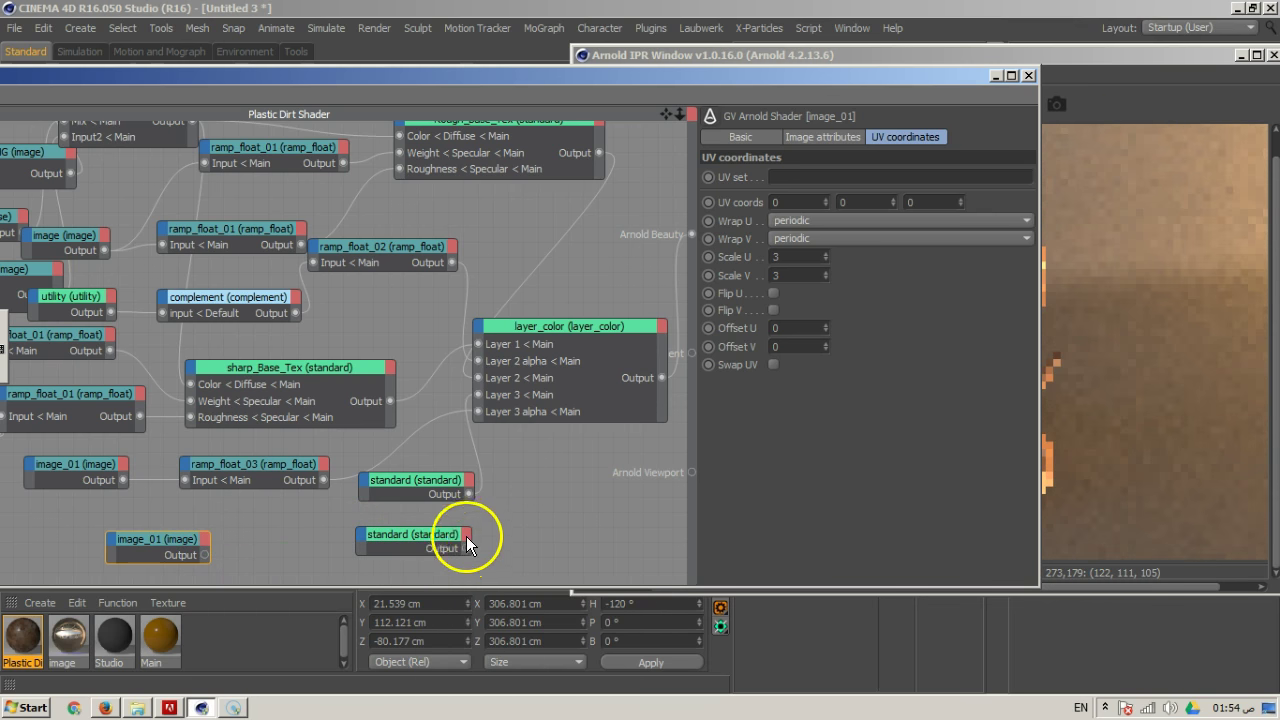
pyautogui.click(433, 543)
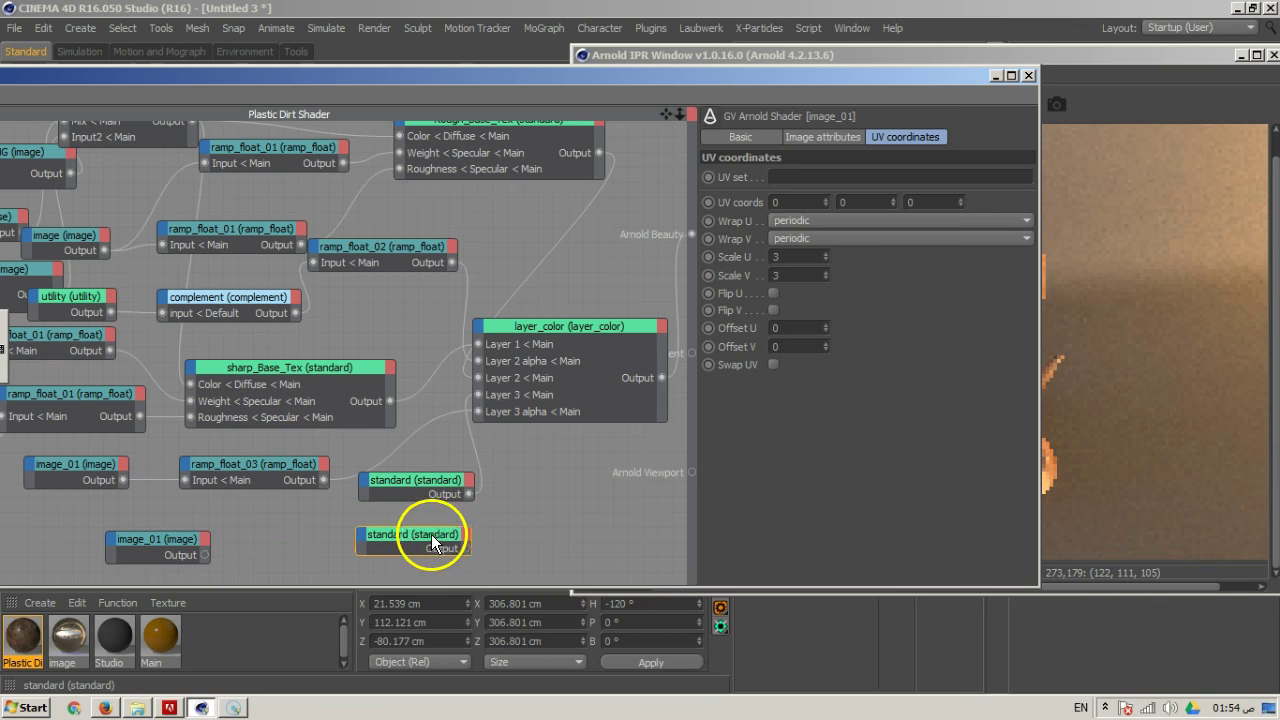
pyautogui.moveTo(466, 551); pyautogui.dragTo(570, 494)
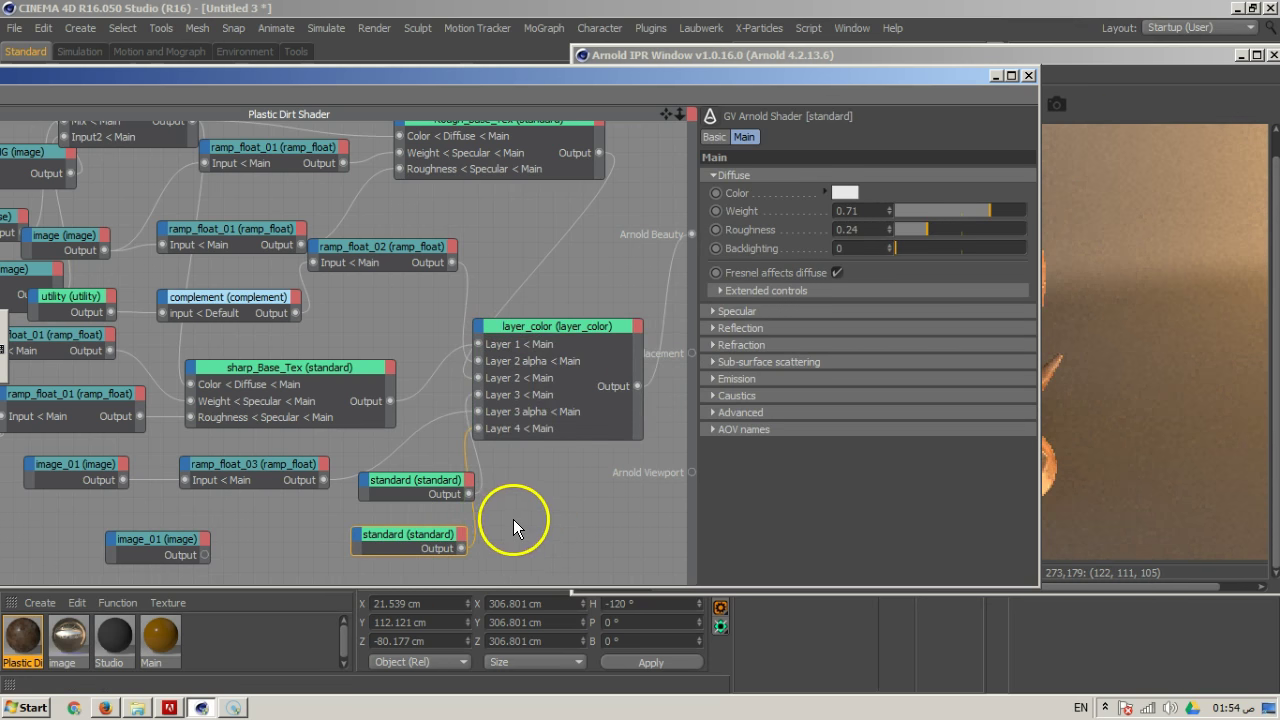
pyautogui.moveTo(421, 484); pyautogui.dragTo(367, 498)
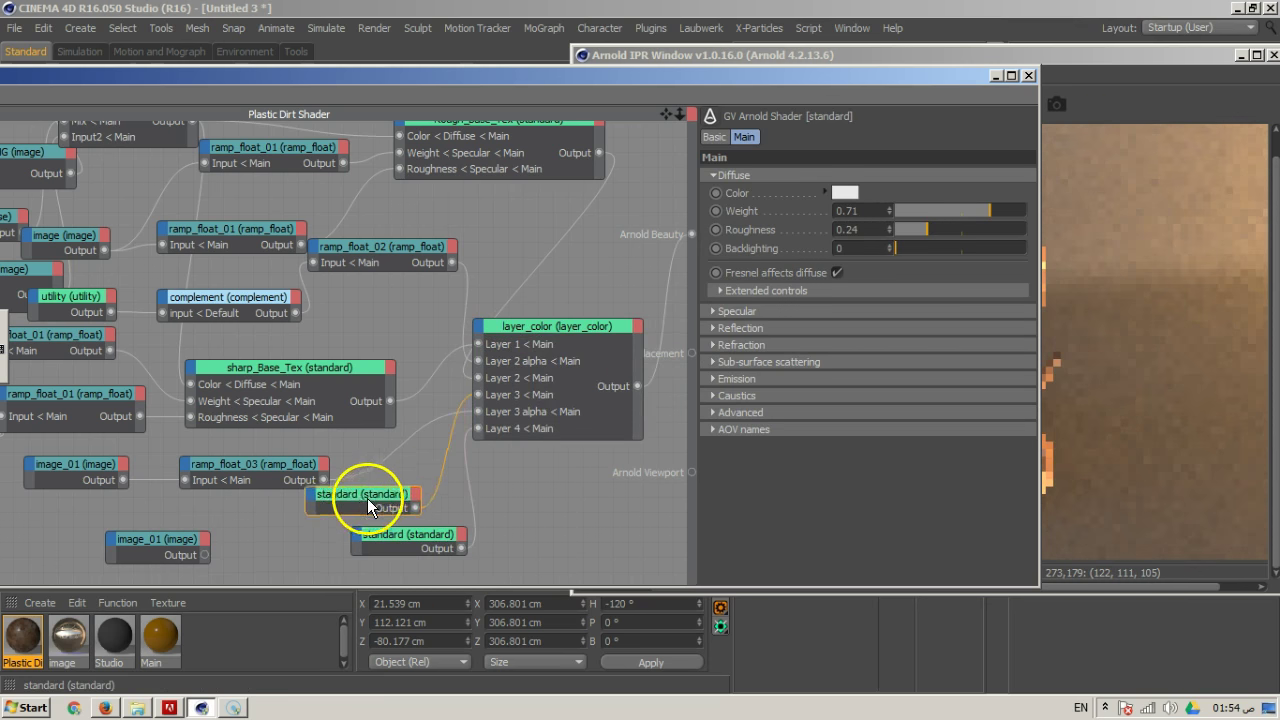
# Start a connection from the output of the copied image_01 node
pyautogui.click(235, 551)
pyautogui.click(185, 545)
pyautogui.moveTo(204, 555); pyautogui.dragTo(320, 536)
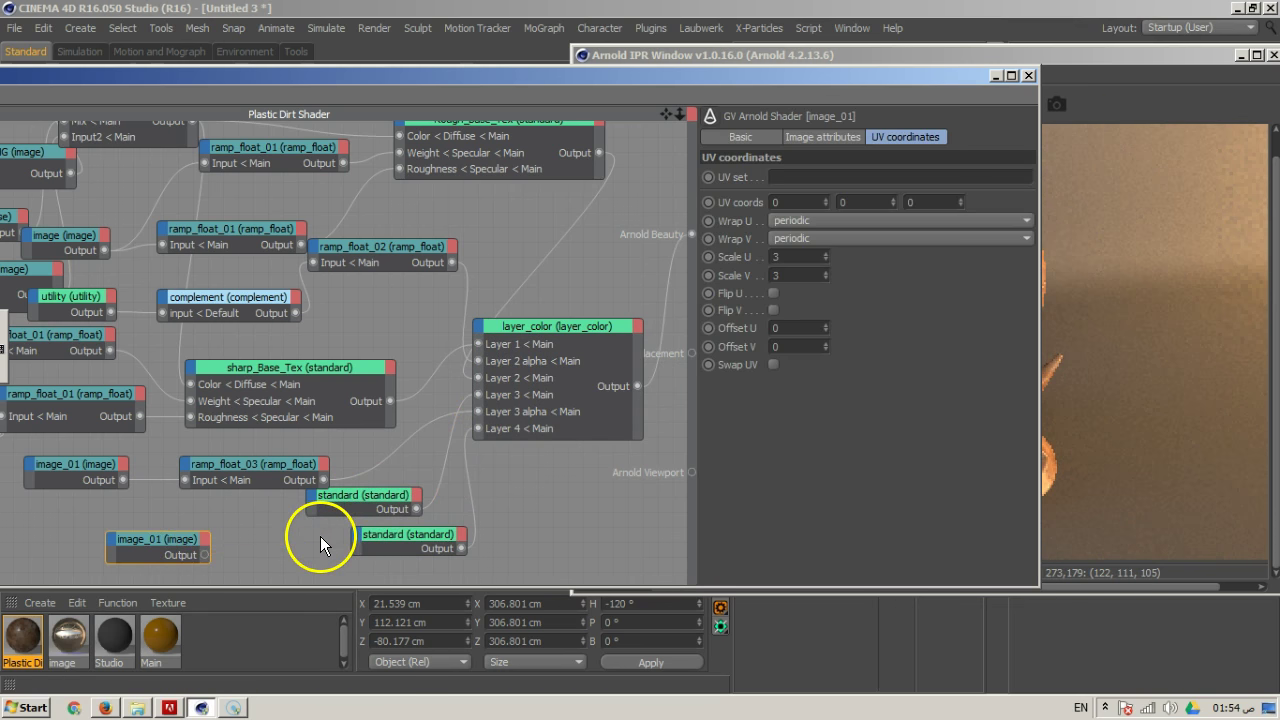
# Connect the unlinked image_01 node's output to Layer 4 alpha of the layer_color node and bring up the IPR render
pyautogui.click(320, 536)
pyautogui.moveTo(207, 557); pyautogui.dragTo(569, 490)
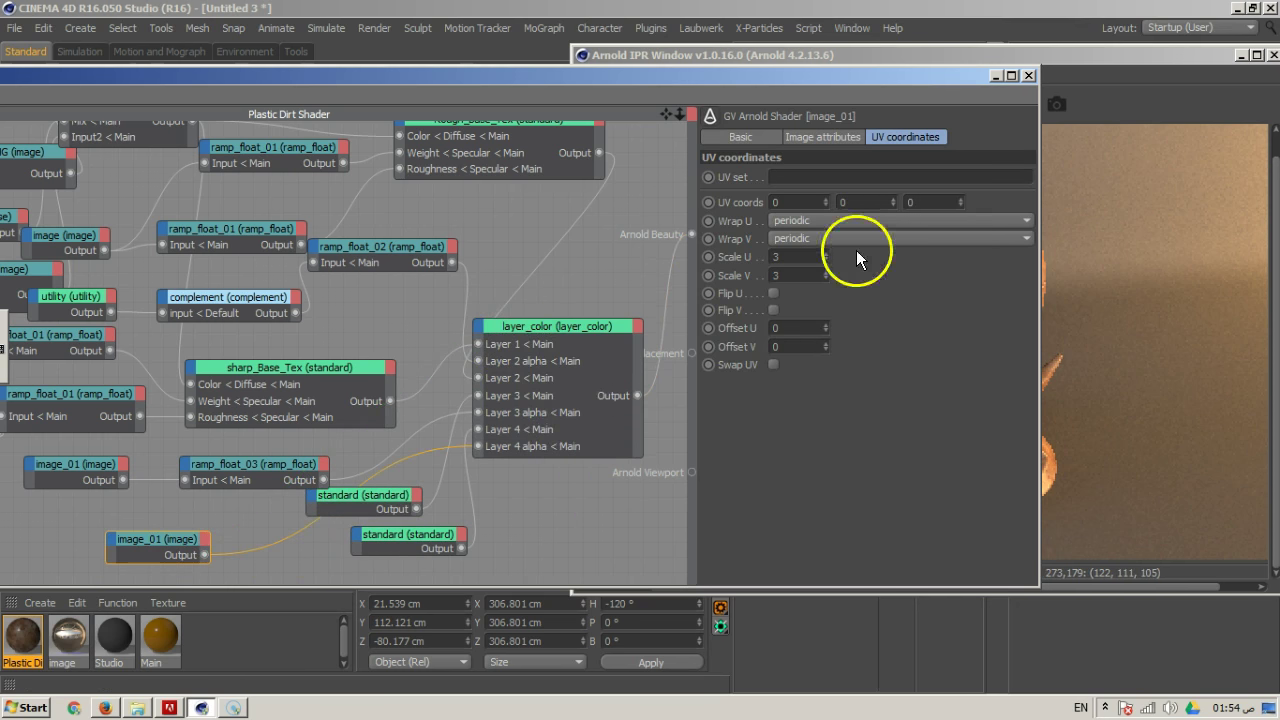
pyautogui.click(1050, 53)
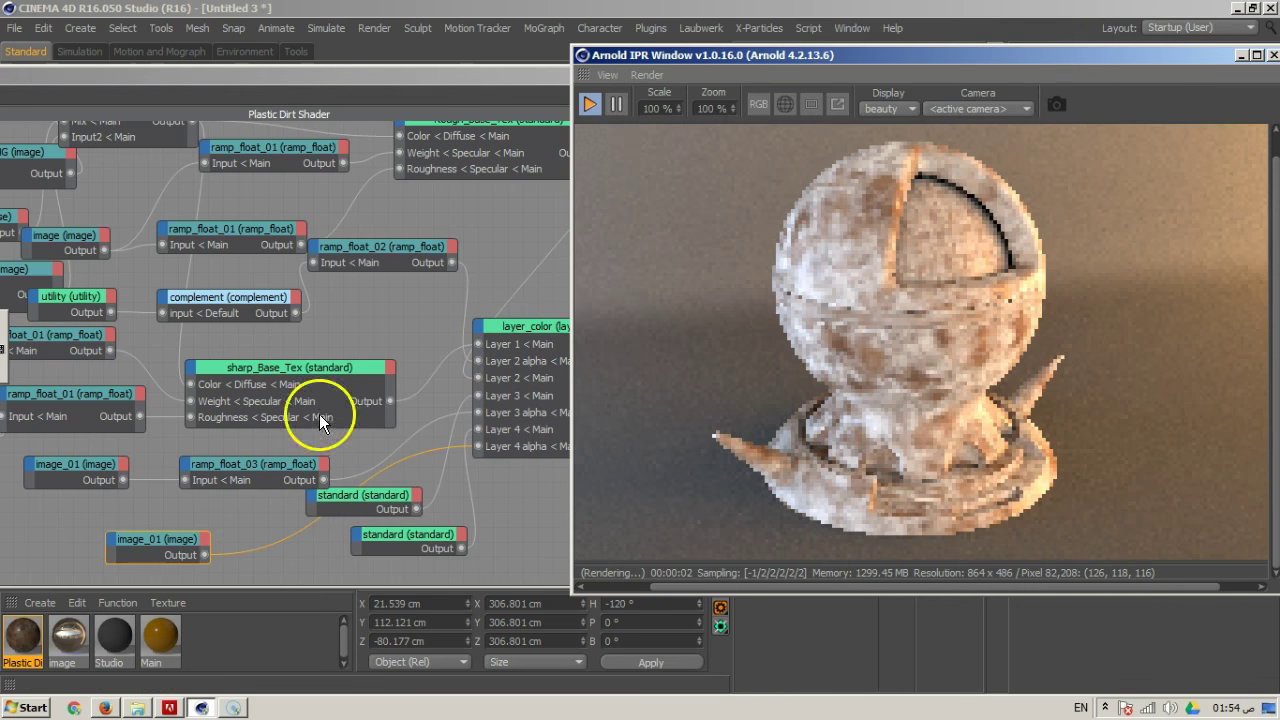
# Load scratch_3.png from the Masks folder into the image_01 node that feeds Layer 4 alpha, and uncover the render preview
pyautogui.click(167, 552)
pyautogui.click(825, 137)
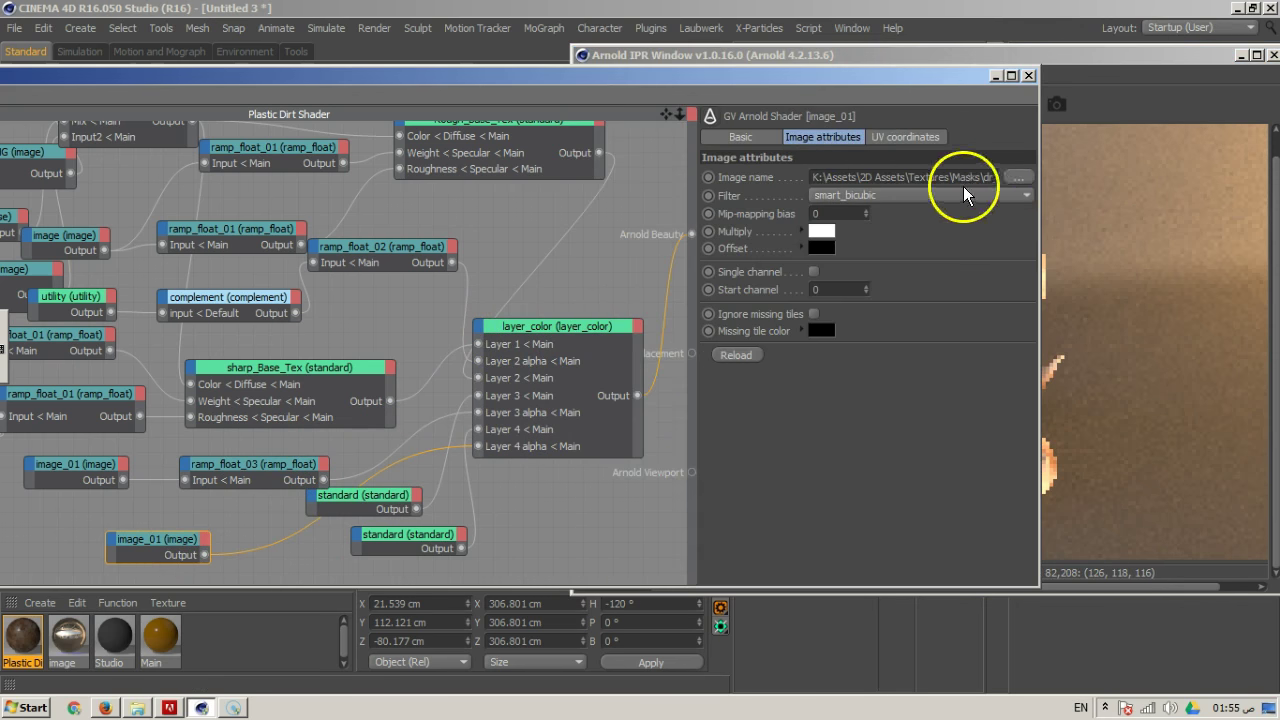
pyautogui.click(1015, 178)
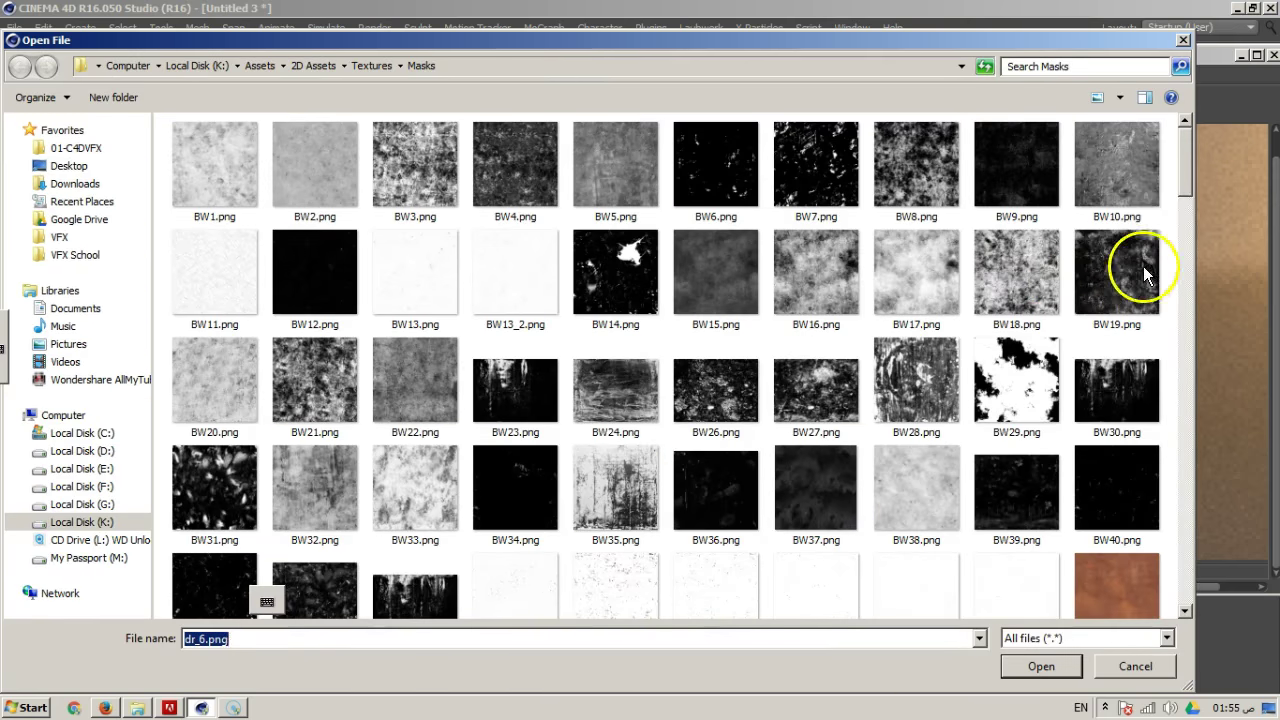
pyautogui.scroll(-2, 1191, 214)
pyautogui.moveTo(1197, 216); pyautogui.dragTo(1231, 333)
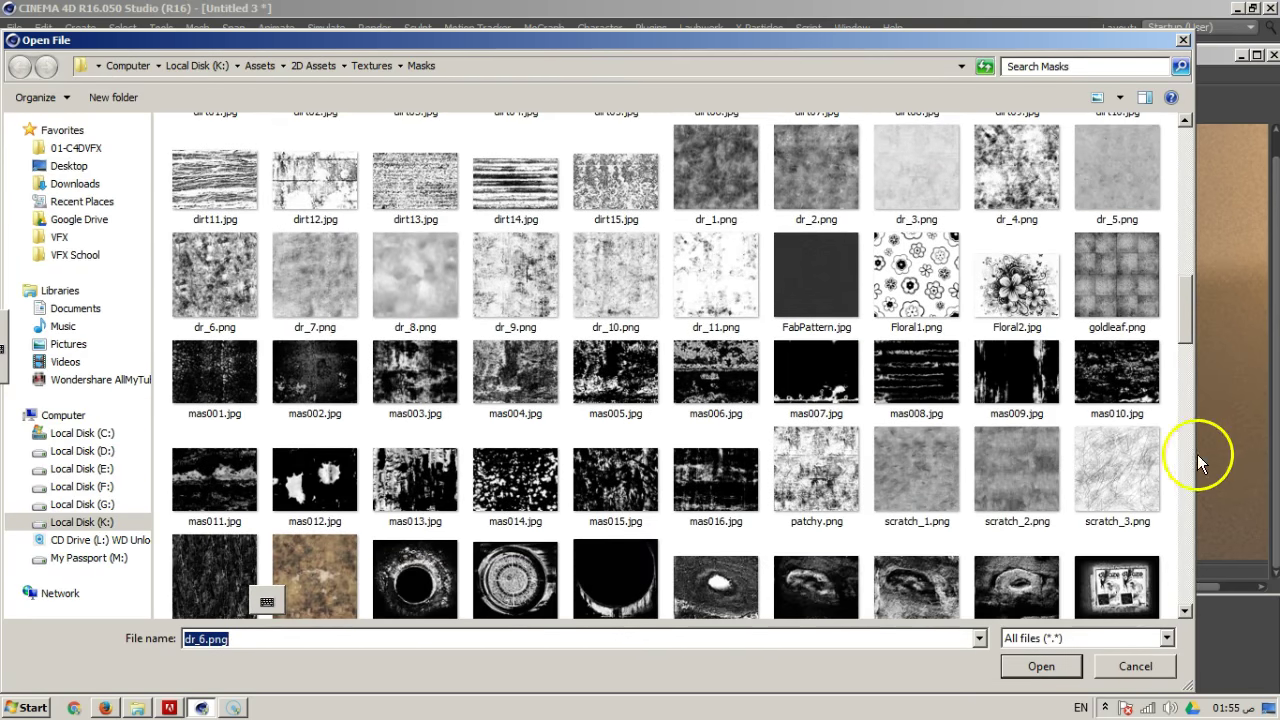
pyautogui.click(1164, 502)
pyautogui.click(1052, 675)
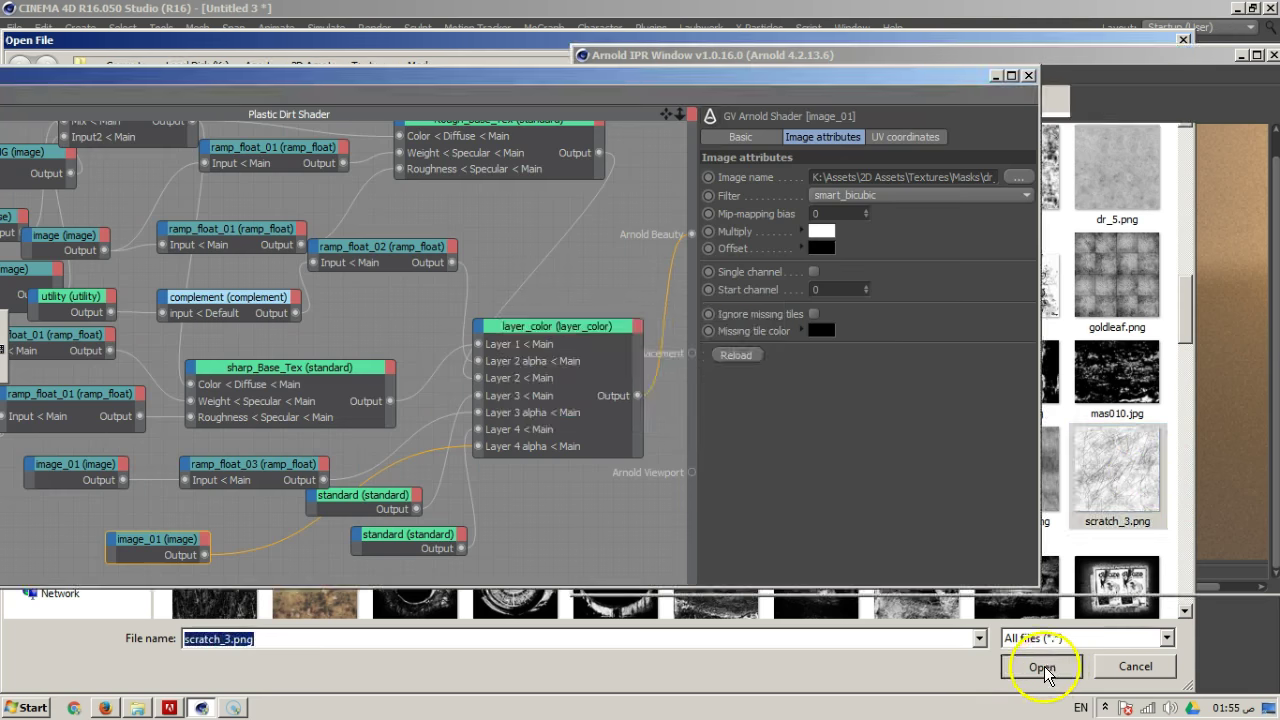
pyautogui.click(737, 409)
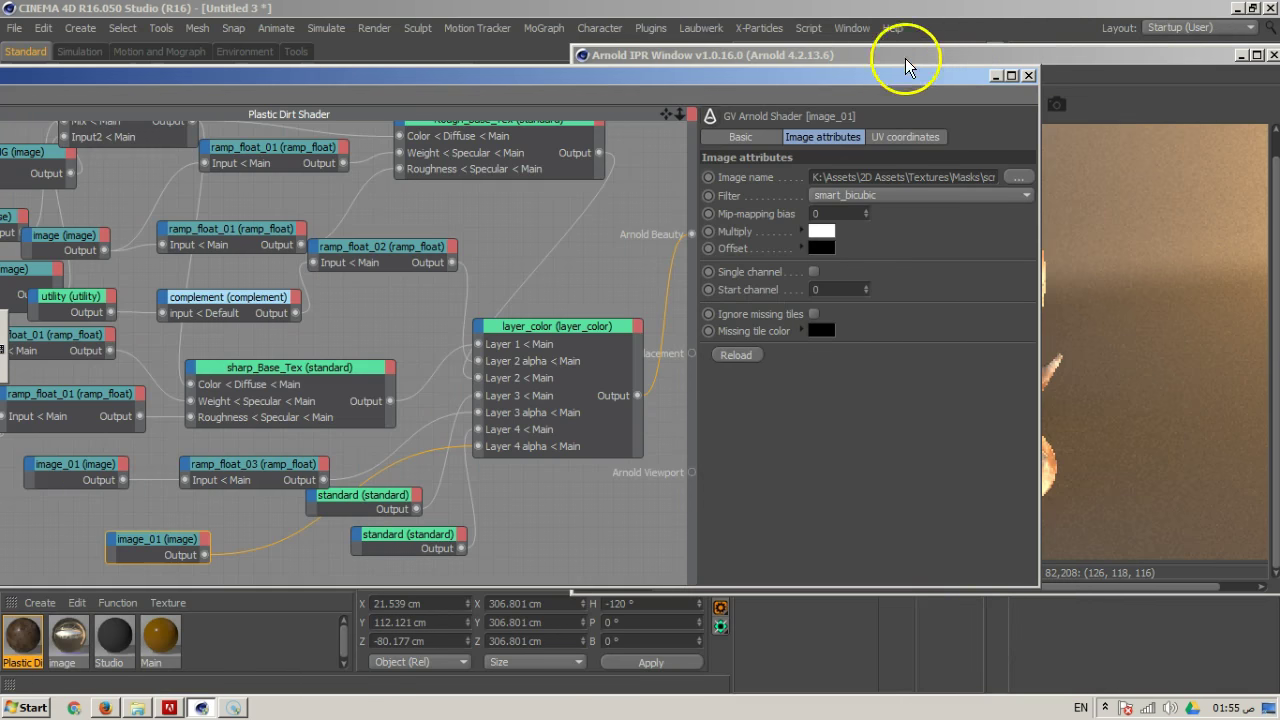
pyautogui.moveTo(914, 72); pyautogui.dragTo(718, 83)
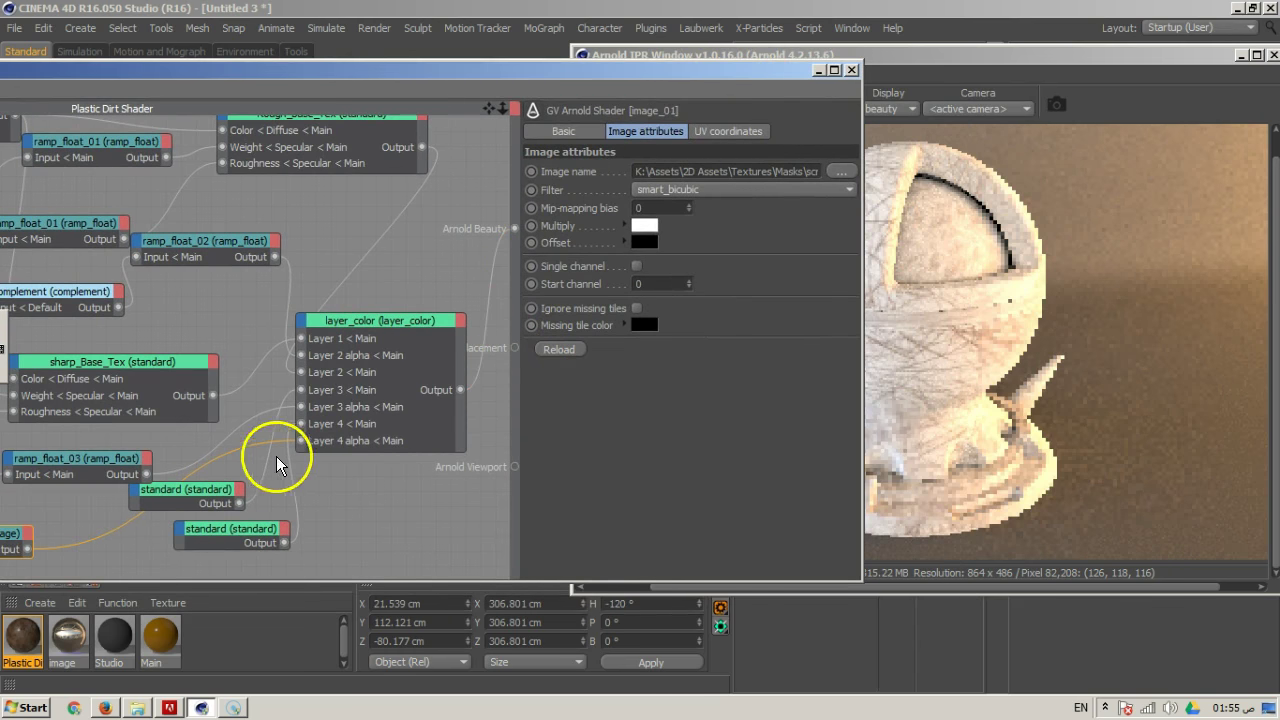
# Tidy the graph by moving the Layer 3 standard node above sharp_Base_Tex and spacing out the lower image_01 and standard nodes
pyautogui.moveTo(215, 497); pyautogui.dragTo(212, 466)
pyautogui.moveTo(558, 68); pyautogui.dragTo(705, 47)
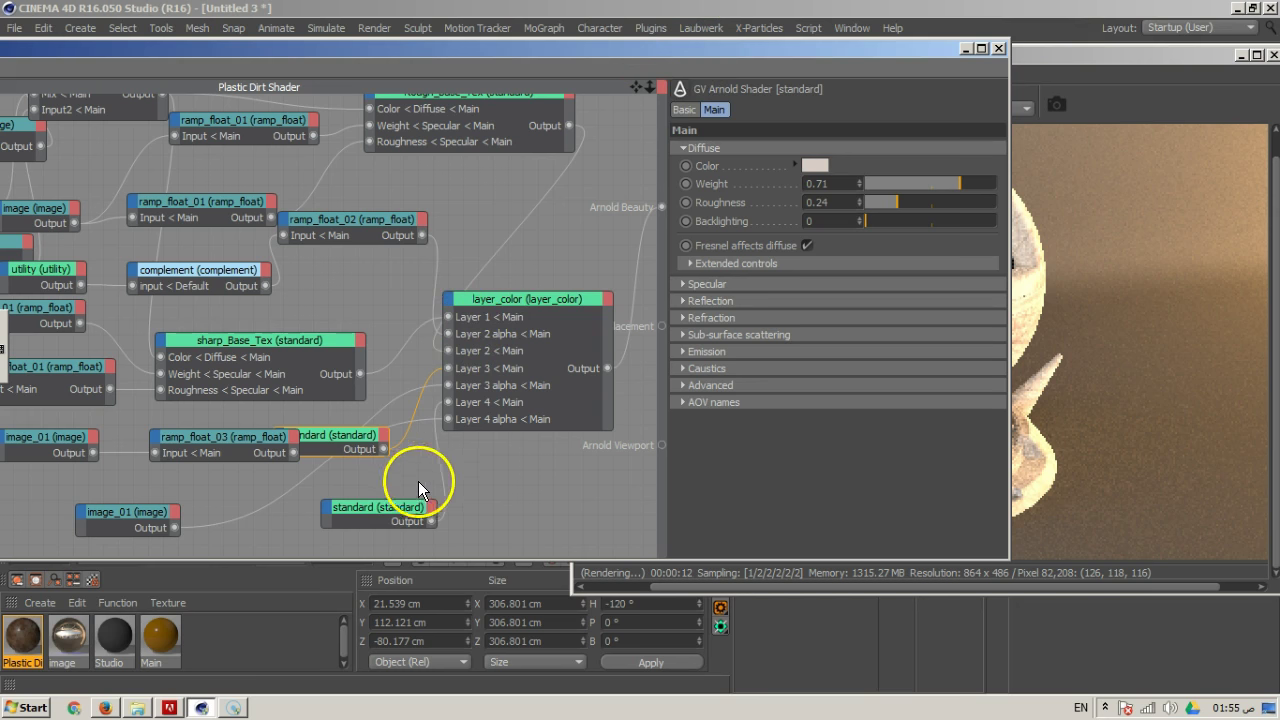
pyautogui.moveTo(351, 443); pyautogui.dragTo(351, 295)
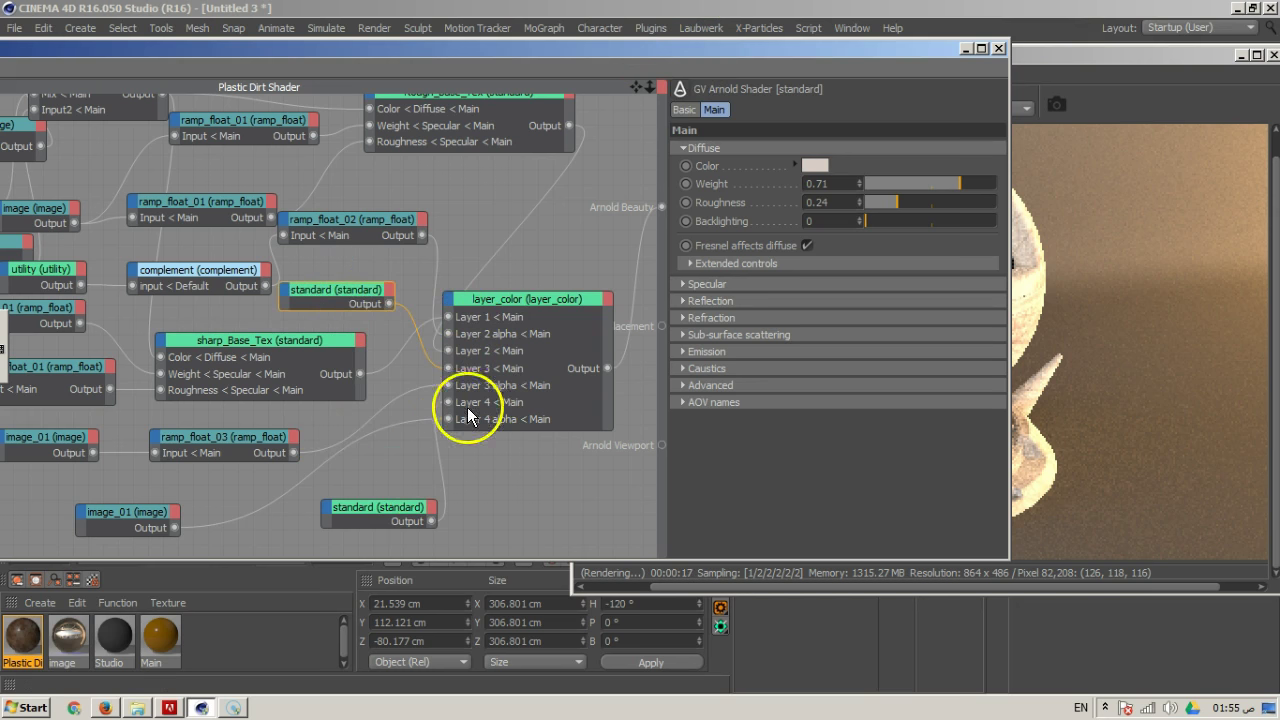
pyautogui.moveTo(145, 512); pyautogui.dragTo(191, 507)
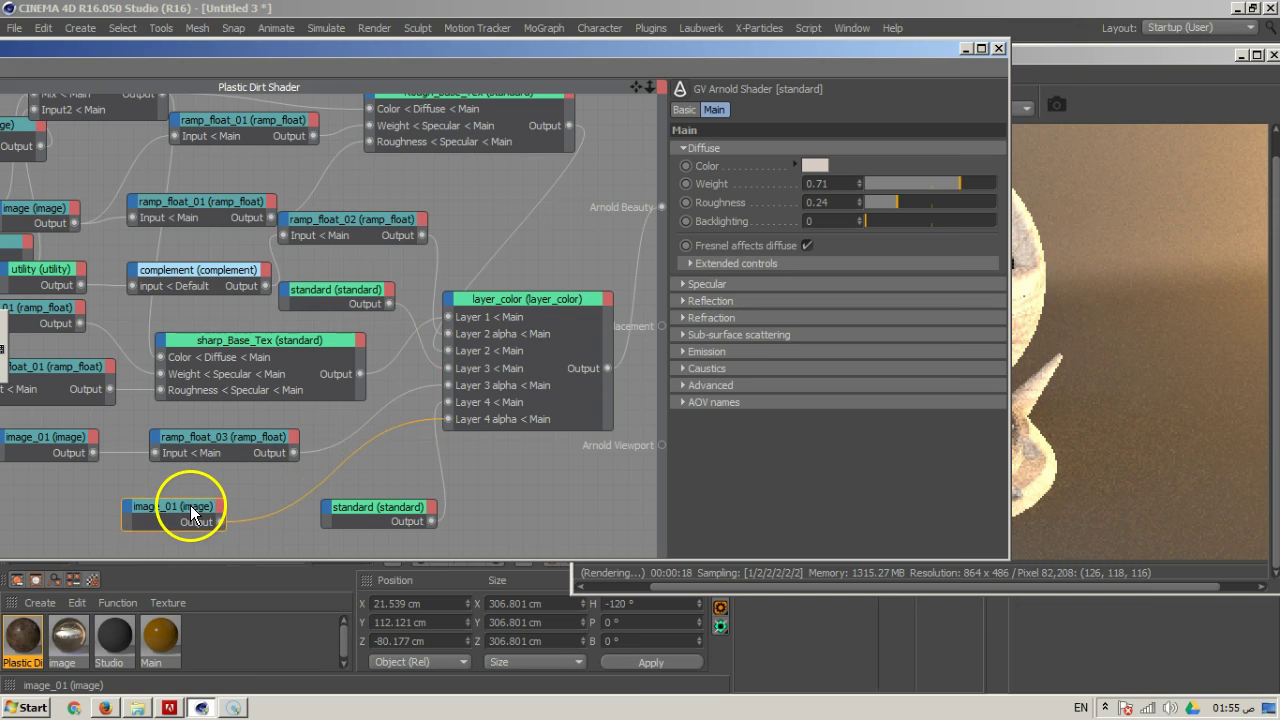
pyautogui.moveTo(381, 515); pyautogui.dragTo(354, 520)
pyautogui.click(162, 515)
pyautogui.moveTo(851, 55); pyautogui.dragTo(723, 85)
# Set the Layer 4 mode of the layer_color node to Multiply and uncover the render to check it
pyautogui.click(451, 320)
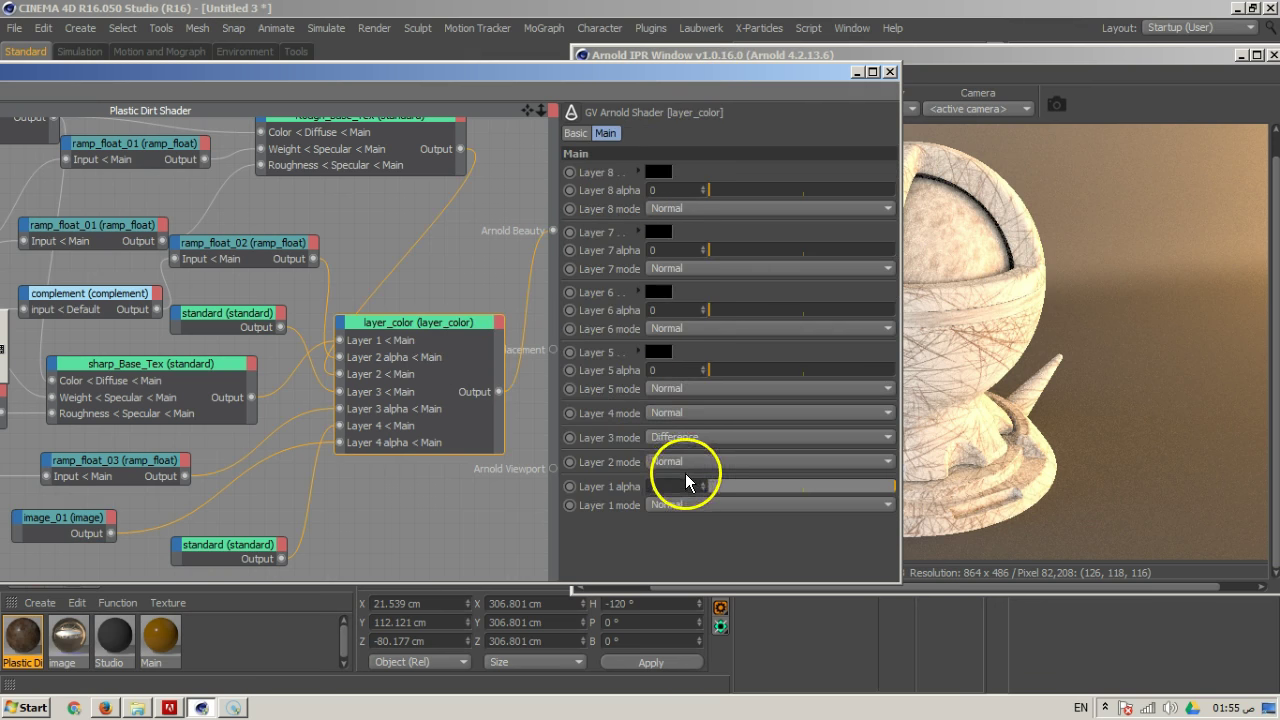
pyautogui.click(706, 412)
pyautogui.click(705, 288)
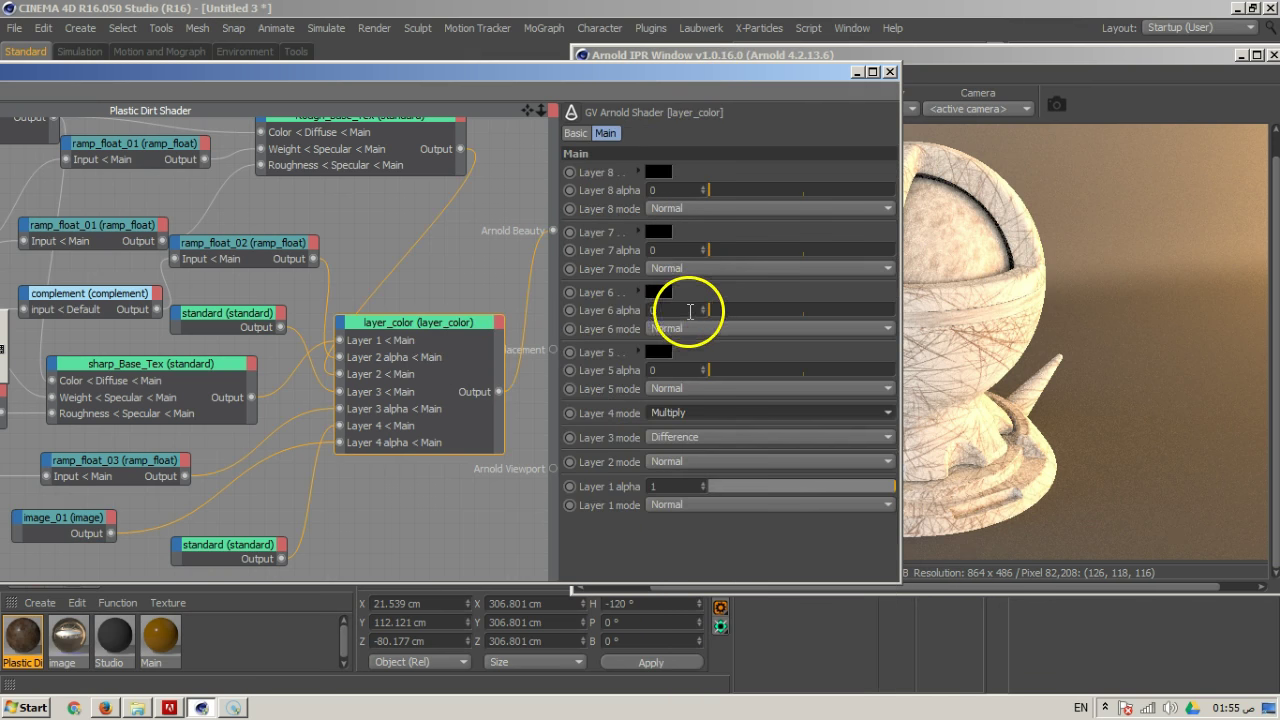
pyautogui.moveTo(812, 74); pyautogui.dragTo(678, 80)
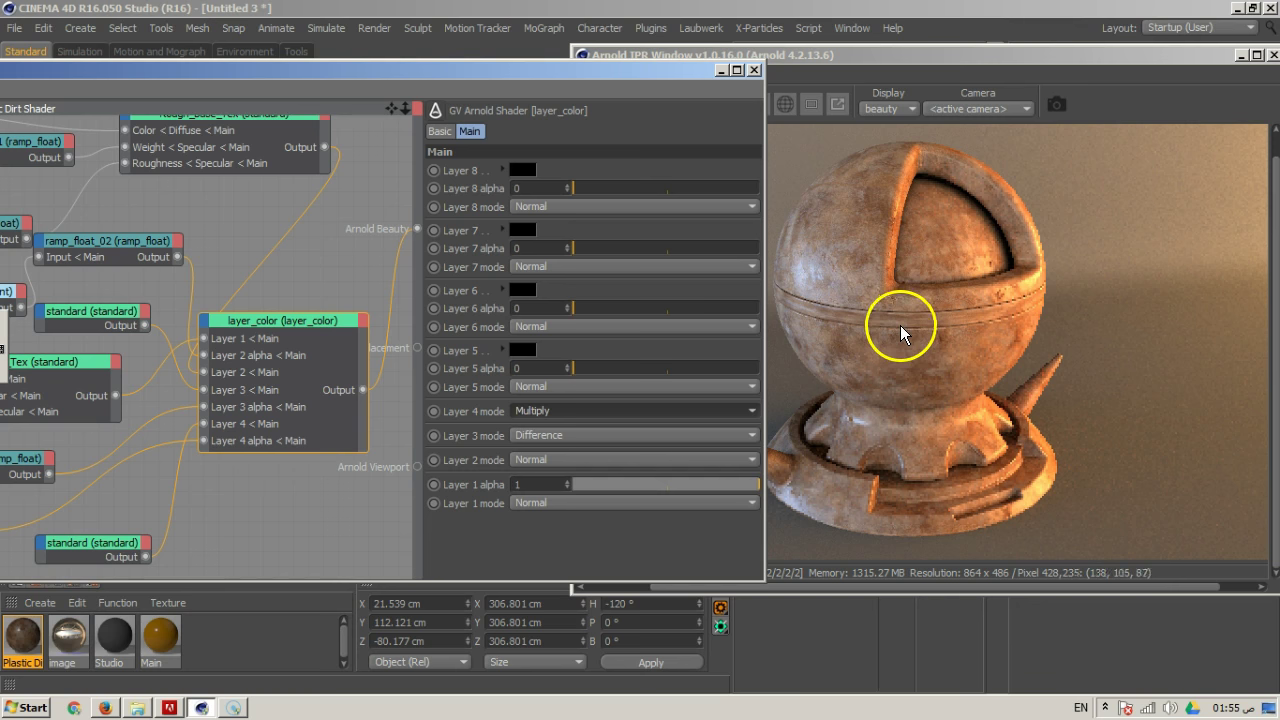
# Duplicate the ramp_float_03 node and wire the copy between the lower image_01 node and Layer 4 alpha of layer_color
pyautogui.moveTo(557, 71); pyautogui.dragTo(704, 74)
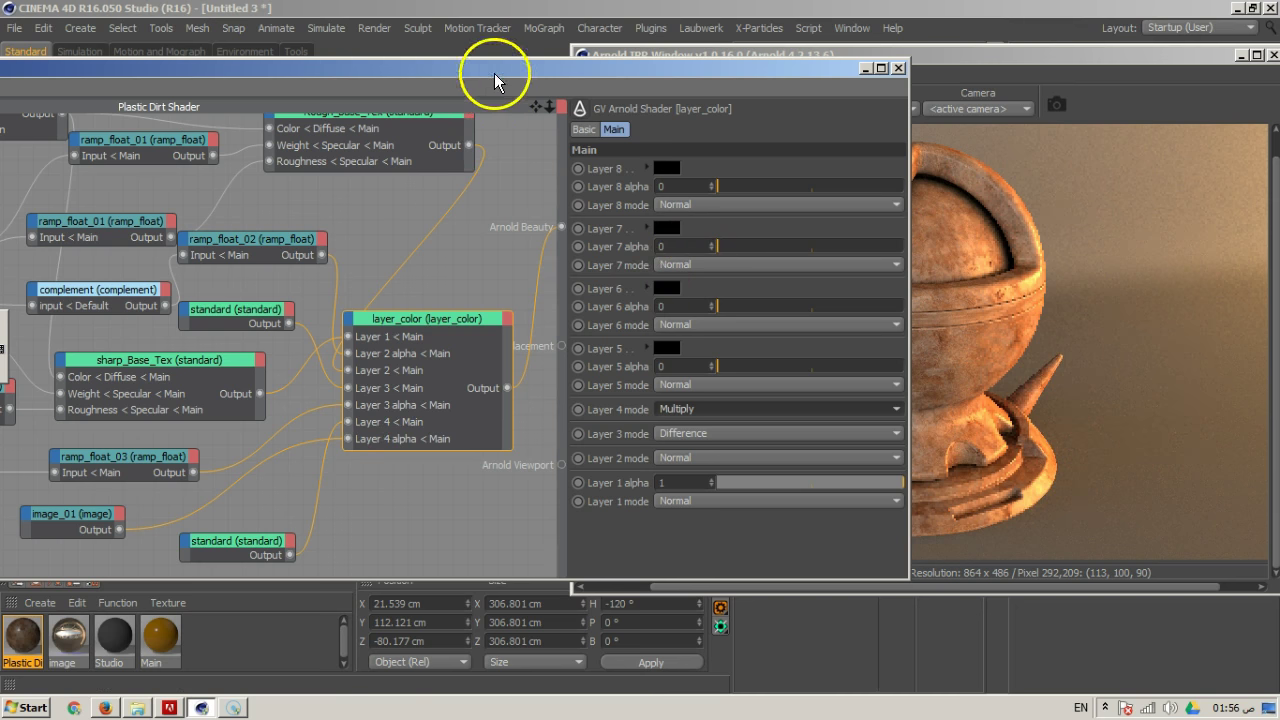
pyautogui.moveTo(494, 82); pyautogui.dragTo(640, 43)
pyautogui.click(297, 443)
pyautogui.keyDown('ctrl'); pyautogui.moveTo(295, 442); pyautogui.dragTo(424, 478); pyautogui.keyUp('ctrl')
pyautogui.moveTo(282, 513); pyautogui.dragTo(322, 497)
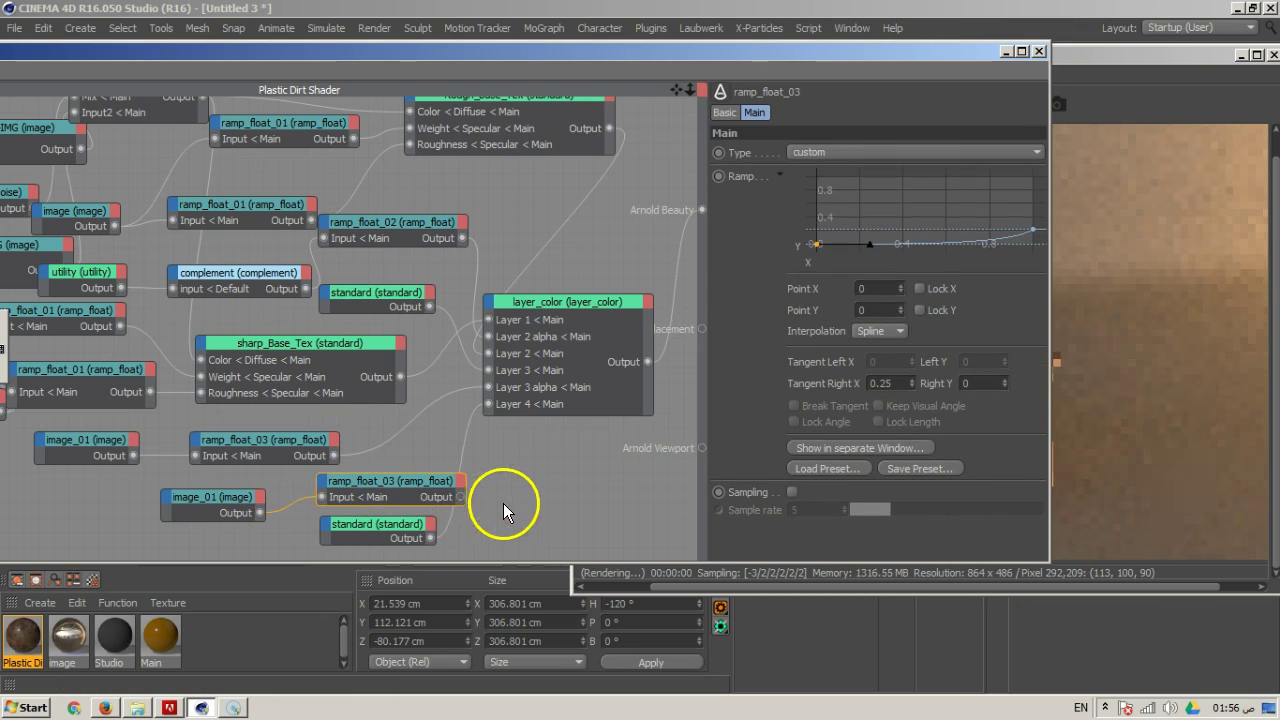
pyautogui.moveTo(484, 414); pyautogui.dragTo(520, 312)
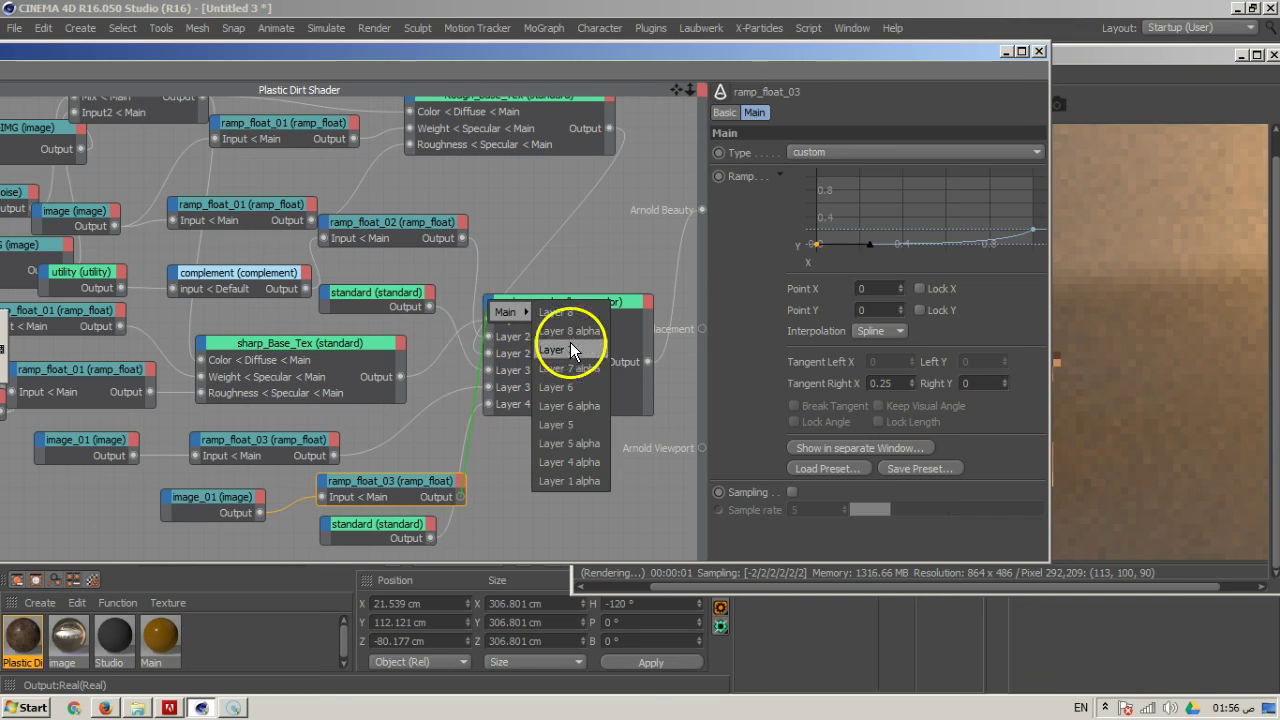
pyautogui.moveTo(579, 457); pyautogui.dragTo(581, 461)
# In a separate spline window for the duplicated ramp, raise the end point to 1 and set both points to Linear interpolation
pyautogui.moveTo(838, 55); pyautogui.dragTo(612, 103)
pyautogui.click(637, 499)
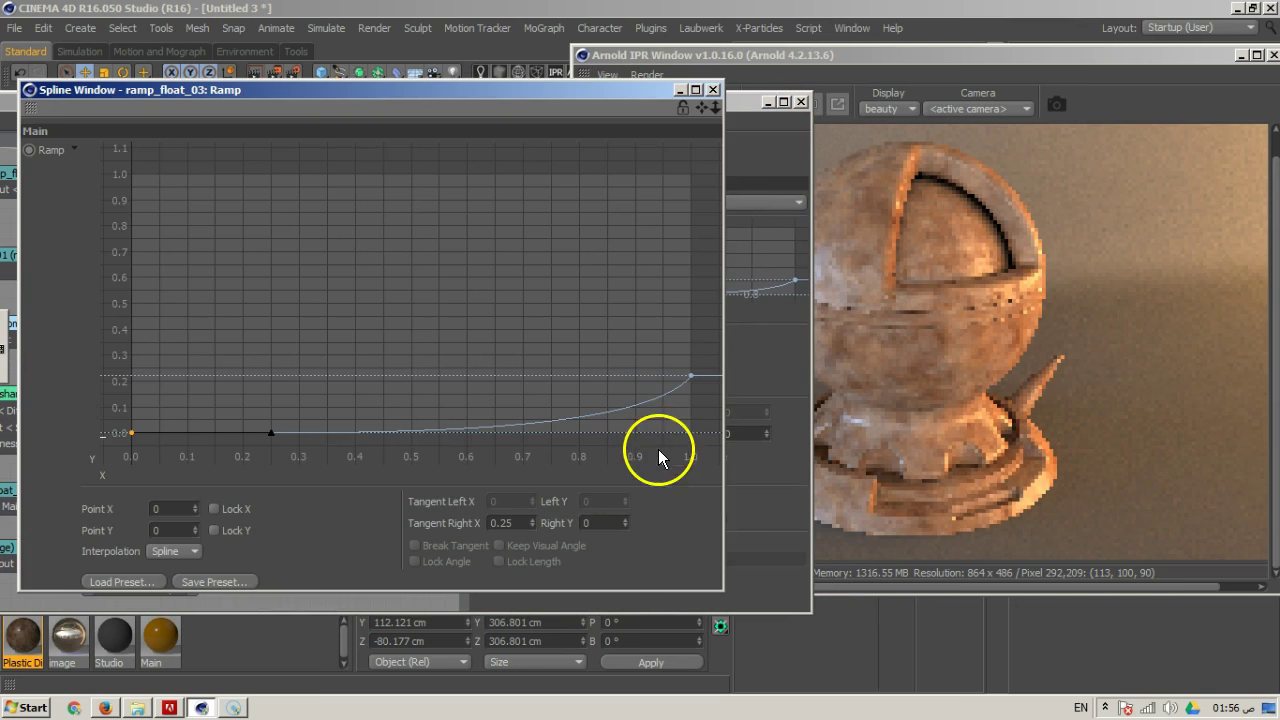
pyautogui.moveTo(692, 374); pyautogui.dragTo(698, 172)
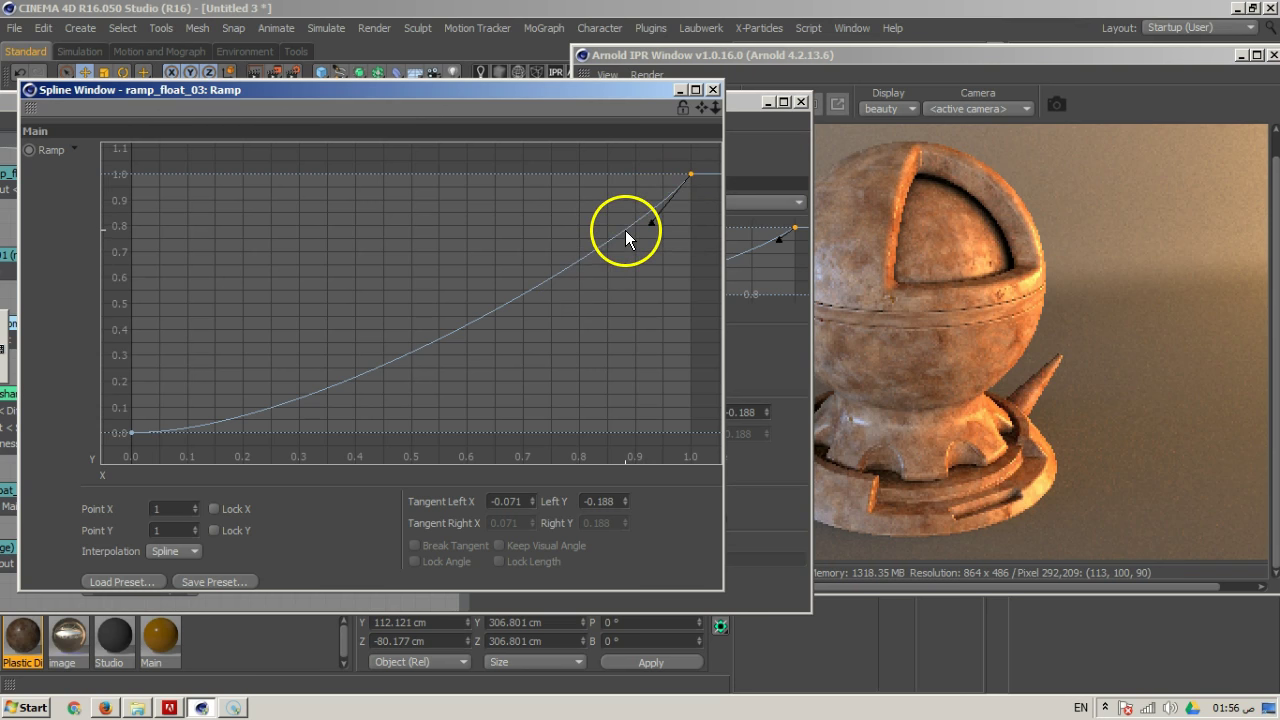
pyautogui.click(181, 552)
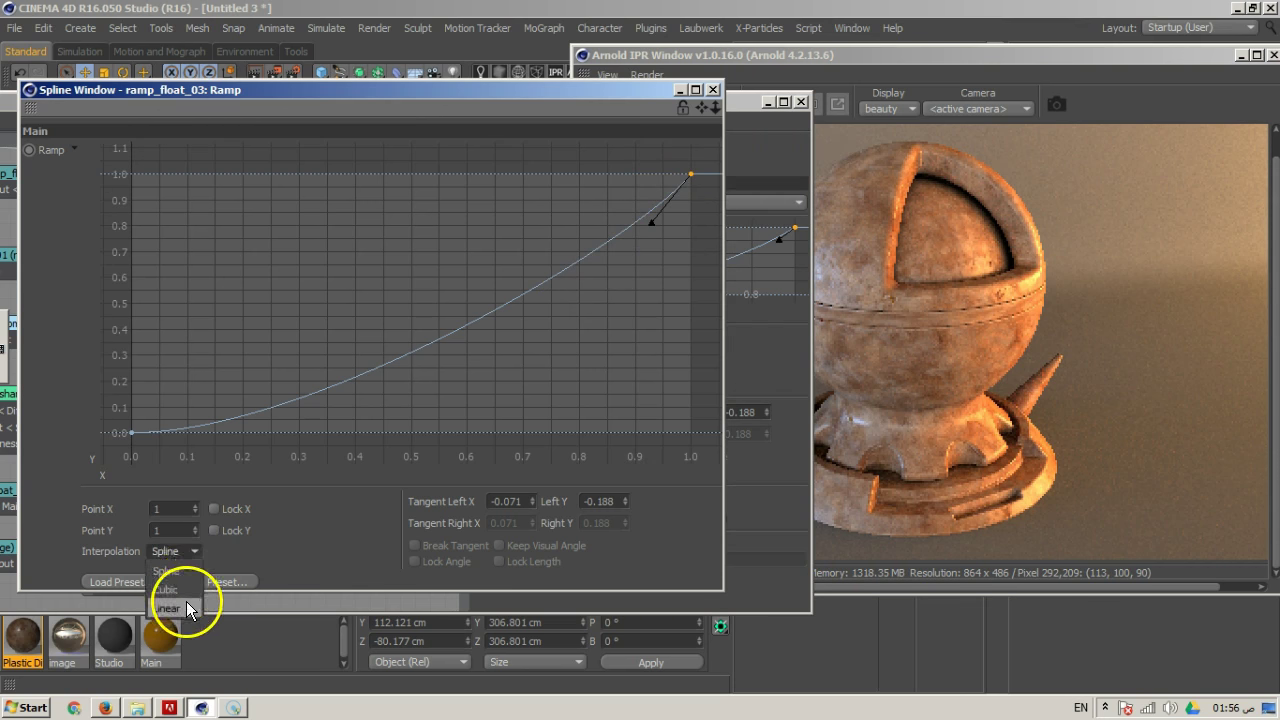
pyautogui.click(190, 610)
pyautogui.click(133, 431)
pyautogui.click(196, 548)
pyautogui.click(176, 603)
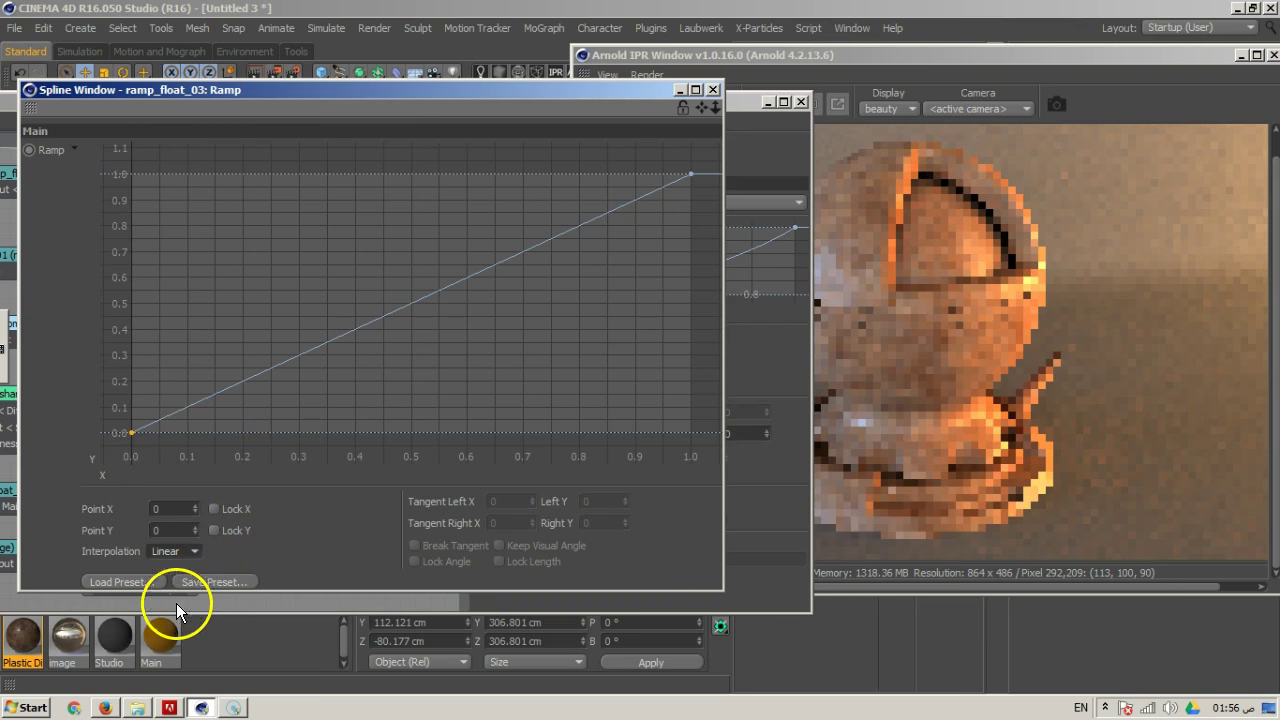
# Add two points to the ramp curve, placed at about X 0.26, Y 0.008 and X 0.559, Y 1
pyautogui.keyDown('ctrl'); pyautogui.click(610, 205); pyautogui.keyUp('ctrl')
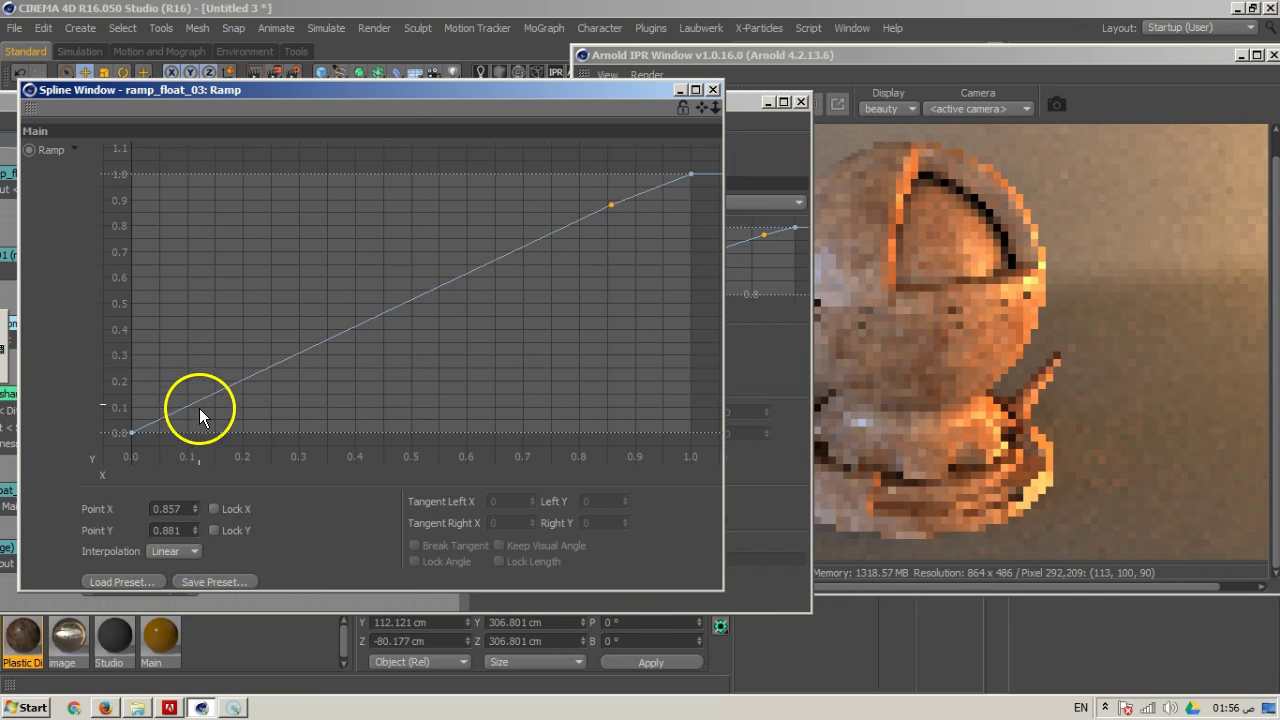
pyautogui.moveTo(198, 397); pyautogui.dragTo(275, 429)
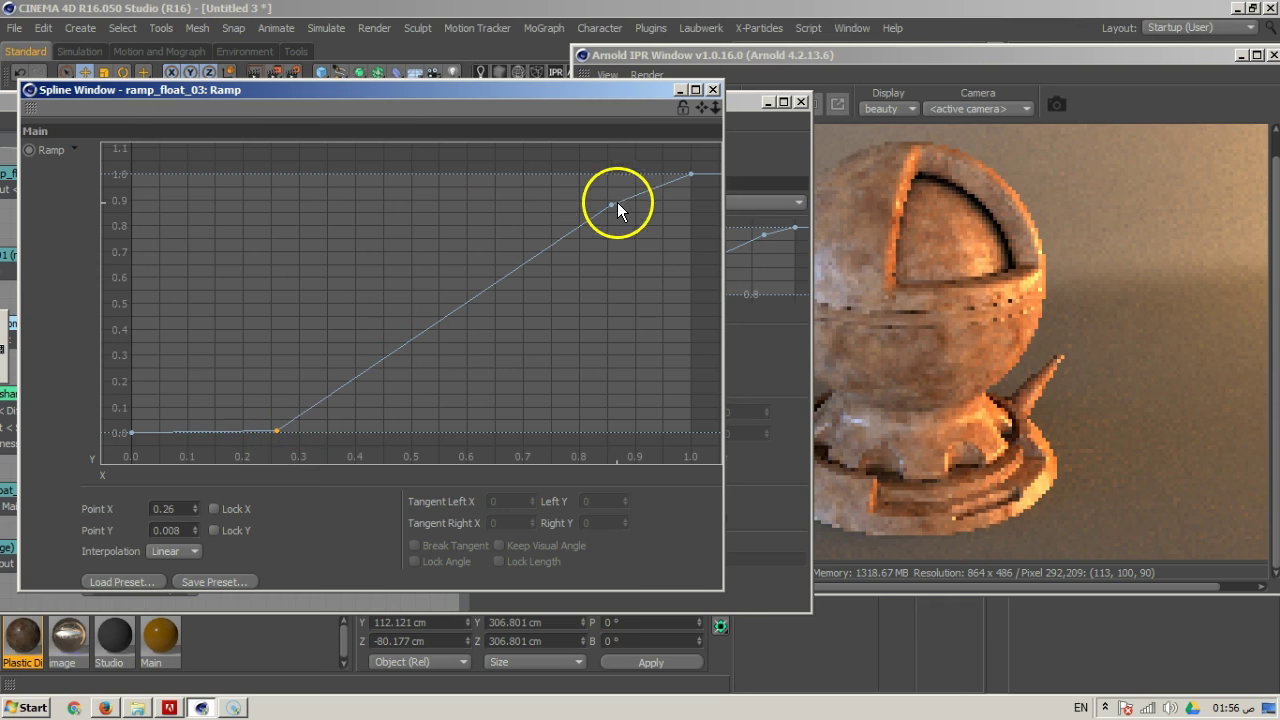
pyautogui.moveTo(613, 204); pyautogui.dragTo(446, 172)
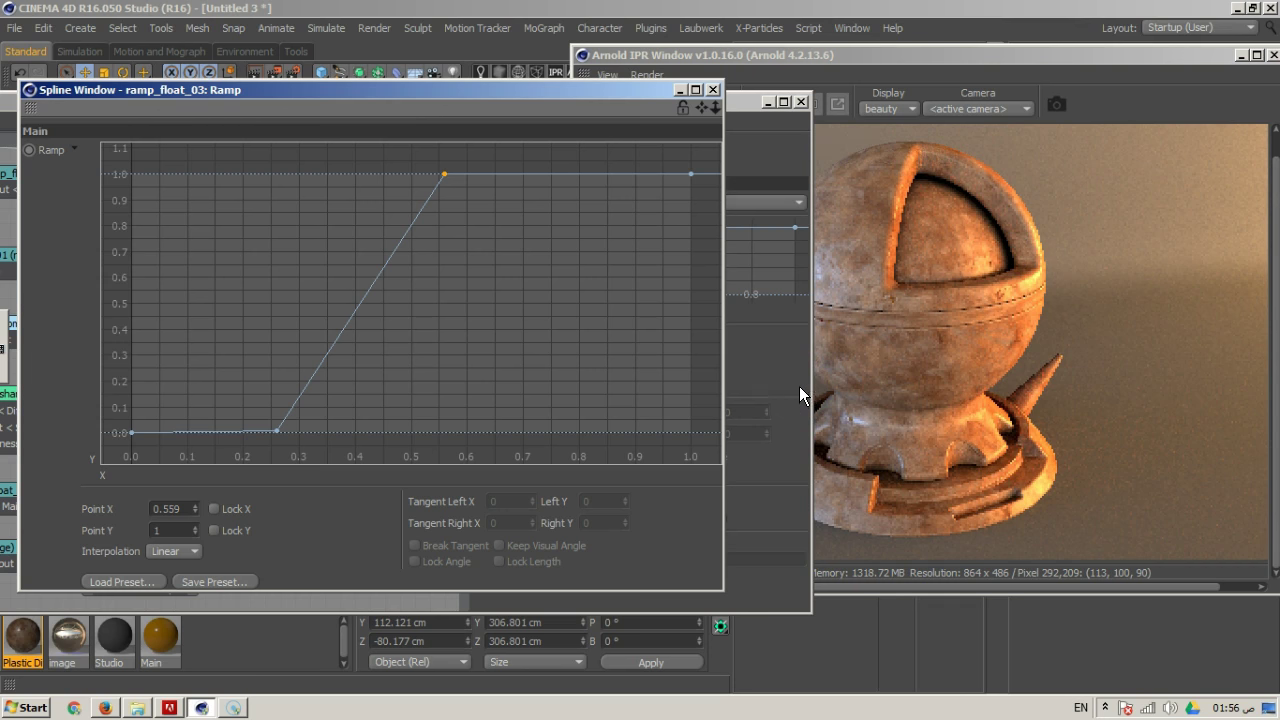
# Route the duplicated ramp's output straight to Arnold Beauty and inspect the scratch mask in the IPR render
pyautogui.moveTo(606, 94); pyautogui.dragTo(1080, 280)
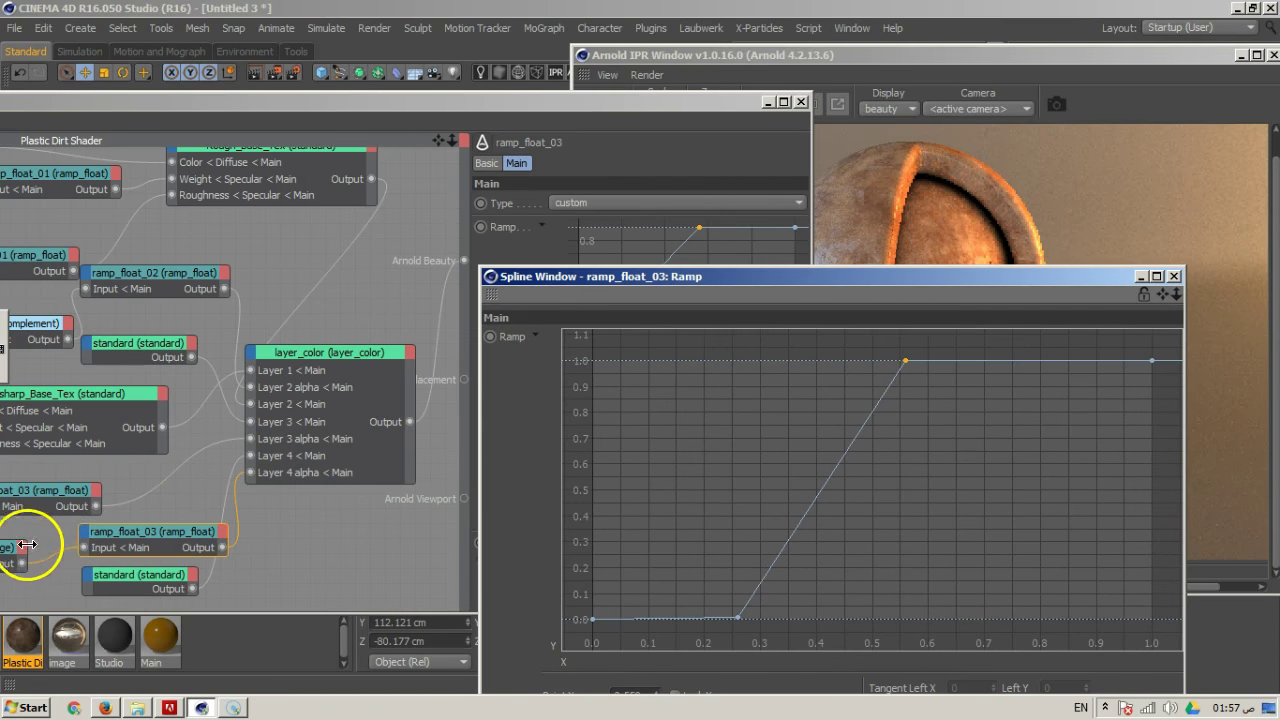
pyautogui.moveTo(180, 541); pyautogui.dragTo(158, 538)
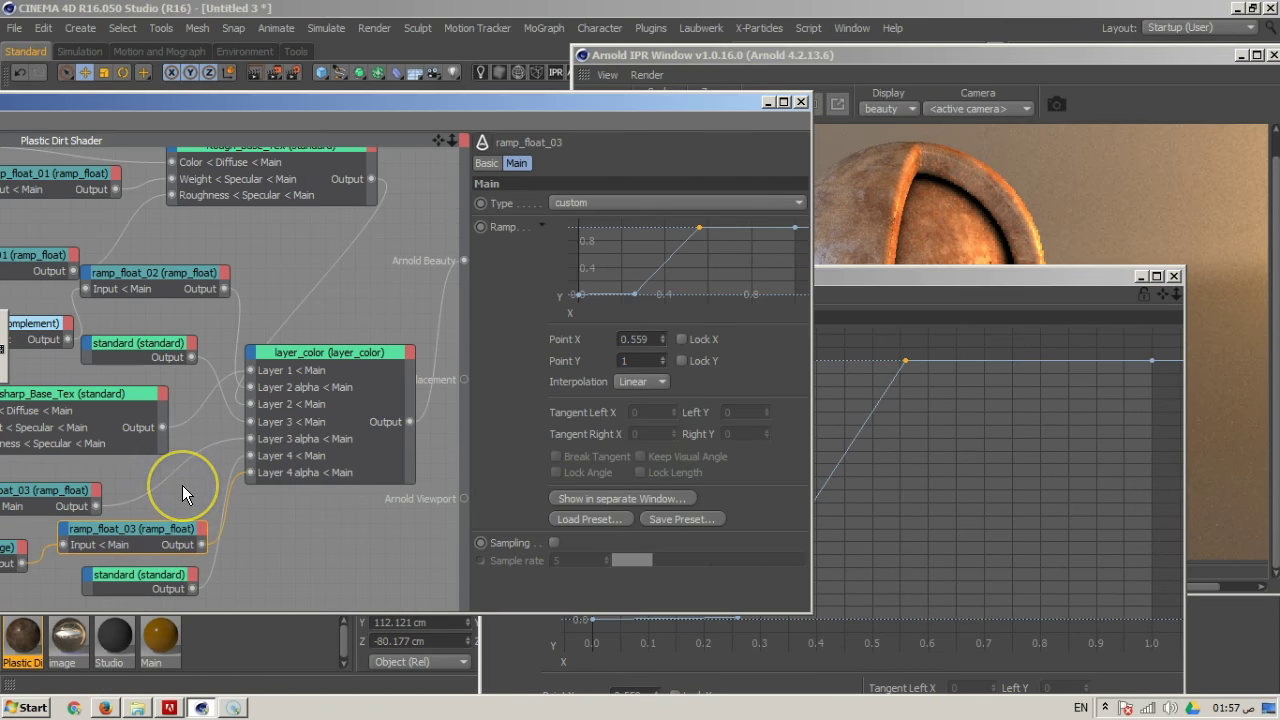
pyautogui.hotkey('alt', 'w')
pyautogui.press('v')
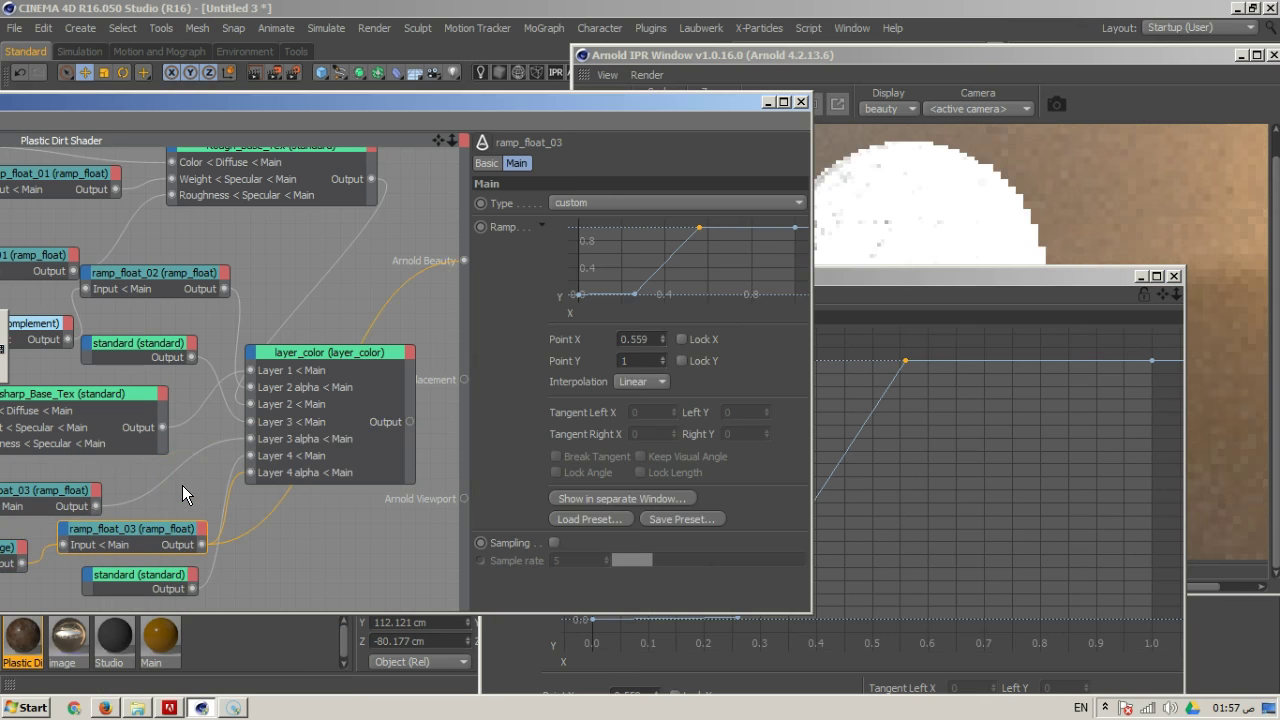
pyautogui.moveTo(918, 280); pyautogui.dragTo(495, 178)
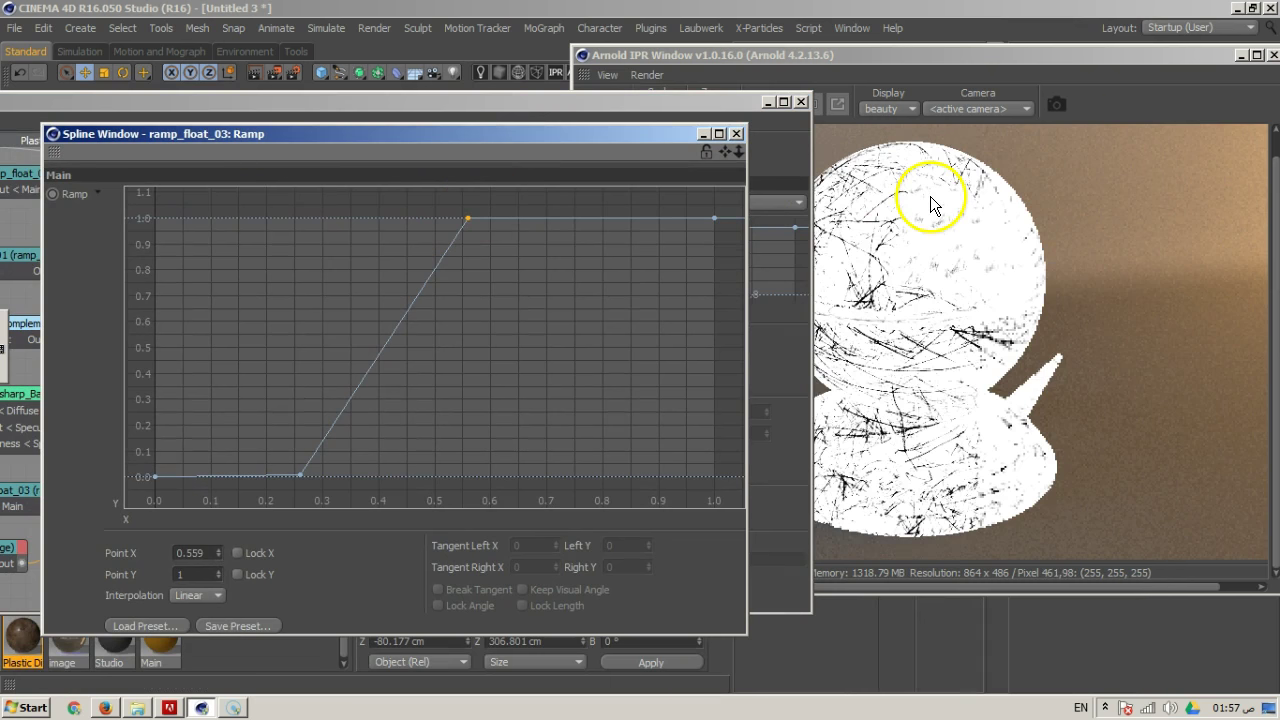
pyautogui.click(920, 330)
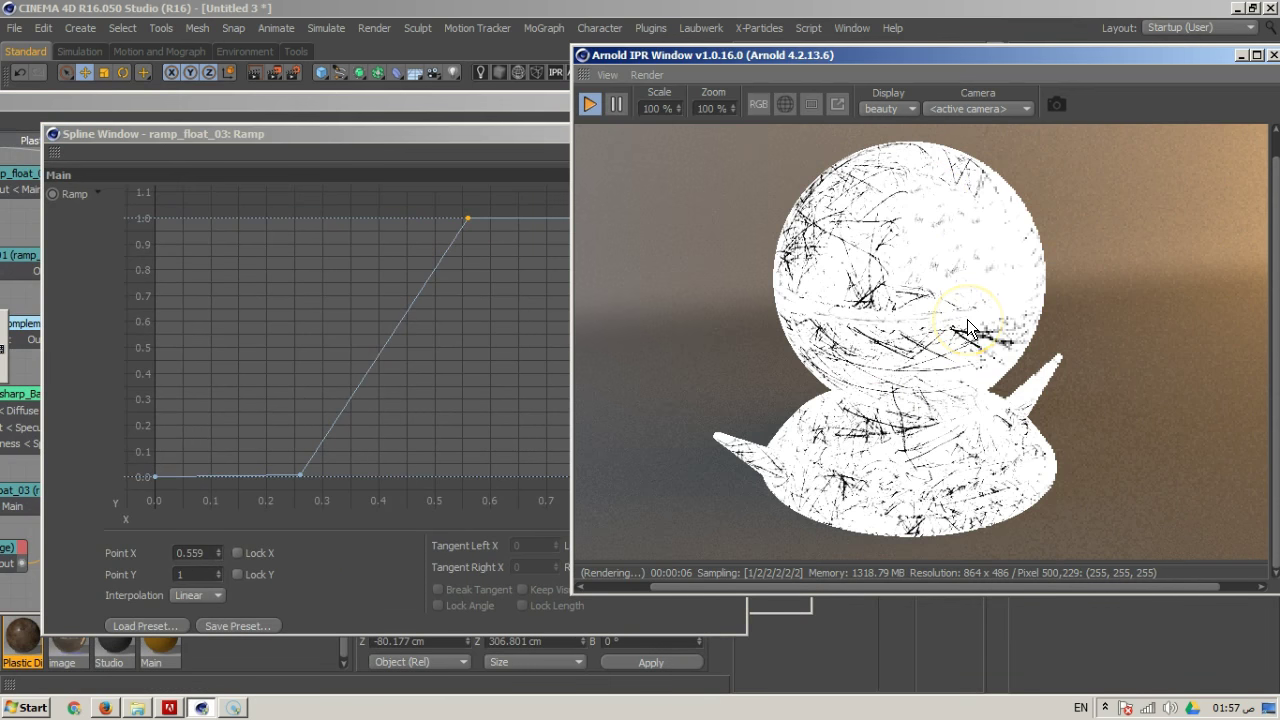
# Sharpen the scratch mask by placing the ramp's inner points at about X 0.466, Y 1 and X 0.266, Y 0.008, and close the spline window
pyautogui.moveTo(466, 222); pyautogui.dragTo(416, 217)
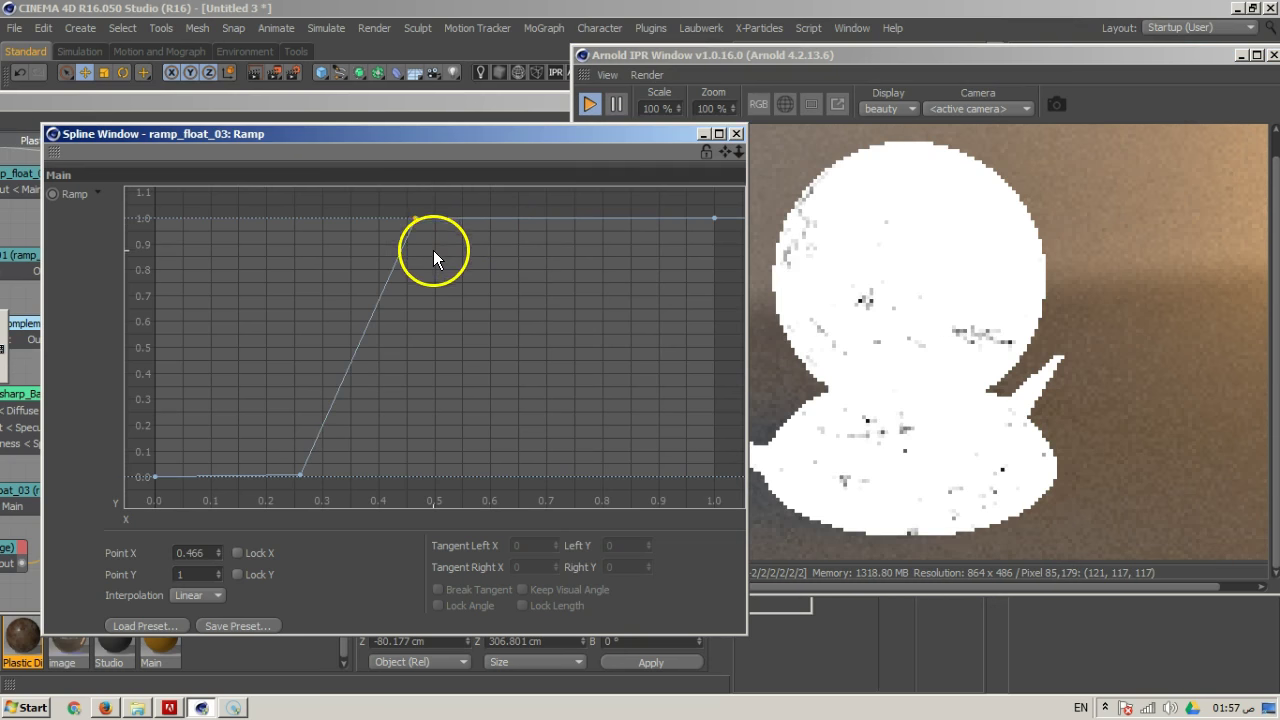
pyautogui.moveTo(303, 474); pyautogui.dragTo(257, 472)
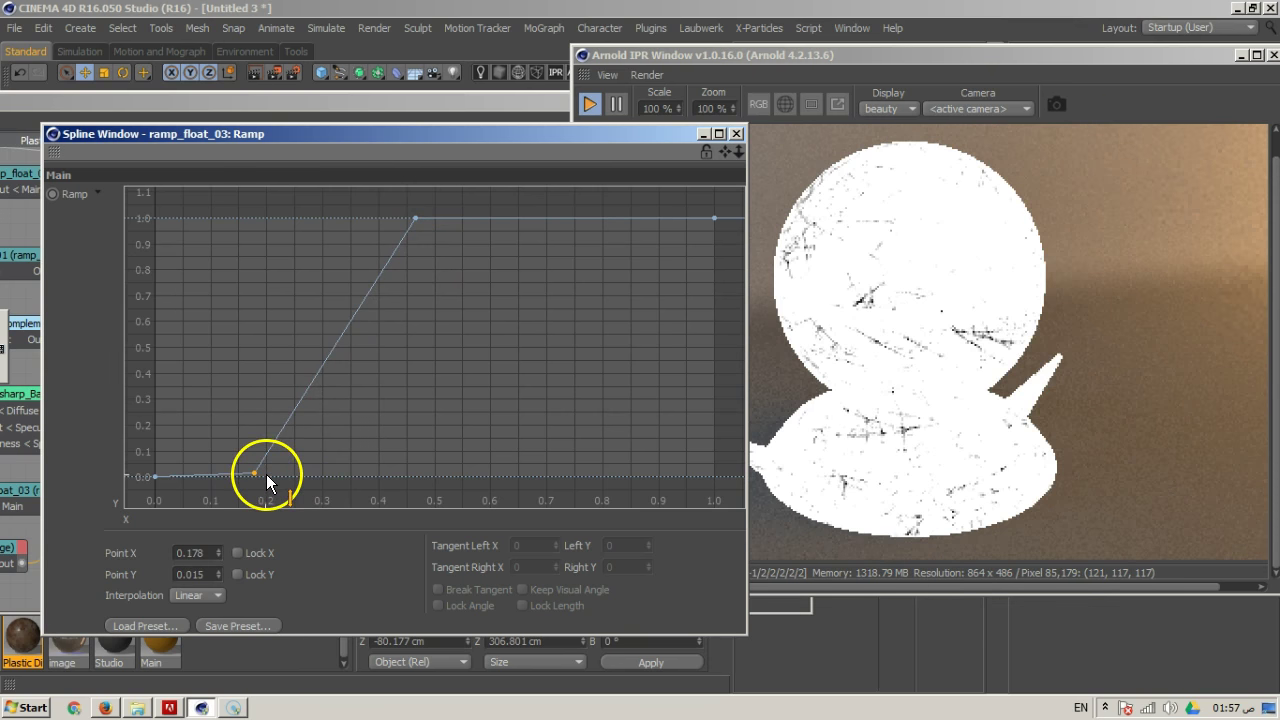
pyautogui.moveTo(256, 472); pyautogui.dragTo(305, 474)
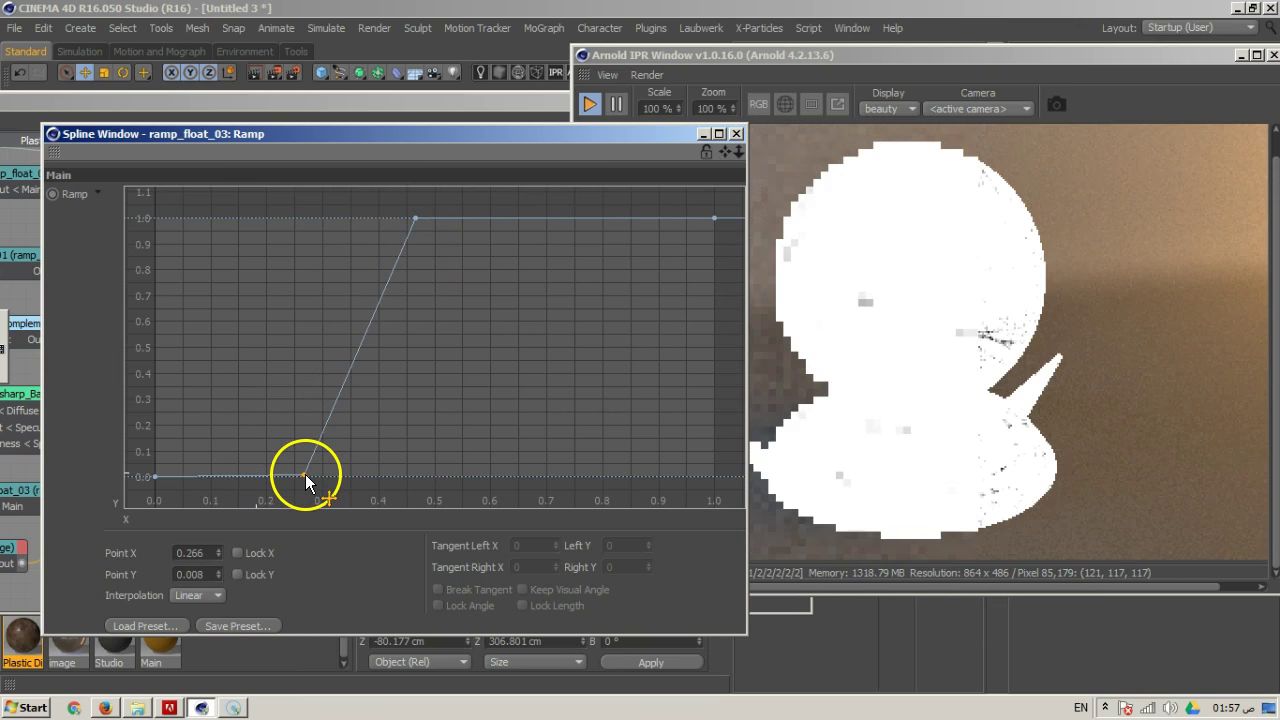
pyautogui.click(305, 475)
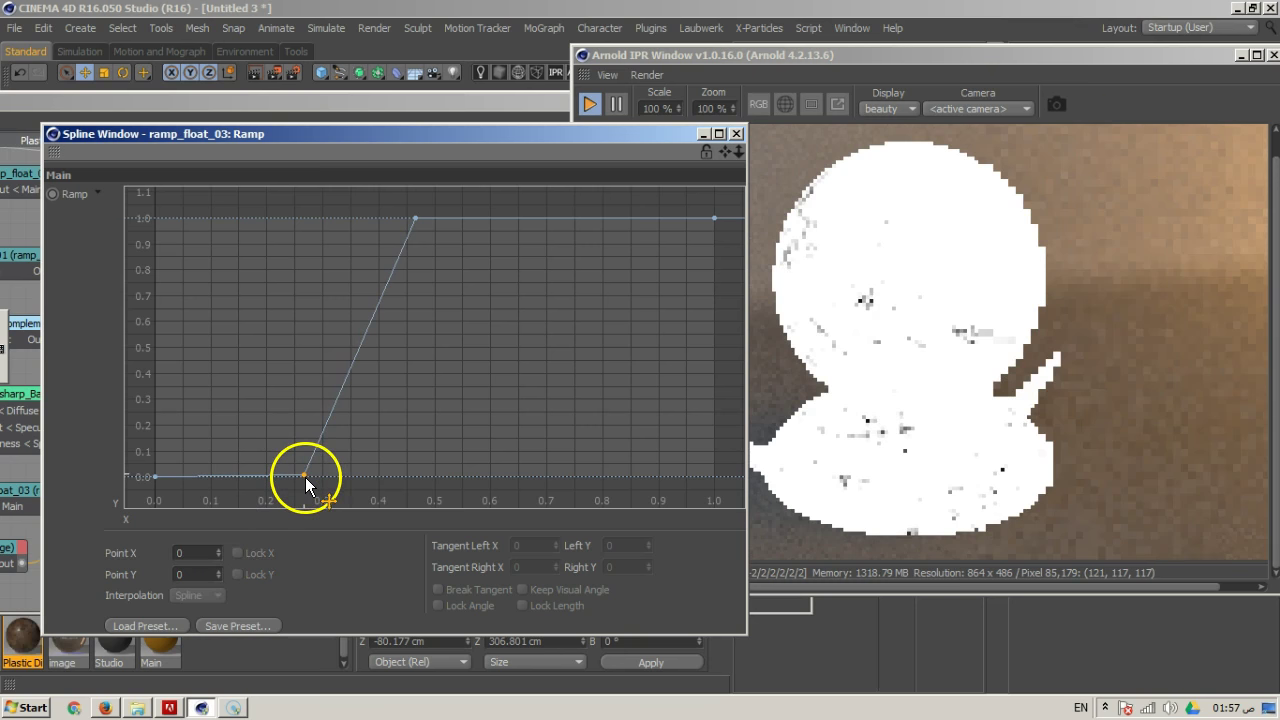
pyautogui.click(305, 477)
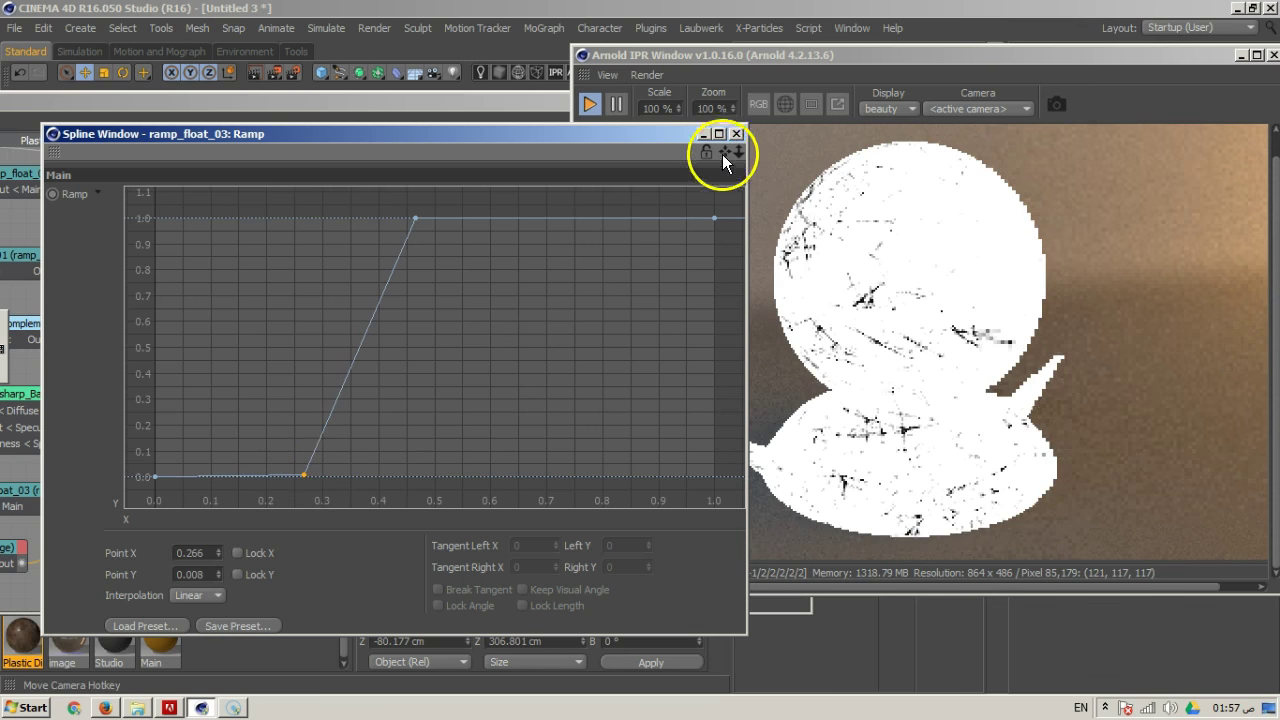
pyautogui.click(736, 133)
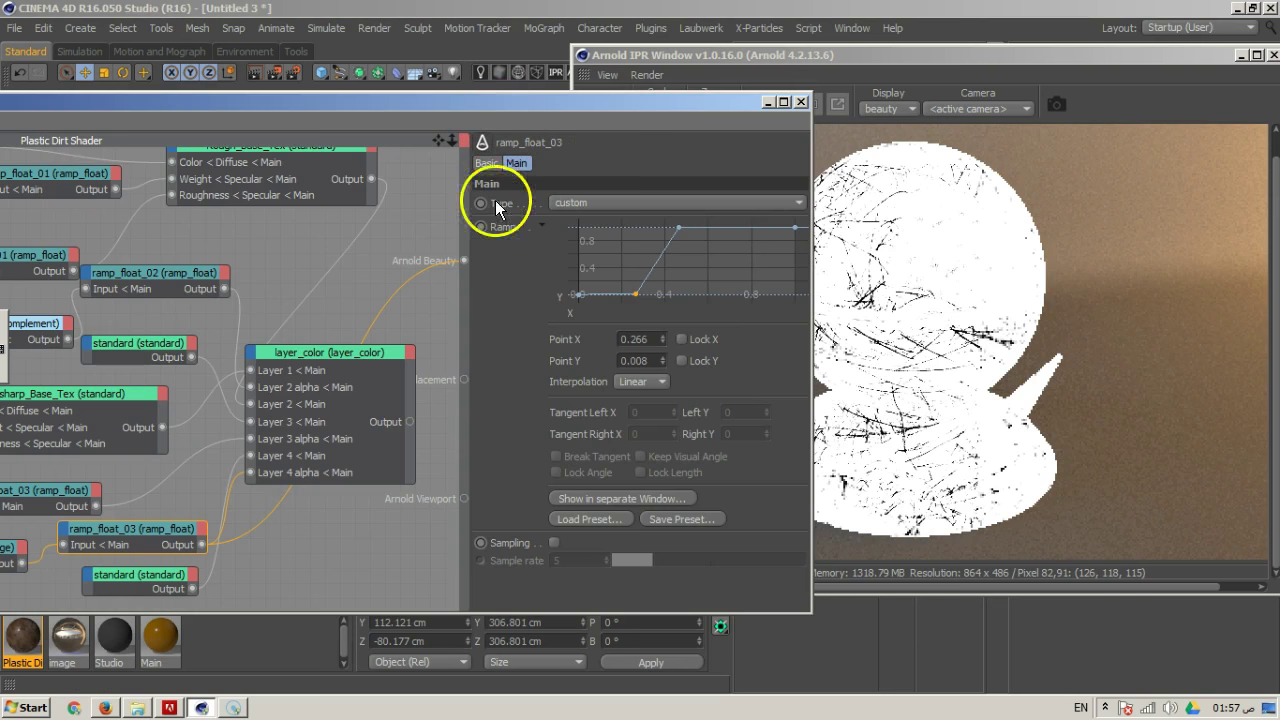
# Reconnect the layer_color output to Arnold Beauty in place of the scratch ramp
pyautogui.rightClick(471, 213)
pyautogui.click(470, 208)
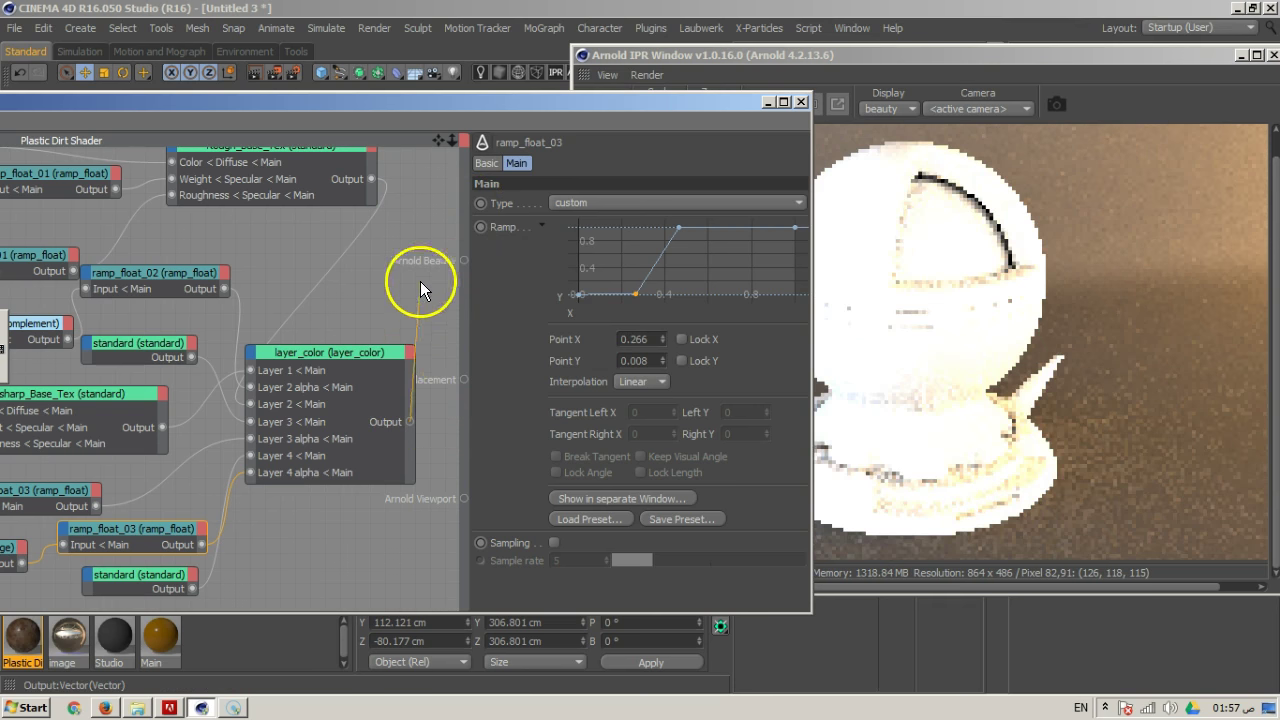
pyautogui.moveTo(462, 264); pyautogui.dragTo(464, 261)
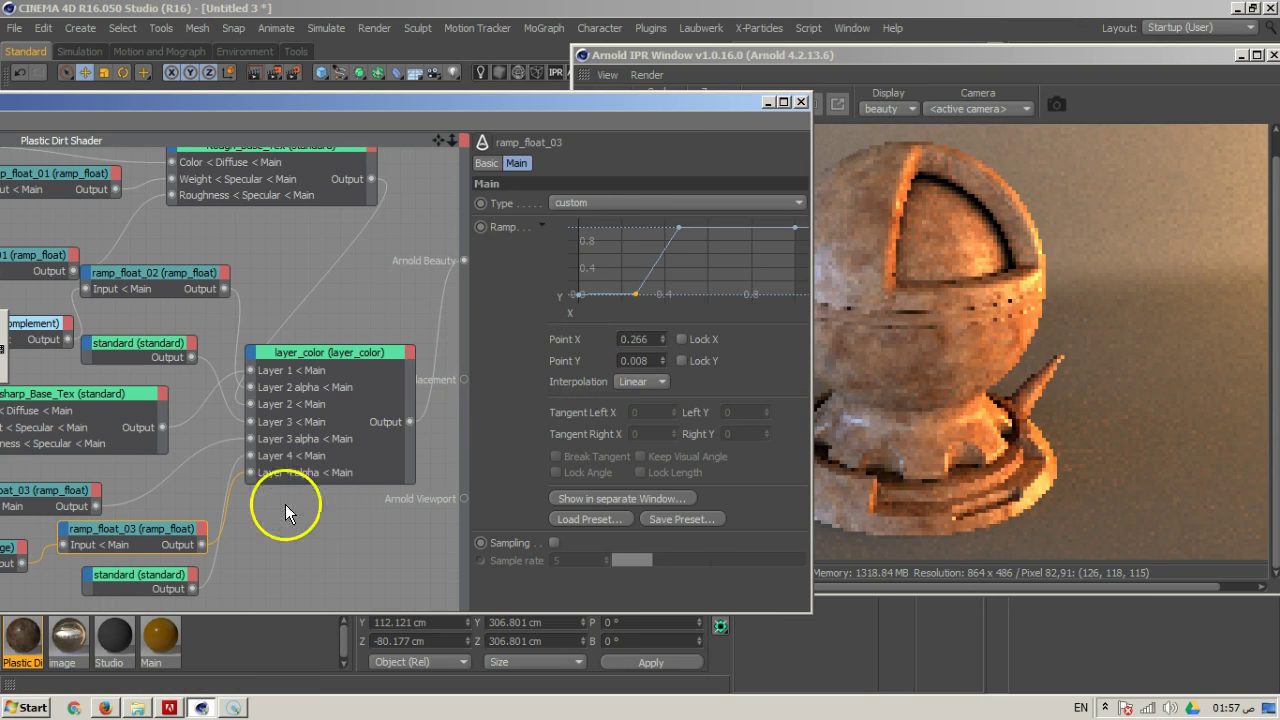
# Try Normal and Soft Light as the Layer 4 mode of layer_color, and set it back to Multiply
pyautogui.click(350, 353)
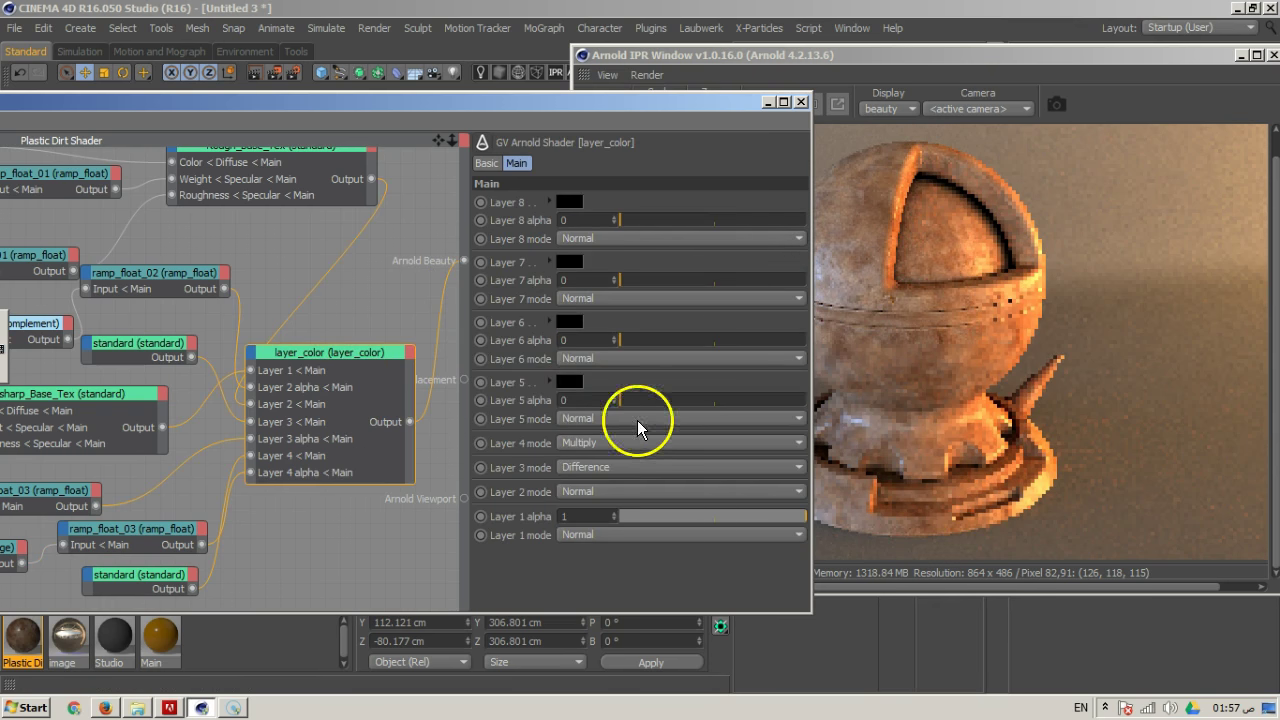
pyautogui.click(636, 442)
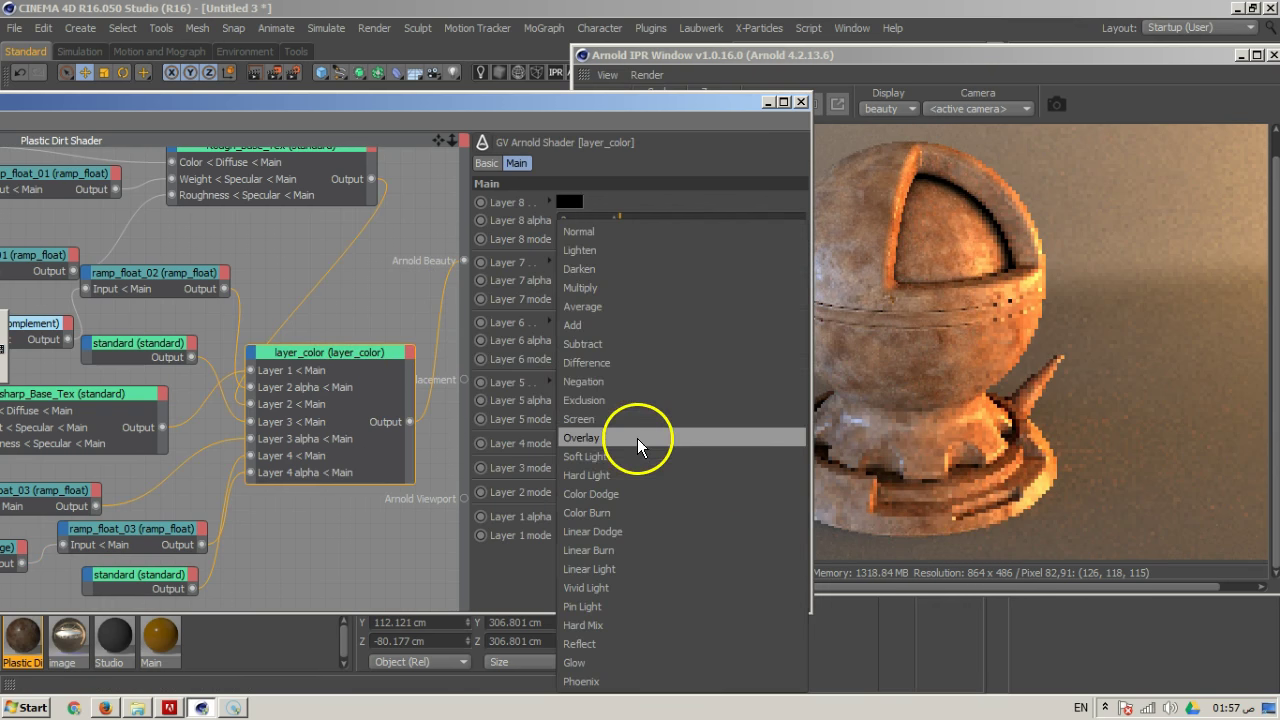
pyautogui.click(629, 233)
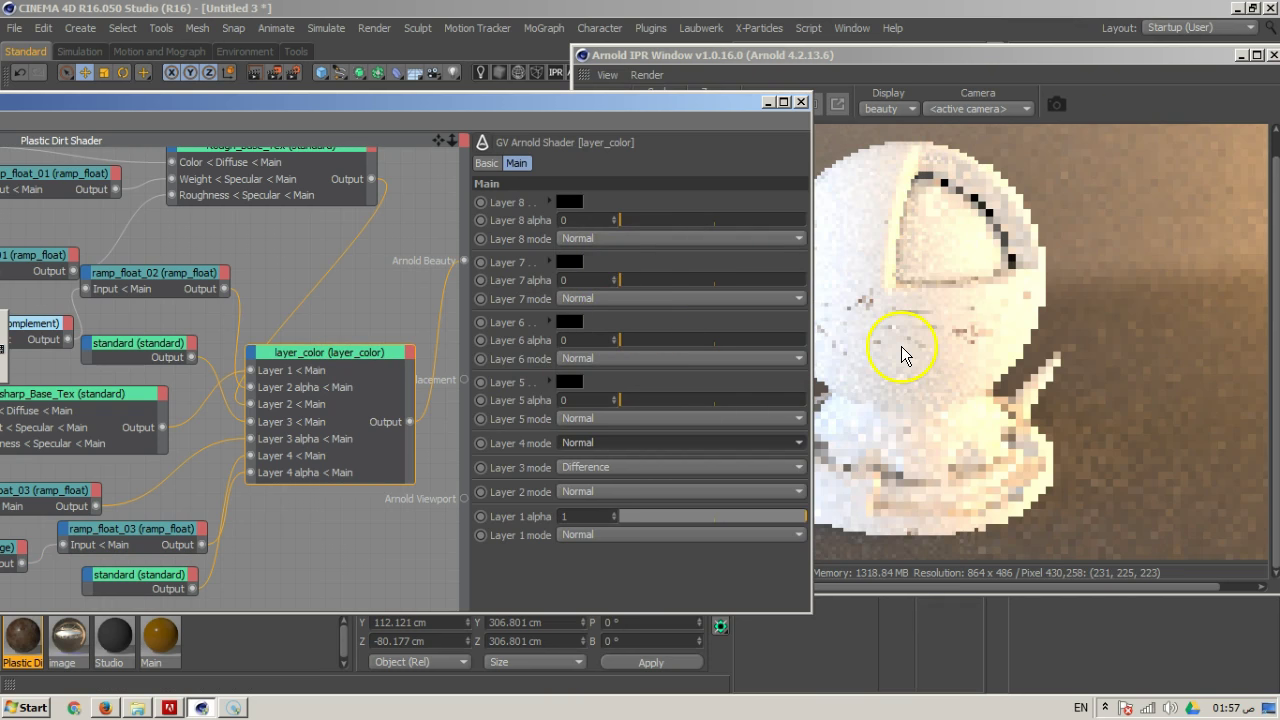
pyautogui.click(606, 442)
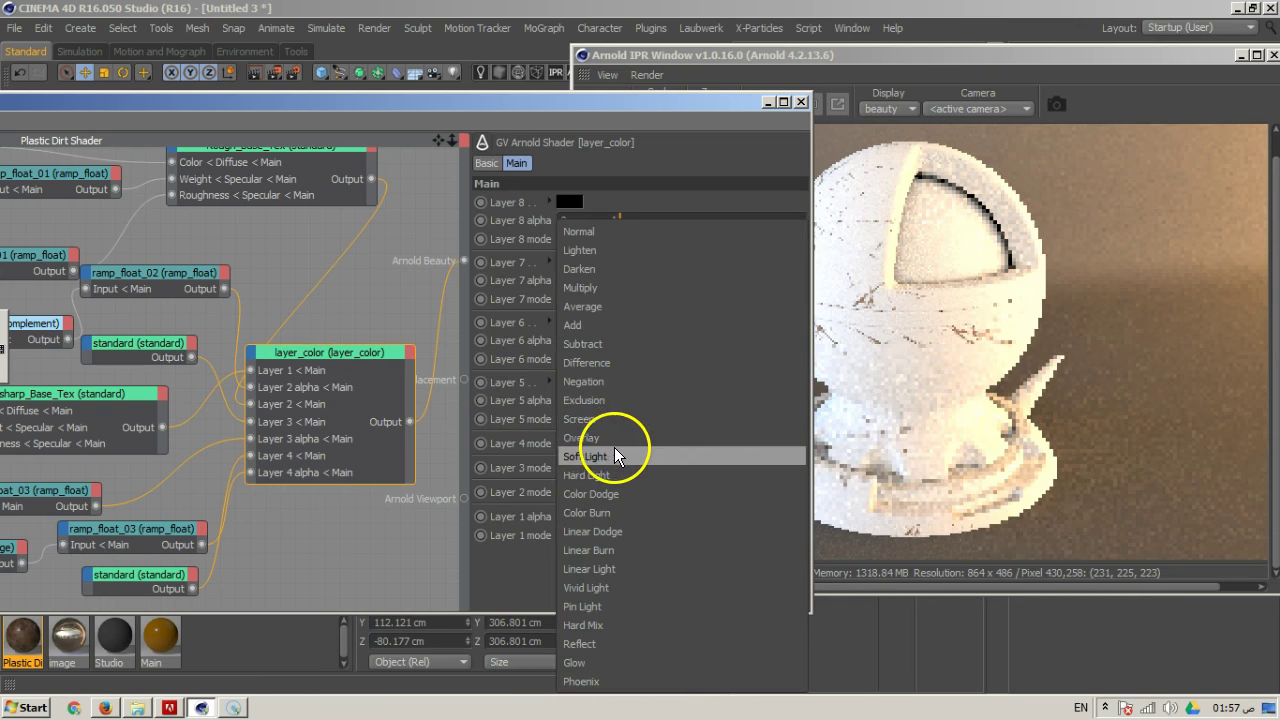
pyautogui.click(615, 456)
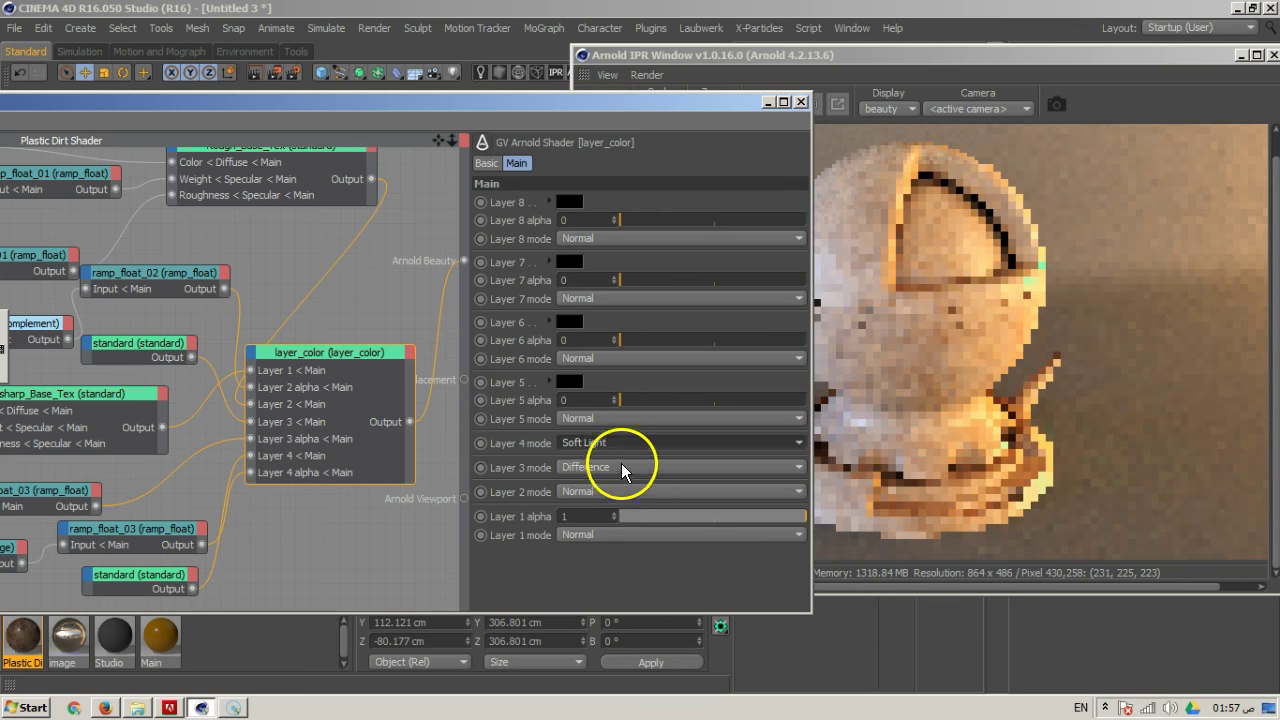
pyautogui.click(622, 468)
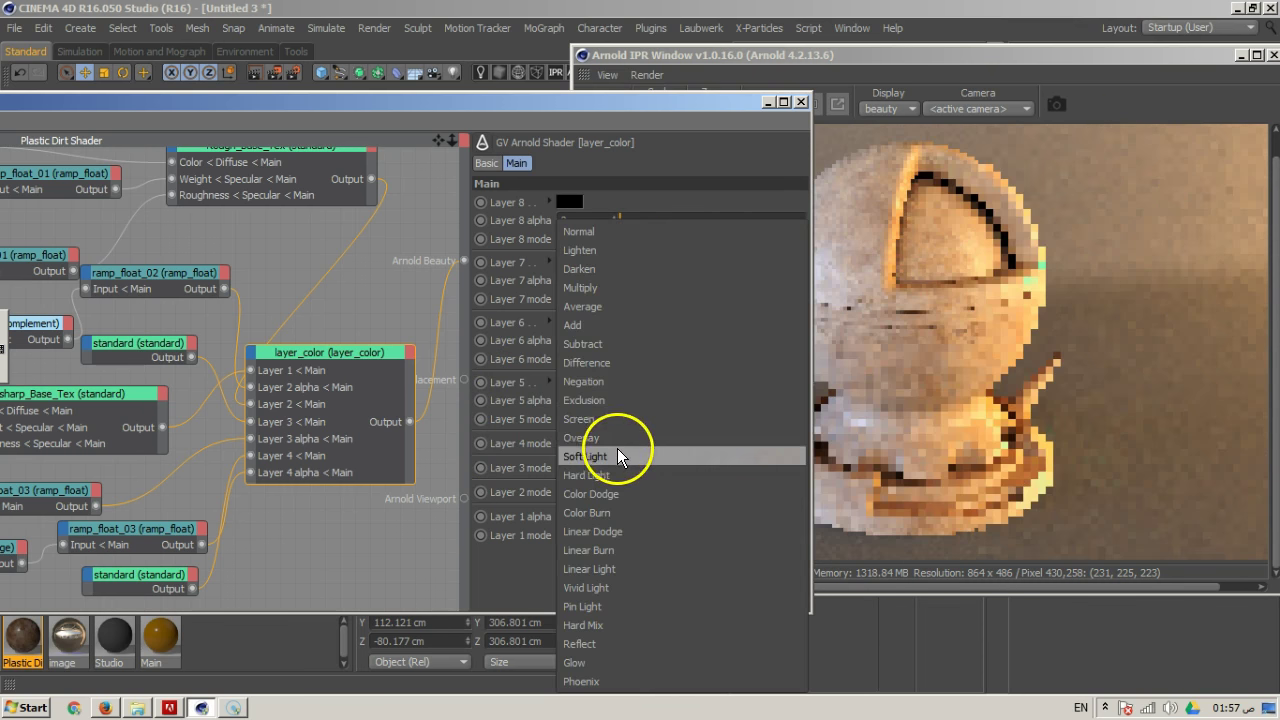
pyautogui.click(624, 288)
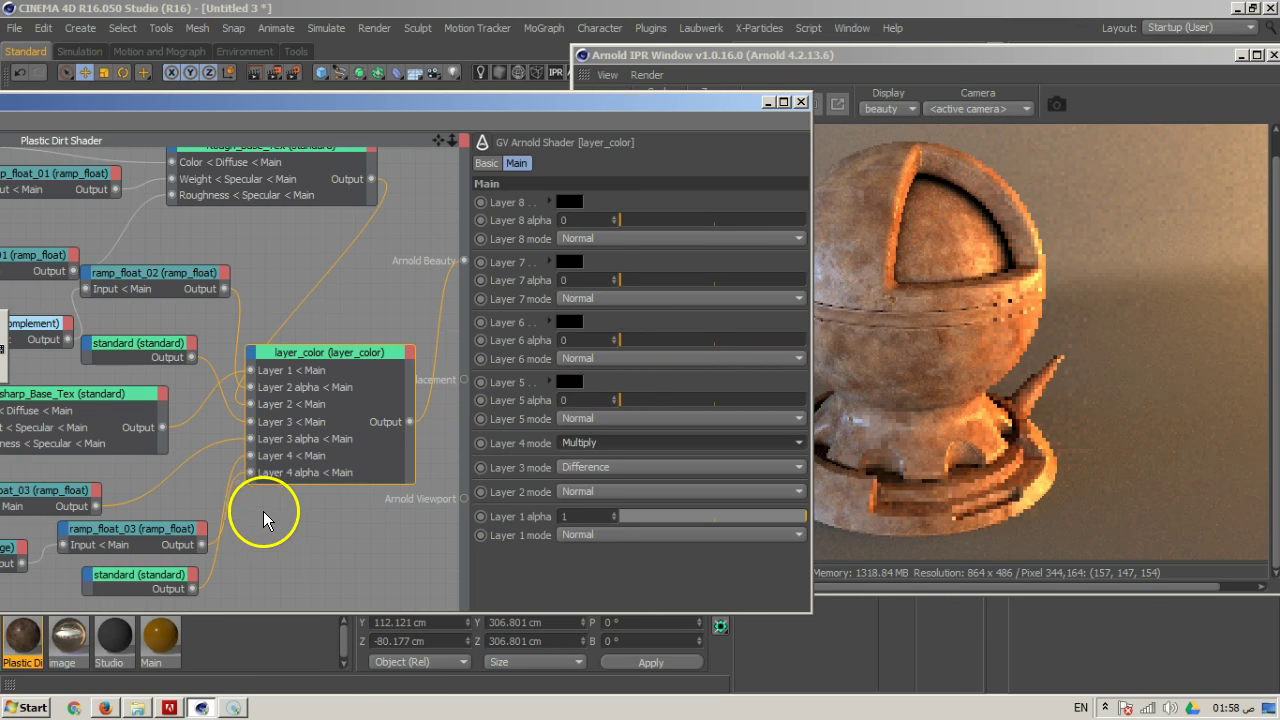
# Set the scratch layer's standard shader diffuse colour to a greyish brown of about hue 22°, saturation 28.8%, value 61%
pyautogui.click(160, 584)
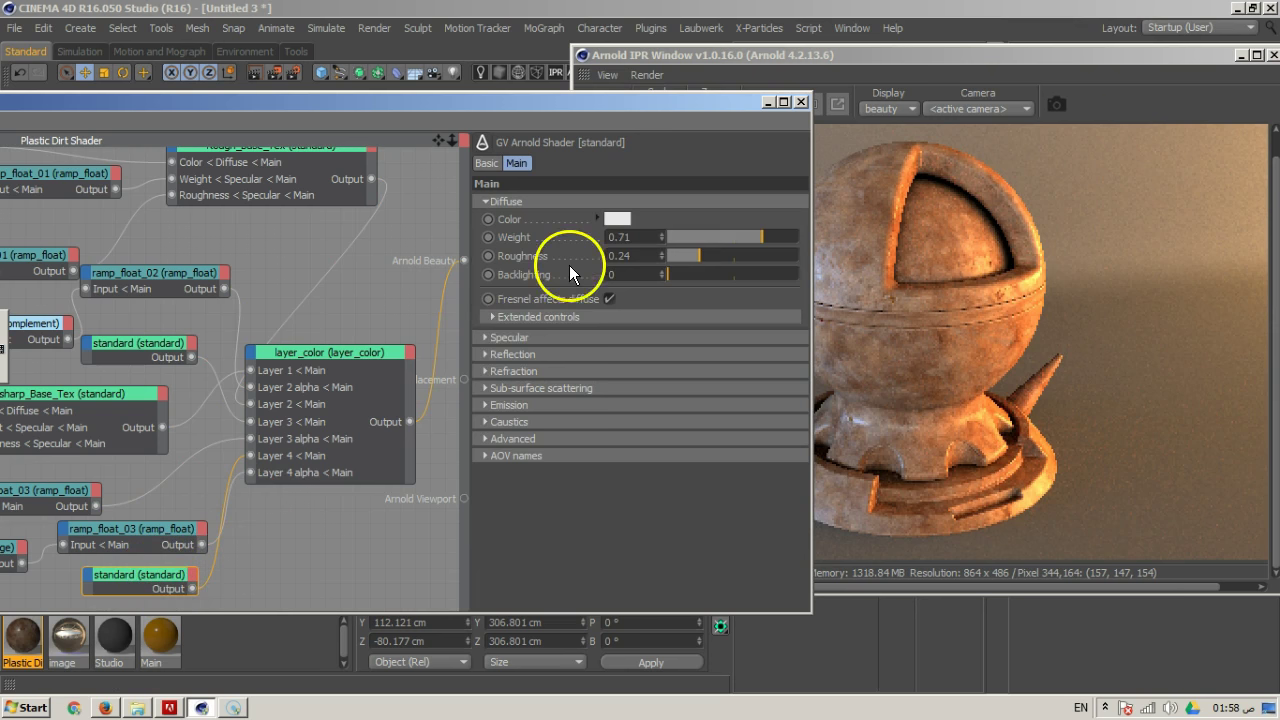
pyautogui.click(617, 220)
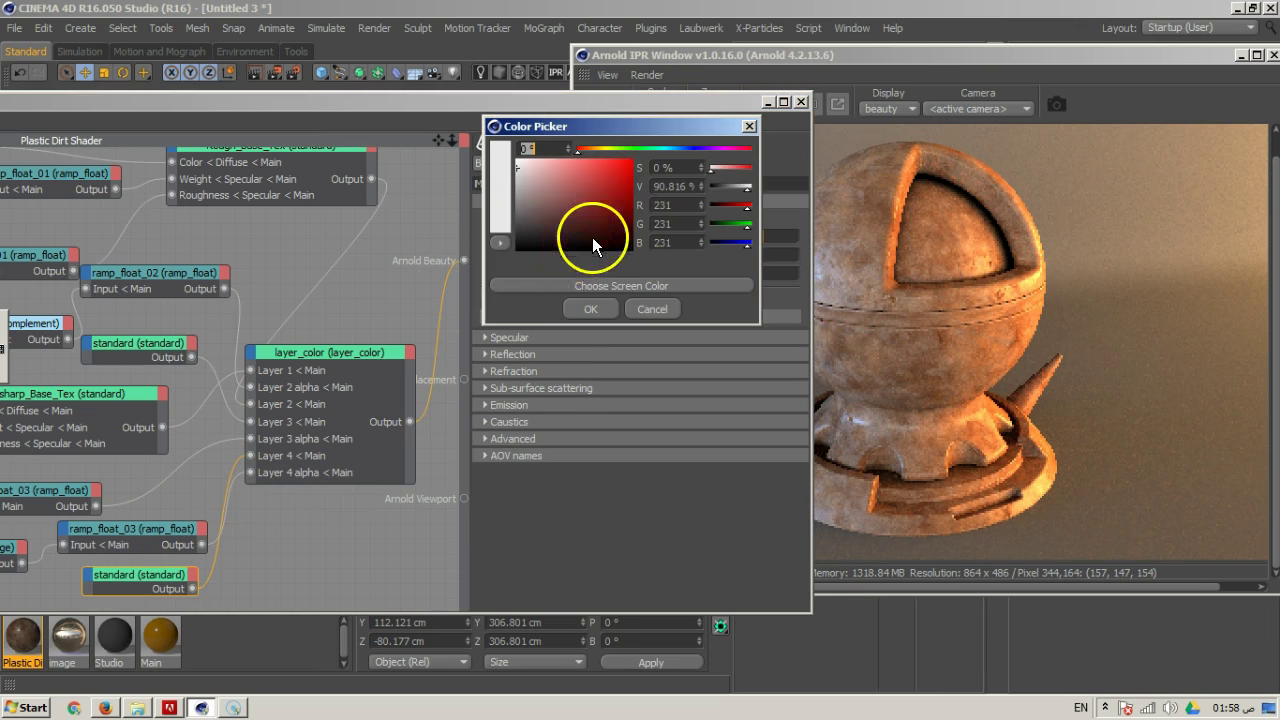
pyautogui.click(588, 149)
pyautogui.click(543, 200)
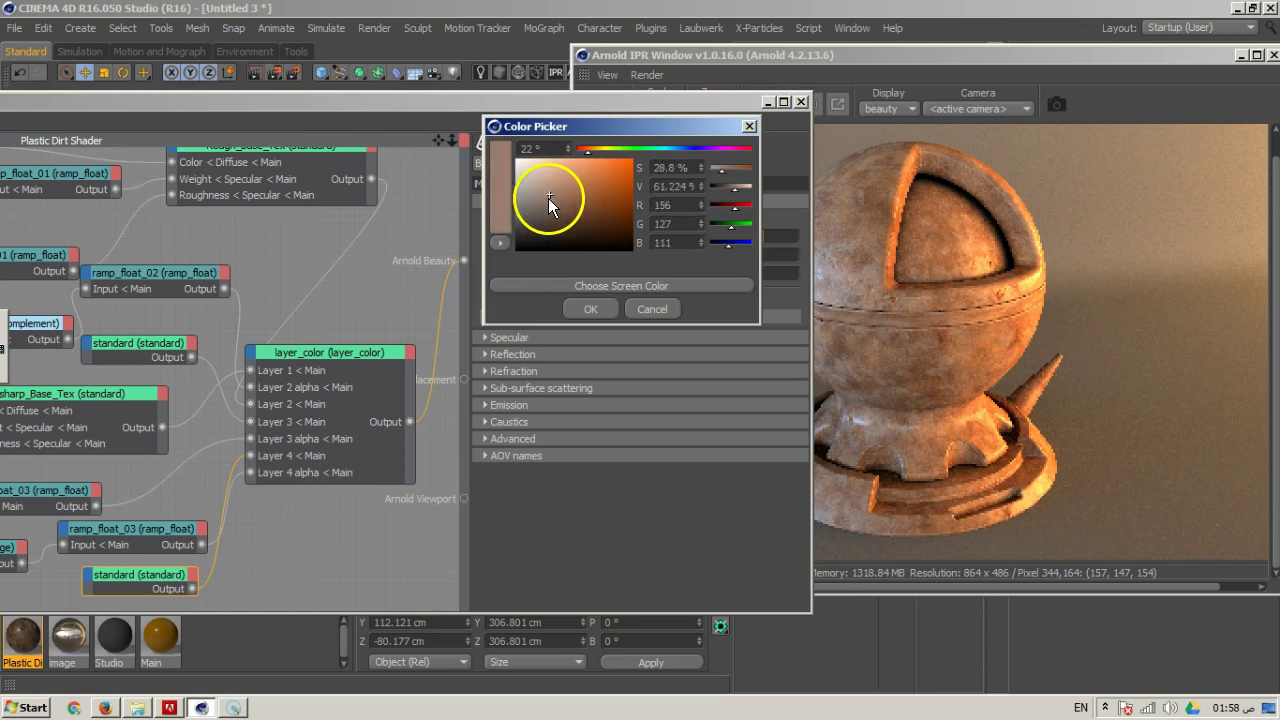
pyautogui.click(592, 310)
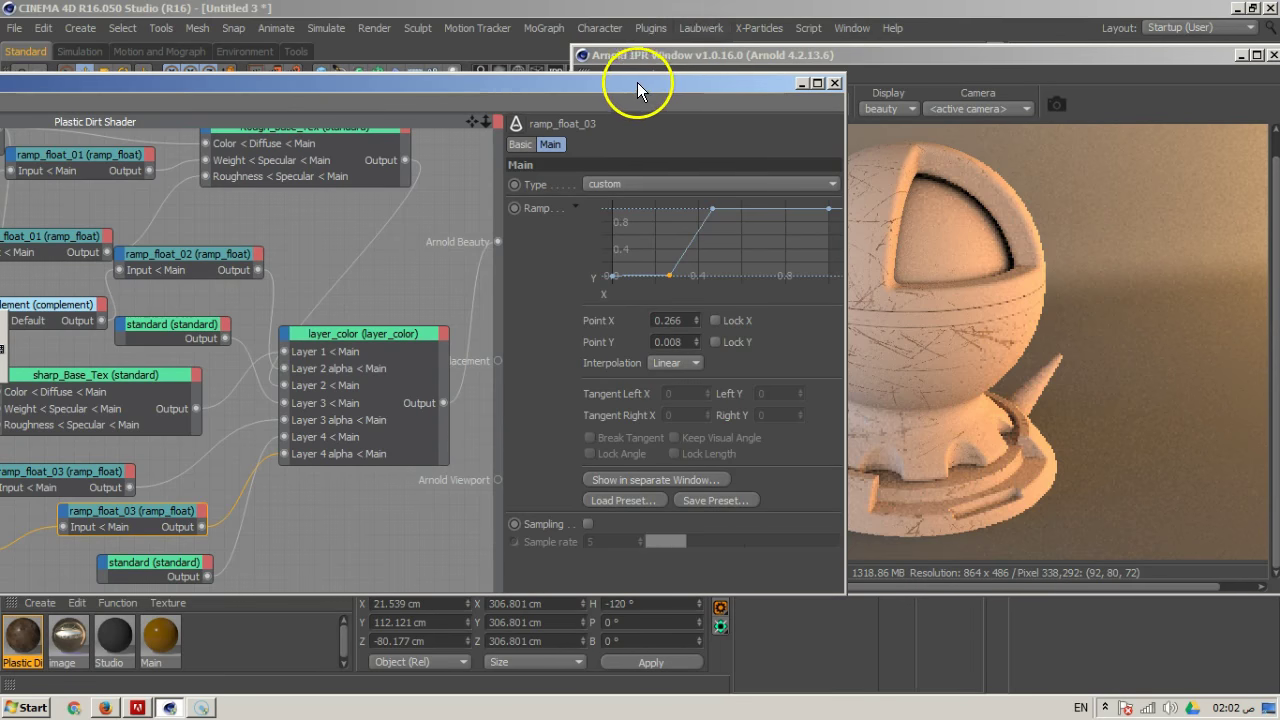
# Delete the duplicated ramp feeding Layer 4 alpha, and remove the Layer 4 input from layer_color
pyautogui.moveTo(637, 82); pyautogui.dragTo(892, 41)
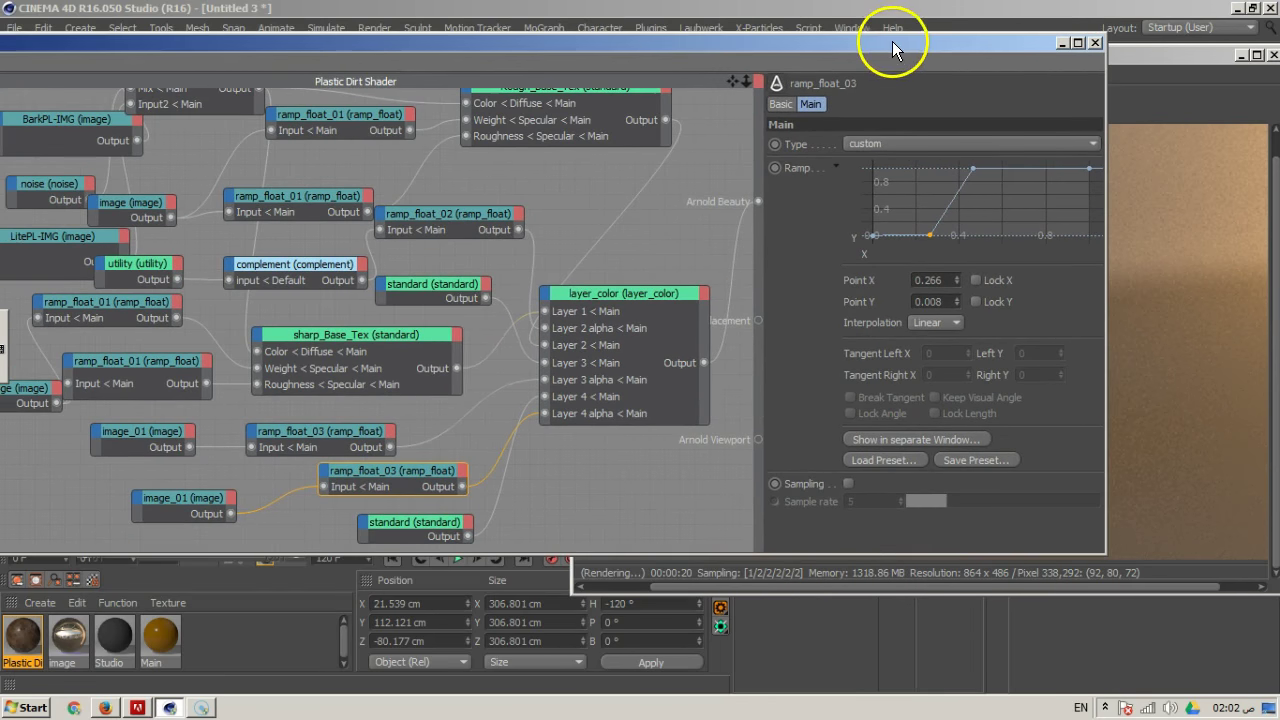
pyautogui.press('Delete')
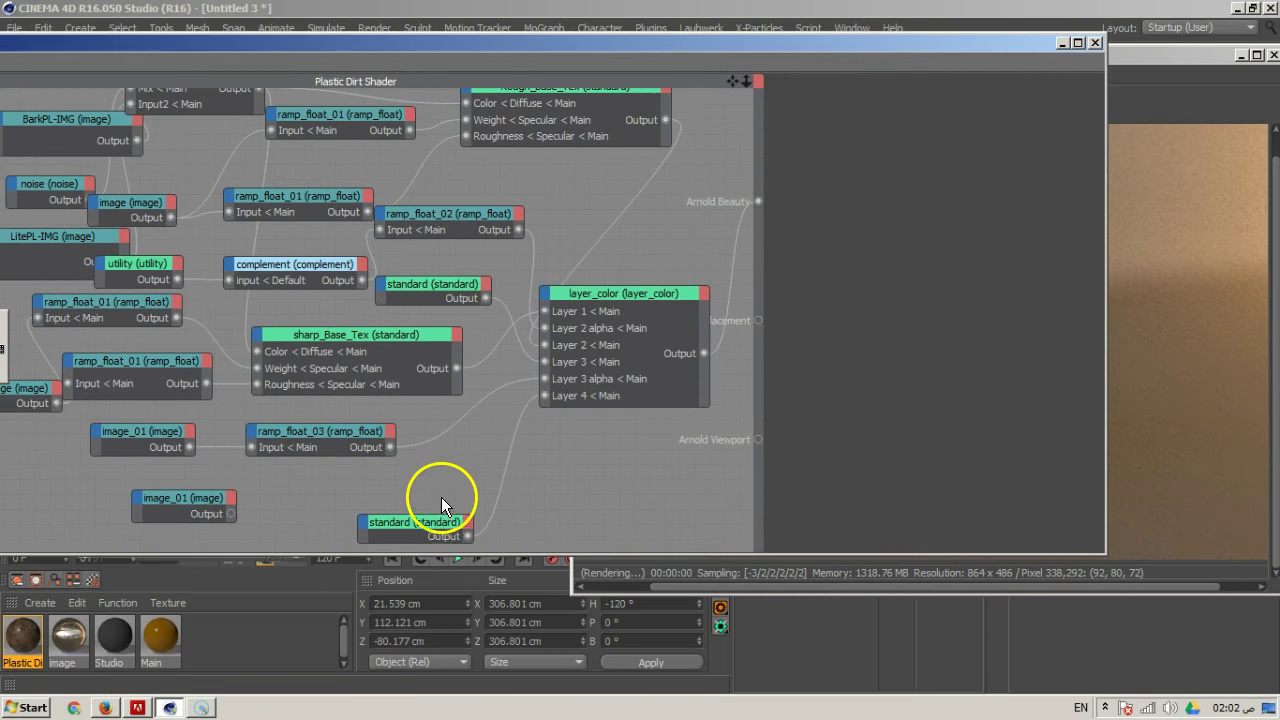
pyautogui.click(197, 499)
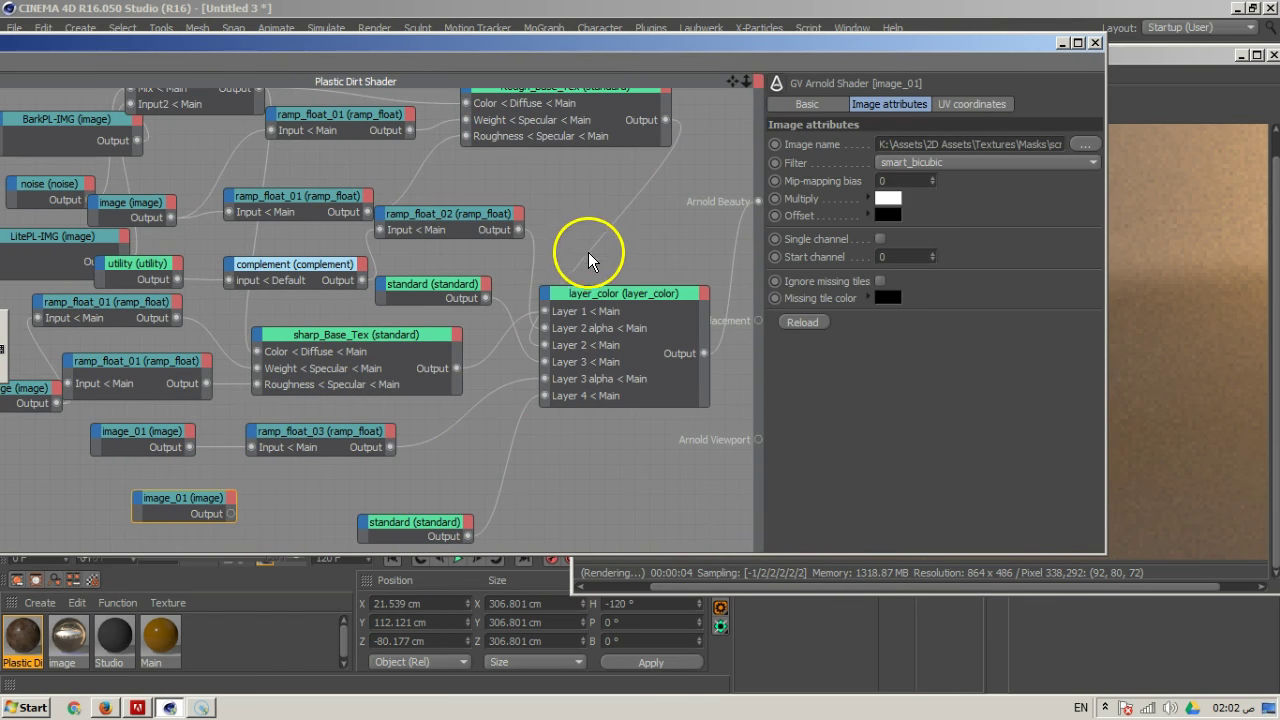
pyautogui.moveTo(790, 52); pyautogui.dragTo(522, 165)
pyautogui.click(246, 600)
pyautogui.press('Delete')
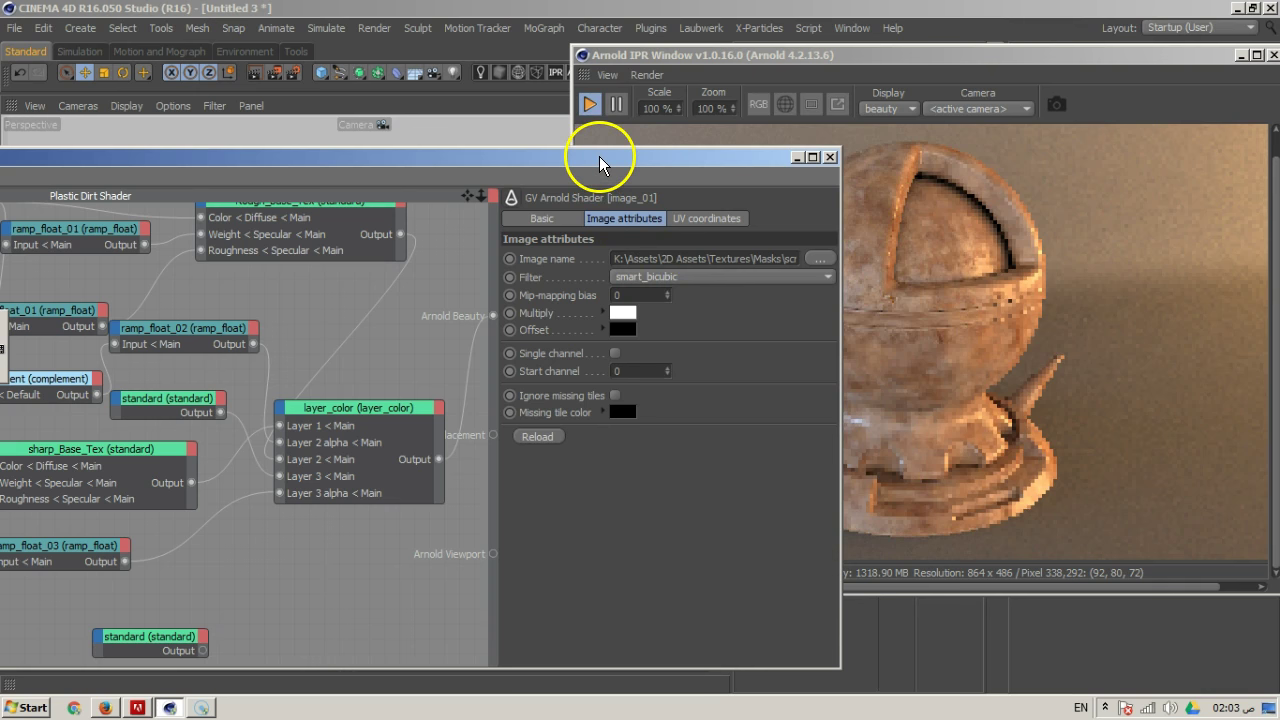
# Look through the scratch textures in the Masks folder for the unconnected scratch image, and close the file browser without choosing one
pyautogui.moveTo(608, 157); pyautogui.dragTo(902, 104)
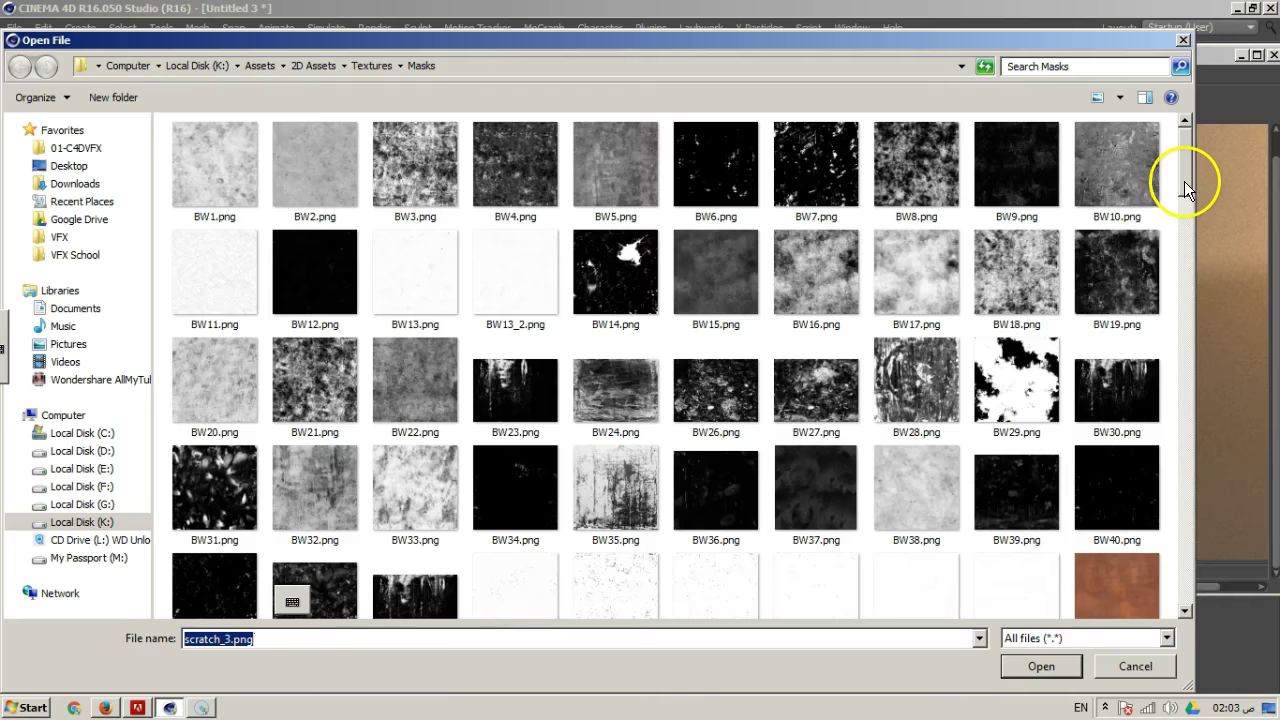
pyautogui.moveTo(1184, 190); pyautogui.dragTo(1224, 337)
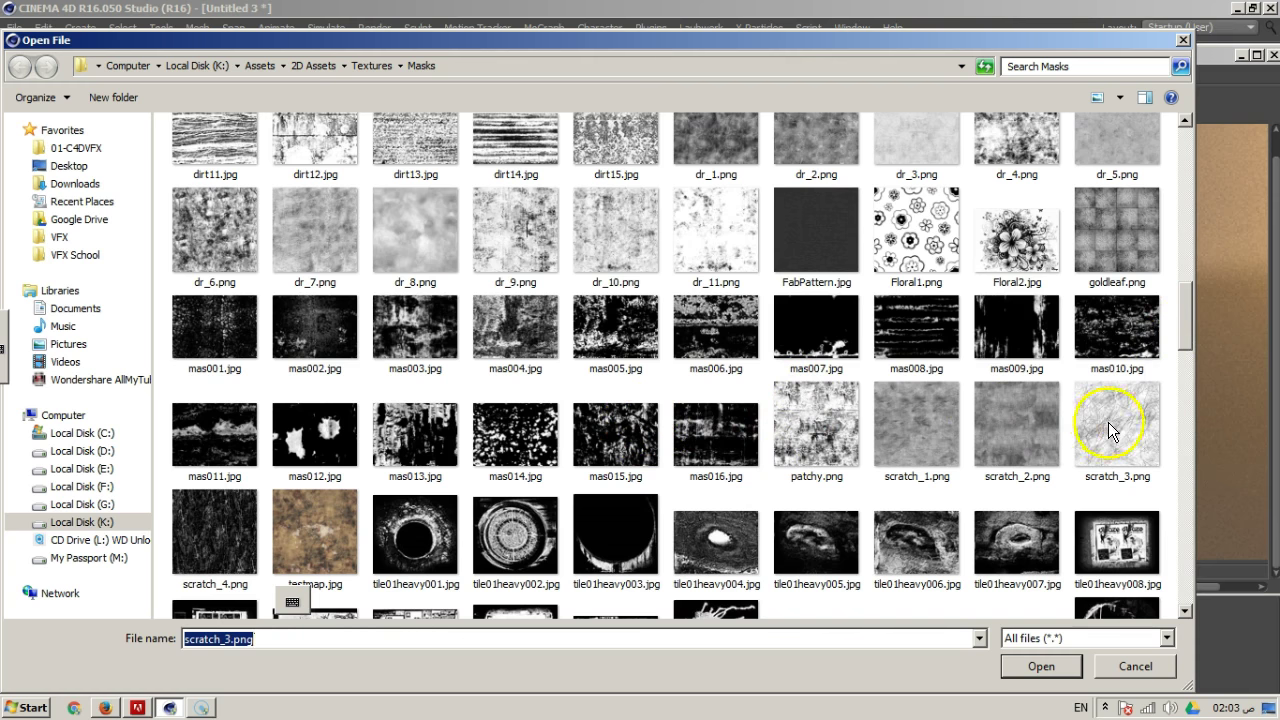
pyautogui.click(1138, 663)
# Add a complement shader fed by the scratch image, and route its output to Arnold Beauty
pyautogui.click(545, 107)
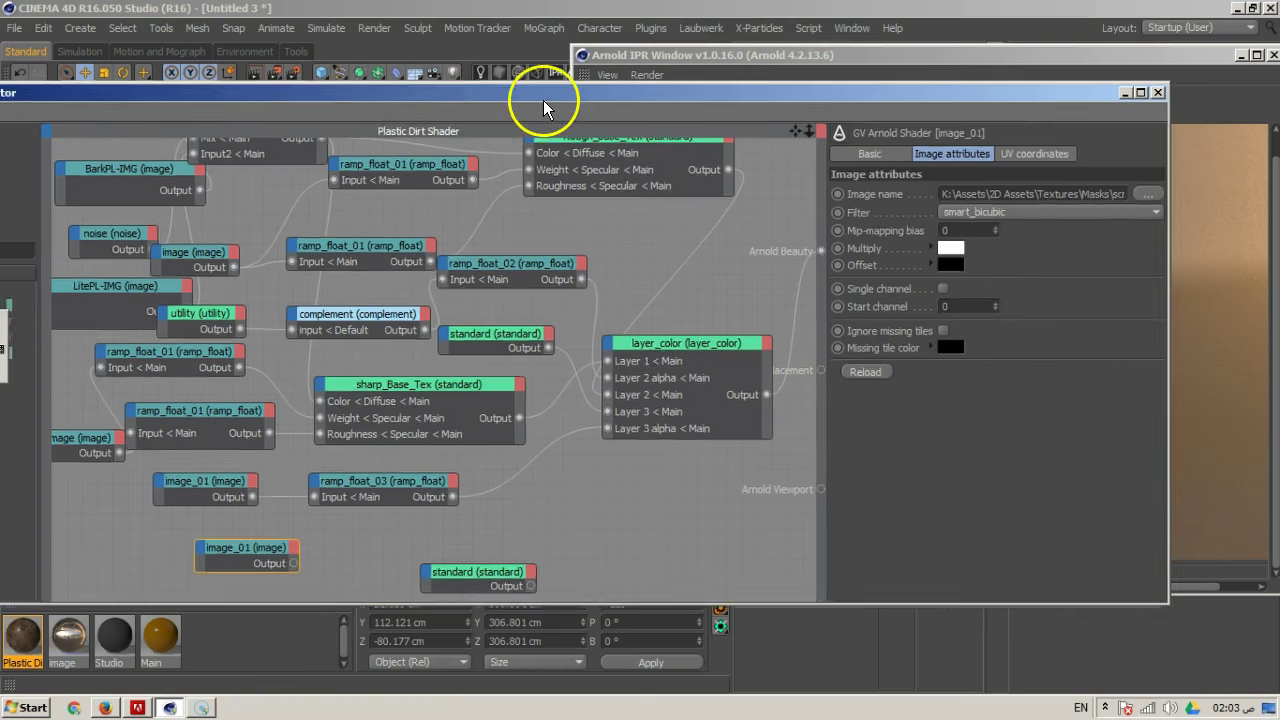
pyautogui.moveTo(545, 107); pyautogui.dragTo(783, 106)
pyautogui.click(143, 250)
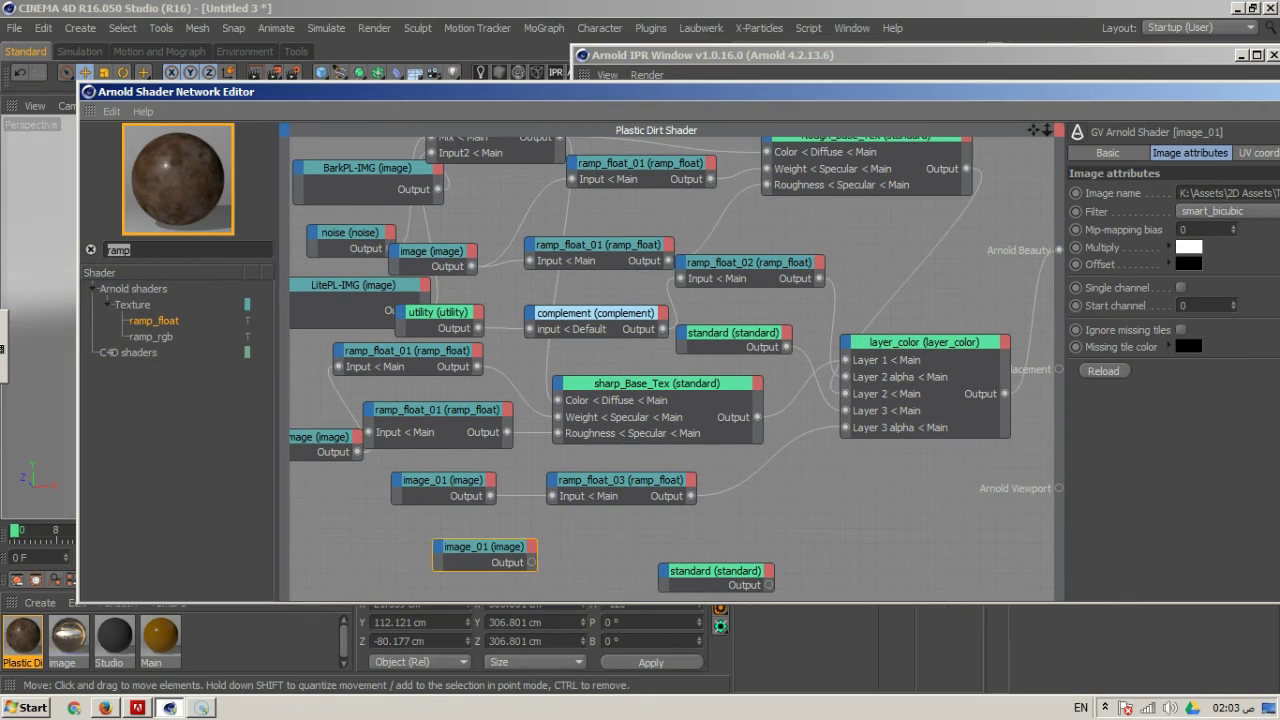
pyautogui.write('com')
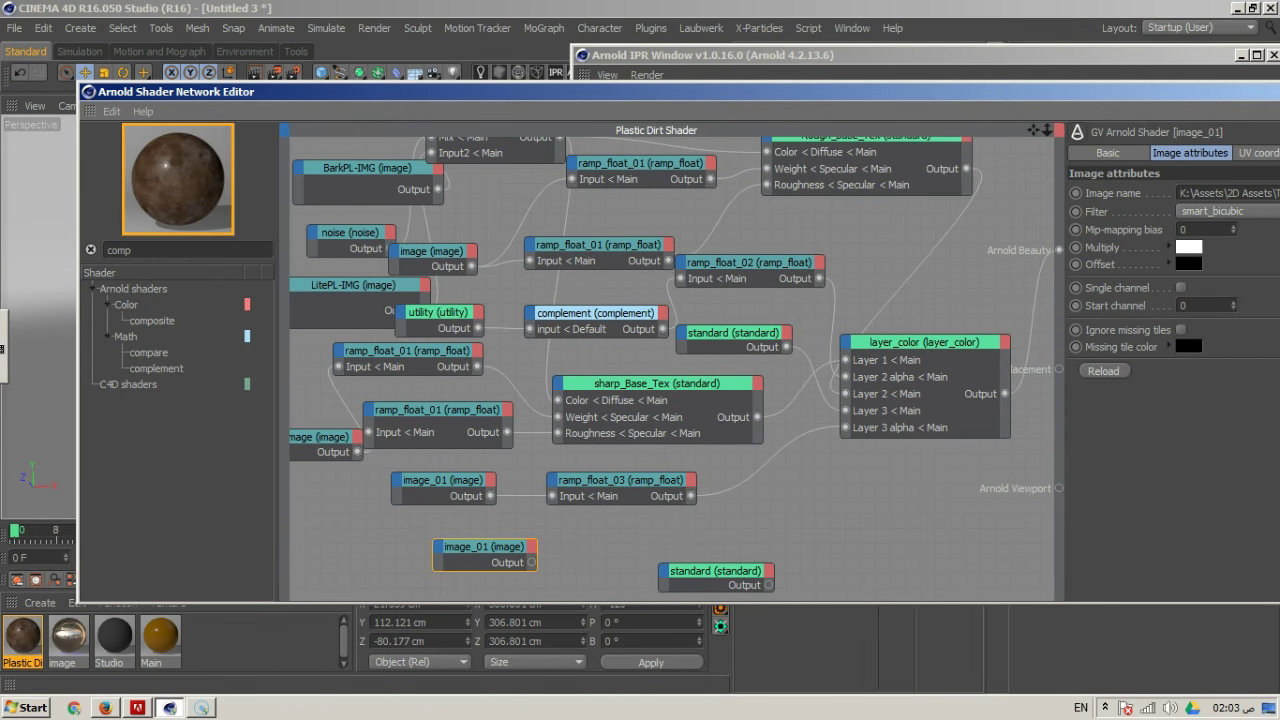
pyautogui.moveTo(778, 515); pyautogui.dragTo(640, 536)
pyautogui.moveTo(533, 562); pyautogui.dragTo(640, 547)
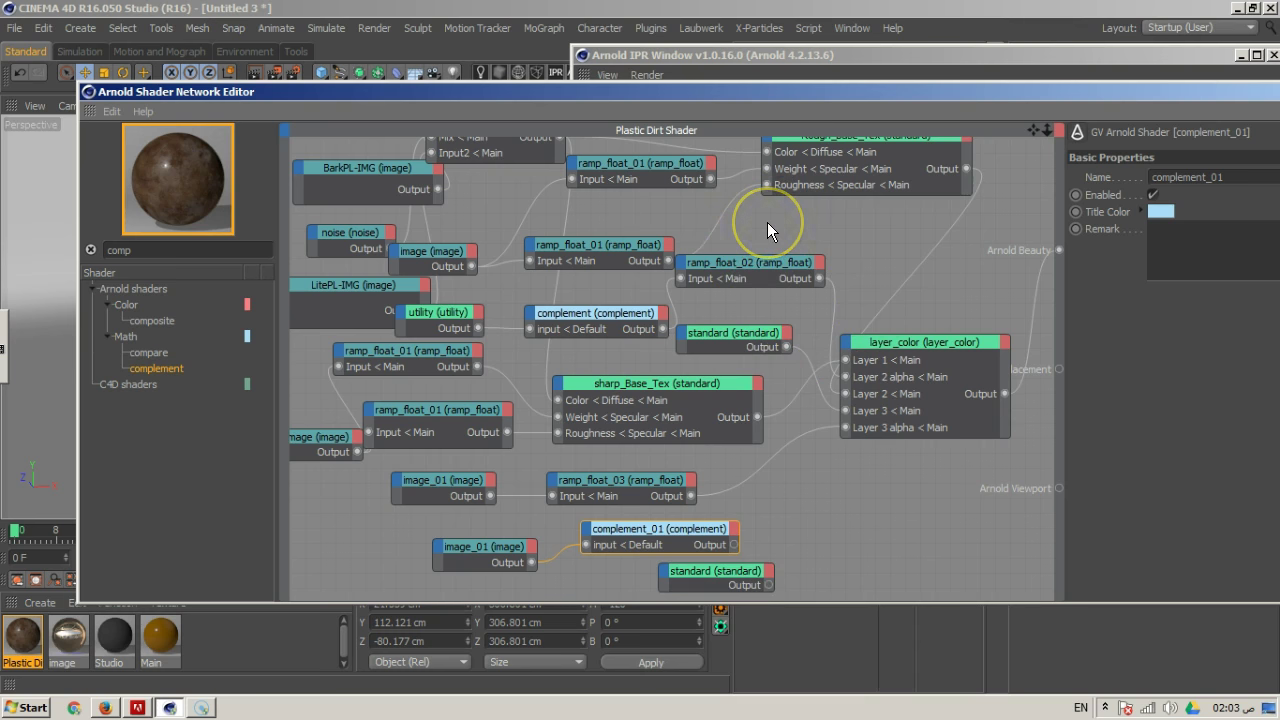
pyautogui.moveTo(1017, 97); pyautogui.dragTo(405, 148)
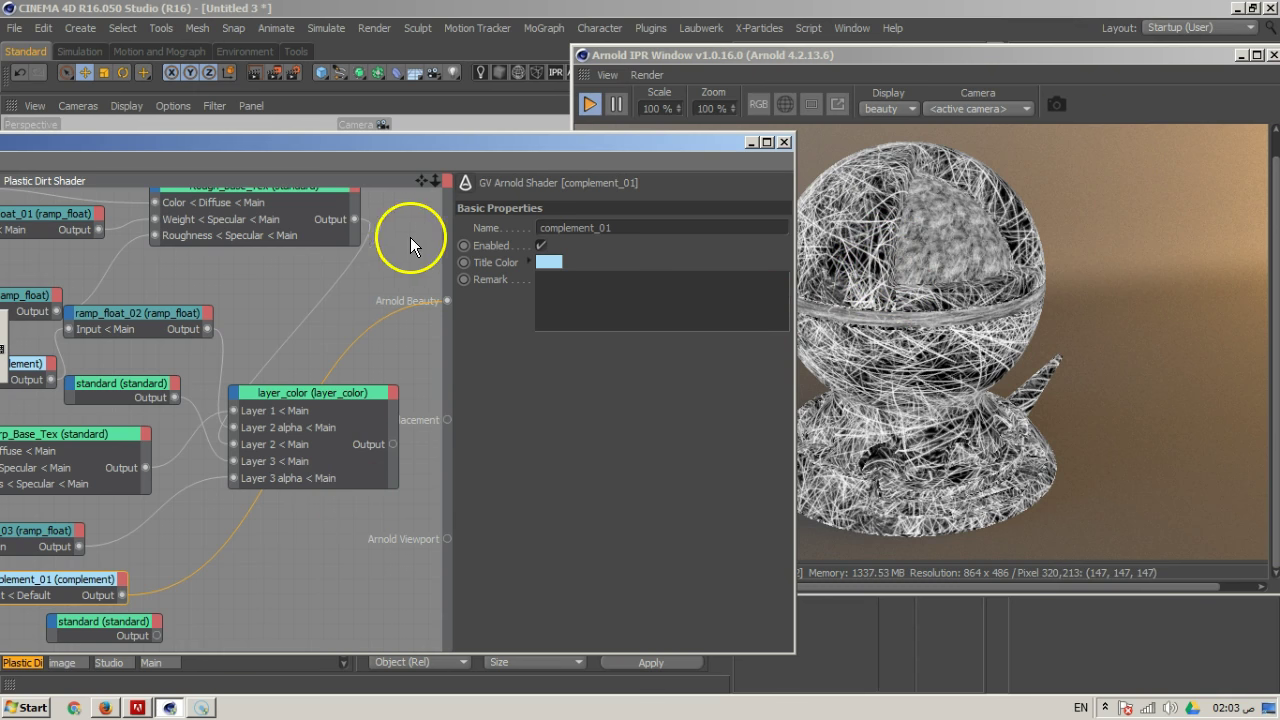
# Set Scale U and Scale V to 1 in the scratch image's UV coordinates, and check the IPR render
pyautogui.moveTo(425, 142); pyautogui.dragTo(565, 124)
pyautogui.click(29, 584)
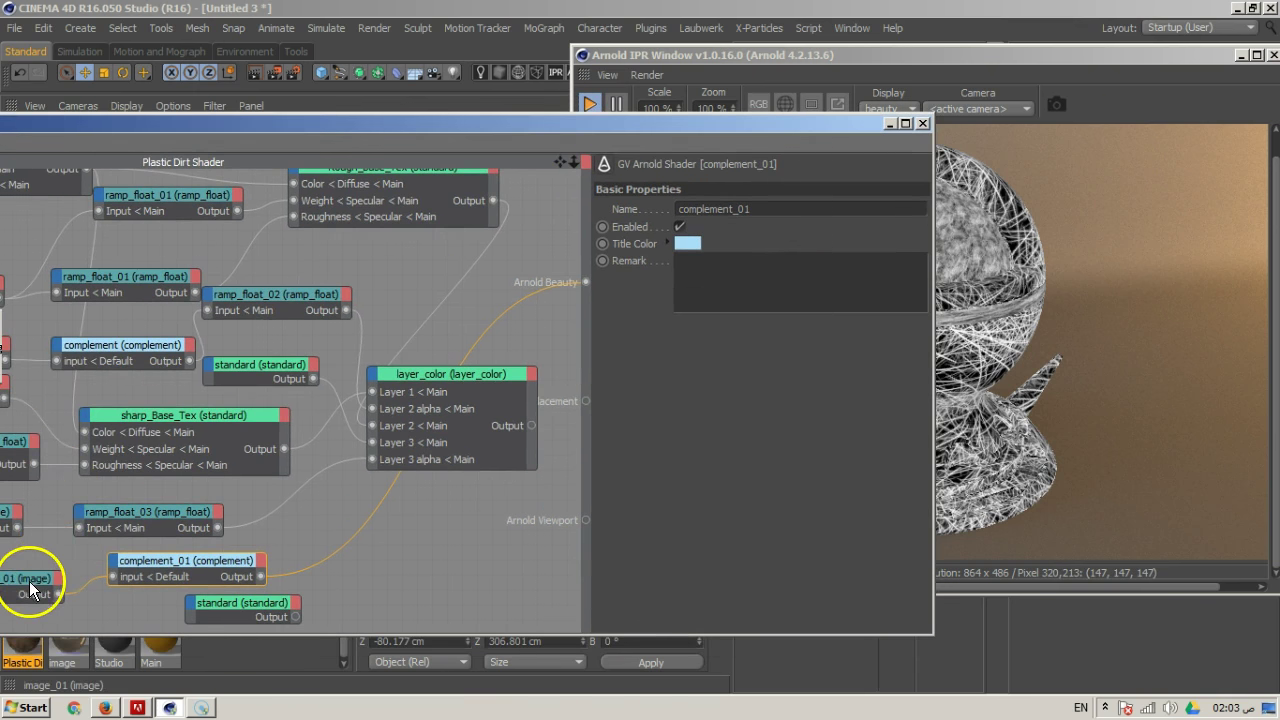
pyautogui.click(799, 184)
pyautogui.doubleClick(688, 304)
pyautogui.write('1')
pyautogui.press('Tab')
pyautogui.write('1')
pyautogui.press('Return')
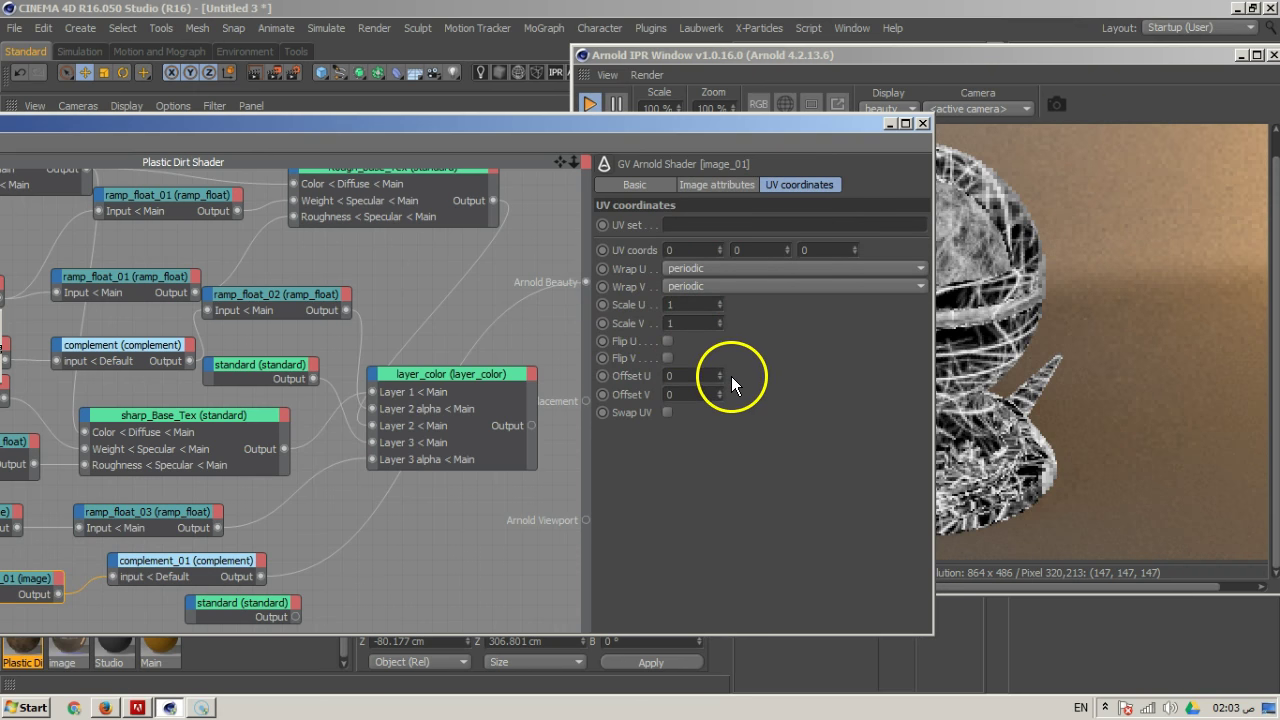
pyautogui.moveTo(805, 124); pyautogui.dragTo(588, 151)
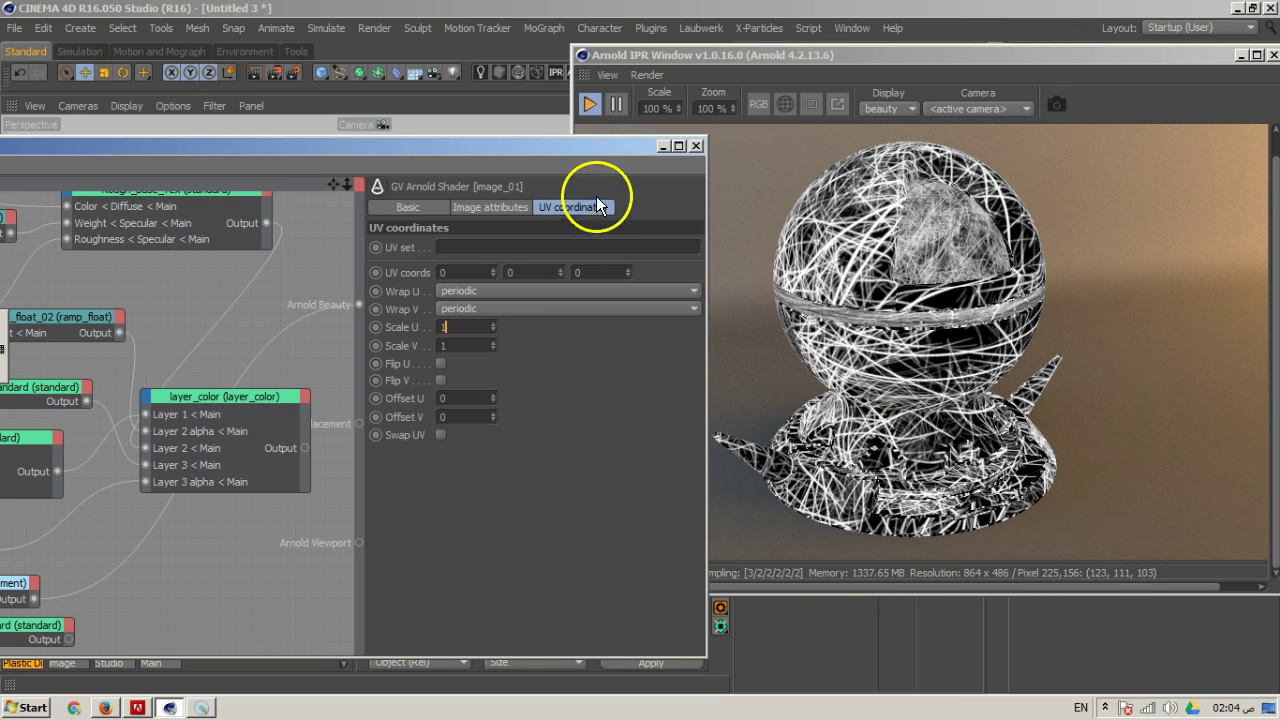
# Try a Scale U and Scale V of 0.2 on the scratch image, and return both to 1
pyautogui.moveTo(588, 148); pyautogui.dragTo(674, 109)
pyautogui.click(593, 288)
pyautogui.write('0.2')
pyautogui.press('Return')
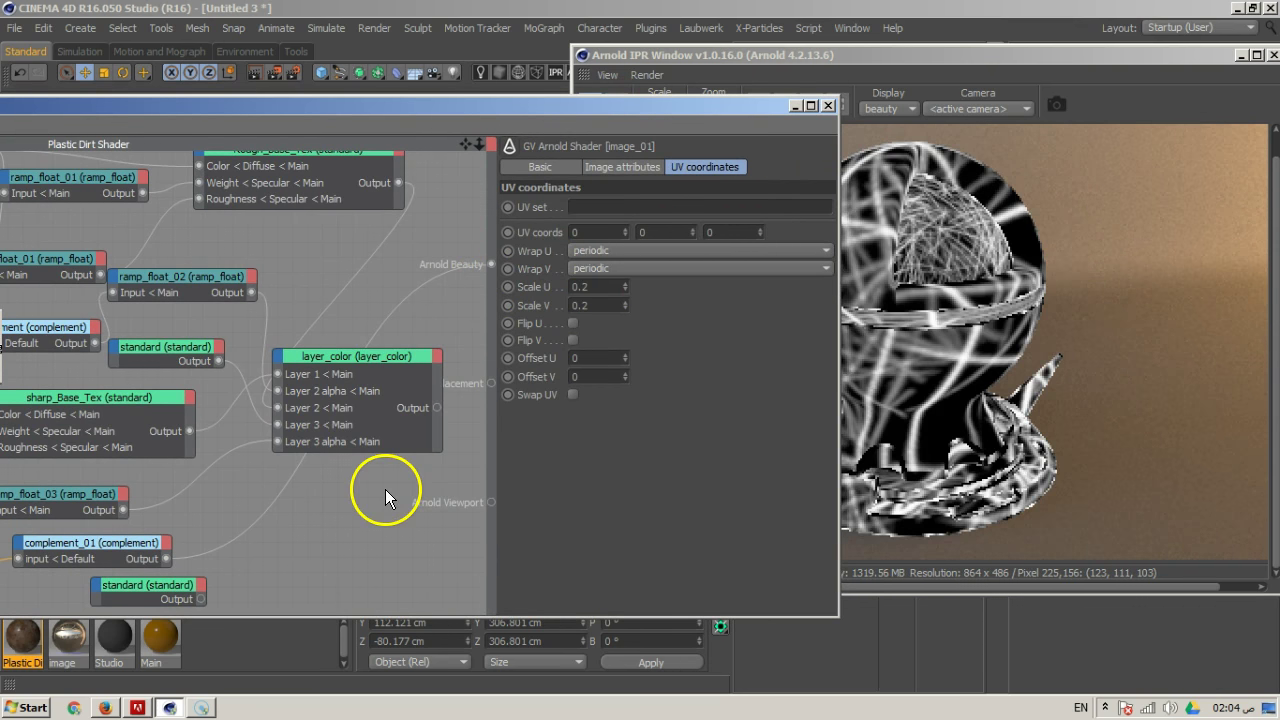
pyautogui.doubleClick(590, 288)
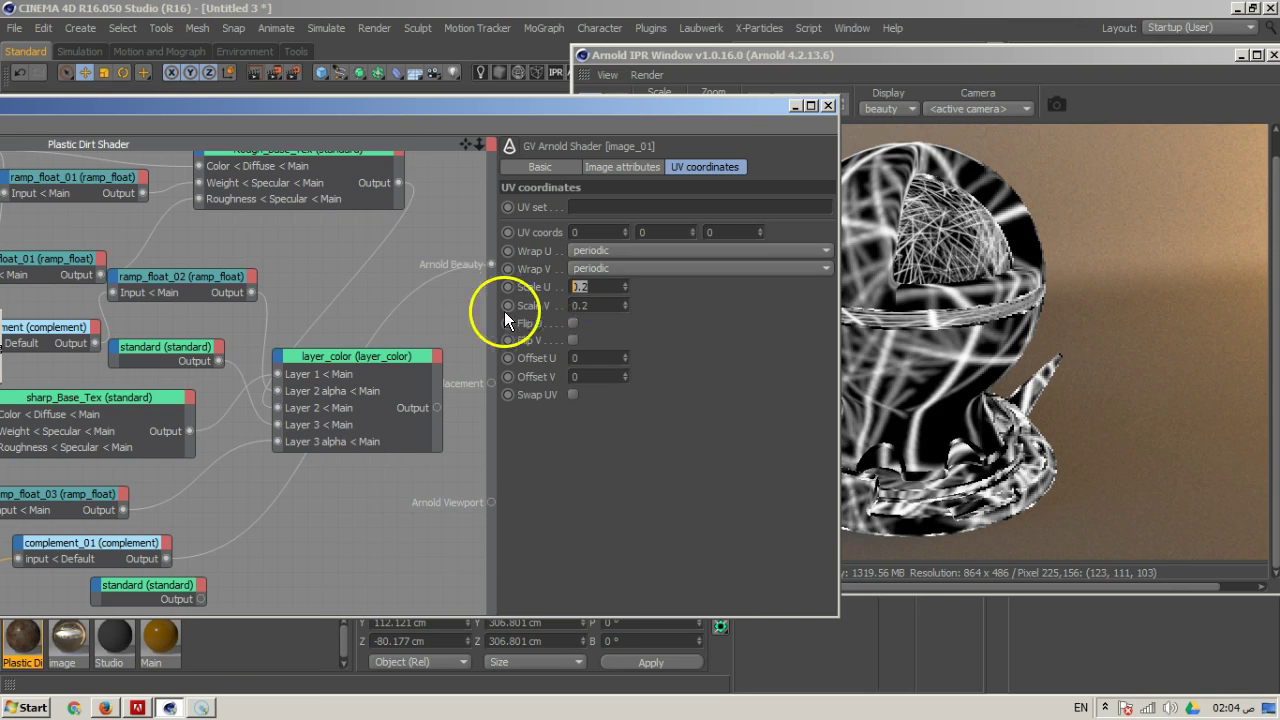
pyautogui.write('1')
pyautogui.press('Tab')
pyautogui.write('1')
pyautogui.press('Return')
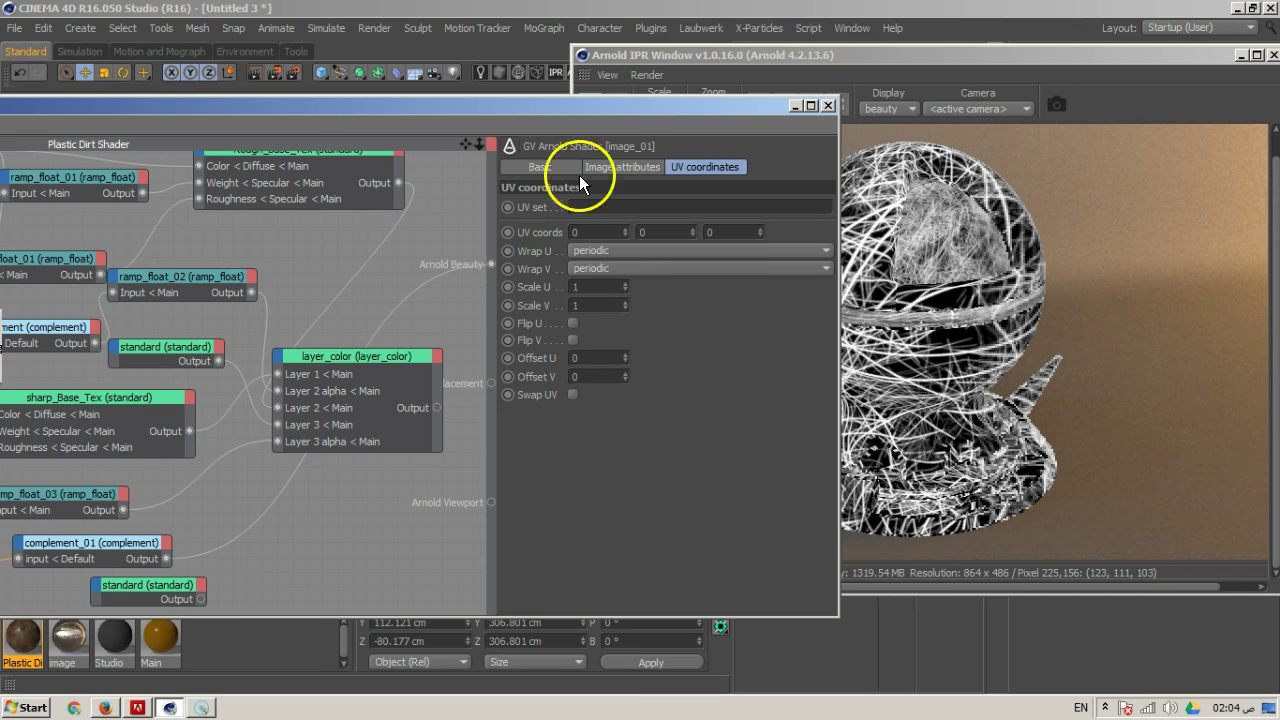
# Add a new ramp_float shader to the network and feed the inverted scratch image from the complement shader into its input
pyautogui.moveTo(575, 108); pyautogui.dragTo(790, 81)
pyautogui.moveTo(583, 84); pyautogui.dragTo(863, 51)
pyautogui.doubleClick(106, 229)
pyautogui.write('ramp')
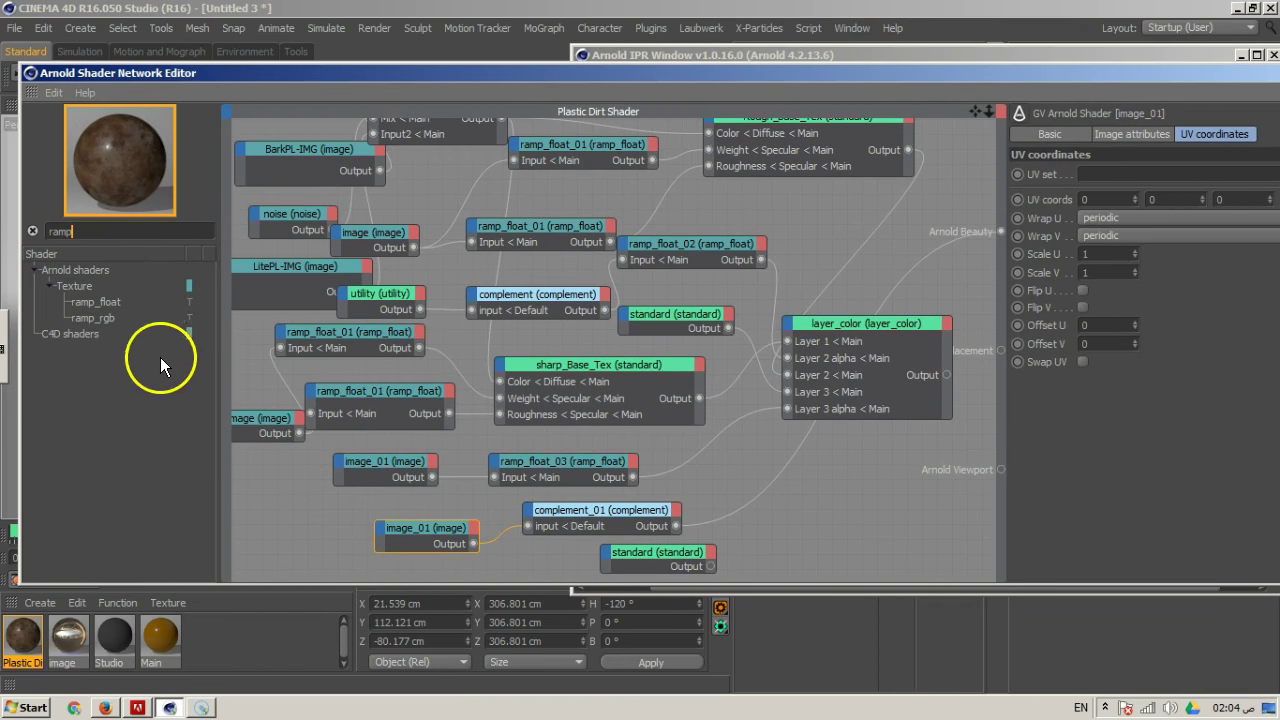
pyautogui.moveTo(112, 300); pyautogui.dragTo(775, 482)
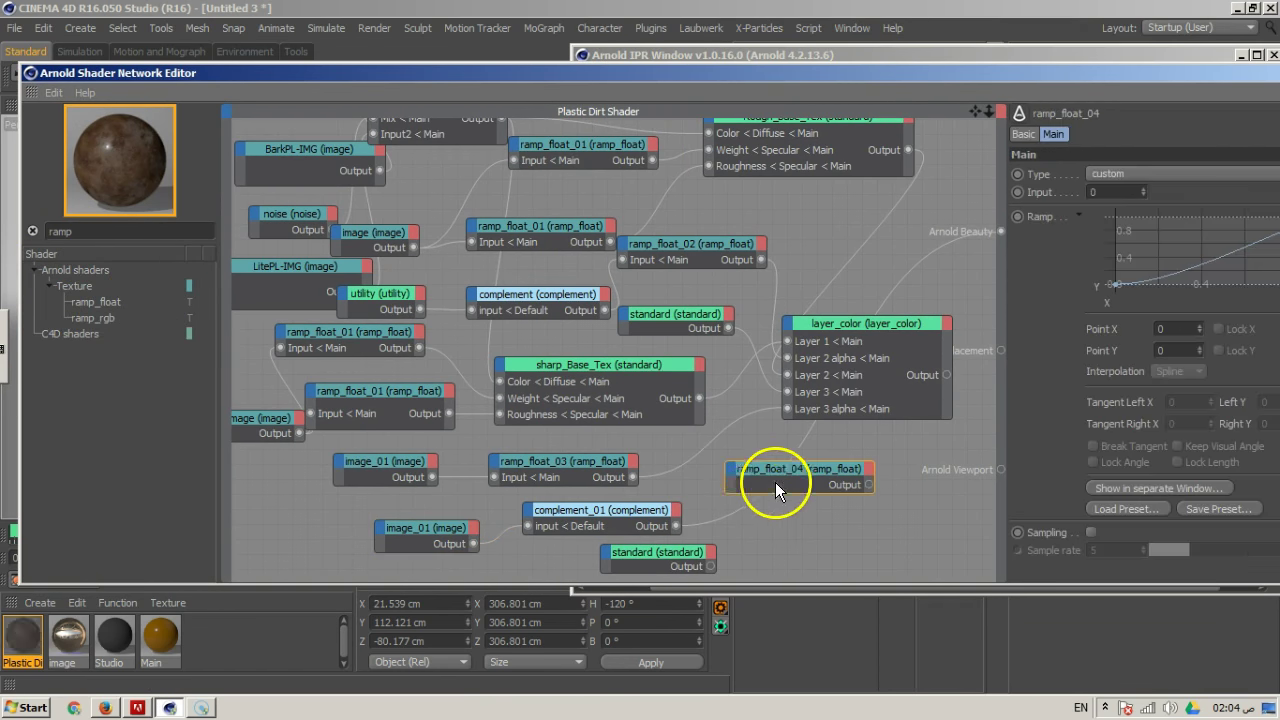
pyautogui.click(720, 515)
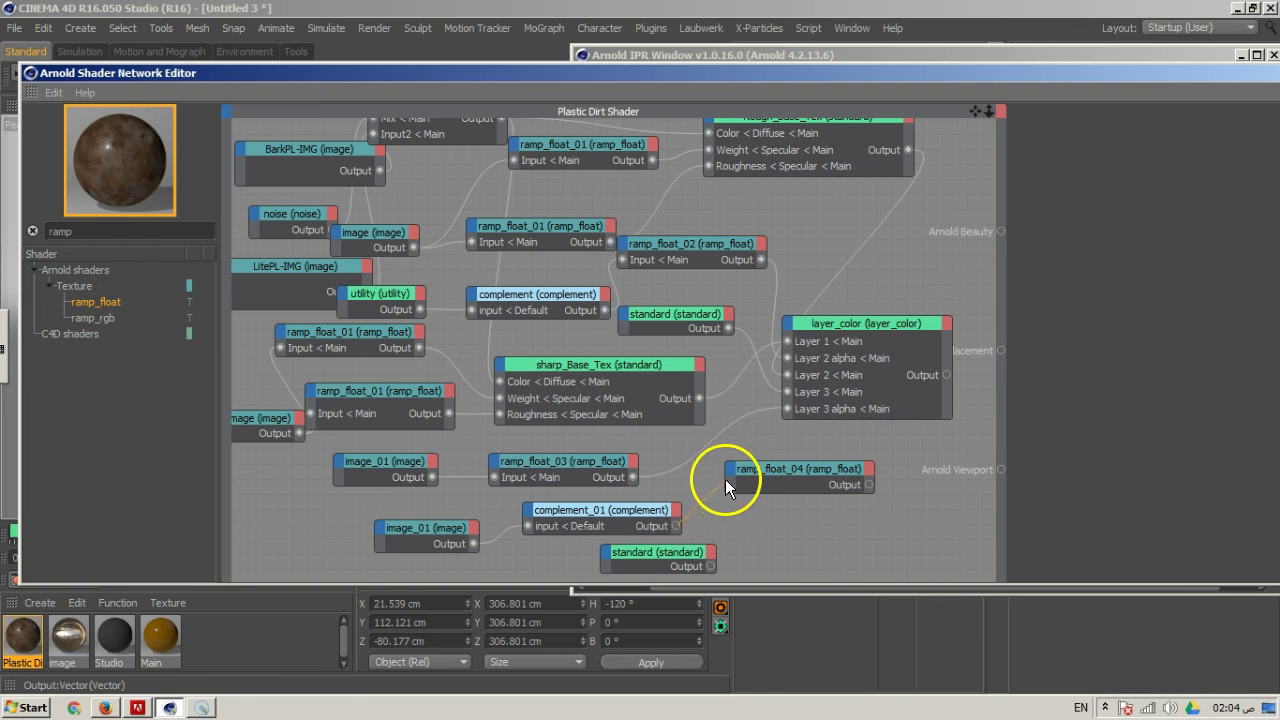
pyautogui.moveTo(725, 479); pyautogui.dragTo(731, 476)
# Route the new ramp's output to Arnold Beauty and bring the IPR render into view to preview the mask
pyautogui.click(860, 484)
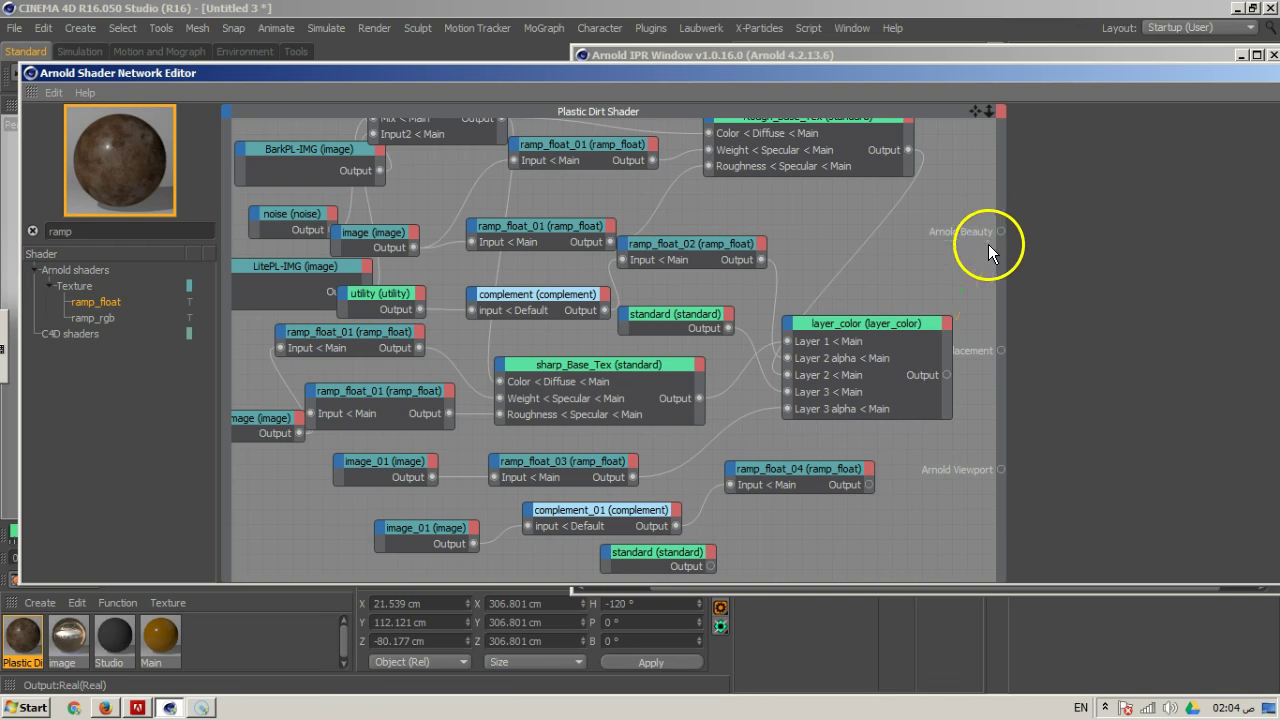
pyautogui.moveTo(866, 485); pyautogui.dragTo(999, 232)
pyautogui.moveTo(994, 101); pyautogui.dragTo(443, 106)
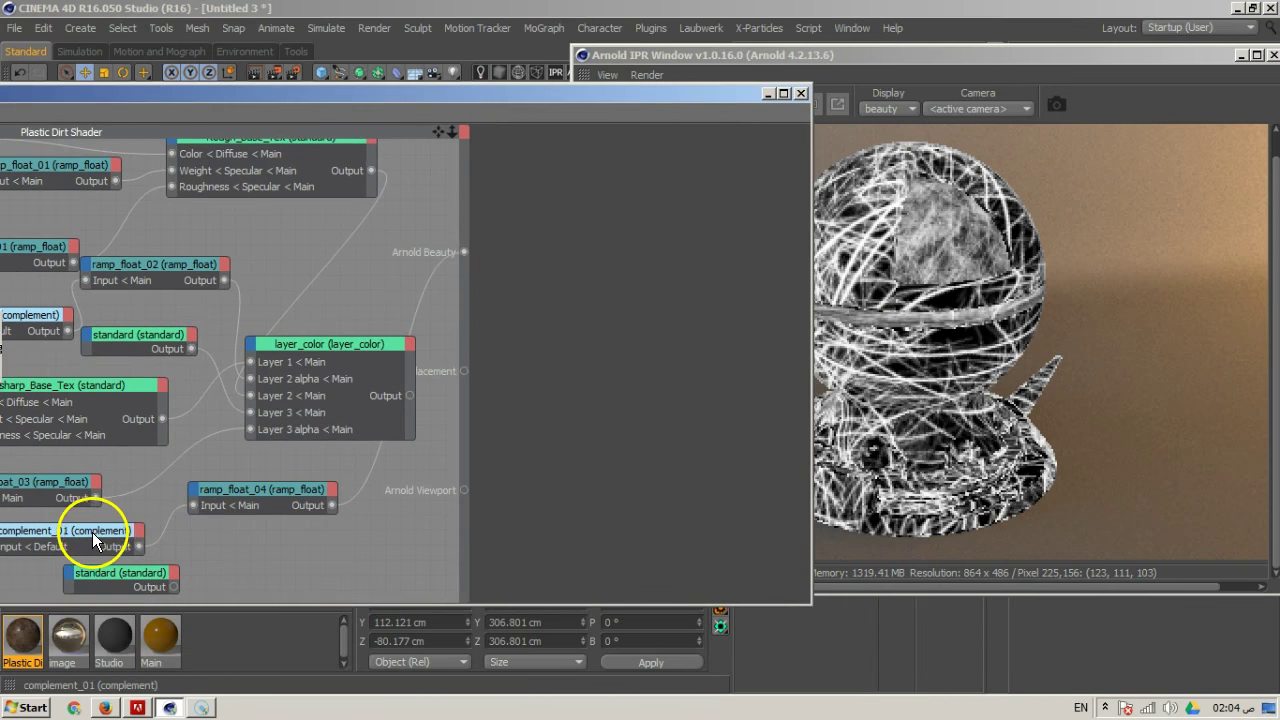
# Open the curve of ramp_float_04 in its own window and set both end points to Linear interpolation
pyautogui.click(247, 495)
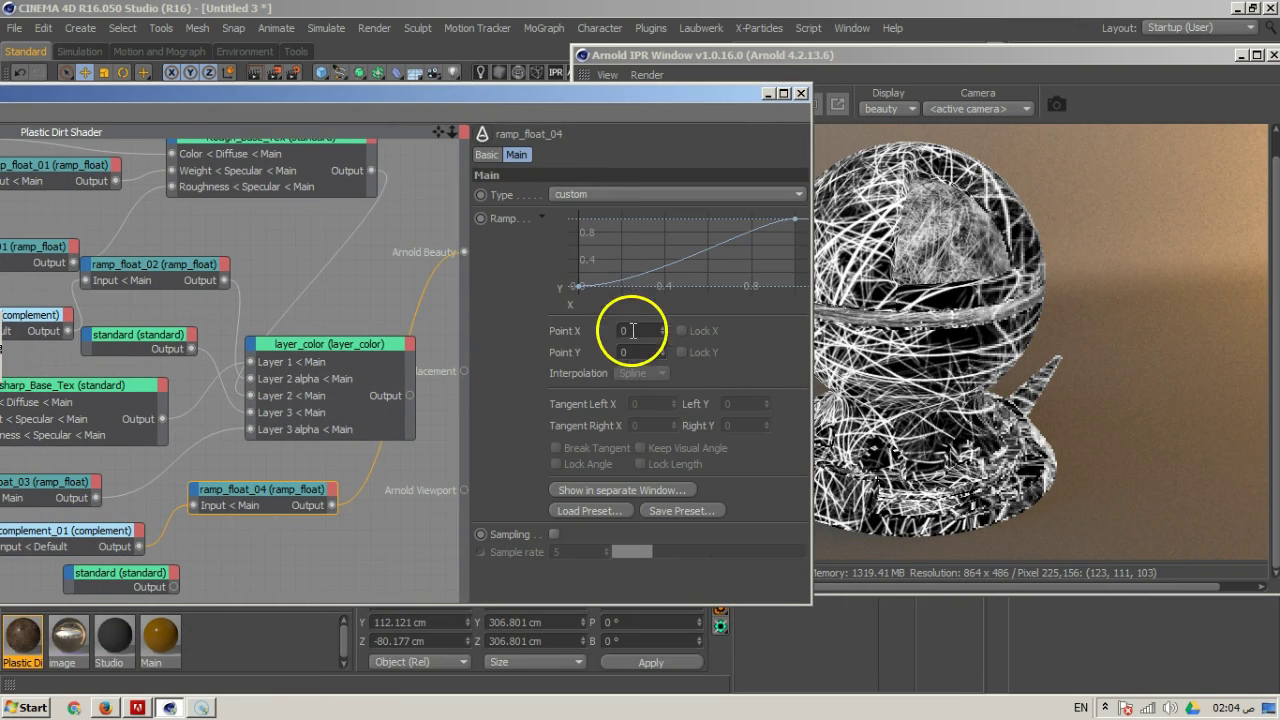
pyautogui.click(645, 489)
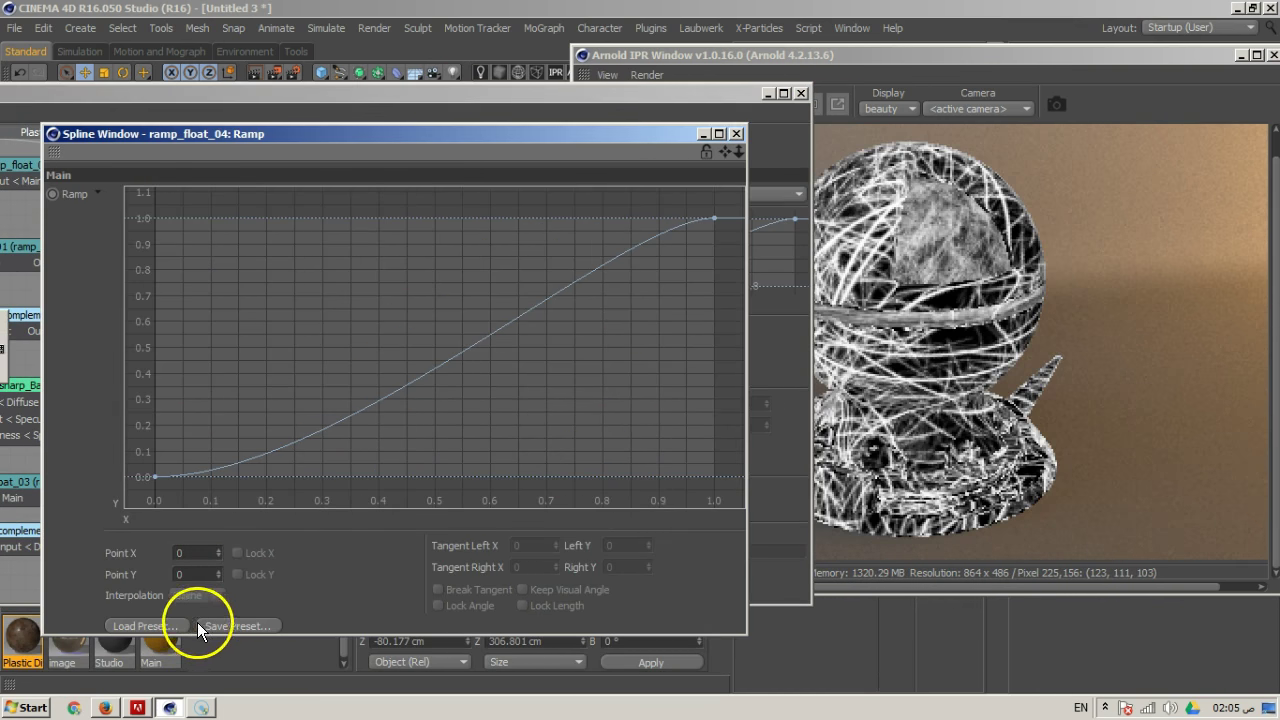
pyautogui.click(154, 476)
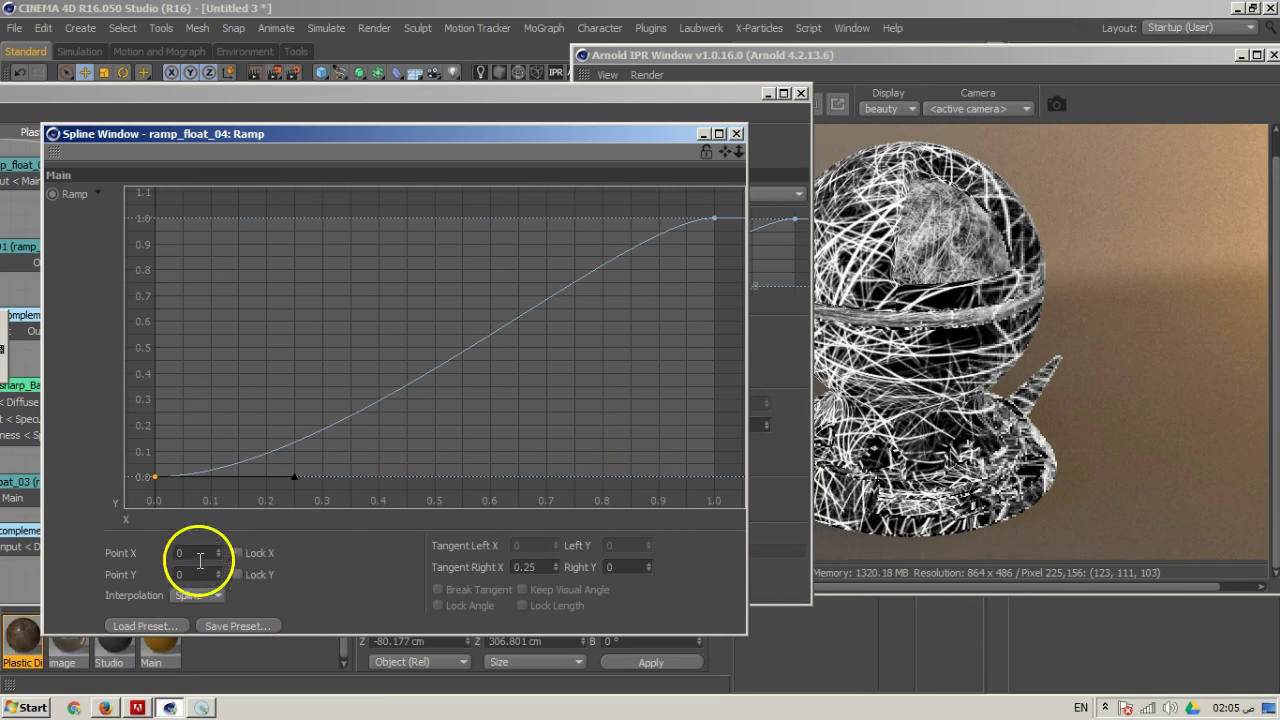
pyautogui.click(218, 598)
pyautogui.click(201, 651)
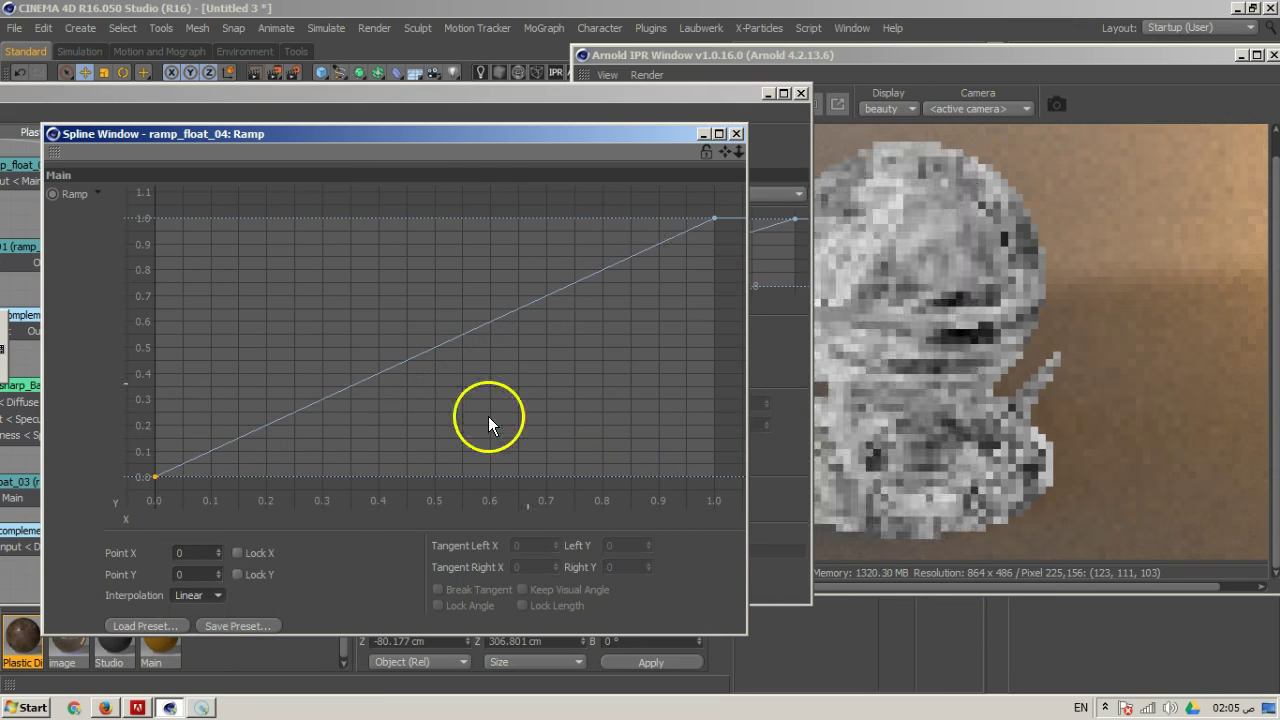
pyautogui.click(714, 218)
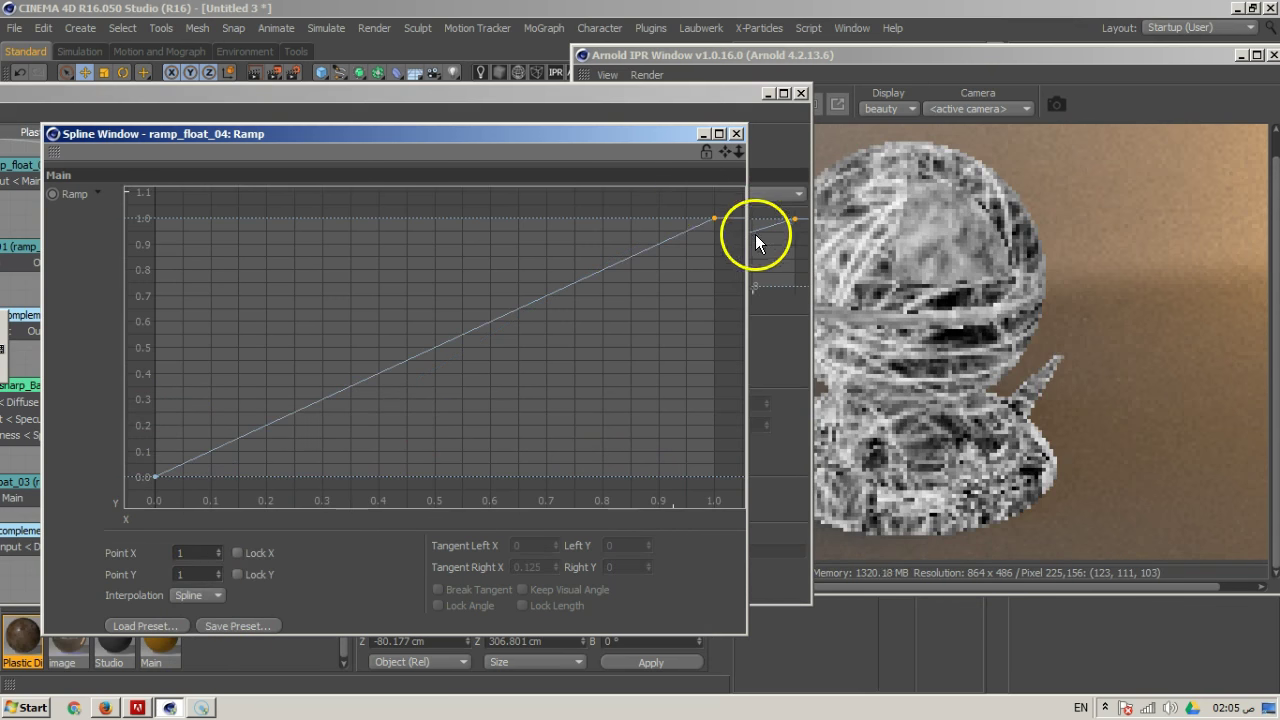
pyautogui.click(202, 600)
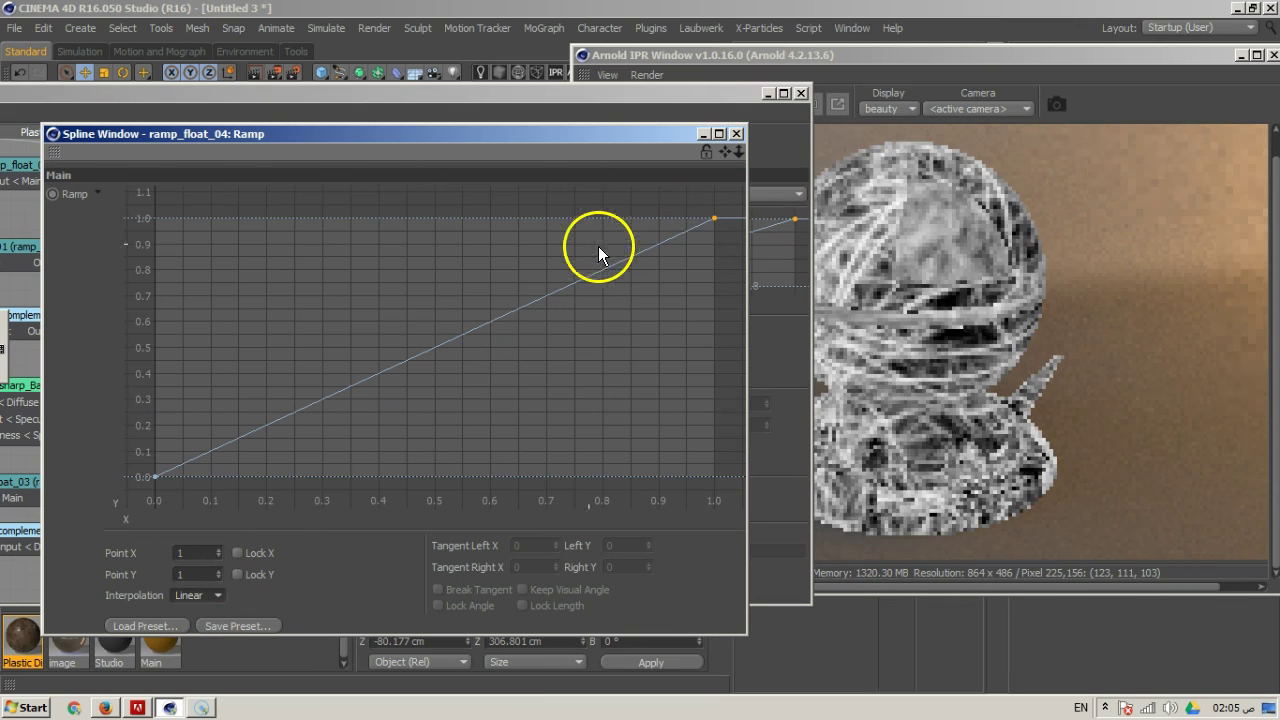
# Add two points to the ramp curve, a high one at about X 0.92, Y 1 and a low one at X 0.457, Y 0
pyautogui.click(627, 258)
pyautogui.click(232, 441)
pyautogui.moveTo(236, 444); pyautogui.dragTo(309, 481)
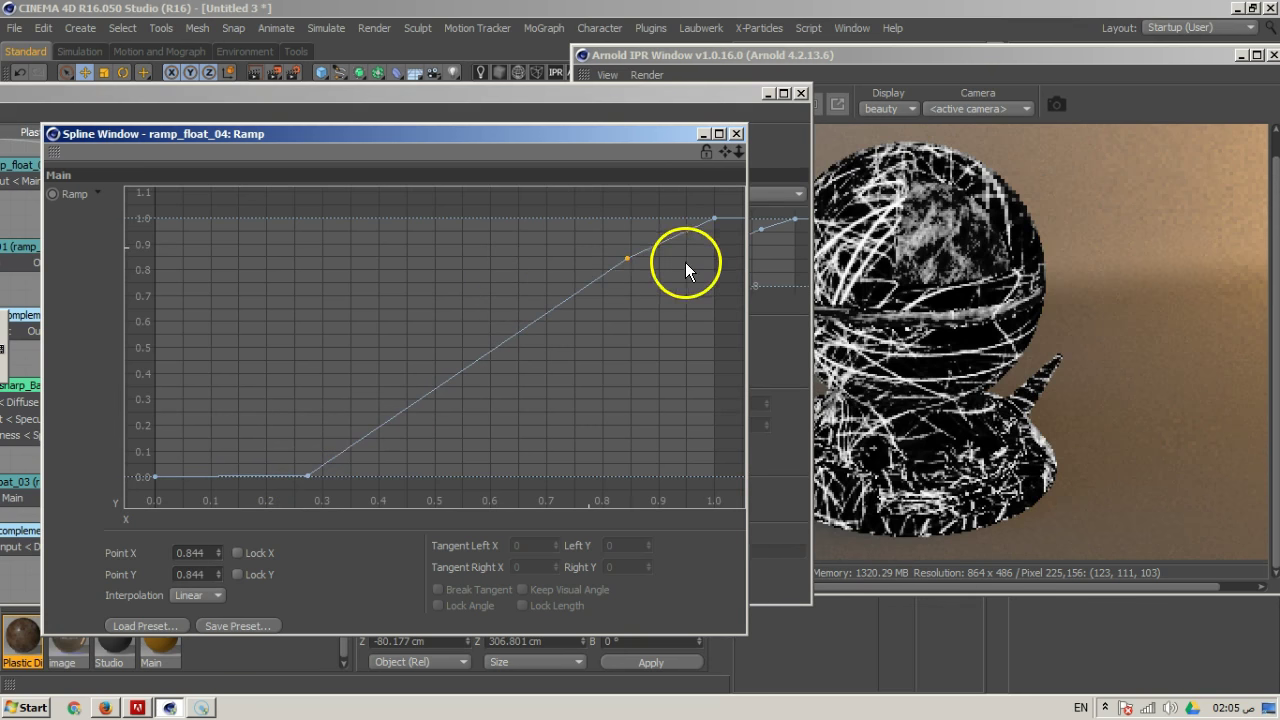
pyautogui.moveTo(627, 258); pyautogui.dragTo(671, 222)
pyautogui.click(309, 477)
pyautogui.moveTo(309, 477); pyautogui.dragTo(411, 497)
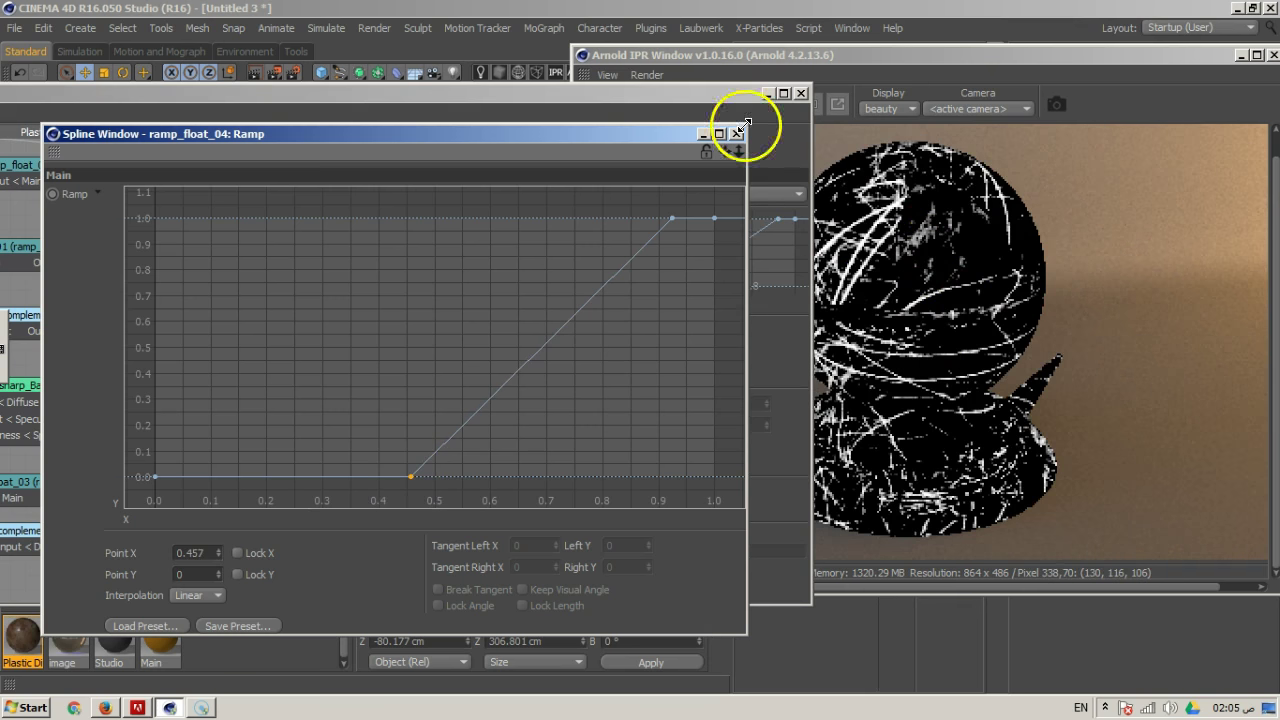
# Try raising the ramp's two low points together to a Y of 0.123, and return them to 0
pyautogui.moveTo(640, 141)
pyautogui.mouseDown()
pyautogui.moveTo(567, 144)
pyautogui.moveTo(656, 142)
pyautogui.mouseUp()
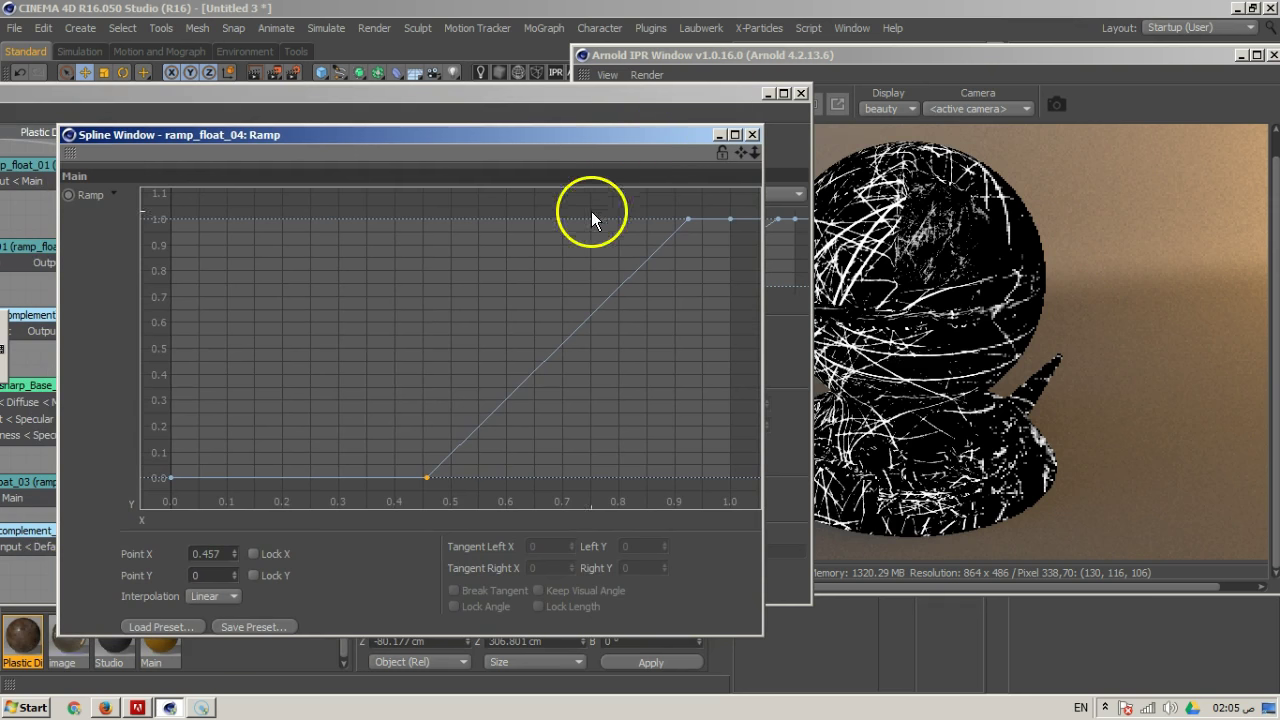
pyautogui.moveTo(556, 387); pyautogui.dragTo(167, 445)
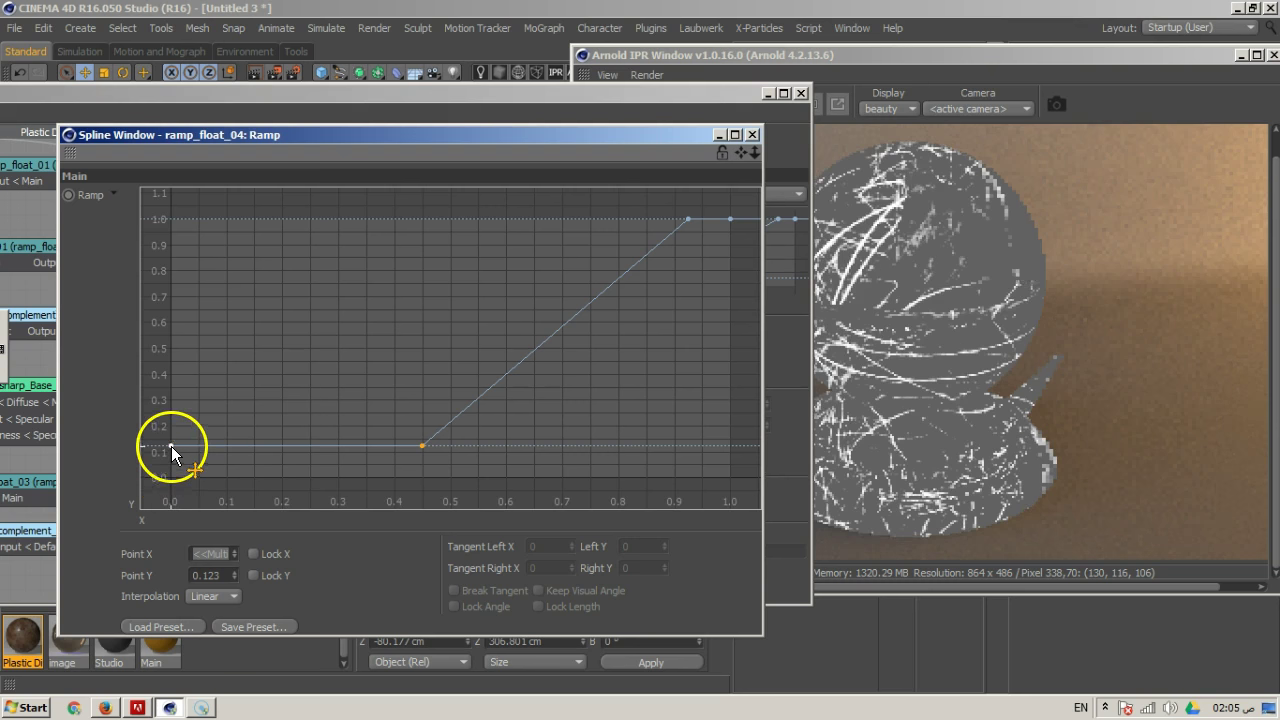
pyautogui.moveTo(172, 446); pyautogui.dragTo(166, 506)
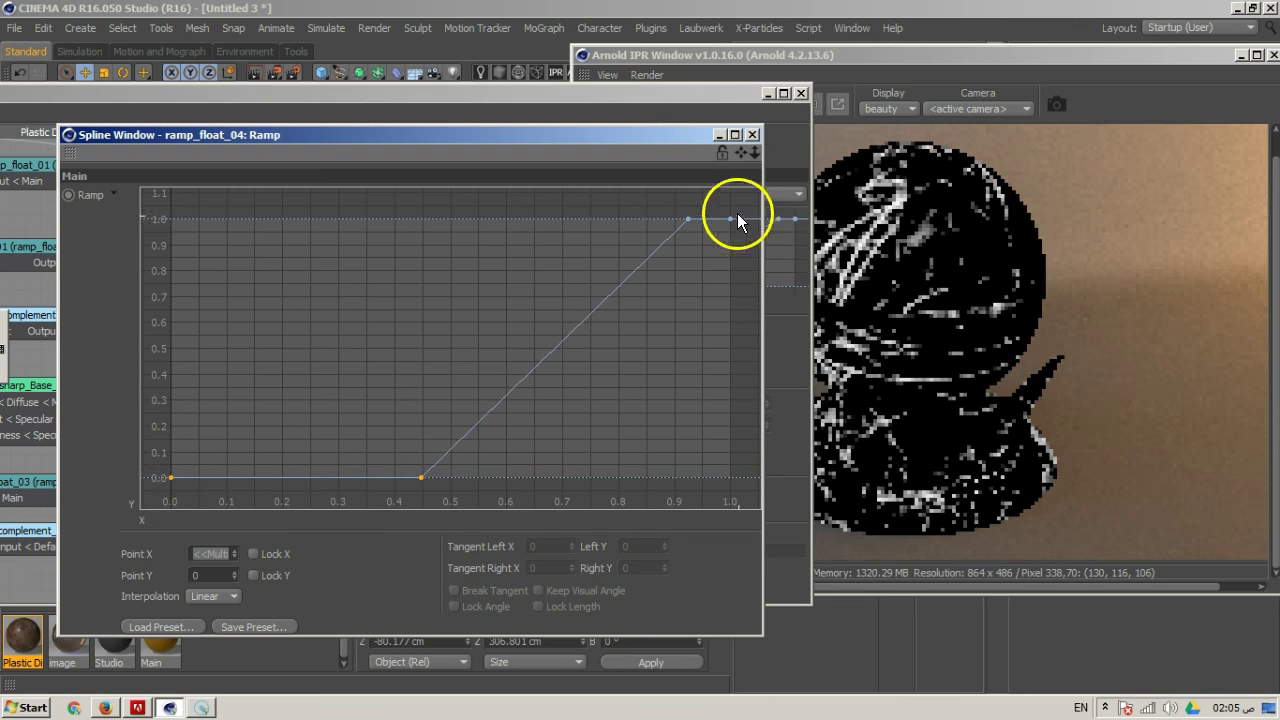
# Lower the ramp's two high points to about Y 0.35, with the inner one at about X 0.73, and close the curve window
pyautogui.moveTo(638, 215); pyautogui.dragTo(738, 342)
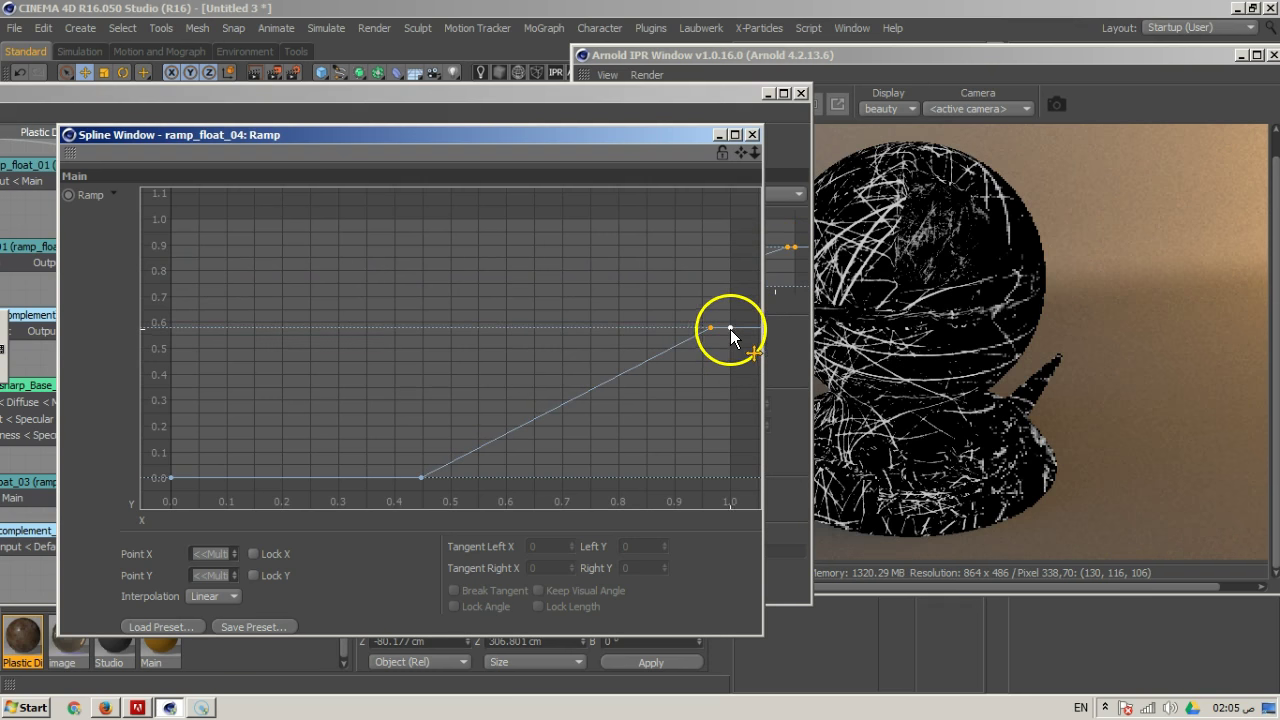
pyautogui.click(712, 327)
pyautogui.moveTo(711, 326); pyautogui.dragTo(571, 325)
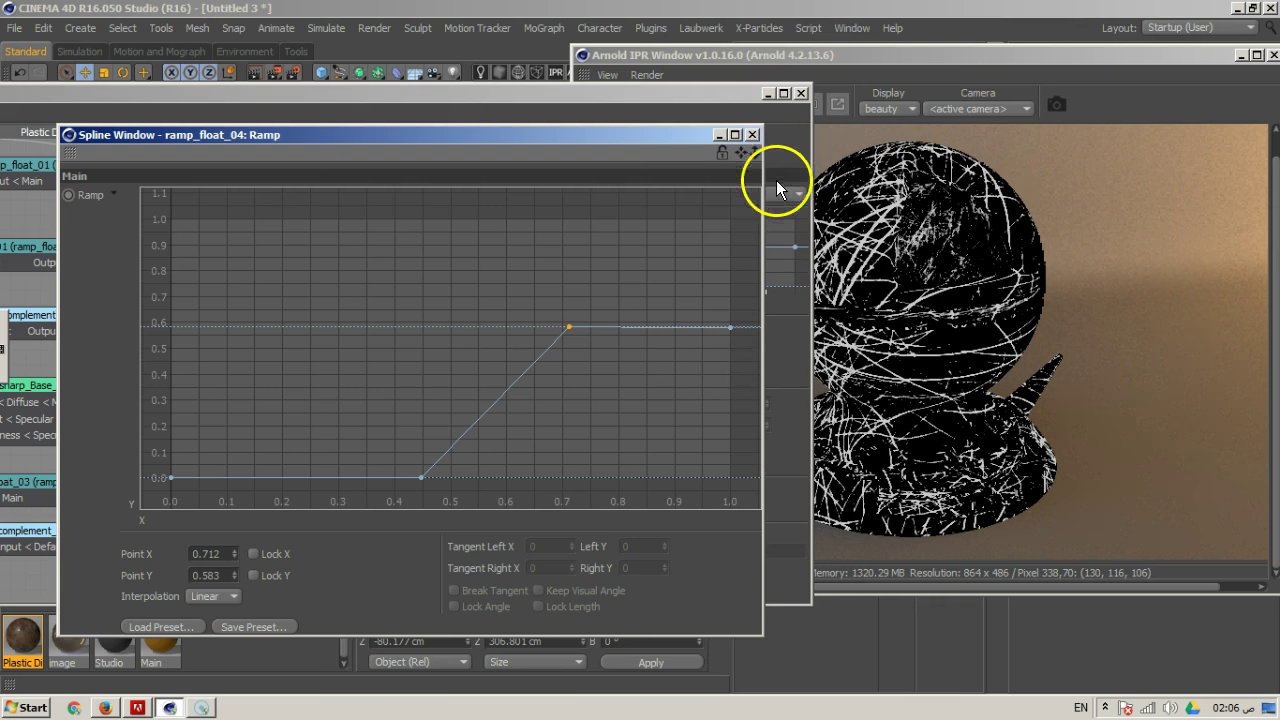
pyautogui.keyDown('ctrl'); pyautogui.click(731, 328); pyautogui.keyUp('ctrl')
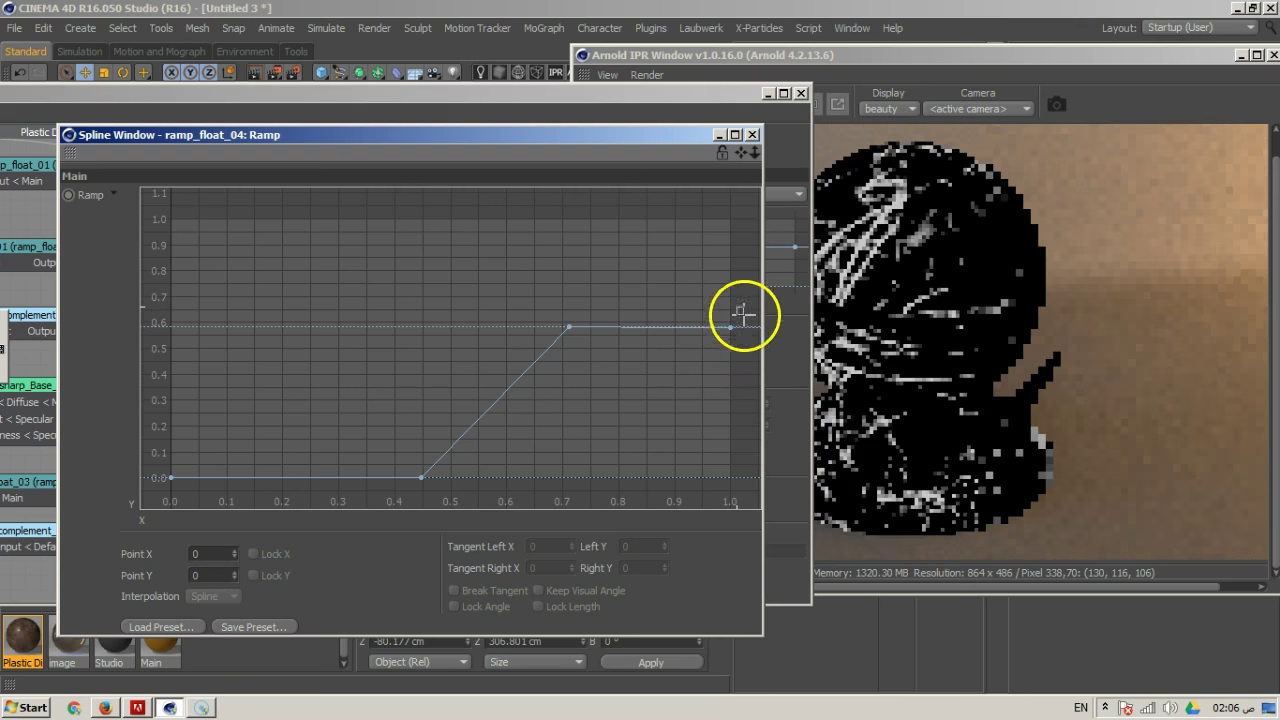
pyautogui.moveTo(571, 326); pyautogui.dragTo(581, 387)
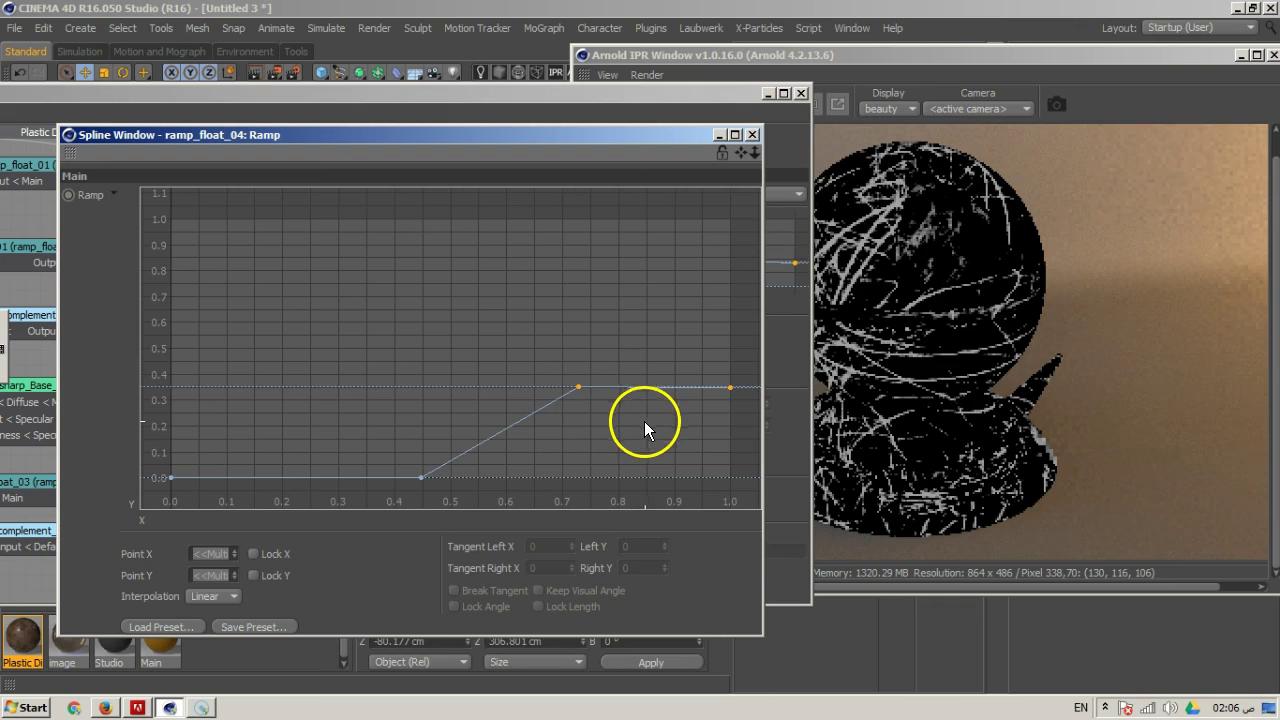
pyautogui.click(752, 134)
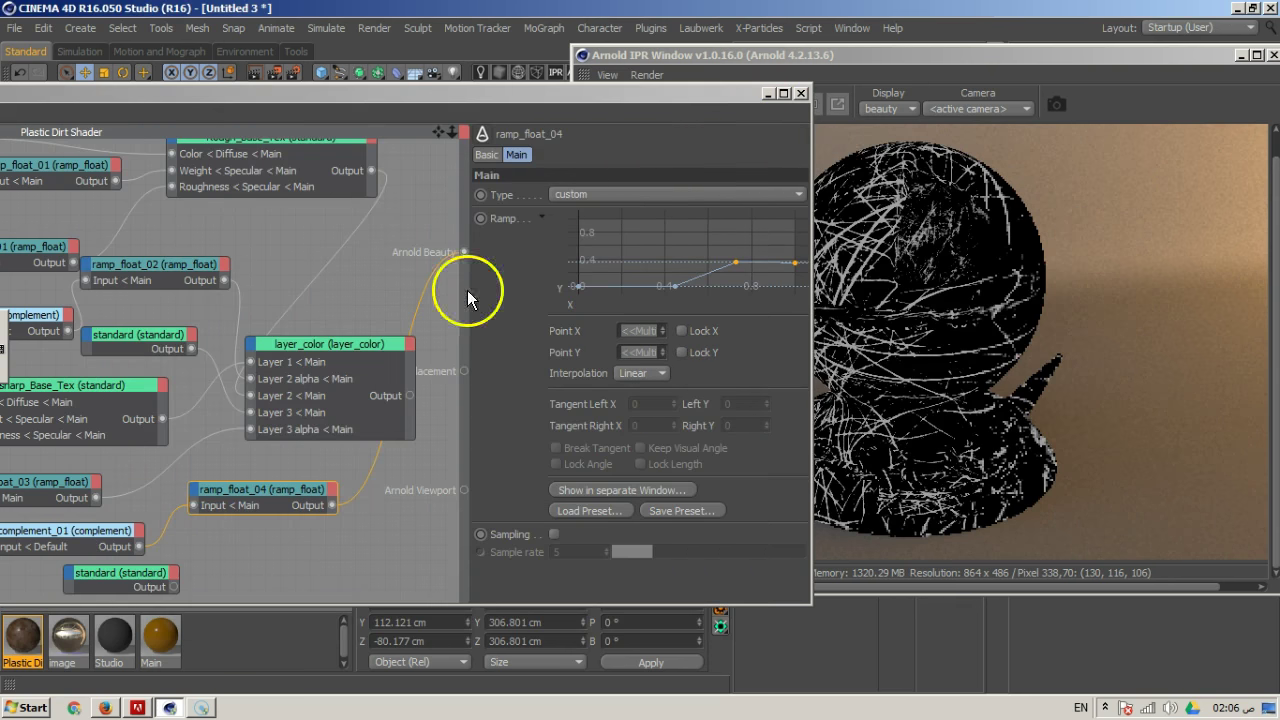
# Connect the unused standard shader to layer_color's Layer 4 and ramp_float_04 to Layer 4 alpha, and route layer_color to Arnold Beauty in place of the ramp
pyautogui.click(369, 475)
pyautogui.press('Delete')
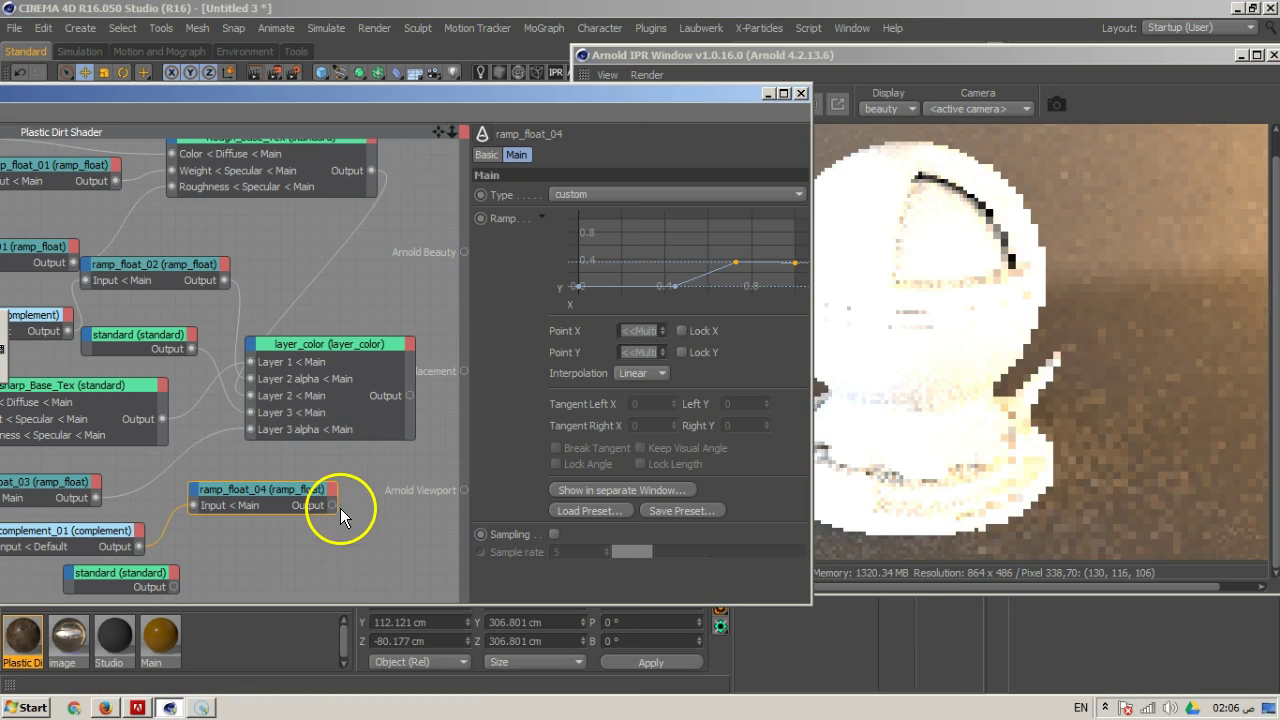
pyautogui.moveTo(236, 356); pyautogui.dragTo(341, 360)
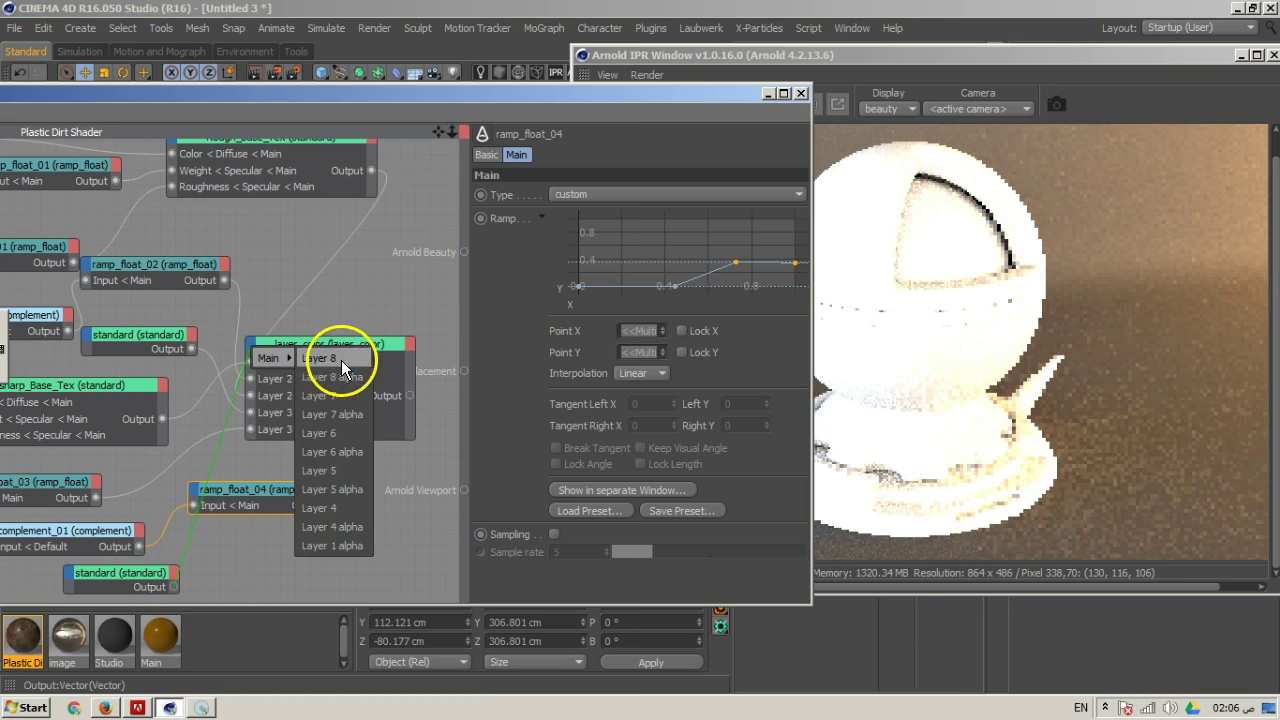
pyautogui.click(334, 510)
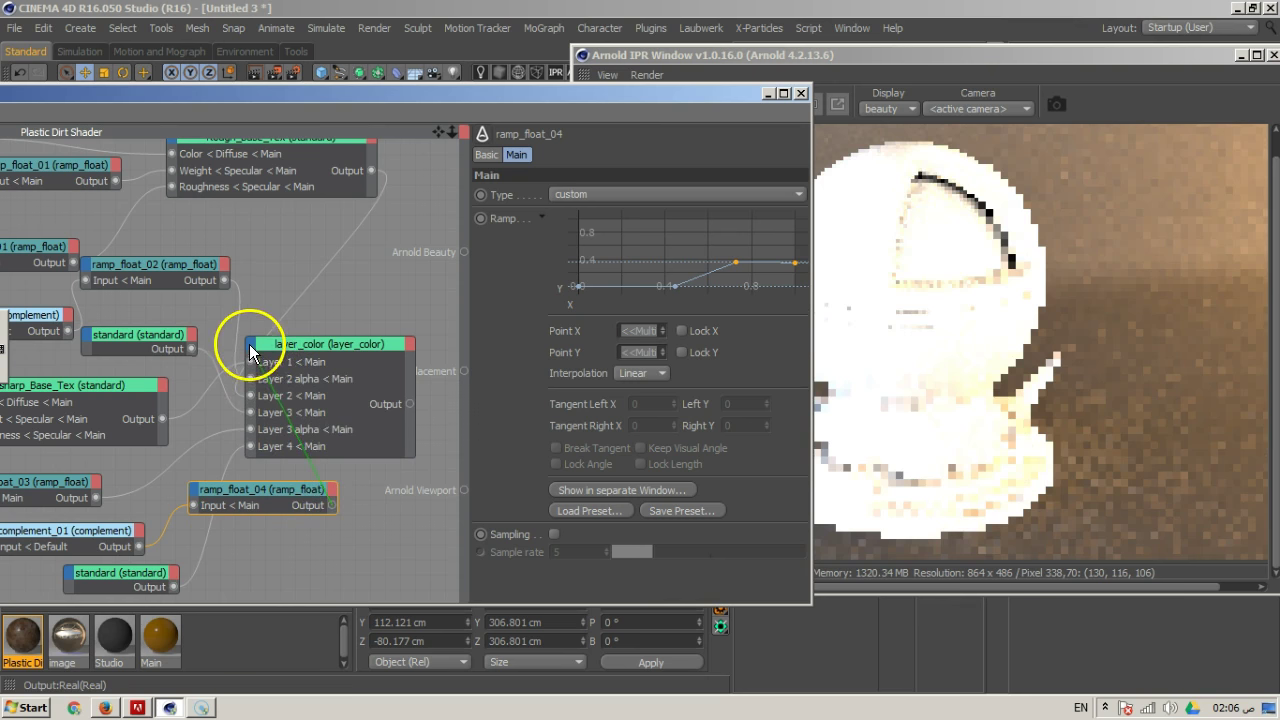
pyautogui.click(250, 350)
pyautogui.click(350, 504)
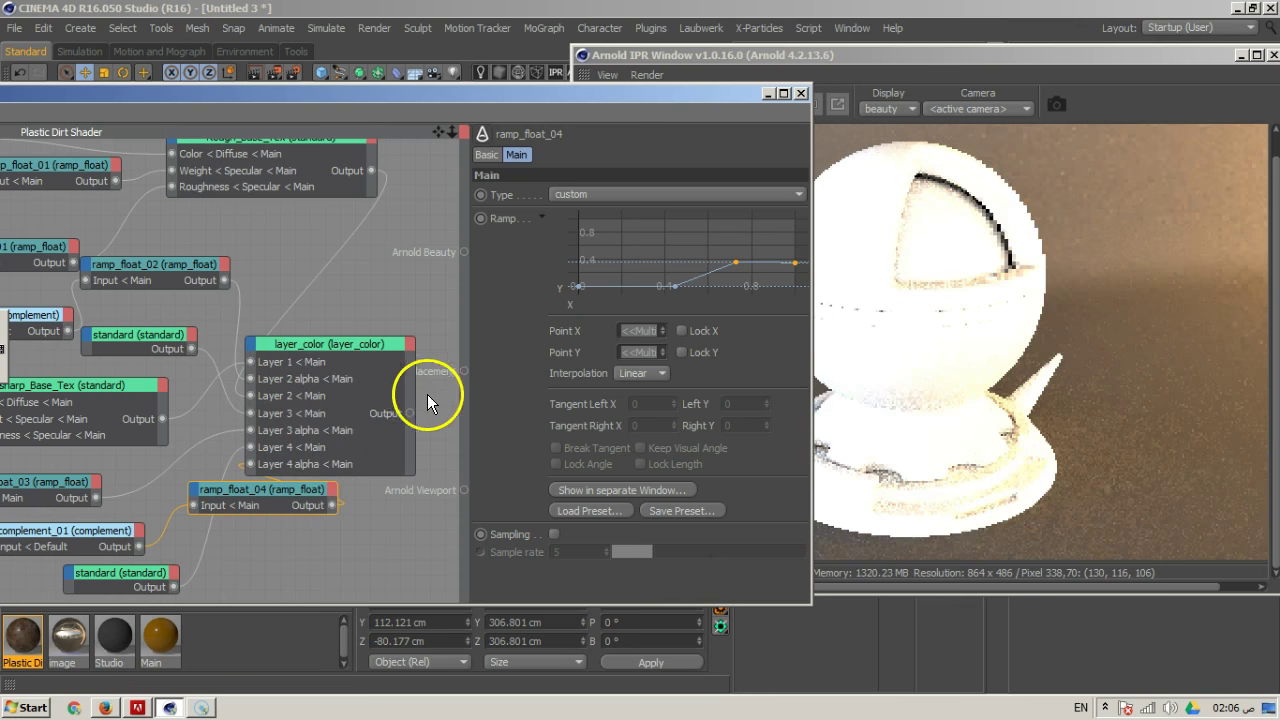
pyautogui.moveTo(410, 413); pyautogui.dragTo(461, 252)
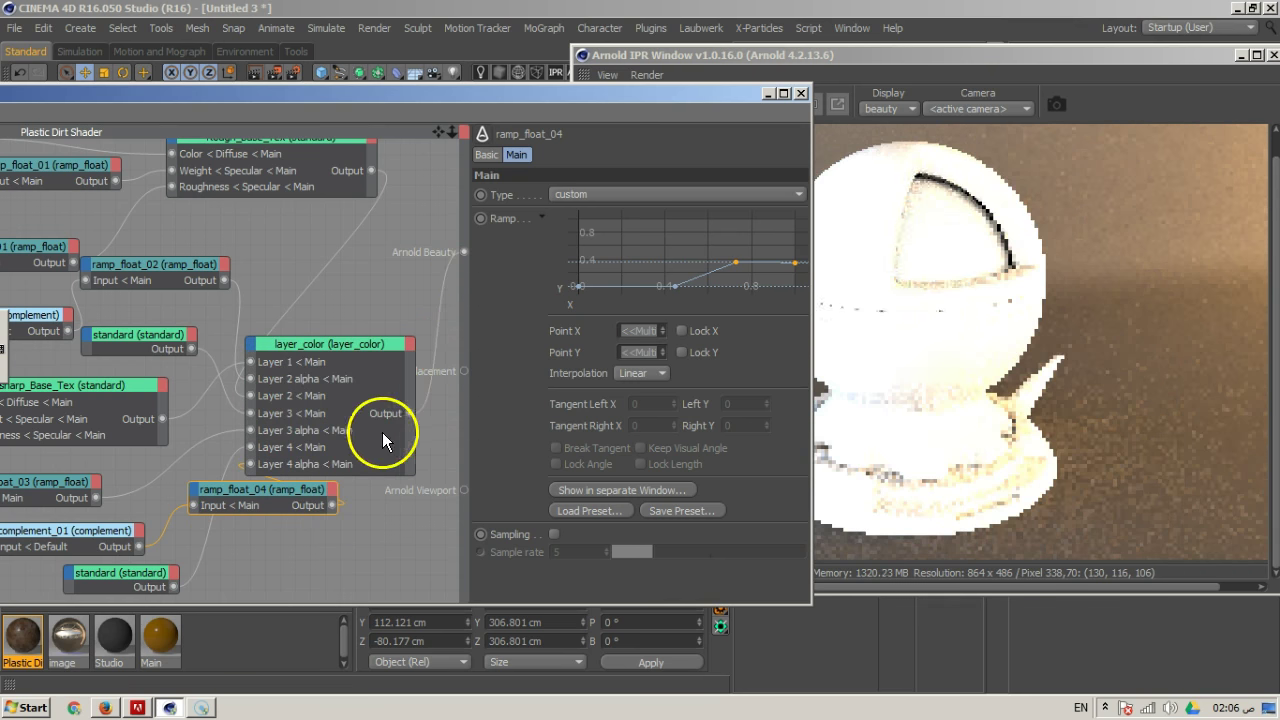
pyautogui.moveTo(684, 93); pyautogui.dragTo(548, 58)
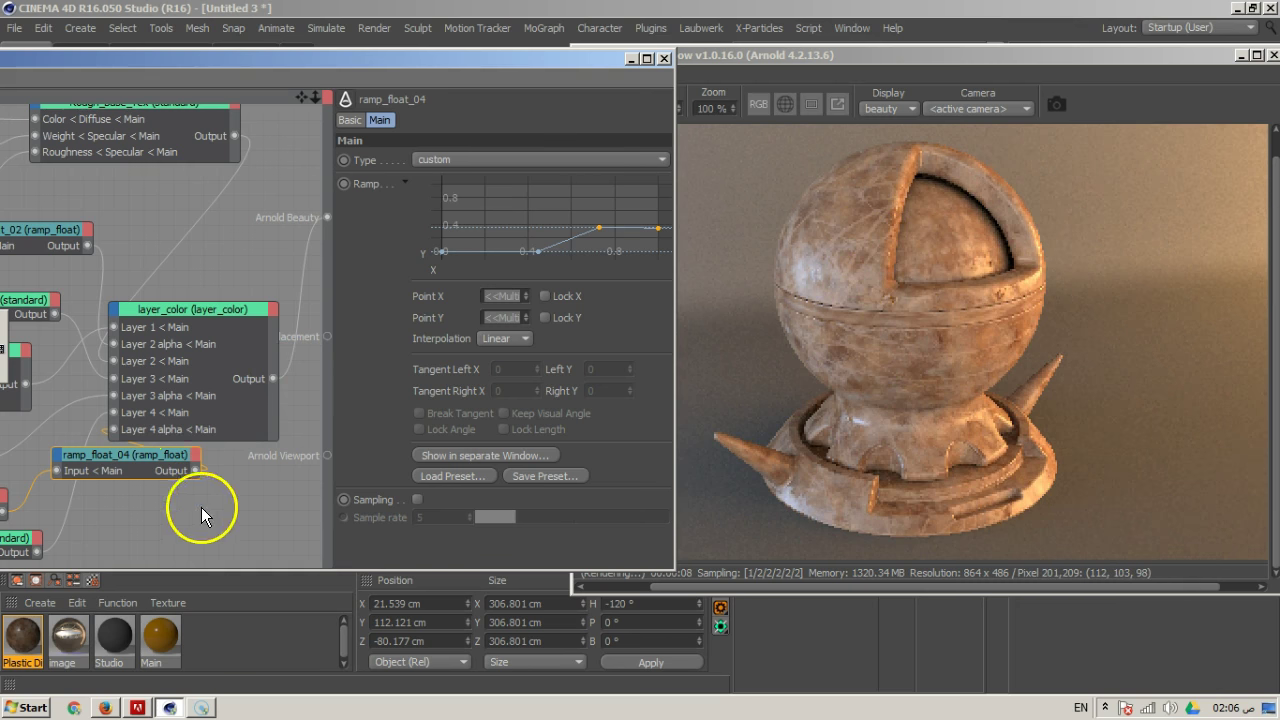
# Give the Layer 4 standard shader a light grey diffuse colour with weight 0.52 and roughness 0.1, and a specular weight of 0.32
pyautogui.click(23, 538)
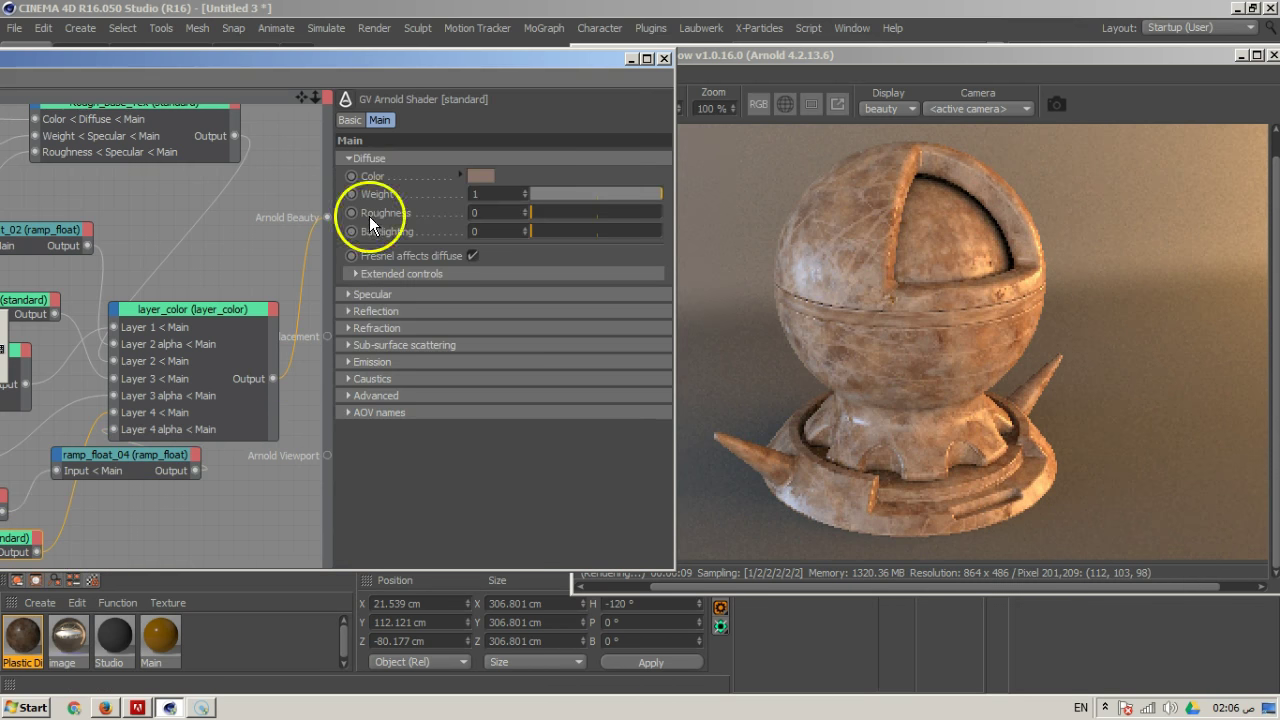
pyautogui.click(482, 176)
pyautogui.moveTo(365, 144); pyautogui.dragTo(349, 120)
pyautogui.click(453, 262)
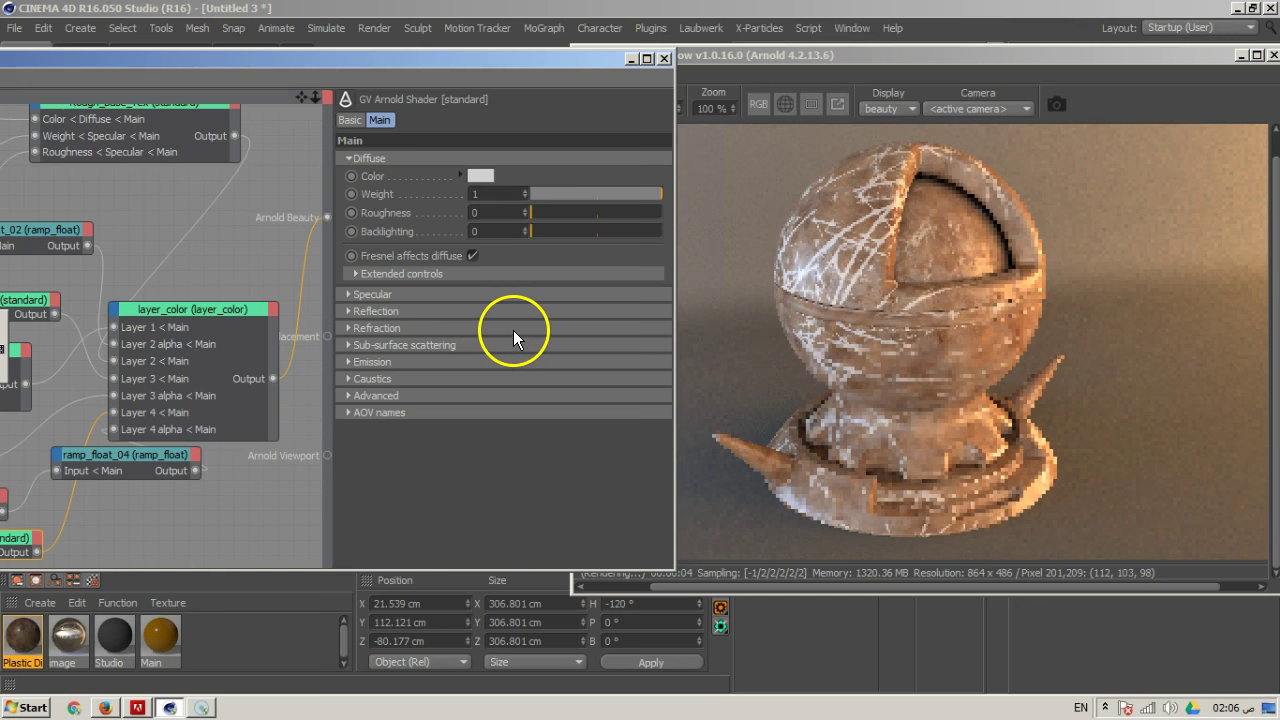
pyautogui.click(638, 193)
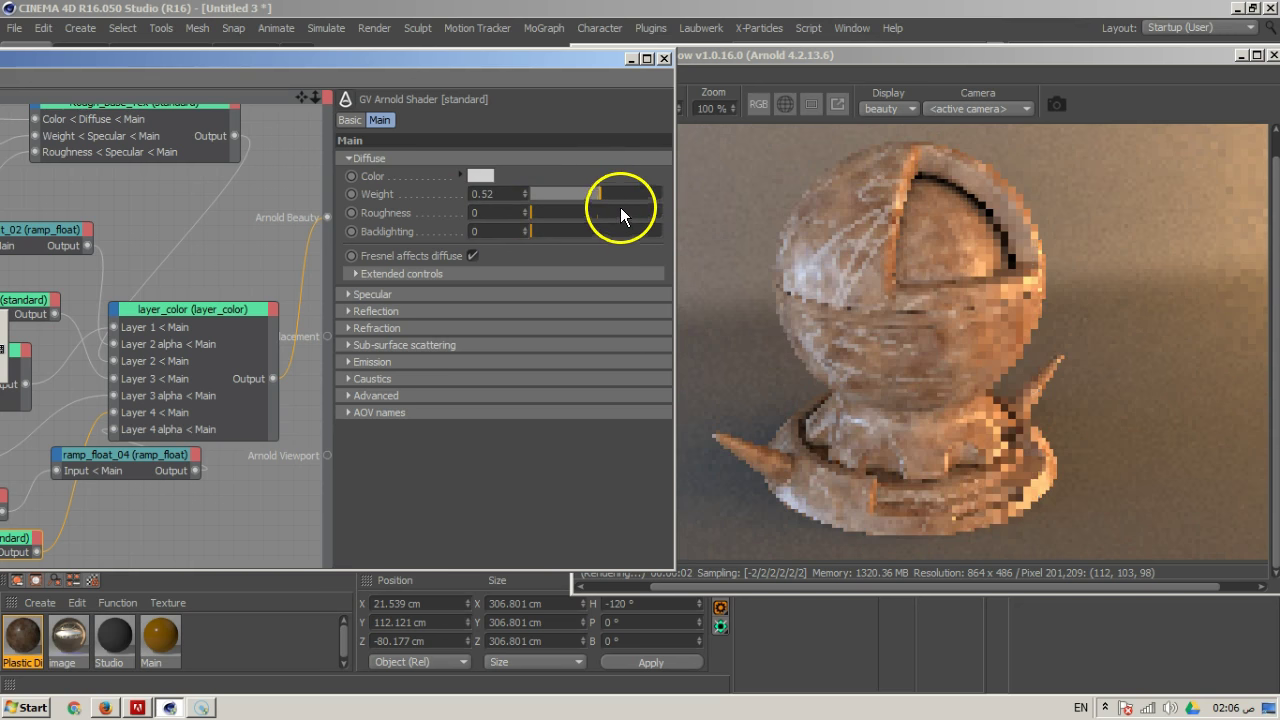
pyautogui.moveTo(532, 215); pyautogui.dragTo(544, 215)
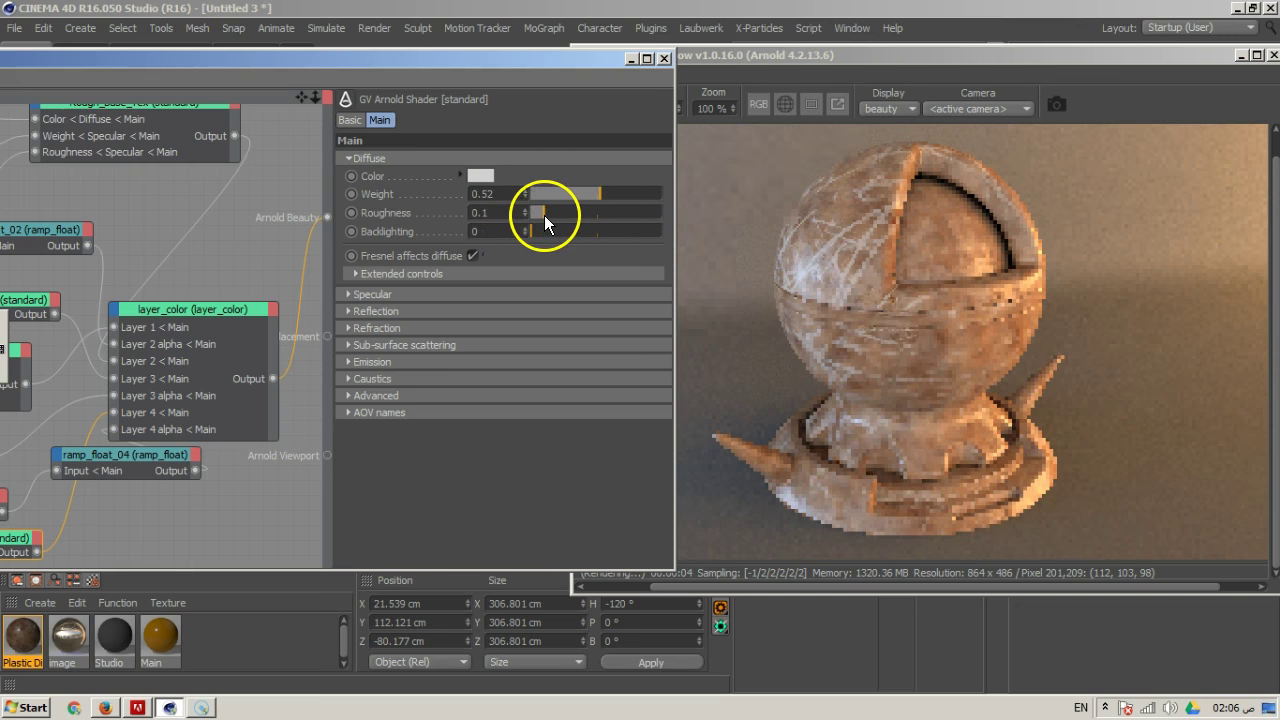
pyautogui.click(430, 297)
pyautogui.moveTo(531, 330); pyautogui.dragTo(574, 342)
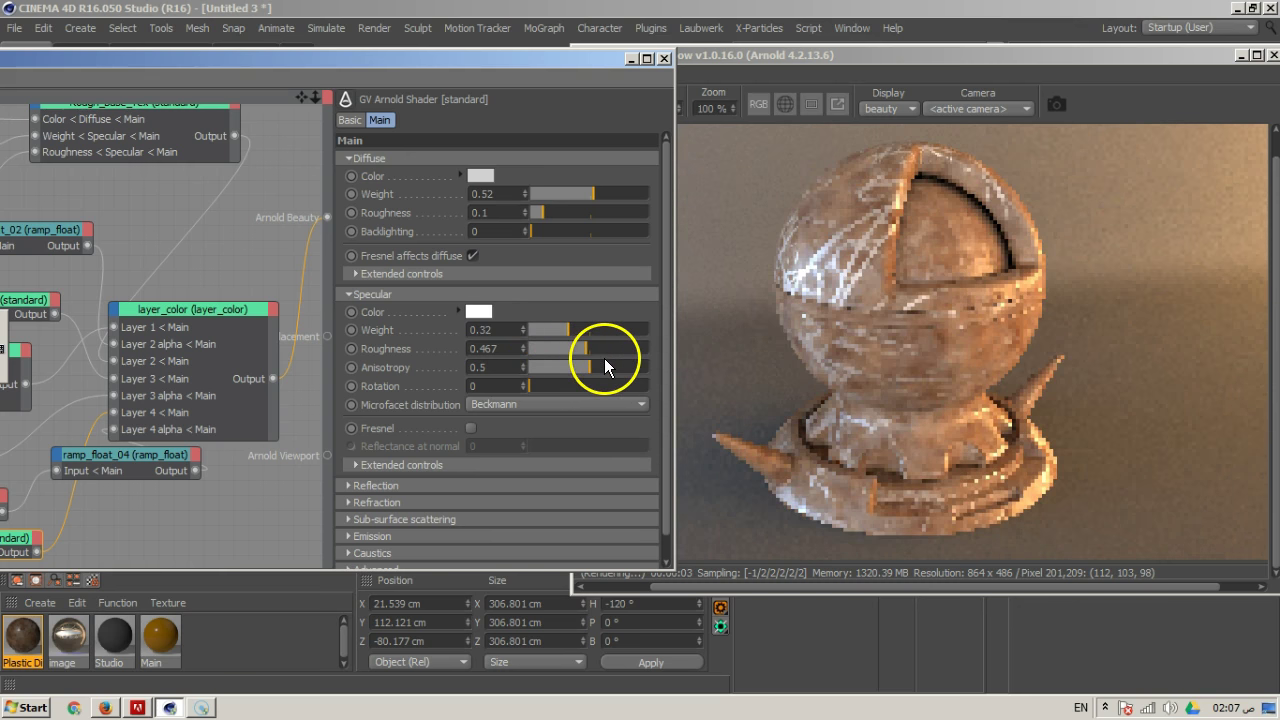
# Change the scratch shader's diffuse colour to warm grey (RGB 163, 157, 145), and set its specular roughness to 0.65 and specular weight to 0.17
pyautogui.click(480, 176)
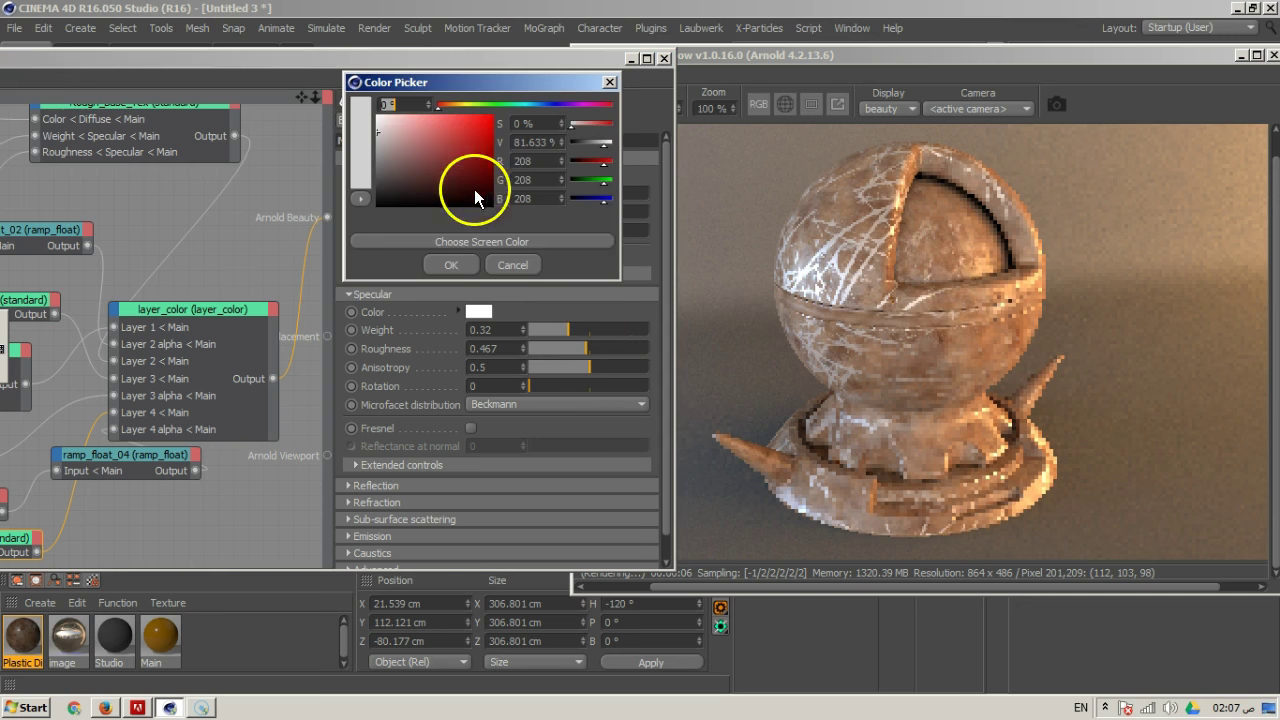
pyautogui.moveTo(447, 110); pyautogui.dragTo(455, 110)
pyautogui.moveTo(372, 150)
pyautogui.mouseDown()
pyautogui.moveTo(384, 133)
pyautogui.moveTo(390, 155)
pyautogui.mouseUp()
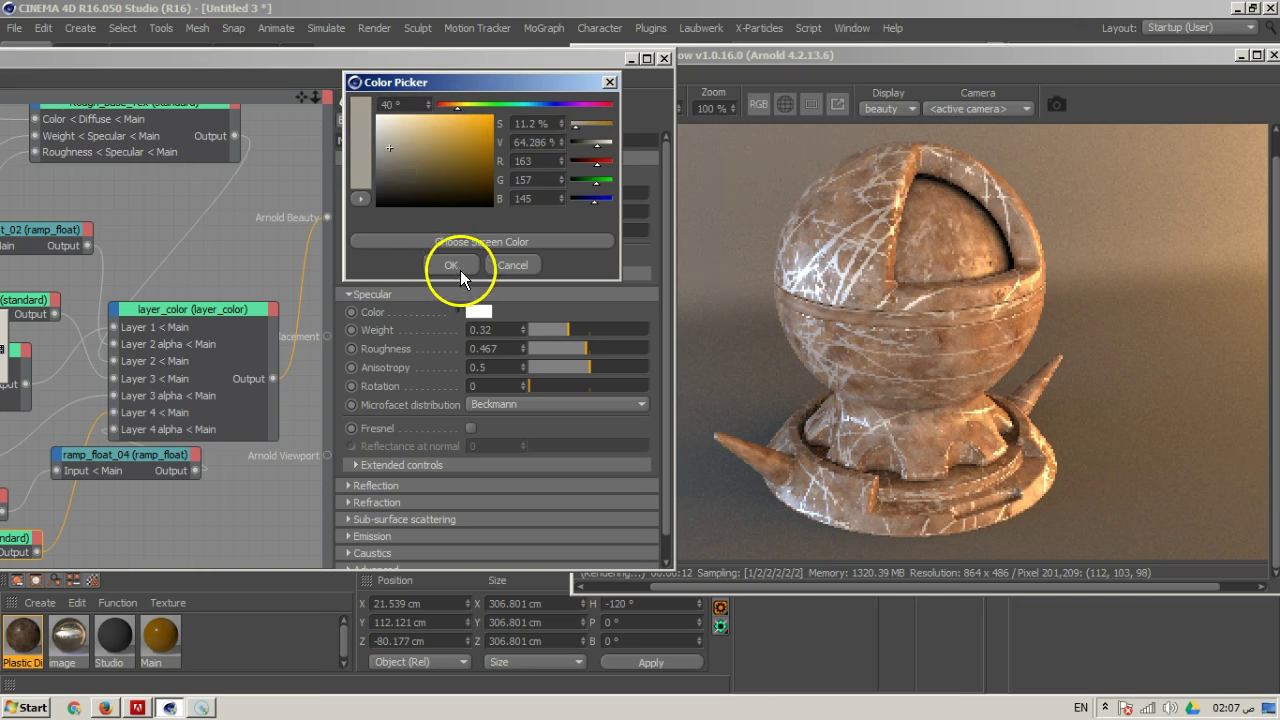
pyautogui.click(451, 266)
pyautogui.moveTo(586, 348); pyautogui.dragTo(608, 349)
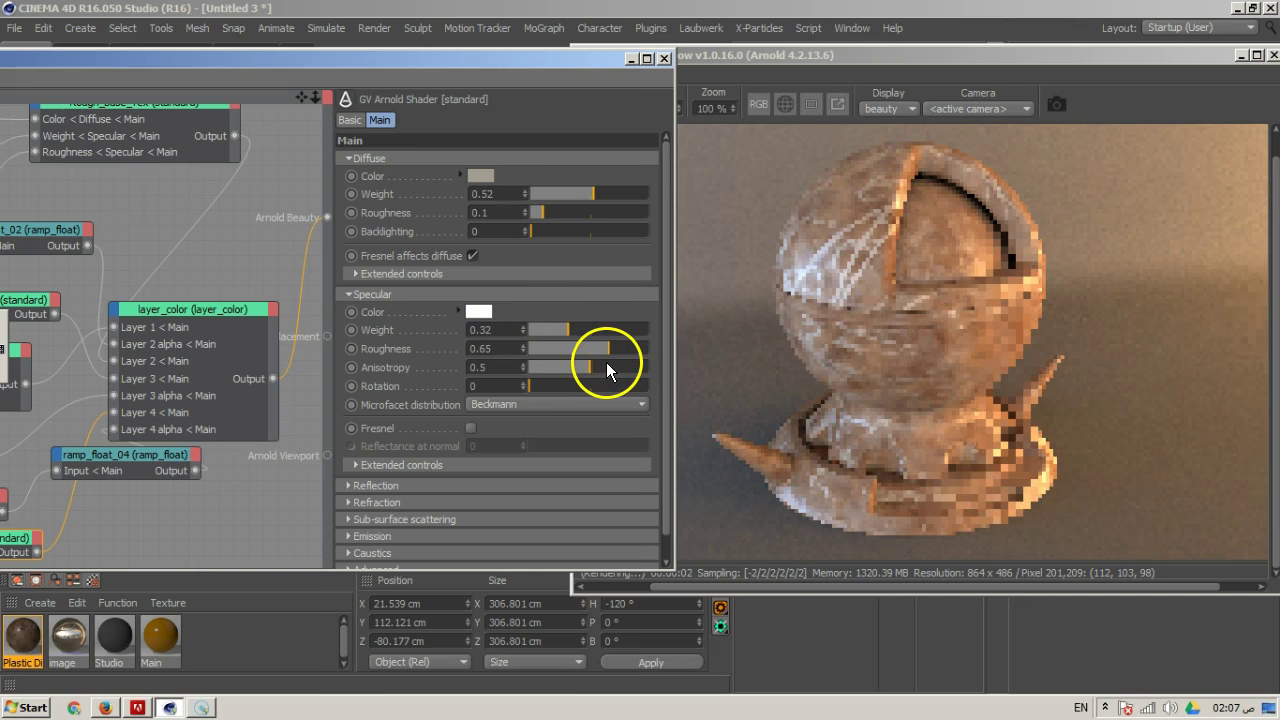
pyautogui.moveTo(564, 329); pyautogui.dragTo(549, 328)
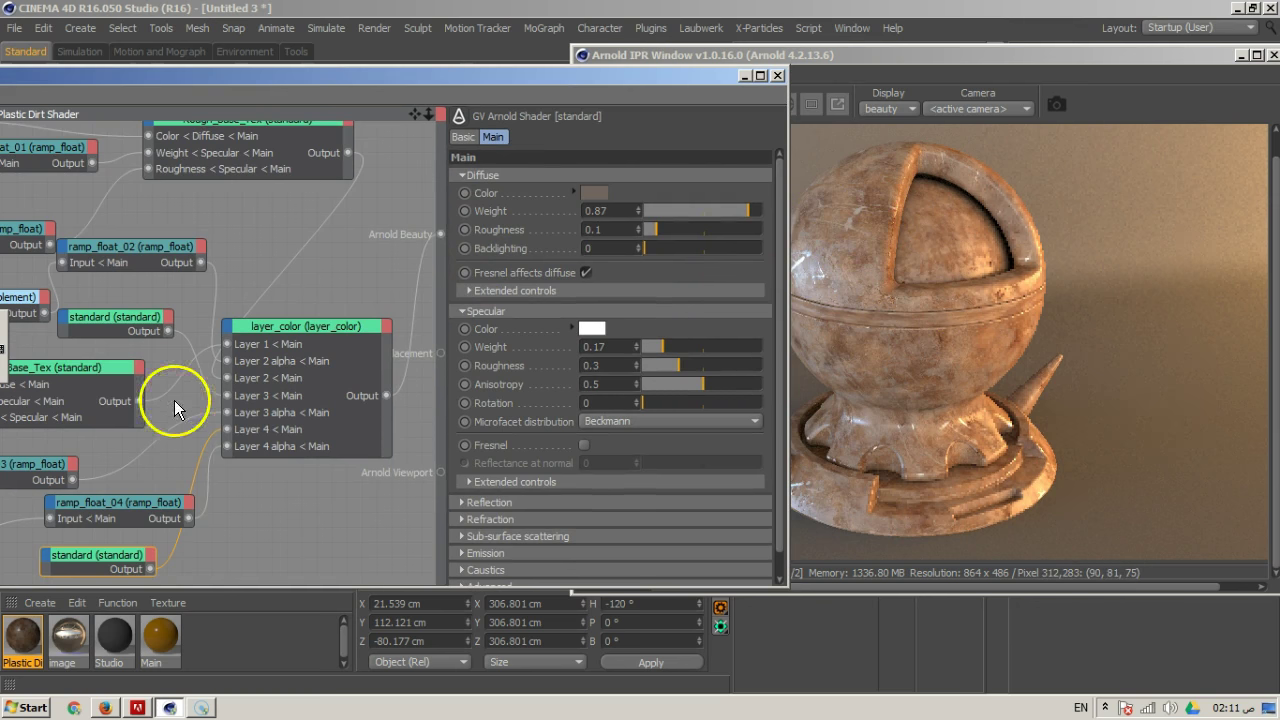
# Browse the Masks folder for scratch textures from the lower image_01 node's file selection, cancel, and inspect the scratches in the render
pyautogui.moveTo(425, 81); pyautogui.dragTo(592, 88)
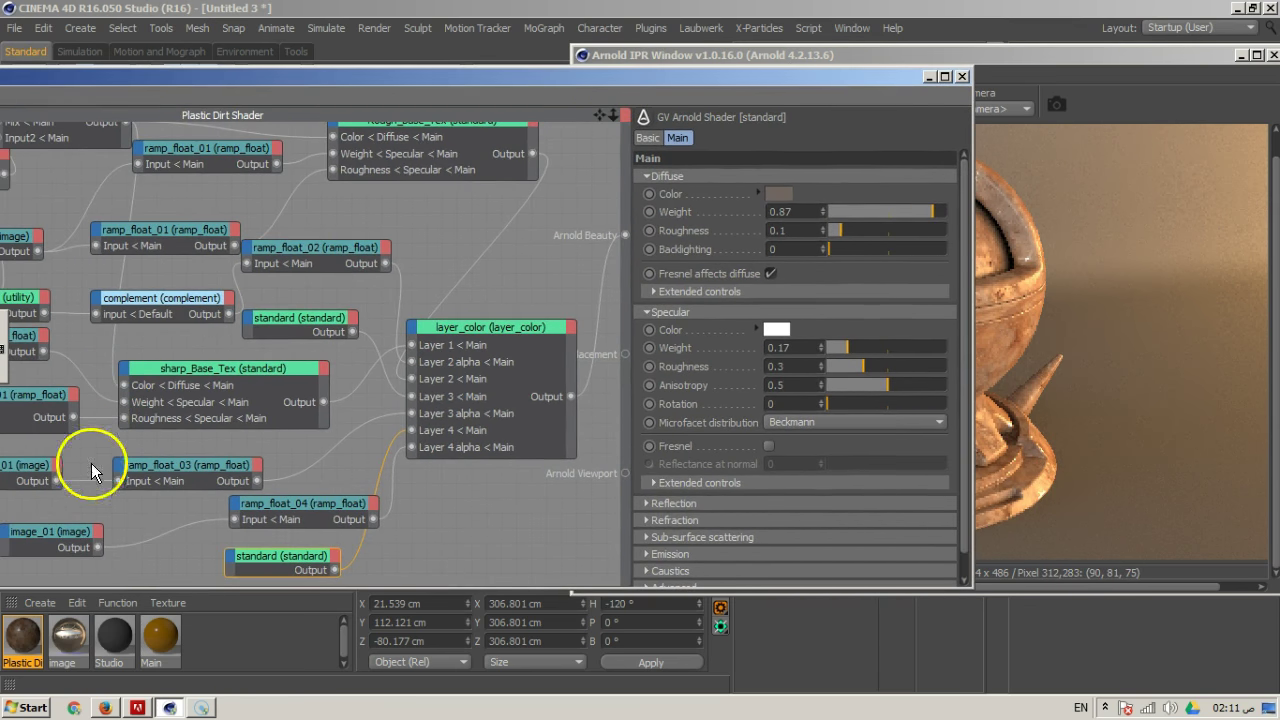
pyautogui.click(75, 533)
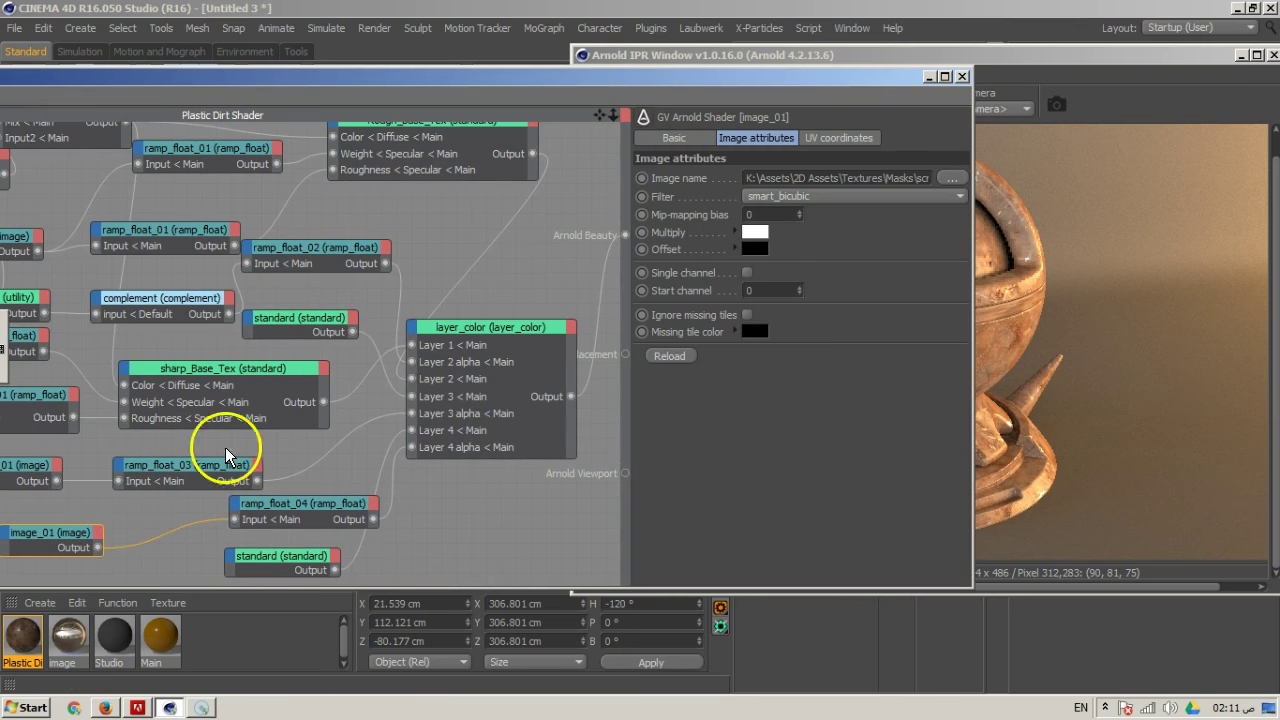
pyautogui.click(952, 177)
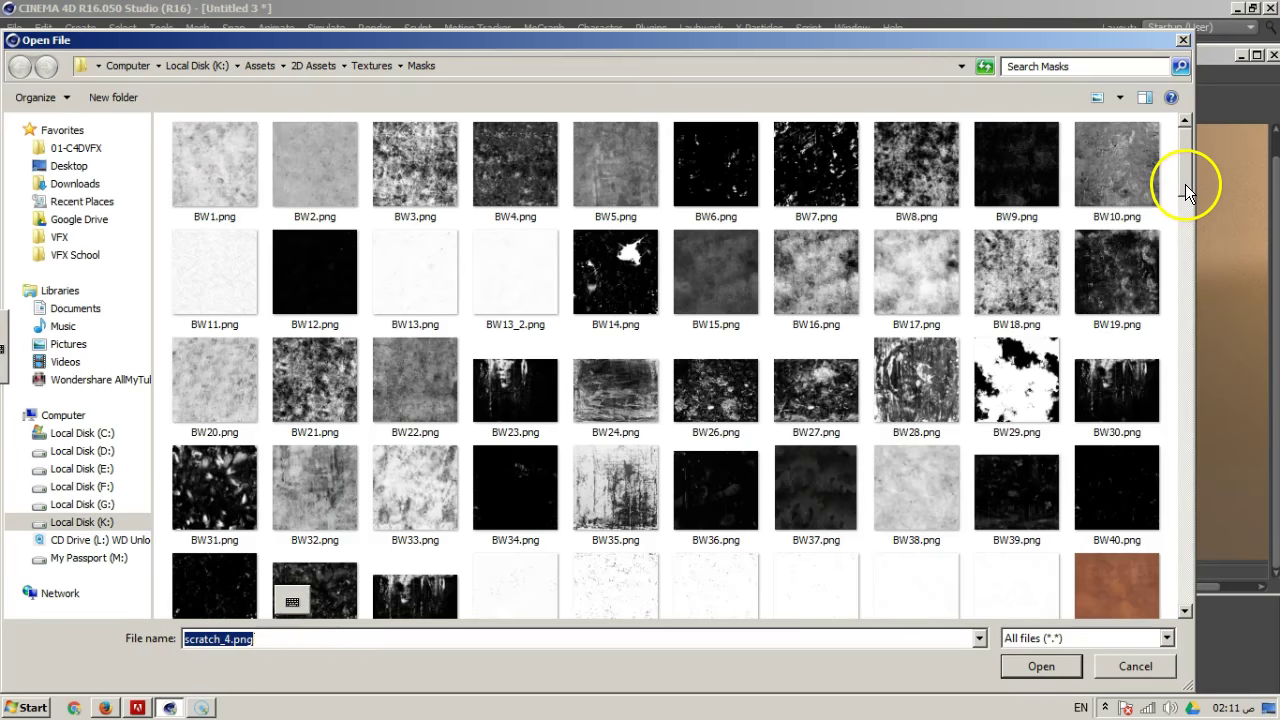
pyautogui.moveTo(1186, 191); pyautogui.dragTo(1223, 371)
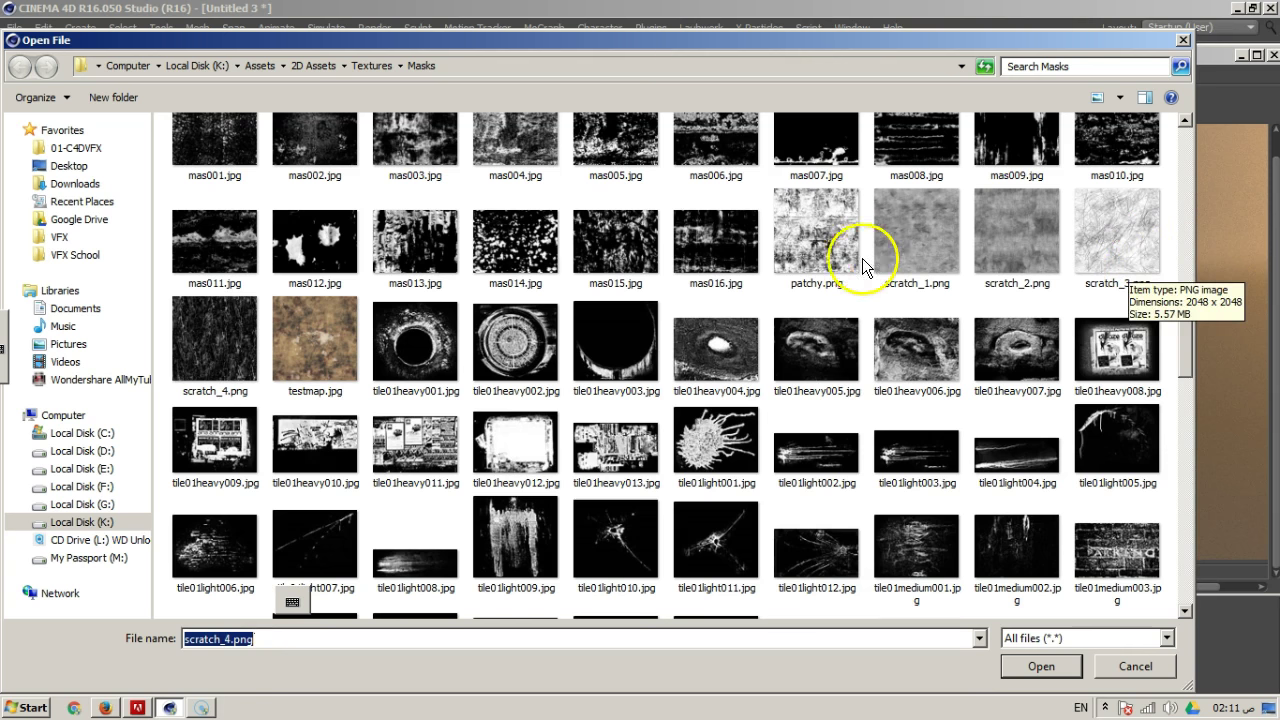
pyautogui.click(1130, 666)
pyautogui.moveTo(873, 90); pyautogui.dragTo(540, 204)
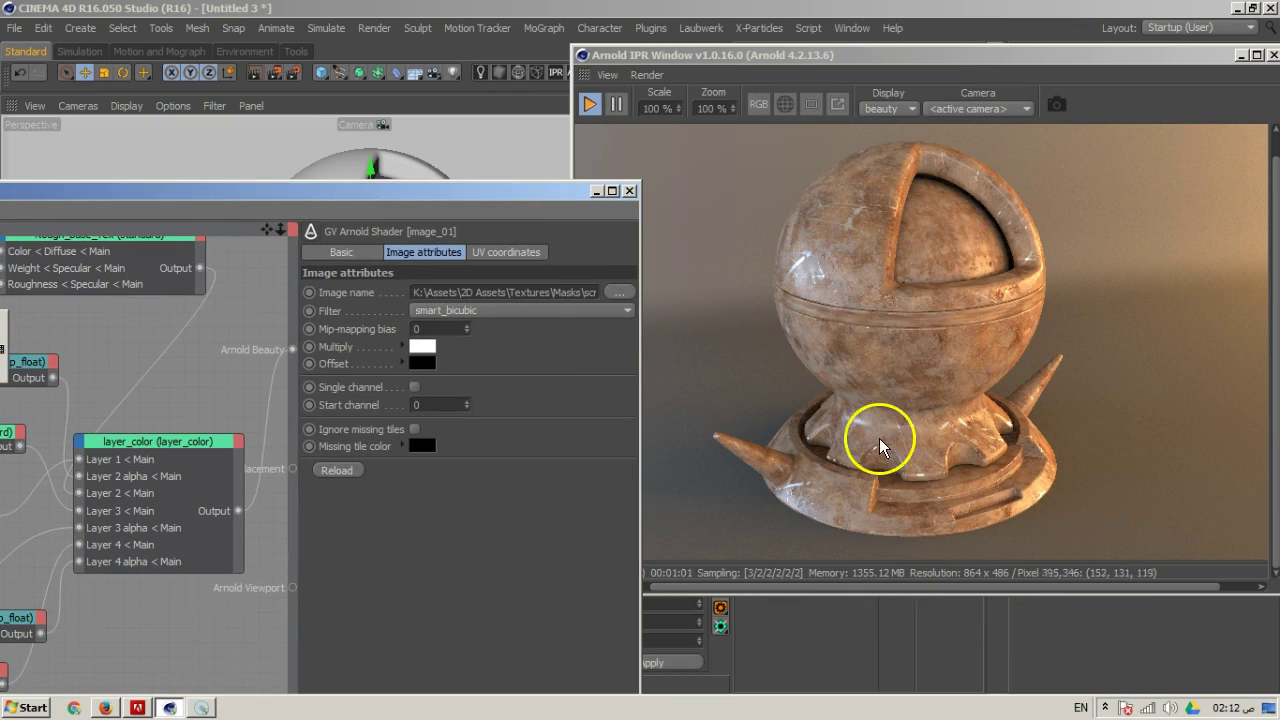
pyautogui.moveTo(426, 196); pyautogui.dragTo(429, 144)
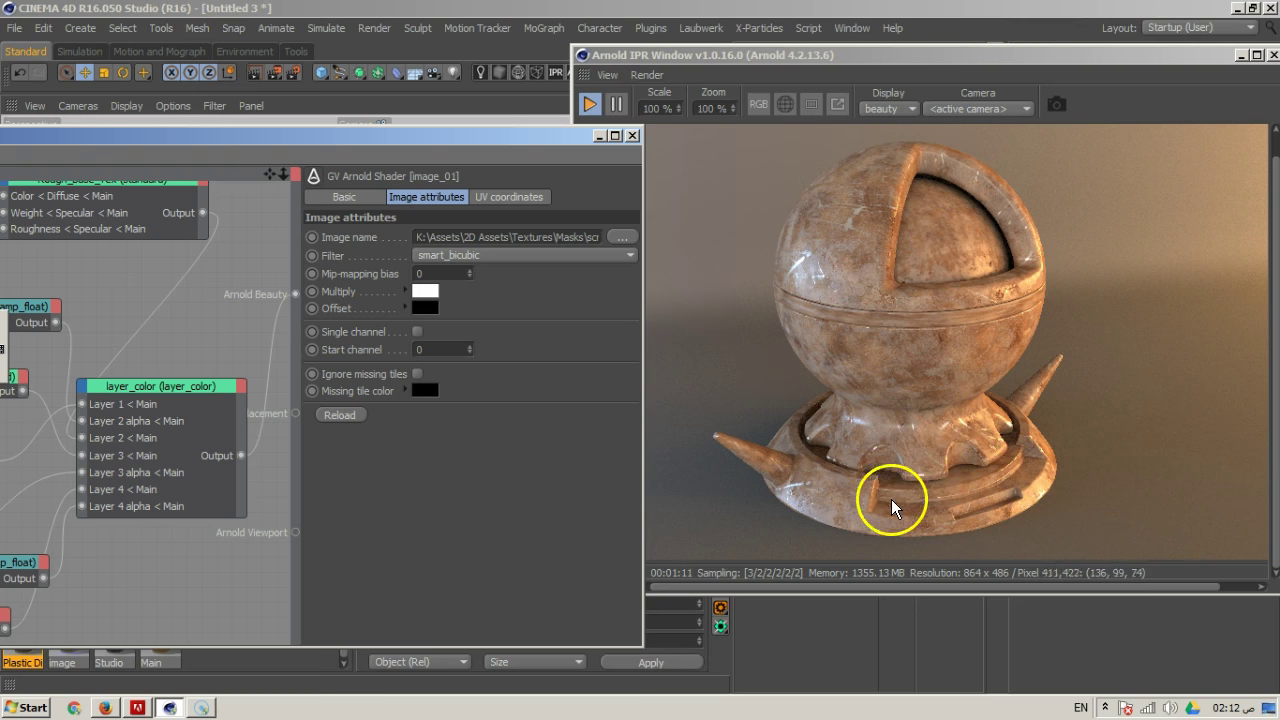
pyautogui.moveTo(520, 135); pyautogui.dragTo(963, 43)
pyautogui.moveTo(796, 50); pyautogui.dragTo(876, 65)
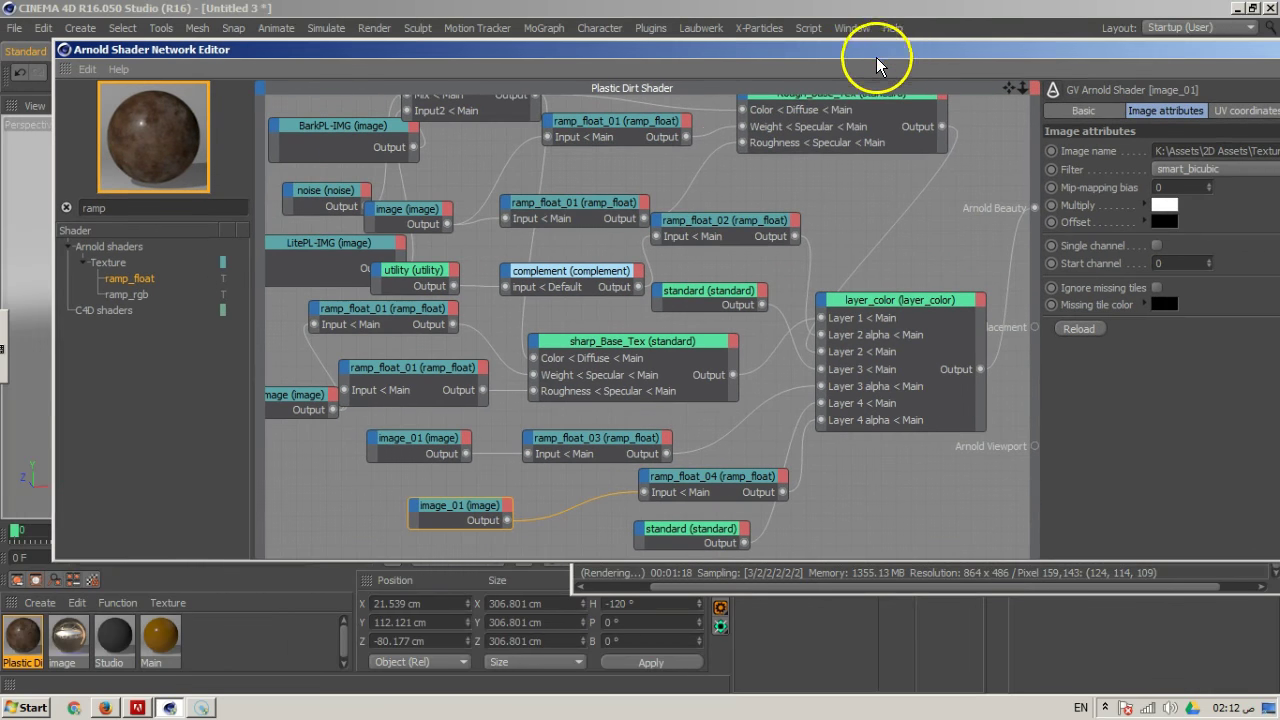
pyautogui.moveTo(134, 206); pyautogui.dragTo(30, 208)
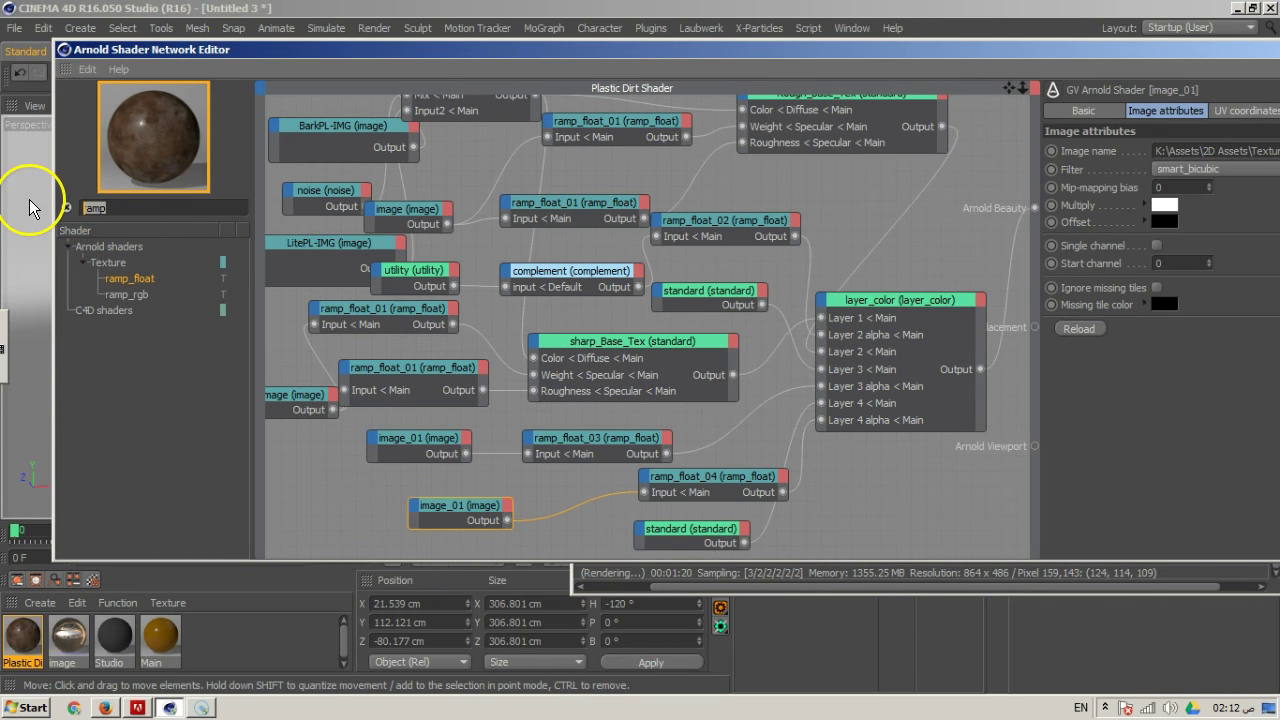
pyautogui.write('cerv')
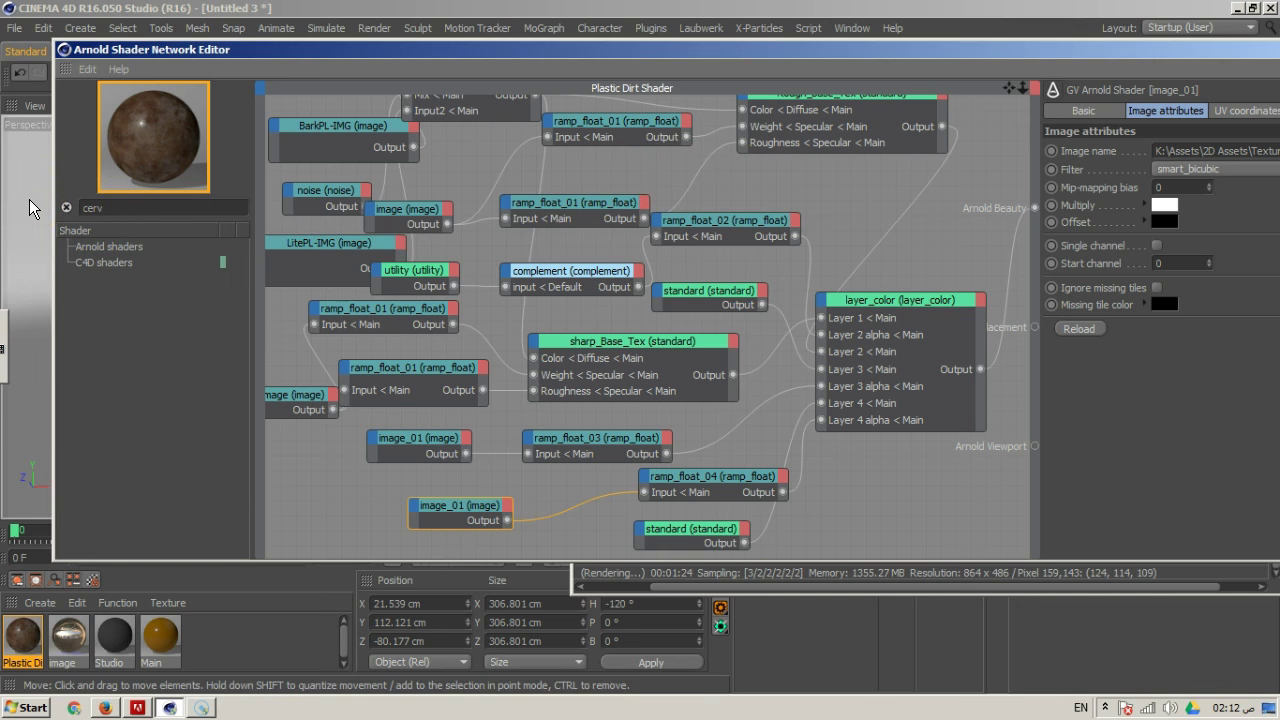
pyautogui.press('BackSpace')
pyautogui.press('BackSpace')
pyautogui.press('BackSpace')
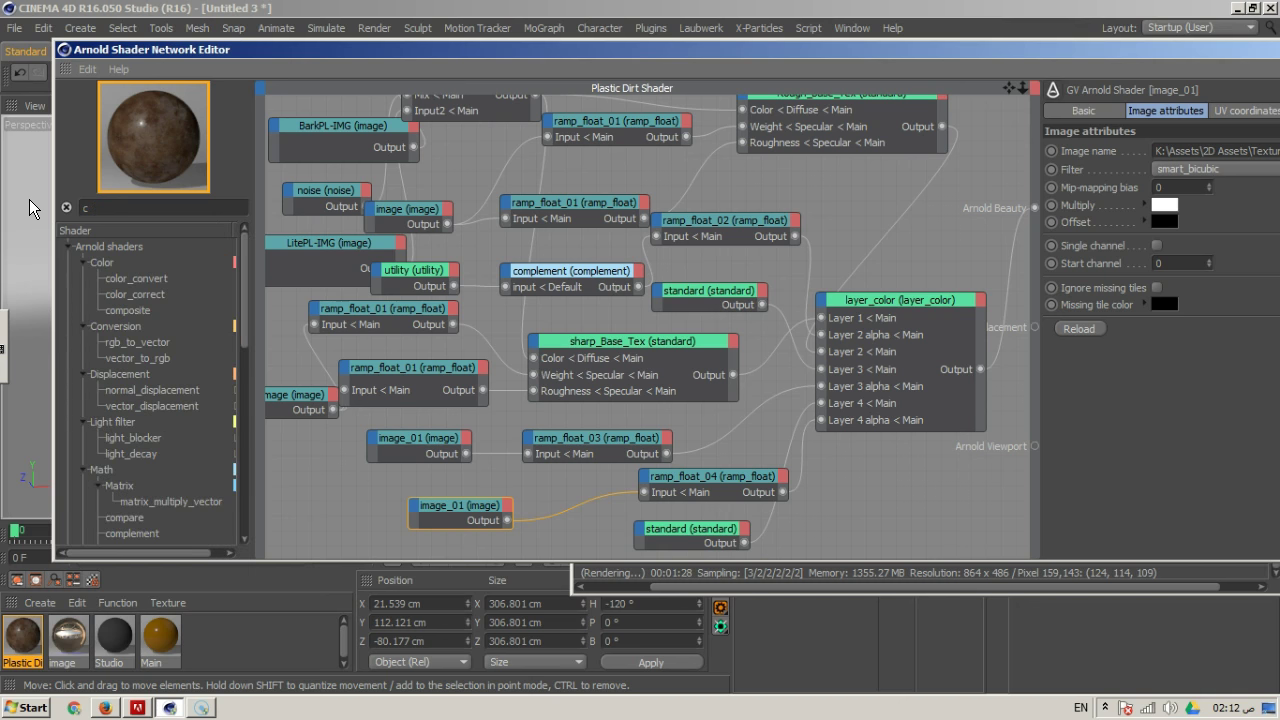
pyautogui.press('BackSpace')
pyautogui.write('cer')
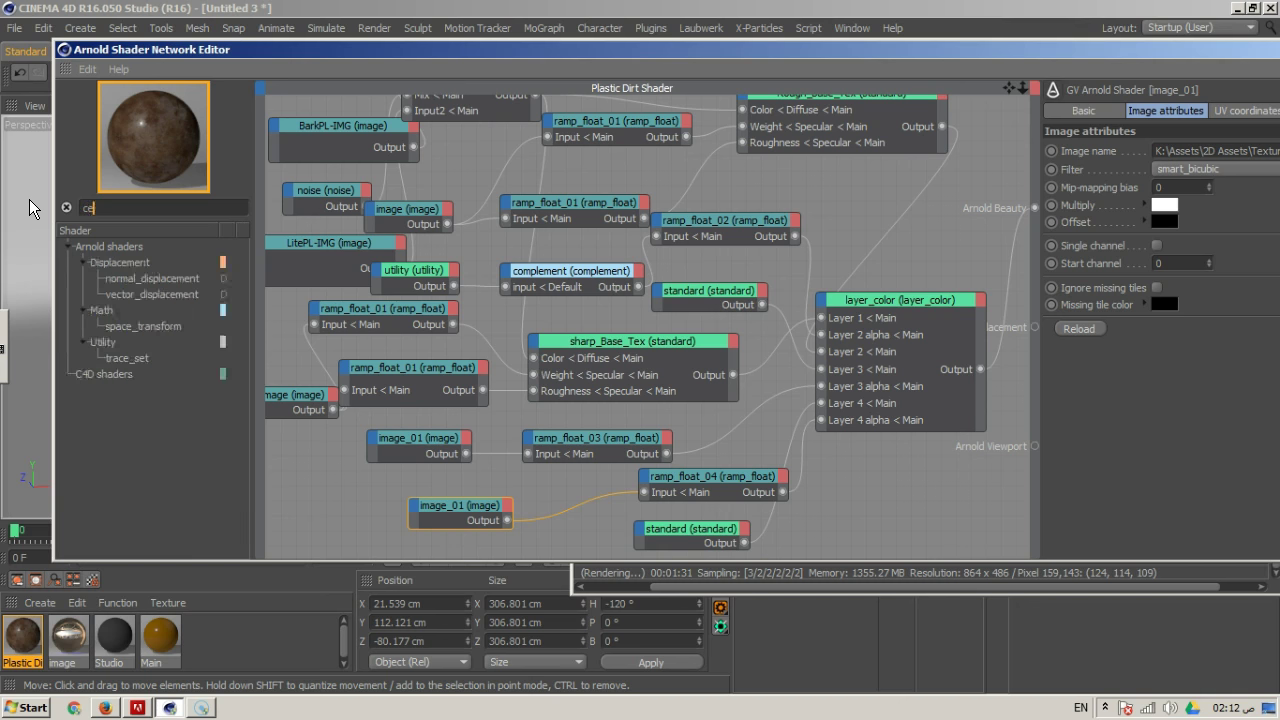
pyautogui.press('BackSpace')
pyautogui.press('BackSpace')
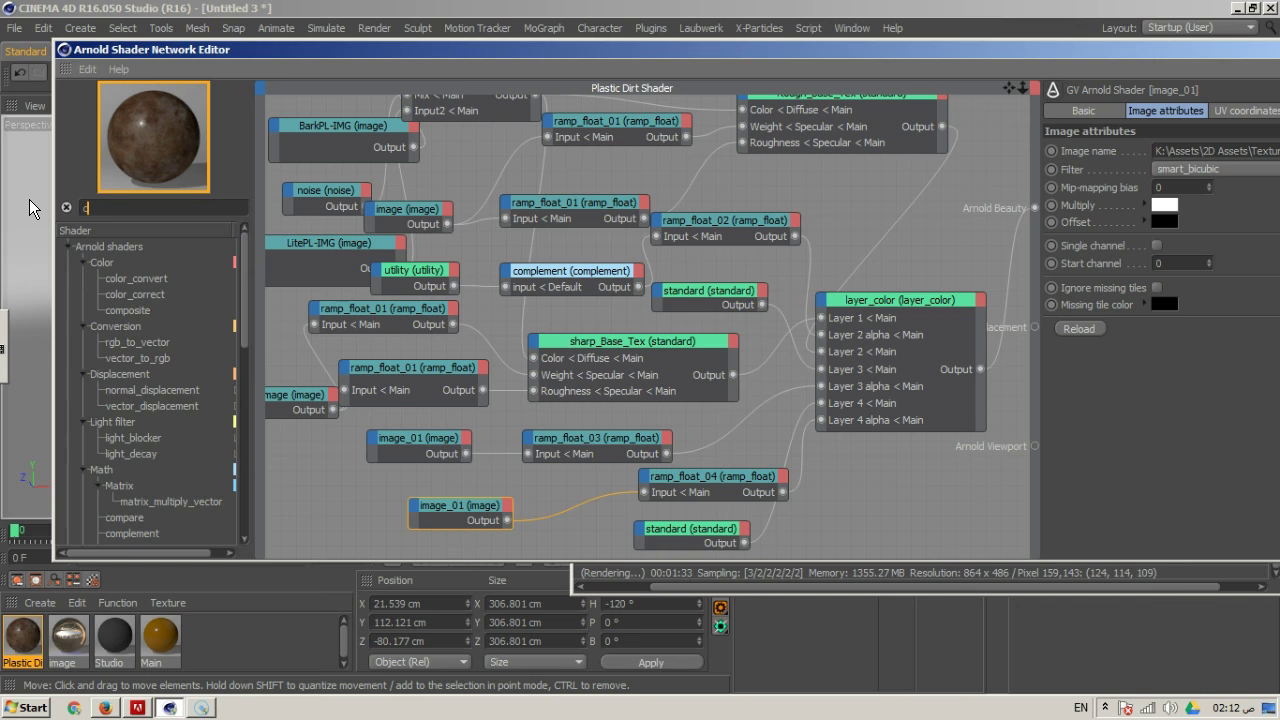
pyautogui.press('BackSpace')
pyautogui.write('cr')
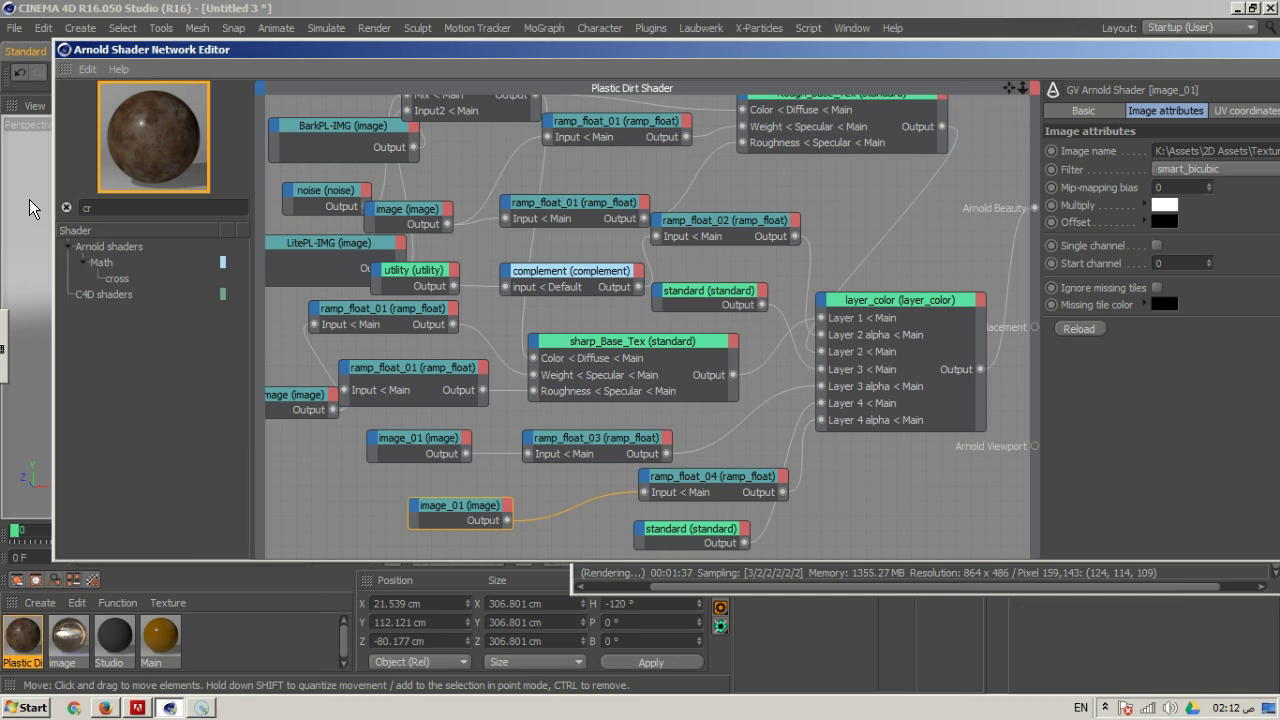
pyautogui.press('BackSpace')
pyautogui.write('er')
pyautogui.press('BackSpace')
pyautogui.press('BackSpace')
pyautogui.press('BackSpace')
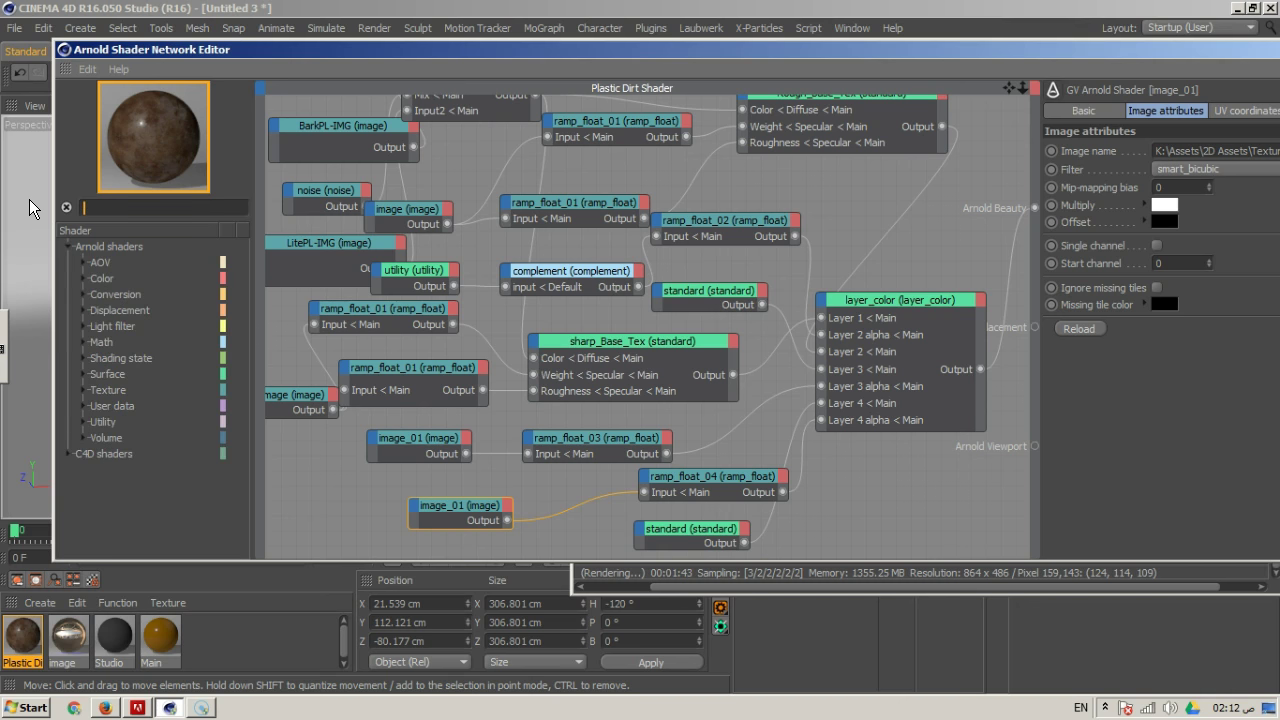
# Find the curvature shader with "cur", add it below layer_color, and route it to Arnold Beauty in place of layer_color
pyautogui.click(130, 205)
pyautogui.write('cur')
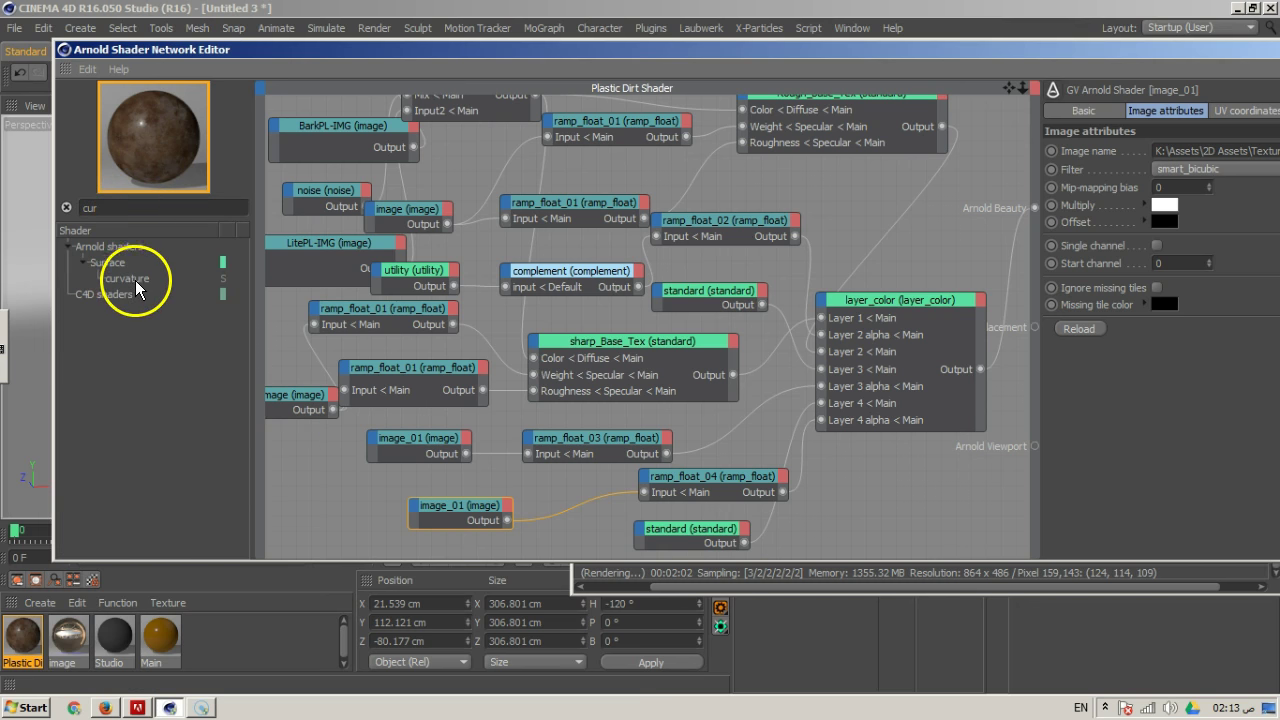
pyautogui.moveTo(135, 285); pyautogui.dragTo(822, 480)
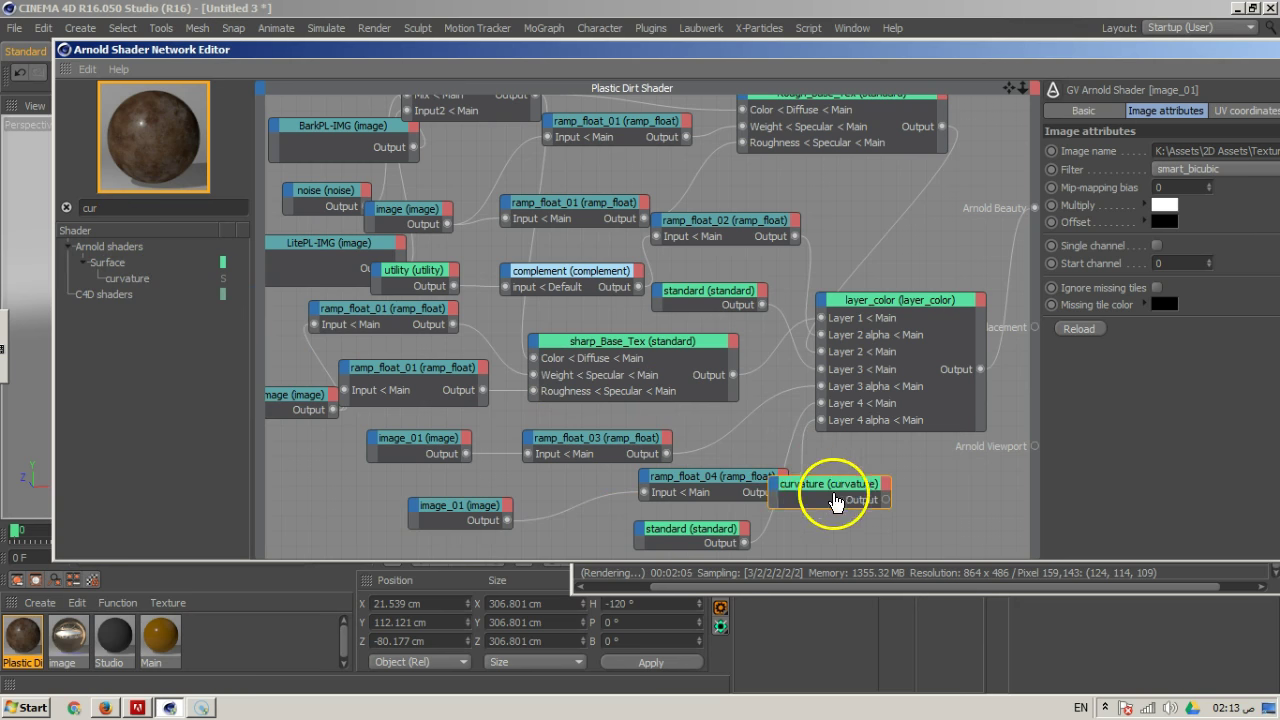
pyautogui.moveTo(1056, 46); pyautogui.dragTo(470, 135)
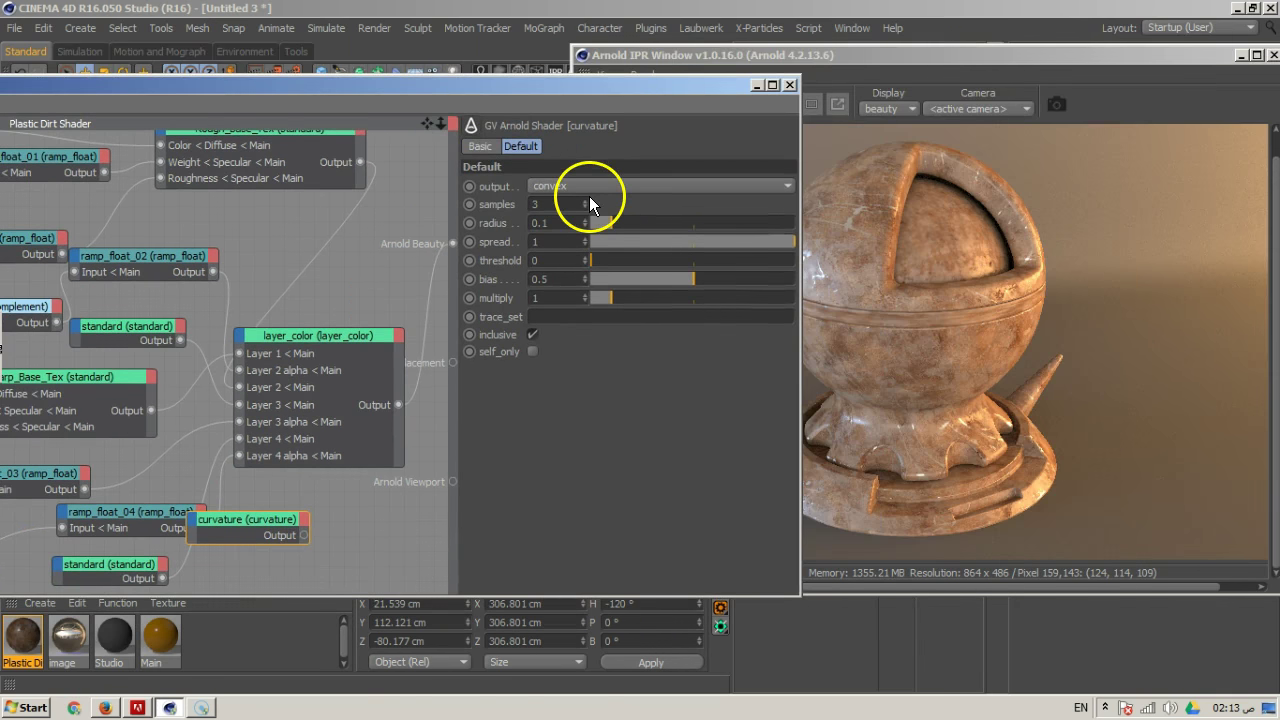
pyautogui.moveTo(672, 85); pyautogui.dragTo(685, 80)
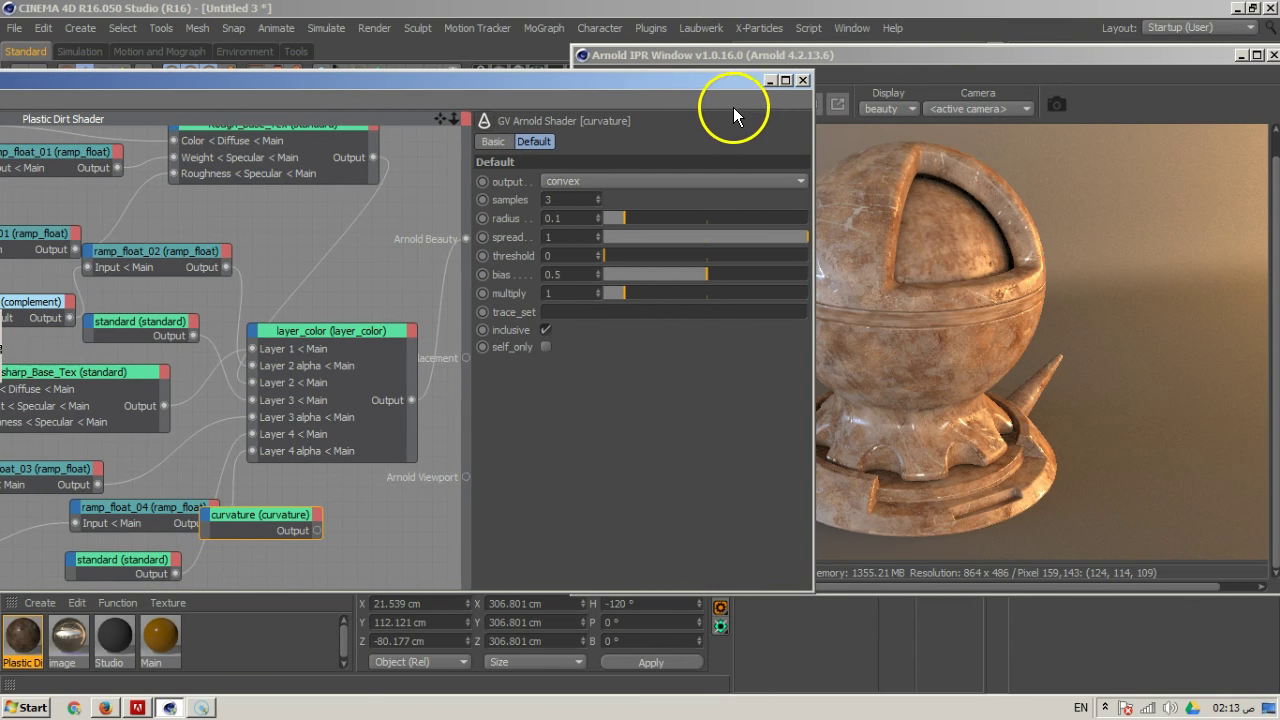
pyautogui.keyDown('alt'); pyautogui.click(286, 514); pyautogui.keyUp('alt')
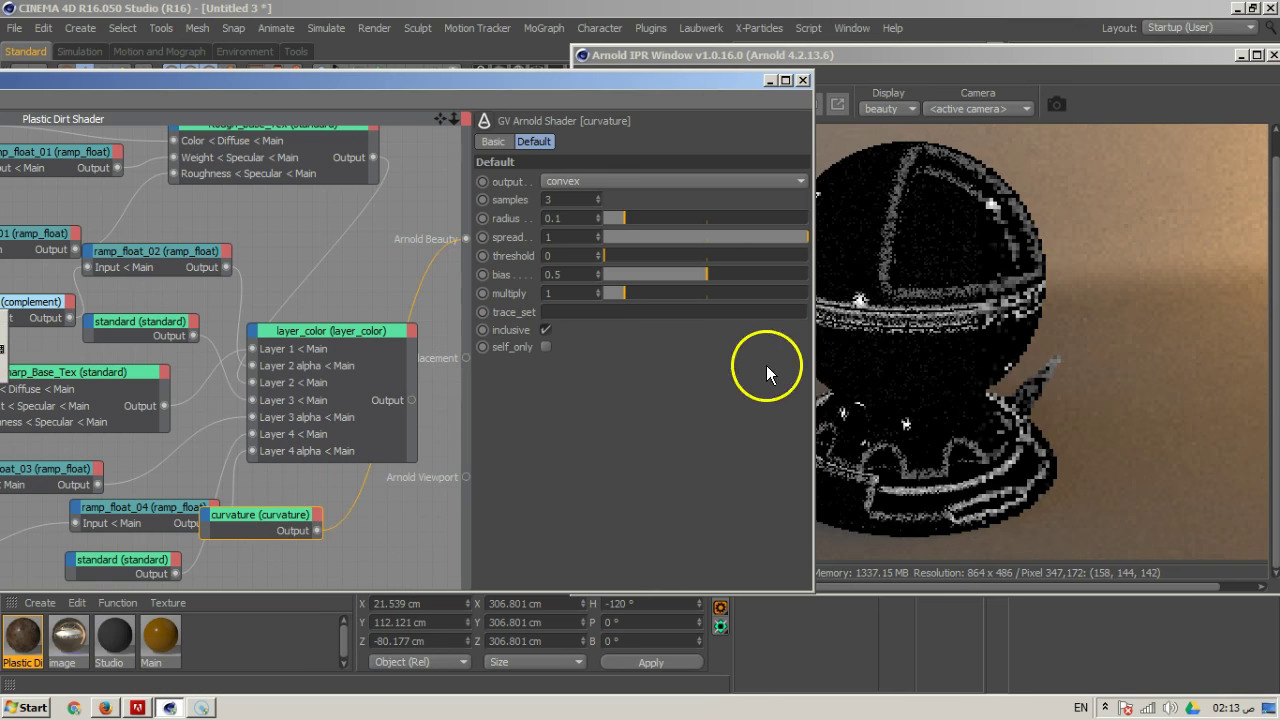
pyautogui.moveTo(588, 93); pyautogui.dragTo(524, 82)
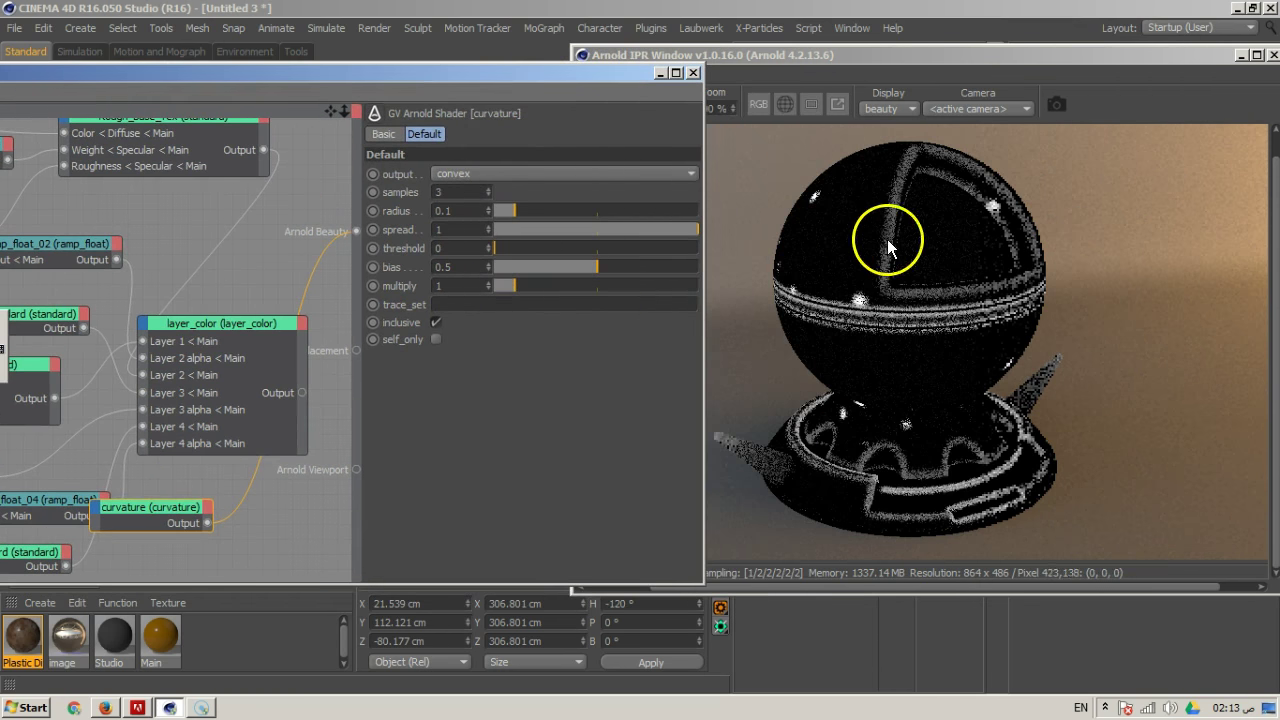
# Preview the curvature shader's concave output, switch the output to both, and set samples to 5
pyautogui.click(559, 171)
pyautogui.click(526, 216)
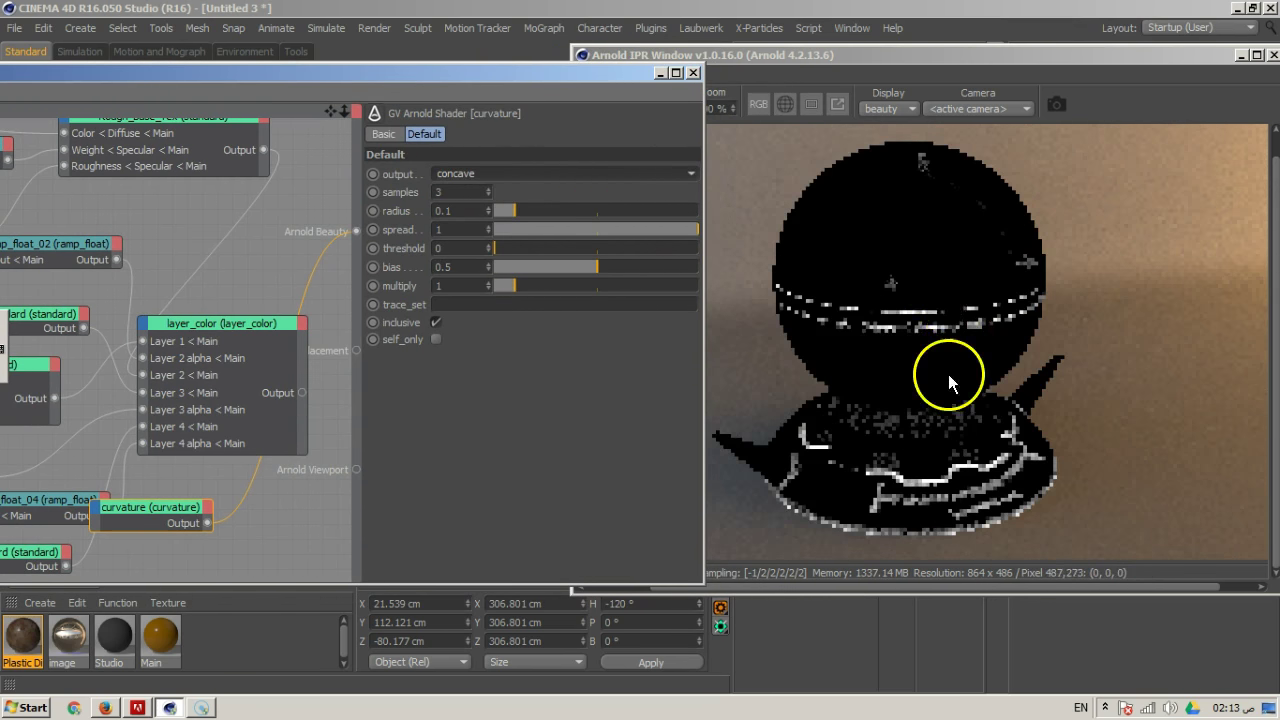
pyautogui.click(594, 176)
pyautogui.click(545, 232)
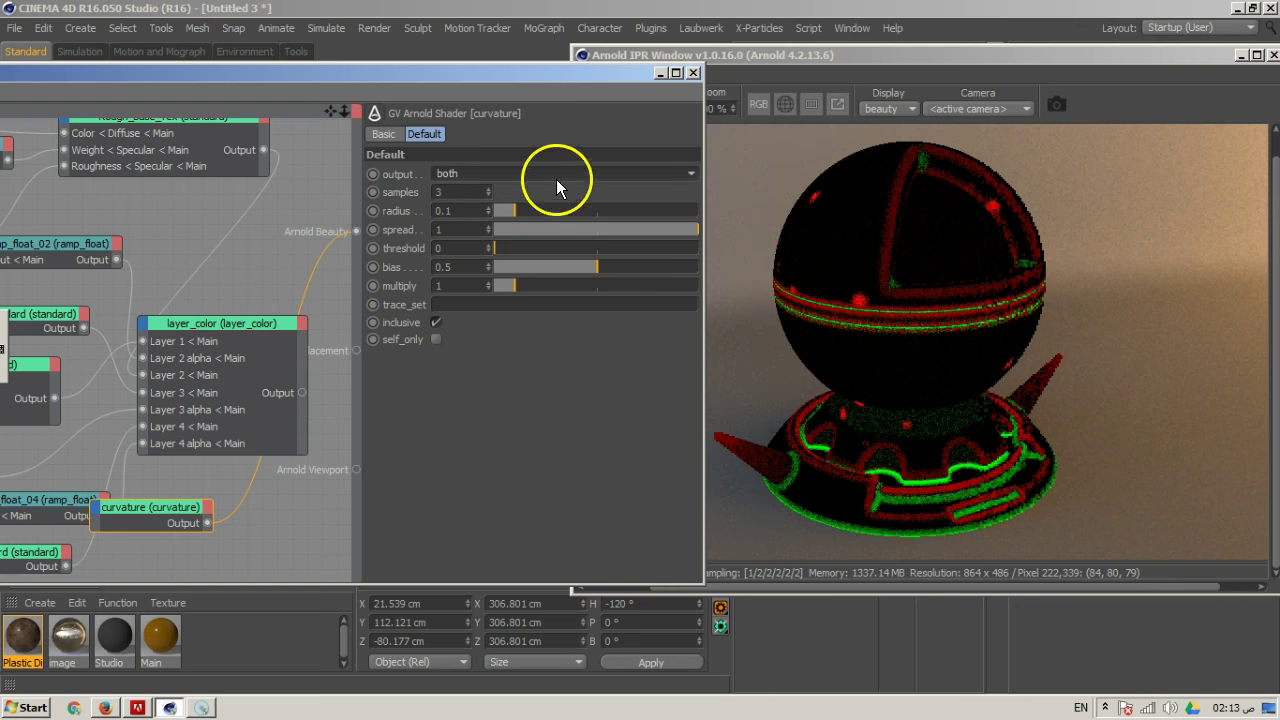
pyautogui.click(489, 189)
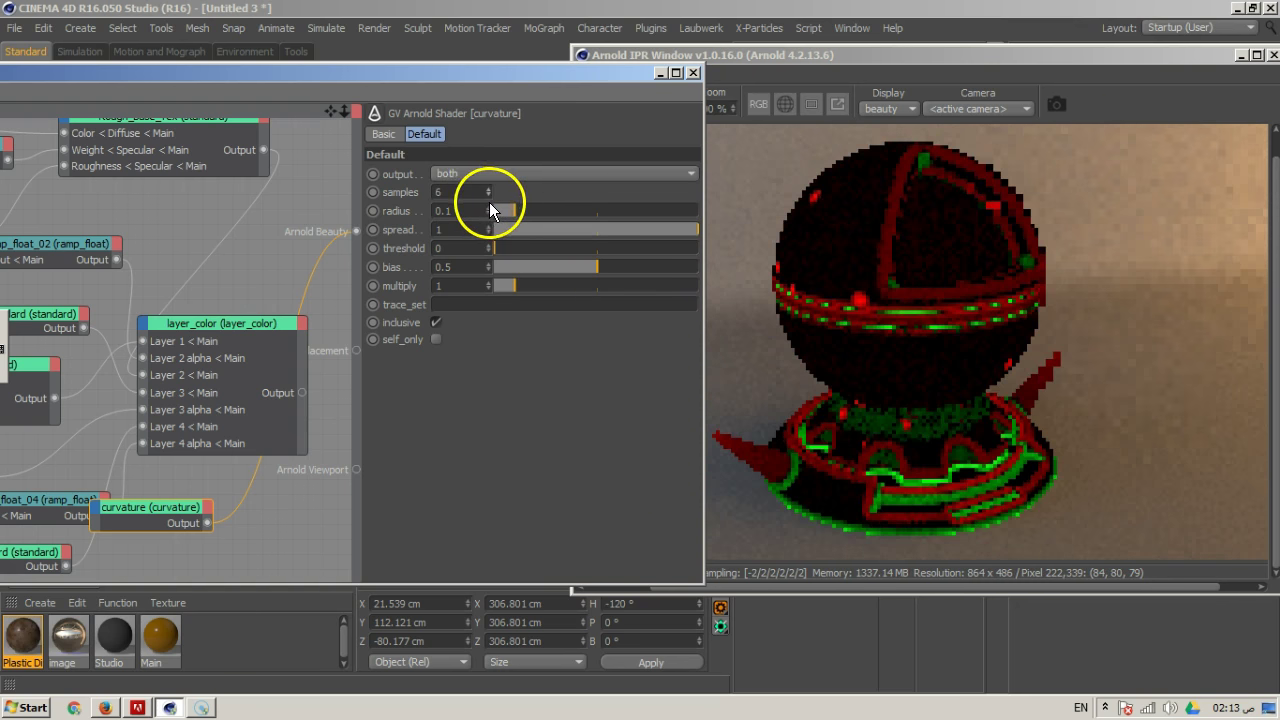
pyautogui.click(488, 197)
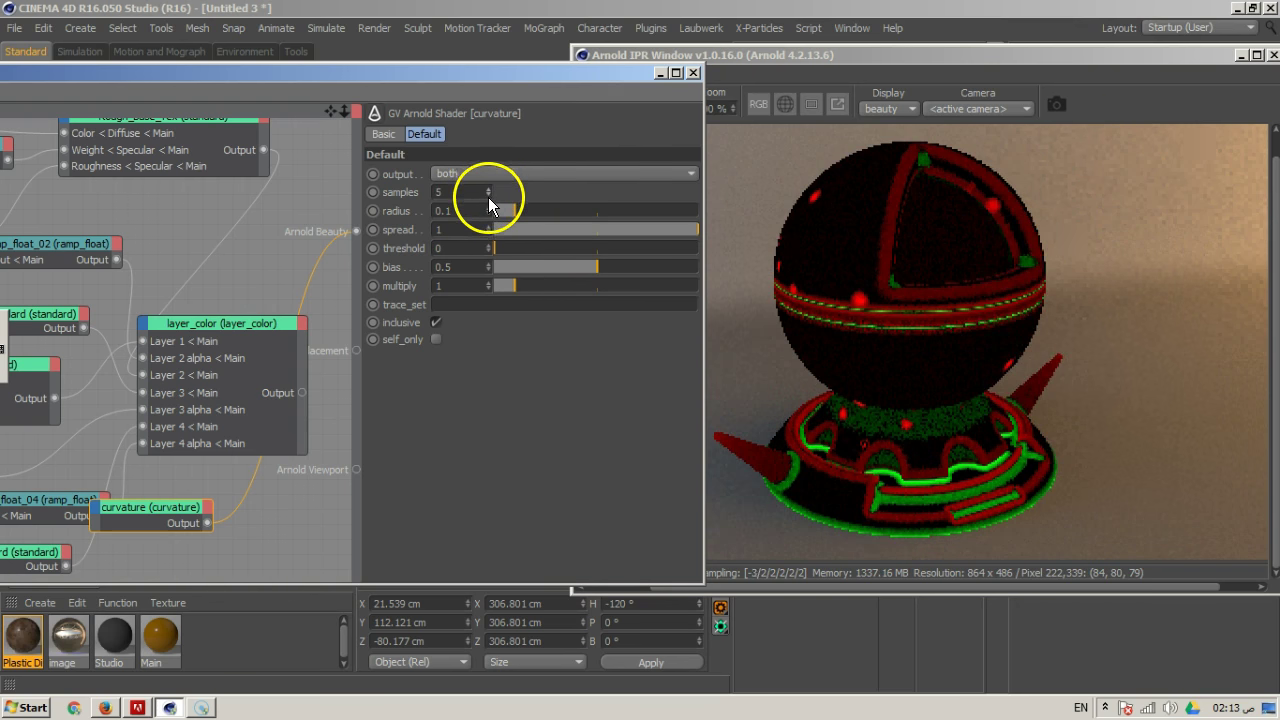
# Try a curvature radius of 0.21 and reduce it to 0.12
pyautogui.click(488, 213)
pyautogui.click(488, 208)
pyautogui.moveTo(517, 218); pyautogui.dragTo(552, 242)
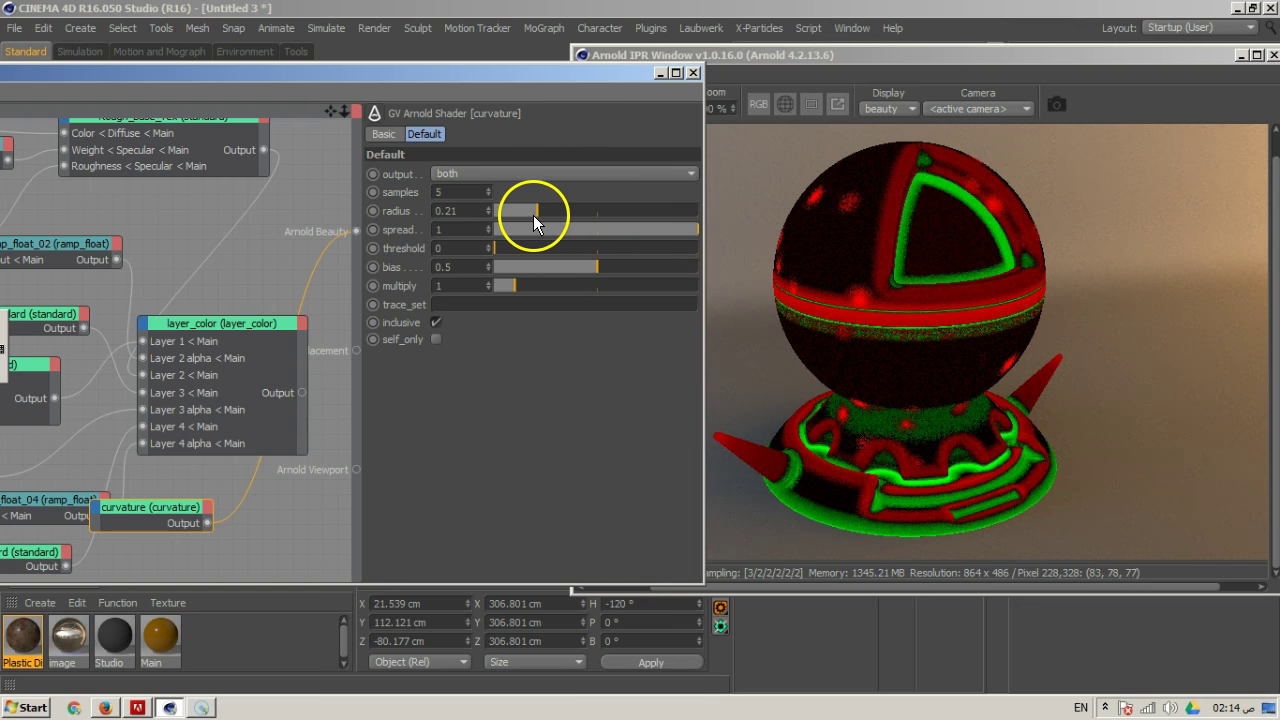
pyautogui.moveTo(535, 212); pyautogui.dragTo(524, 213)
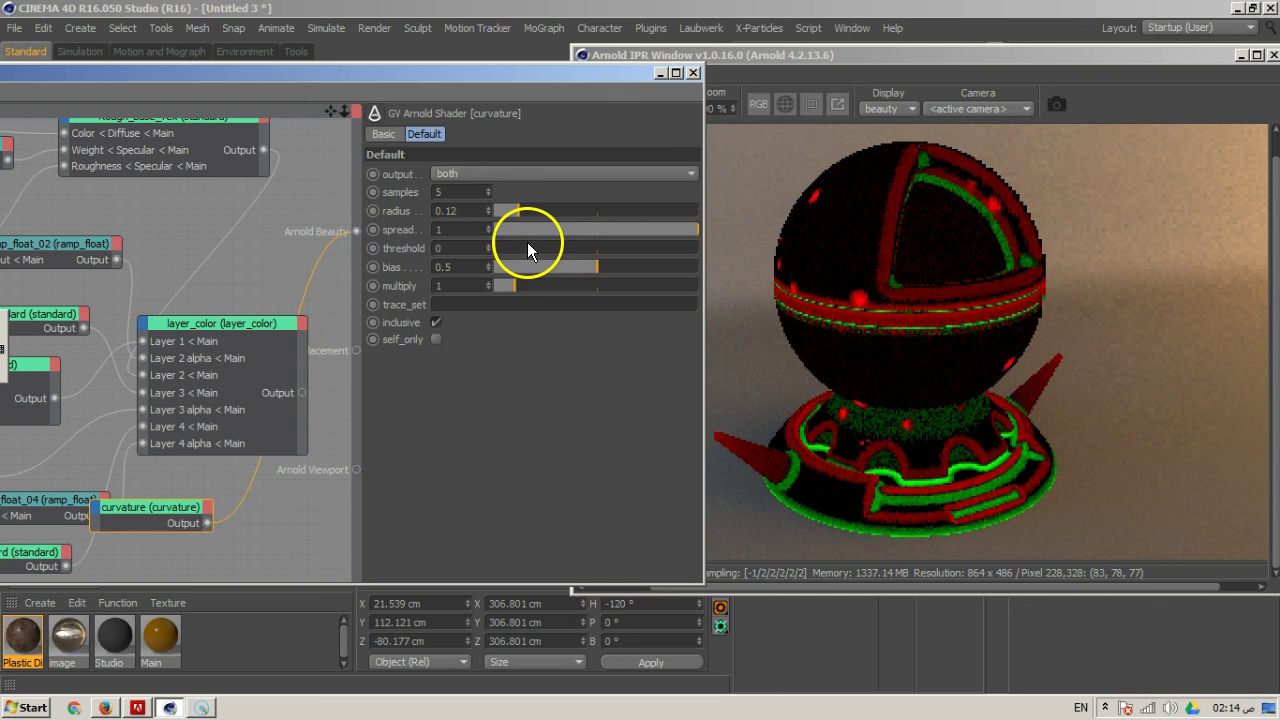
# Set the curvature spread to 0.77 and, after trying a bias of 1, set the bias to 0.68
pyautogui.moveTo(692, 230); pyautogui.dragTo(639, 230)
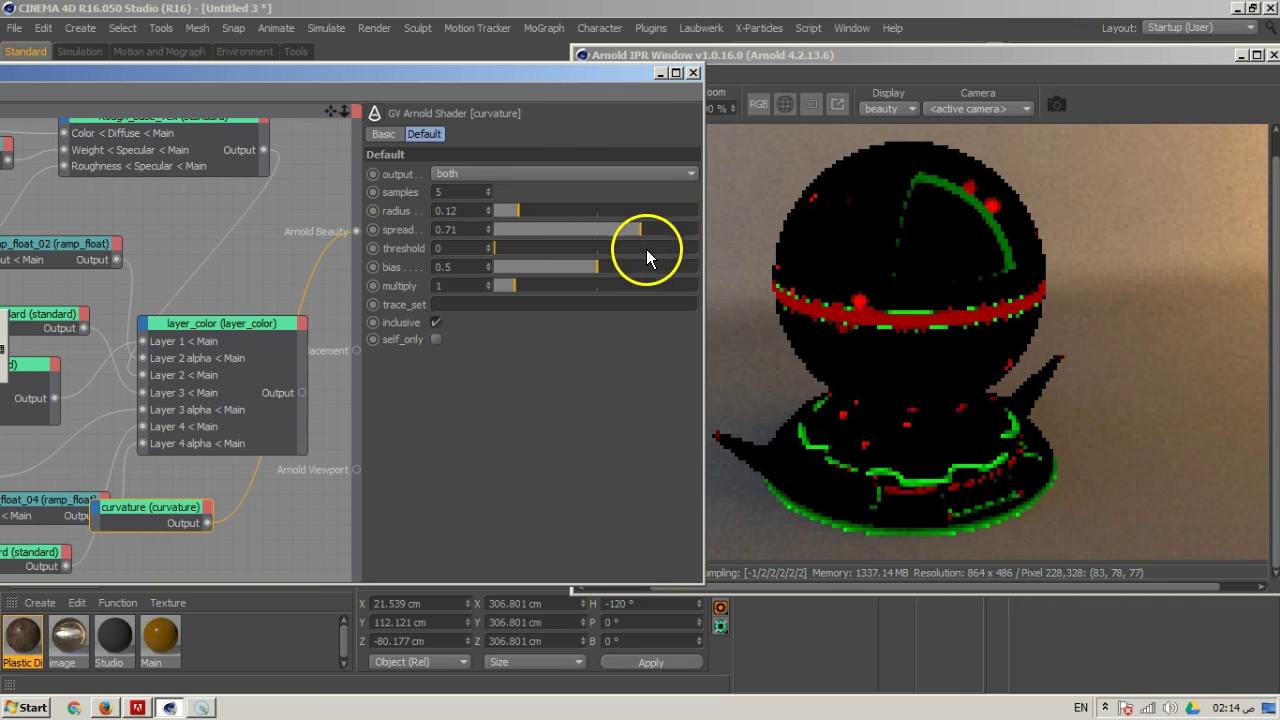
pyautogui.moveTo(641, 232); pyautogui.dragTo(655, 243)
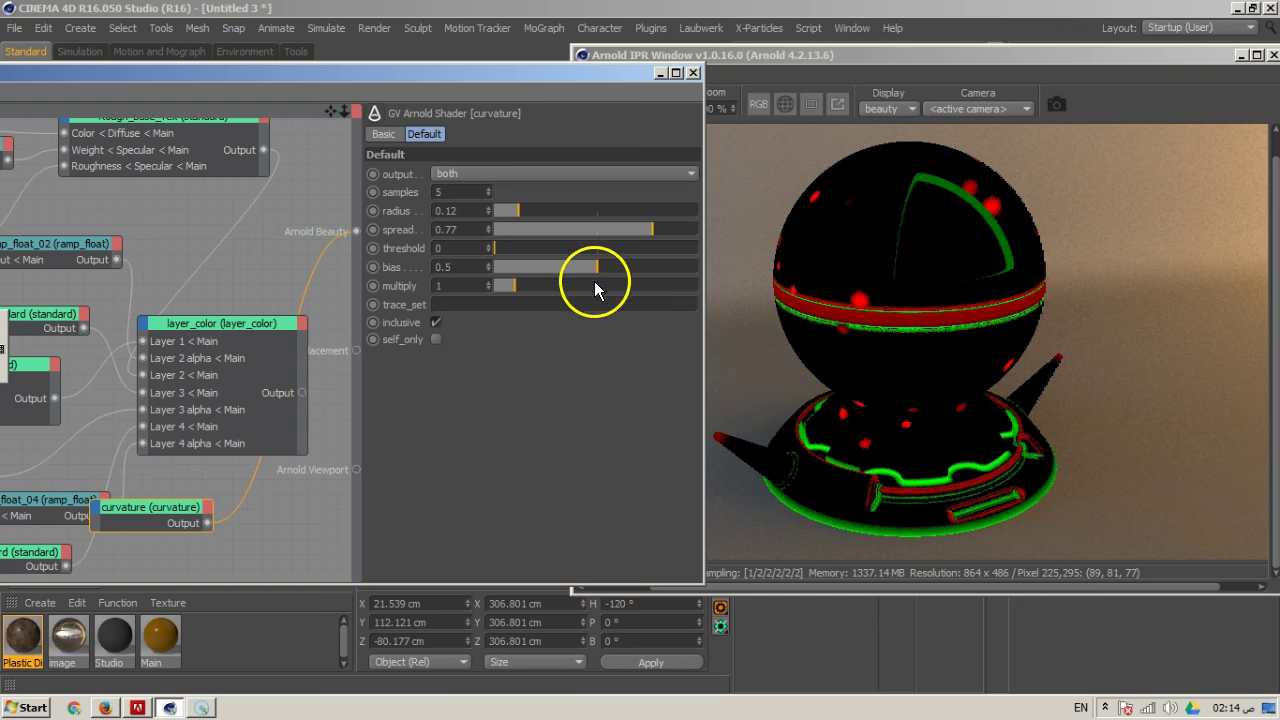
pyautogui.moveTo(602, 265); pyautogui.dragTo(752, 303)
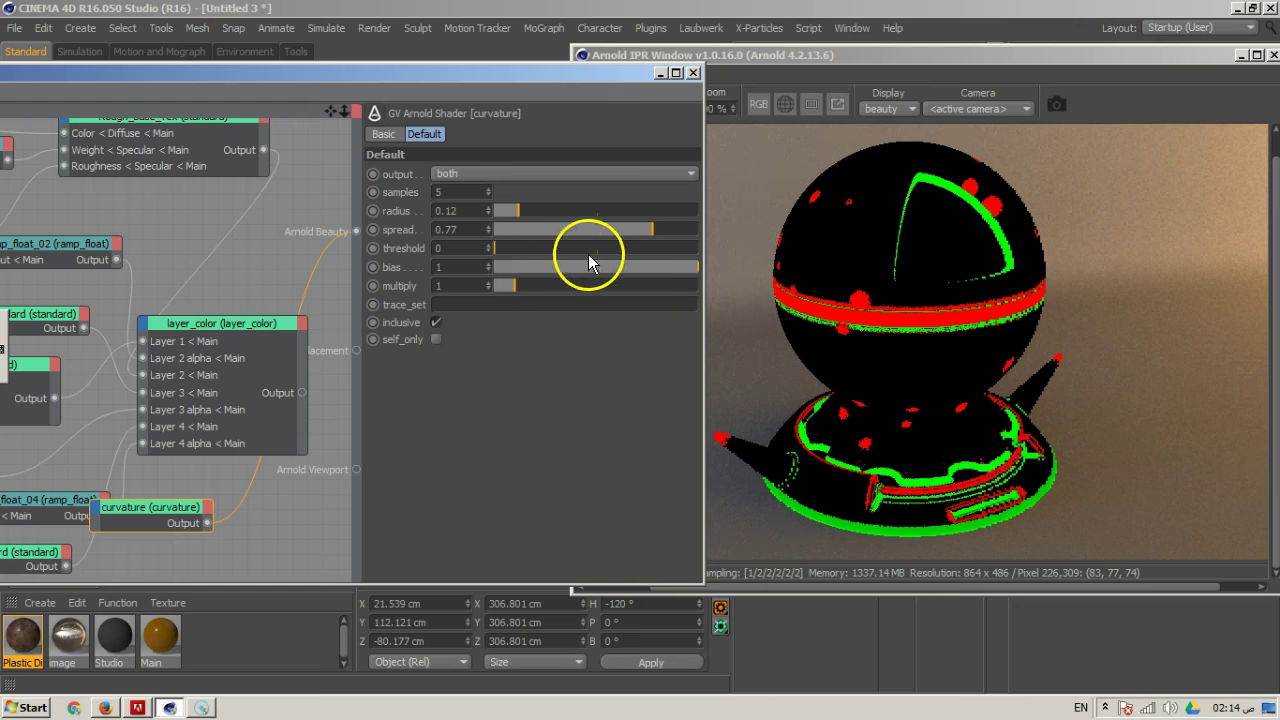
pyautogui.moveTo(609, 261)
pyautogui.mouseDown()
pyautogui.moveTo(503, 262)
pyautogui.moveTo(633, 266)
pyautogui.mouseUp()
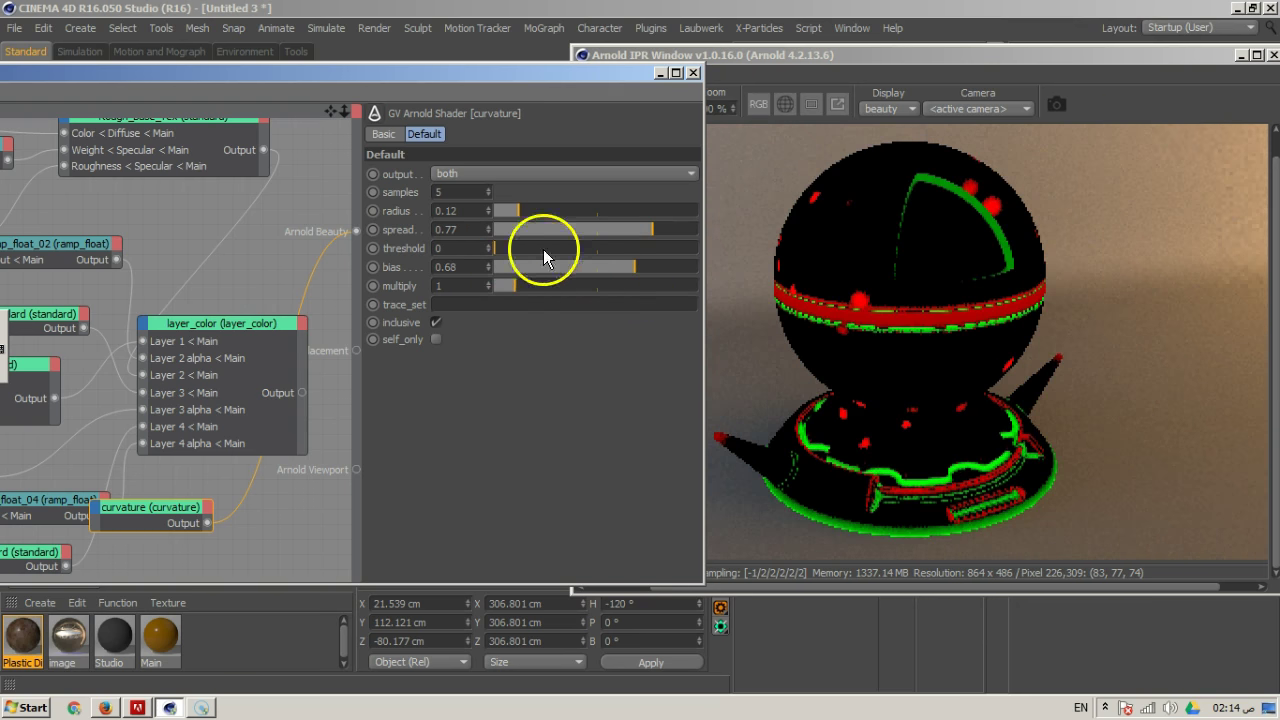
# Test curvature spreads of 0.72 and 1 and a threshold of 0.36, then restore threshold 0 and set spread to 0.87
pyautogui.moveTo(654, 229)
pyautogui.mouseDown()
pyautogui.moveTo(618, 229)
pyautogui.moveTo(618, 248)
pyautogui.moveTo(608, 232)
pyautogui.moveTo(643, 240)
pyautogui.mouseUp()
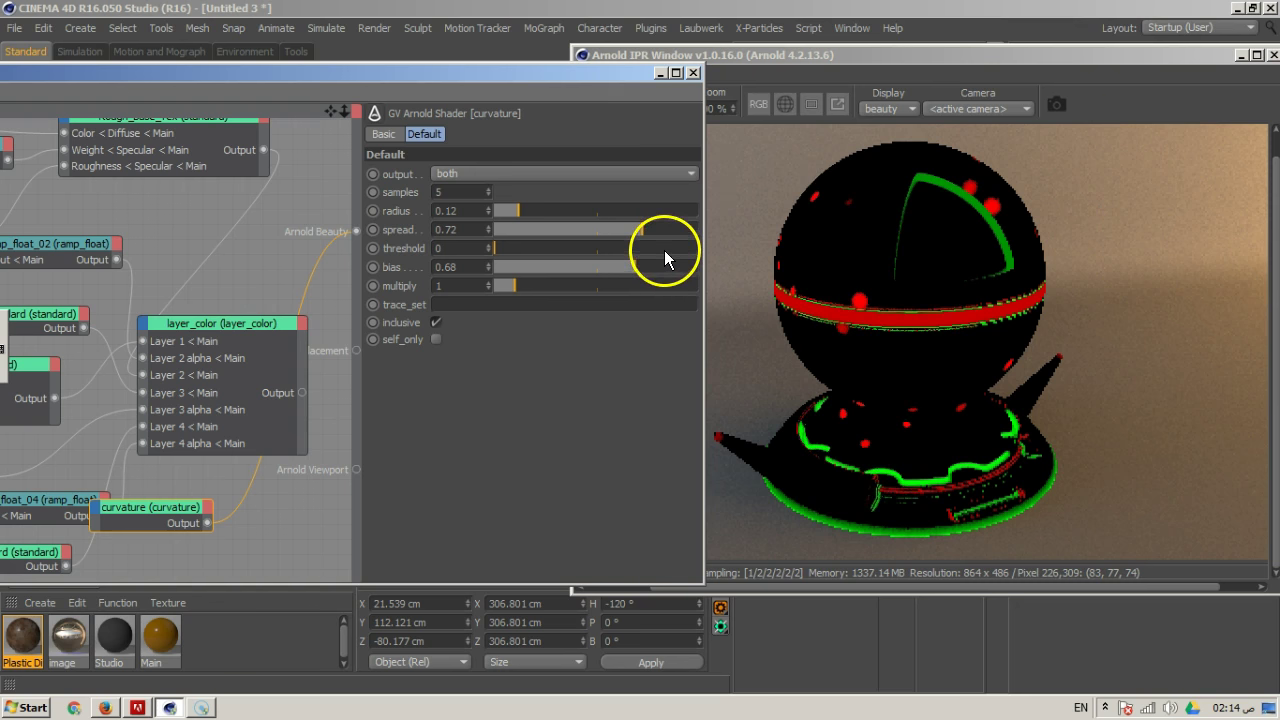
pyautogui.moveTo(644, 231); pyautogui.dragTo(686, 491)
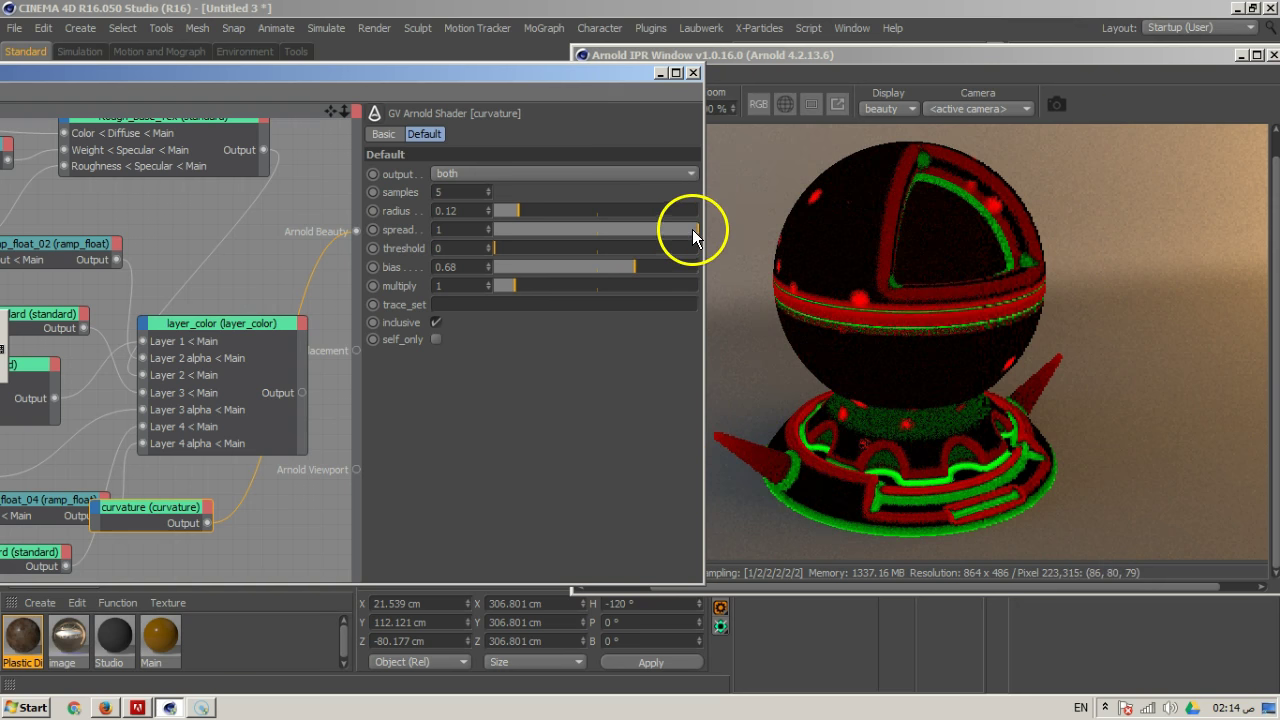
pyautogui.moveTo(500, 250); pyautogui.dragTo(568, 245)
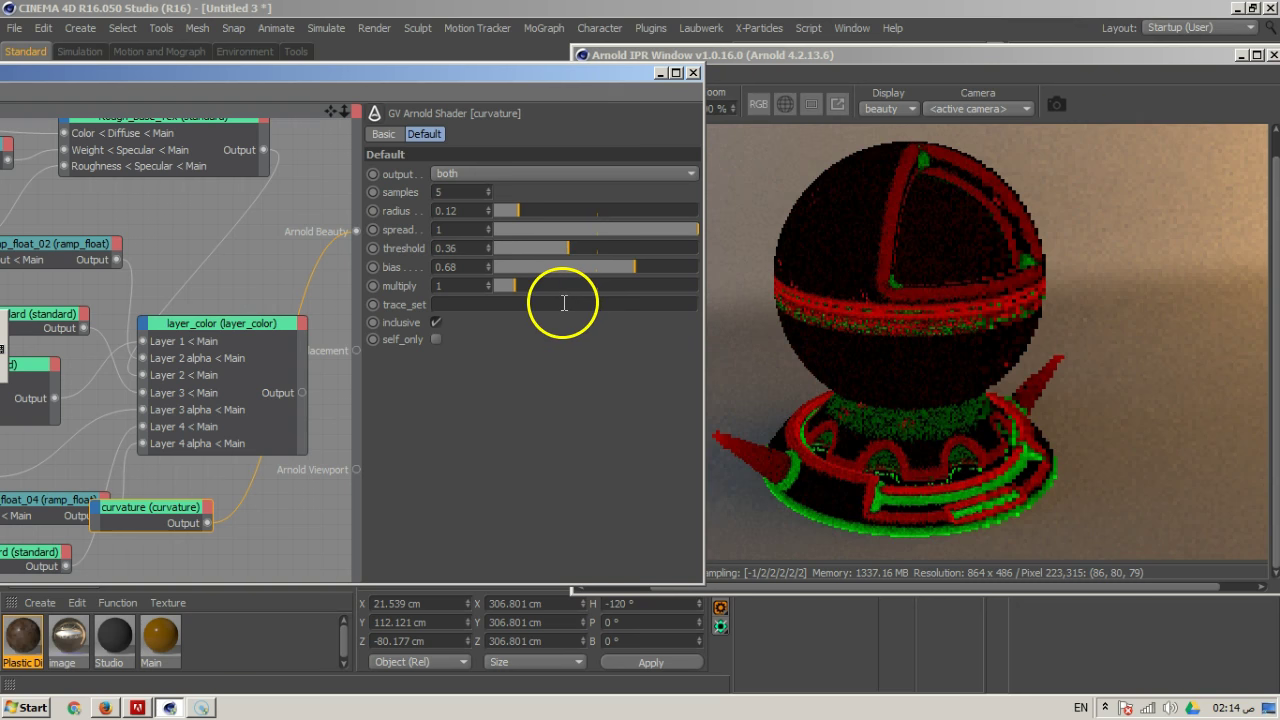
pyautogui.moveTo(576, 247); pyautogui.dragTo(457, 264)
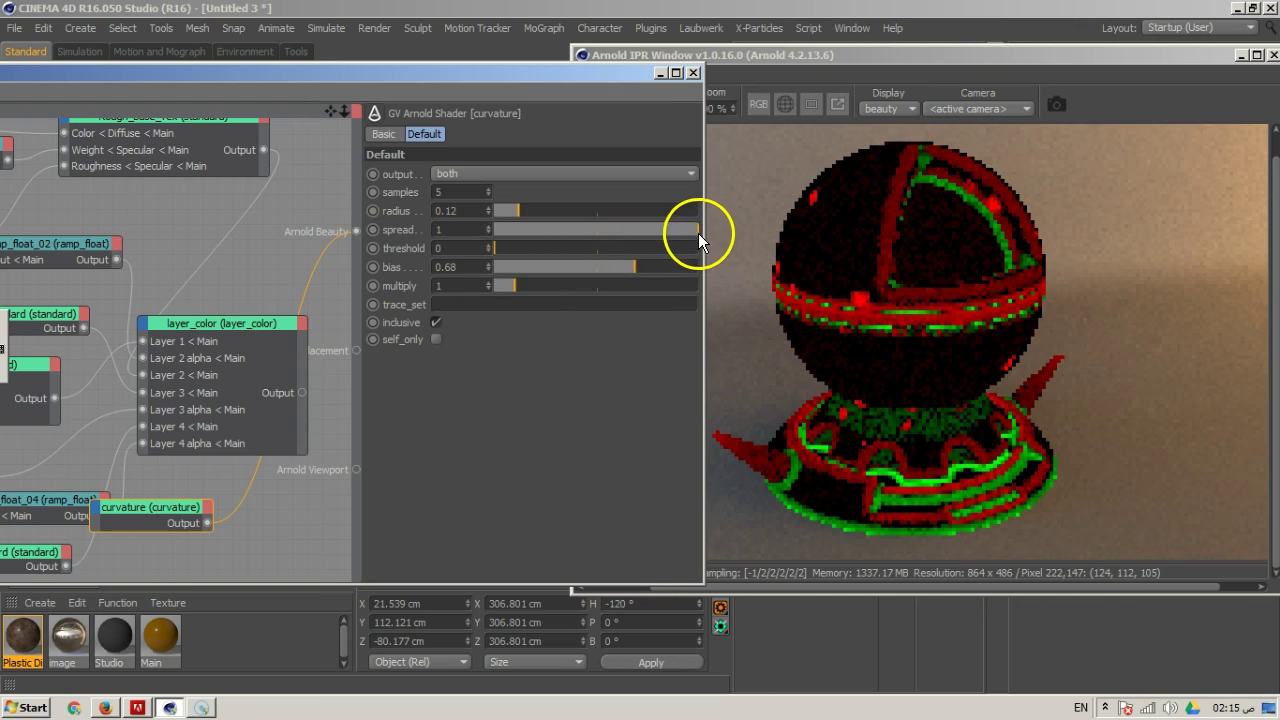
pyautogui.moveTo(692, 230); pyautogui.dragTo(674, 230)
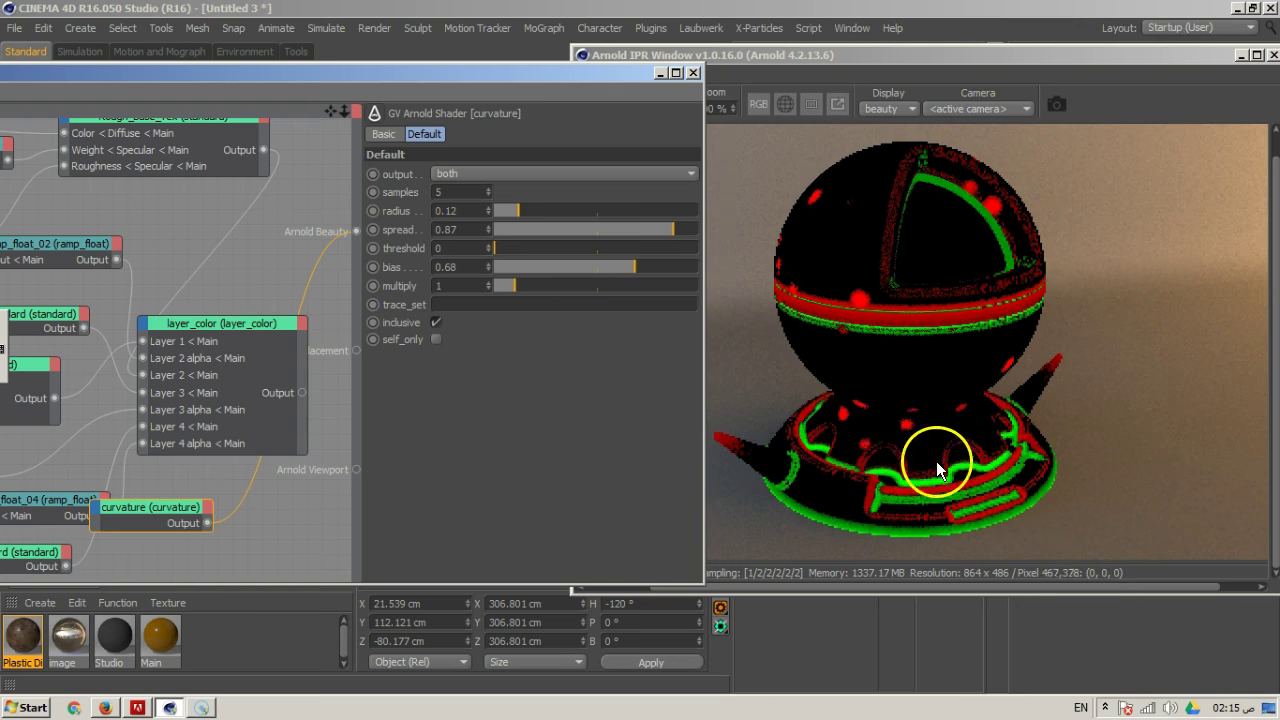
# Set the curvature samples to 7 and bias to 0.11, then try a multiply of 2.2 and reduce it to 0.98
pyautogui.click(488, 189)
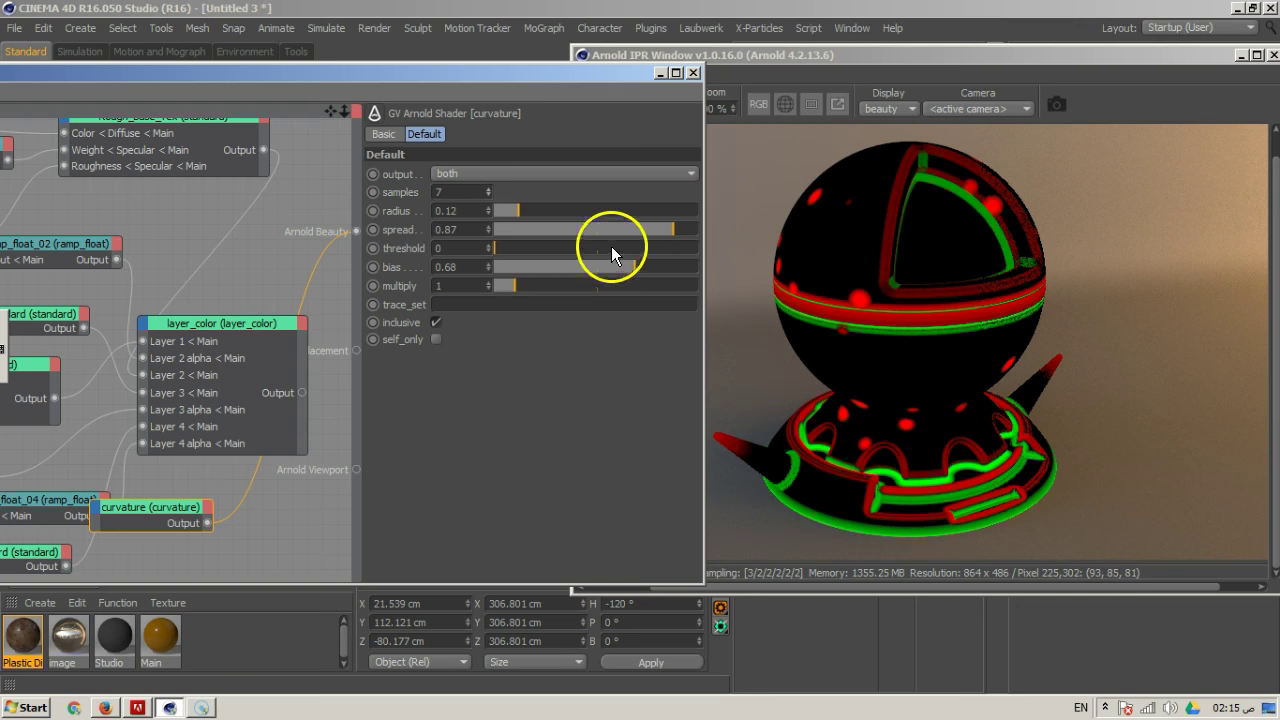
pyautogui.moveTo(606, 275); pyautogui.dragTo(517, 265)
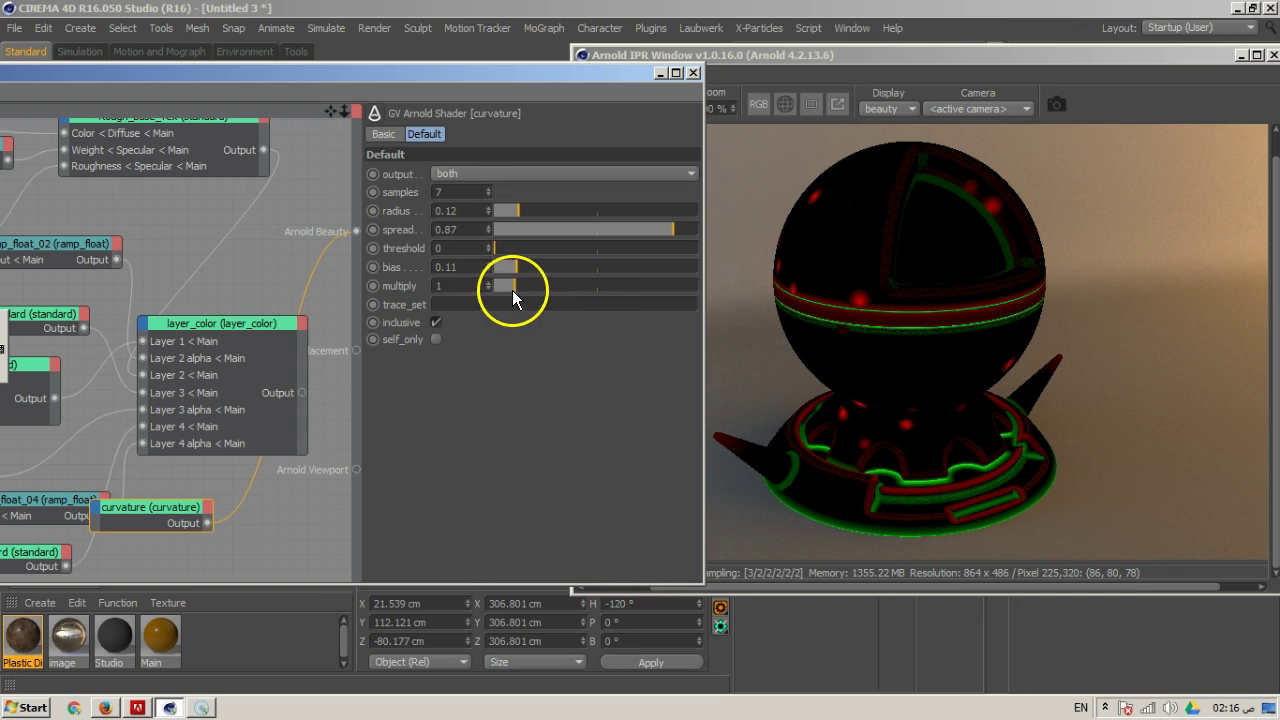
pyautogui.moveTo(512, 288); pyautogui.dragTo(537, 286)
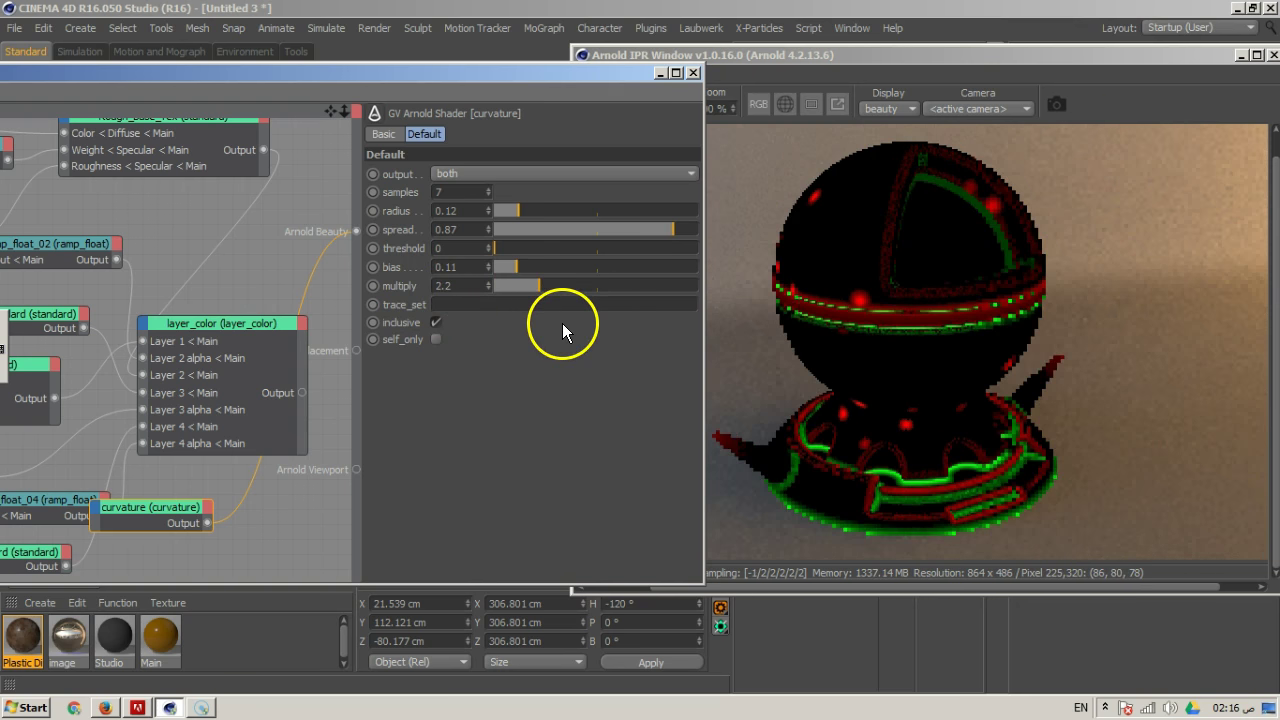
pyautogui.moveTo(520, 286)
pyautogui.mouseDown()
pyautogui.moveTo(538, 284)
pyautogui.moveTo(517, 281)
pyautogui.mouseUp()
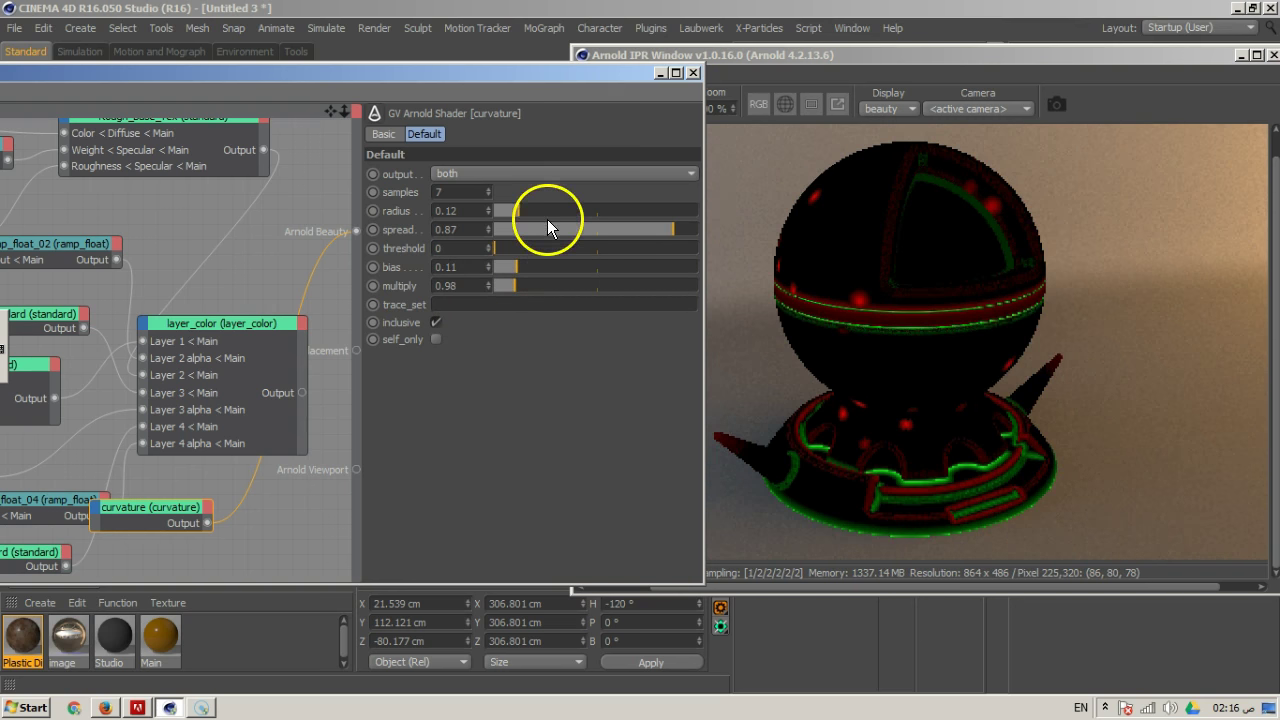
# Set the curvature radius to 0.18 and lower the bias to 0.05
pyautogui.moveTo(519, 210); pyautogui.dragTo(531, 210)
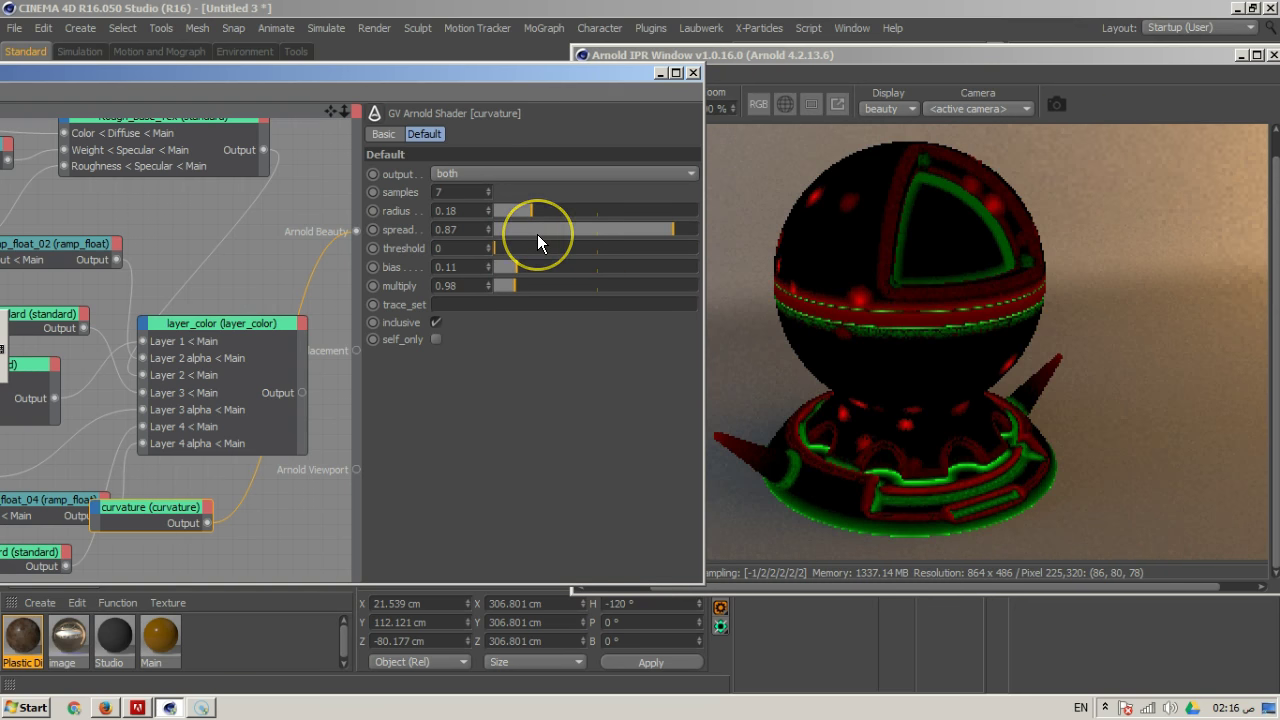
pyautogui.click(564, 262)
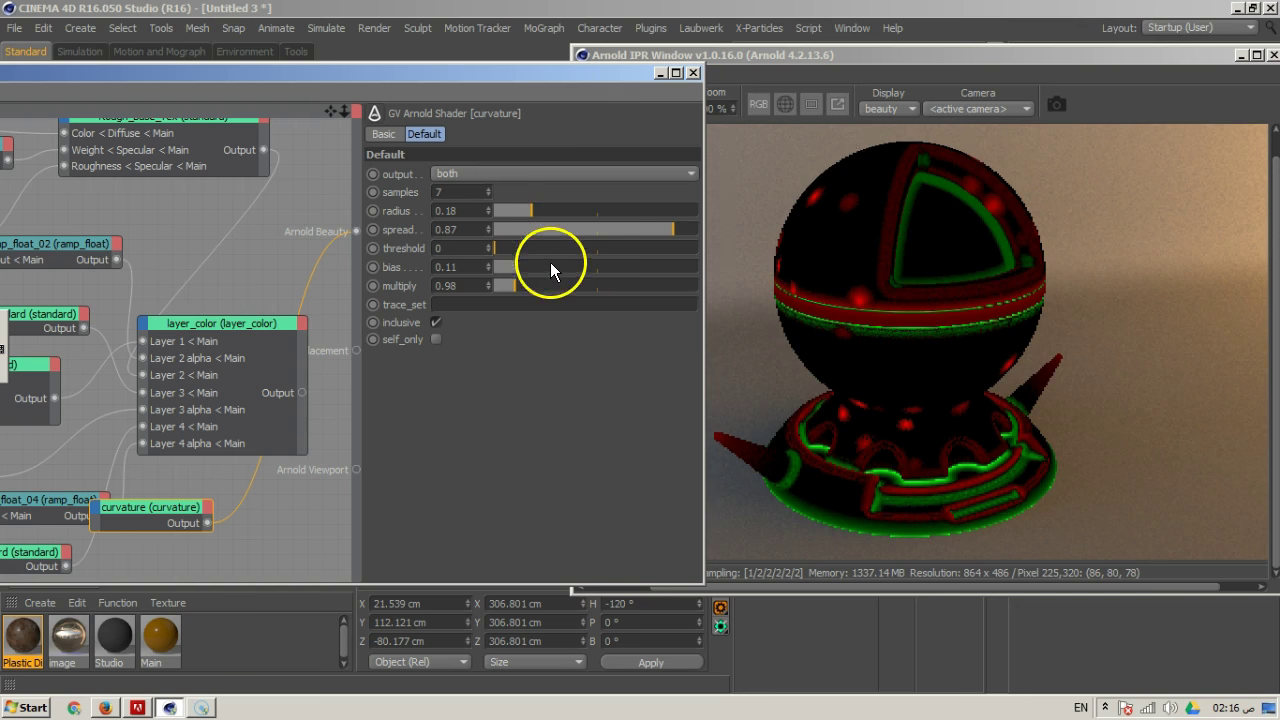
pyautogui.moveTo(522, 270); pyautogui.dragTo(512, 268)
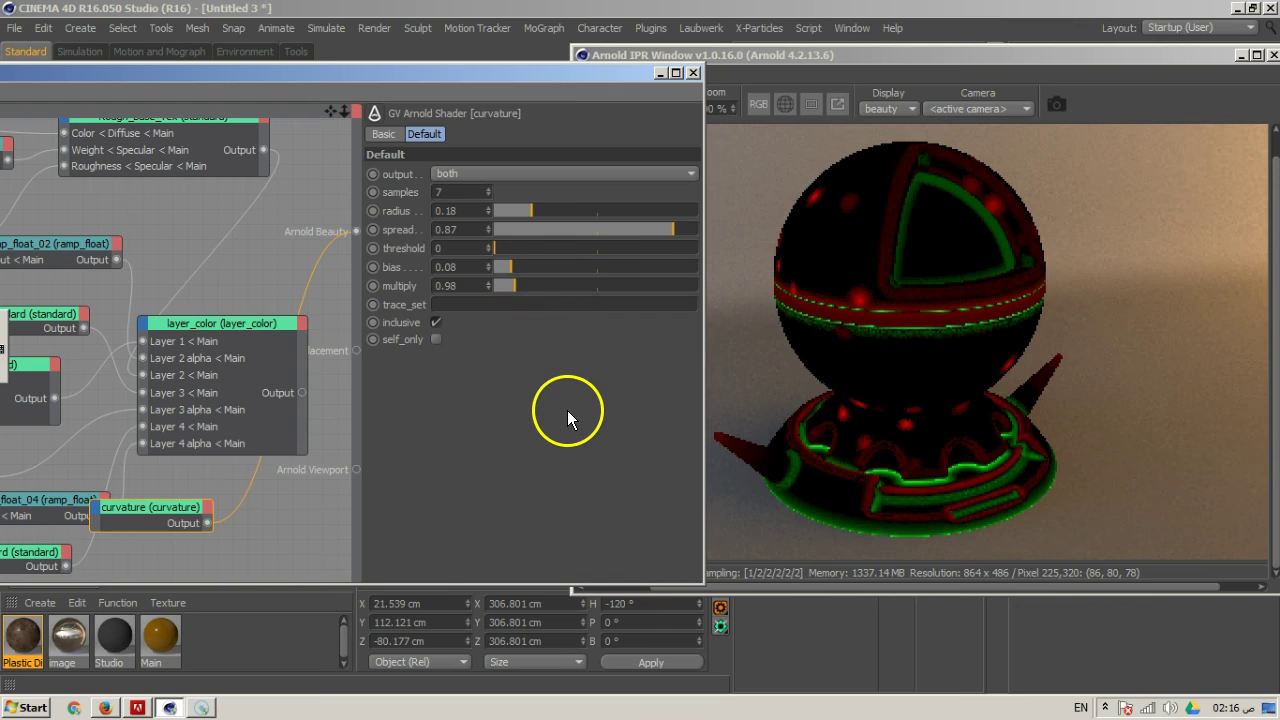
pyautogui.moveTo(509, 268); pyautogui.dragTo(501, 268)
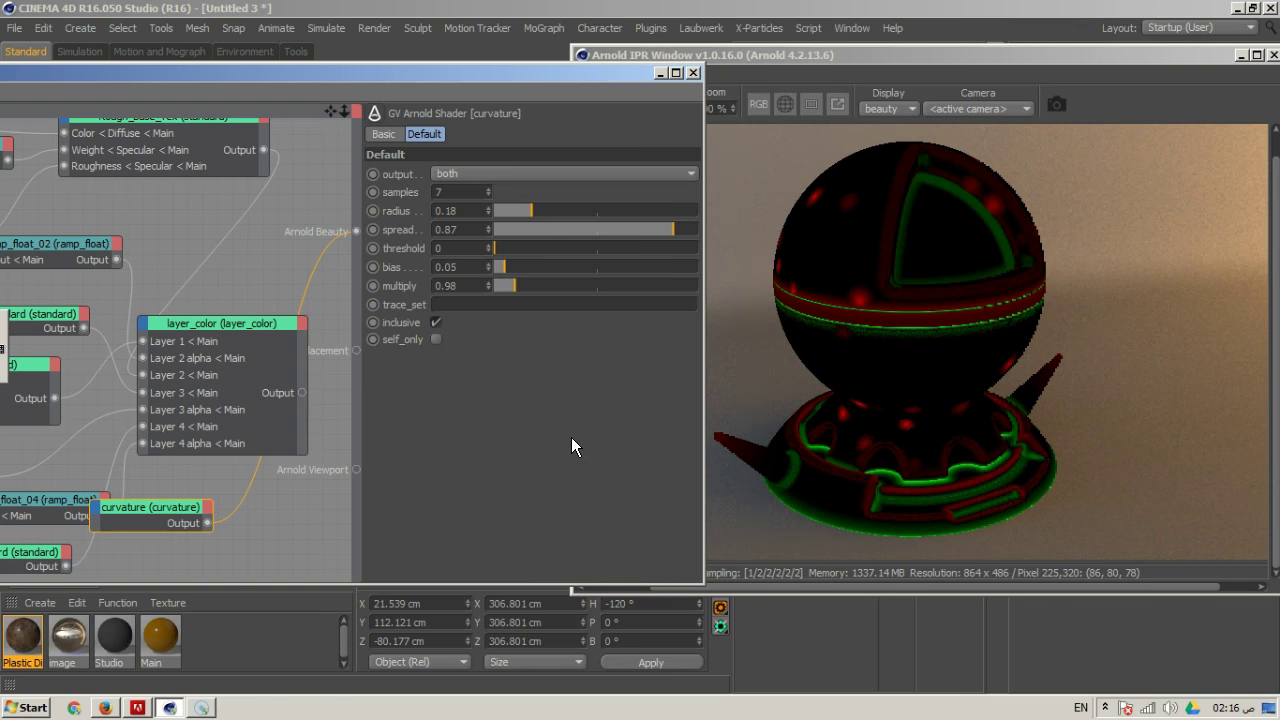
# Find the Arnold image shader and add a new image node below the curvature node
pyautogui.moveTo(549, 80); pyautogui.dragTo(863, 77)
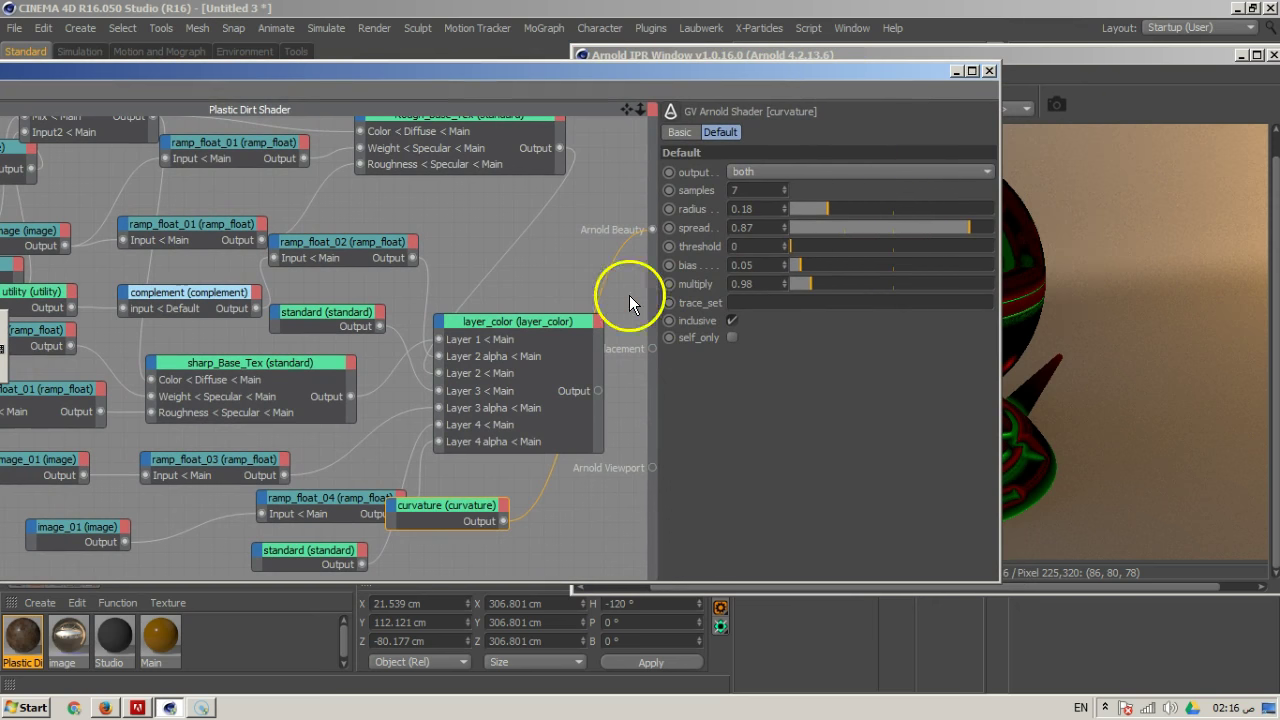
pyautogui.moveTo(668, 74); pyautogui.dragTo(877, 40)
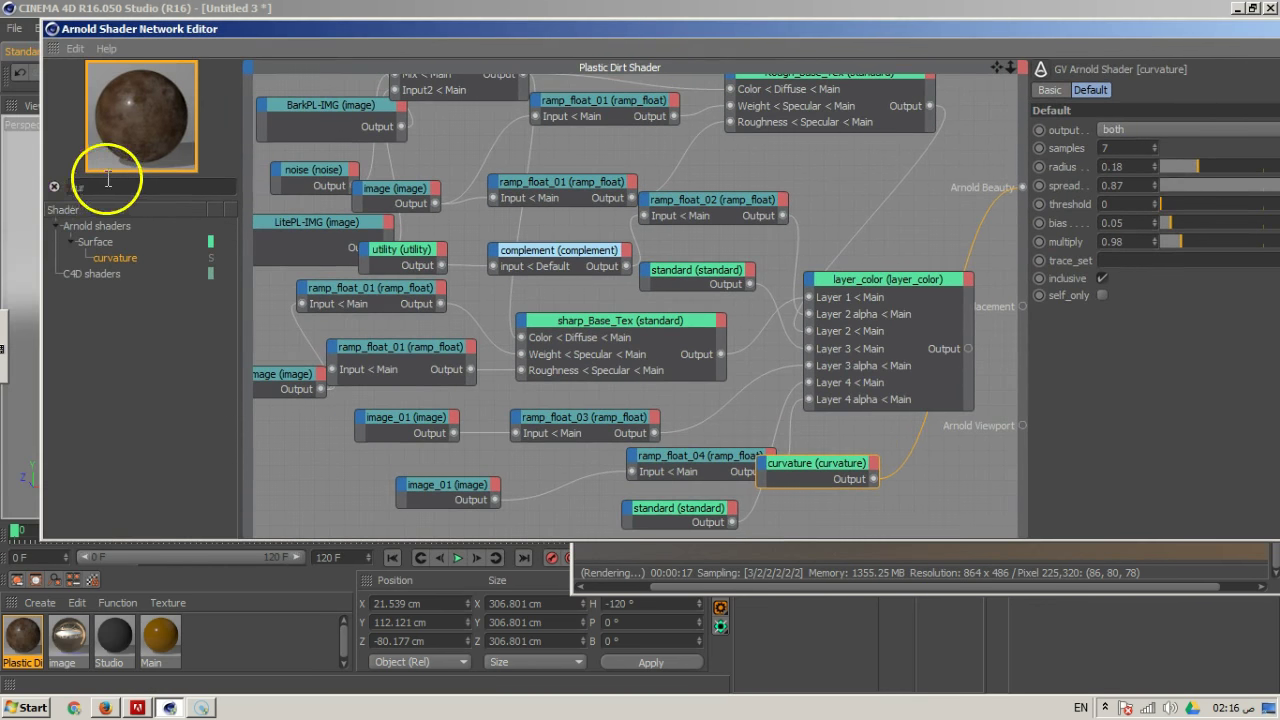
pyautogui.click(54, 186)
pyautogui.write('im')
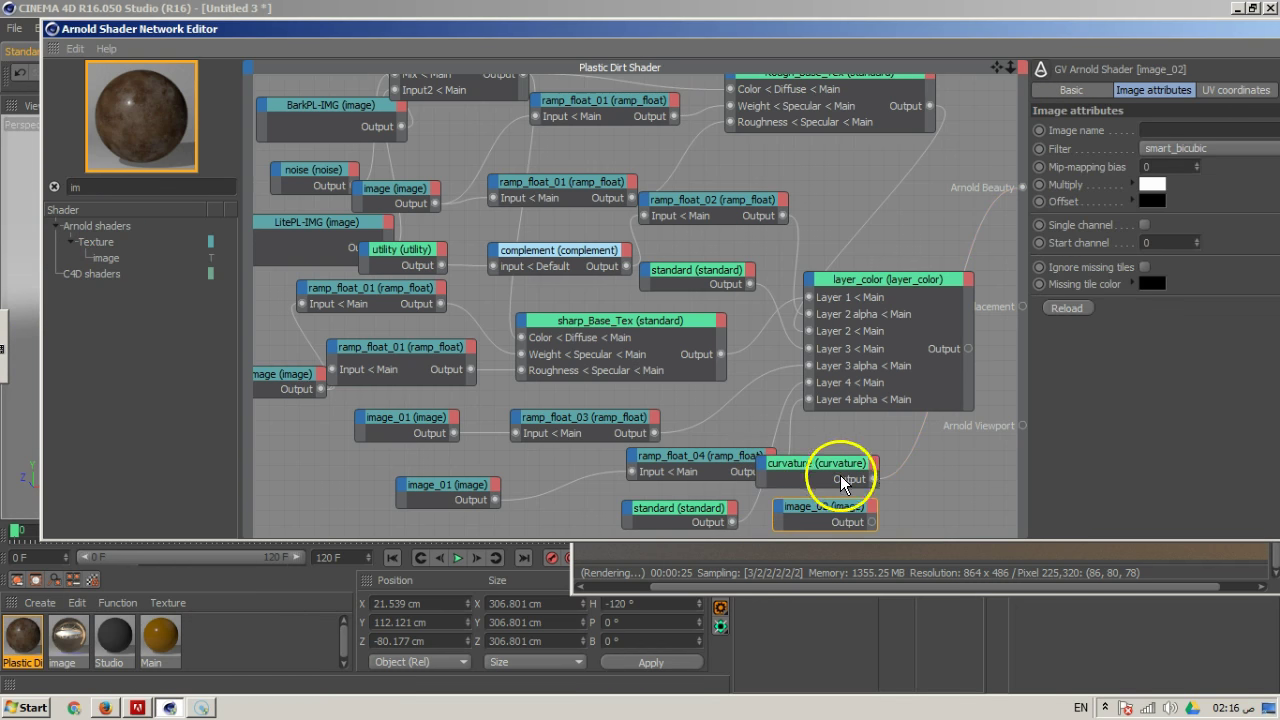
# Load clay_diffuse.png from the Masks texture folder into the new image node
pyautogui.moveTo(1108, 26); pyautogui.dragTo(862, 105)
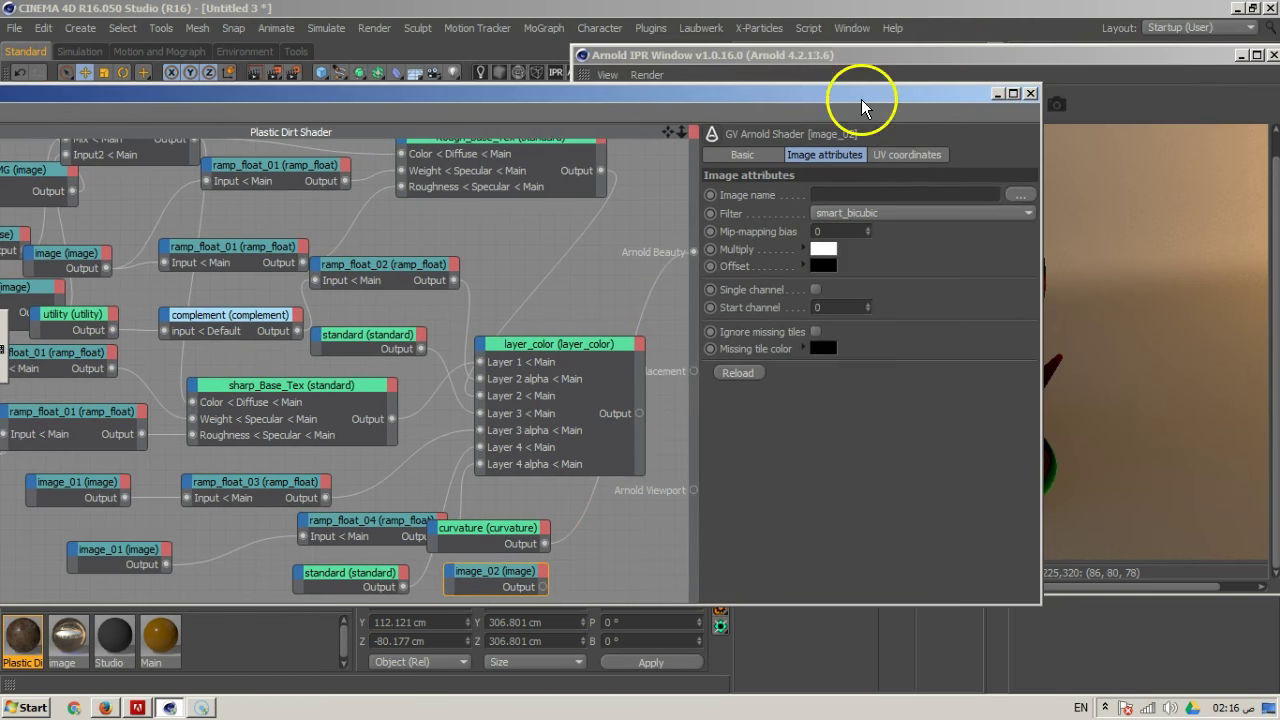
pyautogui.click(1020, 194)
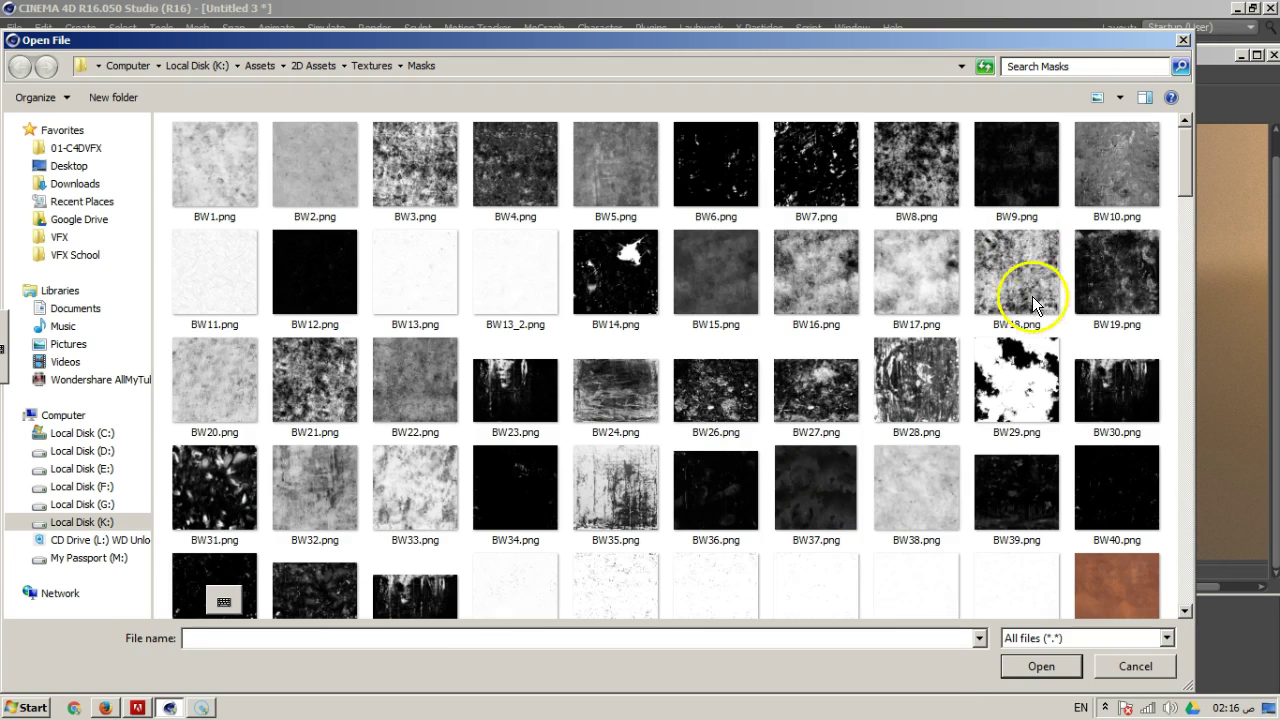
pyautogui.scroll(-2, 1196, 214)
pyautogui.scroll(-1, 1196, 214)
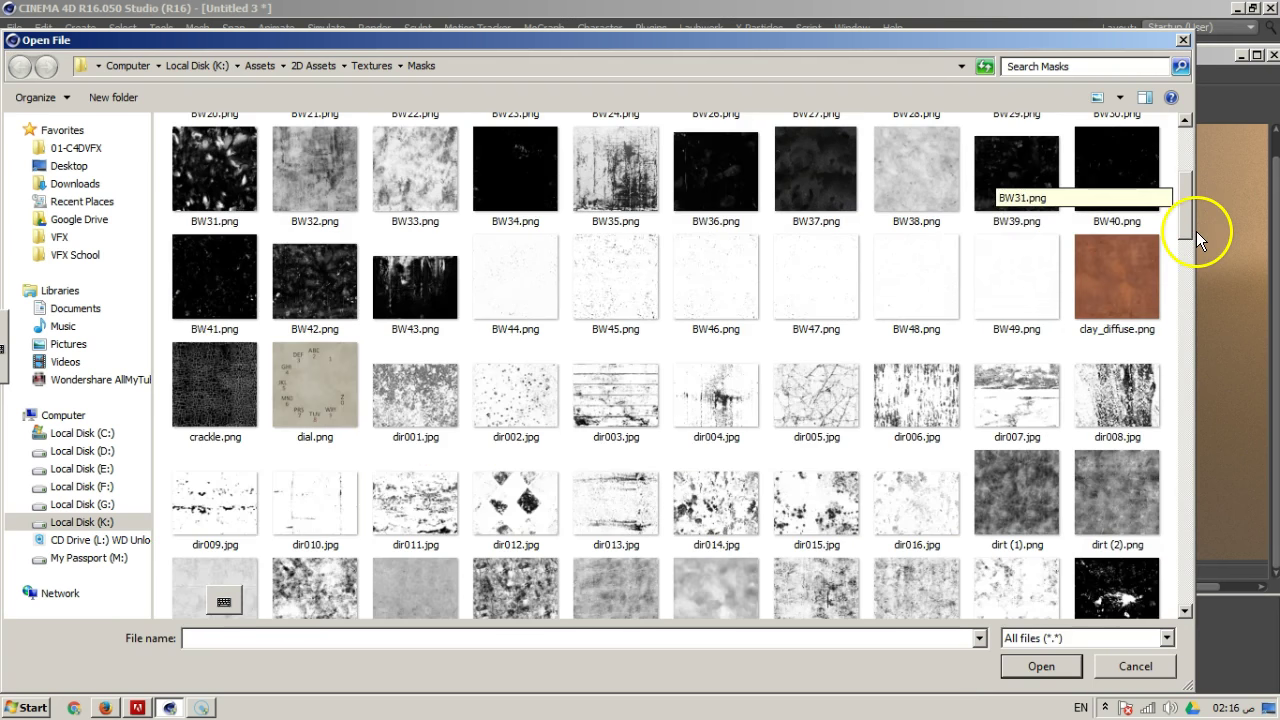
pyautogui.click(1124, 313)
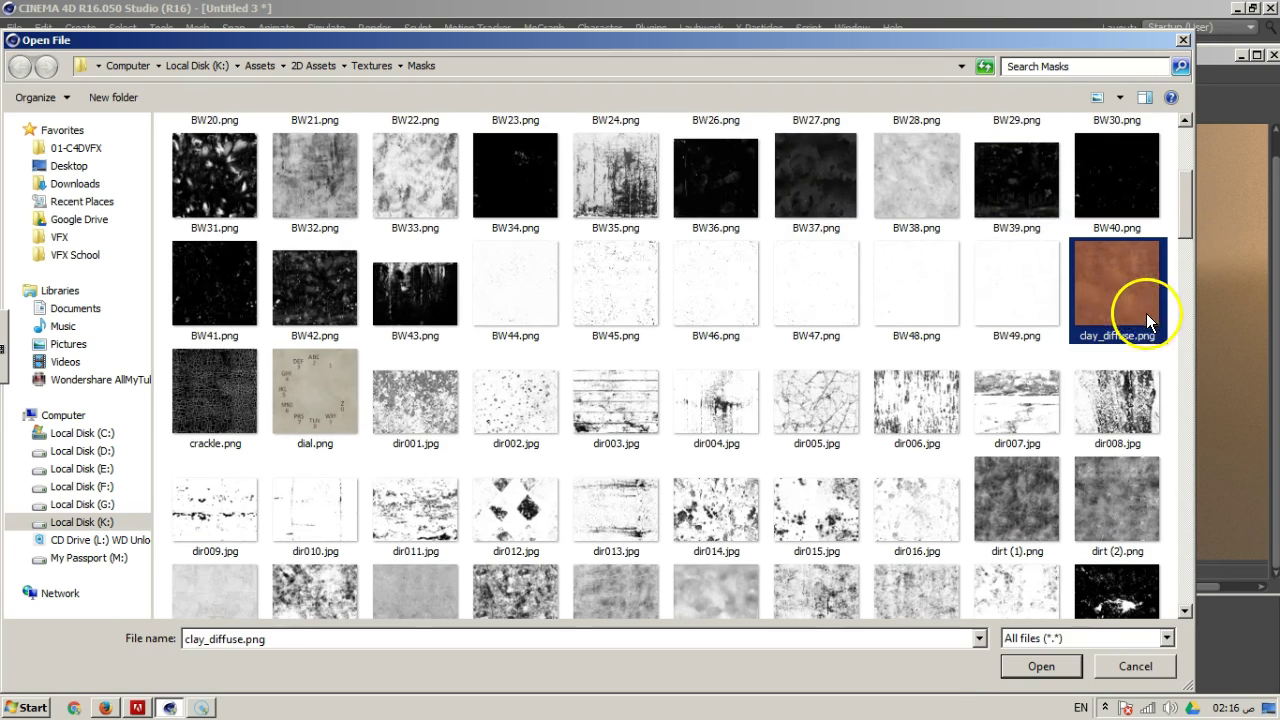
pyautogui.click(1038, 660)
pyautogui.click(766, 414)
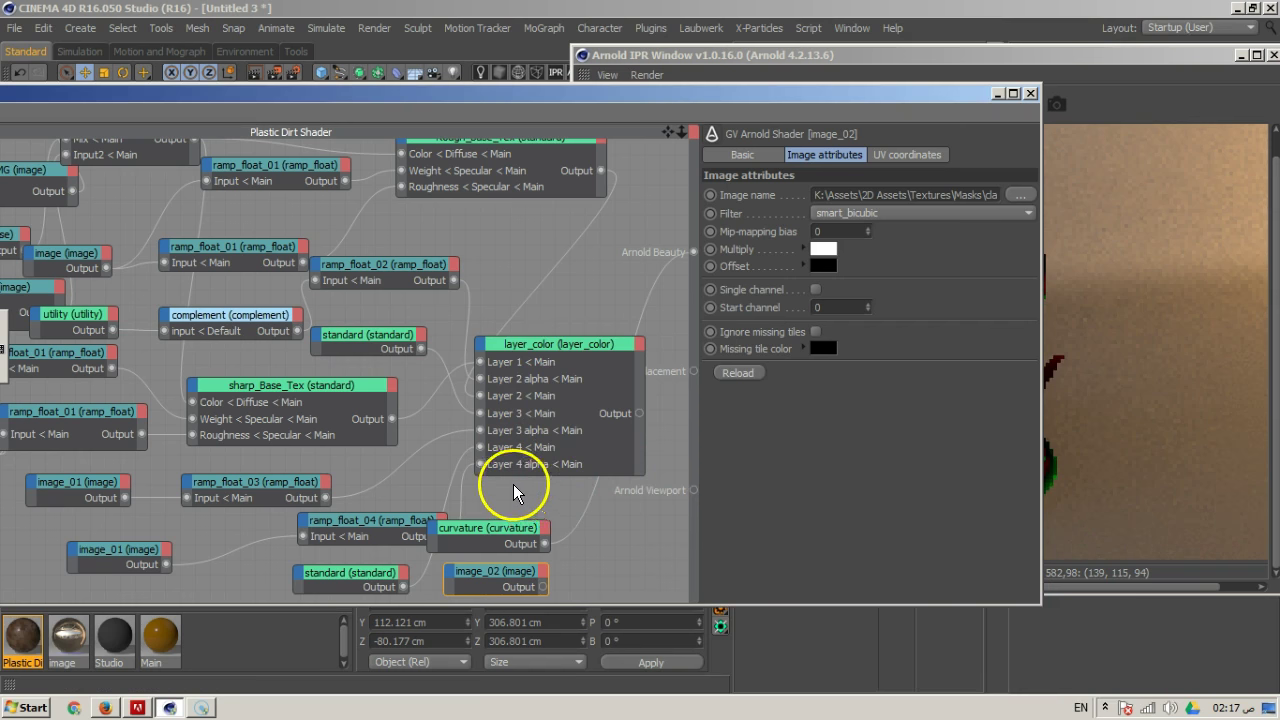
# Connect the clay image node to Layer 5 of layer_color and route layer_color's output to Arnold Beauty
pyautogui.moveTo(508, 571); pyautogui.dragTo(491, 349)
pyautogui.moveTo(500, 359)
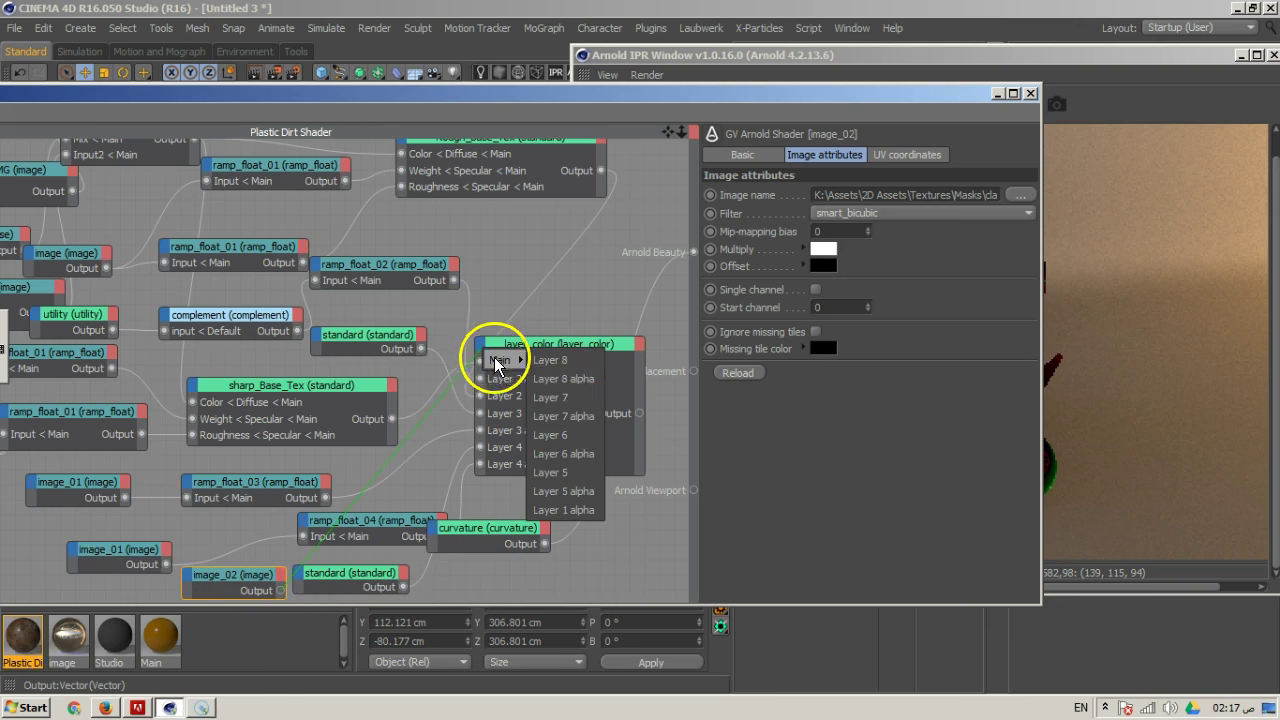
pyautogui.click(586, 472)
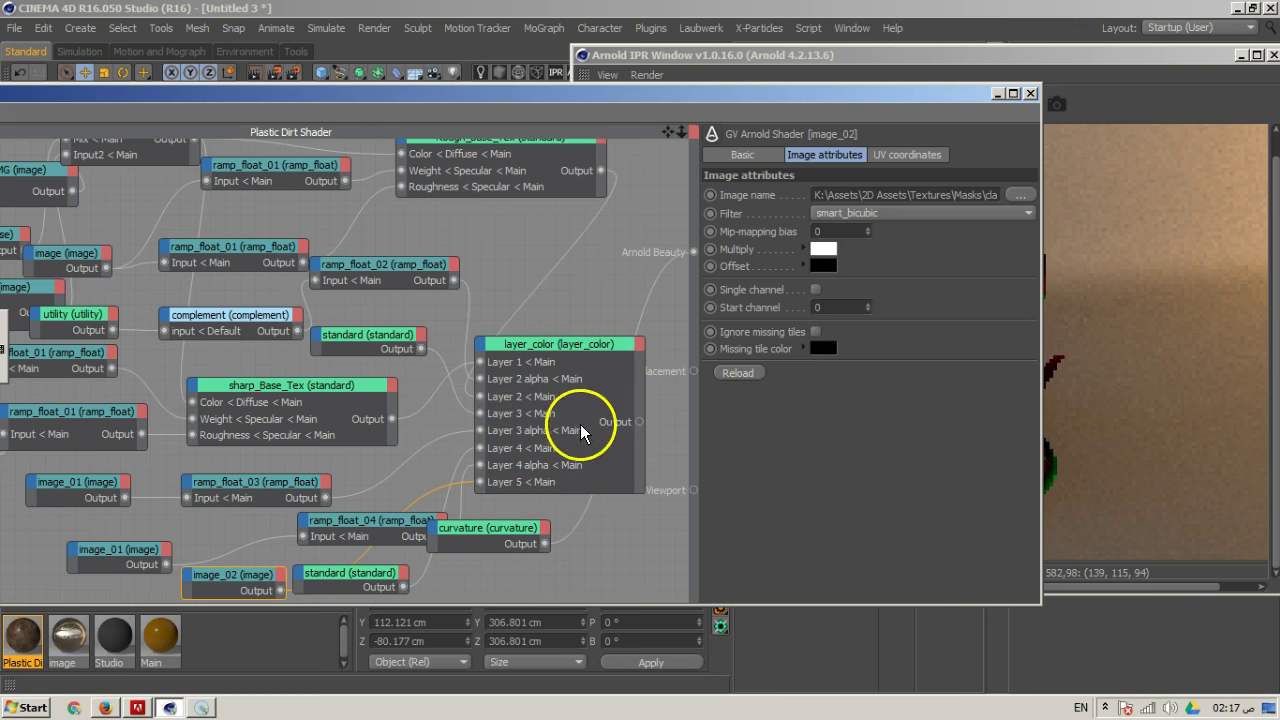
pyautogui.click(574, 346)
pyautogui.moveTo(574, 346); pyautogui.dragTo(532, 329)
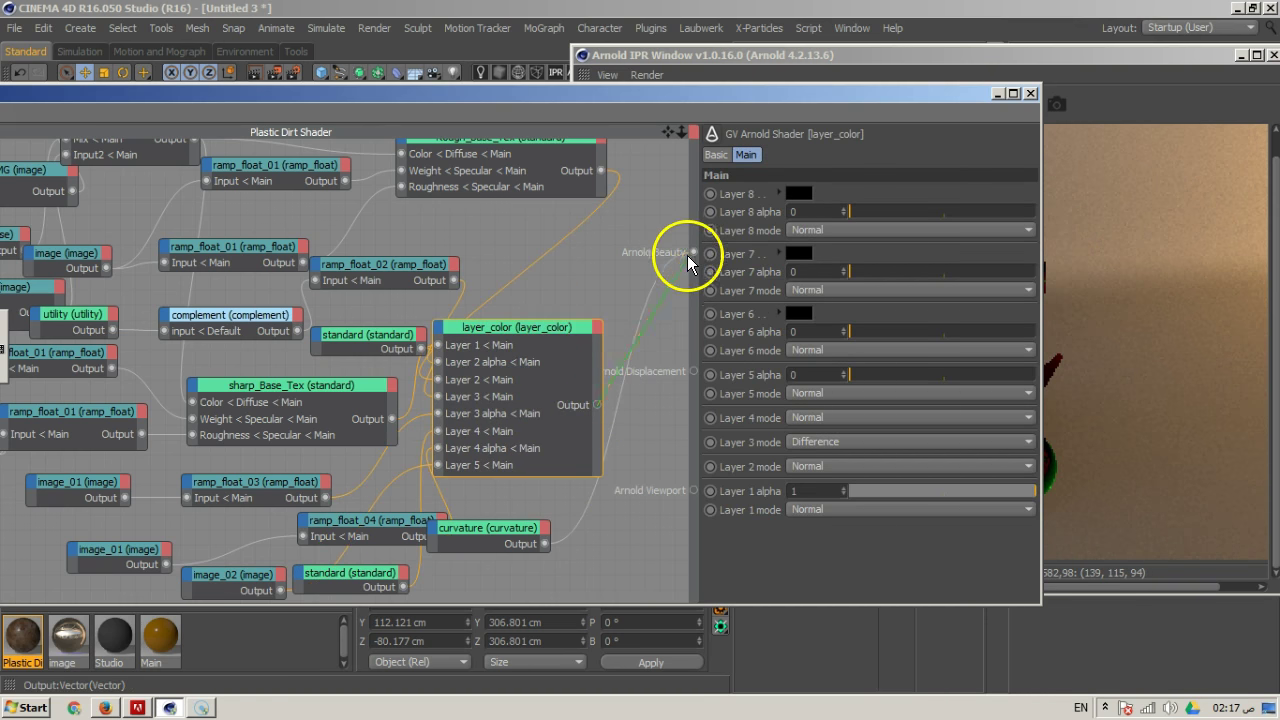
pyautogui.moveTo(690, 253); pyautogui.dragTo(598, 404)
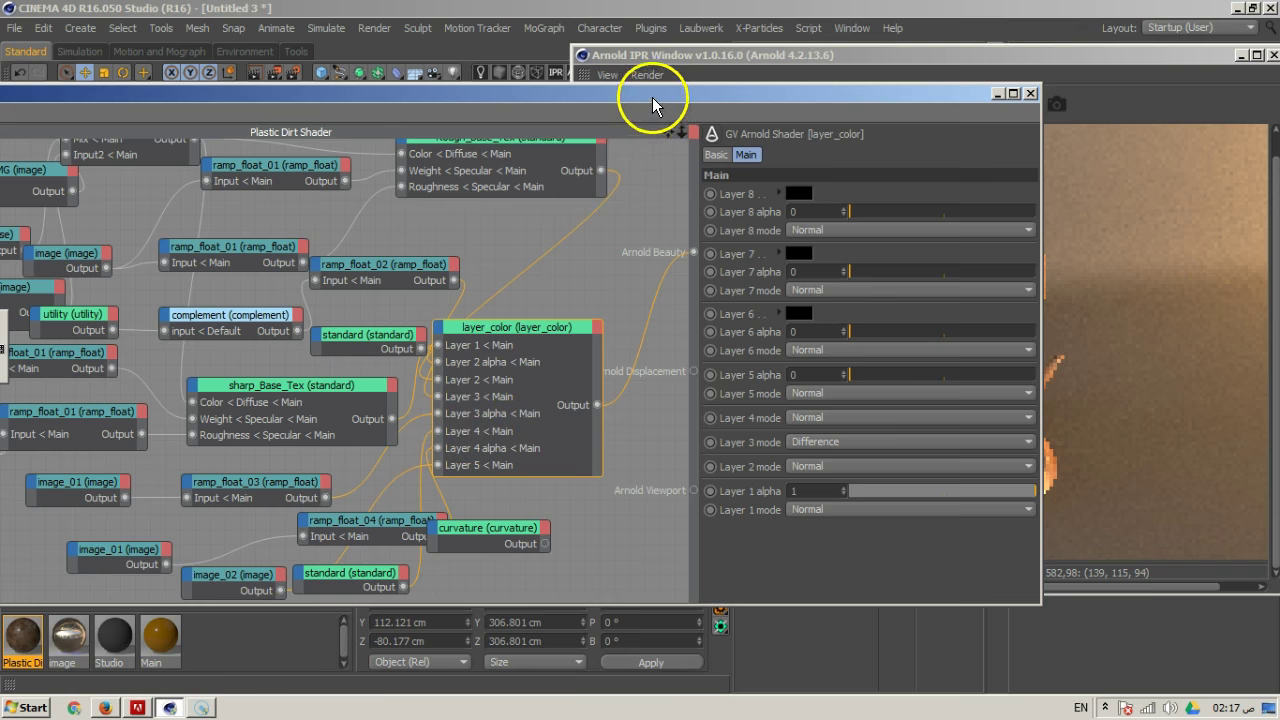
# Tidy the clay image and curvature nodes, and connect the curvature output to layer_color's Layer 5 alpha
pyautogui.moveTo(654, 94); pyautogui.dragTo(770, 45)
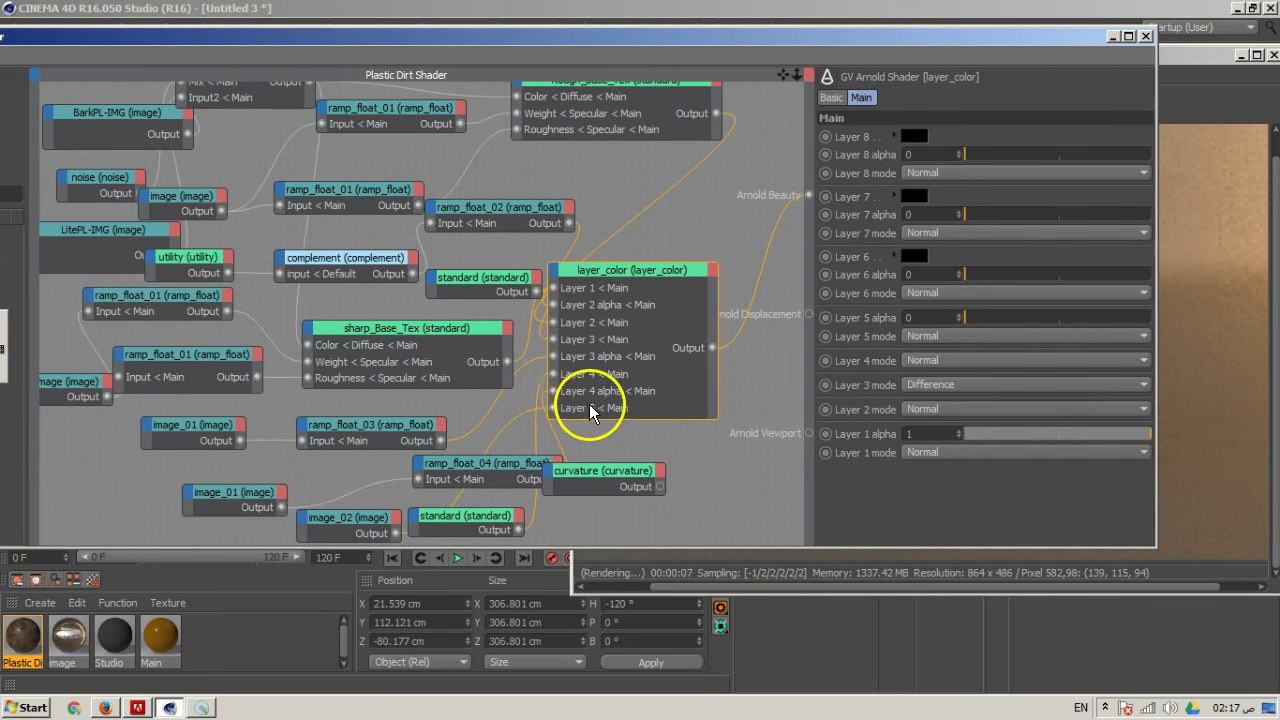
pyautogui.moveTo(357, 514)
pyautogui.mouseDown()
pyautogui.moveTo(329, 491)
pyautogui.moveTo(338, 502)
pyautogui.mouseUp()
pyautogui.moveTo(624, 466); pyautogui.dragTo(620, 487)
pyautogui.moveTo(926, 40); pyautogui.dragTo(506, 61)
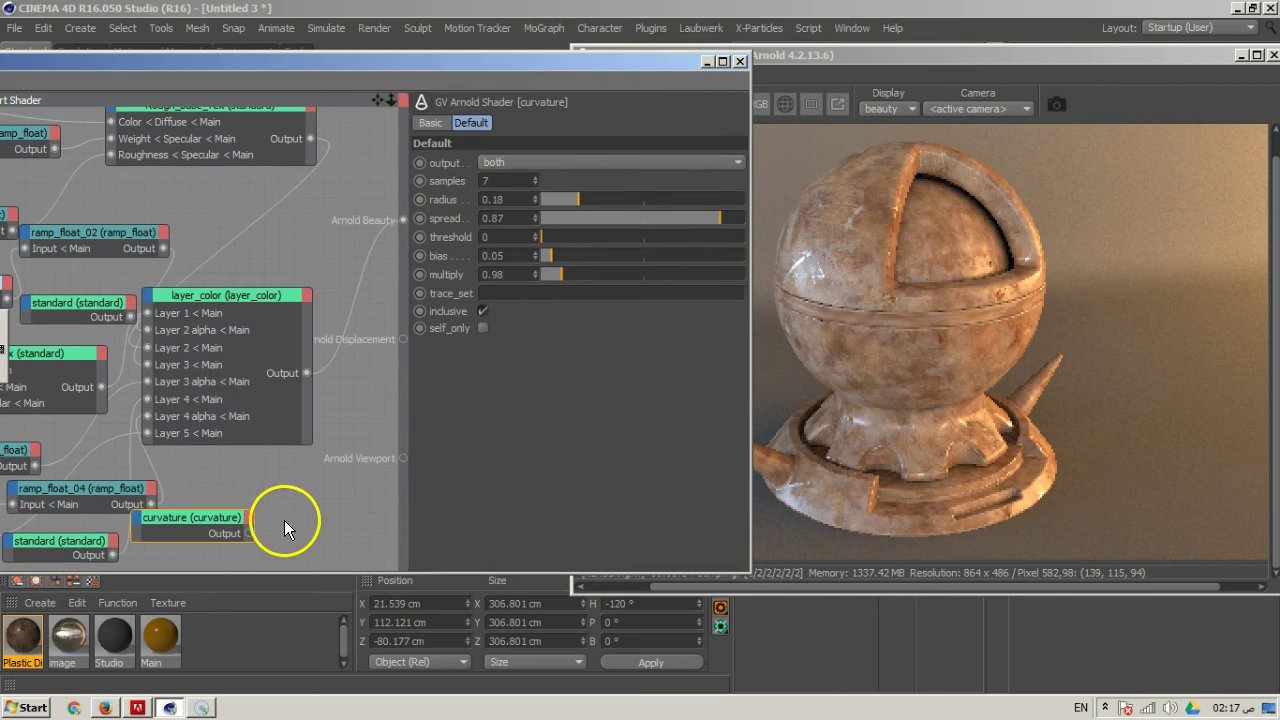
pyautogui.moveTo(249, 534); pyautogui.dragTo(237, 326)
pyautogui.moveTo(247, 372); pyautogui.dragTo(230, 419)
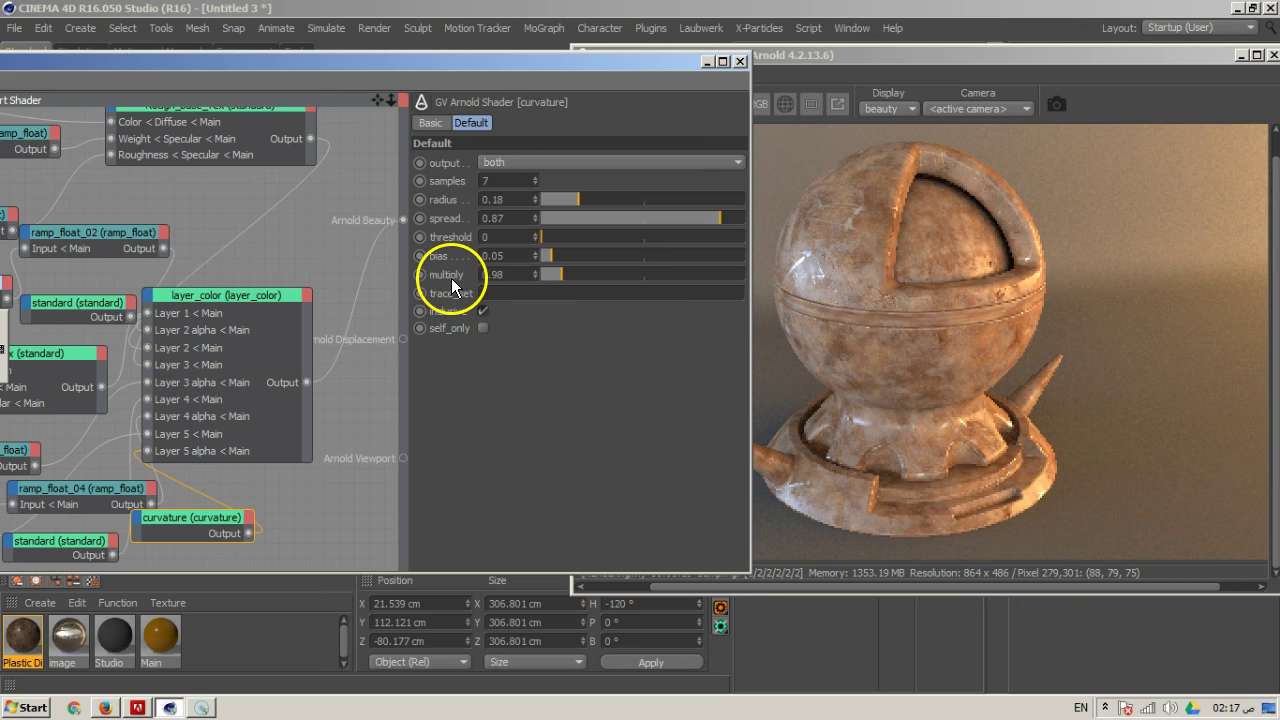
# Try a curvature multiply of 8.7 with a radius of 0.32, and set the spread to 0.89
pyautogui.click(720, 265)
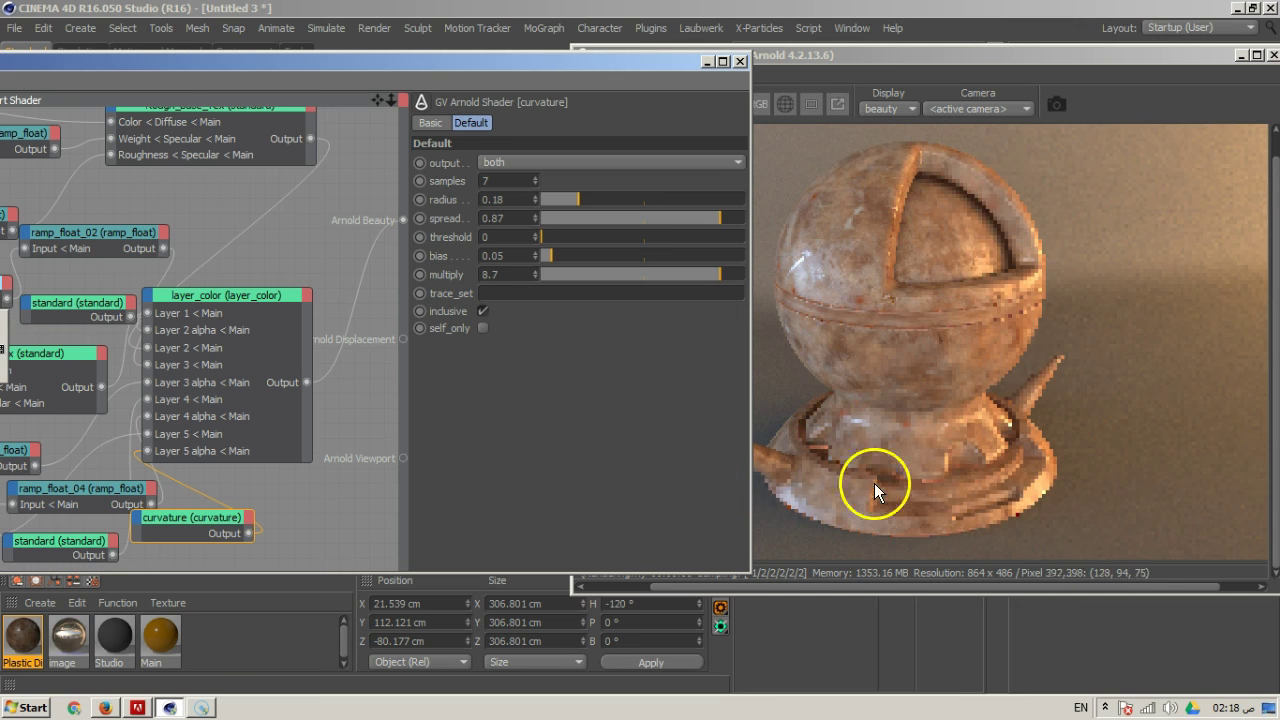
pyautogui.moveTo(679, 62); pyautogui.dragTo(582, 64)
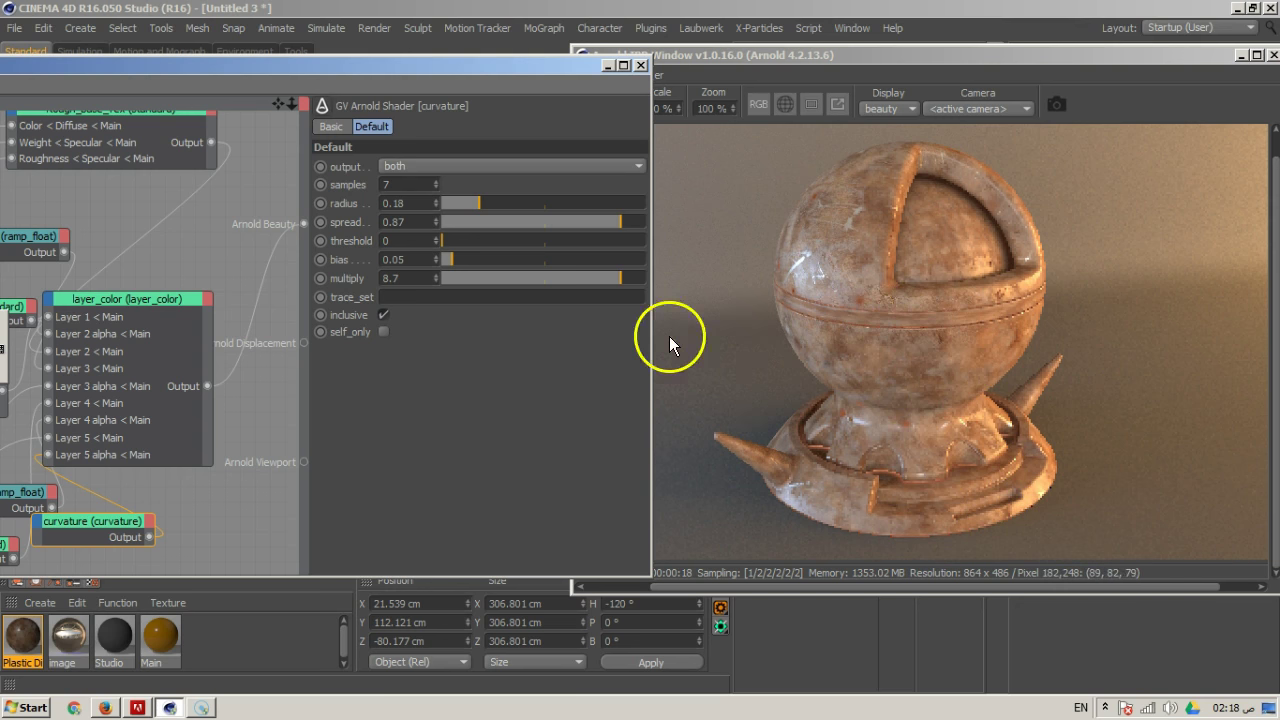
pyautogui.moveTo(482, 204); pyautogui.dragTo(505, 200)
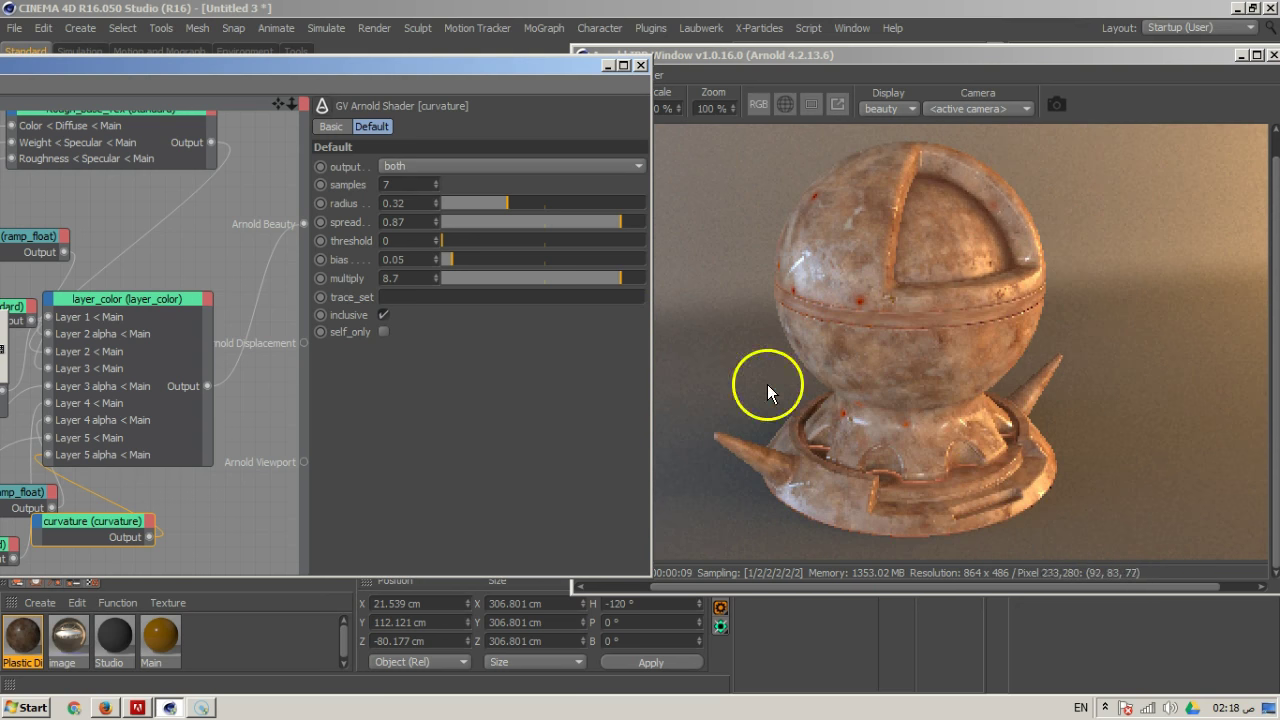
pyautogui.click(626, 219)
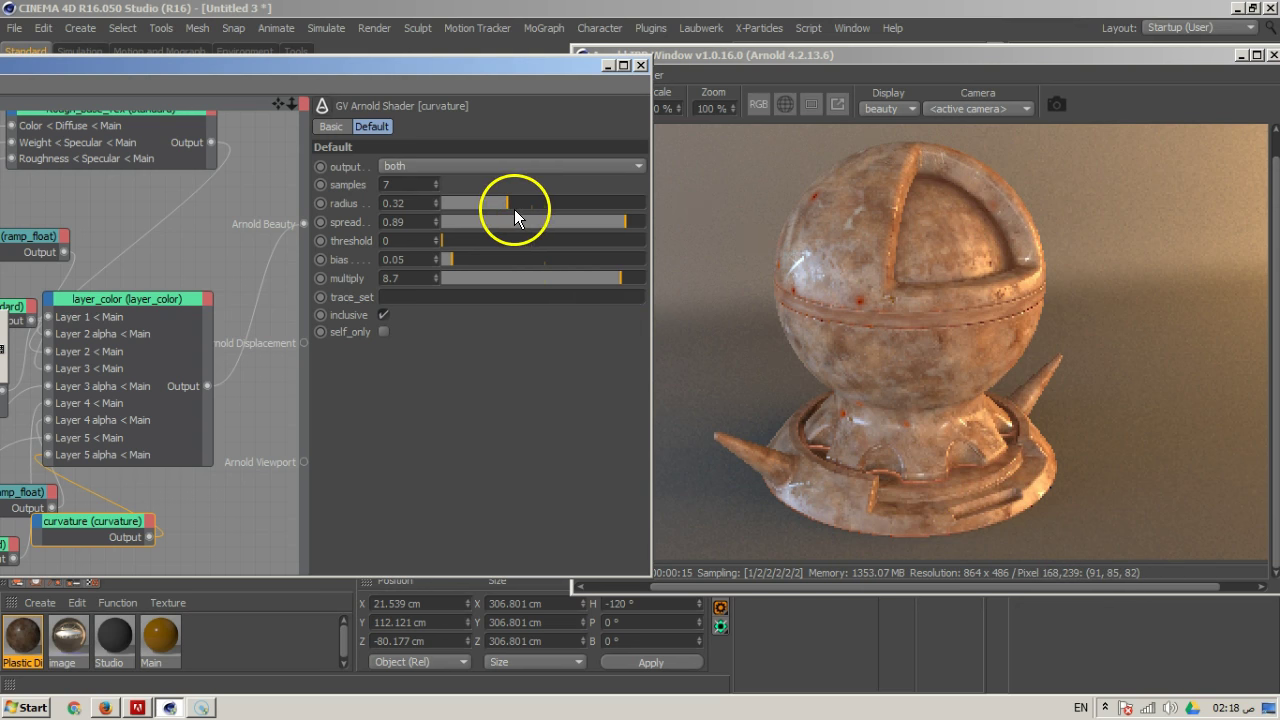
# Set the curvature radius to 0.52, threshold to 0.18 after trying 0.24, and multiply to 3.57
pyautogui.moveTo(509, 202); pyautogui.dragTo(558, 216)
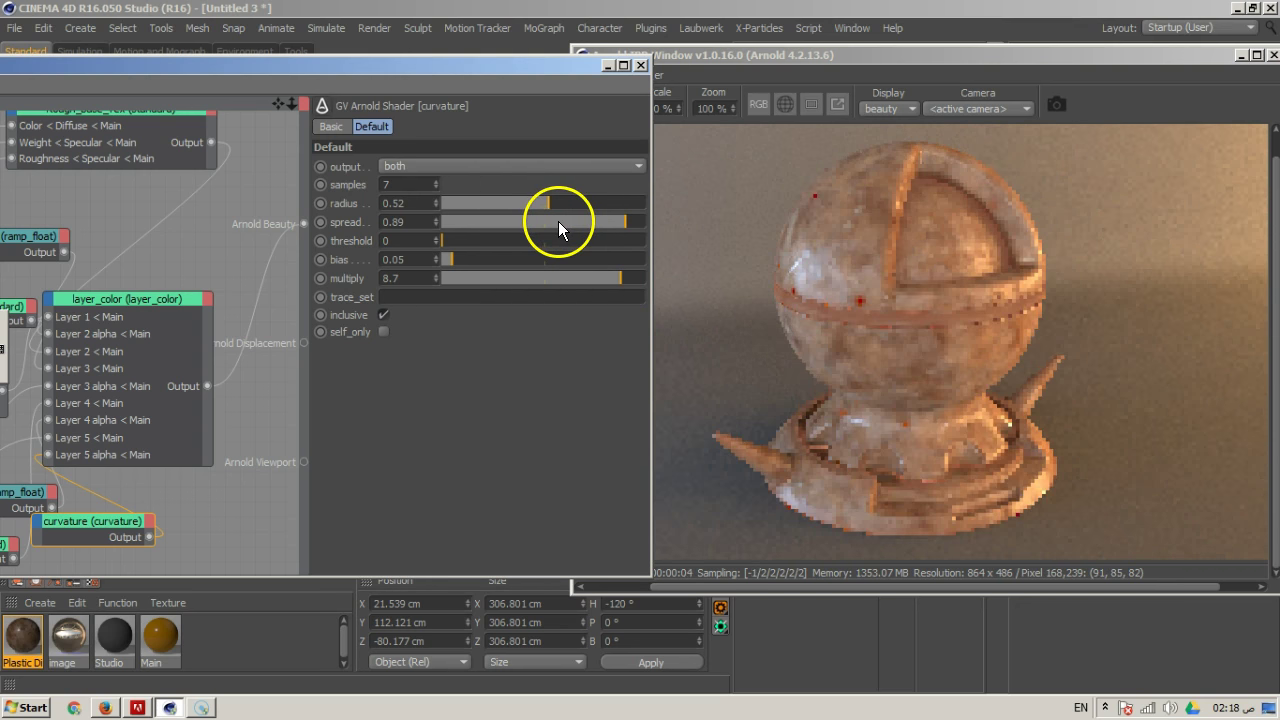
pyautogui.moveTo(450, 242); pyautogui.dragTo(490, 250)
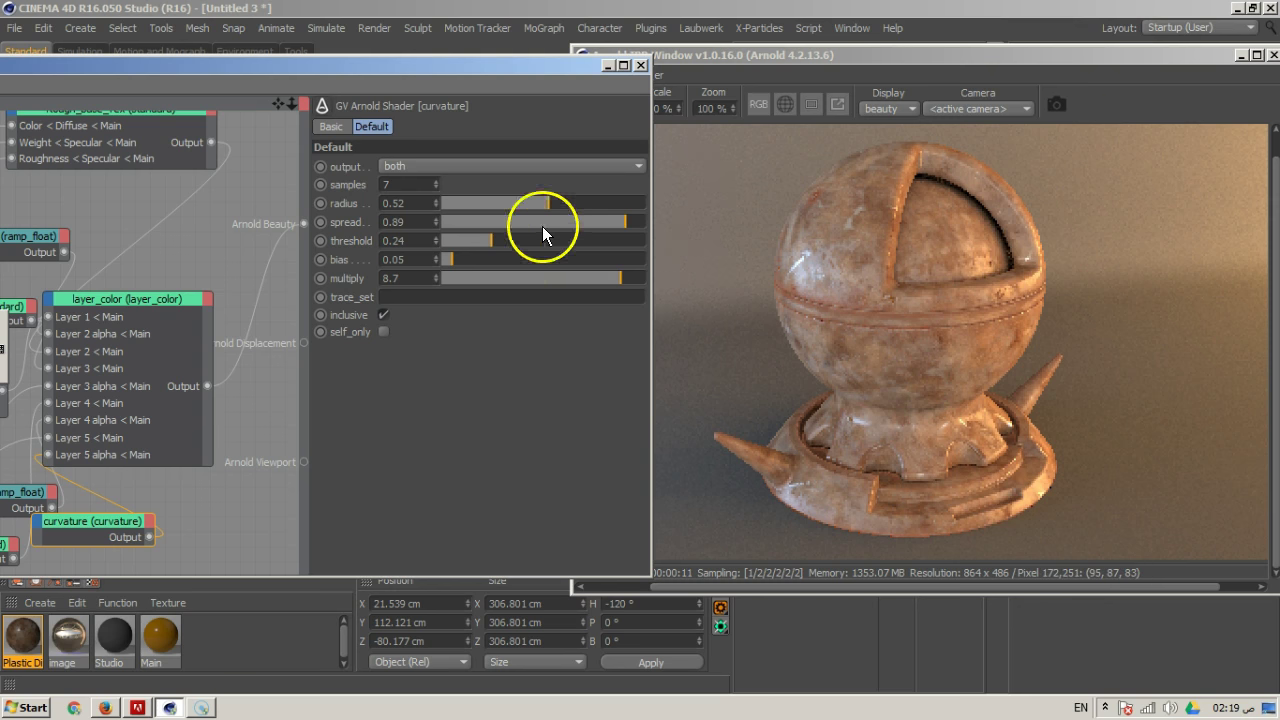
pyautogui.moveTo(487, 250); pyautogui.dragTo(481, 254)
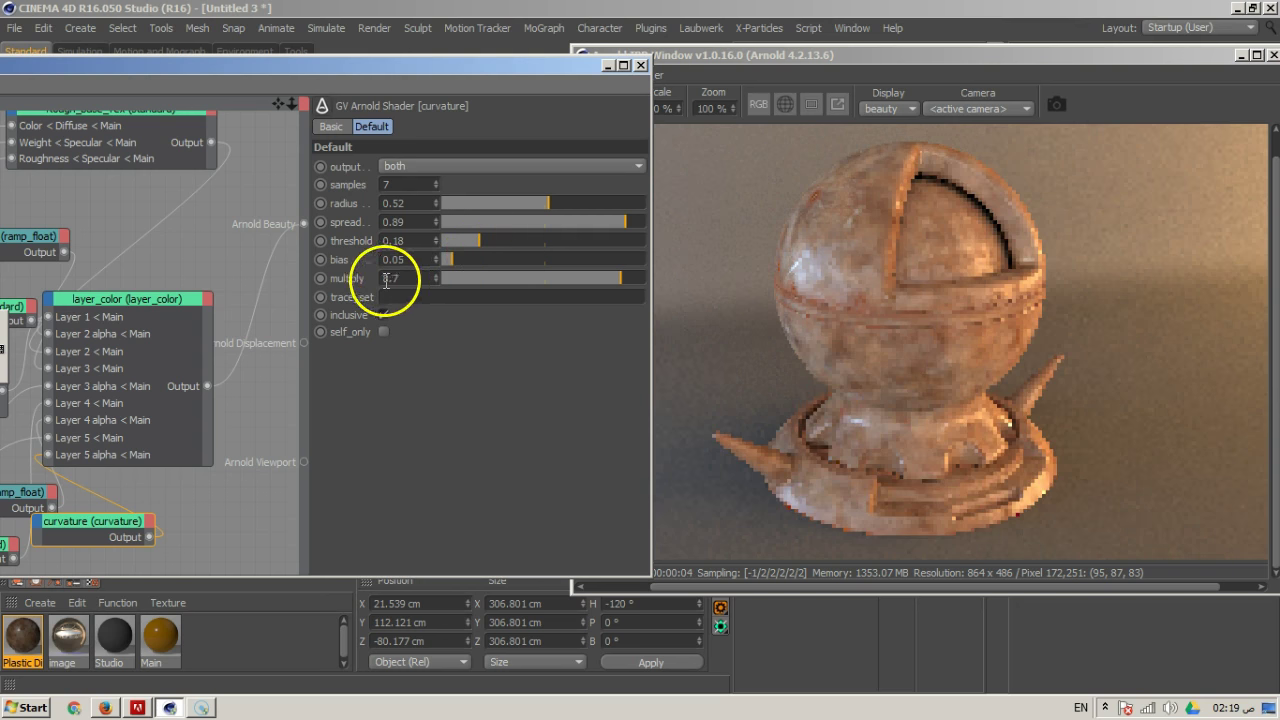
pyautogui.moveTo(613, 283); pyautogui.dragTo(514, 273)
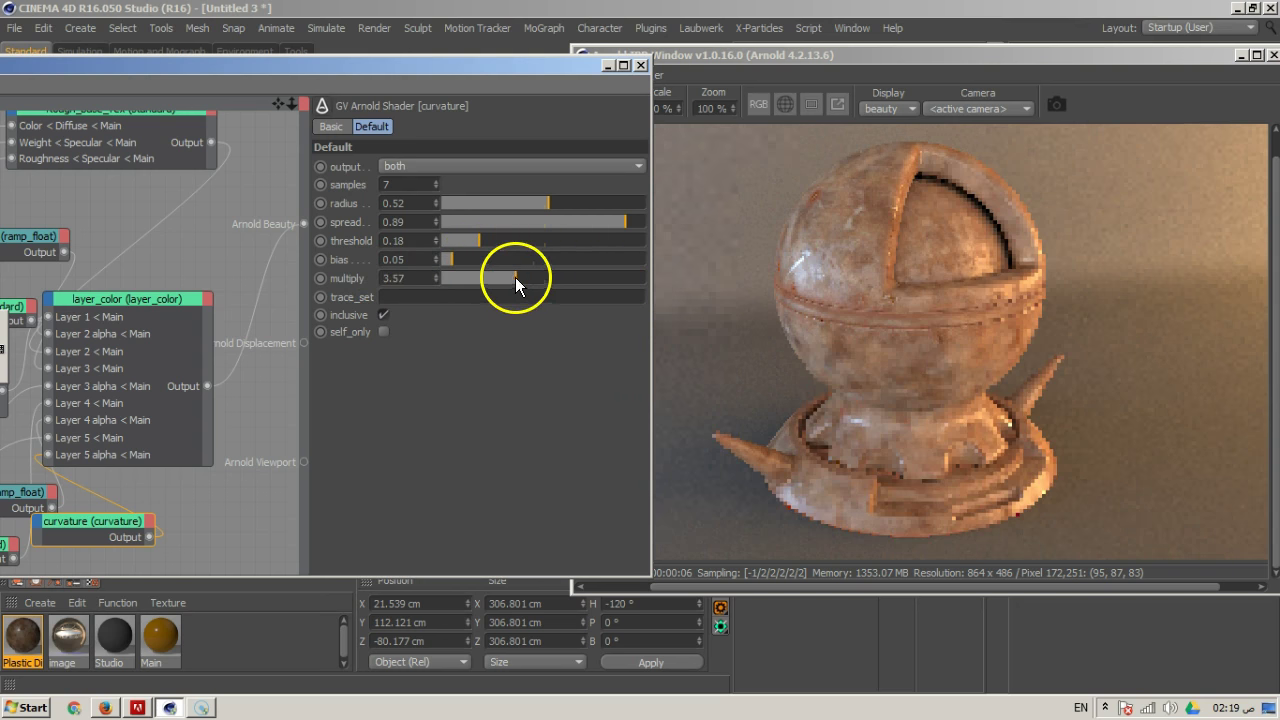
# Add another Arnold image node to the network beside the curvature node
pyautogui.moveTo(497, 70); pyautogui.dragTo(904, 62)
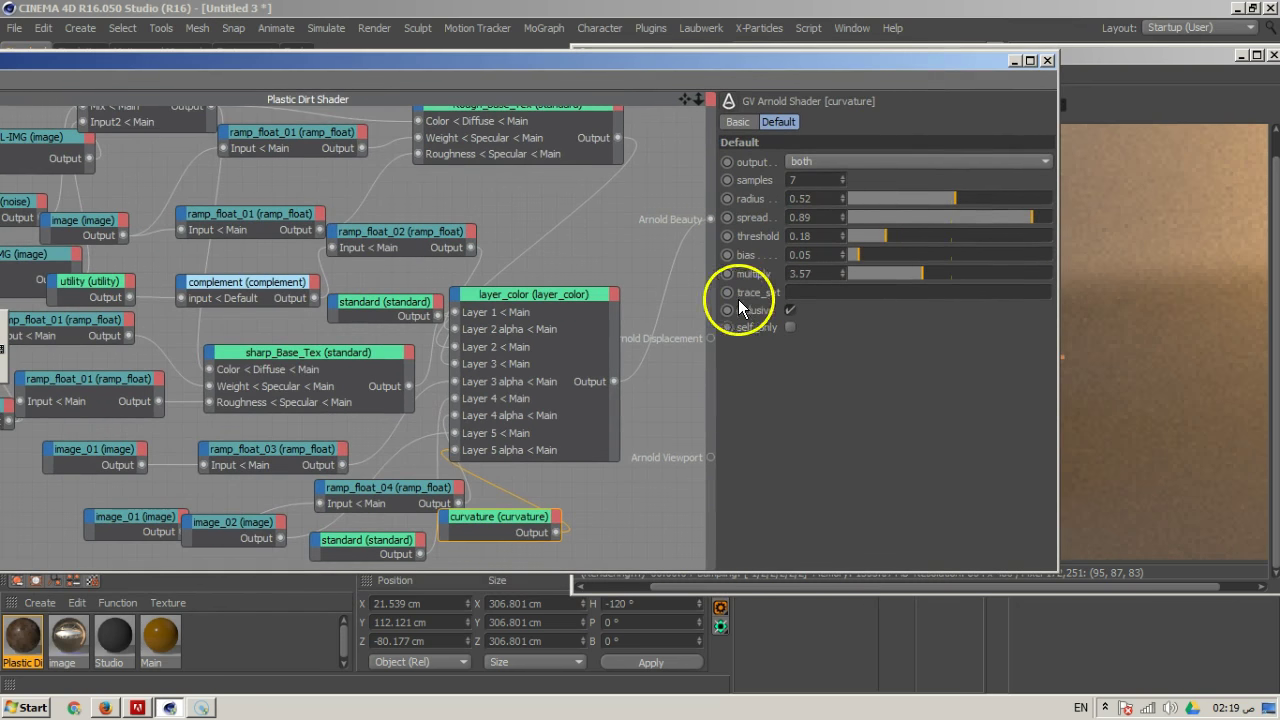
pyautogui.moveTo(643, 61); pyautogui.dragTo(905, 74)
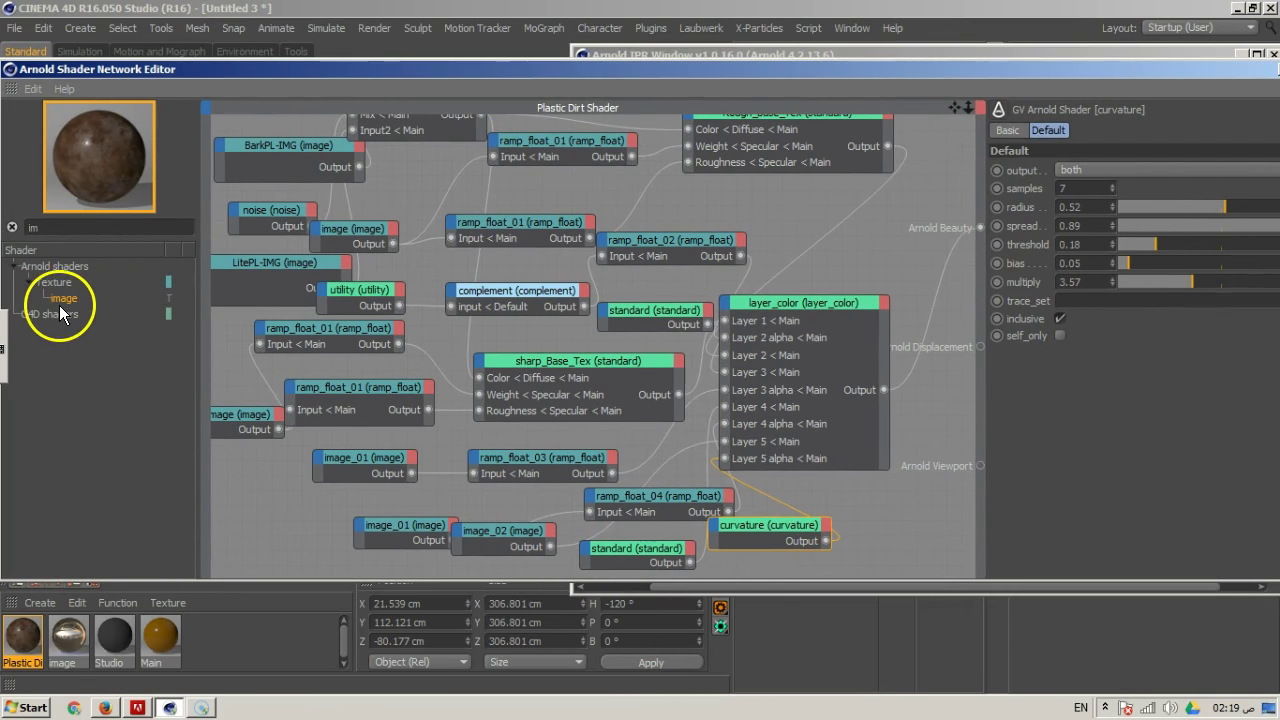
pyautogui.moveTo(490, 445); pyautogui.dragTo(890, 535)
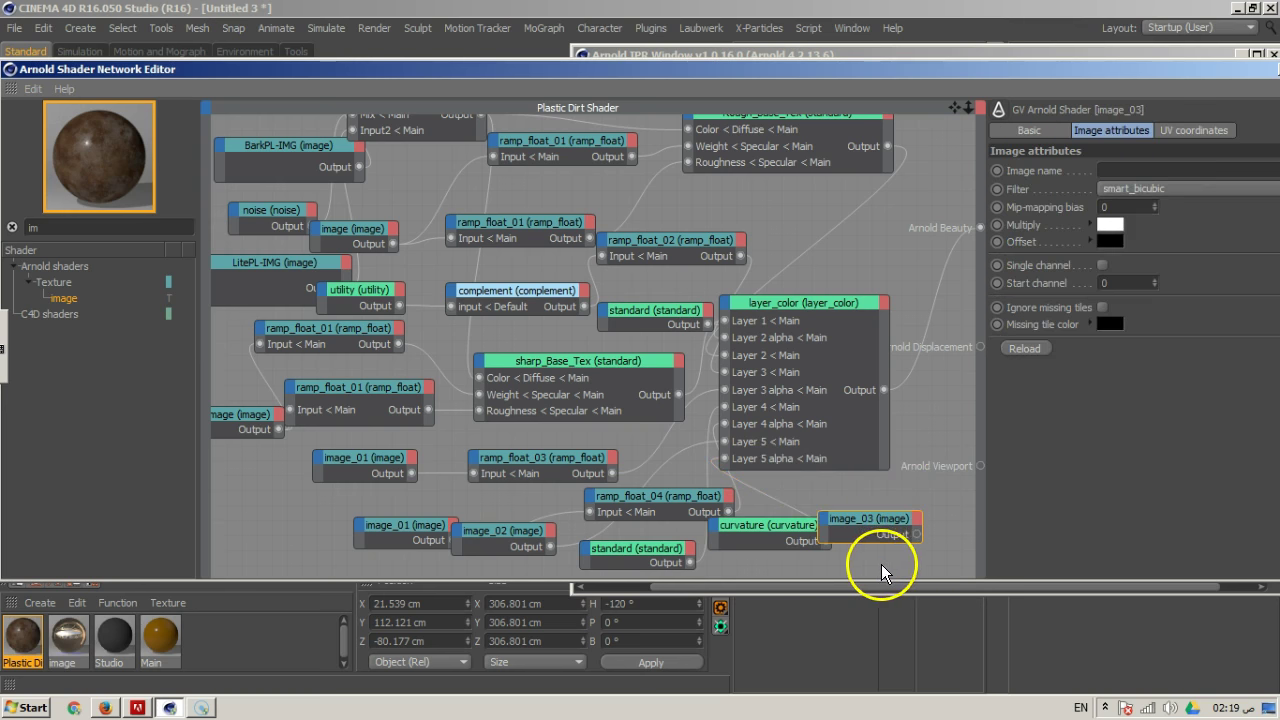
pyautogui.doubleClick(994, 82)
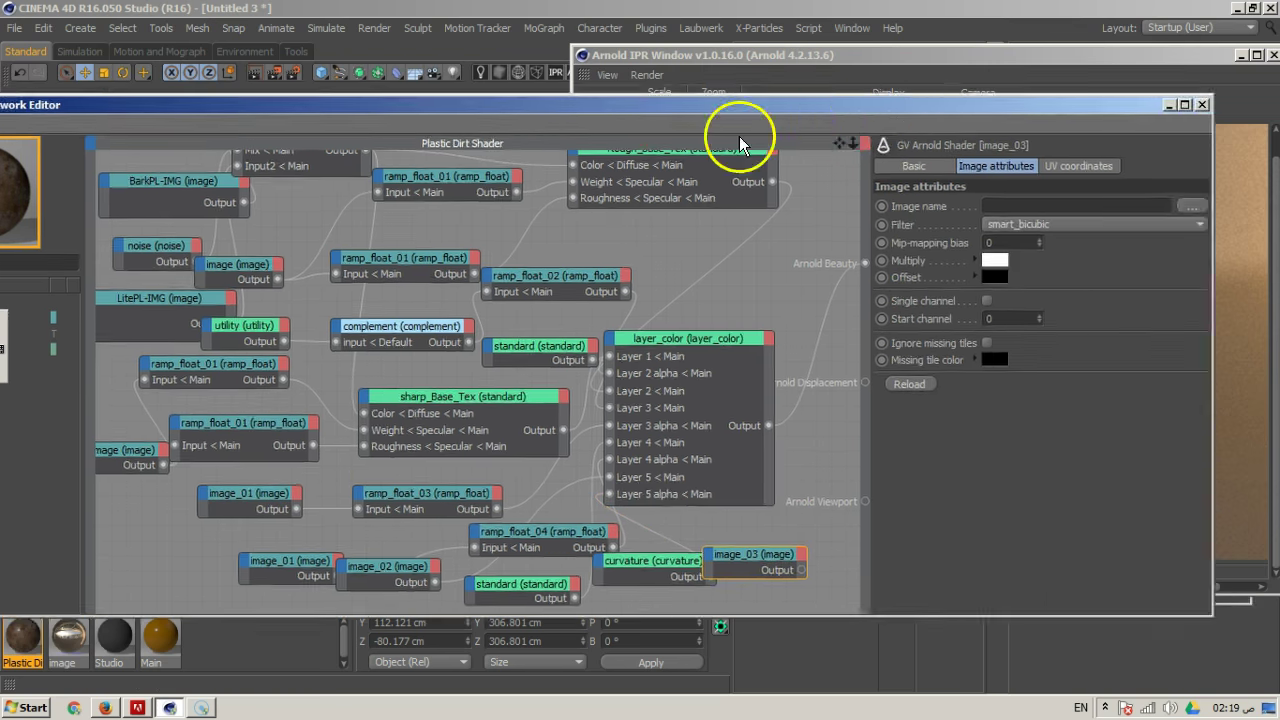
# Load the dirt10.jpg mask texture into image_03 without copying it to the project location
pyautogui.click(764, 266)
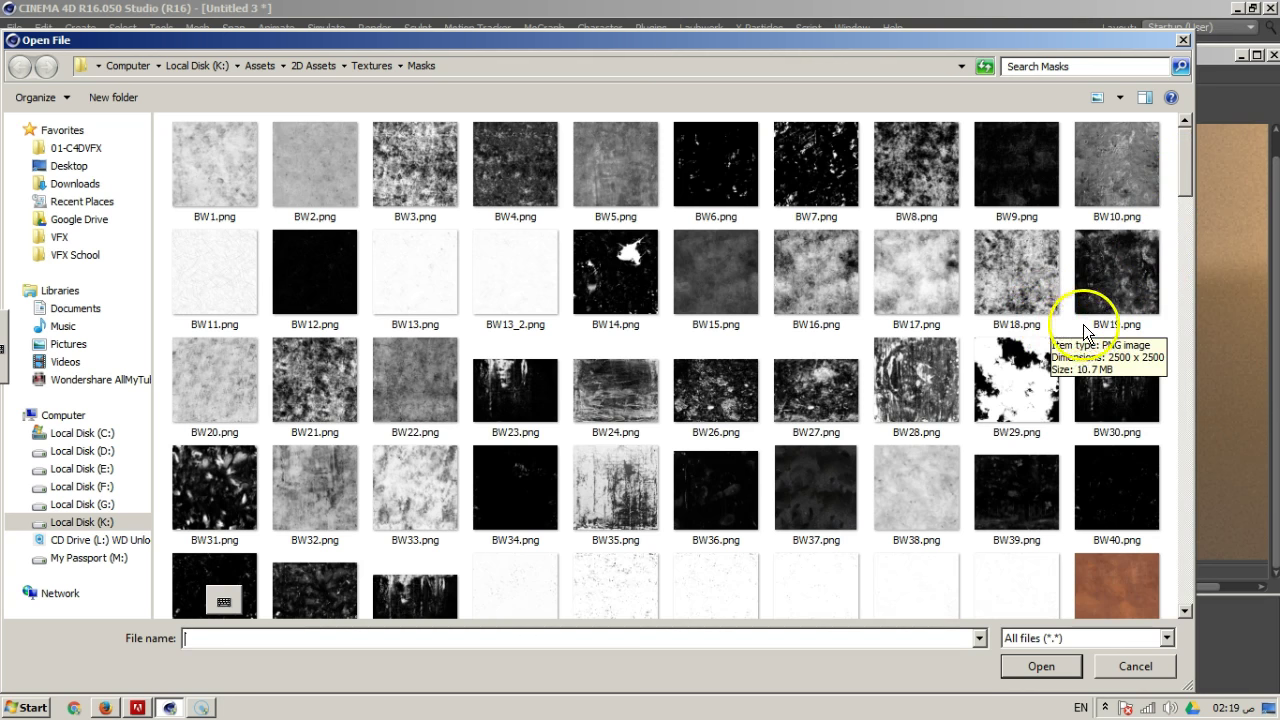
pyautogui.moveTo(1182, 177); pyautogui.dragTo(1187, 298)
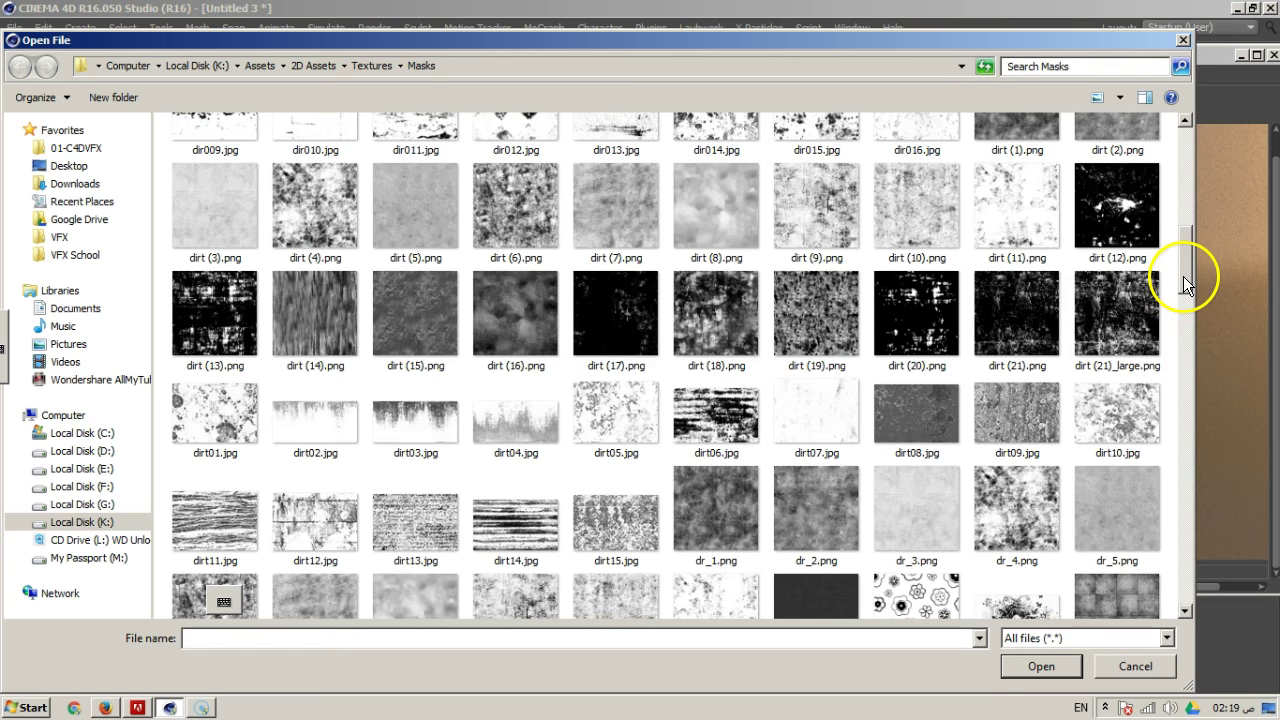
pyautogui.click(1140, 418)
pyautogui.click(1041, 666)
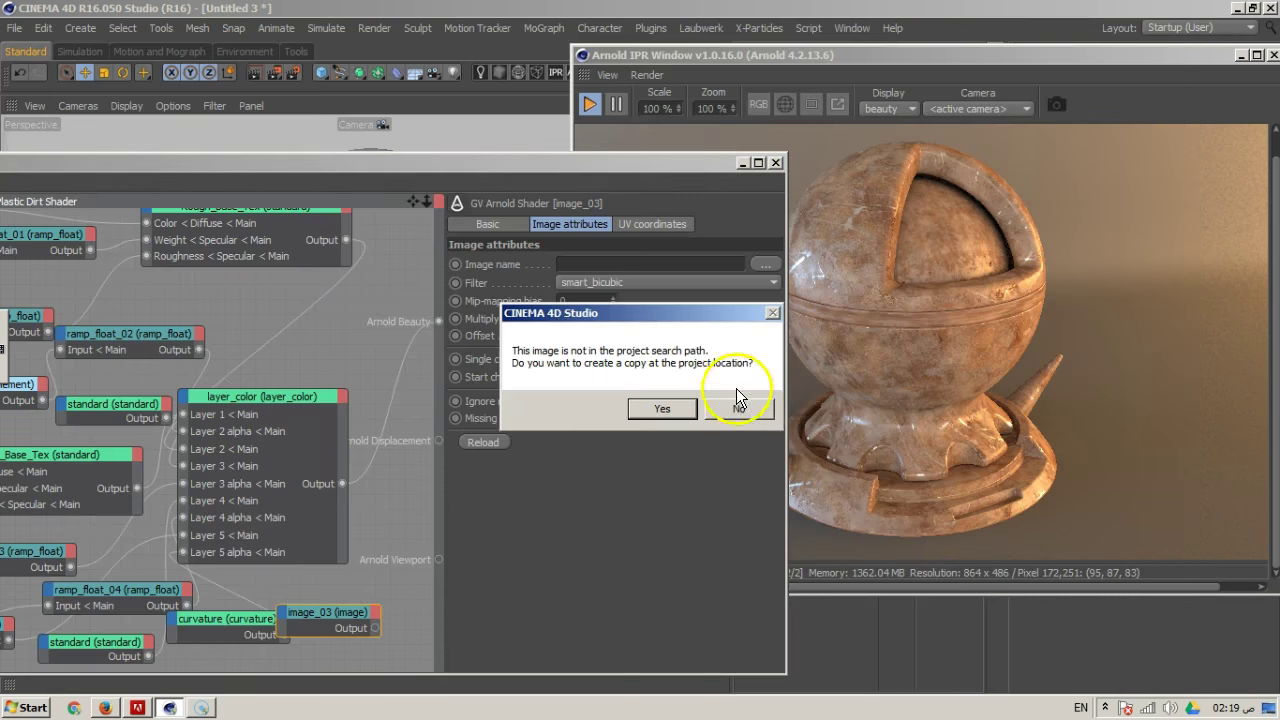
pyautogui.click(750, 406)
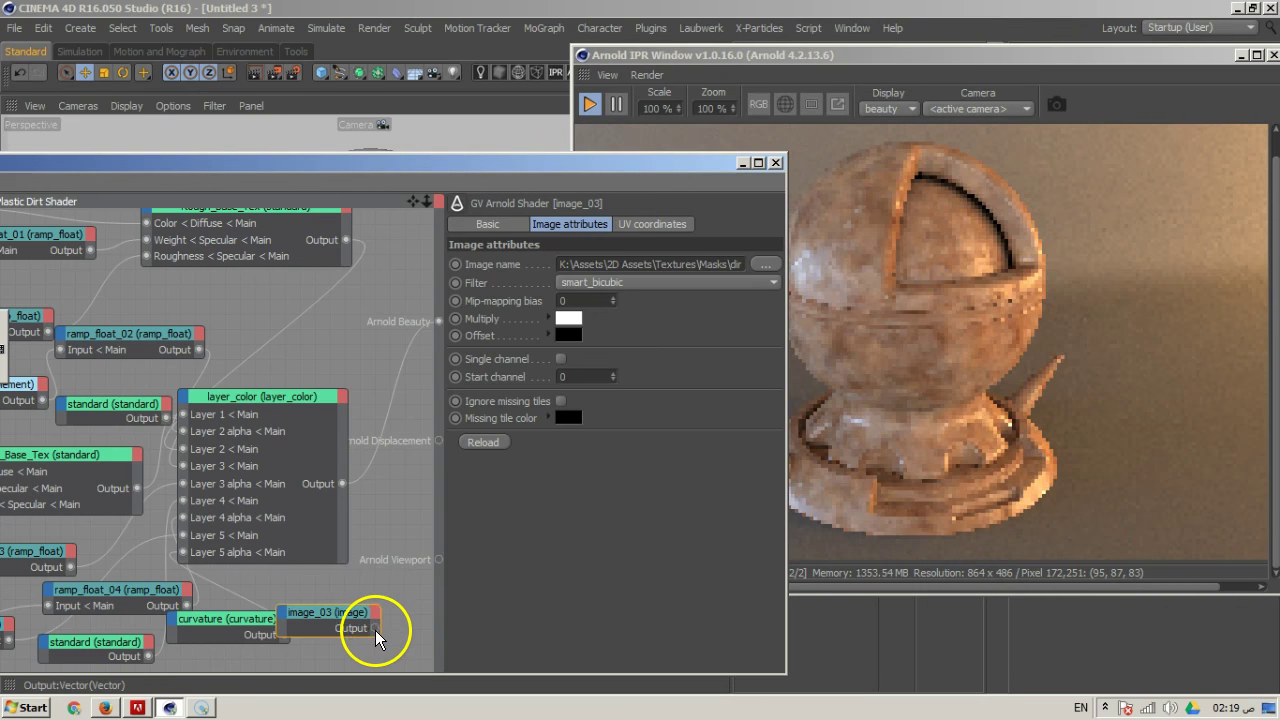
# Connect image_03's output to the curvature shader's multiply input and arrange the two nodes so the image precedes the curvature
pyautogui.moveTo(375, 630); pyautogui.dragTo(176, 621)
pyautogui.moveTo(200, 627)
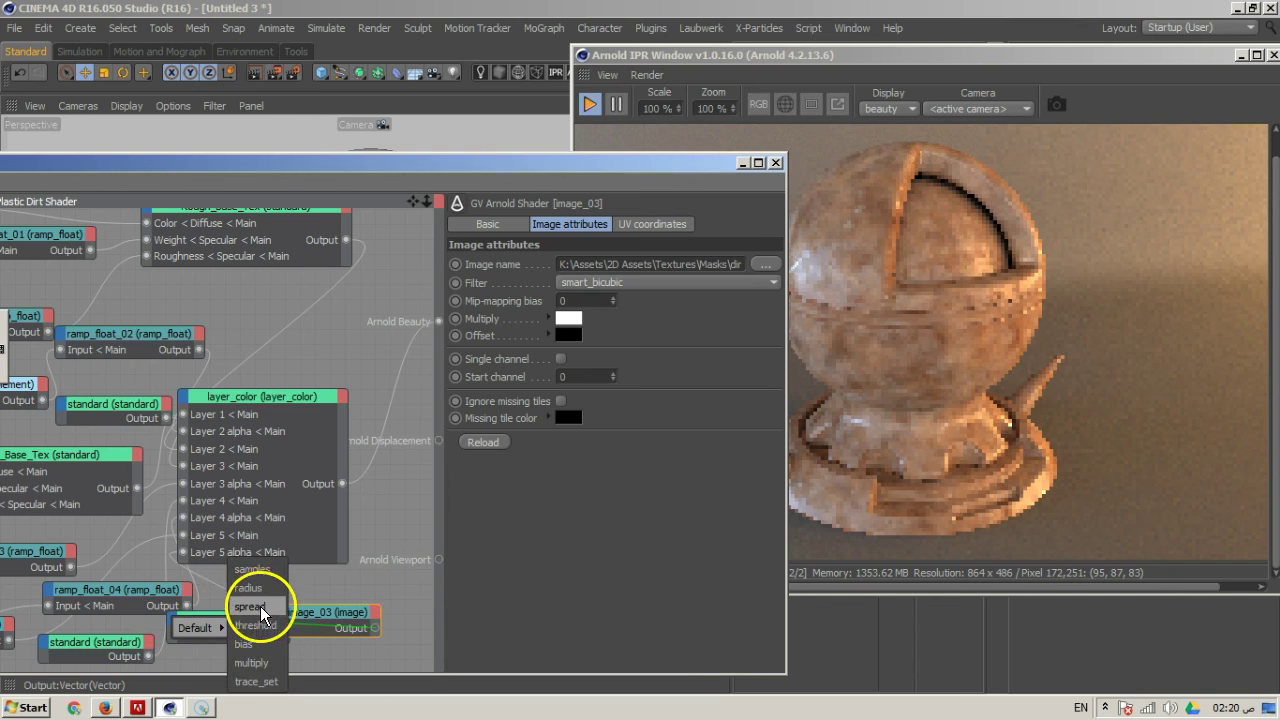
pyautogui.click(272, 664)
pyautogui.moveTo(336, 615)
pyautogui.mouseDown()
pyautogui.moveTo(237, 690)
pyautogui.moveTo(203, 648)
pyautogui.moveTo(317, 617)
pyautogui.mouseUp()
pyautogui.moveTo(173, 660); pyautogui.dragTo(138, 640)
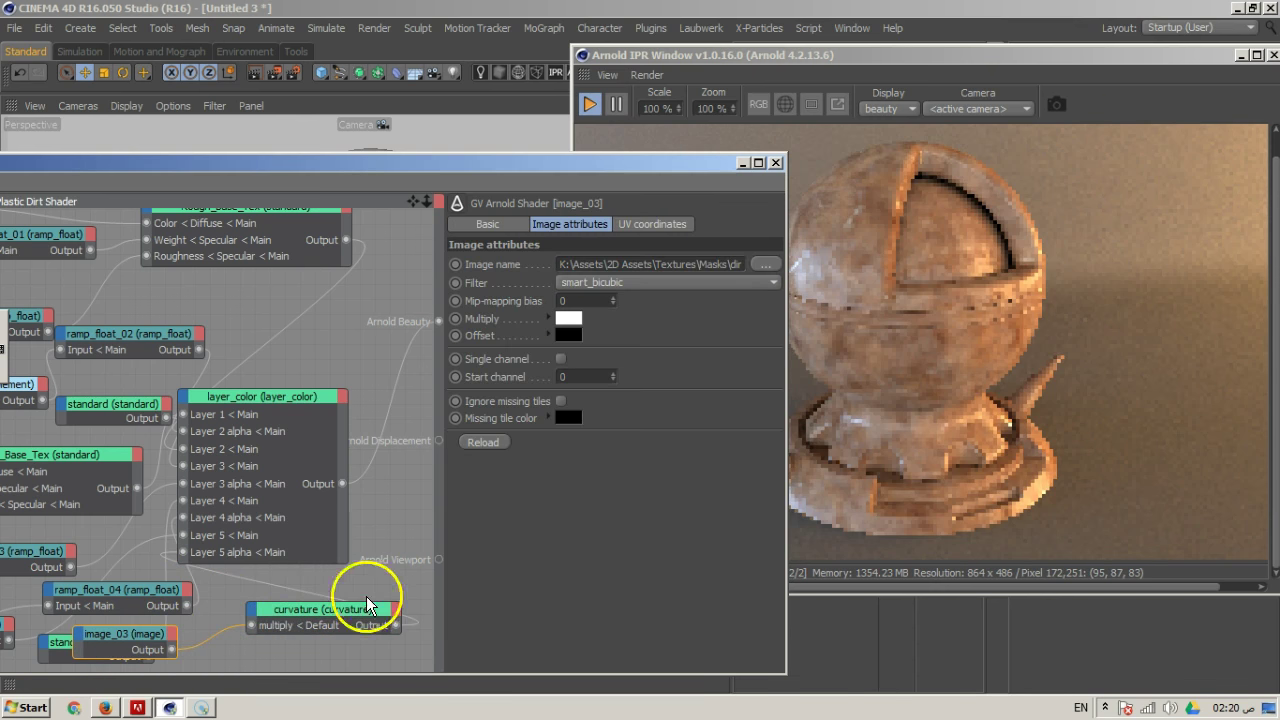
pyautogui.moveTo(647, 175); pyautogui.dragTo(560, 137)
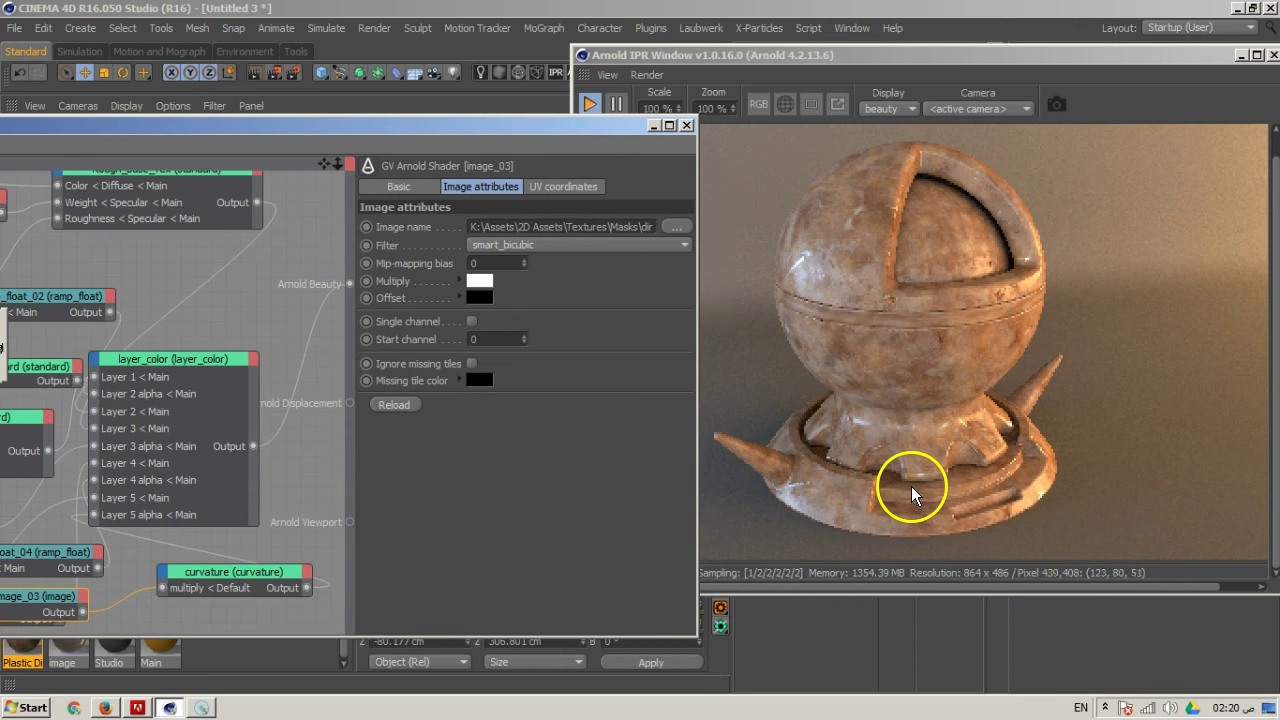
pyautogui.moveTo(588, 125); pyautogui.dragTo(723, 89)
pyautogui.moveTo(191, 551); pyautogui.dragTo(175, 573)
pyautogui.click(175, 573)
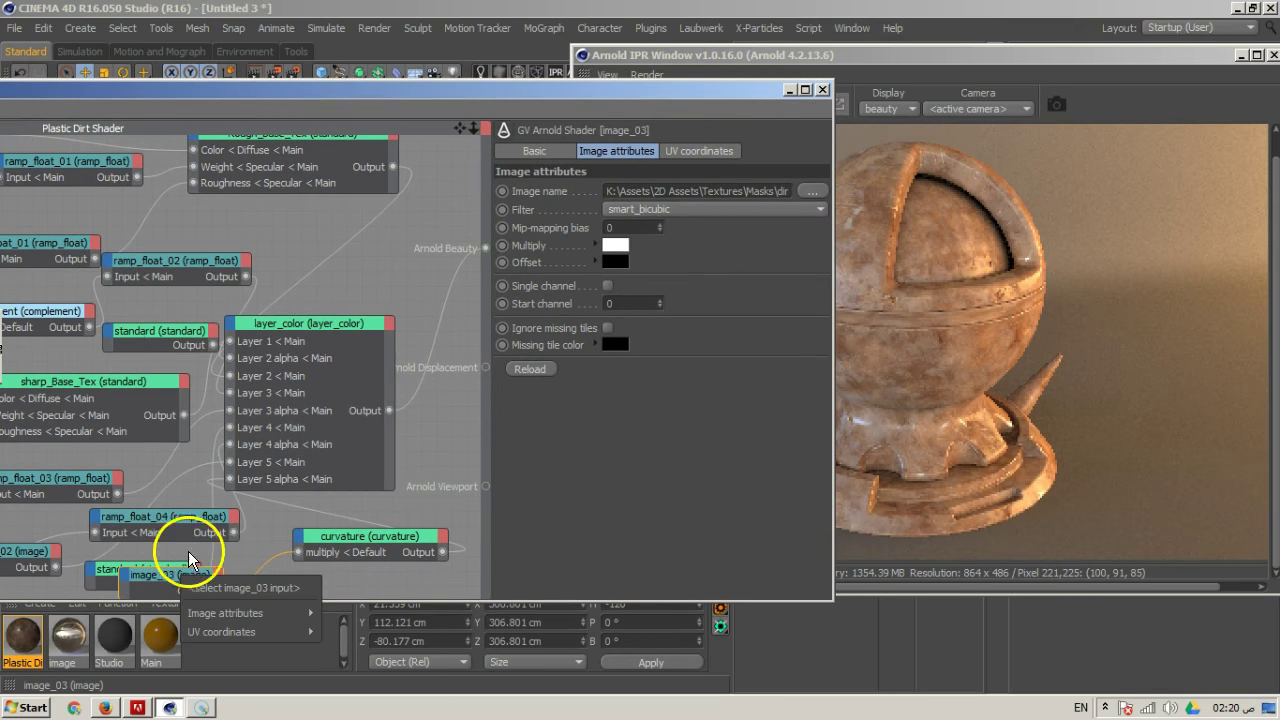
pyautogui.click(532, 481)
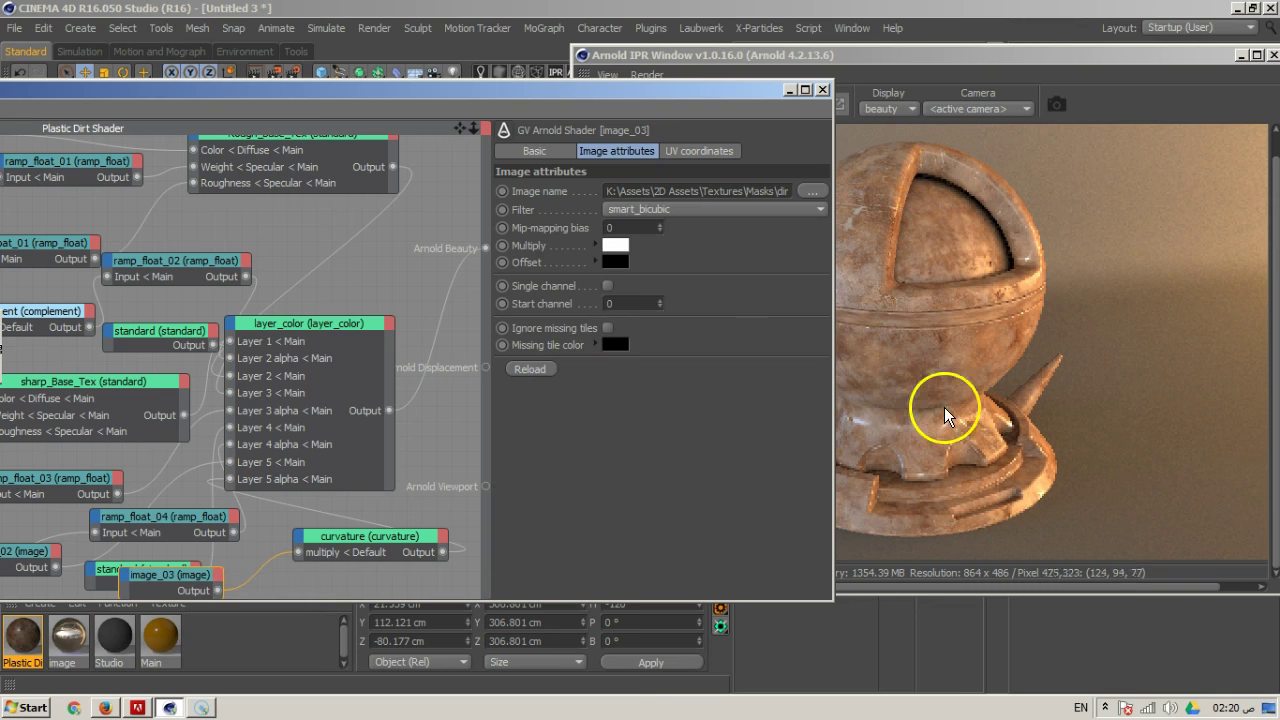
# Add an Arnold color_correct node to the network between image_03 and curvature
pyautogui.moveTo(650, 90); pyautogui.dragTo(863, 80)
pyautogui.moveTo(662, 98); pyautogui.dragTo(531, 206)
pyautogui.click(137, 226)
pyautogui.write('im')
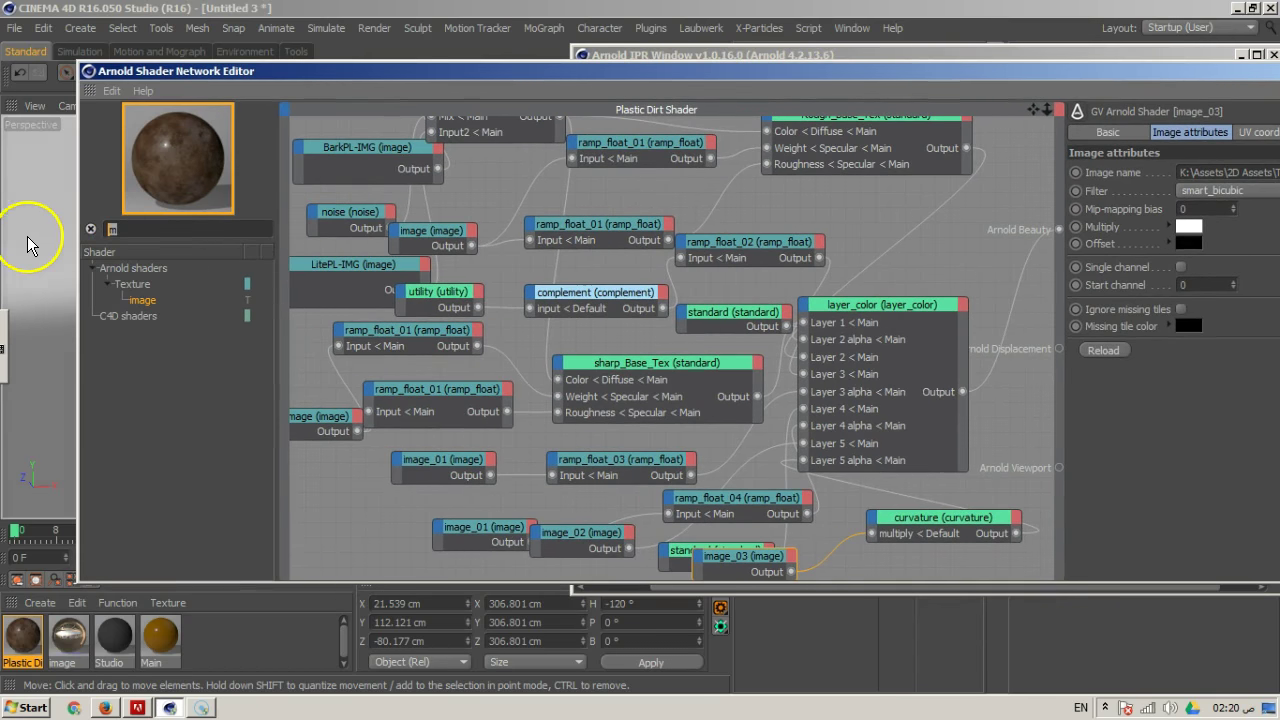
pyautogui.press('BackSpace')
pyautogui.press('BackSpace')
pyautogui.write('color')
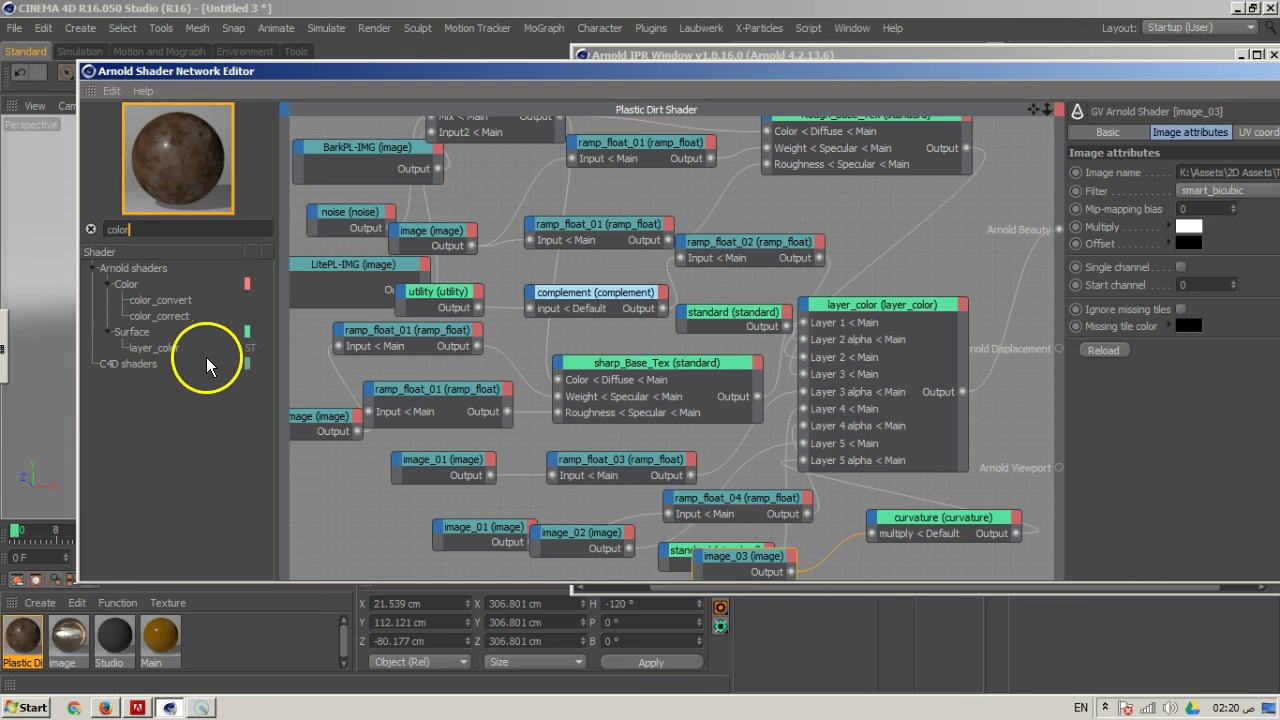
pyautogui.moveTo(166, 320); pyautogui.dragTo(840, 588)
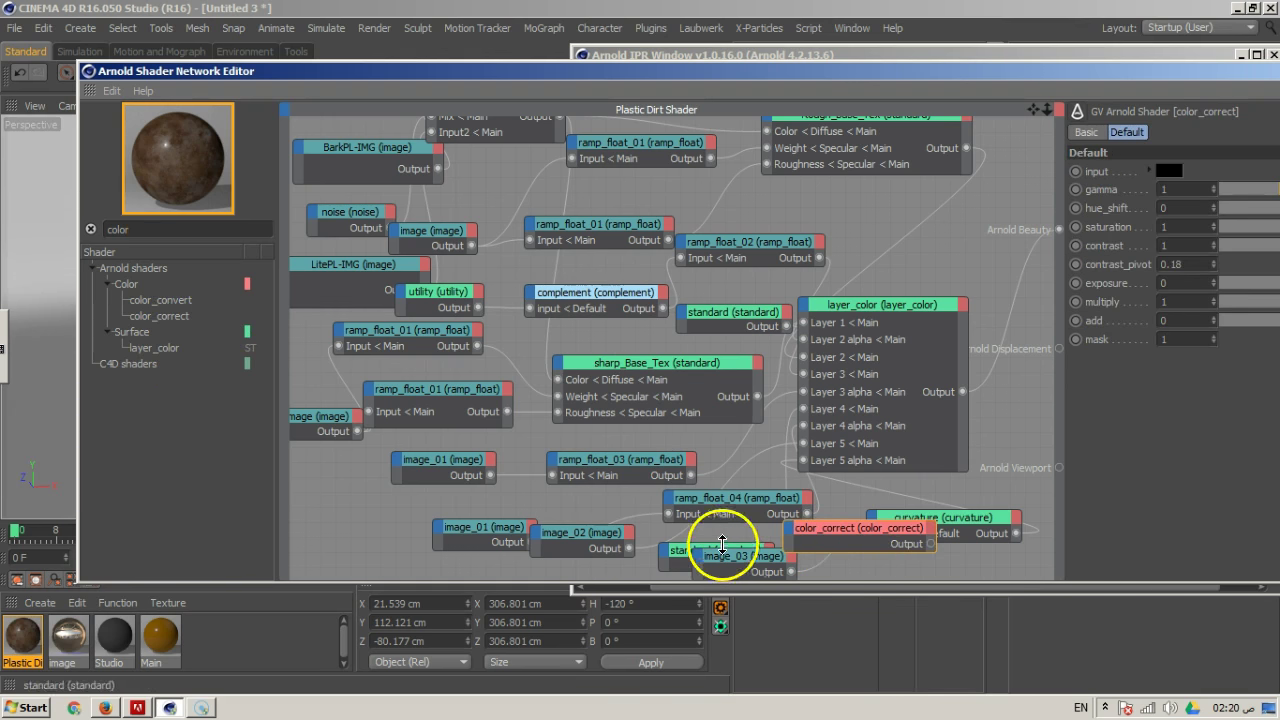
# Space out the lower nodes and route image_03's output into color_correct's input instead of straight into curvature
pyautogui.moveTo(1031, 106); pyautogui.dragTo(827, 46)
pyautogui.moveTo(780, 471); pyautogui.dragTo(880, 493)
pyautogui.moveTo(550, 499); pyautogui.dragTo(506, 545)
pyautogui.moveTo(632, 466); pyautogui.dragTo(613, 530)
pyautogui.click(580, 546)
pyautogui.click(692, 512)
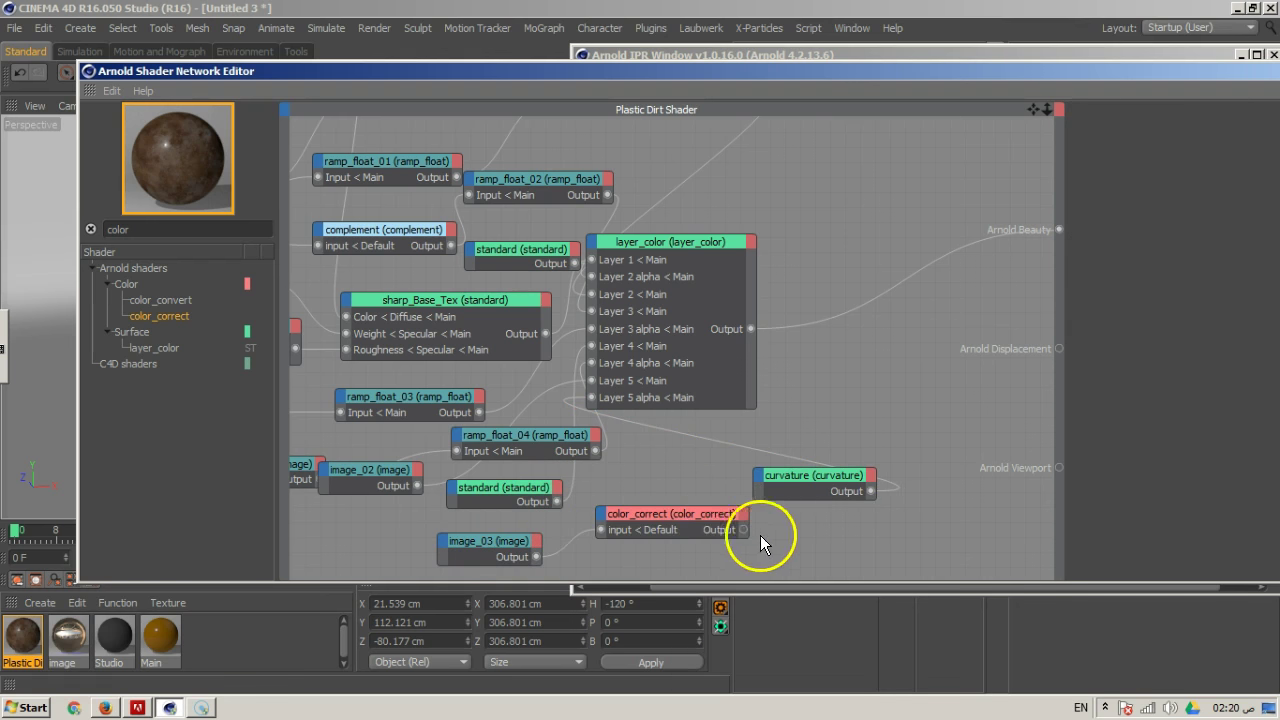
# Connect color_correct's output to the curvature multiply input and raise color_correct's exposure to 3.11
pyautogui.click(710, 513)
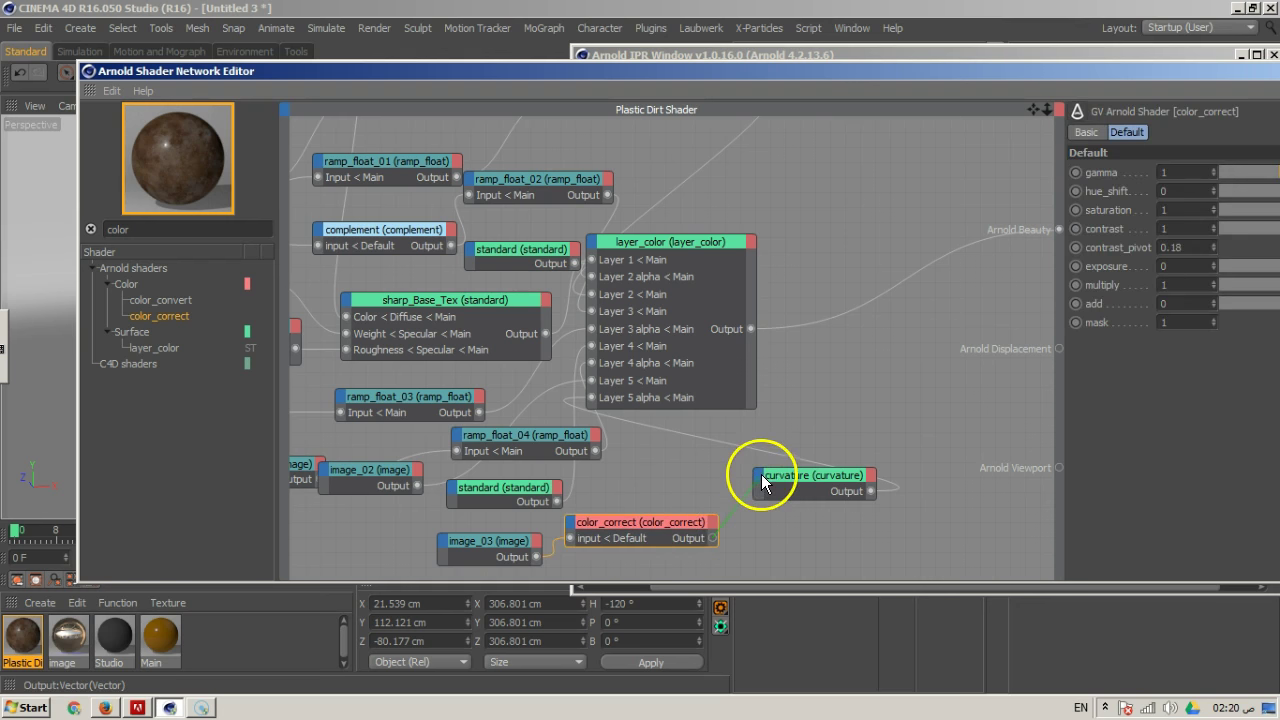
pyautogui.moveTo(761, 482); pyautogui.dragTo(763, 484)
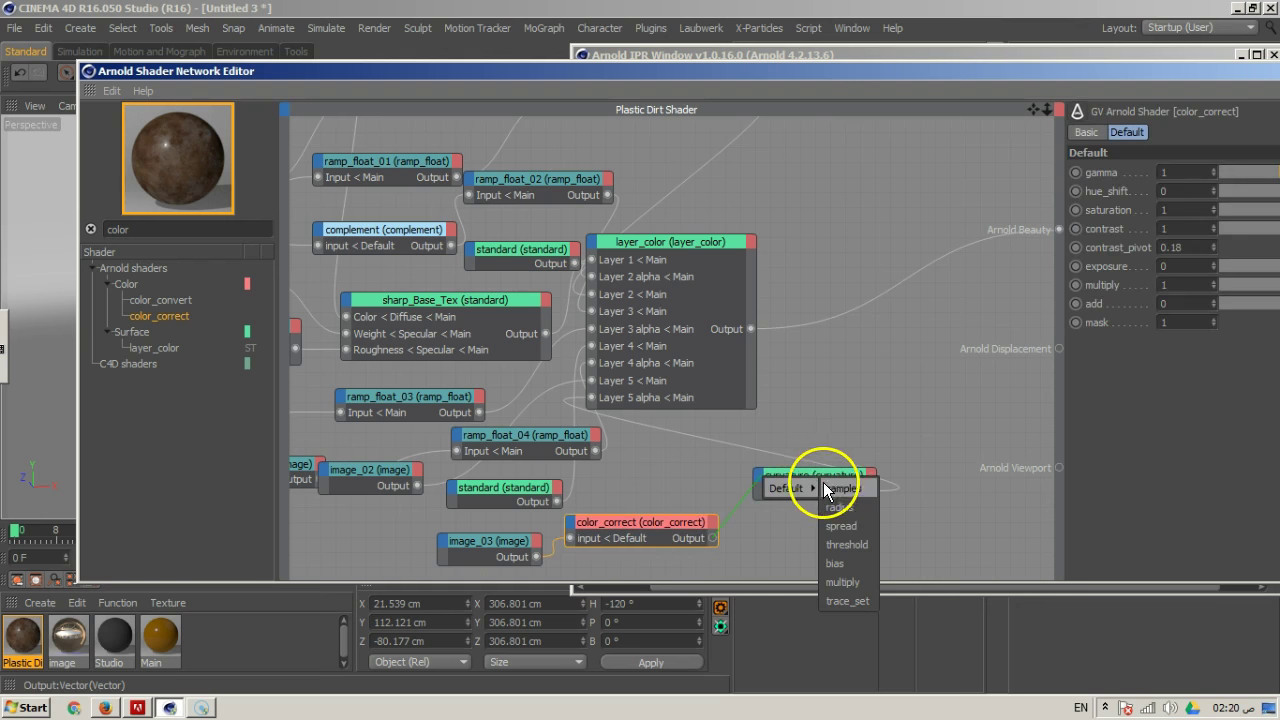
pyautogui.click(848, 581)
pyautogui.moveTo(1008, 75); pyautogui.dragTo(268, 125)
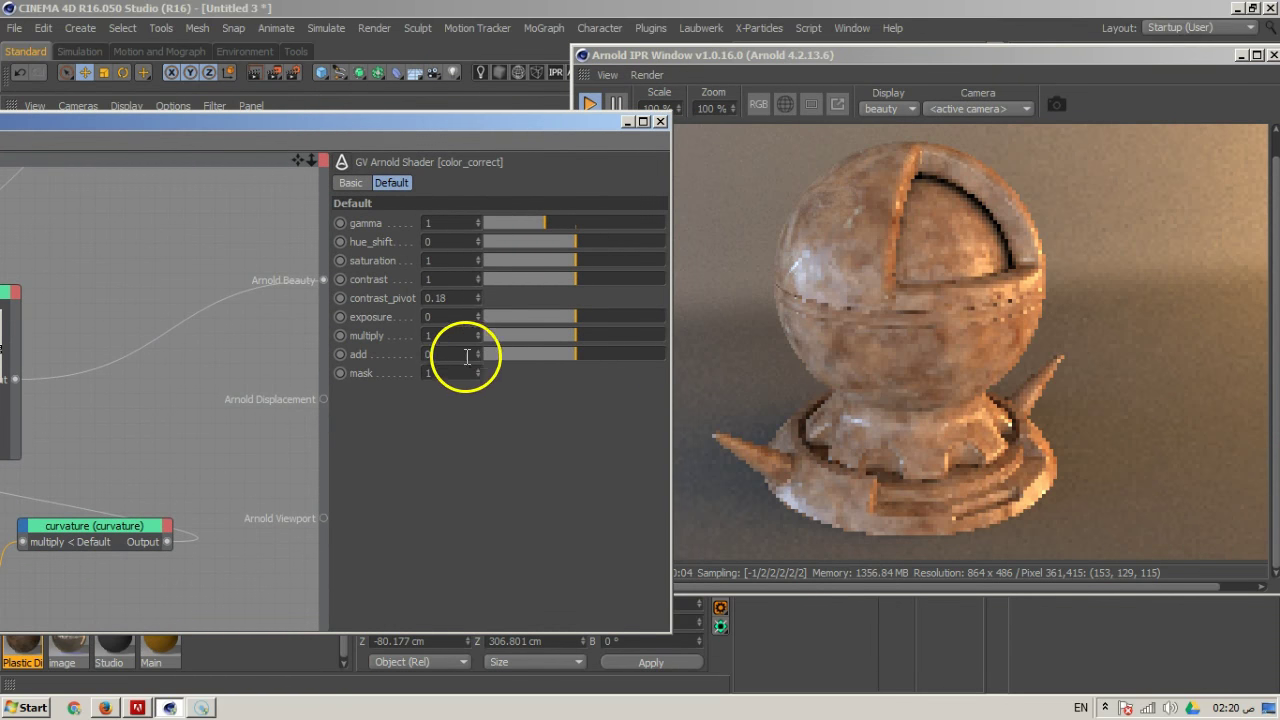
pyautogui.moveTo(585, 320); pyautogui.dragTo(604, 316)
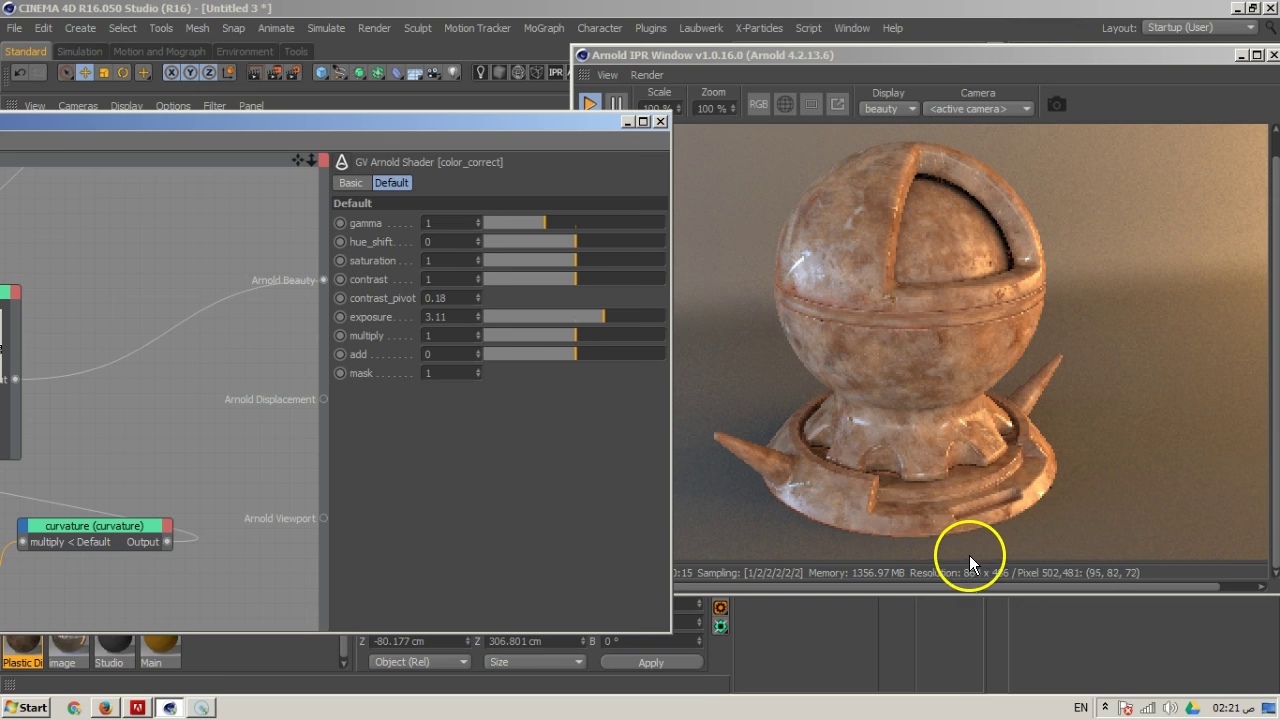
# Set the UV scale of the image_03 dirt mask to 6 in both U and V
pyautogui.moveTo(507, 128); pyautogui.dragTo(821, 128)
pyautogui.click(84, 598)
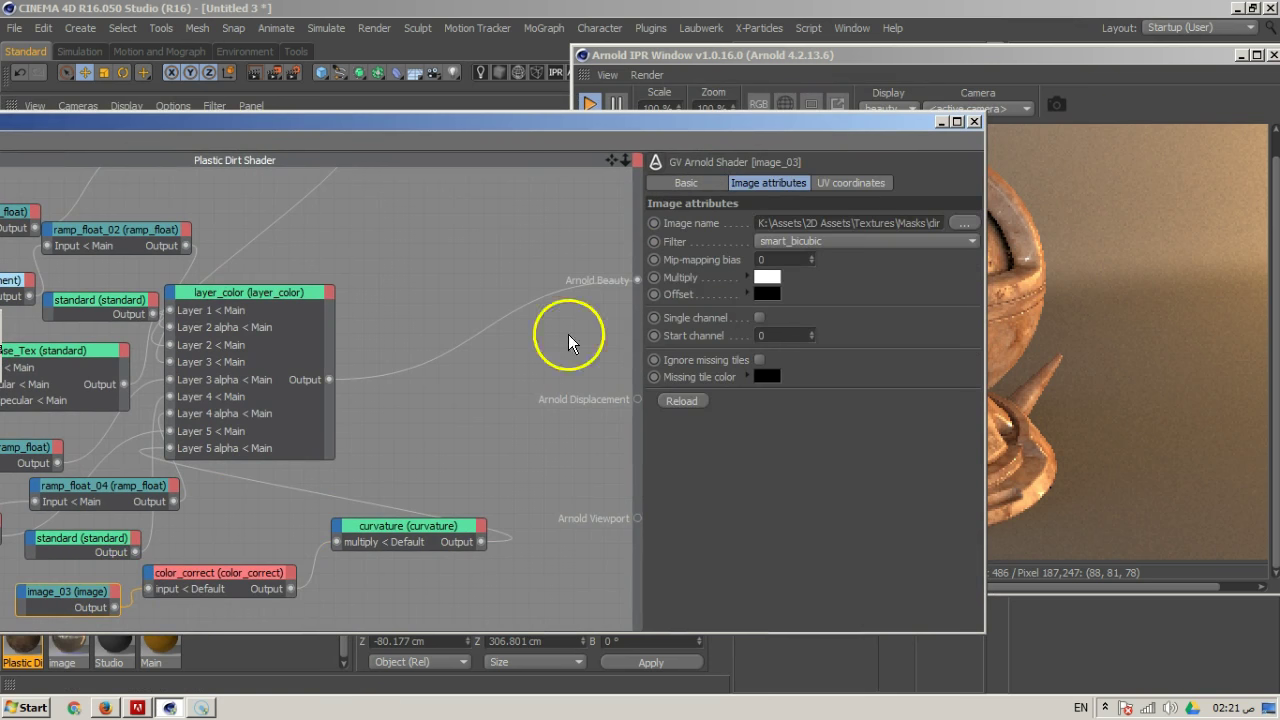
pyautogui.click(848, 182)
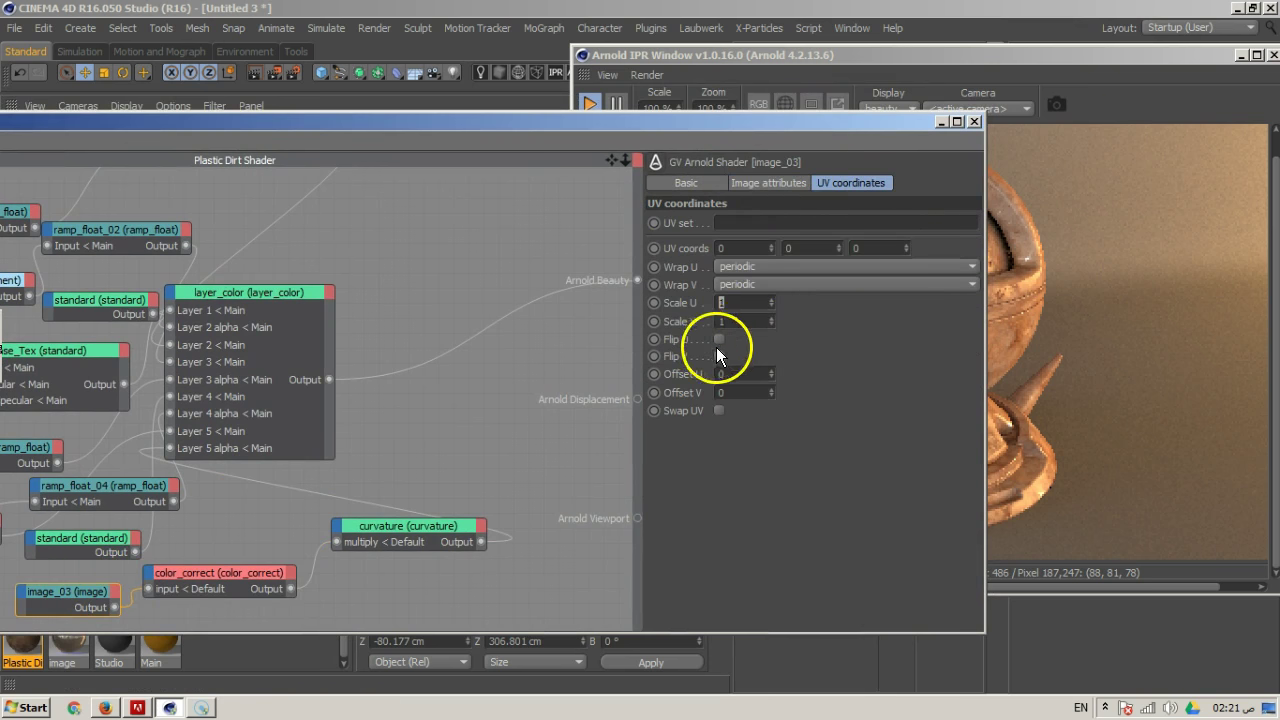
pyautogui.write('6')
pyautogui.press('Tab')
pyautogui.write('6')
pyautogui.press('Return')
pyautogui.moveTo(825, 120); pyautogui.dragTo(556, 115)
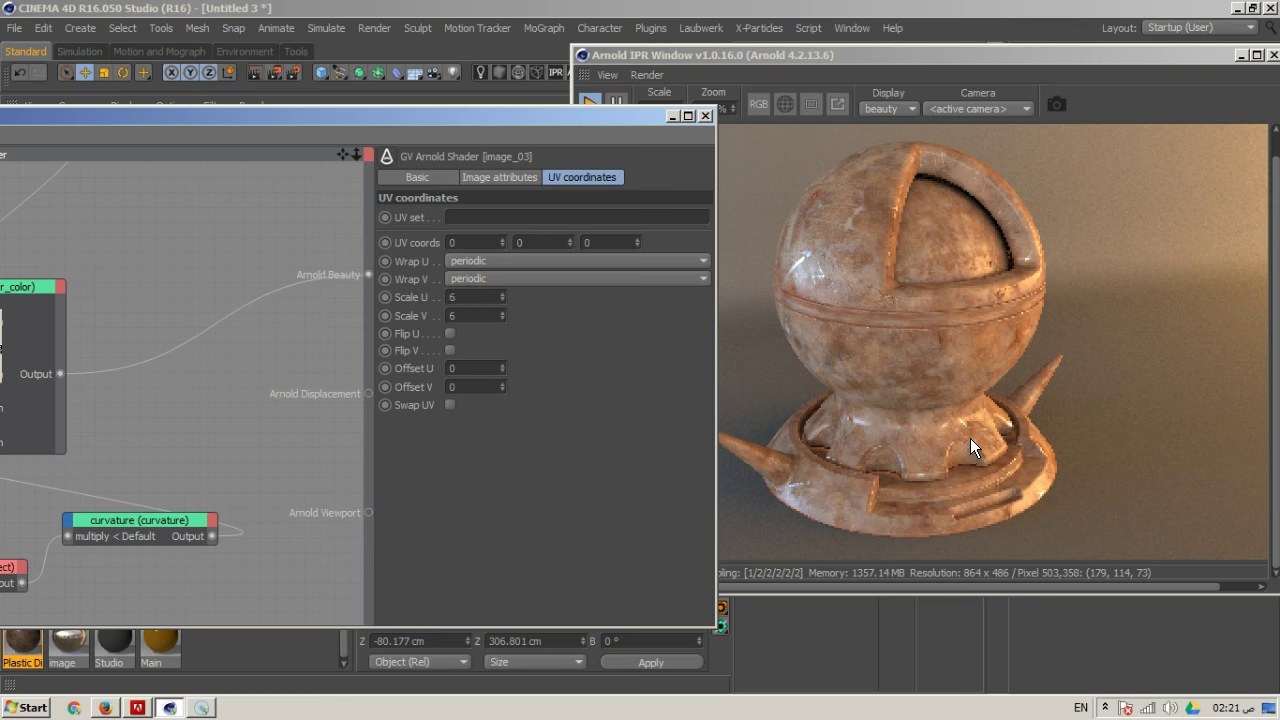
# Reposition the image_02 node feeding Layer 5 and set its UV scale to 5 in both U and V
pyautogui.click(622, 216)
pyautogui.click(550, 121)
pyautogui.moveTo(550, 121); pyautogui.dragTo(880, 95)
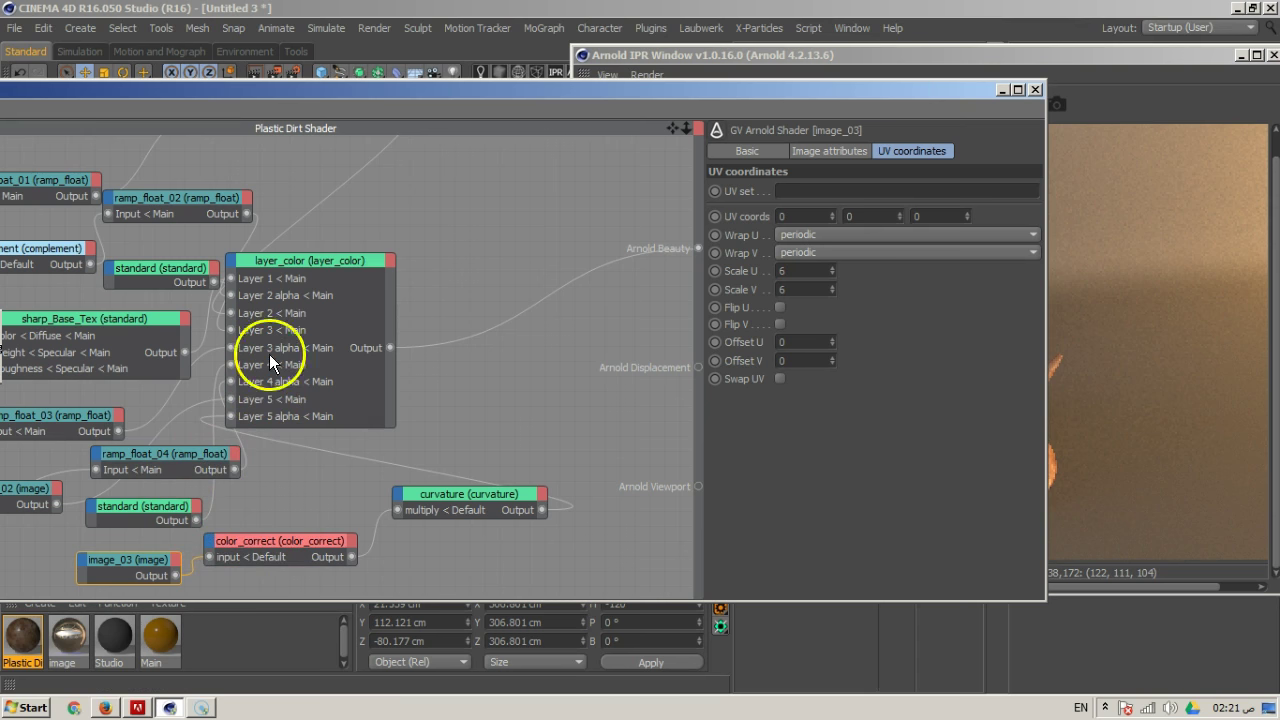
pyautogui.moveTo(231, 399); pyautogui.dragTo(43, 528)
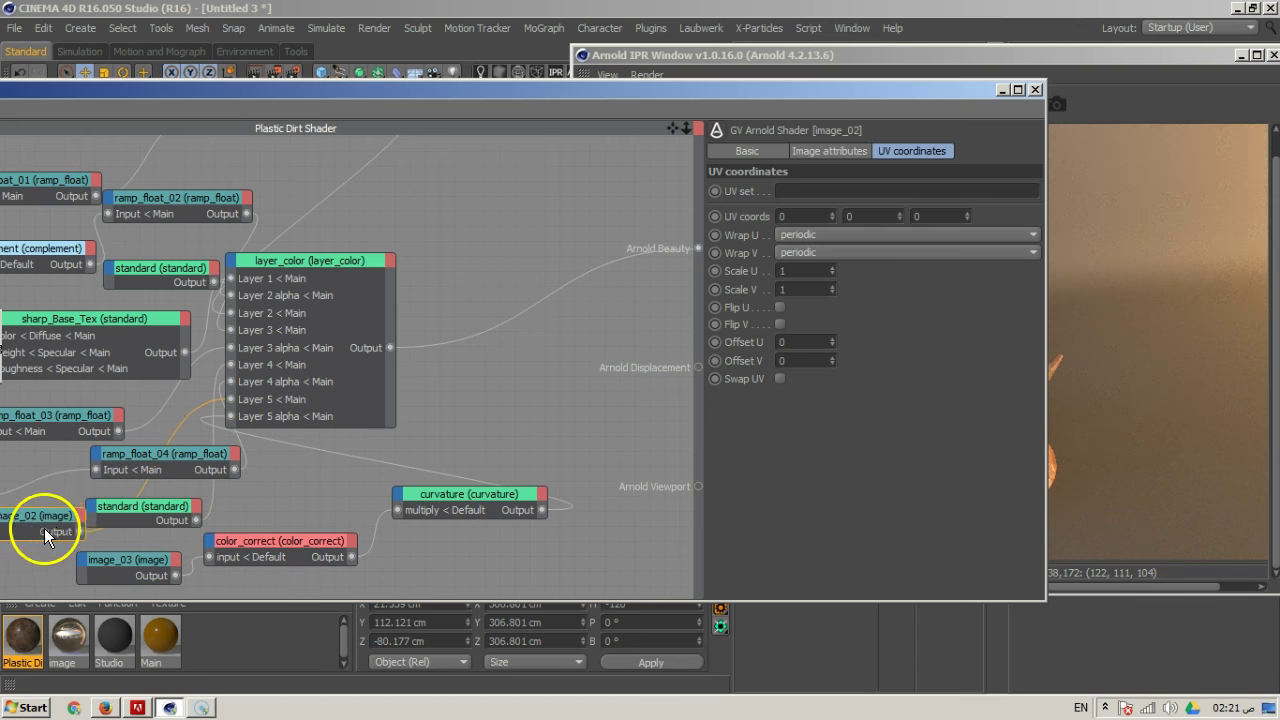
pyautogui.click(822, 153)
pyautogui.moveTo(928, 90); pyautogui.dragTo(560, 147)
pyautogui.click(544, 196)
pyautogui.click(455, 318)
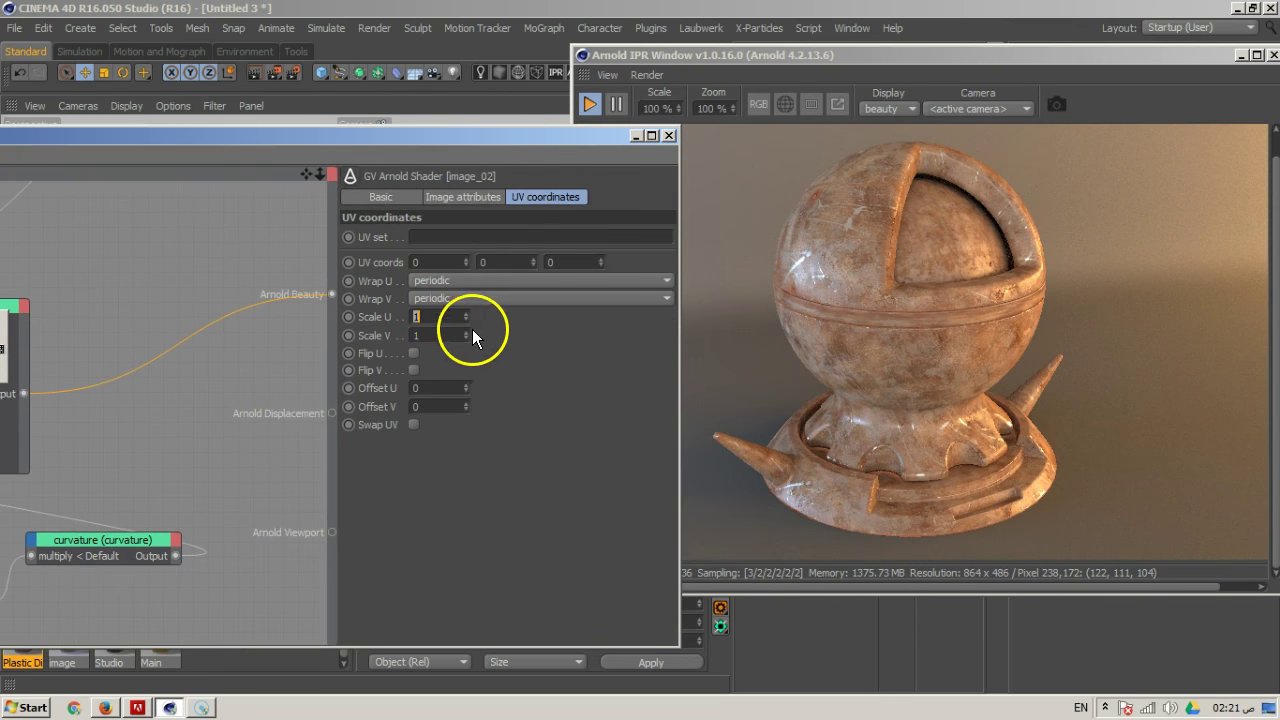
pyautogui.write('5')
pyautogui.press('Tab')
pyautogui.write('5')
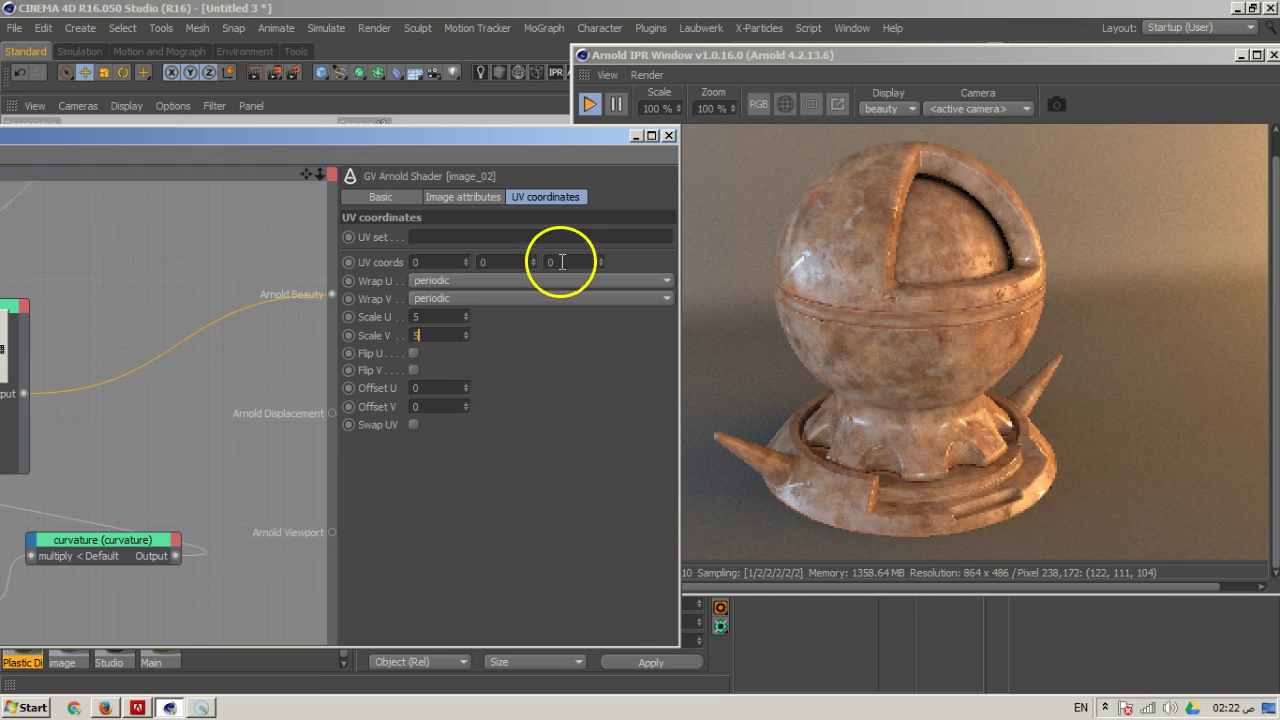
# Replace image_02's texture with 10.JPG from the Ground_Soil set folder, found by searching Textures for "soil", without copying it to the project
pyautogui.click(469, 202)
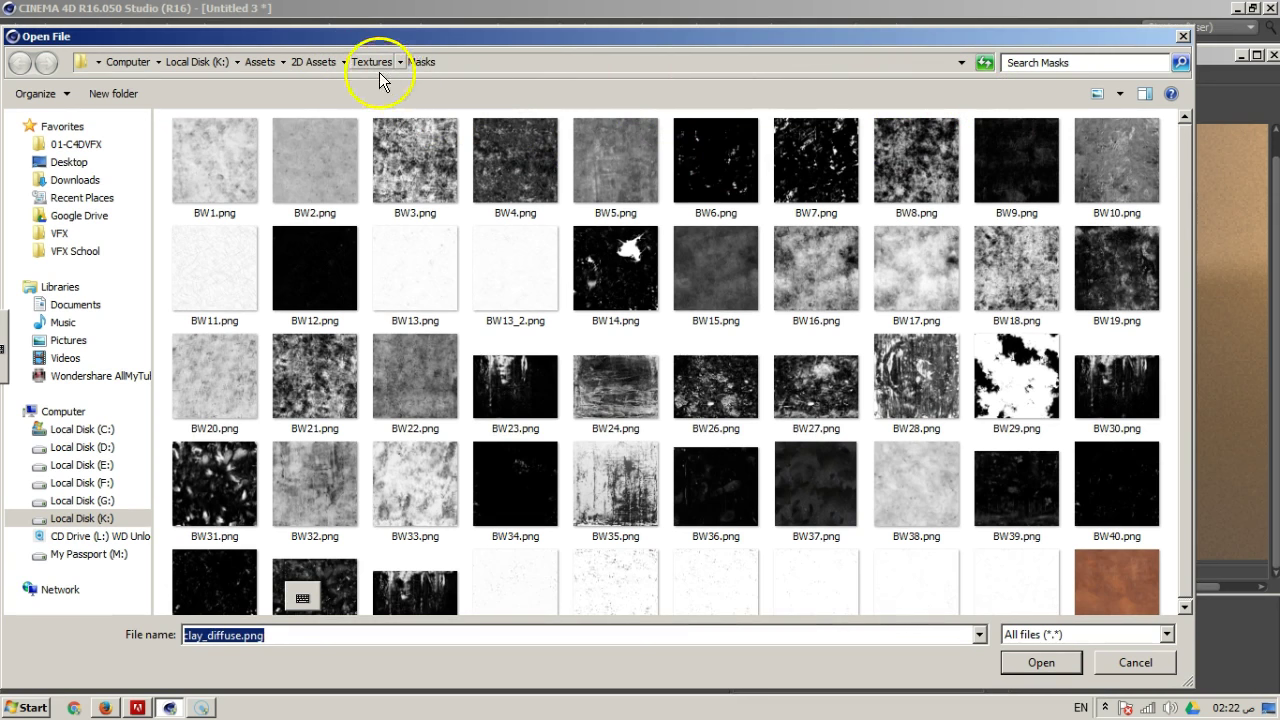
pyautogui.hotkey('alt', 'Up')
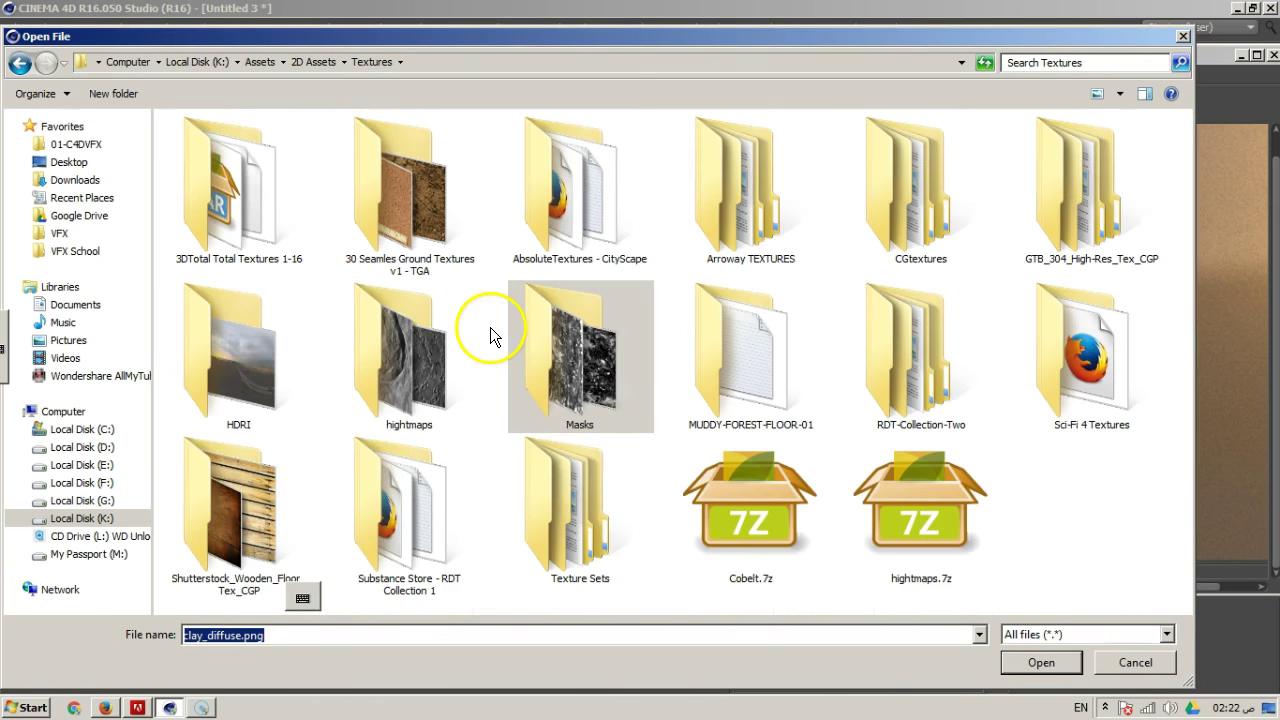
pyautogui.click(1025, 60)
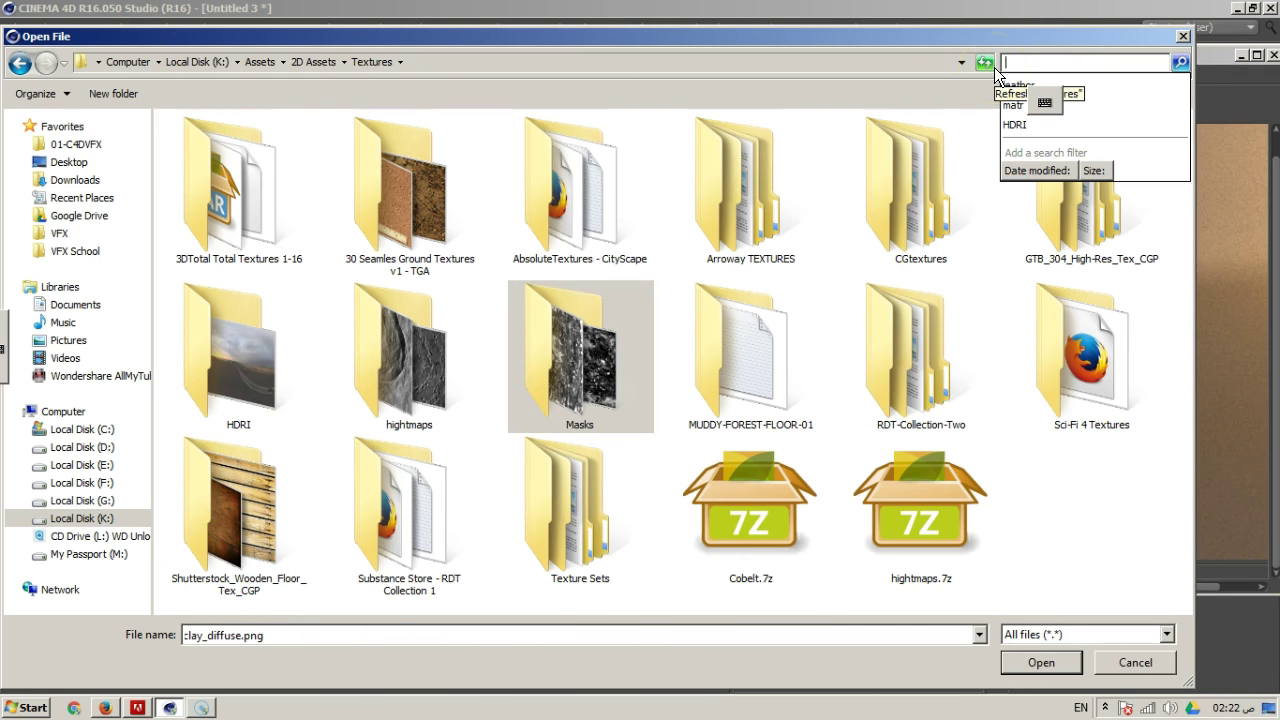
pyautogui.write('soil')
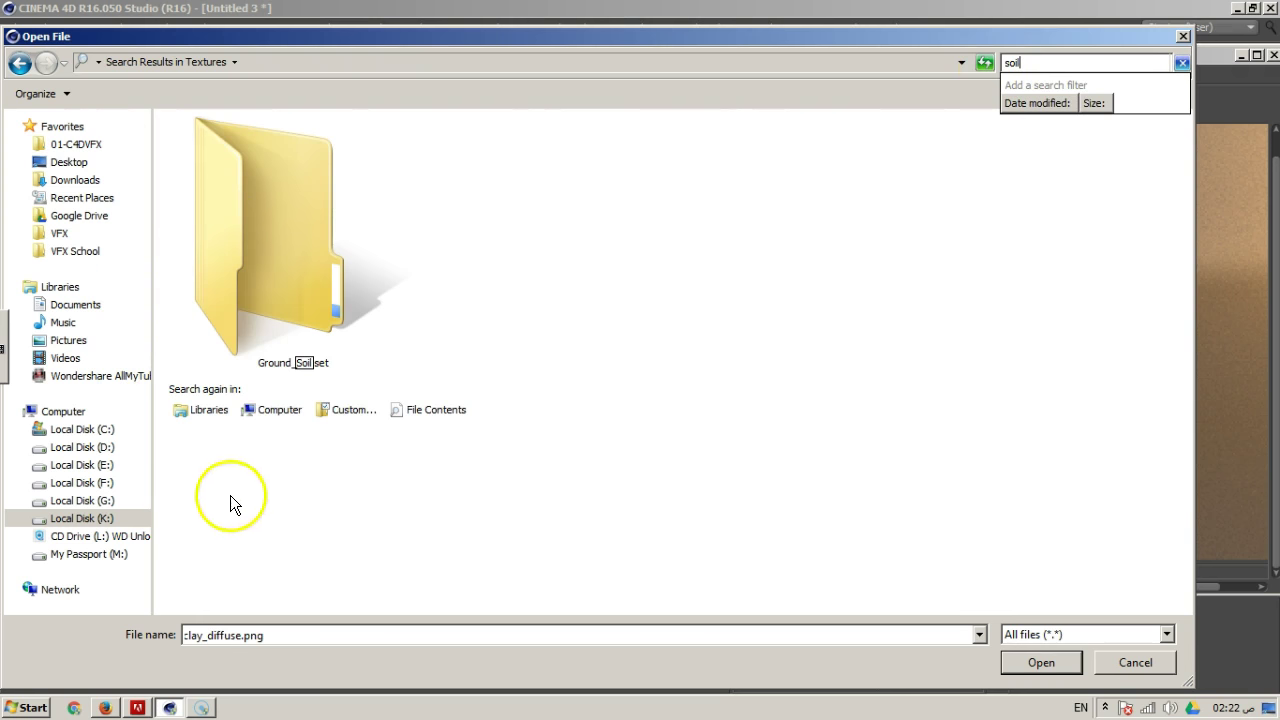
pyautogui.click(321, 322)
pyautogui.doubleClick(368, 300)
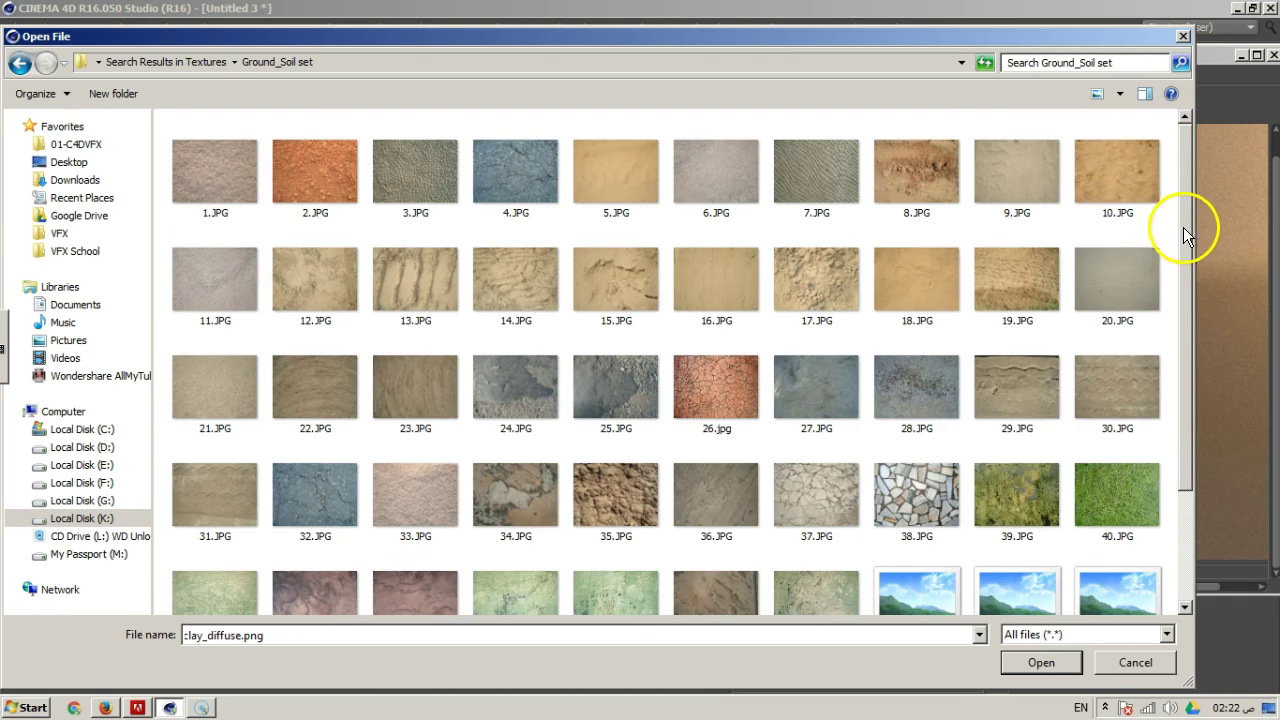
pyautogui.click(1120, 200)
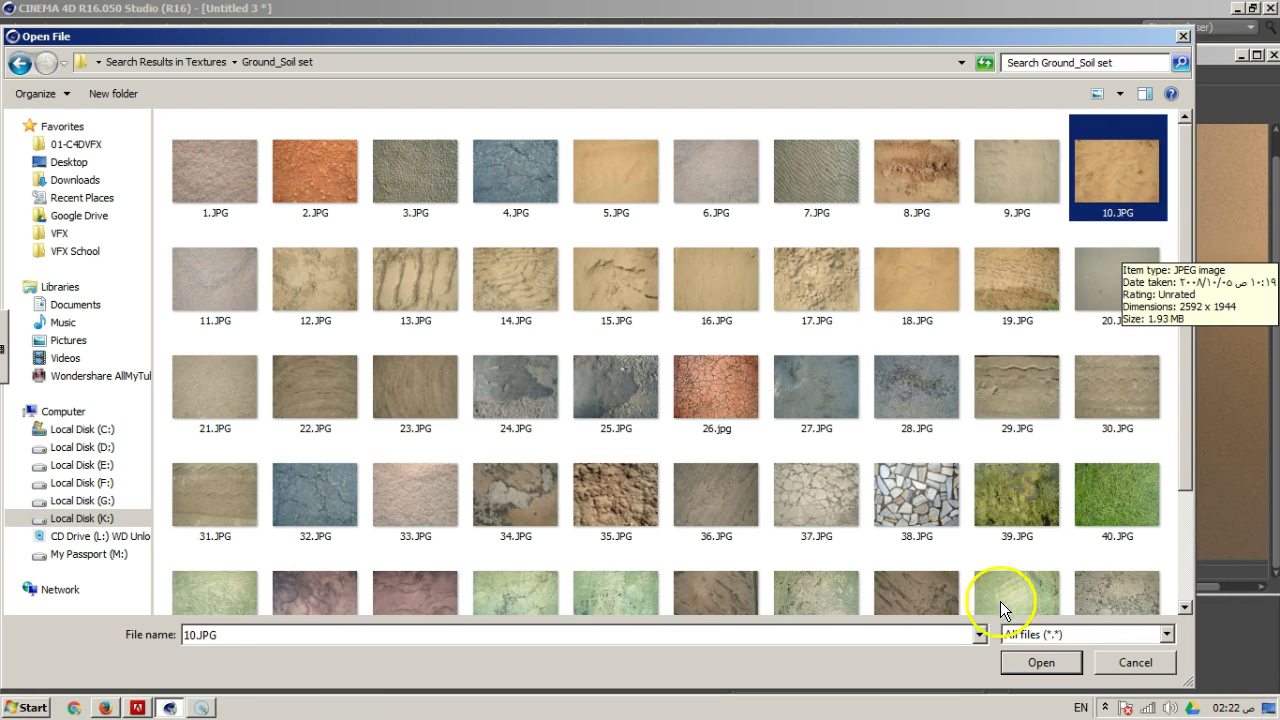
pyautogui.click(1025, 663)
pyautogui.click(731, 410)
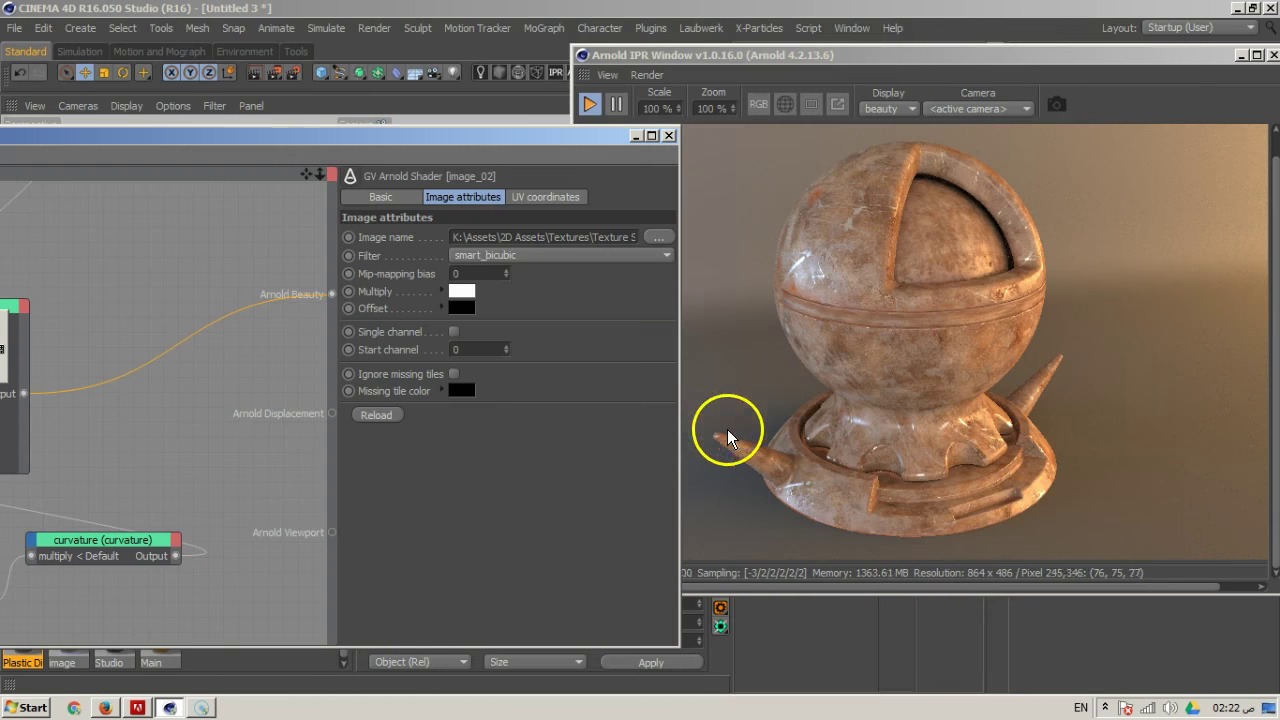
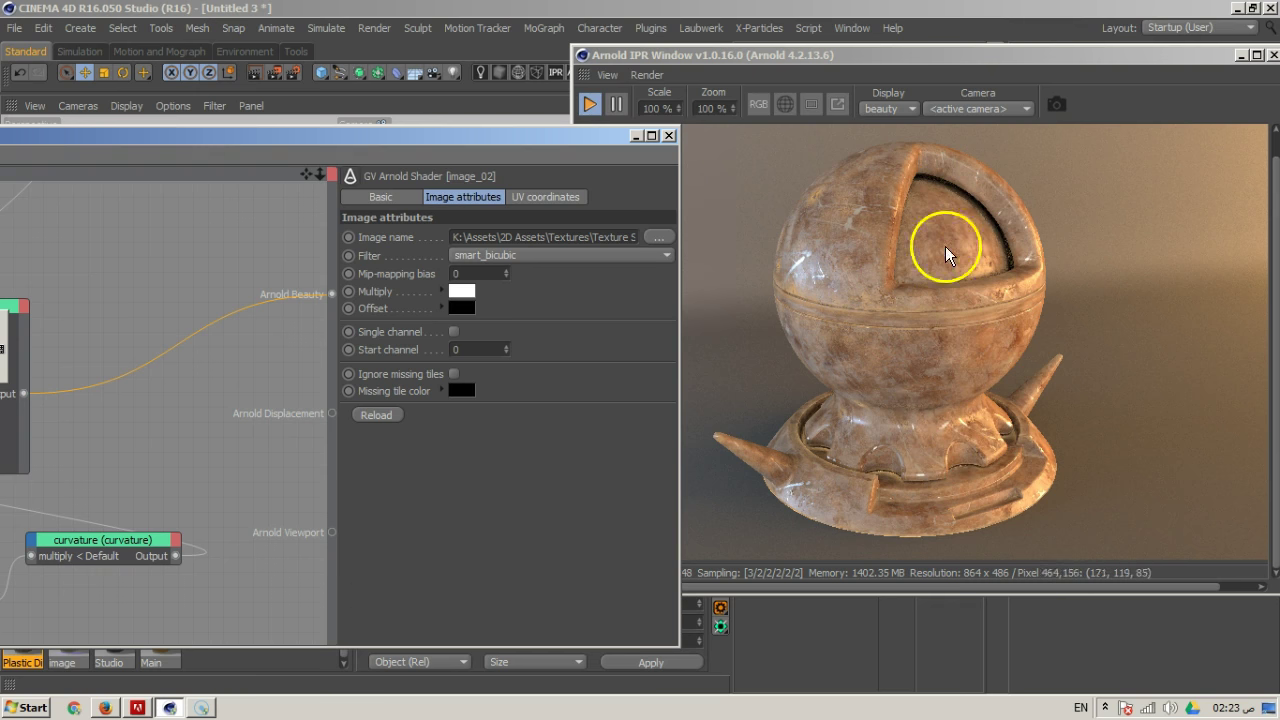
# Move the layer_color and color_correct nodes apart from their neighbours to open up the network layout
pyautogui.moveTo(492, 150); pyautogui.dragTo(914, 104)
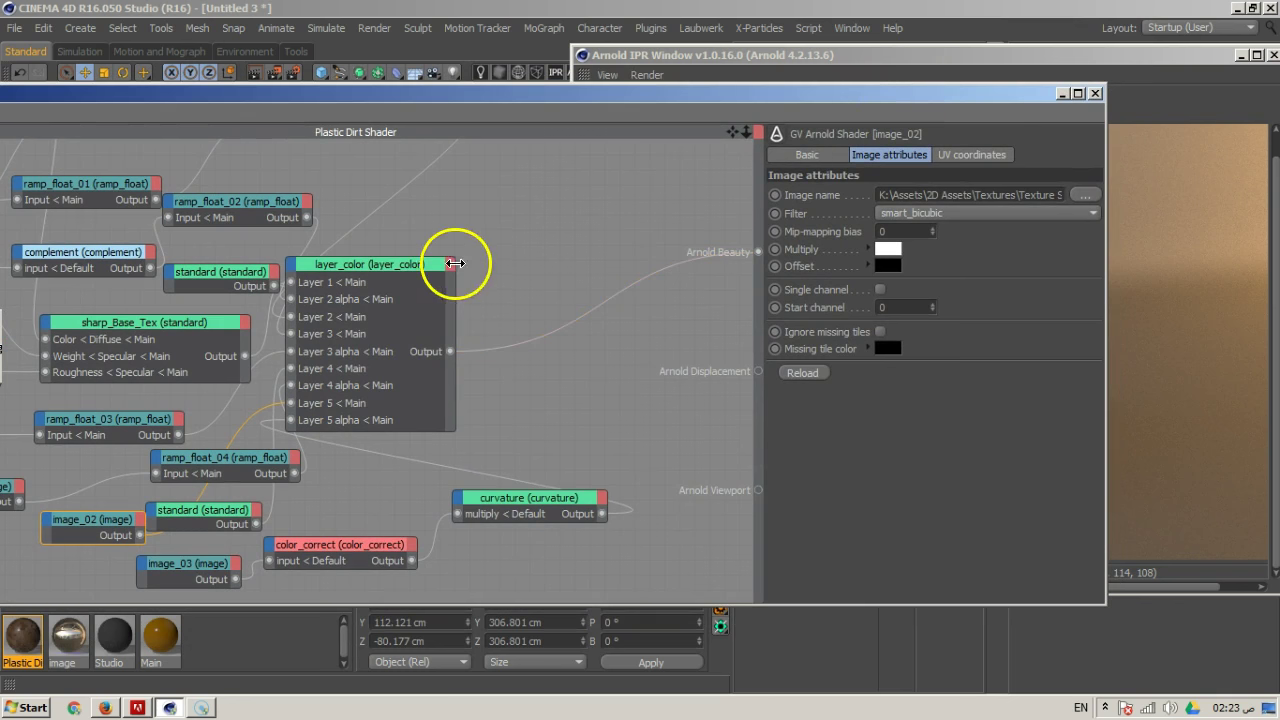
pyautogui.moveTo(407, 272); pyautogui.dragTo(600, 232)
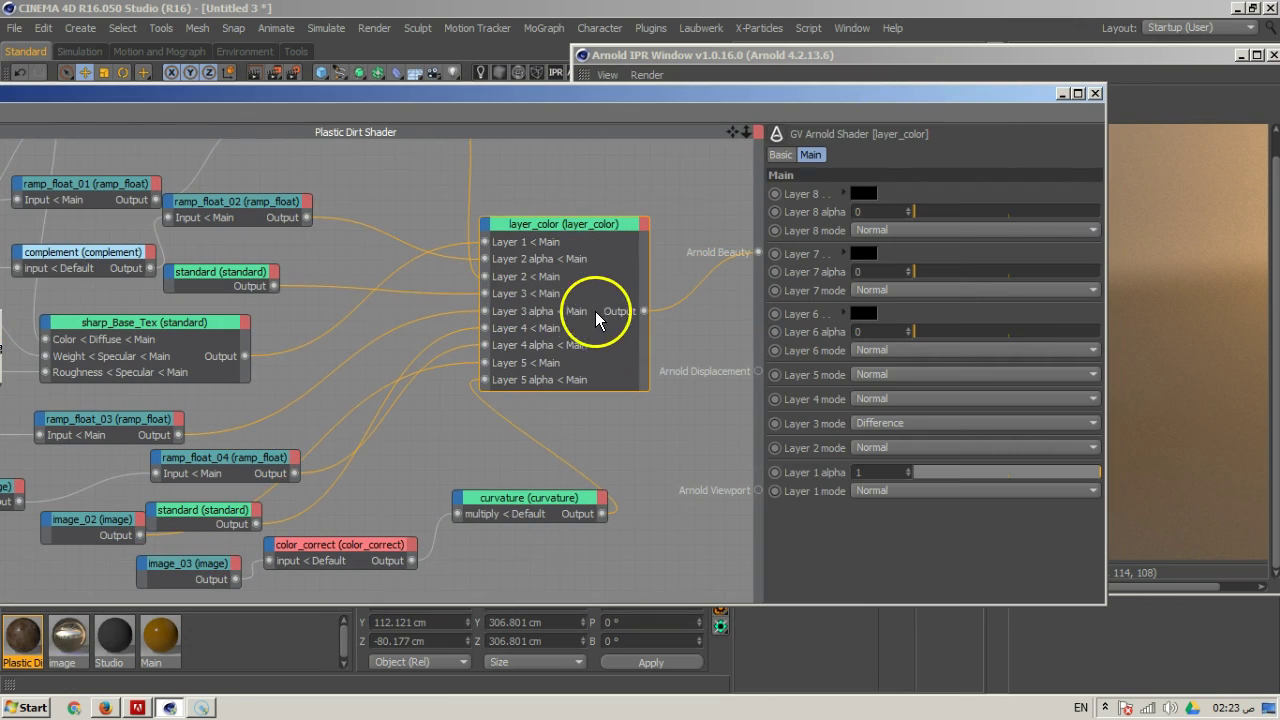
pyautogui.moveTo(362, 541); pyautogui.dragTo(378, 555)
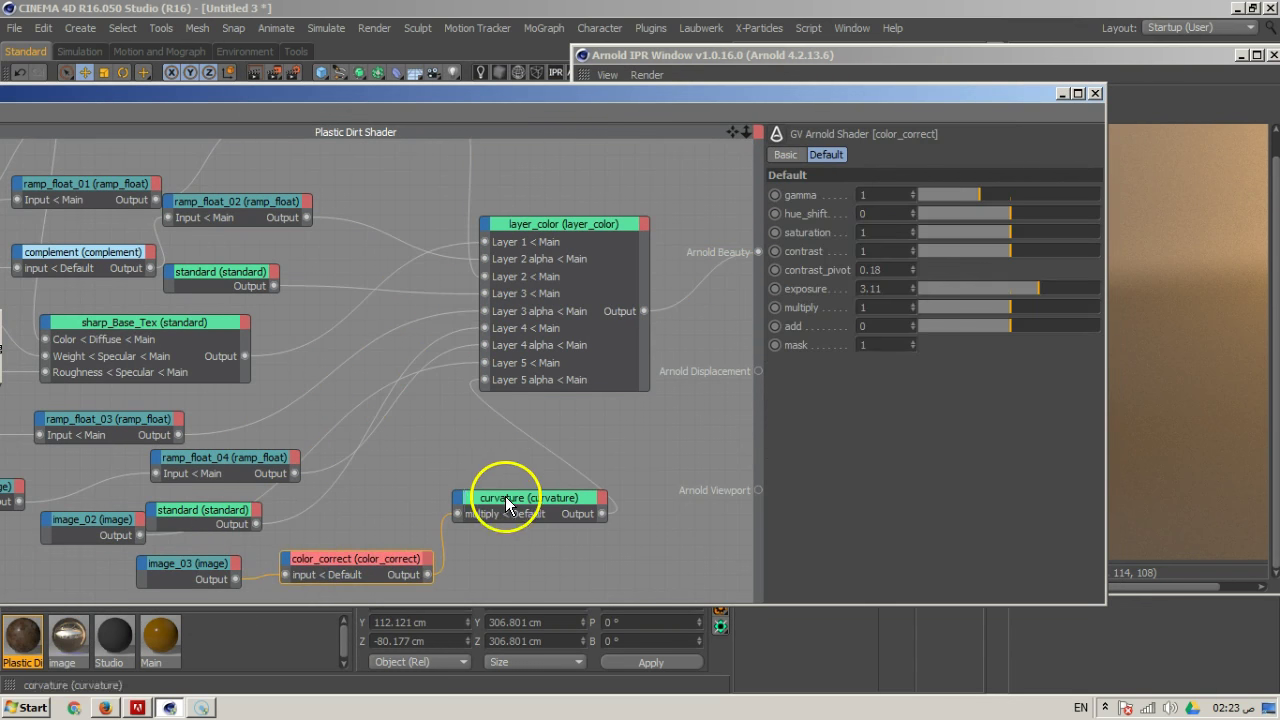
# Reposition the curvature node and place a copy of the image_03 node in the open area between sharp_Base_Tex and layer_color
pyautogui.click(513, 503)
pyautogui.moveTo(513, 503); pyautogui.dragTo(465, 488)
pyautogui.click(330, 572)
pyautogui.moveTo(514, 97); pyautogui.dragTo(585, 59)
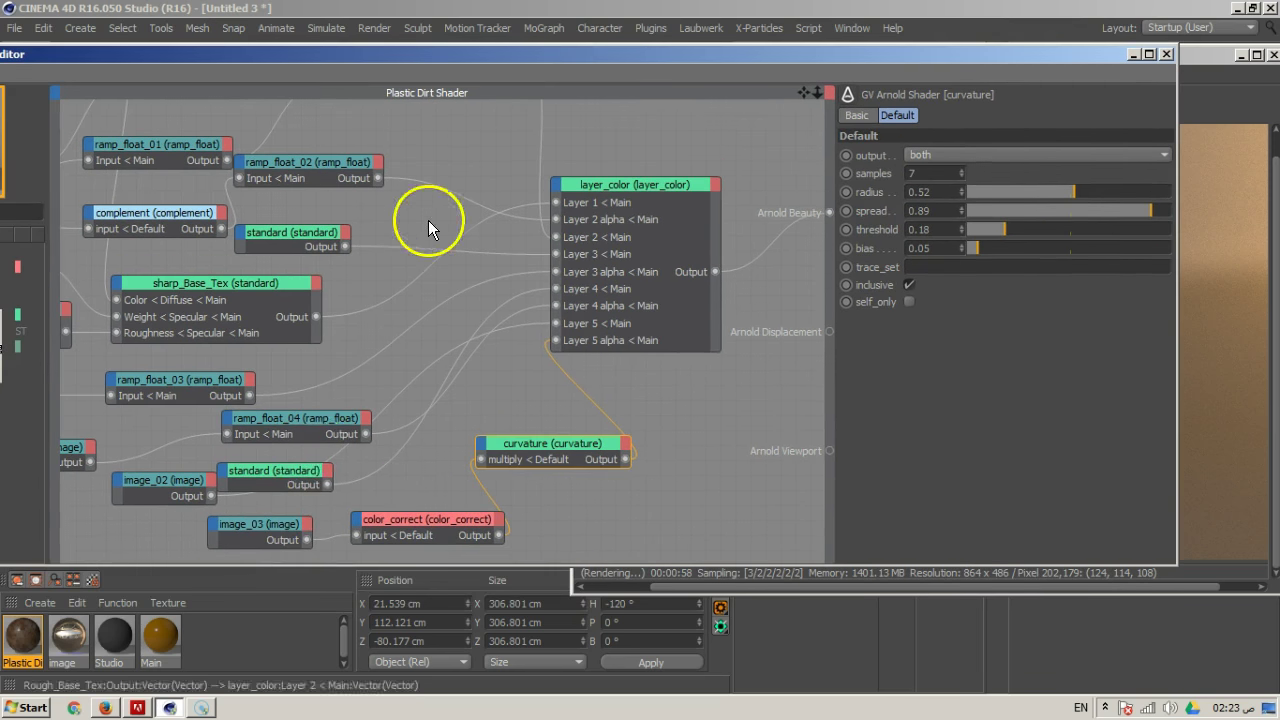
pyautogui.moveTo(300, 533); pyautogui.dragTo(408, 342)
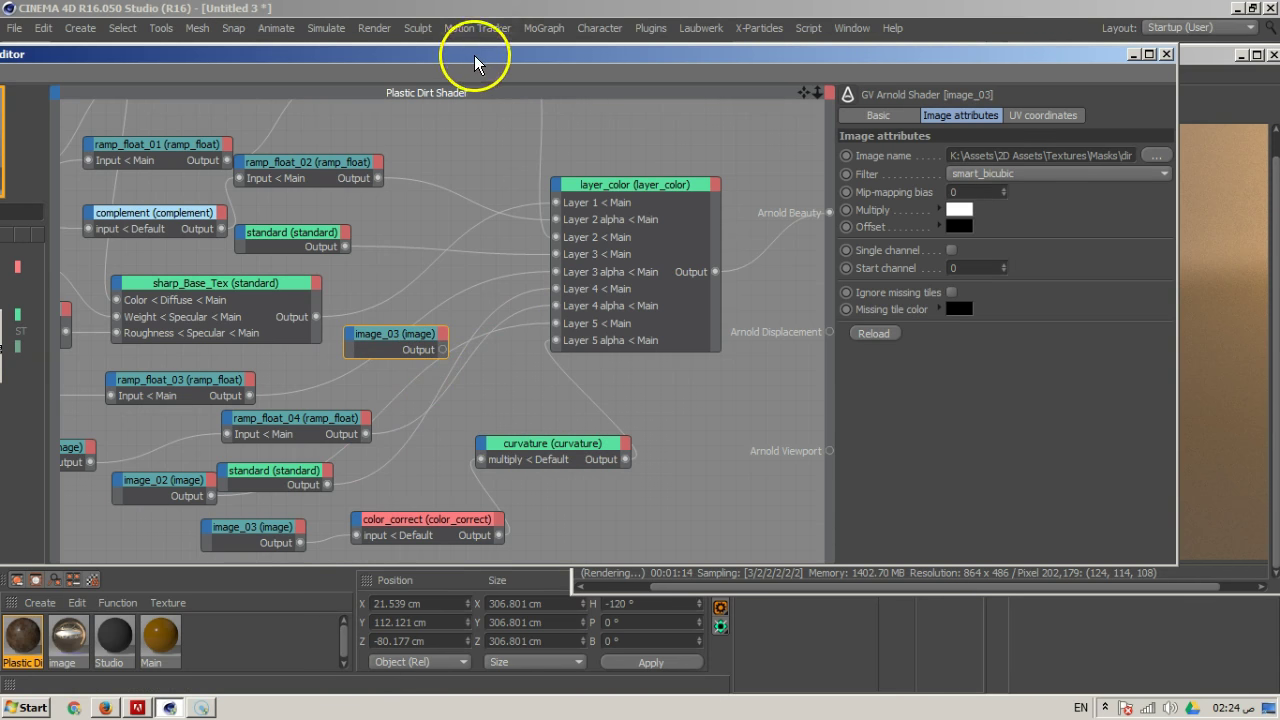
# Find the utility shader with "ut" and insert it after the copied image_03 node, using its Color input
pyautogui.moveTo(471, 53); pyautogui.dragTo(675, 59)
pyautogui.doubleClick(120, 214)
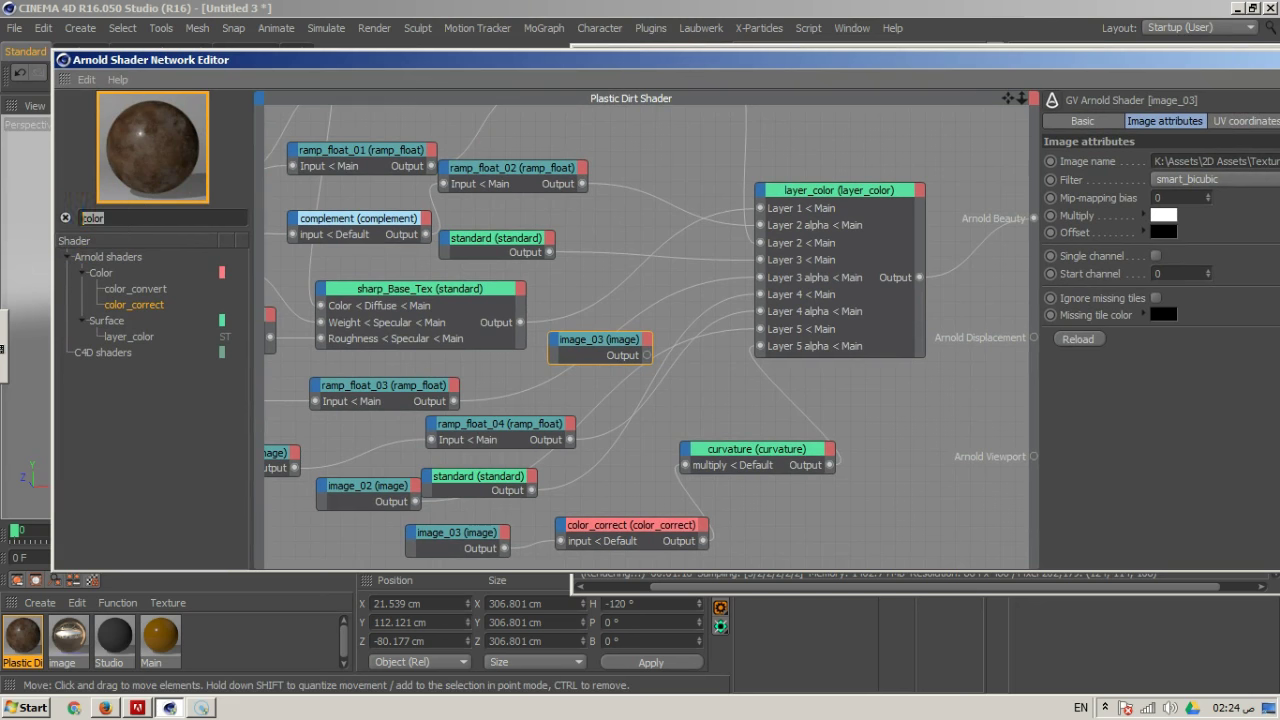
pyautogui.write('ut')
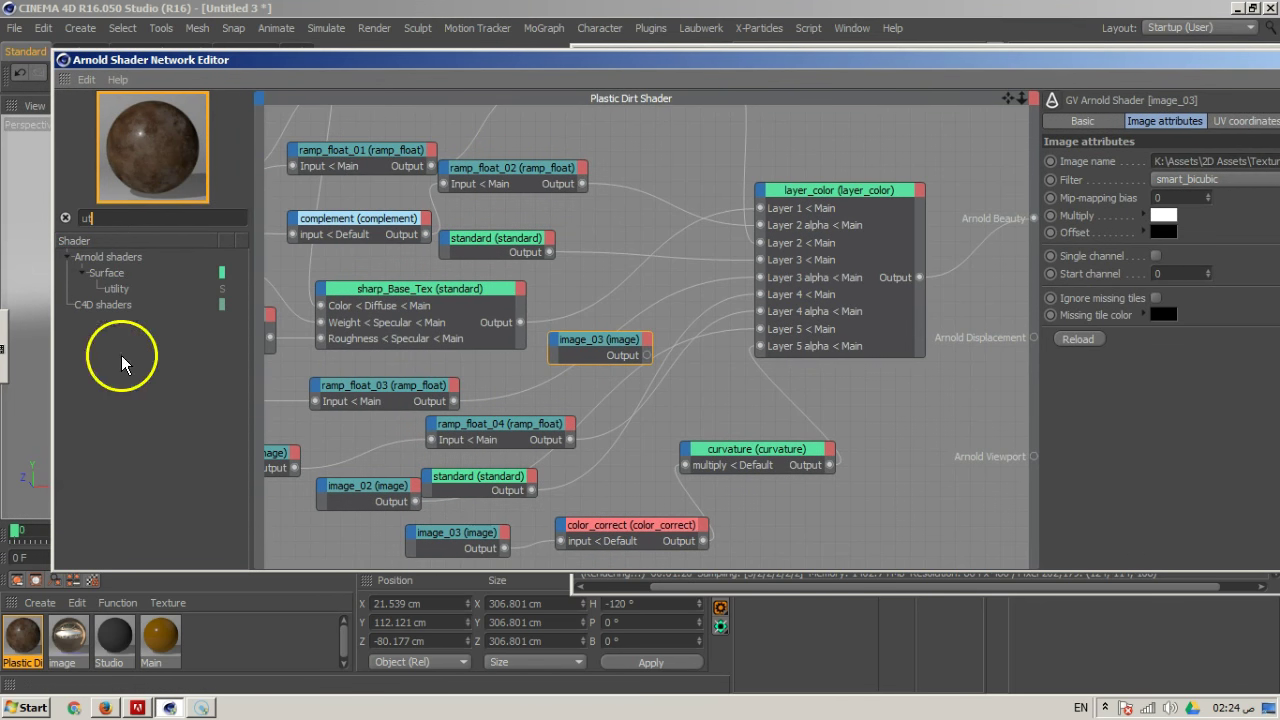
pyautogui.moveTo(120, 290); pyautogui.dragTo(596, 338)
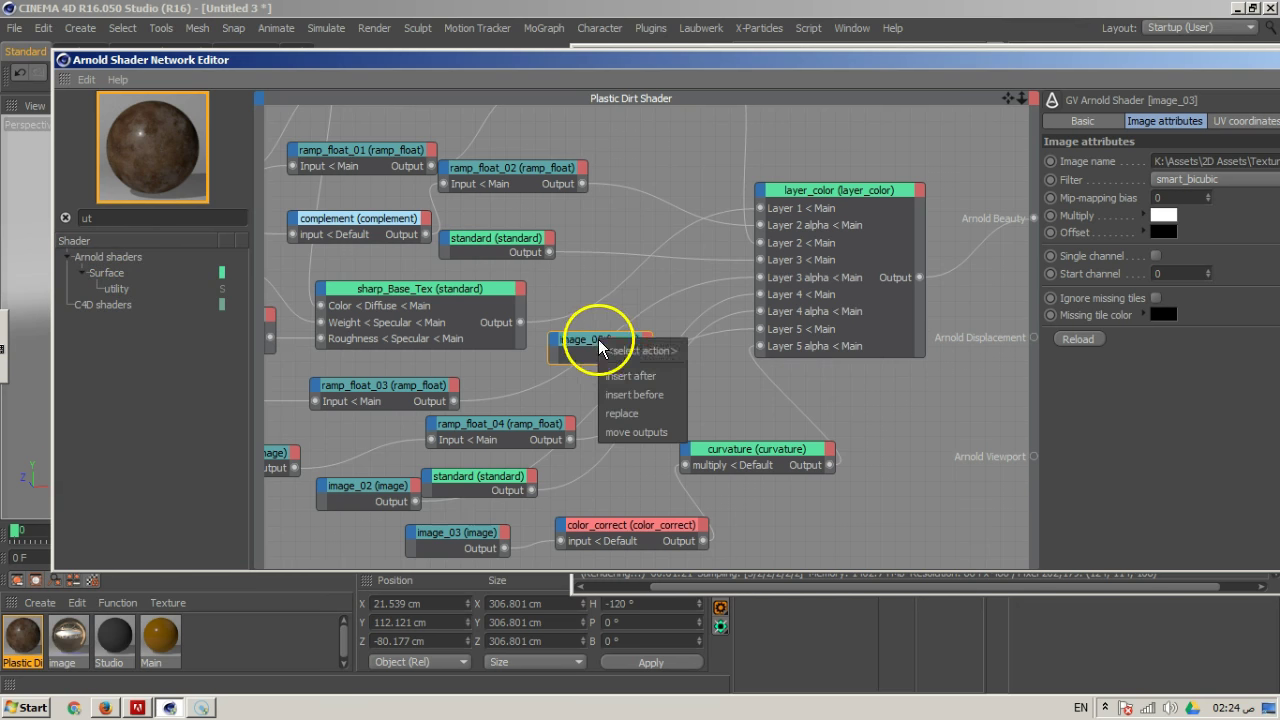
pyautogui.click(667, 377)
pyautogui.moveTo(726, 411)
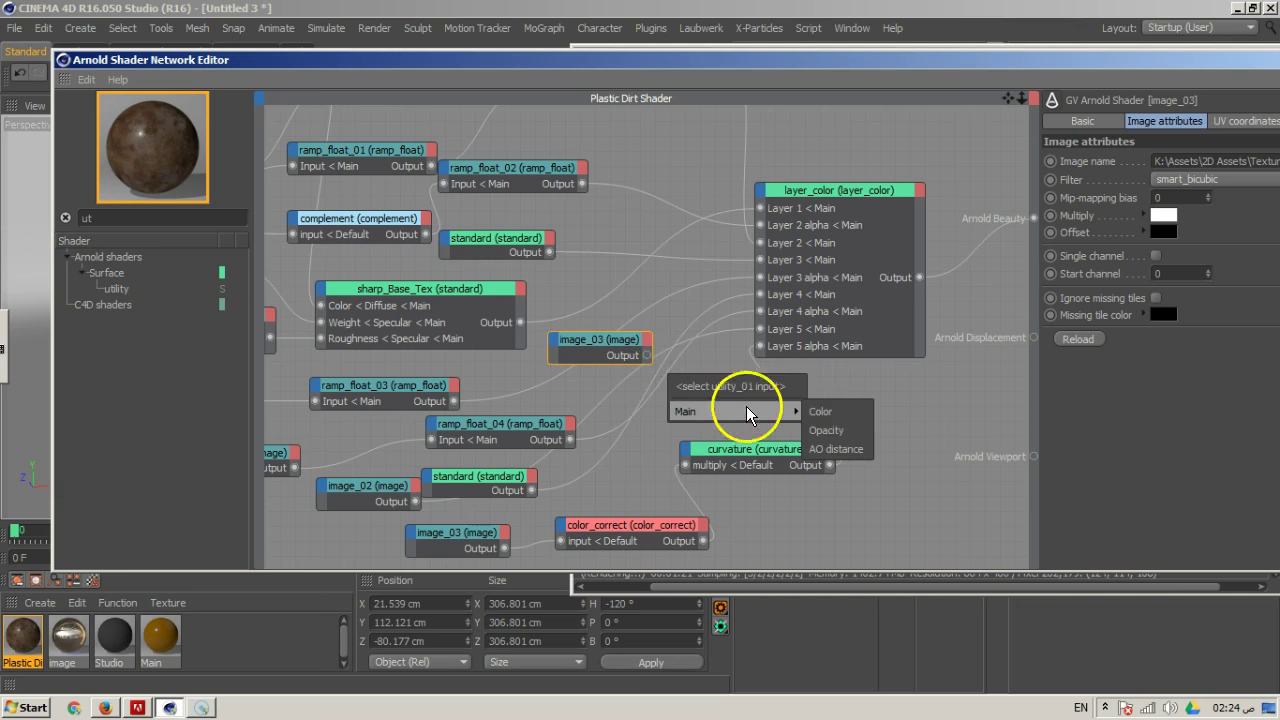
pyautogui.click(846, 411)
pyautogui.moveTo(645, 344); pyautogui.dragTo(640, 322)
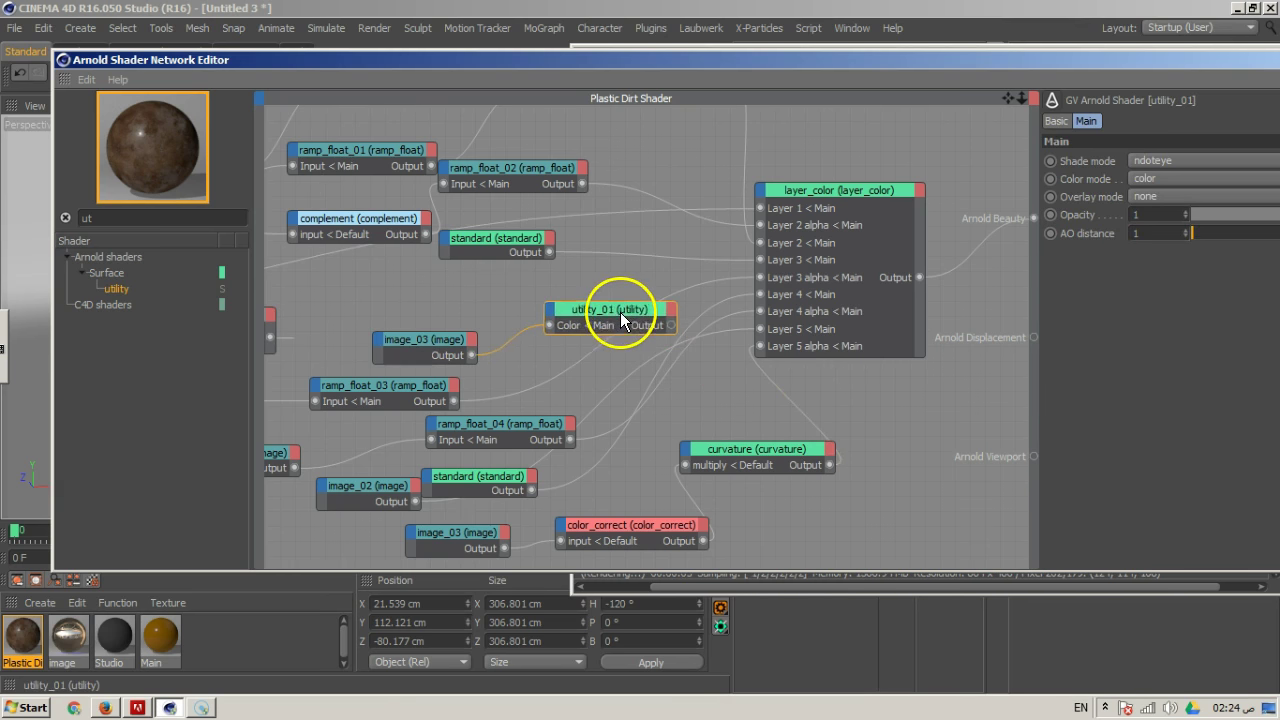
# Disconnect the copied image_03 from utility_01's Color input and space the two nodes apart
pyautogui.click(514, 337)
pyautogui.press('Delete')
pyautogui.moveTo(608, 300); pyautogui.dragTo(622, 310)
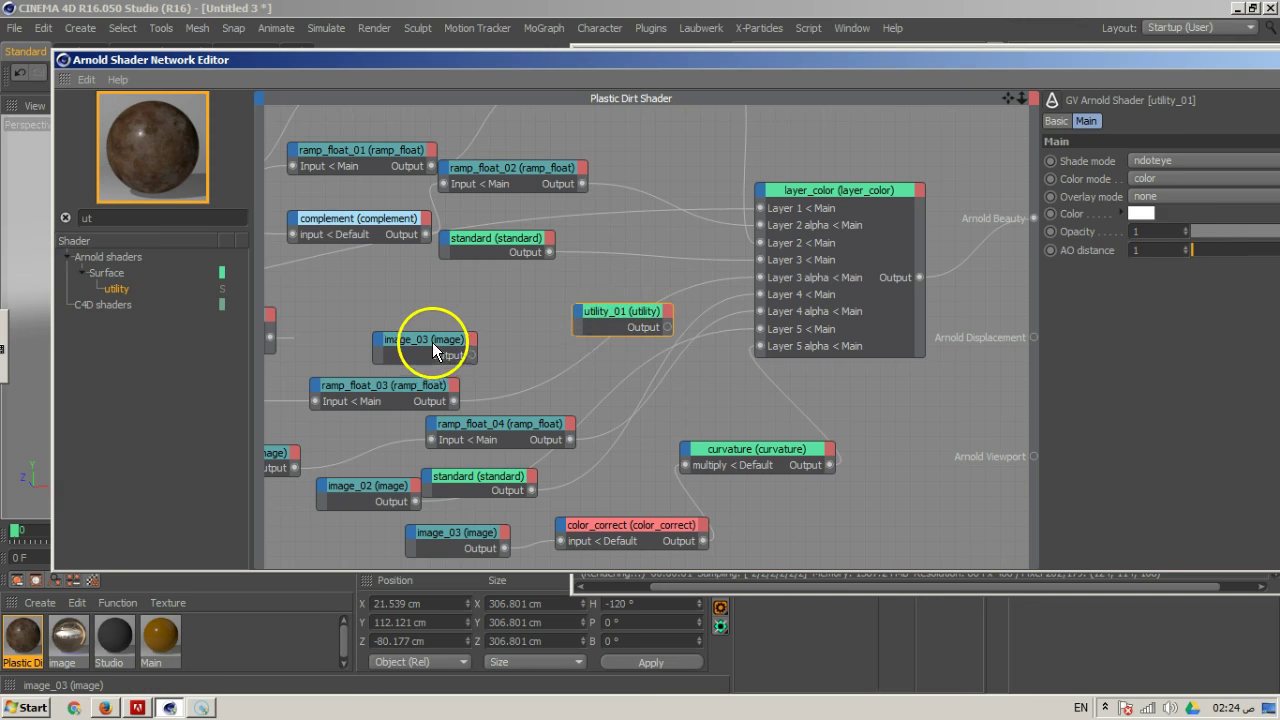
pyautogui.moveTo(432, 343); pyautogui.dragTo(430, 318)
# Set the shade mode of utility_01 to ambocc
pyautogui.click(641, 310)
pyautogui.moveTo(871, 65); pyautogui.dragTo(337, 122)
pyautogui.click(609, 217)
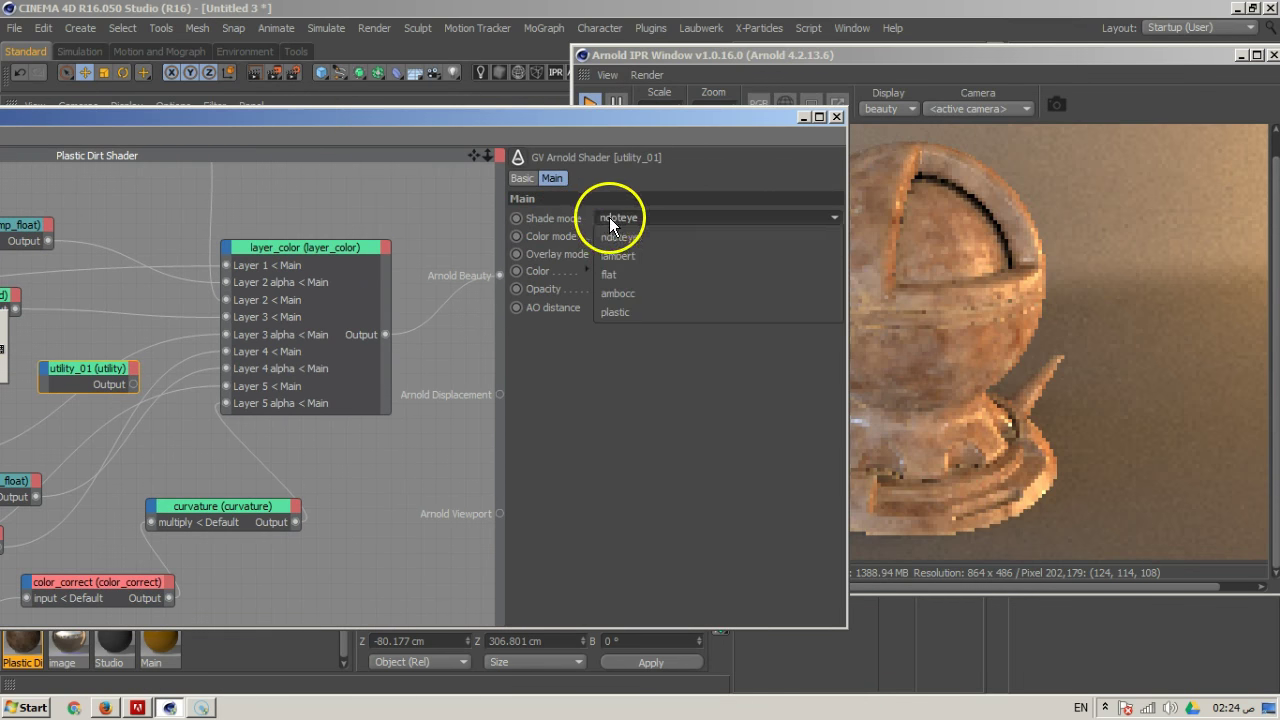
pyautogui.click(640, 293)
# Connect utility_01 directly to Arnold Beauty and examine its ambient occlusion on the model in the IPR render
pyautogui.moveTo(606, 138); pyautogui.dragTo(749, 138)
pyautogui.moveTo(277, 398); pyautogui.dragTo(640, 290)
pyautogui.moveTo(770, 150); pyautogui.dragTo(547, 151)
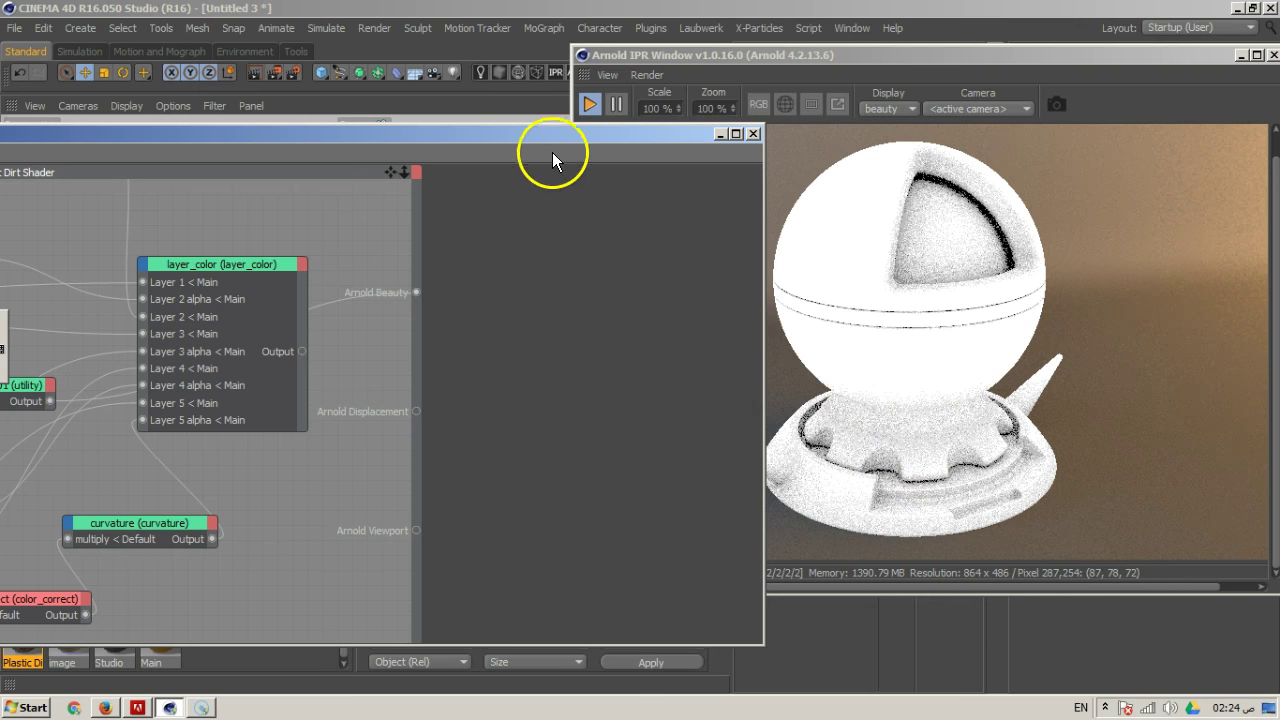
pyautogui.moveTo(568, 139); pyautogui.dragTo(814, 96)
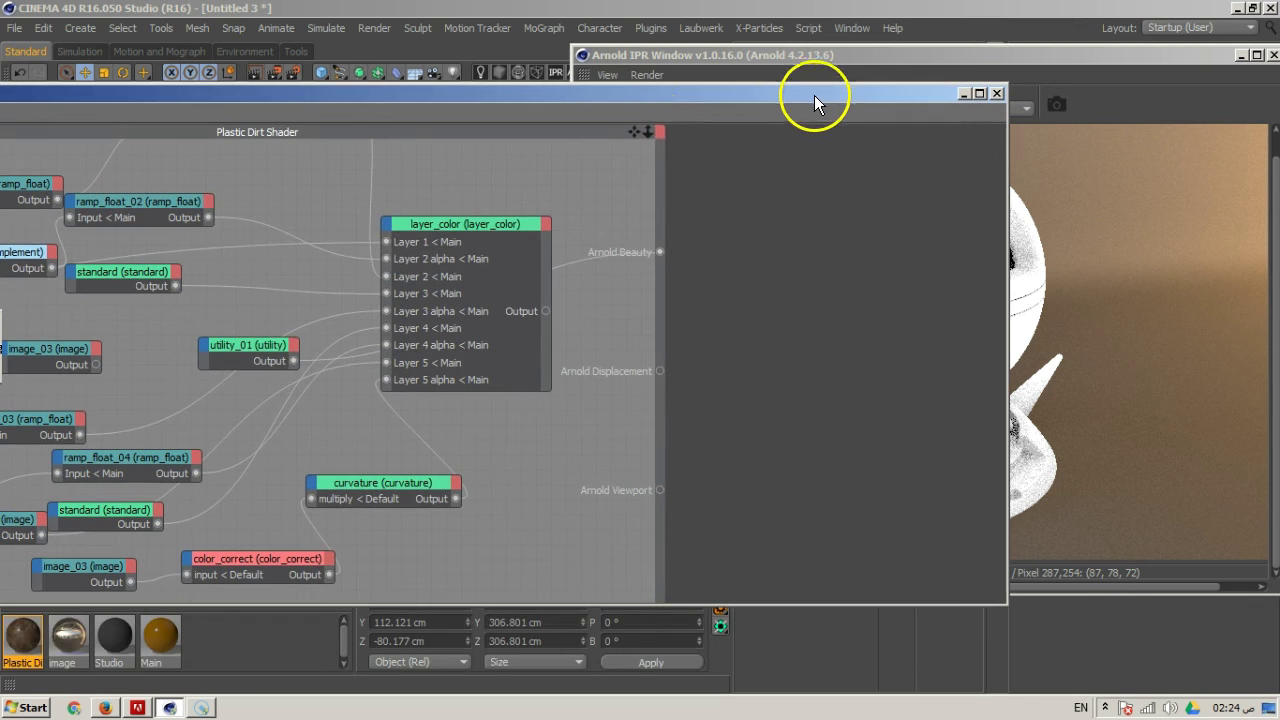
# Move utility_01 away from layer_color and connect its output to the Layer 6 alpha input
pyautogui.click(272, 347)
pyautogui.moveTo(271, 372); pyautogui.dragTo(449, 232)
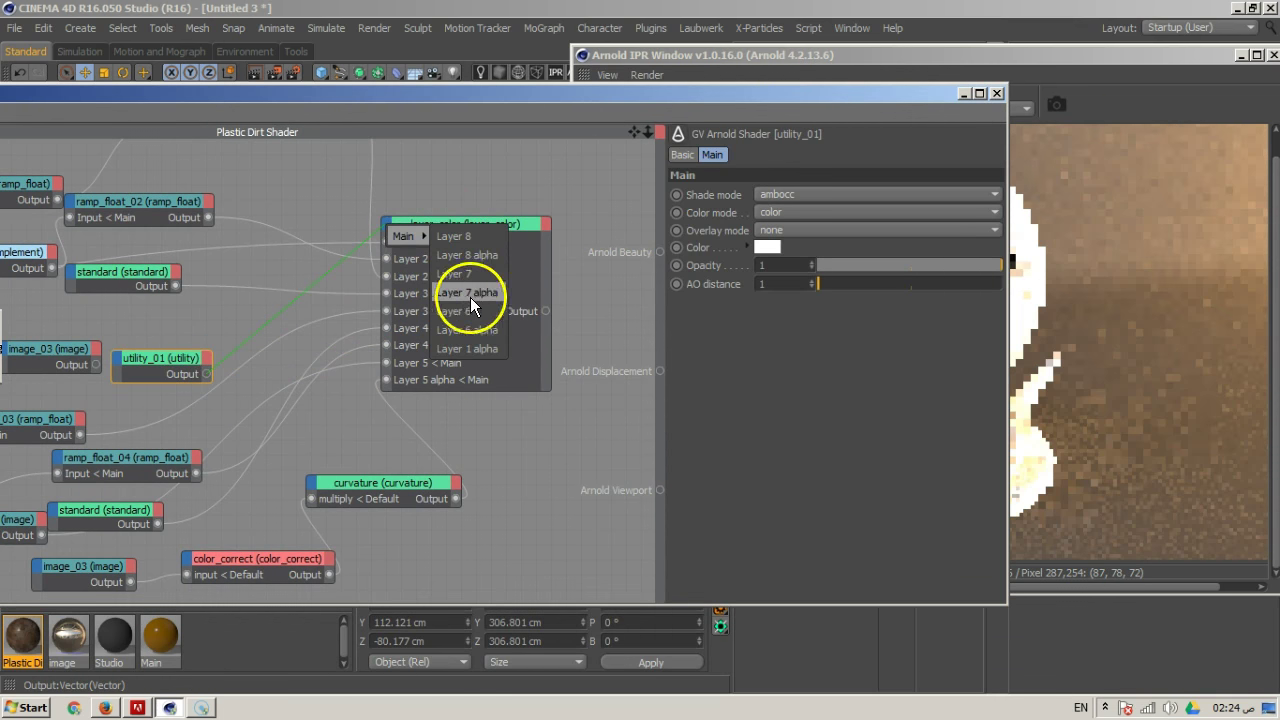
pyautogui.click(482, 329)
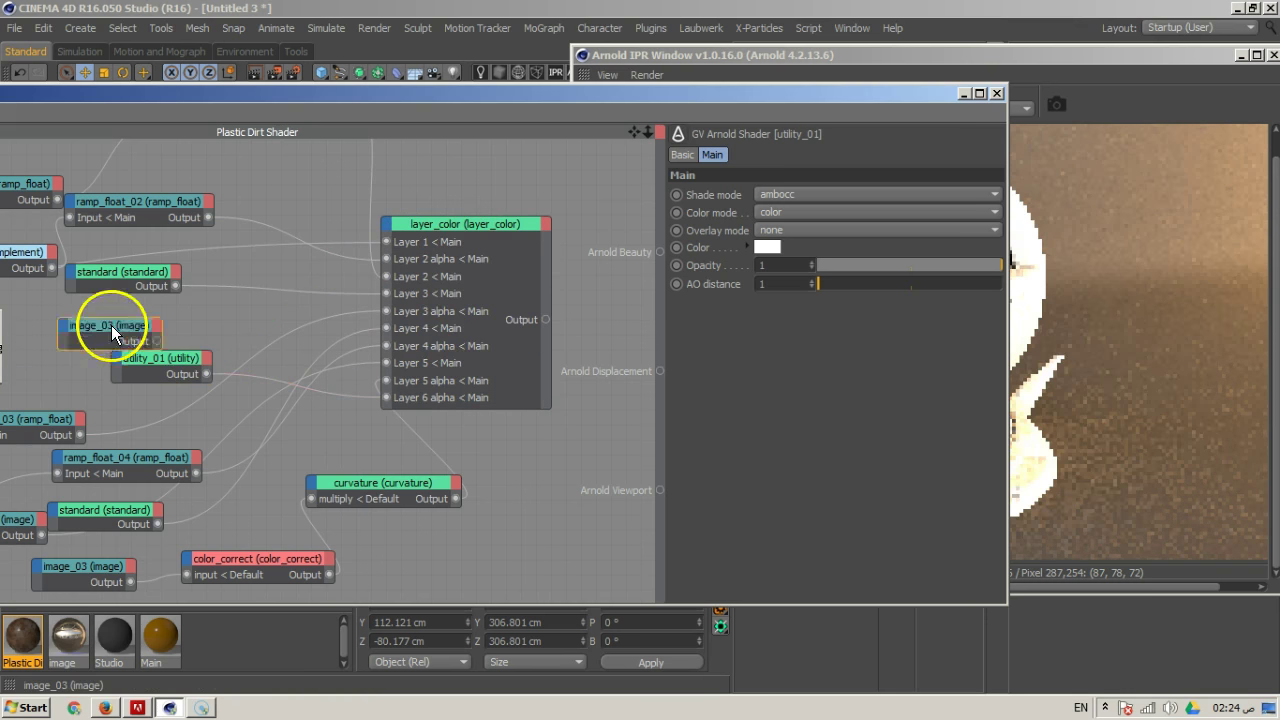
# Connect the copied image_03 node to the Layer 6 input of layer_color and check its image attributes
pyautogui.click(186, 320)
pyautogui.moveTo(223, 334); pyautogui.dragTo(430, 240)
pyautogui.click(470, 309)
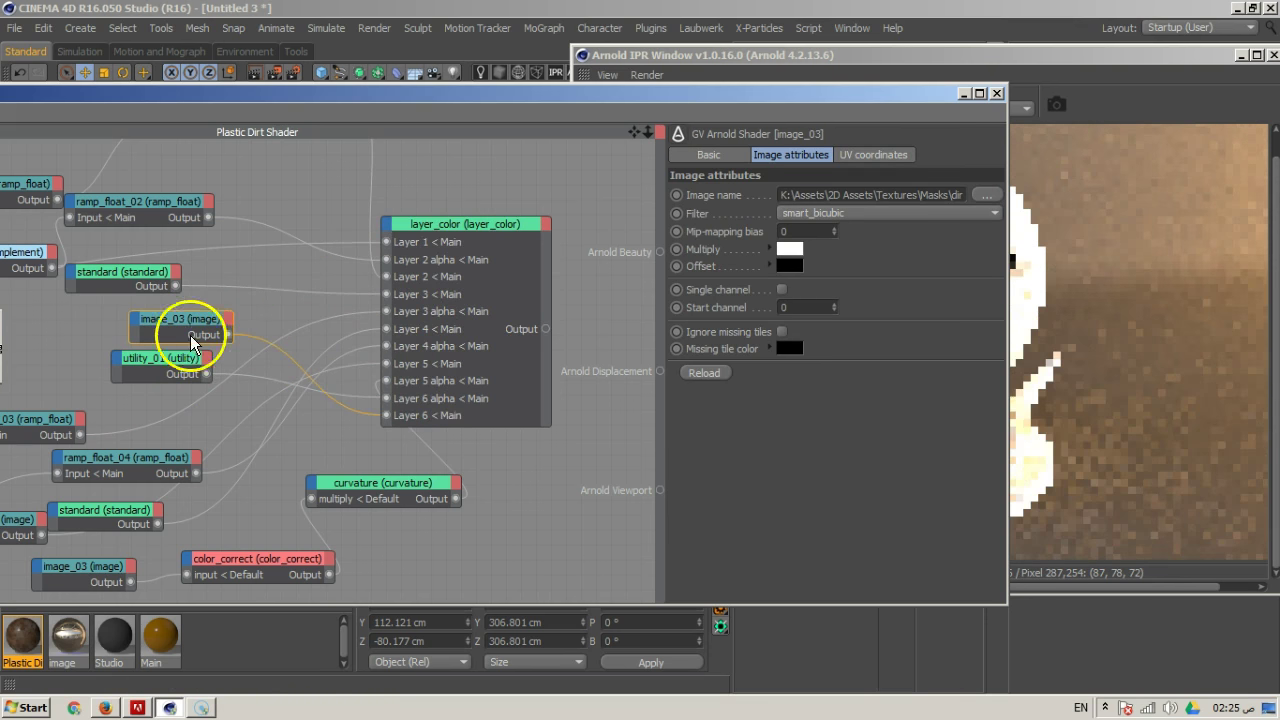
pyautogui.click(710, 155)
pyautogui.click(790, 155)
pyautogui.moveTo(800, 110); pyautogui.dragTo(538, 109)
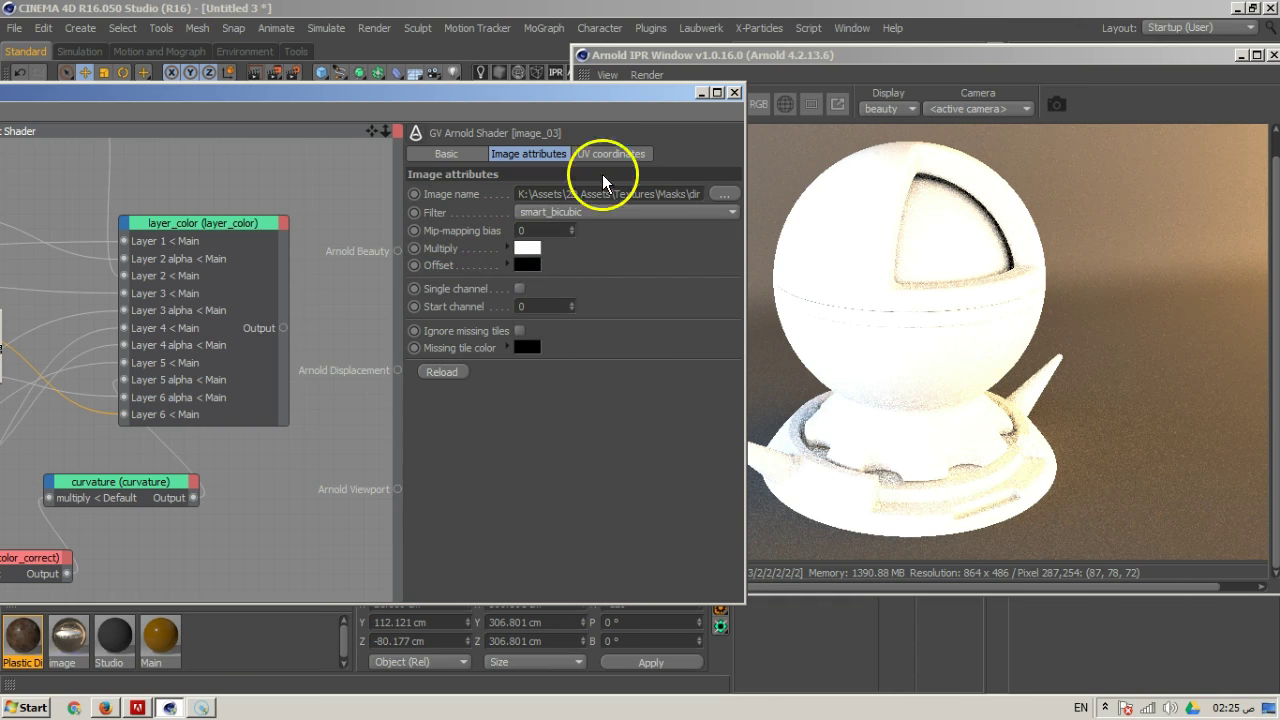
# Lower utility_01 below the image node and insert a complement node between it and Layer 6 alpha, found by searching "com"
pyautogui.moveTo(591, 94); pyautogui.dragTo(888, 111)
pyautogui.moveTo(236, 362); pyautogui.dragTo(229, 391)
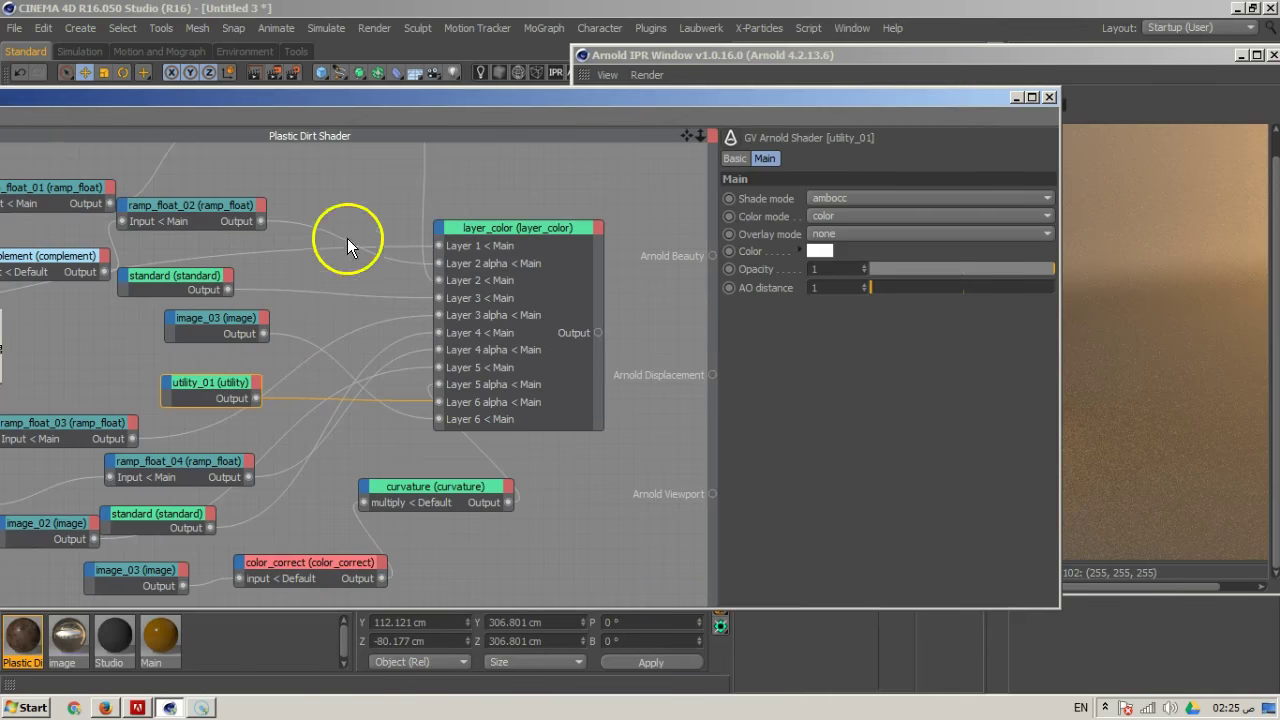
pyautogui.moveTo(385, 103); pyautogui.dragTo(699, 97)
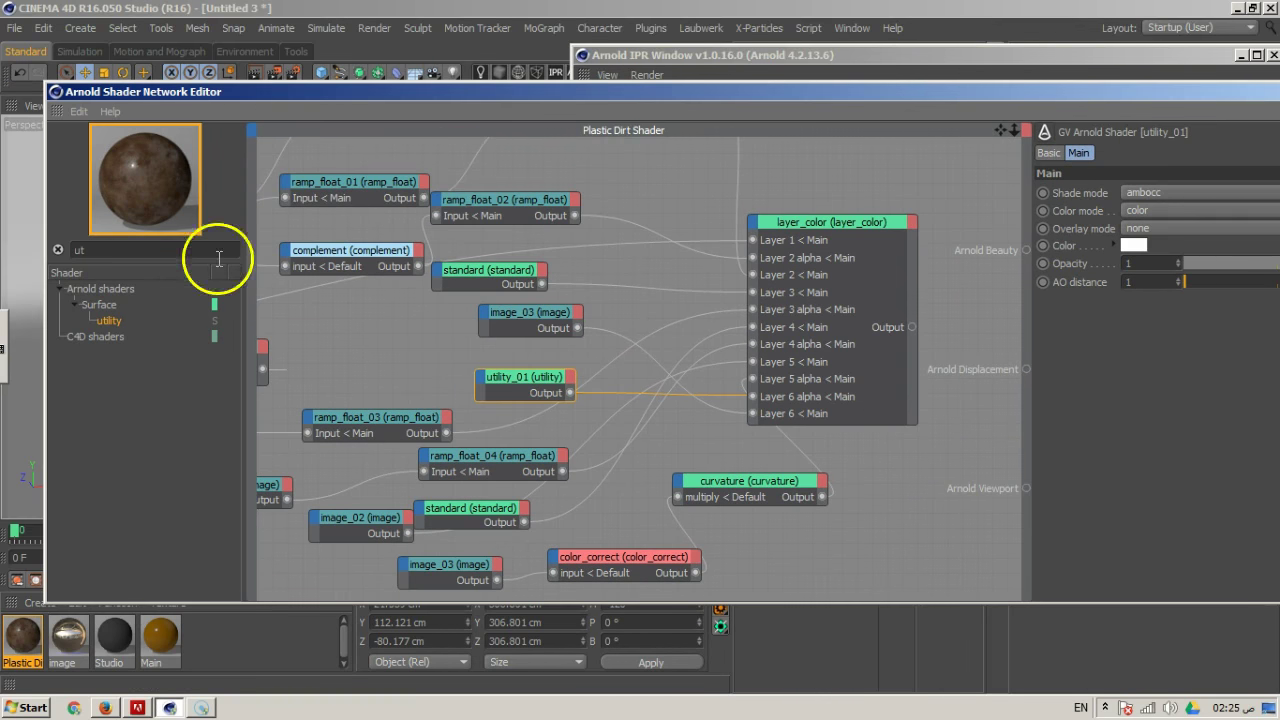
pyautogui.click(155, 251)
pyautogui.write('com')
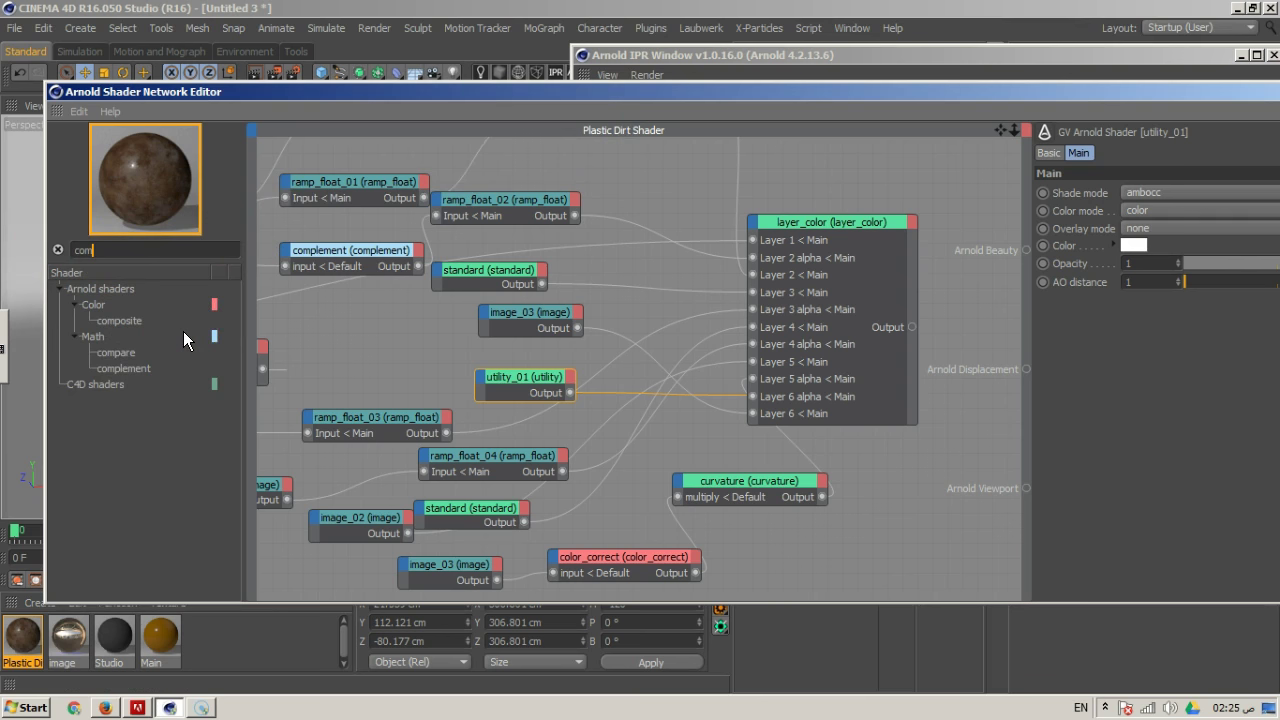
pyautogui.moveTo(380, 347); pyautogui.dragTo(589, 387)
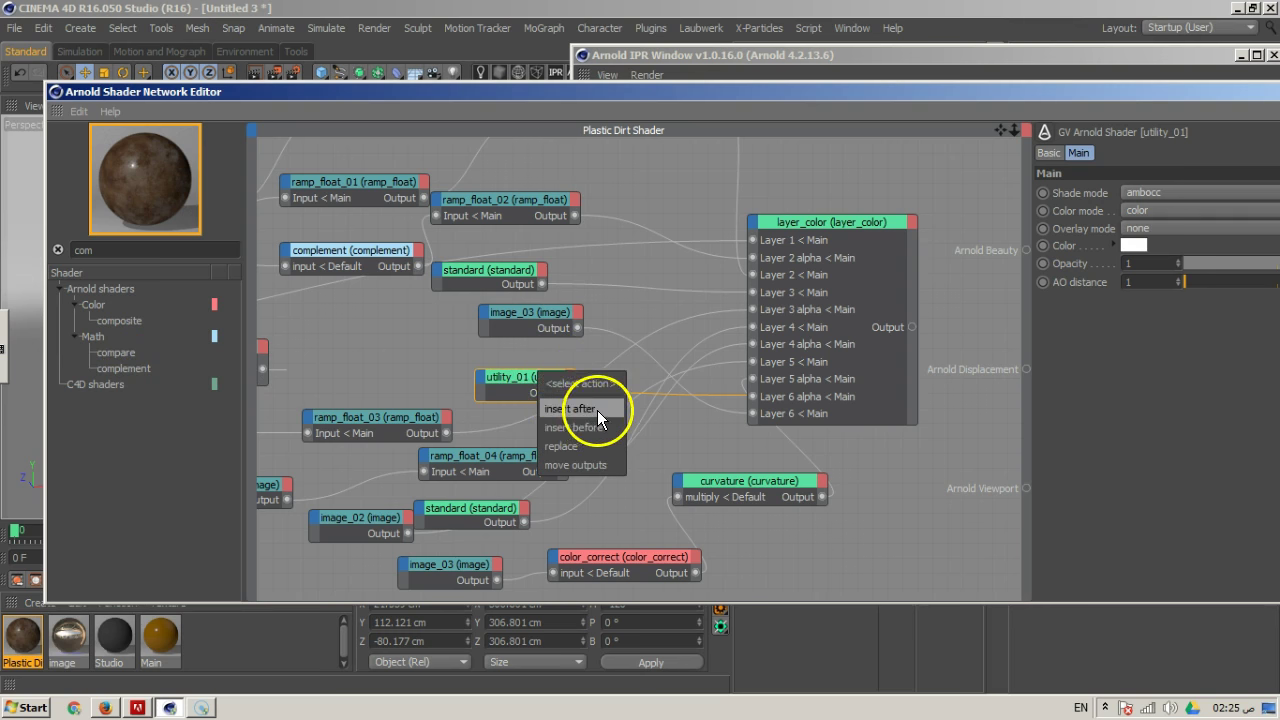
pyautogui.click(597, 409)
pyautogui.click(780, 449)
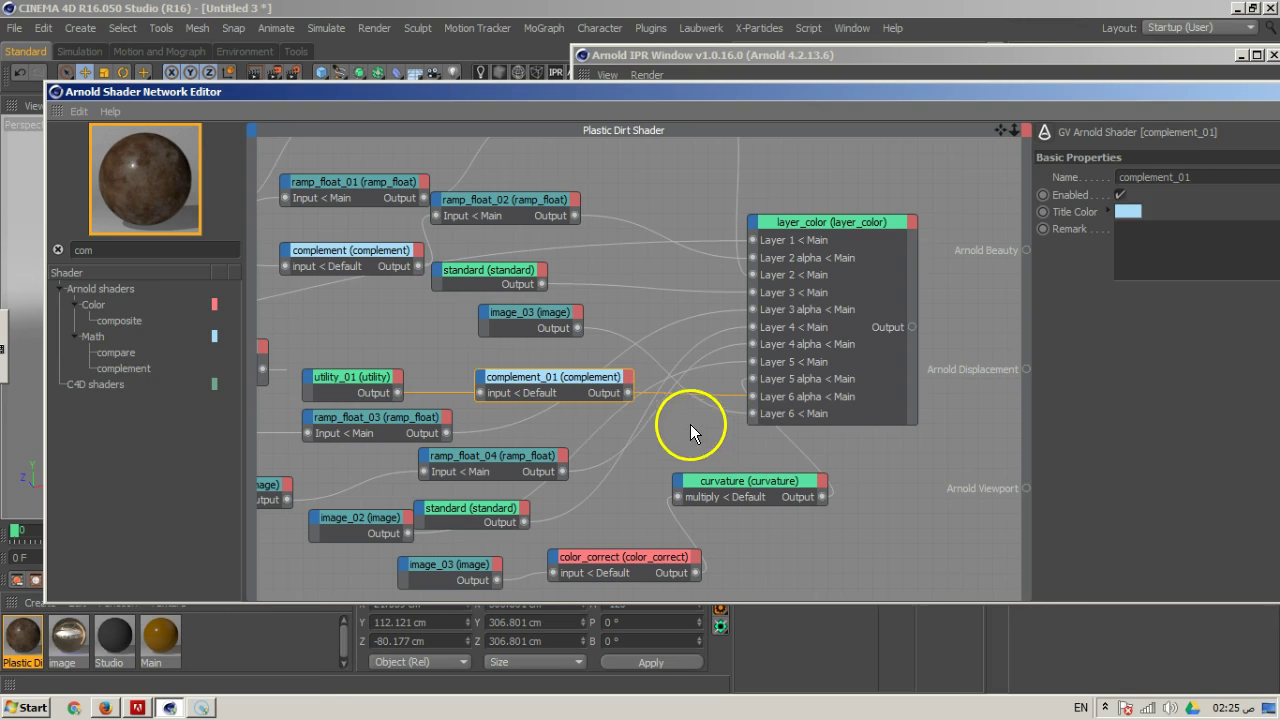
# Reconnect the layer_color output to Arnold Beauty
pyautogui.moveTo(871, 86); pyautogui.dragTo(280, 105)
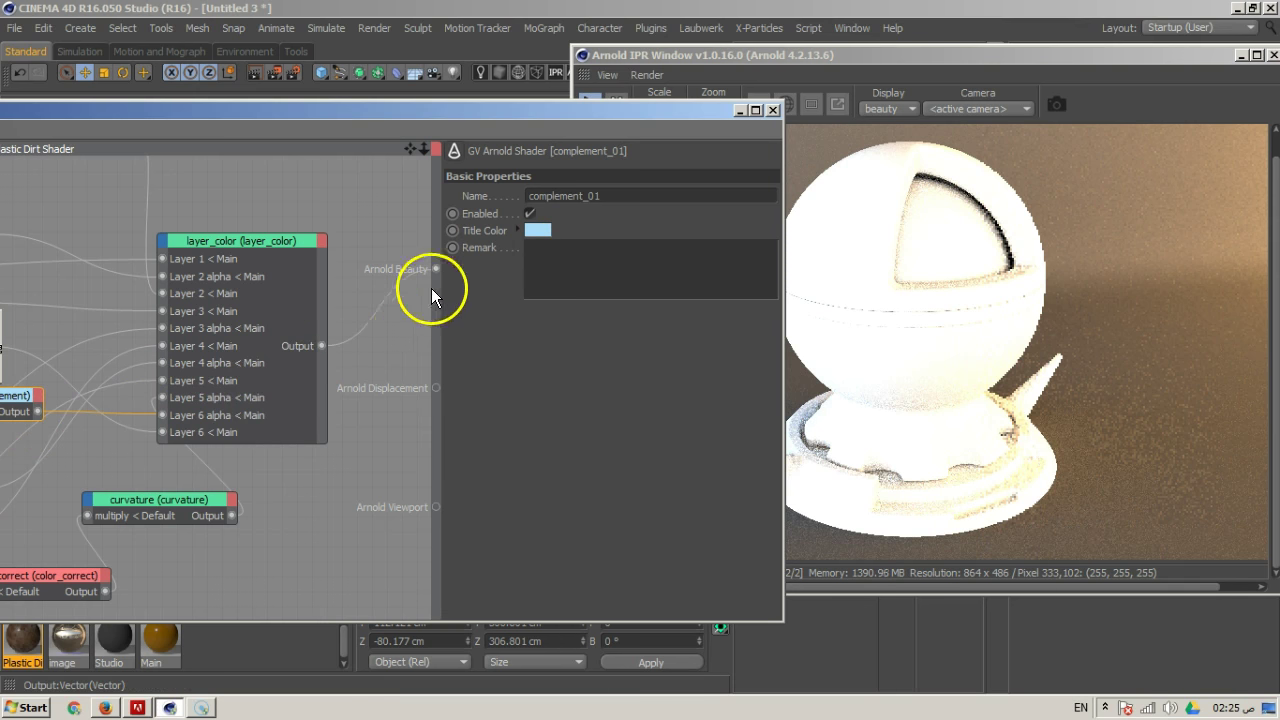
pyautogui.moveTo(435, 273); pyautogui.dragTo(435, 269)
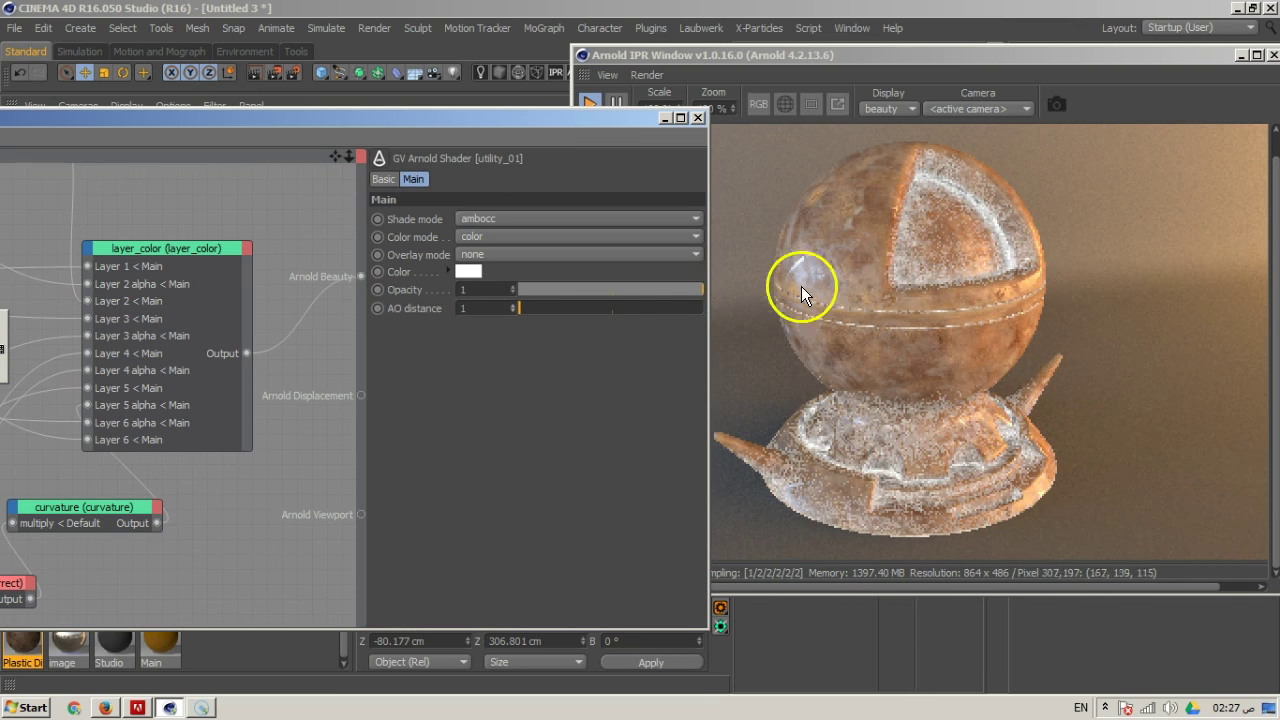
# Try an AO distance of 0.3 on utility_01 and reduce it to 0.2
pyautogui.write('0.3')
pyautogui.press('Return')
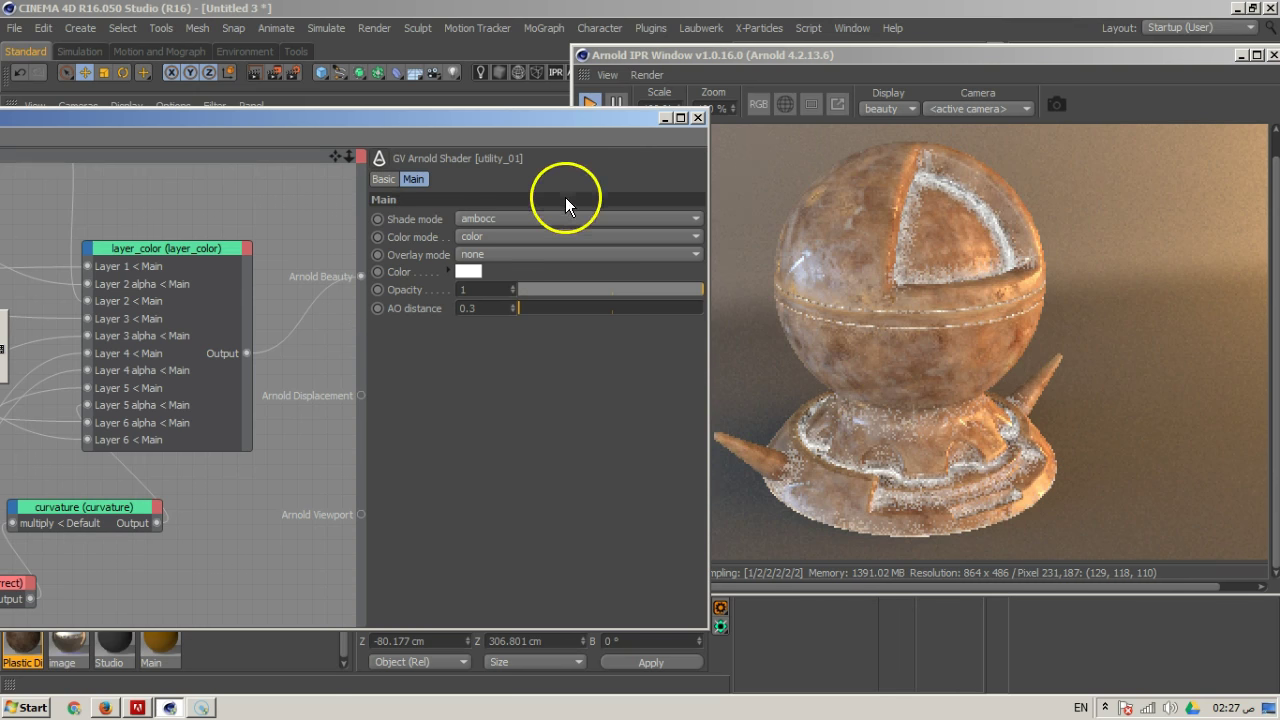
pyautogui.press('Return')
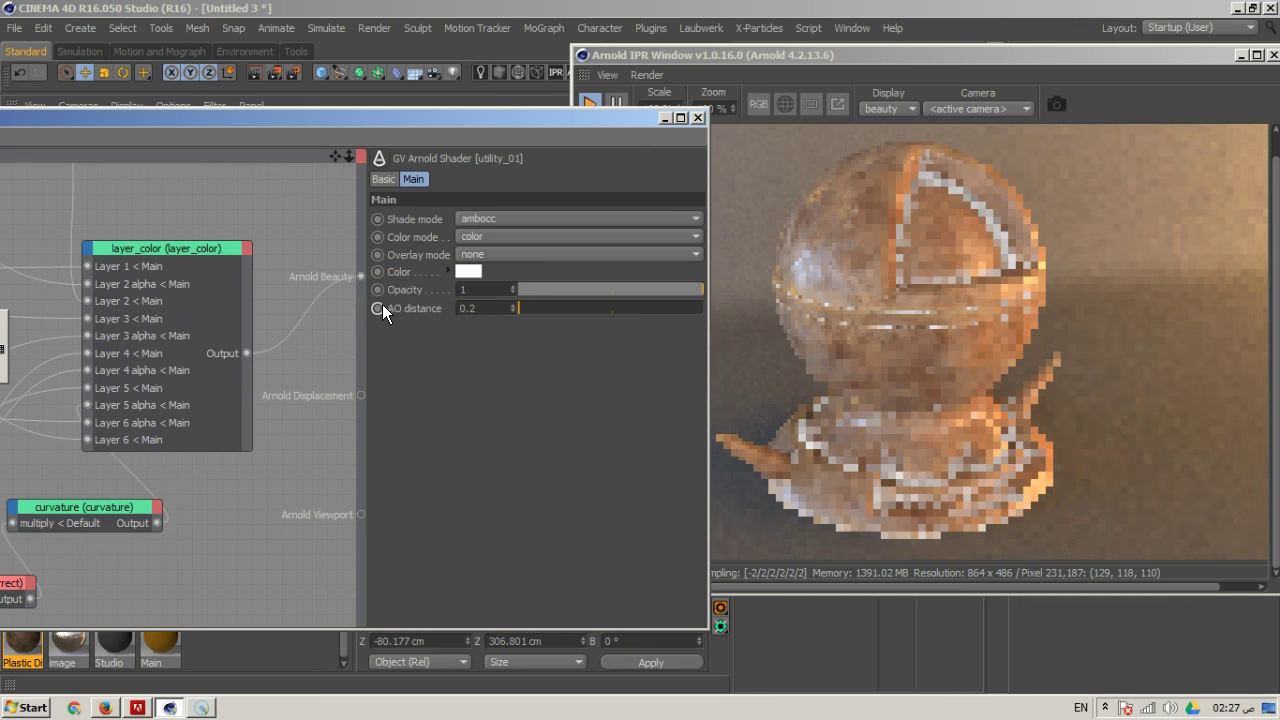
# Reposition the image_02 node that feeds Layer 5
pyautogui.click(319, 447)
pyautogui.moveTo(466, 120); pyautogui.dragTo(780, 109)
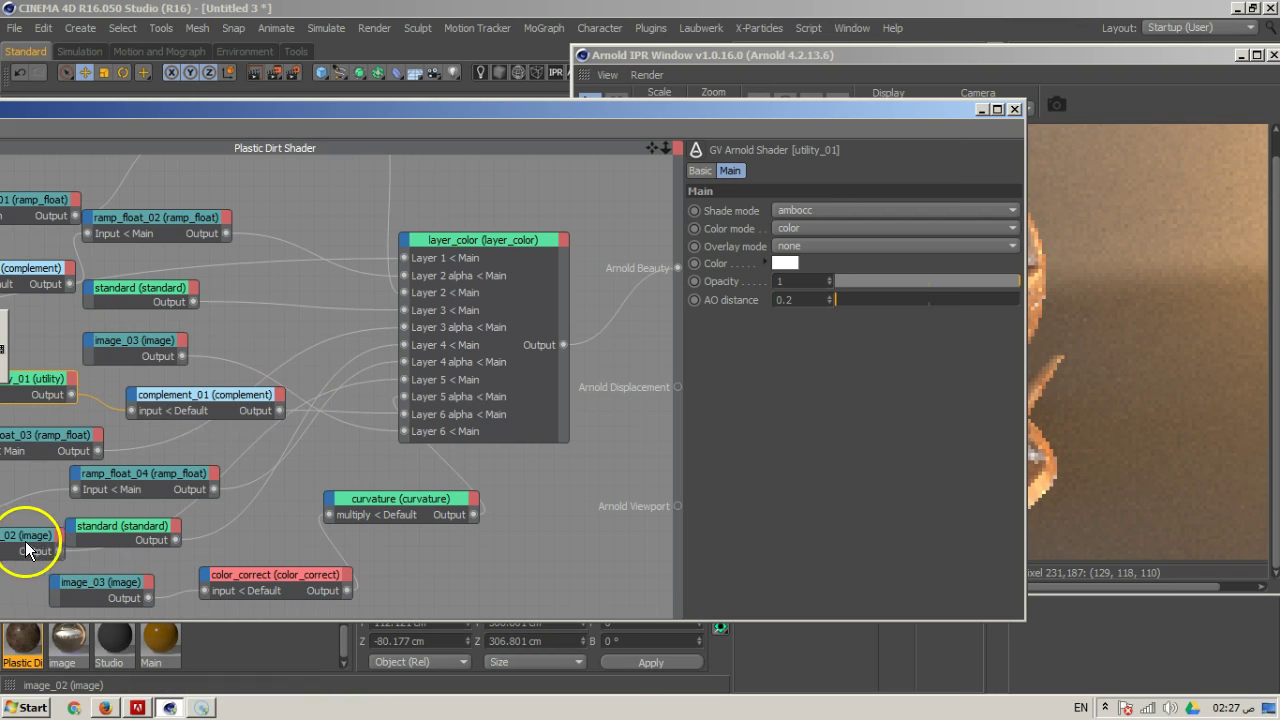
pyautogui.moveTo(30, 548); pyautogui.dragTo(60, 528)
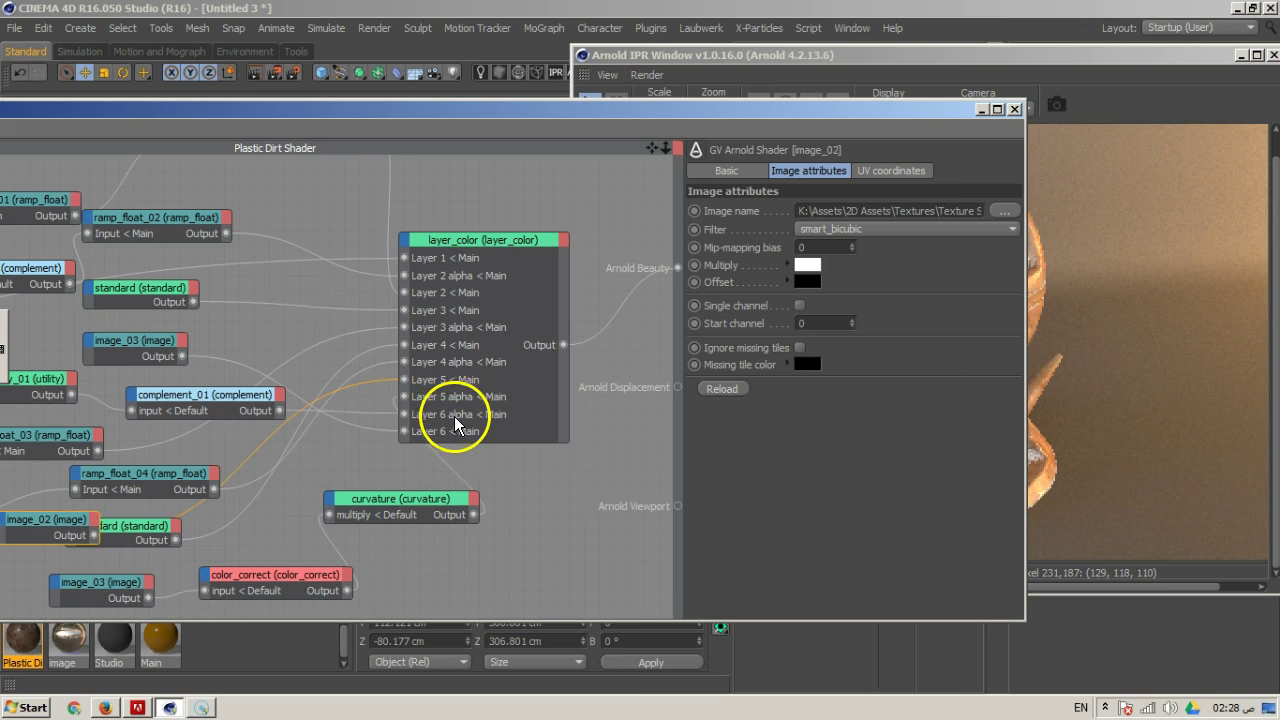
# Replace the Layer 6 image_03 texture with 2.JPG from the Ground_Soil set folder, found by searching Textures for "soil", without copying it to the project
pyautogui.click(150, 340)
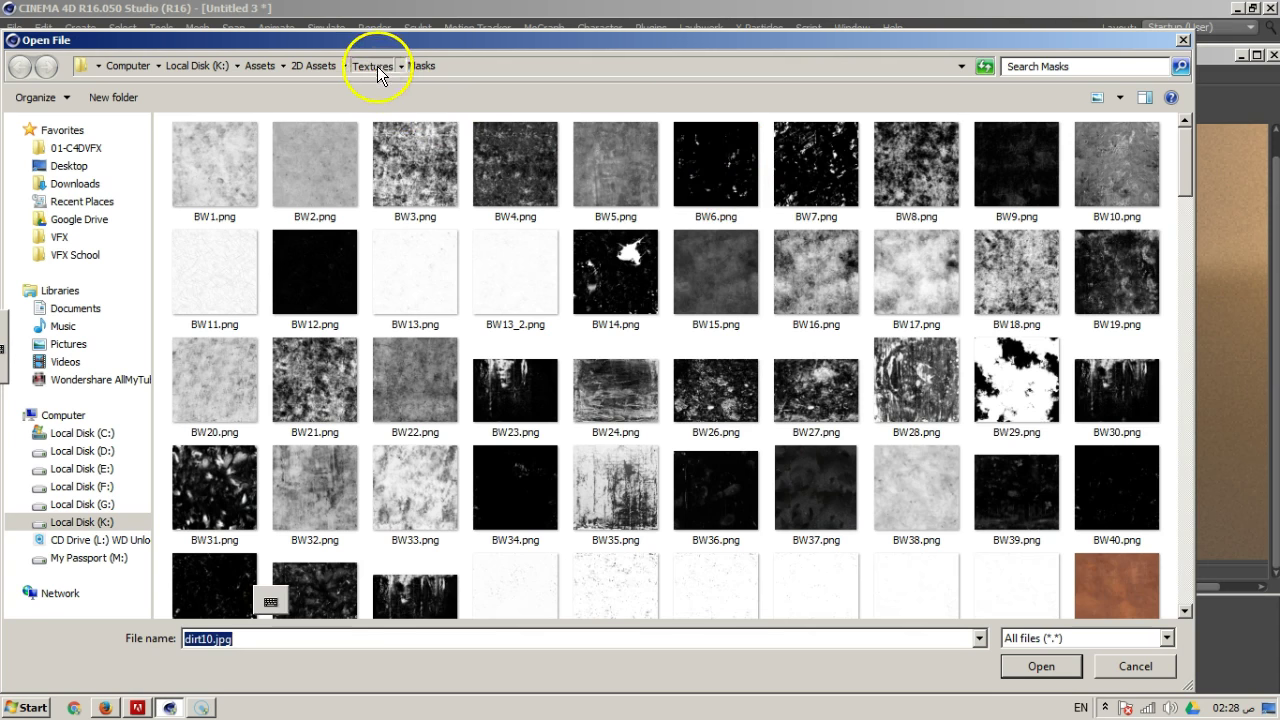
pyautogui.click(371, 65)
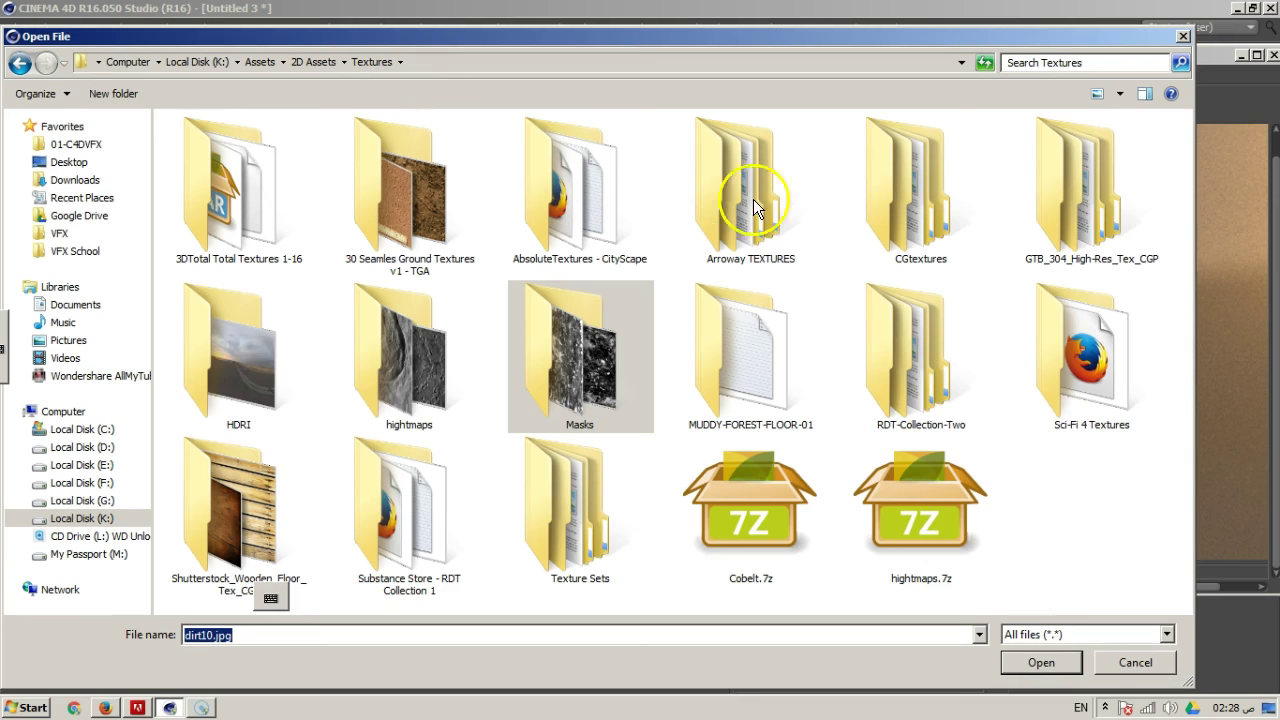
pyautogui.click(1052, 63)
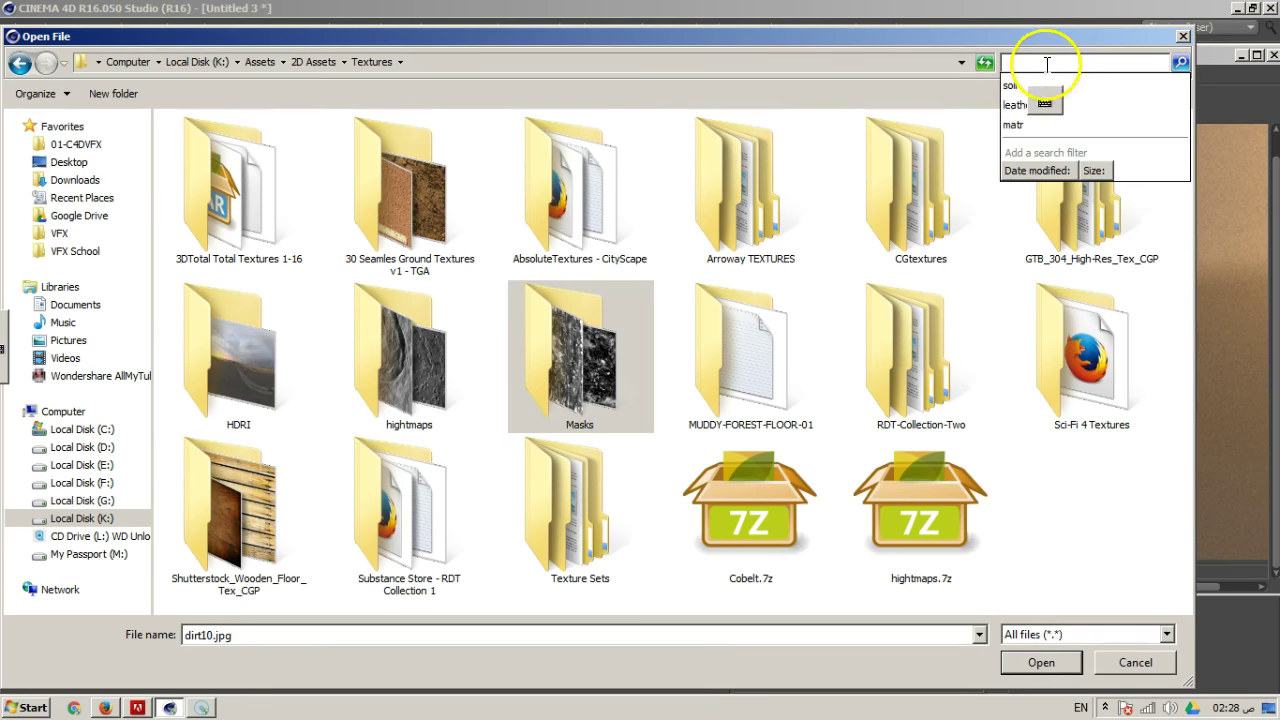
pyautogui.click(1015, 87)
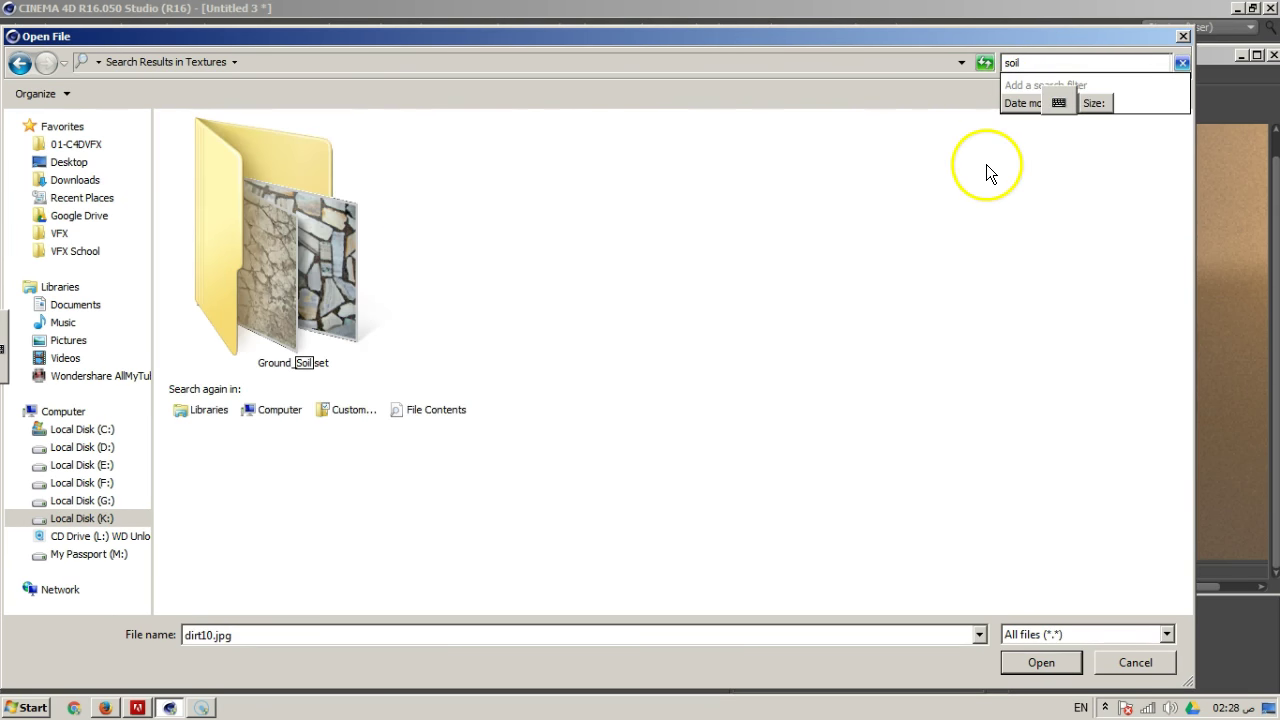
pyautogui.click(358, 305)
pyautogui.doubleClick(388, 318)
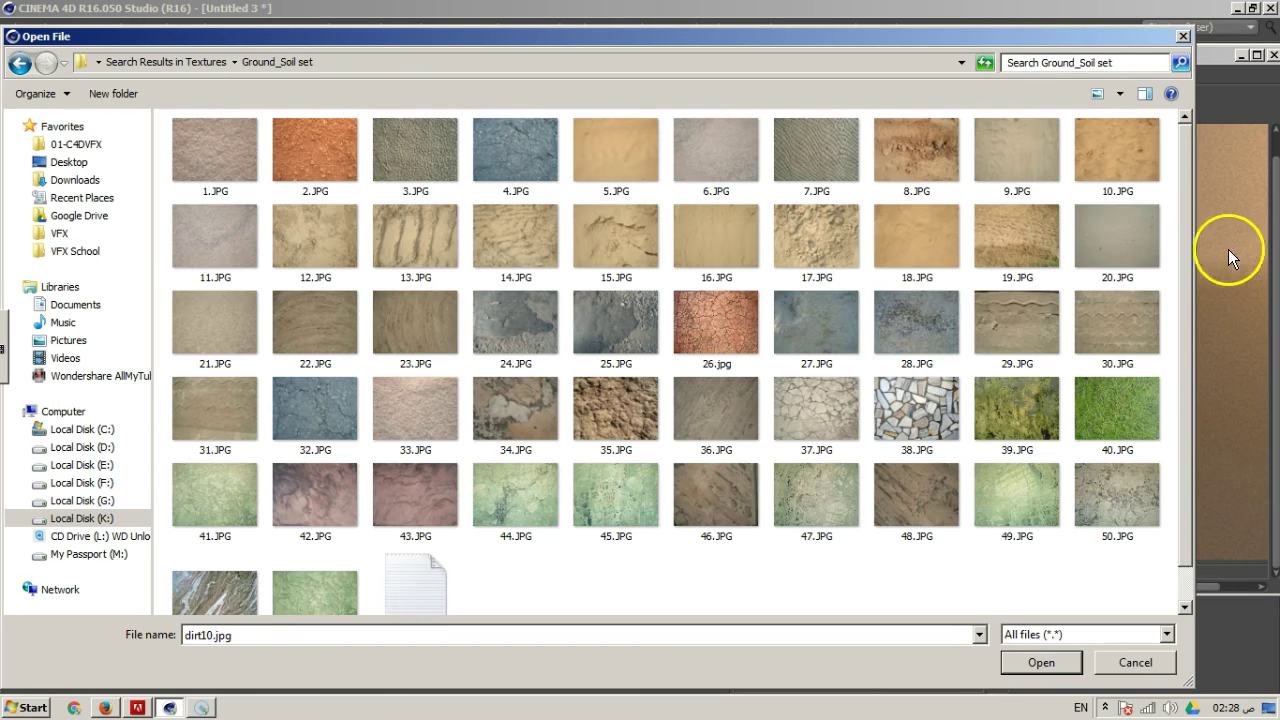
pyautogui.scroll(-1, 1202, 346)
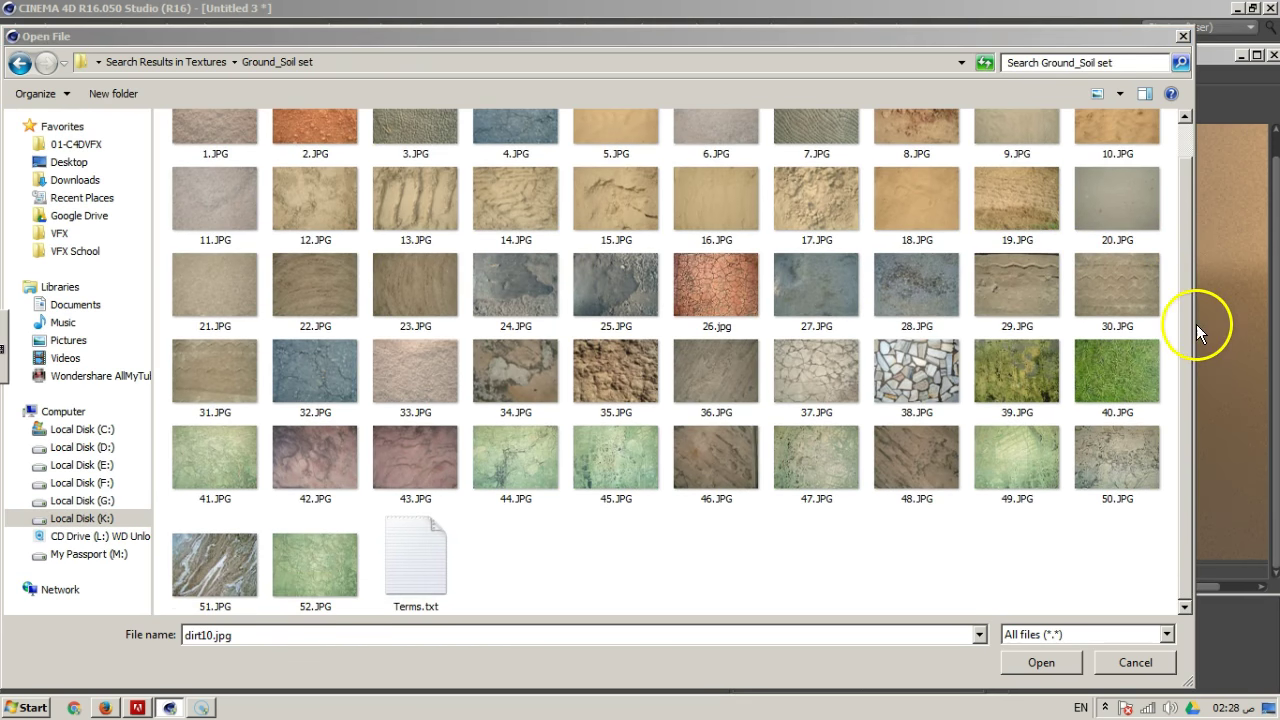
pyautogui.scroll(1, 1182, 318)
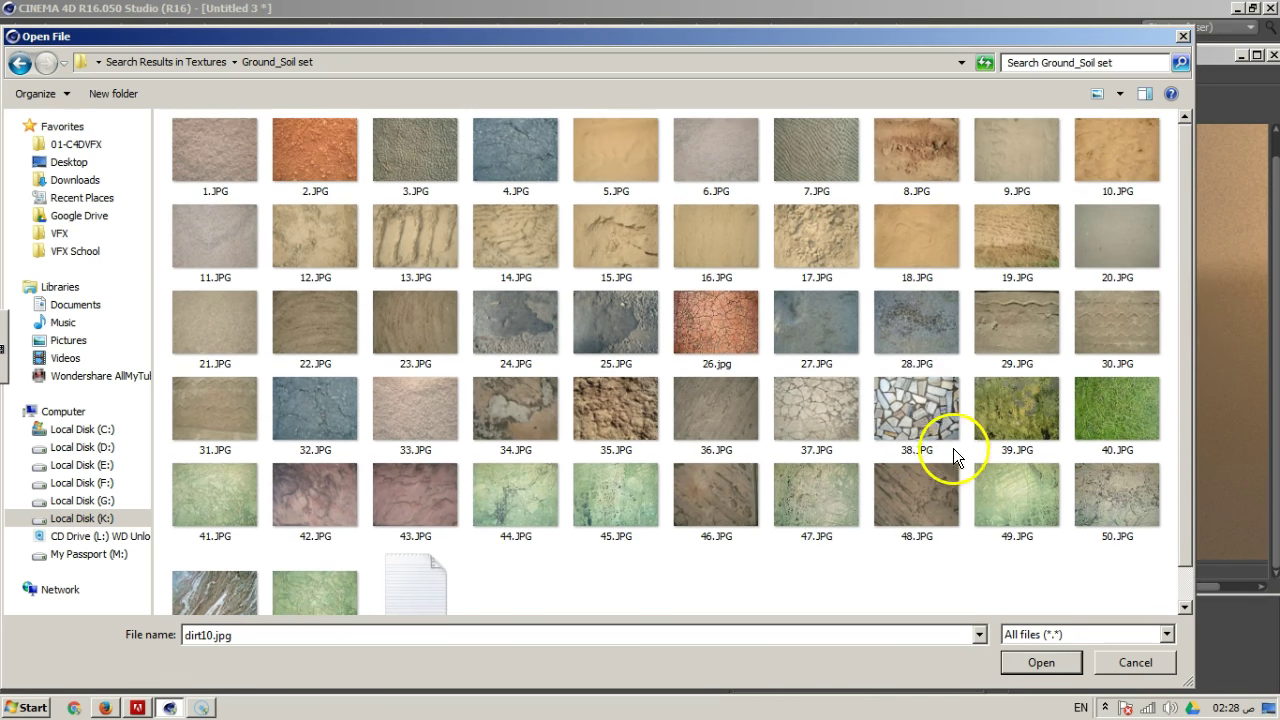
pyautogui.click(282, 200)
pyautogui.click(1045, 664)
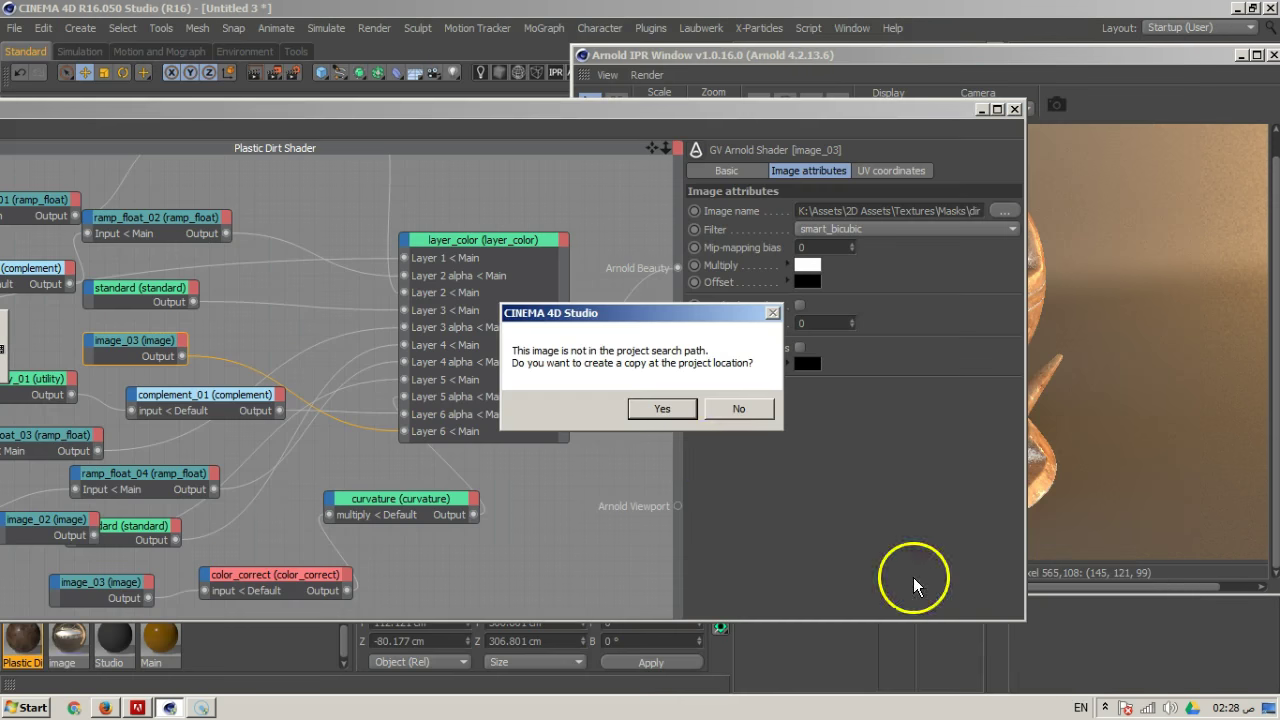
pyautogui.click(739, 410)
pyautogui.moveTo(880, 106); pyautogui.dragTo(657, 118)
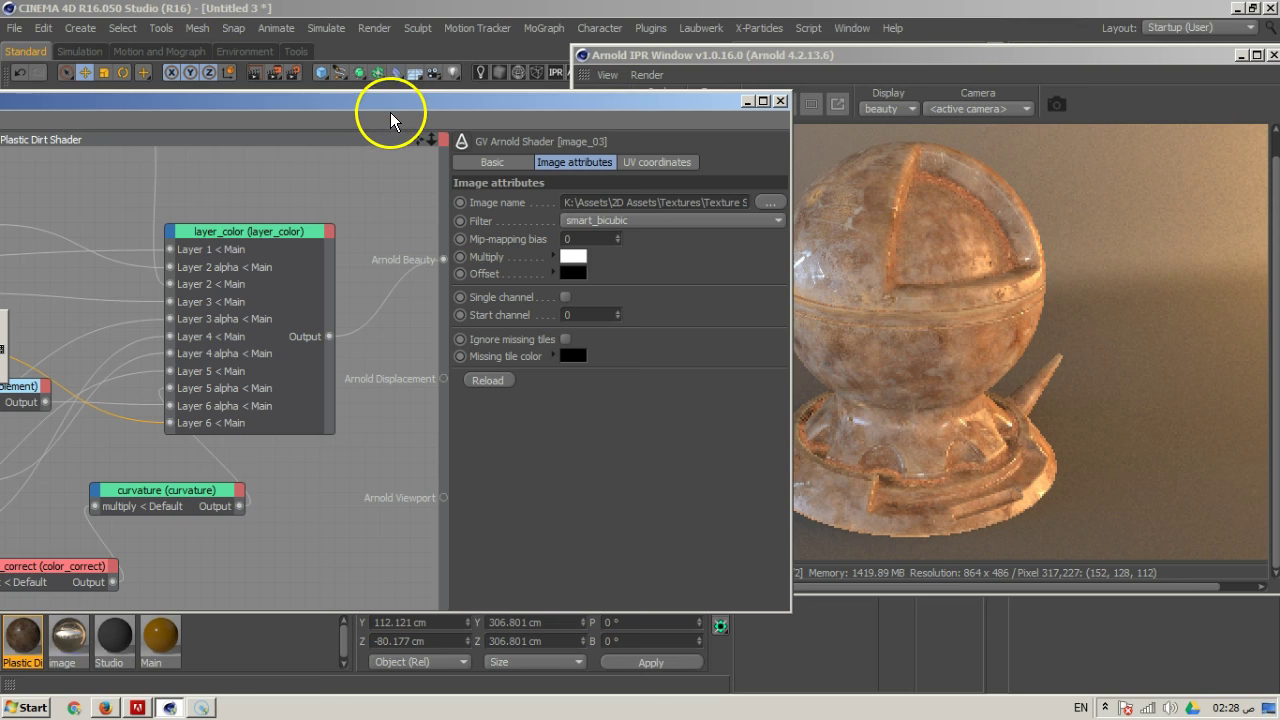
# Try an opacity of 0.73 on the utility_01 node and return it to 1
pyautogui.moveTo(391, 105); pyautogui.dragTo(729, 97)
pyautogui.click(120, 355)
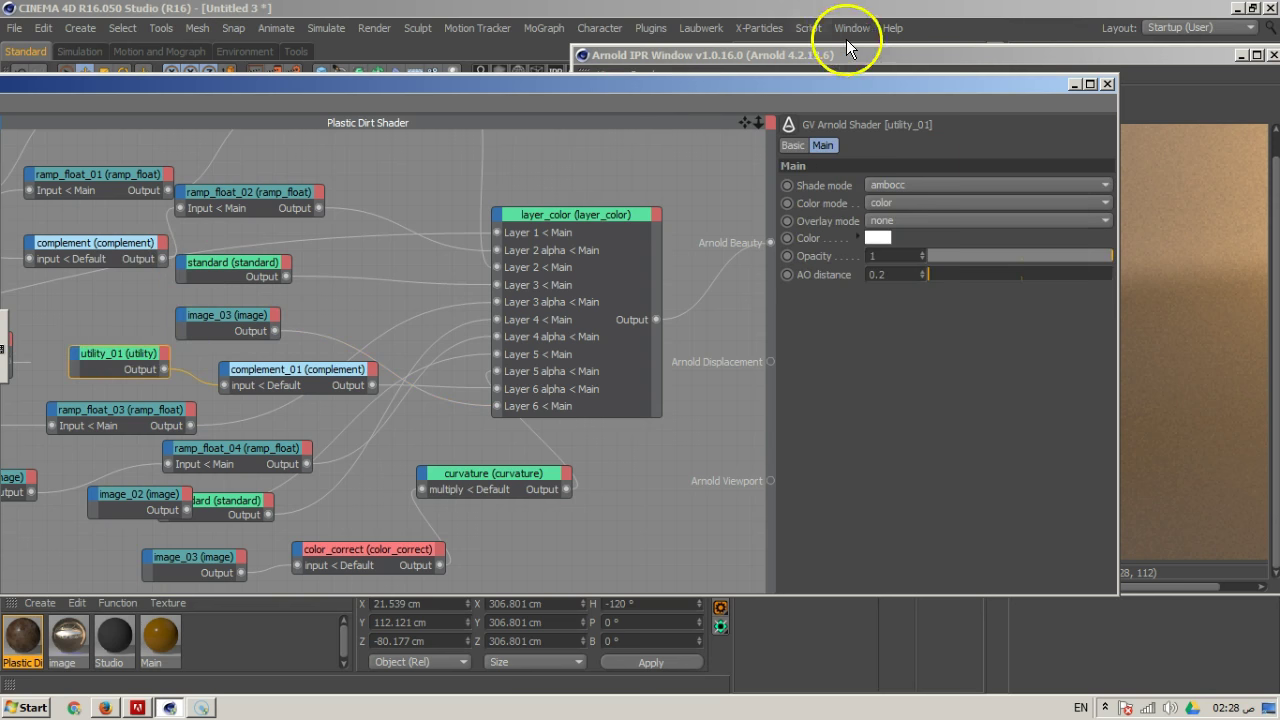
pyautogui.moveTo(887, 89); pyautogui.dragTo(540, 156)
pyautogui.moveTo(661, 289); pyautogui.dragTo(648, 291)
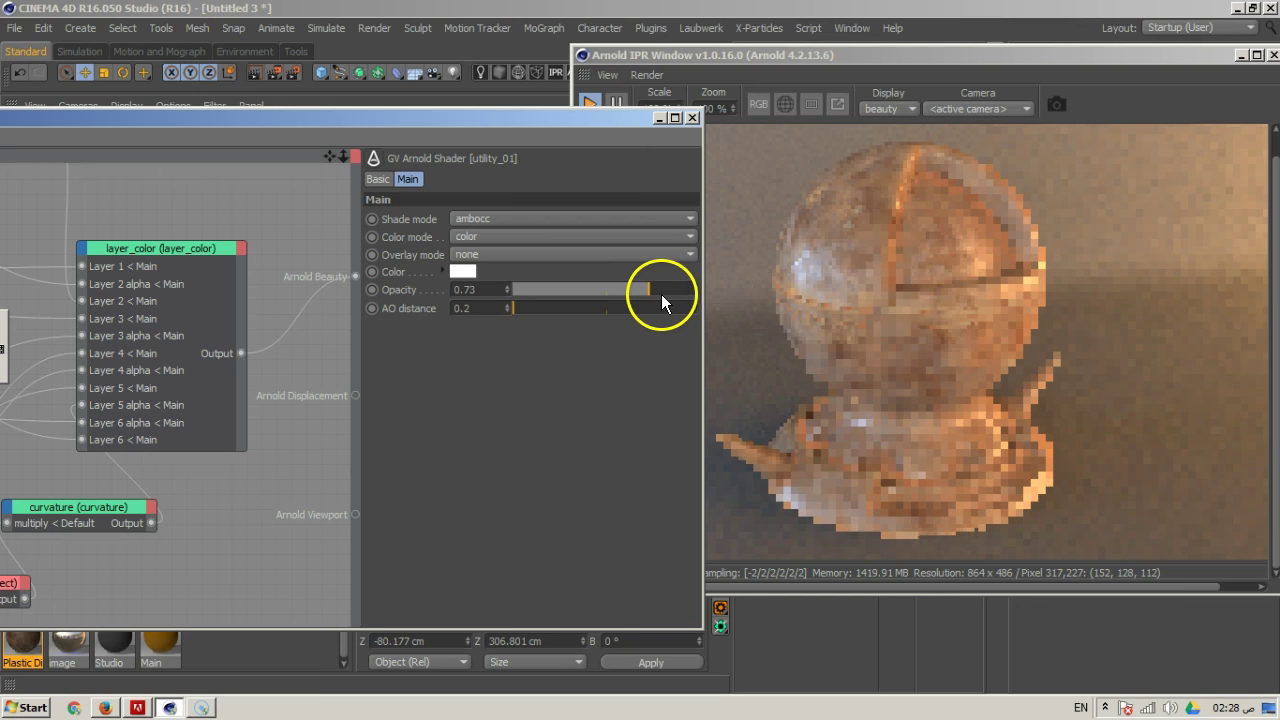
pyautogui.moveTo(651, 290); pyautogui.dragTo(771, 284)
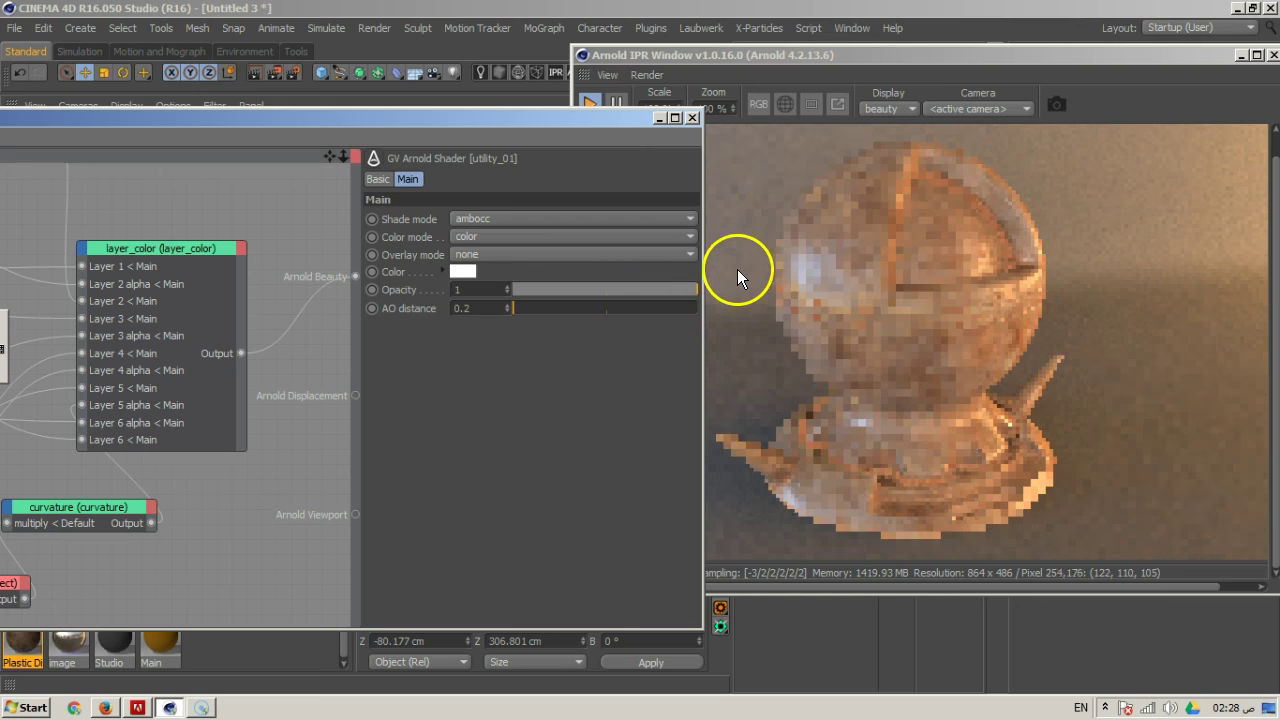
# Try the obj and n color modes on utility_01 and return it to color
pyautogui.click(512, 241)
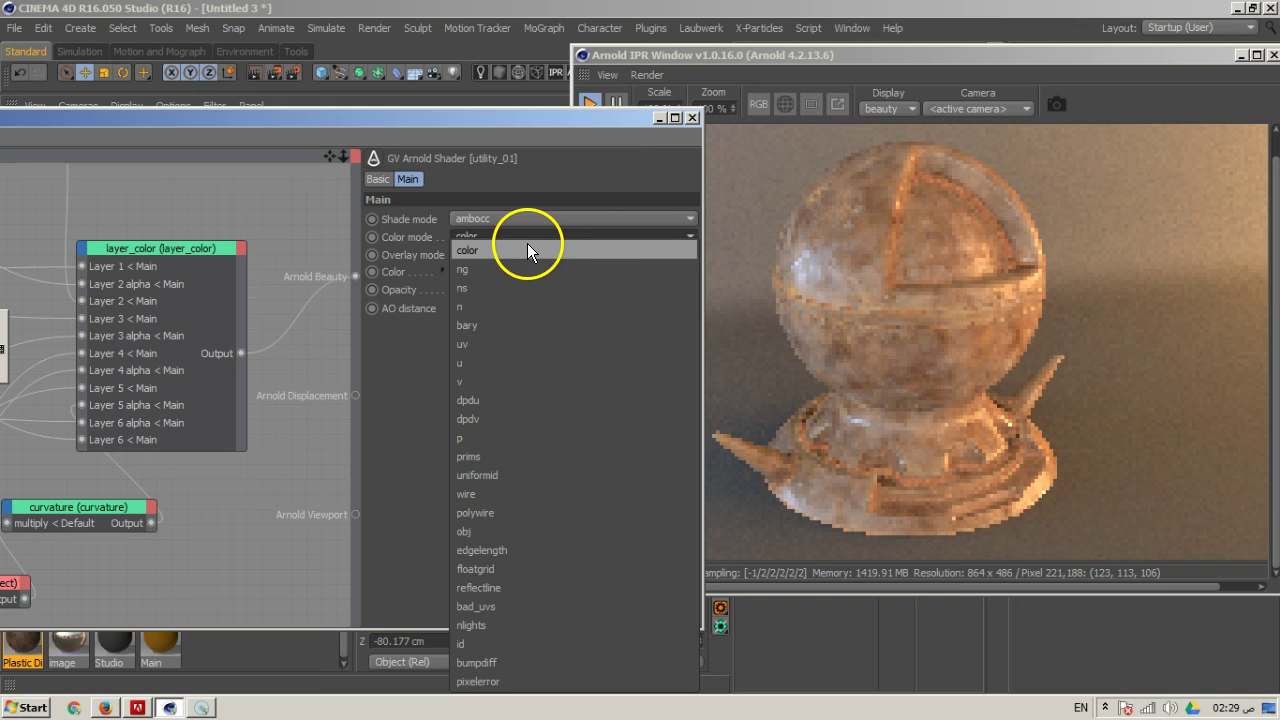
pyautogui.click(512, 530)
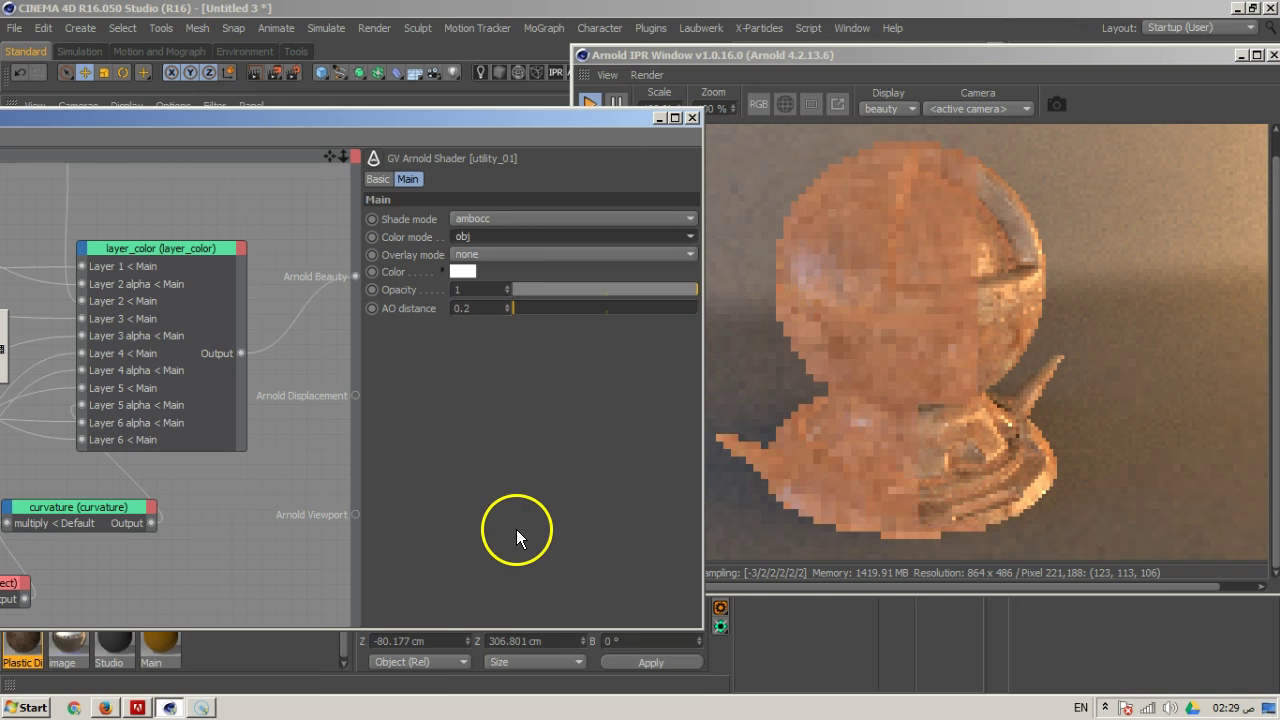
pyautogui.click(537, 236)
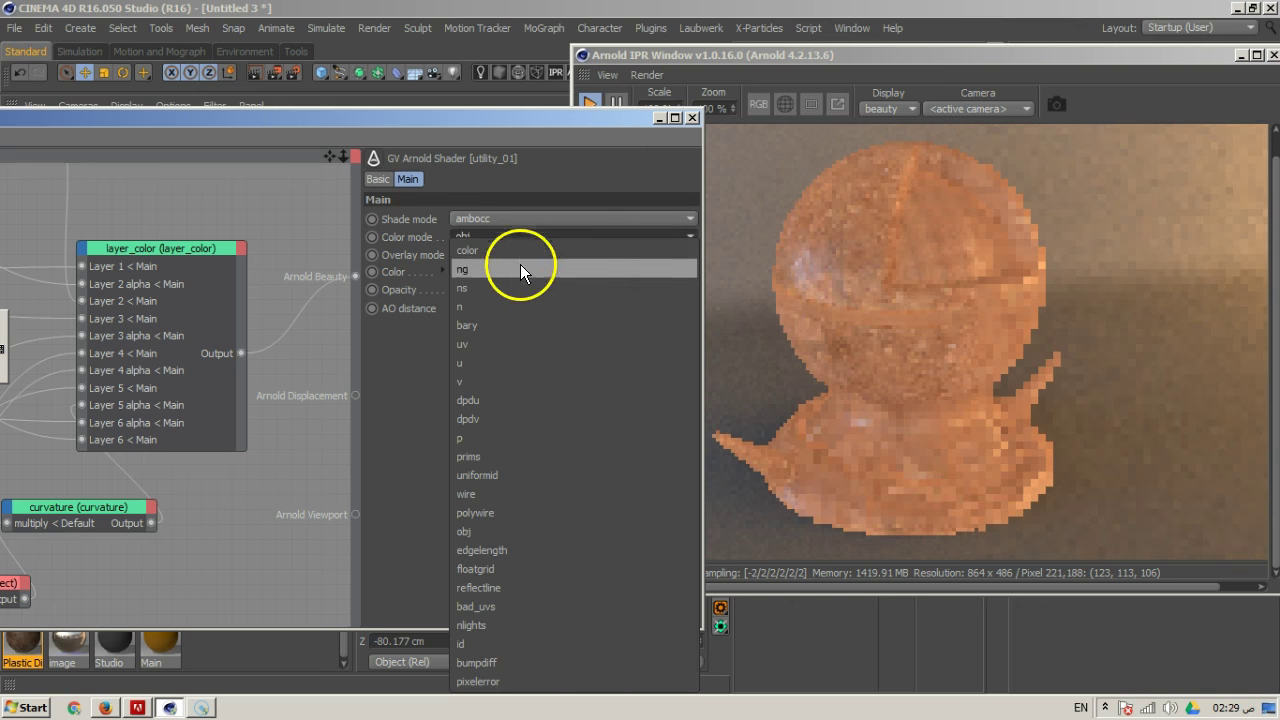
pyautogui.click(516, 311)
pyautogui.click(535, 234)
pyautogui.click(531, 252)
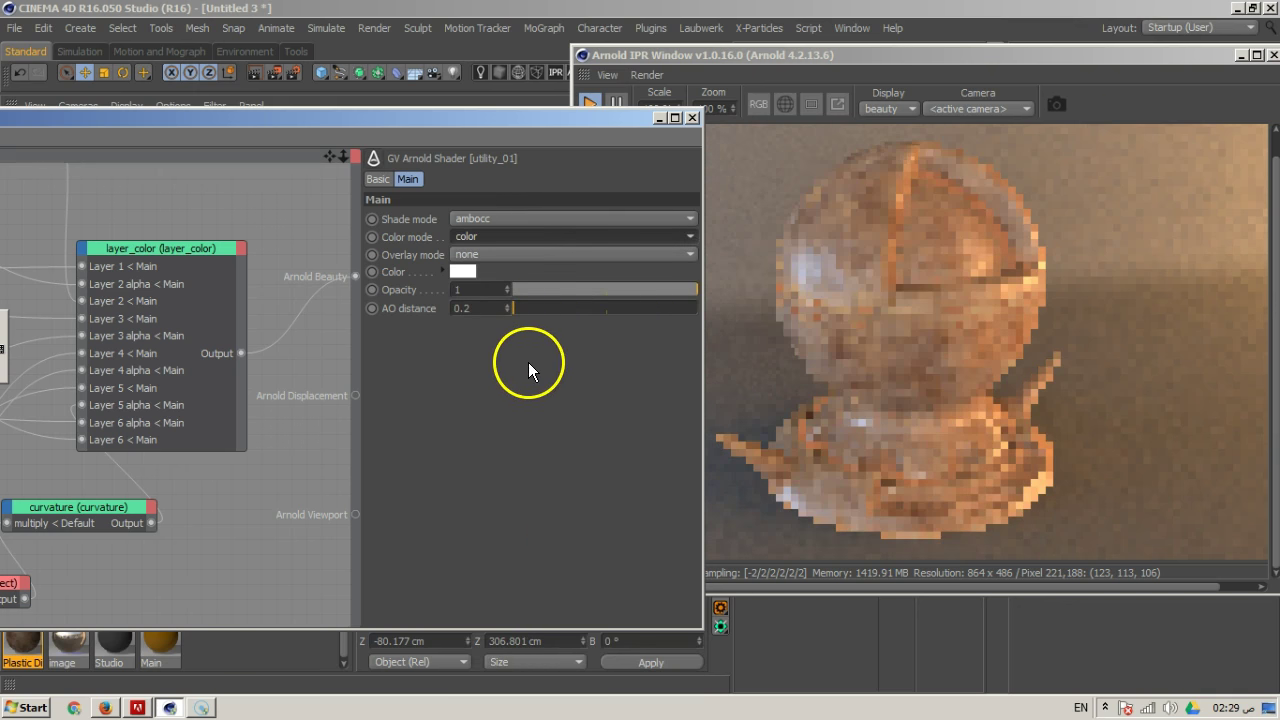
# Refine the AO distance of utility_01, trying 0.05 and 0.1
pyautogui.doubleClick(478, 307)
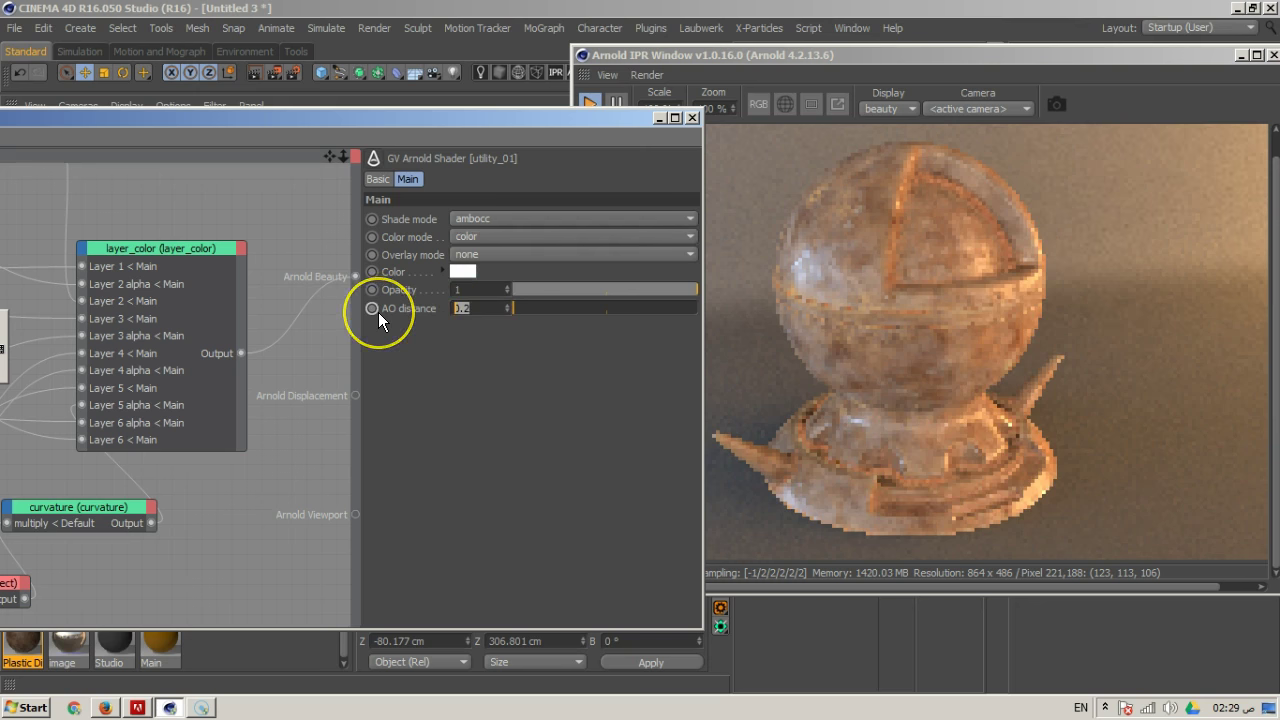
pyautogui.write('.05')
pyautogui.press('Return')
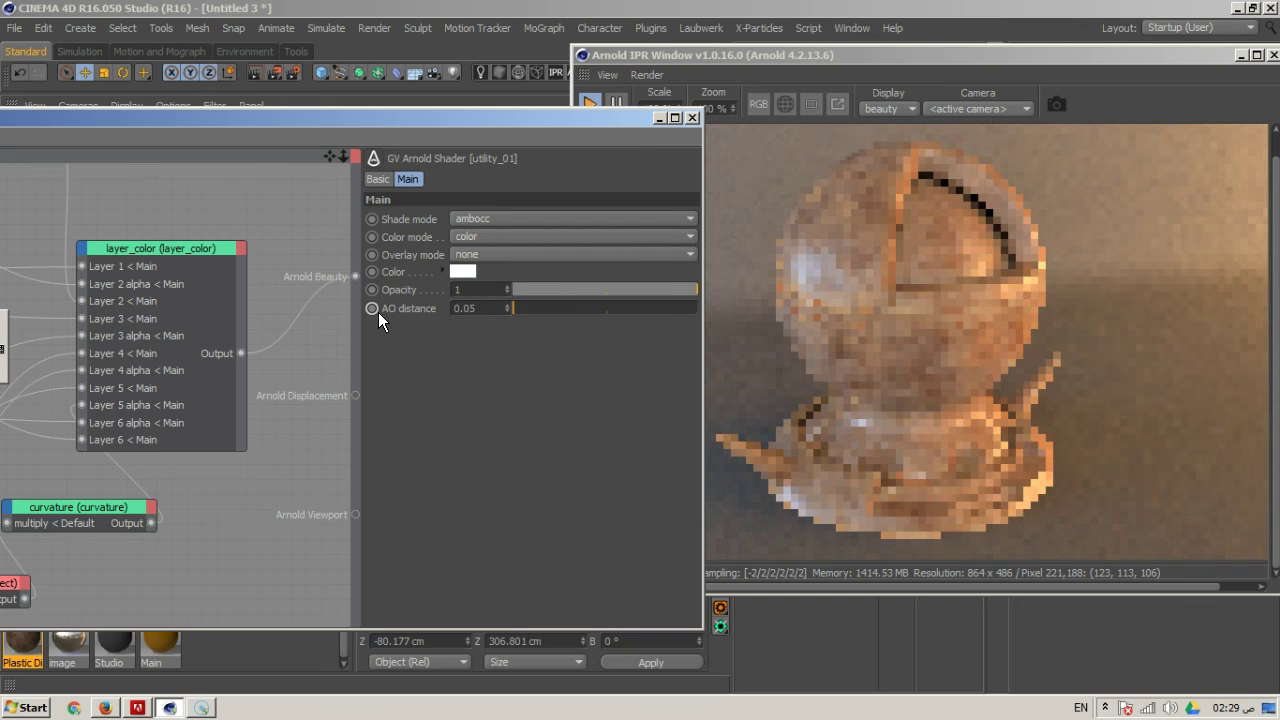
pyautogui.click(452, 311)
pyautogui.write('0.1')
pyautogui.press('Return')
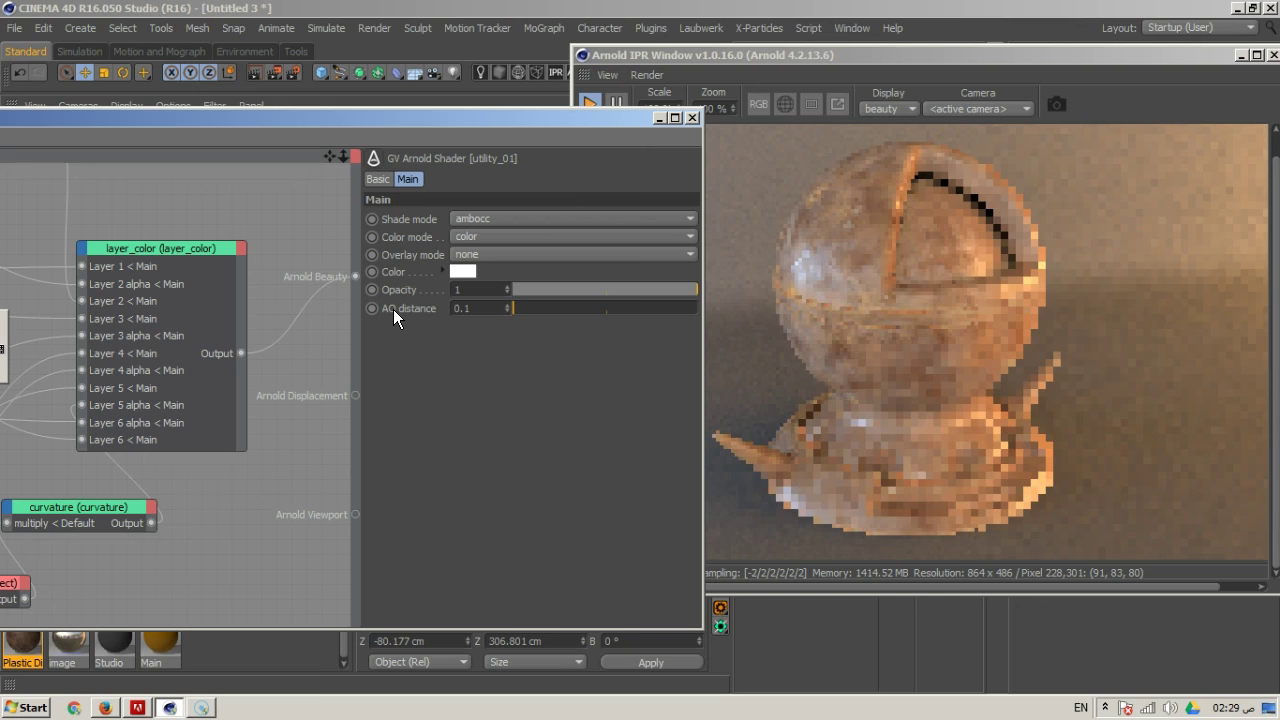
pyautogui.click(467, 311)
pyautogui.write('5')
pyautogui.press('Return')
pyautogui.click(536, 376)
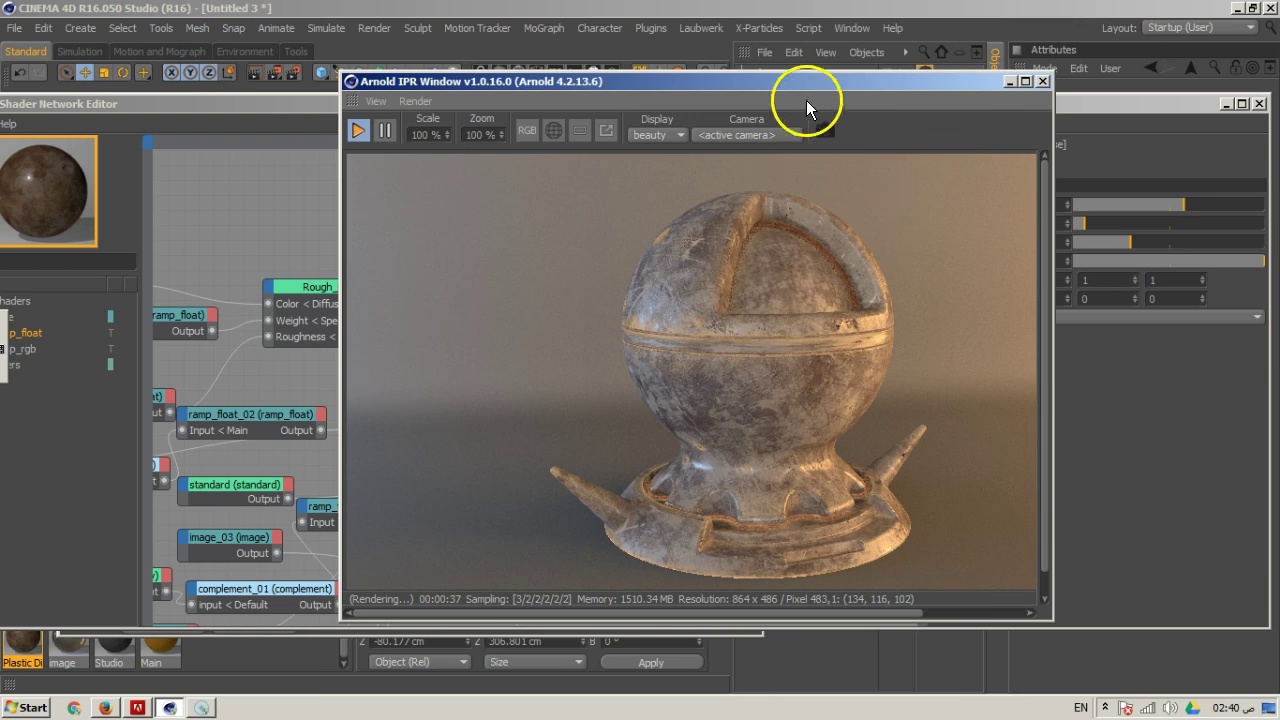
# Find the bump2d shader by searching for "2d" and add it between layer_color and the Arnold Beauty output
pyautogui.moveTo(747, 85); pyautogui.dragTo(856, 123)
pyautogui.moveTo(699, 101); pyautogui.dragTo(756, 79)
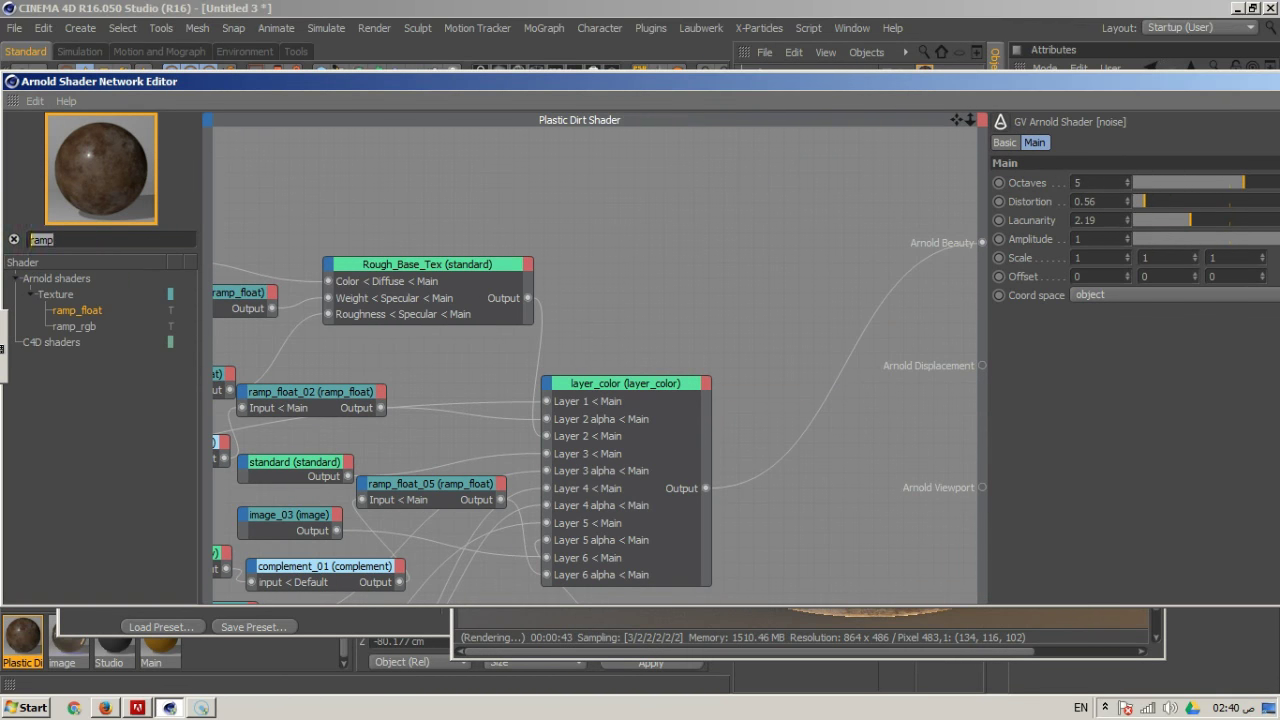
pyautogui.write('2d')
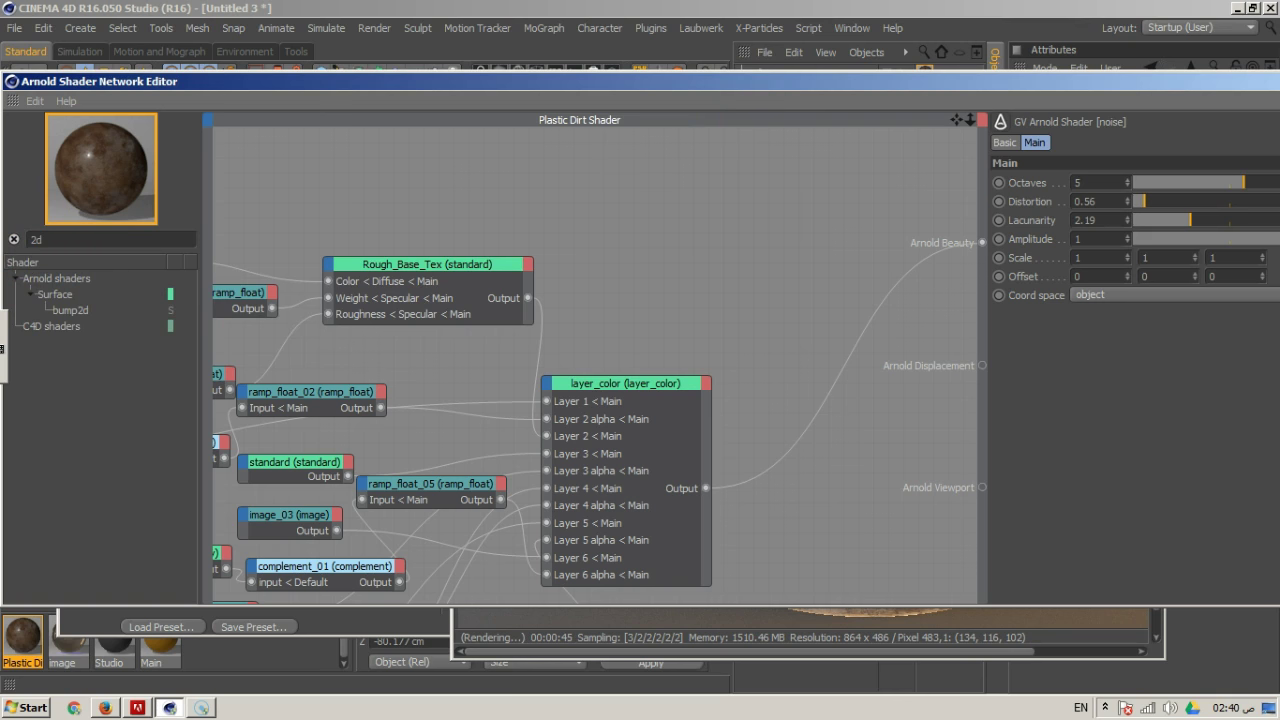
pyautogui.moveTo(77, 323); pyautogui.dragTo(770, 298)
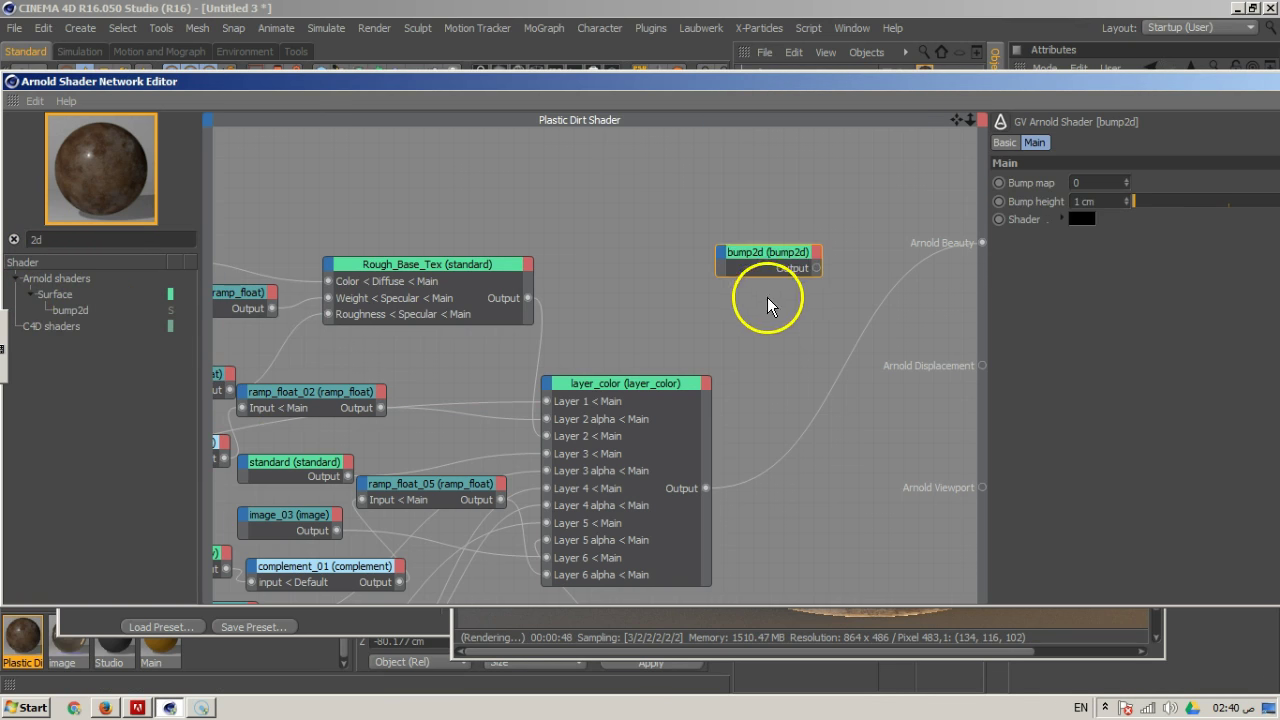
# Replace the direct layer_color link to Arnold Beauty by routing layer_color through the Shader input of bump2d
pyautogui.click(814, 420)
pyautogui.press('Delete')
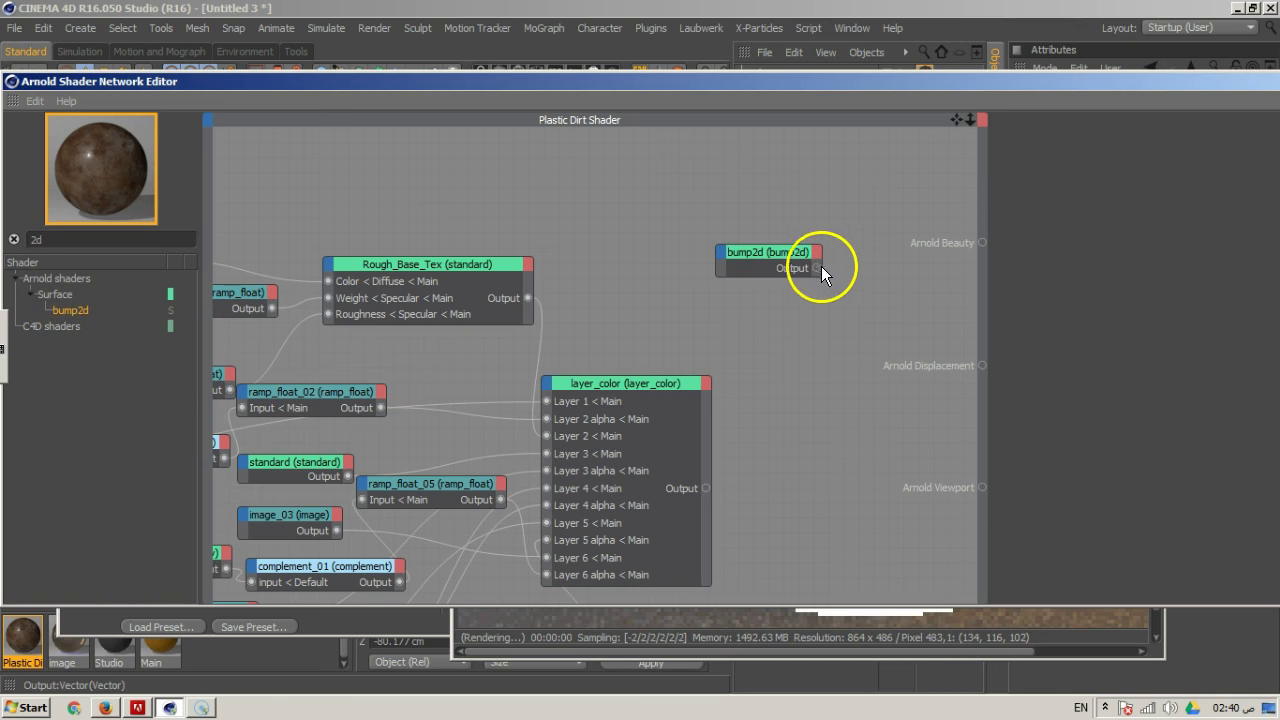
pyautogui.moveTo(985, 236); pyautogui.dragTo(983, 242)
pyautogui.moveTo(706, 488); pyautogui.dragTo(722, 257)
pyautogui.moveTo(738, 260)
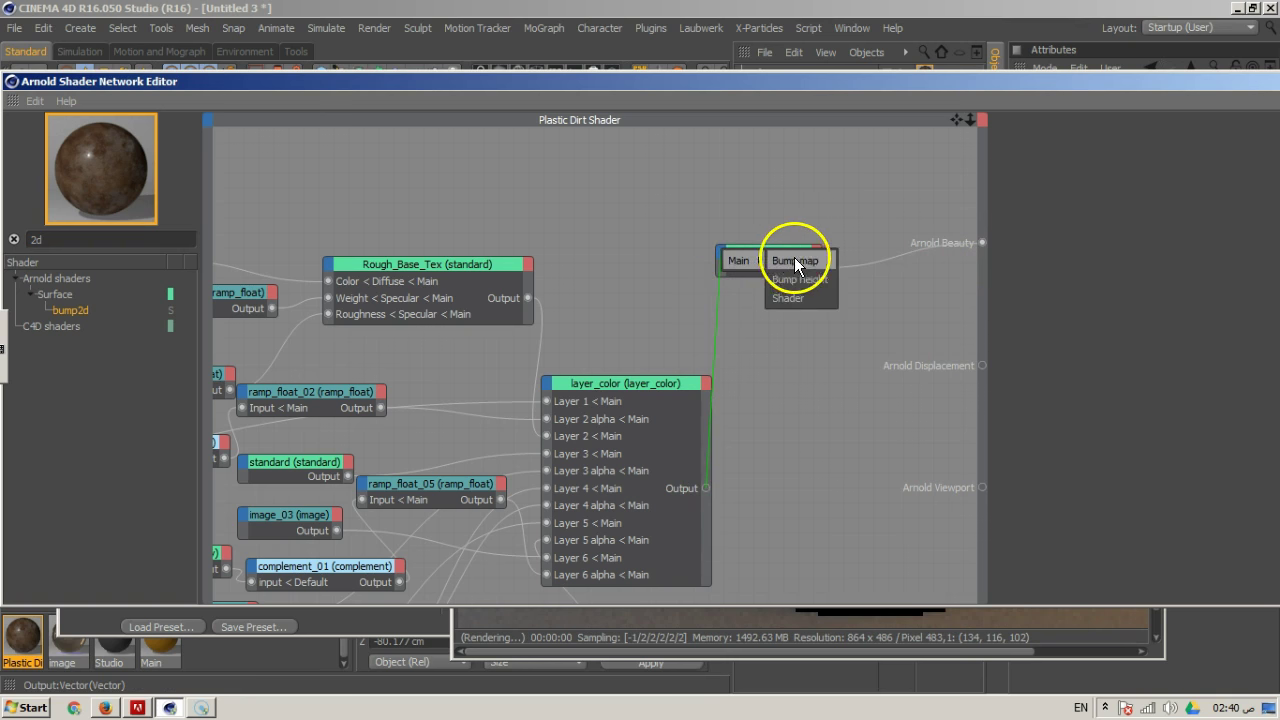
pyautogui.click(806, 297)
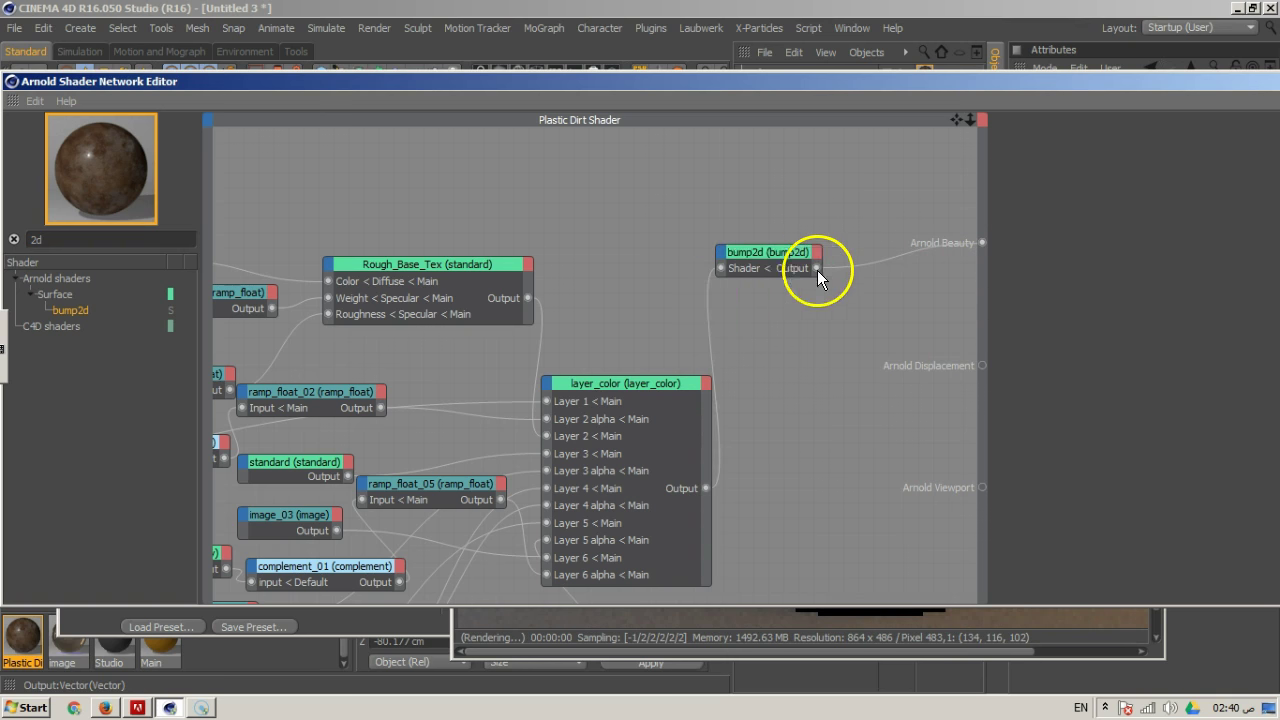
pyautogui.moveTo(782, 277); pyautogui.dragTo(837, 316)
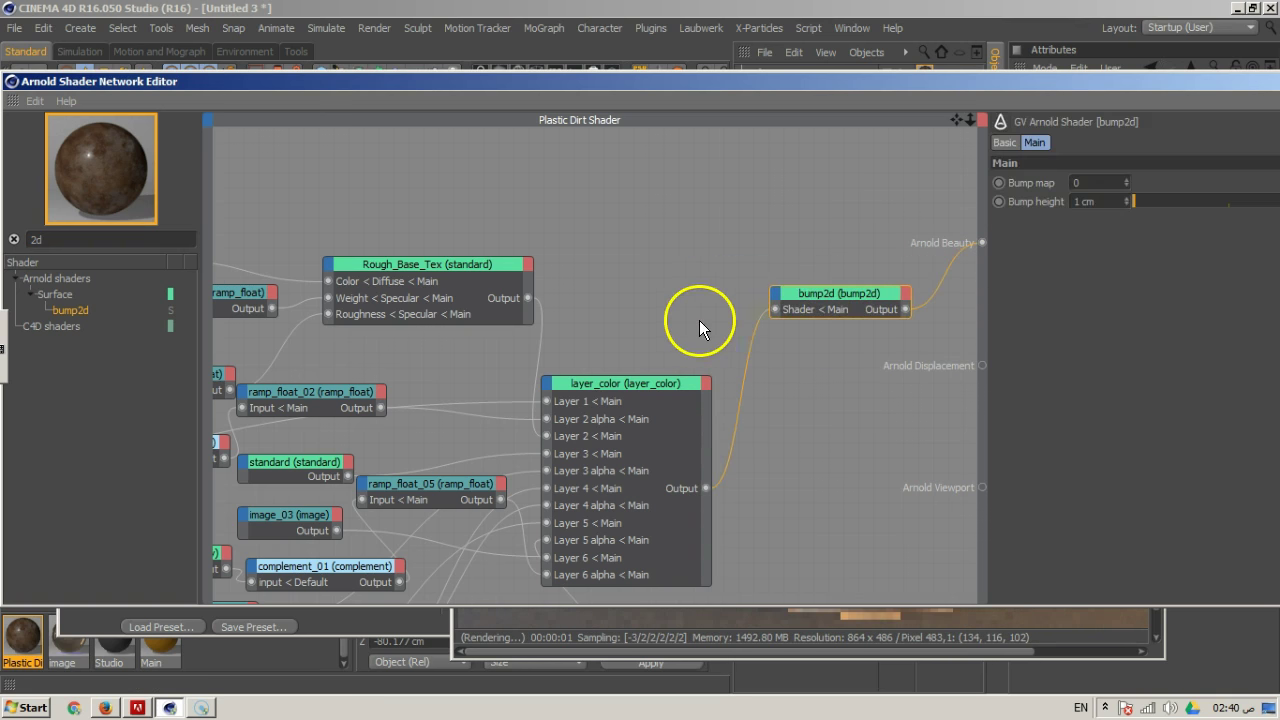
# Add two image nodes above layer_color and a mix node between them
pyautogui.doubleClick(36, 239)
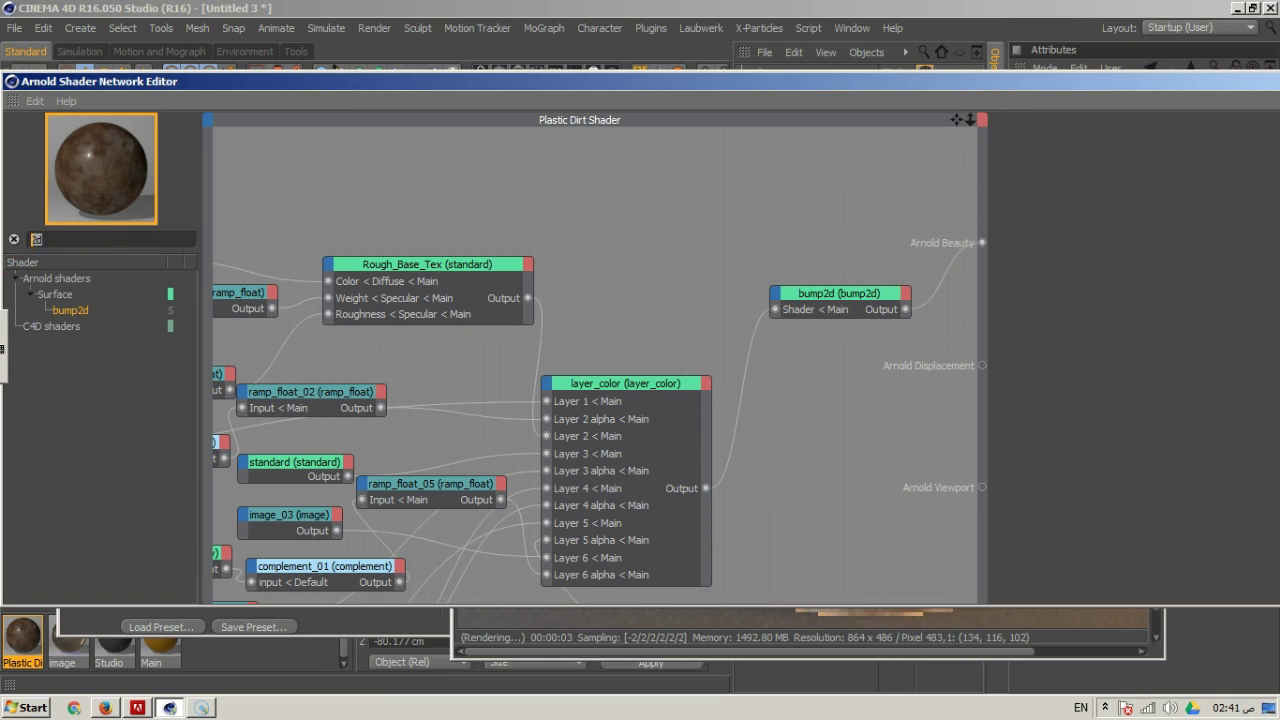
pyautogui.write('imag')
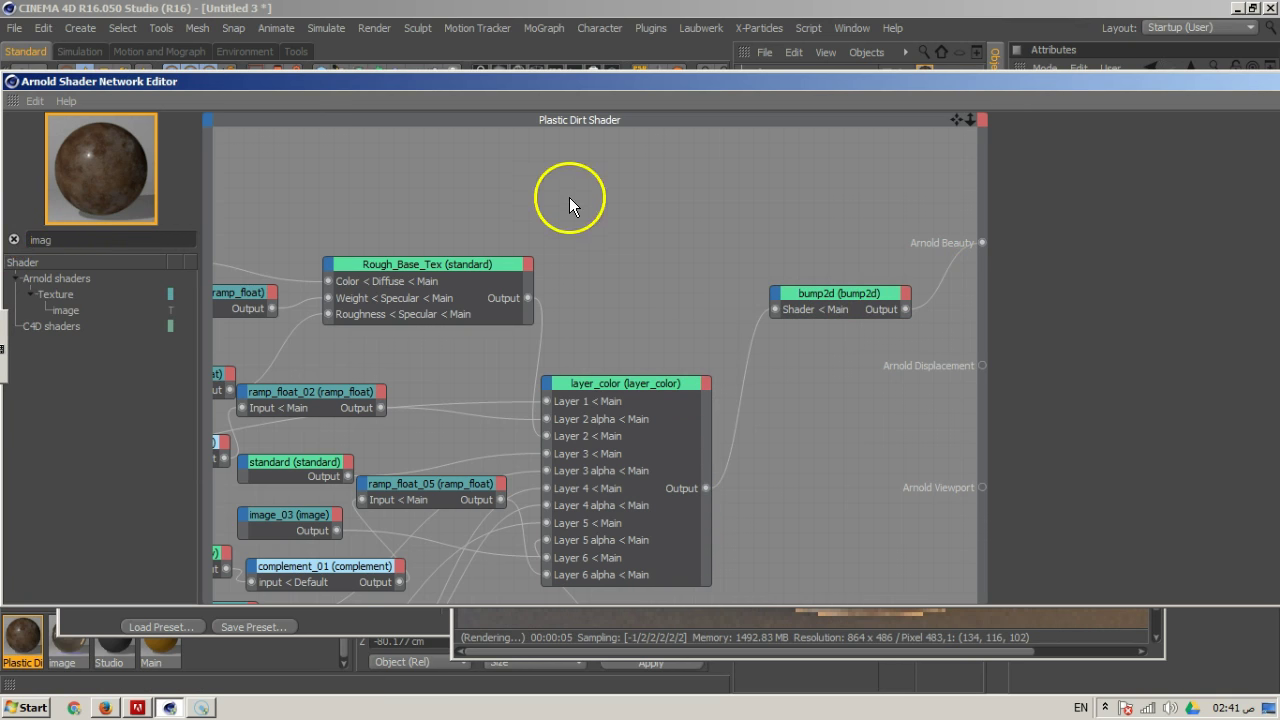
pyautogui.moveTo(67, 309); pyautogui.dragTo(655, 220)
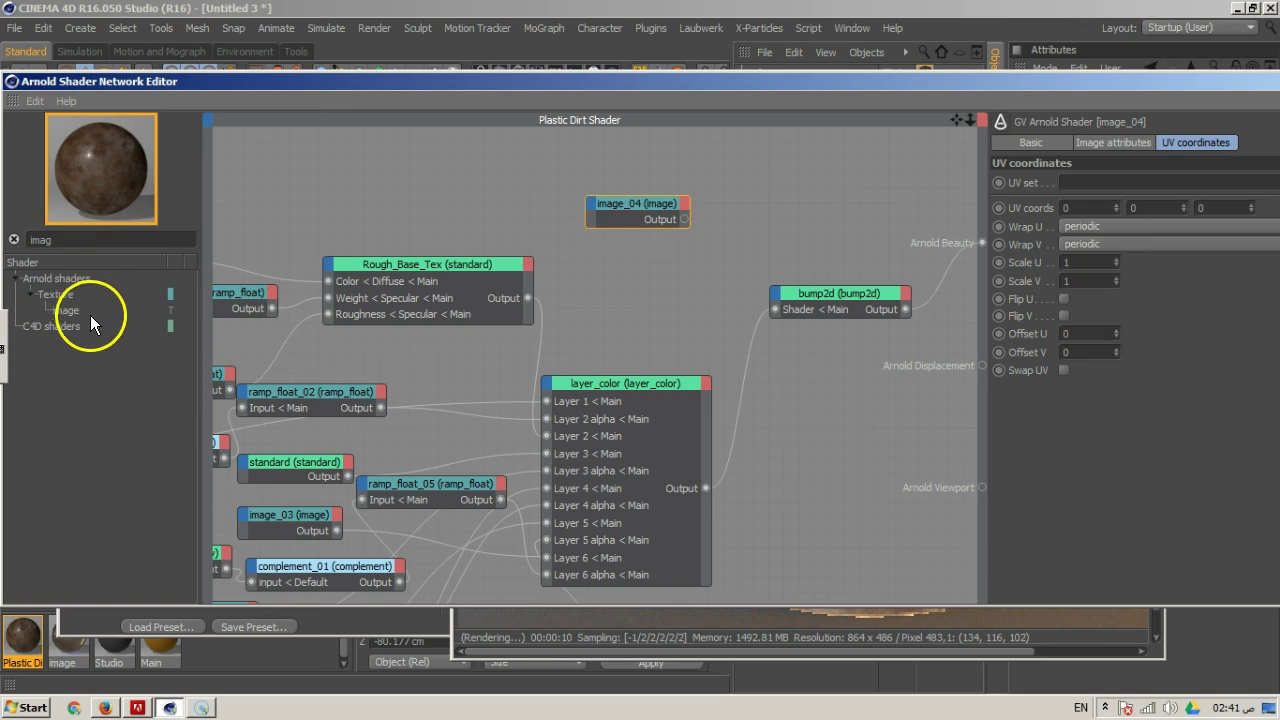
pyautogui.moveTo(68, 310); pyautogui.dragTo(647, 295)
pyautogui.doubleClick(63, 243)
pyautogui.write('mix')
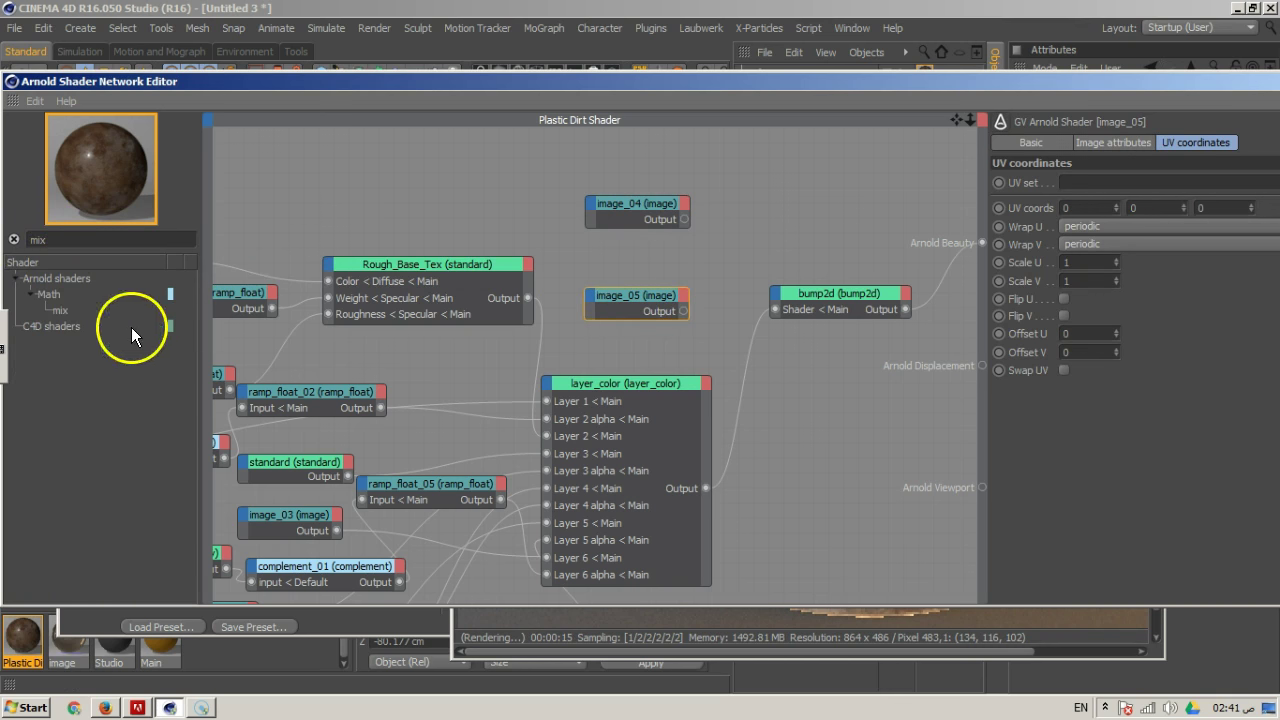
pyautogui.moveTo(62, 311); pyautogui.dragTo(668, 252)
# Load Leather0074_1_L.jpg from the Leather folder into image_04 without copying it to the project
pyautogui.click(633, 207)
pyautogui.moveTo(845, 85); pyautogui.dragTo(650, 109)
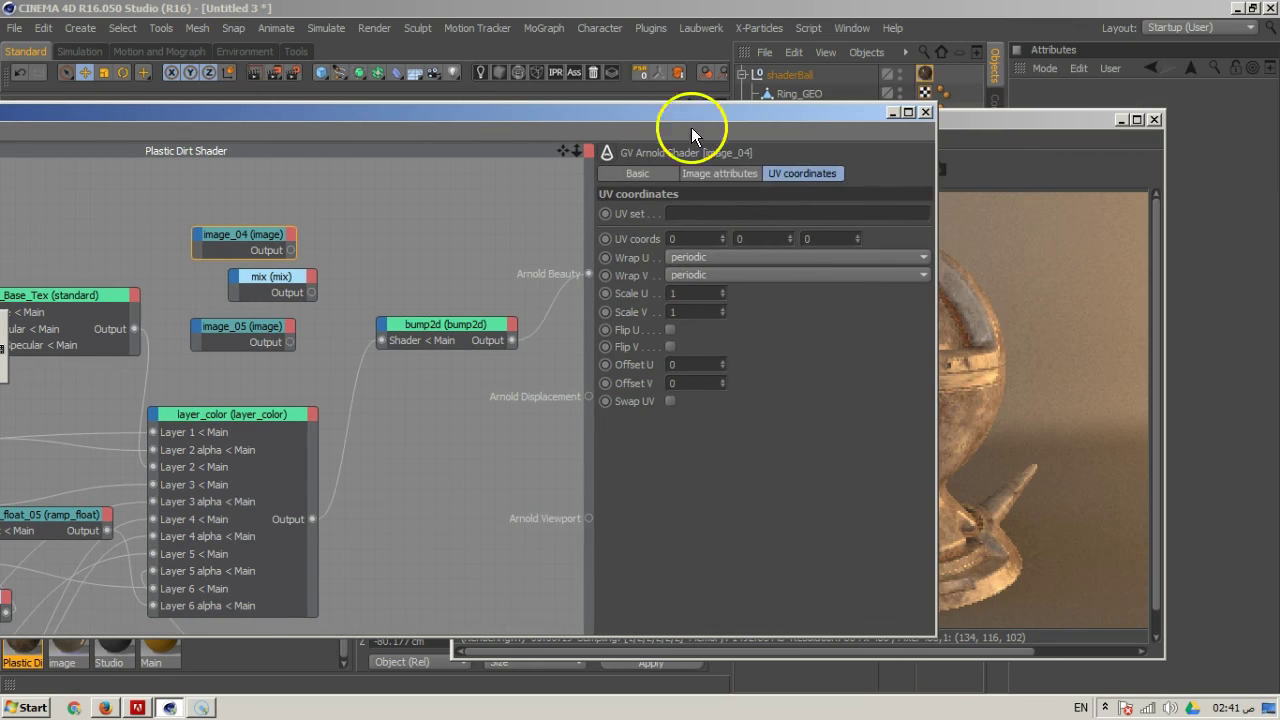
pyautogui.click(722, 173)
pyautogui.click(907, 209)
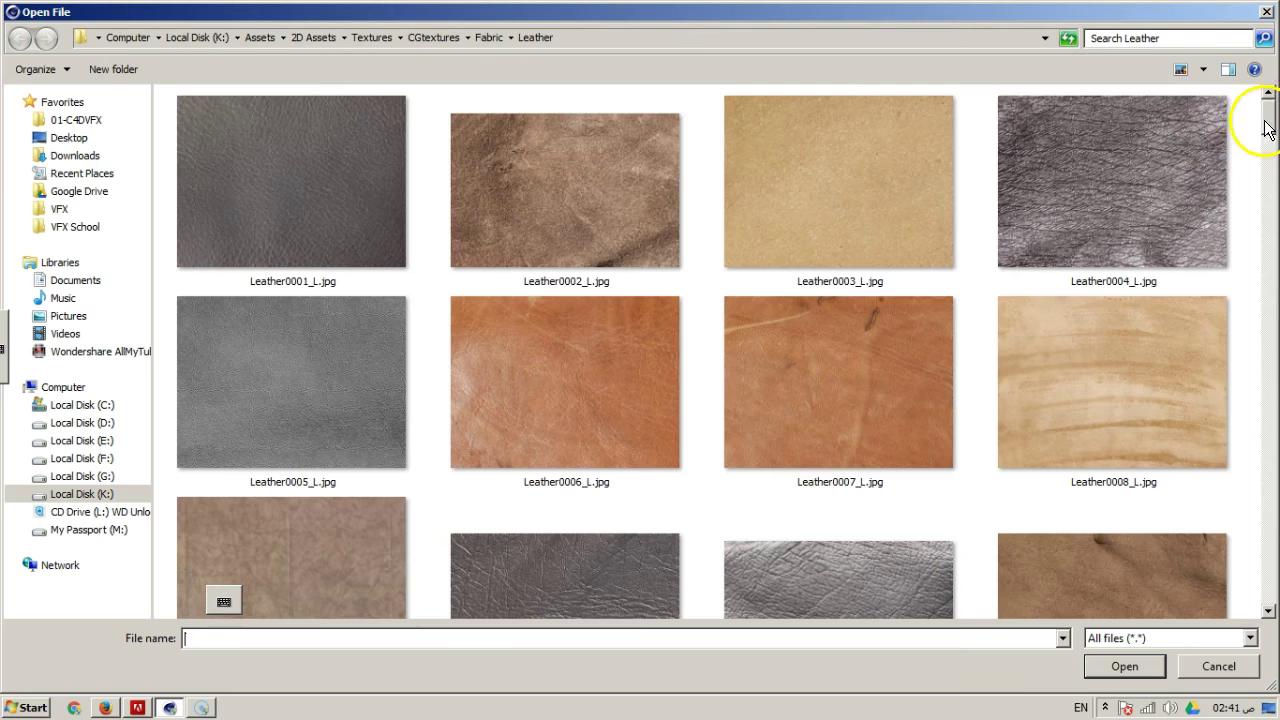
pyautogui.moveTo(1260, 110); pyautogui.dragTo(1262, 420)
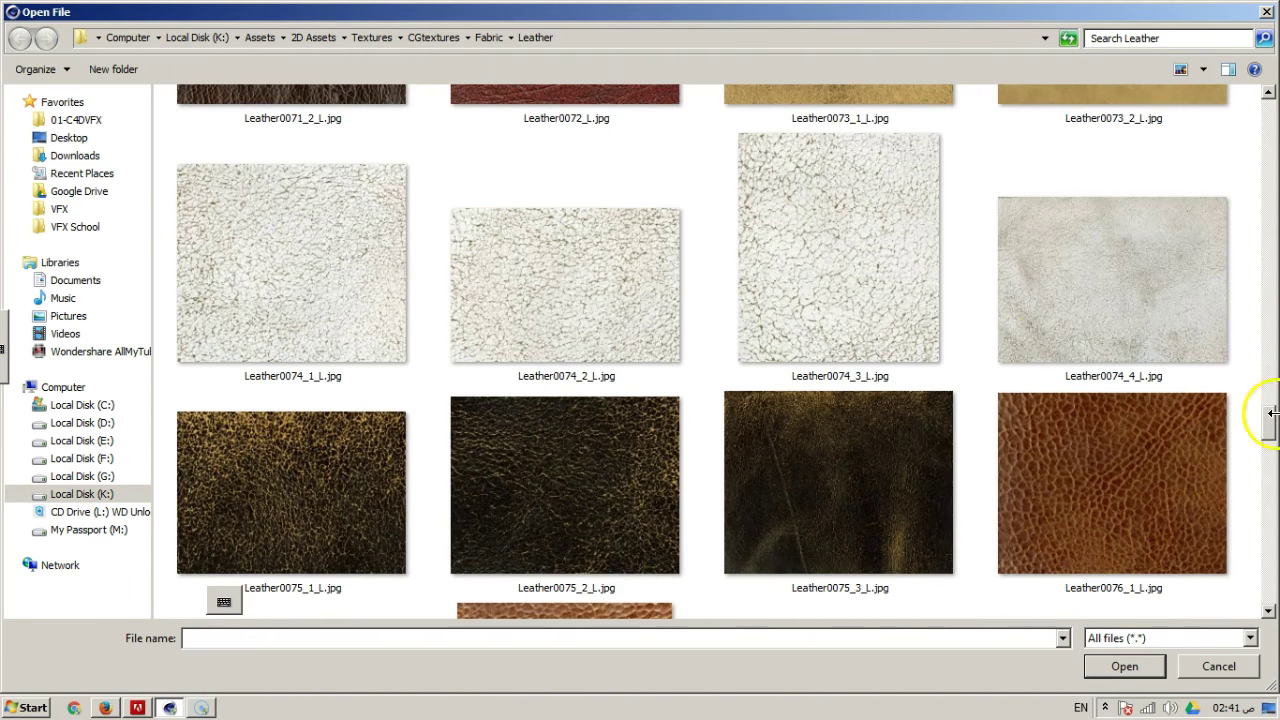
pyautogui.click(361, 310)
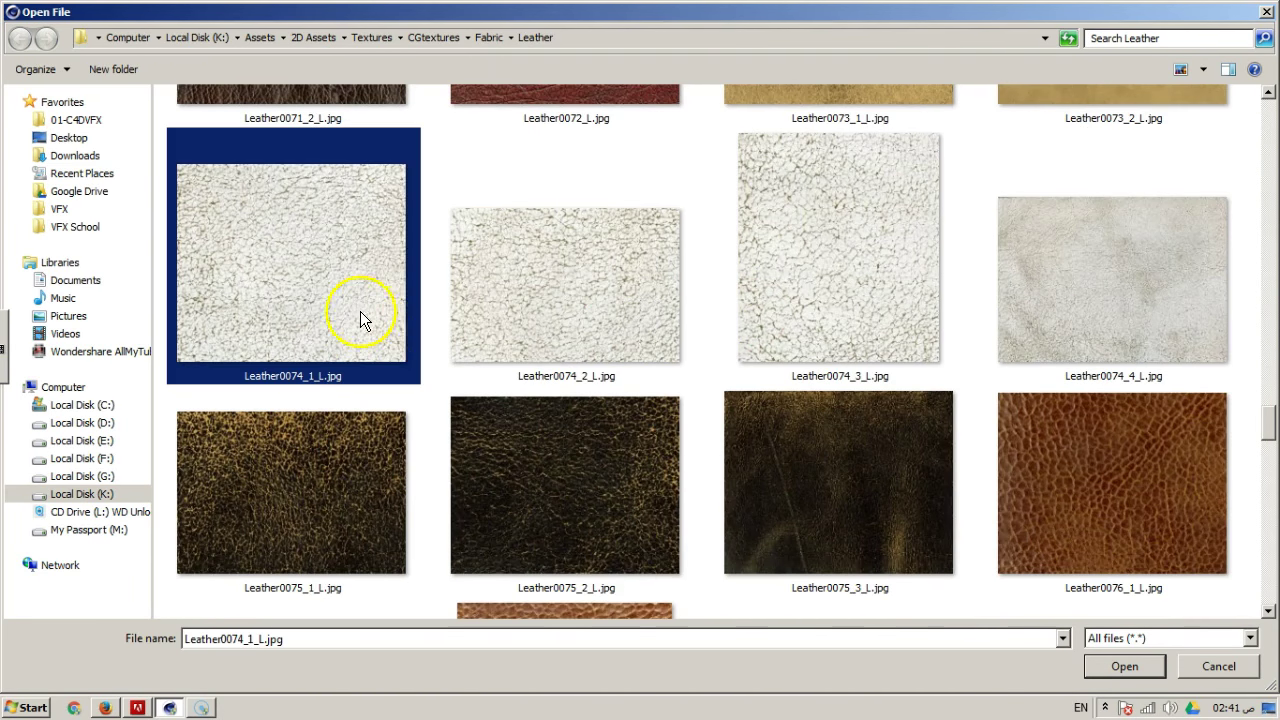
pyautogui.click(1128, 663)
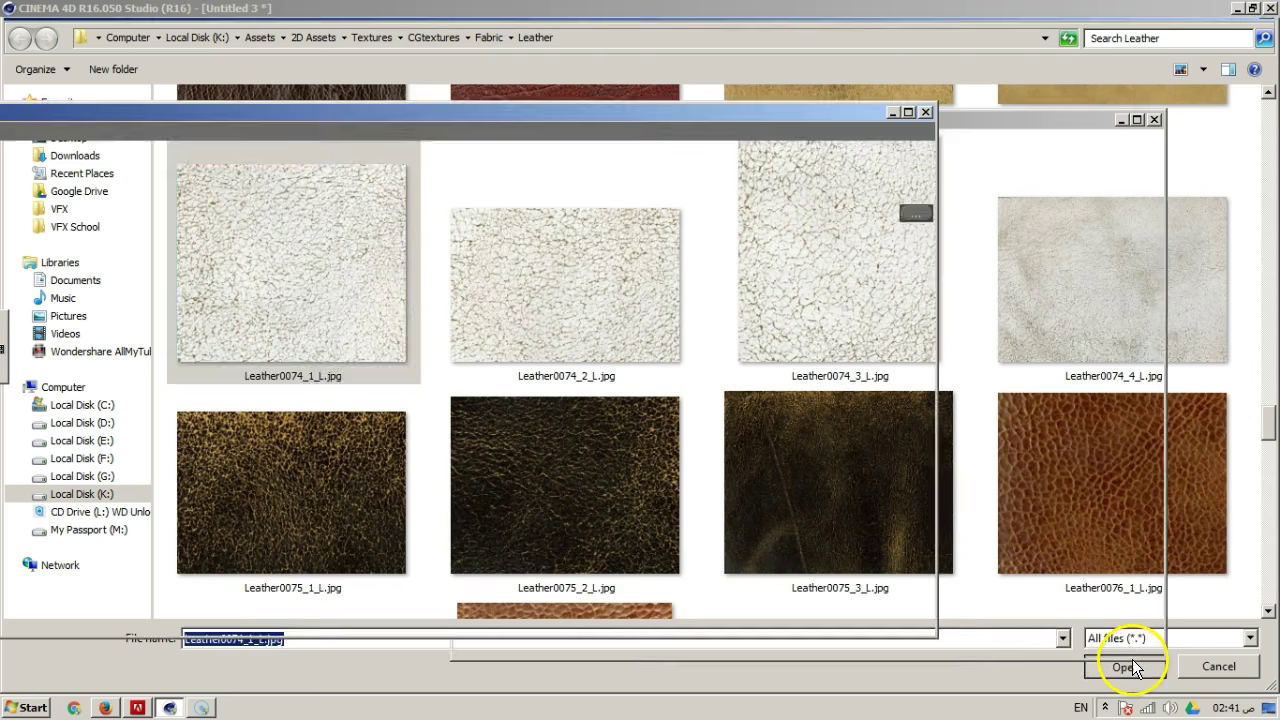
pyautogui.click(740, 410)
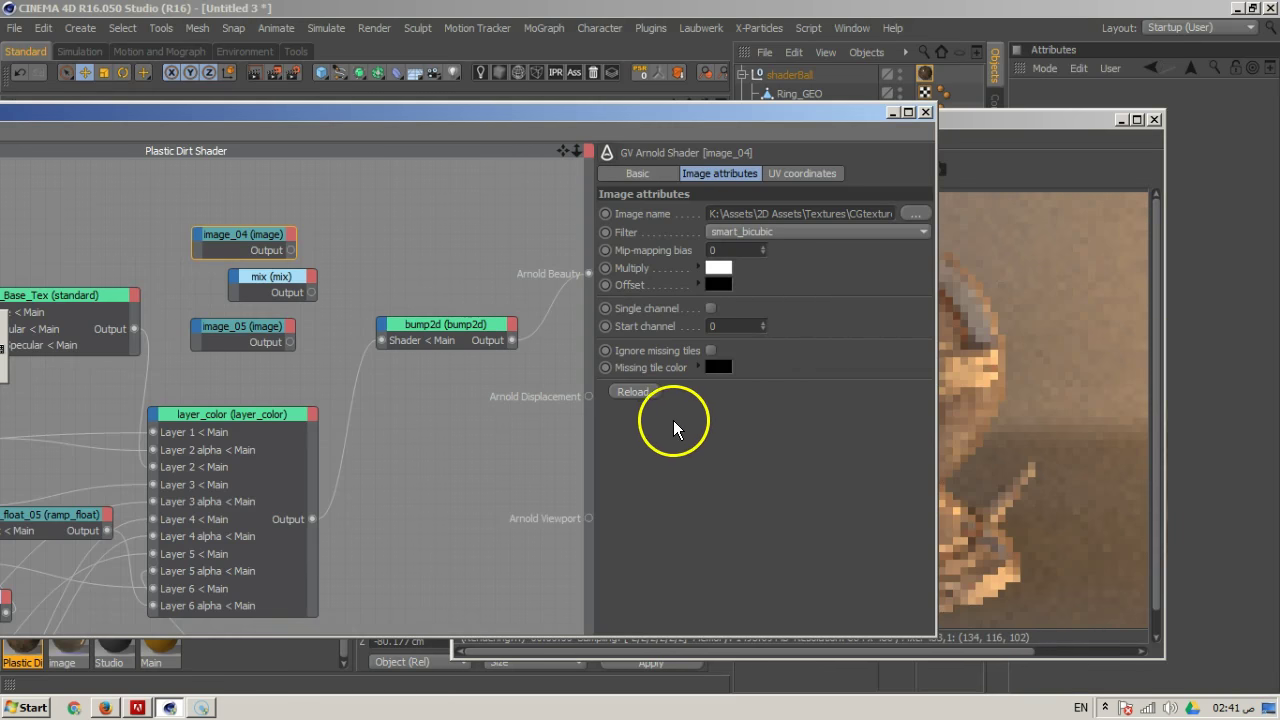
# Load Leather0074_4_L.jpg from the Leather folder into image_05 without copying it to the project
pyautogui.click(248, 334)
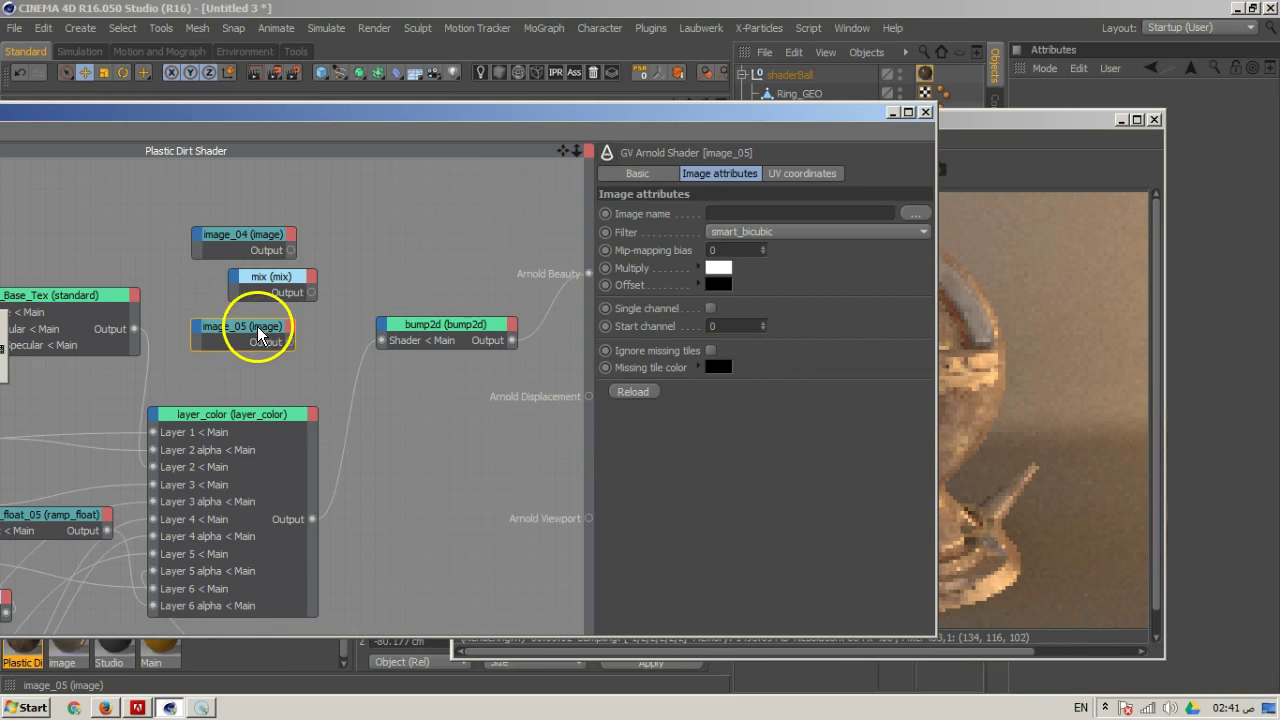
pyautogui.click(919, 214)
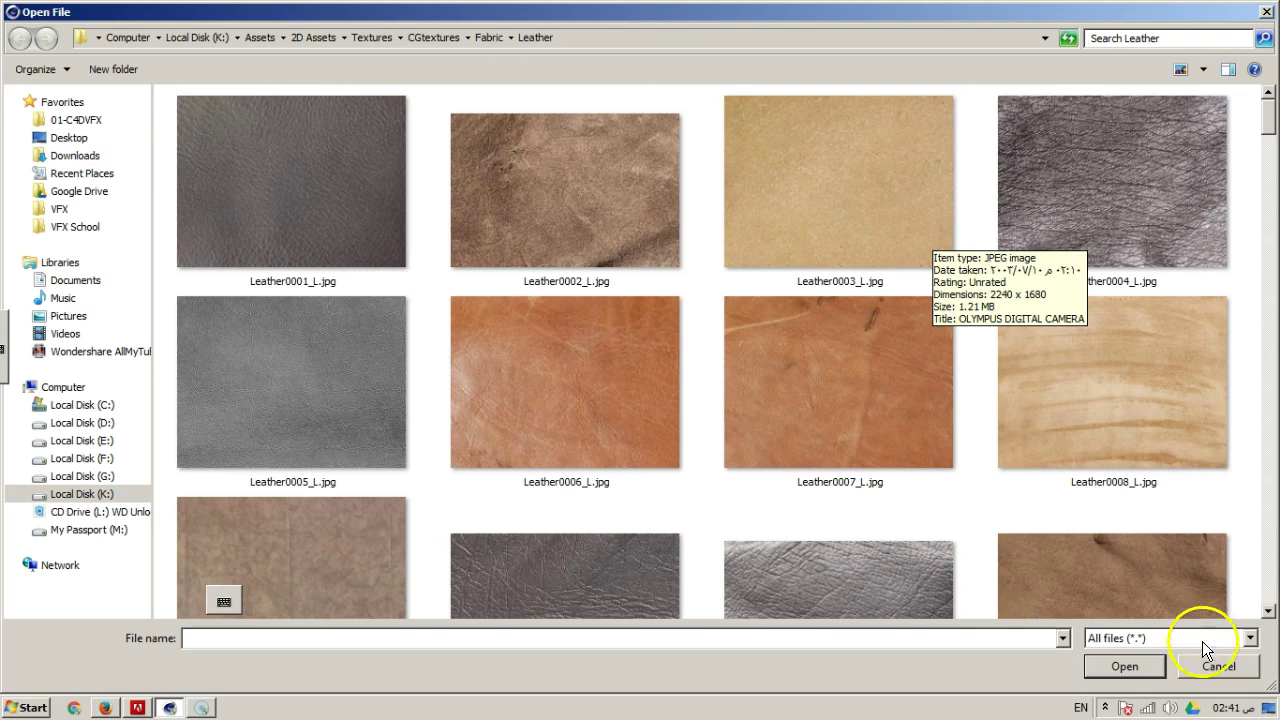
pyautogui.click(1219, 664)
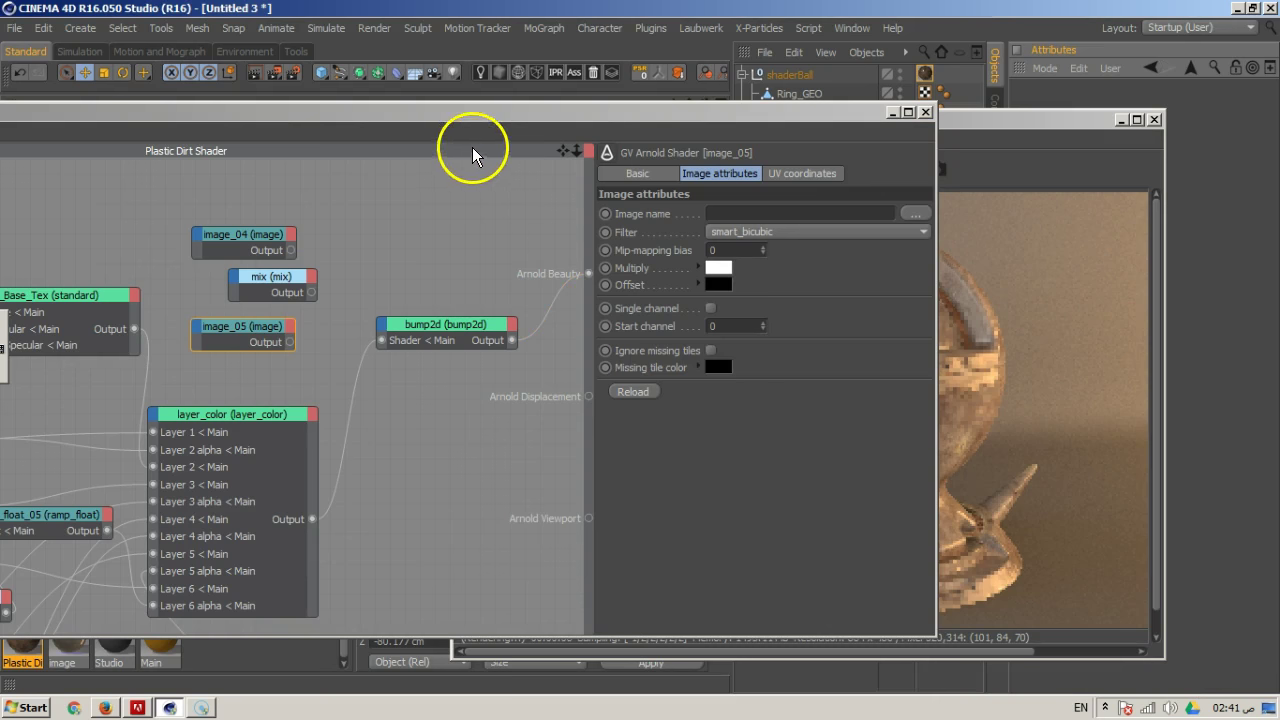
pyautogui.click(484, 130)
pyautogui.doubleClick(484, 130)
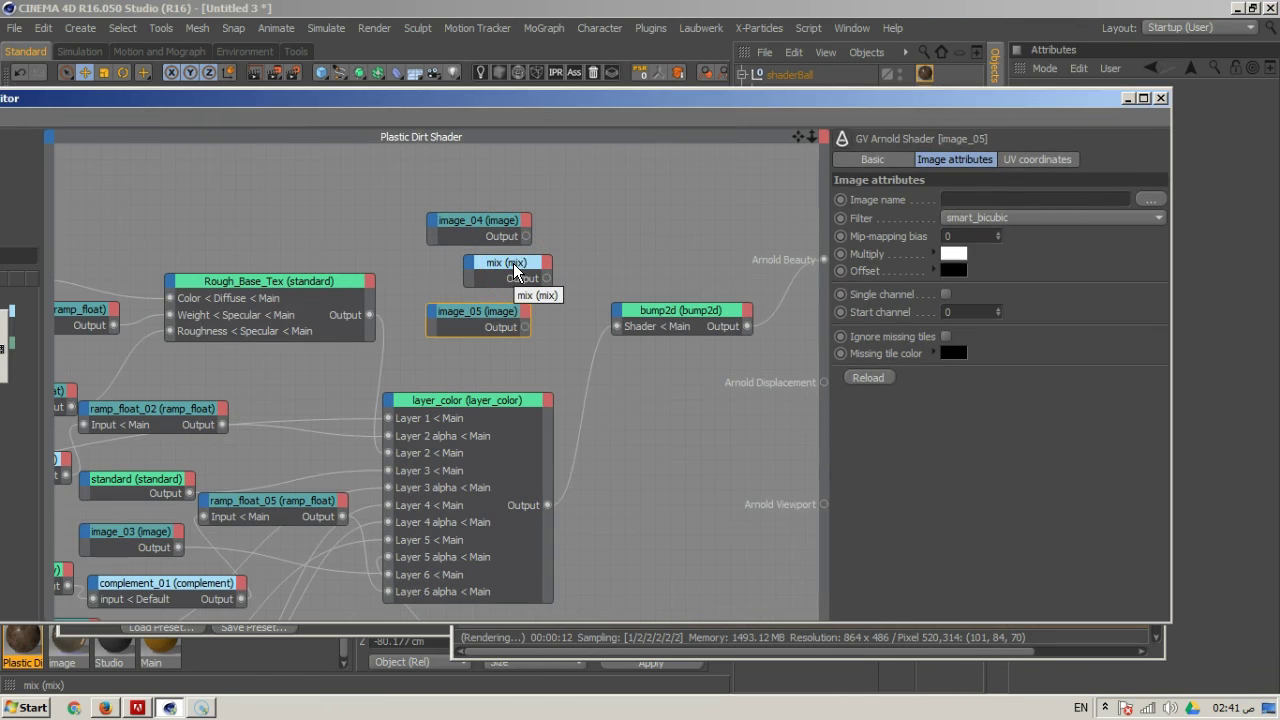
pyautogui.click(1150, 199)
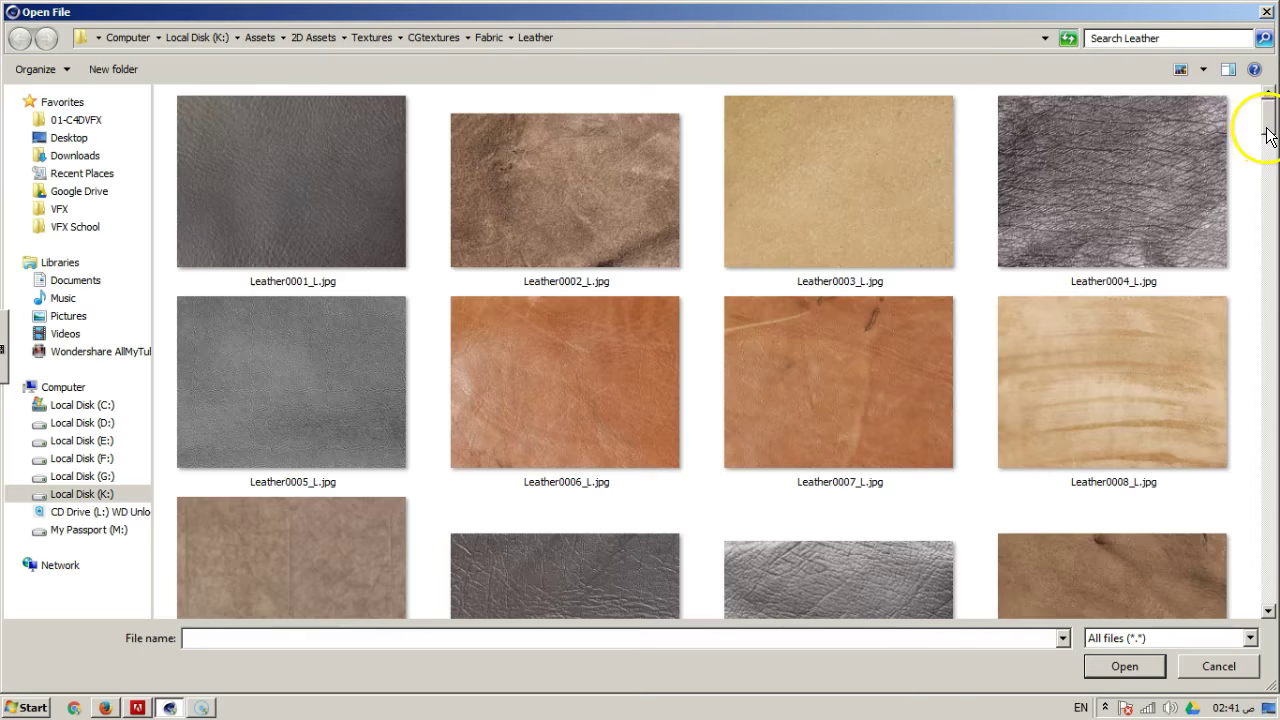
pyautogui.scroll(-15, 1258, 130)
pyautogui.moveTo(1268, 352); pyautogui.dragTo(1268, 440)
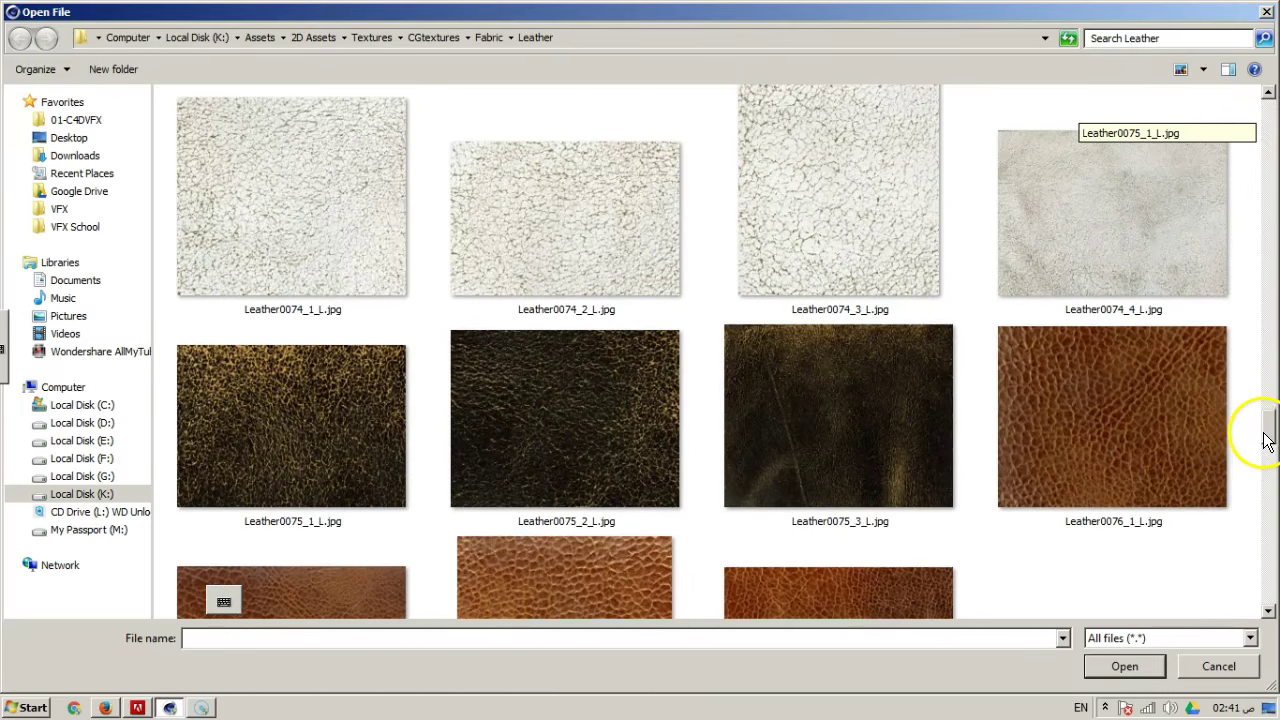
pyautogui.click(1134, 280)
pyautogui.scroll(1, 1036, 552)
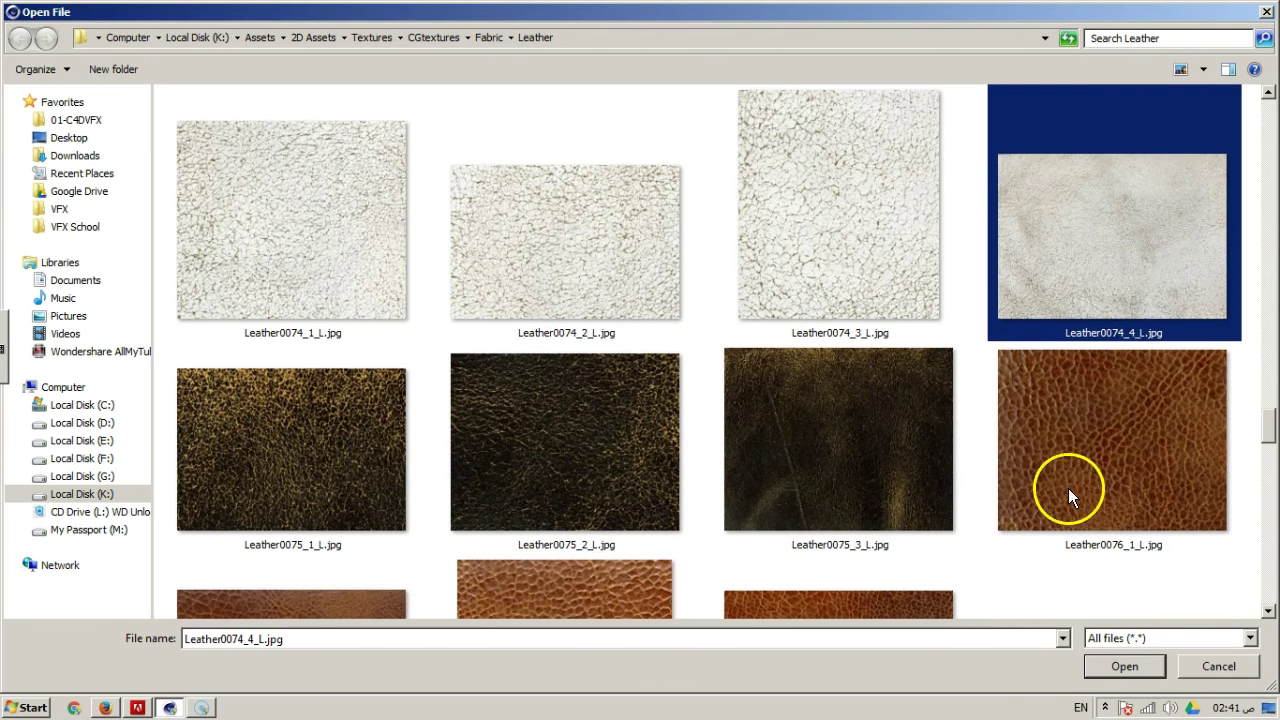
pyautogui.click(1118, 666)
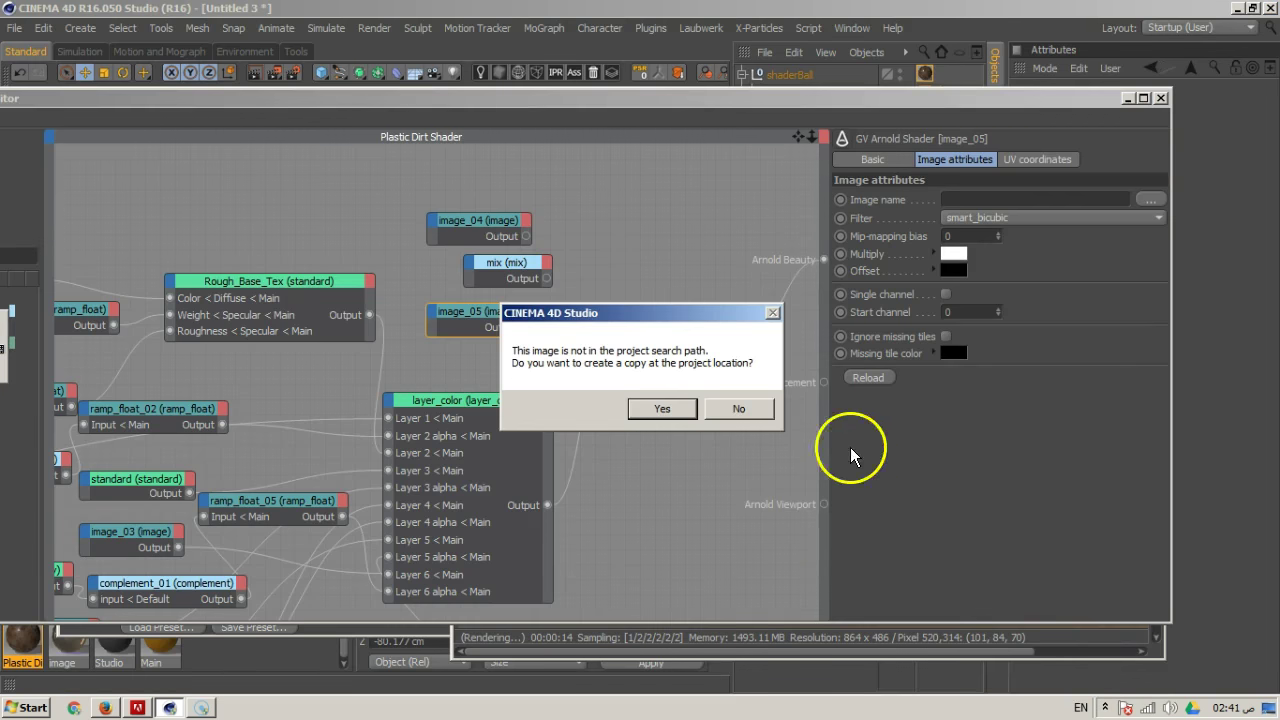
pyautogui.click(738, 409)
# Spread image_04 and mix apart and route the mix output directly to Arnold Beauty
pyautogui.moveTo(490, 227); pyautogui.dragTo(454, 208)
pyautogui.moveTo(514, 263); pyautogui.dragTo(539, 247)
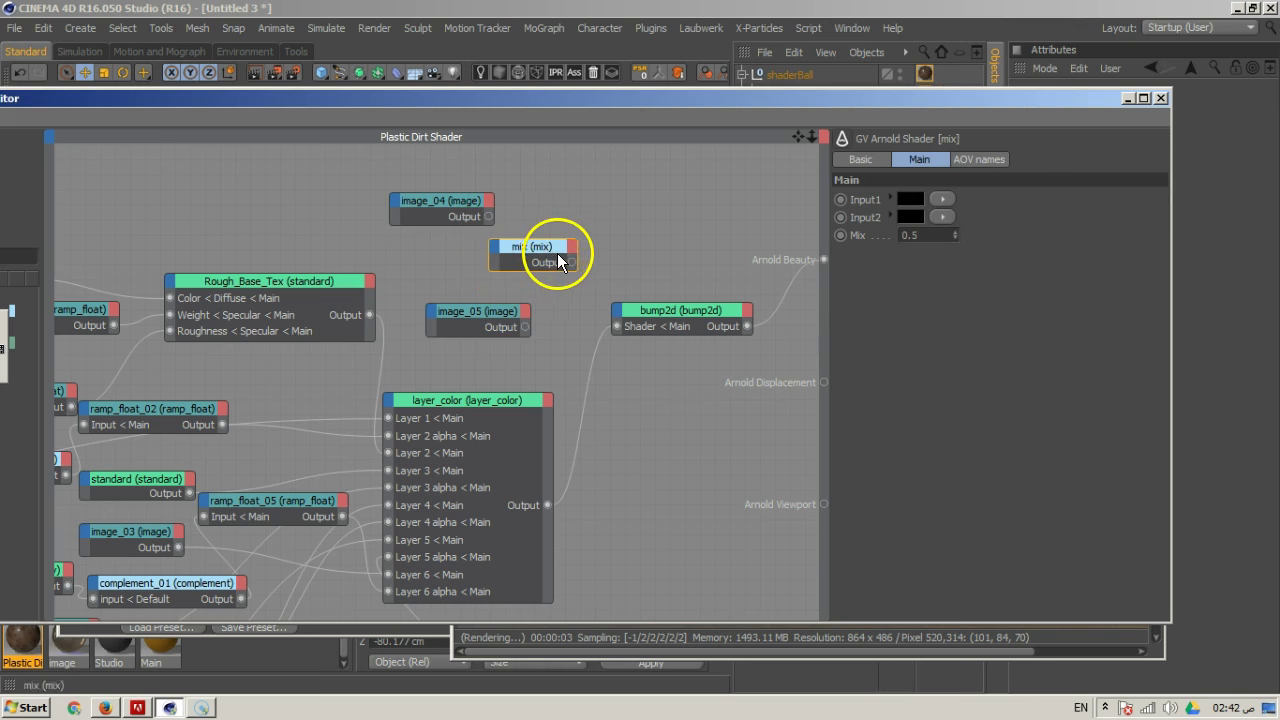
pyautogui.rightClick(536, 270)
pyautogui.click(580, 388)
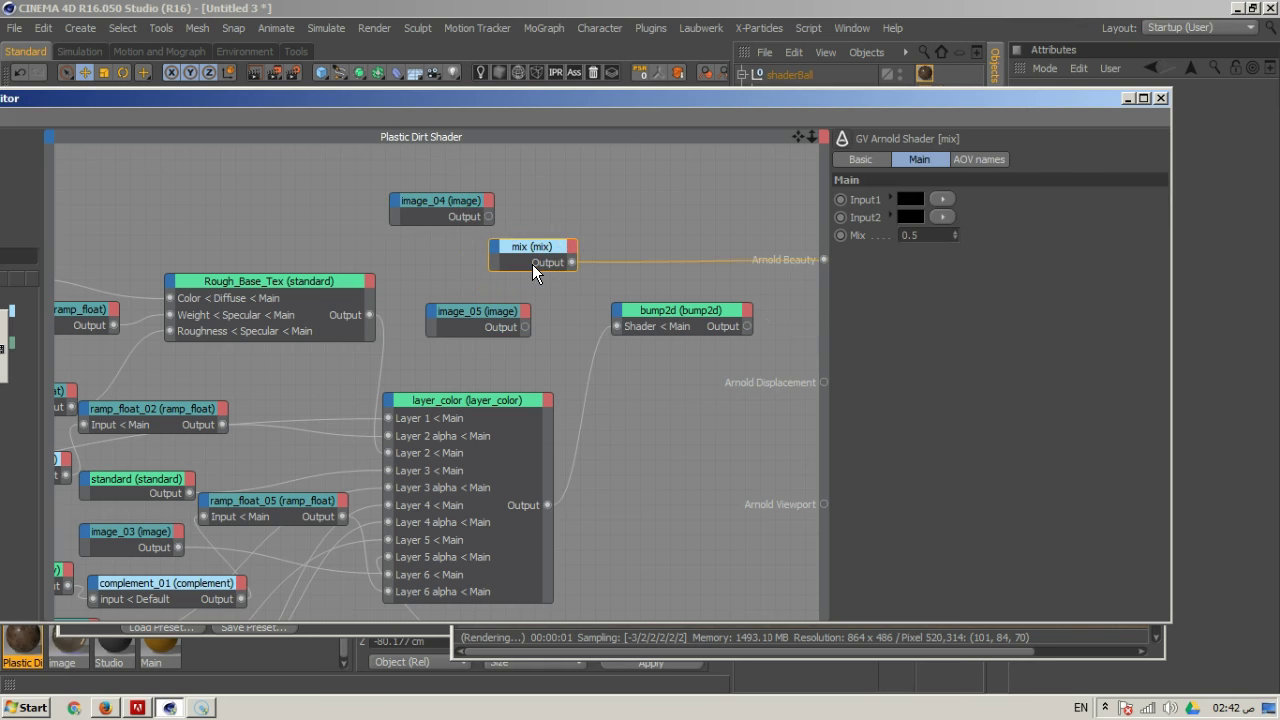
# Connect image_04 to Input1 and image_05 to Input2 of mix, and bring the IPR render into view
pyautogui.moveTo(500, 310); pyautogui.dragTo(455, 306)
pyautogui.click(466, 208)
pyautogui.moveTo(466, 208); pyautogui.dragTo(586, 263)
pyautogui.moveTo(479, 322); pyautogui.dragTo(582, 248)
pyautogui.moveTo(769, 92); pyautogui.dragTo(456, 99)
pyautogui.moveTo(897, 124); pyautogui.dragTo(970, 60)
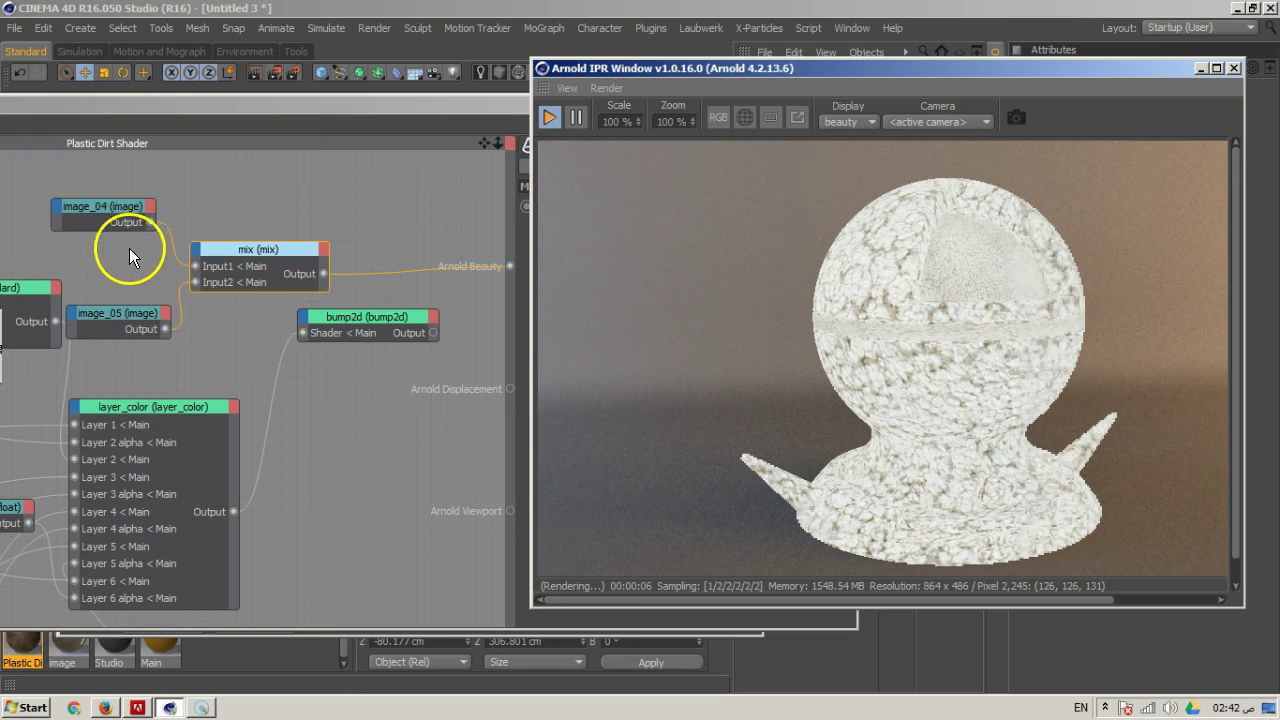
# Set Scale U and Scale V of image_04 to 5 in its UV coordinates
pyautogui.click(101, 216)
pyautogui.click(730, 165)
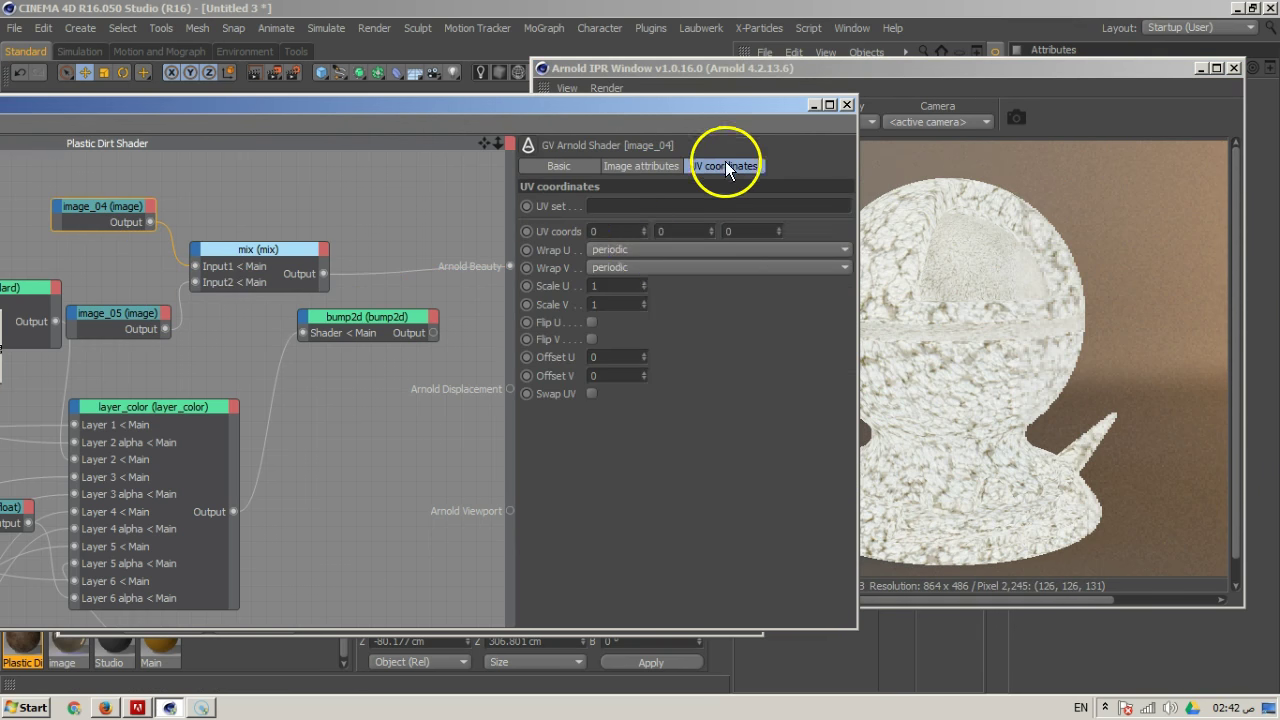
pyautogui.doubleClick(618, 286)
pyautogui.write('5')
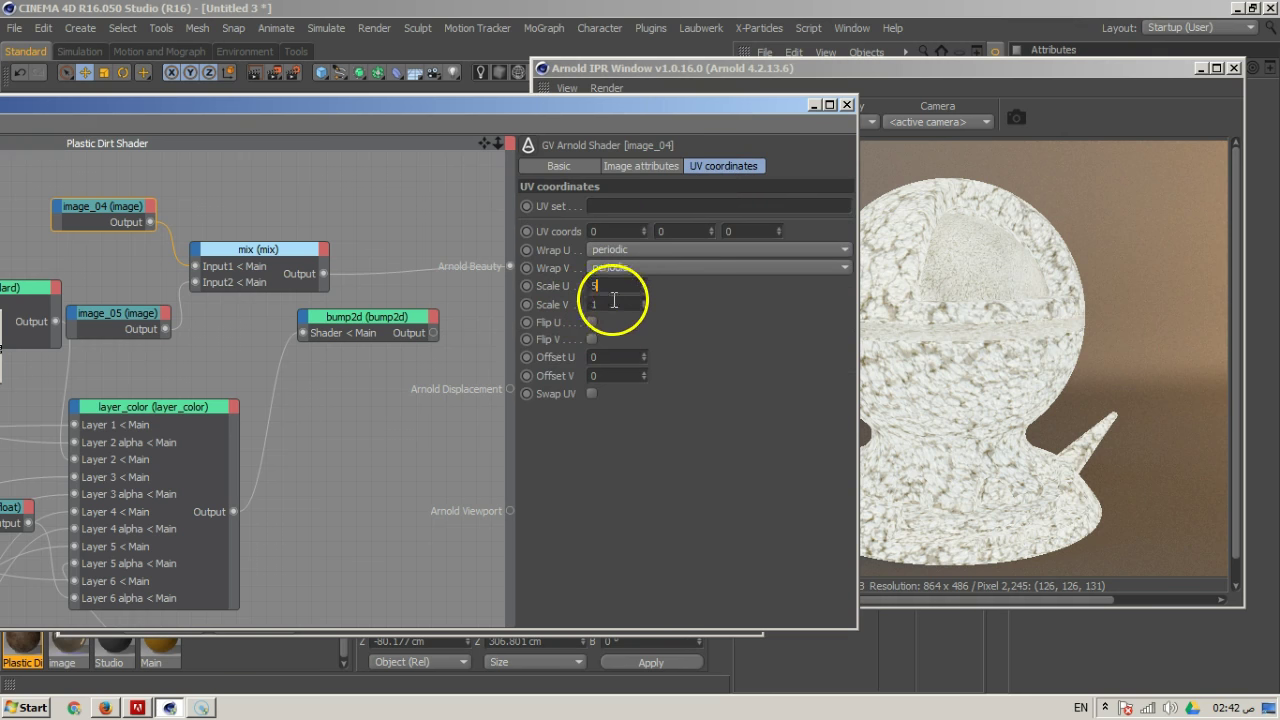
pyautogui.press('Tab')
pyautogui.write('5')
pyautogui.press('Return')
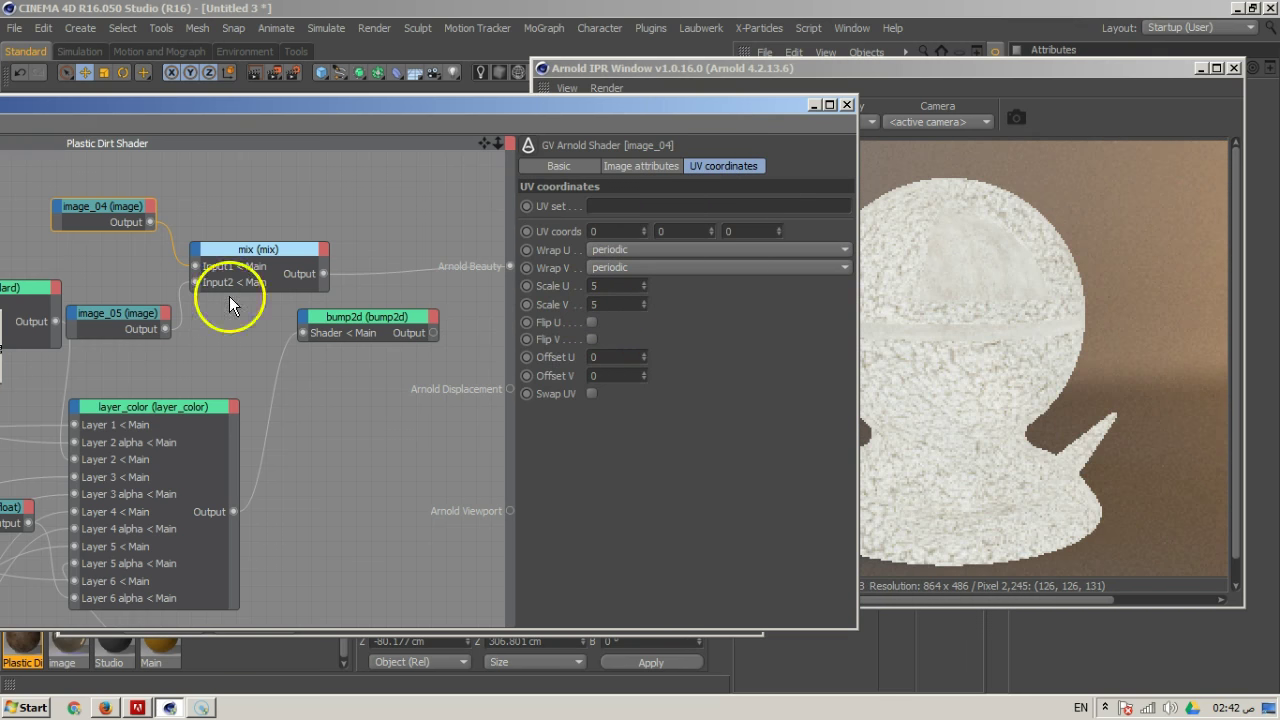
# Set Scale U and Scale V of image_05 to 5
pyautogui.press('Tab')
pyautogui.write('5')
pyautogui.press('Return')
pyautogui.write('5')
pyautogui.press('Return')
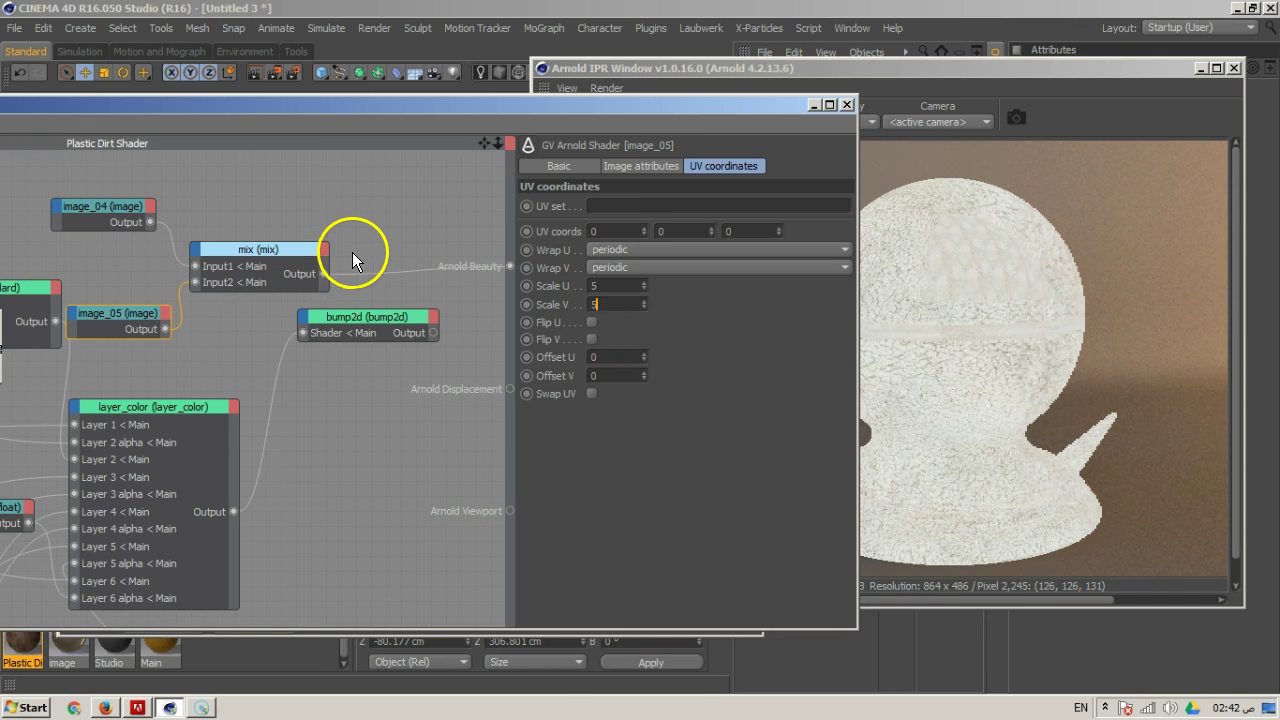
# Preview each leather texture alone by detaching and reattaching image_04 on Input1 and image_05 on Input2 of mix
pyautogui.moveTo(195, 266); pyautogui.dragTo(168, 252)
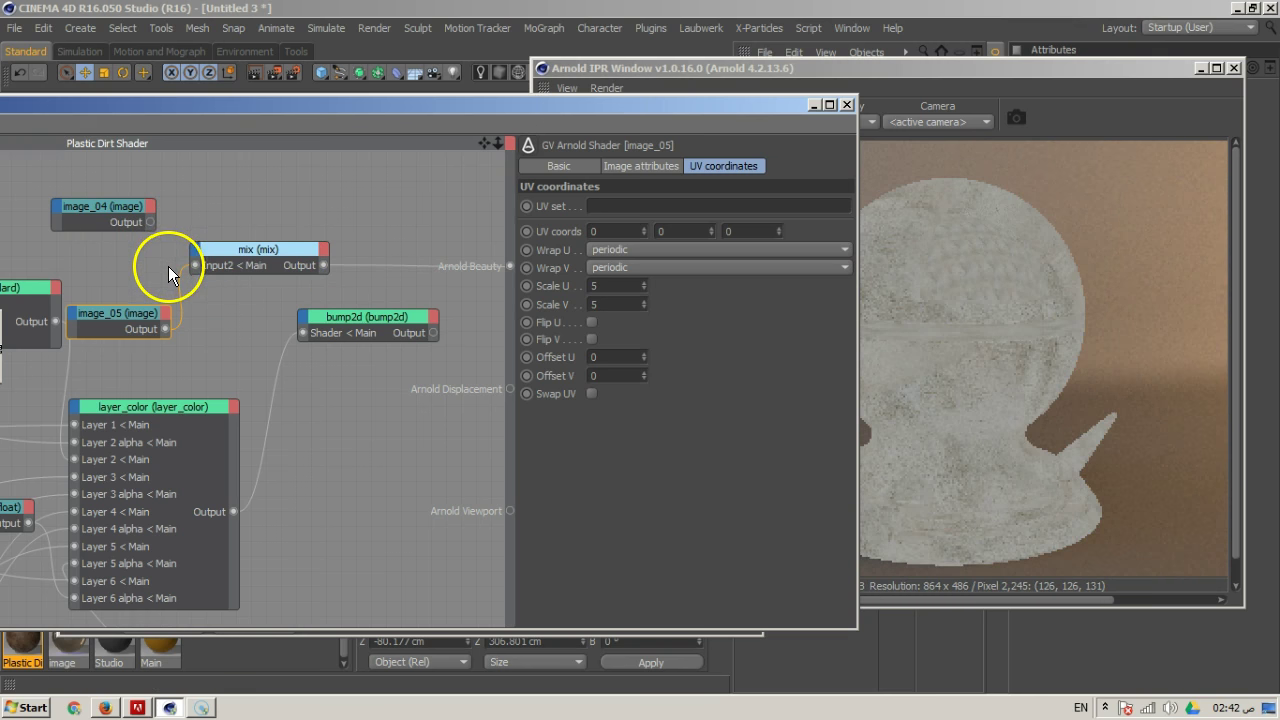
pyautogui.moveTo(147, 225); pyautogui.dragTo(197, 252)
pyautogui.click(293, 266)
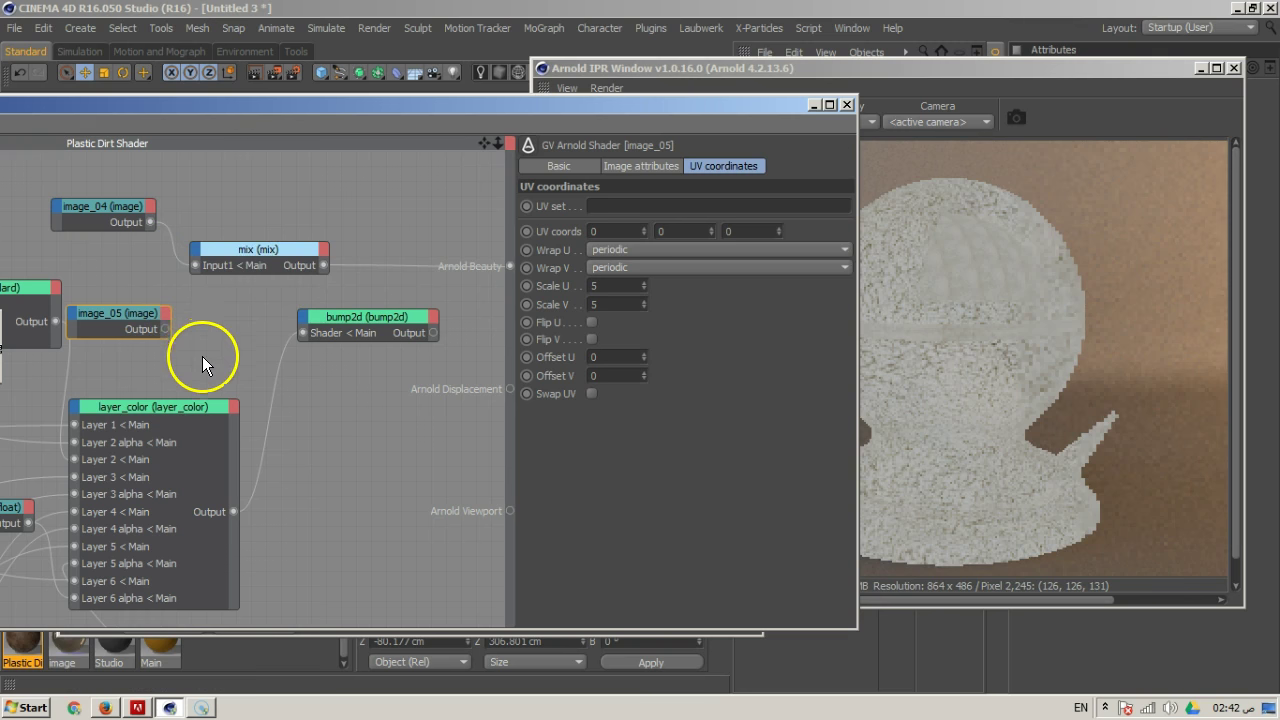
pyautogui.moveTo(163, 329); pyautogui.dragTo(195, 252)
pyautogui.moveTo(237, 266)
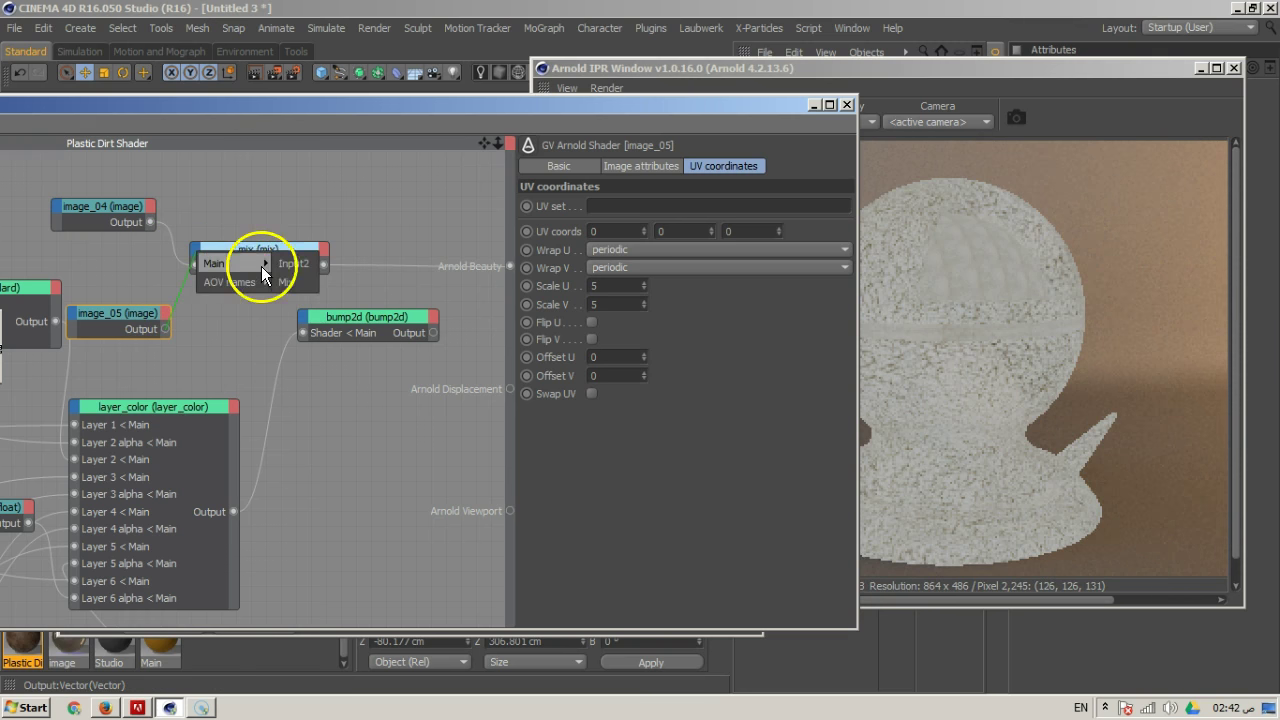
pyautogui.click(298, 263)
# Find the noise shader by searching for "noi", add it between the two image nodes, and connect it to the Mix input of mix
pyautogui.moveTo(270, 105); pyautogui.dragTo(663, 105)
pyautogui.moveTo(273, 110); pyautogui.dragTo(499, 104)
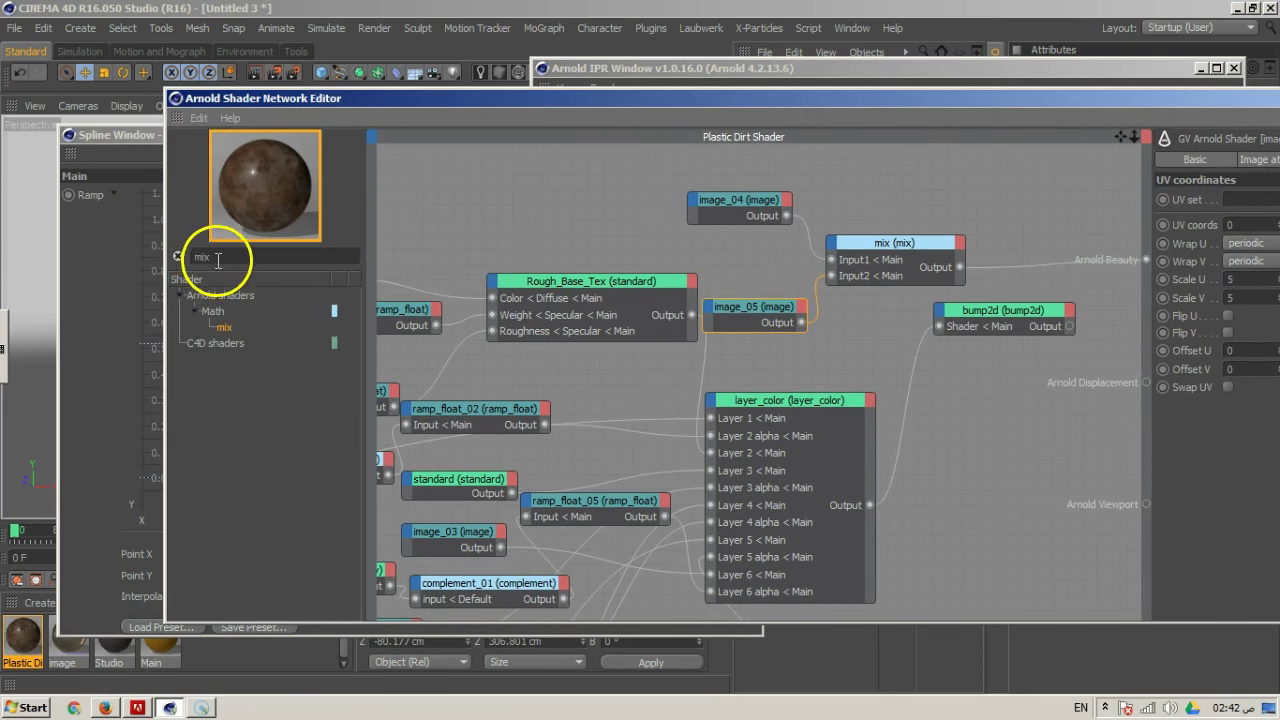
pyautogui.write('noi')
pyautogui.moveTo(222, 333); pyautogui.dragTo(743, 251)
pyautogui.moveTo(856, 104); pyautogui.dragTo(236, 137)
pyautogui.moveTo(139, 296); pyautogui.dragTo(299, 291)
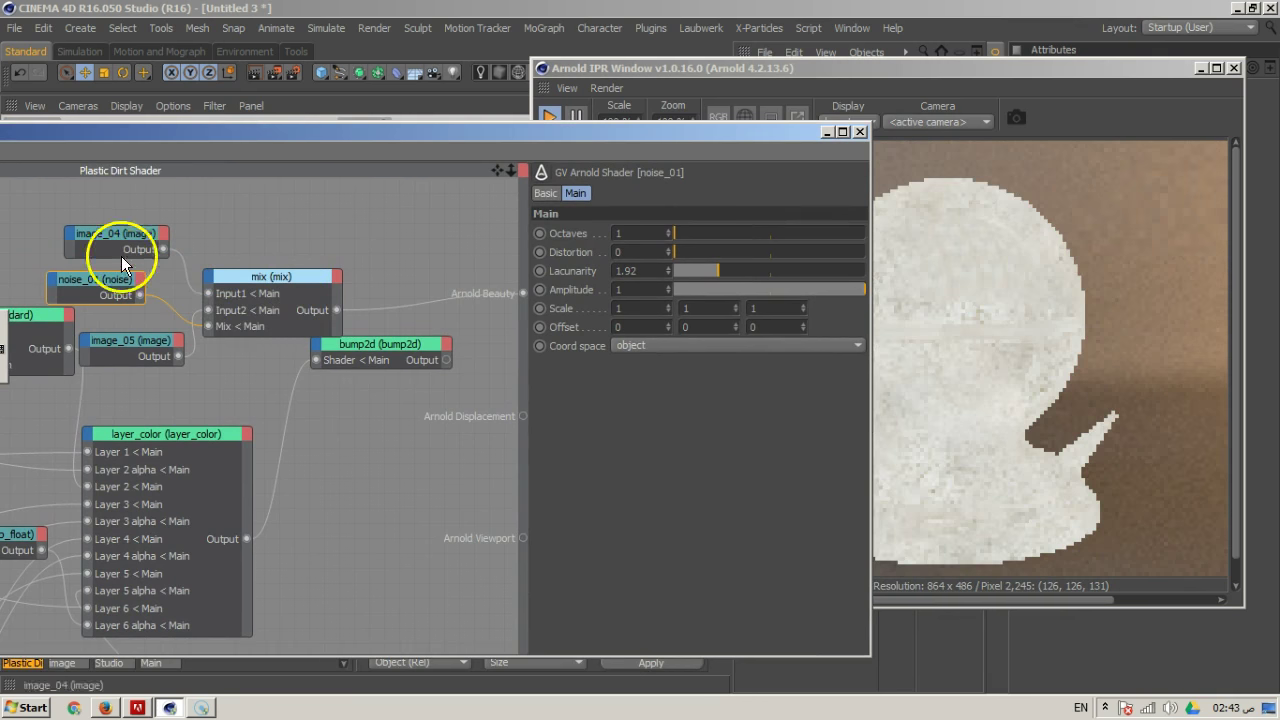
# Try a Scale of 2 on all three axes and 3 Octaves for the noise_01 node
pyautogui.moveTo(551, 129); pyautogui.dragTo(411, 104)
pyautogui.click(505, 283)
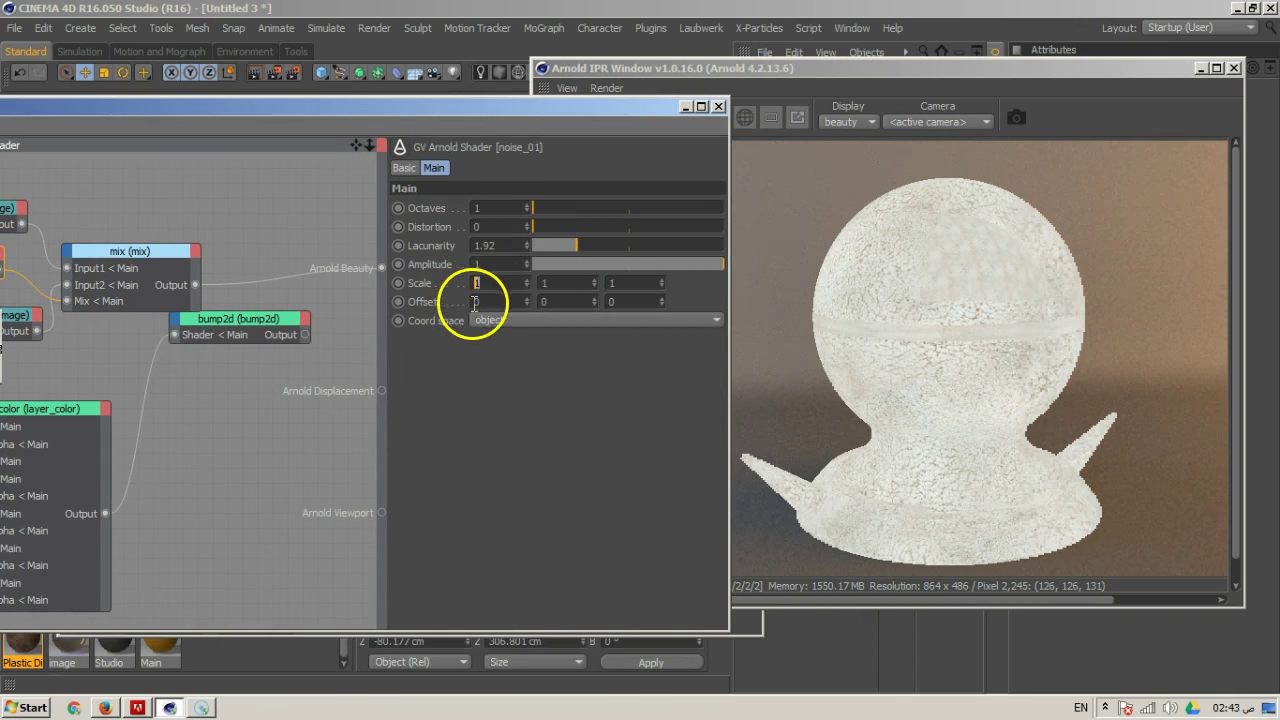
pyautogui.write('2')
pyautogui.press('Tab')
pyautogui.write('2')
pyautogui.press('Tab')
pyautogui.write('2')
pyautogui.click(640, 300)
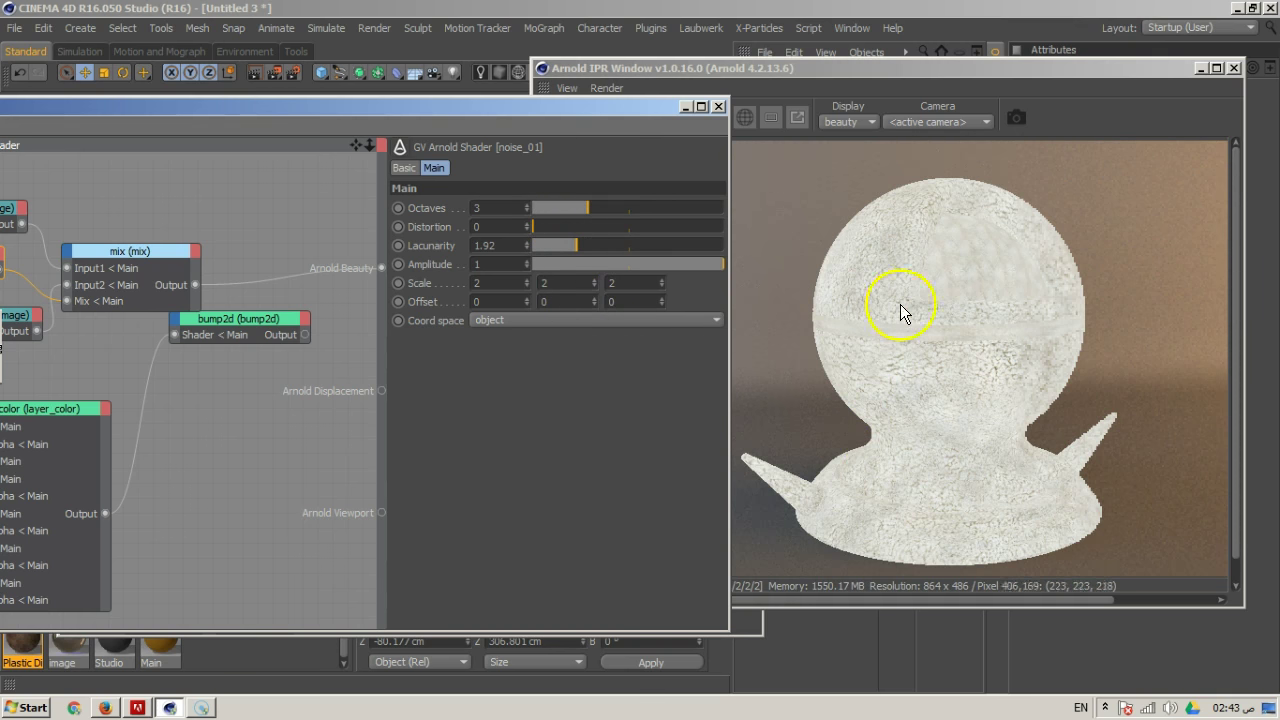
# Set noise_01's Distortion to 1.87, Lacunarity to 2.45, all three Scale values to 1, and Octaves to 2
pyautogui.moveTo(540, 228); pyautogui.dragTo(569, 226)
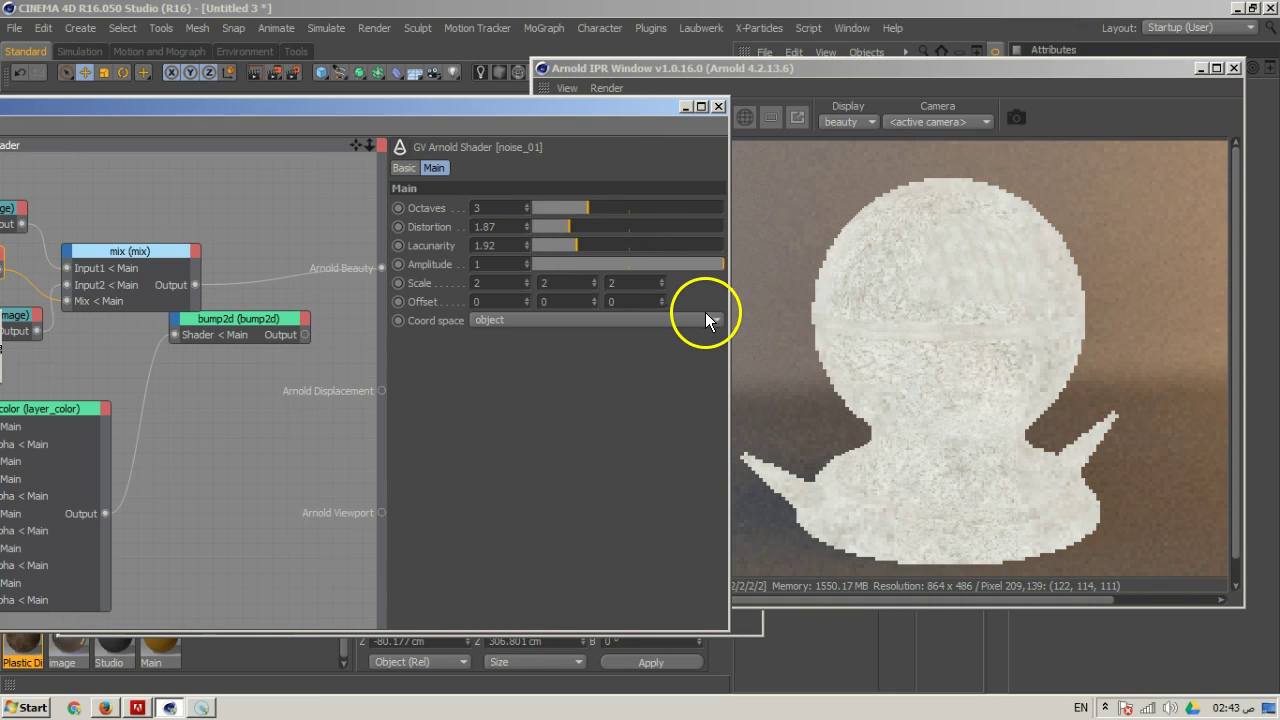
pyautogui.moveTo(579, 242); pyautogui.dragTo(597, 242)
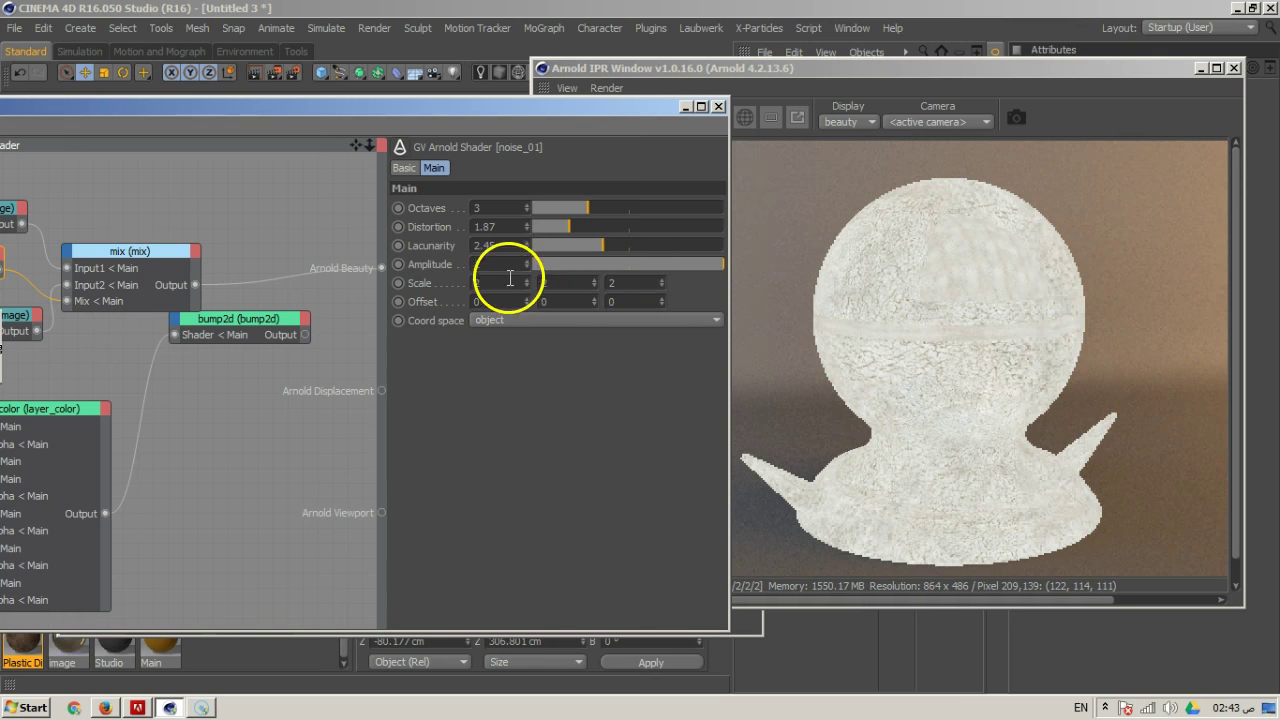
pyautogui.click(466, 287)
pyautogui.write('1')
pyautogui.click(569, 283)
pyautogui.write('1')
pyautogui.click(614, 283)
pyautogui.write('1')
pyautogui.press('Tab')
pyautogui.press('Return')
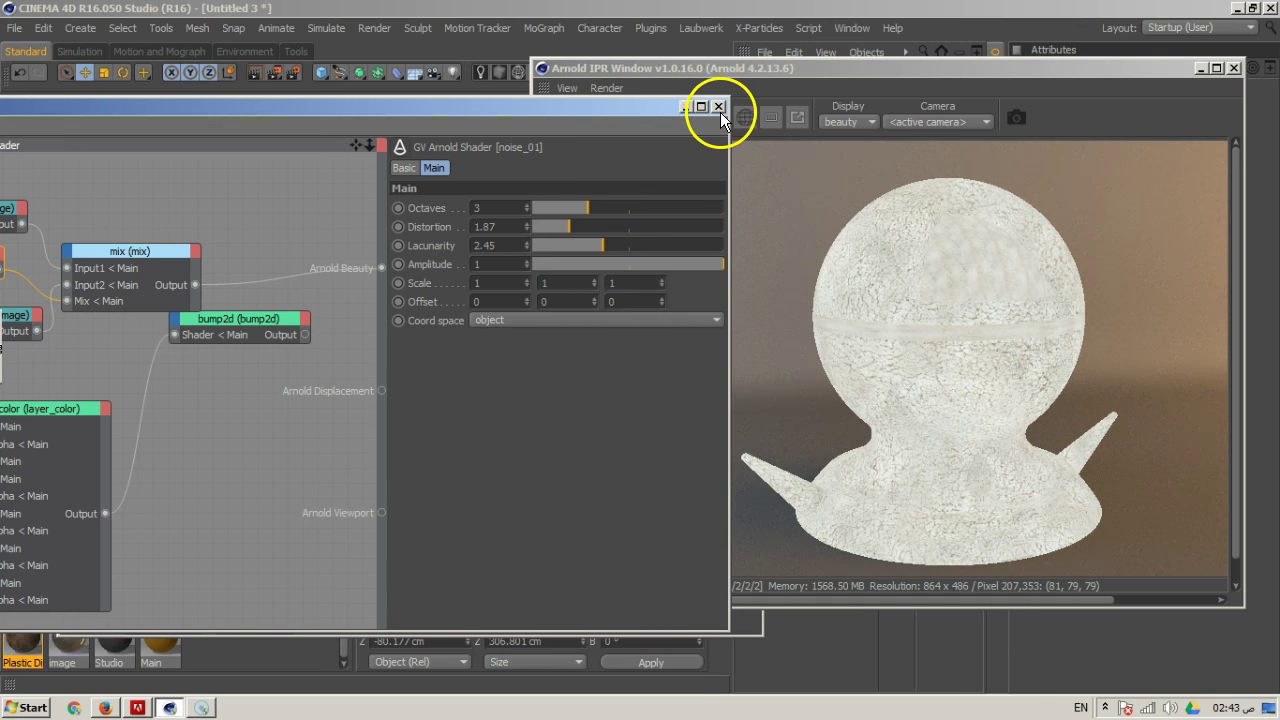
pyautogui.moveTo(618, 207); pyautogui.dragTo(633, 221)
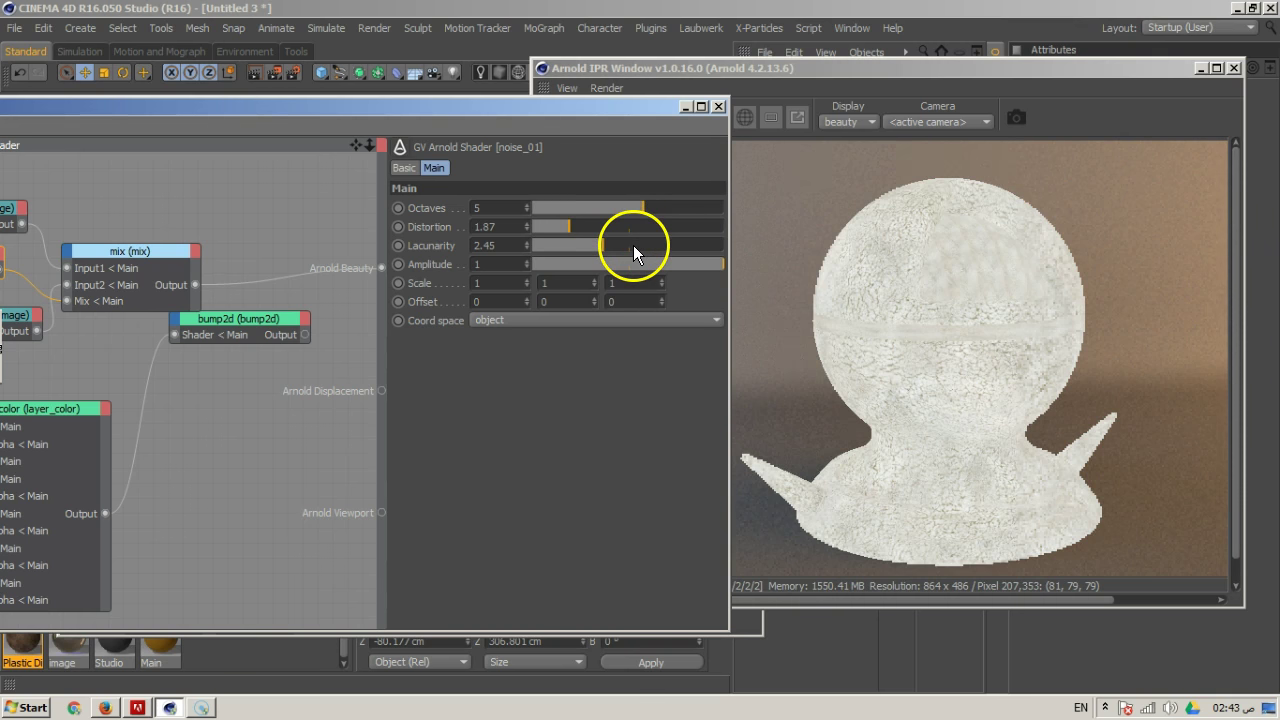
pyautogui.click(566, 207)
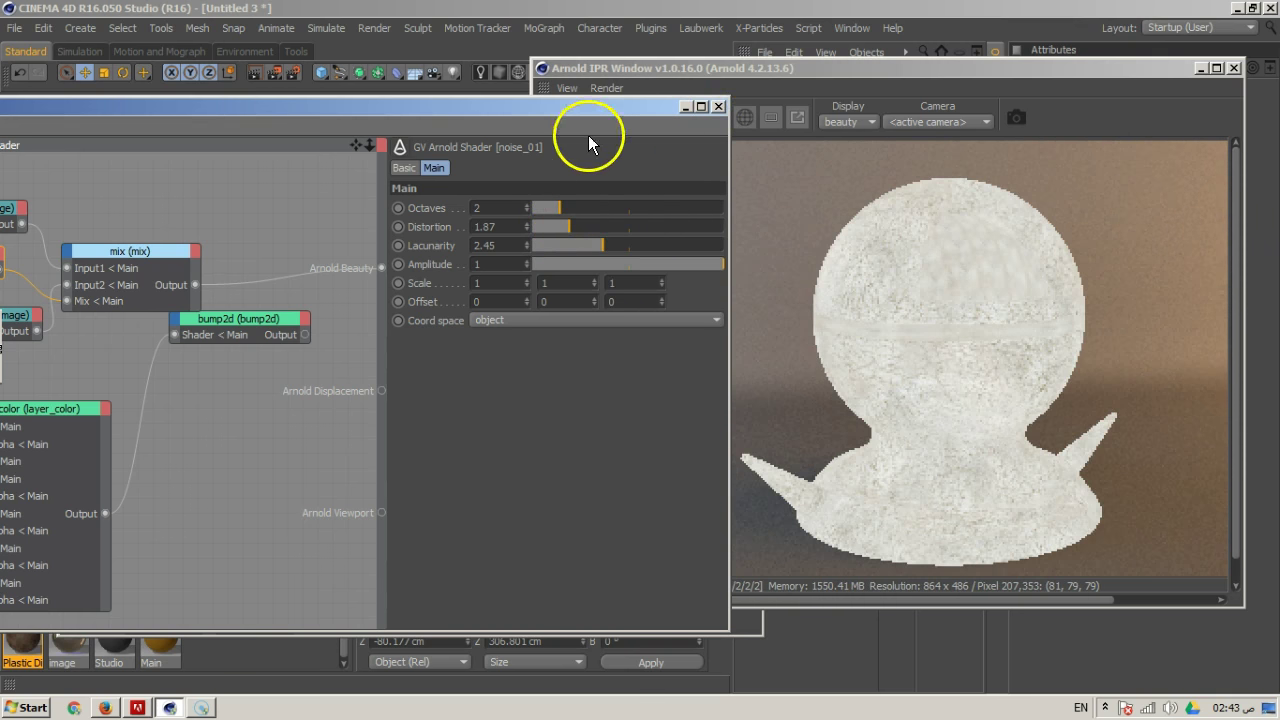
# Reconnect bump2d to Arnold Beauty and feed the mix output into the Bump map input of bump2d
pyautogui.moveTo(600, 119); pyautogui.dragTo(808, 116)
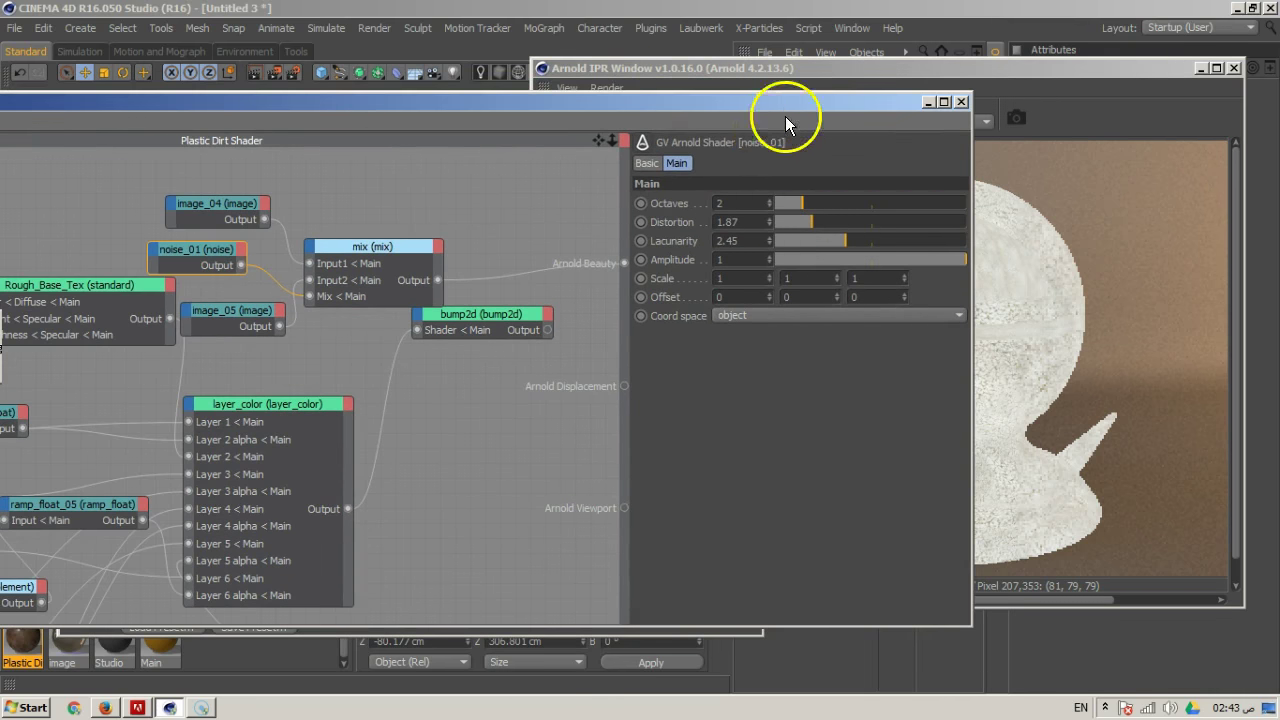
pyautogui.moveTo(394, 239); pyautogui.dragTo(378, 201)
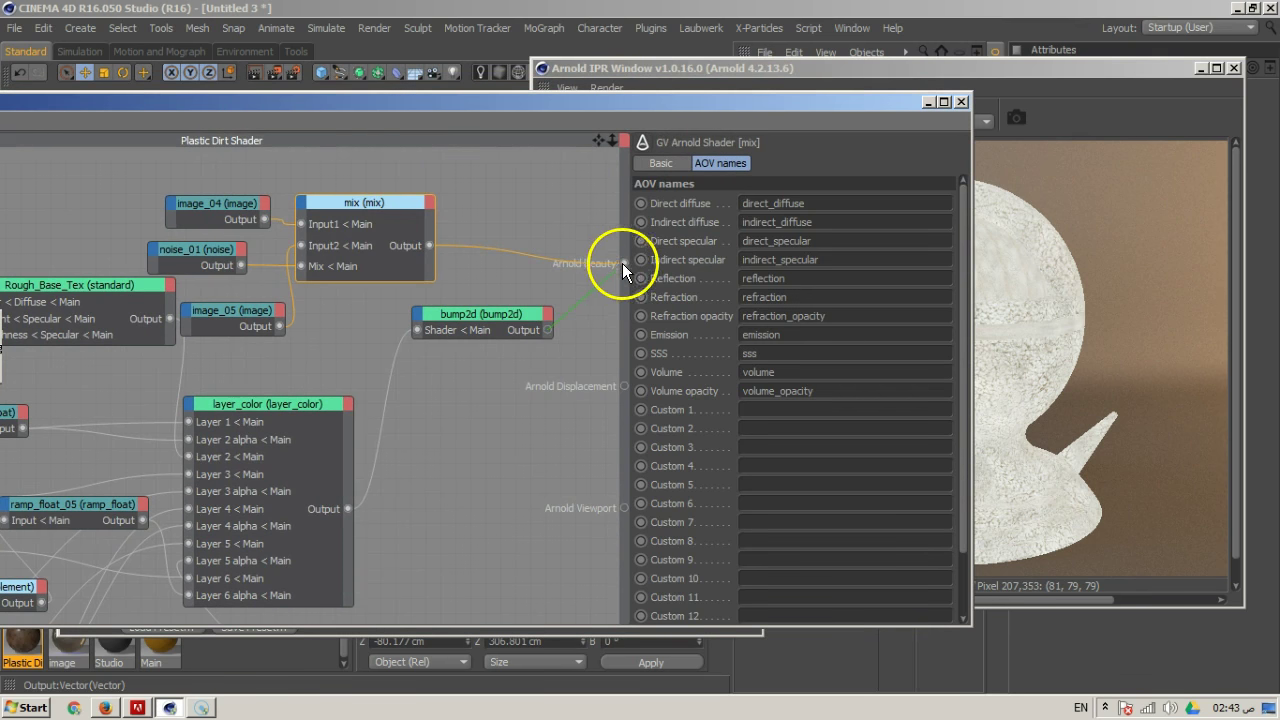
pyautogui.moveTo(622, 264); pyautogui.dragTo(624, 263)
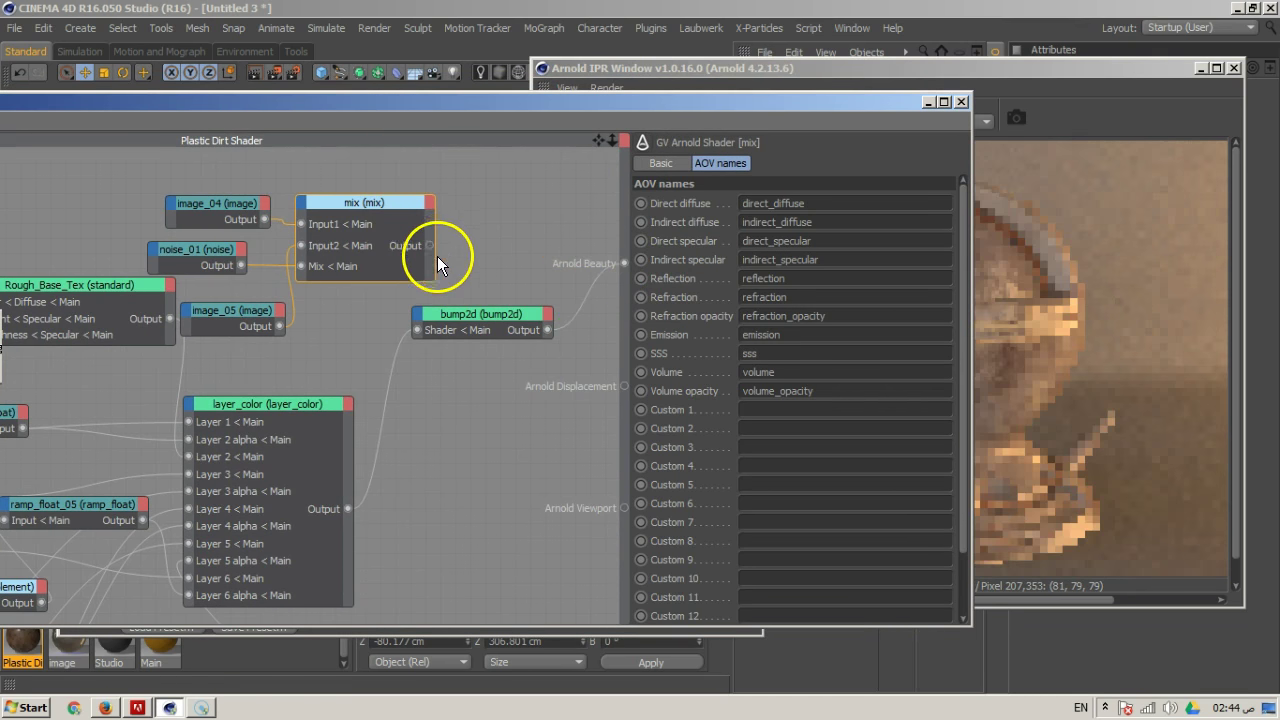
pyautogui.moveTo(428, 245); pyautogui.dragTo(451, 323)
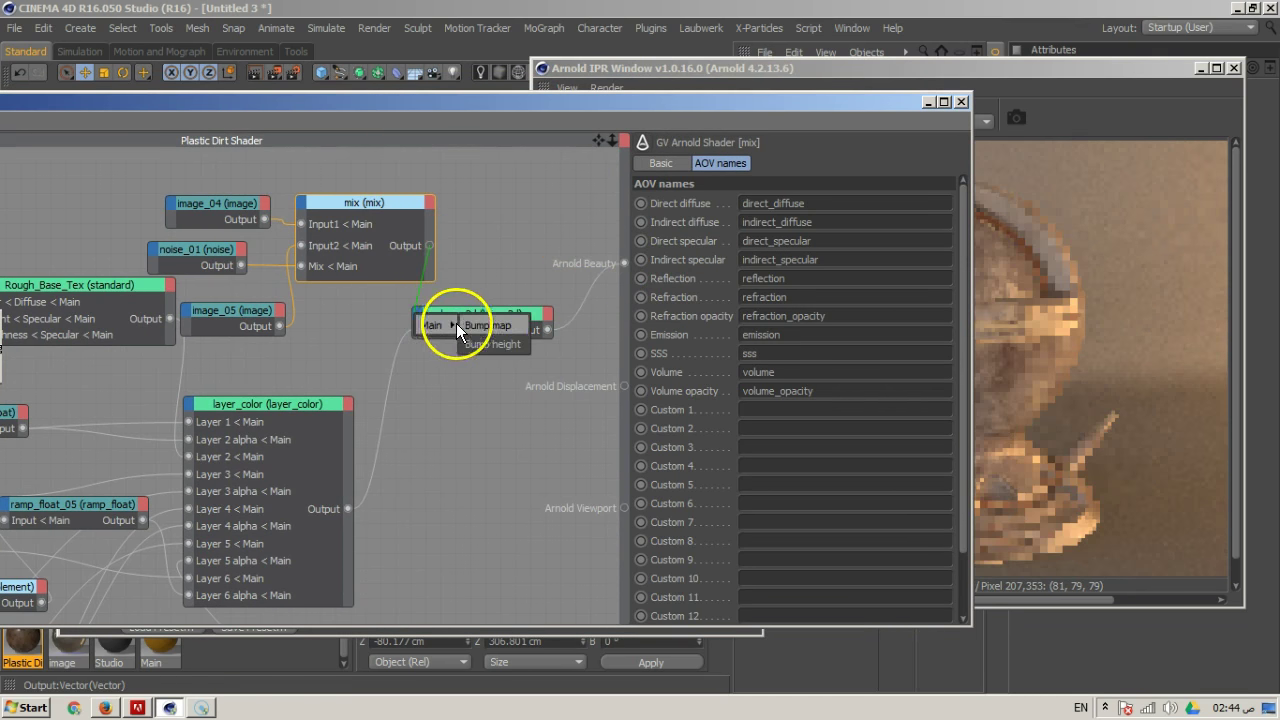
pyautogui.click(493, 326)
# Open the Bump height setting of the bump2d node alongside the IPR render
pyautogui.moveTo(713, 102); pyautogui.dragTo(471, 80)
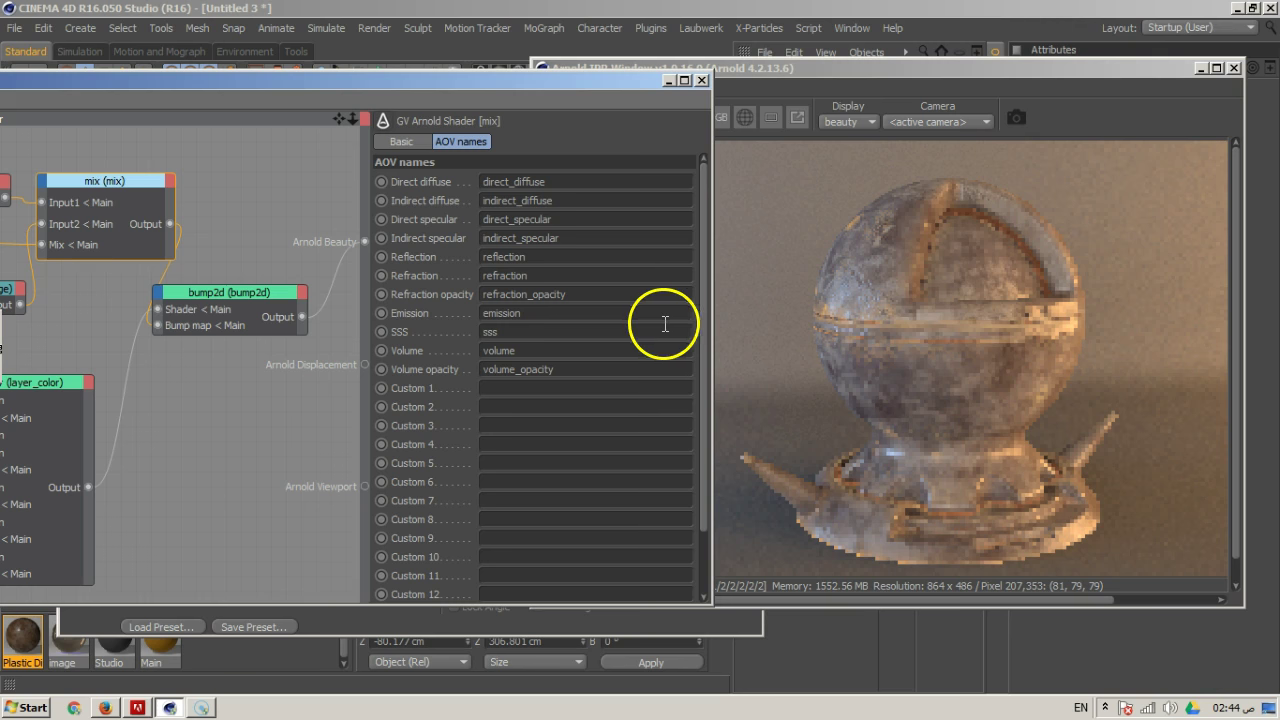
pyautogui.click(400, 141)
pyautogui.click(268, 297)
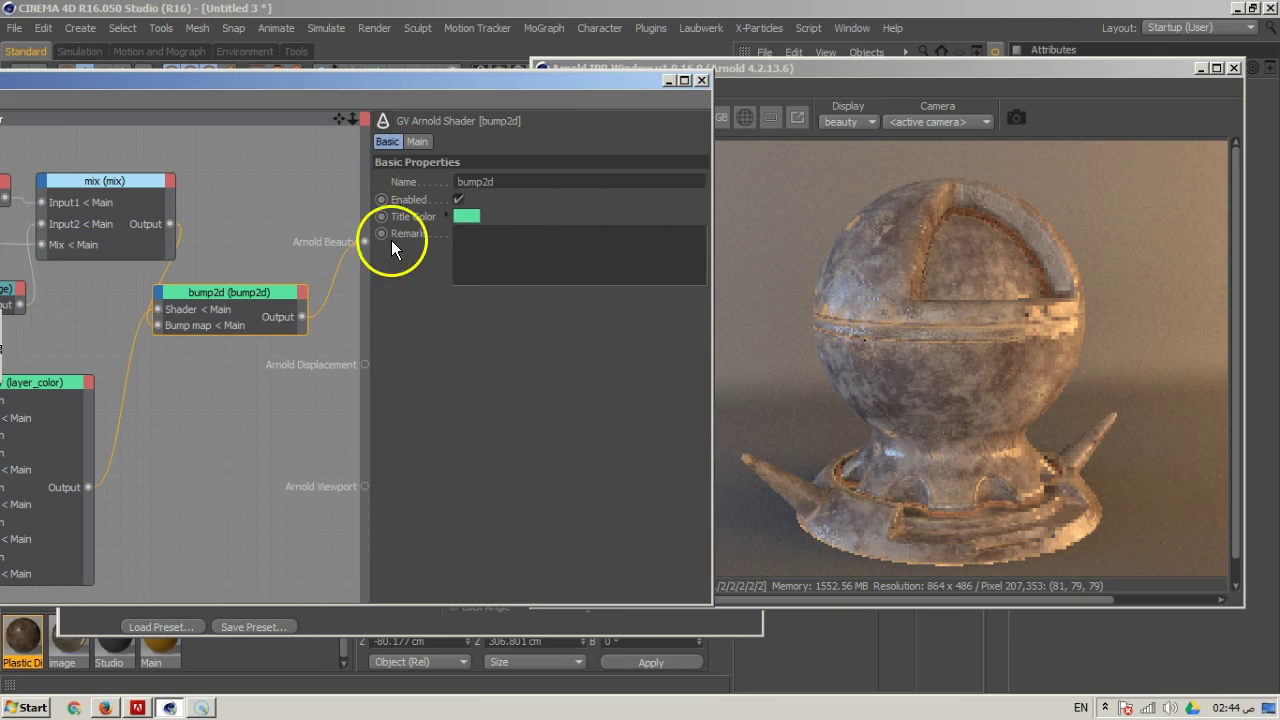
pyautogui.click(416, 141)
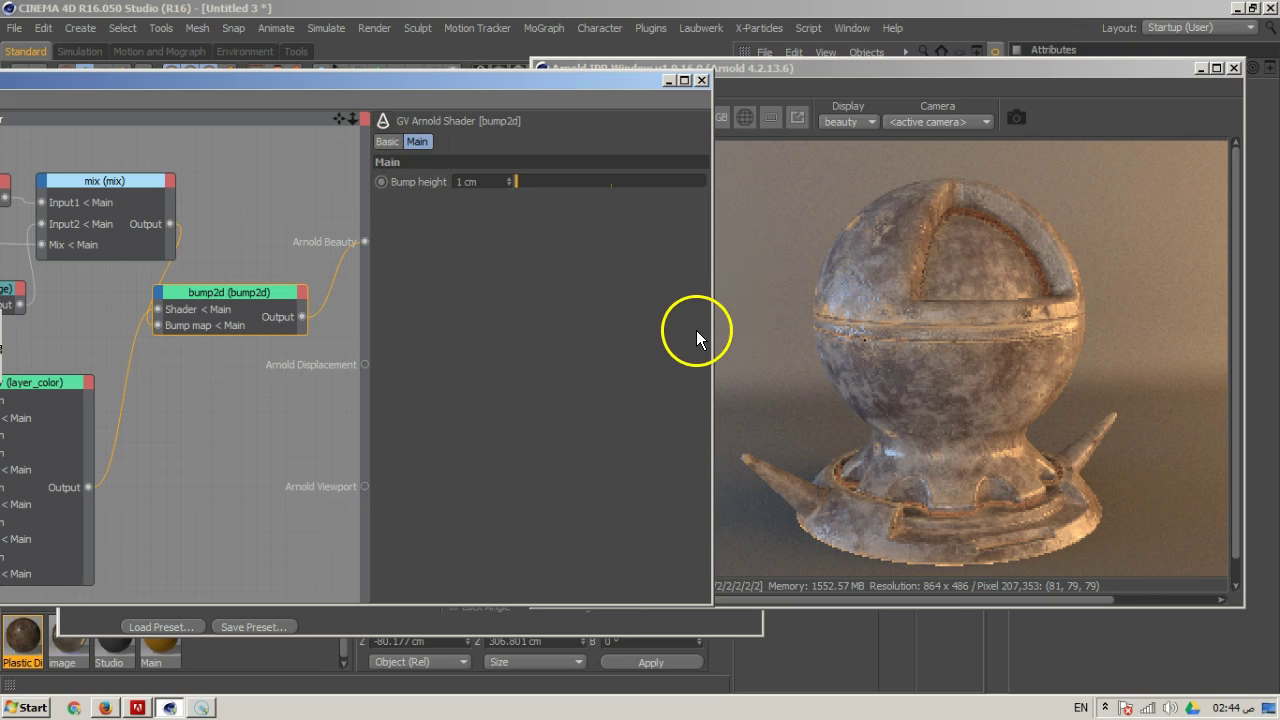